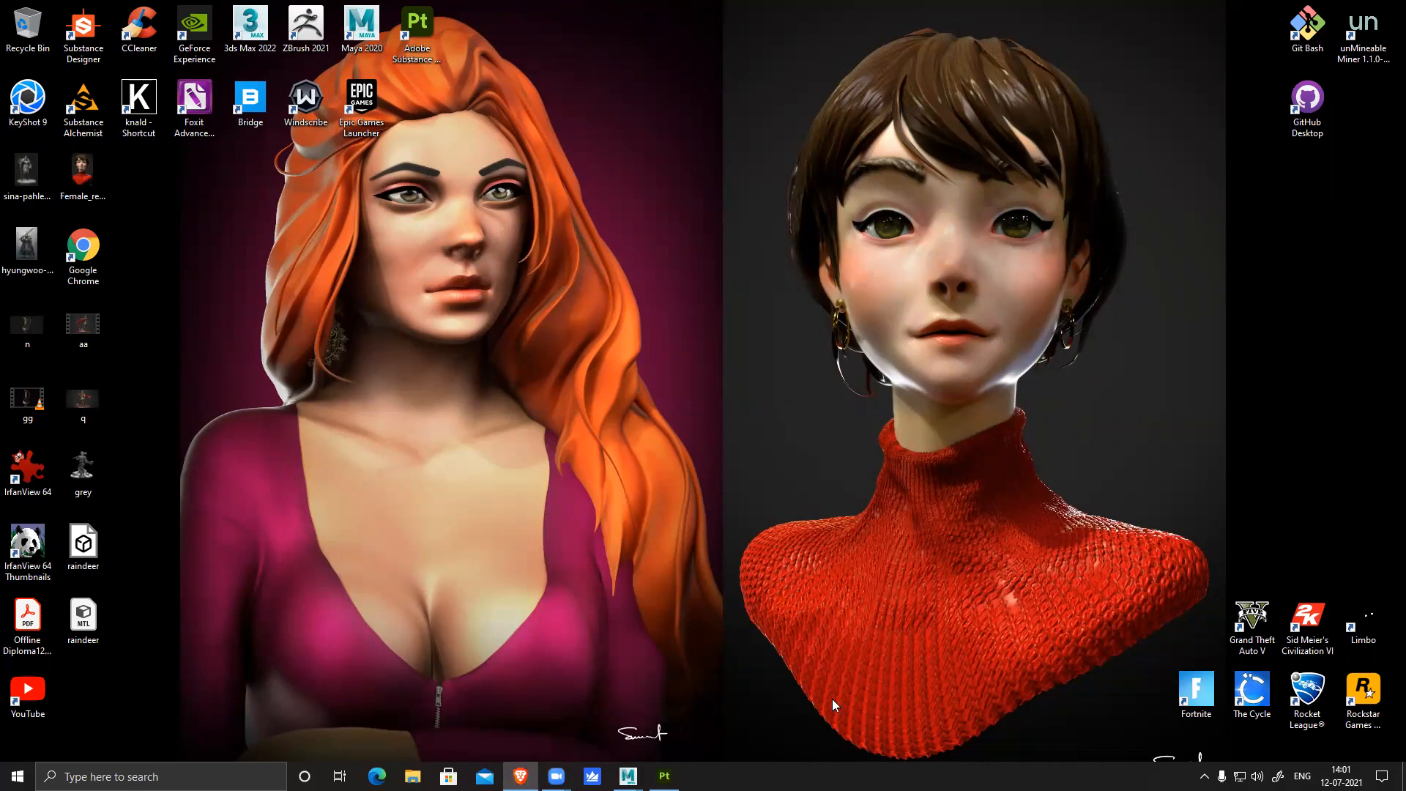
Switch to Substance 3D Painter, open the texture export settings and choose the PBR Metallic Roughness output template for the export
click(664, 776)
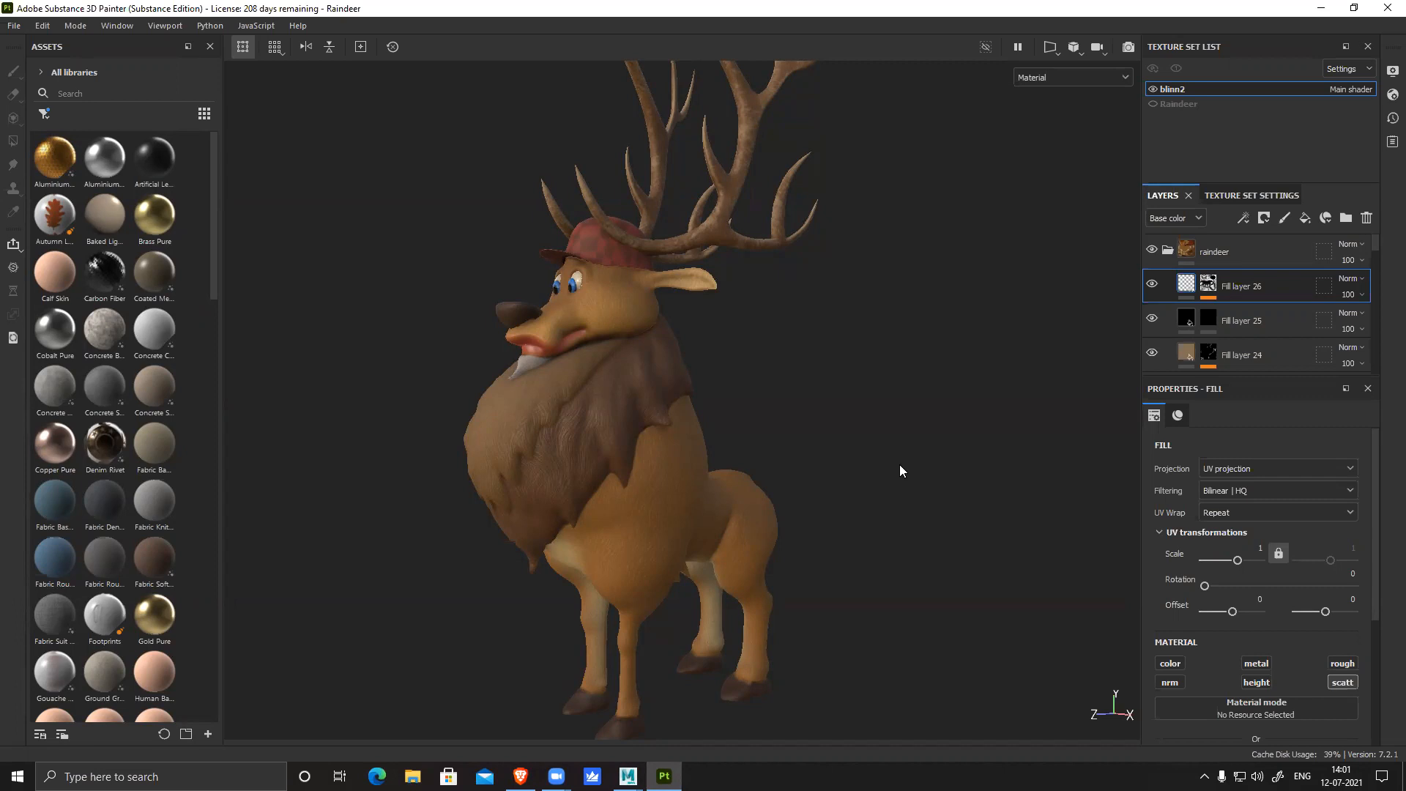
click(14, 26)
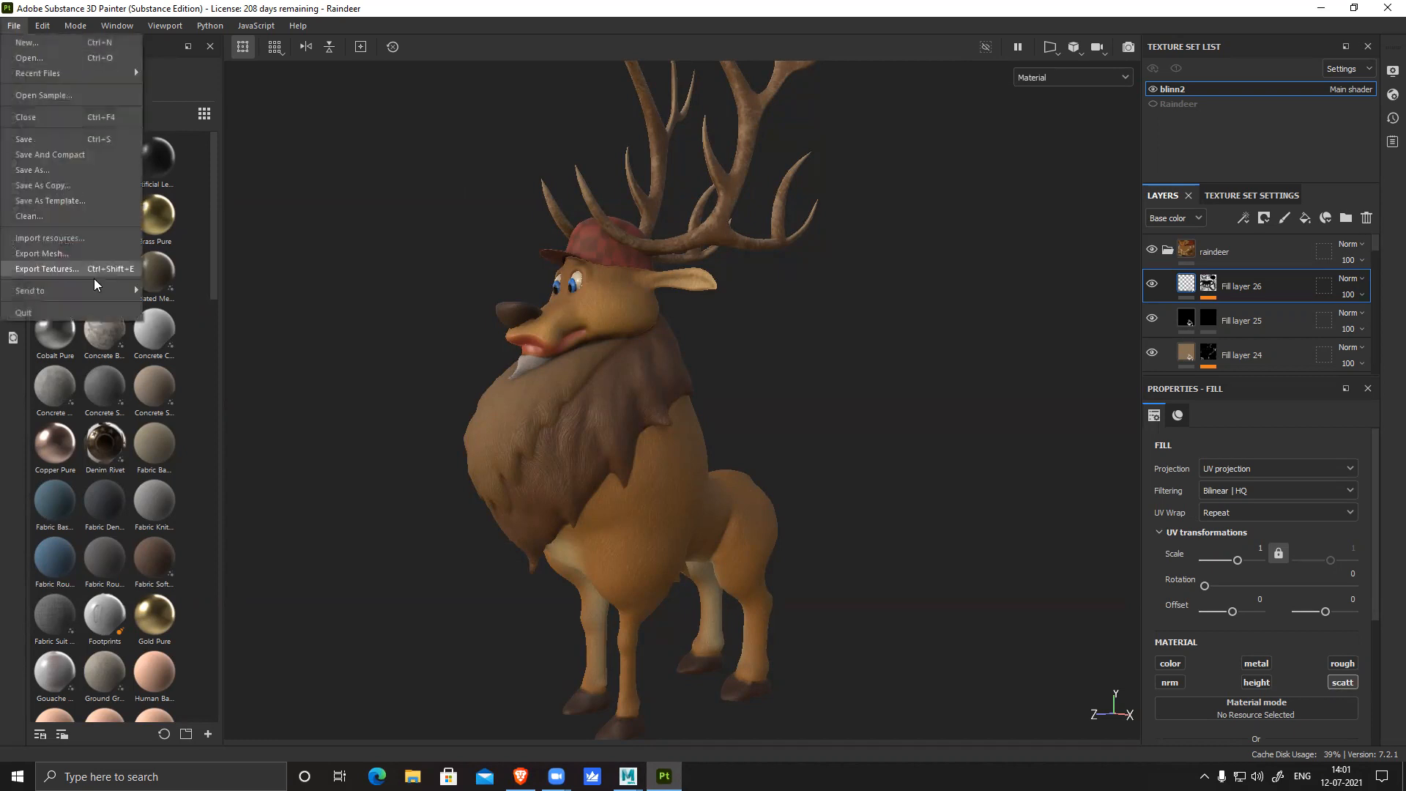
click(69, 269)
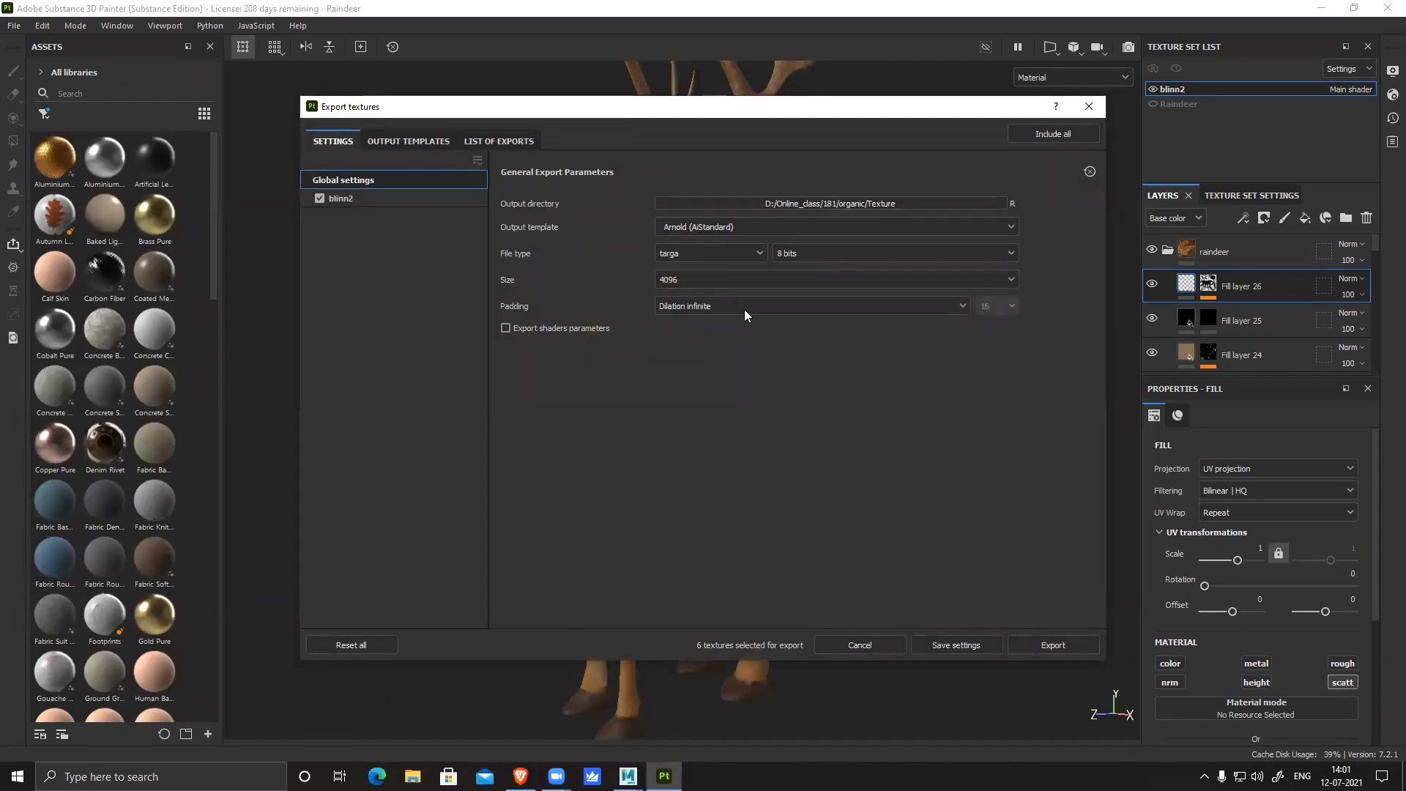
click(746, 228)
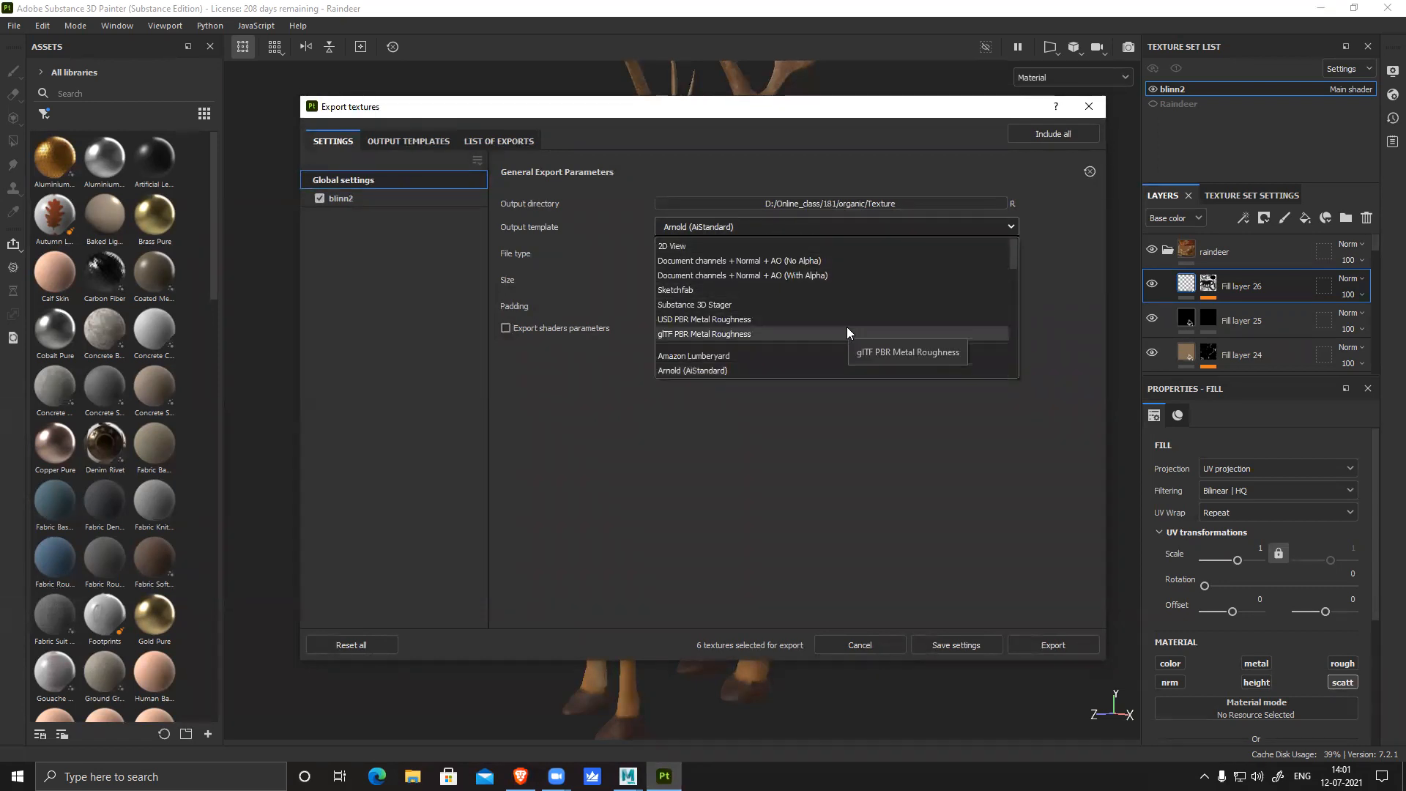
scroll(847, 327, down, 3)
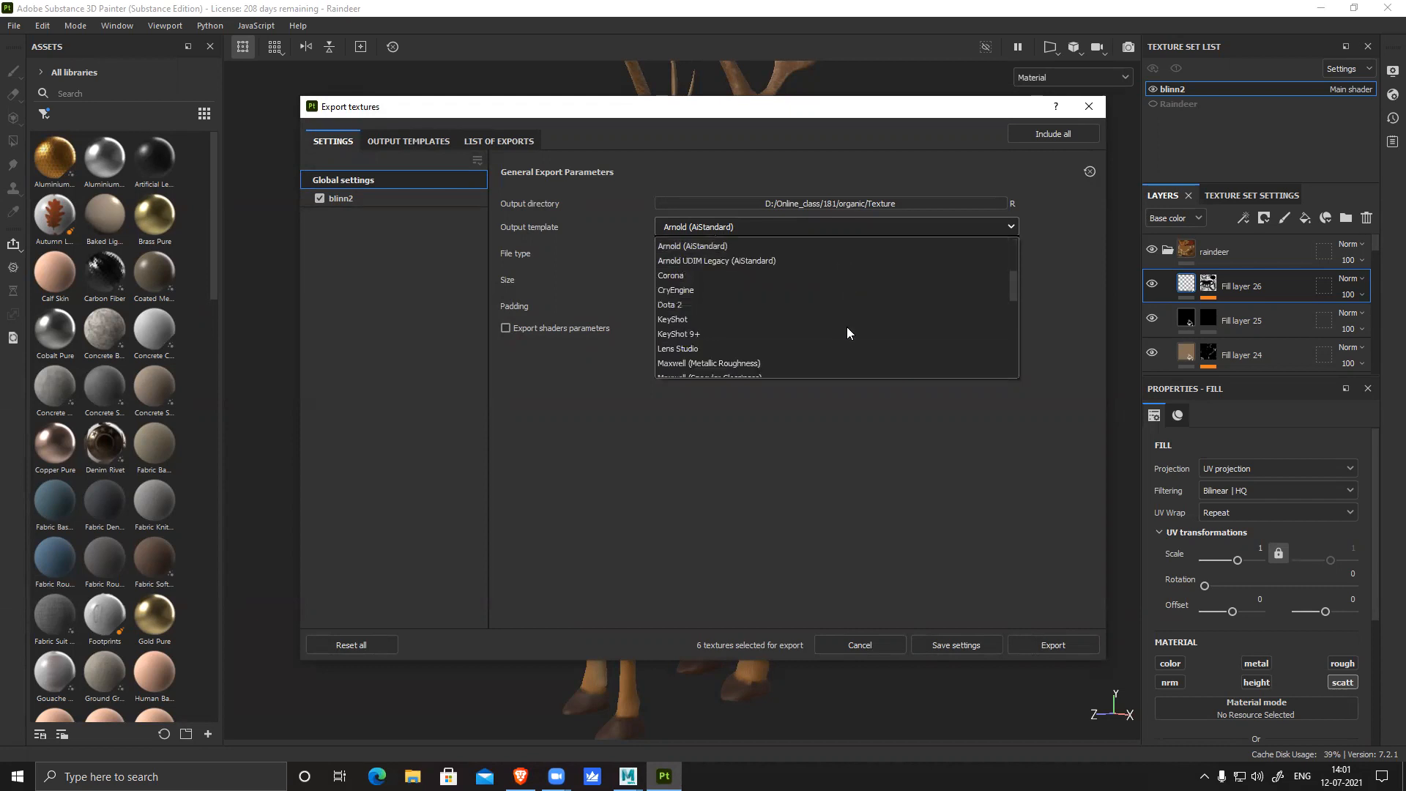
scroll(846, 327, down, 1)
scroll(847, 327, down, 1)
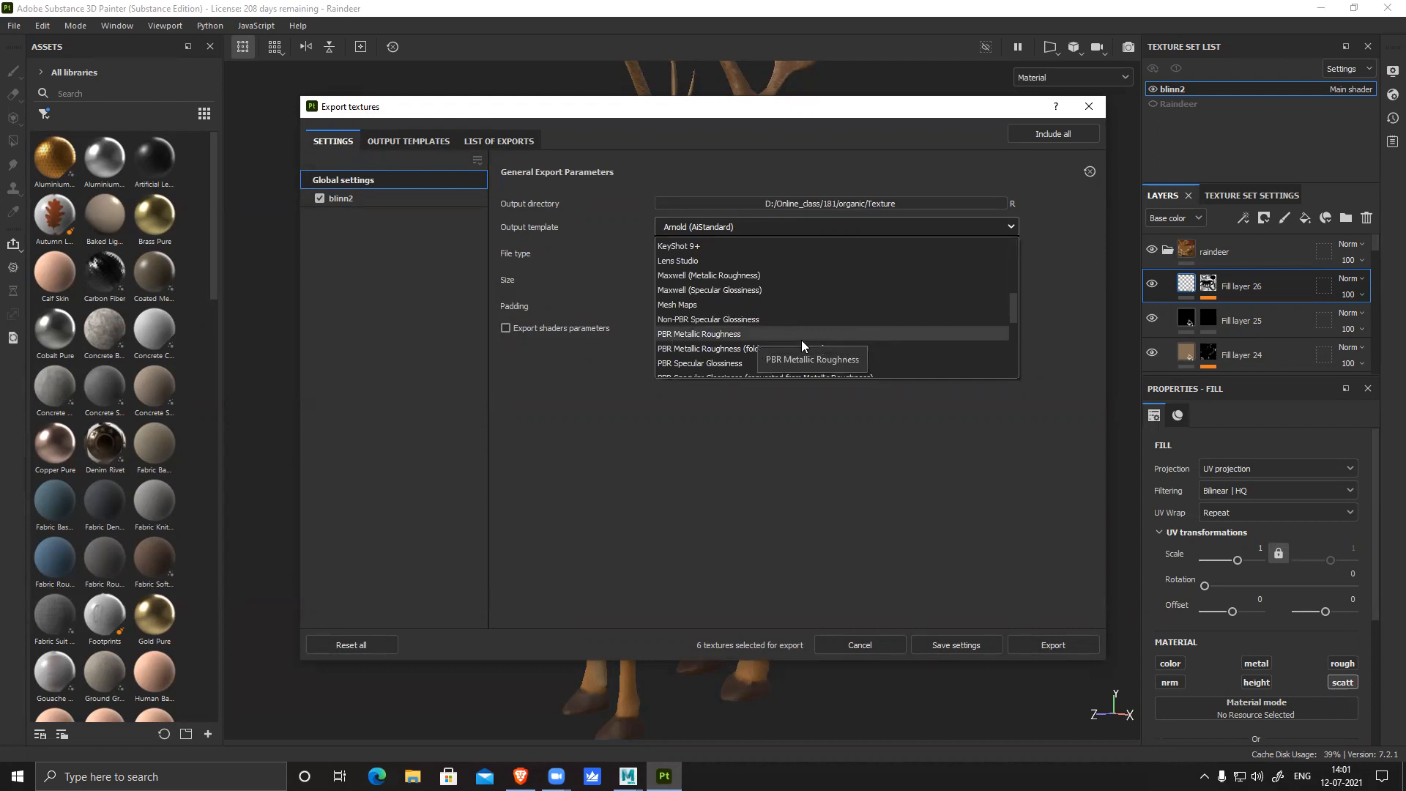
click(750, 338)
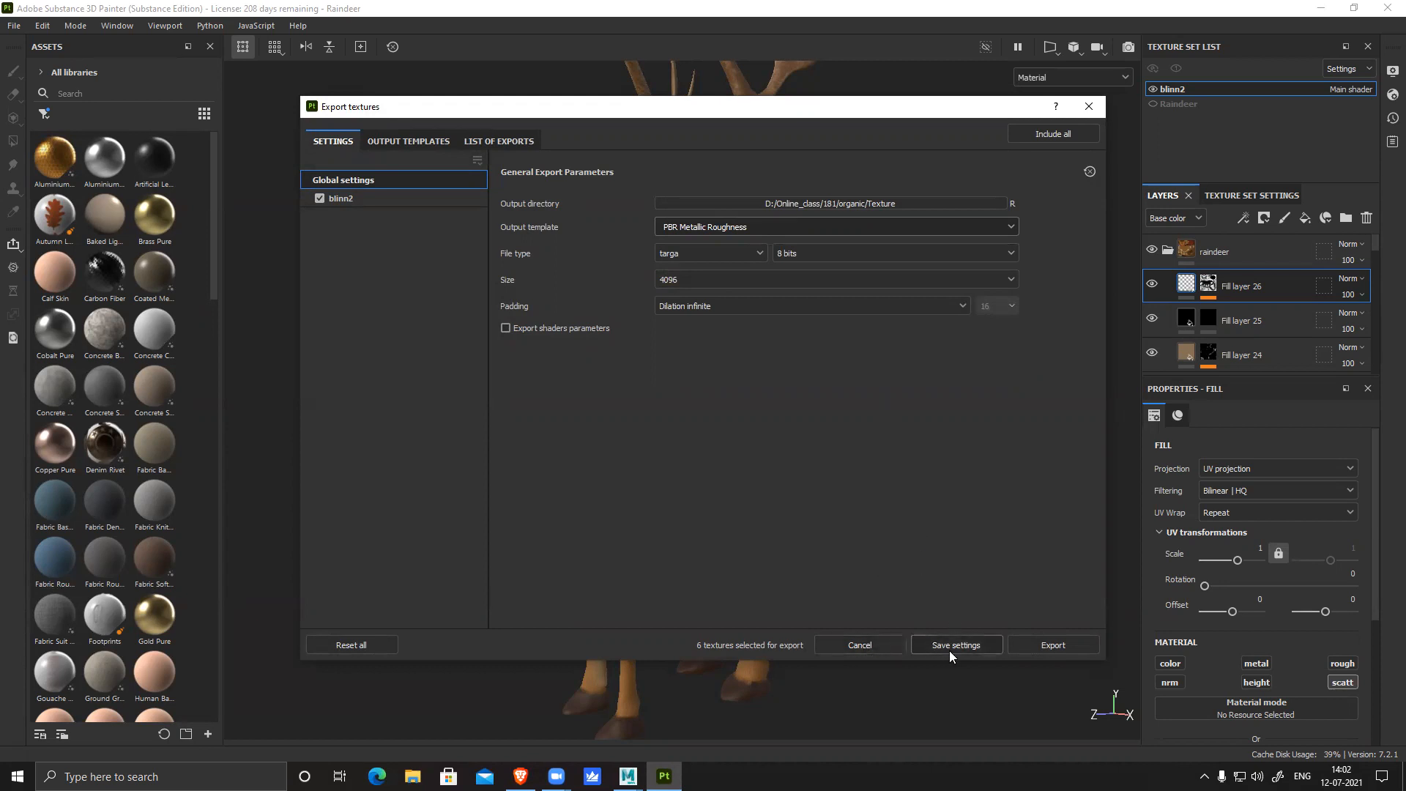
click(1047, 643)
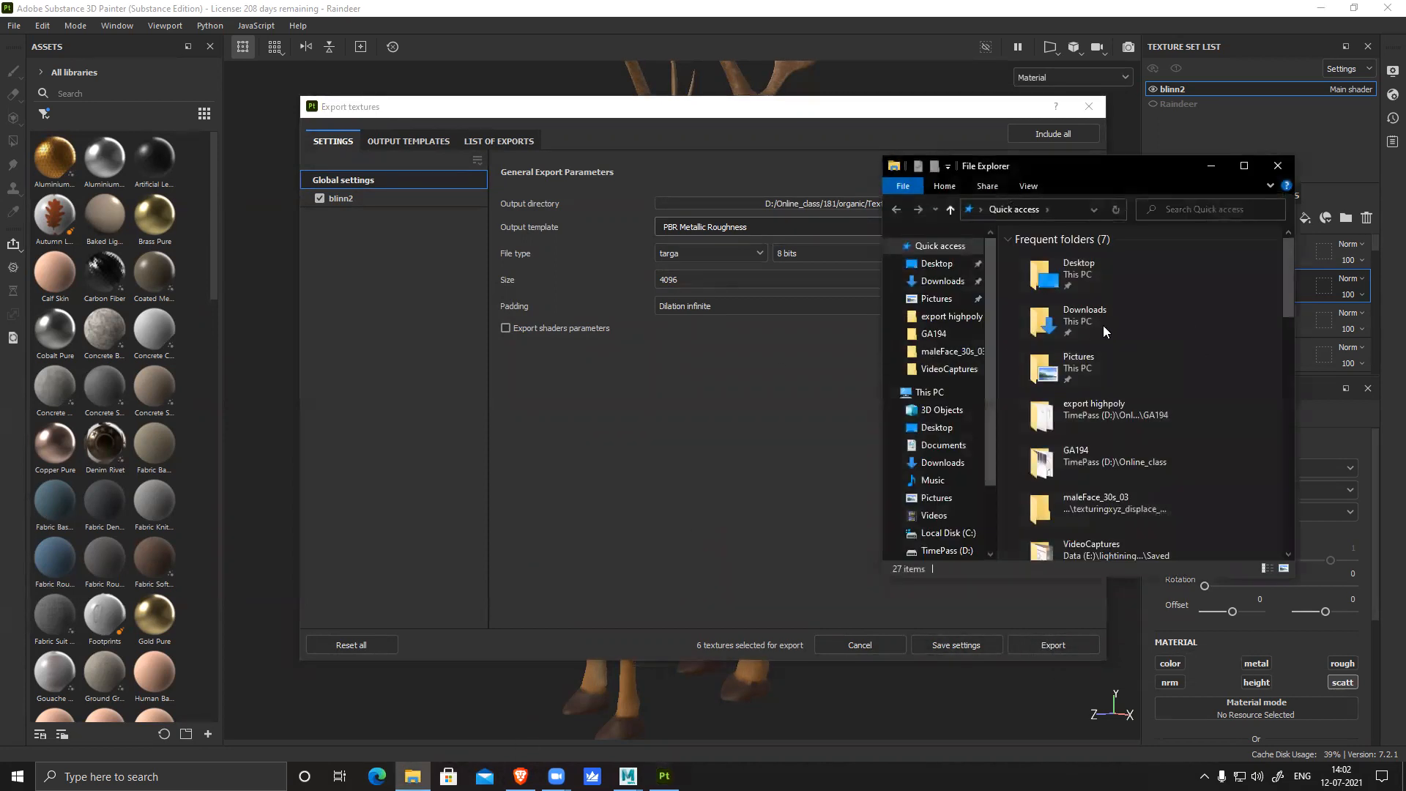
Look through the texture files in D:\Online_class\181\organic\Texture in File Explorer, and close the texture export dialog
click(947, 352)
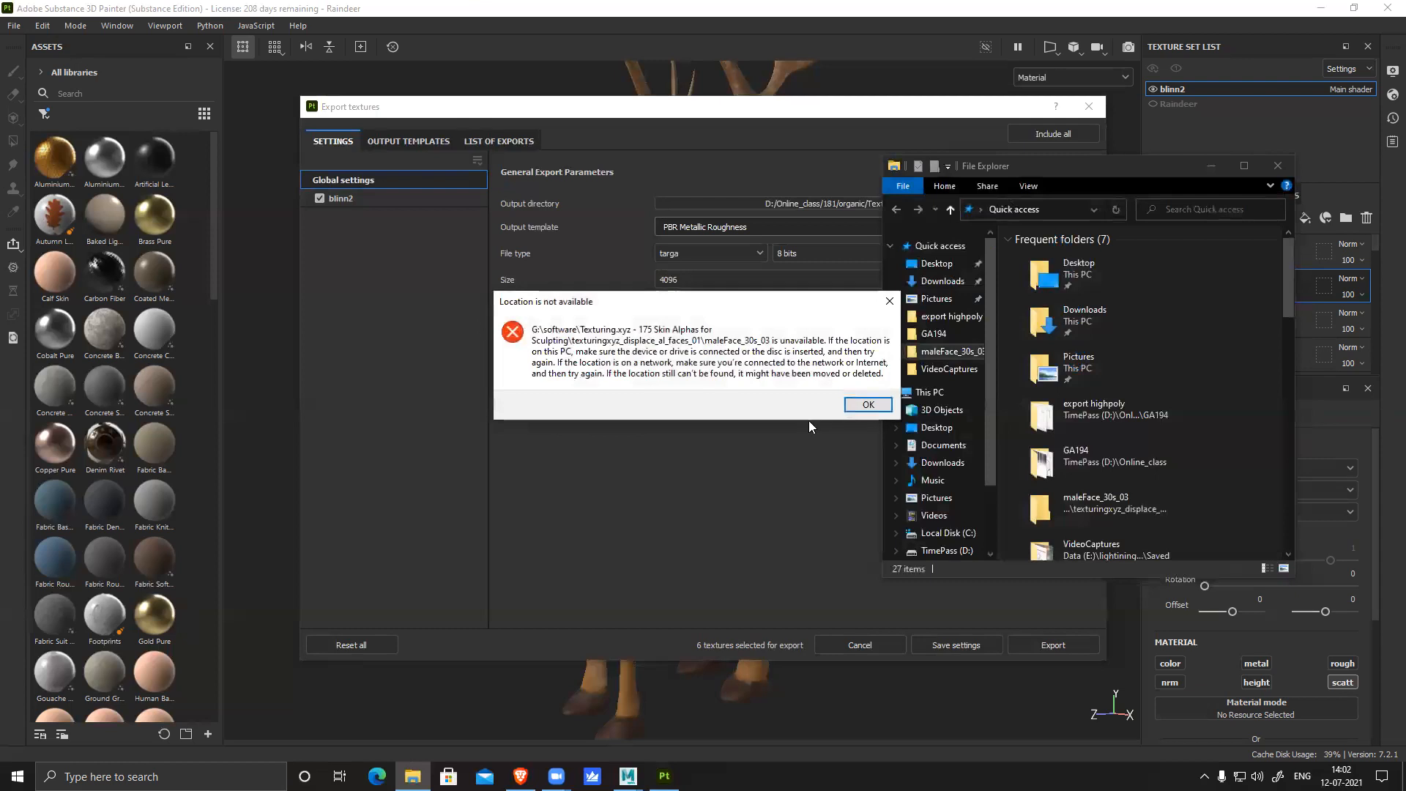
key(Return)
click(952, 317)
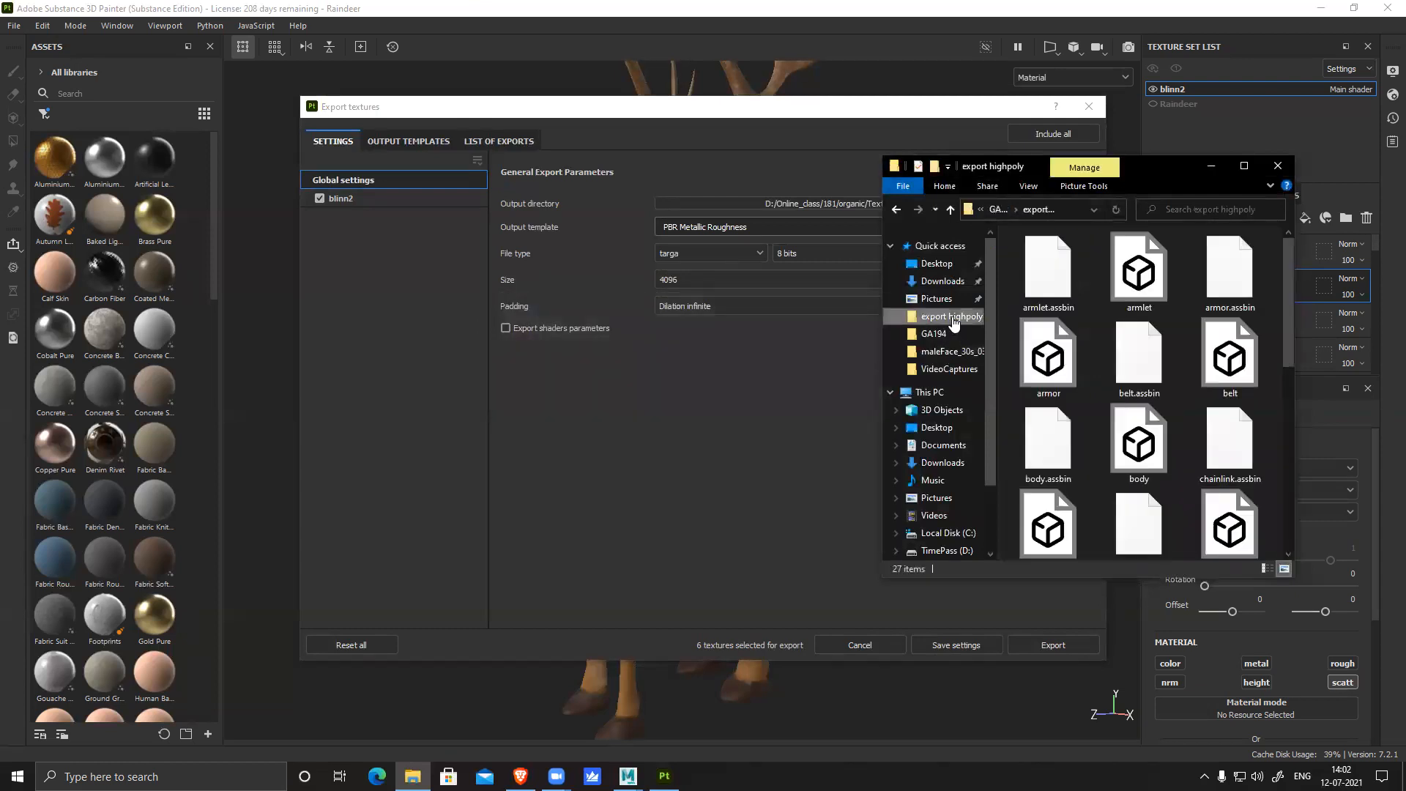
click(1243, 166)
click(245, 48)
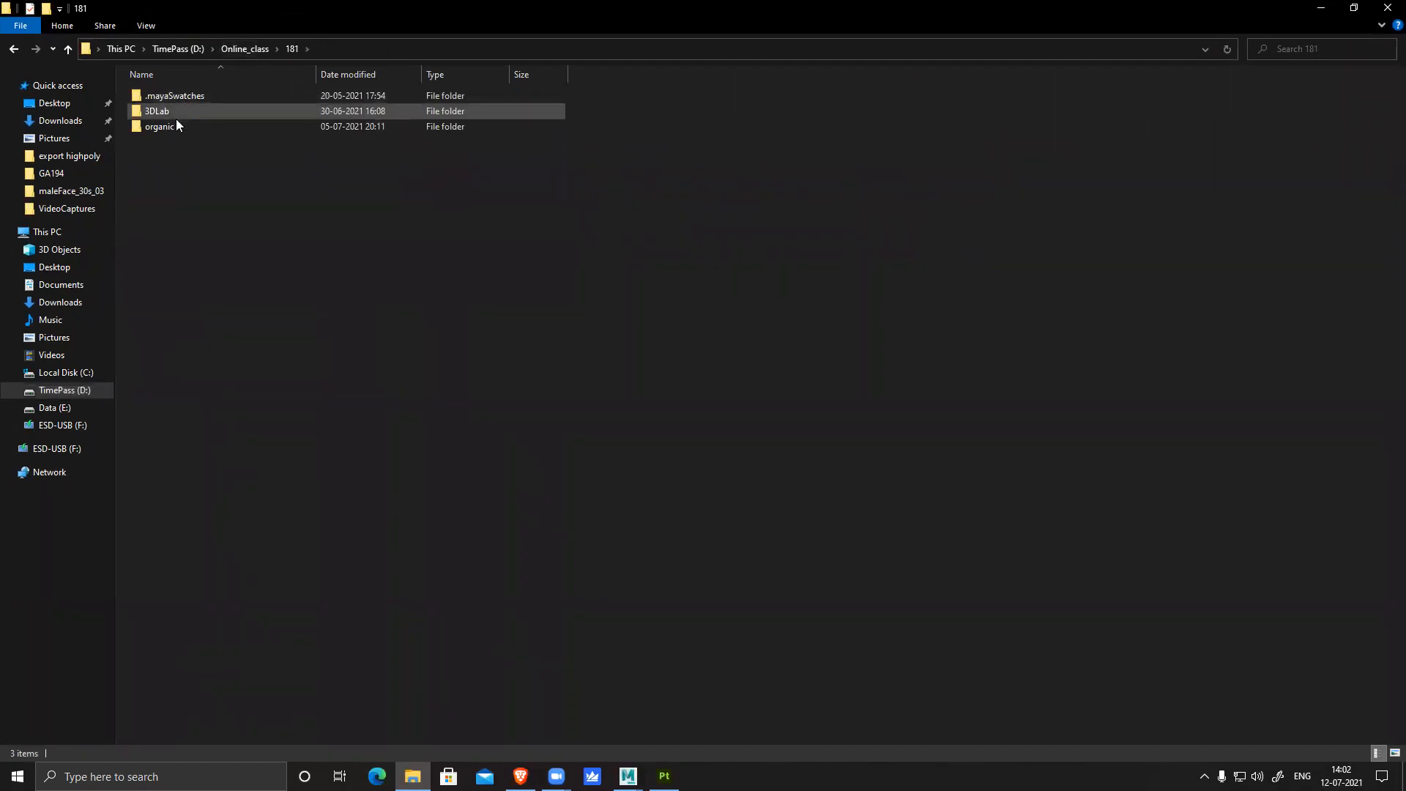
double_click(175, 119)
scroll(673, 382, down, 2)
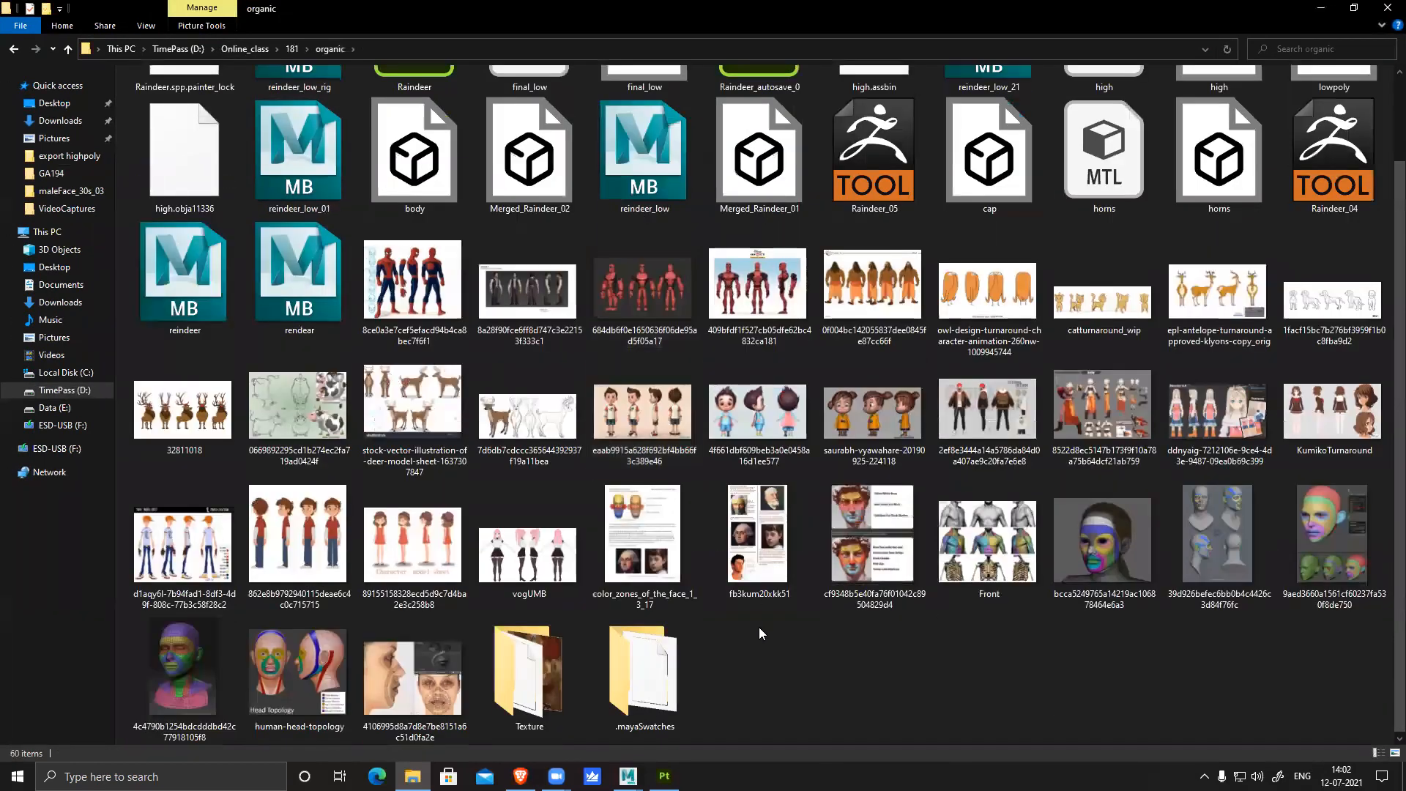
click(525, 688)
double_click(525, 684)
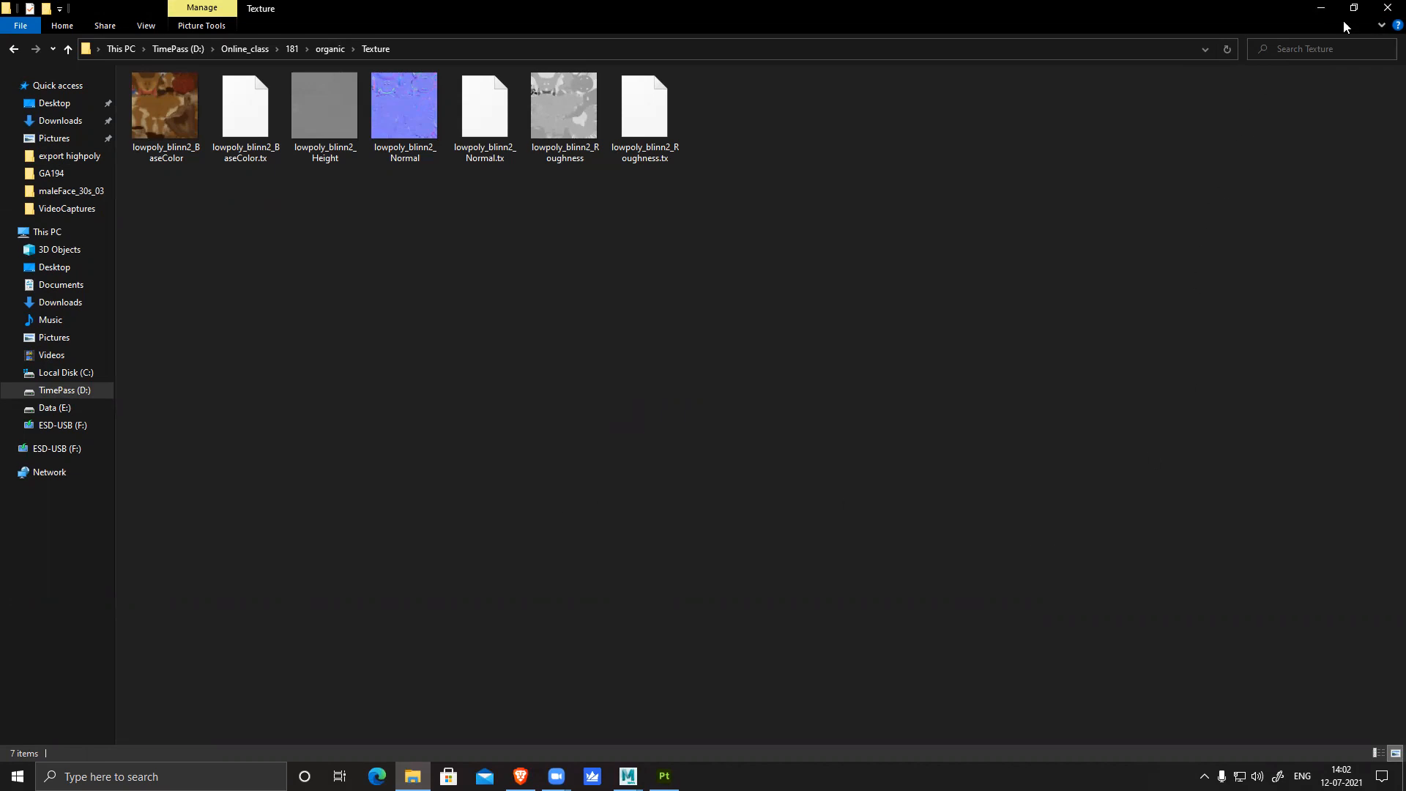
click(1325, 12)
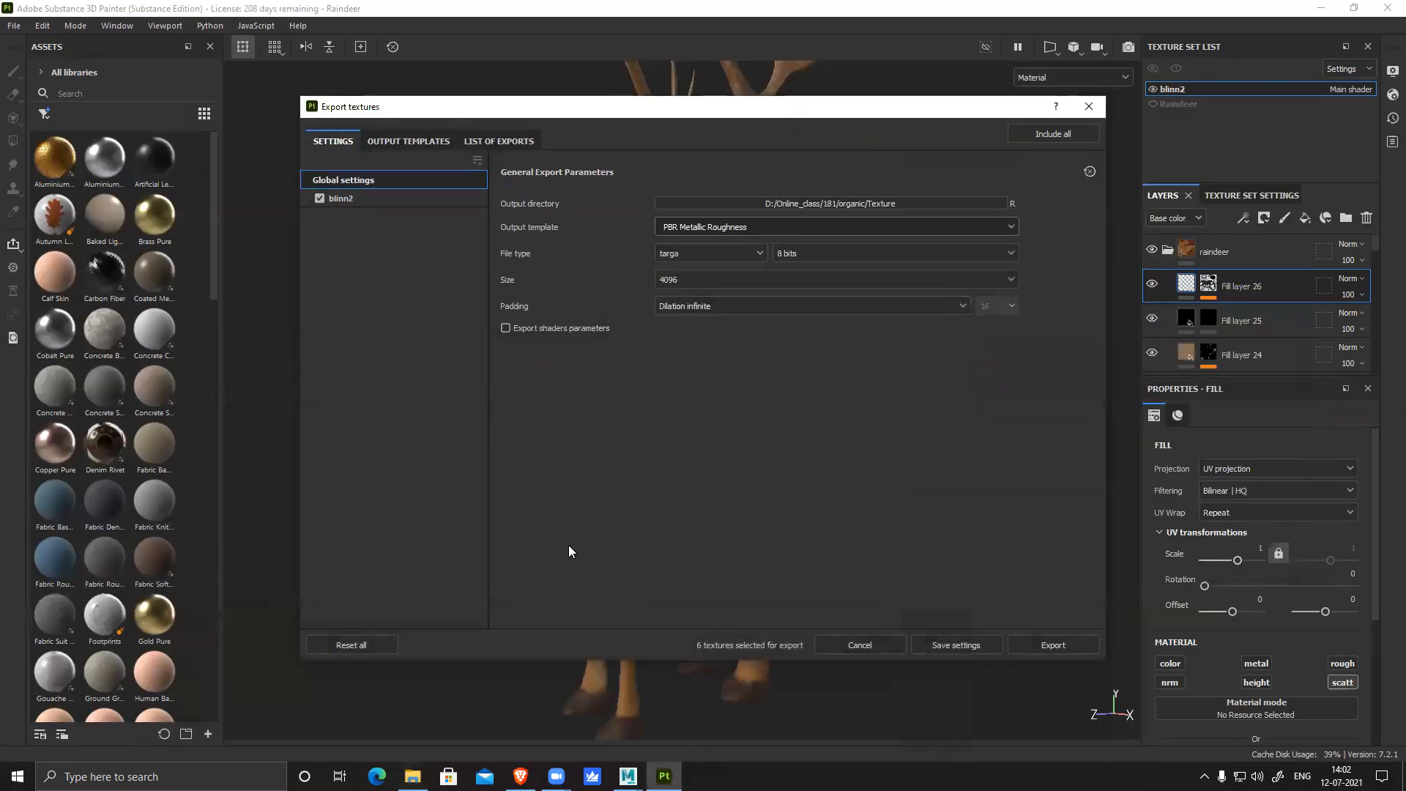
click(1089, 106)
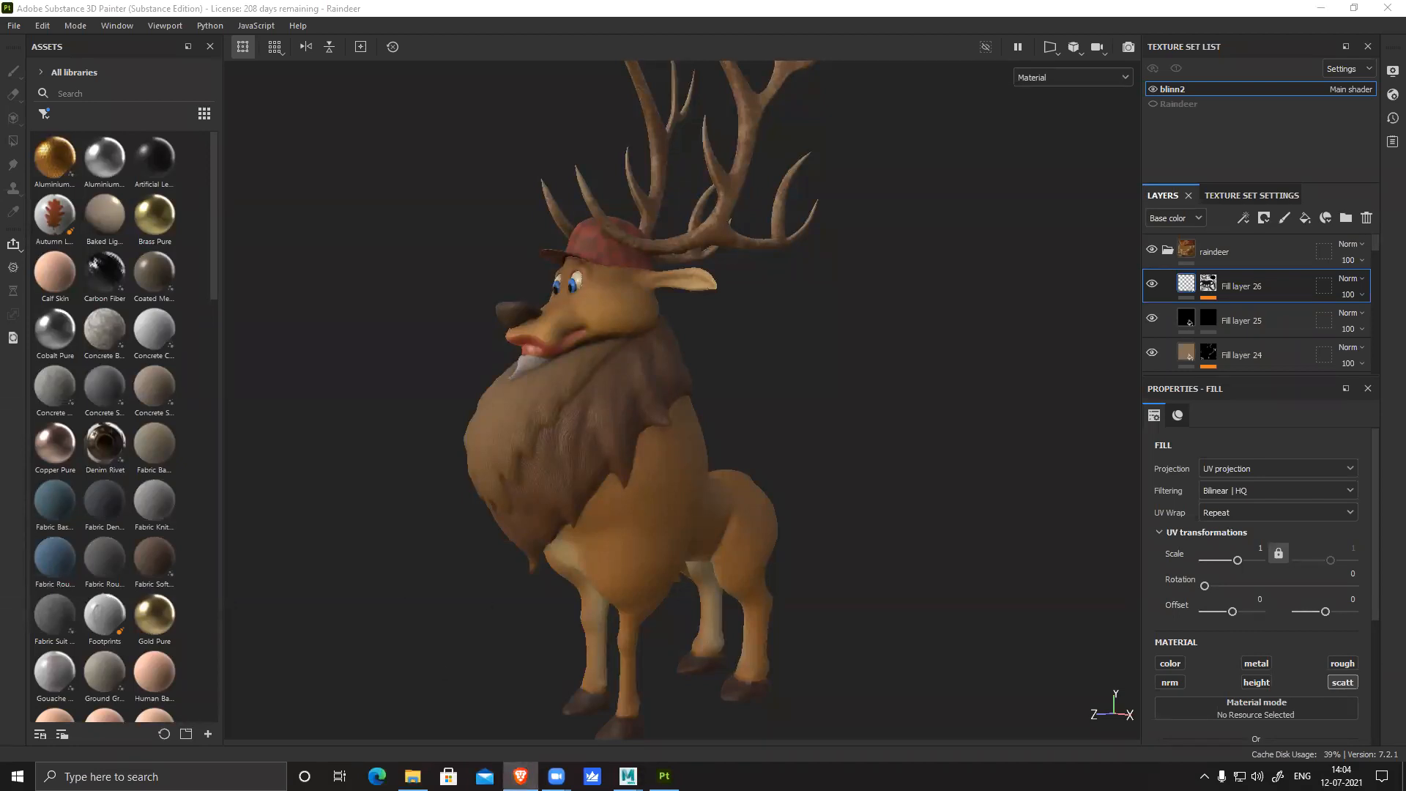
click(521, 775)
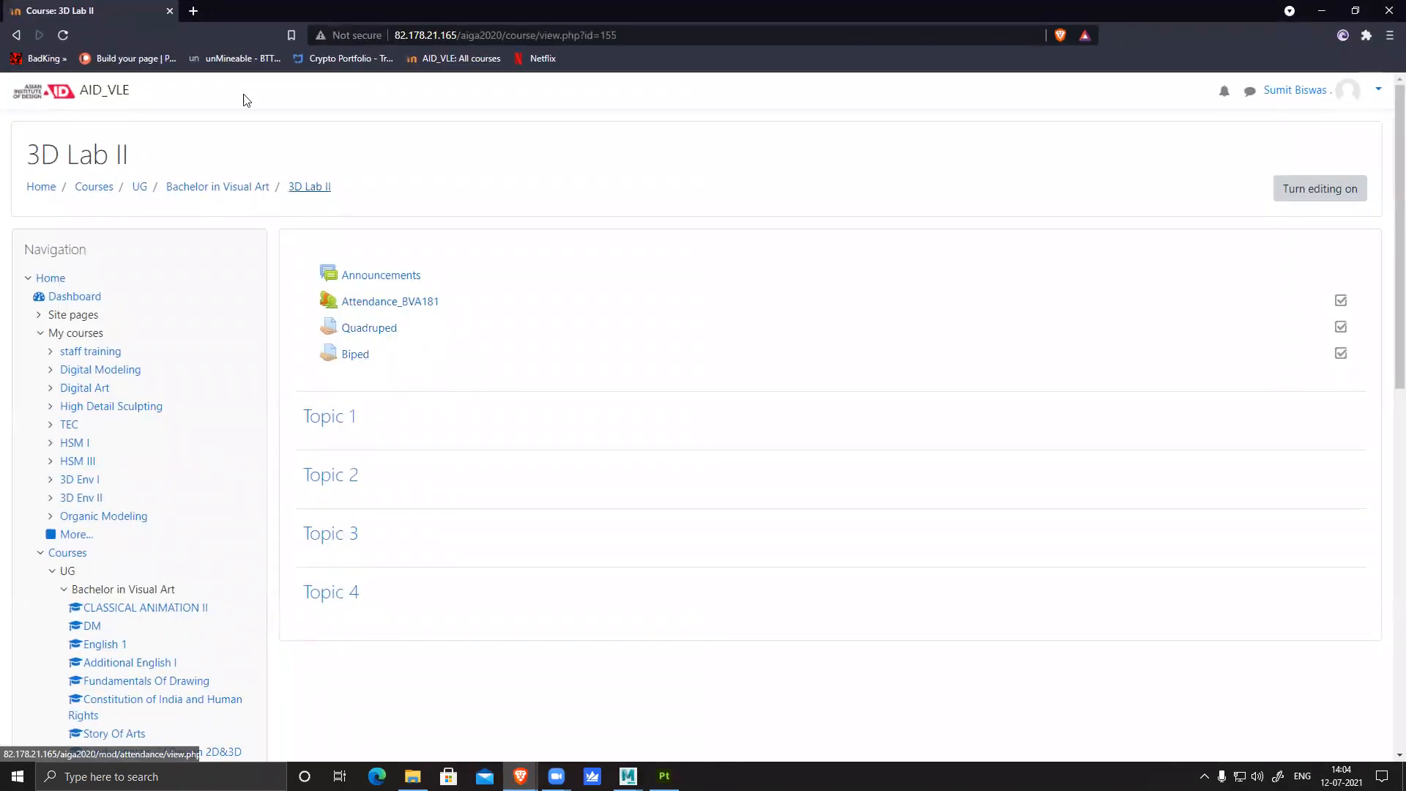
key(alt+Tab)
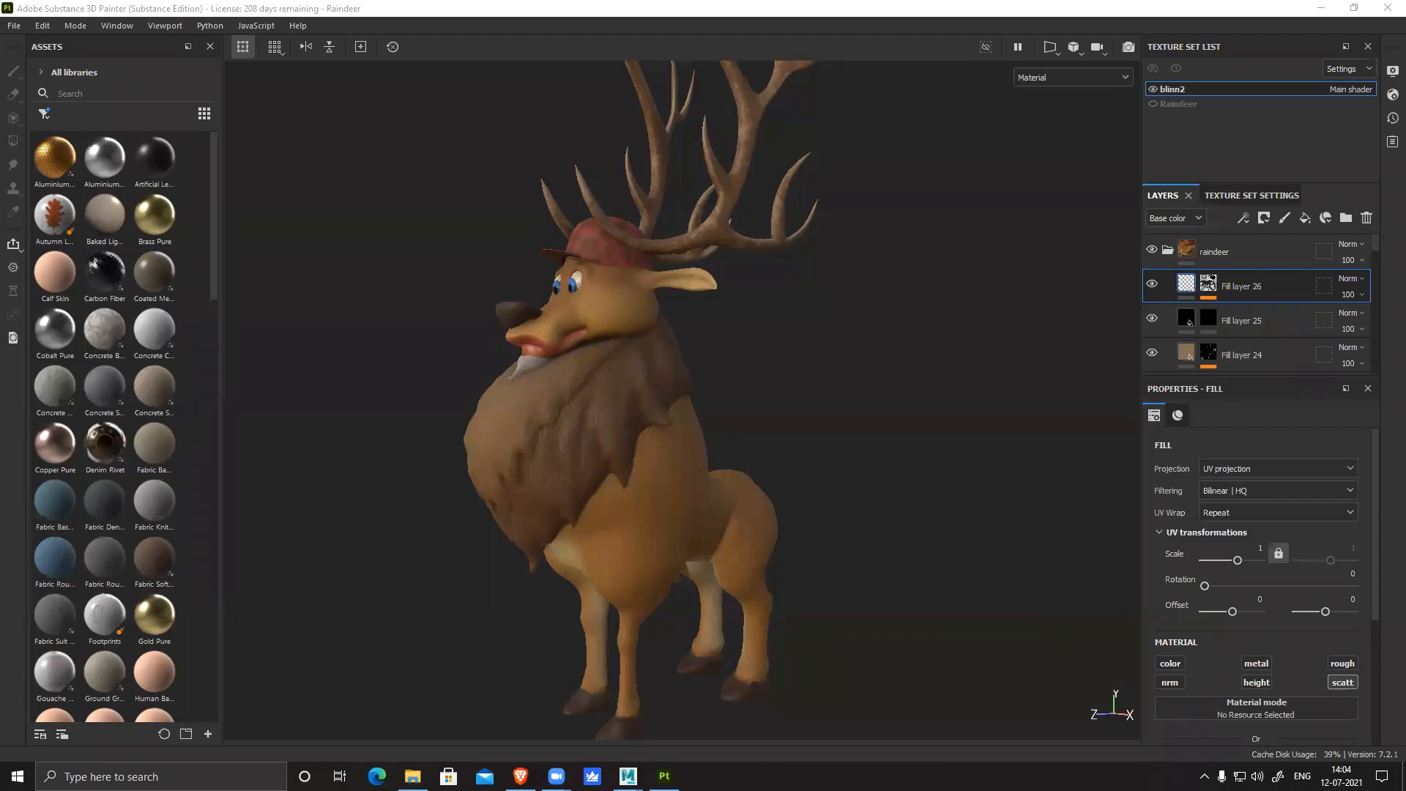
mouse_move(823, 424)
alt+mouse_down()
mouse_move(941, 468)
mouse_move(853, 473)
mouse_move(829, 403)
alt+mouse_up()
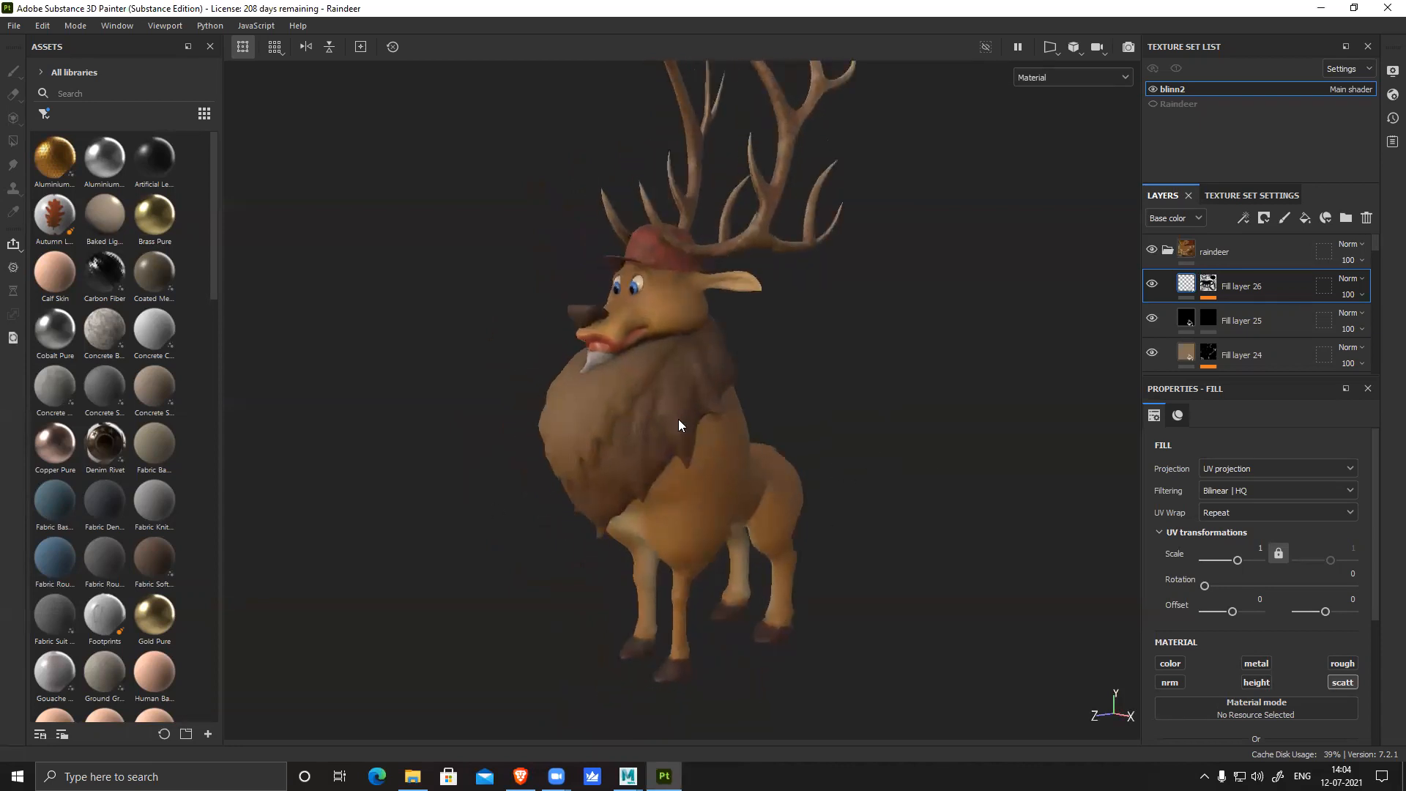
click(413, 776)
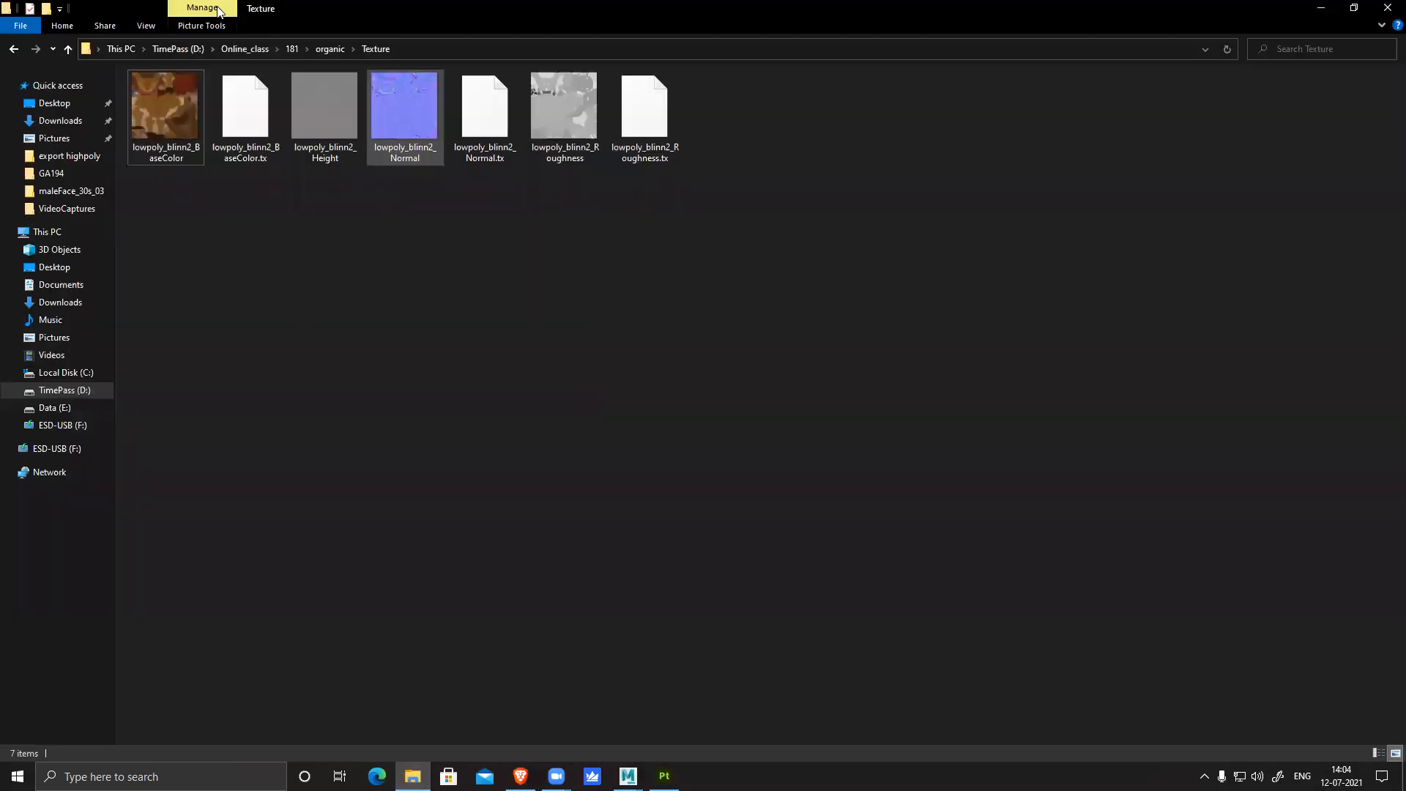
click(1322, 9)
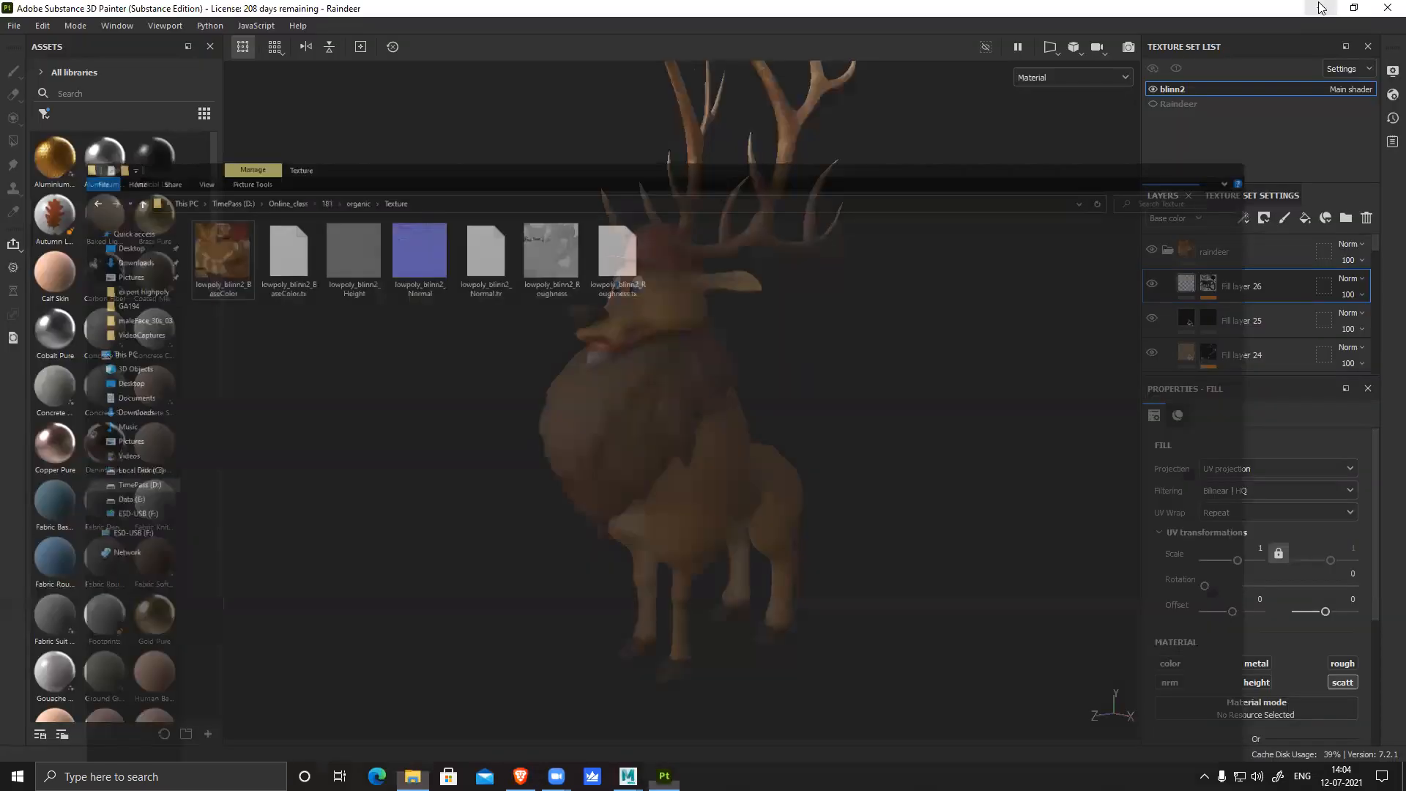
alt+drag(891, 568, 740, 459)
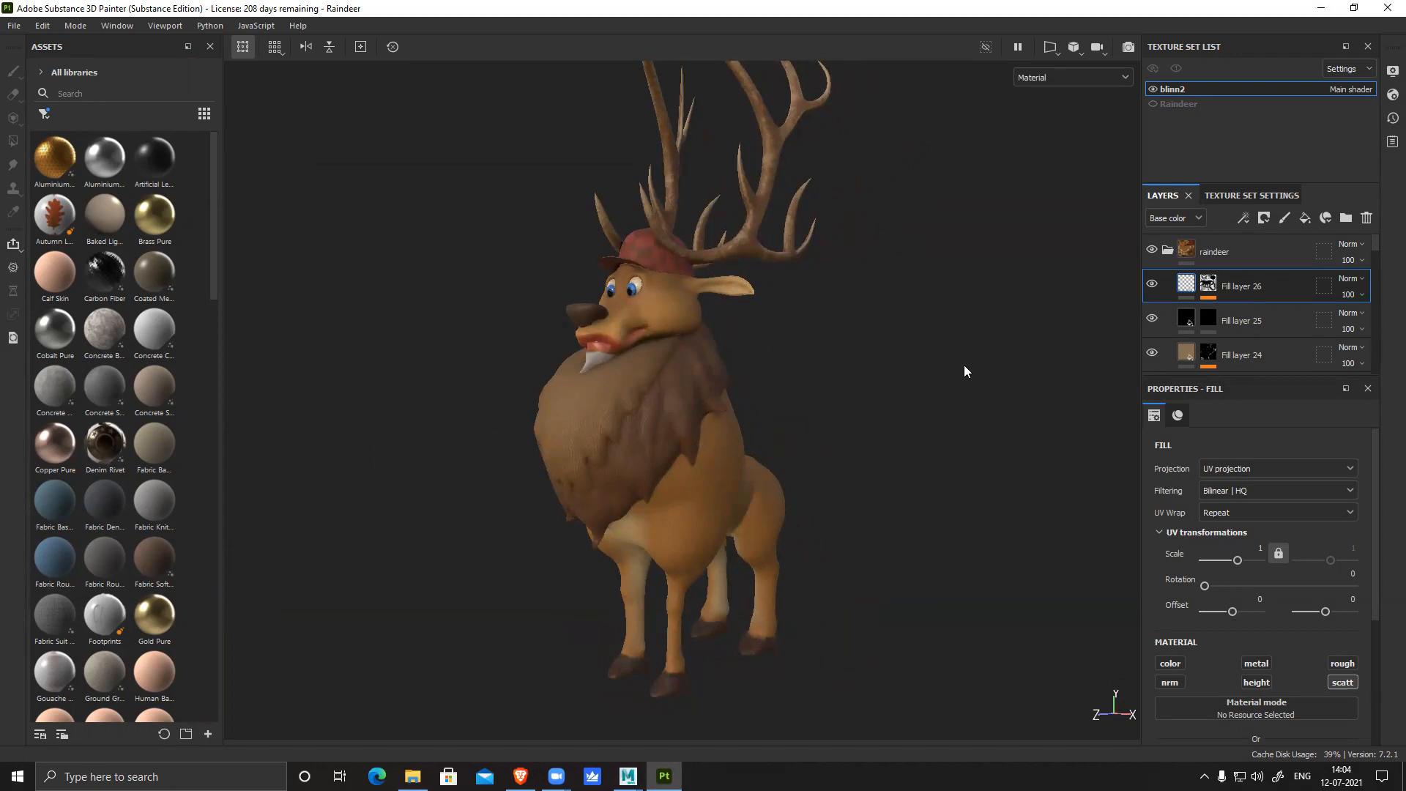
click(1322, 10)
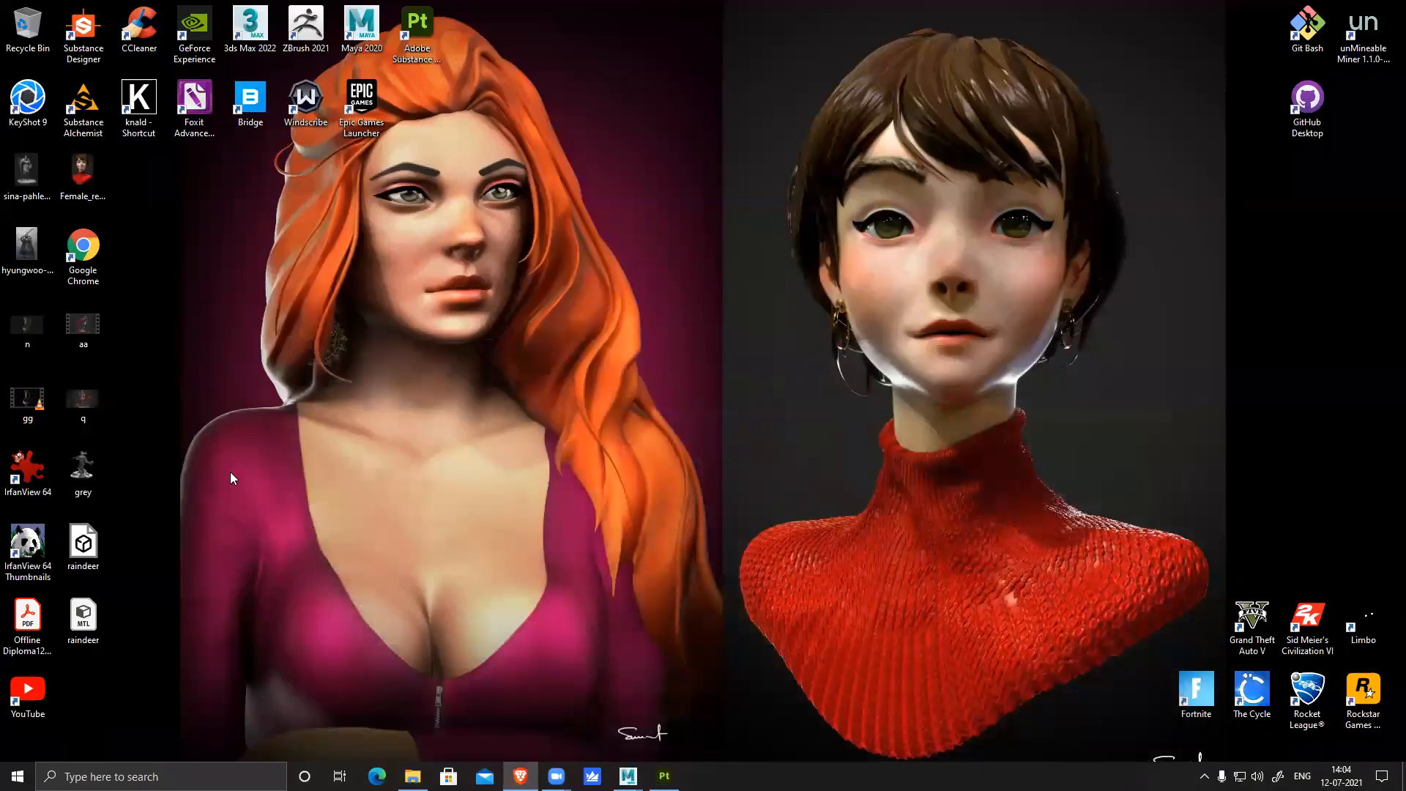
mouse_move(627, 776)
click(724, 716)
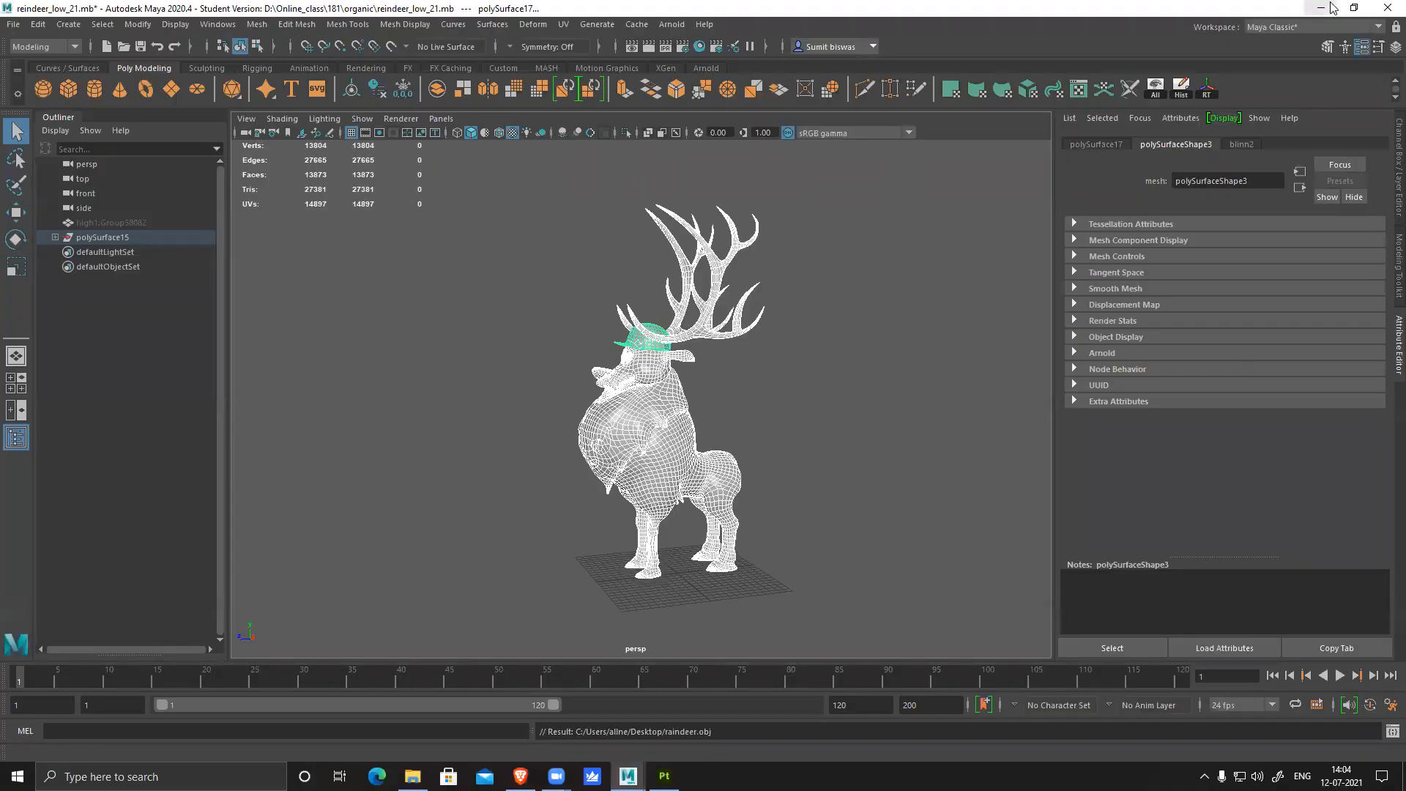
click(1329, 8)
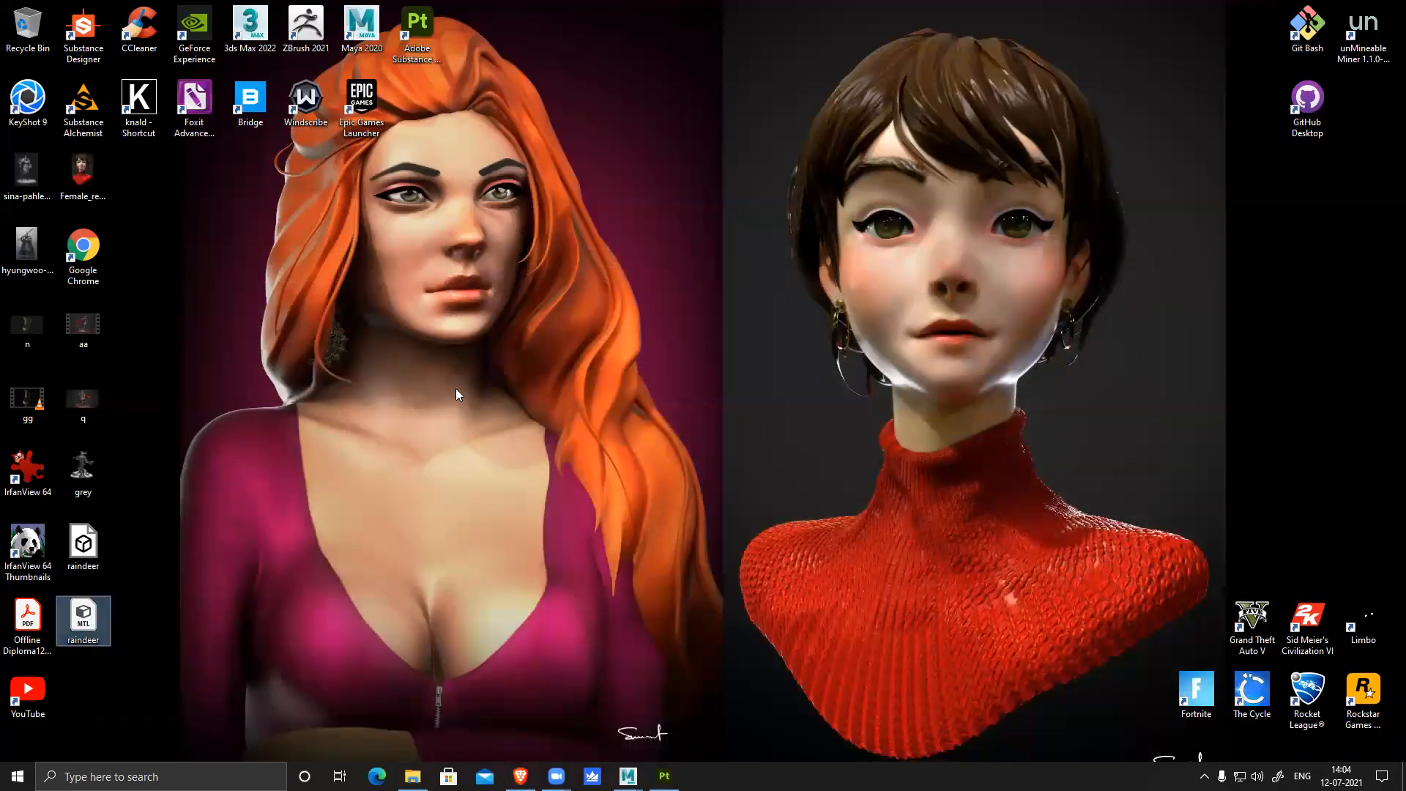
Launch ZBrush 2021 and dismiss its Home Page and LightBox
double_click(303, 13)
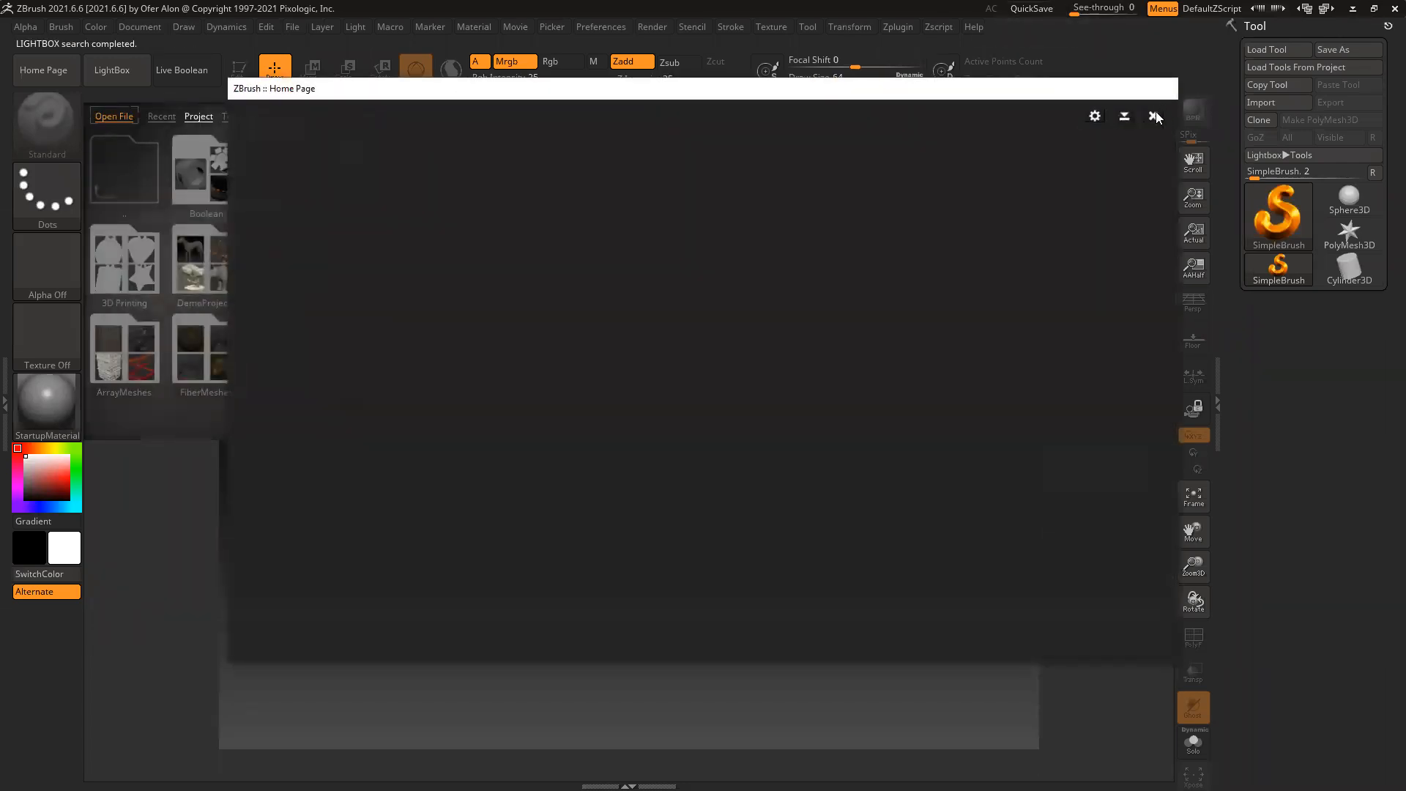
click(1154, 116)
click(1071, 117)
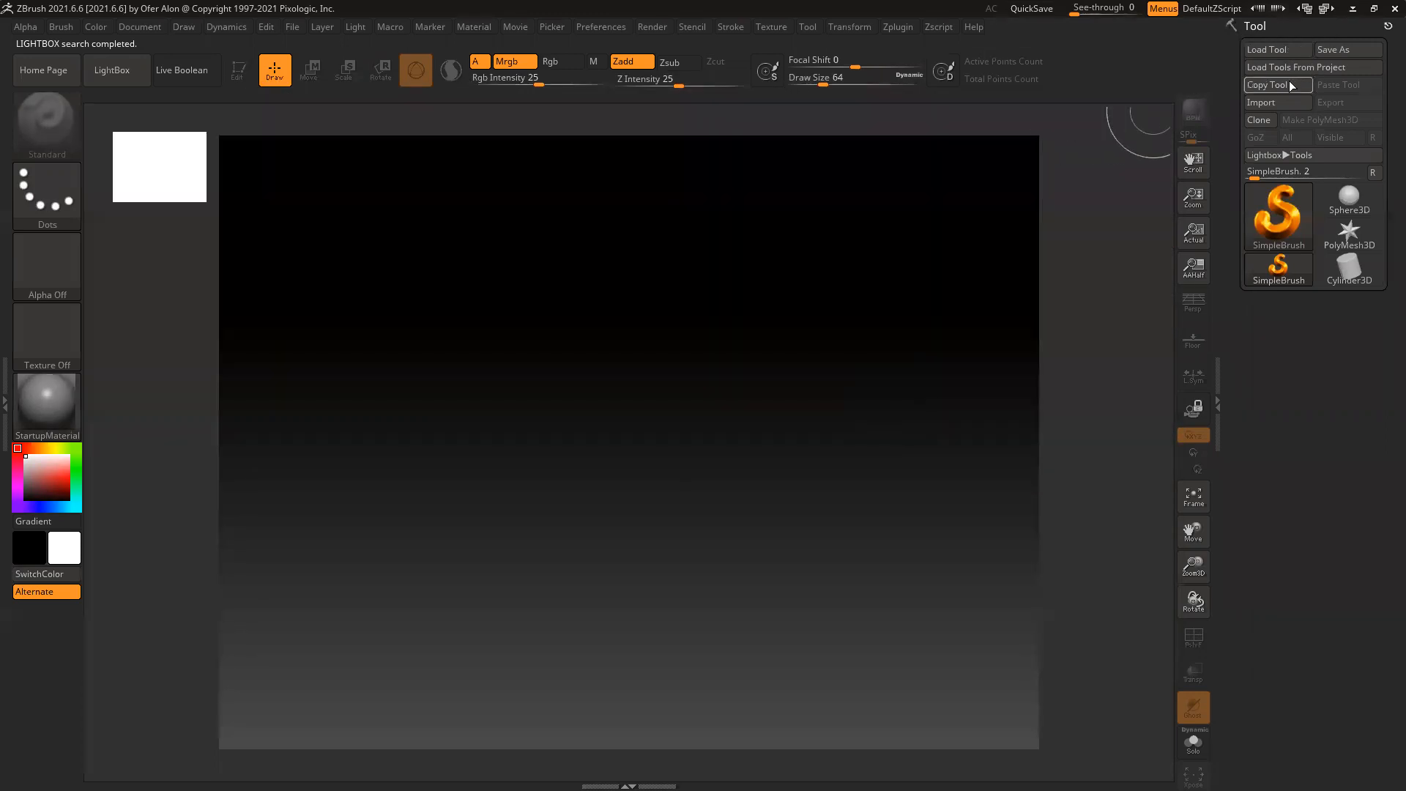
Import the raindeer mesh from the Desktop folder as a tool
click(1269, 104)
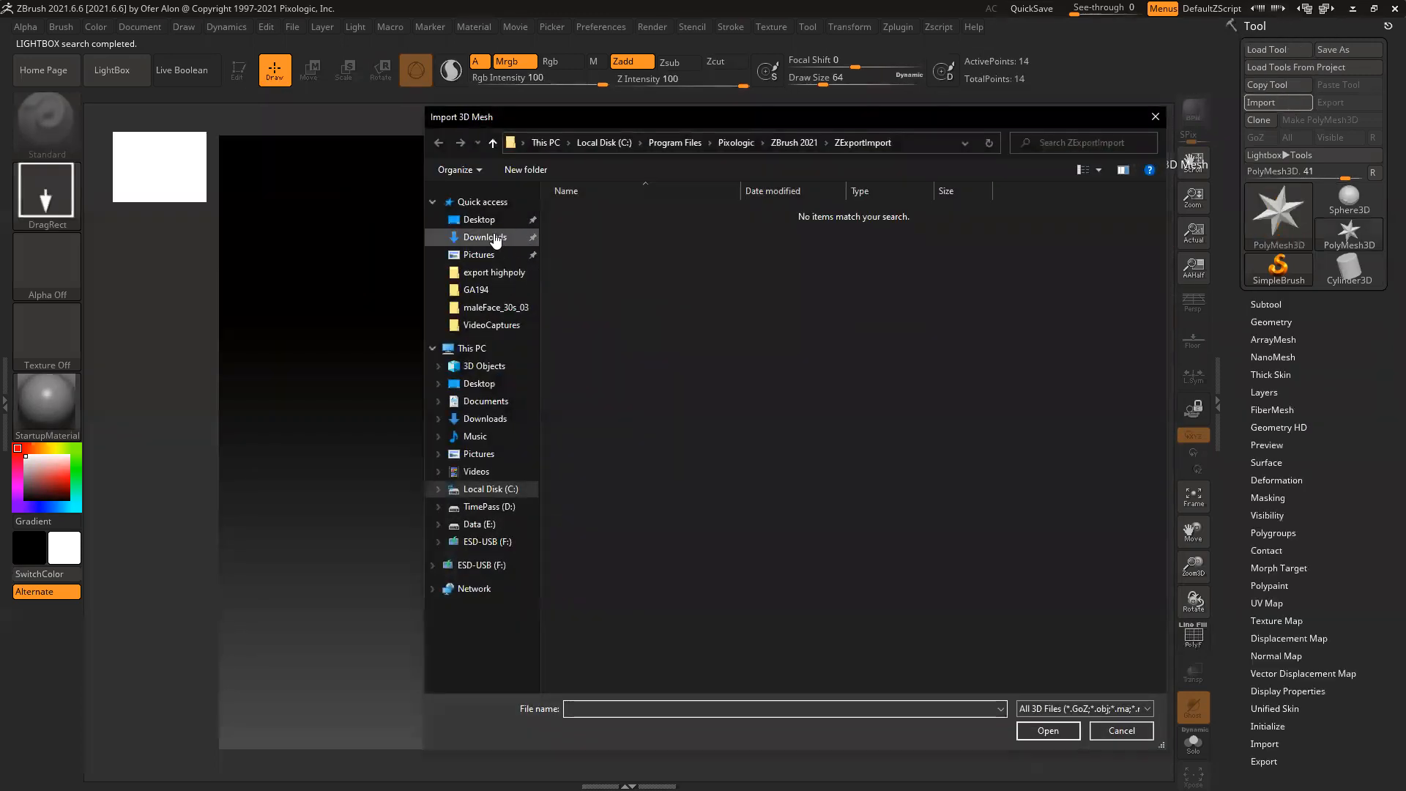
click(479, 220)
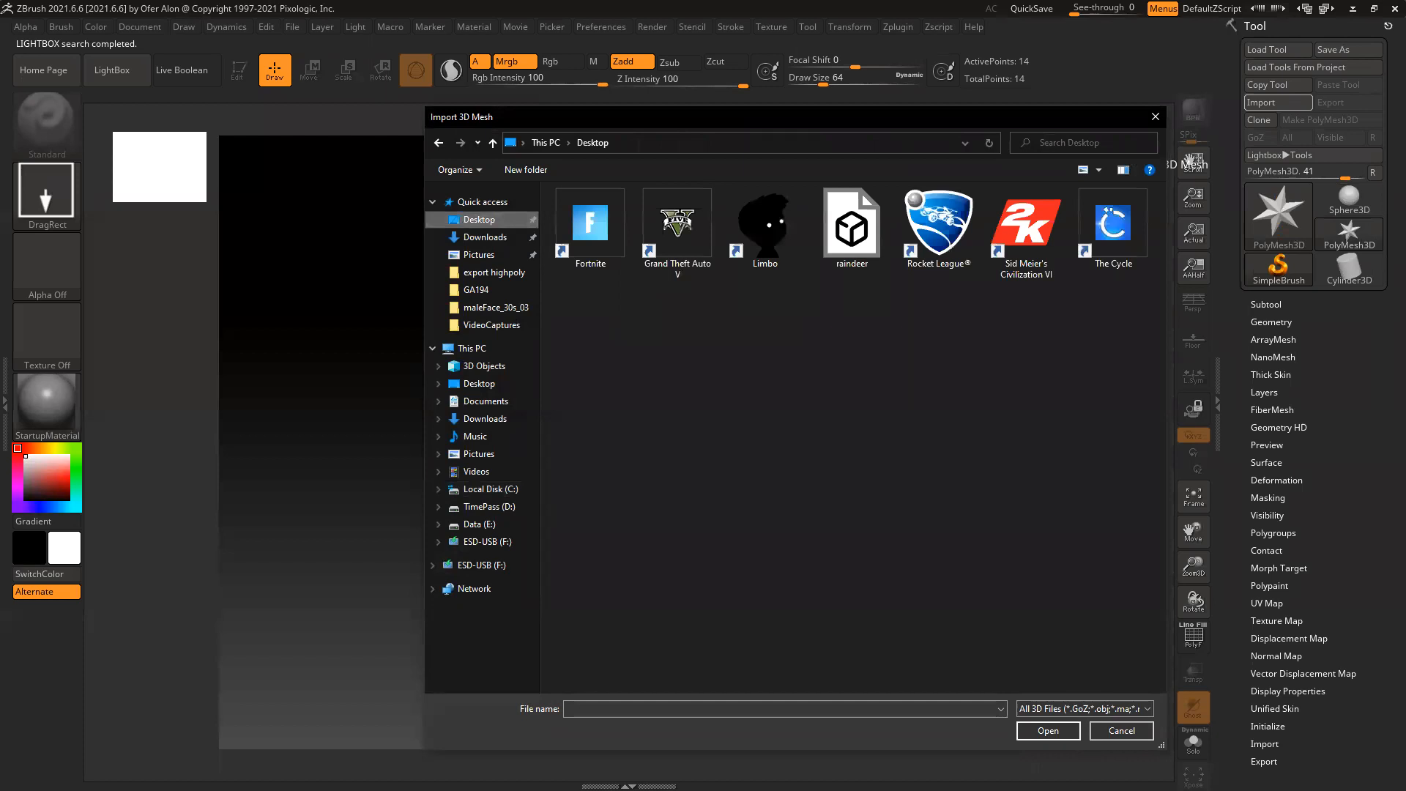
click(851, 227)
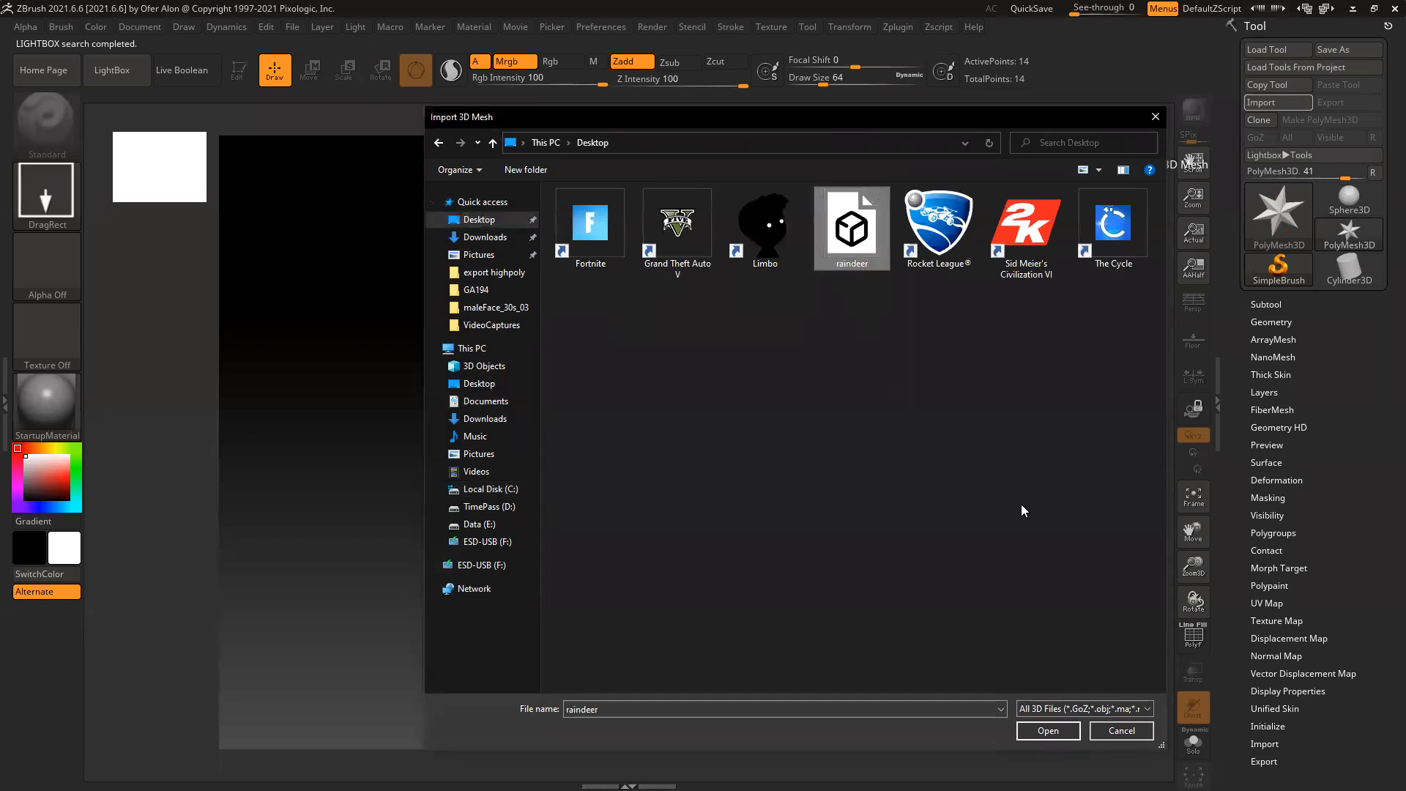
click(1056, 738)
click(1108, 142)
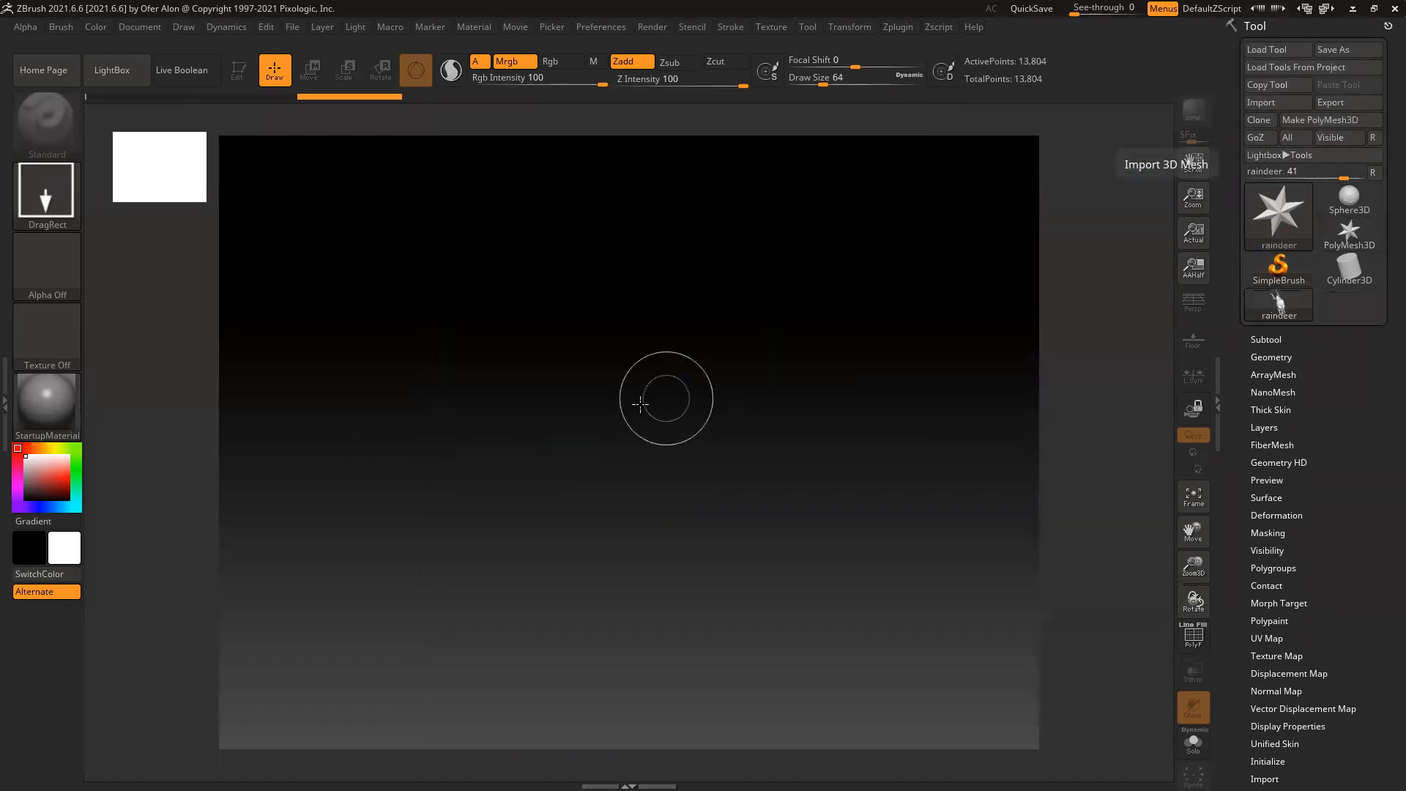
Draw the imported raindeer mesh large on the canvas and put it into Edit mode
drag(648, 390, 644, 706)
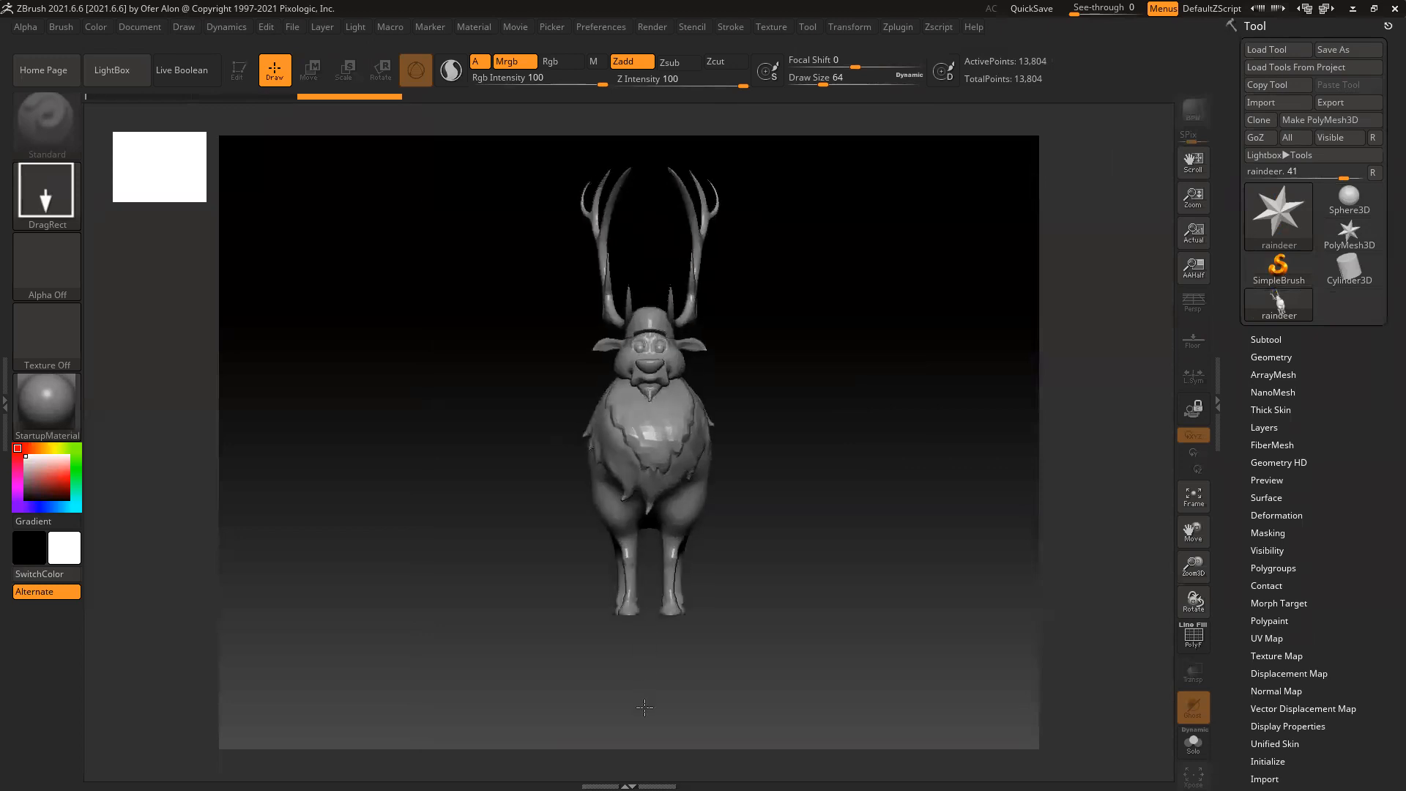
key(t)
drag(865, 555, 765, 549)
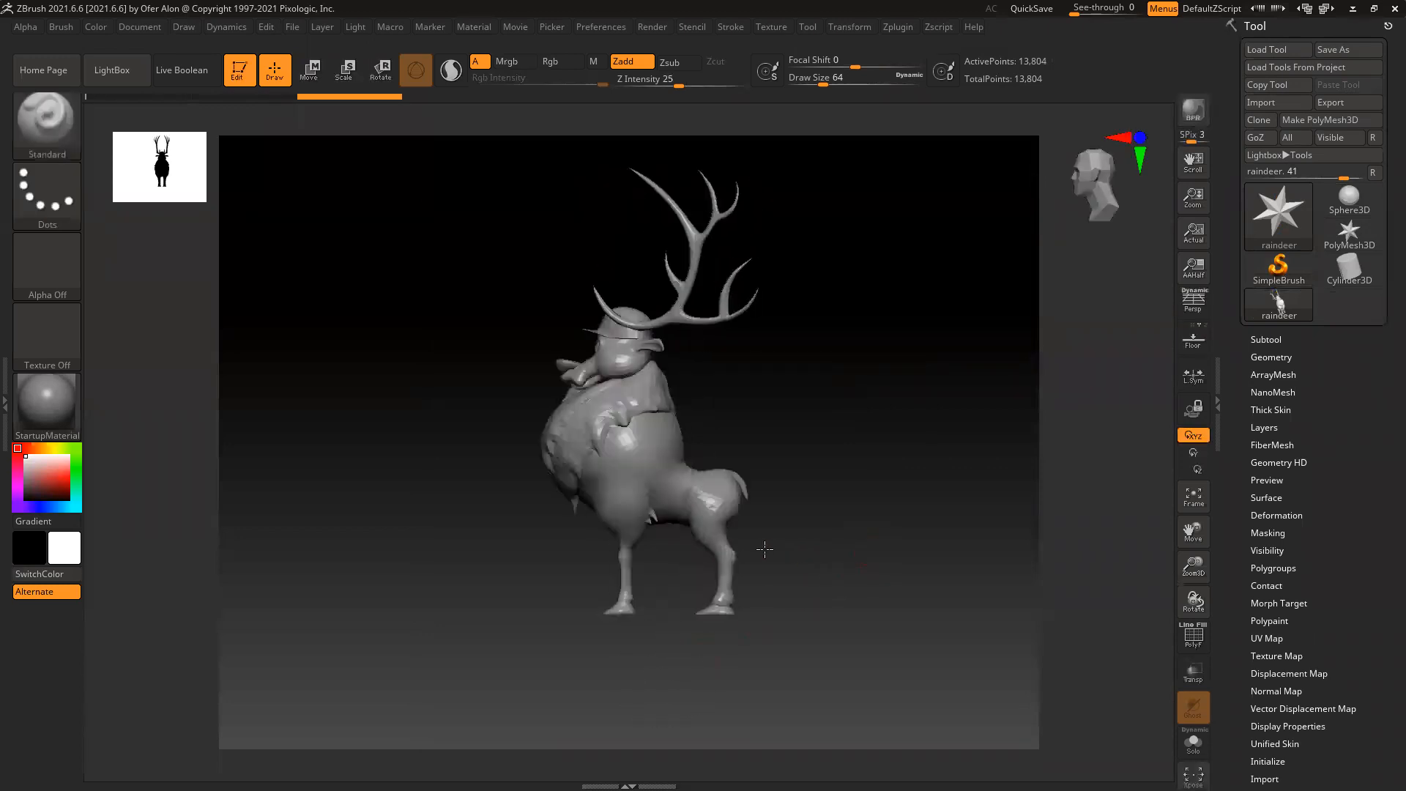
drag(872, 487, 770, 646)
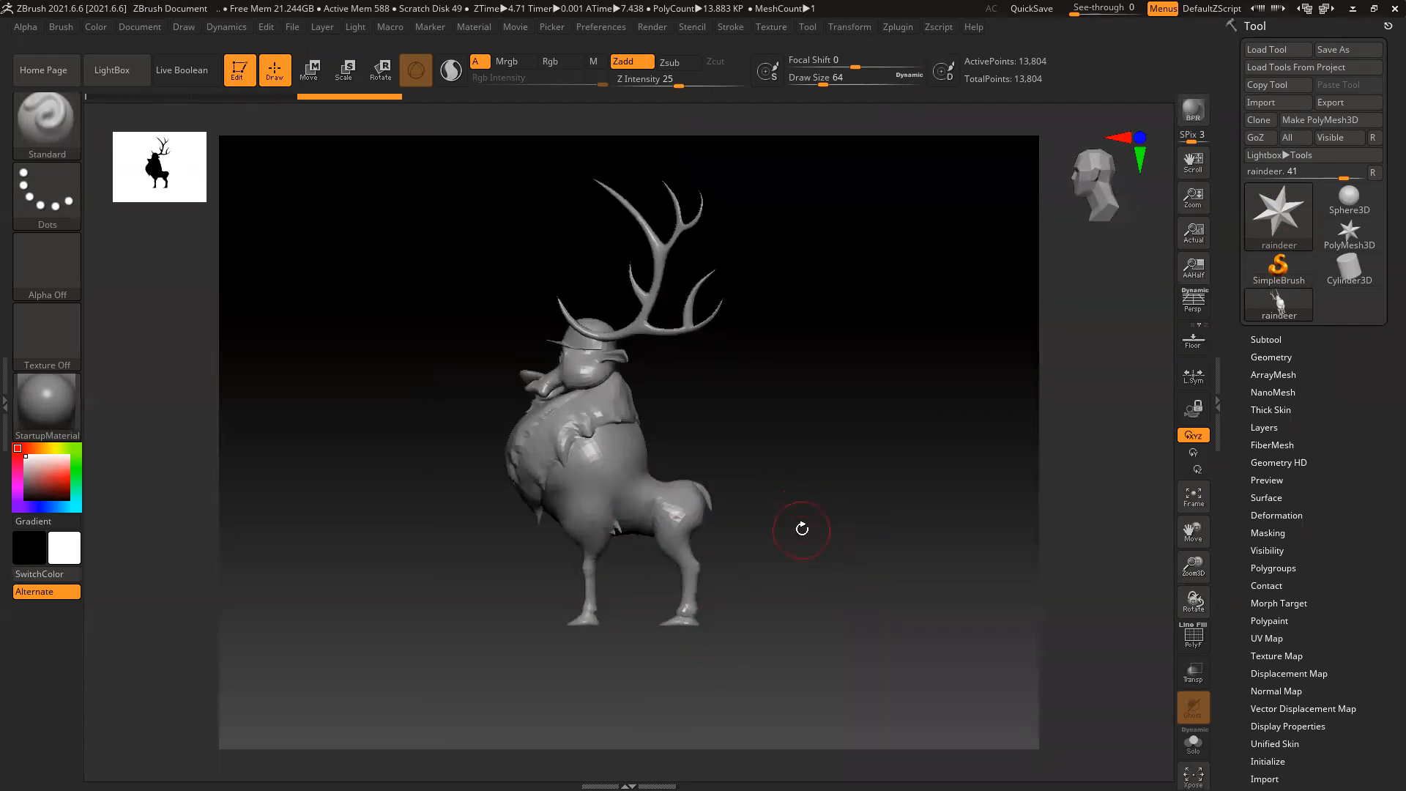
drag(798, 578, 938, 571)
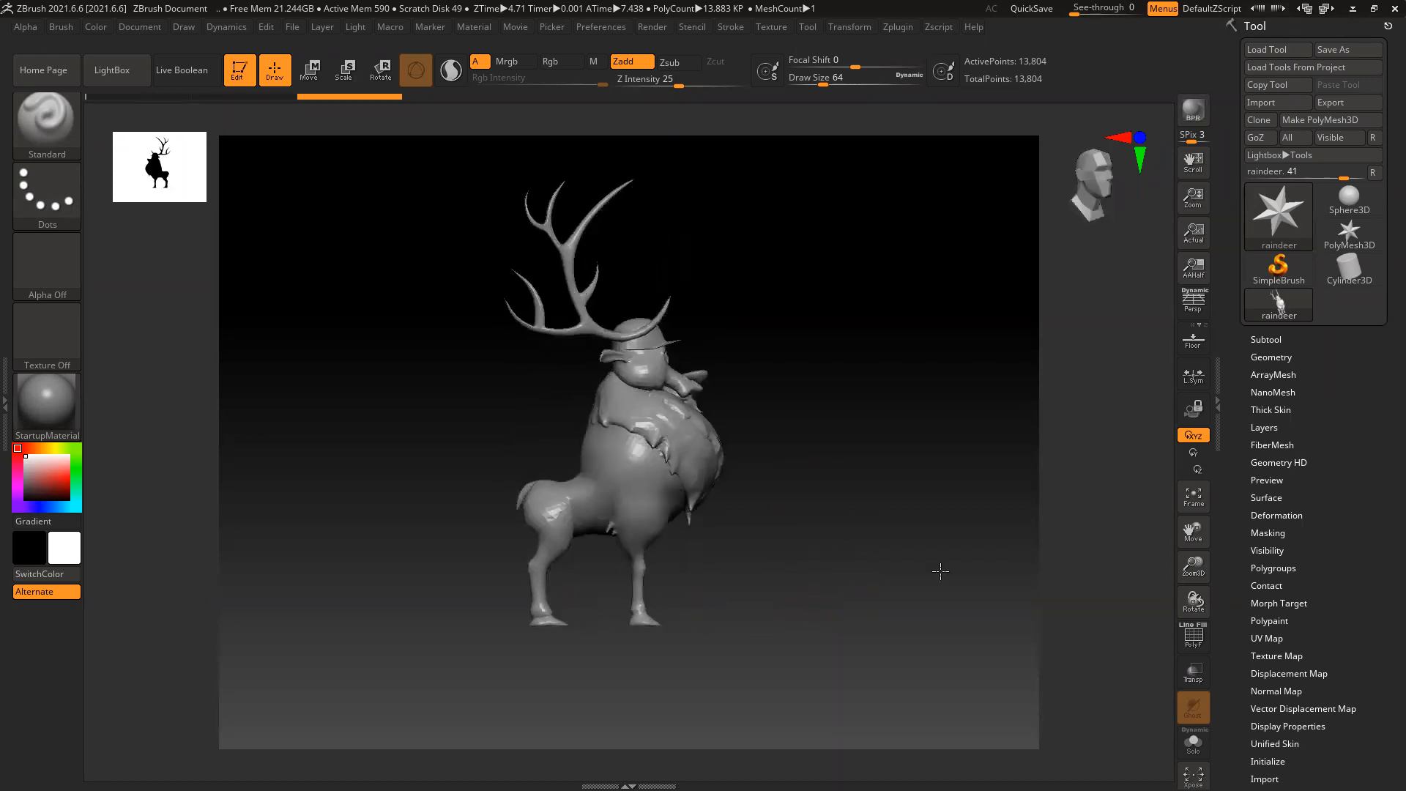
mouse_move(816, 564)
mouse_down()
mouse_move(780, 524)
mouse_move(819, 522)
mouse_up()
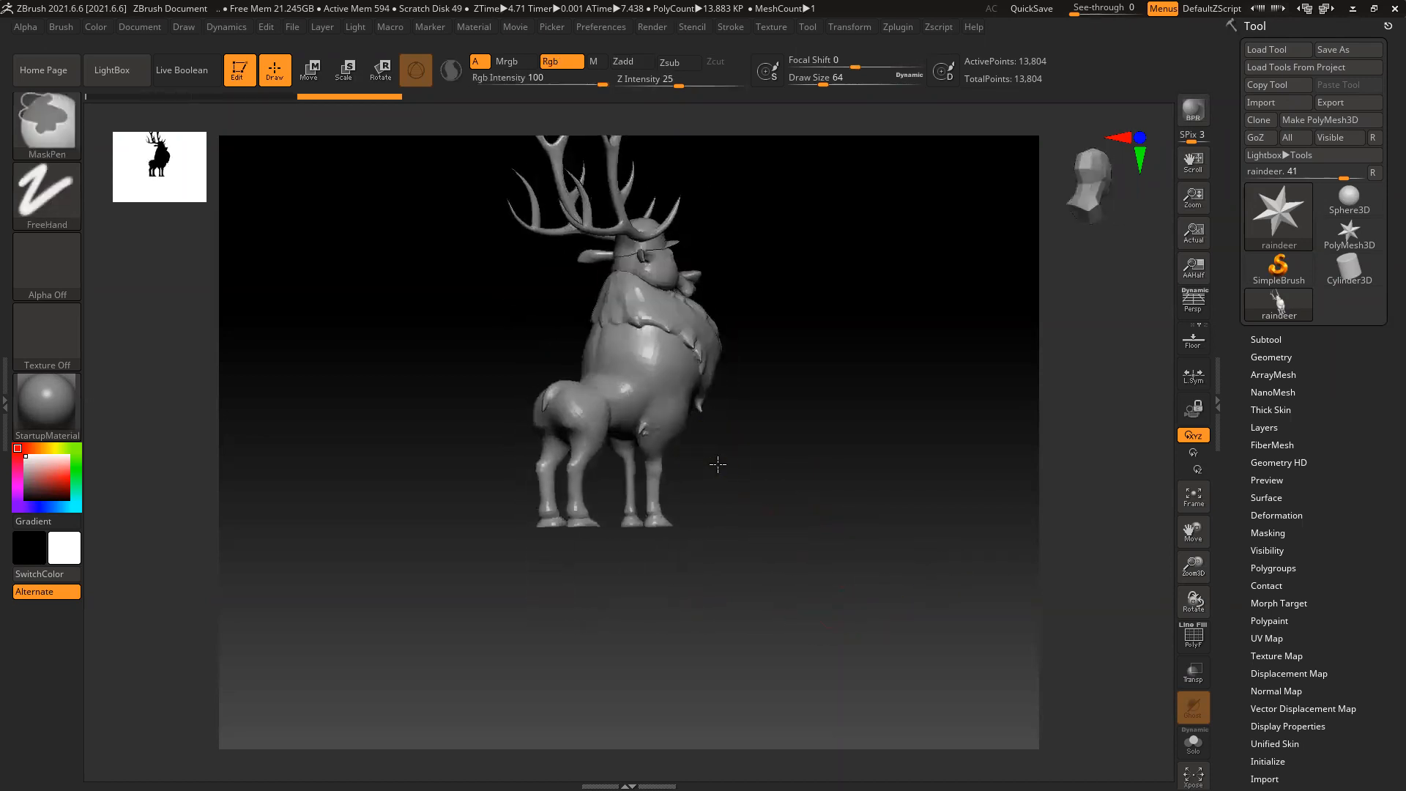
Set the masking brush's stroke type to Lasso
ctrl+right_drag(716, 464, 847, 640)
alt+drag(847, 640, 810, 360)
drag(781, 495, 729, 511)
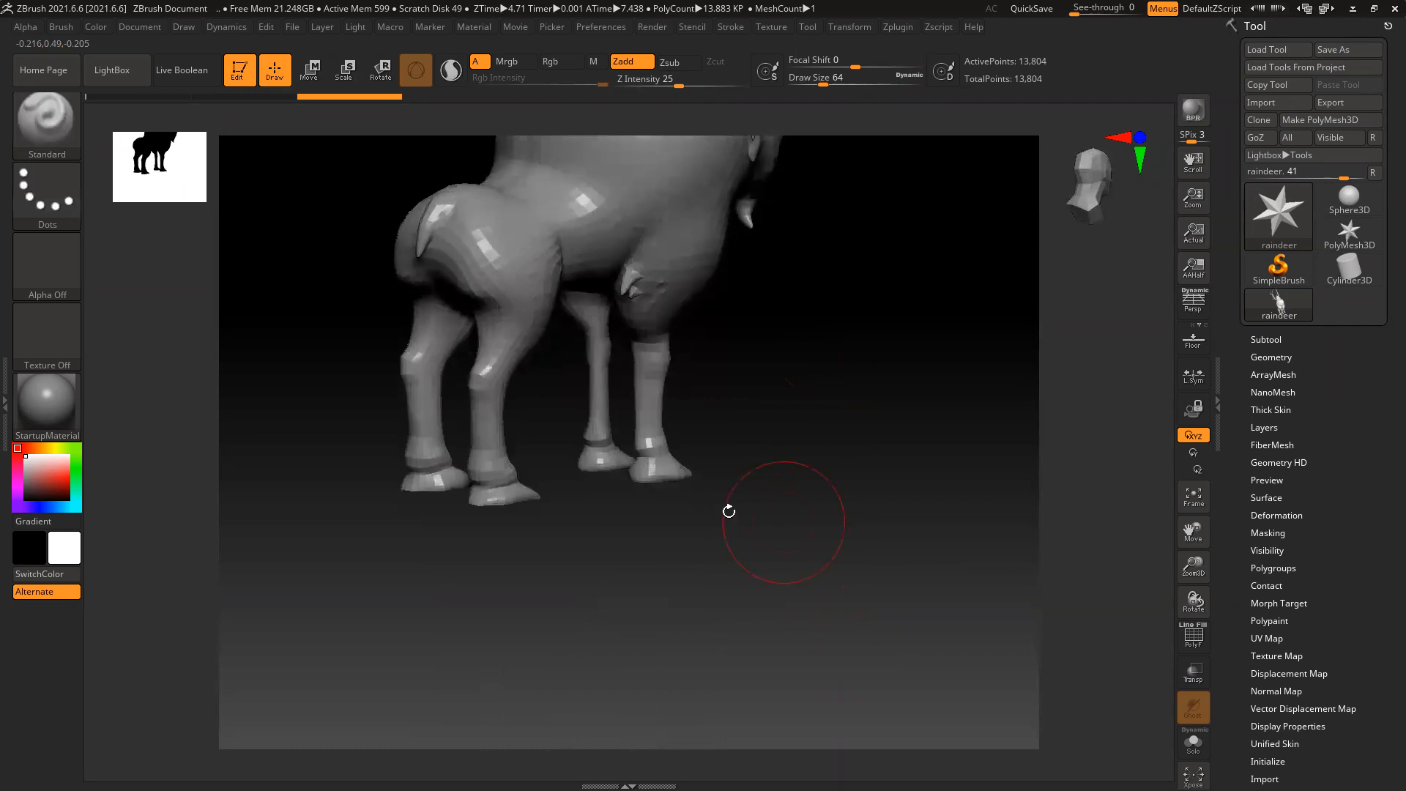
ctrl+click(47, 194)
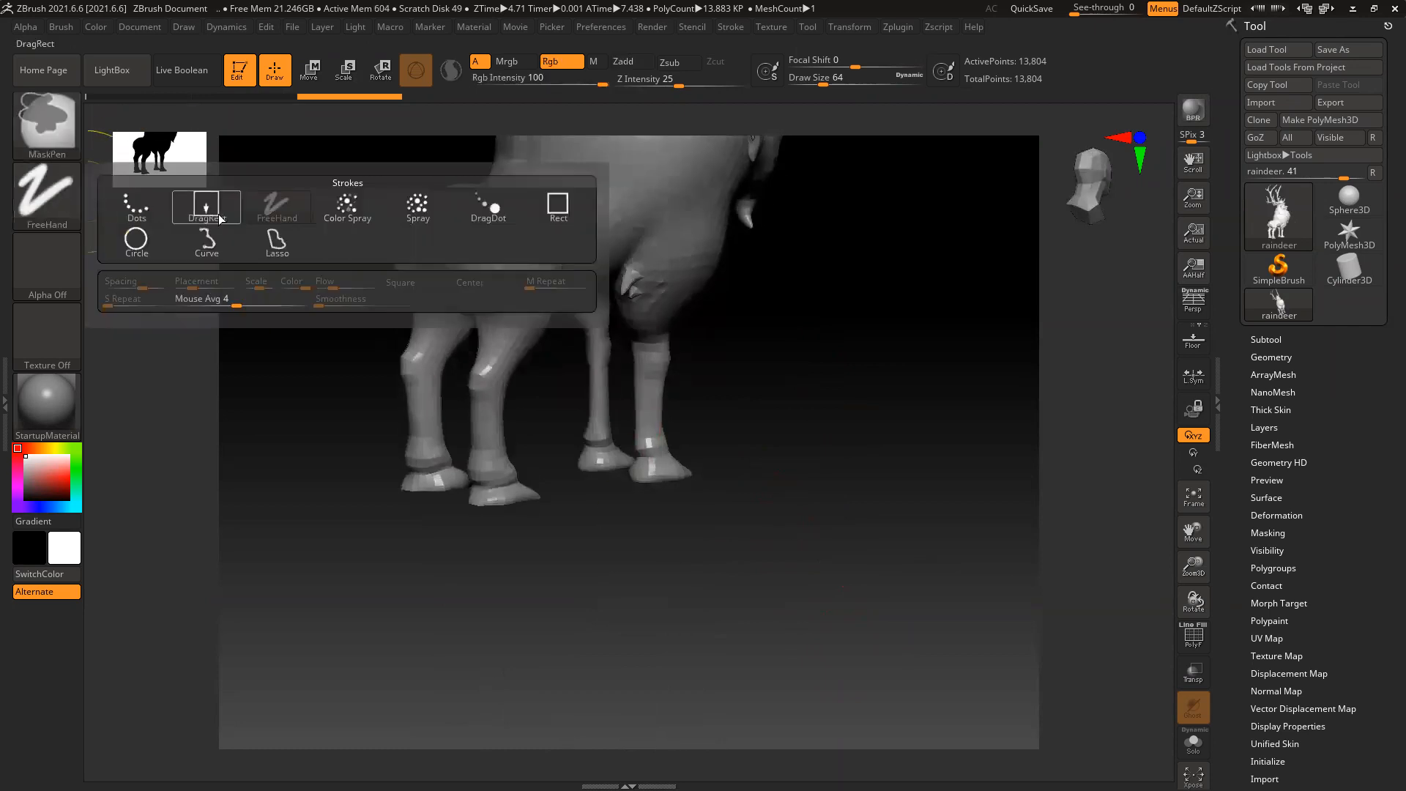
ctrl+click(269, 253)
Mask the reindeer's right front leg up to the shoulder with lasso selections
drag(784, 433, 794, 442)
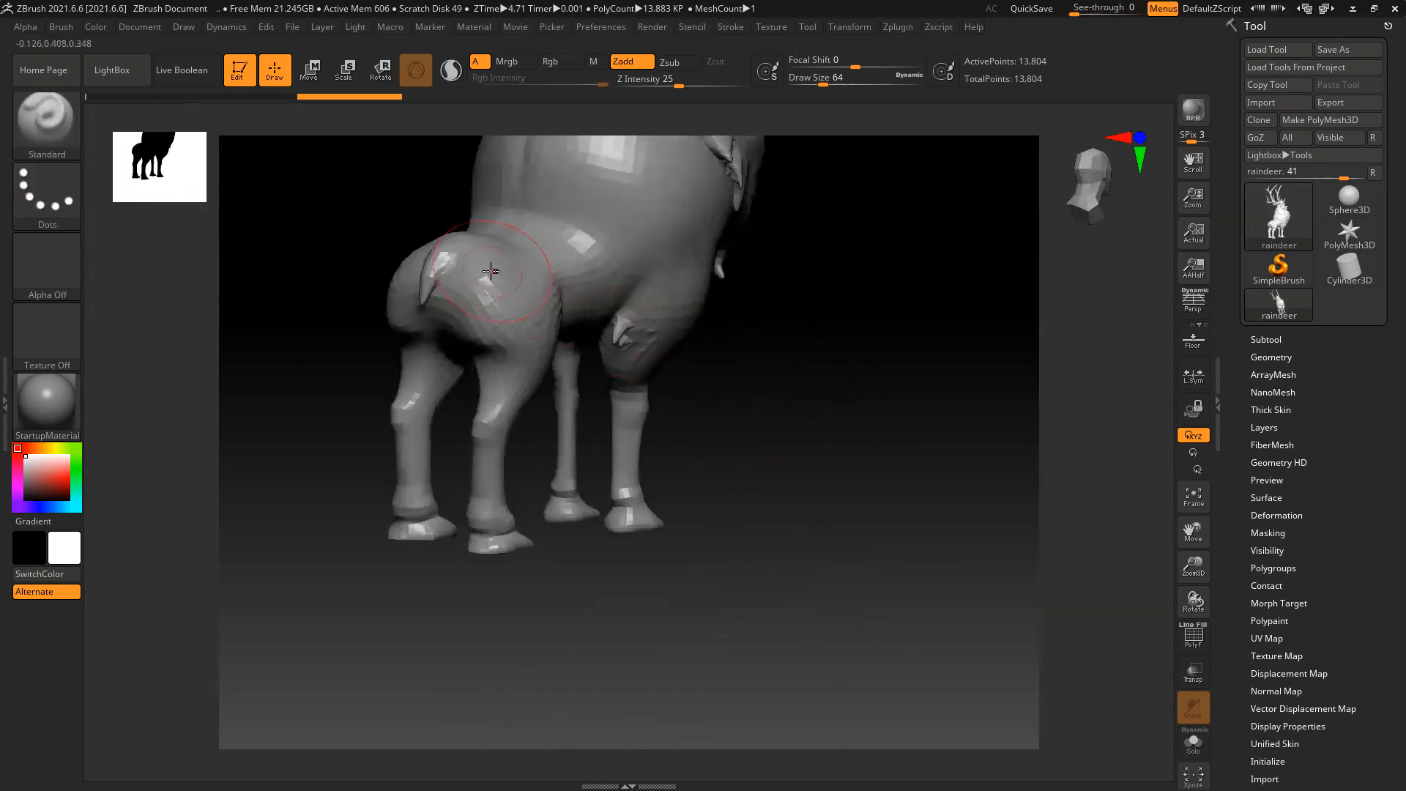
drag(813, 498, 815, 486)
key(ctrl)
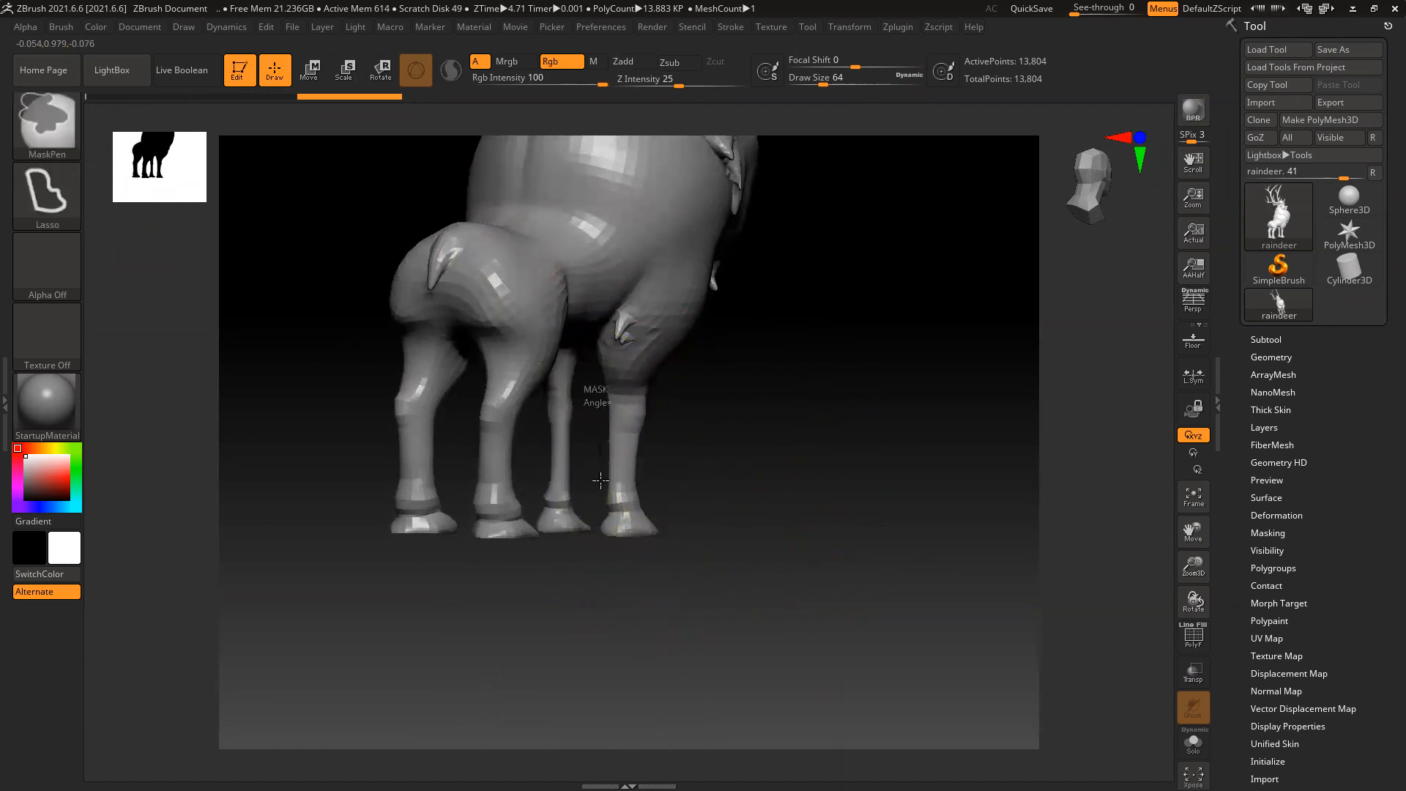
mouse_move(595, 529)
ctrl+mouse_down()
mouse_move(769, 533)
mouse_move(792, 344)
mouse_move(628, 341)
mouse_move(597, 379)
ctrl+mouse_up()
mouse_move(938, 425)
mouse_down()
mouse_move(759, 369)
mouse_move(852, 449)
mouse_move(847, 408)
mouse_move(815, 430)
mouse_move(901, 524)
mouse_move(651, 420)
mouse_up()
ctrl+right_drag(651, 419, 669, 449)
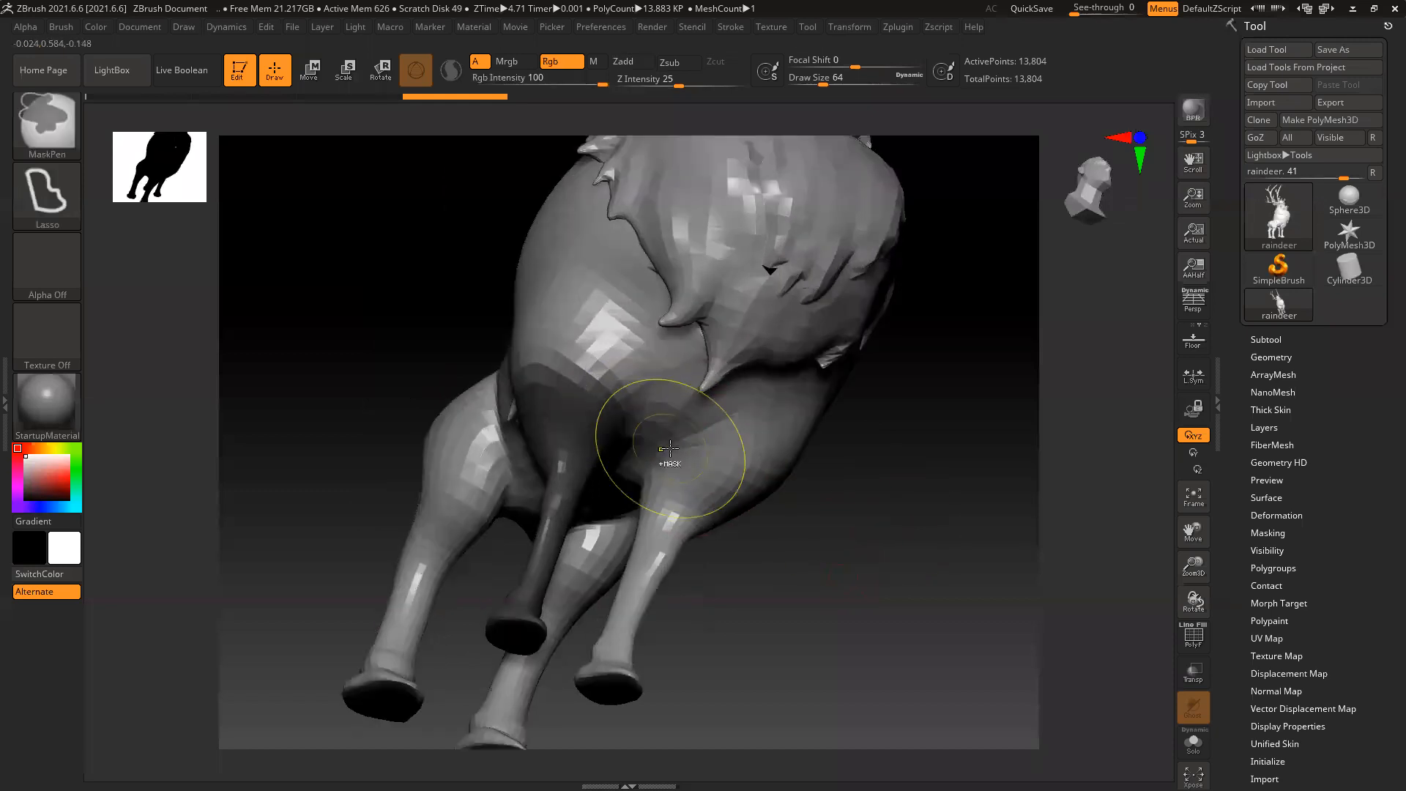
mouse_move(630, 423)
ctrl+mouse_down()
mouse_move(623, 372)
mouse_move(531, 333)
mouse_move(495, 336)
mouse_move(505, 428)
ctrl+mouse_up()
mouse_move(816, 516)
mouse_down()
mouse_move(891, 602)
mouse_move(878, 596)
mouse_up()
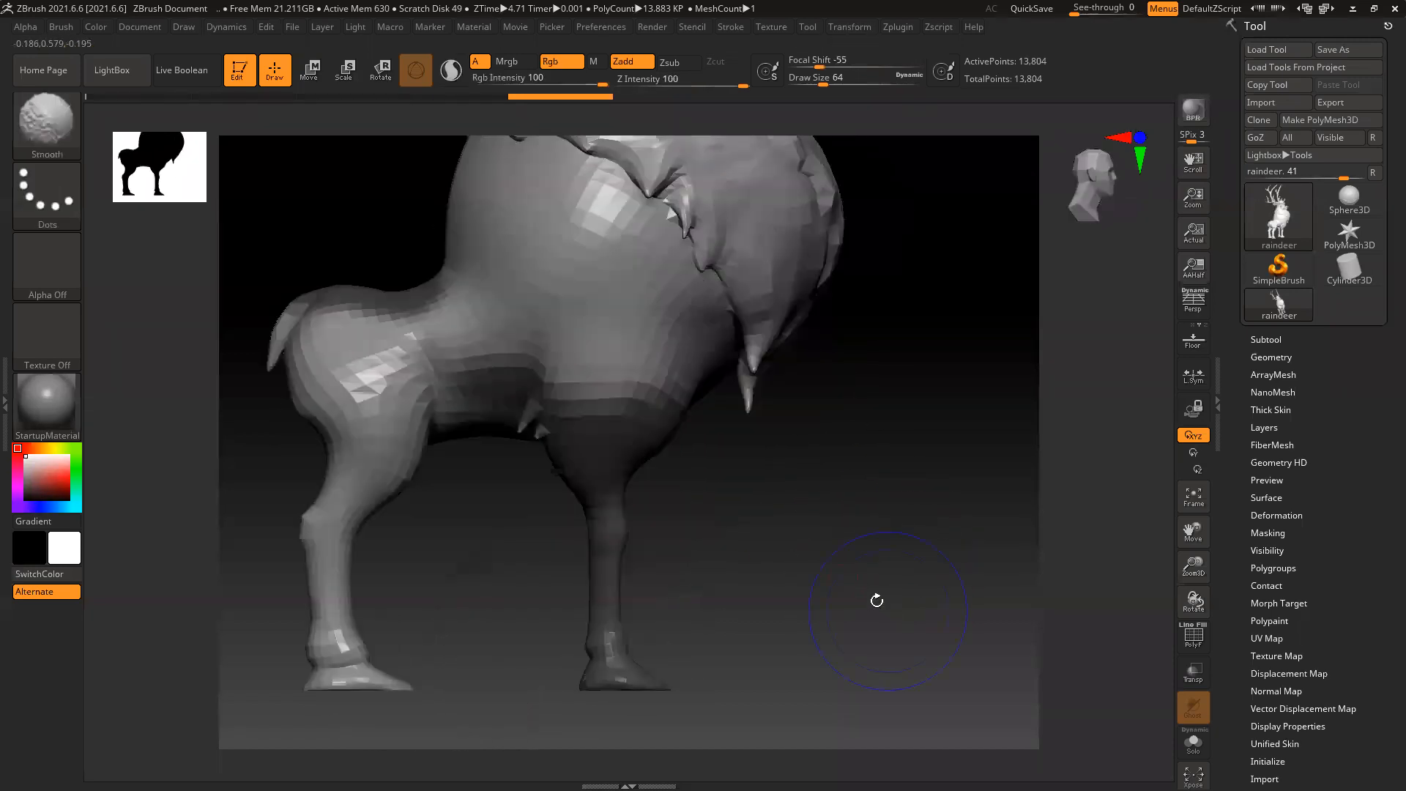
mouse_move(273, 242)
ctrl+mouse_down()
mouse_move(558, 290)
mouse_move(543, 388)
mouse_move(481, 499)
mouse_move(136, 505)
mouse_move(146, 483)
ctrl+mouse_up()
drag(785, 591, 806, 520)
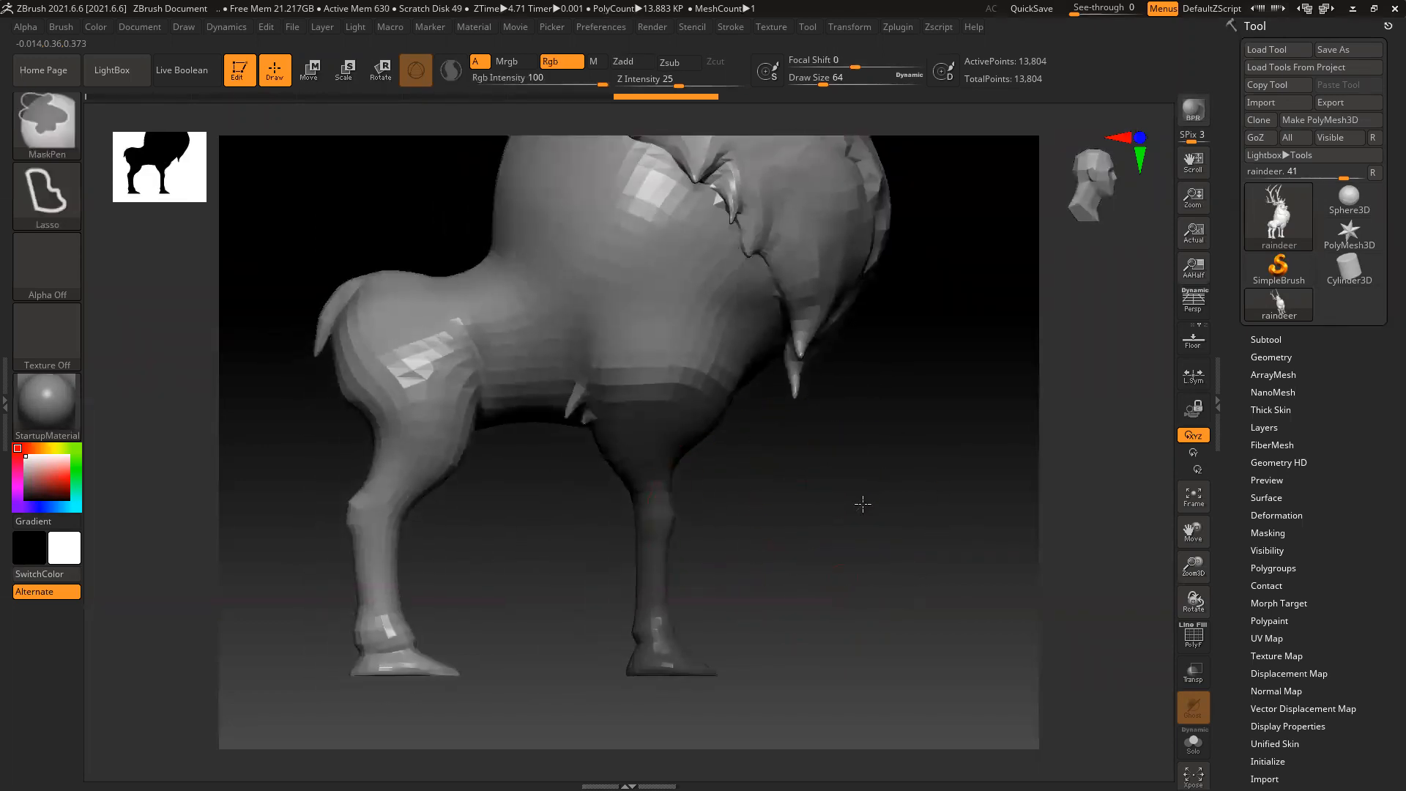
Invert the mask so only the right front leg is editable, and place the transform gizmo at the leg's upper joint
ctrl+click(820, 504)
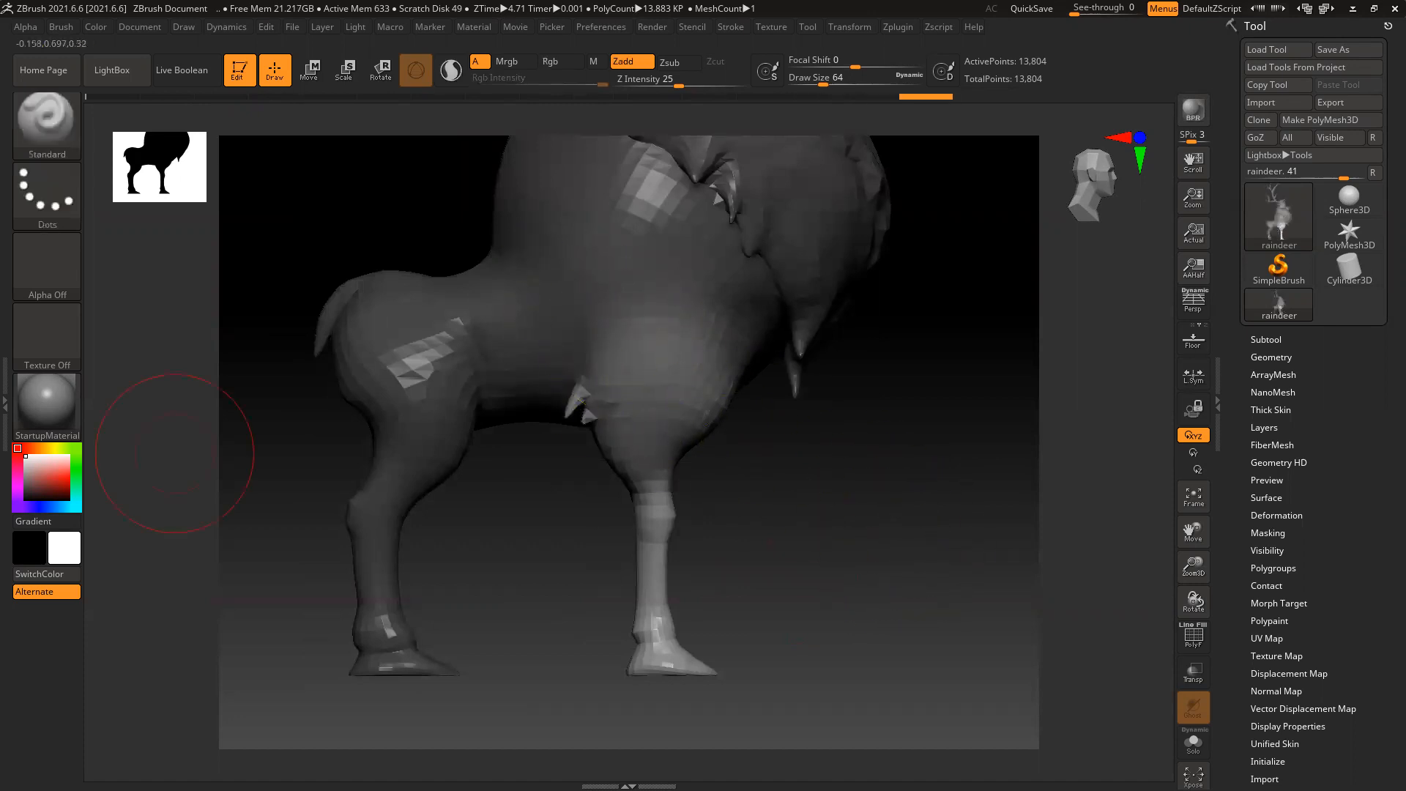
mouse_move(878, 520)
mouse_down()
mouse_move(794, 524)
mouse_move(881, 521)
mouse_move(831, 517)
mouse_up()
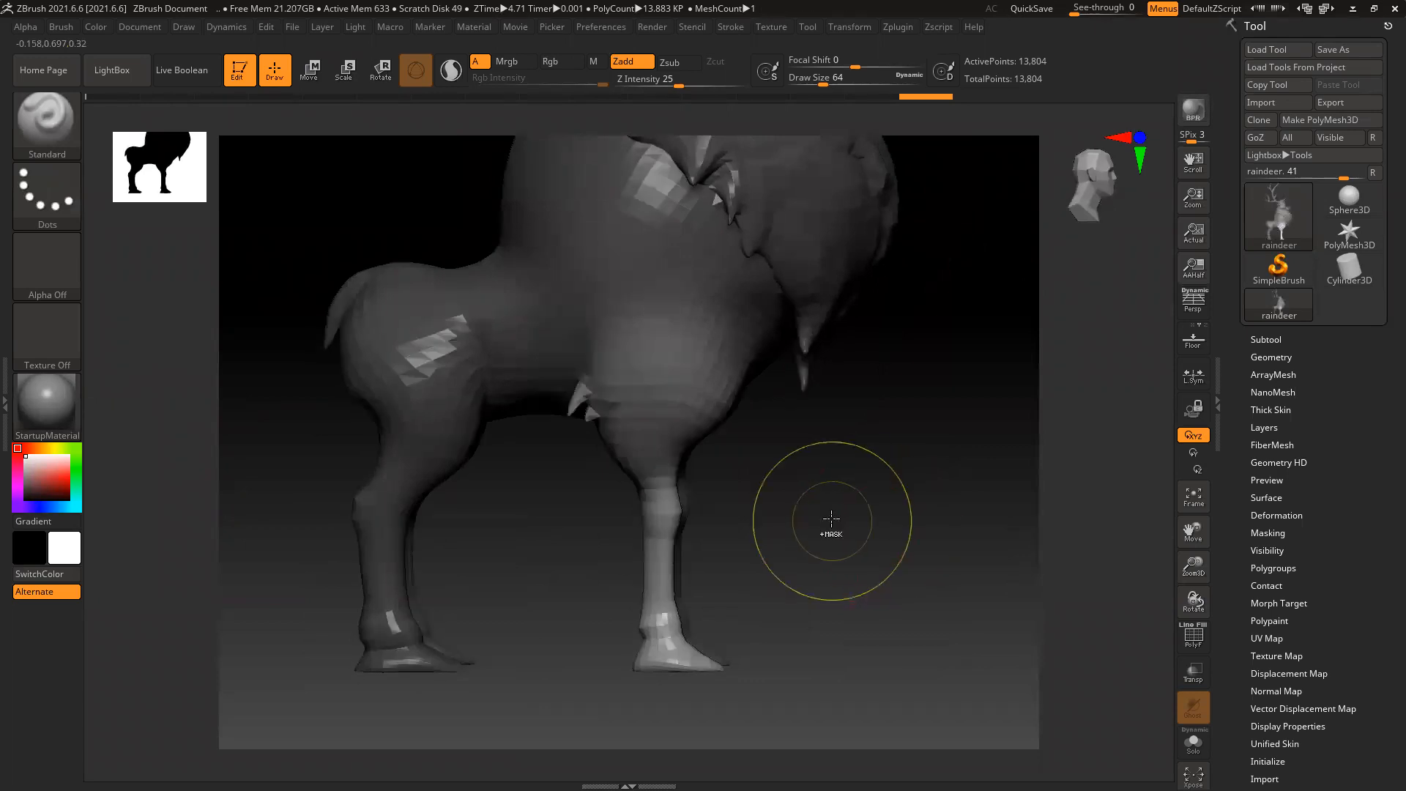
ctrl+click(856, 525)
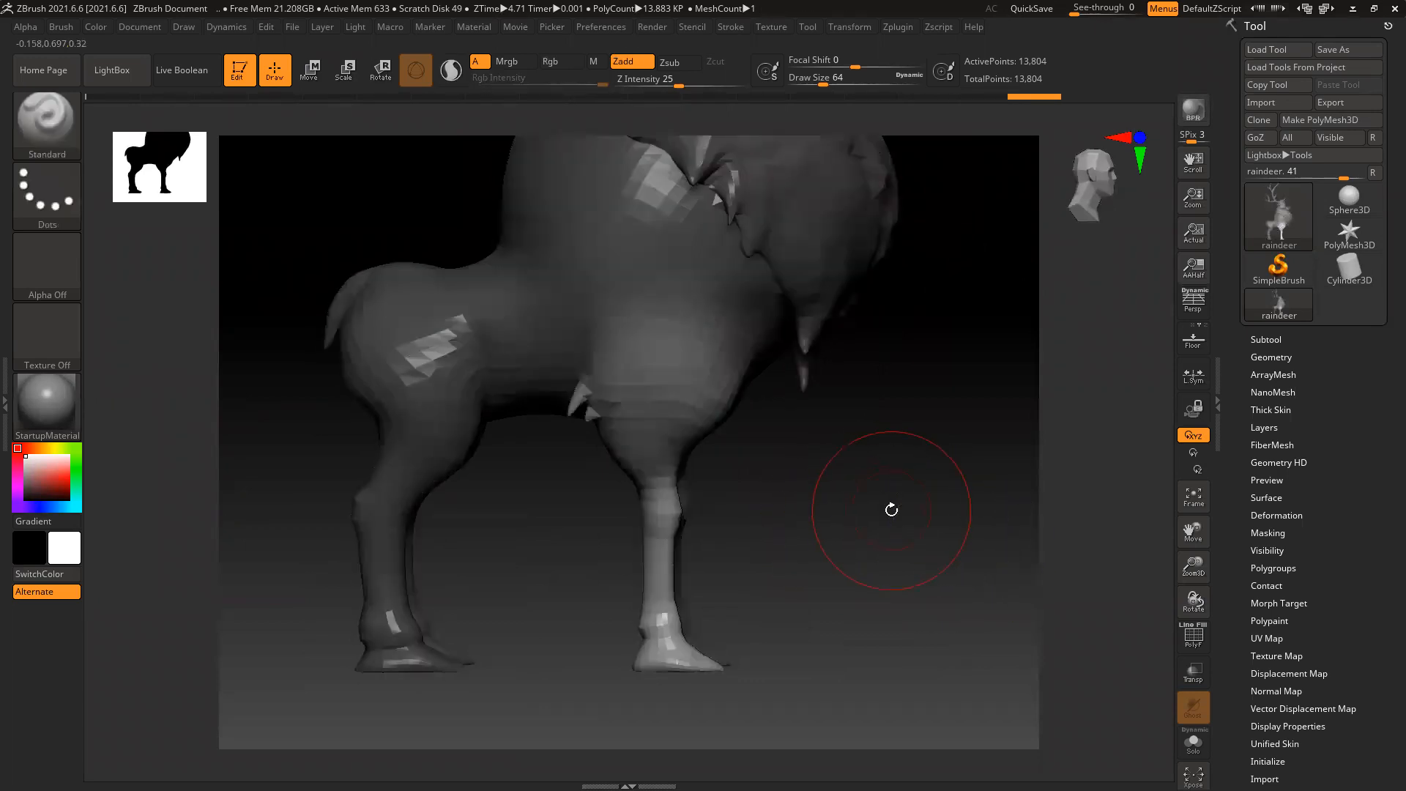
key(e)
drag(881, 525, 866, 583)
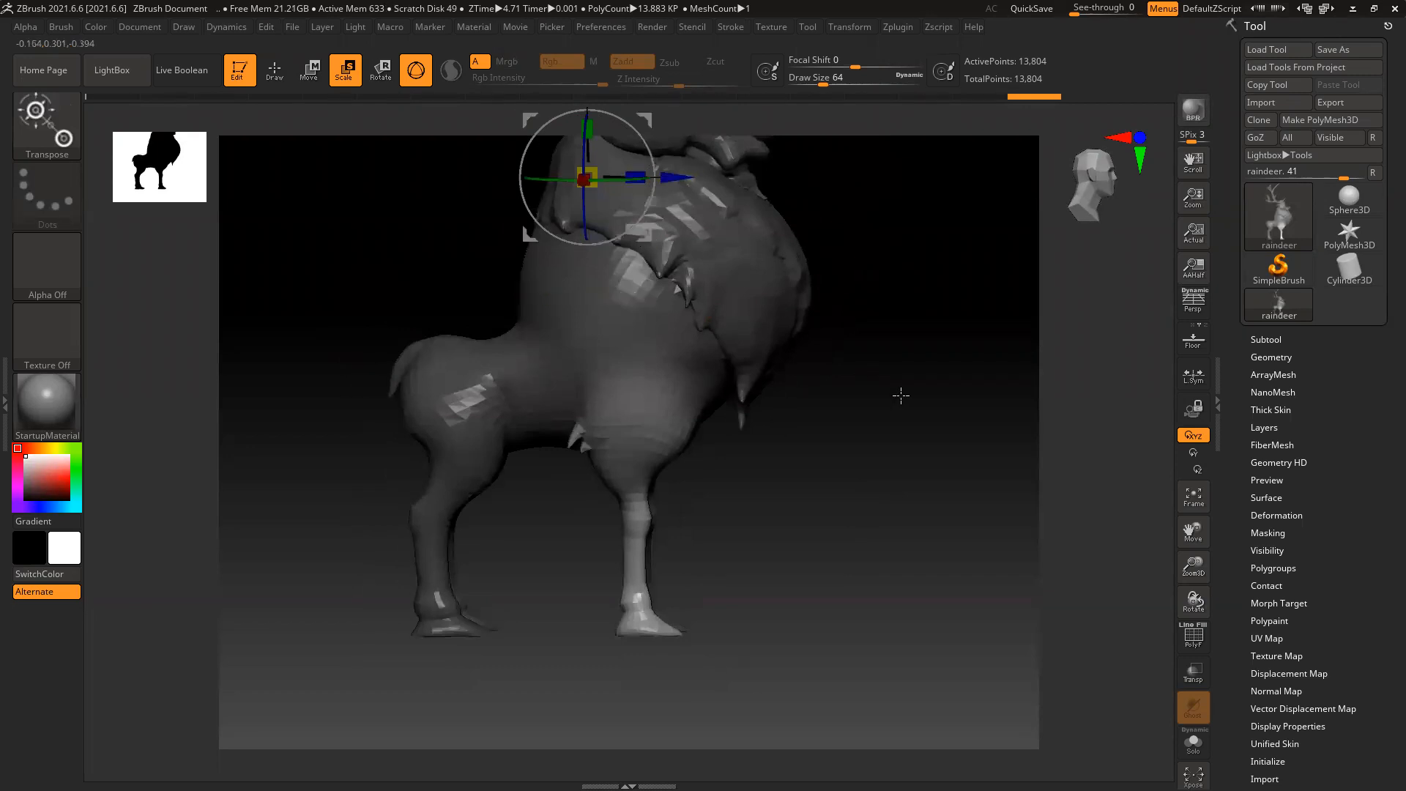
alt+drag(900, 402, 907, 449)
alt+drag(670, 324, 718, 560)
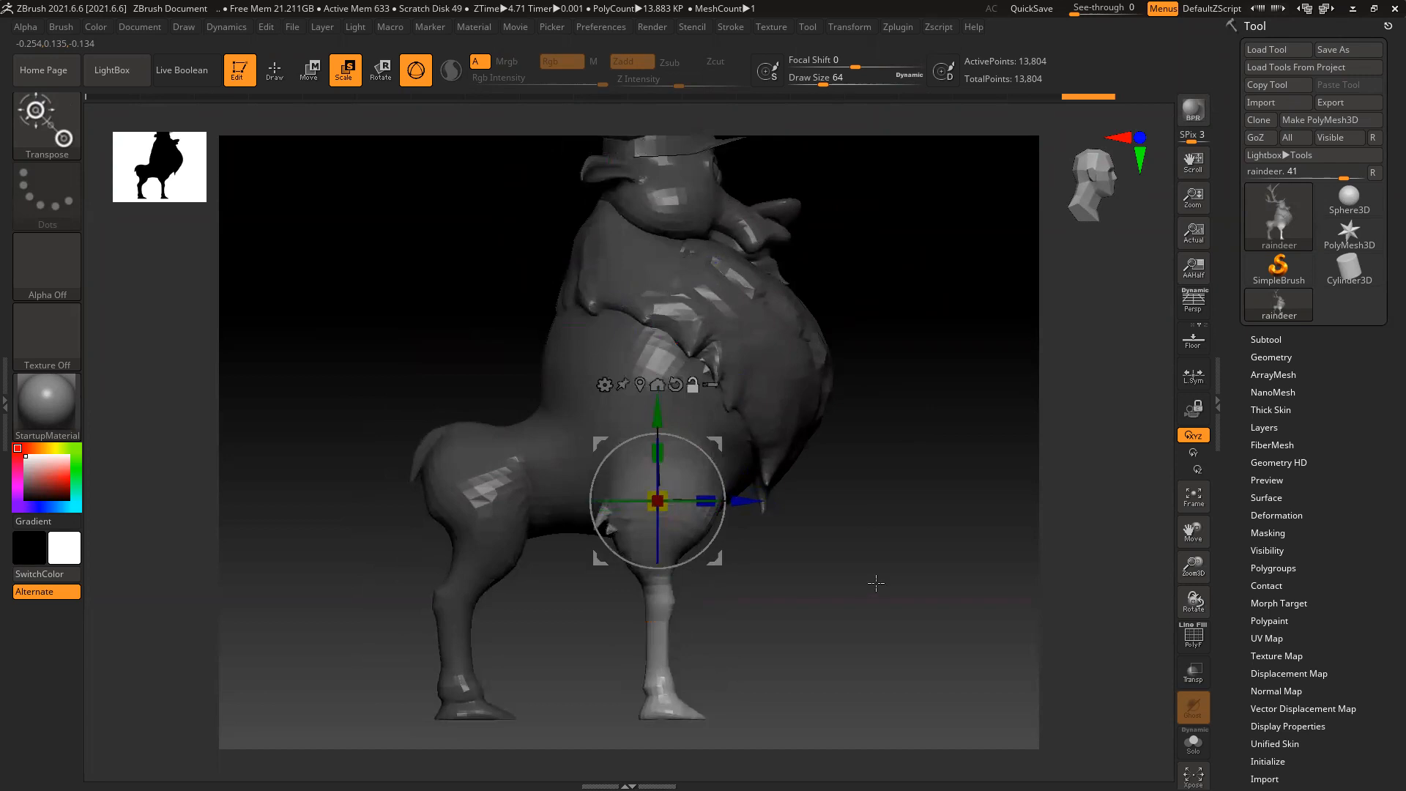
Center the gizmo on the right front leg's upper joint and rotate the leg forward into a raised position
shift+drag(855, 556, 652, 557)
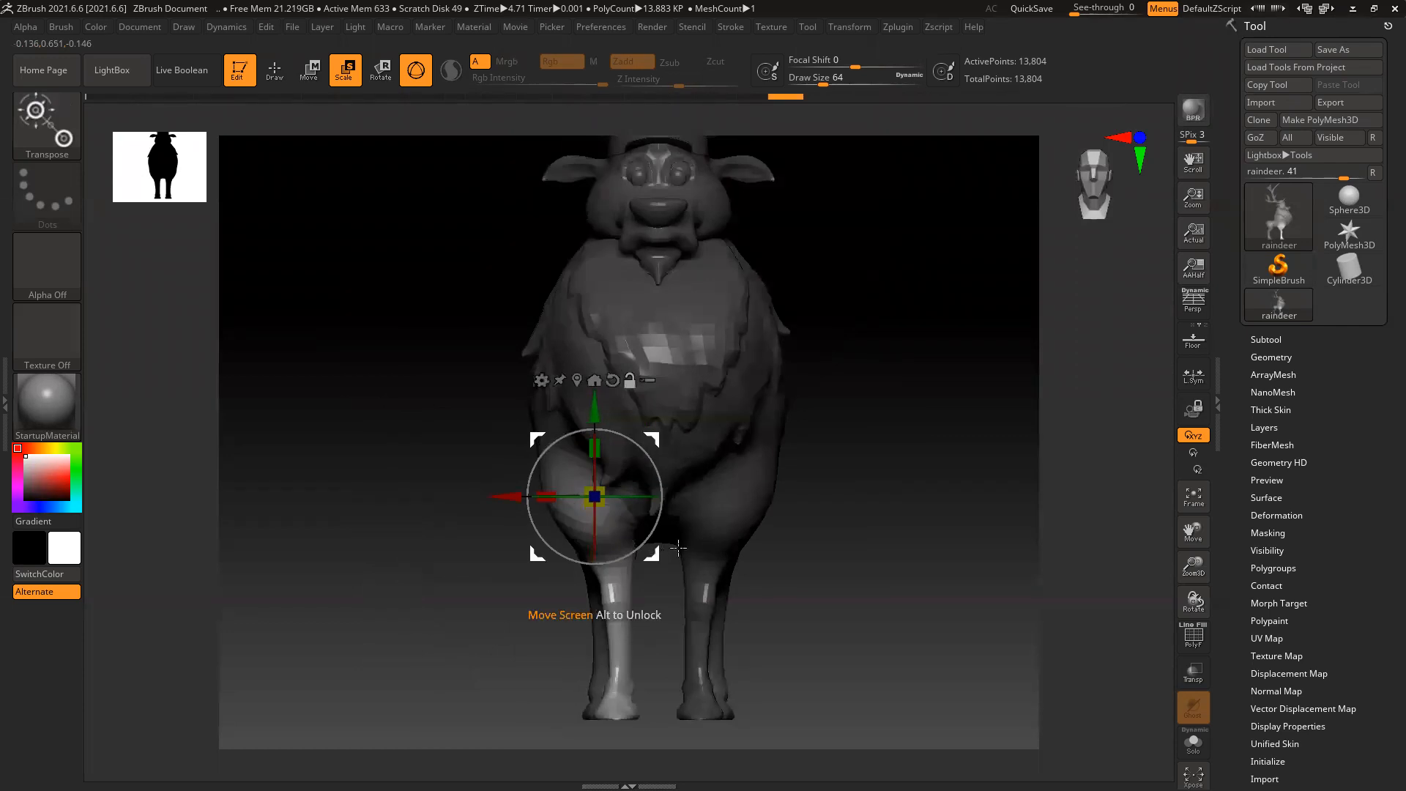
drag(740, 545, 872, 540)
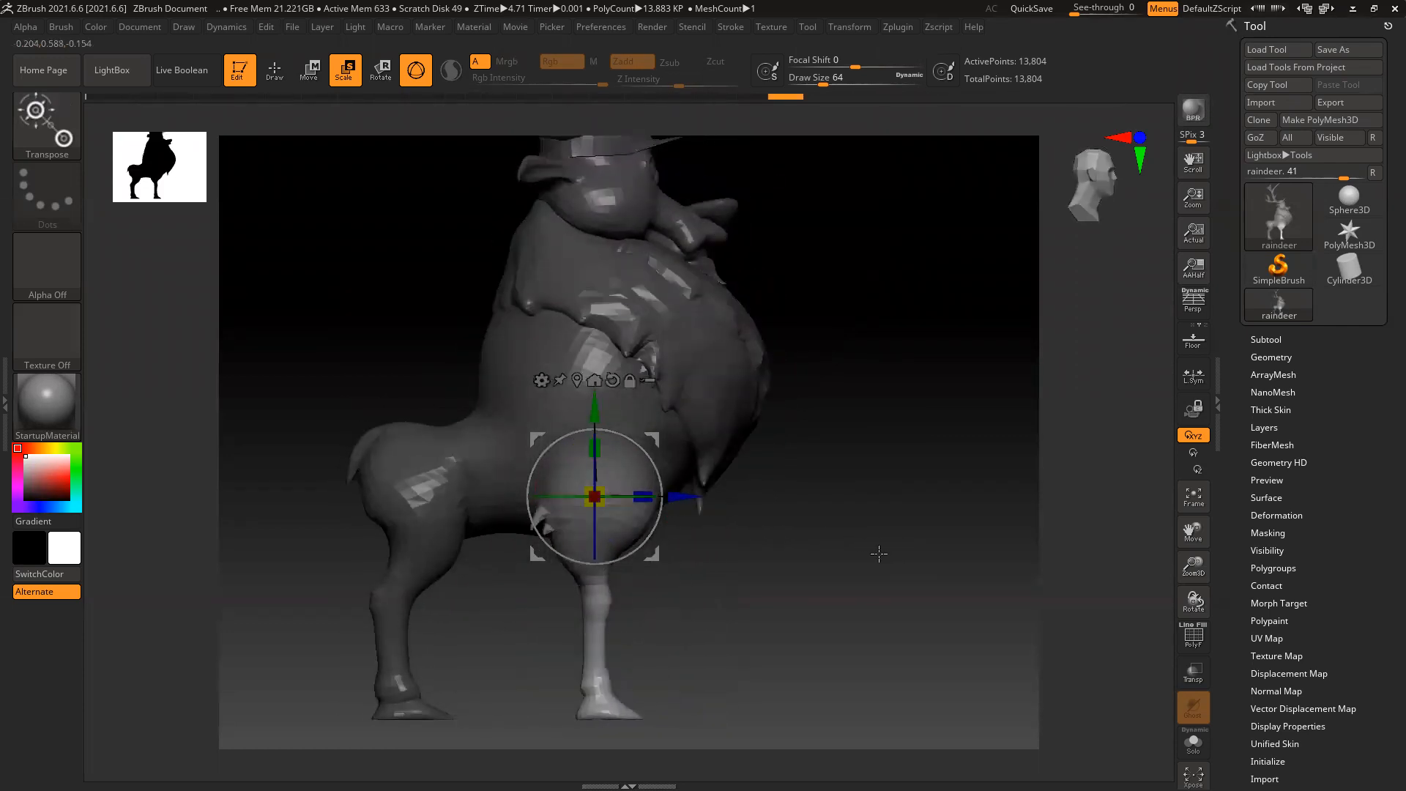
drag(652, 534, 687, 472)
drag(538, 558, 556, 551)
drag(856, 538, 695, 541)
alt+drag(766, 638, 776, 621)
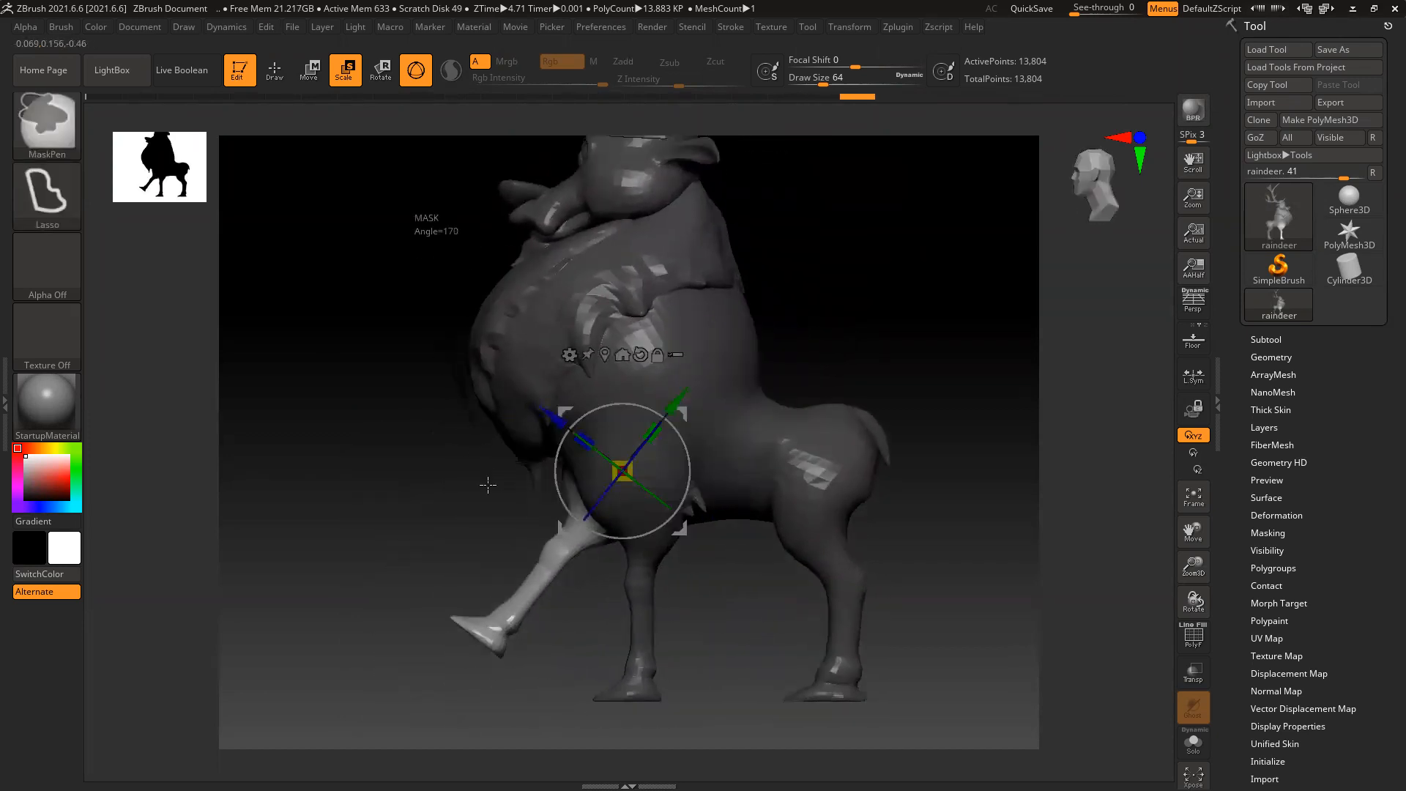
Mask the upper part of the raised front leg and place the gizmo at its knee
mouse_move(552, 546)
ctrl+mouse_down()
mouse_move(916, 408)
mouse_move(187, 313)
ctrl+mouse_up()
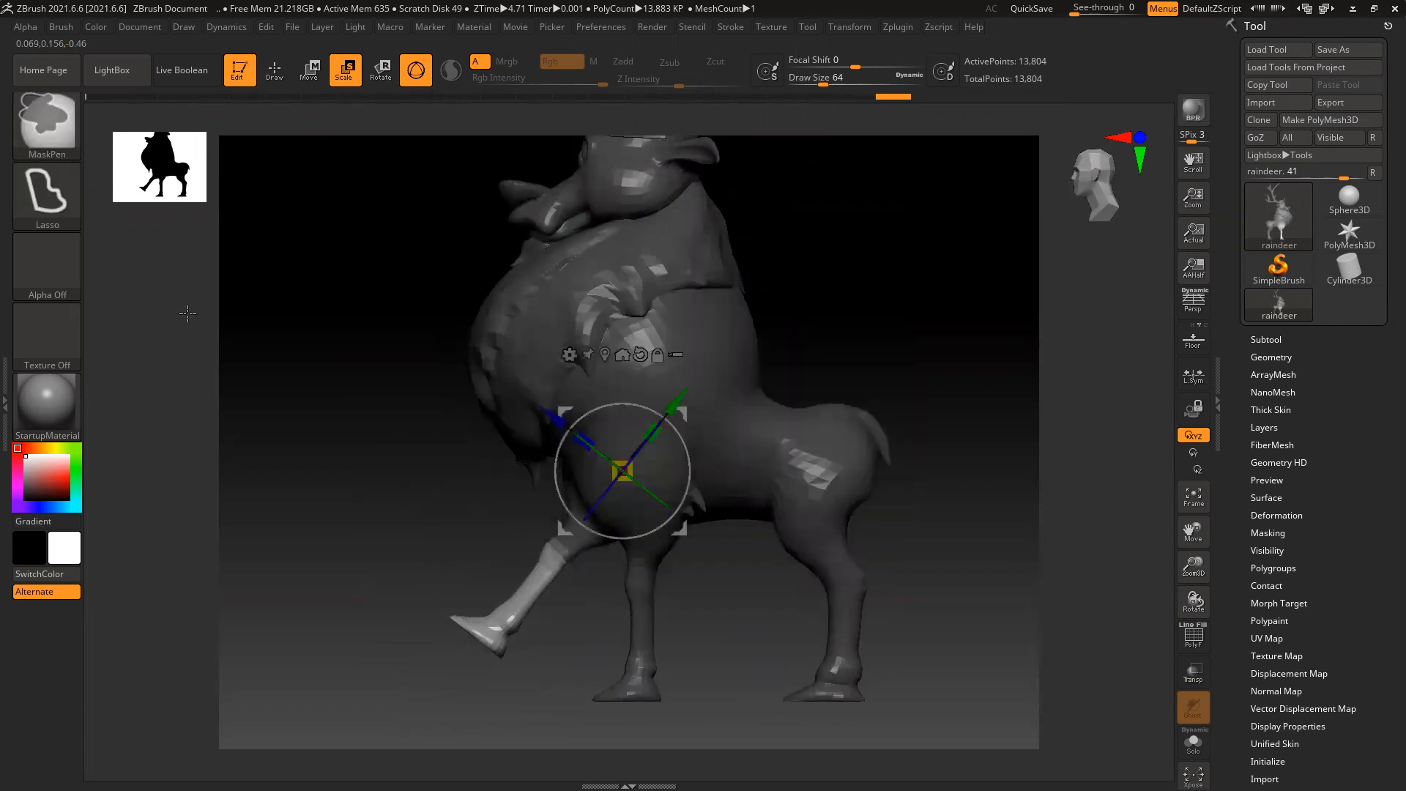
drag(613, 621, 610, 619)
drag(732, 623, 794, 606)
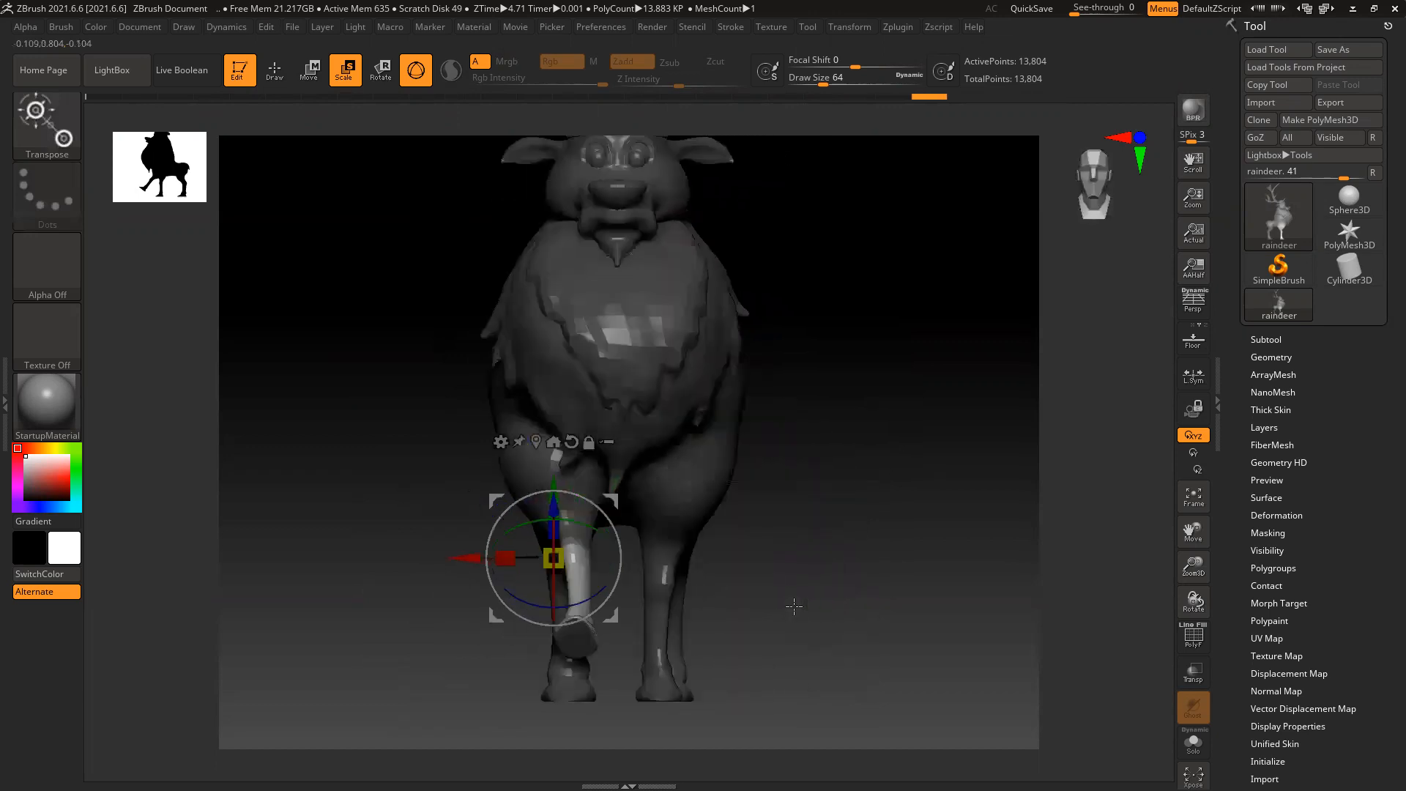
right_drag(835, 618, 831, 709)
alt+drag(612, 618, 662, 613)
ctrl+right_drag(942, 639, 754, 545)
ctrl+right_drag(754, 546, 806, 688)
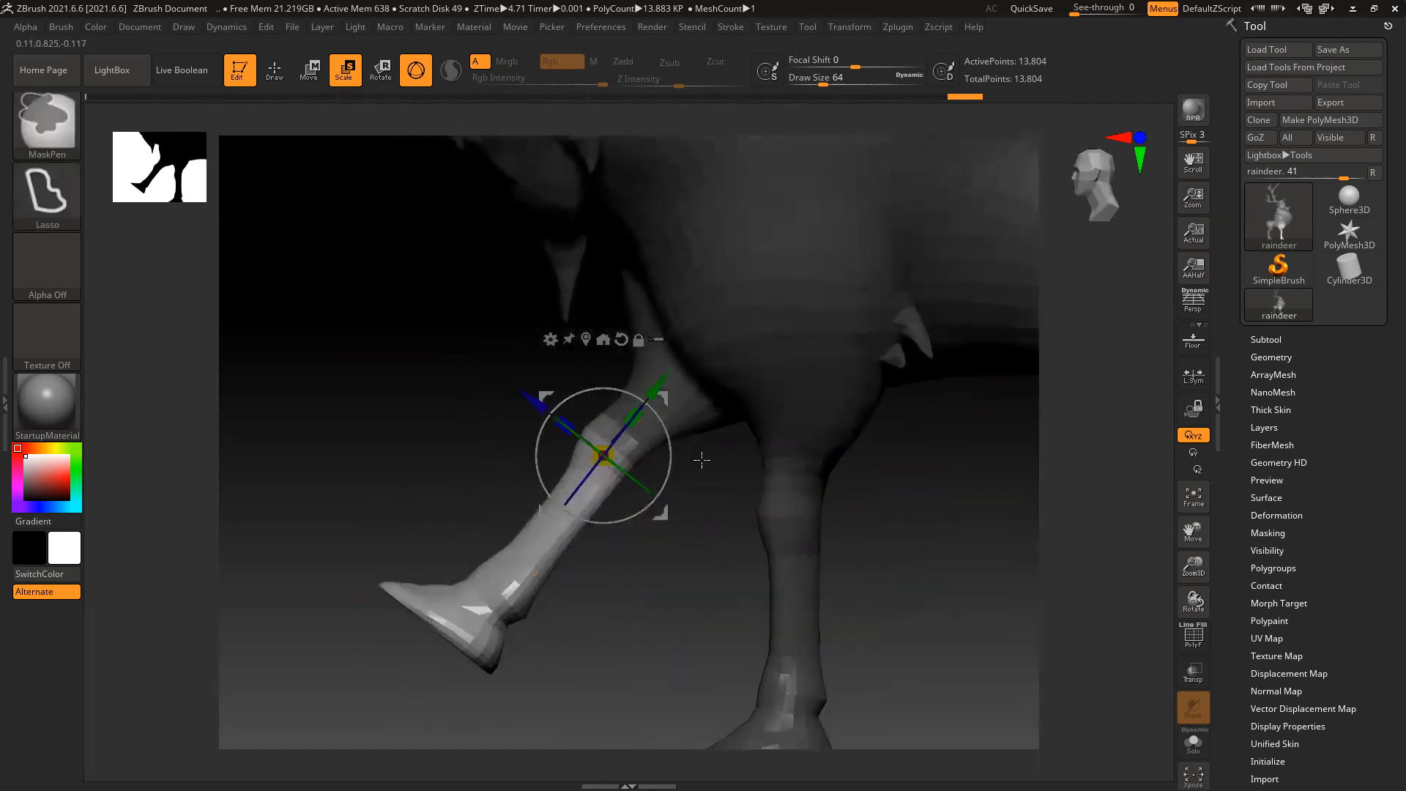
Rotate the raised leg's lower half down about the knee so the shin hangs roughly vertical
key(q)
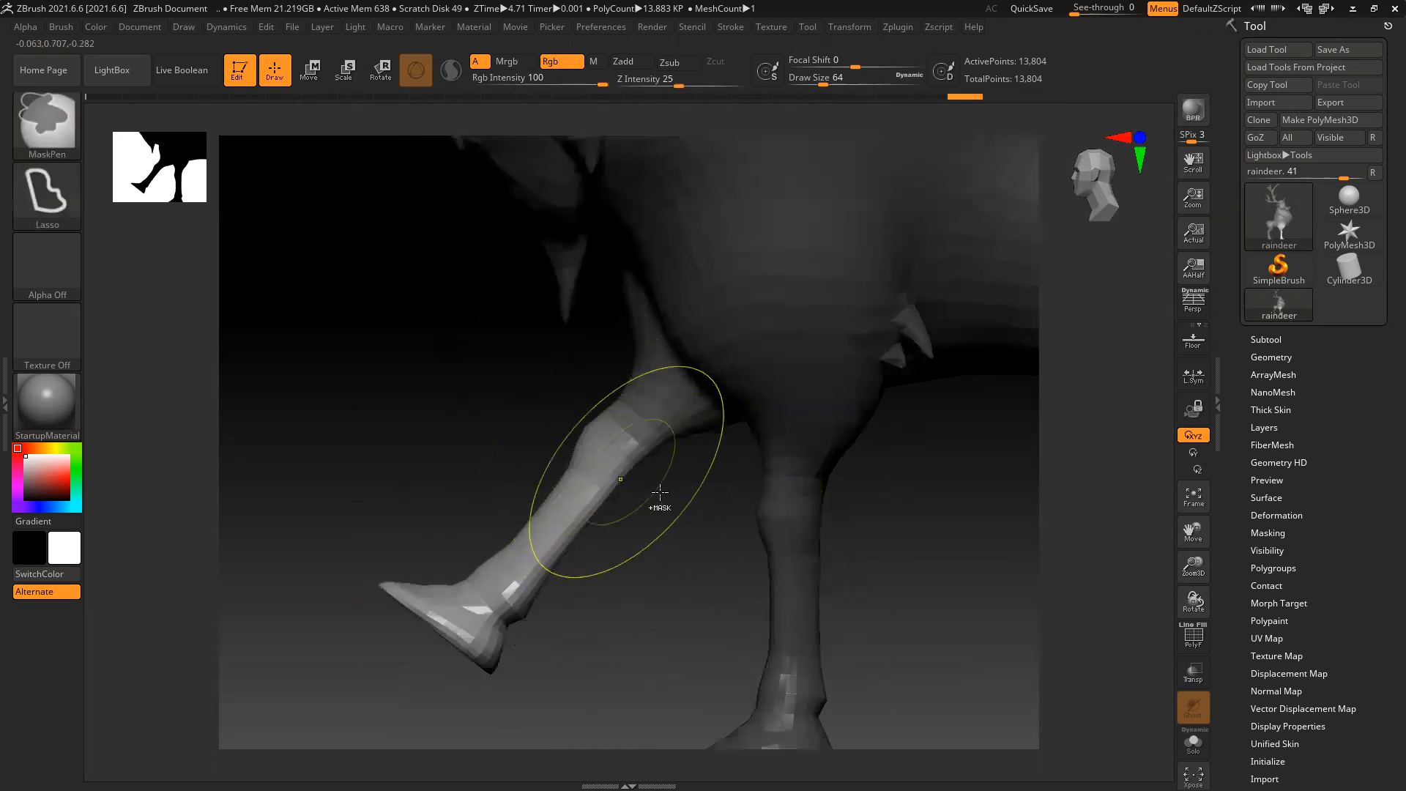
key(w)
drag(668, 471, 654, 425)
ctrl+right_drag(935, 565, 790, 573)
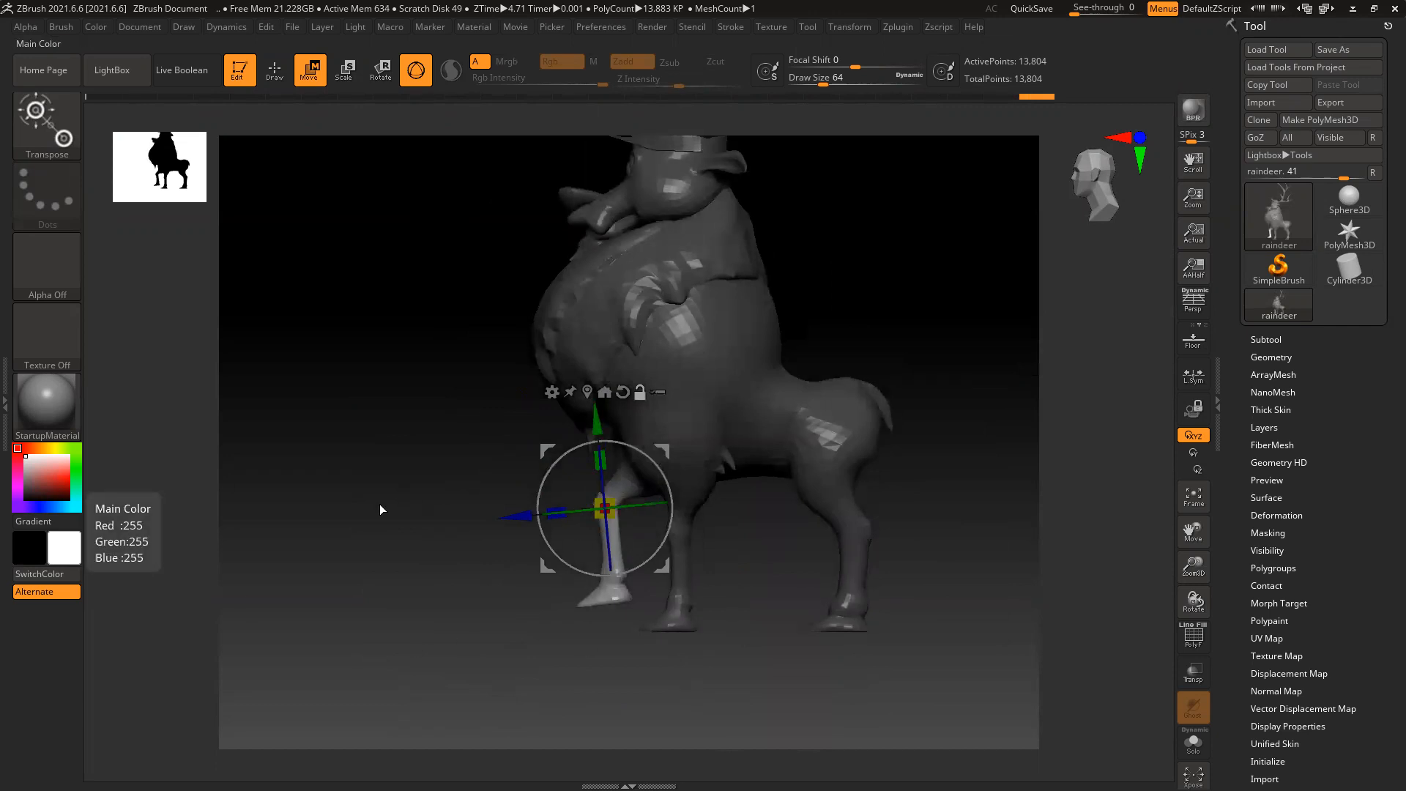
drag(266, 466, 831, 353)
alt+right_drag(832, 353, 812, 390)
ctrl+right_drag(854, 442, 781, 433)
Replace the leg mask with one covering the body so the head and antlers stay editable, and place the gizmo at the head
mouse_move(706, 455)
ctrl+mouse_down()
mouse_move(837, 335)
mouse_move(323, 289)
mouse_move(362, 534)
mouse_move(429, 586)
mouse_move(439, 577)
ctrl+mouse_up()
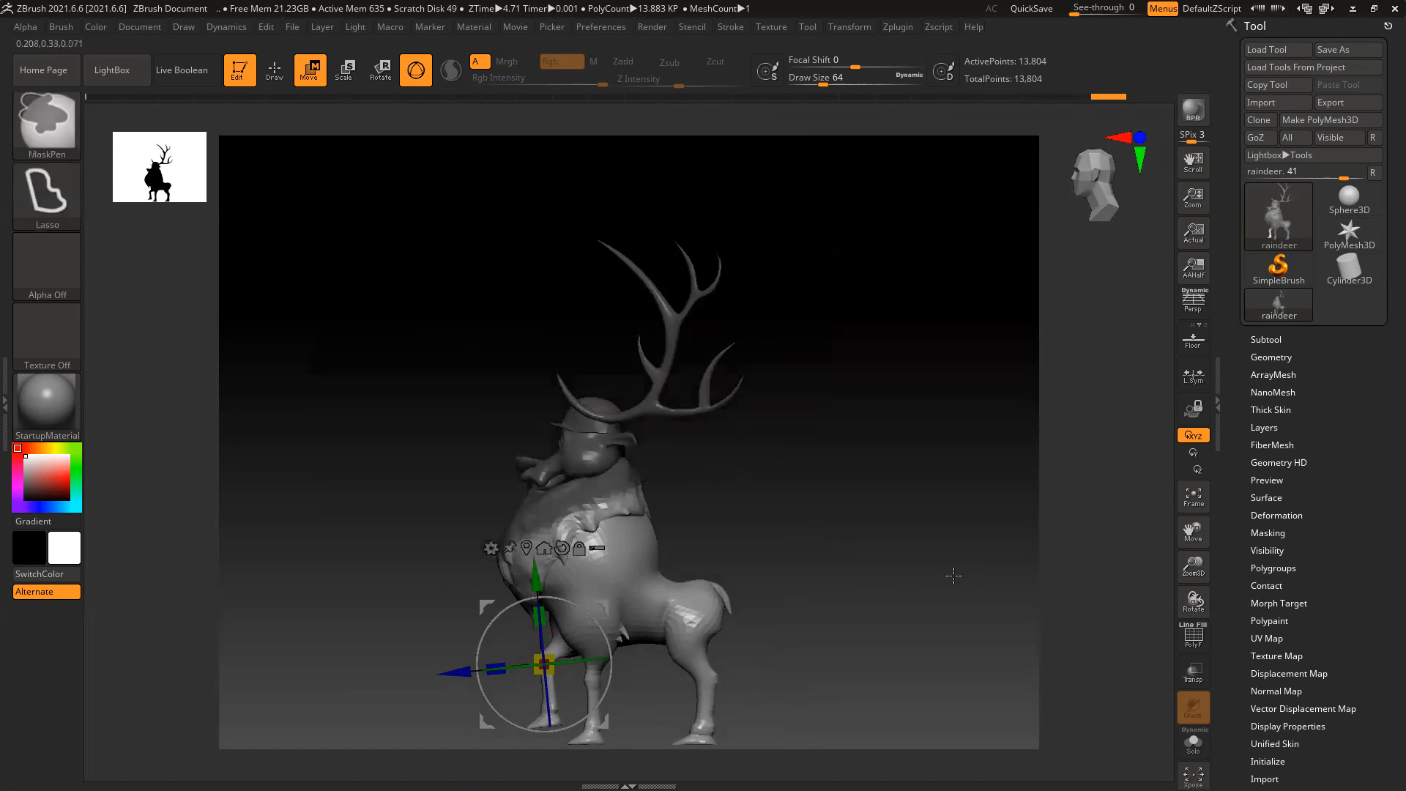
alt+right_drag(795, 492, 825, 433)
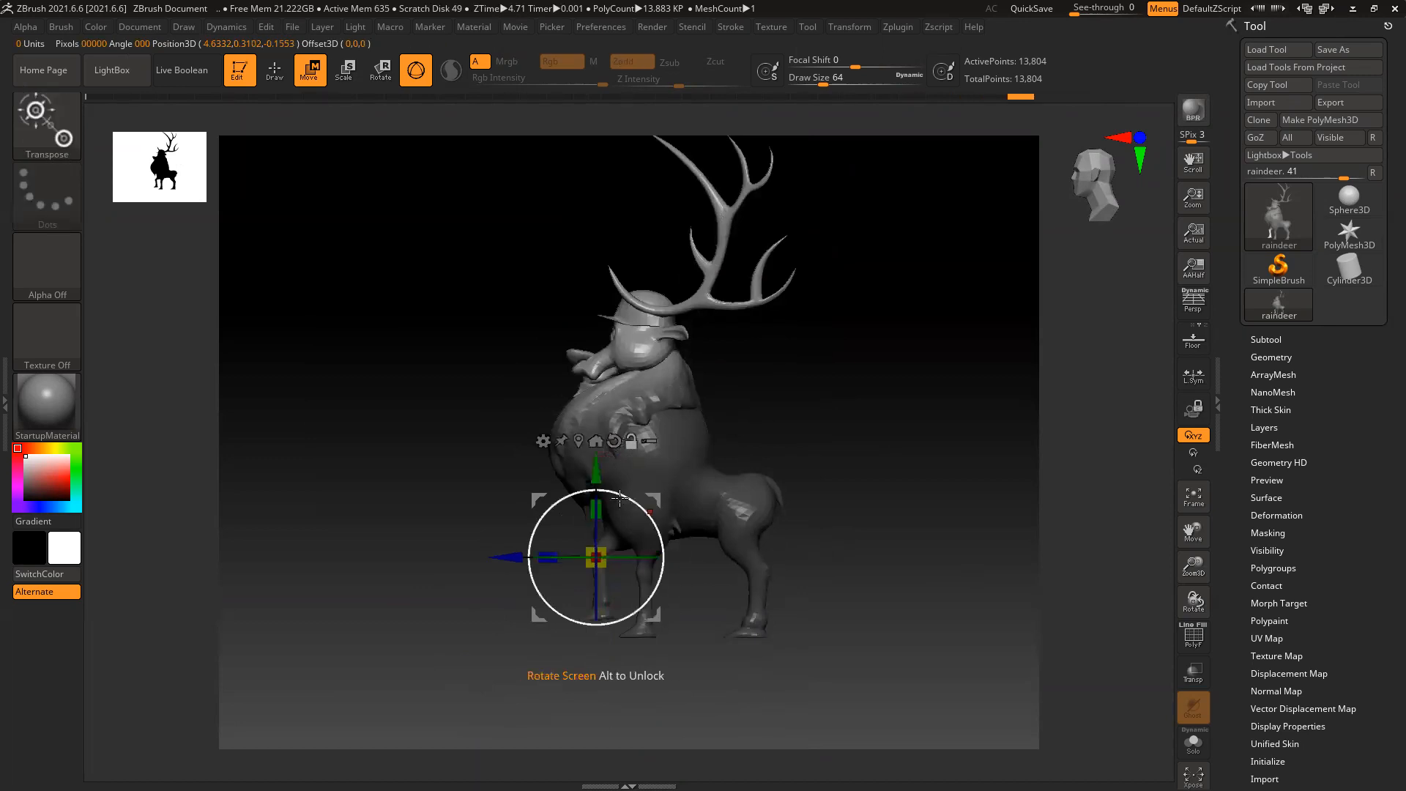
click(615, 440)
ctrl+right_drag(793, 440, 729, 440)
alt+drag(666, 514, 660, 589)
shift+right_drag(903, 587, 942, 549)
alt+right_drag(855, 559, 867, 418)
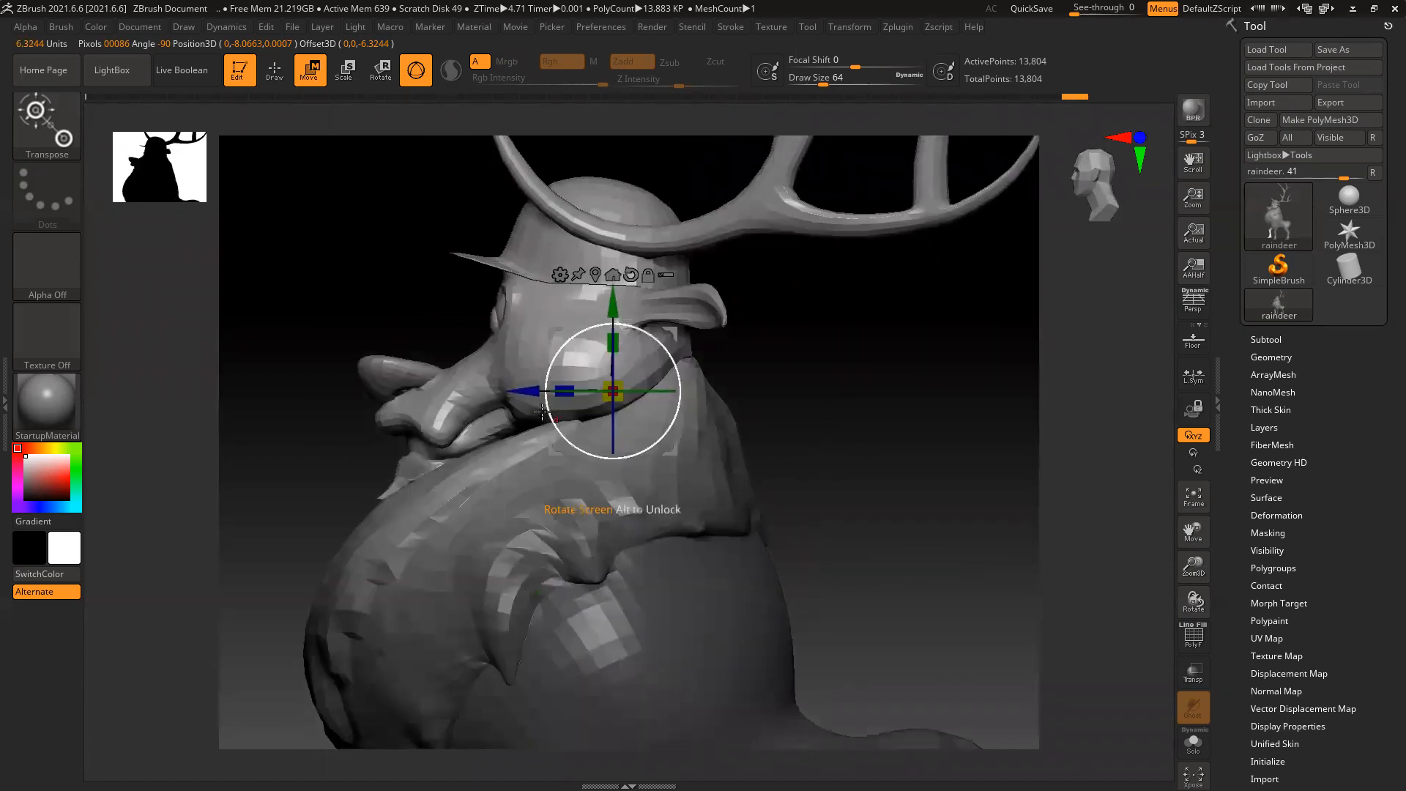
Try turning the head and antlers about the neck, undo the first attempt, and clear the mask
drag(589, 391, 628, 388)
right_drag(857, 458, 692, 506)
key(ctrl+z)
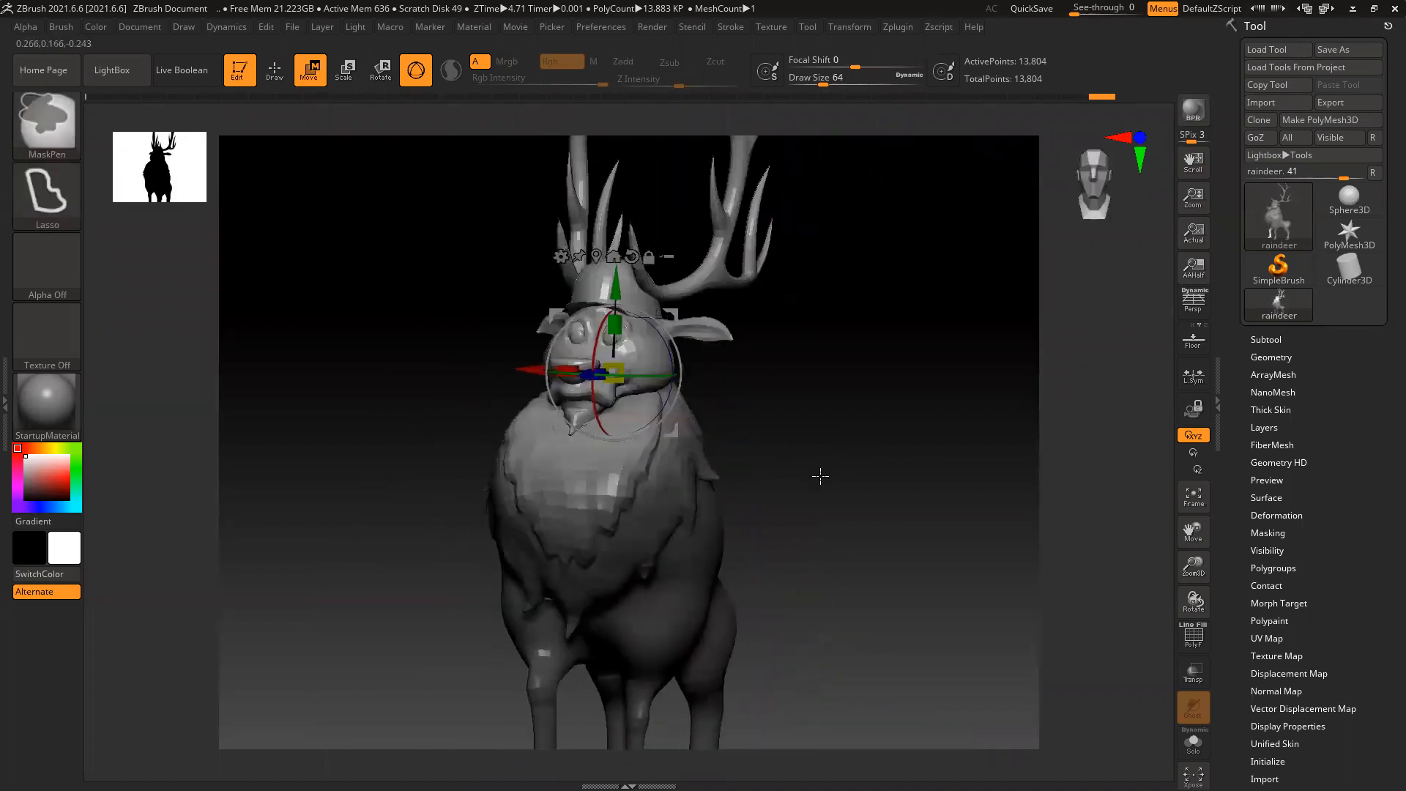
drag(657, 377, 667, 375)
right_drag(770, 409, 719, 380)
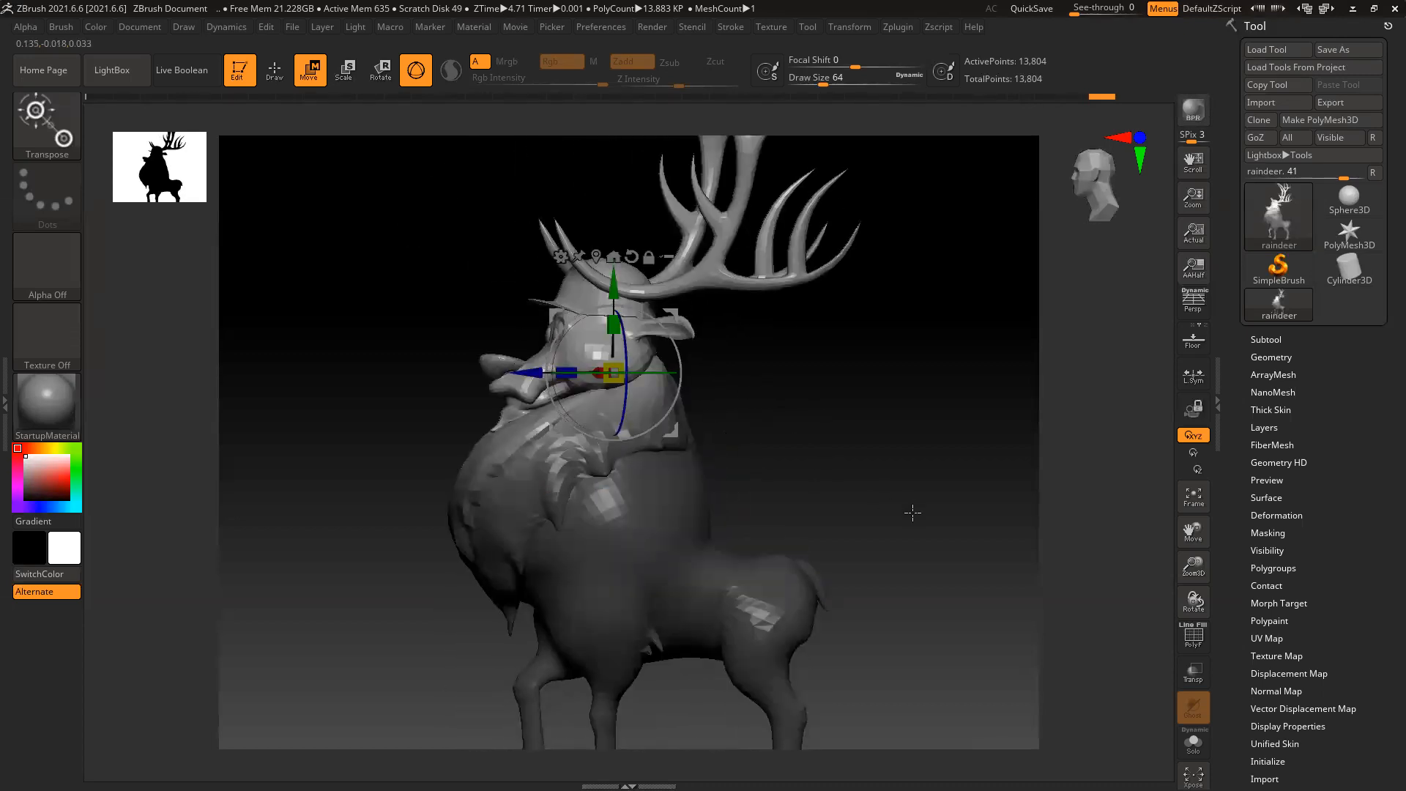
ctrl+drag(852, 450, 923, 480)
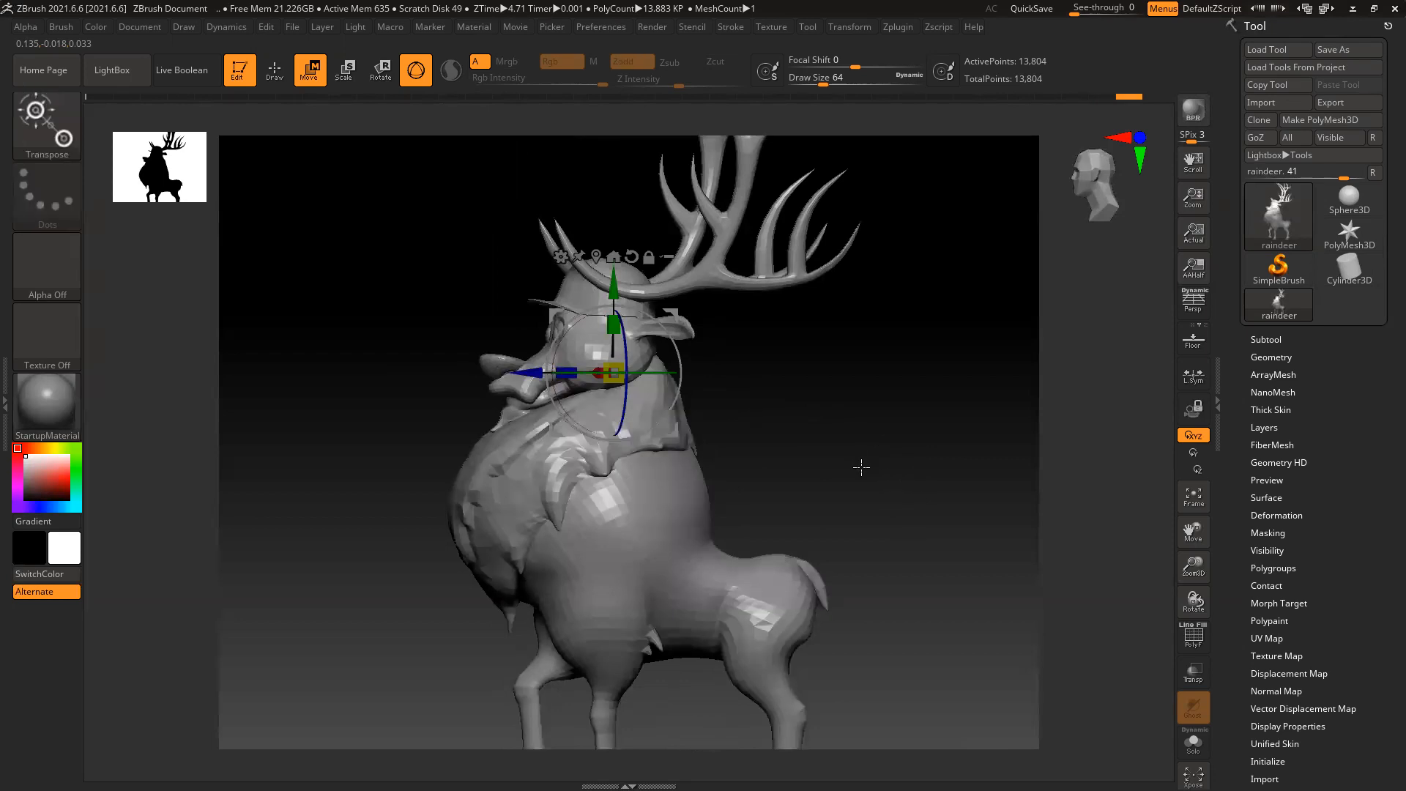
Isolate the head, hat, nose and antler polygroups, mask them, and show the whole mesh again
key(q)
ctrl+shift+click(590, 303)
ctrl+shift+click(590, 304)
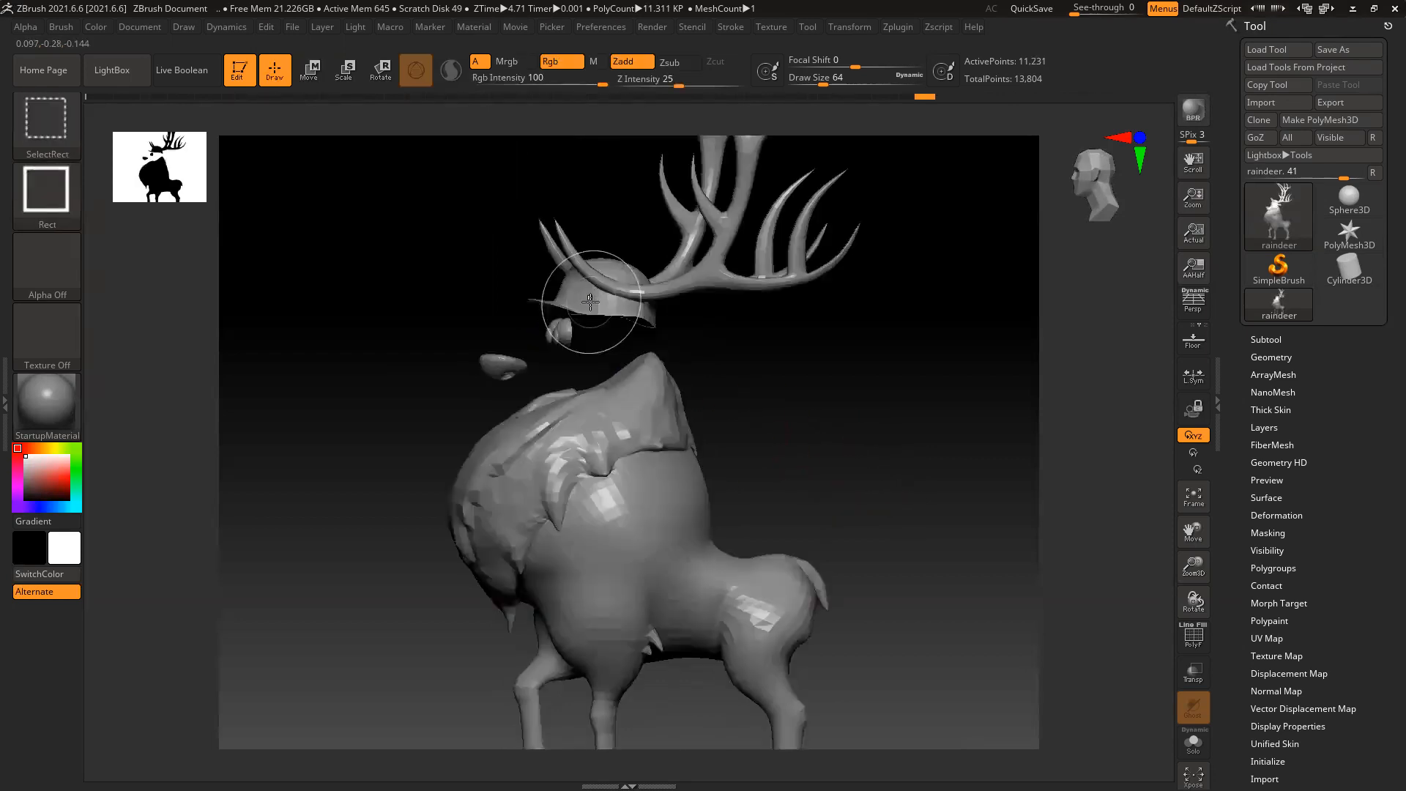
ctrl+alt+shift+click(513, 366)
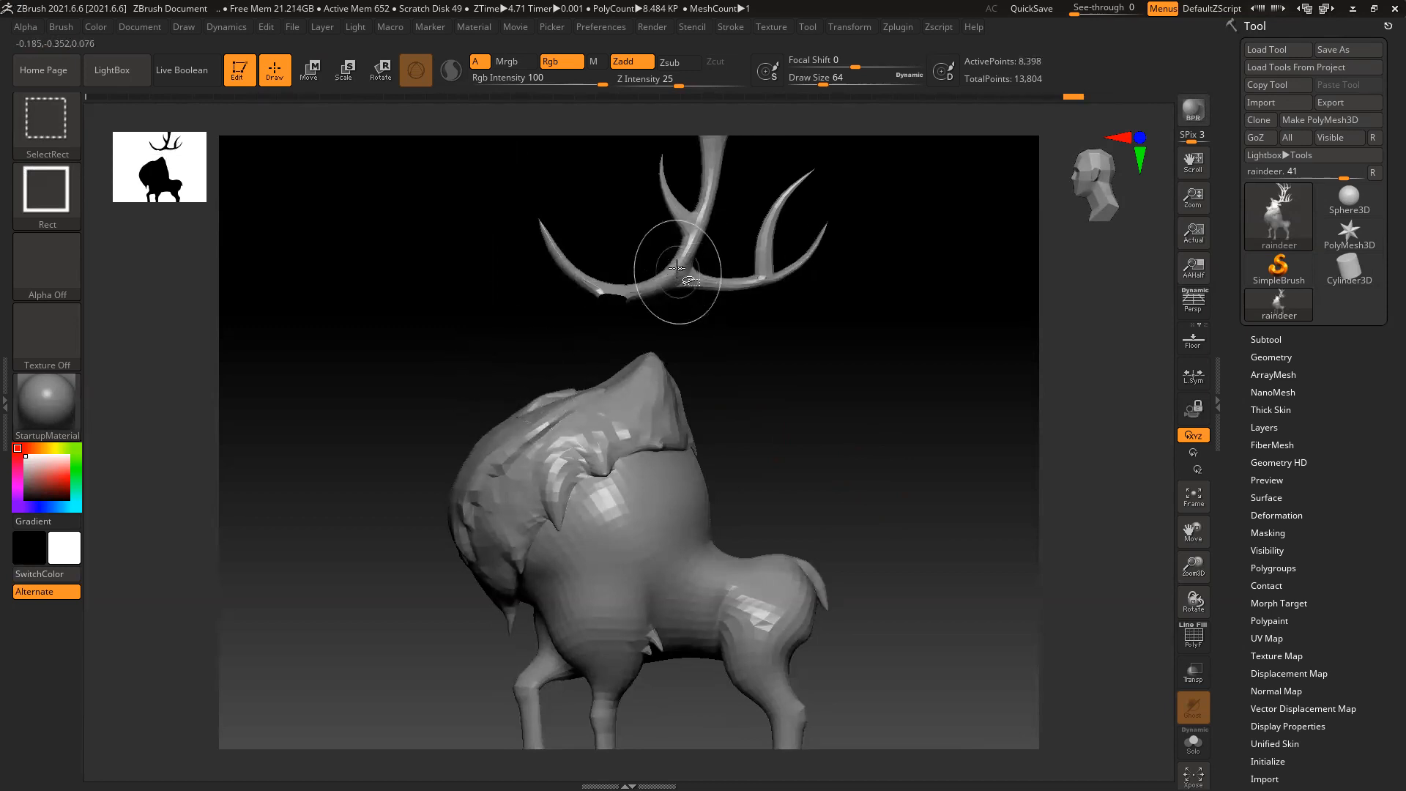
ctrl+alt+shift+click(677, 291)
ctrl+shift+drag(867, 353, 1000, 539)
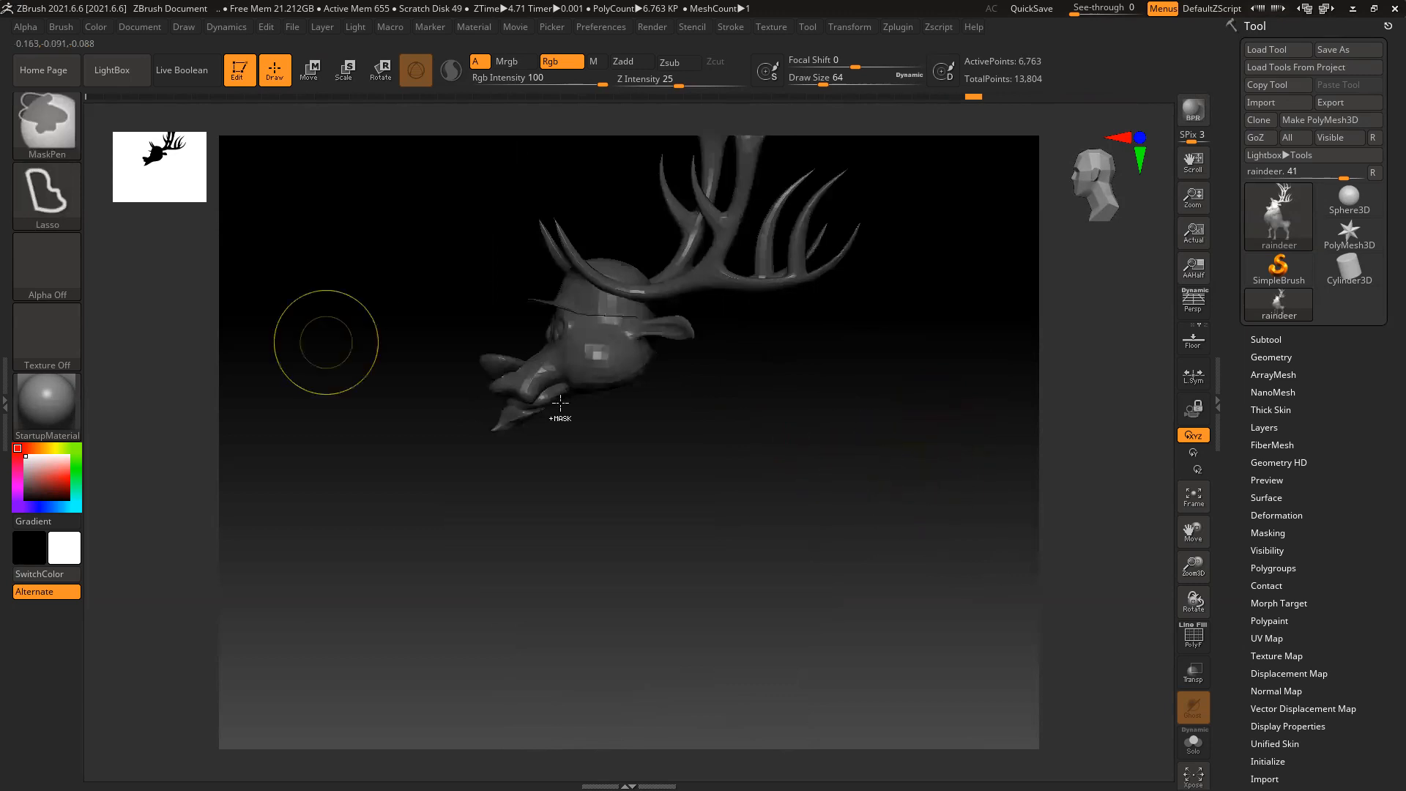
ctrl+shift+click(927, 434)
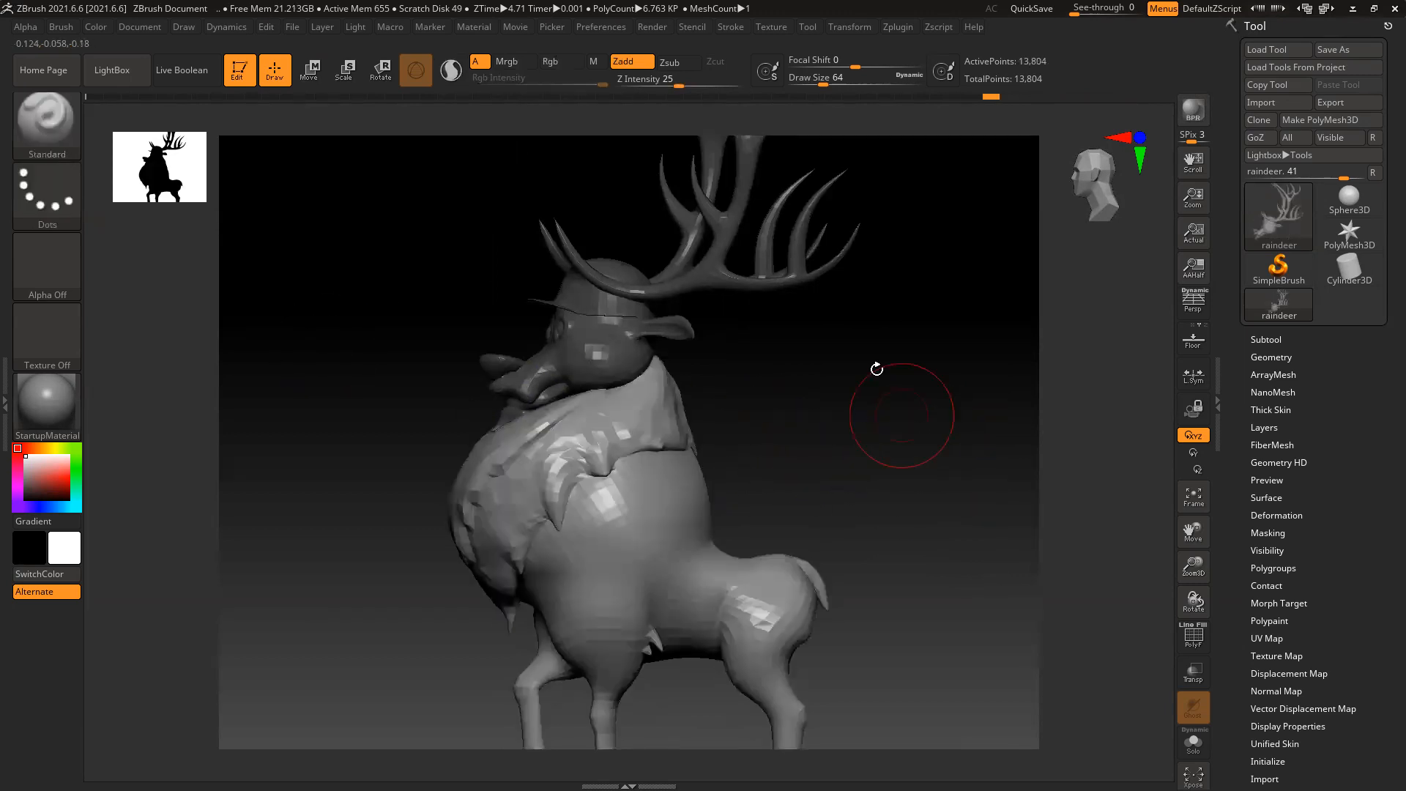
Invert the mask to protect the body and rotate the head with its hat and antlers sideways about the neck
drag(878, 370, 835, 433)
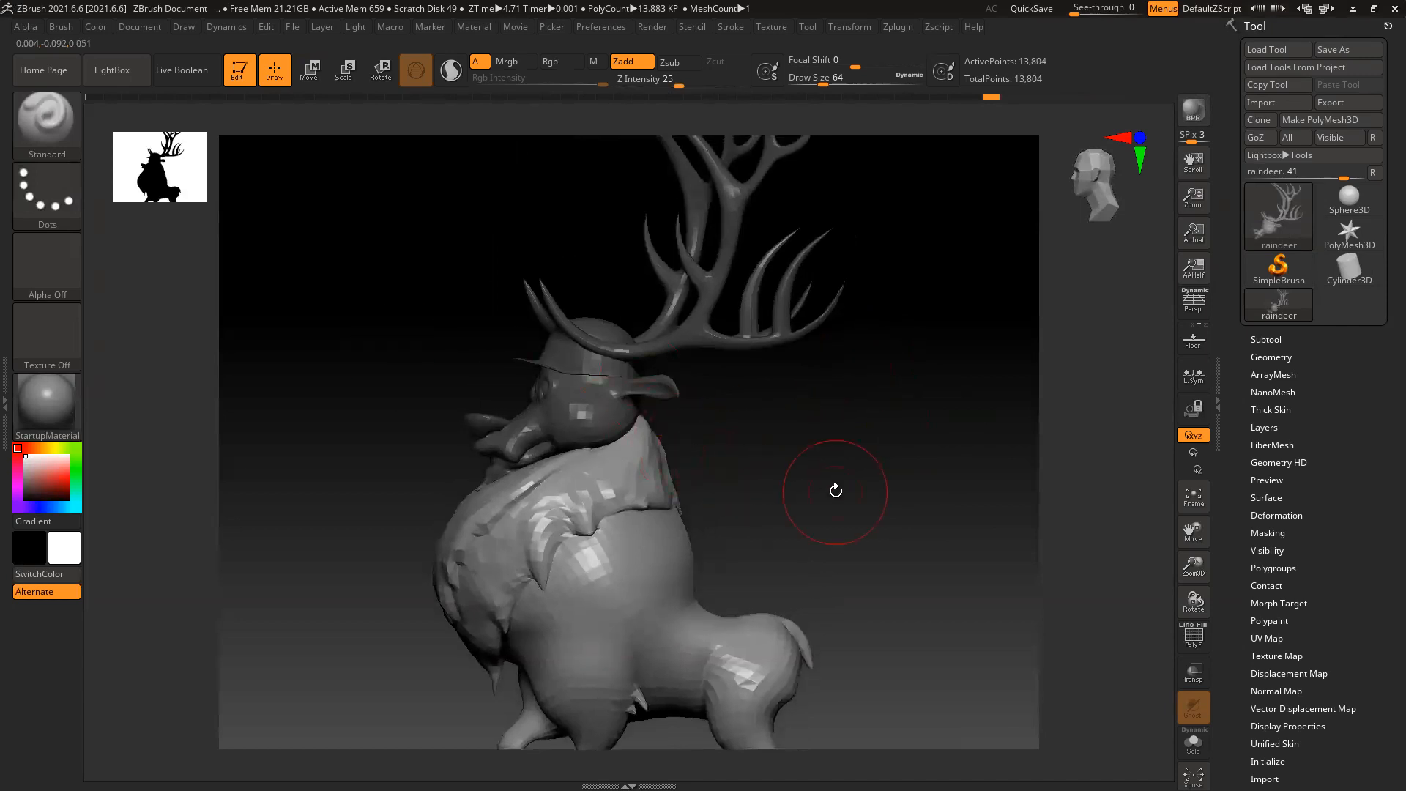
key(w)
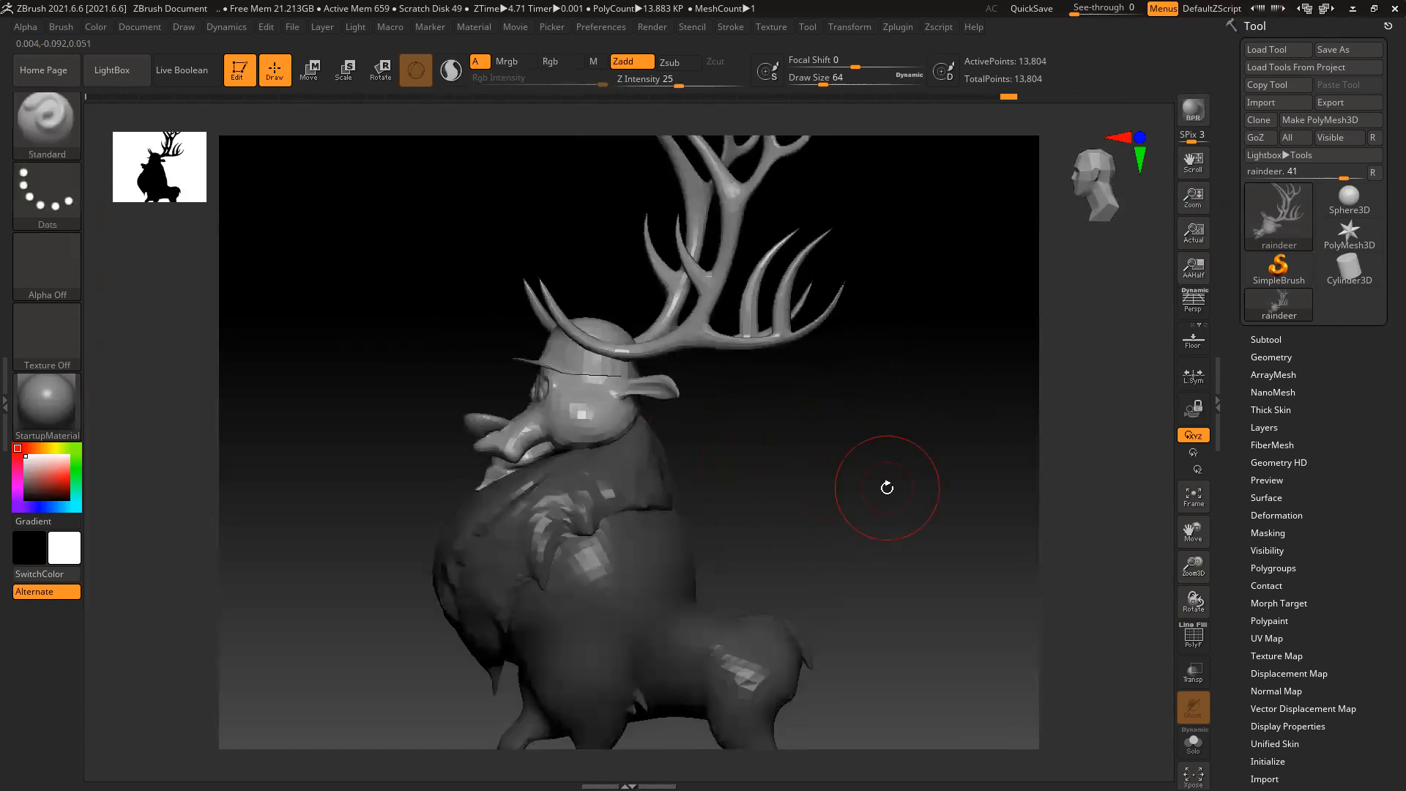
drag(597, 435, 633, 433)
mouse_move(938, 472)
mouse_down()
mouse_move(830, 477)
mouse_move(954, 481)
mouse_move(762, 486)
mouse_move(794, 493)
mouse_up()
key(ctrl)
mouse_move(773, 439)
ctrl+mouse_down()
mouse_move(805, 481)
mouse_move(769, 490)
mouse_move(891, 574)
mouse_move(946, 481)
ctrl+mouse_up()
key(b)
key(Escape)
Invert the mask to protect the head, and smooth the fur collar beneath the turned head in Draw mode
ctrl+click(952, 414)
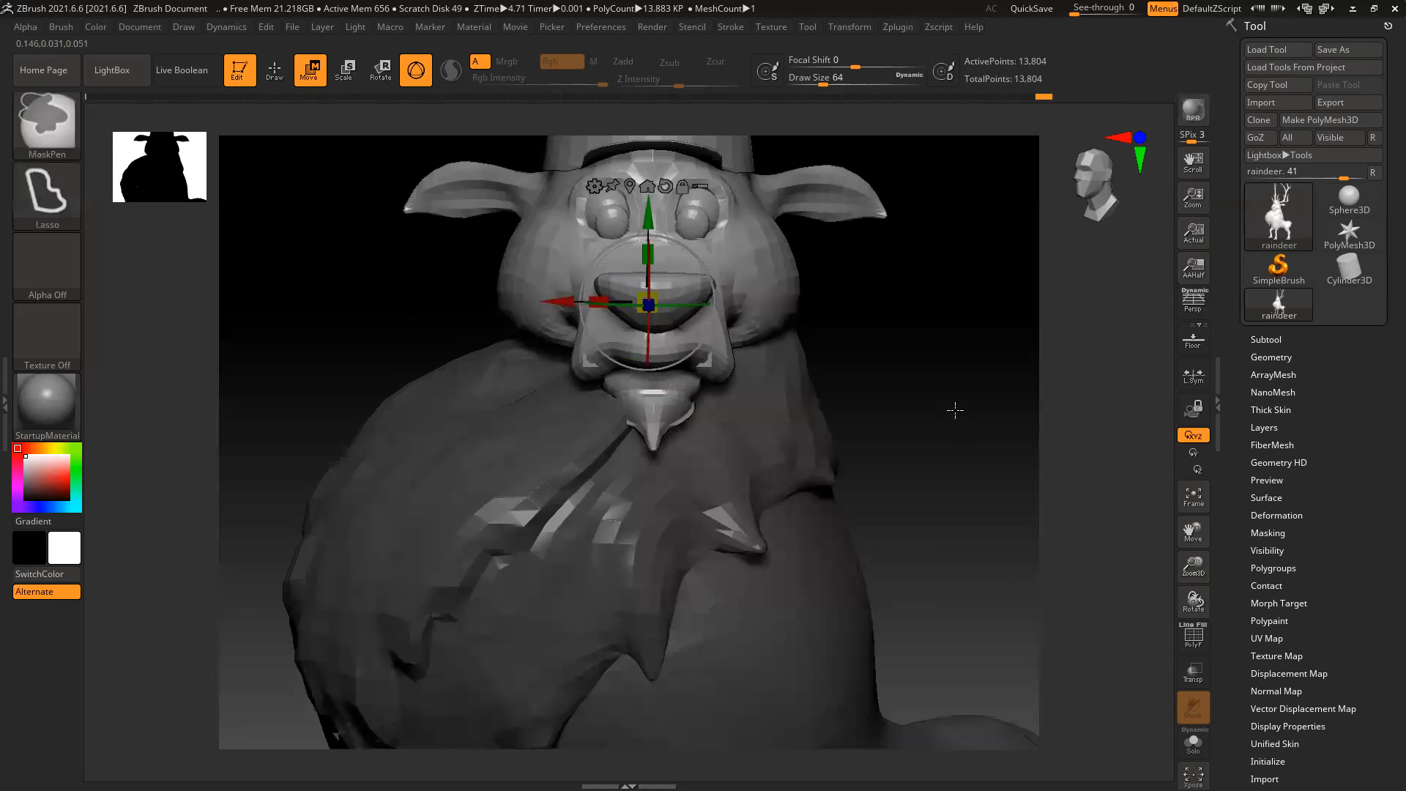
ctrl+click(954, 411)
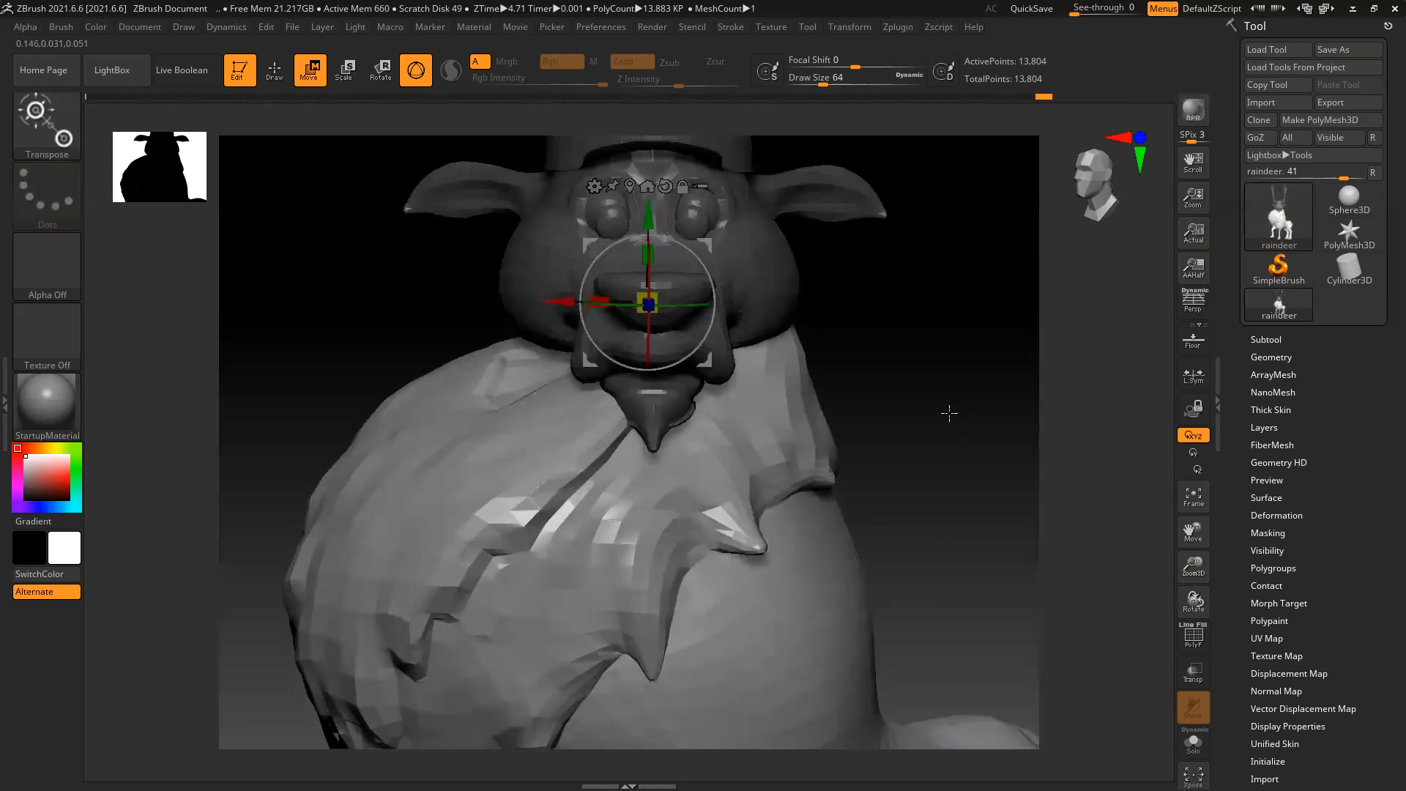
key(q)
drag(897, 380, 797, 398)
shift+drag(599, 400, 502, 393)
mouse_move(916, 396)
mouse_down()
mouse_move(954, 382)
mouse_move(954, 363)
mouse_up()
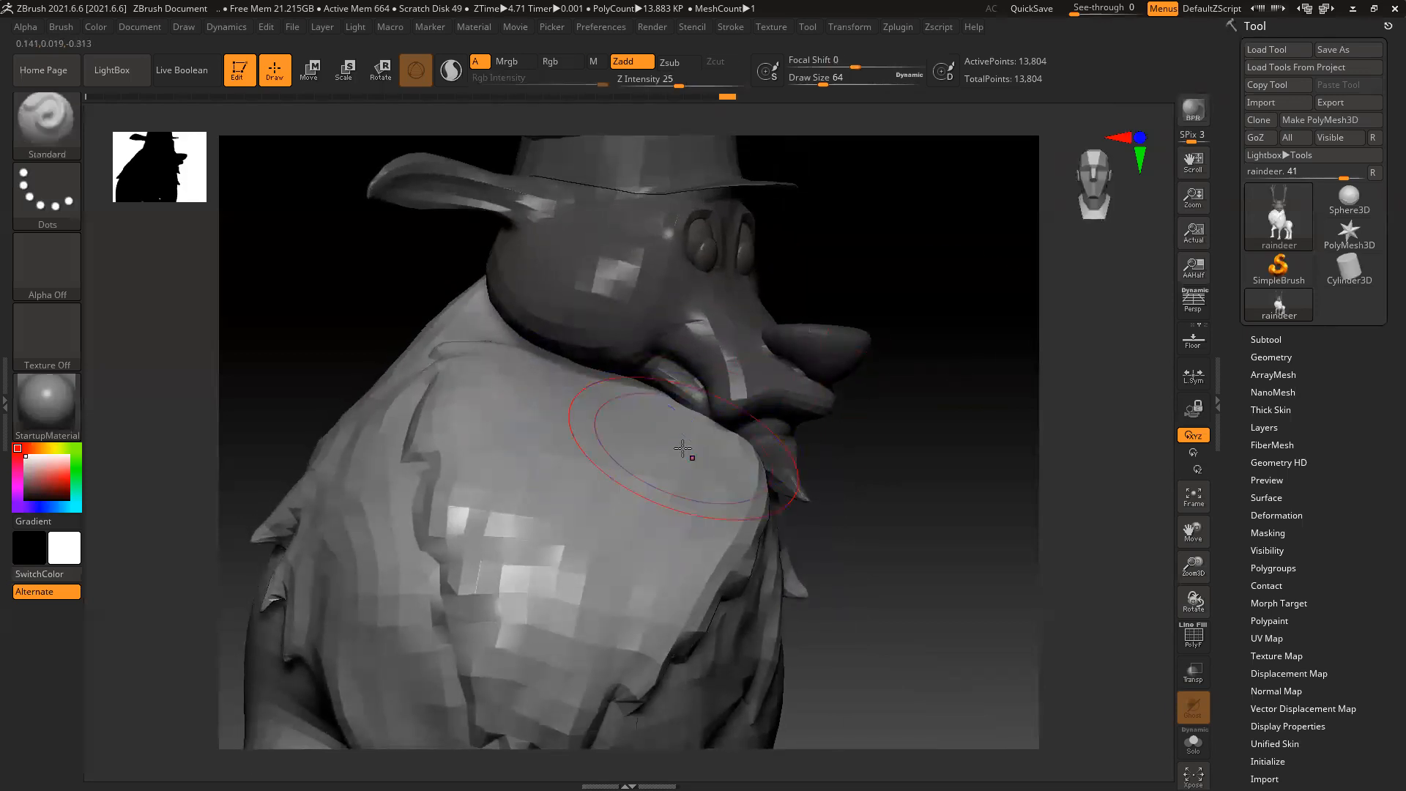
Frame the whole reindeer to check its pose and clear the mask from the head
key(f)
drag(835, 433, 469, 432)
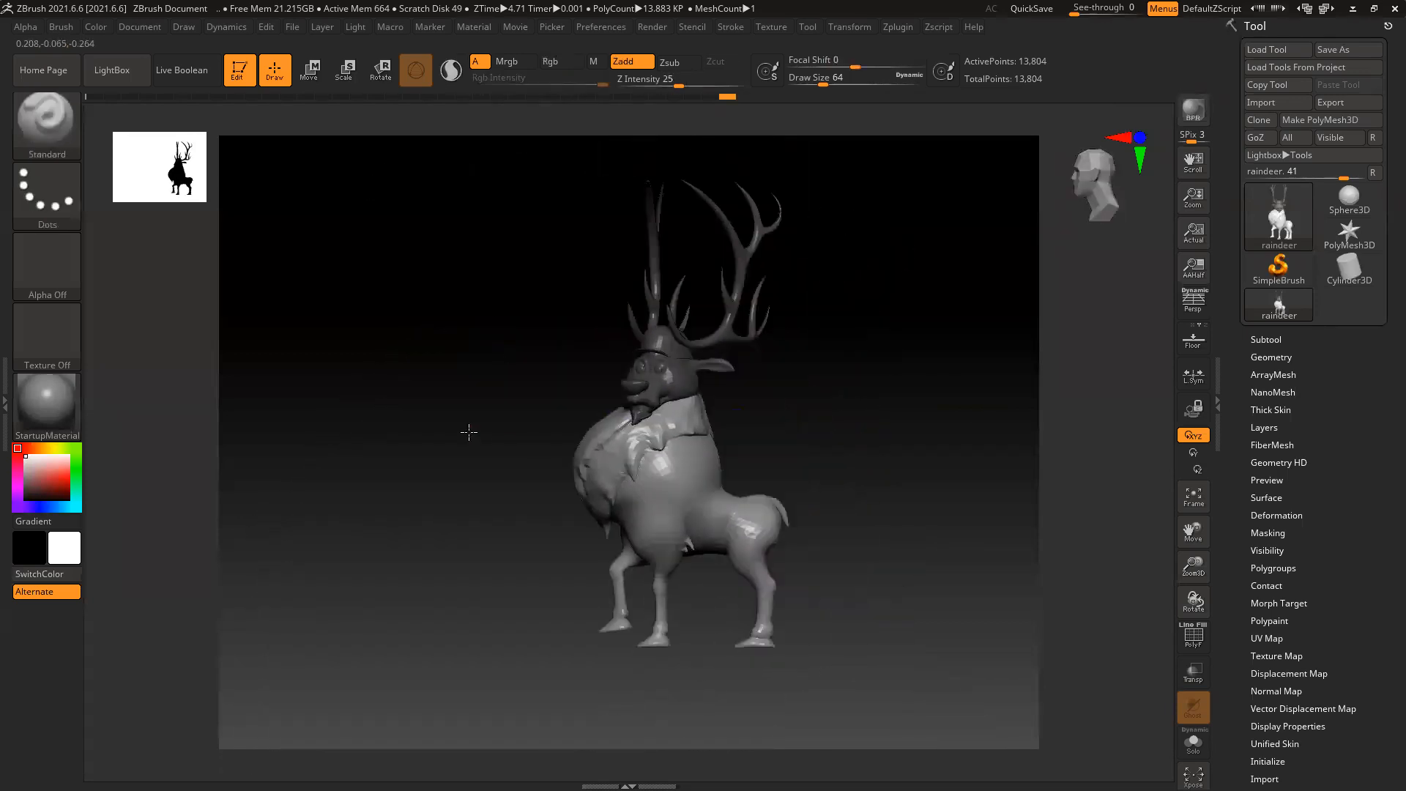
mouse_move(892, 497)
mouse_down()
mouse_move(900, 483)
mouse_move(869, 466)
mouse_up()
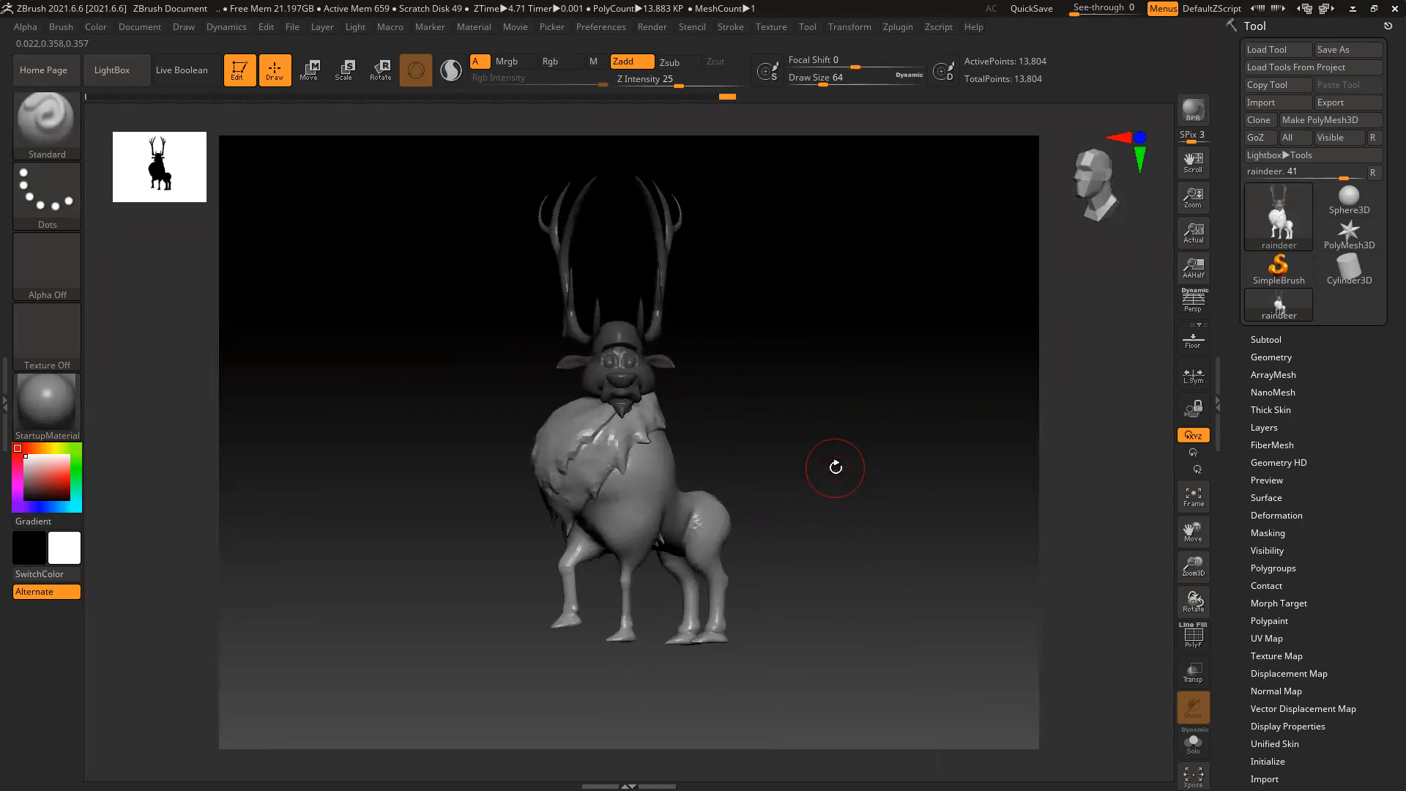
key(ctrl)
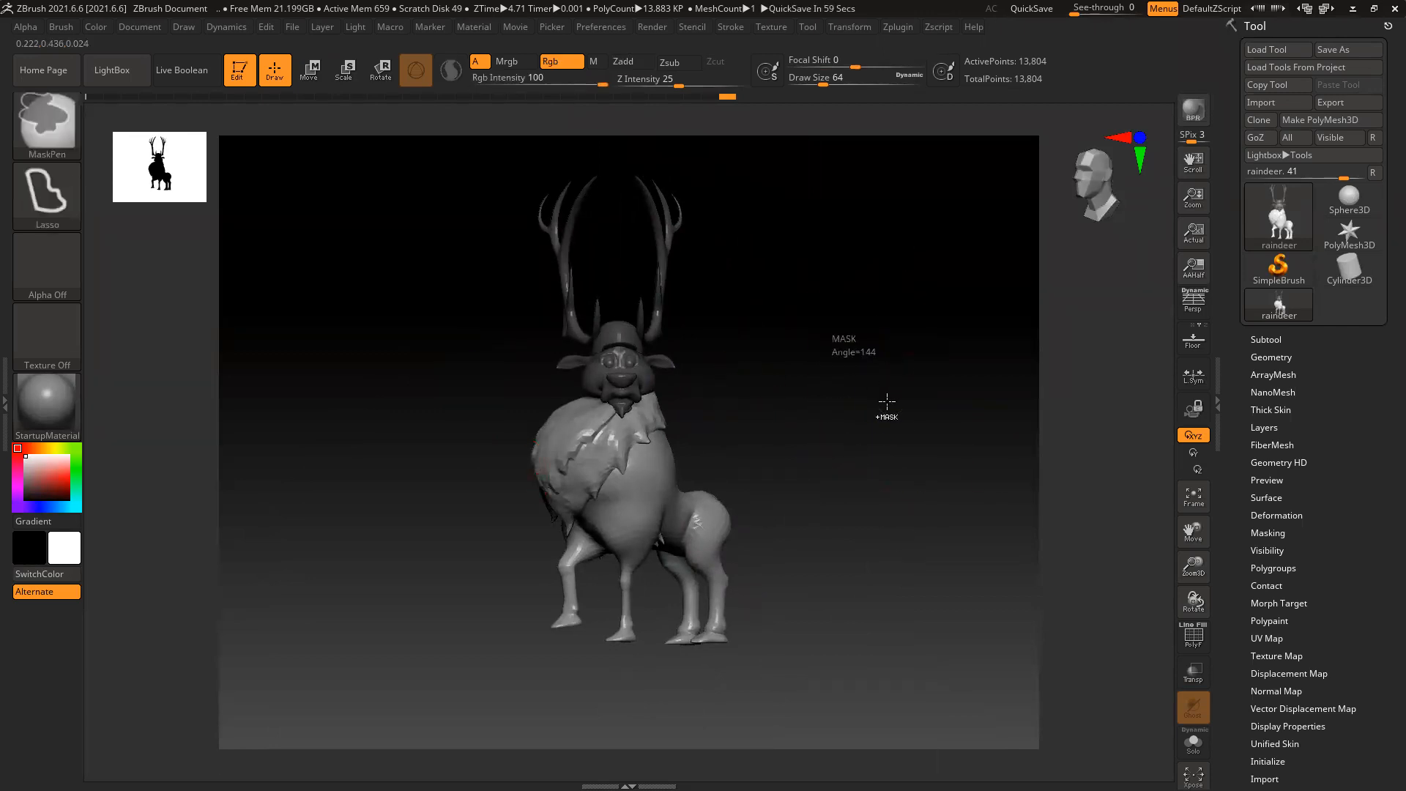
ctrl+drag(886, 402, 901, 410)
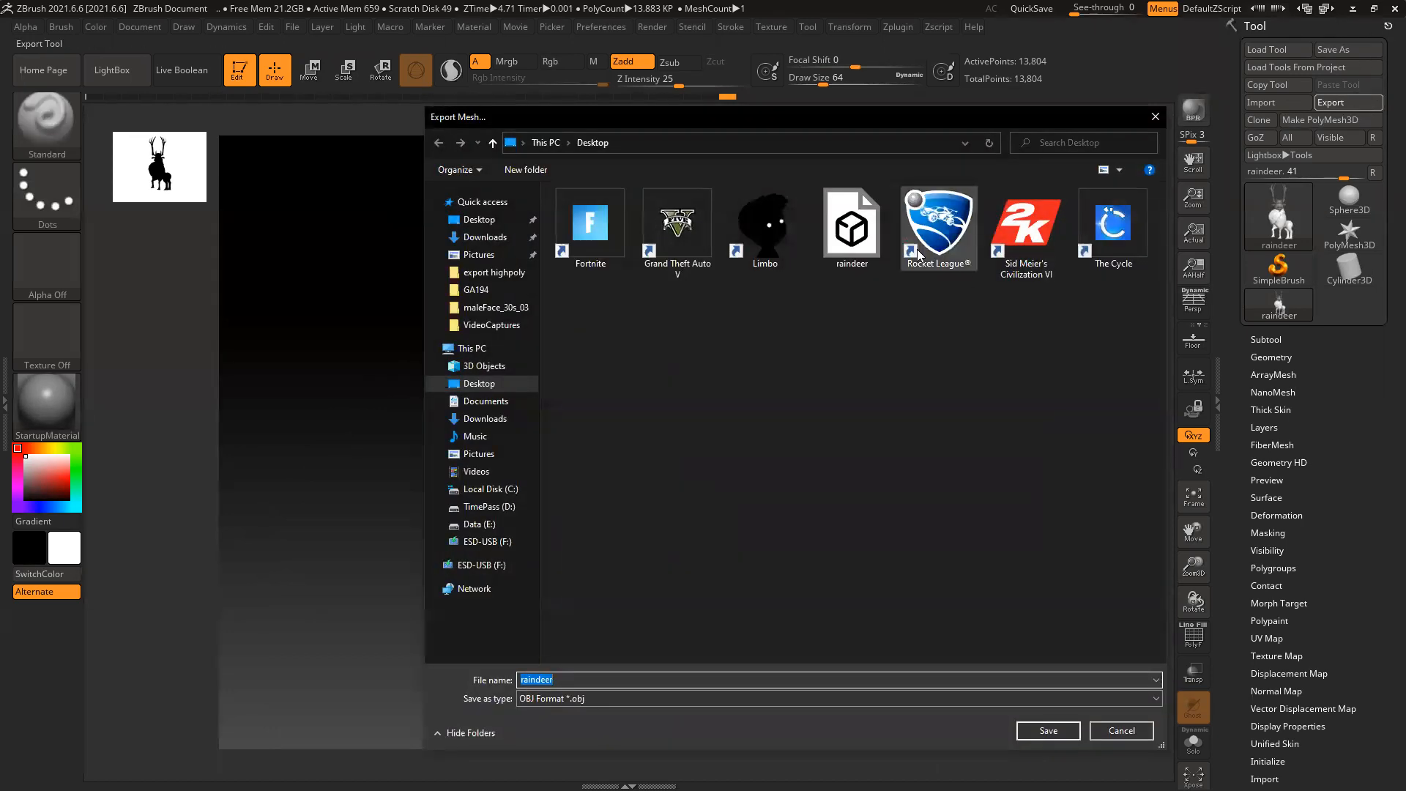
Export the posed mesh over raindeer.obj on the Desktop and close ZBrush
double_click(852, 227)
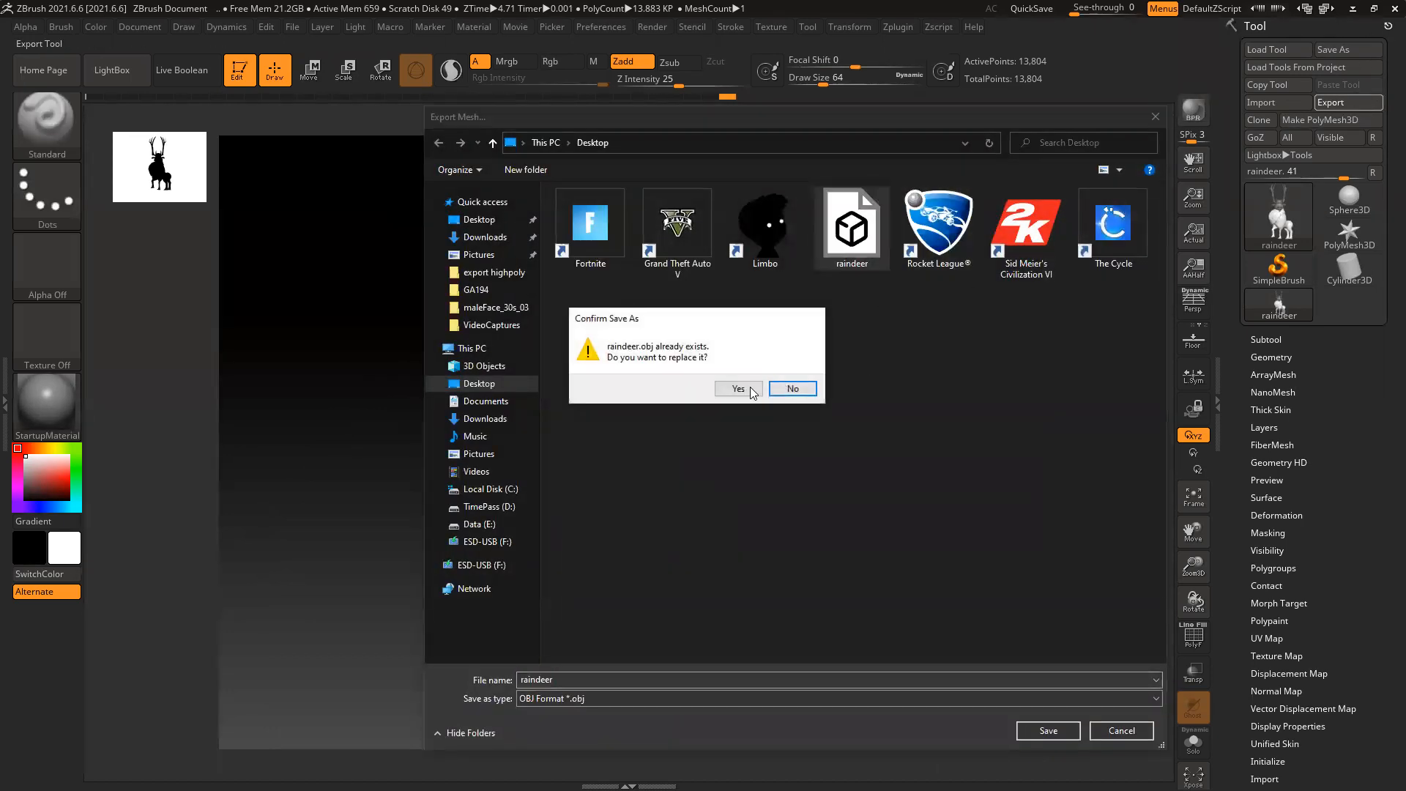
click(738, 388)
click(1394, 8)
click(751, 436)
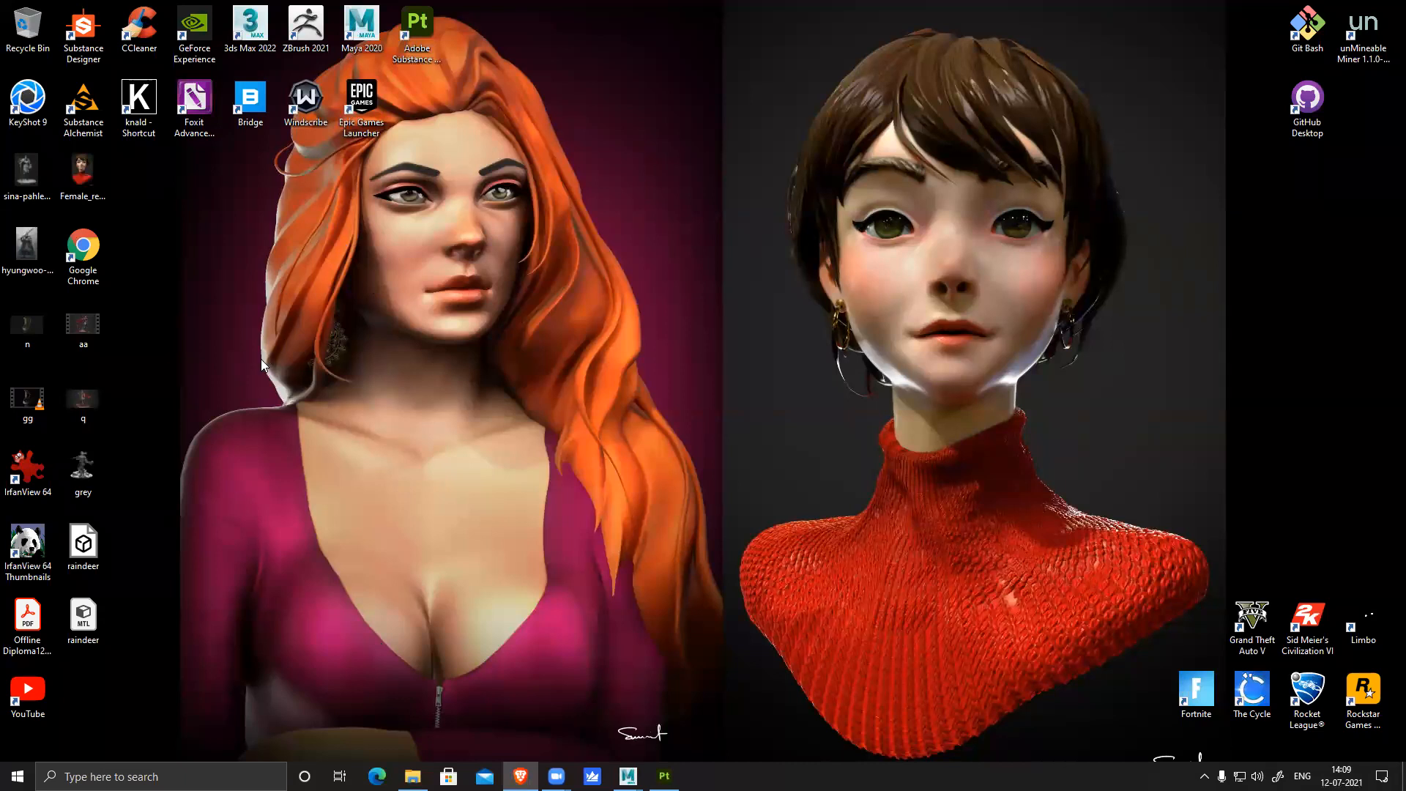
Launch Marmoset Toolbag through the Windows search and dismiss its news window
key(super+s)
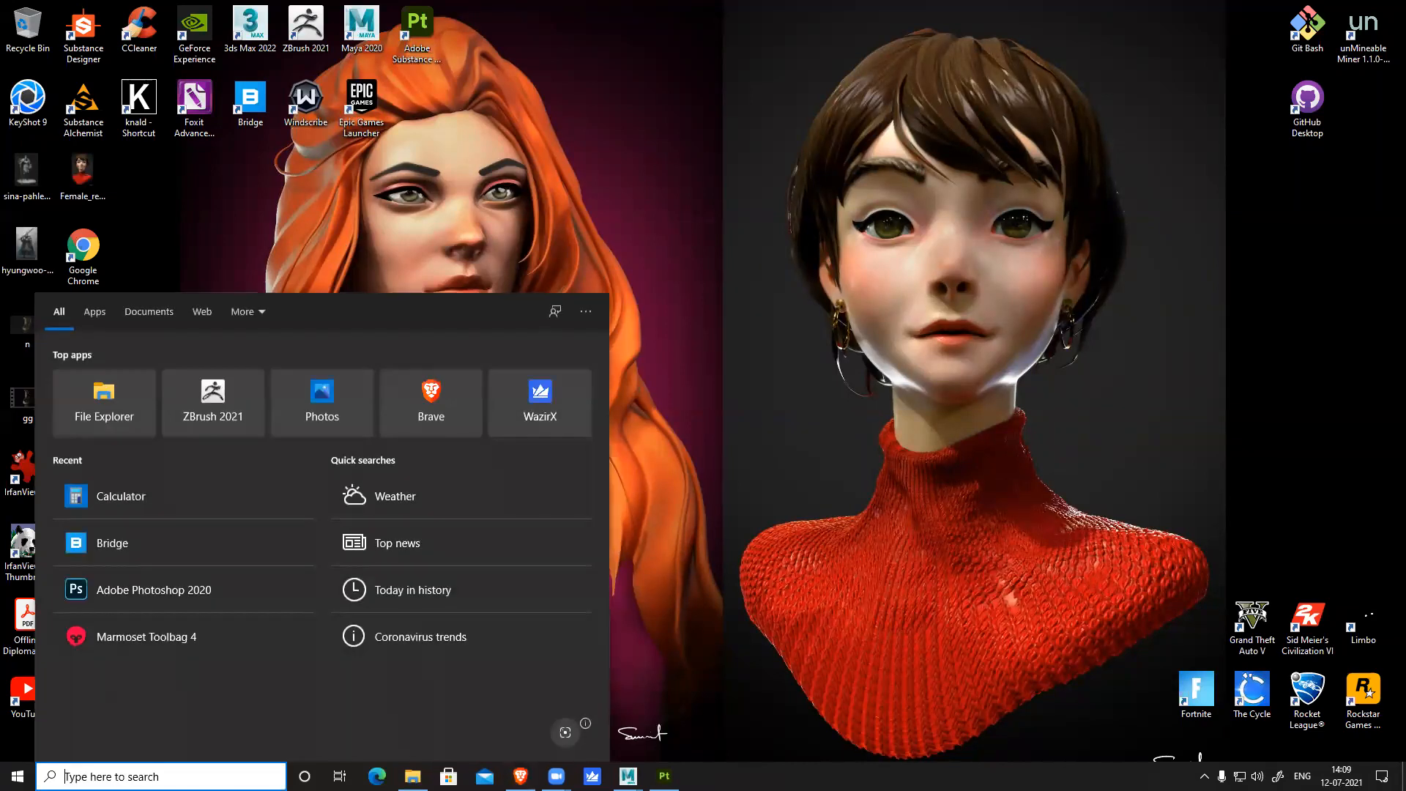
text(mar)
key(Return)
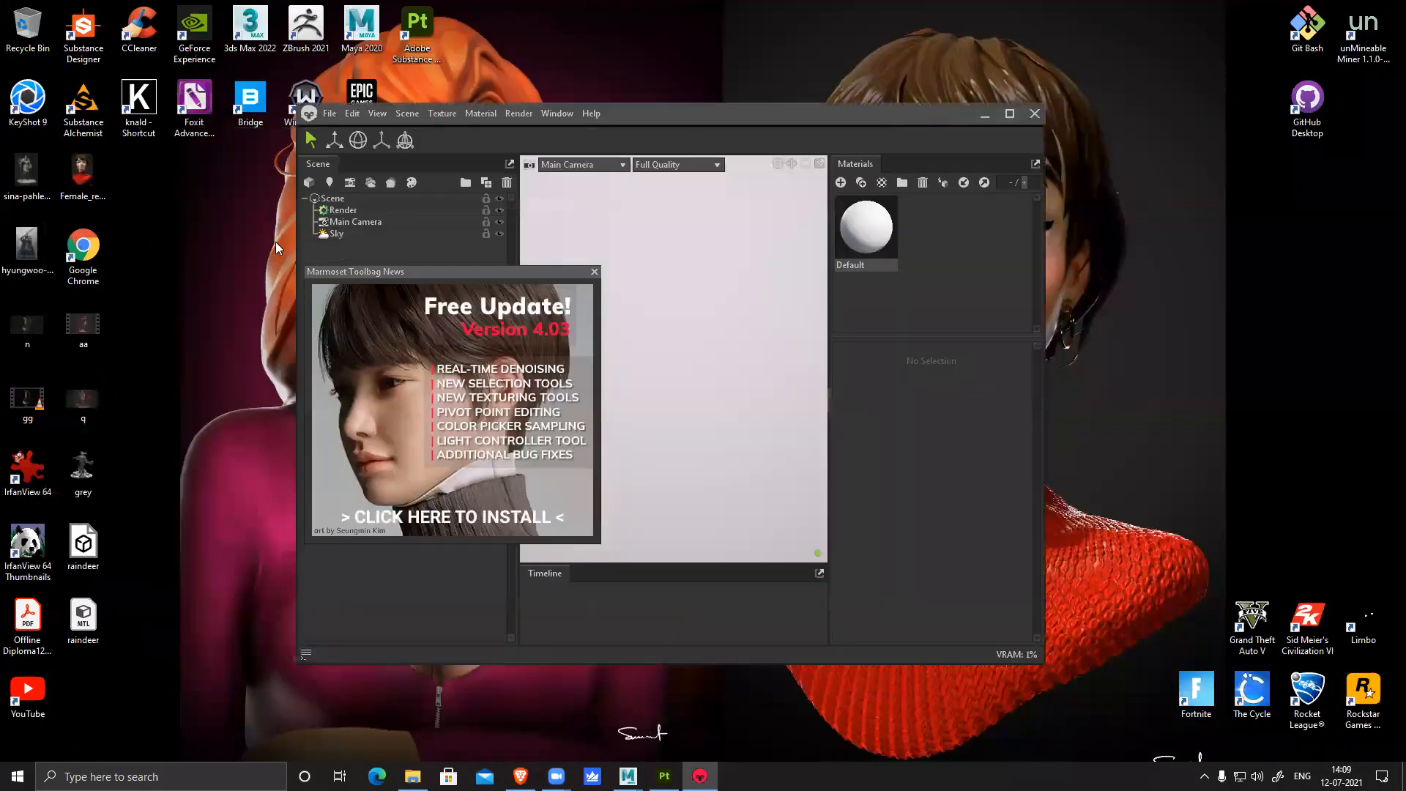
click(594, 271)
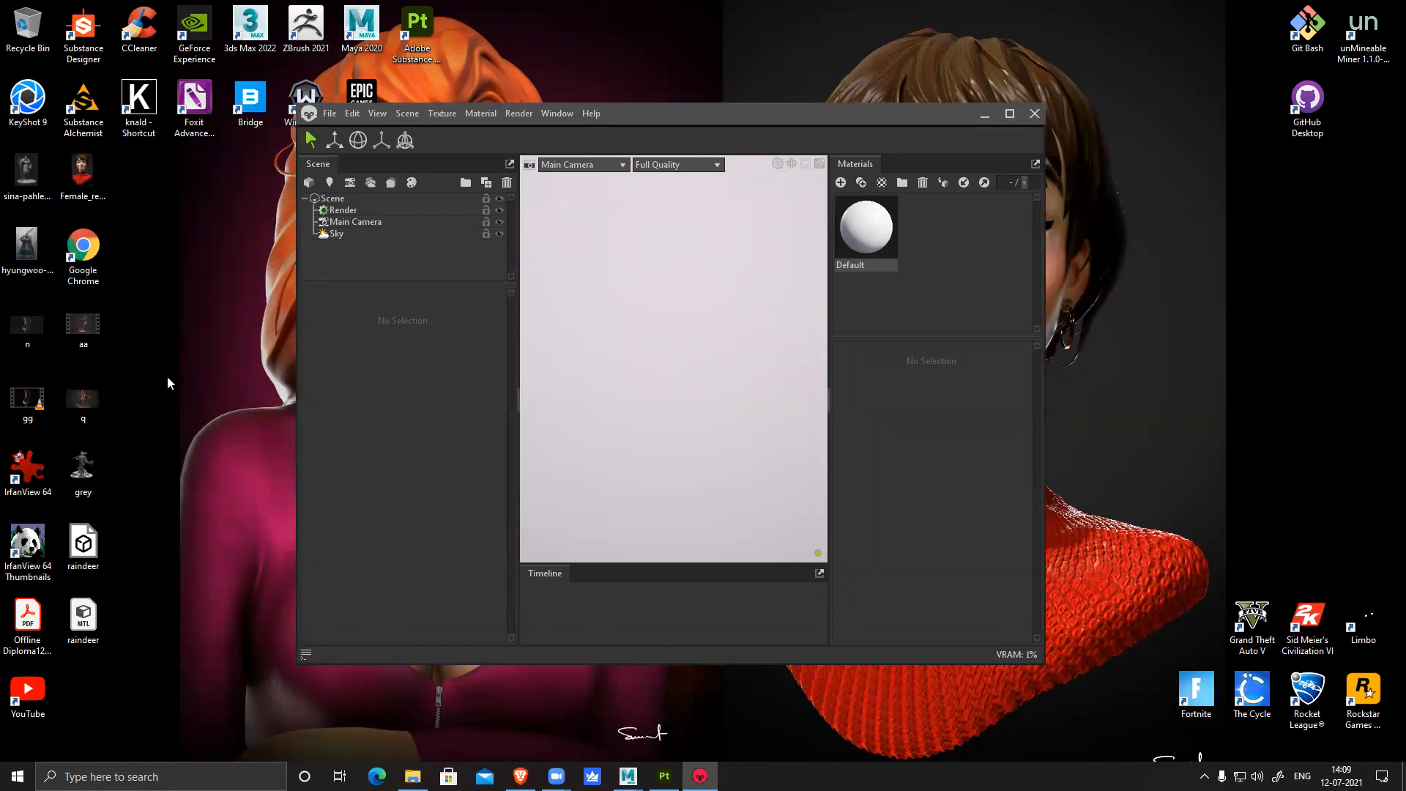
Import the raindeer OBJ file from the desktop into the maximized Marmoset scene and collapse its list of meshes
drag(88, 561, 670, 413)
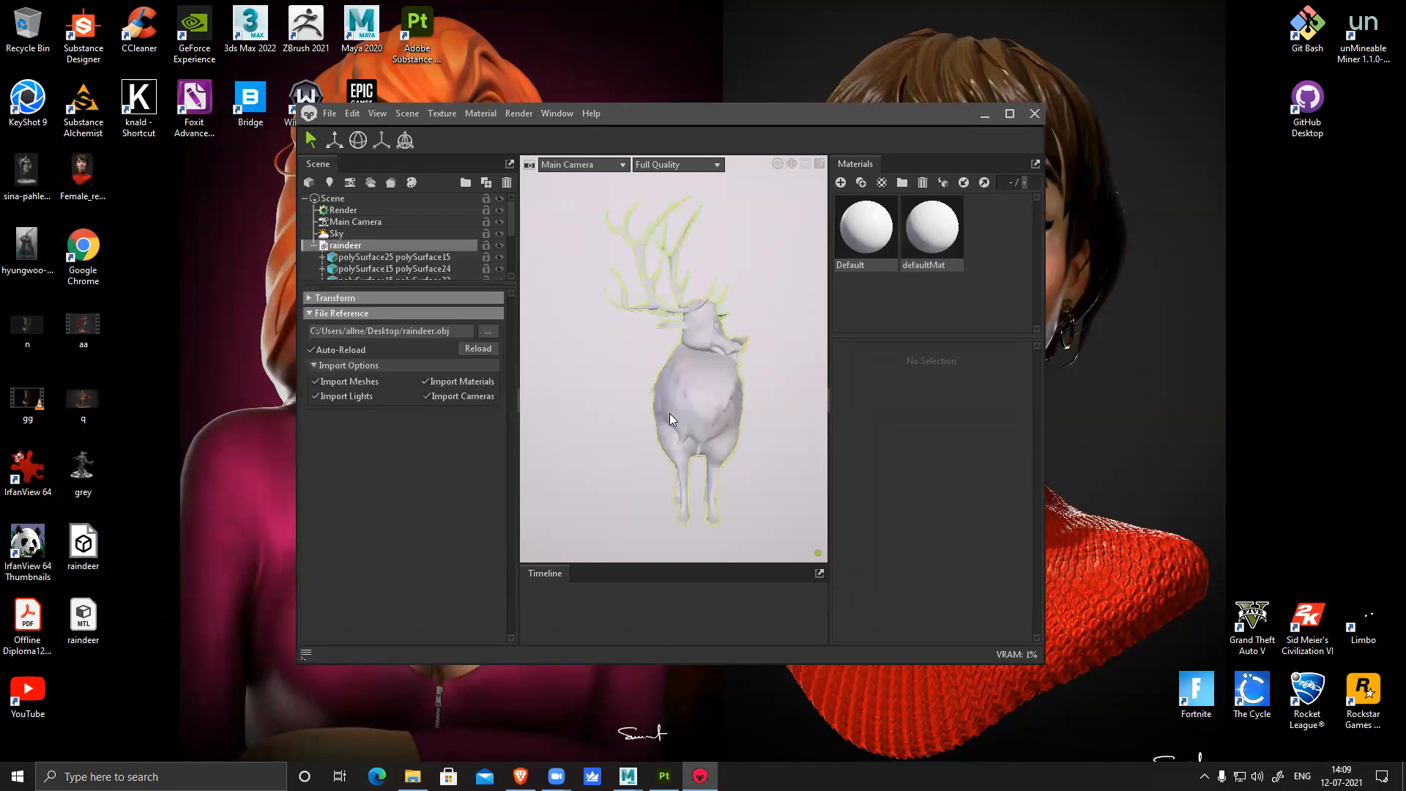
click(1010, 114)
click(928, 517)
drag(908, 518, 819, 518)
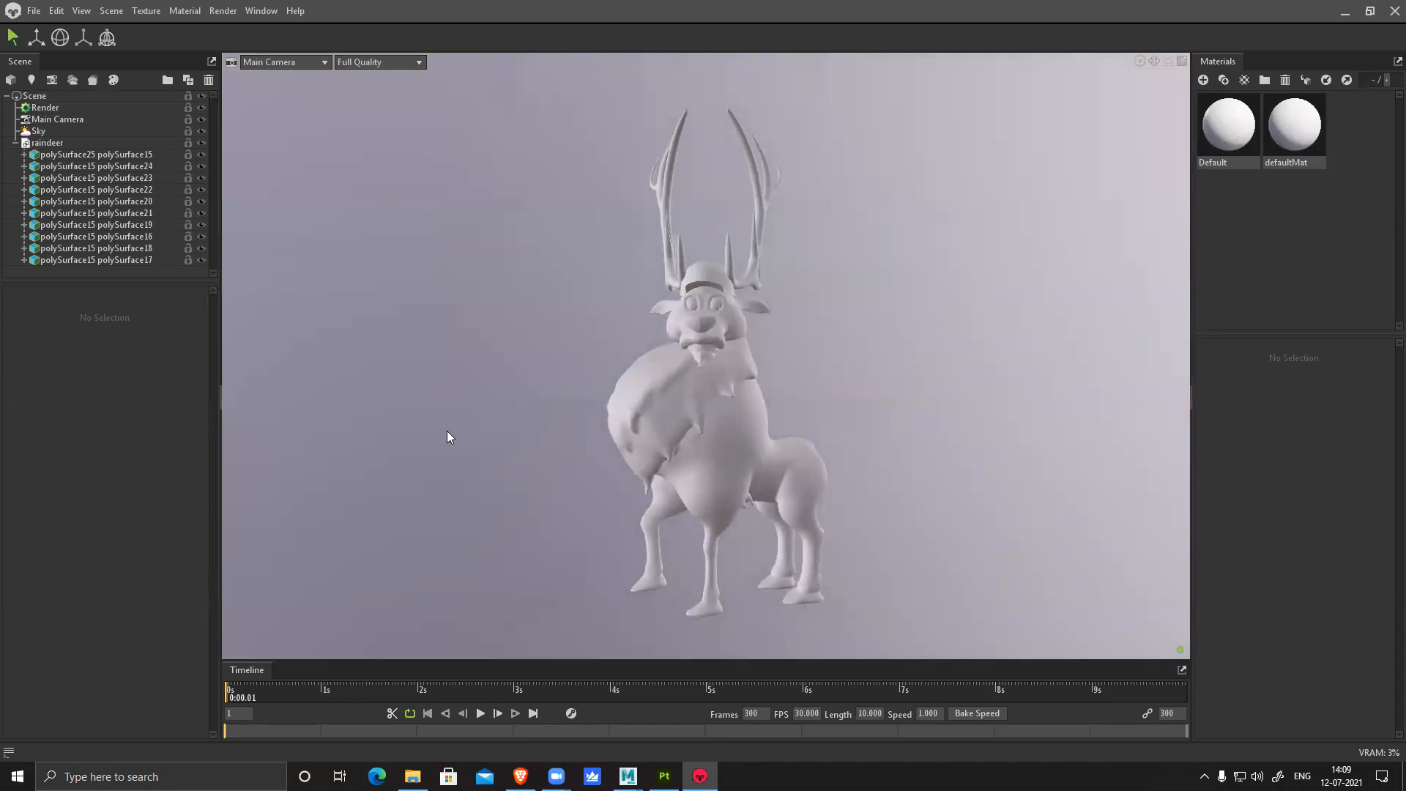
click(15, 142)
click(55, 147)
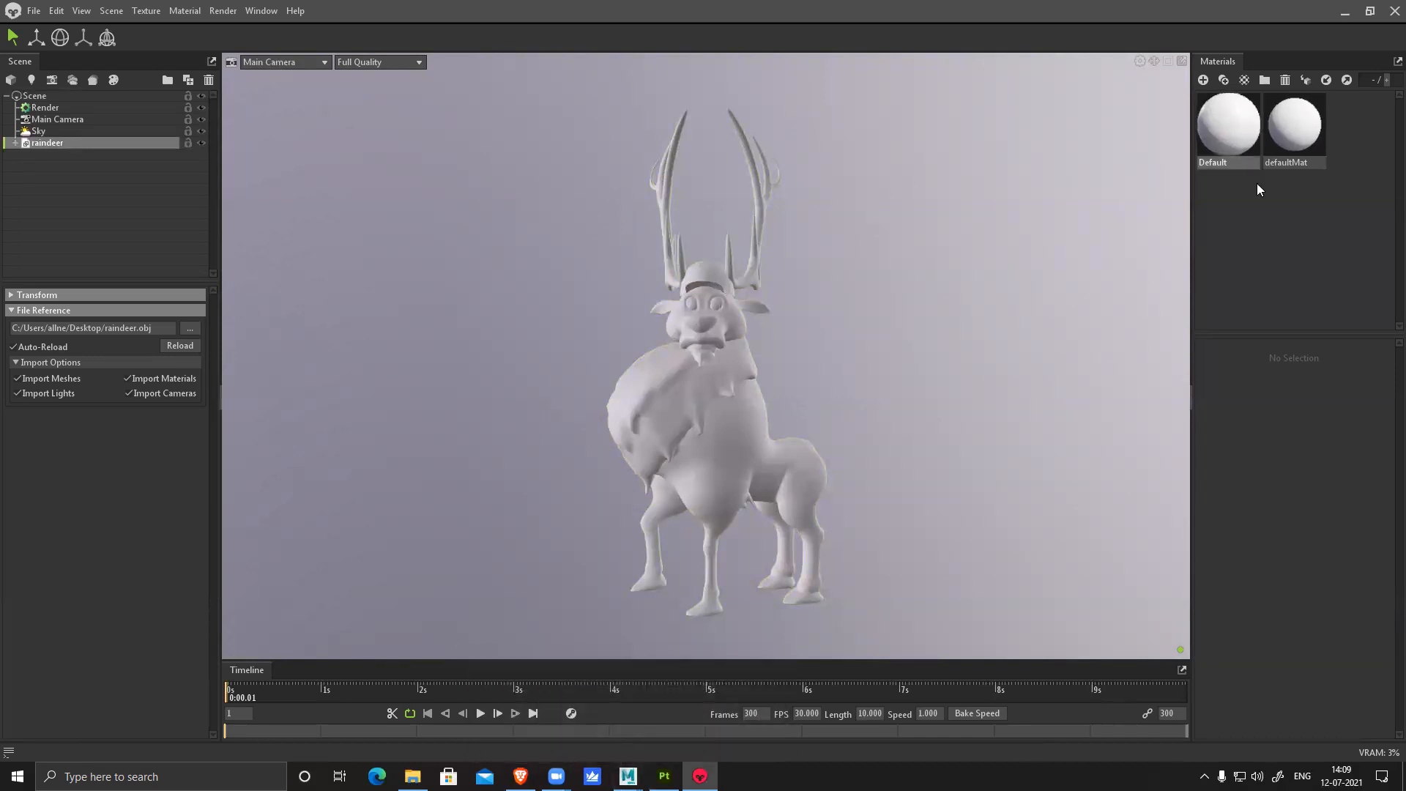
Open the Texture folder in a smaller File Explorer window and delete the imported defaultMat material in Marmoset Toolbag
click(412, 777)
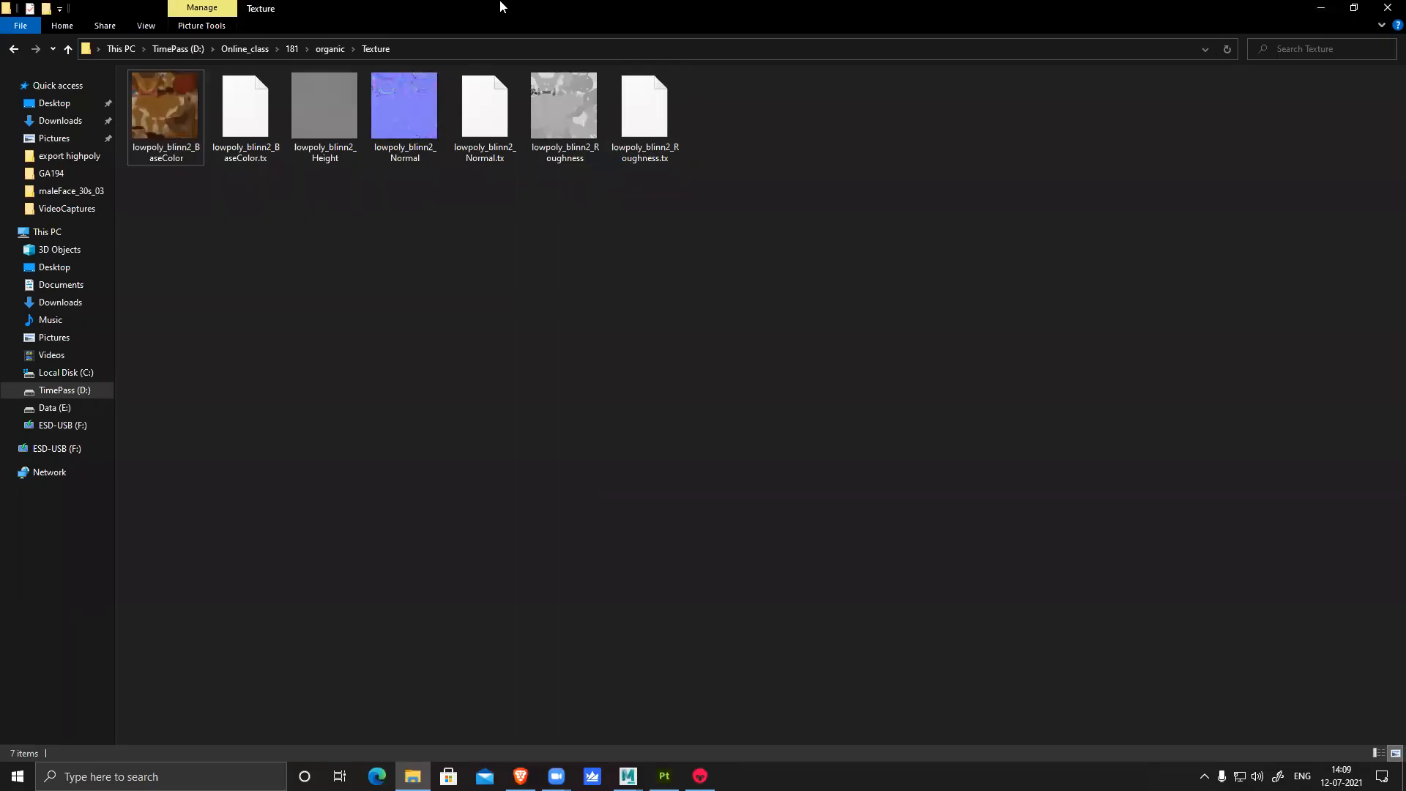
double_click(501, 7)
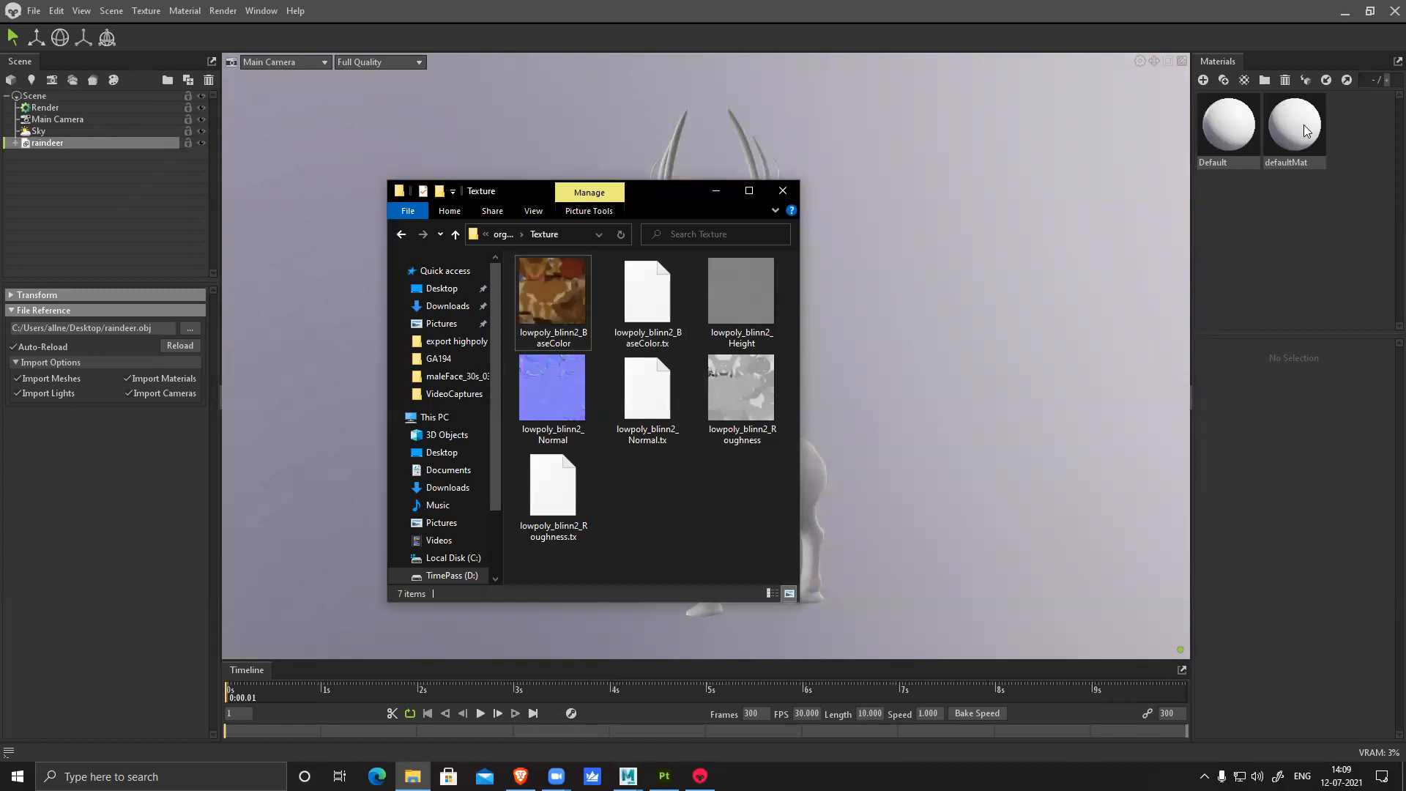
click(1249, 132)
click(1309, 139)
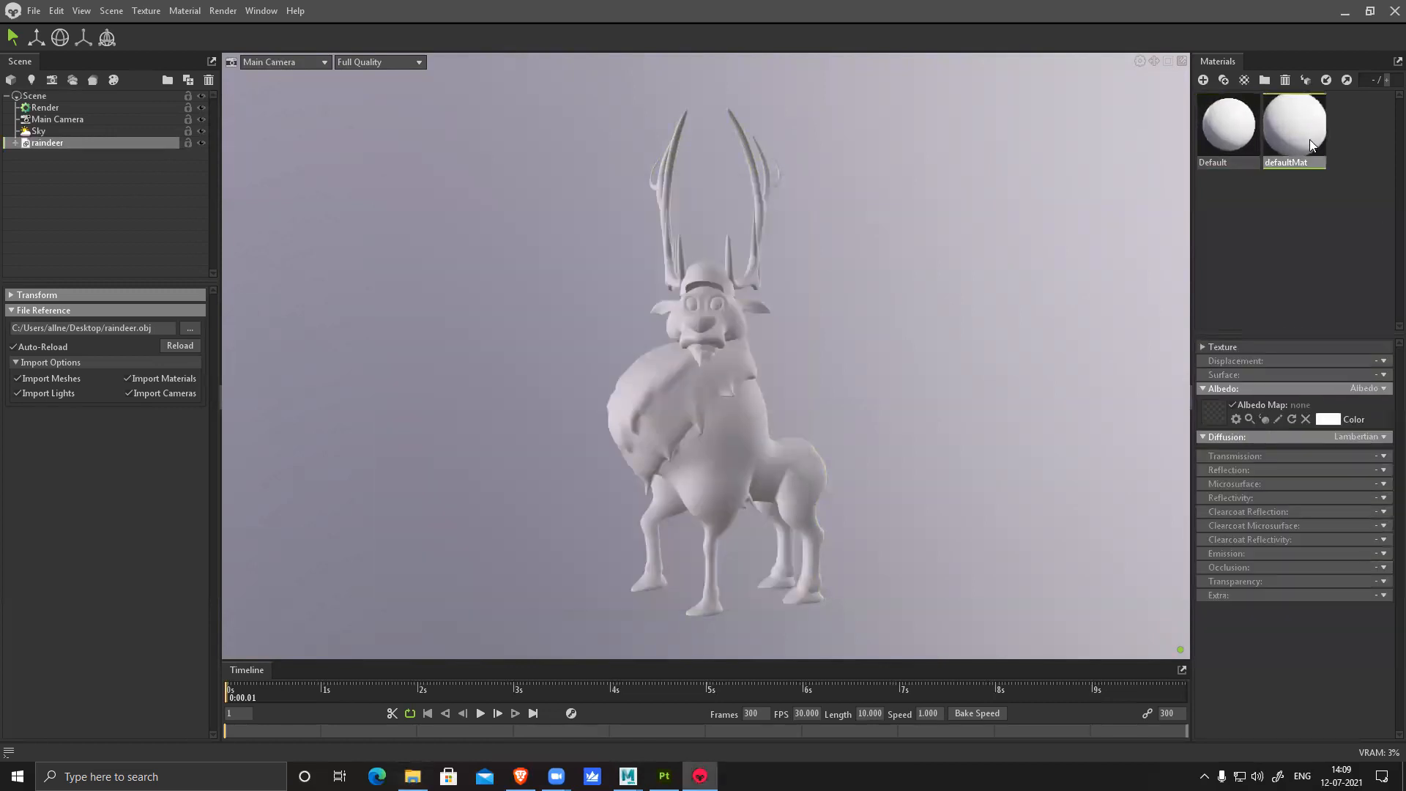
click(1238, 126)
click(1301, 127)
key(Delete)
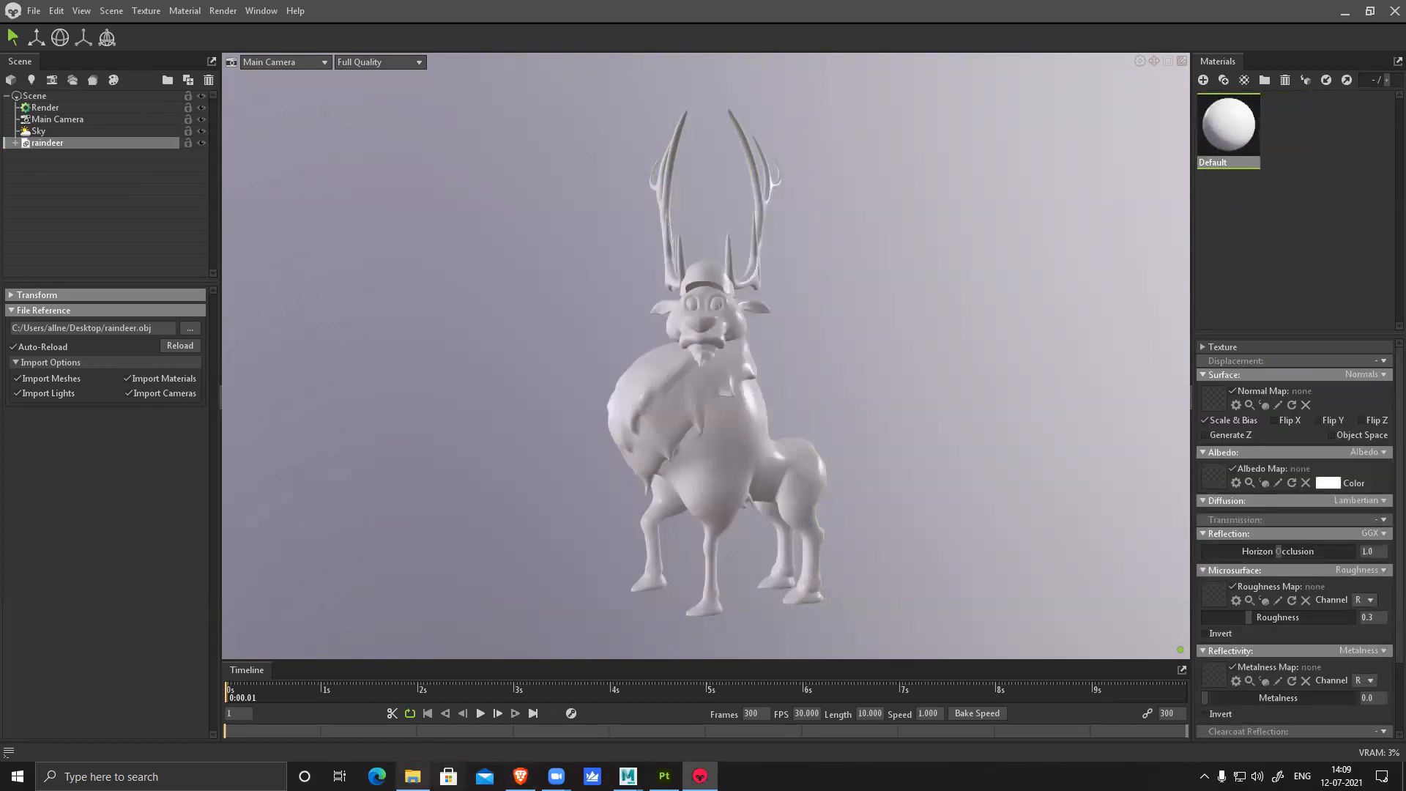
Assign lowpoly_blinn2_BaseColor as the Default material's albedo map and lowpoly_blinn2_Normal as its normal map
click(413, 776)
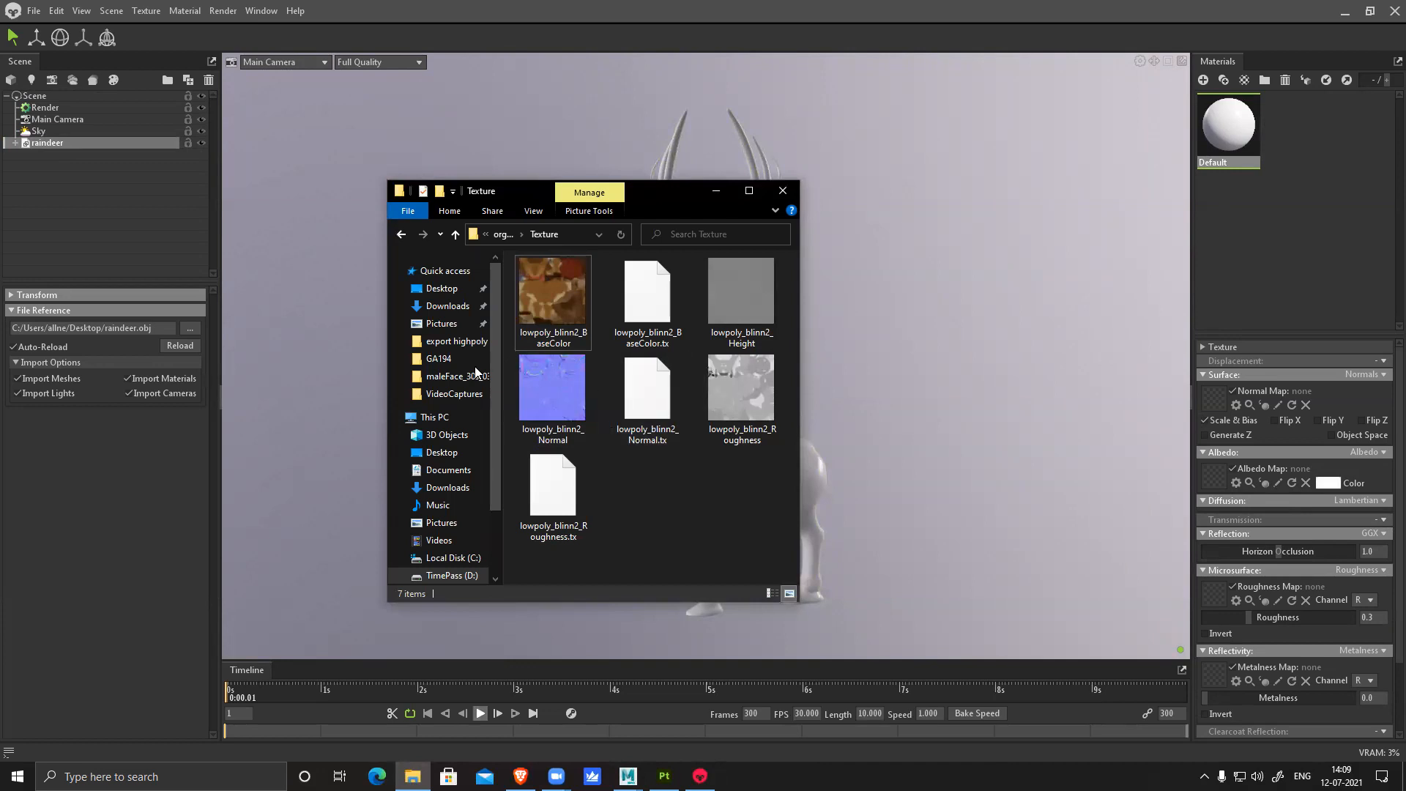
drag(553, 293, 1213, 481)
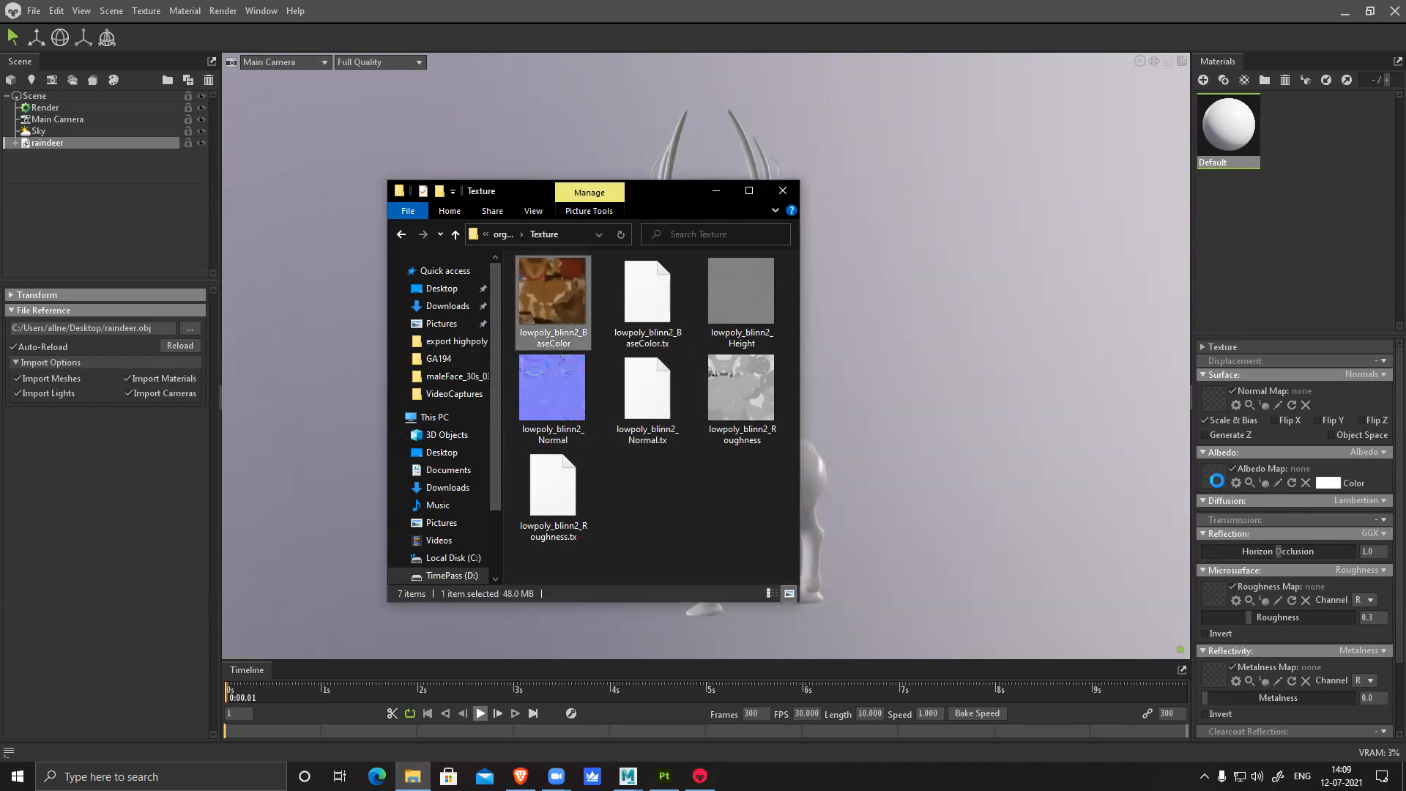
drag(551, 387, 1213, 405)
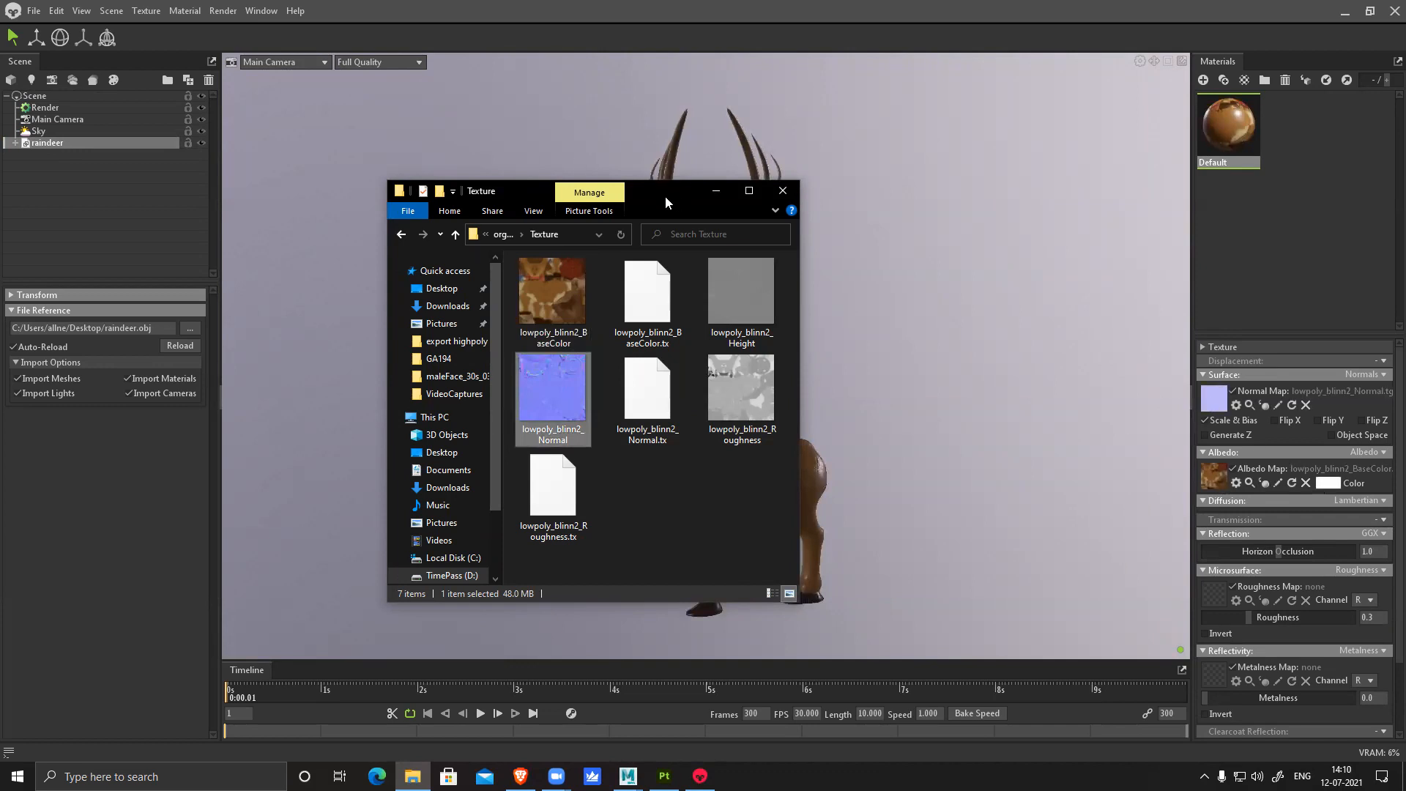
Move the texture folder window aside, inspect the fur collar up close, and toggle Flip Y for the normal map
drag(666, 202, 315, 186)
click(743, 459)
scroll(759, 457, up, 2)
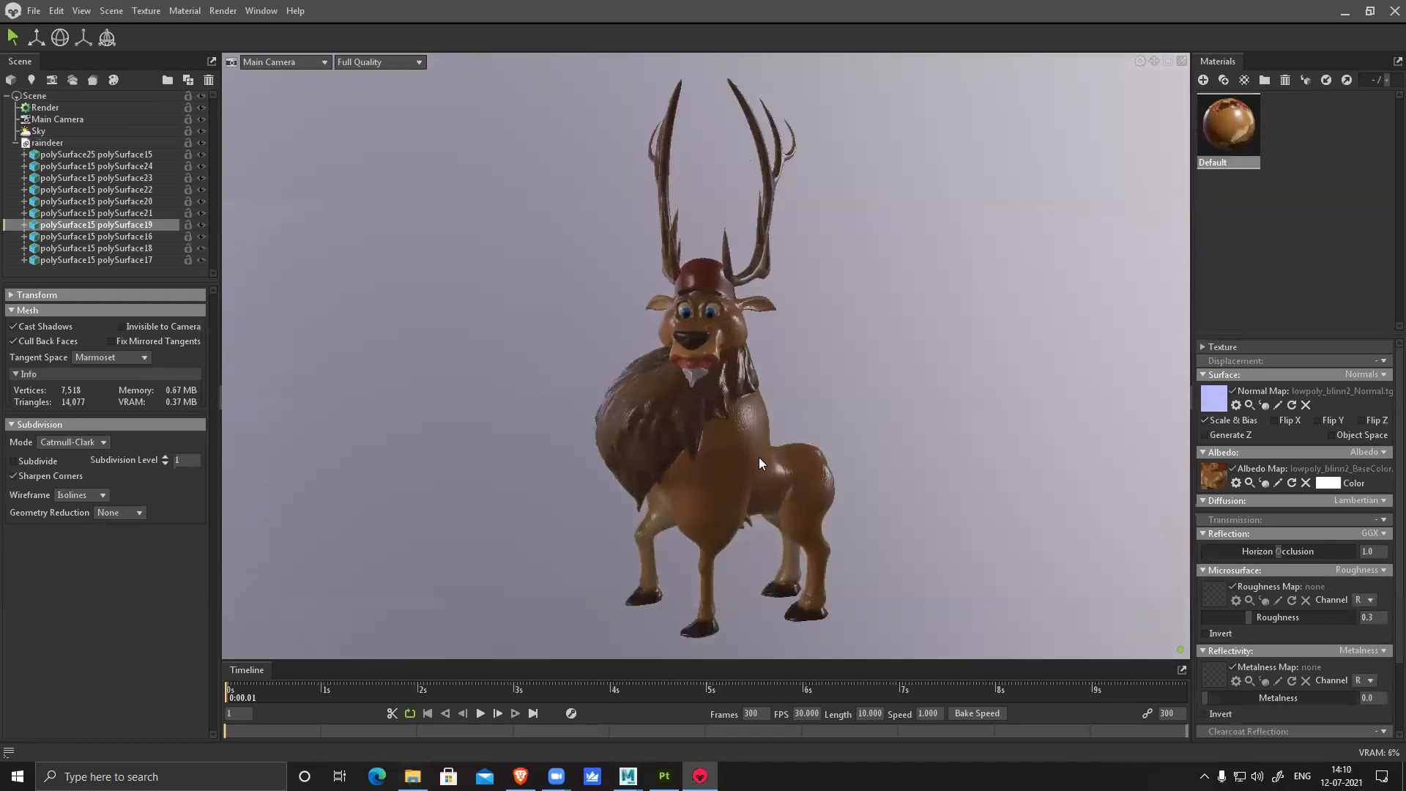
scroll(915, 579, up, 3)
drag(919, 562, 936, 562)
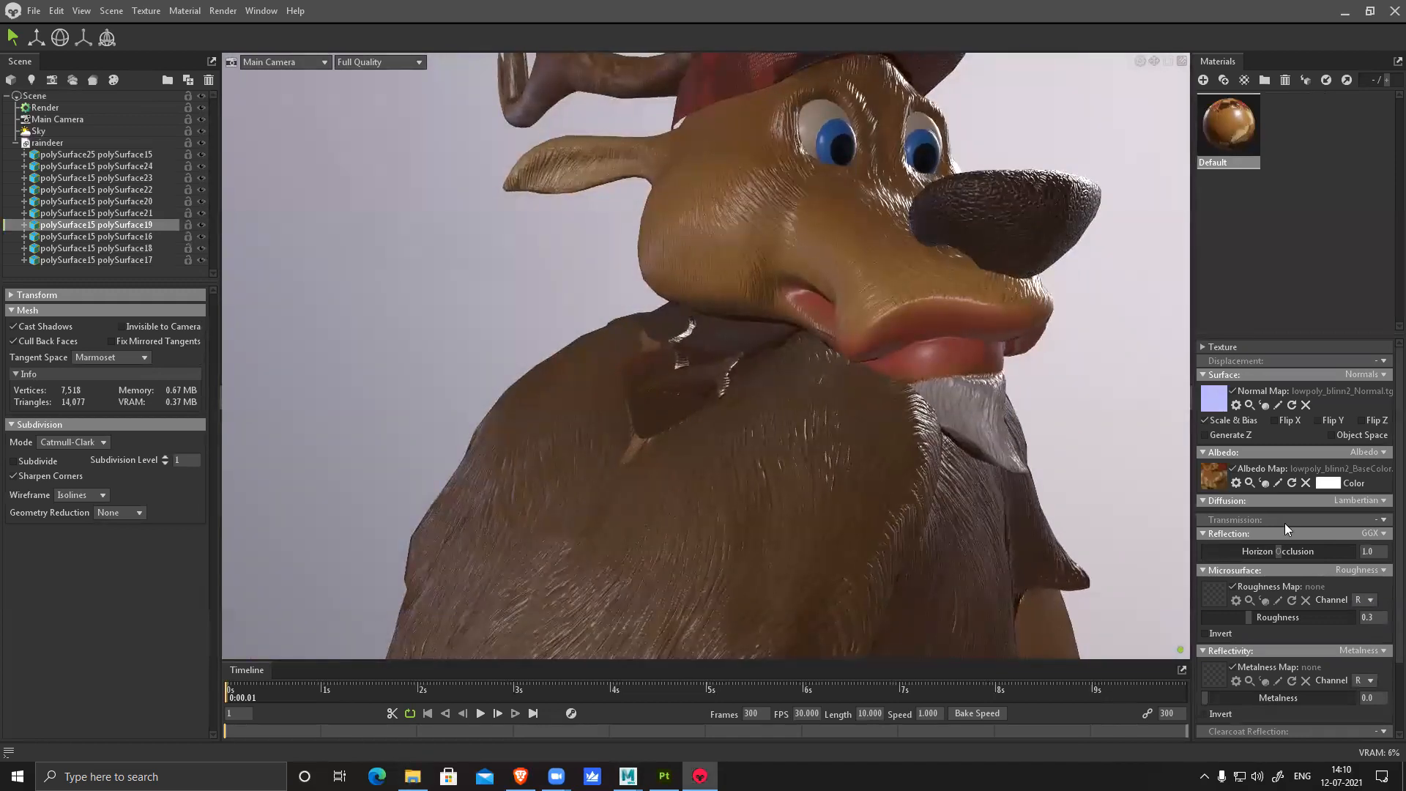
click(1320, 419)
Assign lowpoly_blinn2_Roughness as the Default material's roughness map and close the texture folder window
click(413, 776)
click(969, 485)
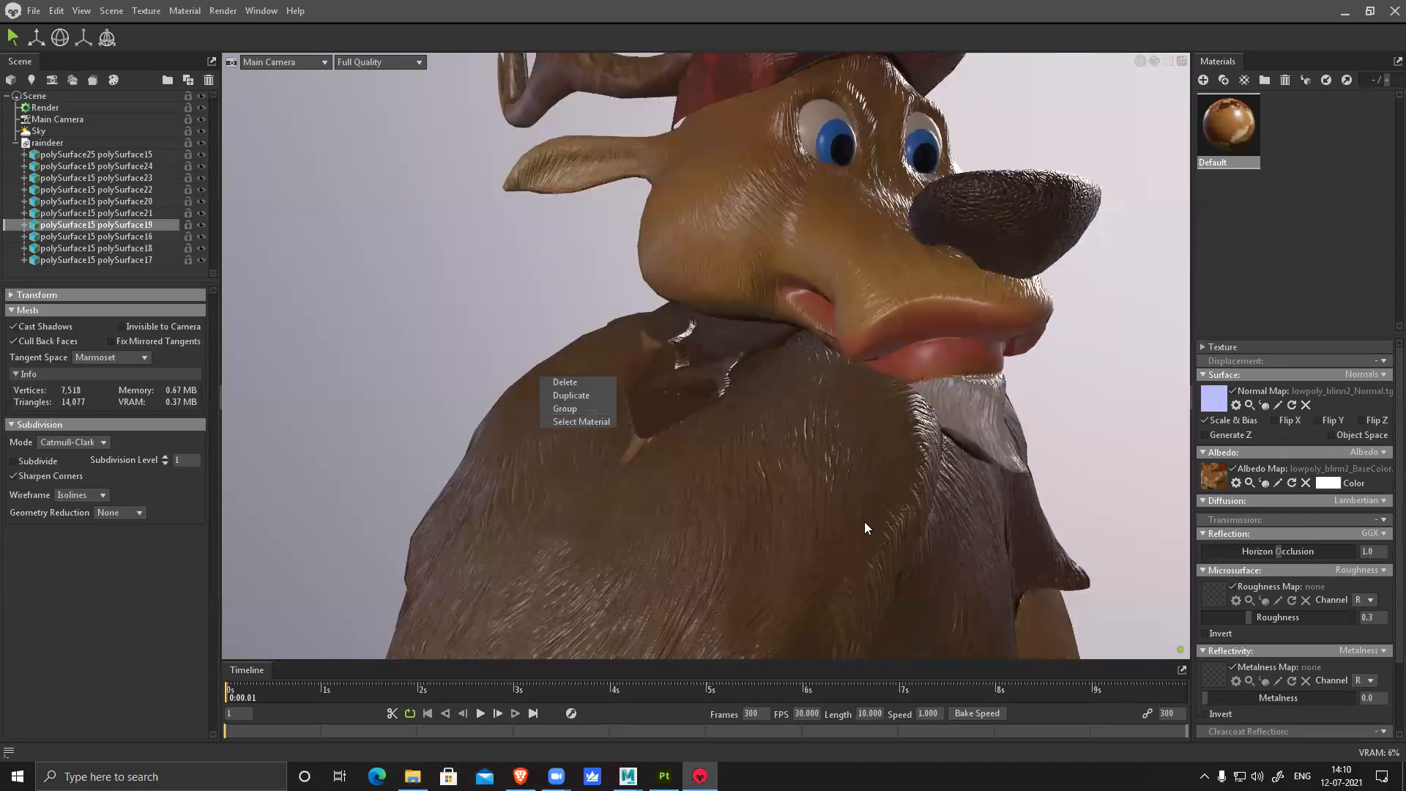
scroll(866, 527, down, 5)
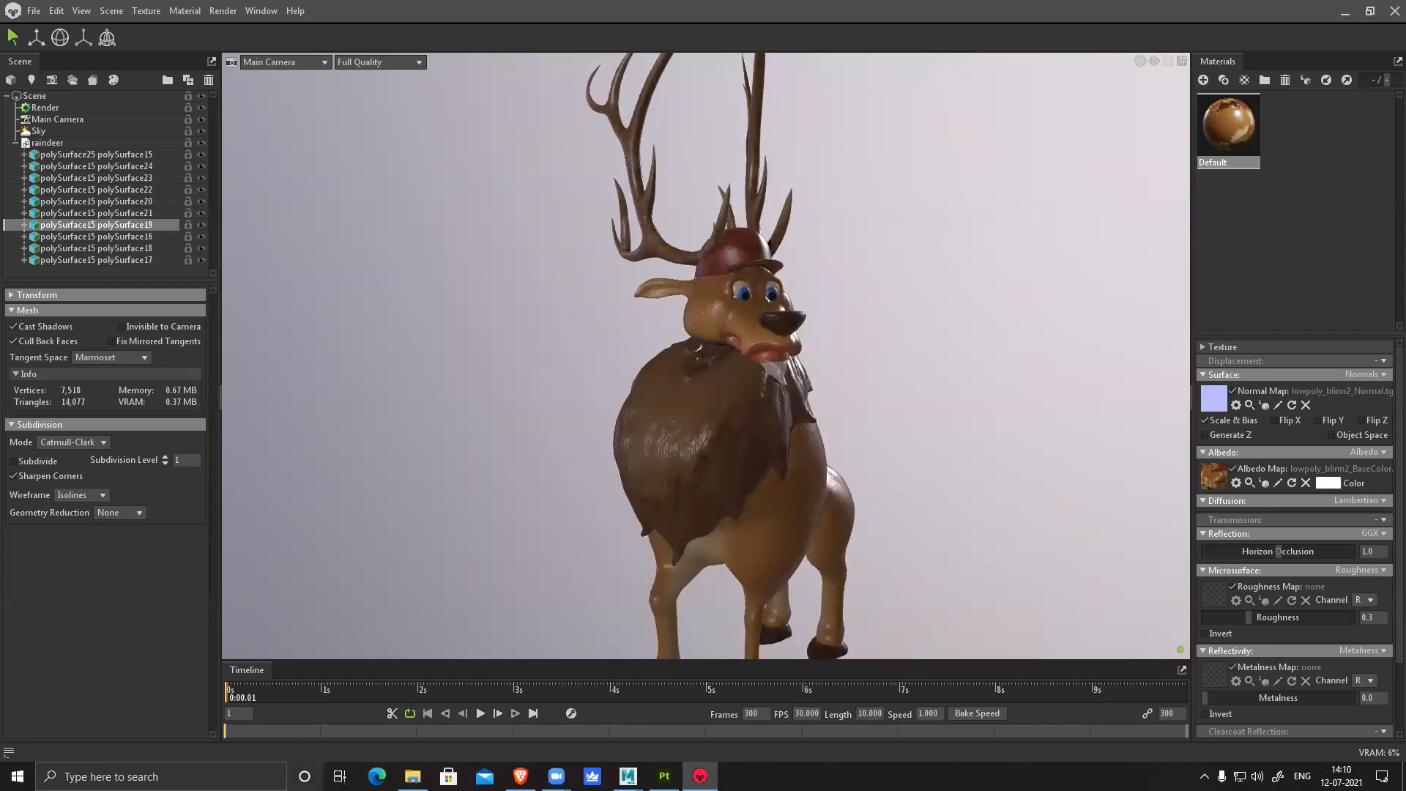
click(413, 776)
click(348, 375)
drag(348, 375, 1210, 601)
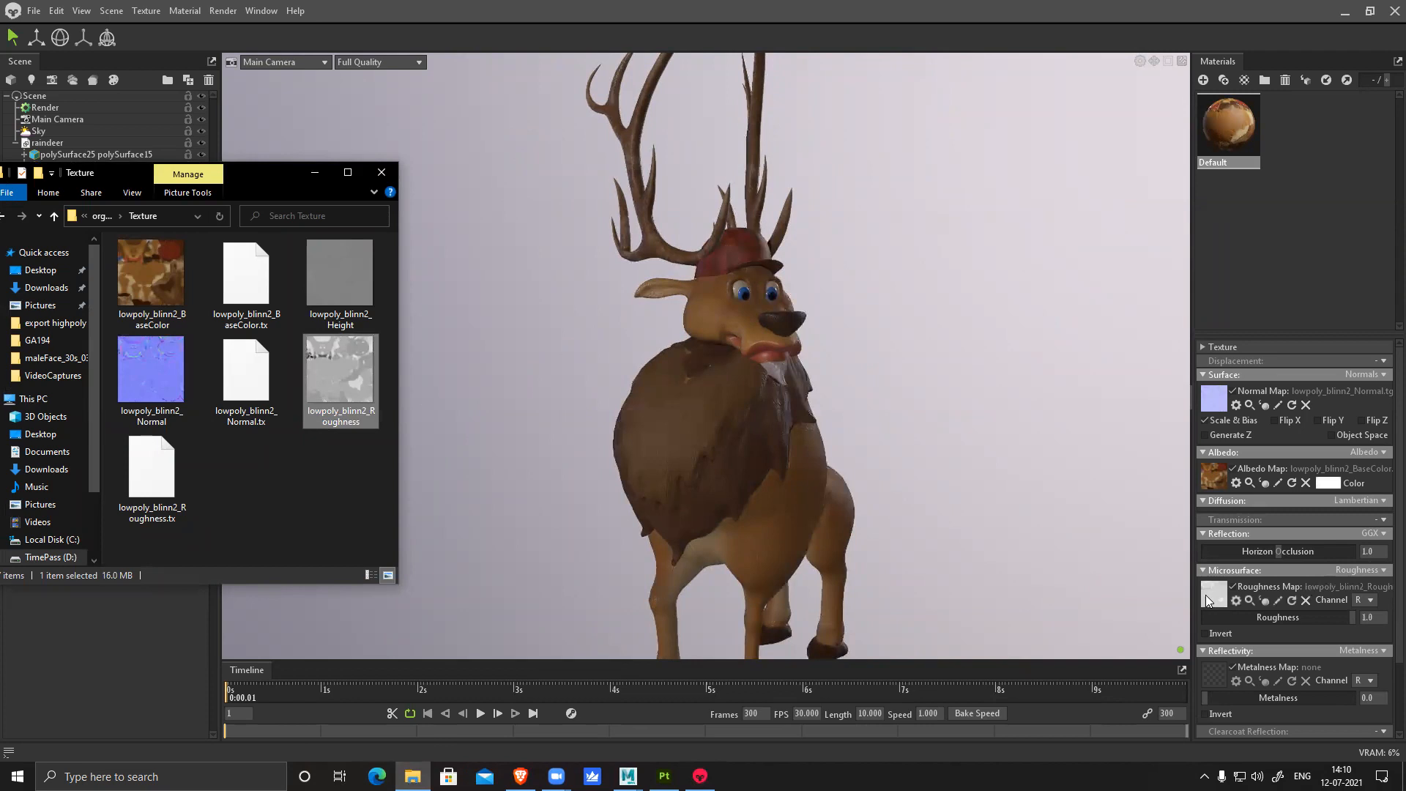
click(388, 173)
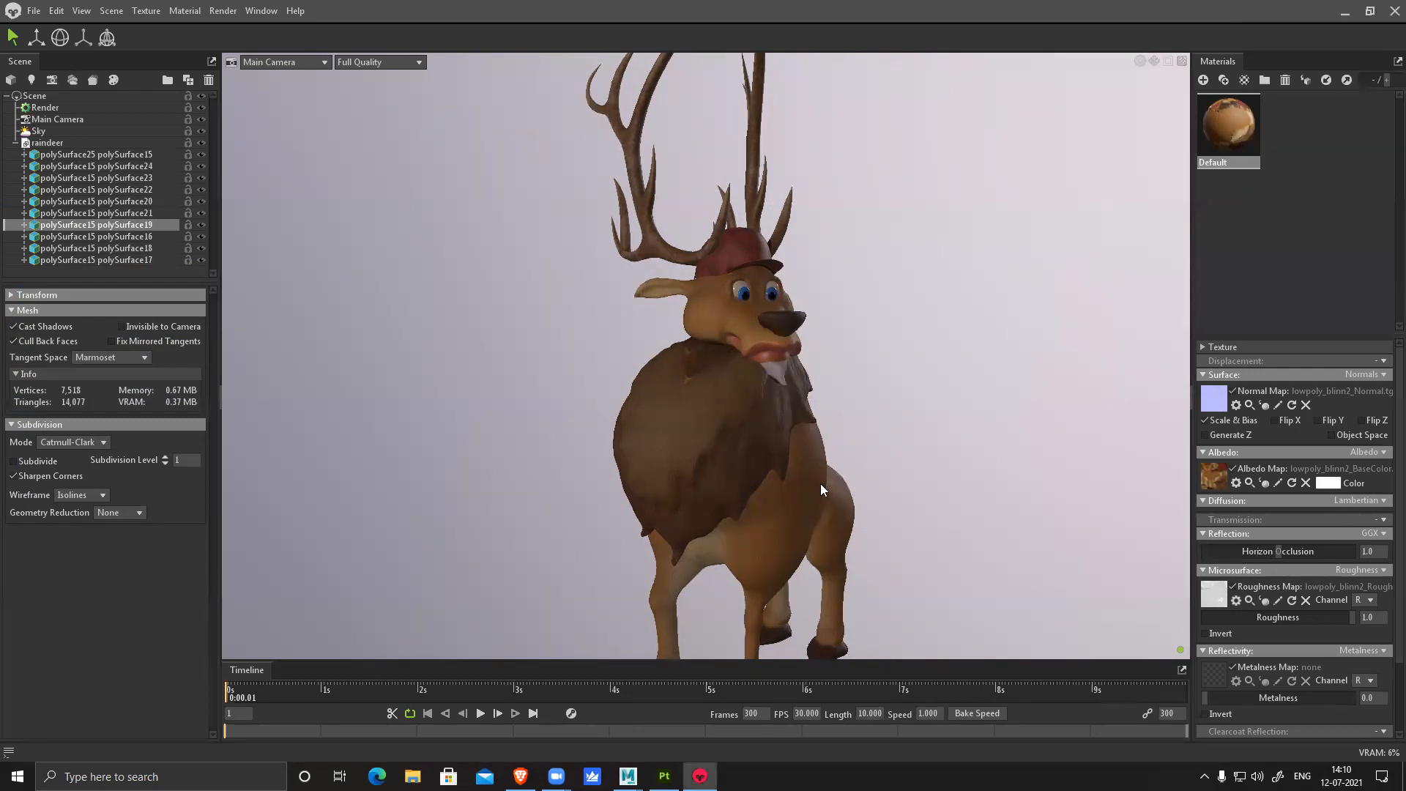
Examine the textured reindeer's turned head, fur collar and raised leg from the front, up close and at full size
drag(789, 539, 720, 452)
scroll(770, 574, up, 3)
mouse_move(708, 563)
mouse_down()
mouse_move(700, 534)
mouse_move(713, 539)
mouse_move(676, 562)
mouse_move(698, 549)
mouse_up()
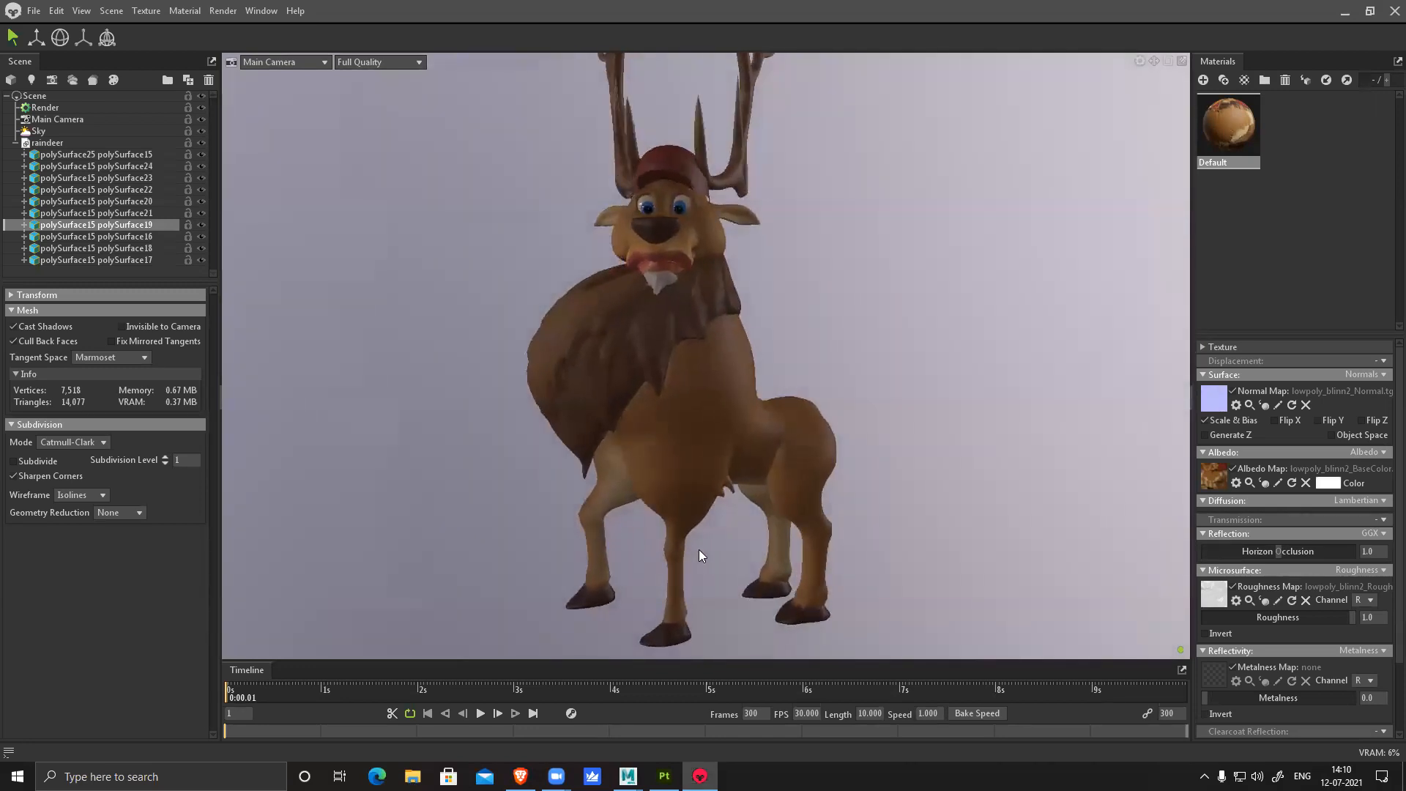
drag(656, 342, 614, 297)
scroll(771, 420, down, 5)
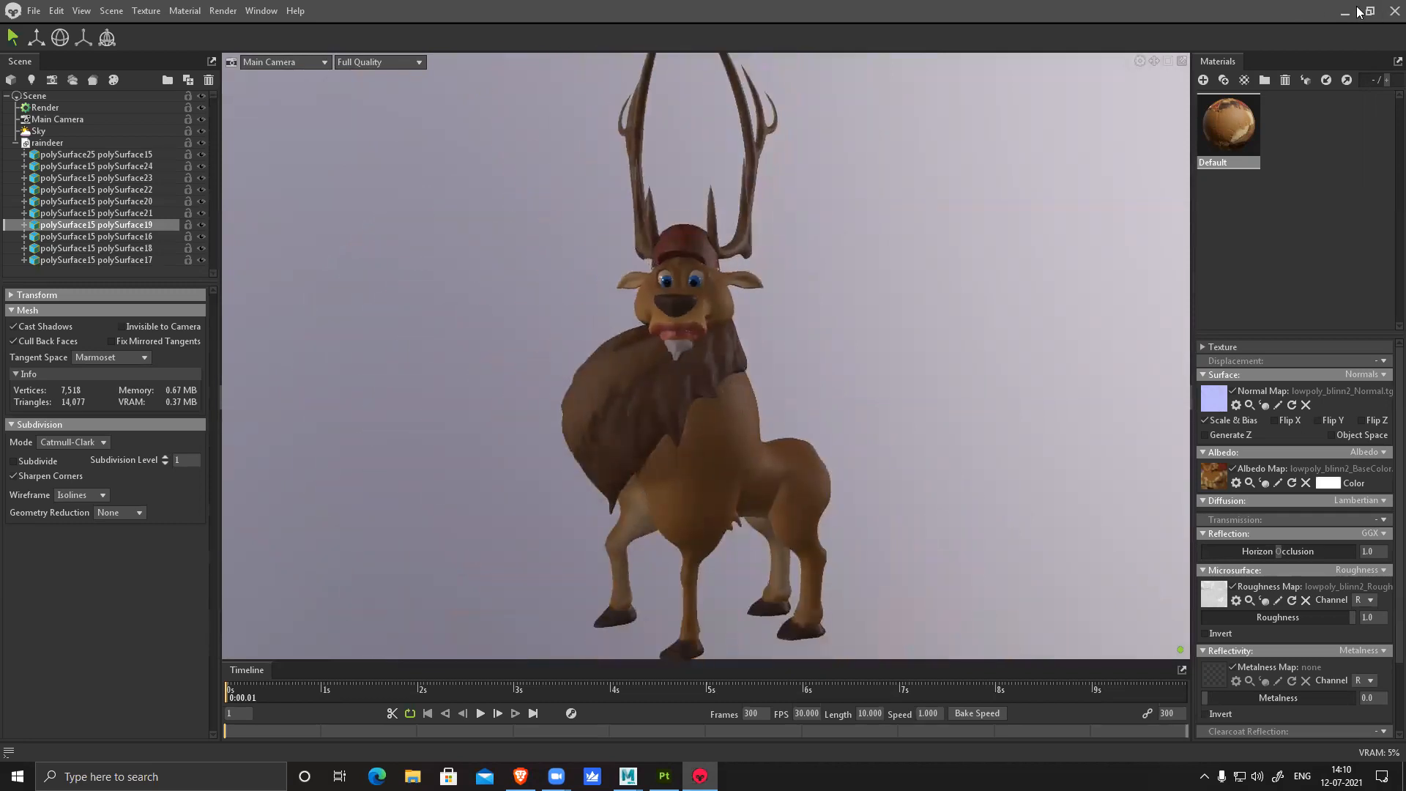
Minimize Marmoset Toolbag, relaunch ZBrush, and close its home page and both LightBox browsers
click(1355, 13)
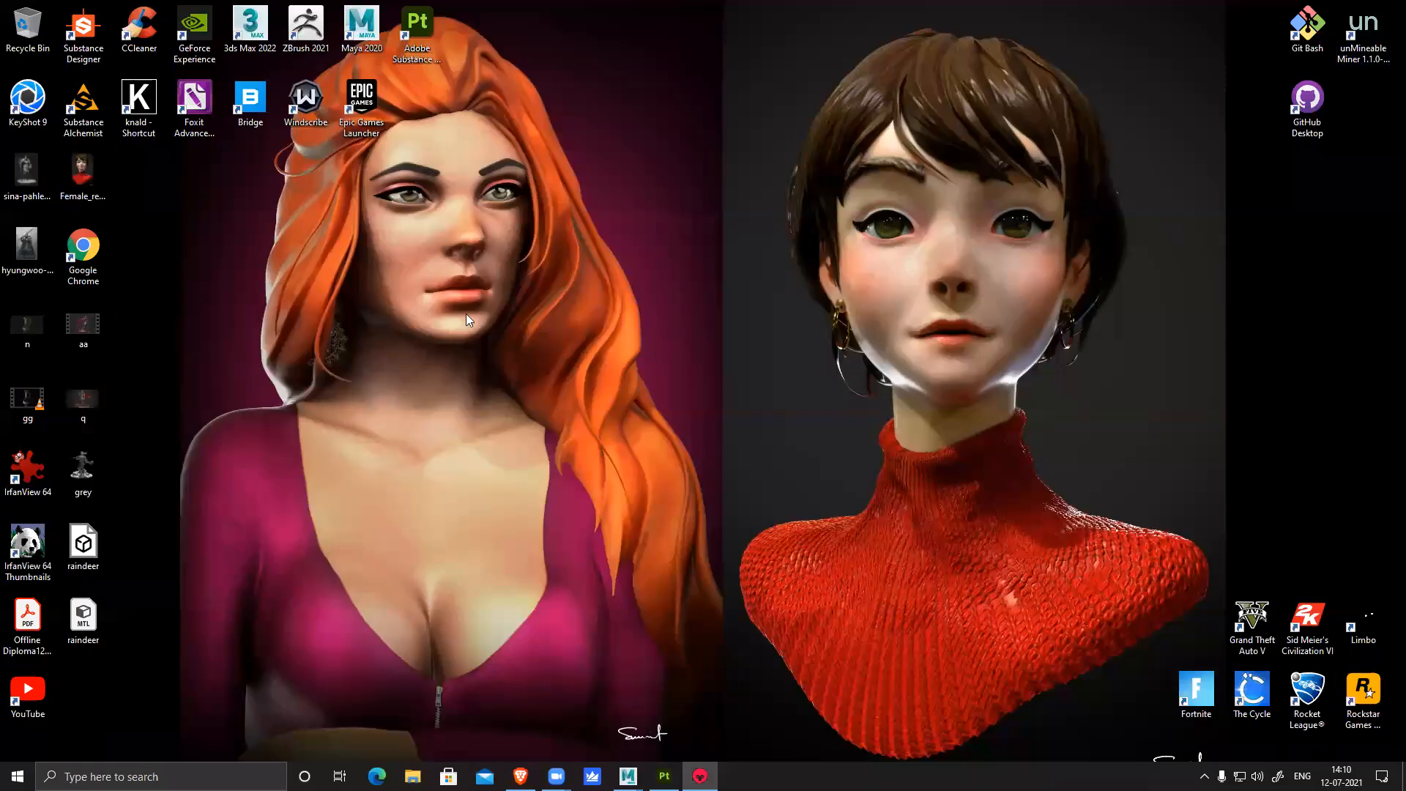
double_click(305, 27)
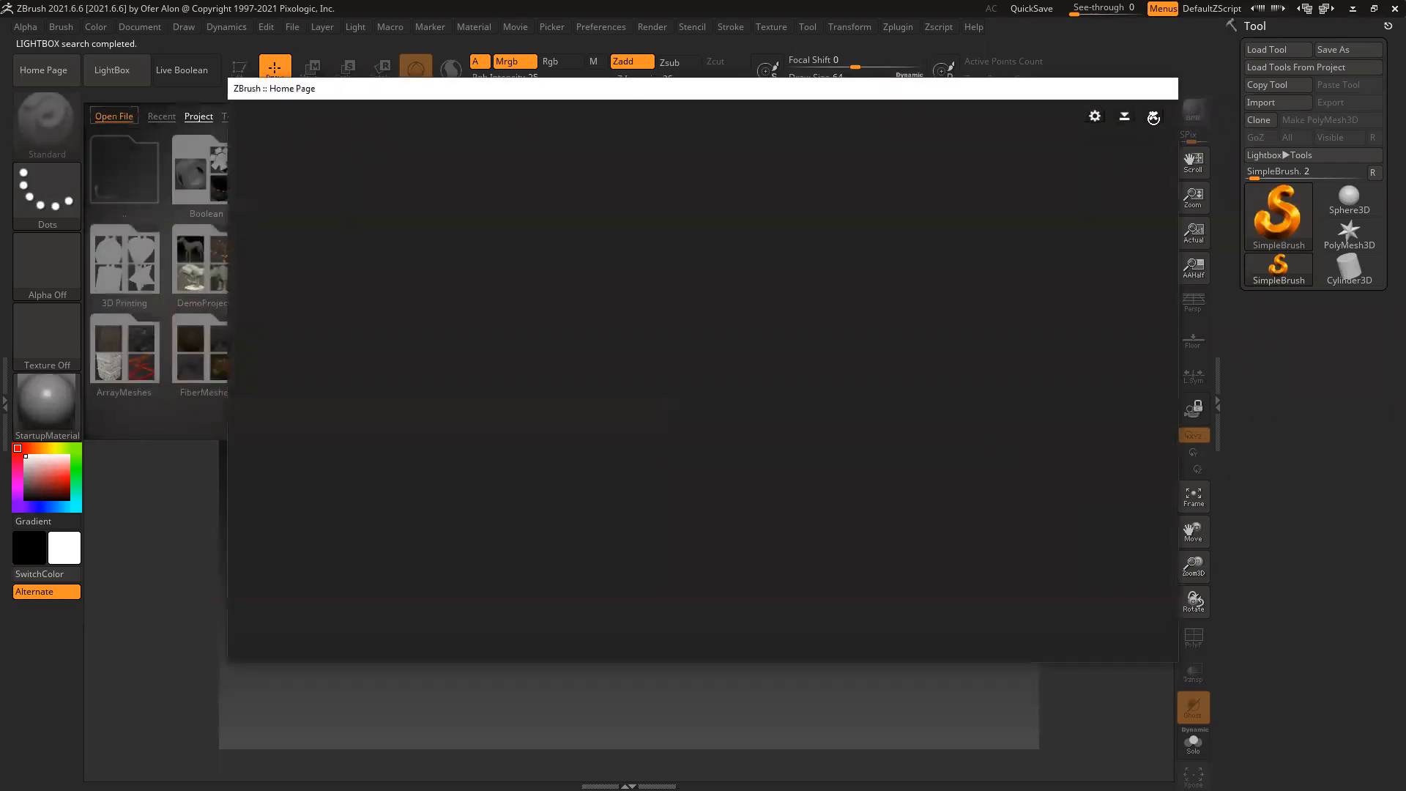
click(1154, 118)
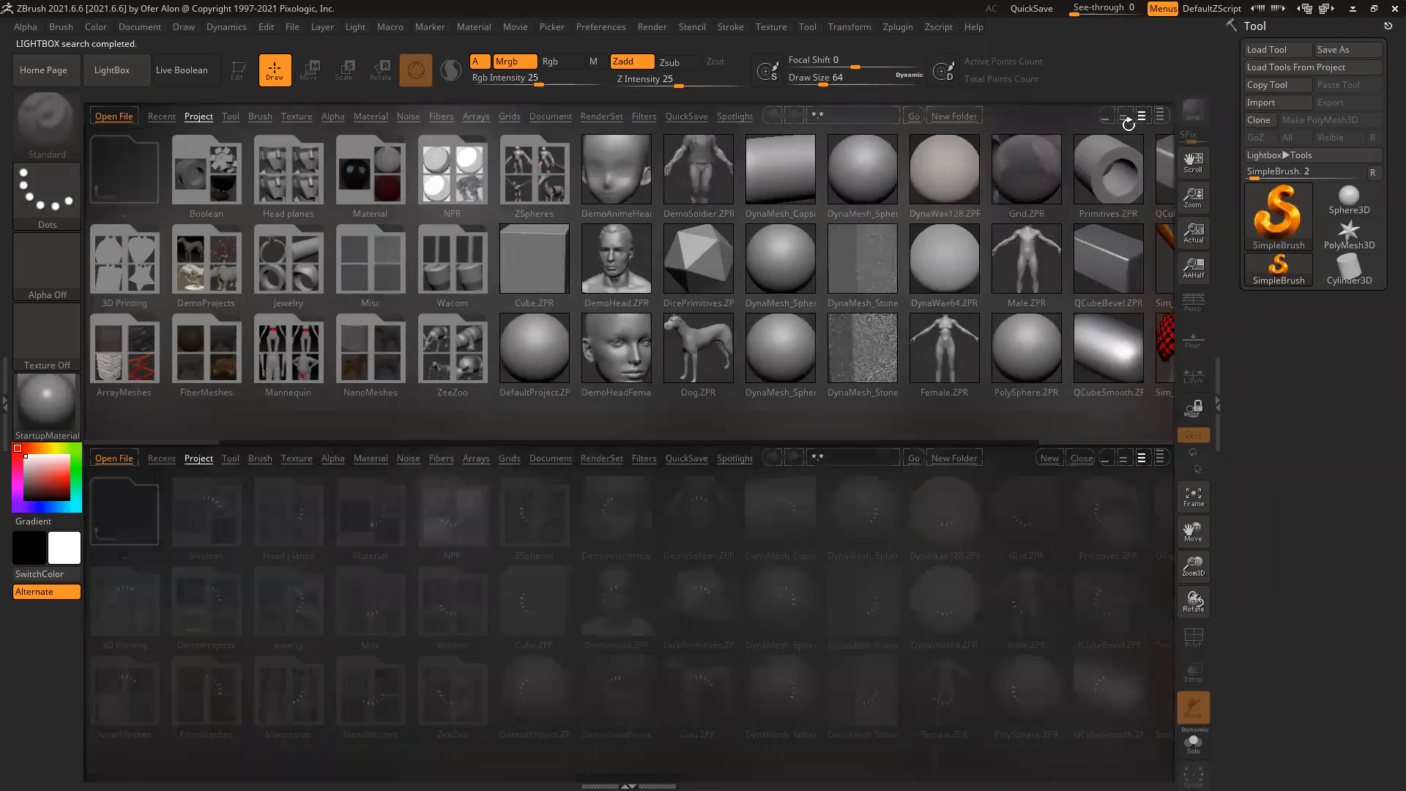
click(1162, 115)
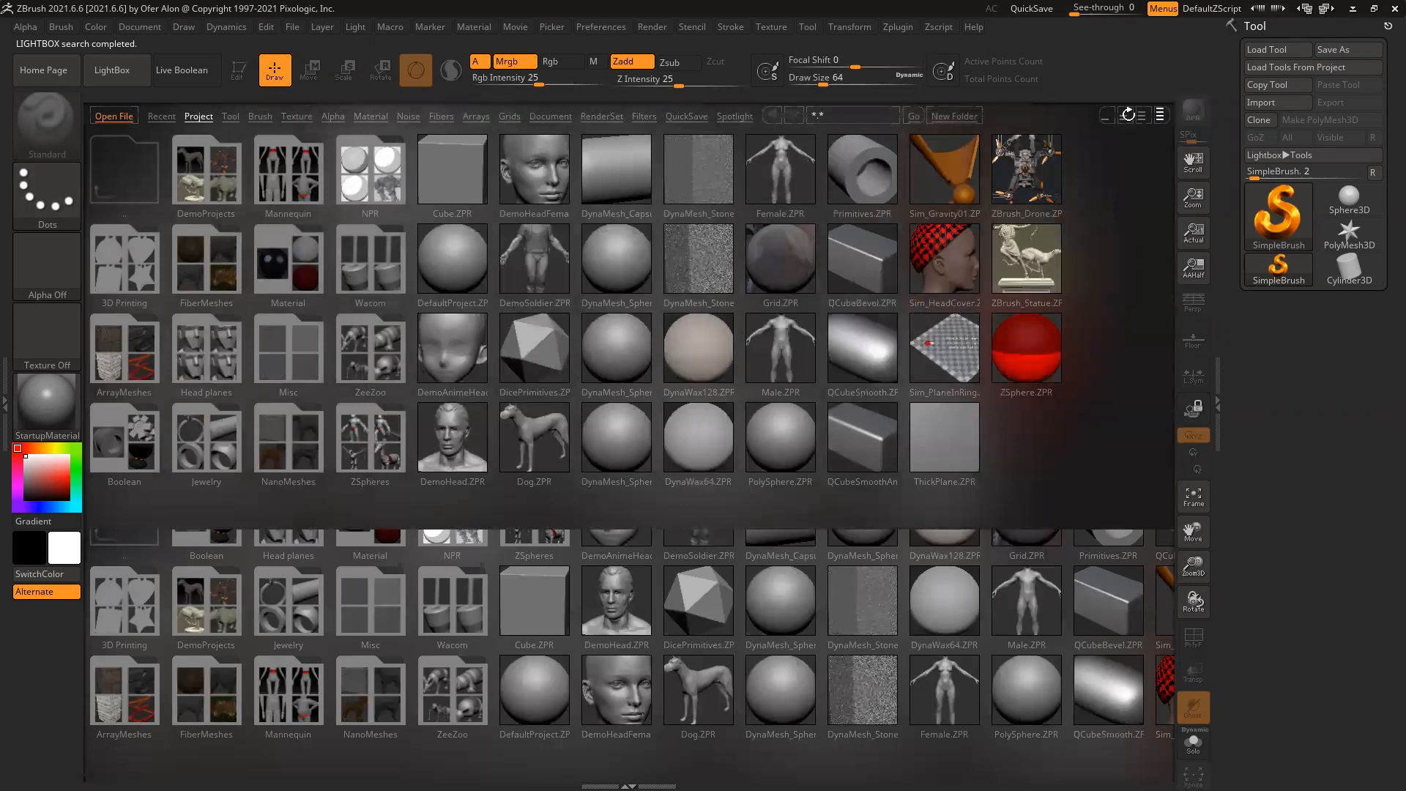
click(1106, 116)
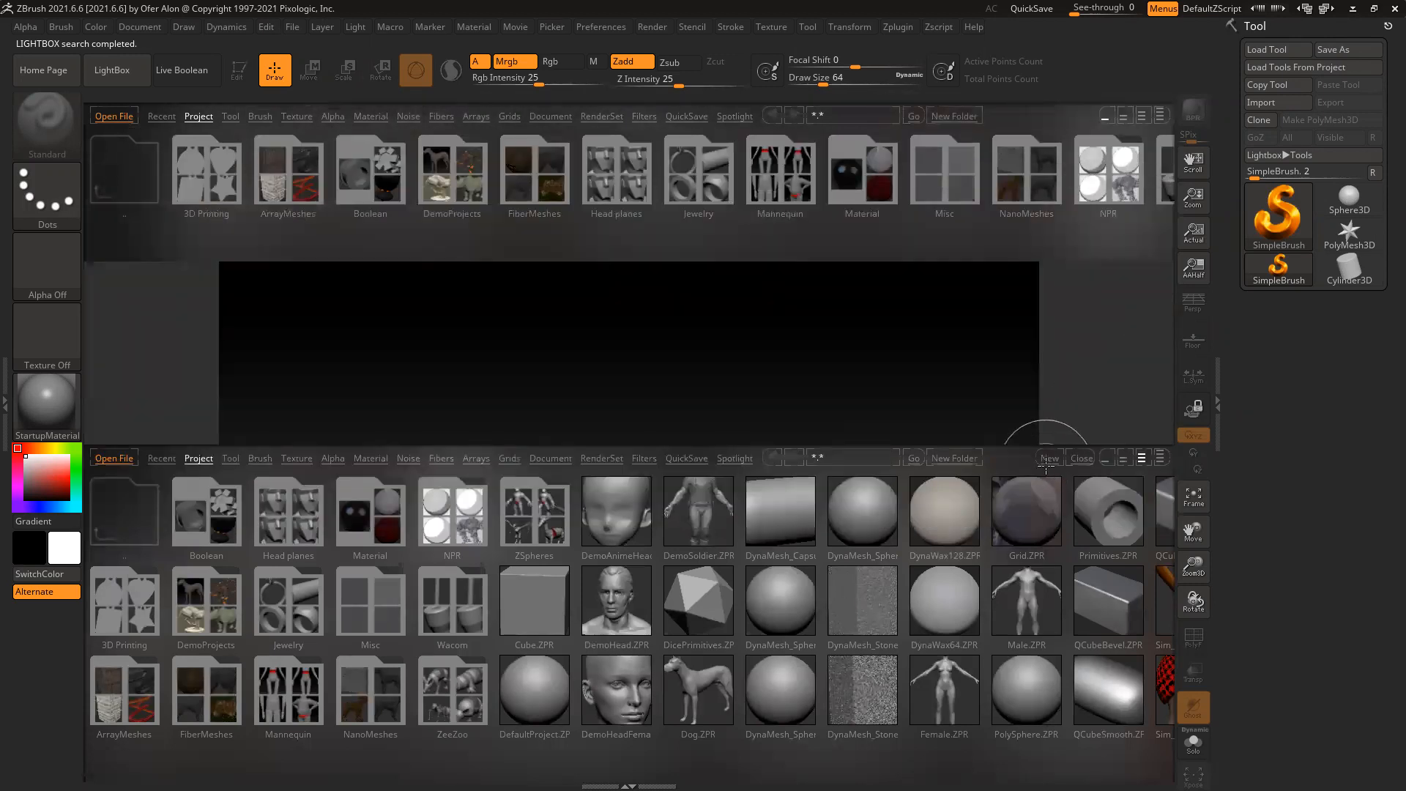
click(1082, 458)
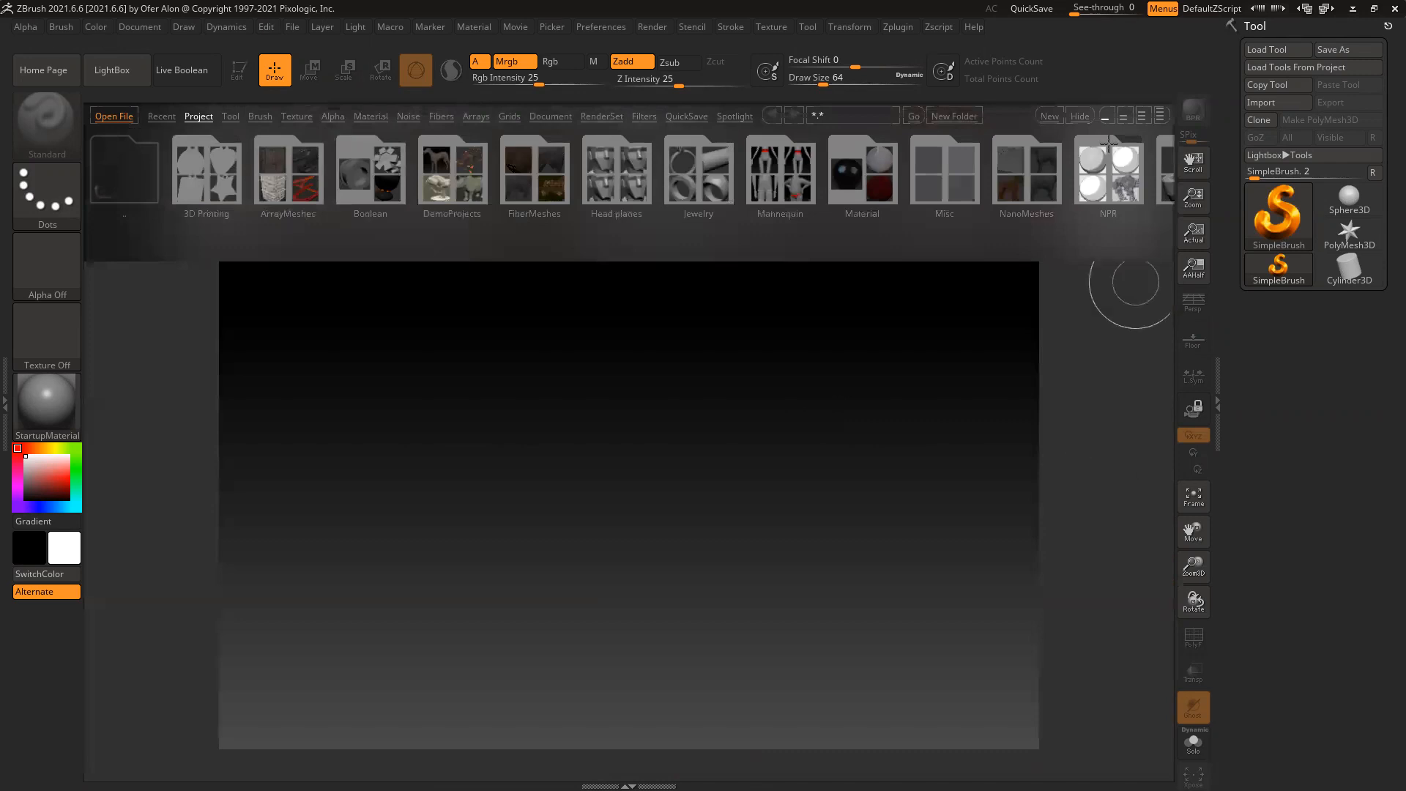
click(1081, 117)
Import the raindeer mesh from the Desktop, place it on the canvas and enter edit mode
click(1288, 102)
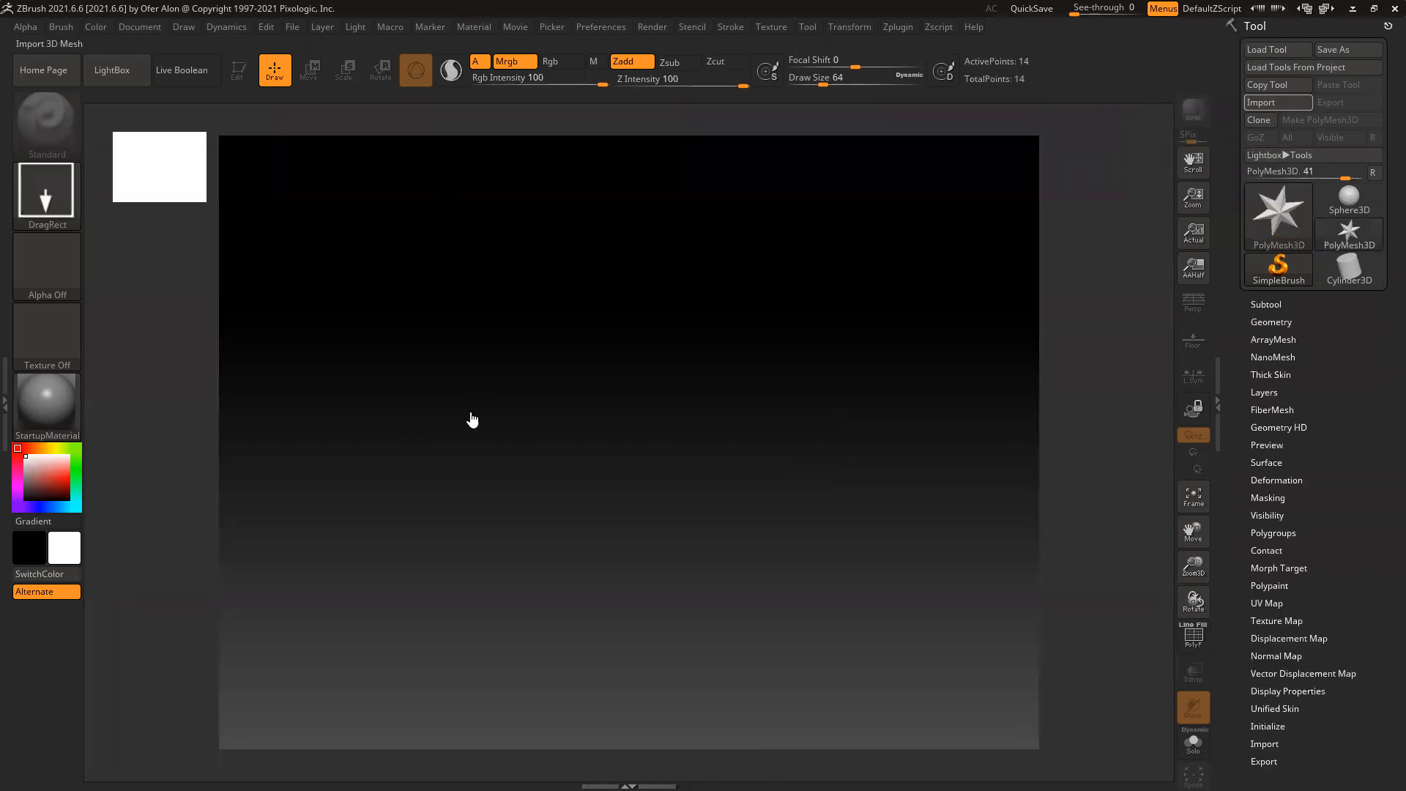
click(483, 236)
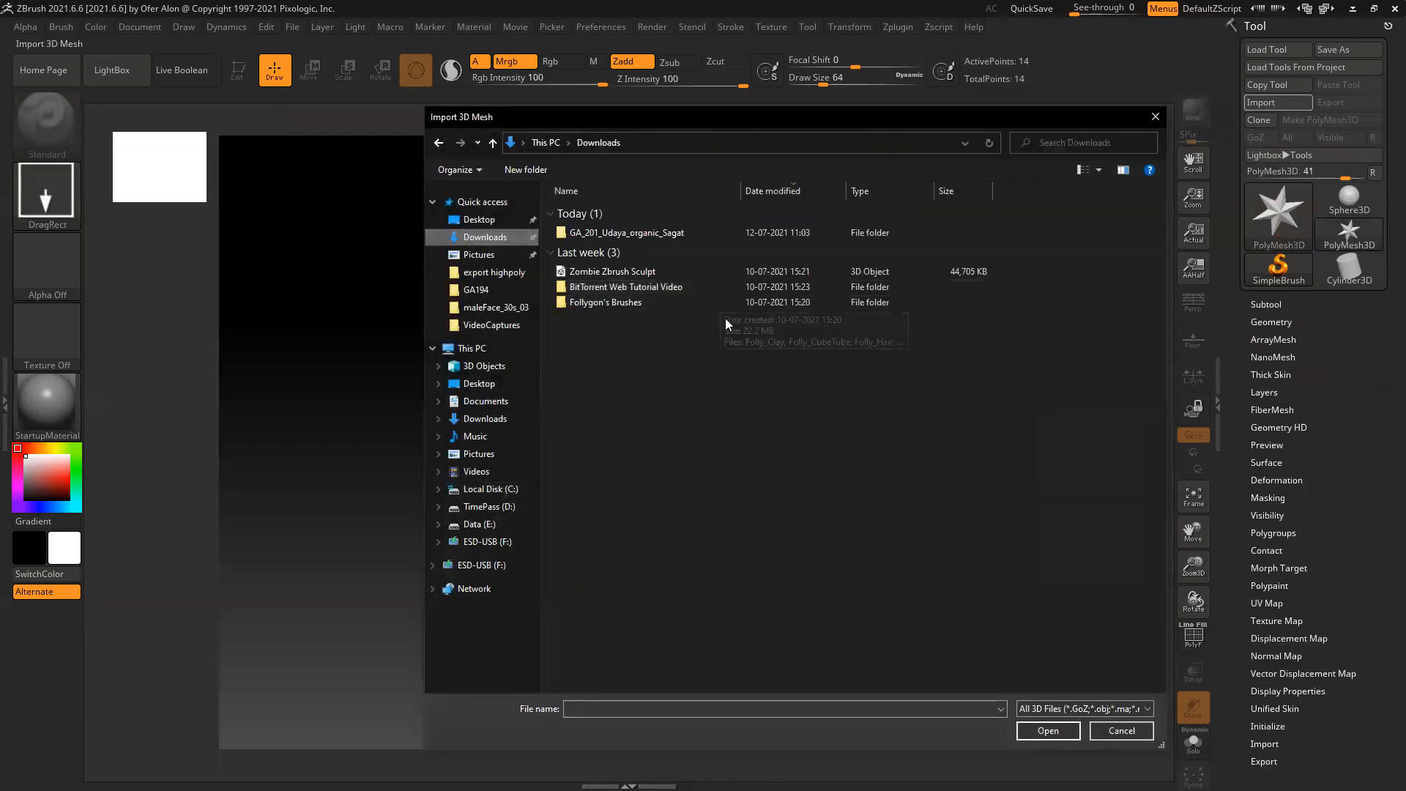
click(592, 272)
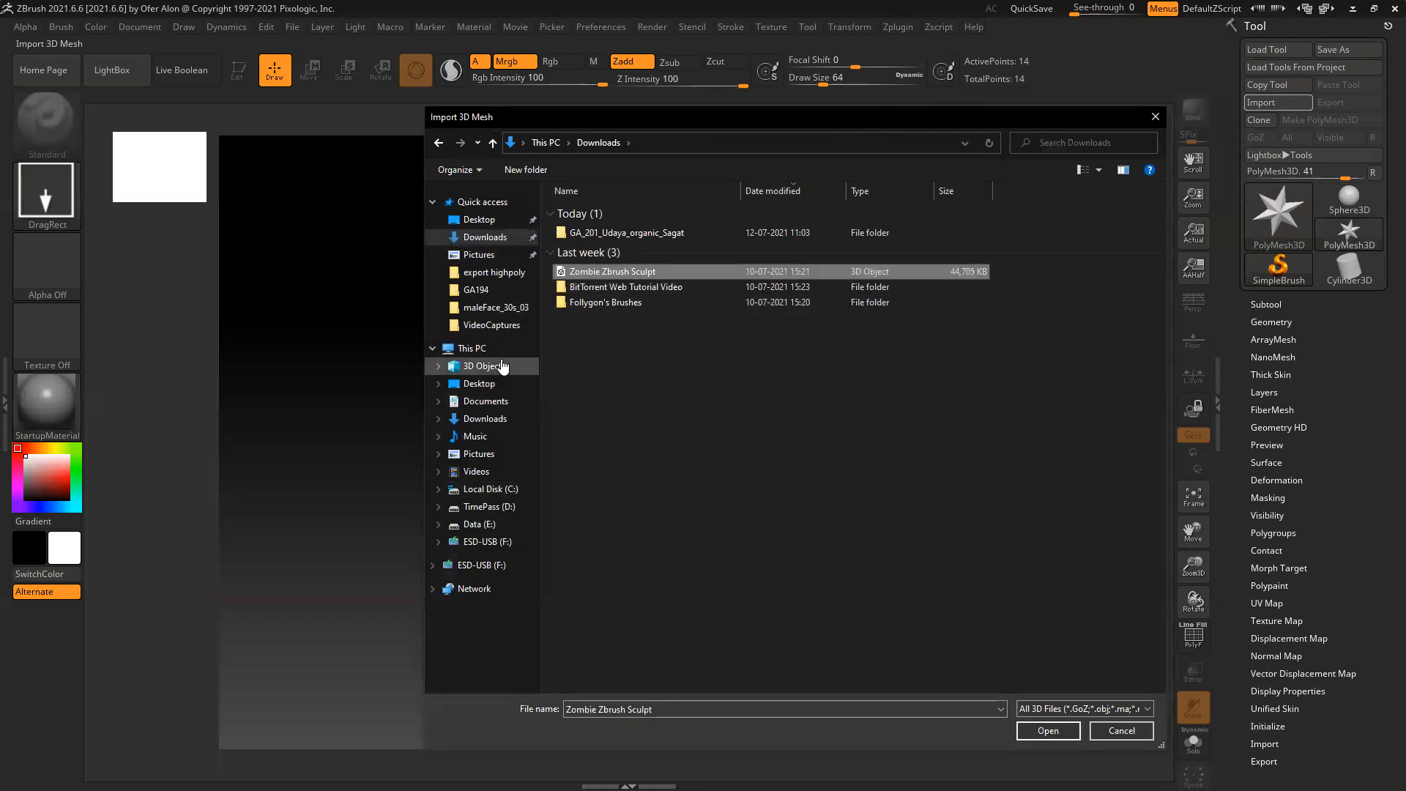
click(479, 219)
click(847, 227)
double_click(847, 227)
drag(669, 417, 891, 580)
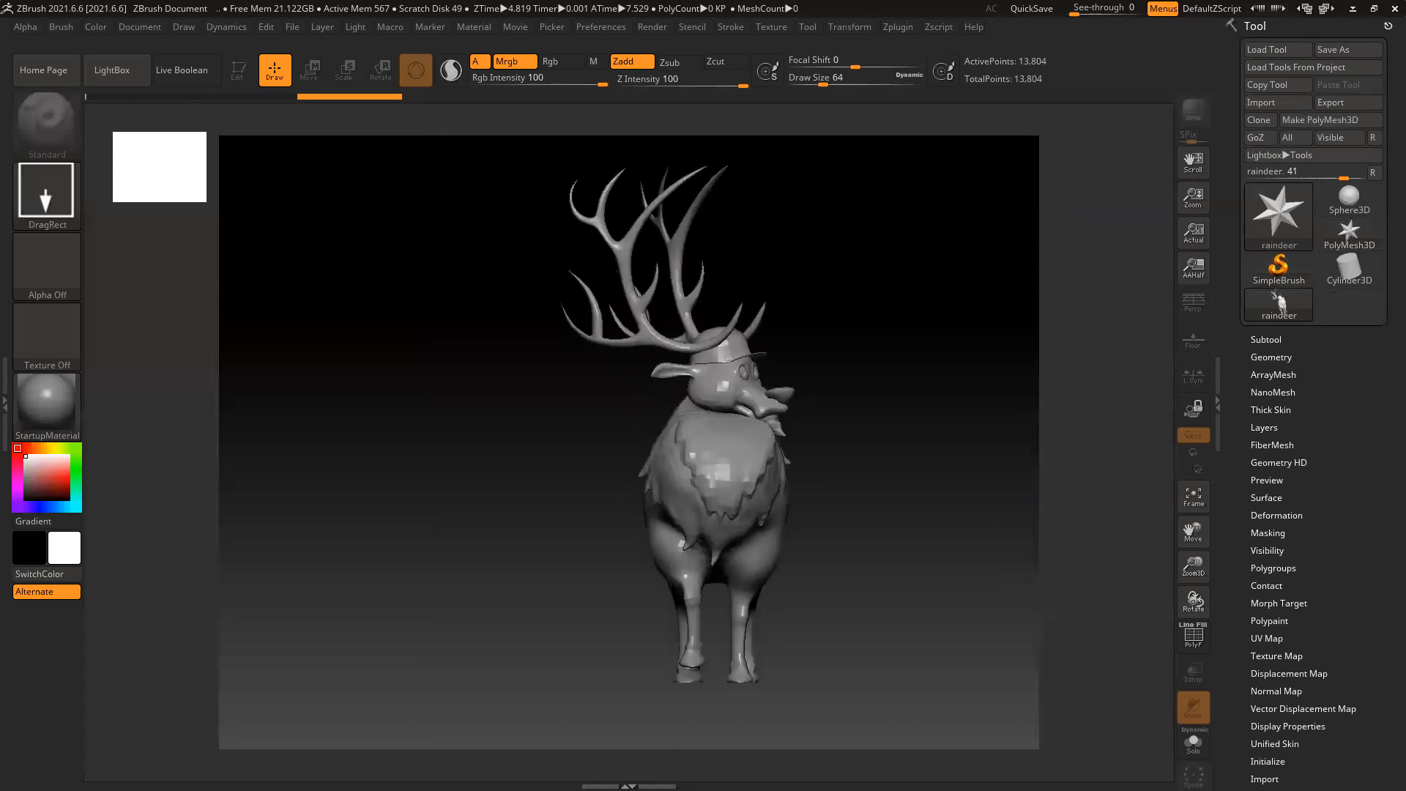
key(t)
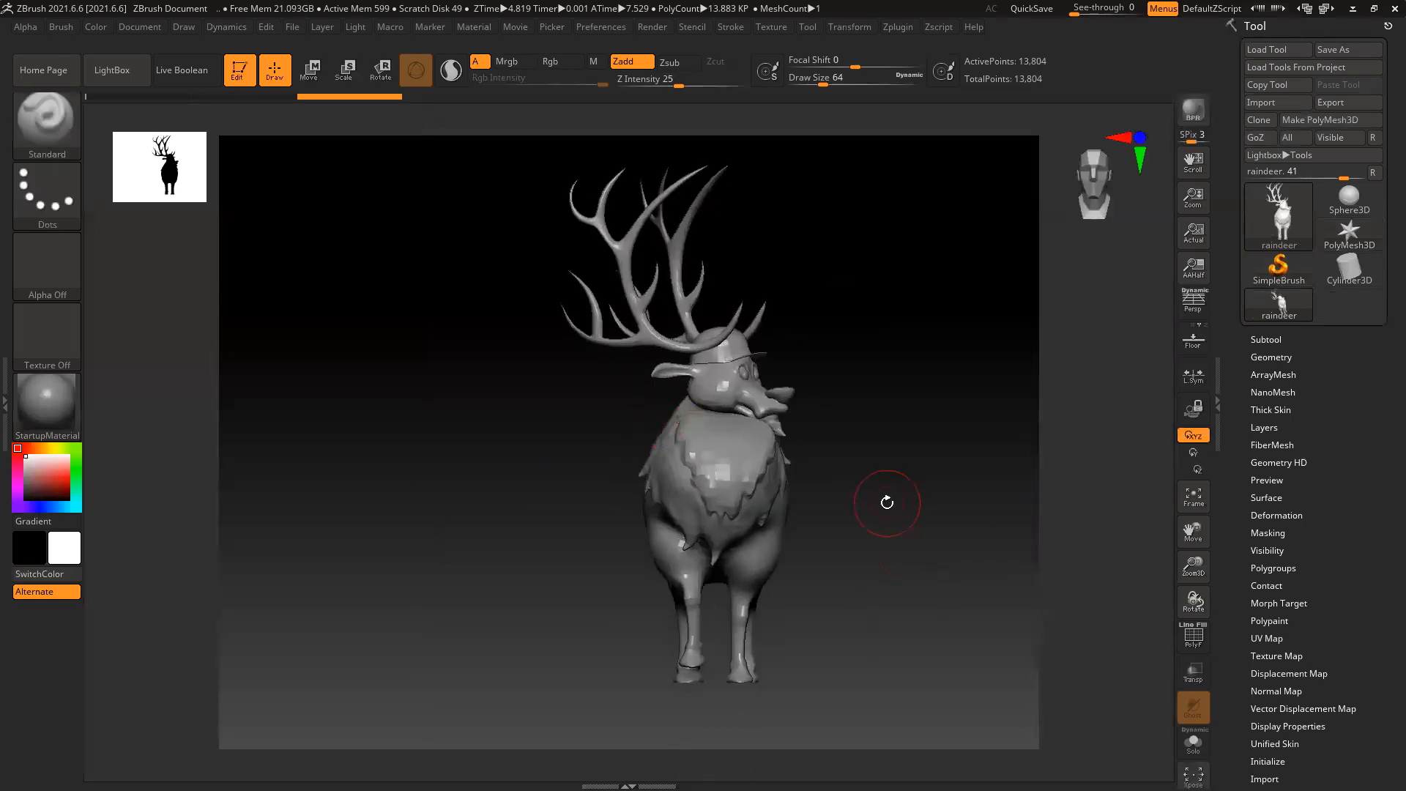
Merge the reindeer into a single polygroup with polyframe shown, and export it over raindeer.obj on the Desktop
key(shift+f)
key(ctrl)
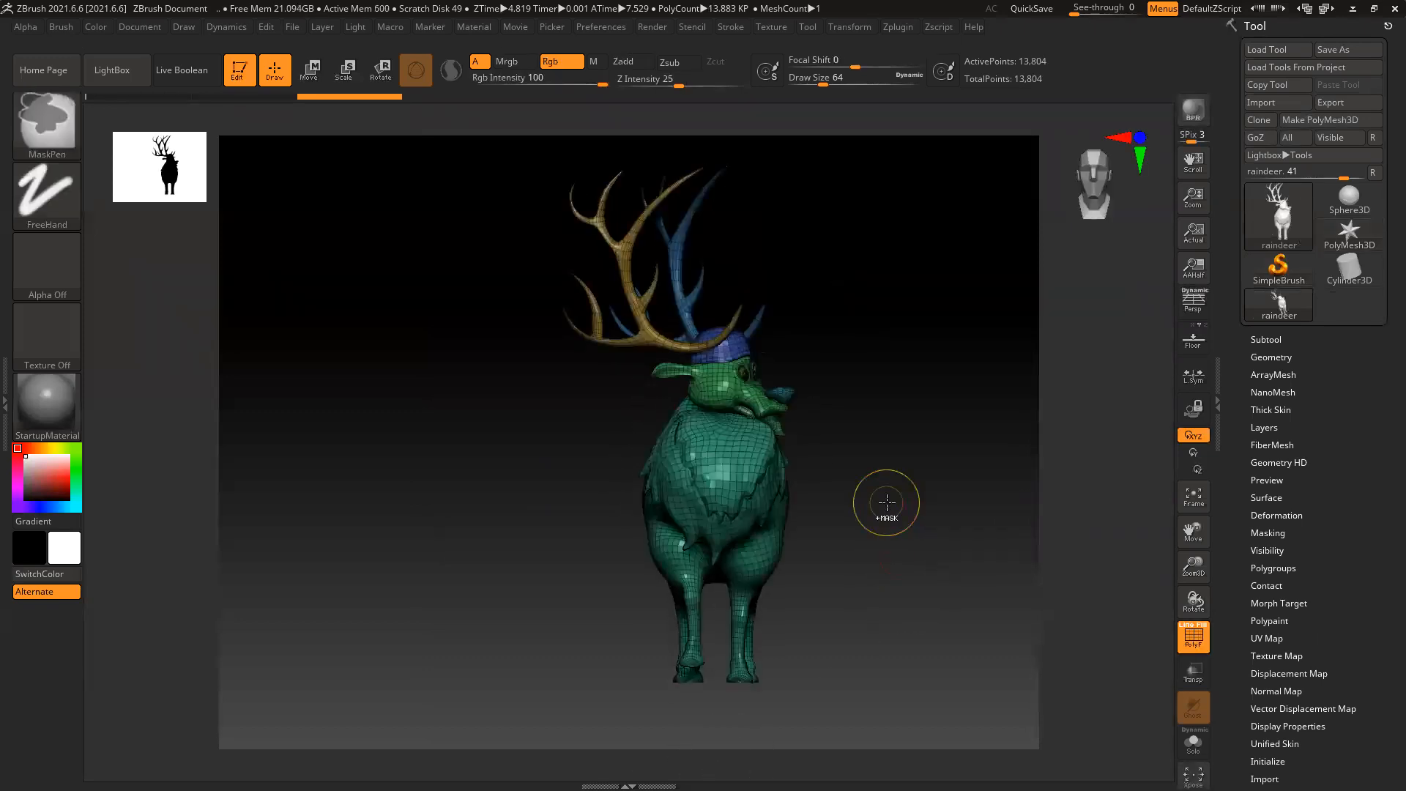
key(ctrl+w)
click(1340, 103)
double_click(851, 227)
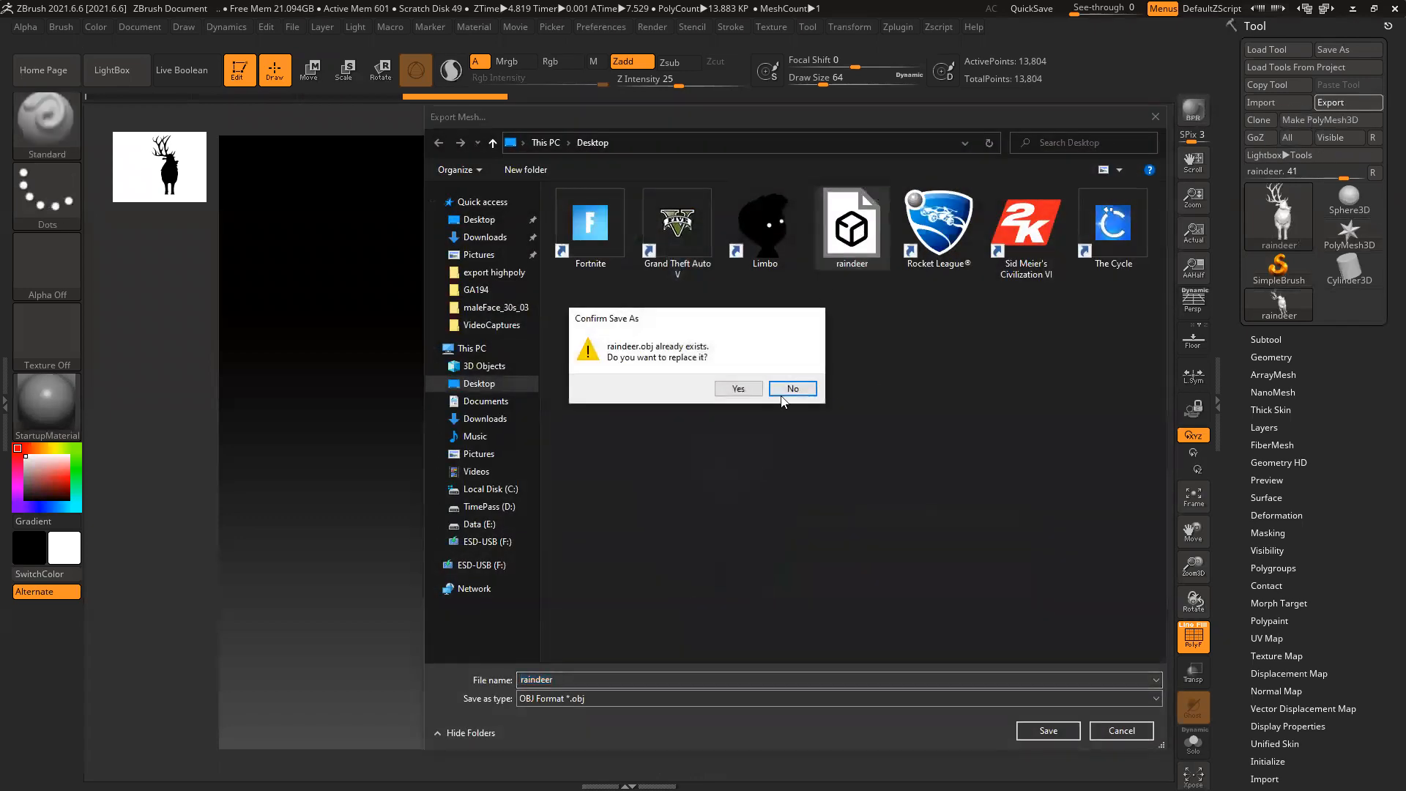
click(738, 388)
Minimize ZBrush, switch to Marmoset Toolbag and apply the Default material to the reindeer
click(1353, 8)
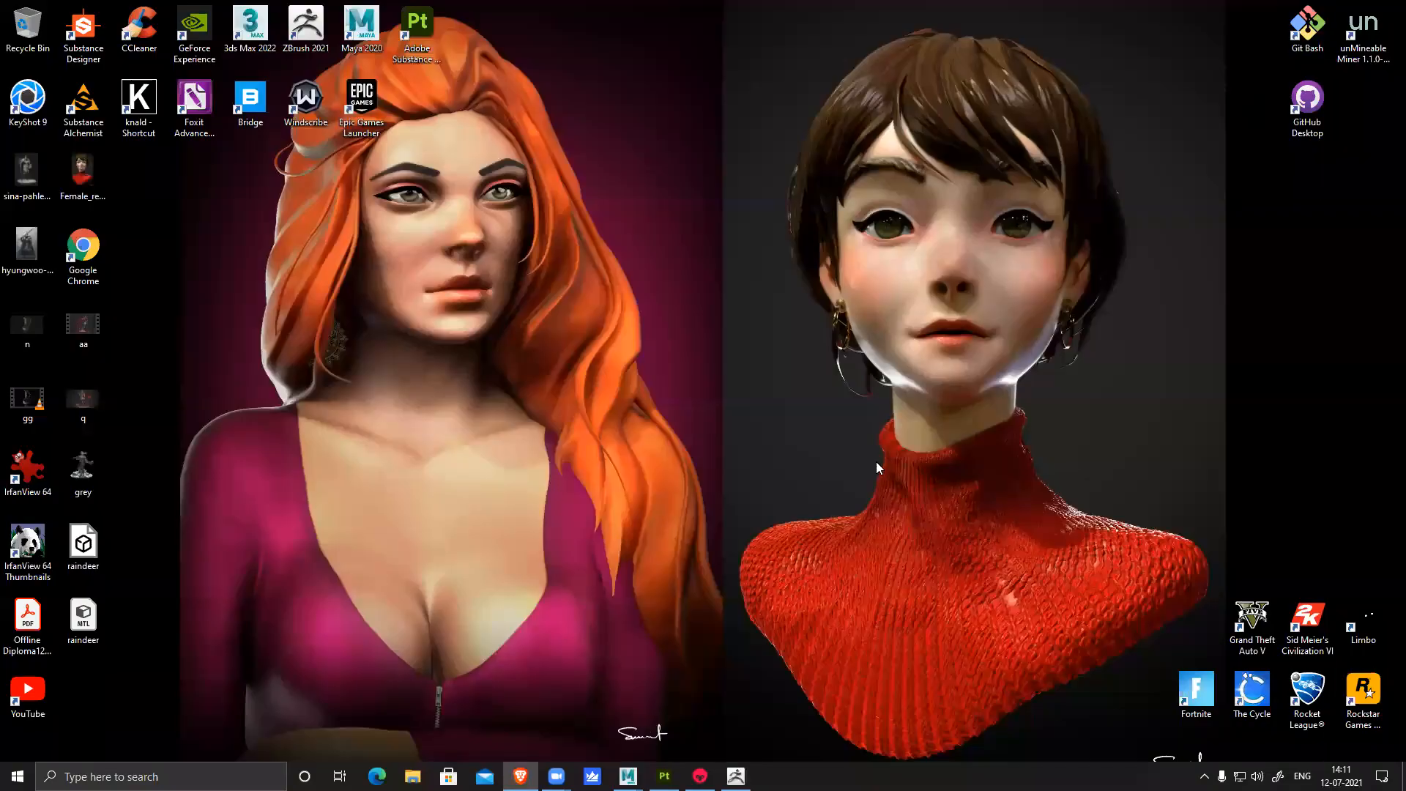
click(700, 776)
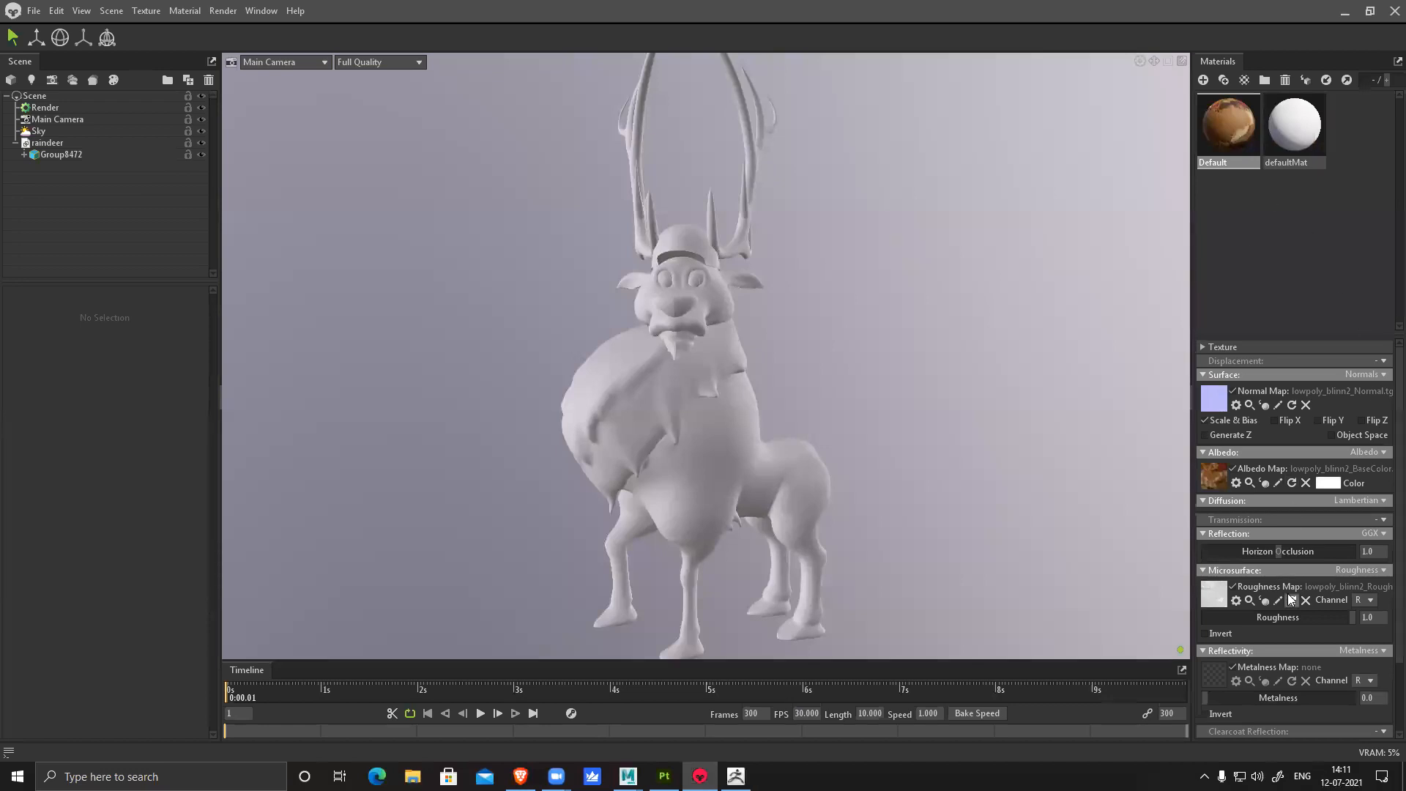
drag(1251, 140, 698, 483)
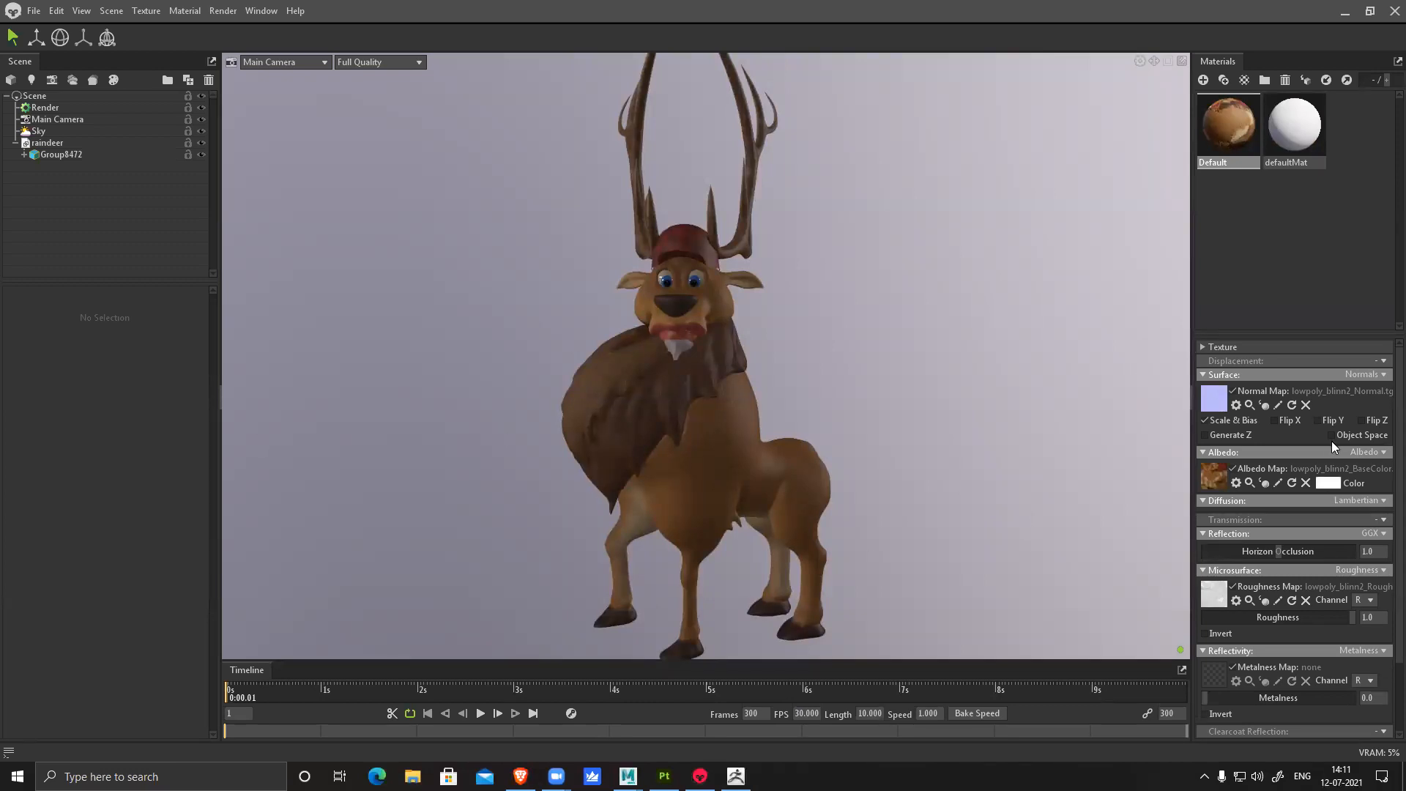
Set the Default material's transmission to Subsurface Scattering, keeping its diffusion on Lambertian
click(1383, 502)
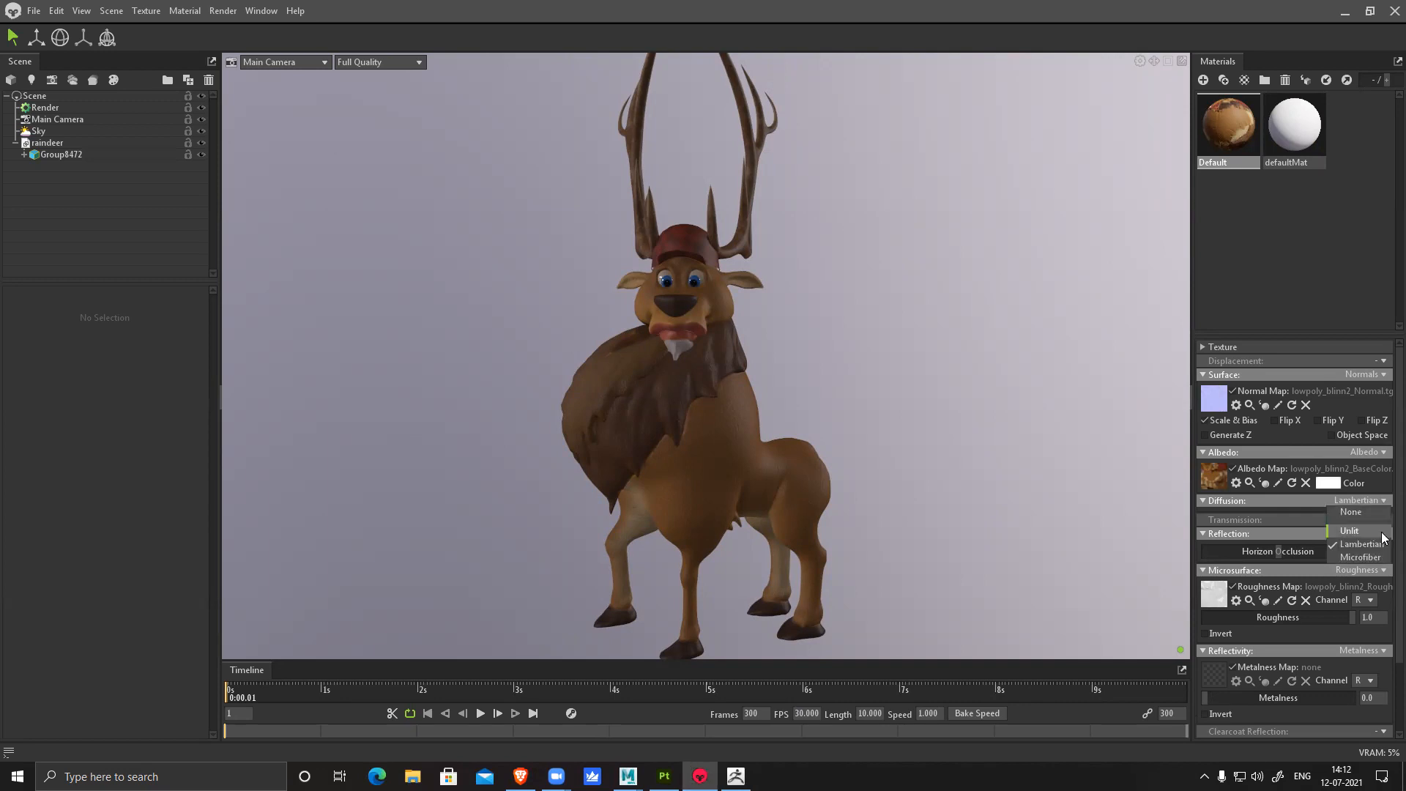
click(1328, 544)
scroll(1291, 612, down, 1)
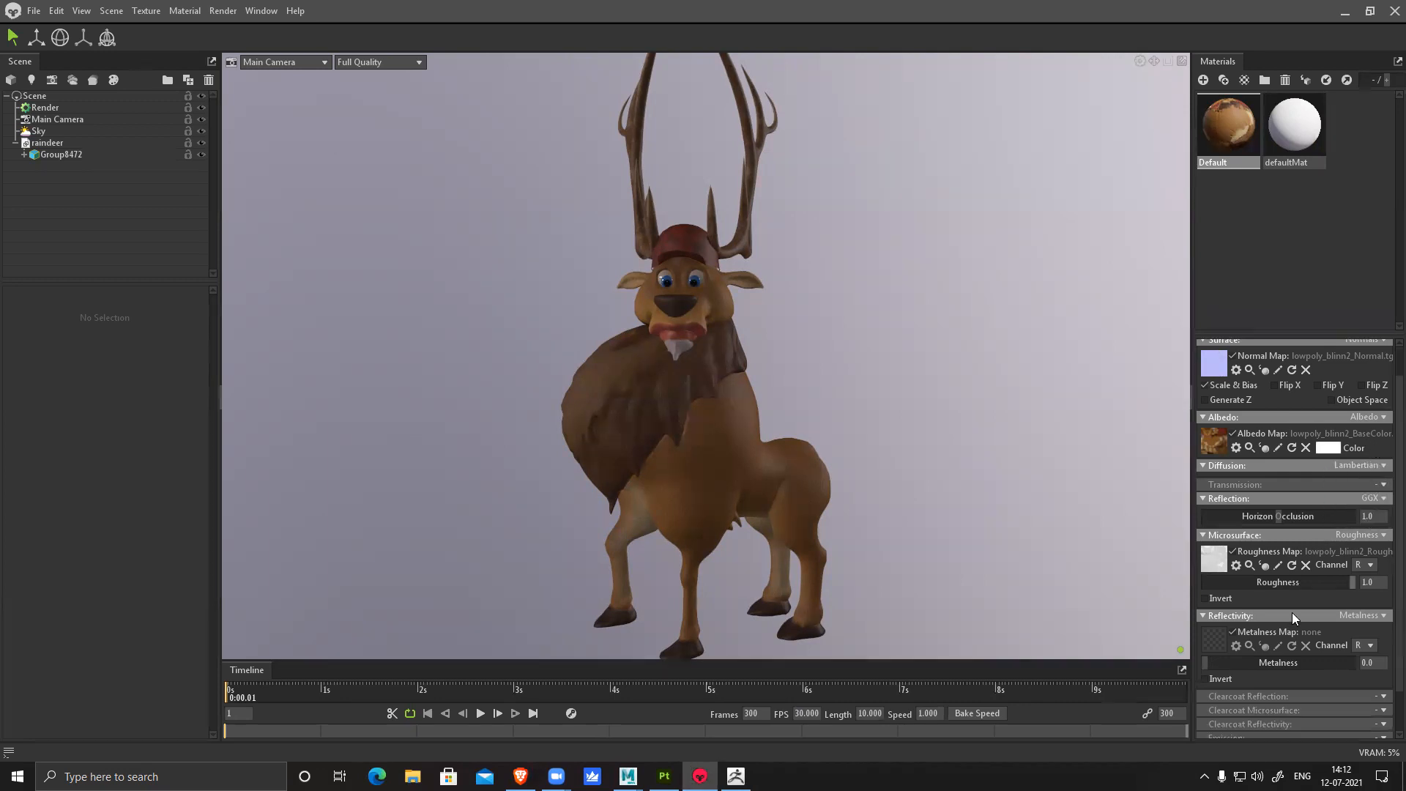
scroll(1289, 575, down, 1)
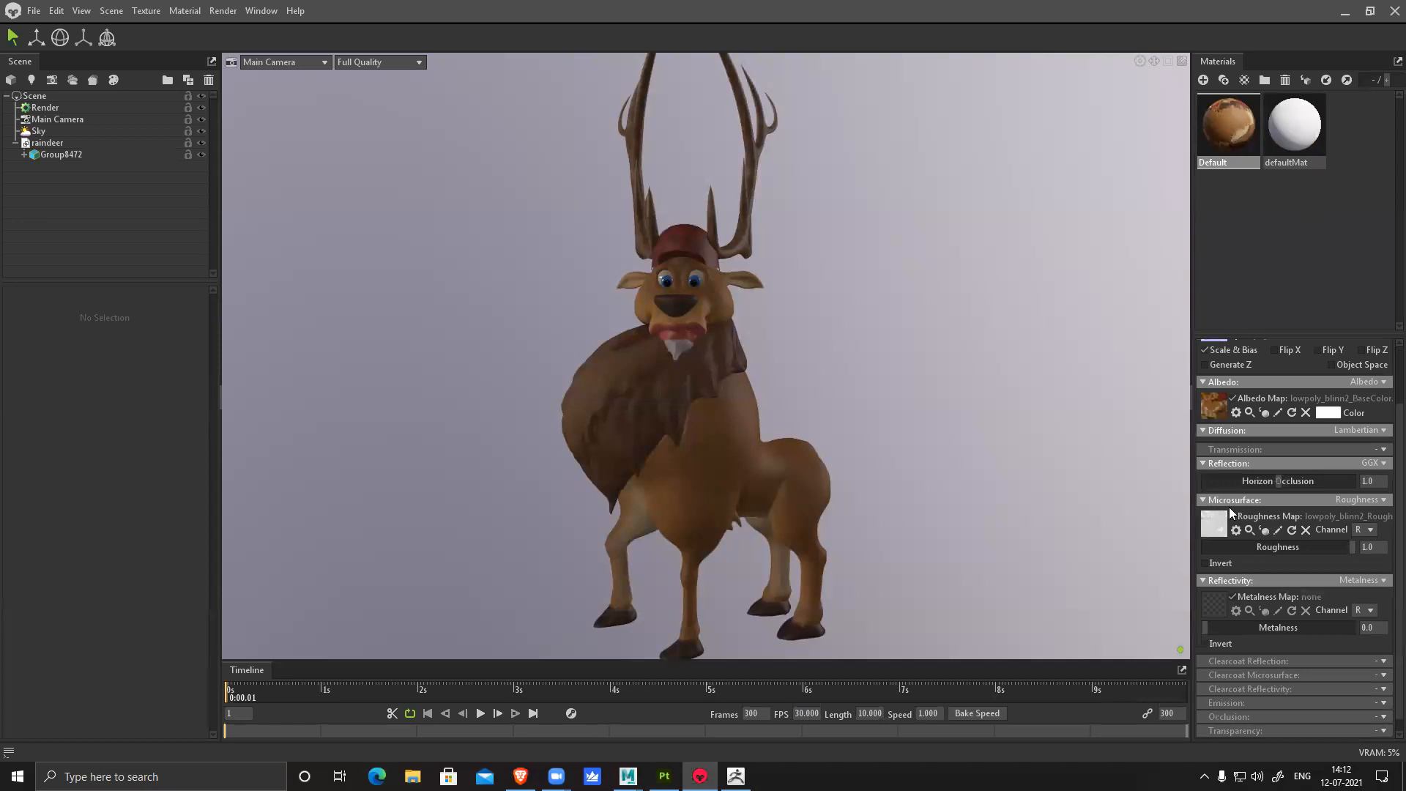
click(1384, 464)
click(1384, 430)
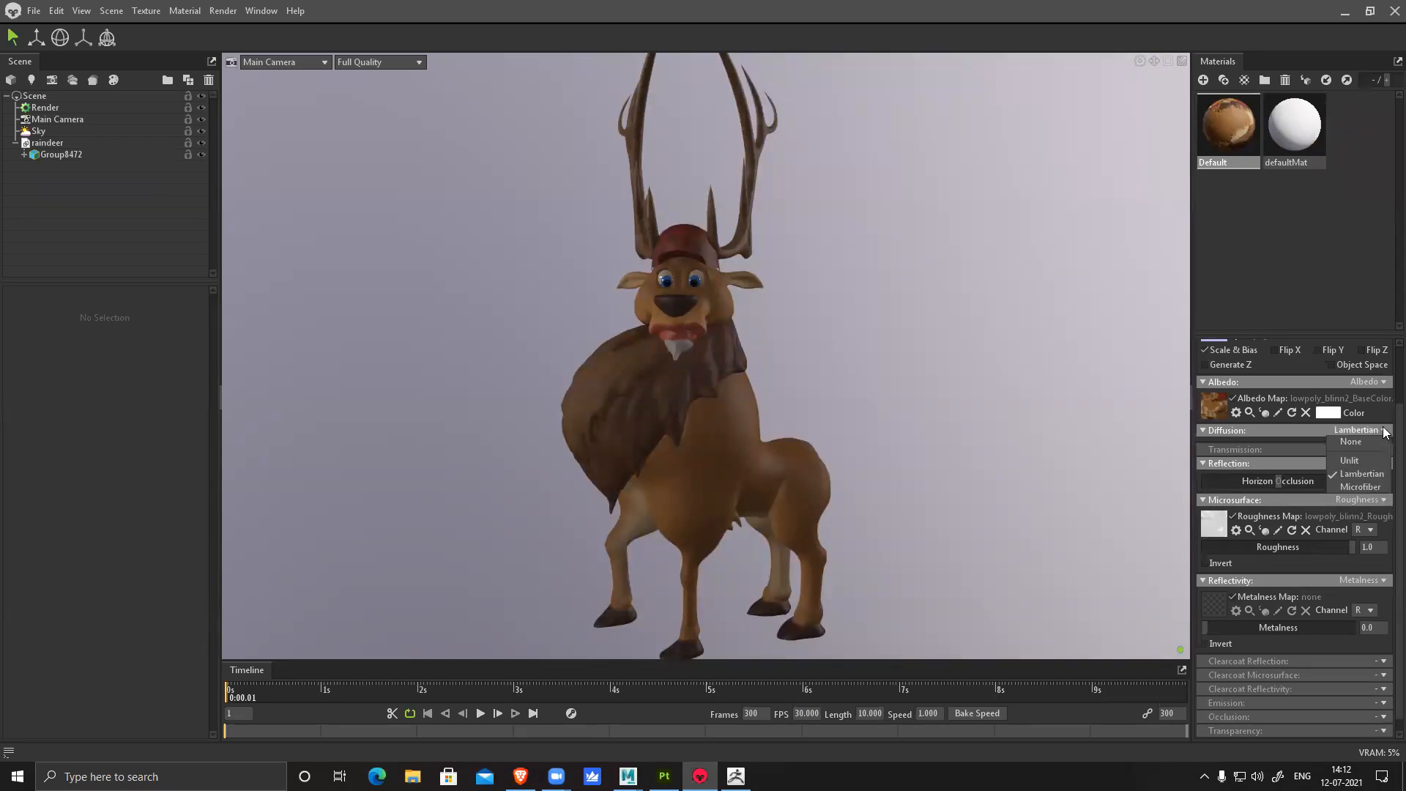
click(1255, 440)
click(1383, 450)
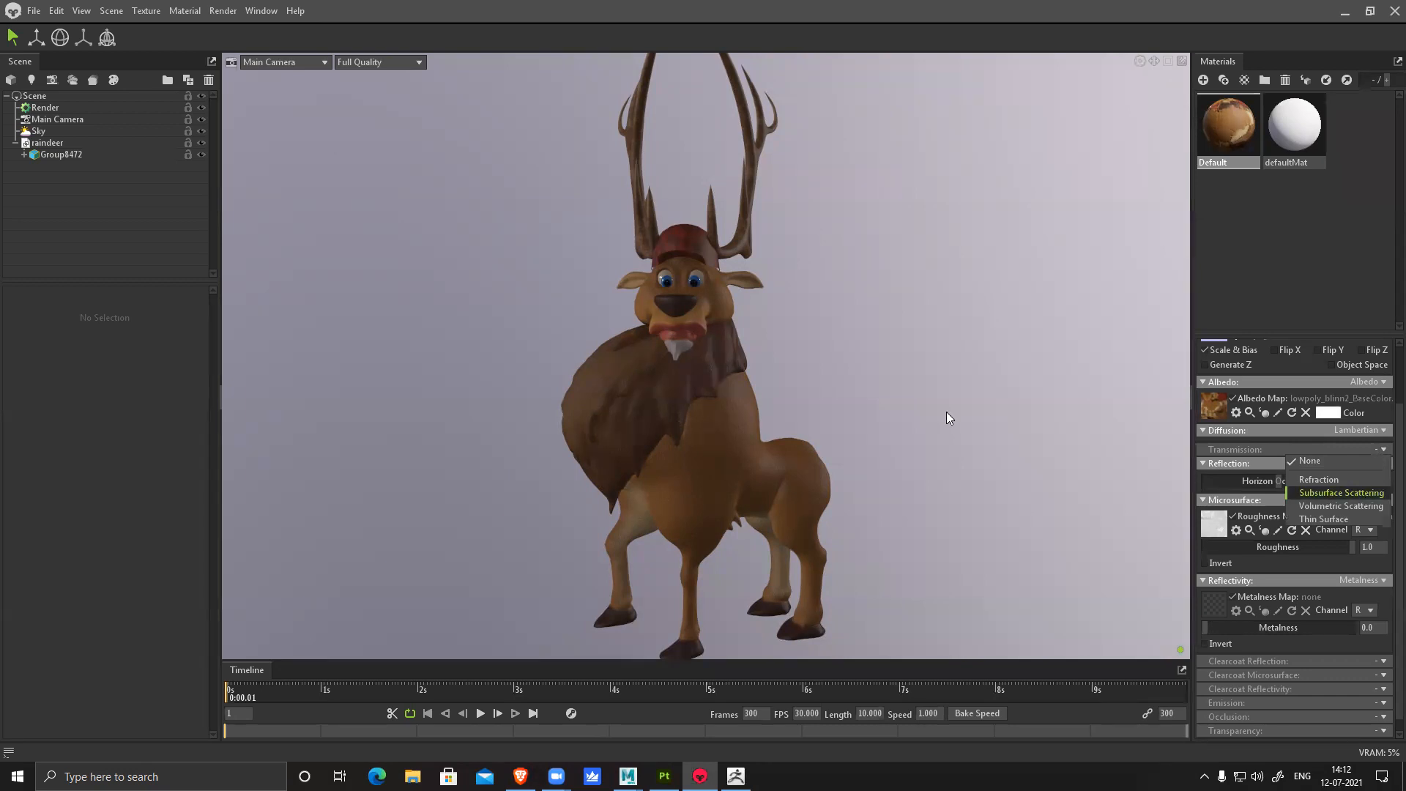
key(Return)
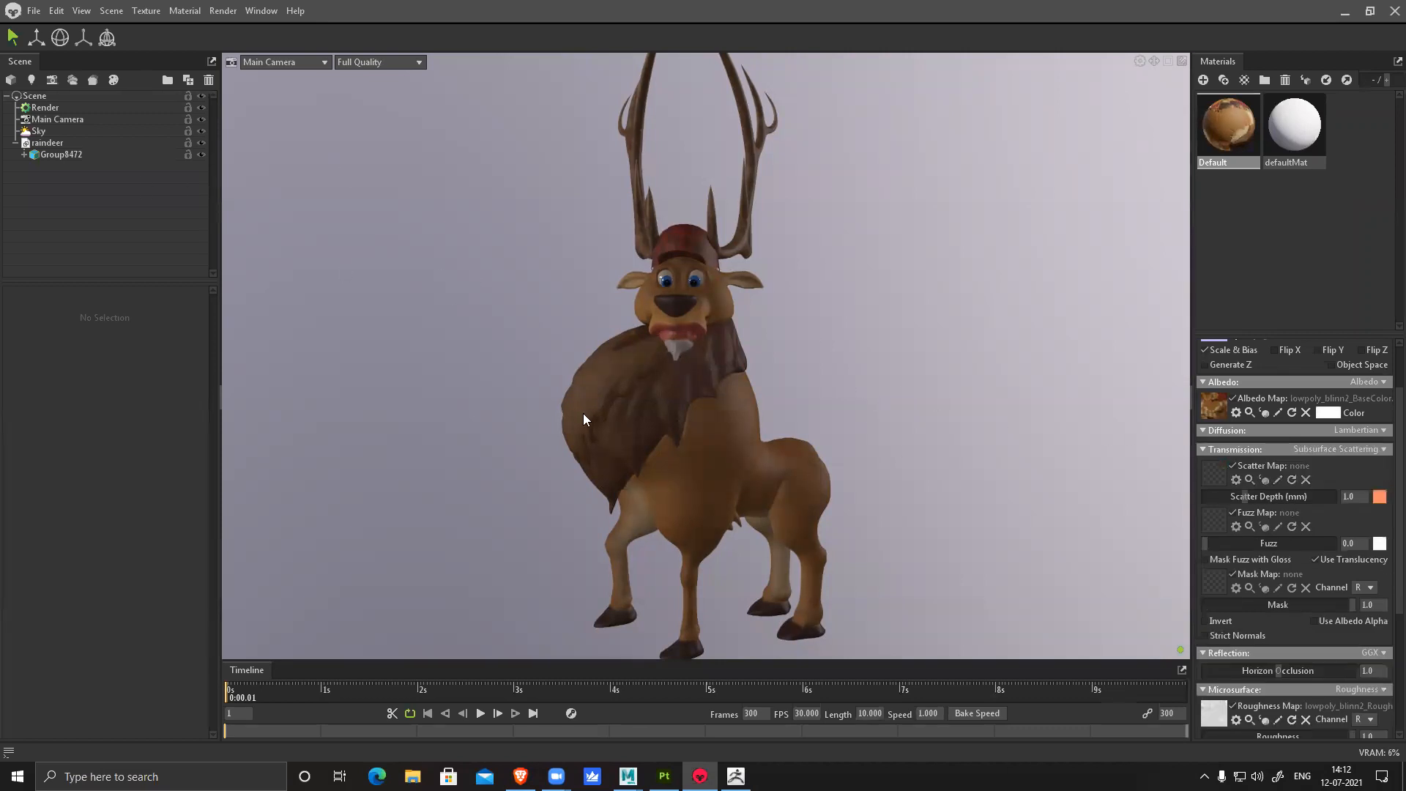
Open the preset library for the scene's sky and load the Bamboo Grove sky
click(58, 130)
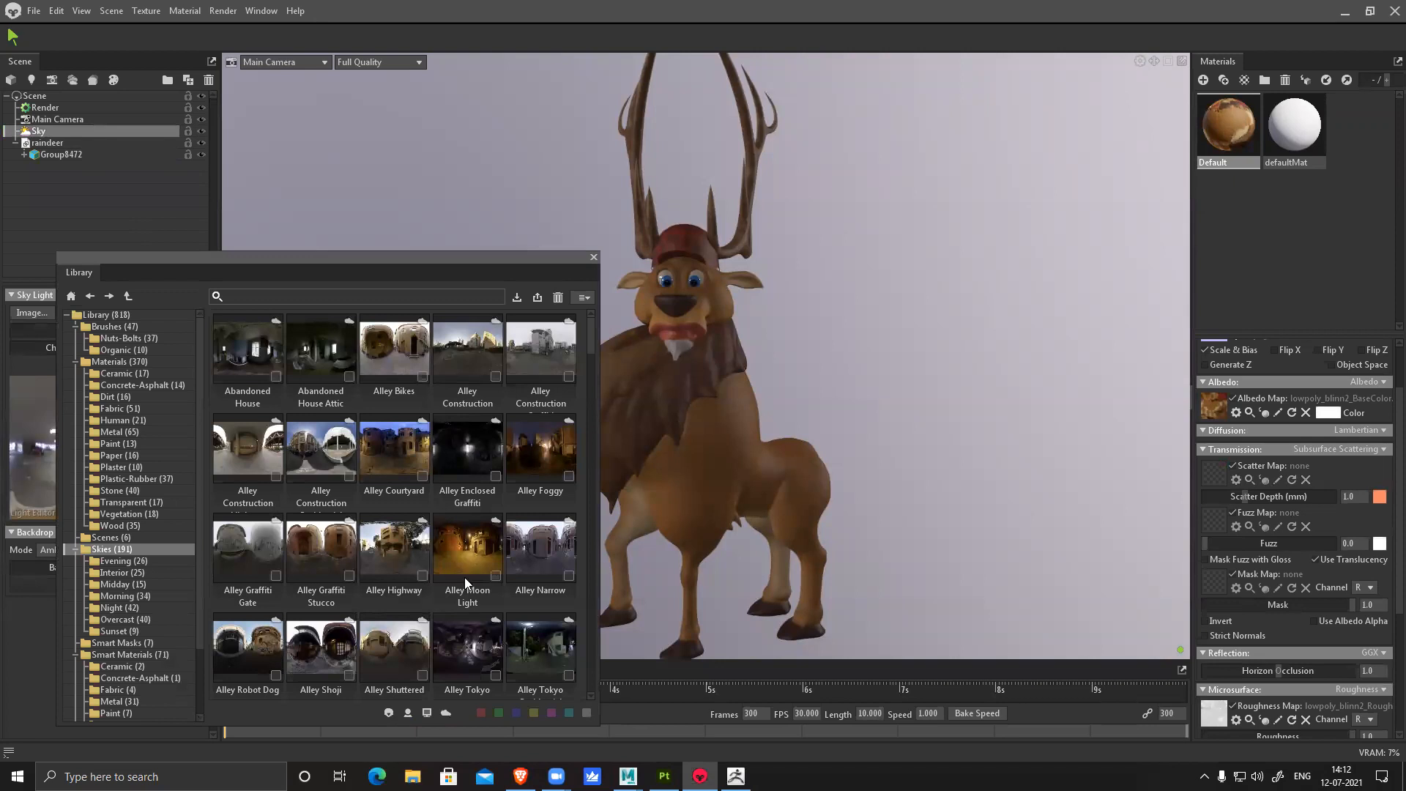
scroll(464, 577, down, 5)
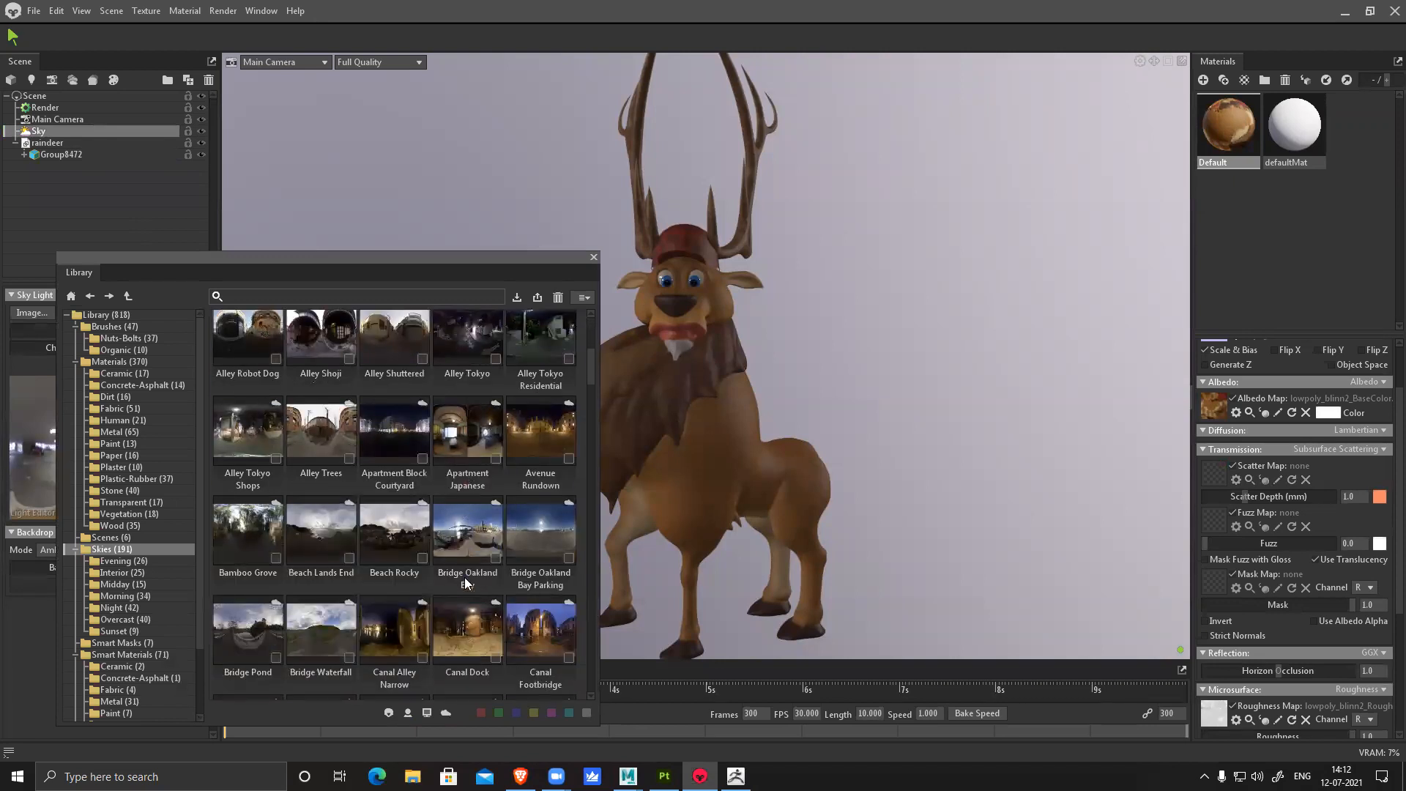
click(246, 524)
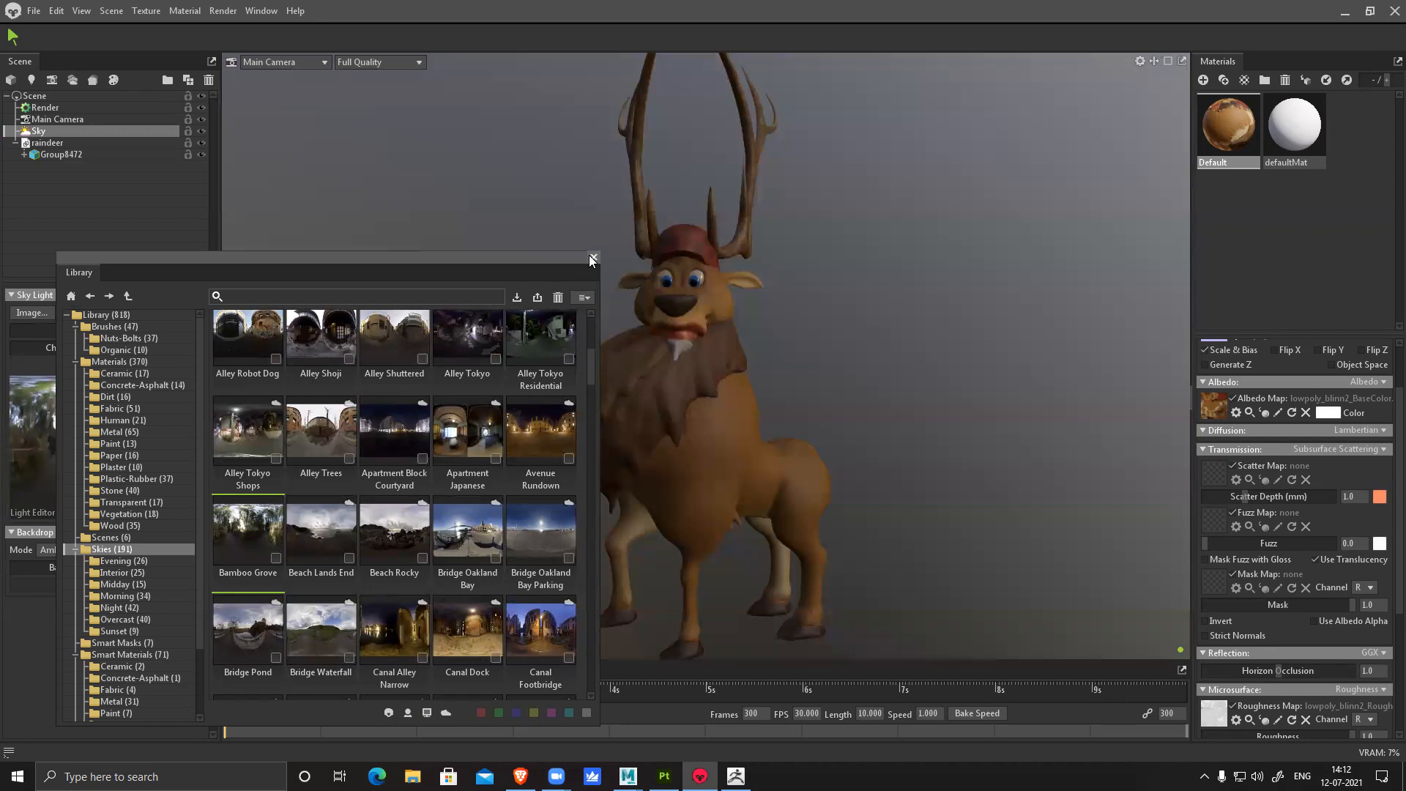
Try to load the Castle Front Este sky from the preset library
scroll(442, 603, down, 5)
scroll(445, 607, down, 1)
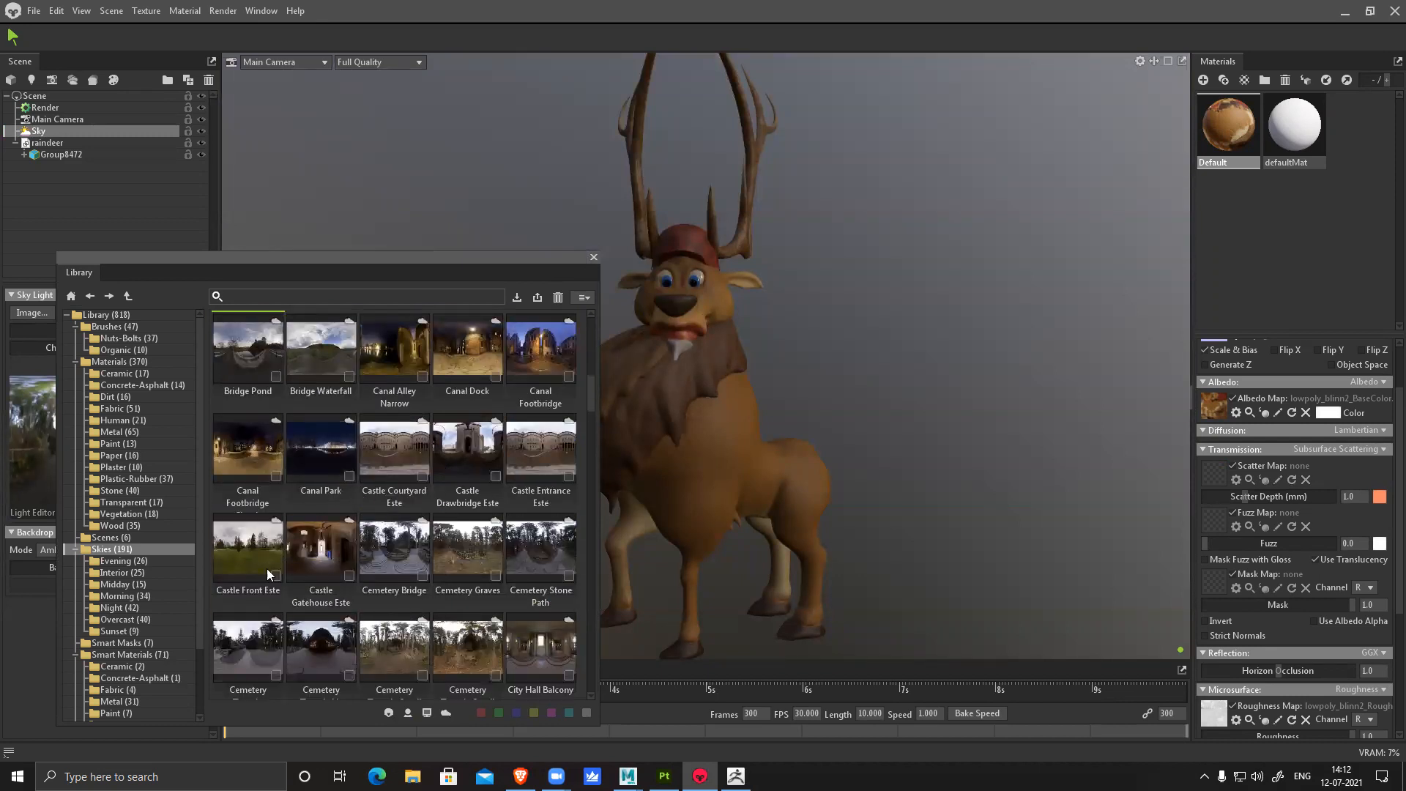
click(256, 551)
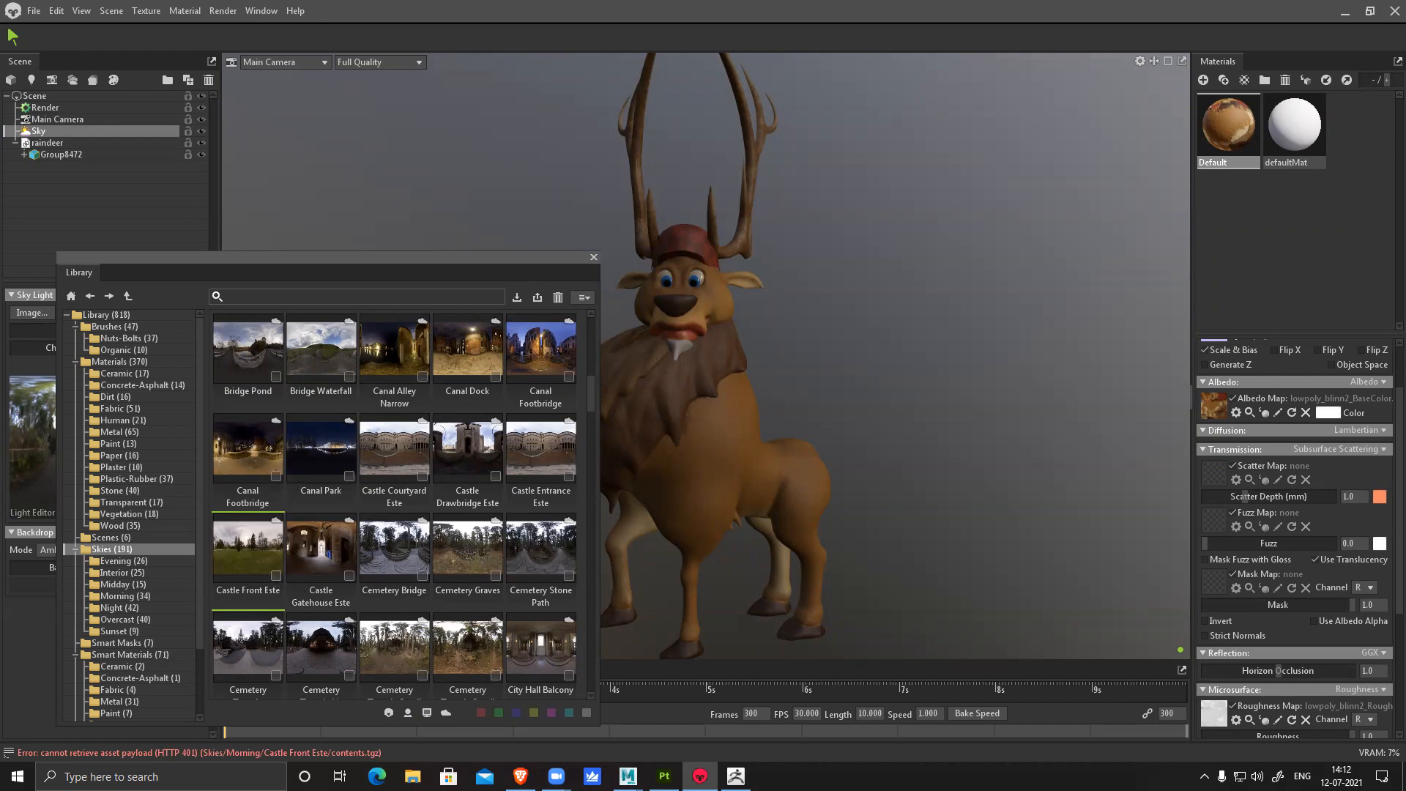
click(247, 543)
Load the Cemetery Temple Small sky and close the preset library
scroll(462, 549, down, 1)
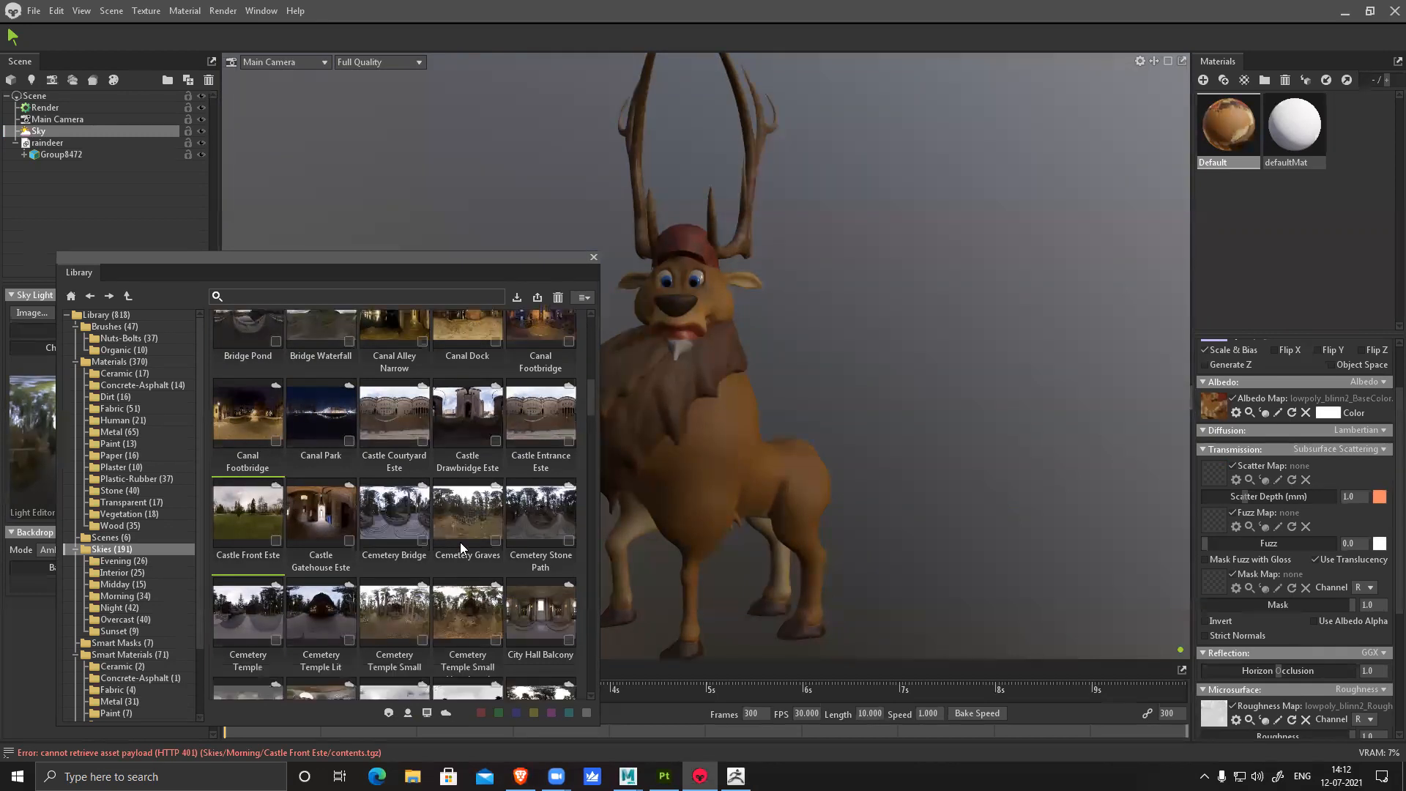
click(415, 620)
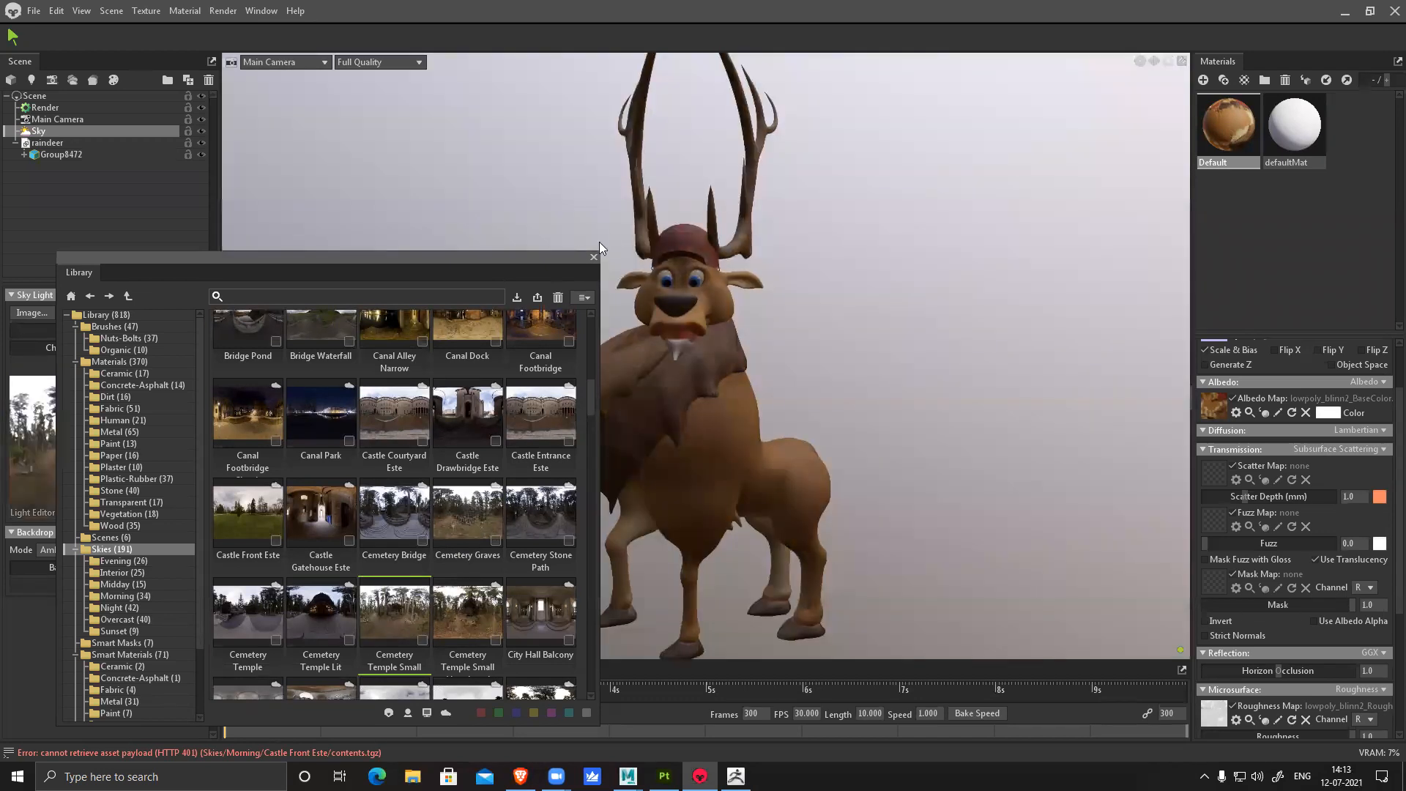
click(593, 257)
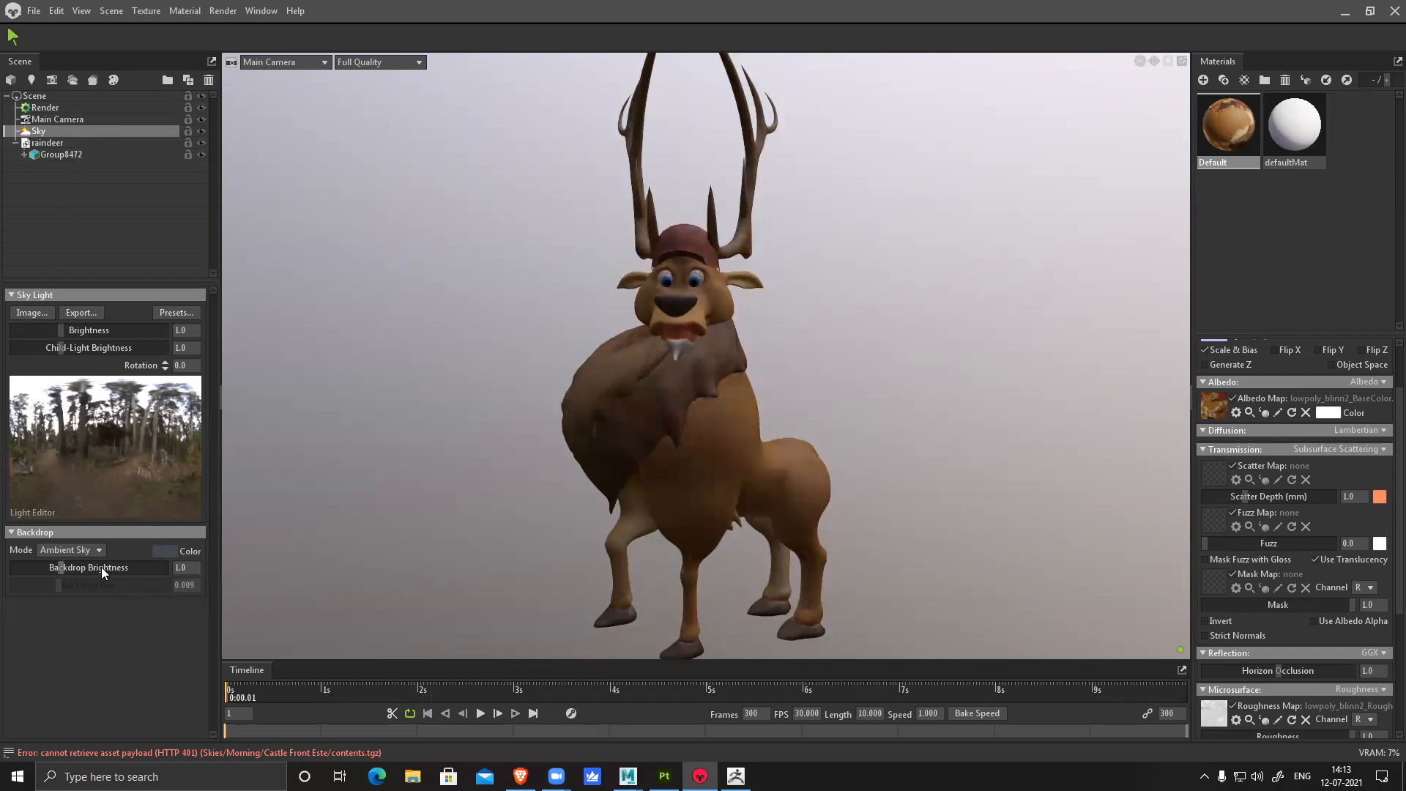
Change the sky's backdrop mode to Color and set the backdrop color to black (000000)
click(79, 549)
click(76, 564)
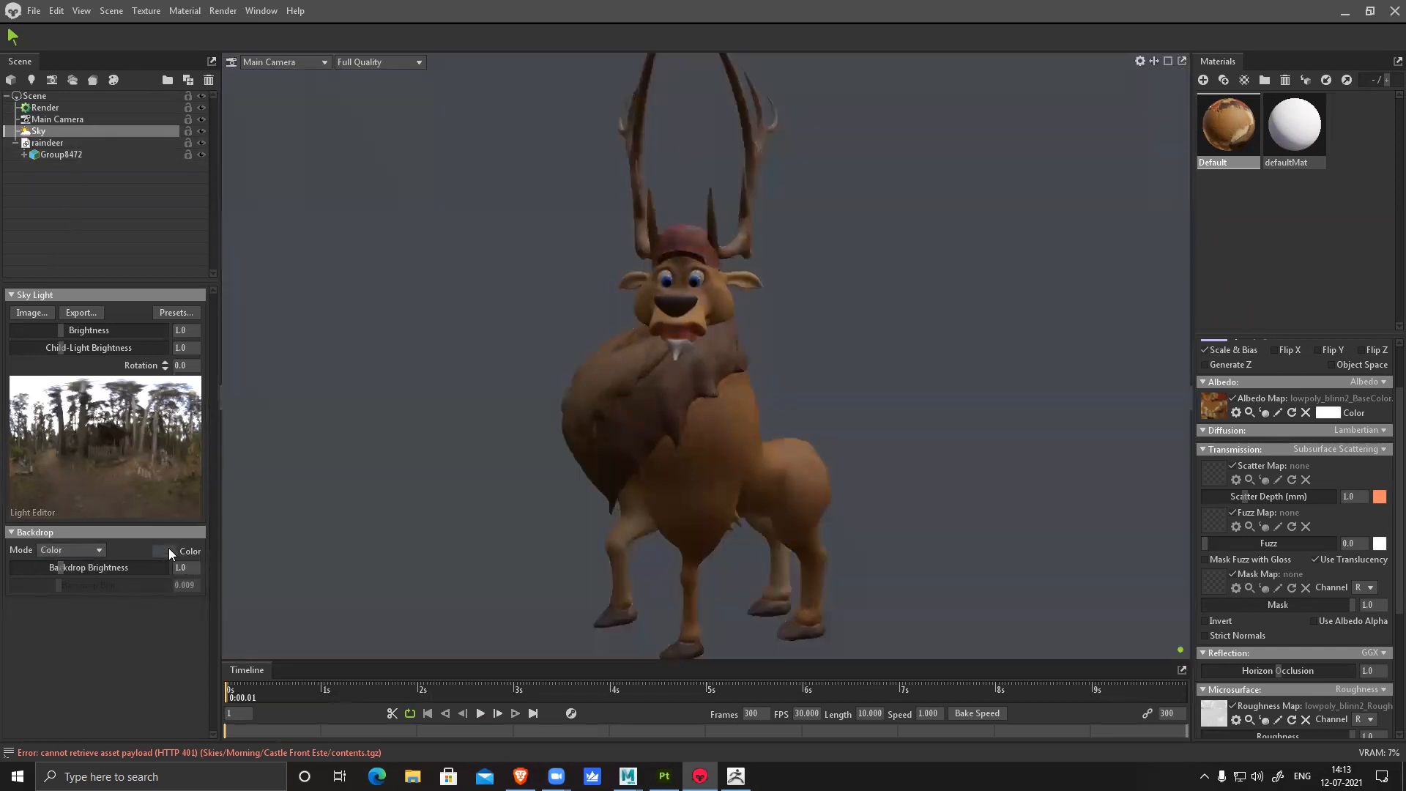
click(167, 549)
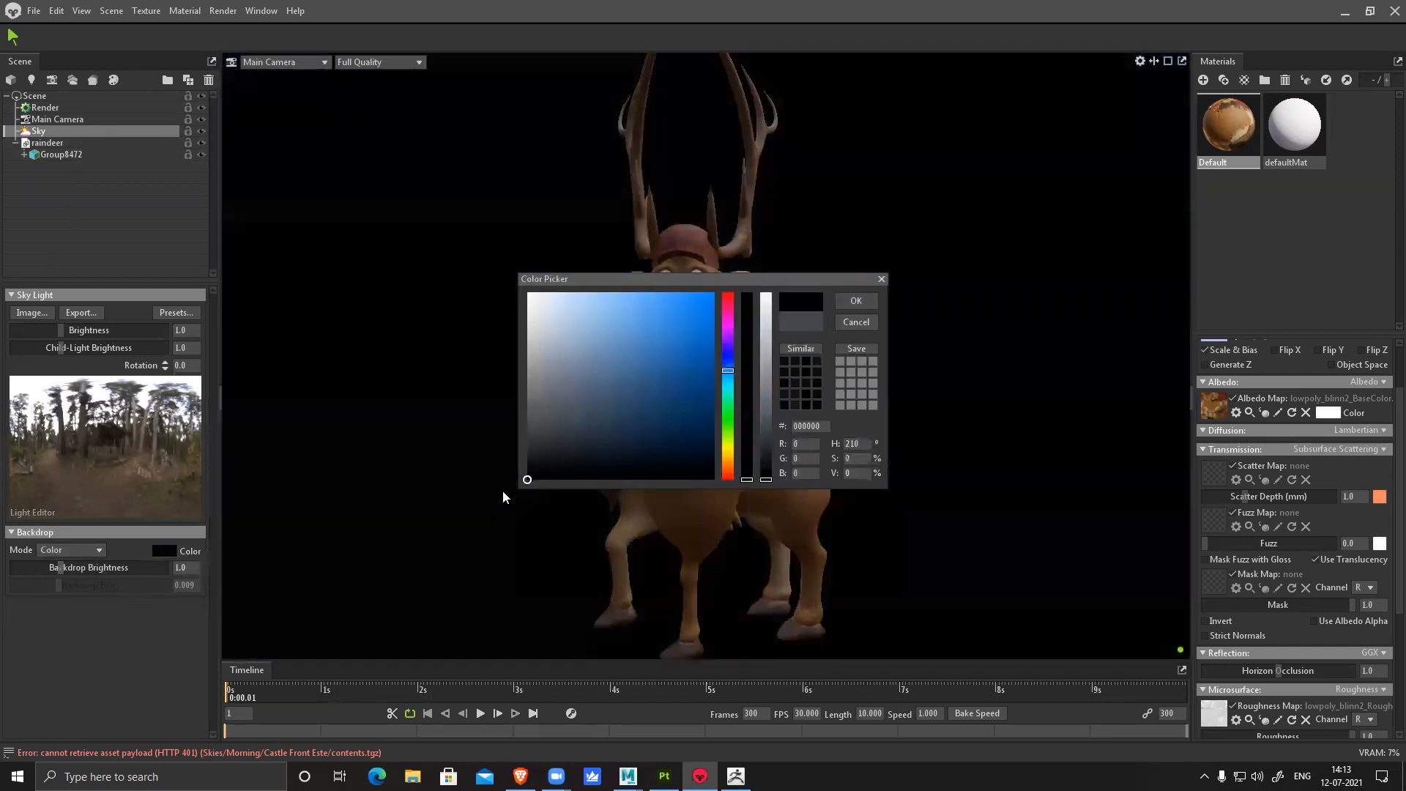
click(856, 300)
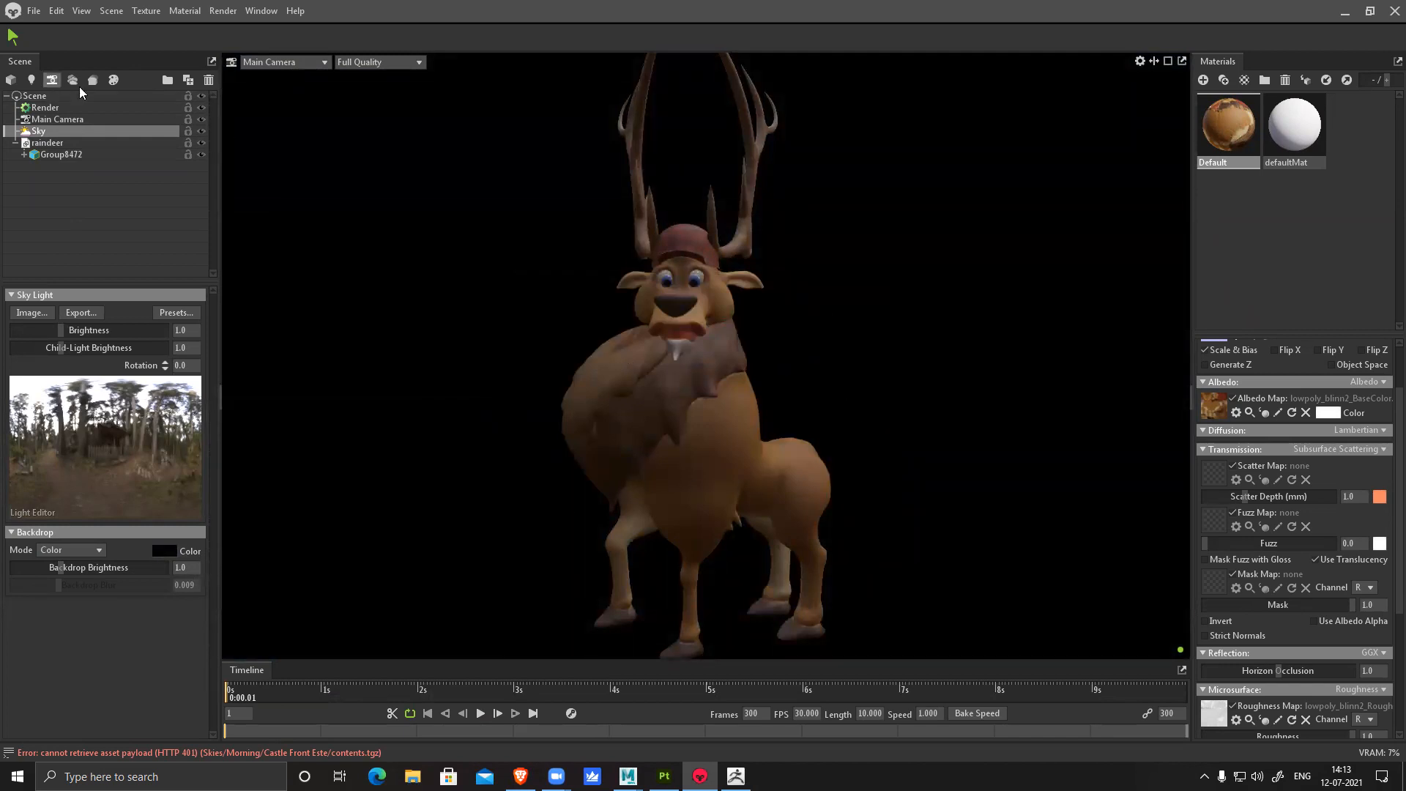
Add a shadow catcher to the scene and tilt the view to check the ground under the hooves
click(142, 14)
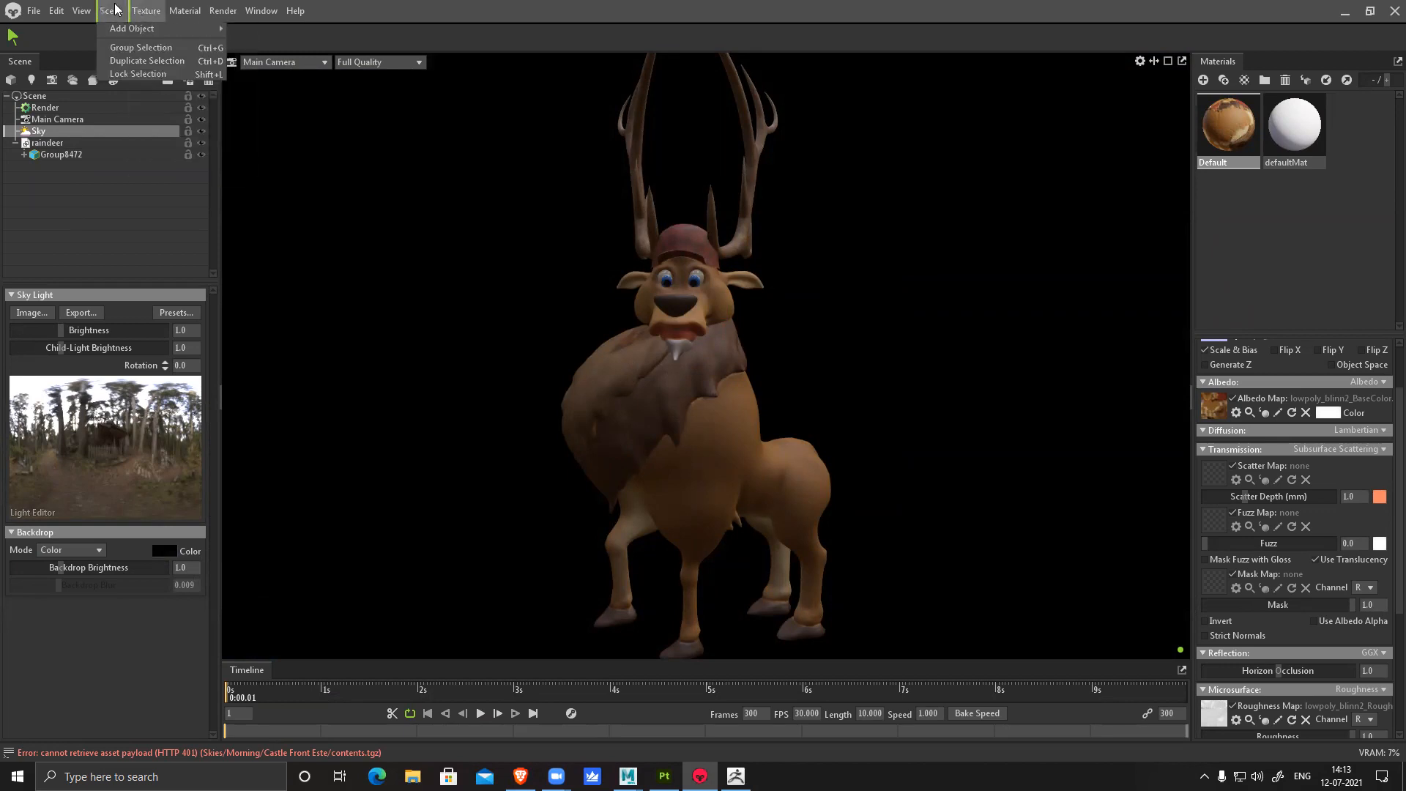
mouse_move(136, 28)
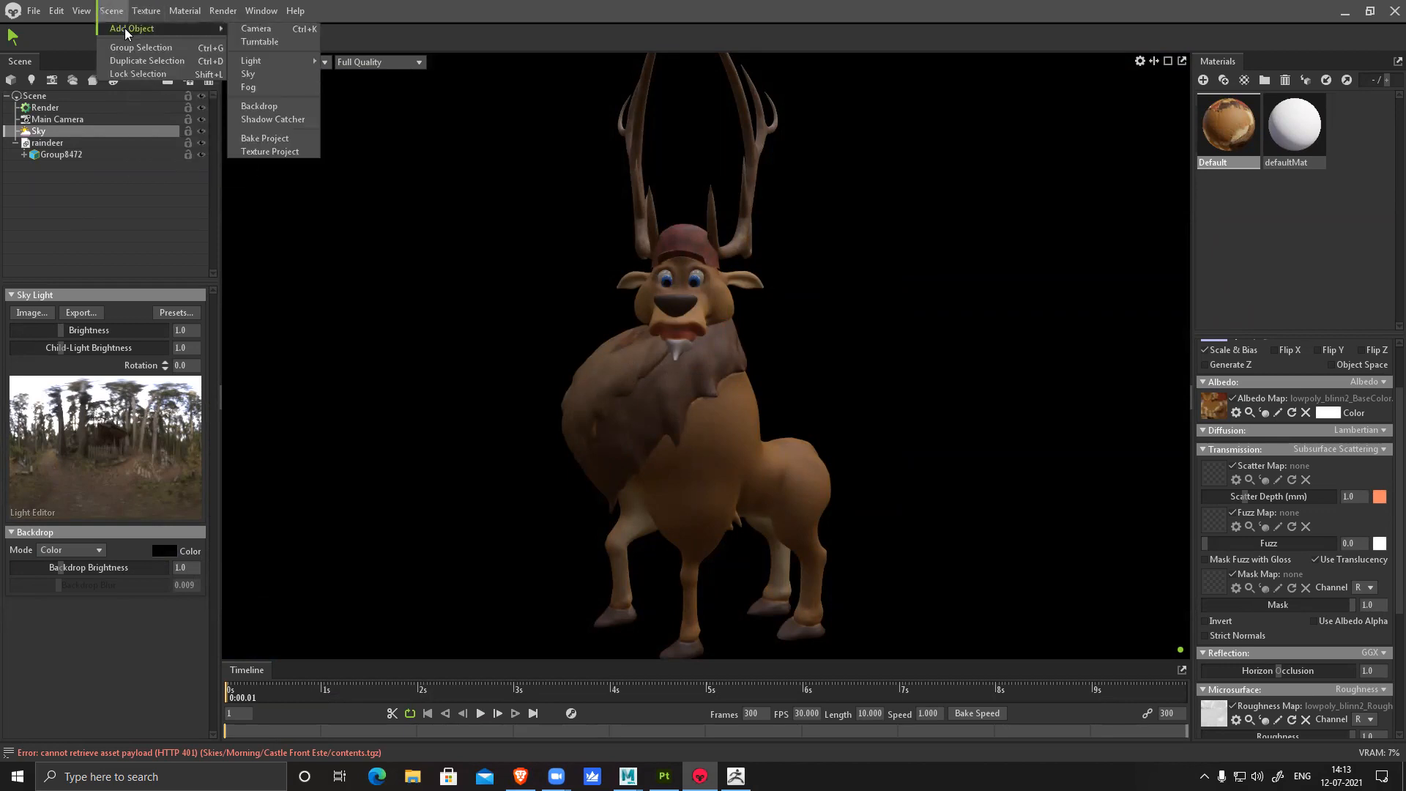
click(274, 120)
drag(923, 552, 924, 516)
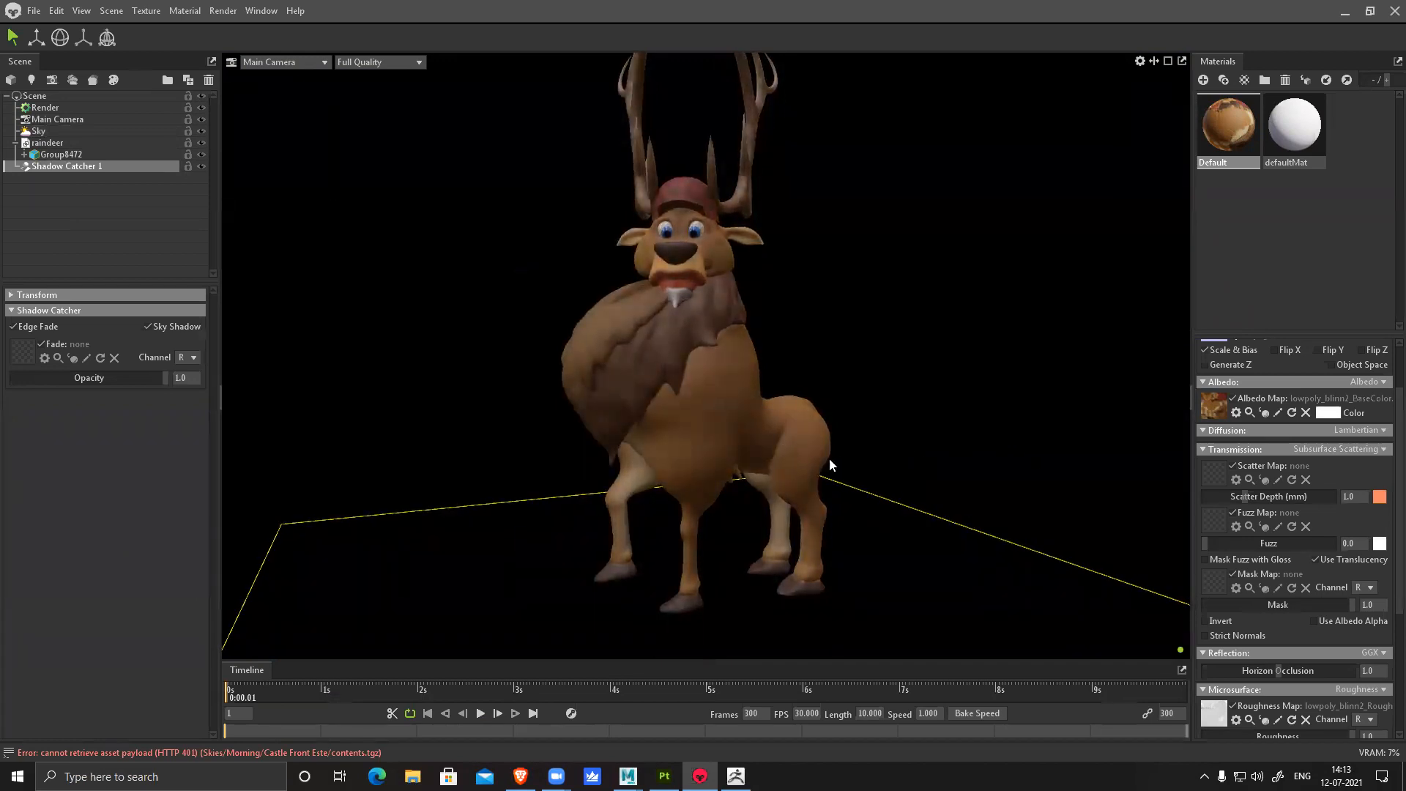
Rotate the sky to -177.0 and place a child light in the upper part of its environment image
click(55, 130)
click(99, 395)
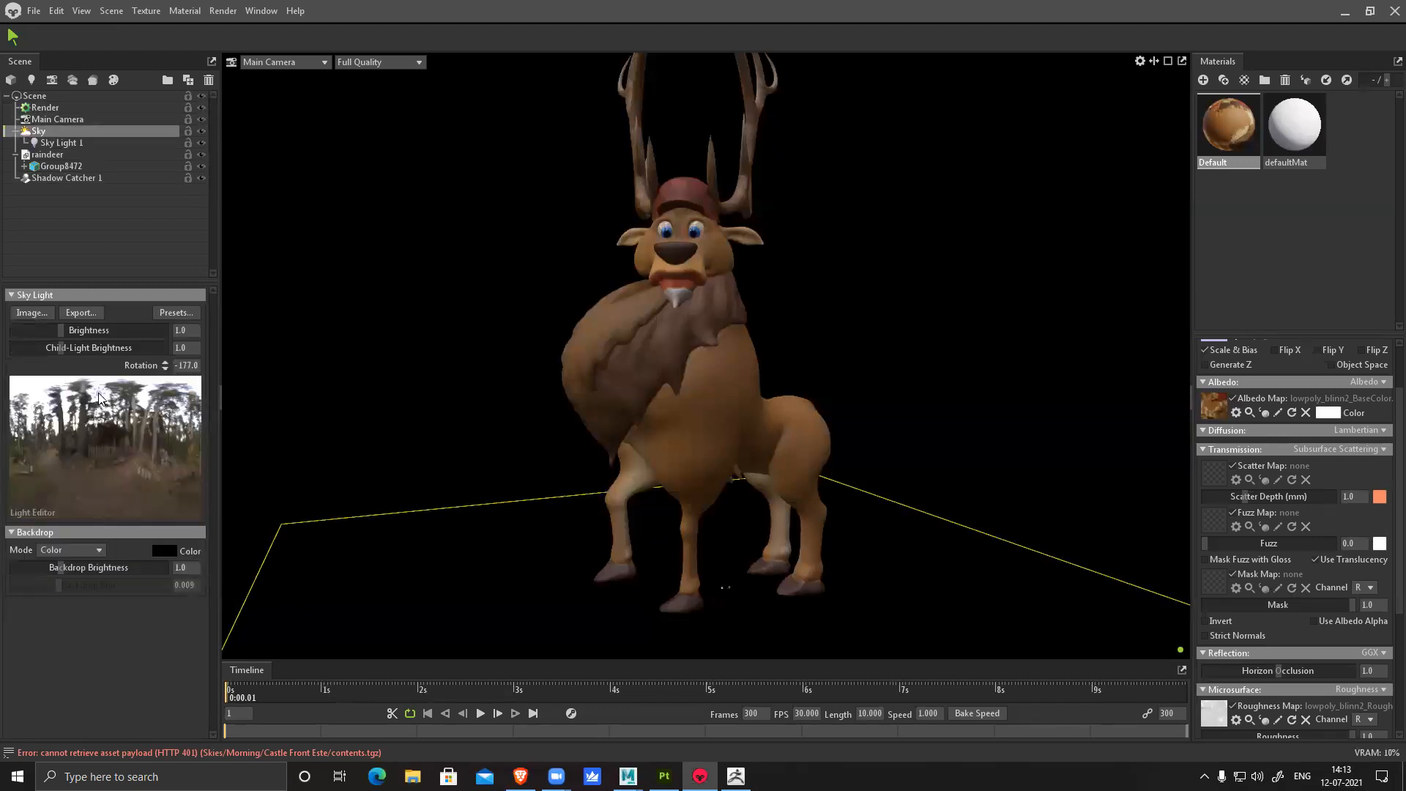
drag(99, 398, 42, 396)
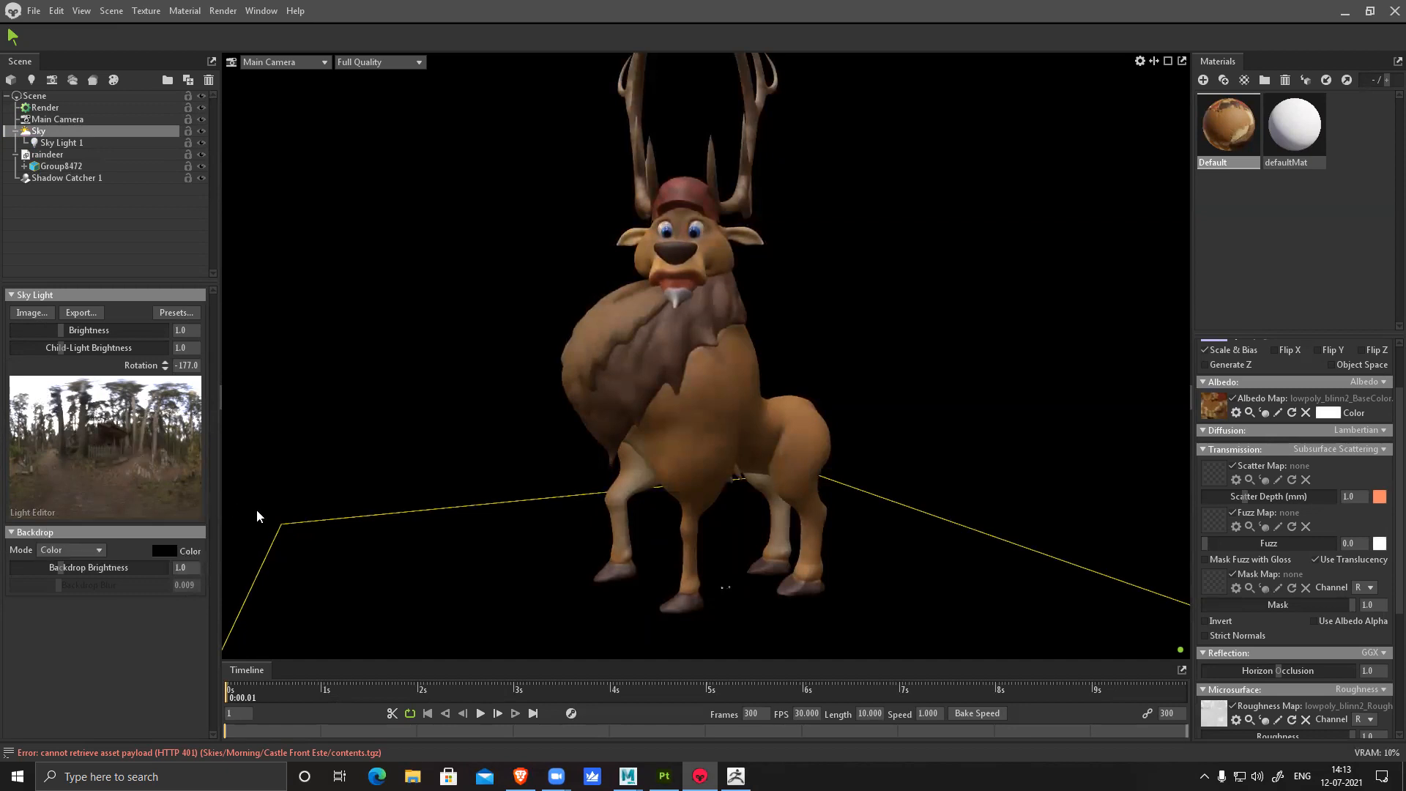
Lighten the backdrop color from black to a very dark grey
click(164, 551)
drag(532, 452, 522, 462)
click(851, 302)
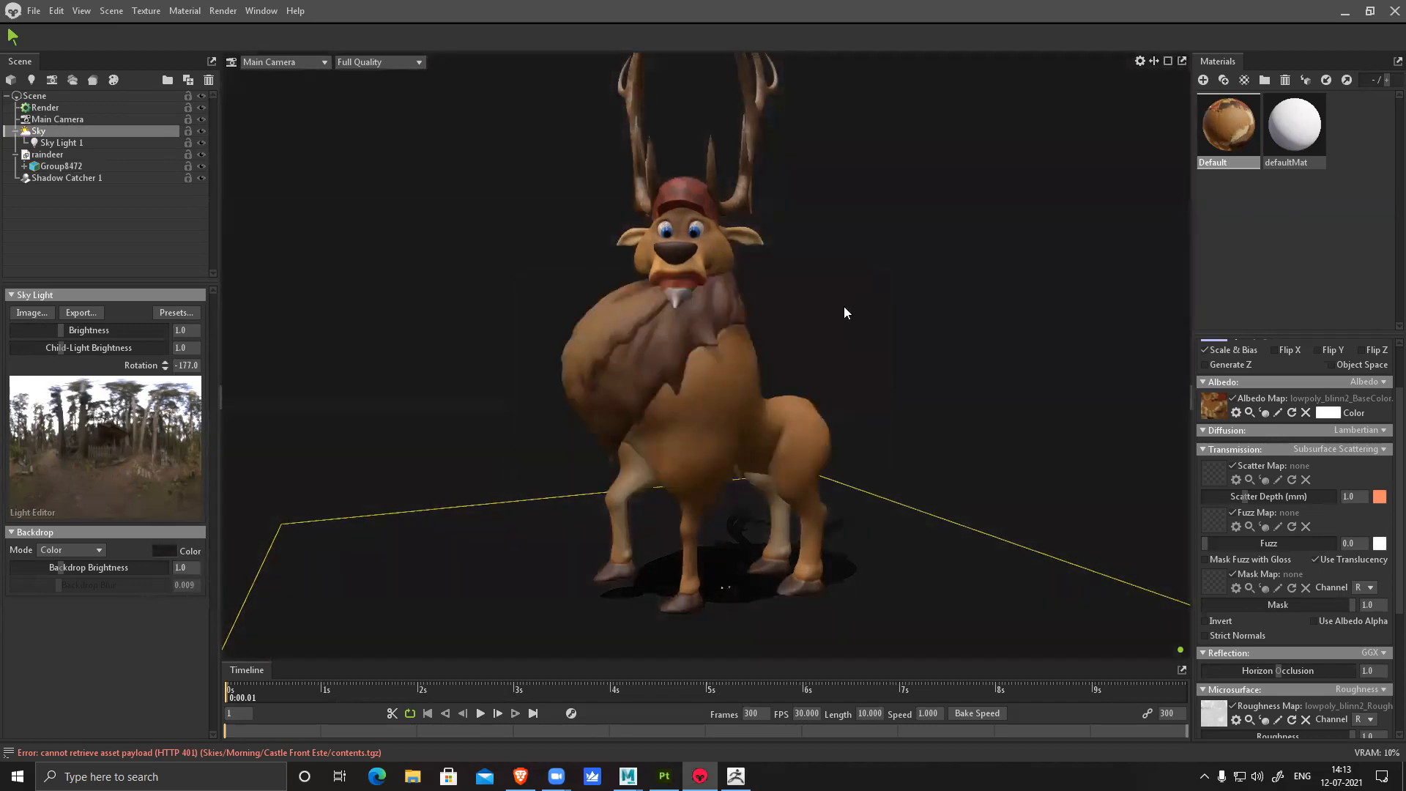
Set the backdrop mode to Blurred Sky with backdrop brightness 0.74 and backdrop blur 0.026
click(82, 547)
click(70, 600)
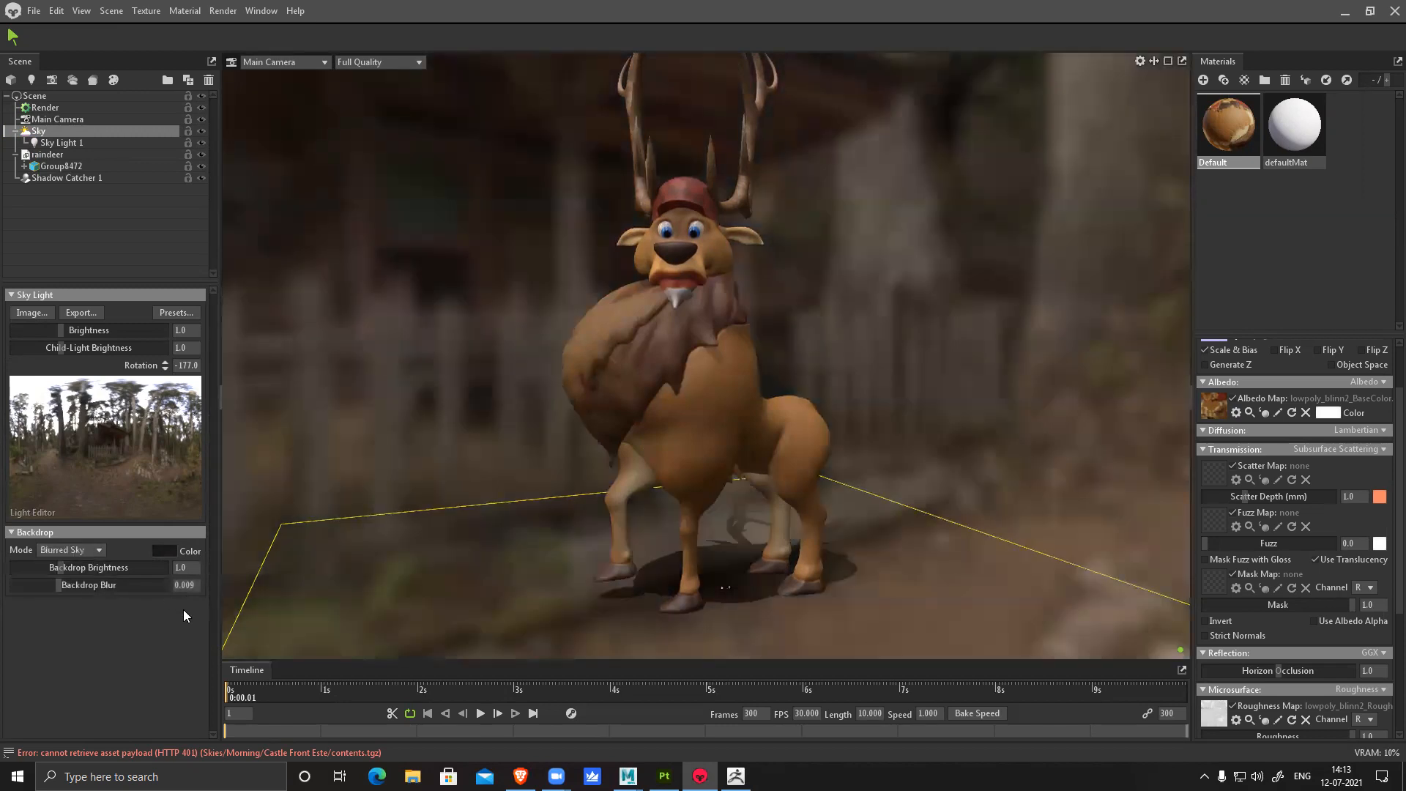
mouse_move(80, 568)
mouse_down()
mouse_move(140, 571)
mouse_move(58, 587)
mouse_move(125, 586)
mouse_move(8, 587)
mouse_move(93, 586)
mouse_up()
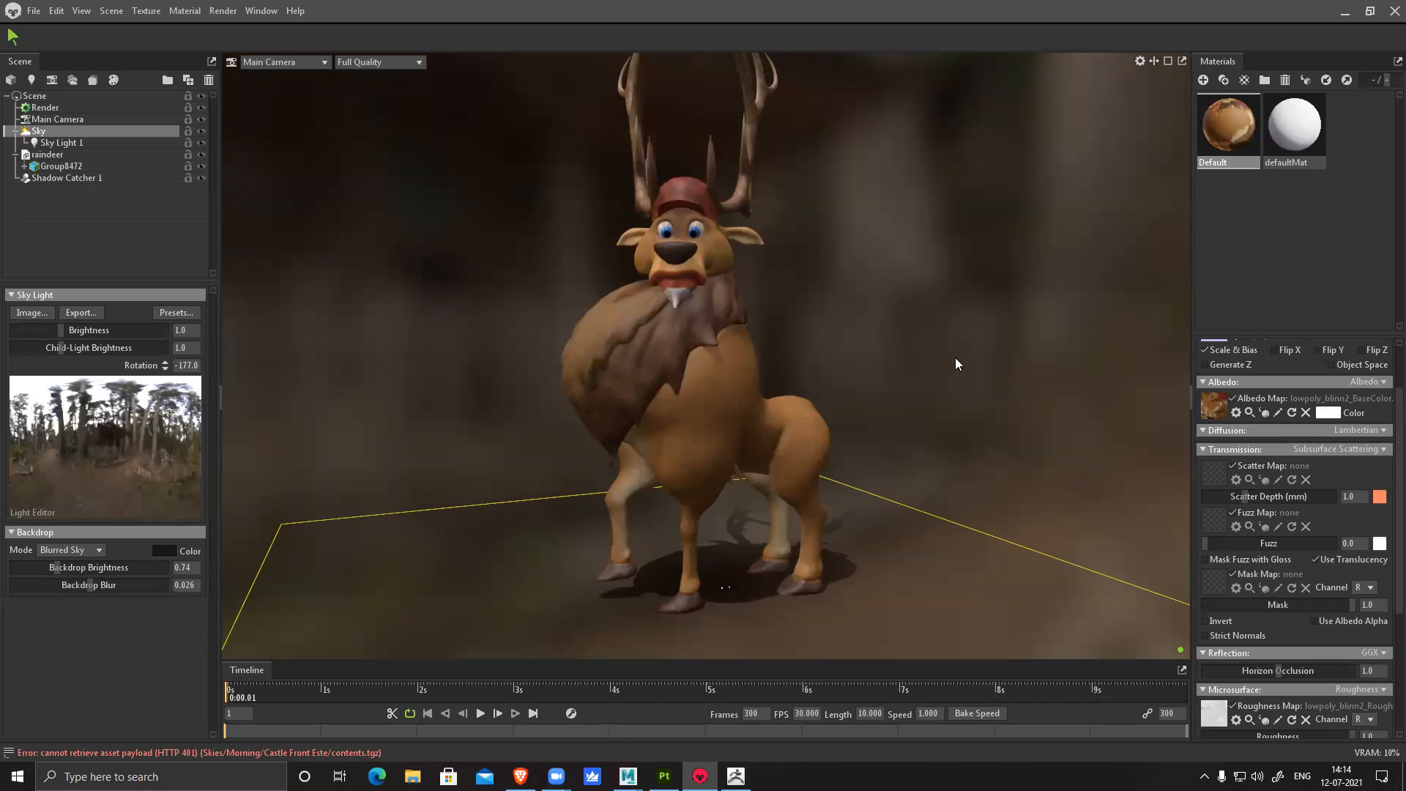
Set the Default material's subsurface scatter depth to 1.179 mm and its fuzz to 0.489
mouse_move(1248, 496)
mouse_down()
mouse_move(1302, 495)
mouse_move(1251, 492)
mouse_up()
drag(1256, 498, 1244, 496)
scroll(1289, 609, down, 2)
scroll(1278, 614, down, 2)
scroll(1279, 619, down, 1)
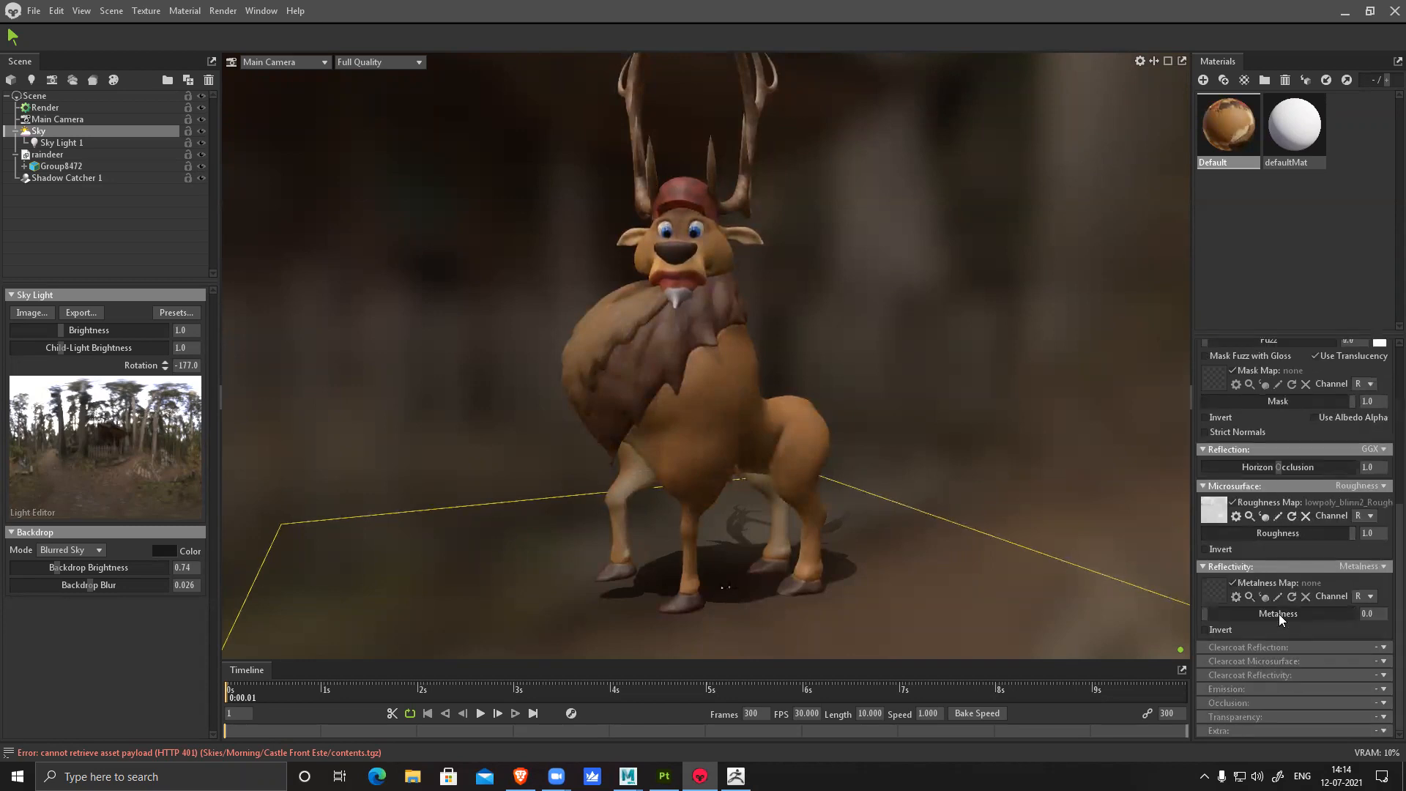
scroll(1273, 633, up, 1)
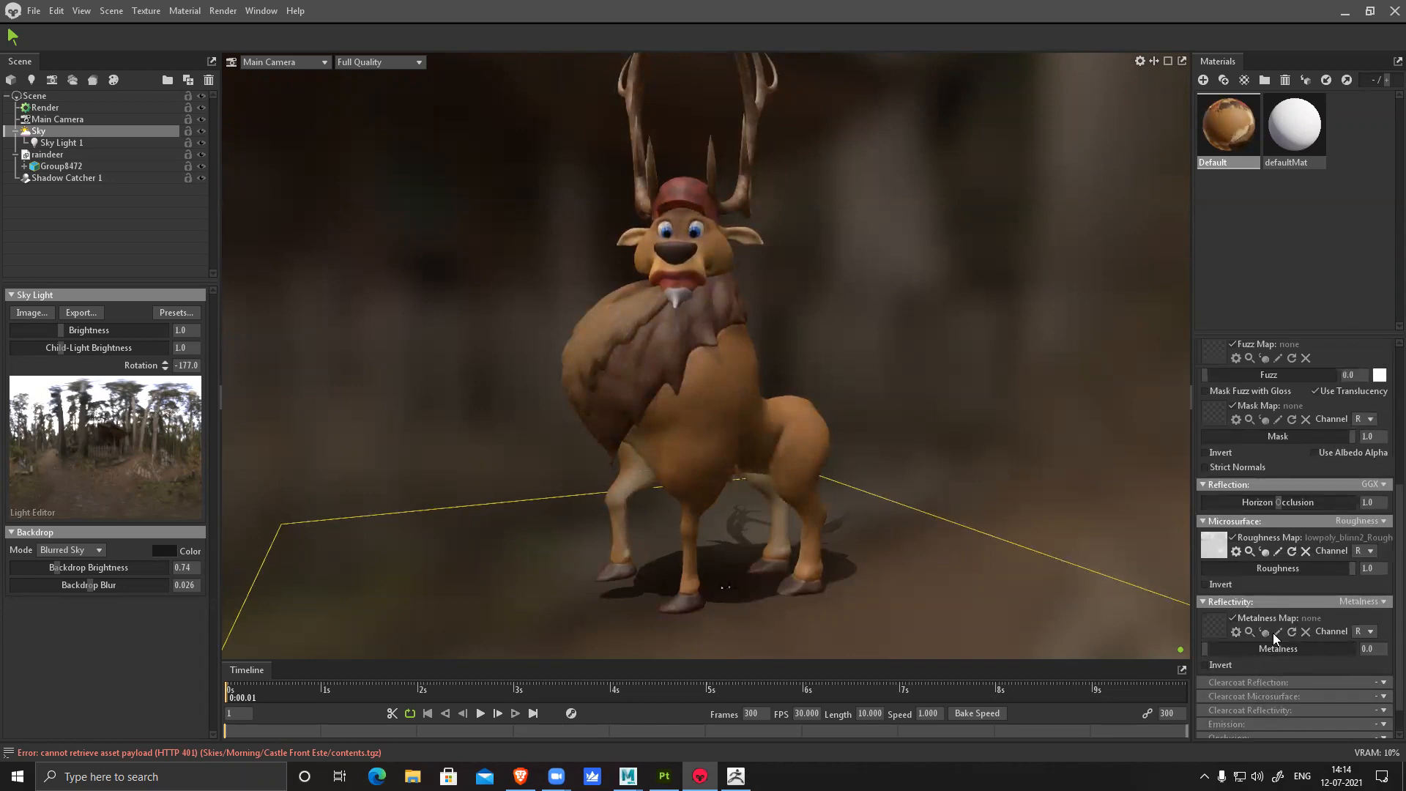
scroll(1269, 632, up, 3)
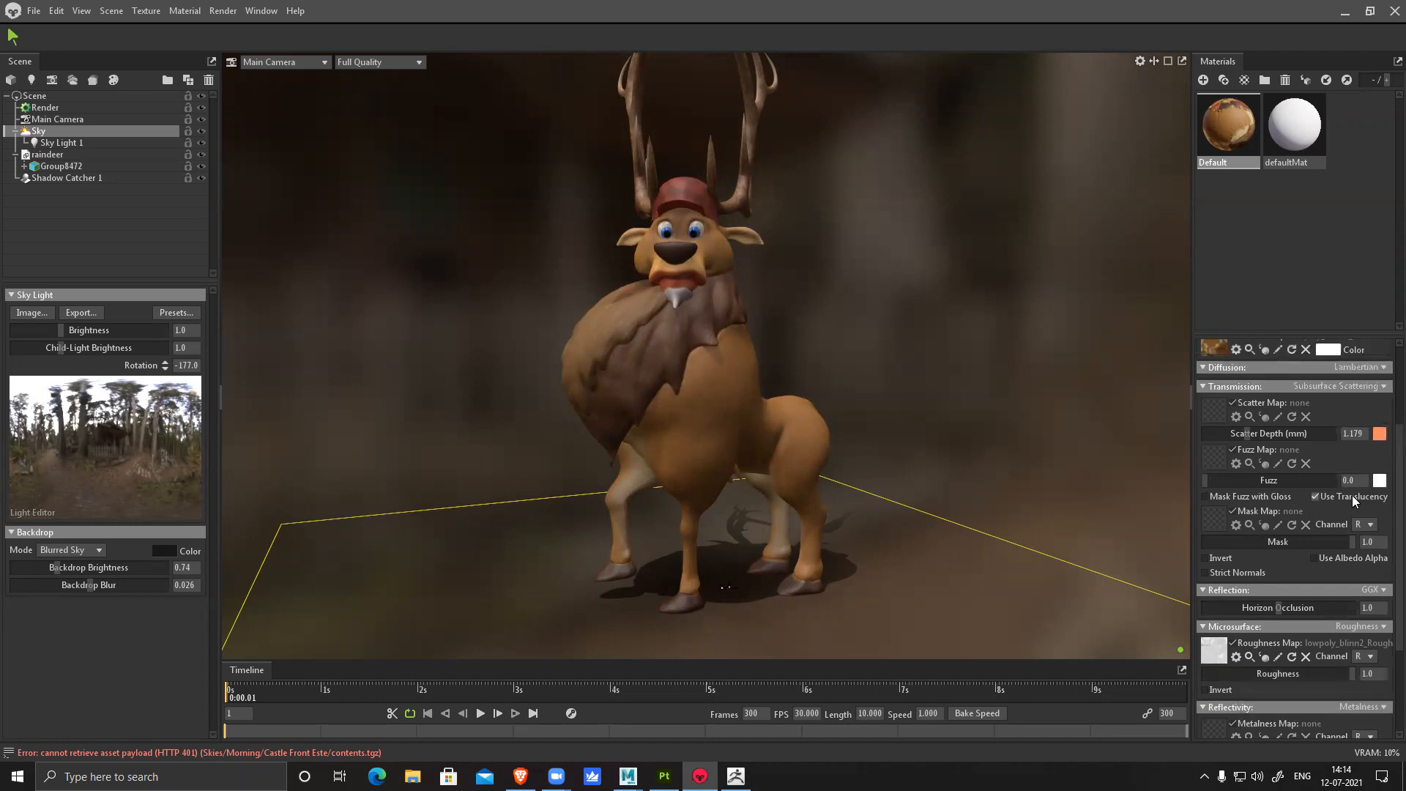
drag(1209, 479, 1301, 477)
drag(1255, 480, 1268, 480)
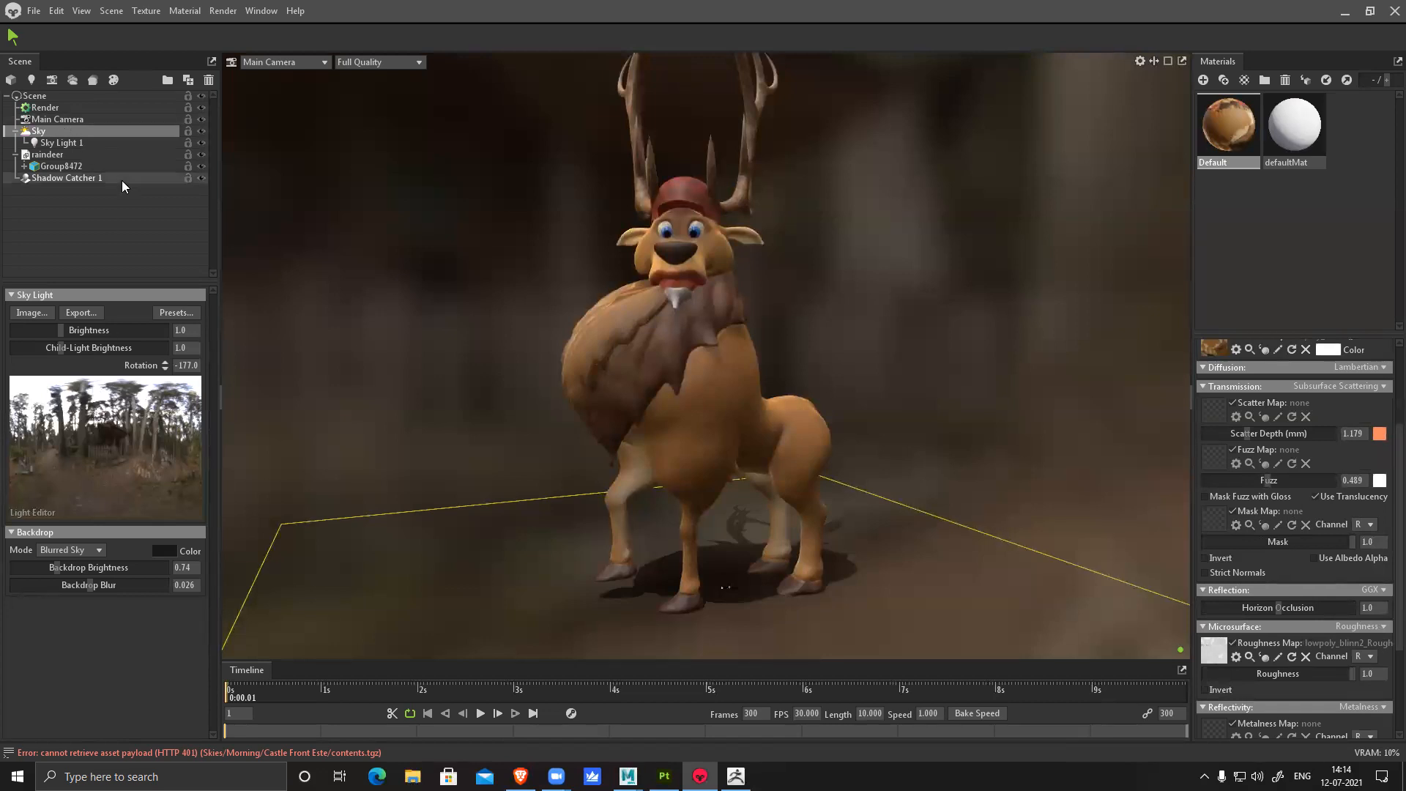
In the render settings, turn on ray tracing, local reflections, local diffuse, and ambient occlusion for ambient, diffuse and specular
click(52, 107)
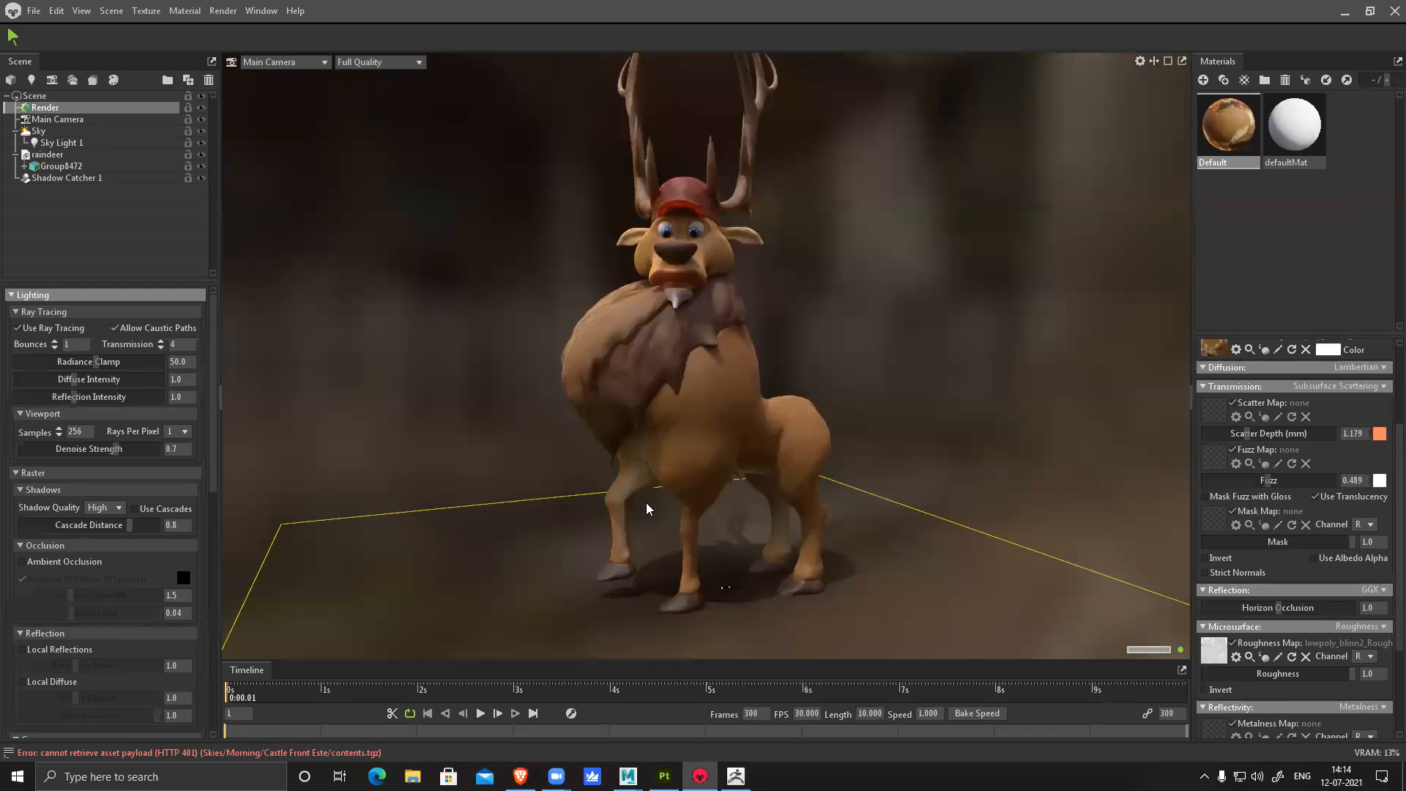
click(36, 561)
scroll(112, 563, down, 1)
click(50, 615)
click(54, 648)
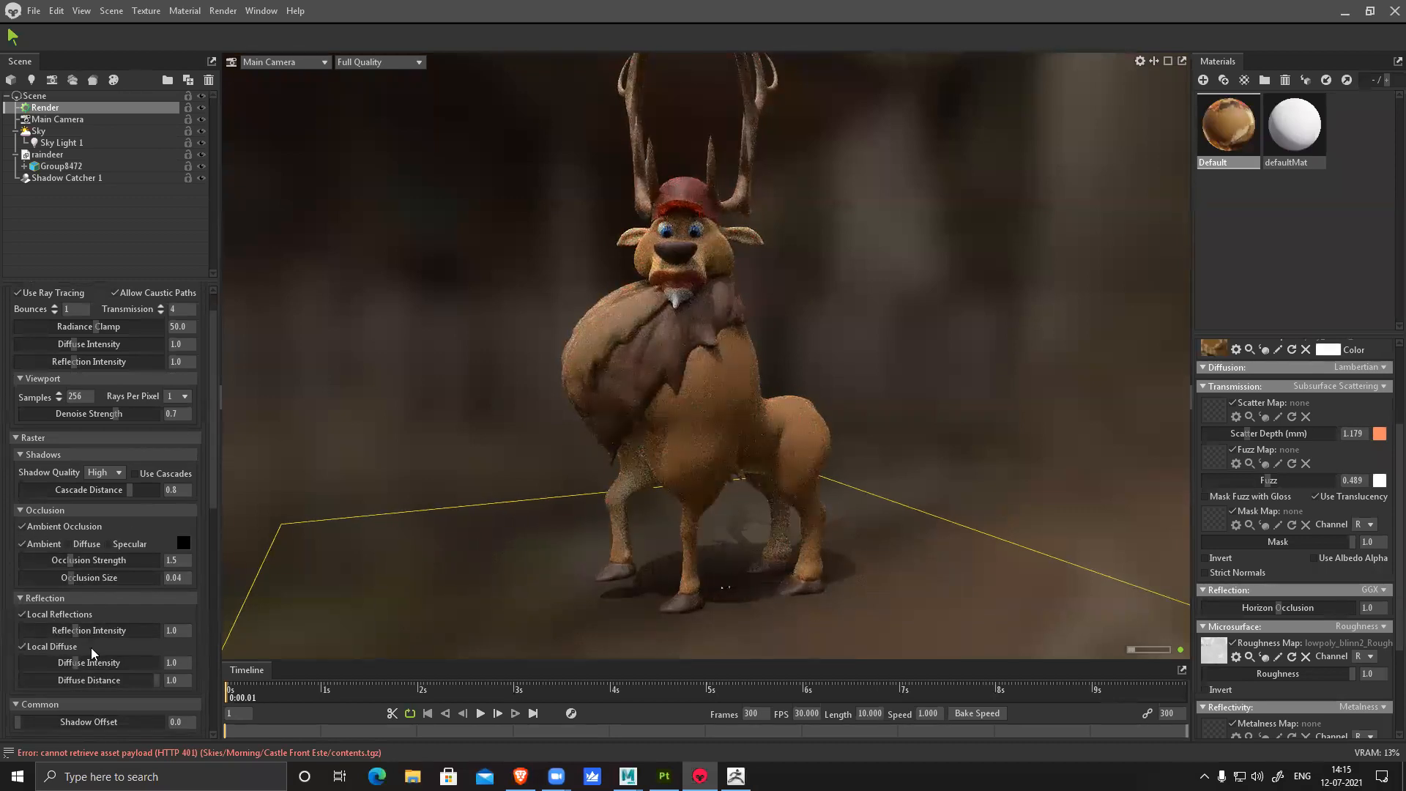
click(84, 544)
click(123, 545)
Set the render's shadow quality to Mega and the number of ray tracing bounces to 2
scroll(129, 665, down, 8)
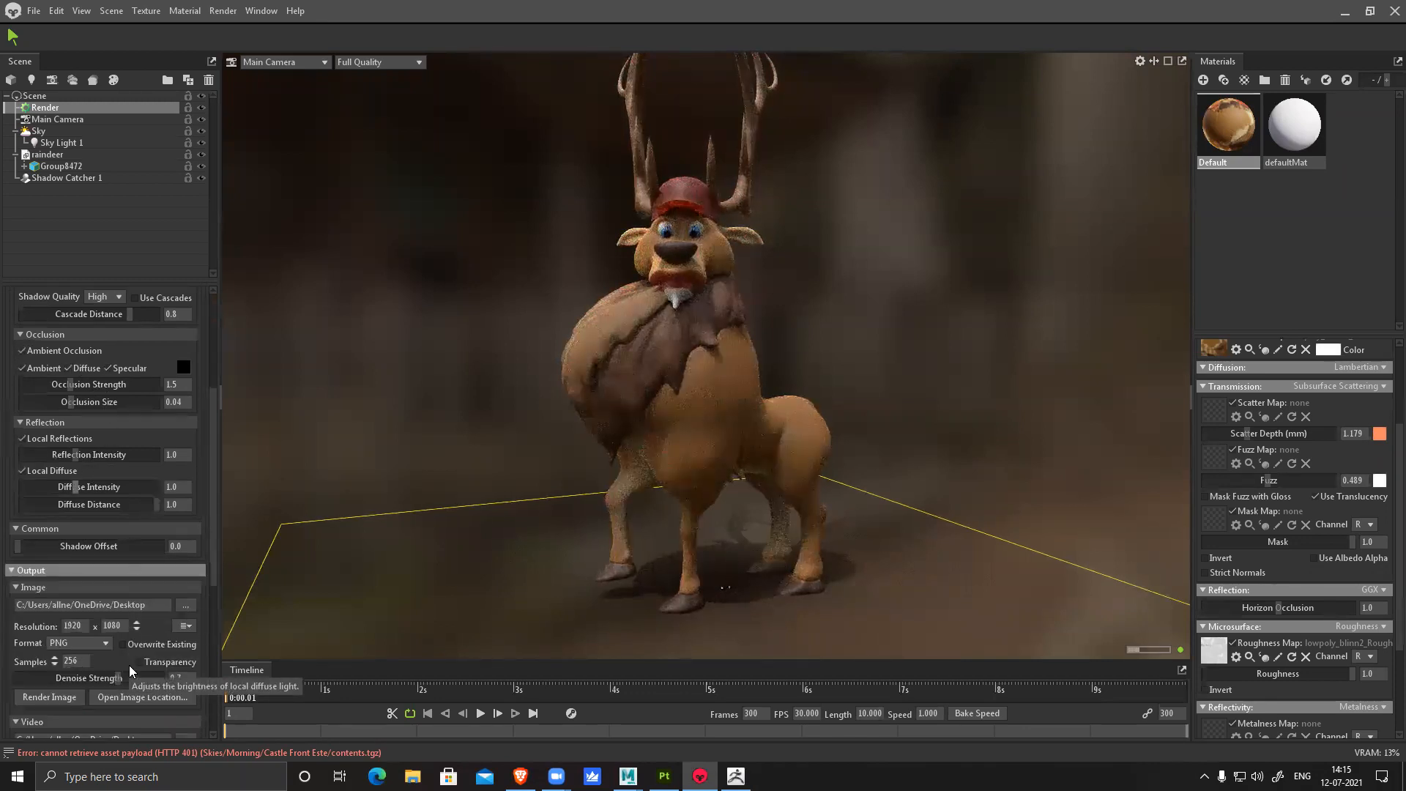
scroll(129, 664, up, 9)
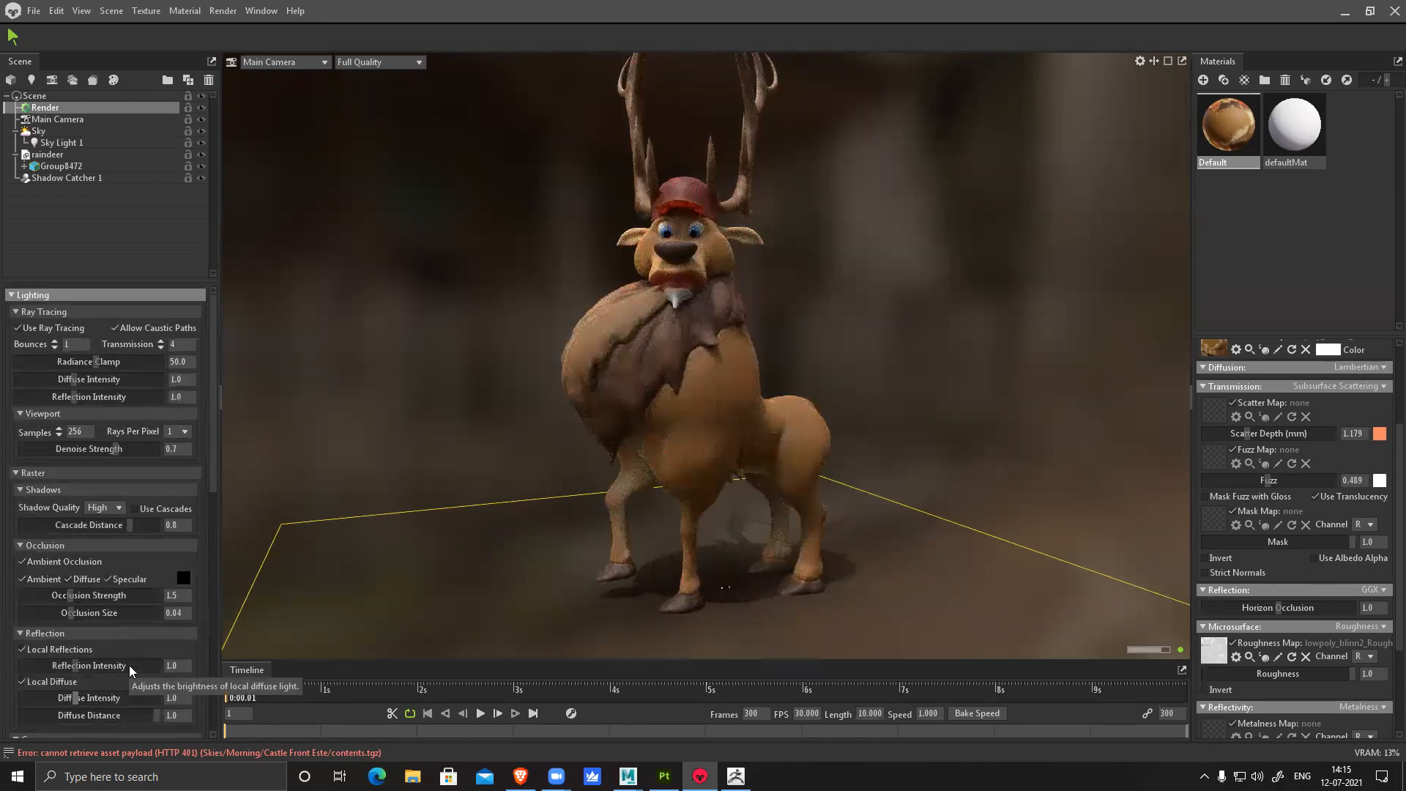
click(115, 509)
click(110, 549)
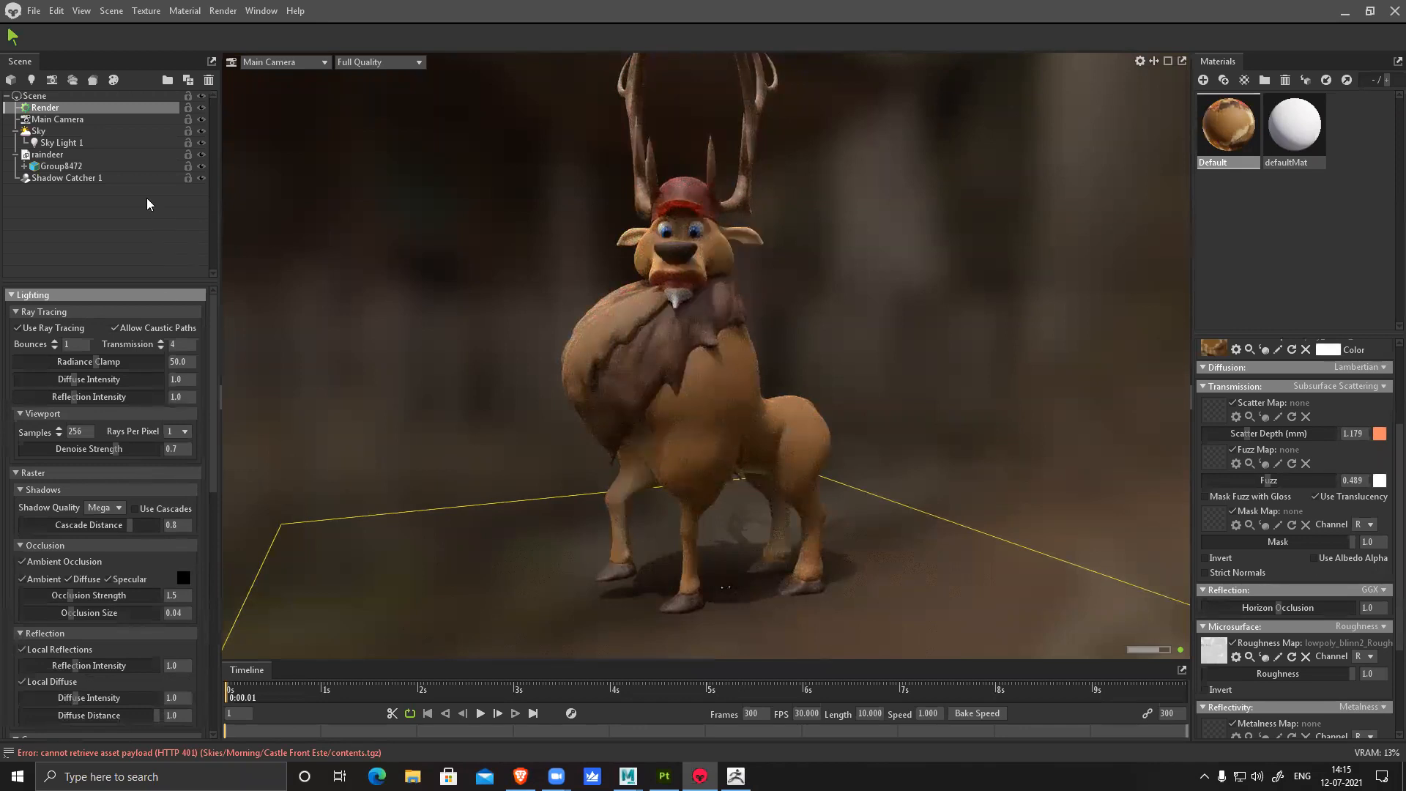
click(70, 120)
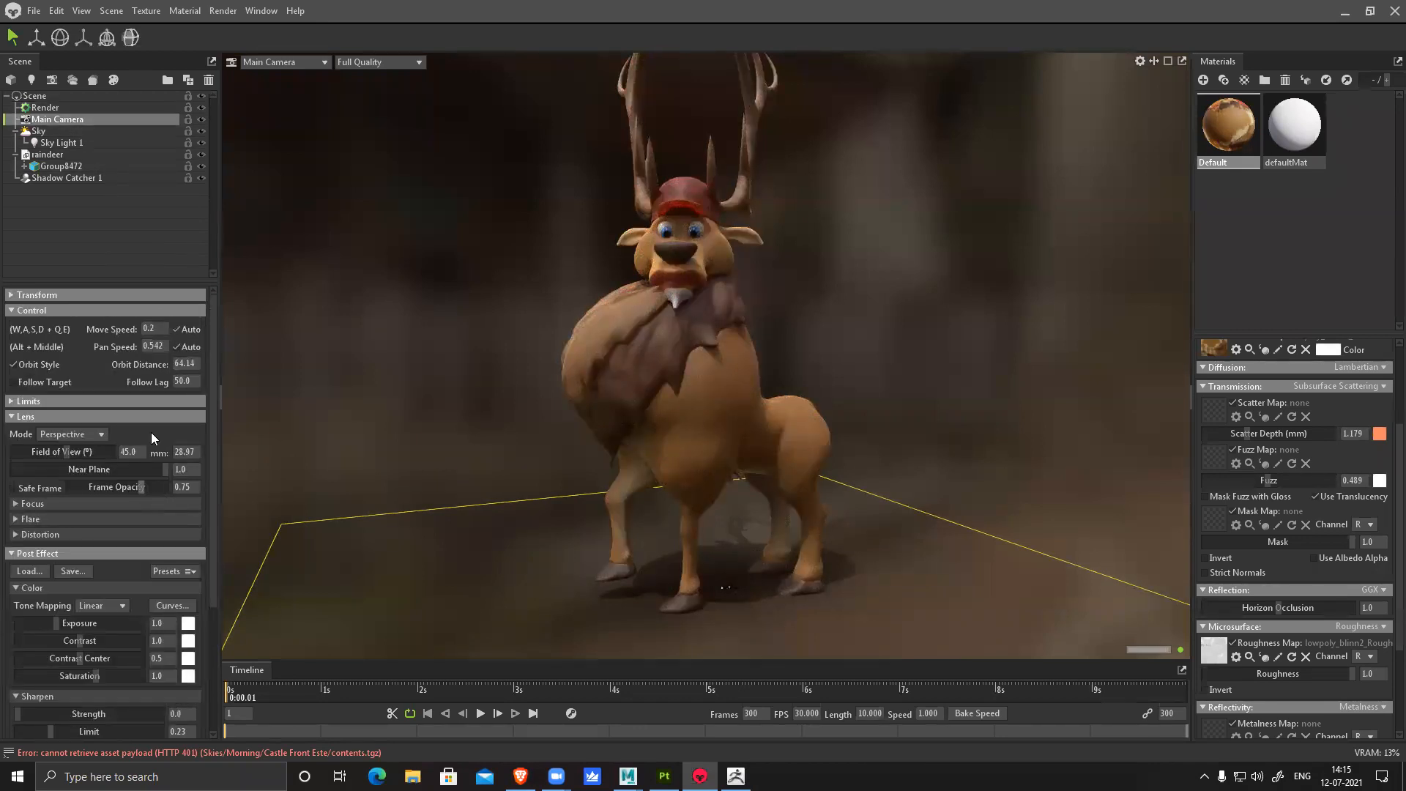
click(58, 103)
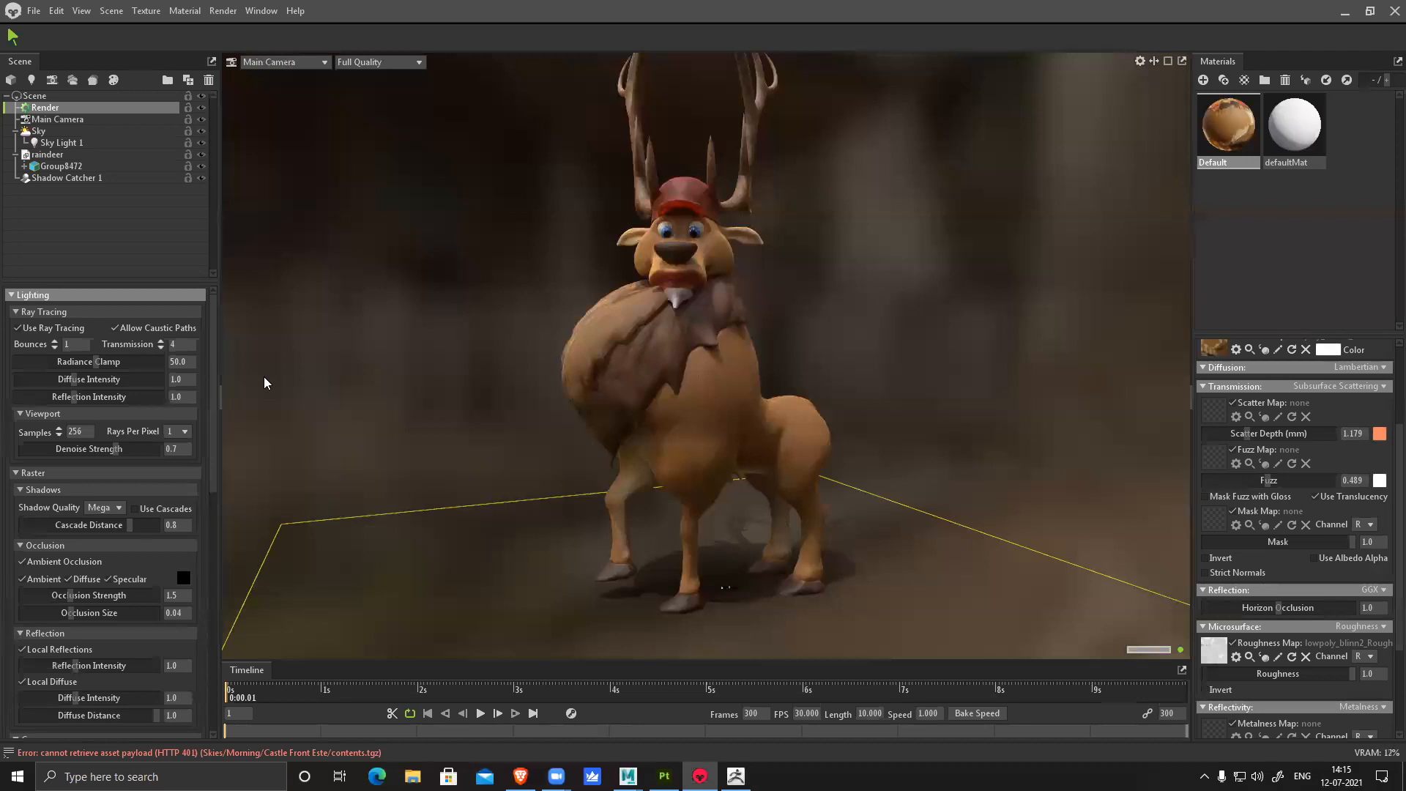
click(54, 341)
Lower the camera angle, rotate the sky to -169.5 and place a second child light in the upper part of its environment image
drag(657, 491, 692, 500)
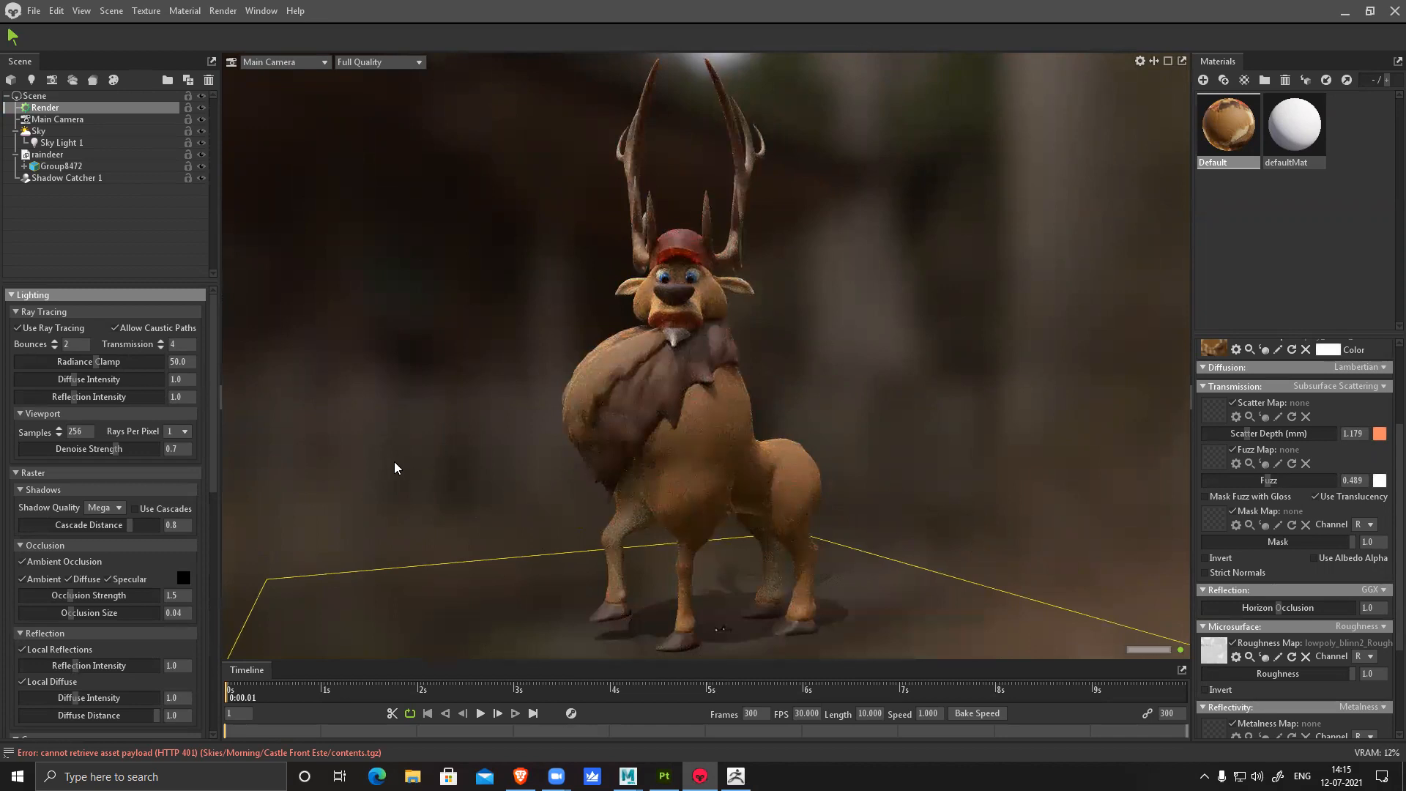
mouse_move(393, 381)
shift+right_down()
mouse_move(671, 388)
mouse_move(372, 395)
mouse_move(395, 392)
shift+right_up()
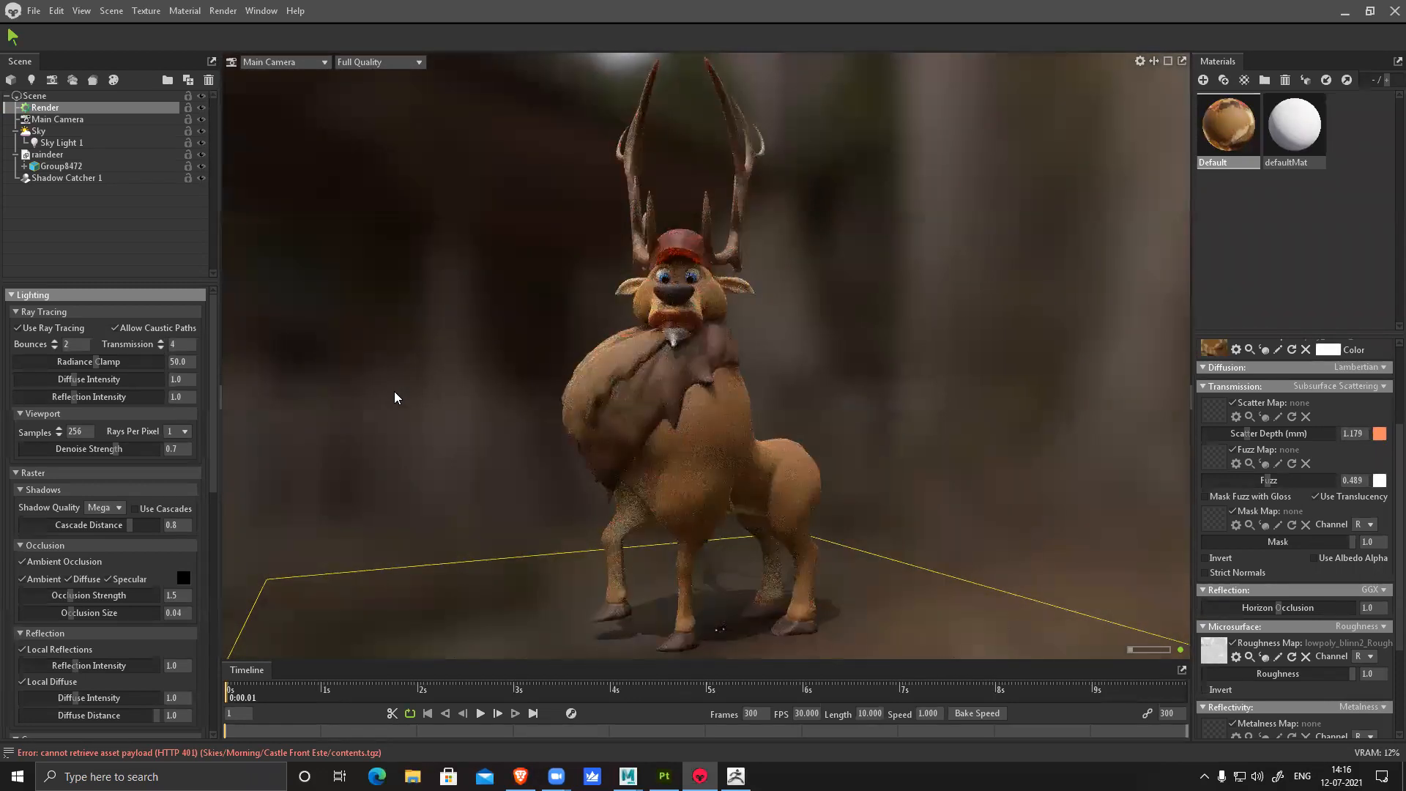
click(64, 133)
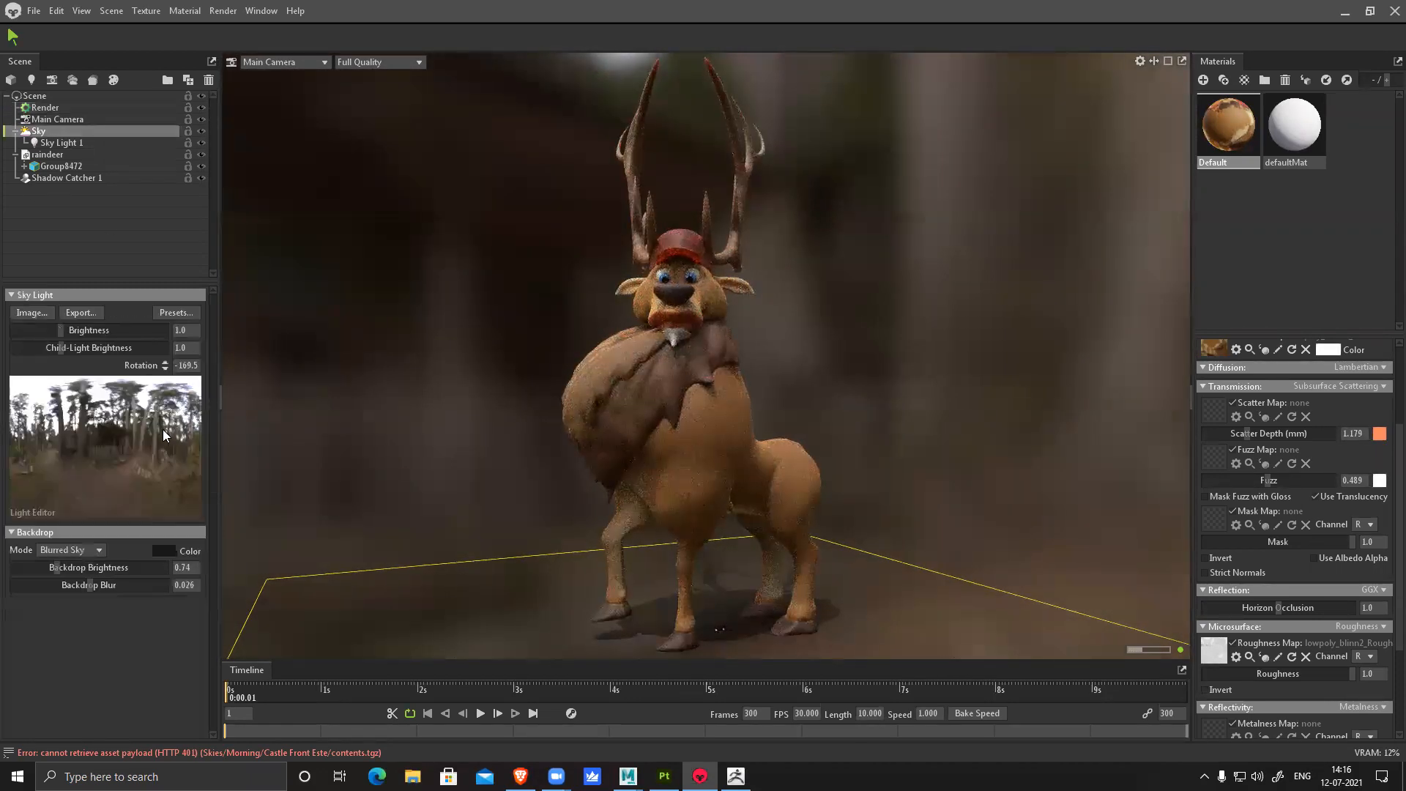
click(144, 399)
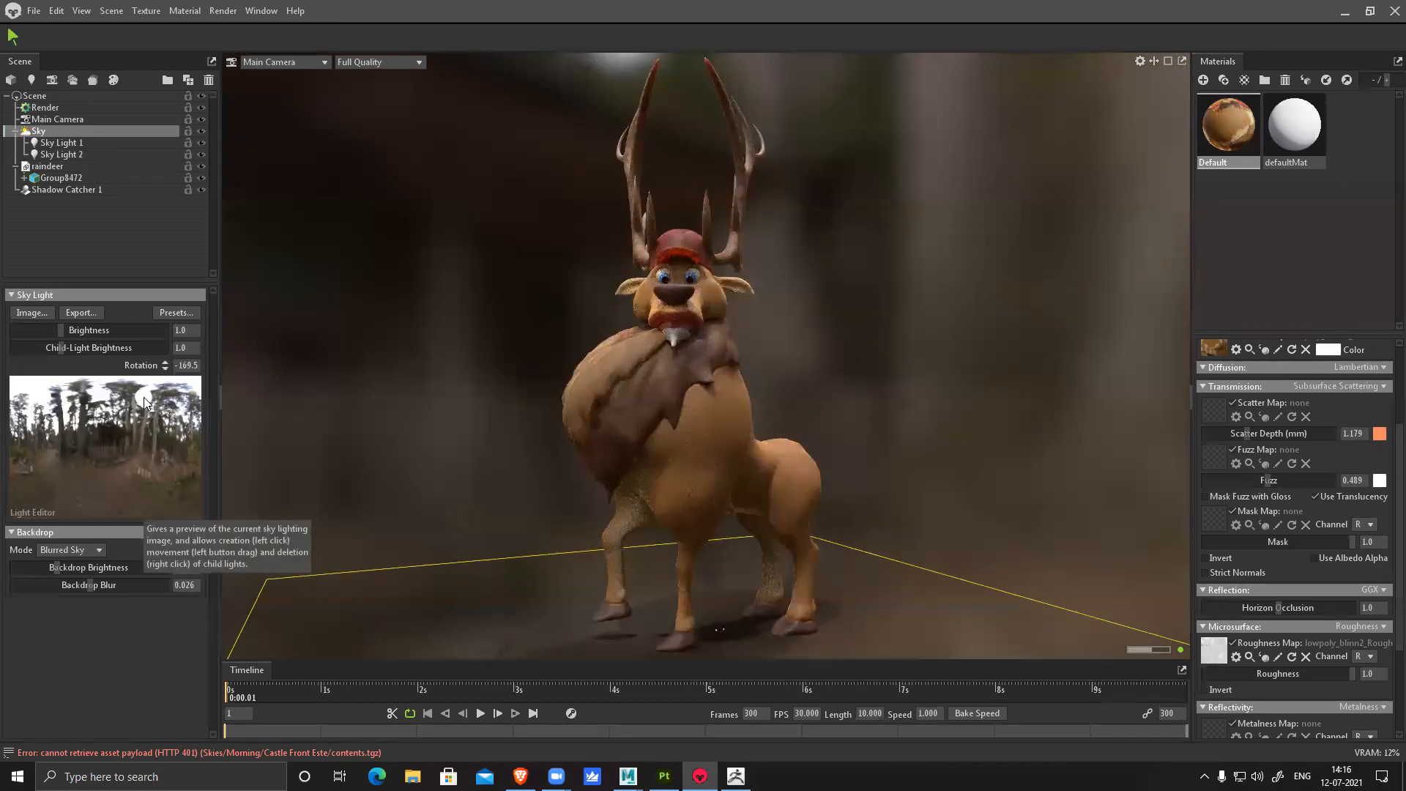
drag(144, 399, 98, 395)
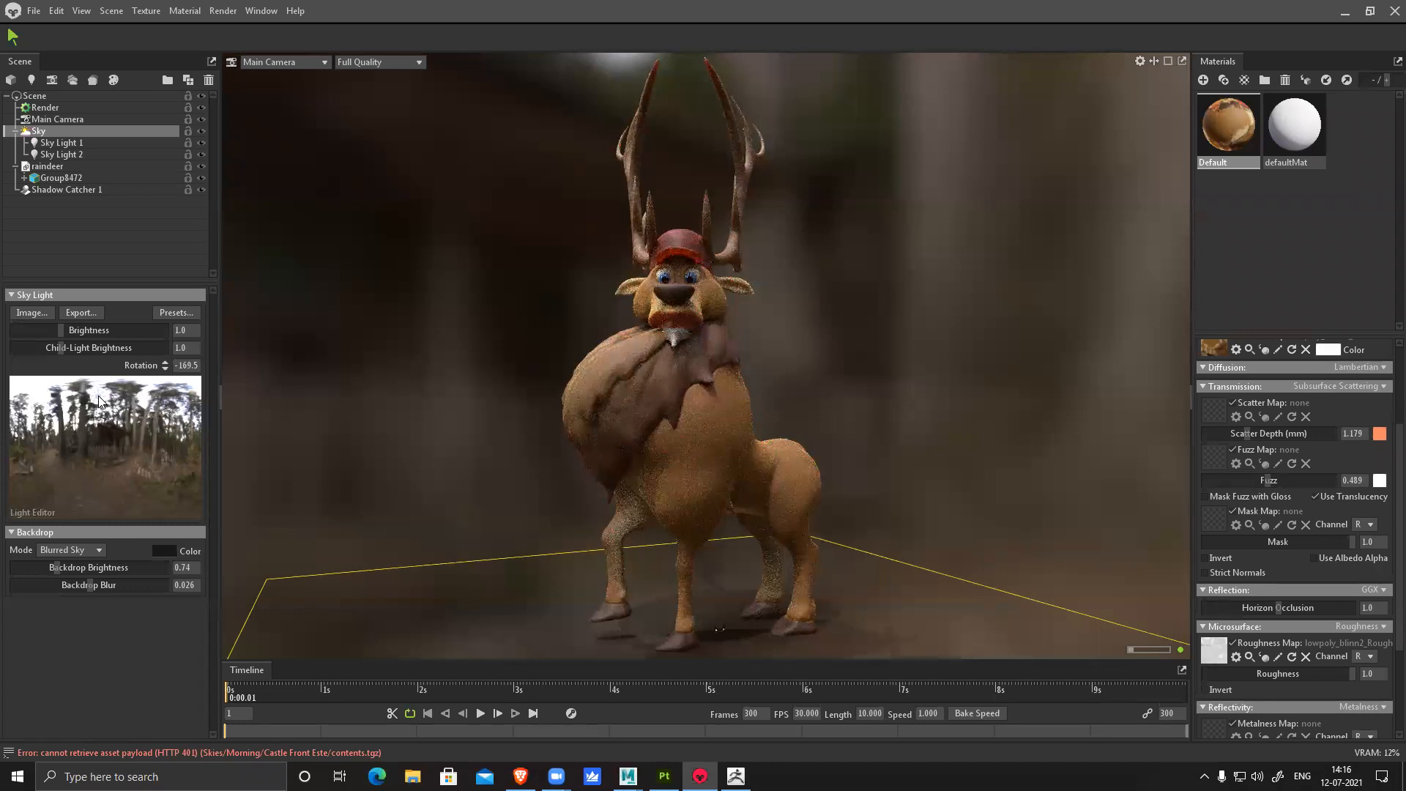
Raise the brightness of Sky Light 2 to 6.635 and of Sky Light 1 to 6.563
click(65, 155)
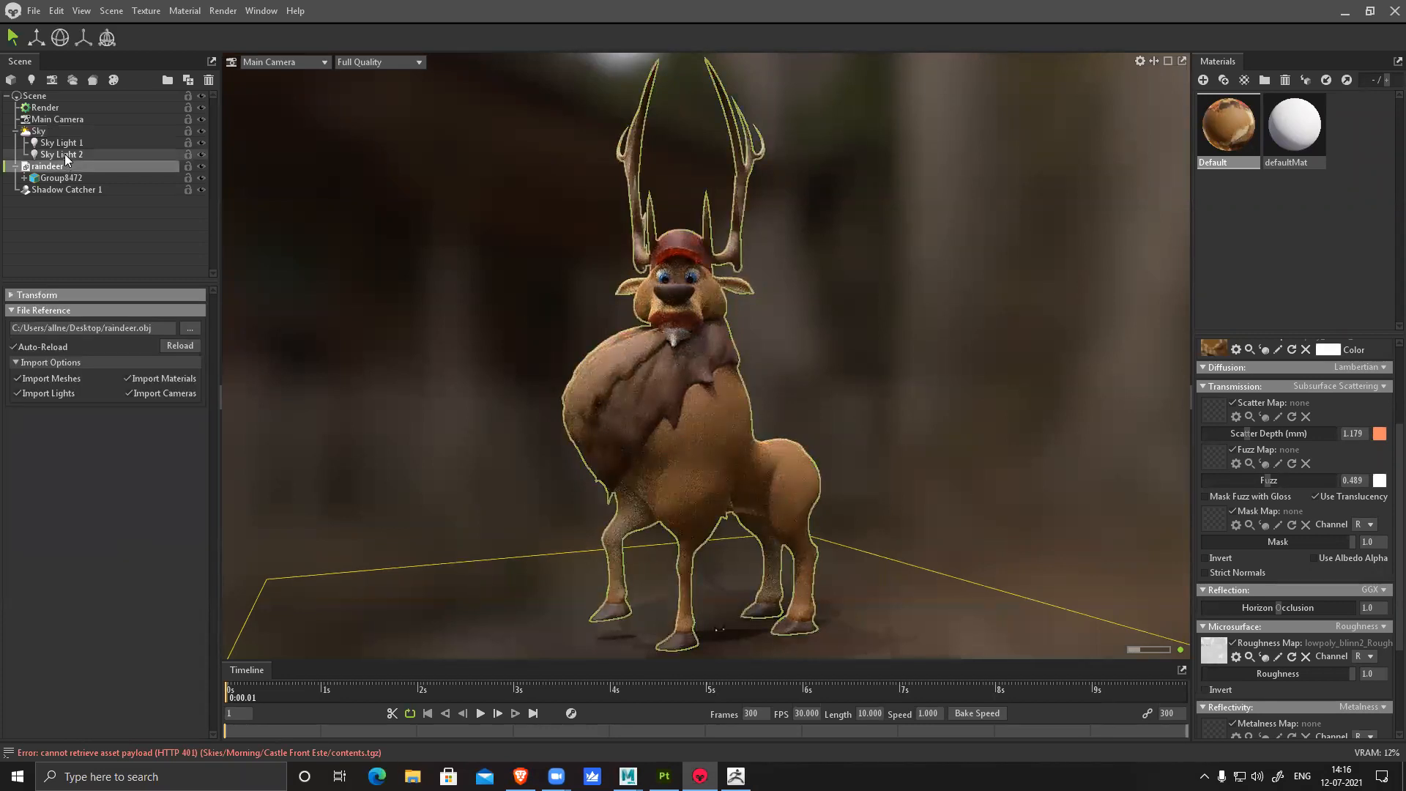
drag(76, 346, 85, 345)
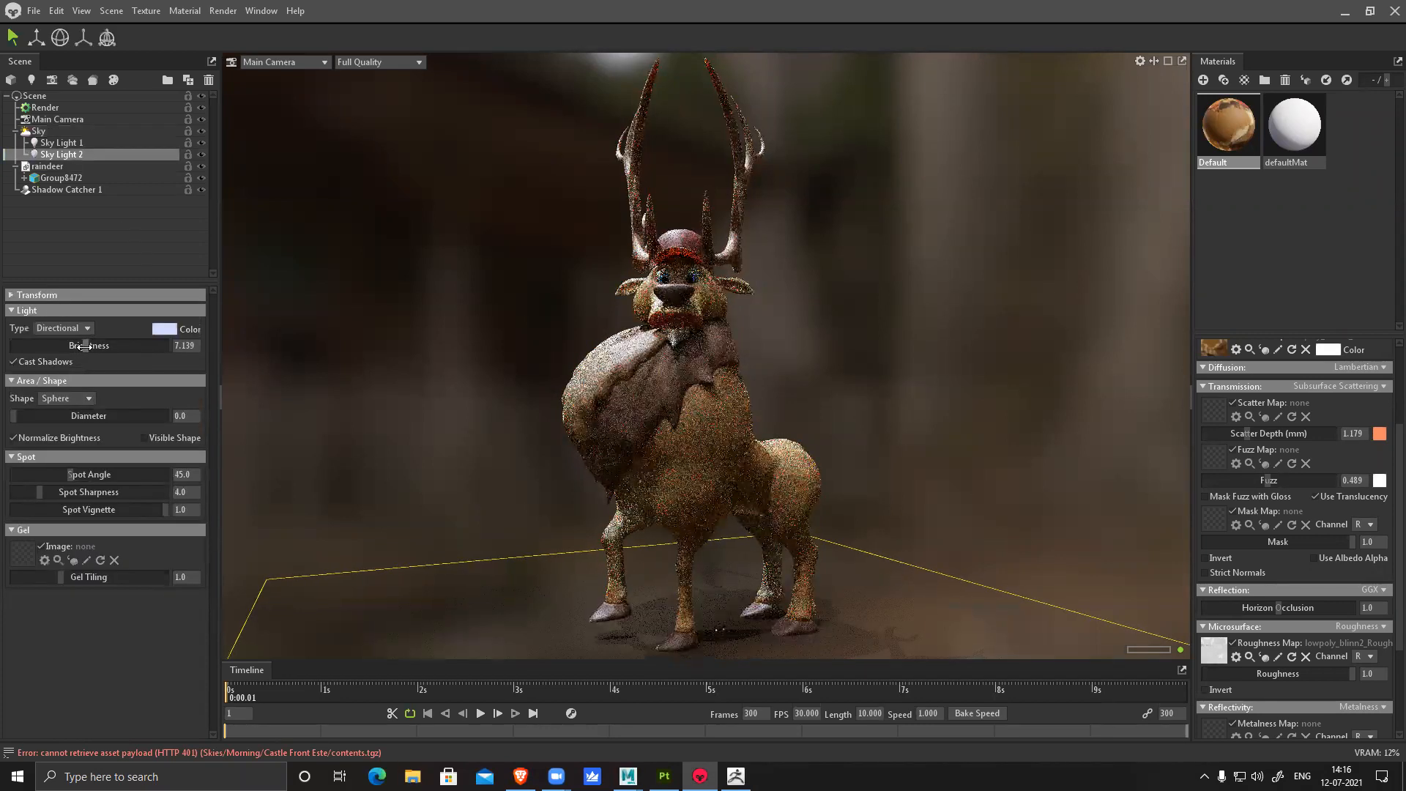
click(63, 142)
drag(76, 346, 79, 346)
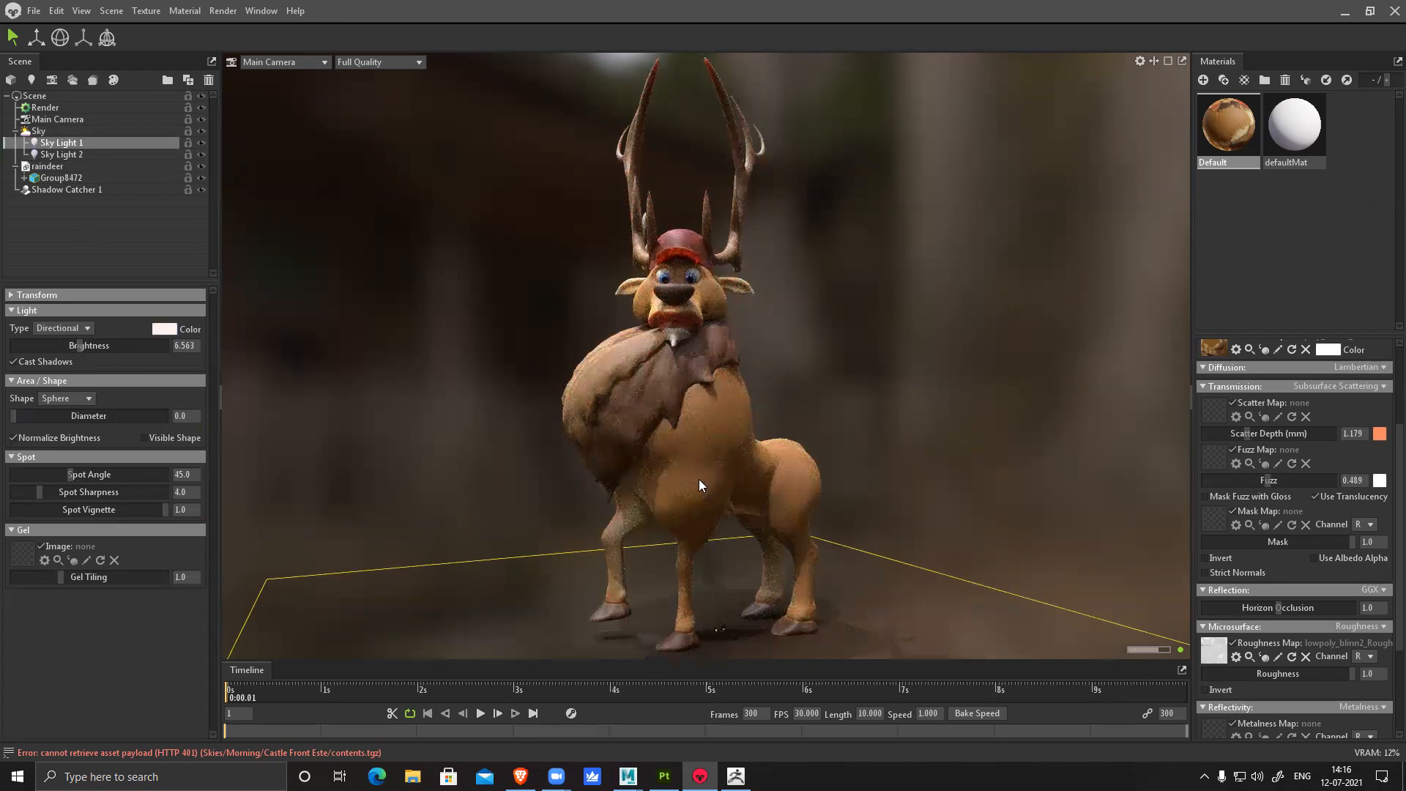
Toggle shadow casting for Sky Light 1 off and back on to compare the lighting on the reindeer
click(14, 131)
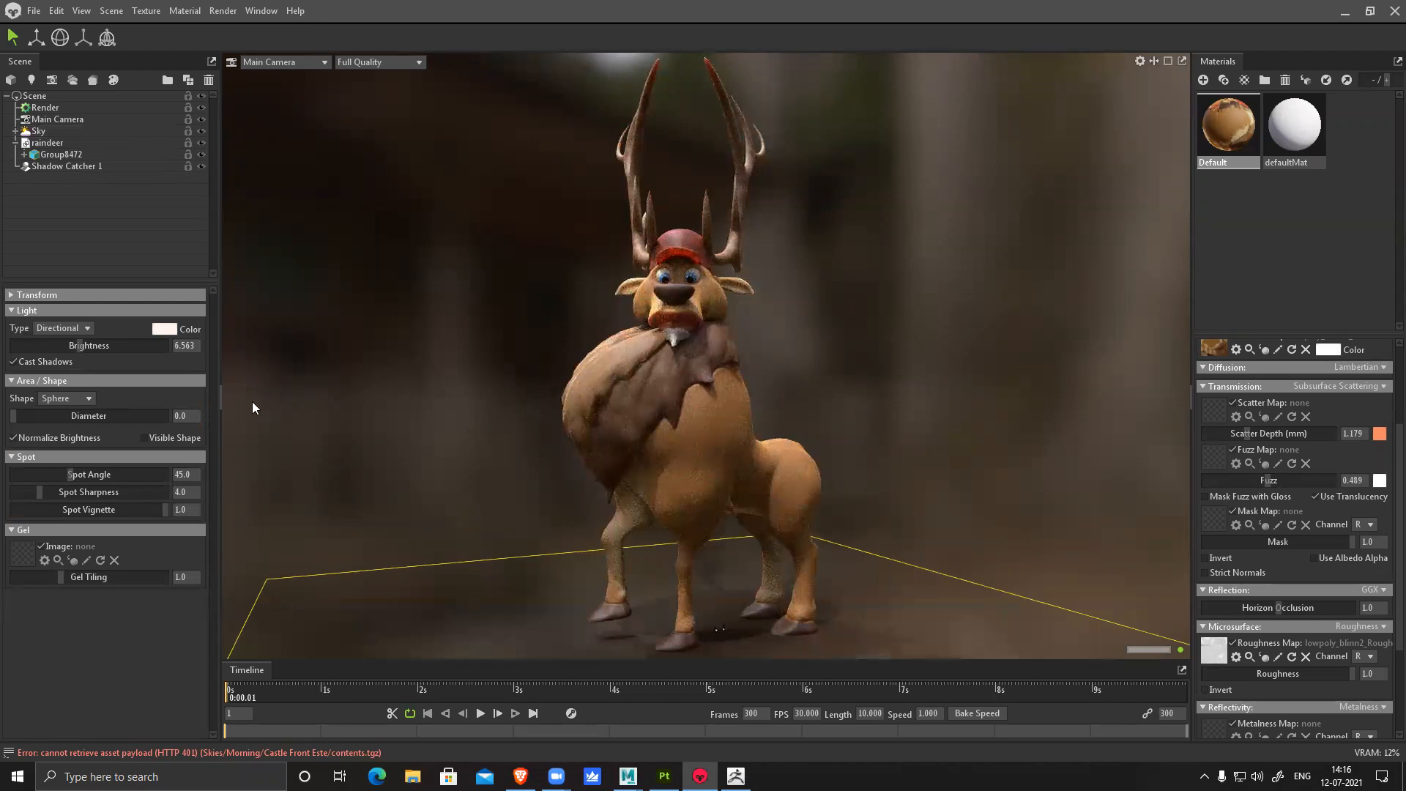
click(15, 130)
click(80, 144)
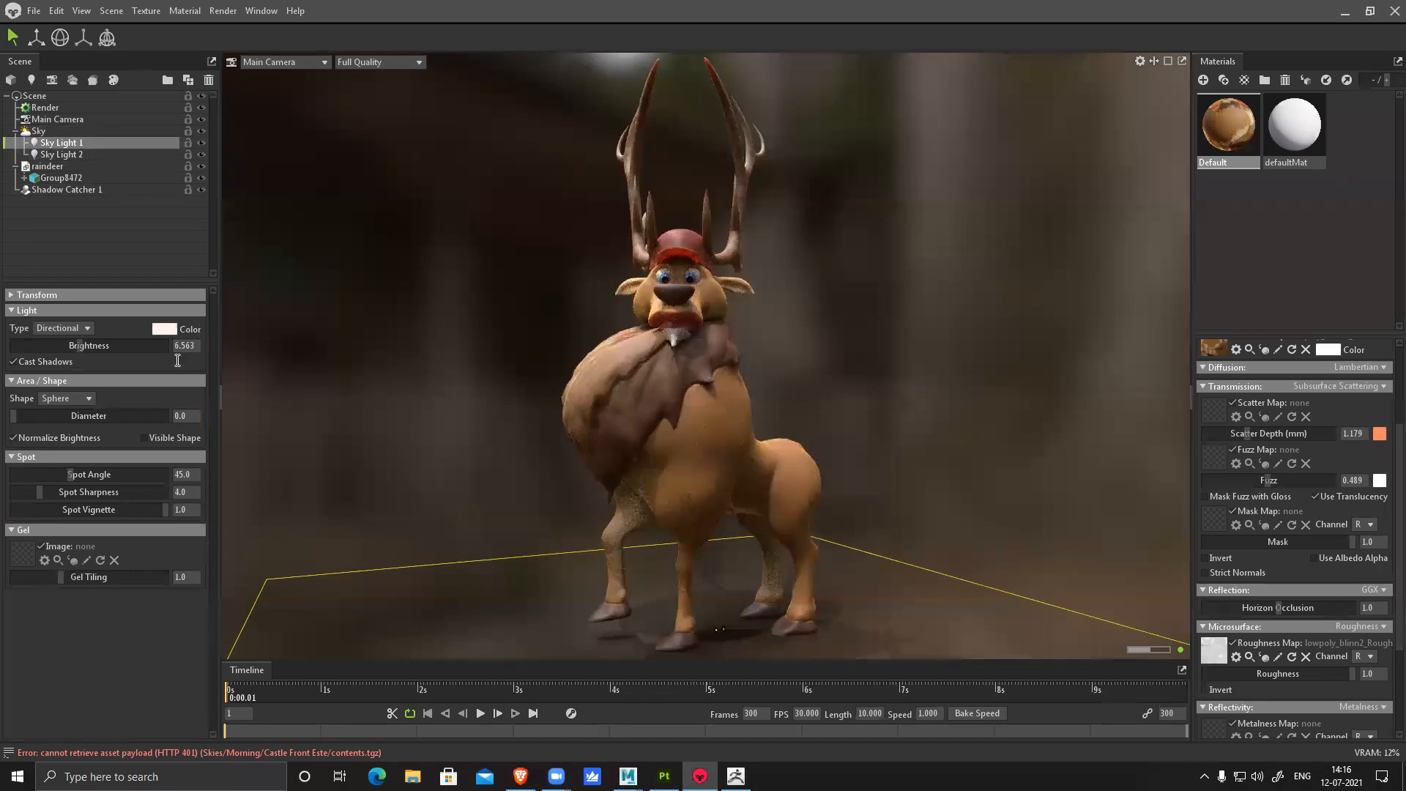
click(20, 363)
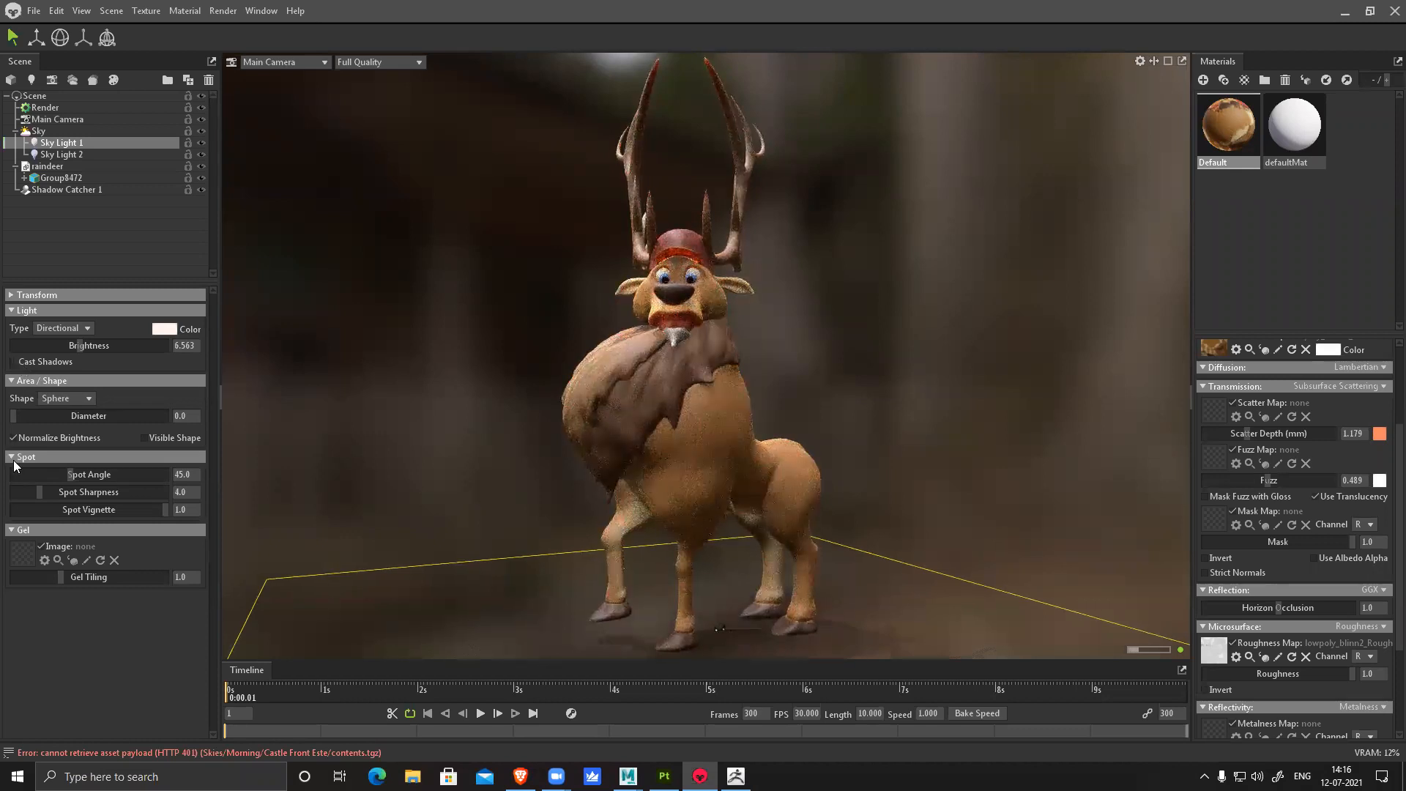
click(36, 362)
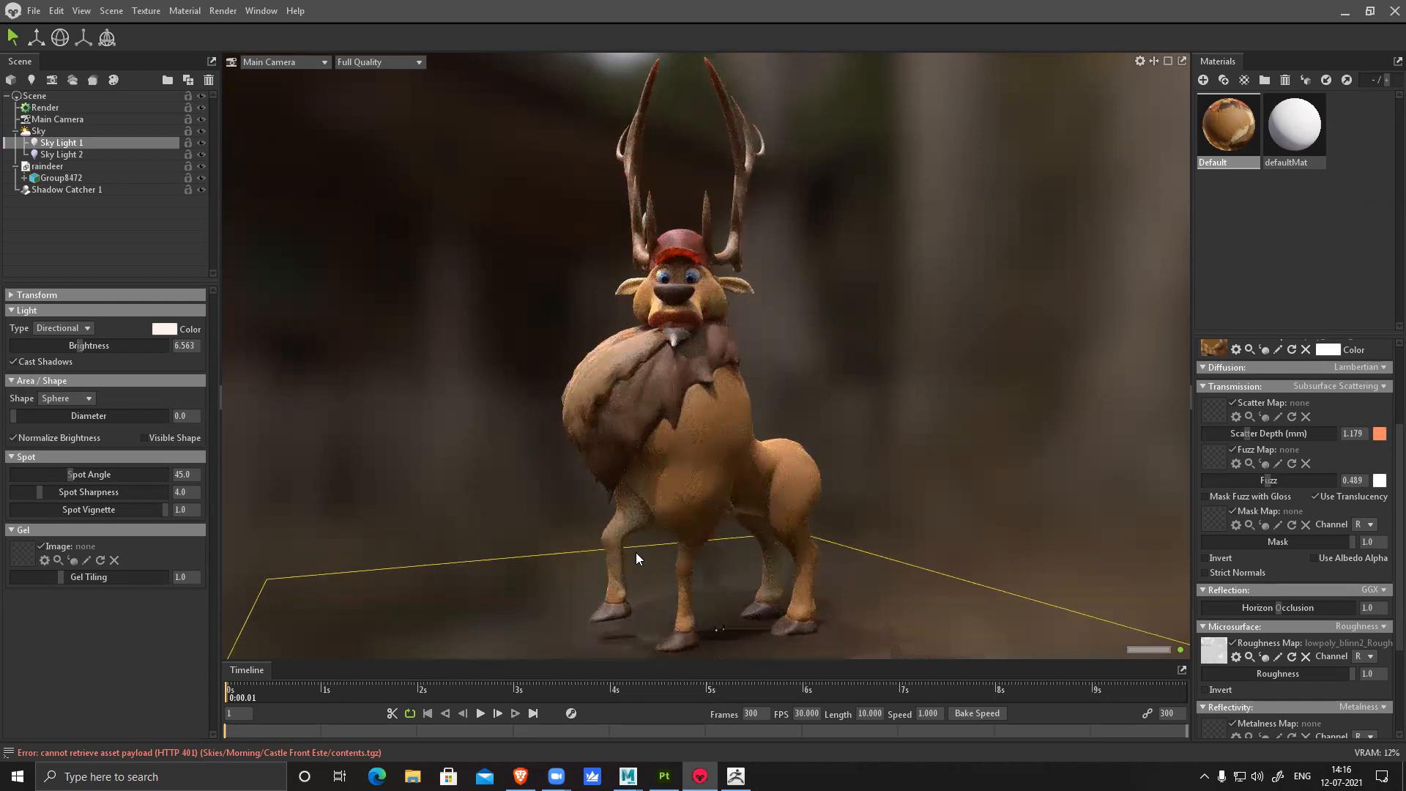
Turn off shadow casting for Sky Light 2
click(86, 153)
click(20, 361)
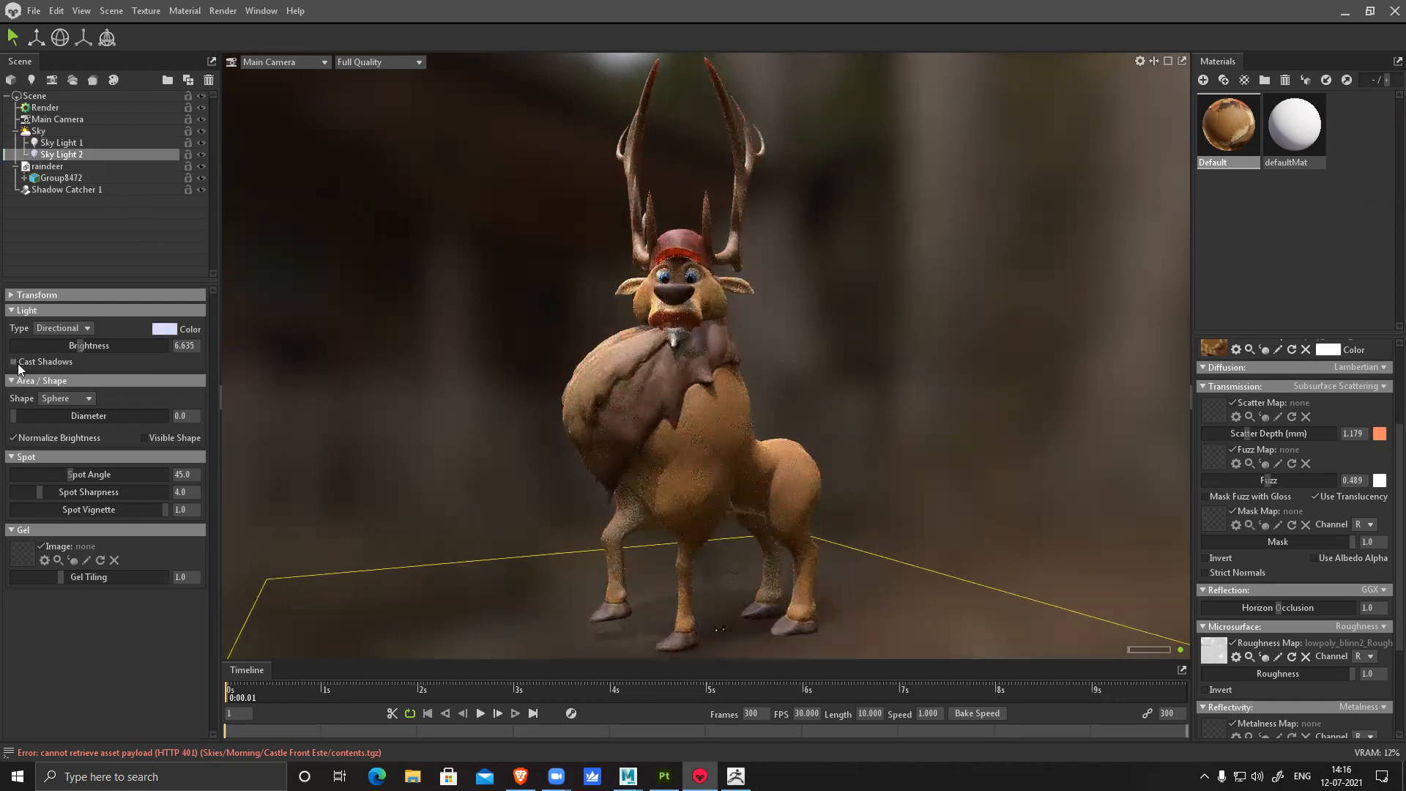
click(19, 363)
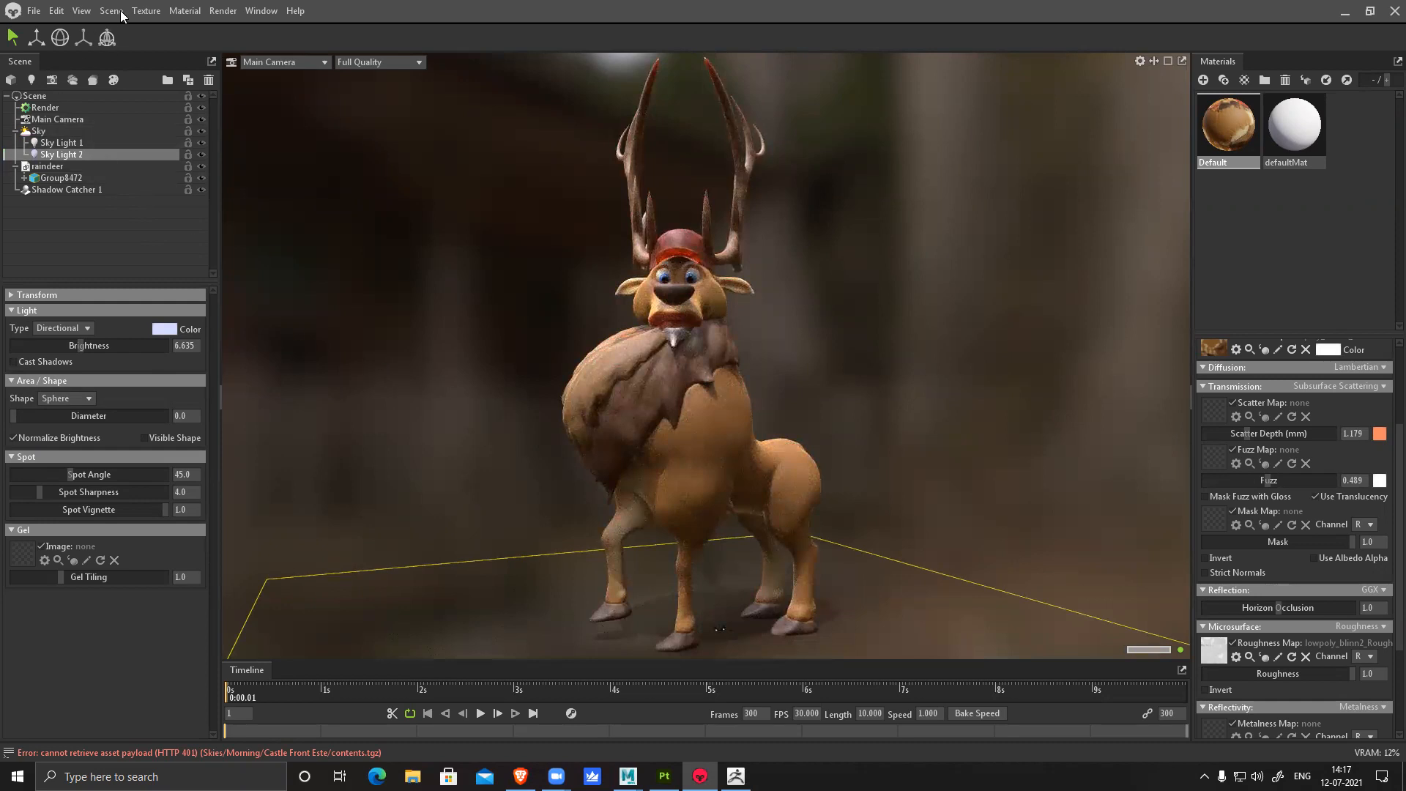
Add a turntable object to the scene
click(148, 12)
mouse_move(187, 14)
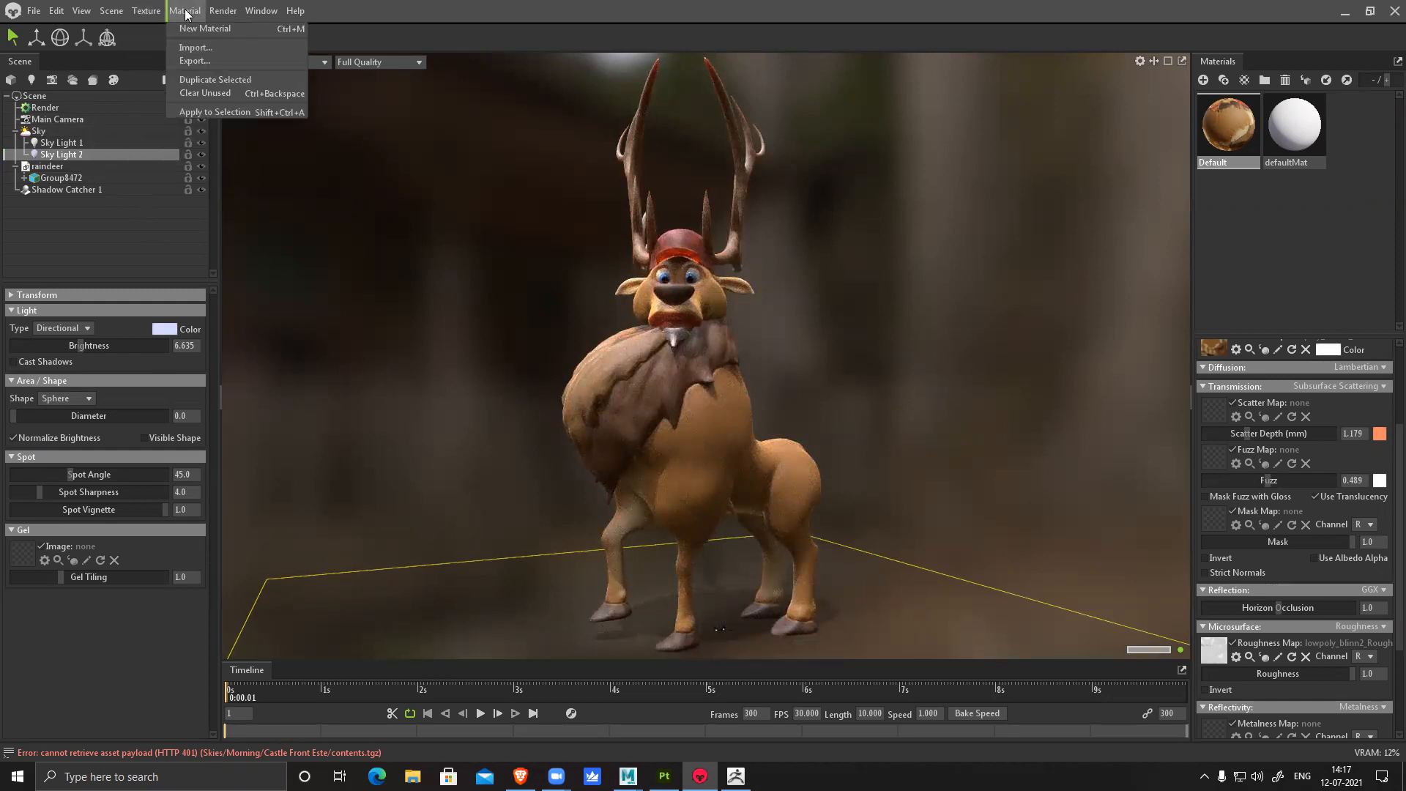
click(139, 75)
click(151, 13)
mouse_move(111, 11)
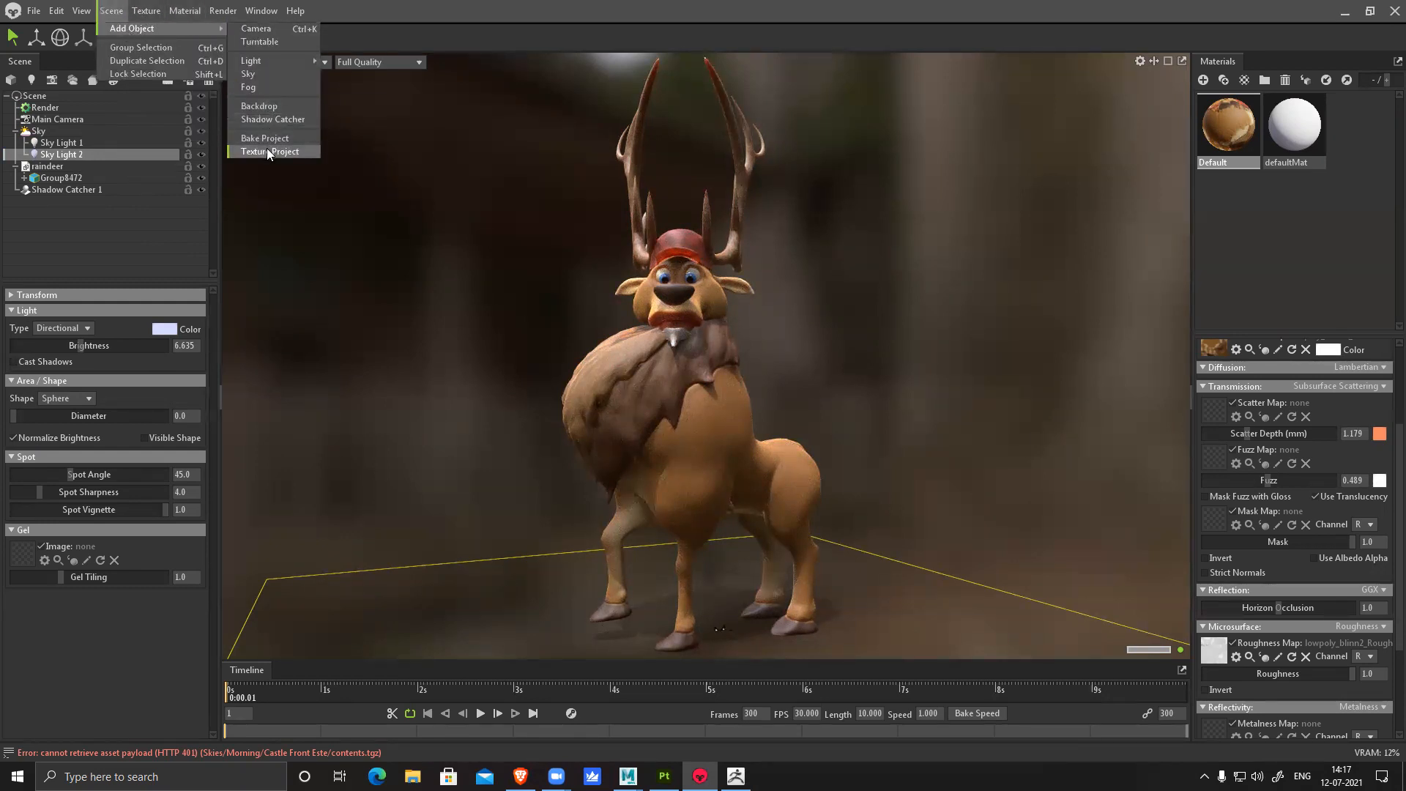
click(268, 41)
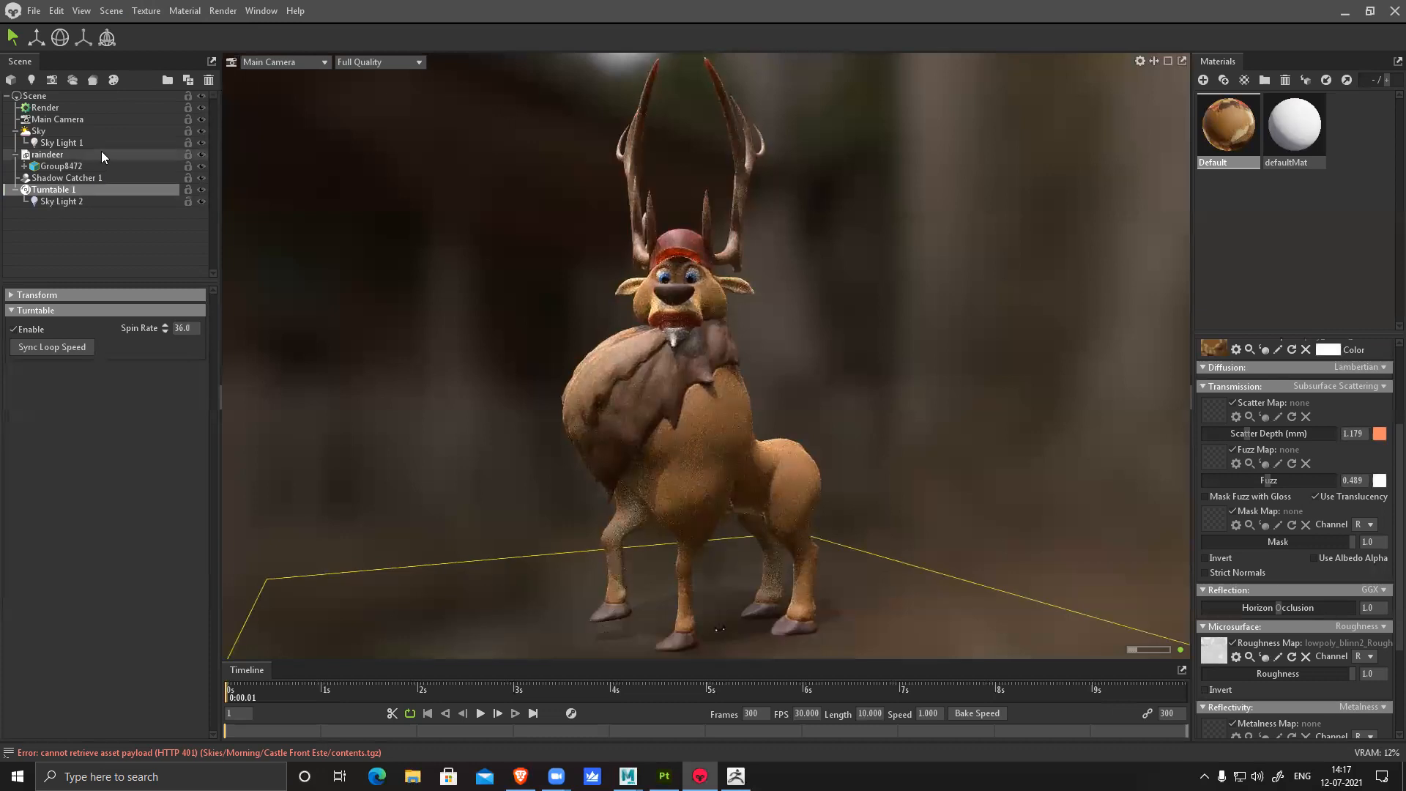
Nest the raindeer model under the turntable and move Sky Light 2 back under the Sky
click(46, 155)
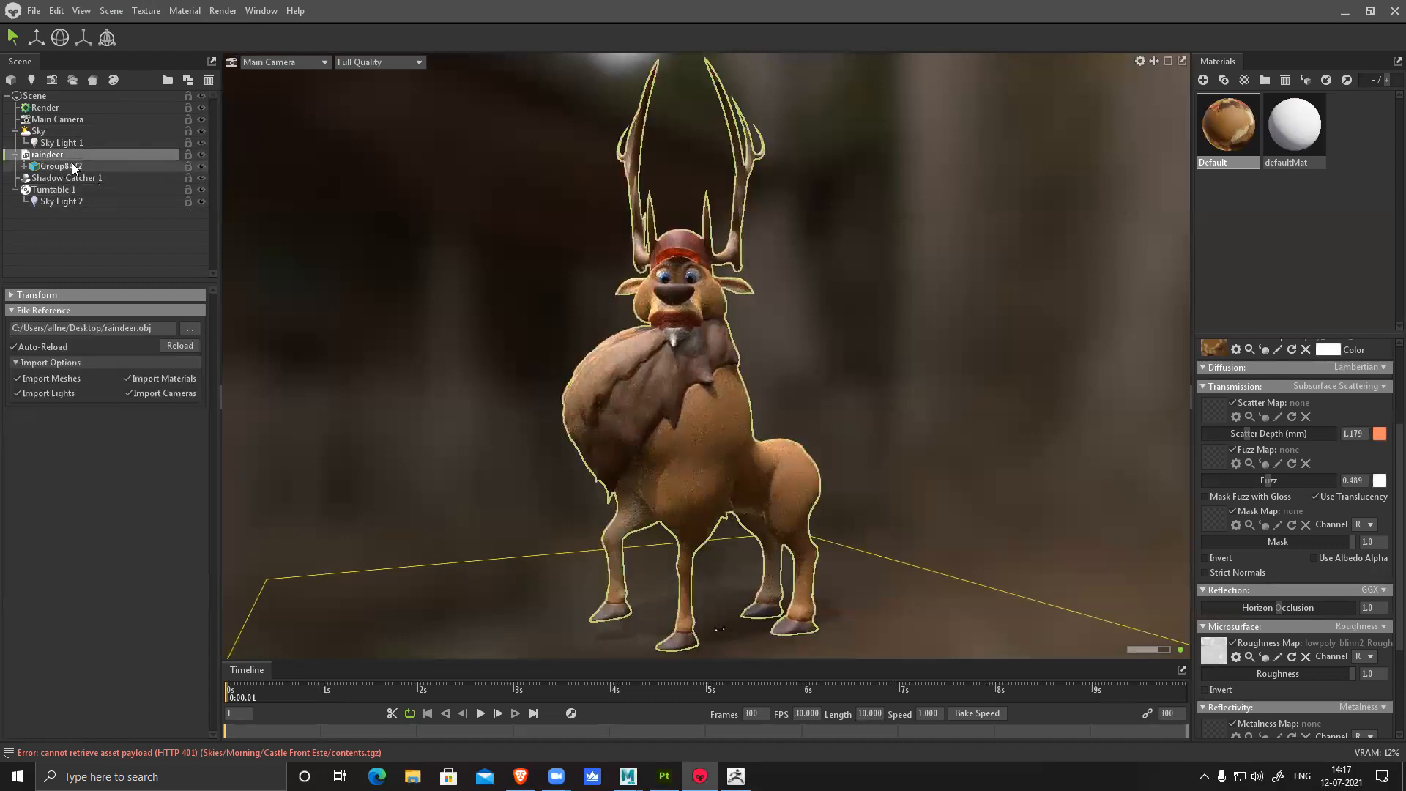
mouse_move(57, 155)
mouse_down()
mouse_move(52, 195)
mouse_move(49, 132)
mouse_up()
click(66, 201)
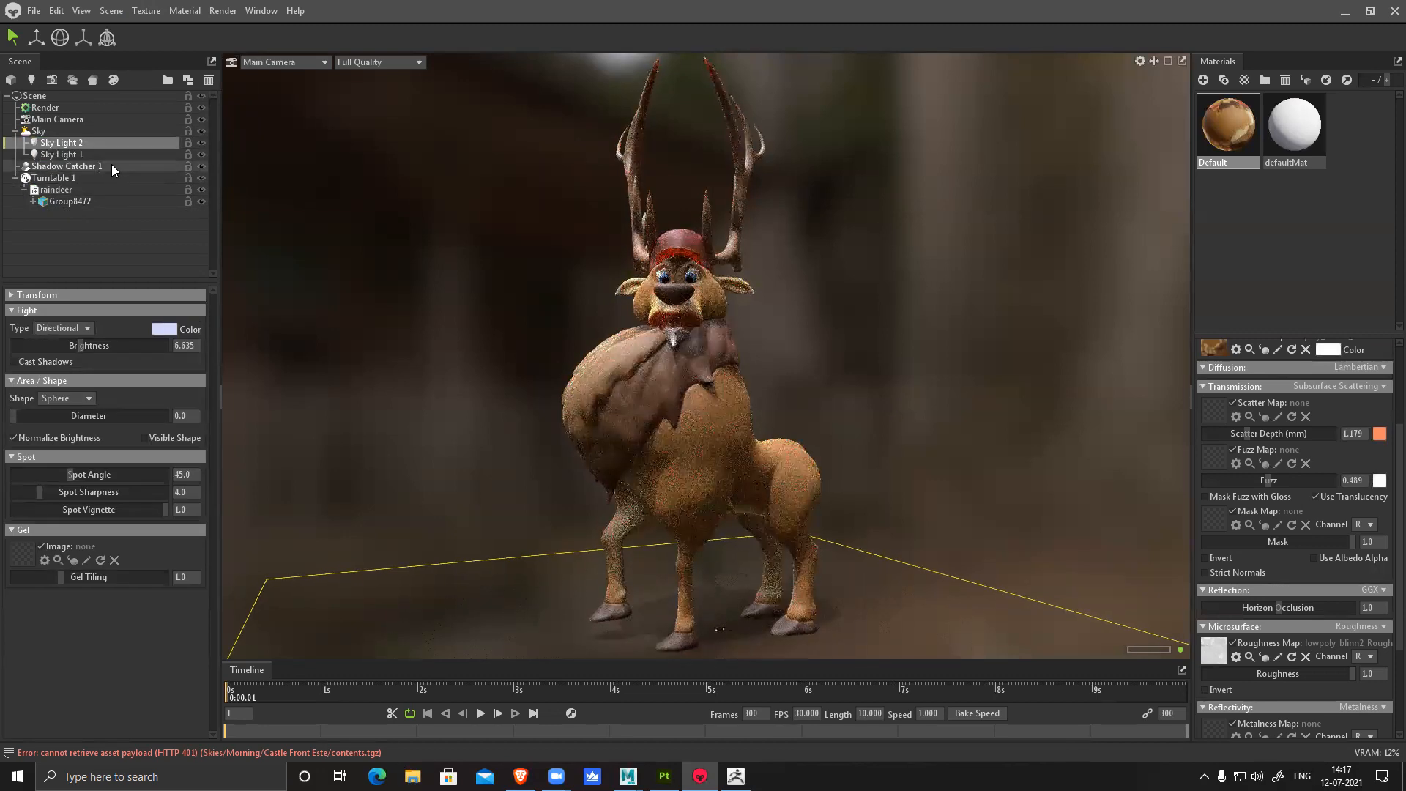
click(55, 178)
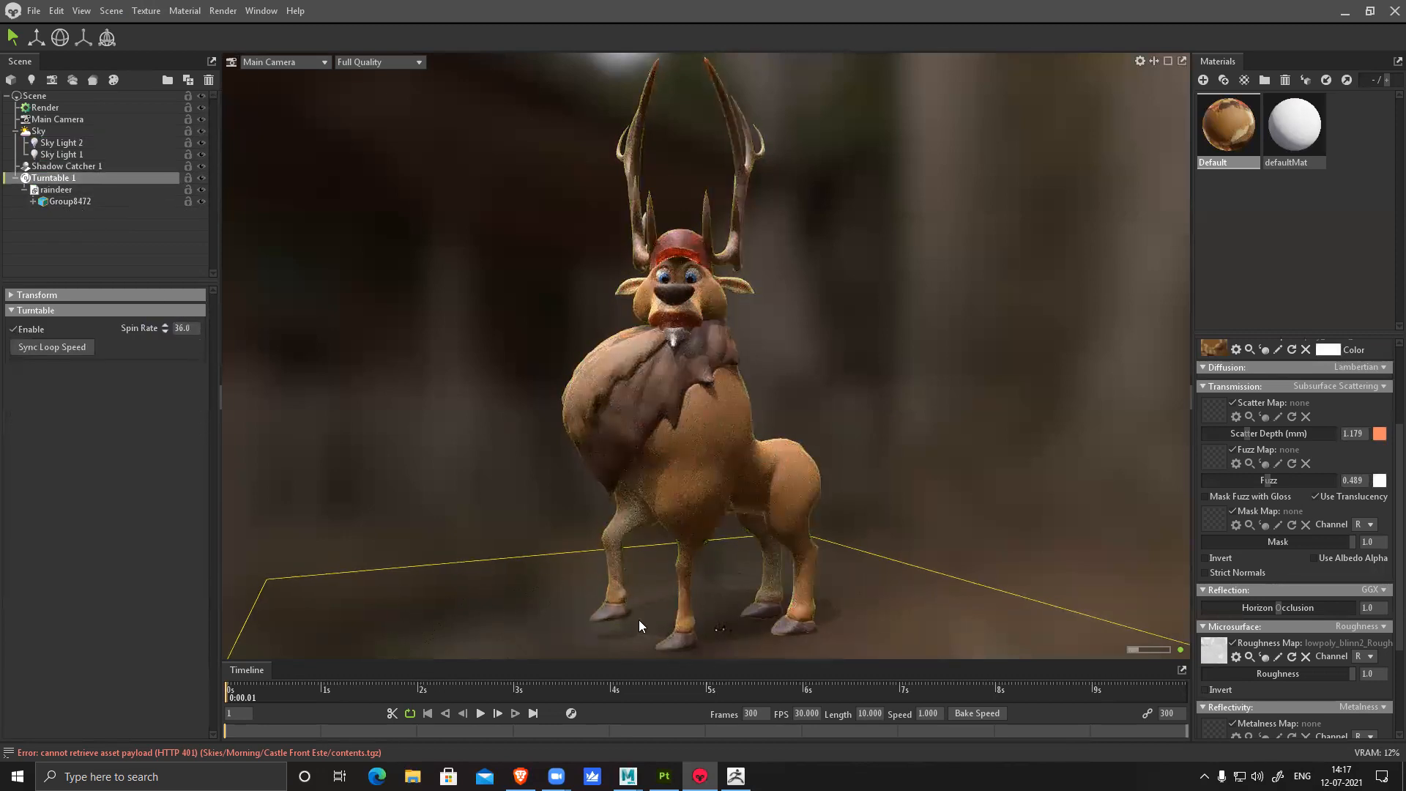
Play the turntable animation to preview the reindeer's rotation, pause it and return the timeline to the start
click(479, 714)
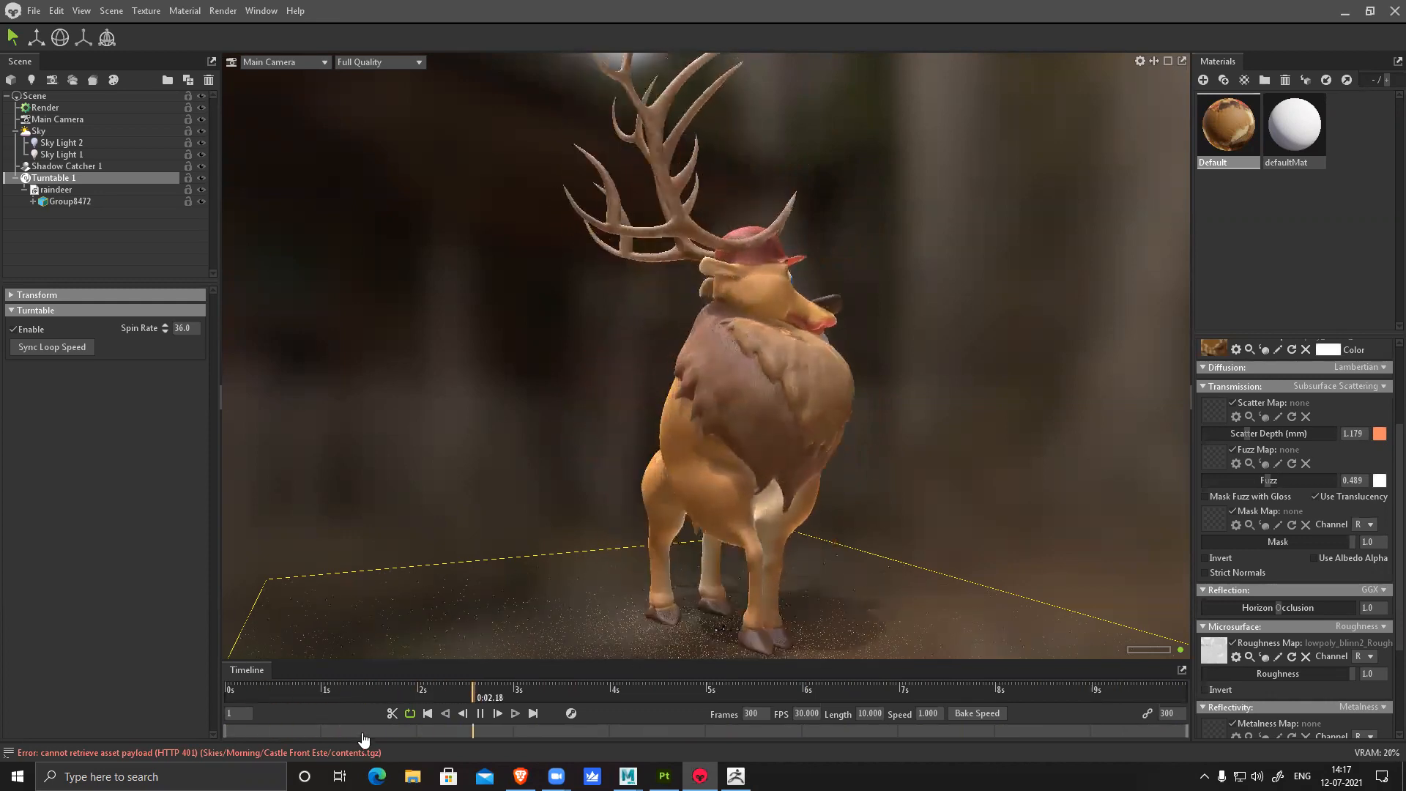
click(480, 715)
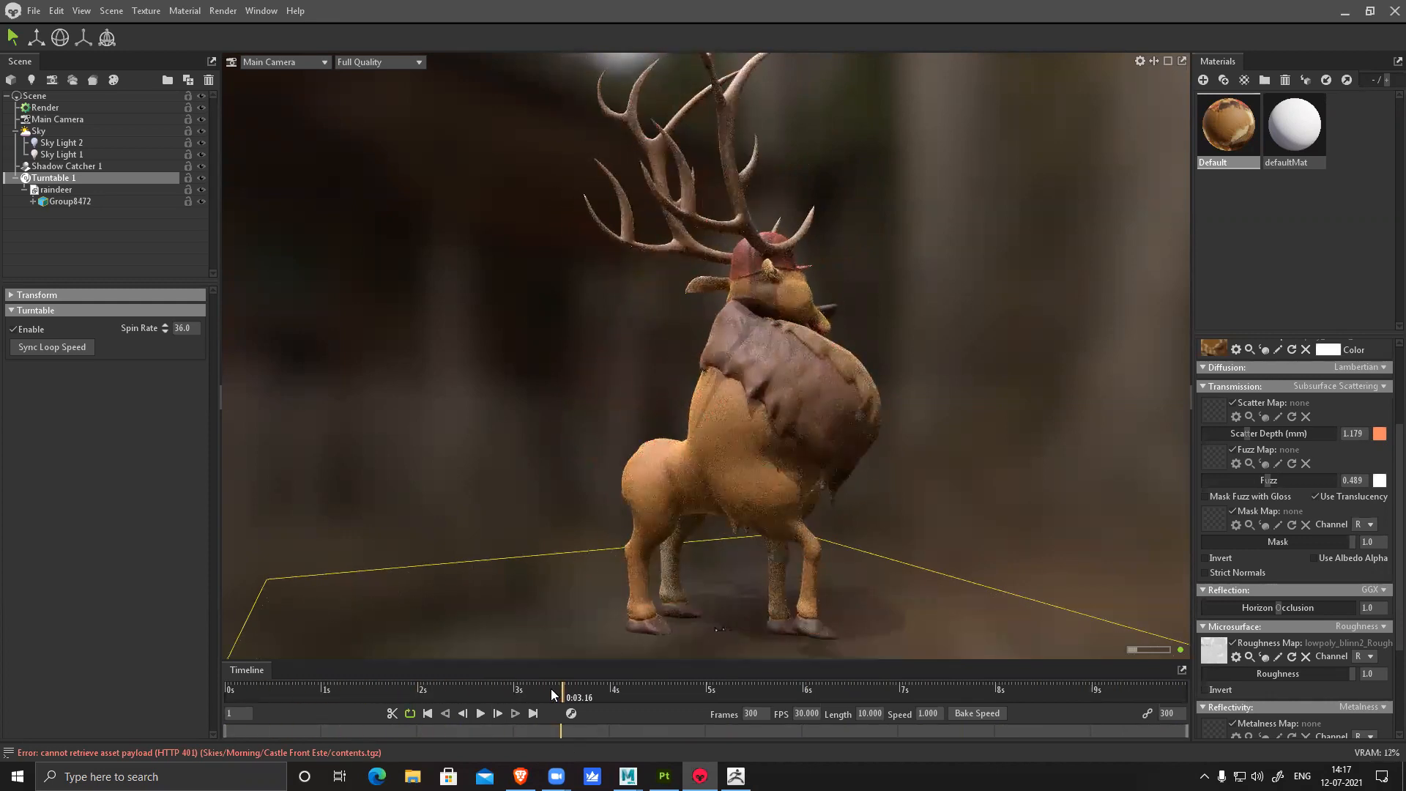
drag(551, 689, 183, 672)
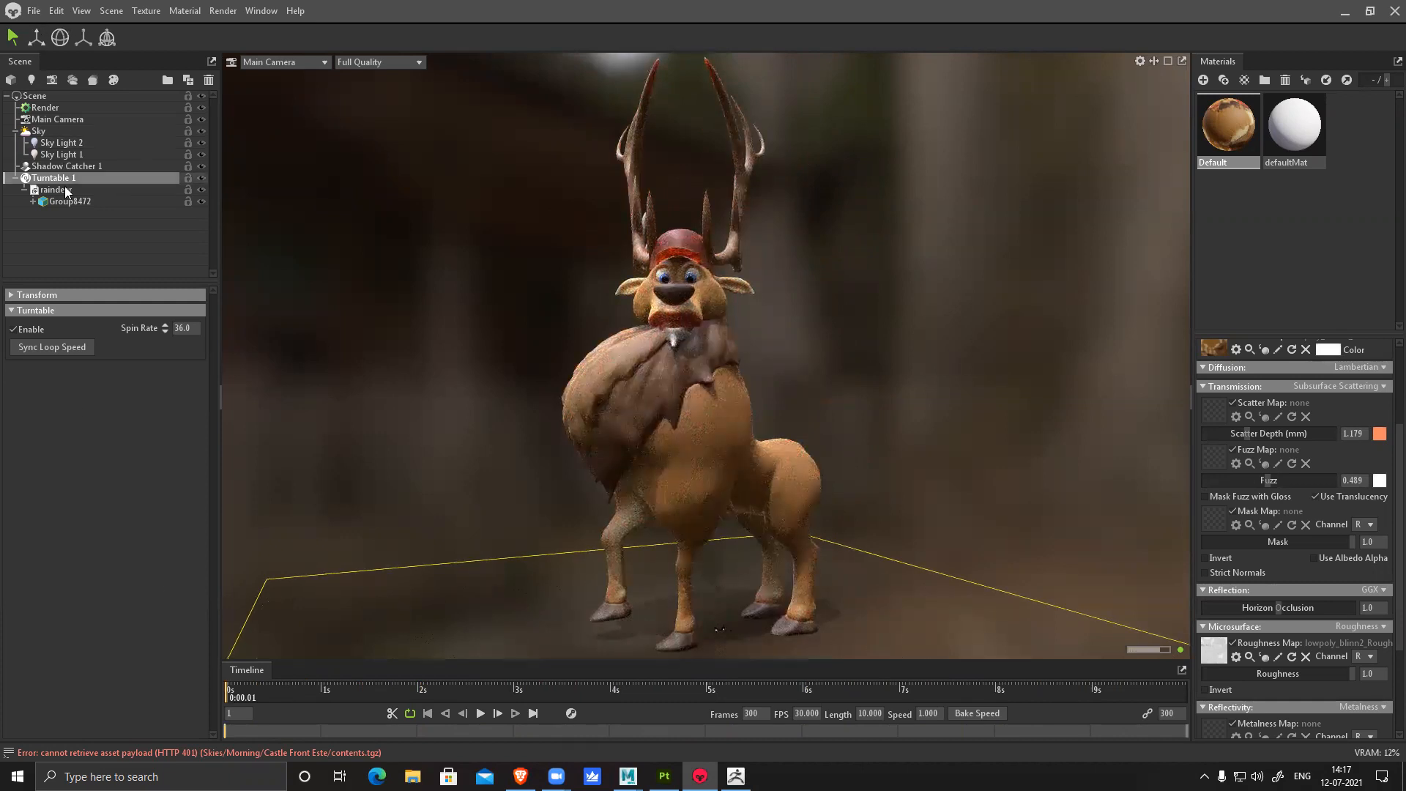
Review the image and video output settings of the Render object, including video format, samples, transparency and compression quality
click(53, 107)
scroll(143, 388, down, 10)
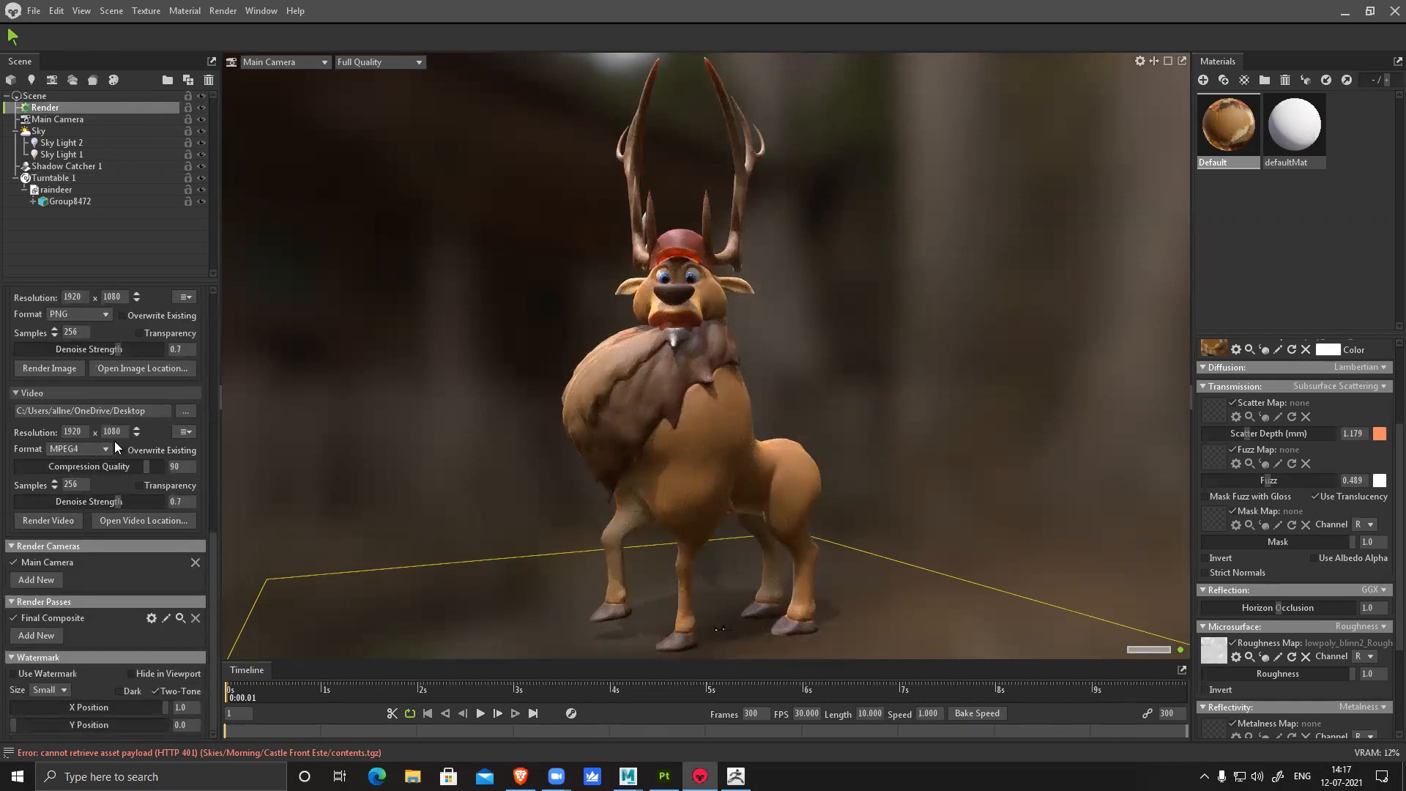
click(88, 448)
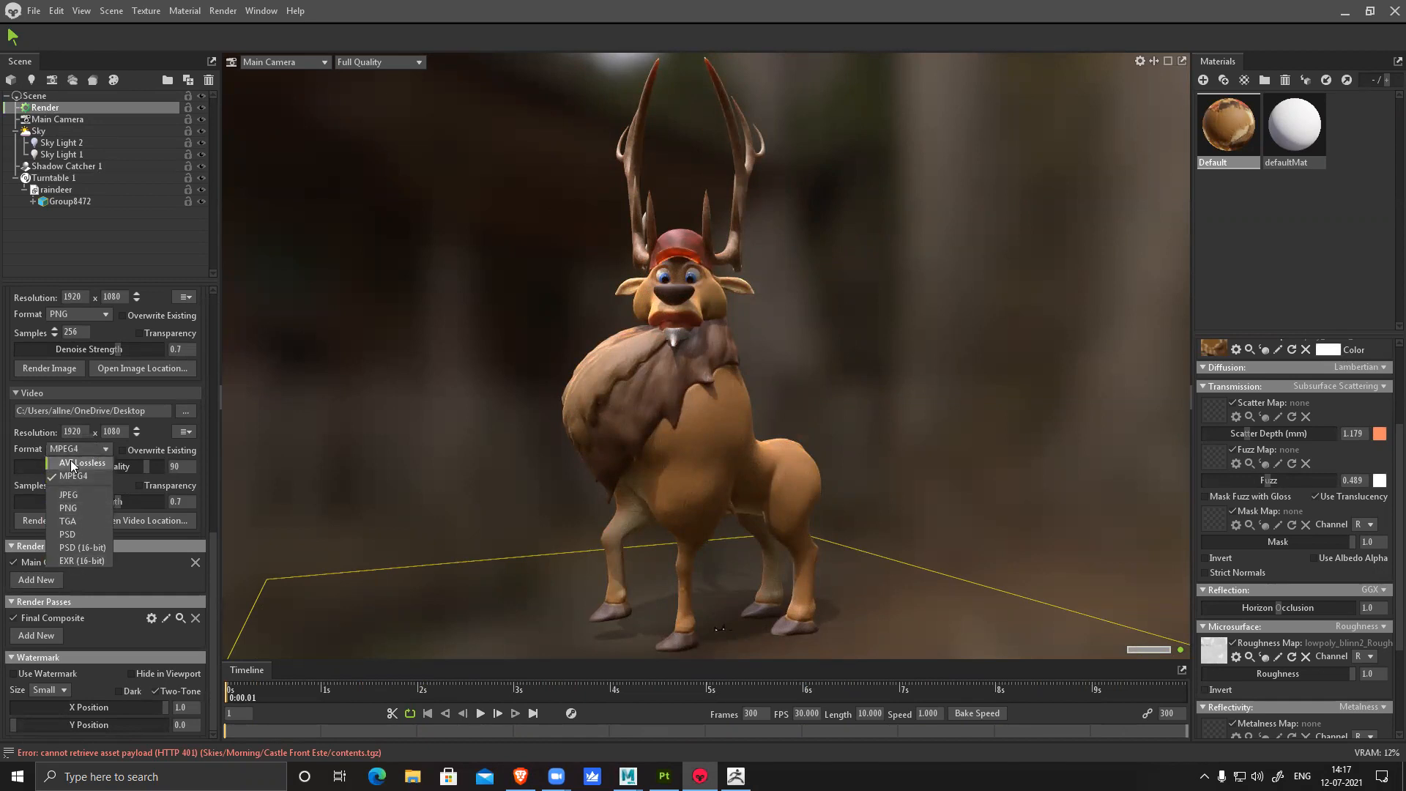
click(157, 441)
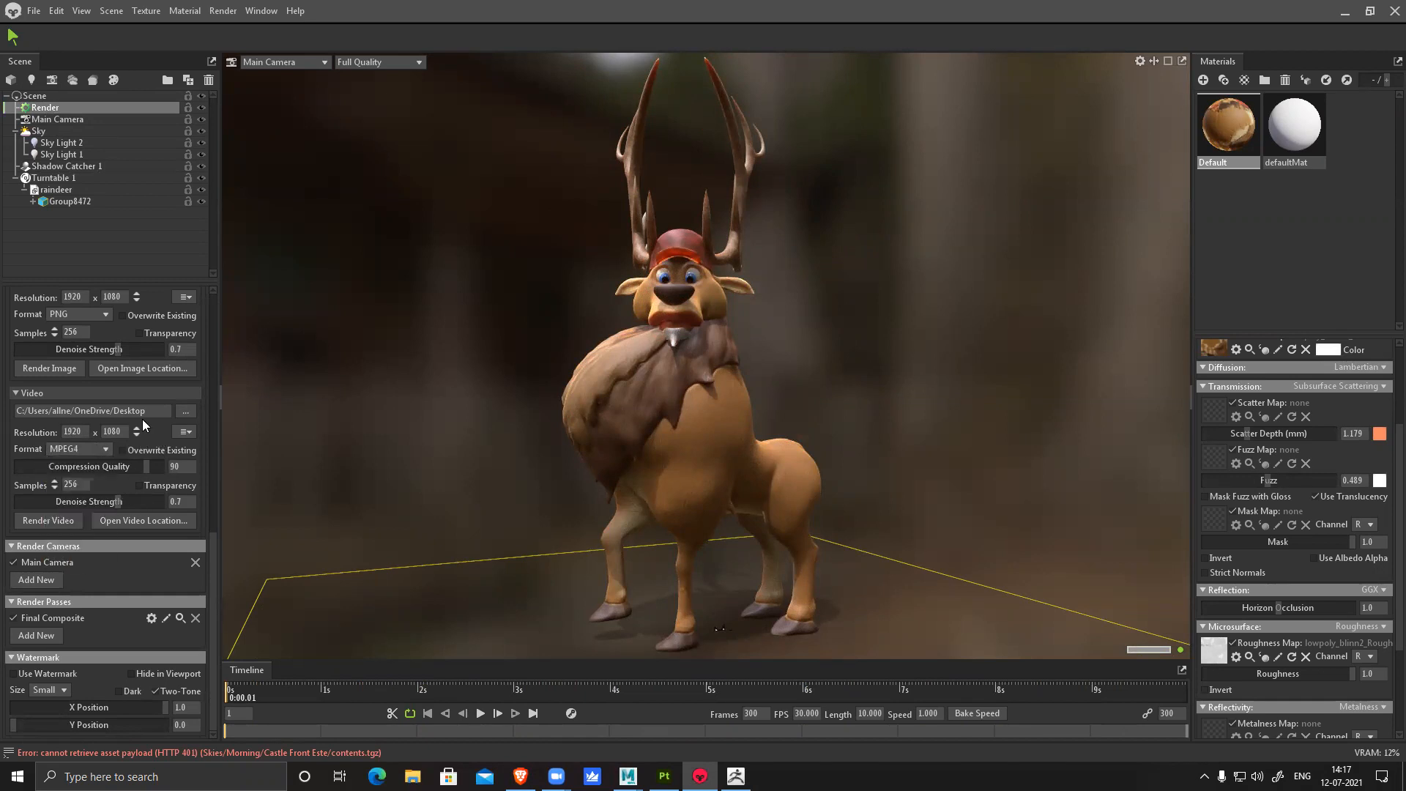
scroll(118, 572, up, 2)
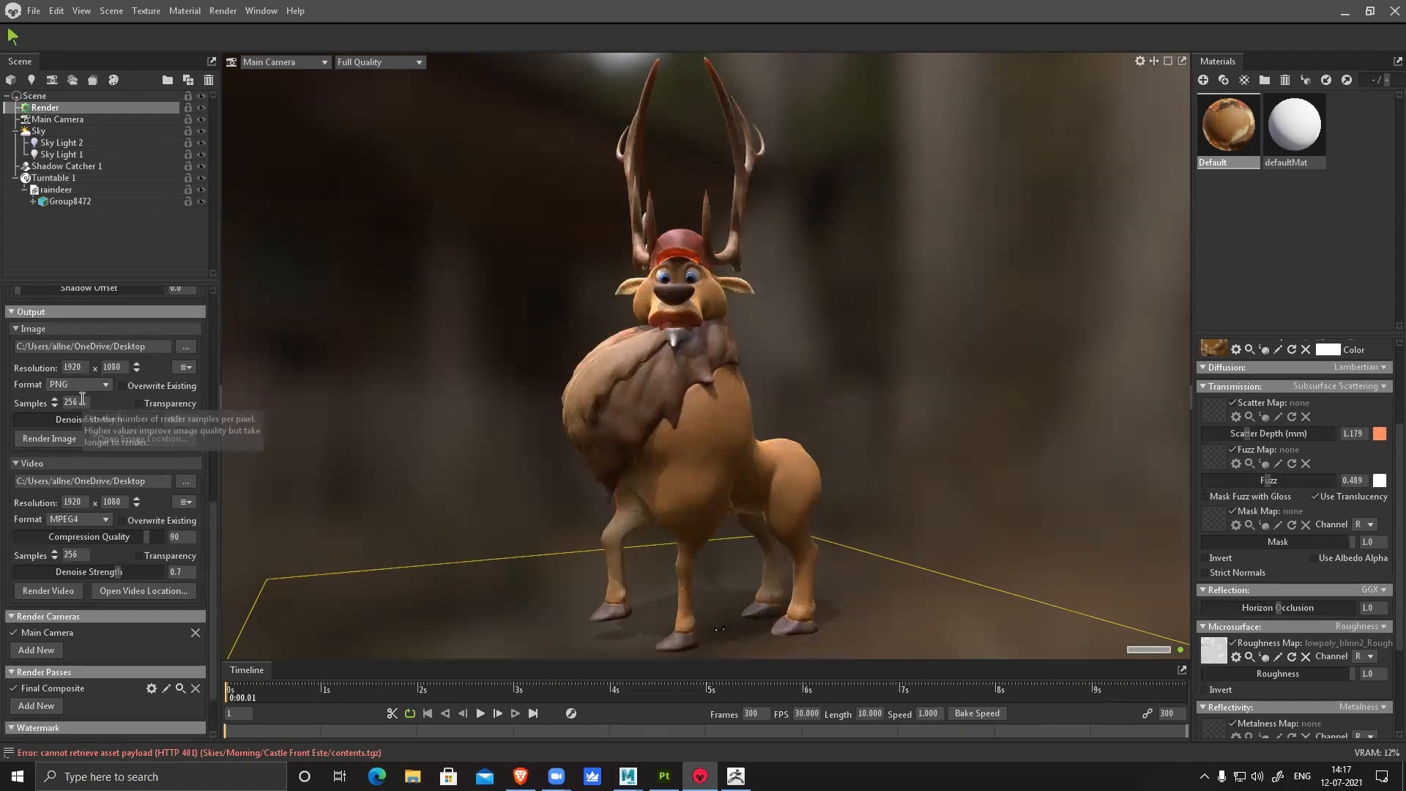
click(166, 404)
click(166, 403)
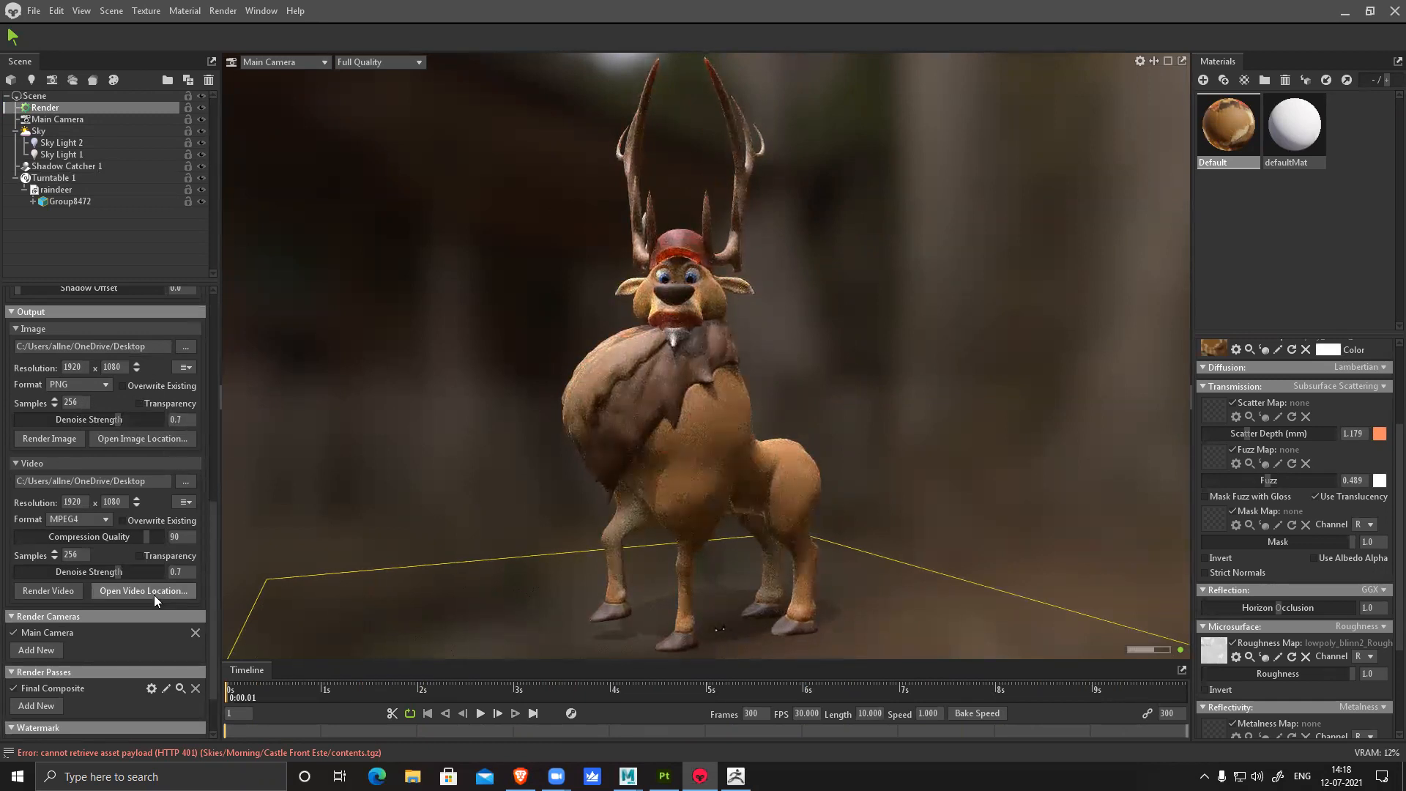
scroll(148, 523, down, 1)
click(181, 501)
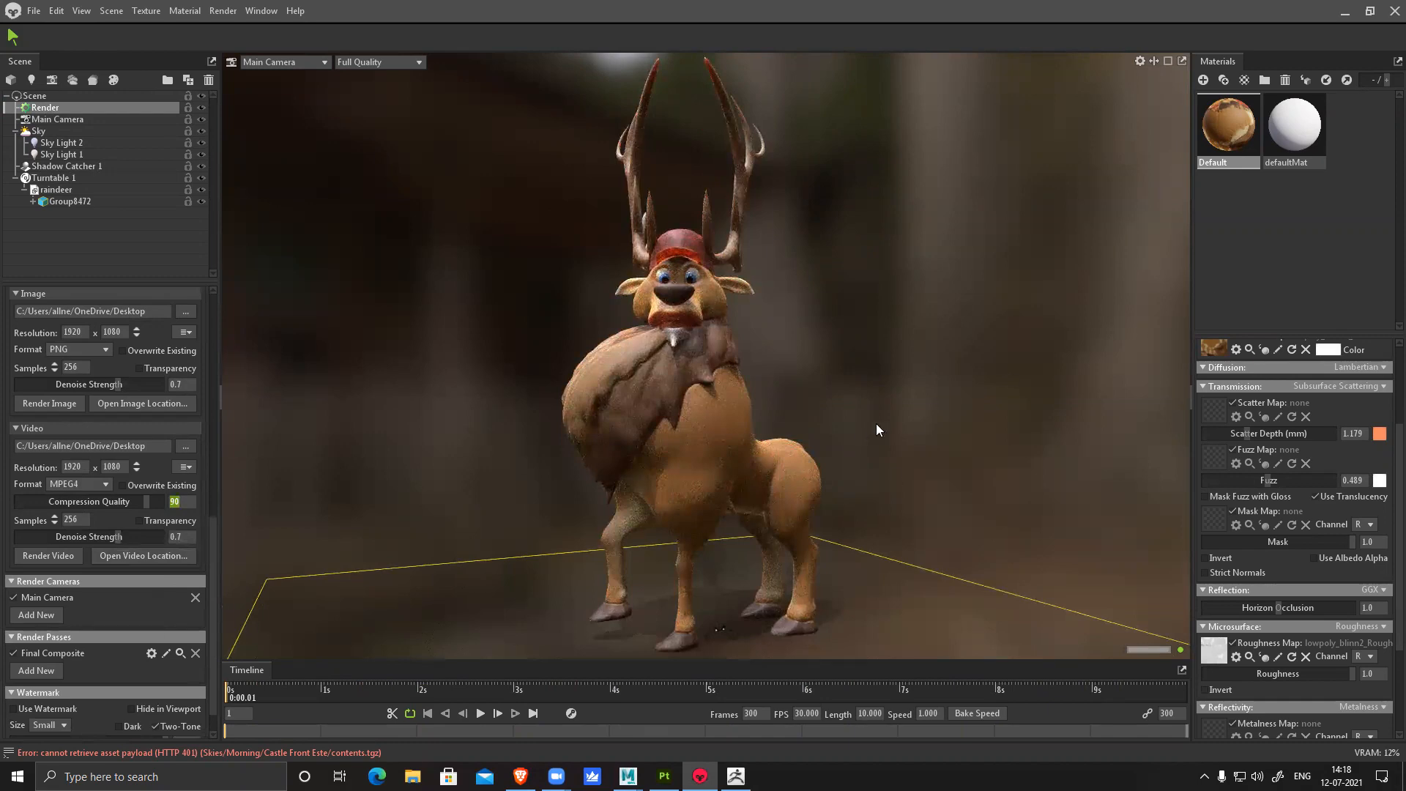
click(855, 422)
mouse_move(838, 425)
mouse_down()
mouse_move(839, 408)
mouse_move(840, 434)
mouse_up()
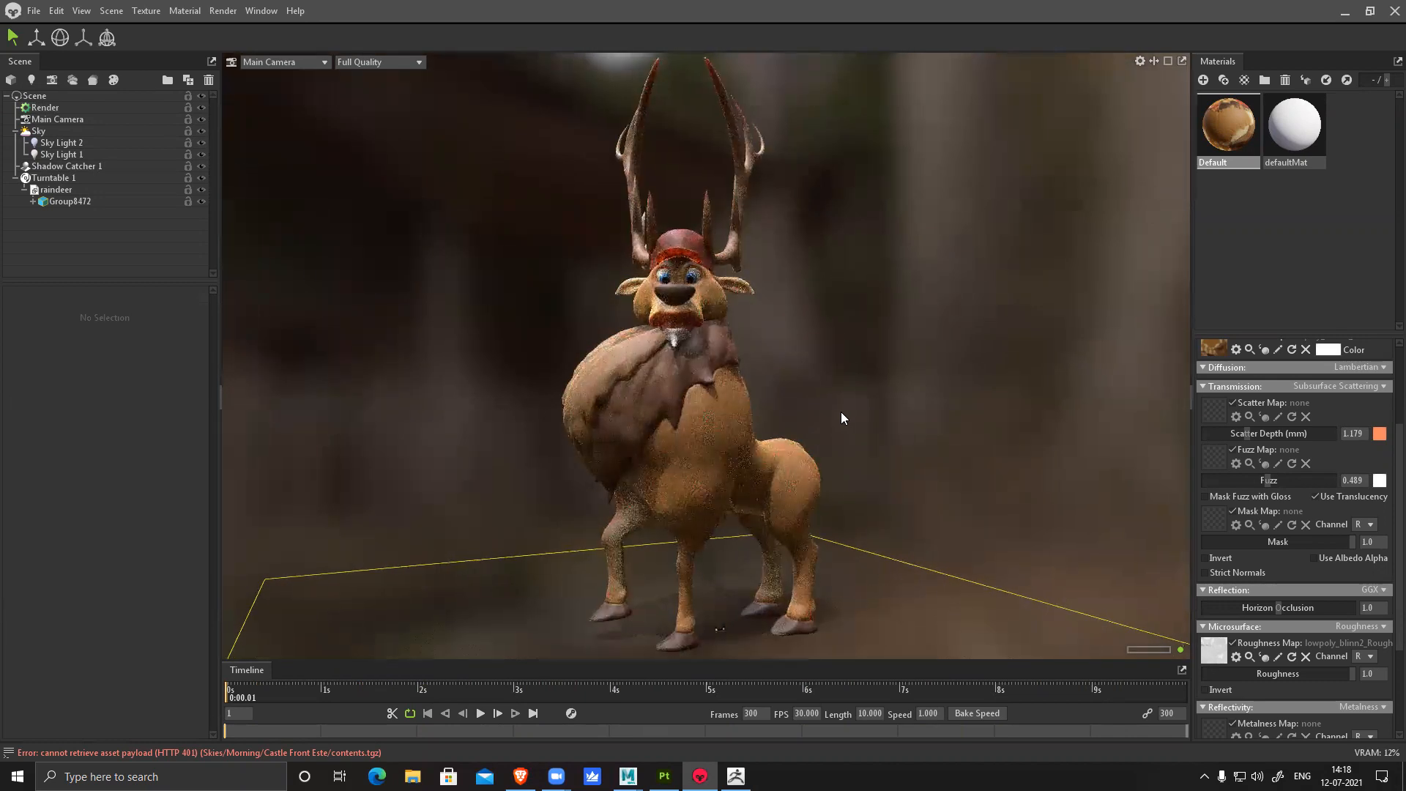
Start rendering the turntable video in MPEG4 format at 1920 x 1080 with 256 samples
click(45, 108)
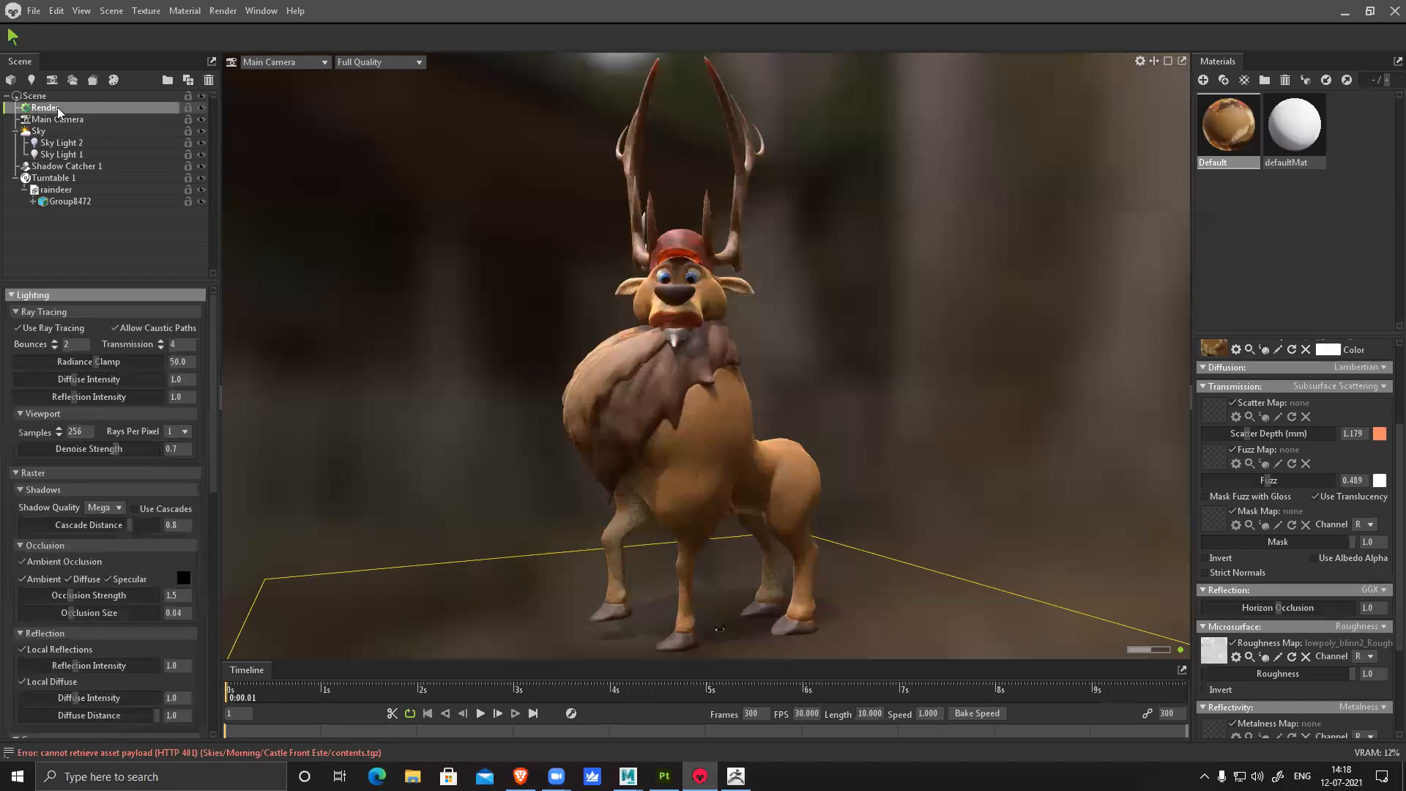
scroll(101, 659, down, 6)
scroll(101, 659, down, 2)
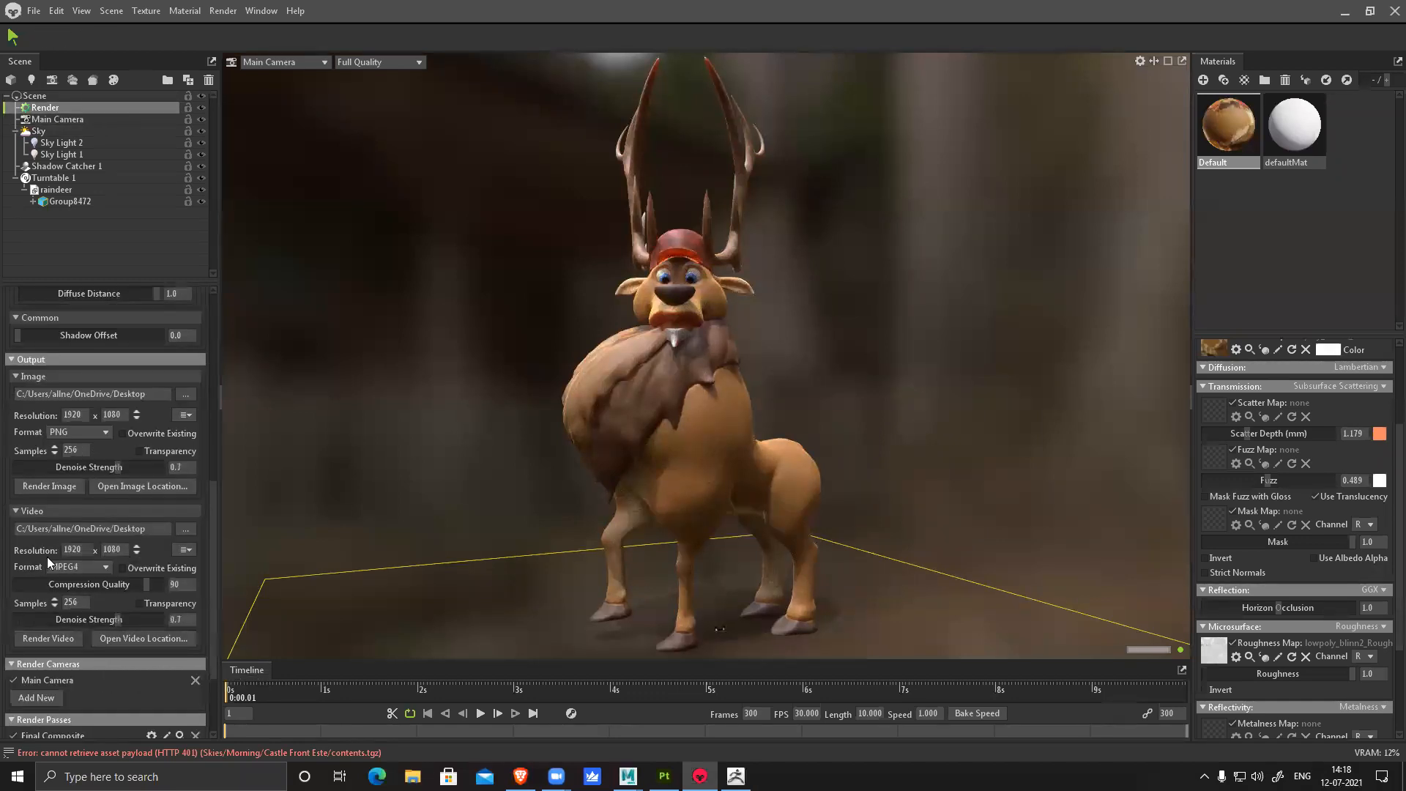
click(49, 637)
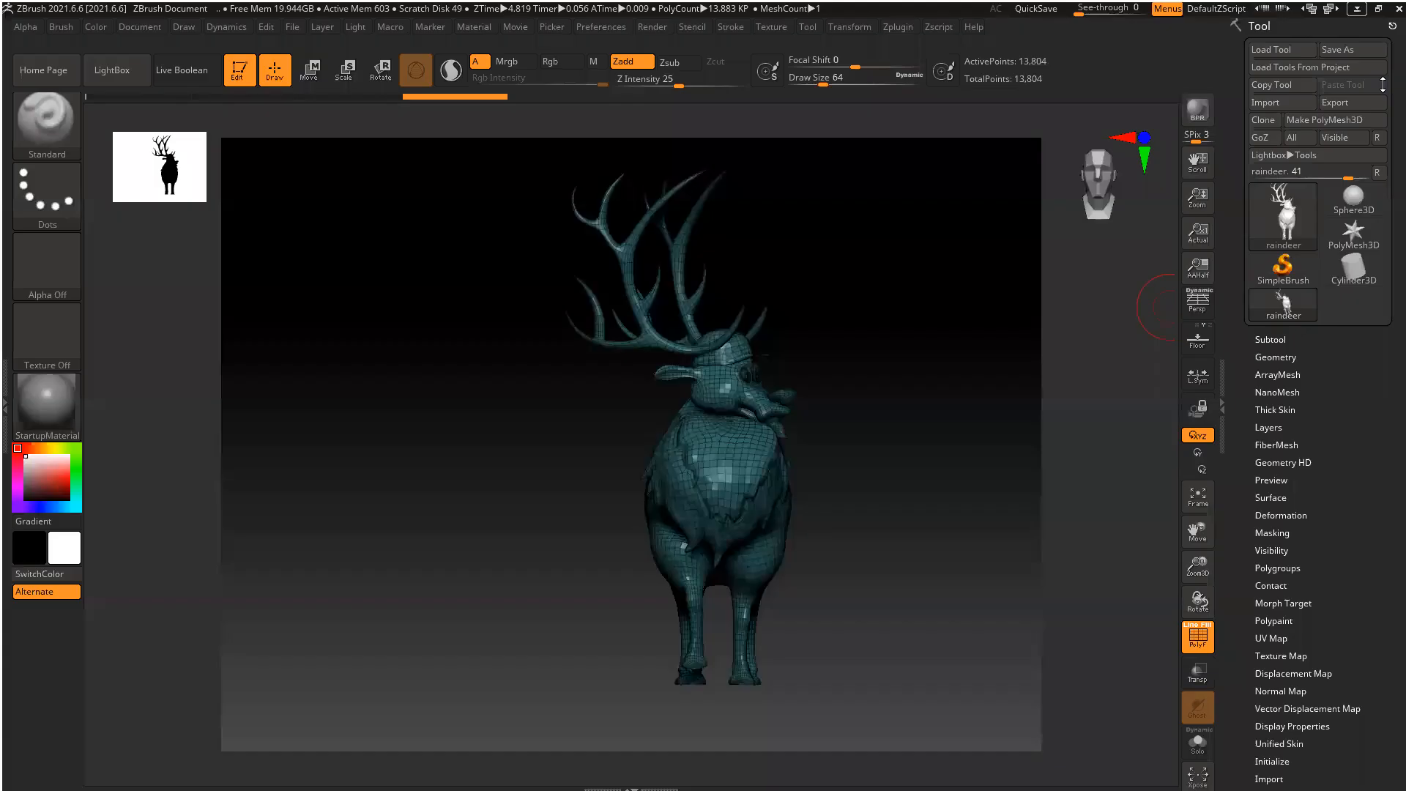
Close ZBrush and switch to the Raindeer project in Substance 3D Painter
click(1394, 9)
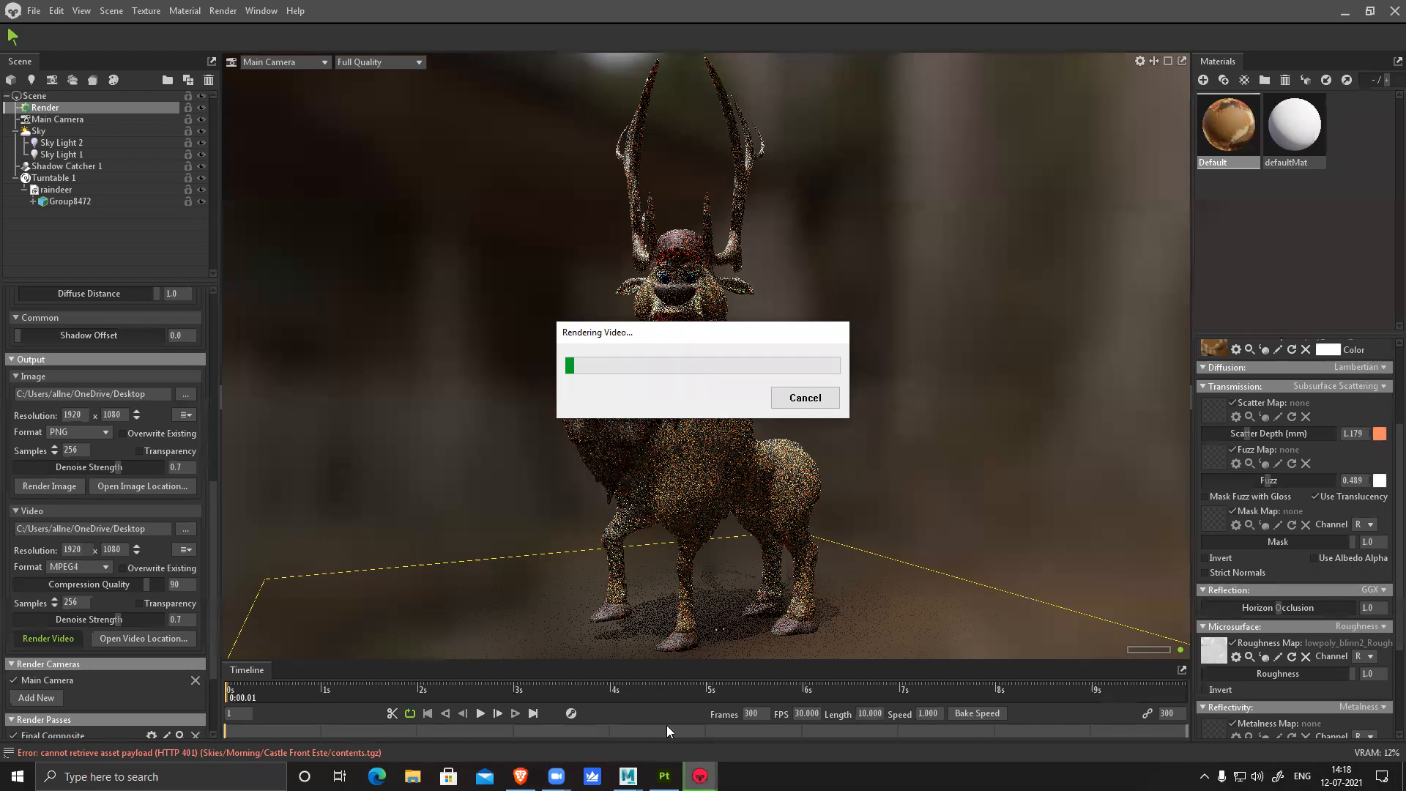
key(alt+Tab)
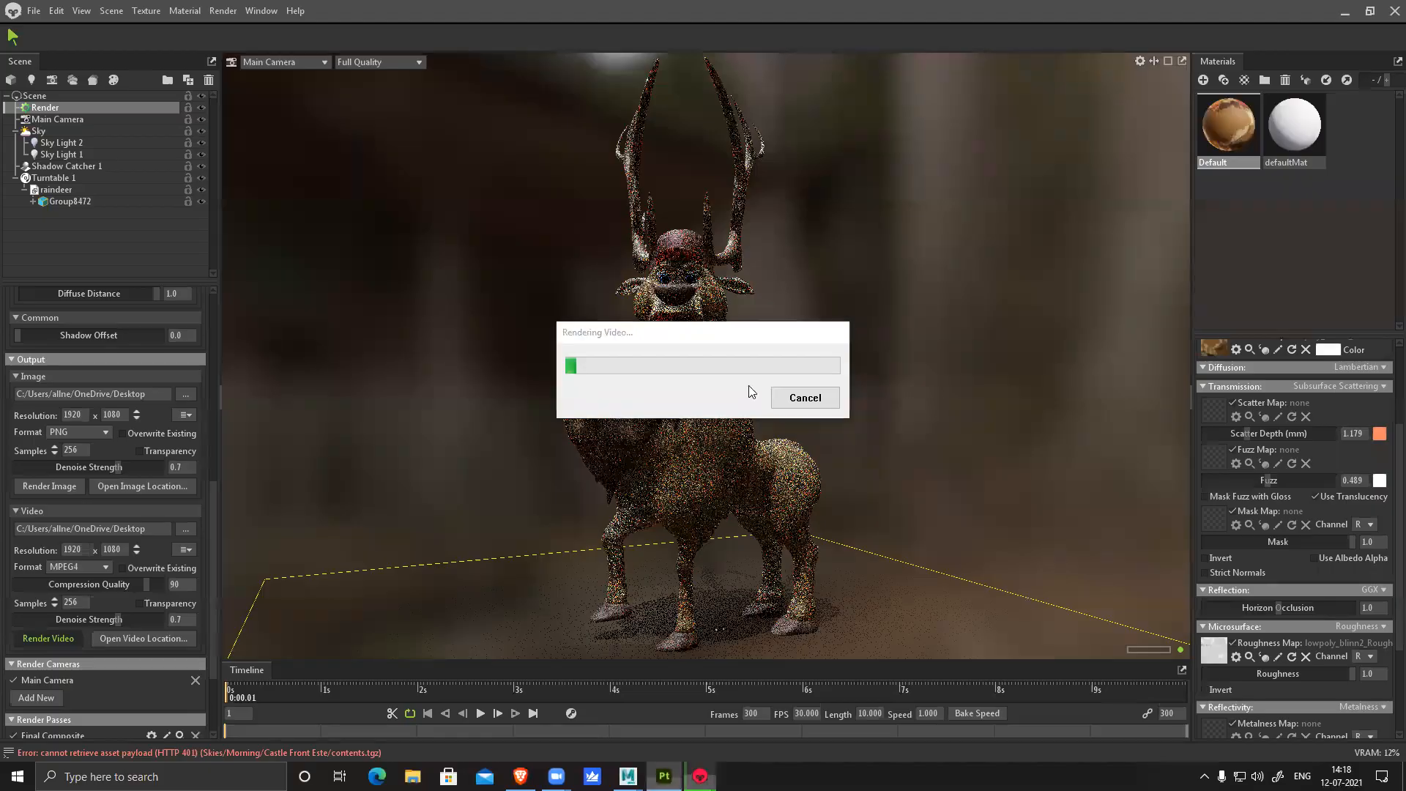
mouse_move(700, 776)
click(748, 694)
click(823, 404)
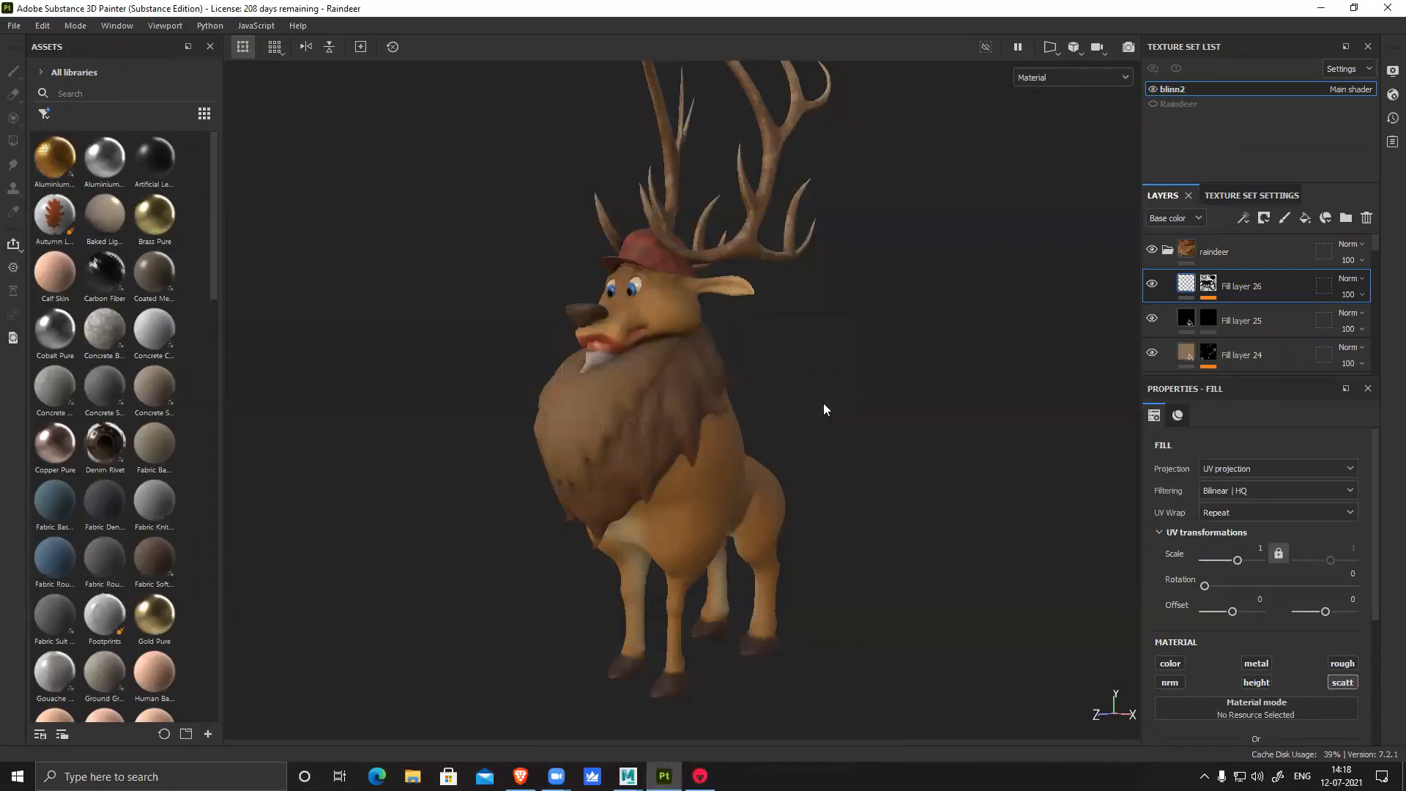
key(alt+Tab)
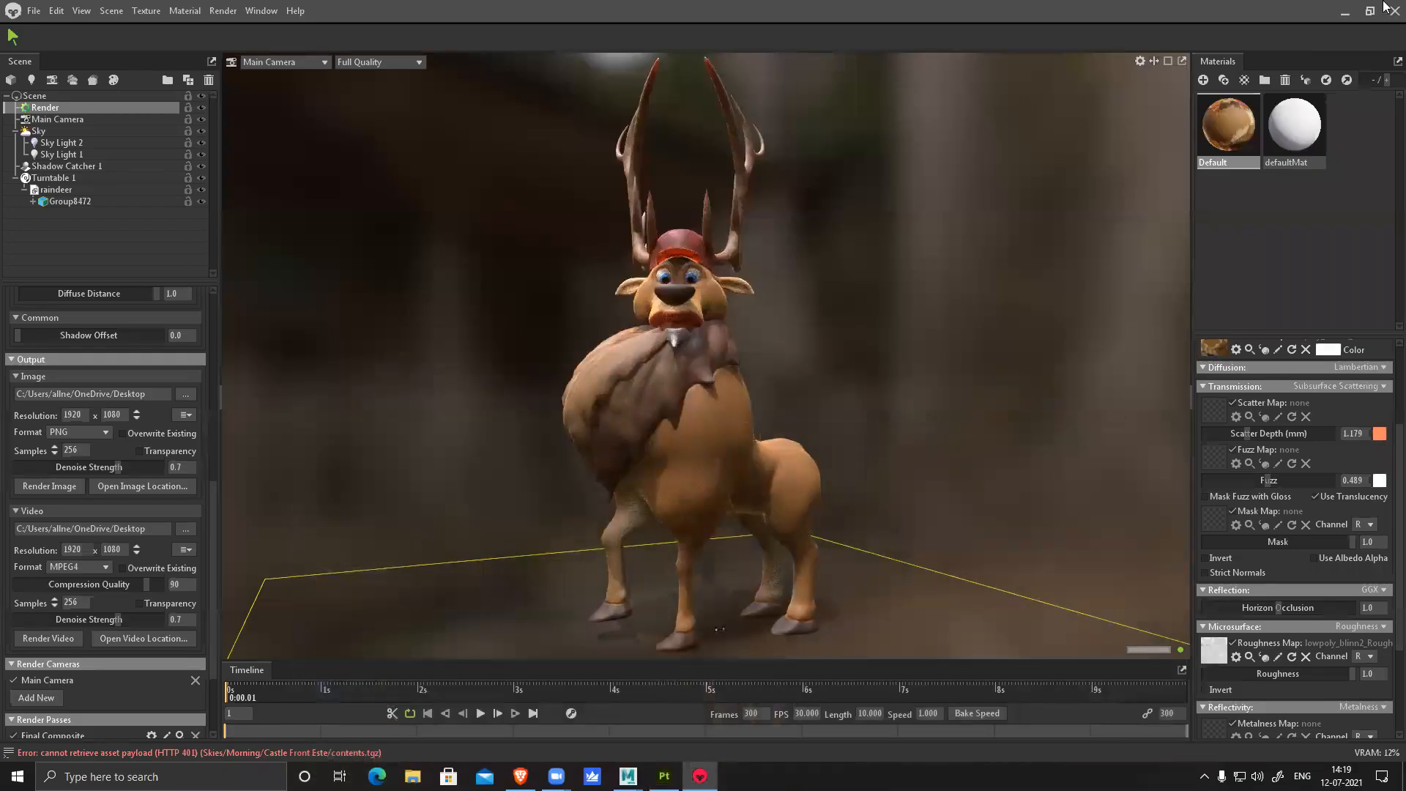
click(1344, 11)
click(664, 777)
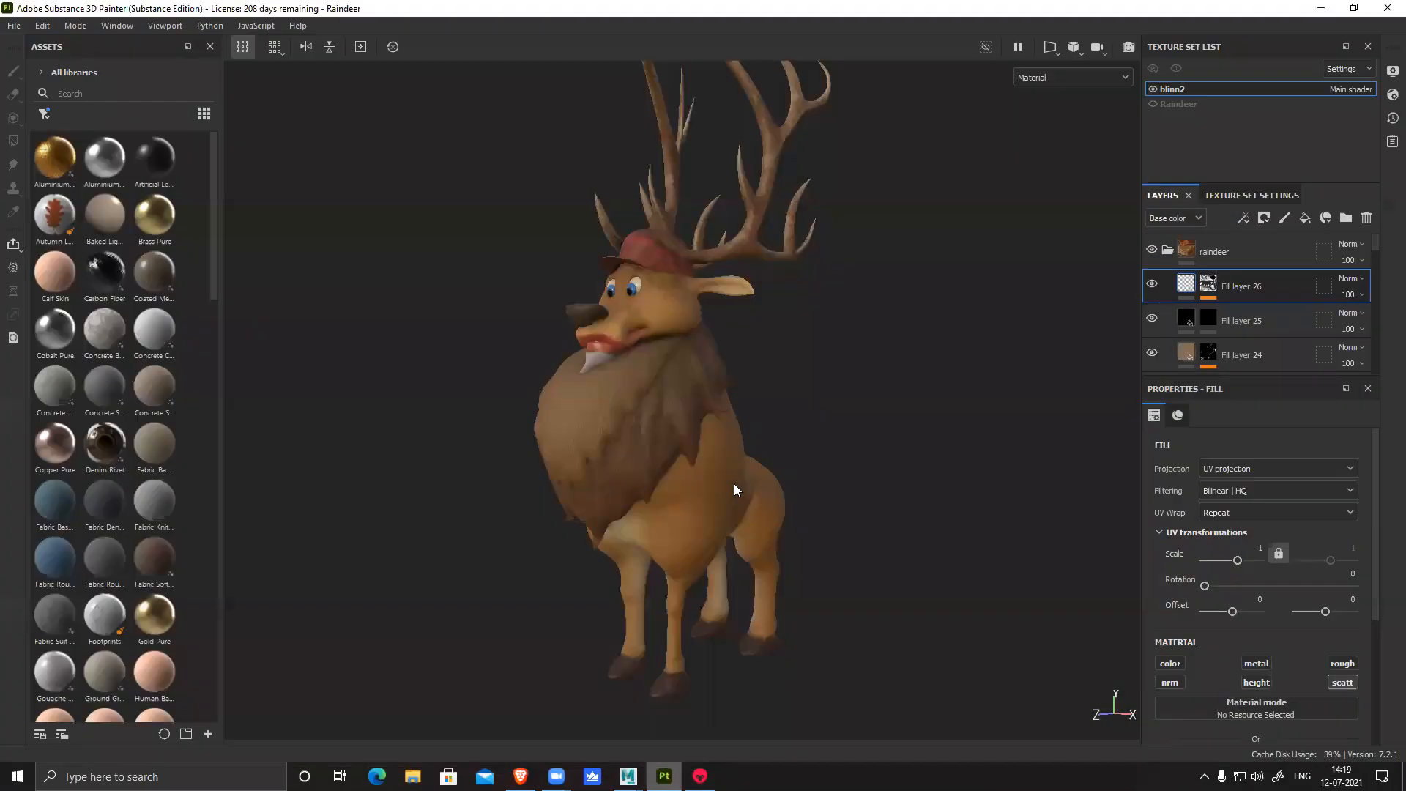
Collapse the raindeer layer group, then search the smart materials for "rain" and delete the existing raindeer preset
click(1164, 250)
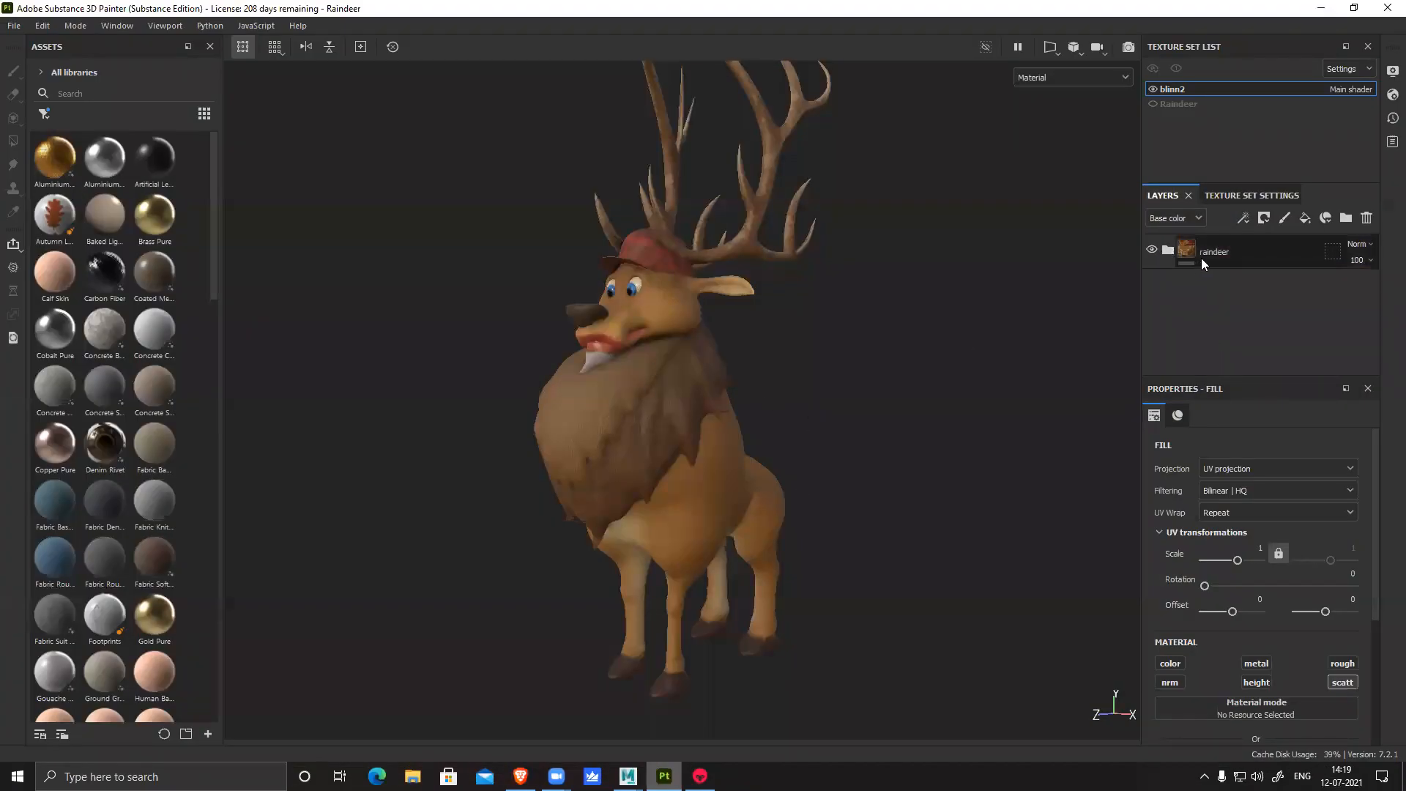
click(44, 113)
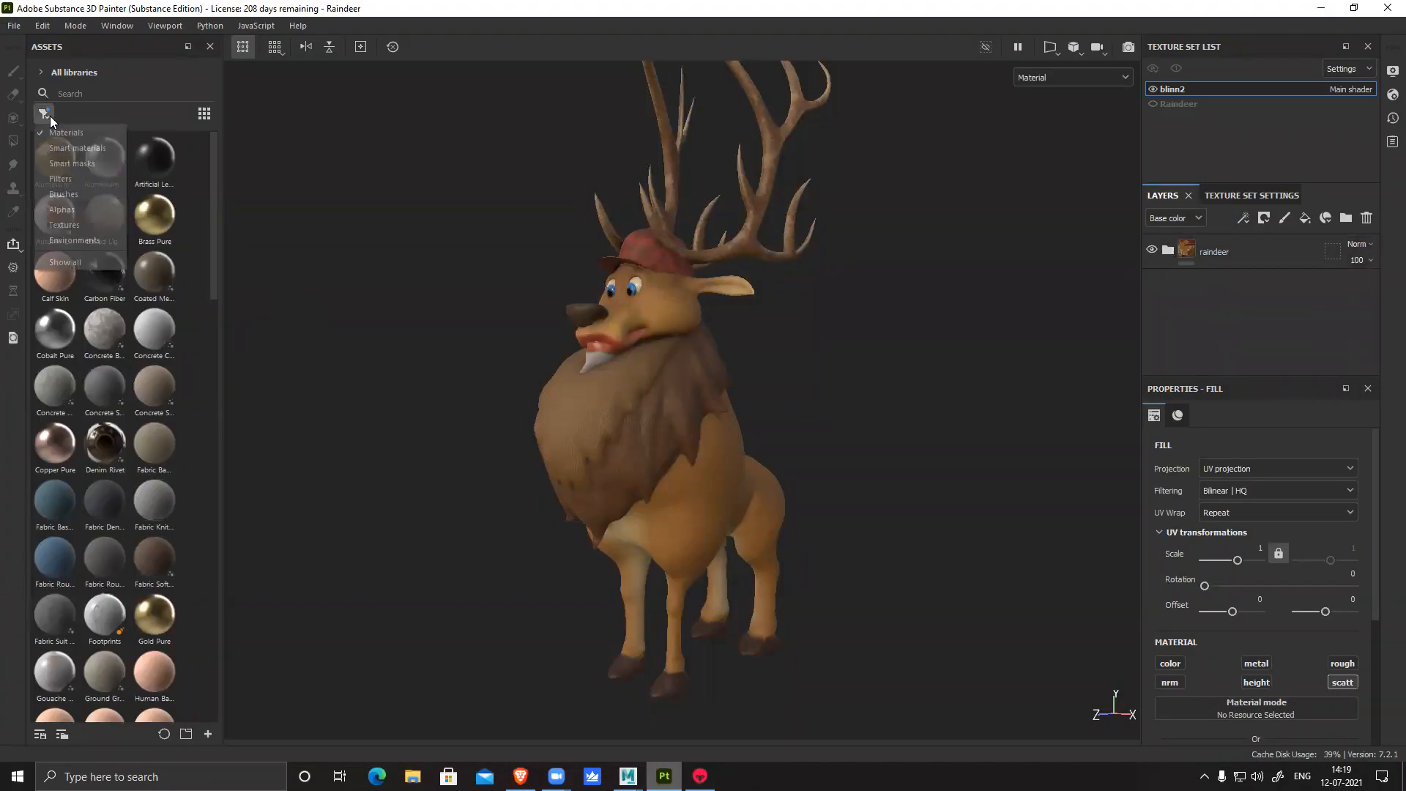
click(258, 271)
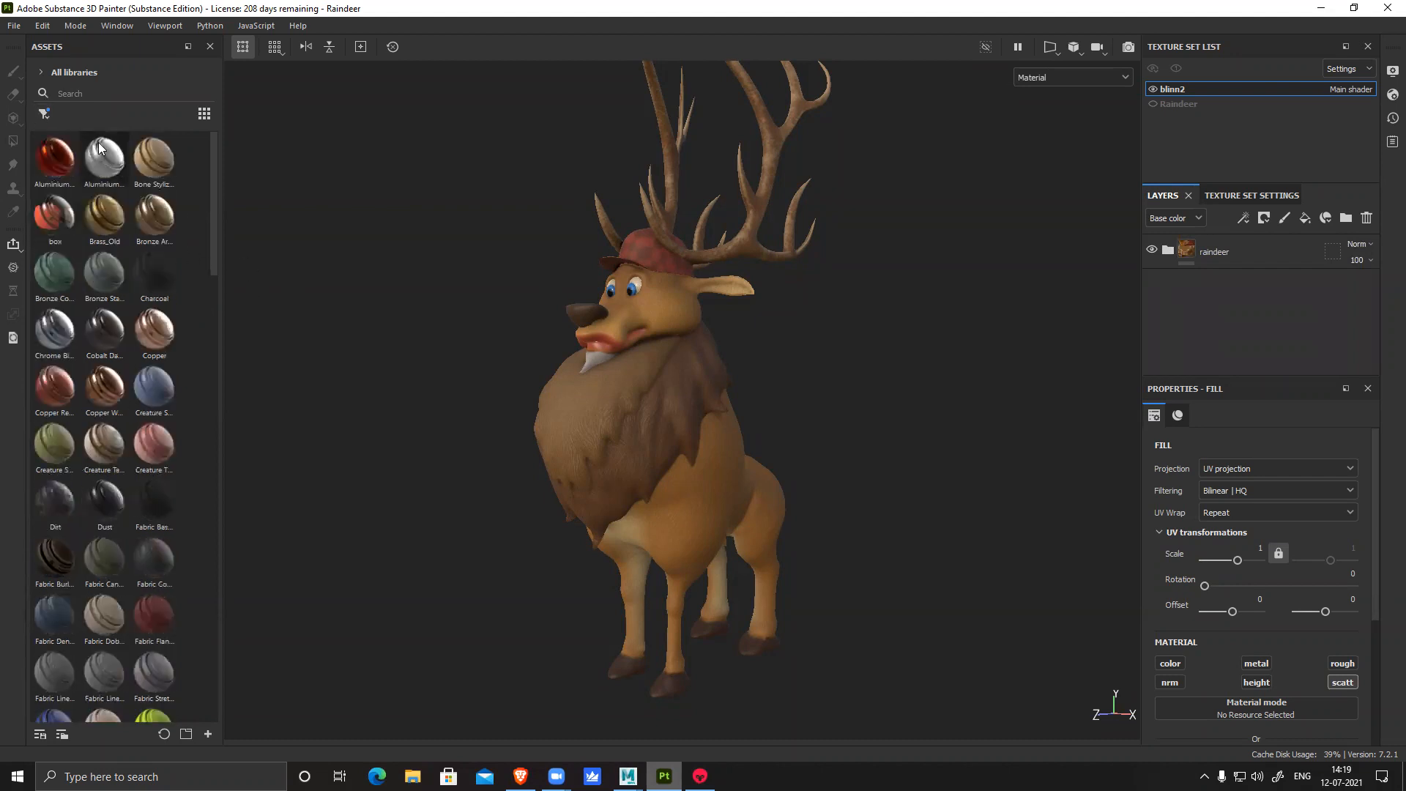
click(89, 94)
text(rain)
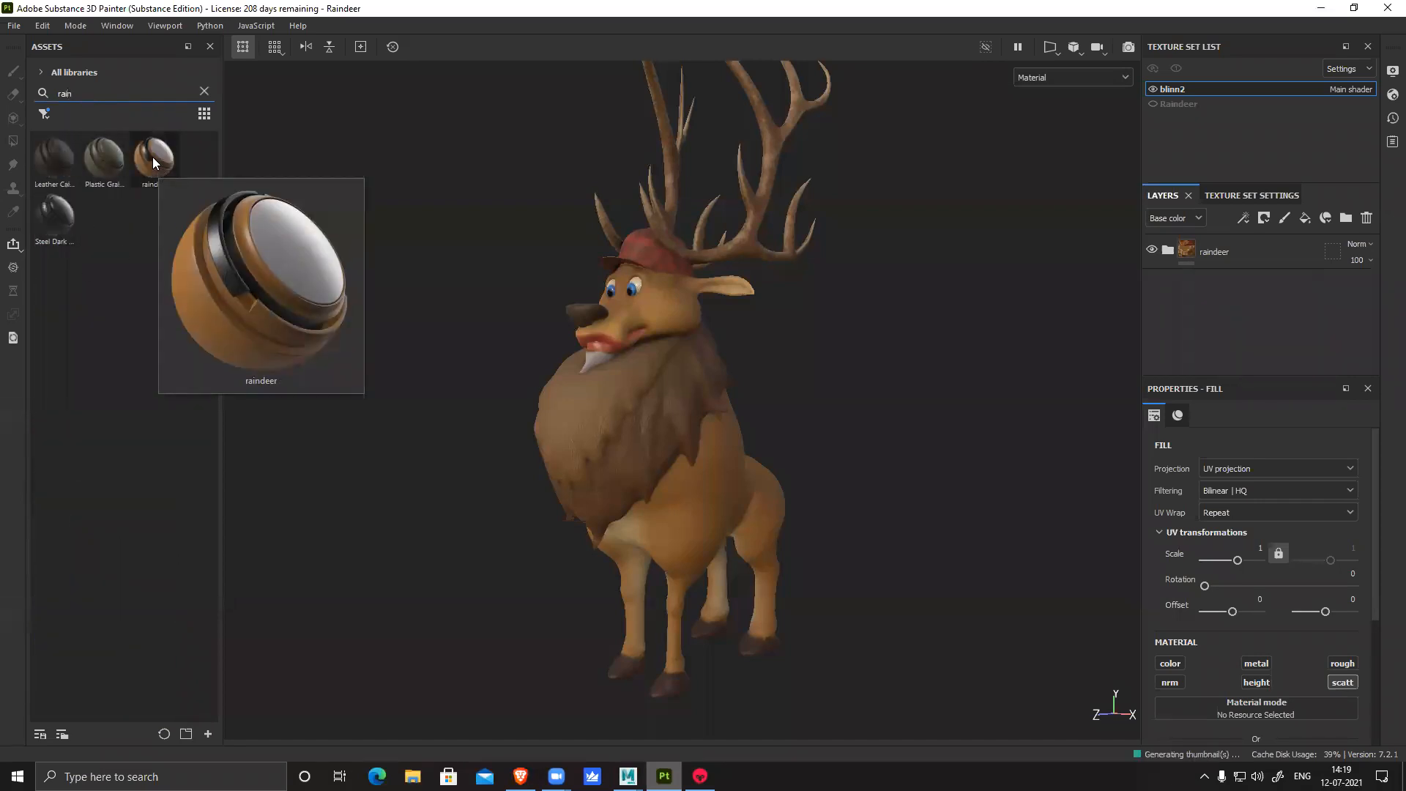
right_click(153, 156)
click(192, 222)
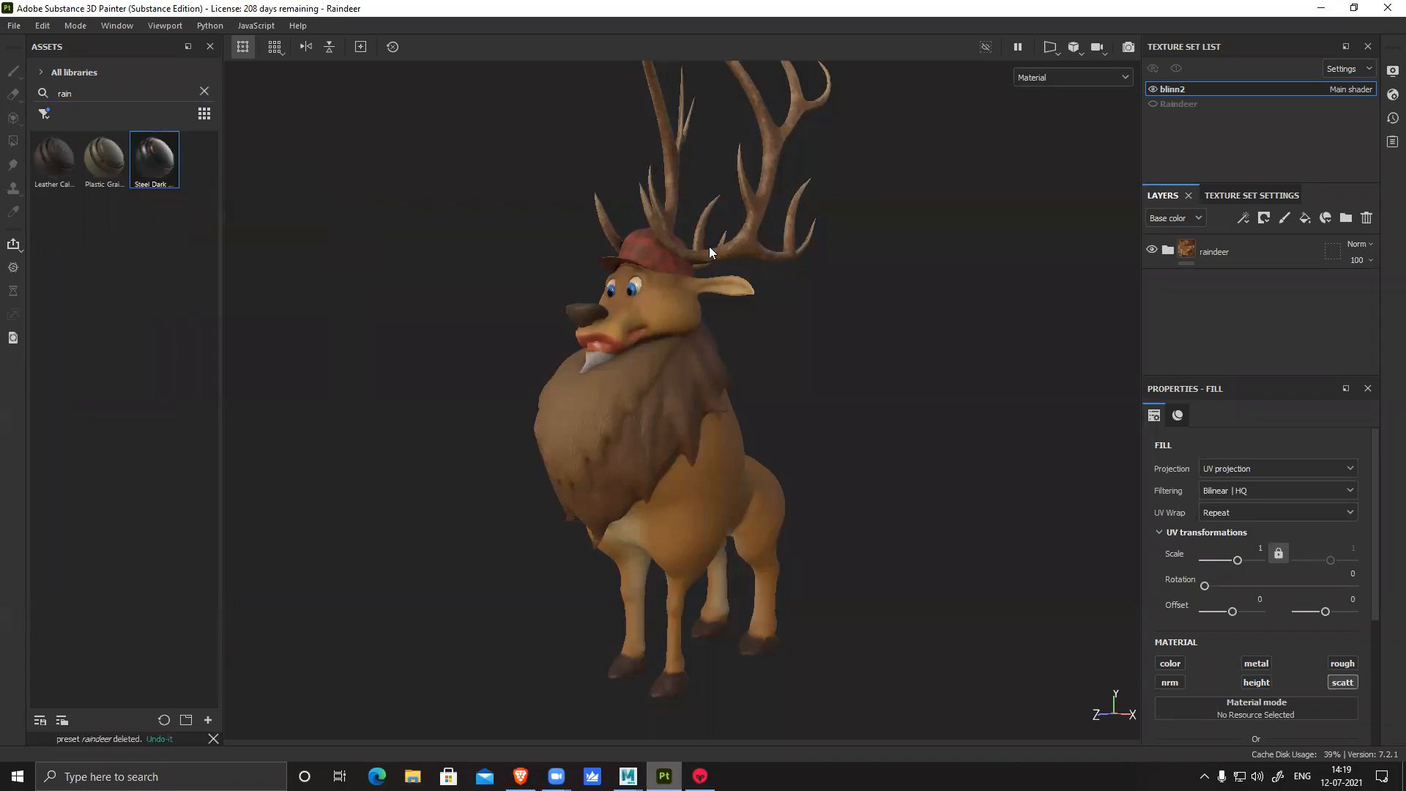
Create a smart material from the raindeer layer group
right_click(1271, 253)
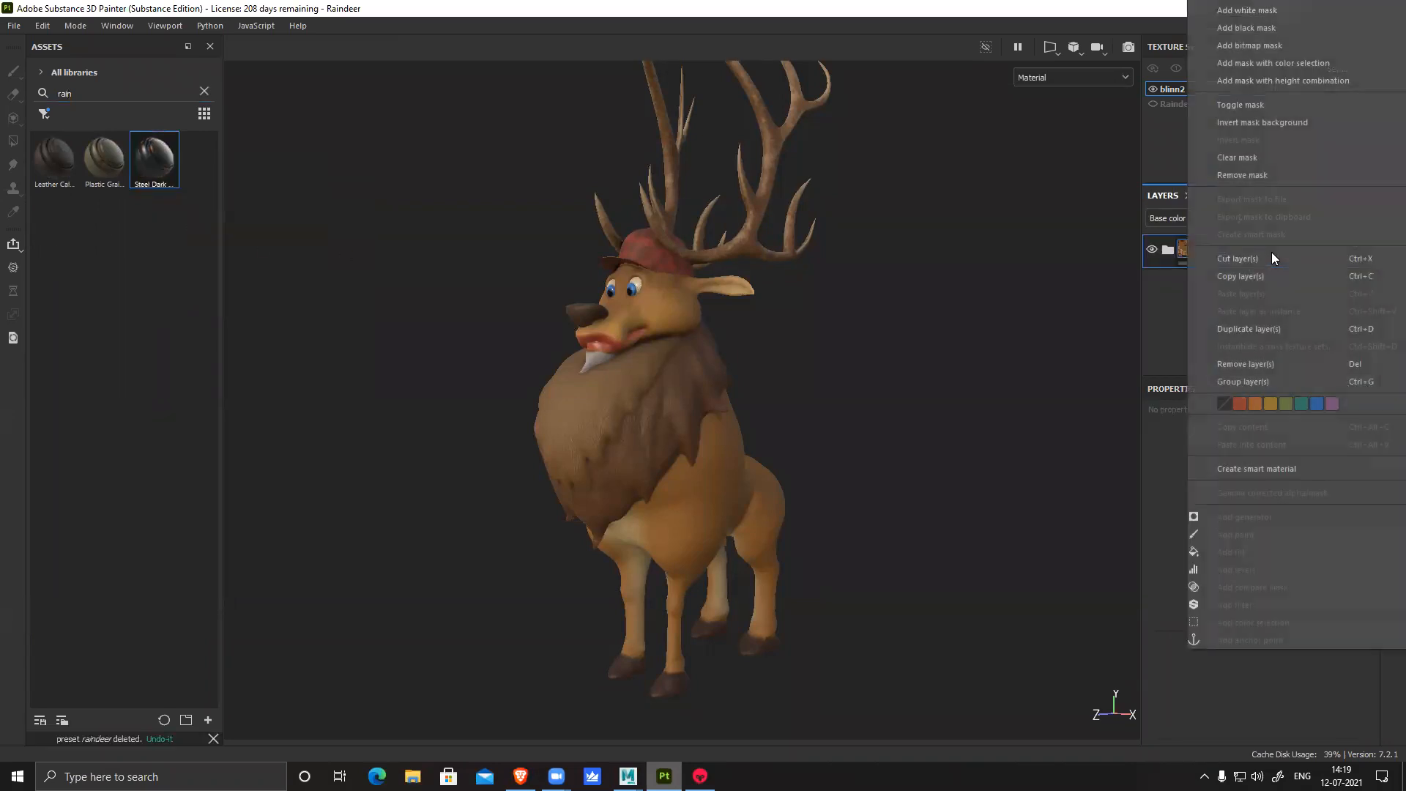
click(1256, 469)
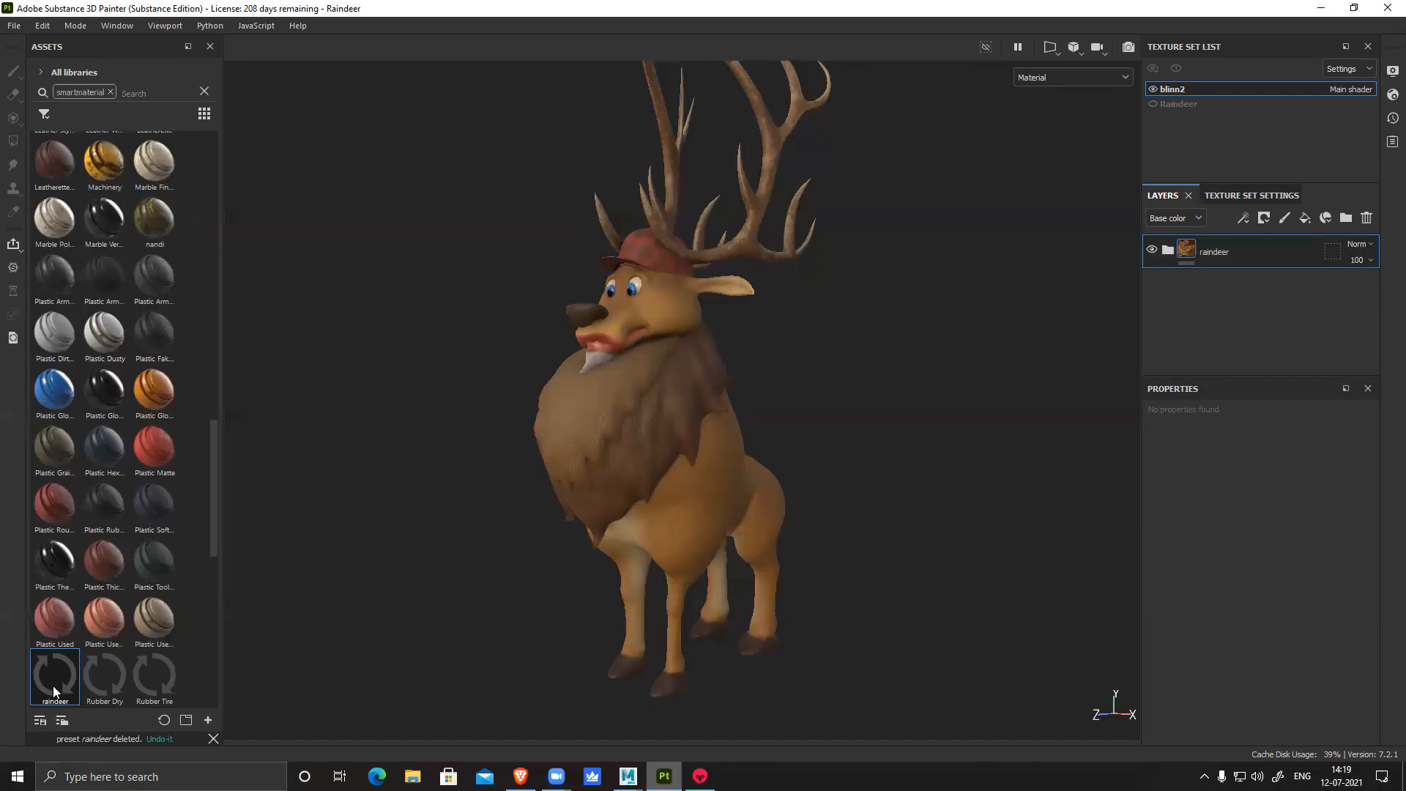
mouse_move(56, 687)
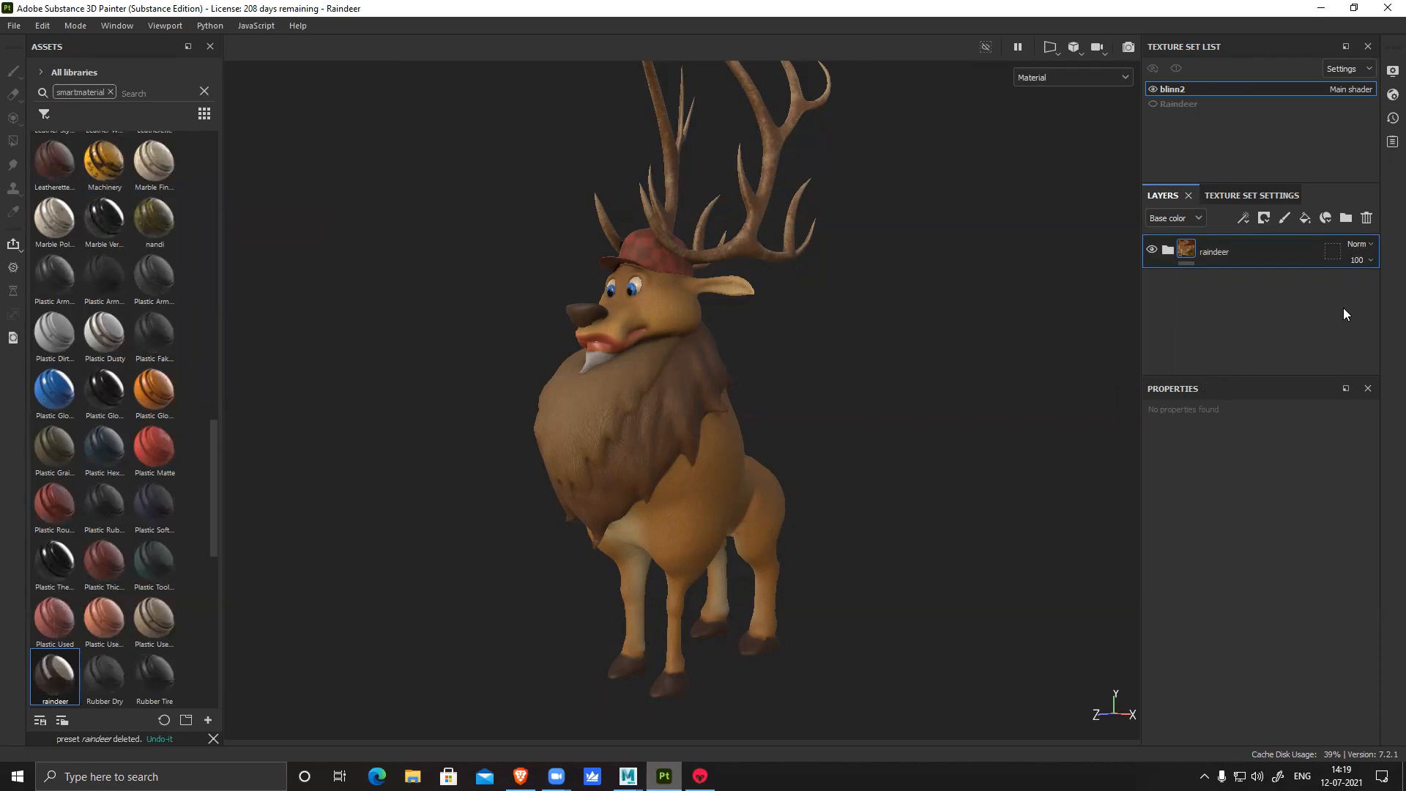
Replace the project mesh with raindeer.obj from the Desktop and turn off painting symmetry
click(75, 28)
mouse_move(42, 26)
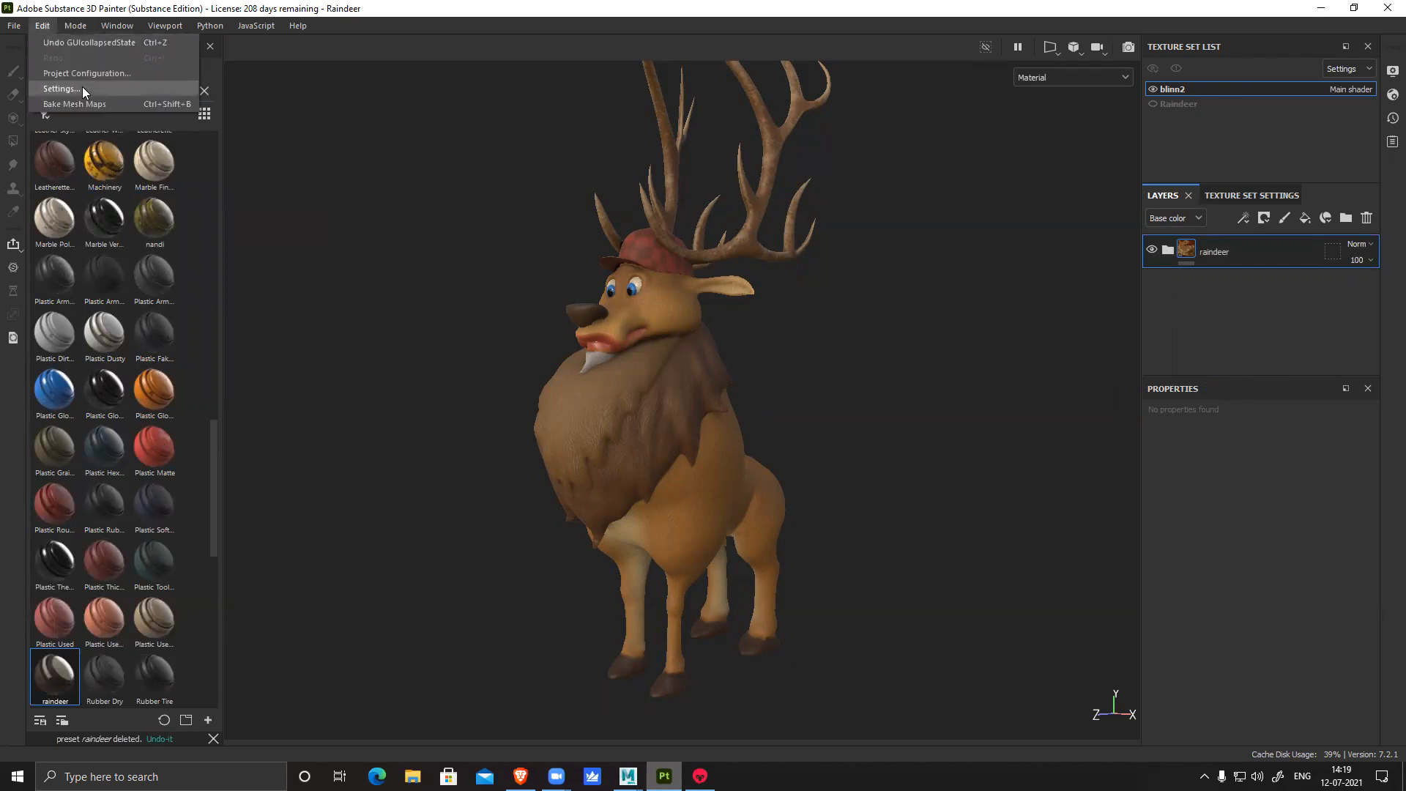
click(104, 73)
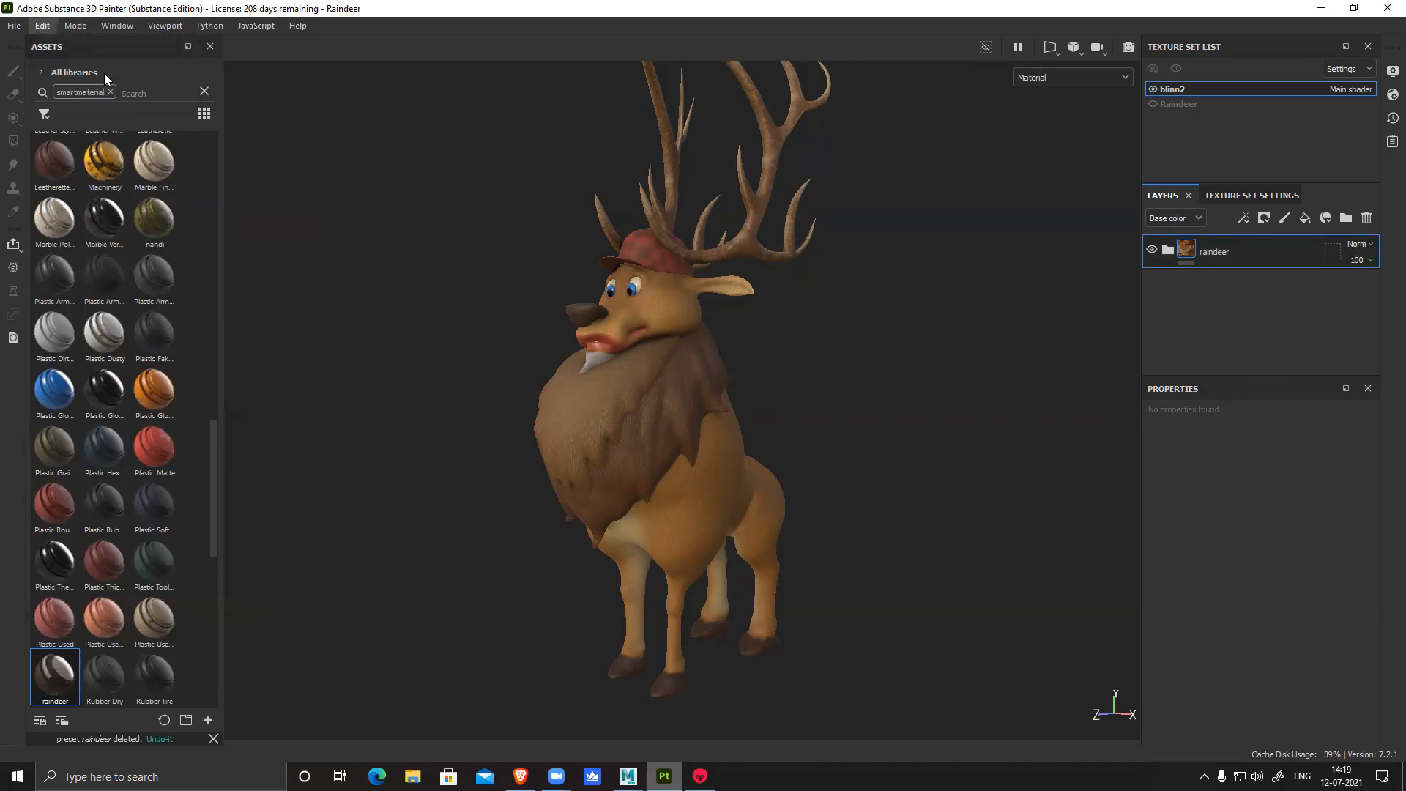
click(801, 264)
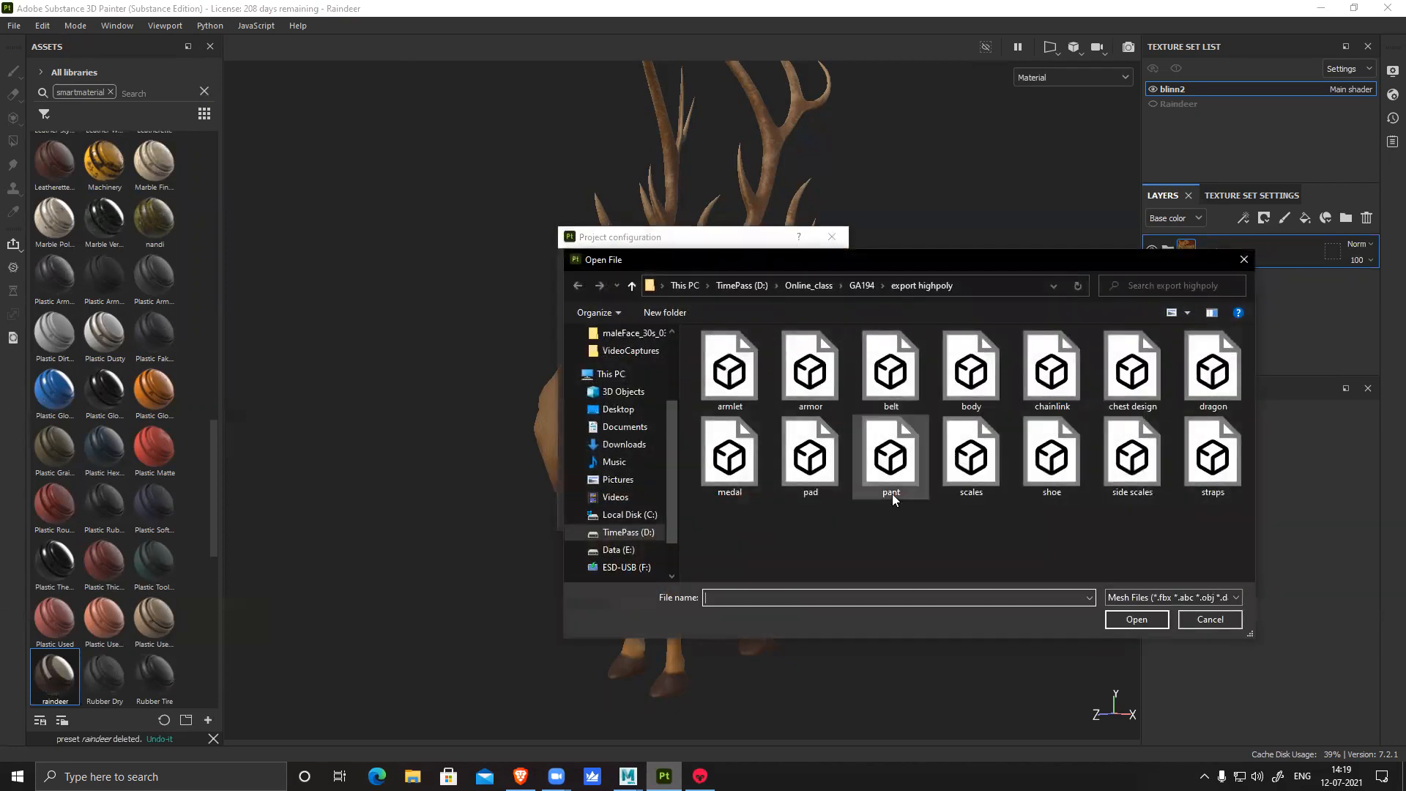
click(618, 409)
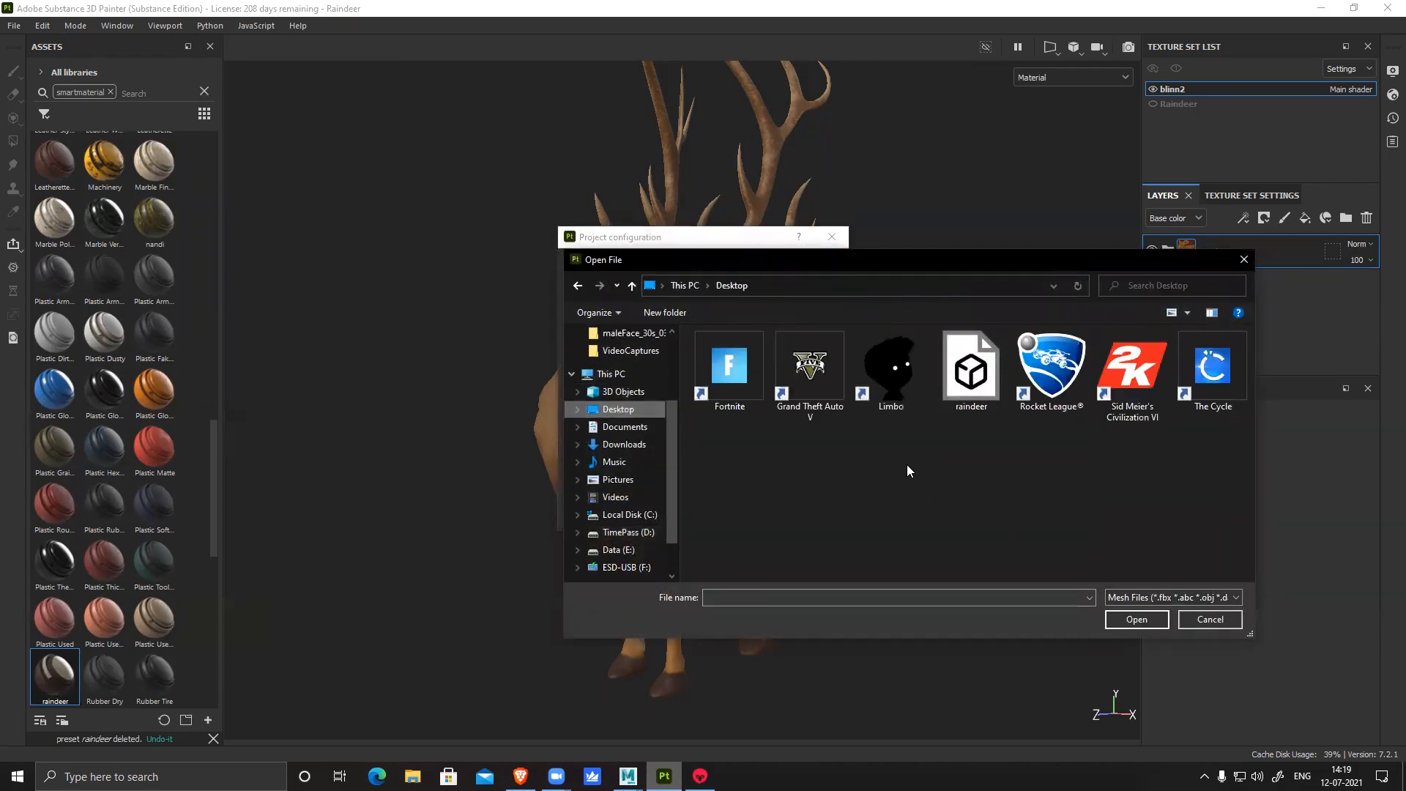
click(971, 369)
click(1135, 619)
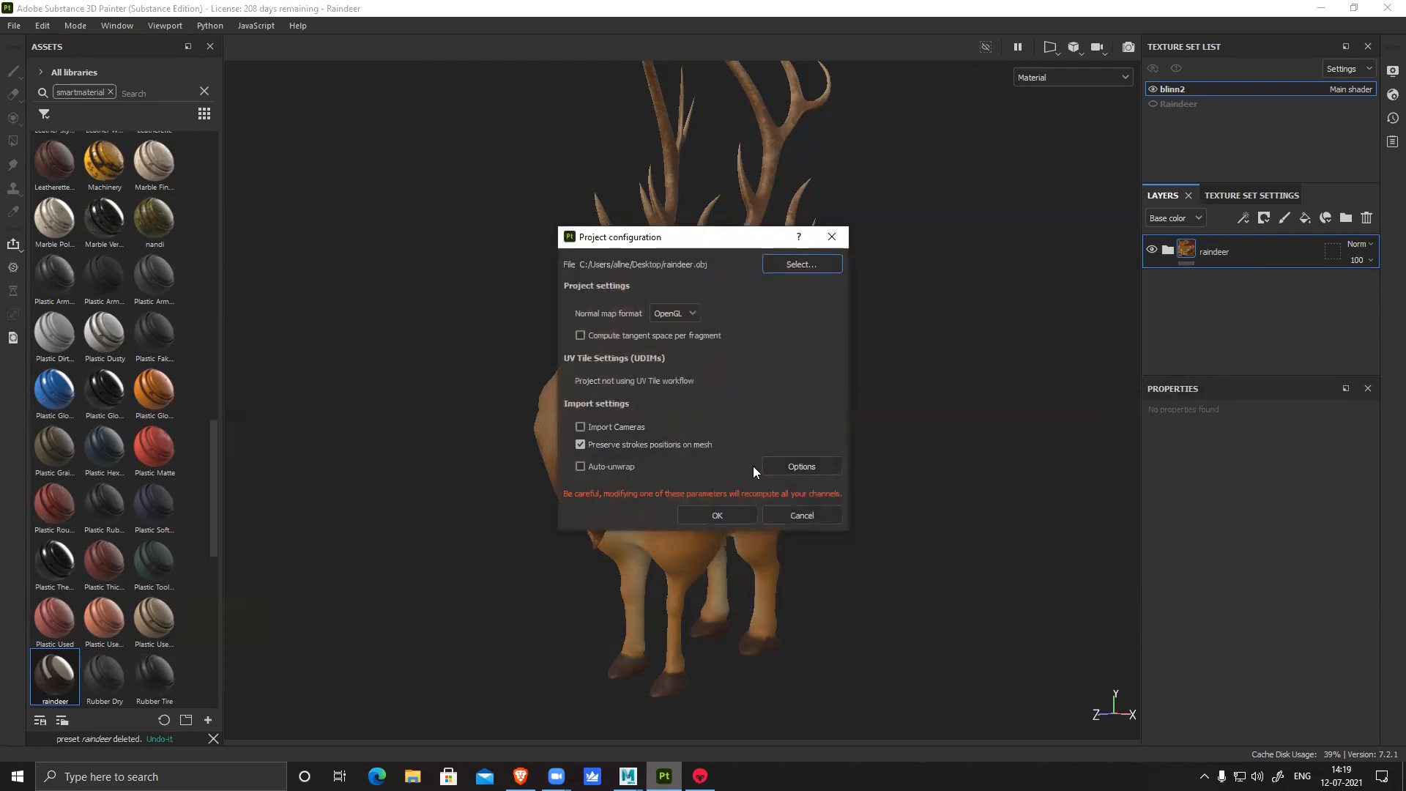
click(717, 516)
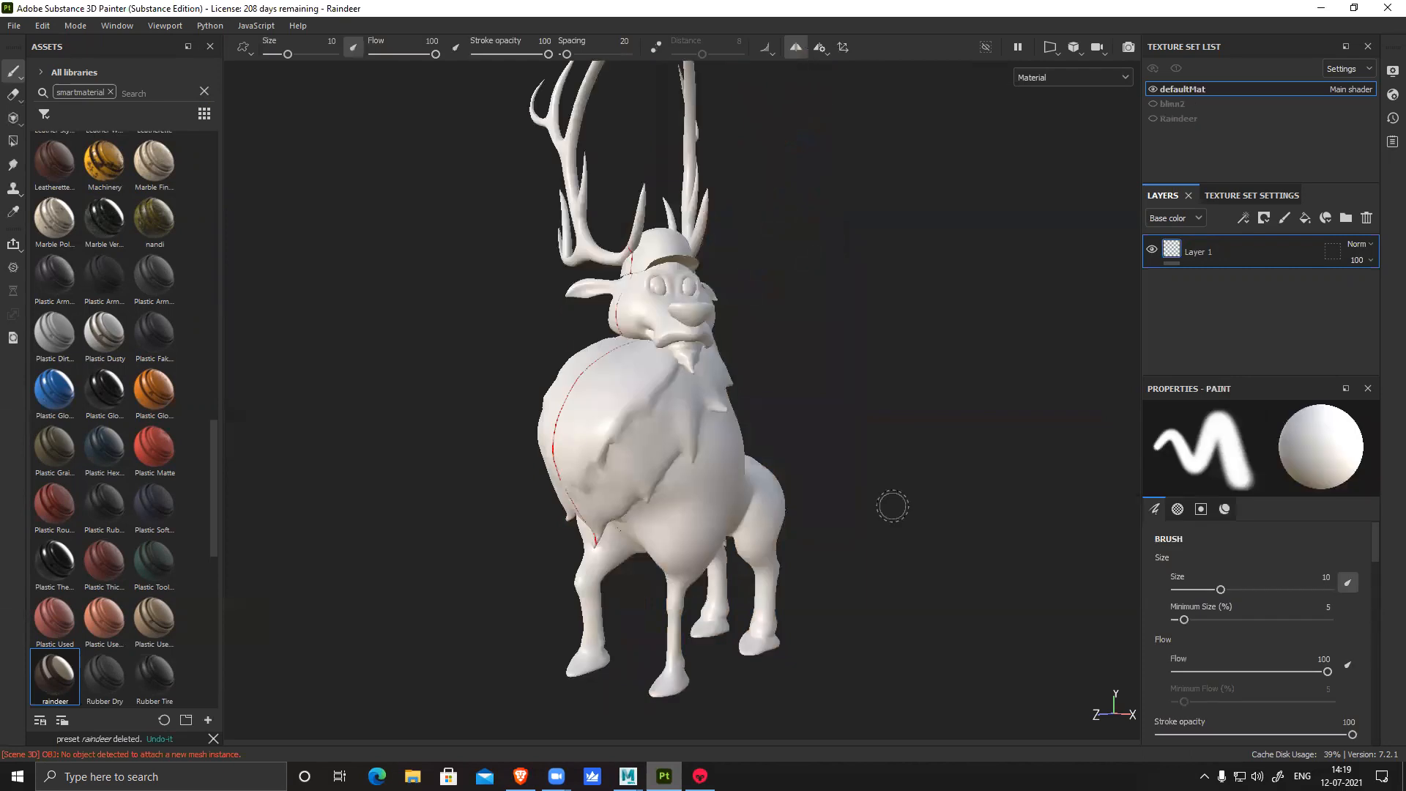
click(795, 47)
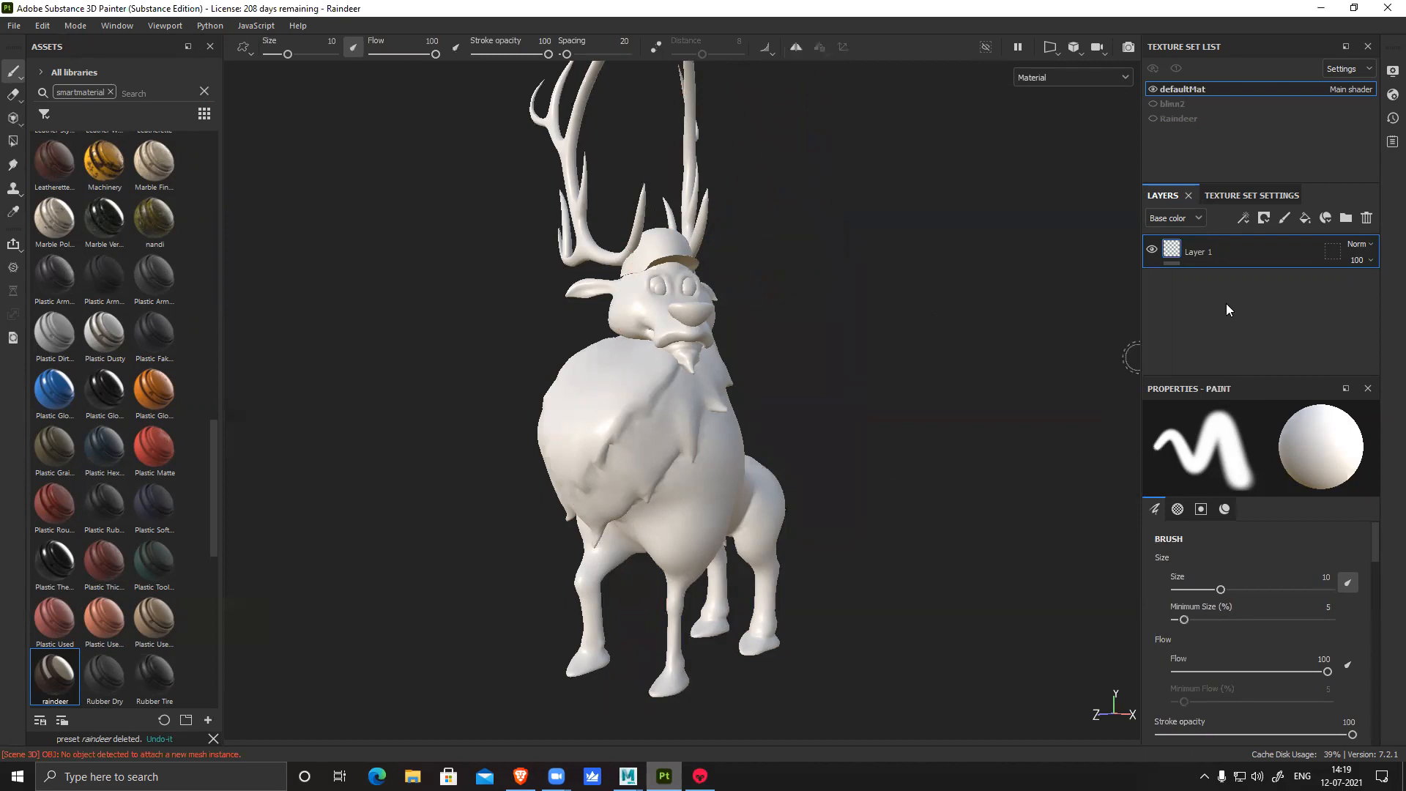
Delete Layer 1 from the defaultMat texture set and apply the raindeer smart material in its place
click(1366, 218)
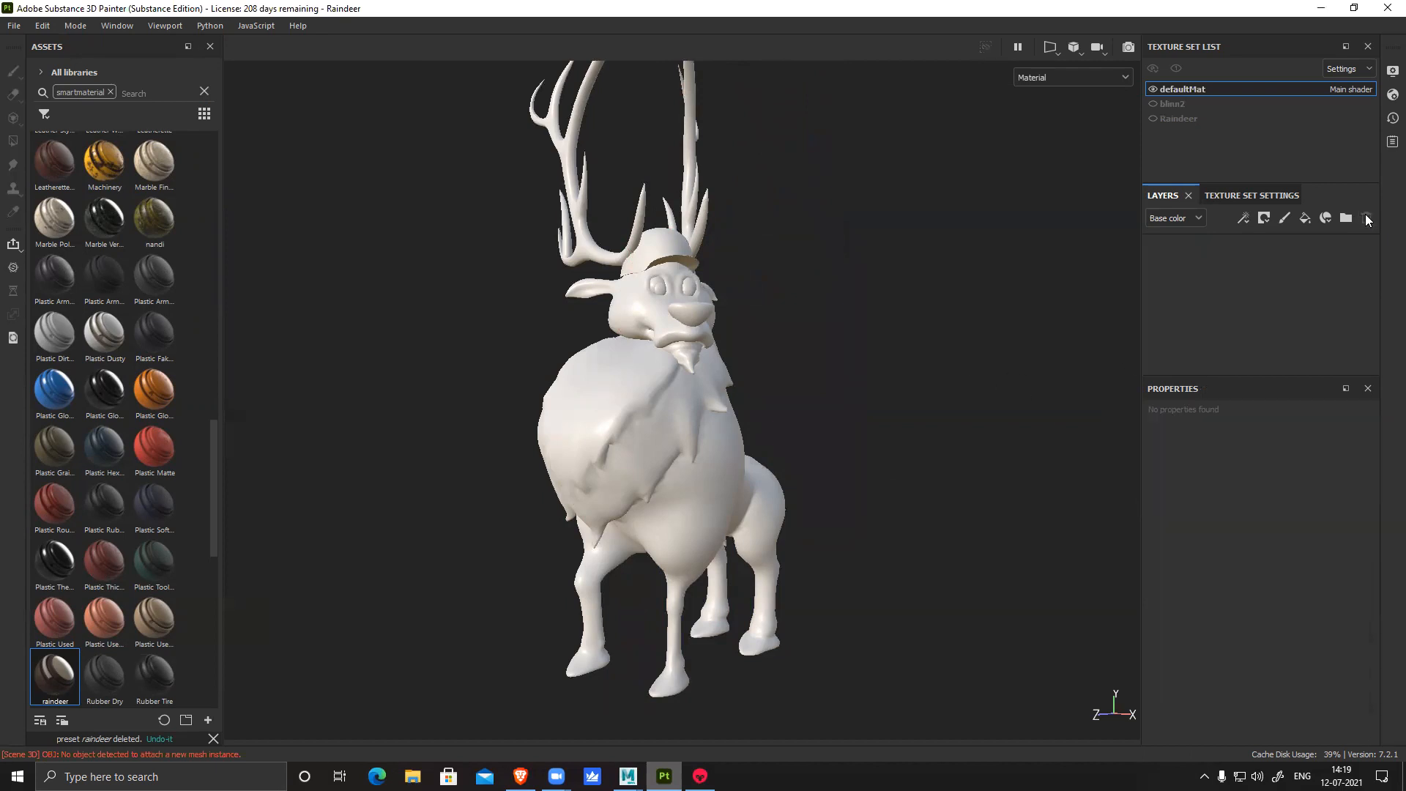
drag(62, 672, 1256, 300)
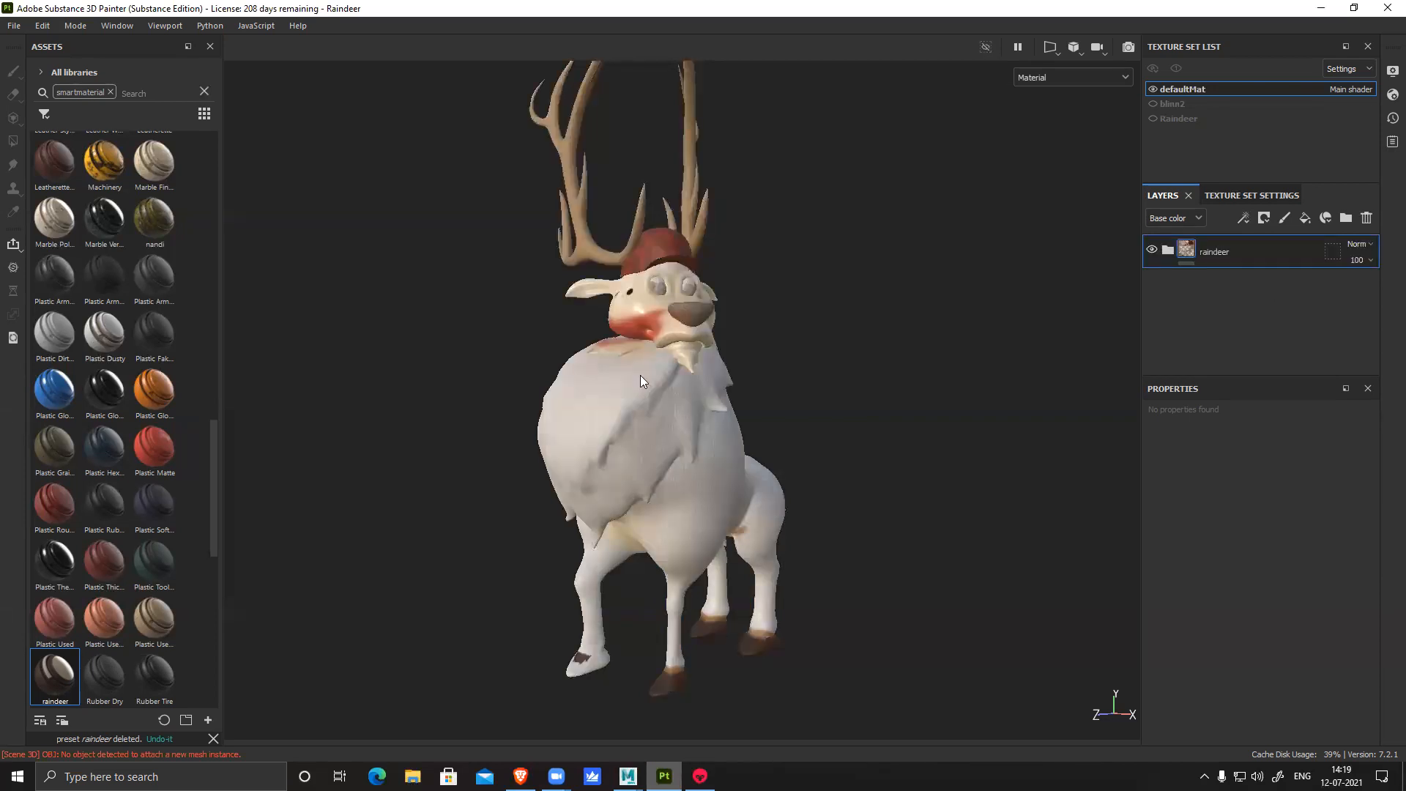
Open the mesh map baking settings for defaultMat and remove high.obj from the high definition meshes
click(1251, 195)
scroll(1240, 342, down, 5)
click(1322, 254)
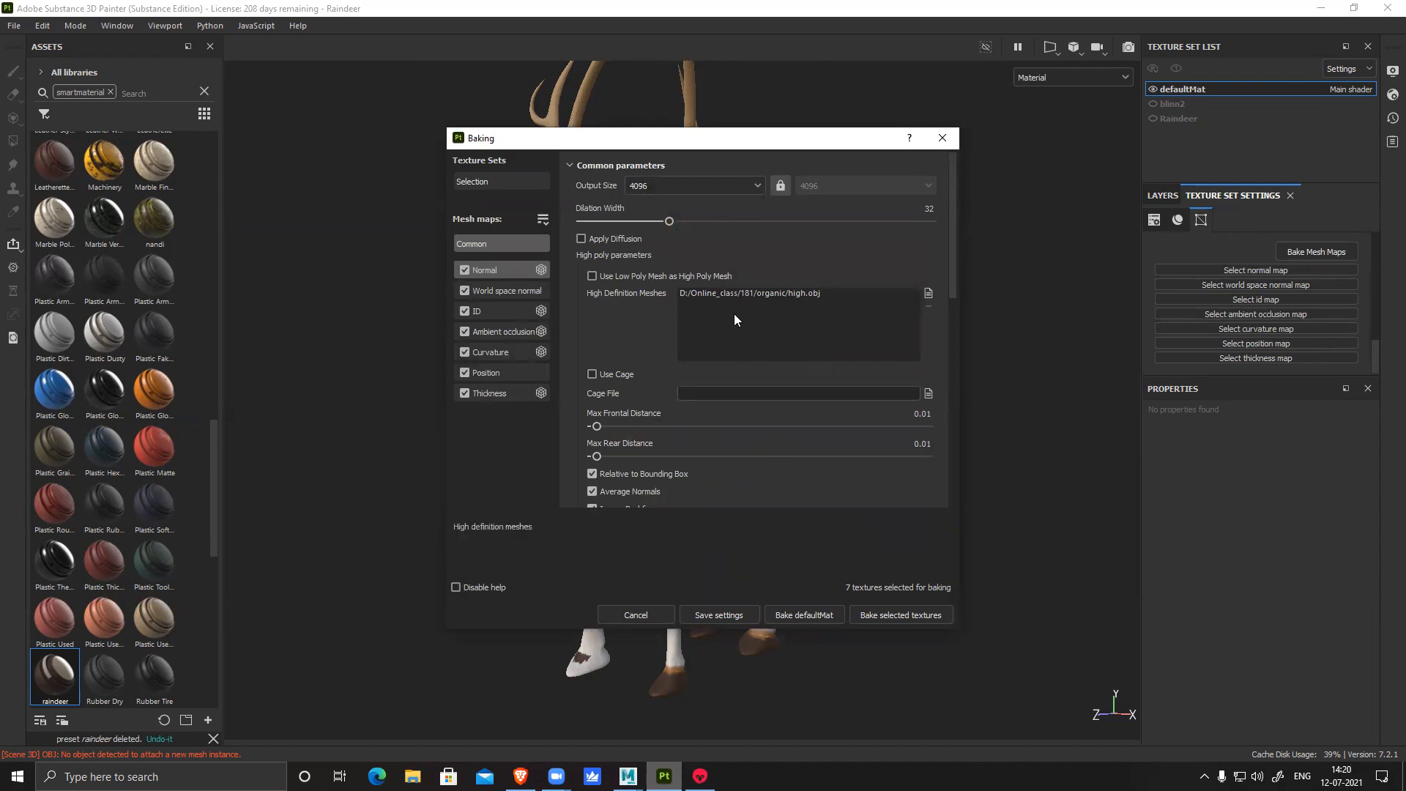
click(777, 294)
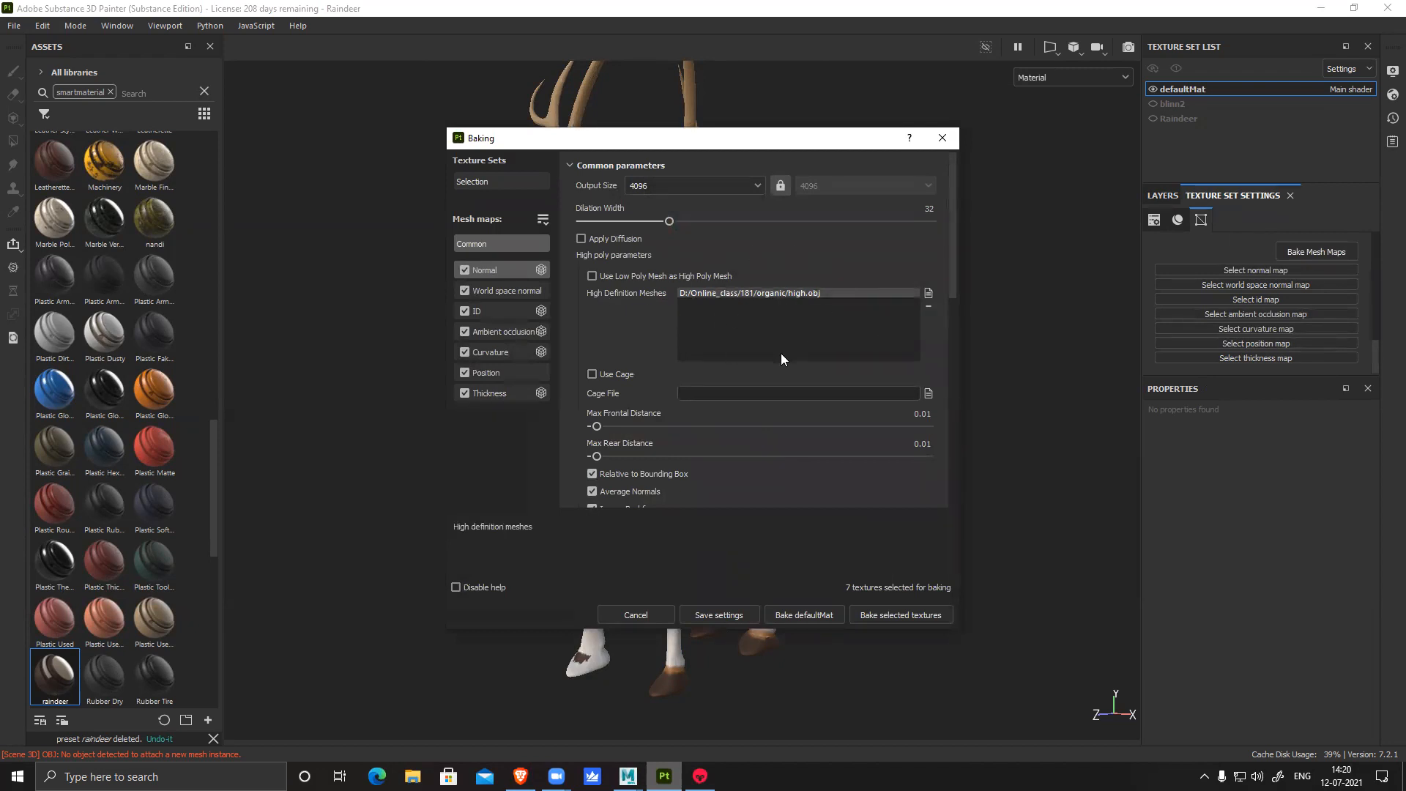
click(928, 306)
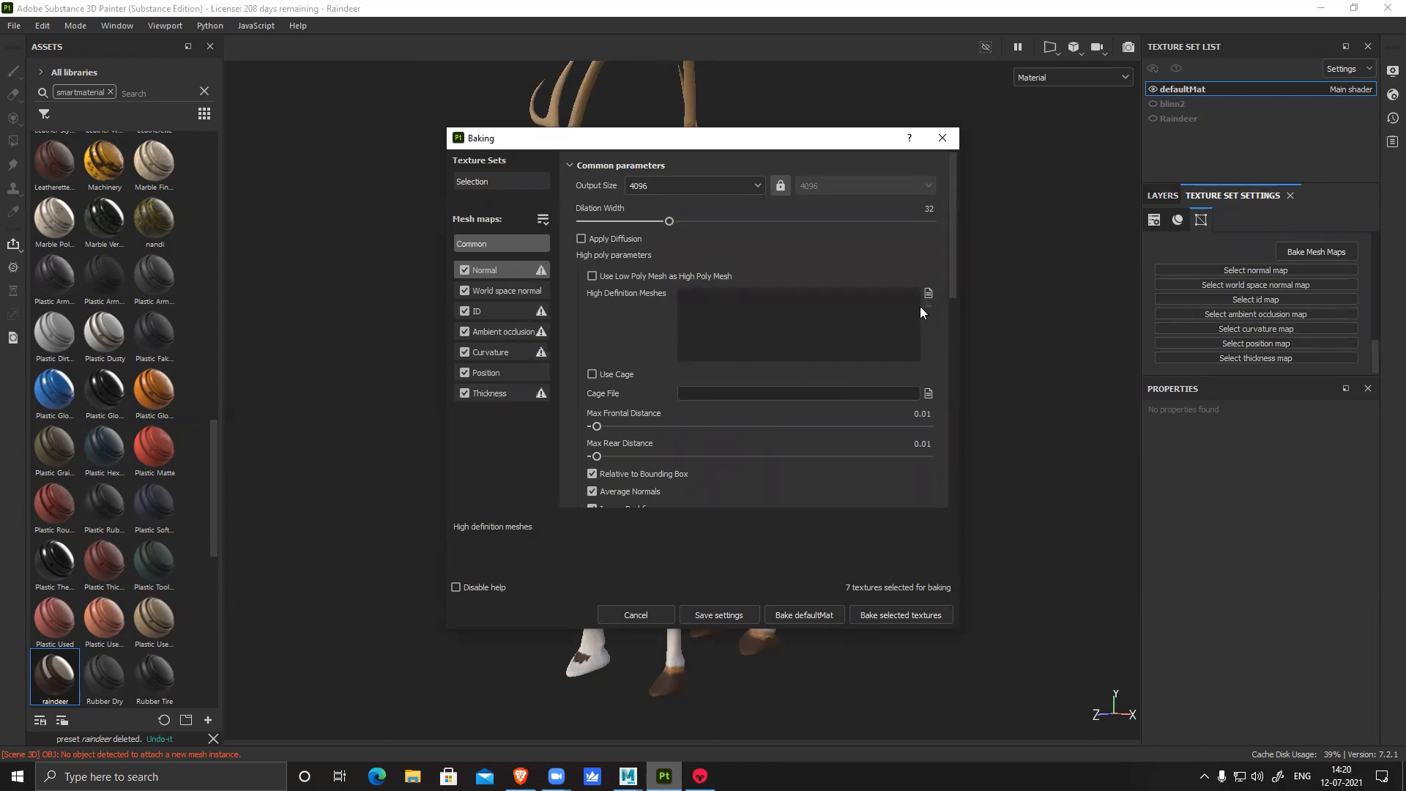
Bake all seven mesh maps for defaultMat using the low poly mesh as the high poly mesh
click(593, 276)
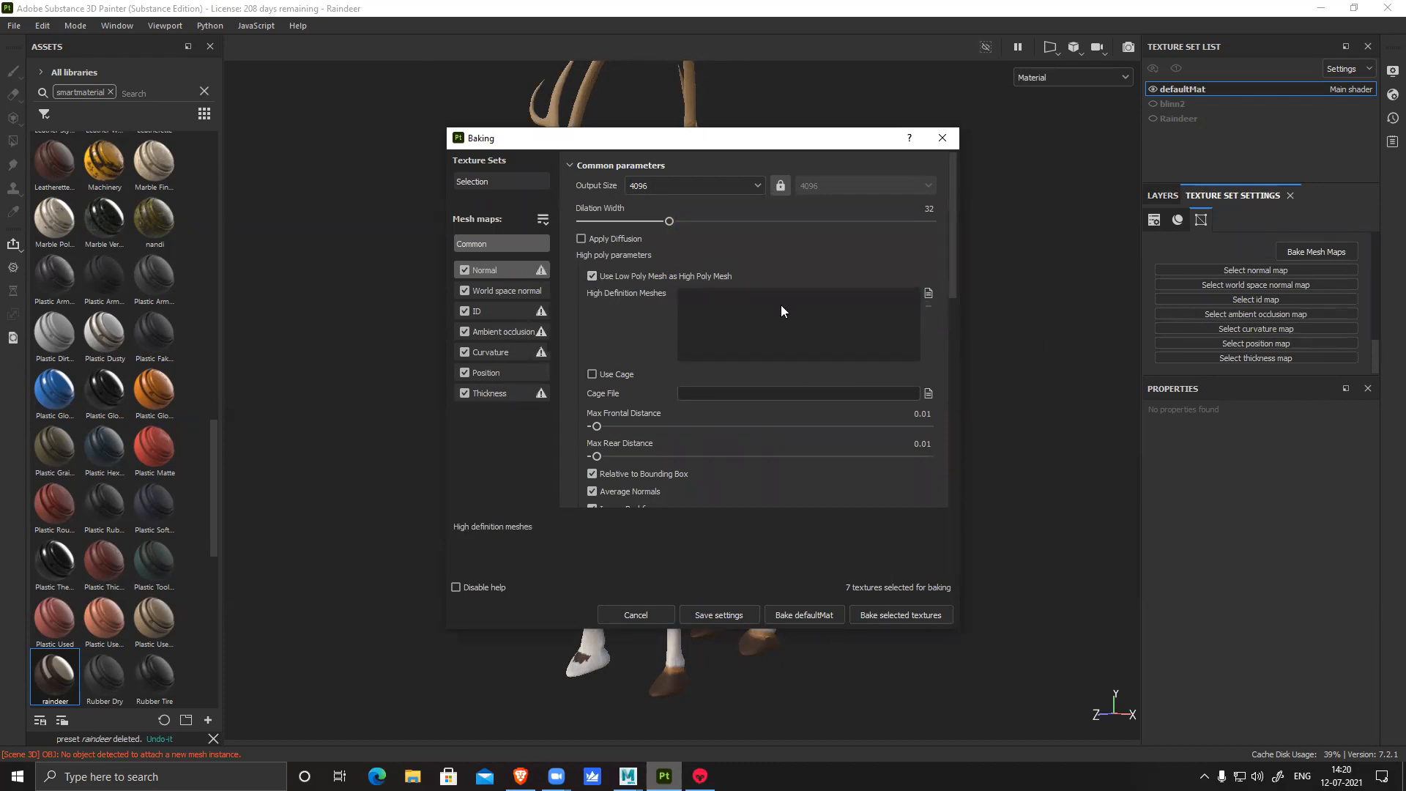
click(896, 615)
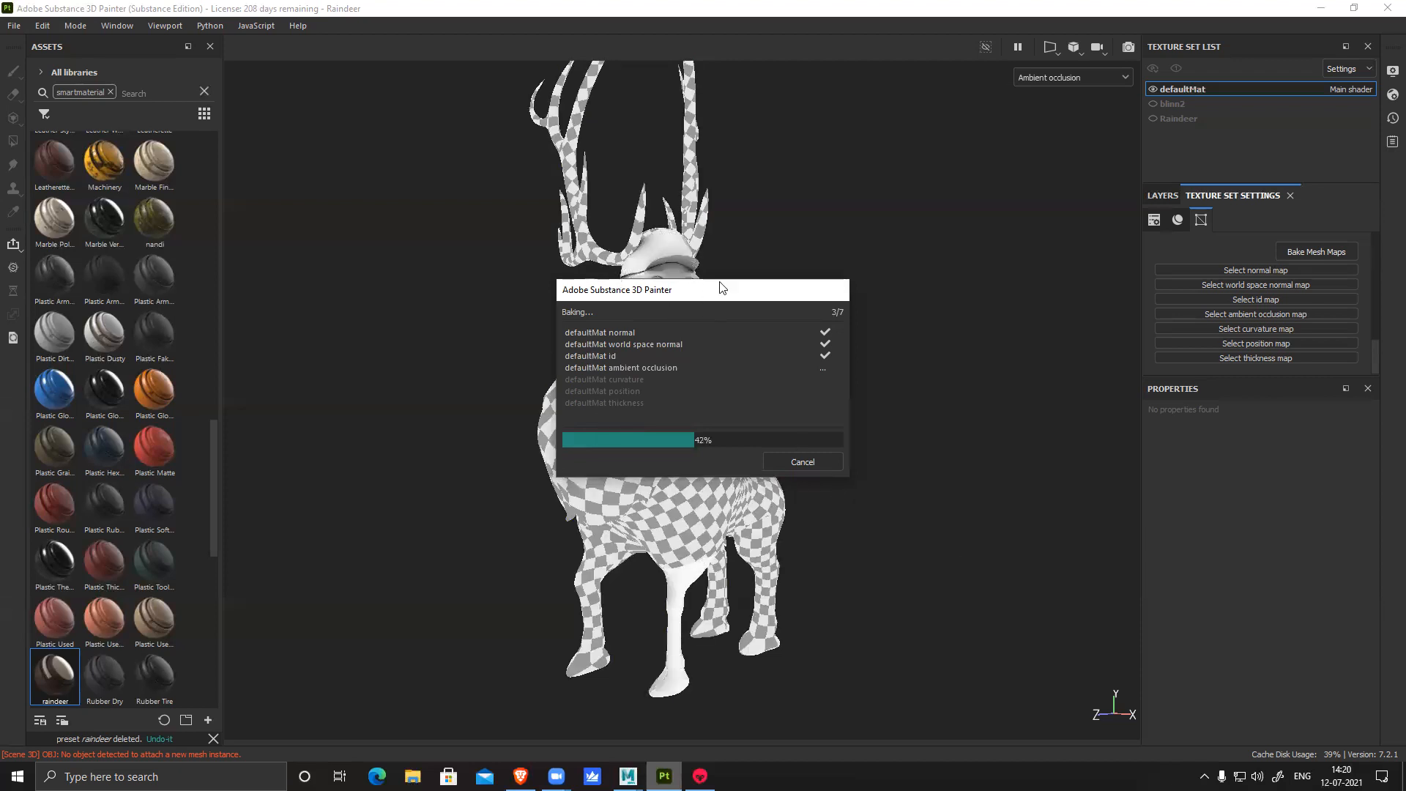
drag(722, 289, 953, 233)
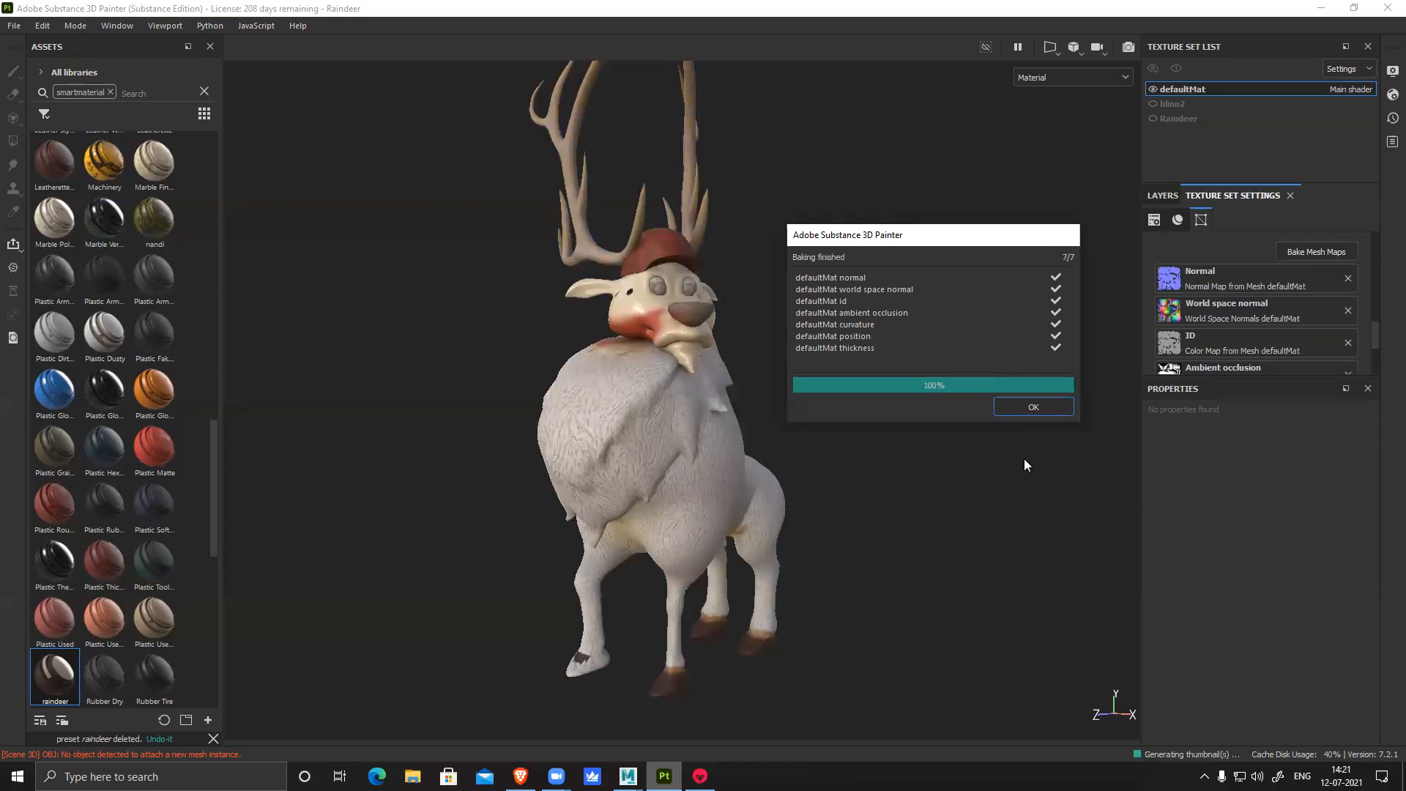
click(1040, 411)
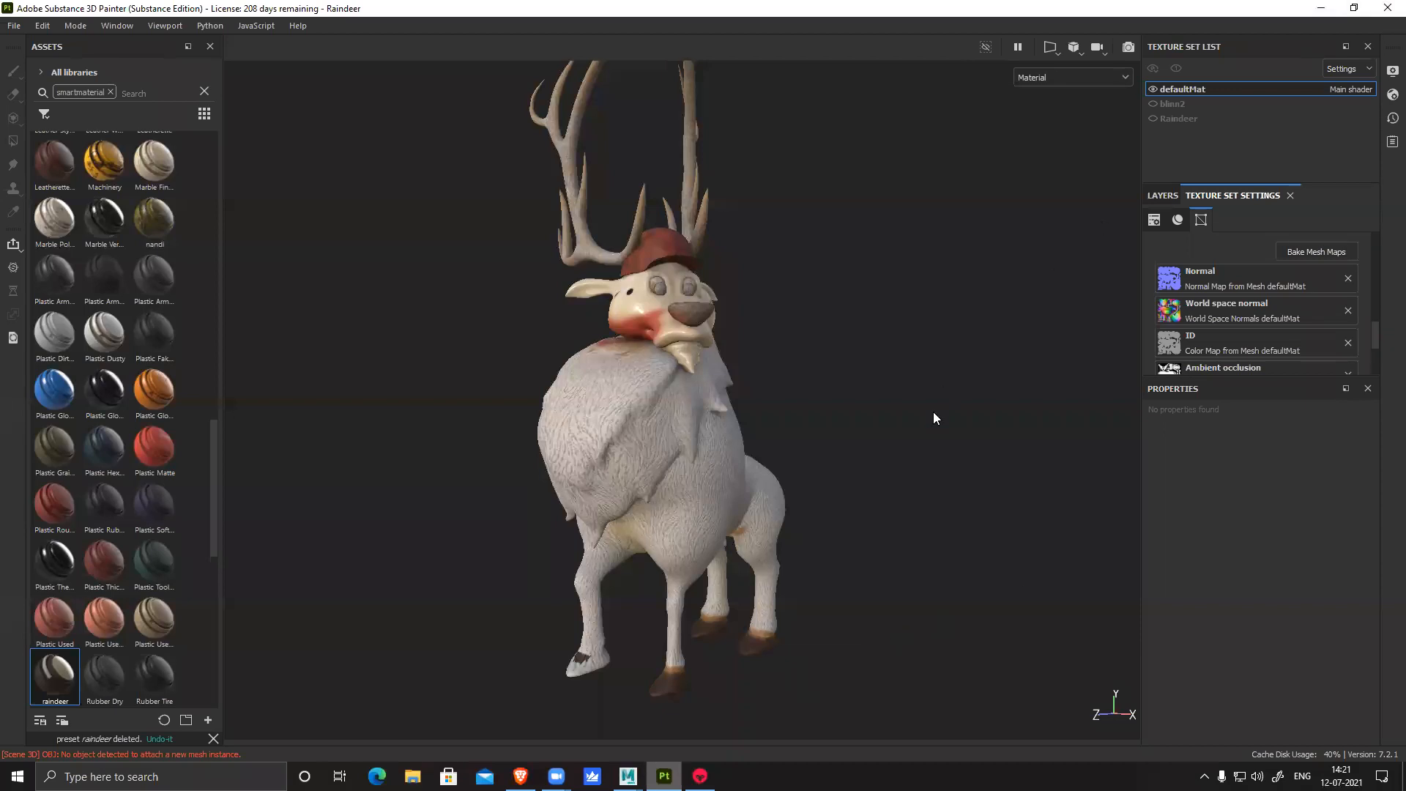
Reopen the recent project Raindeer.spp, discarding the changes to the current project
click(15, 26)
mouse_move(44, 74)
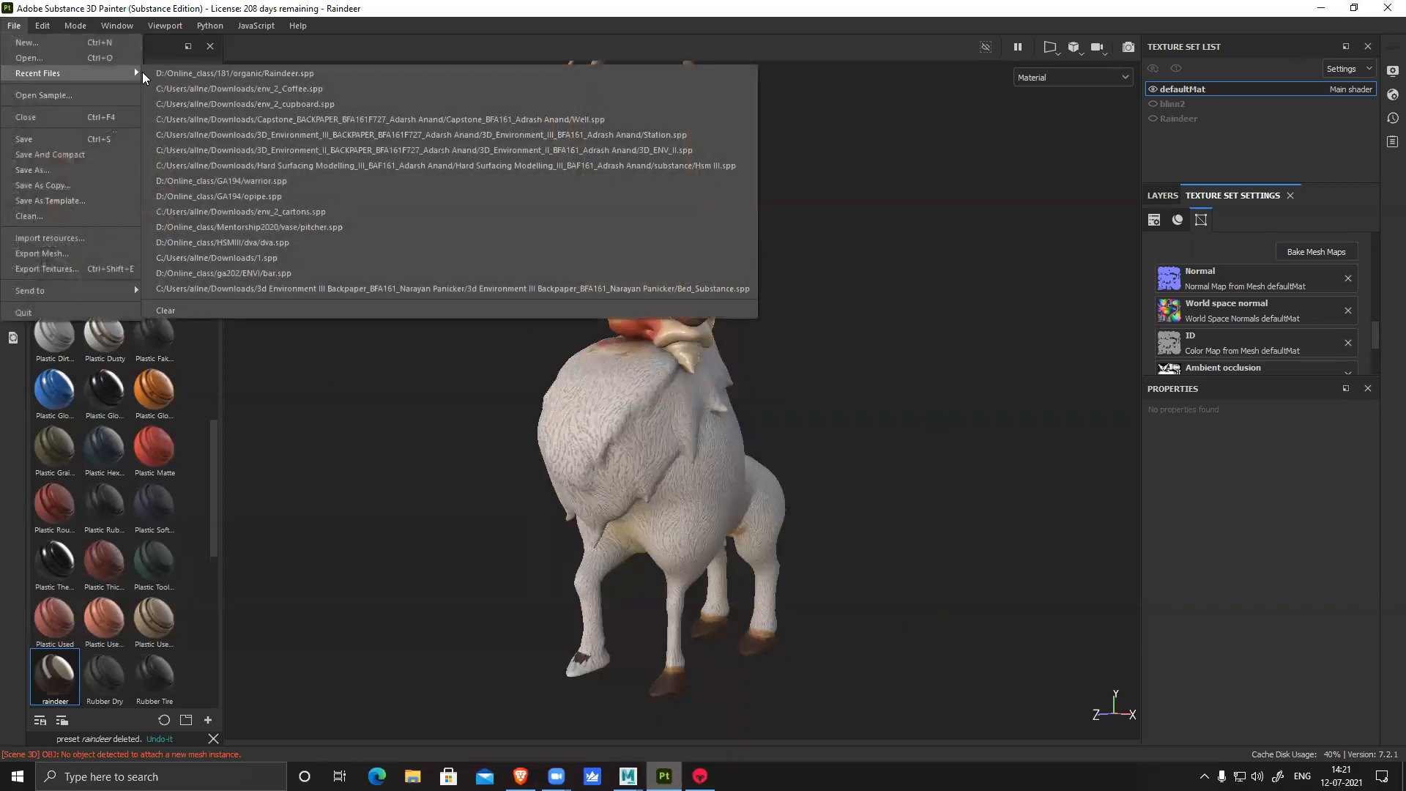
click(293, 75)
click(656, 409)
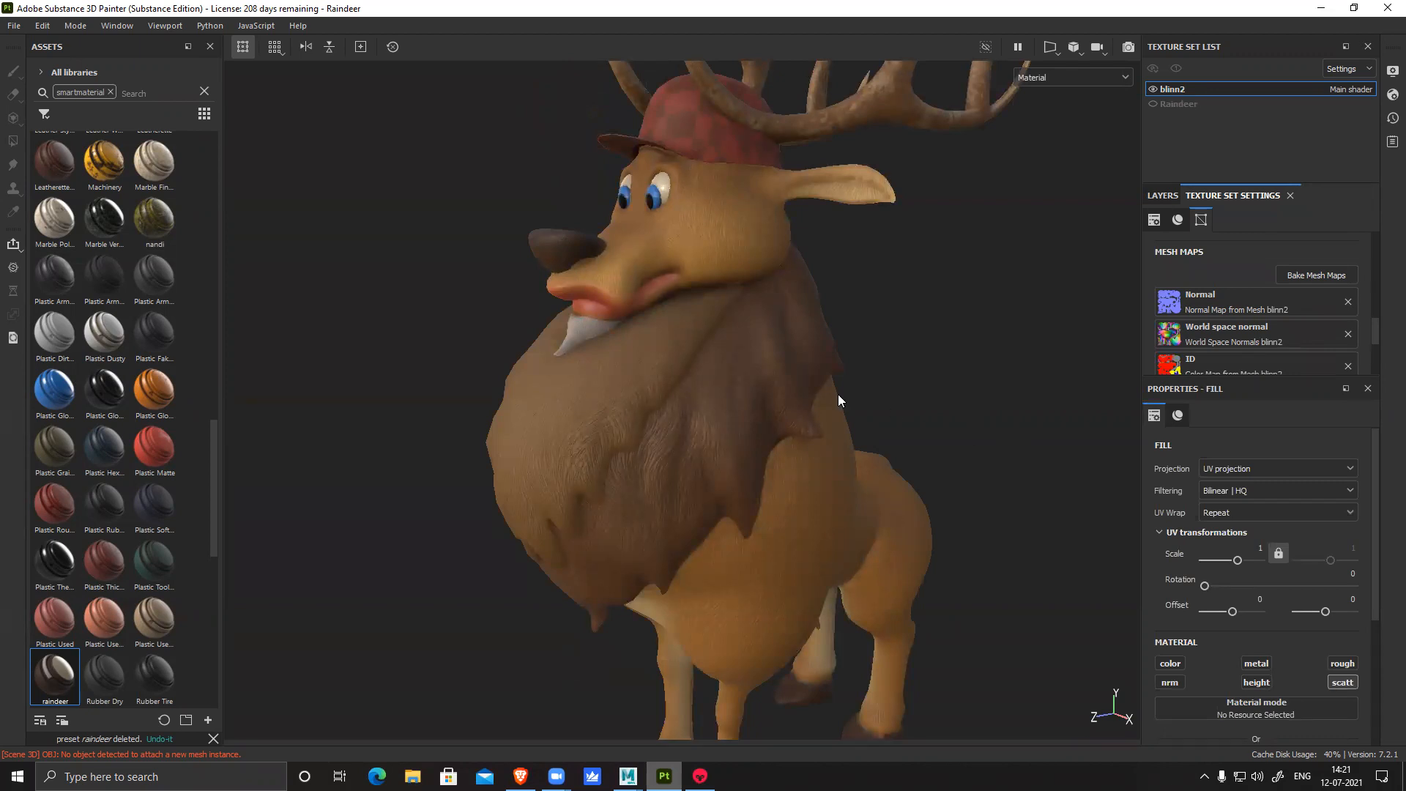
scroll(838, 394, down, 5)
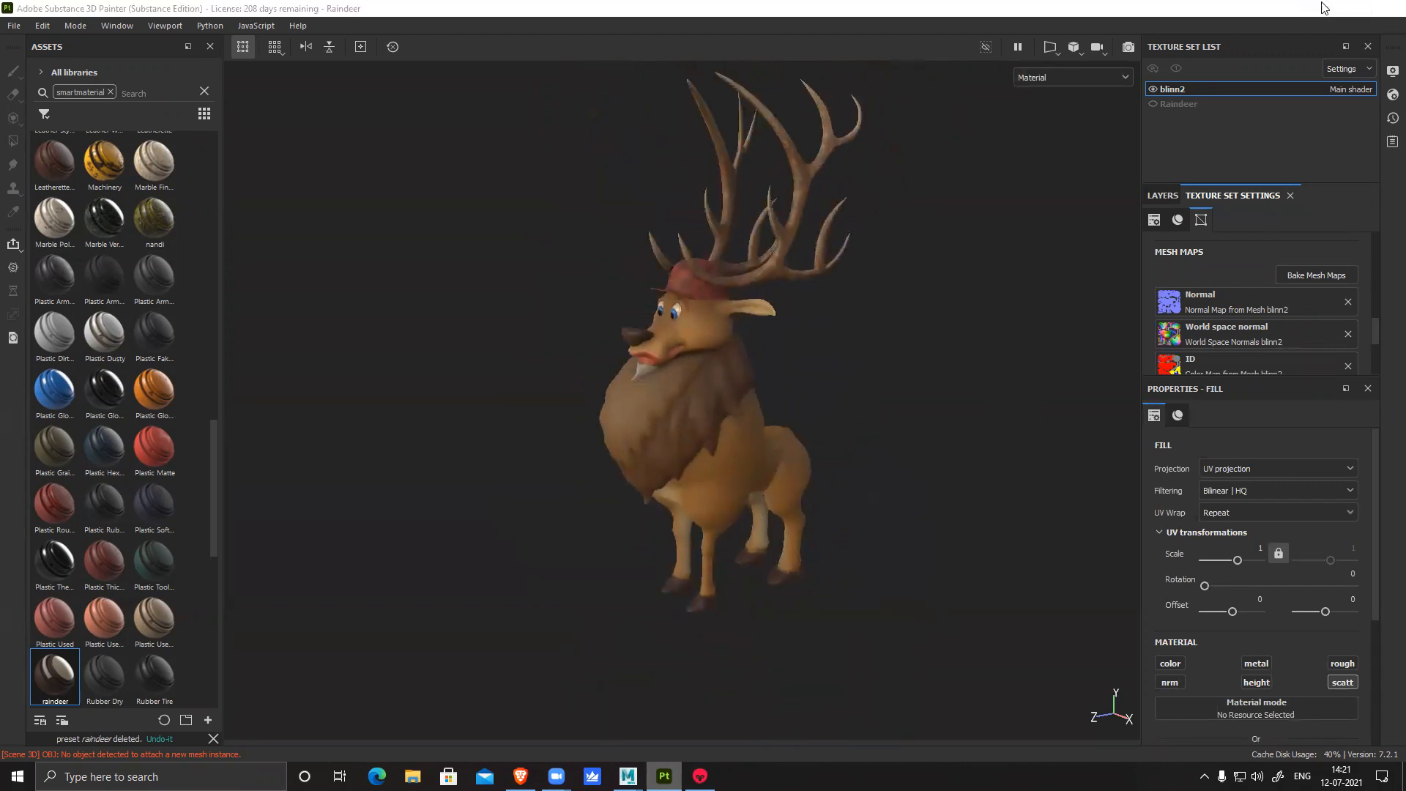
Switch to Maya and hide the polySurface15 group
click(1321, 8)
mouse_move(627, 776)
click(681, 728)
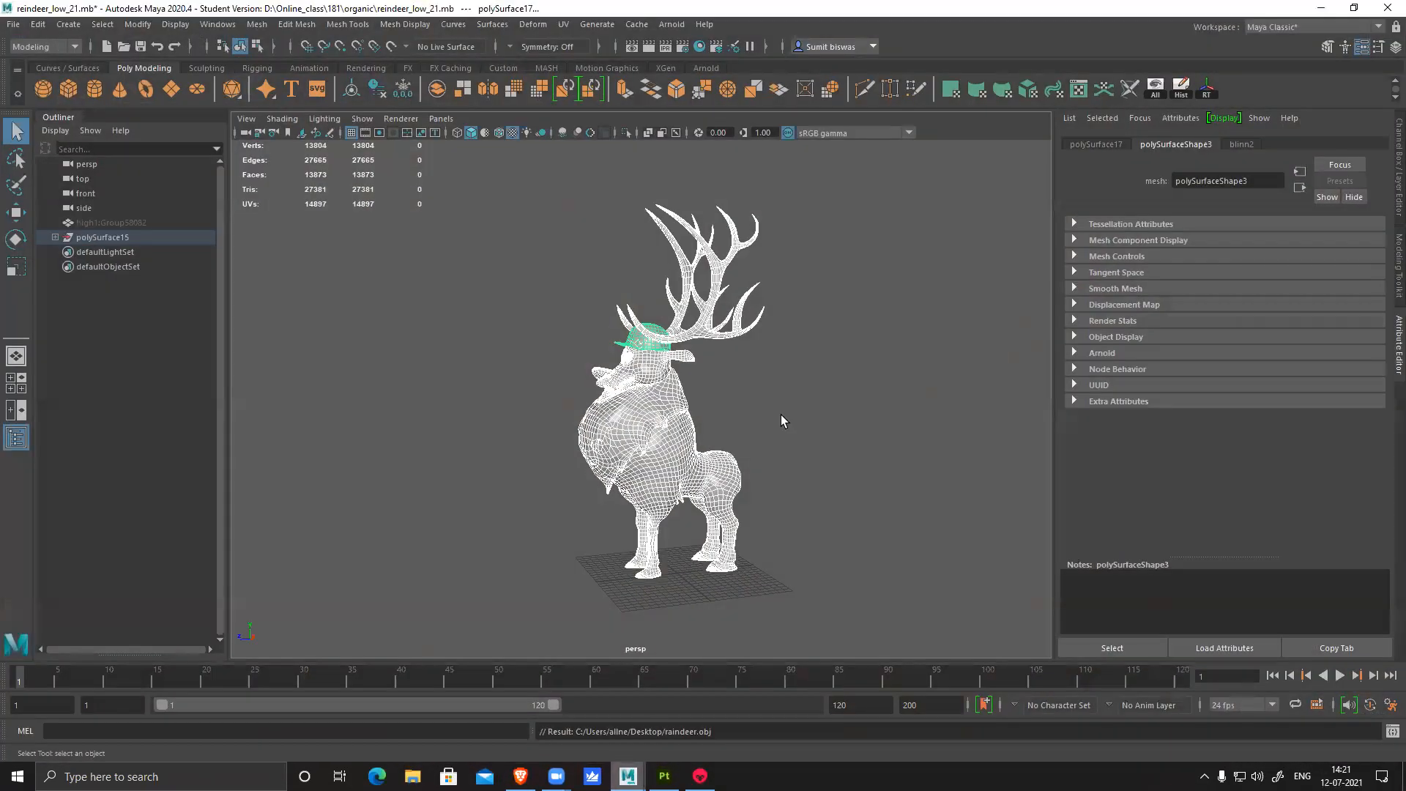
click(769, 447)
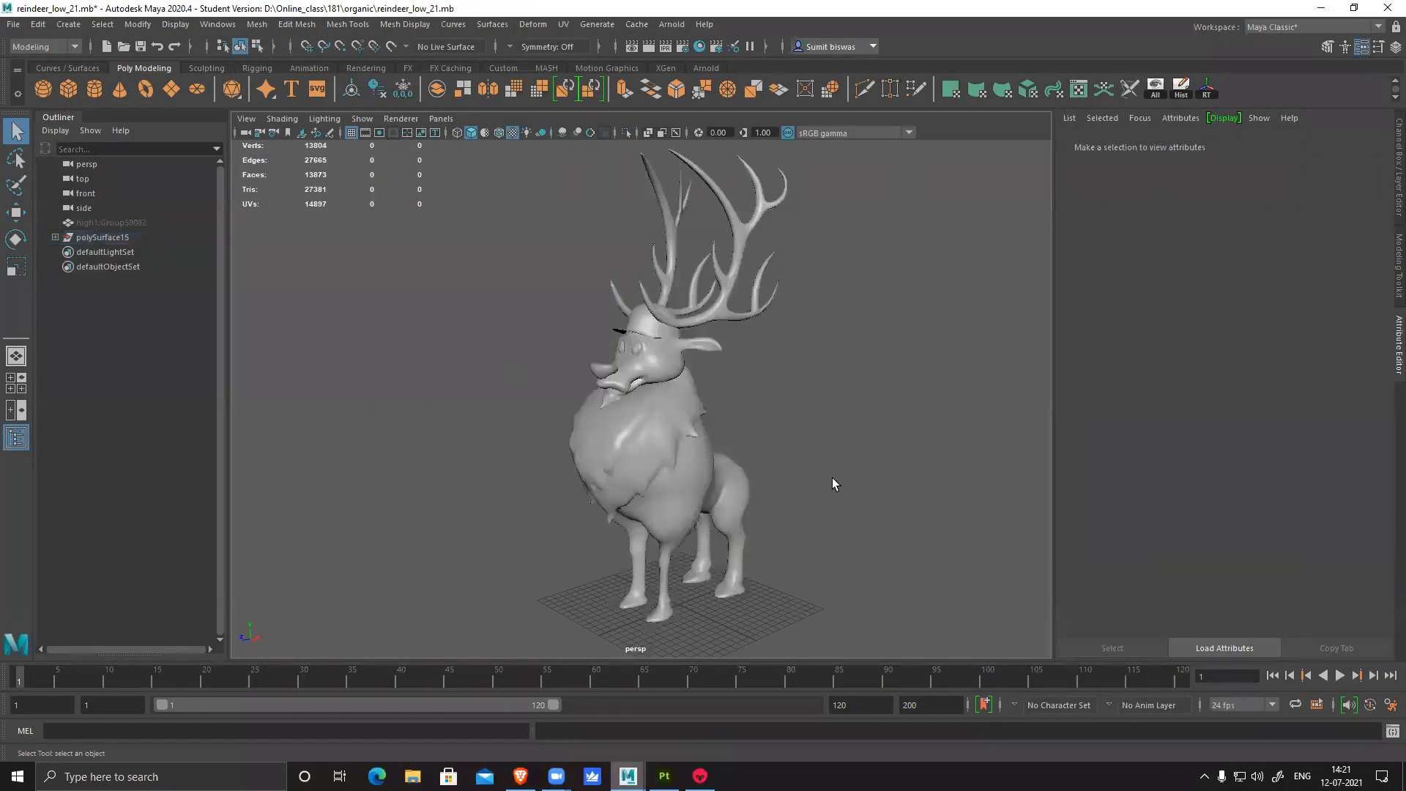
scroll(471, 276, down, 4)
drag(471, 276, 1003, 633)
click(96, 239)
key(ctrl+h)
Import the raindeer OBJ file from the desktop into the Maya scene
double_click(187, 7)
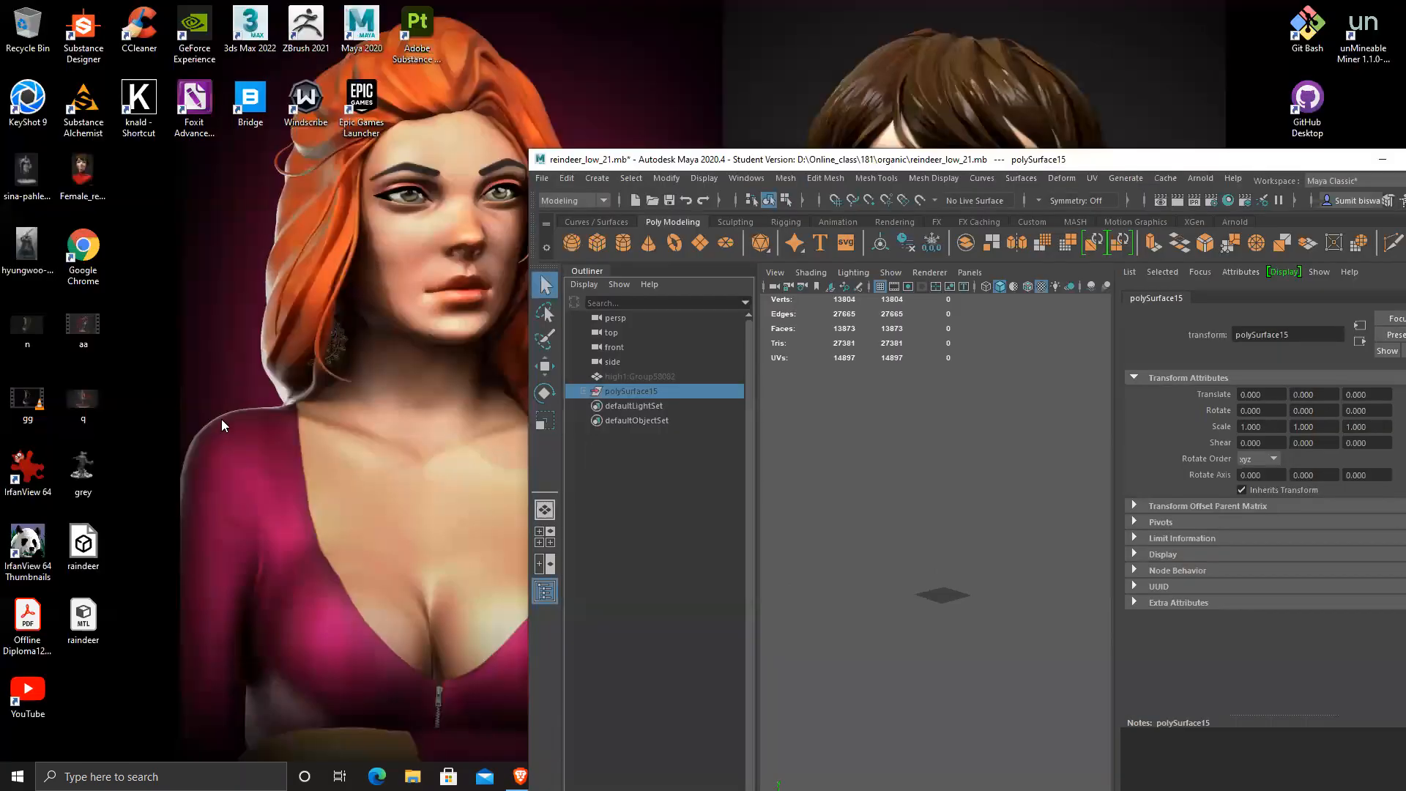
drag(83, 543, 962, 590)
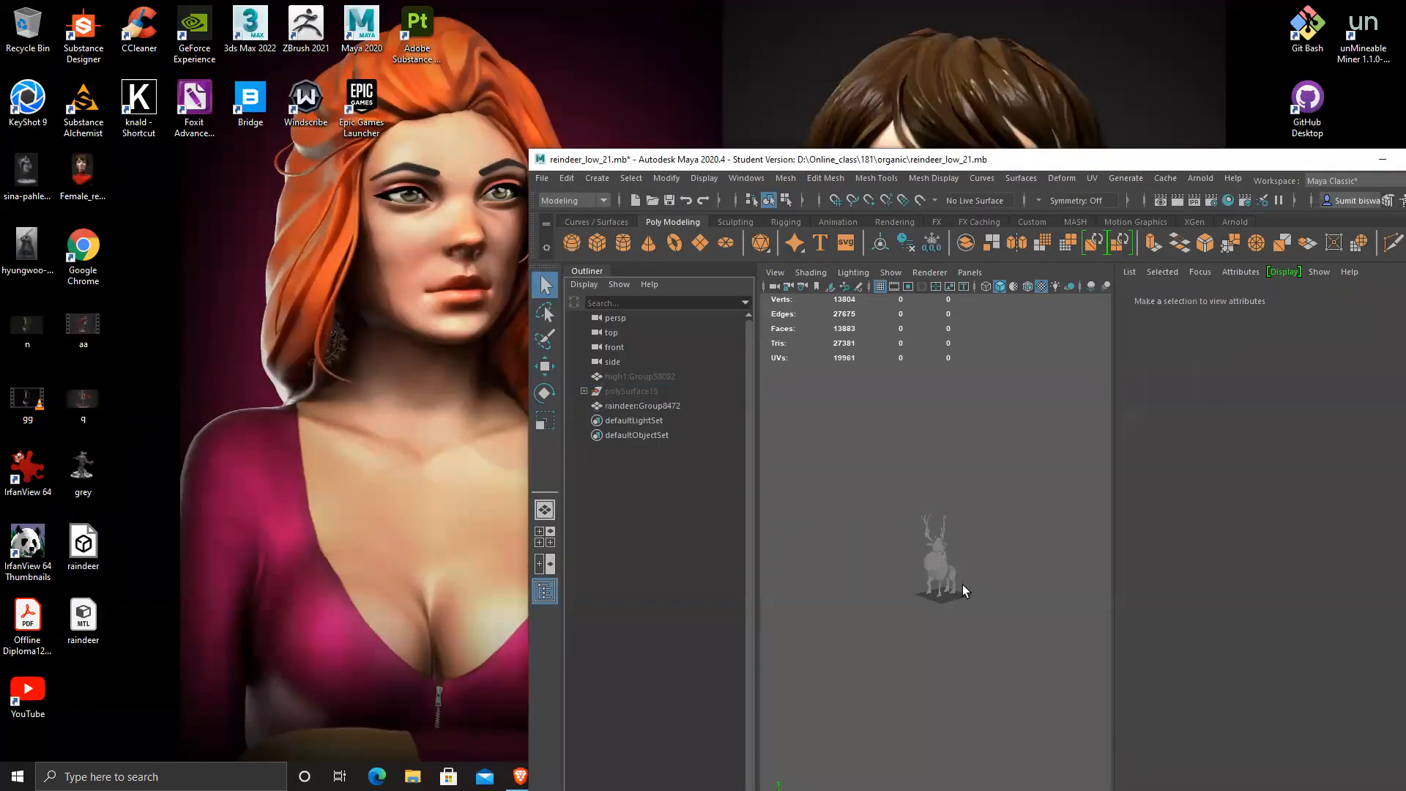
double_click(1247, 162)
click(1355, 8)
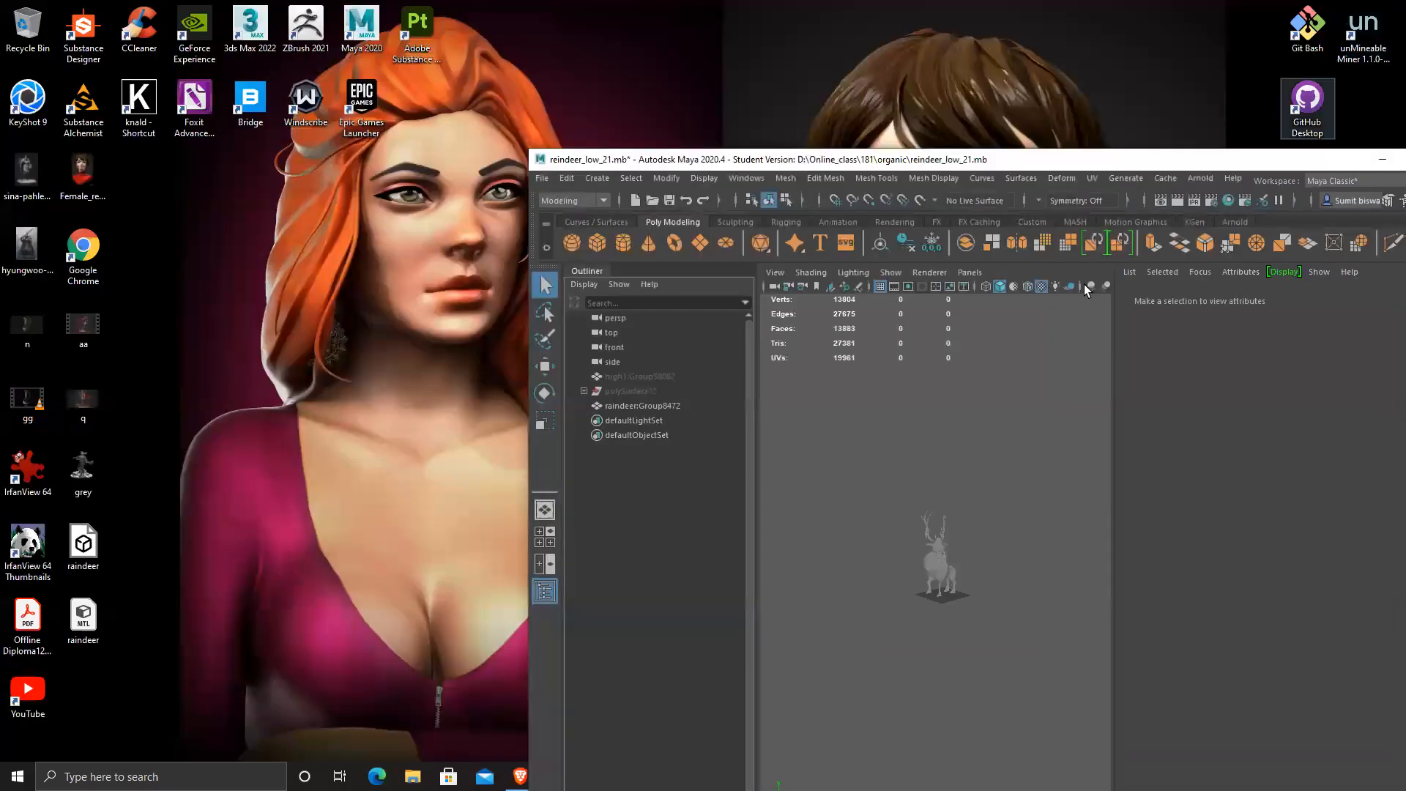
double_click(1177, 162)
scroll(804, 594, up, 5)
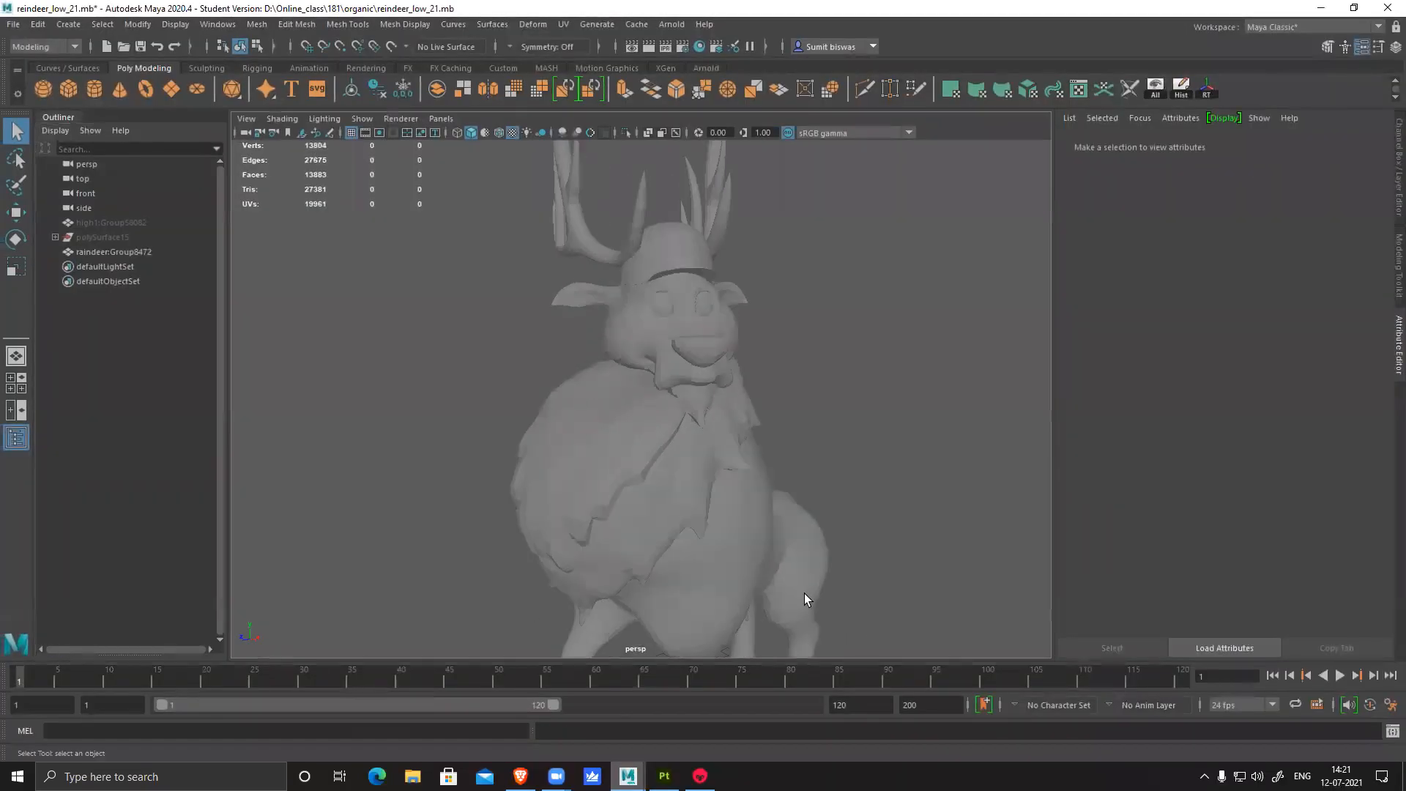
Select the imported reindeer mesh and open the file texture node connected to its defaultMat1 material's color
click(718, 519)
shift+right_click(642, 457)
shift+right_drag(847, 473, 857, 439)
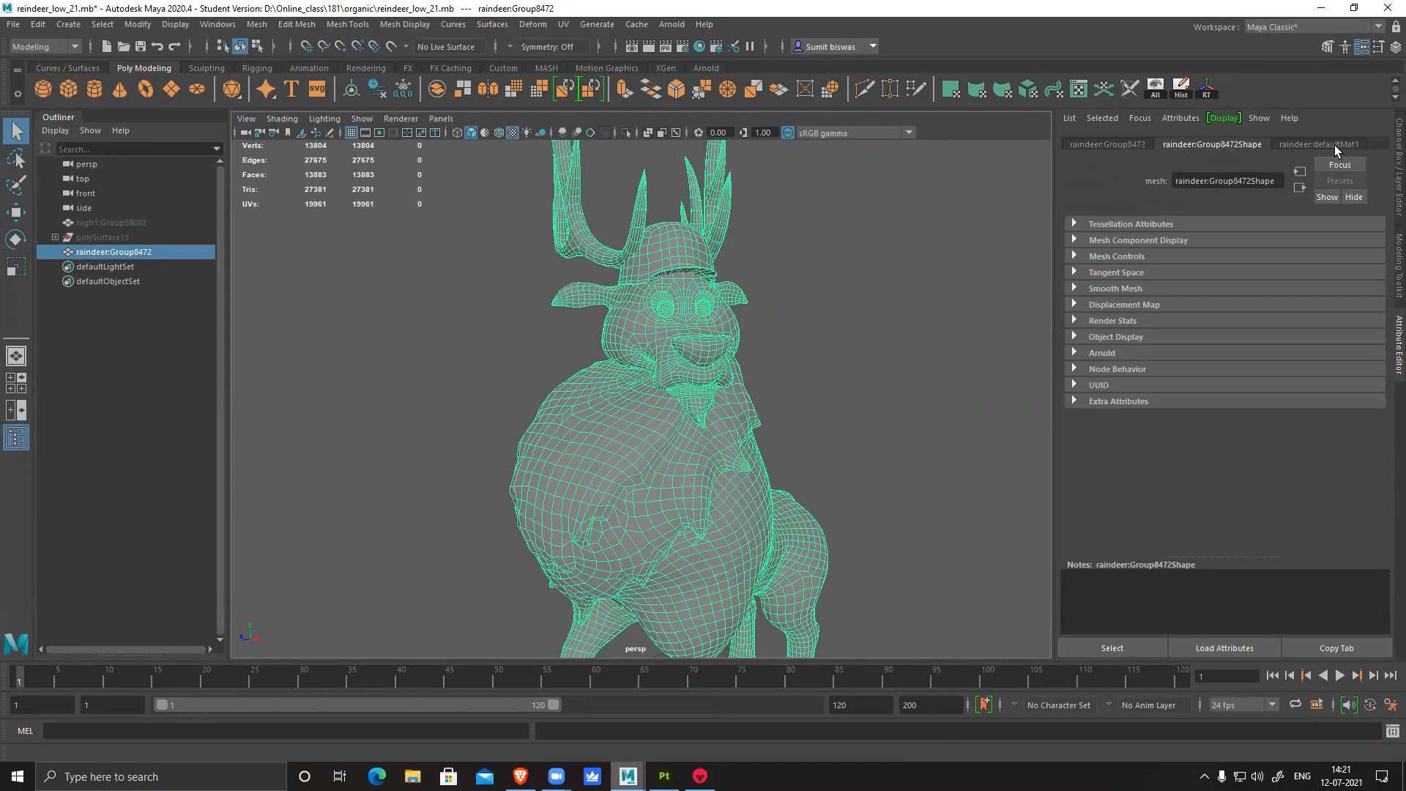
click(1333, 144)
click(1359, 309)
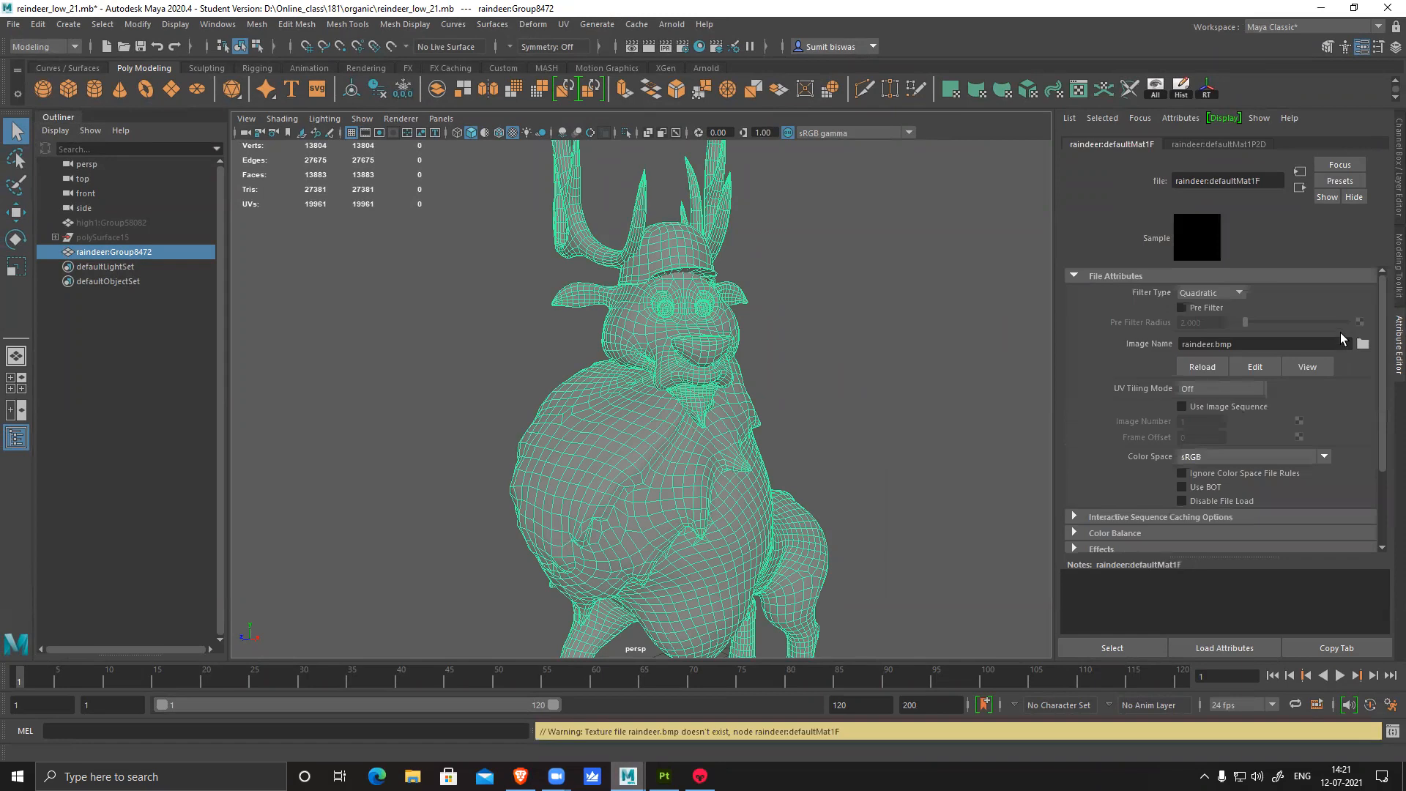
Locate the texture folder D:\Online_class\181\organic\Texture in File Explorer, select its path, and return to Maya
click(412, 776)
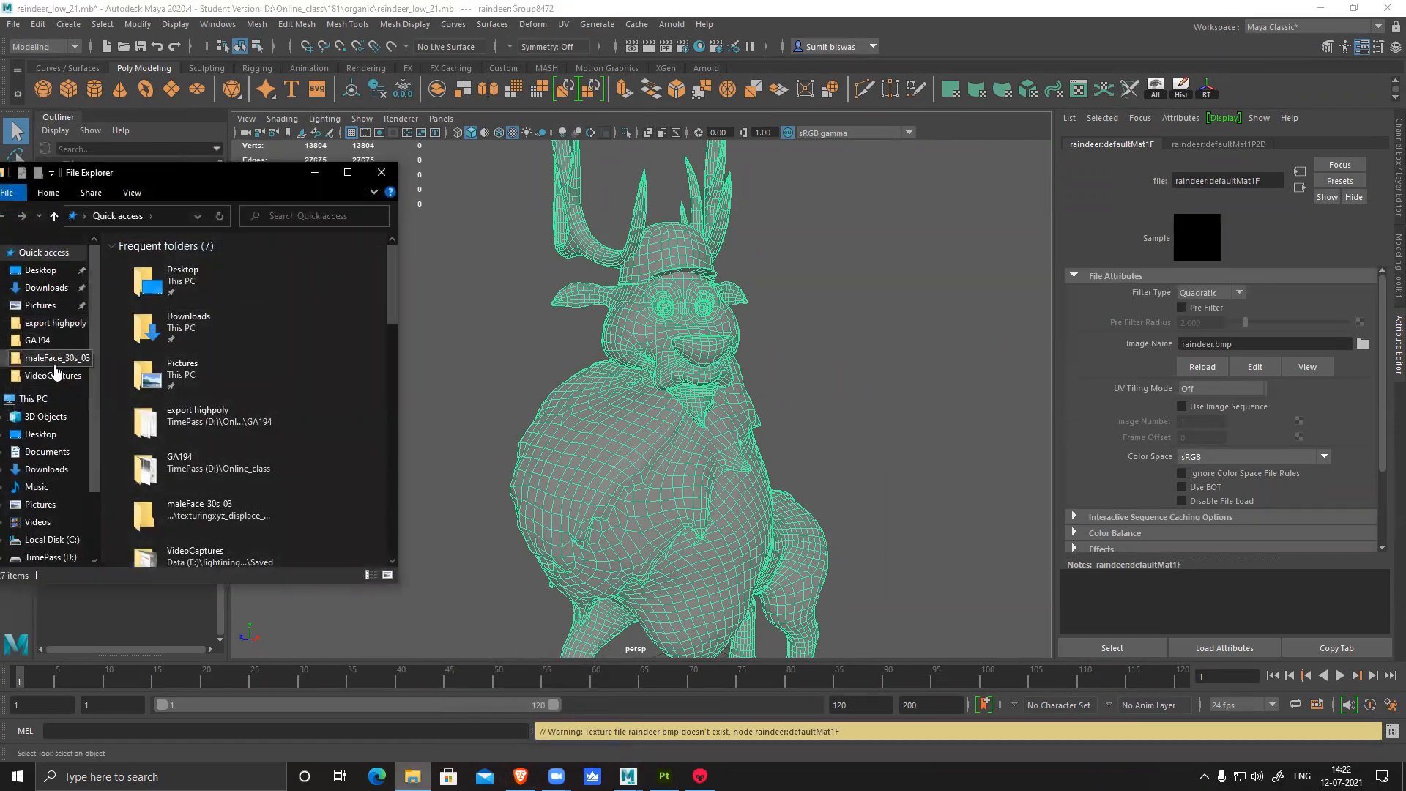
click(52, 323)
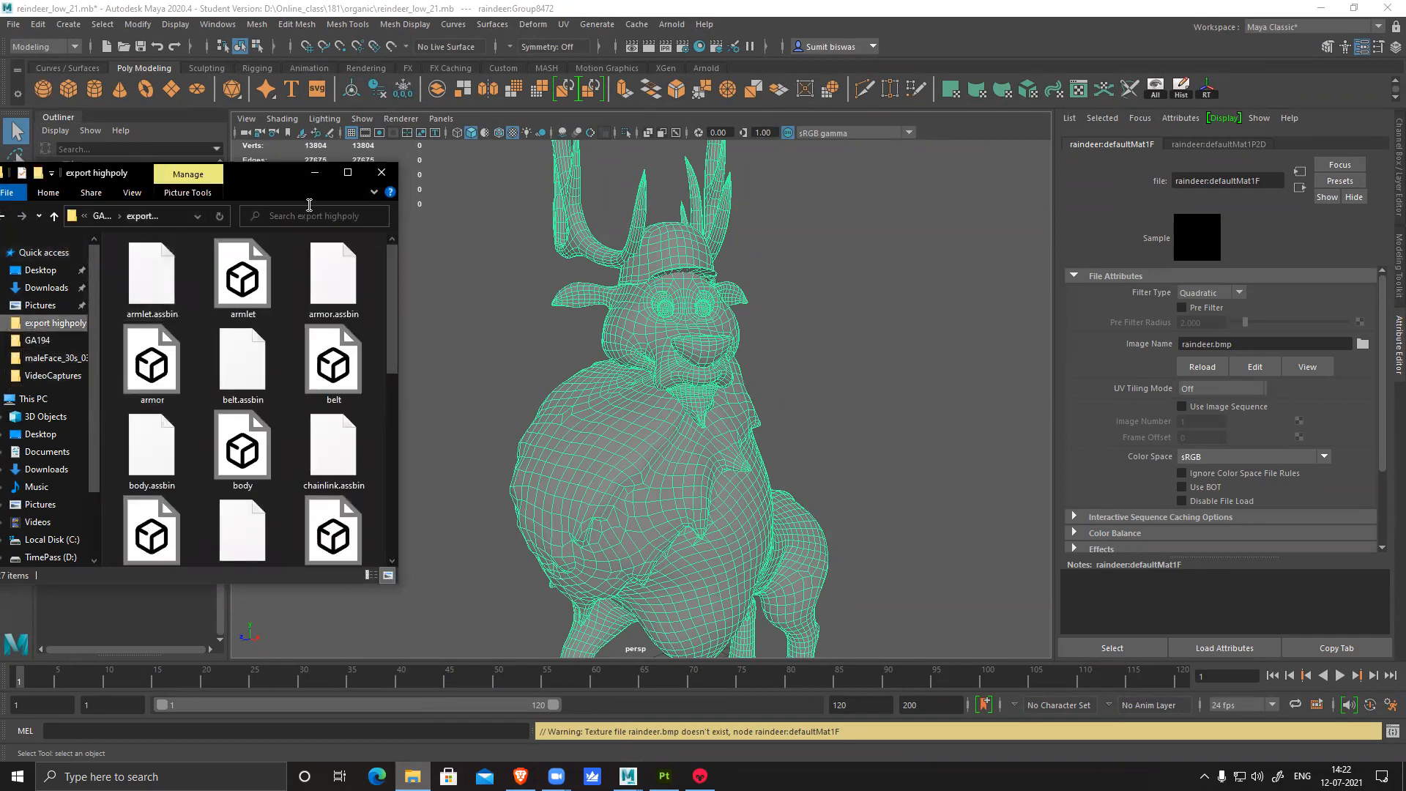
click(347, 173)
click(258, 49)
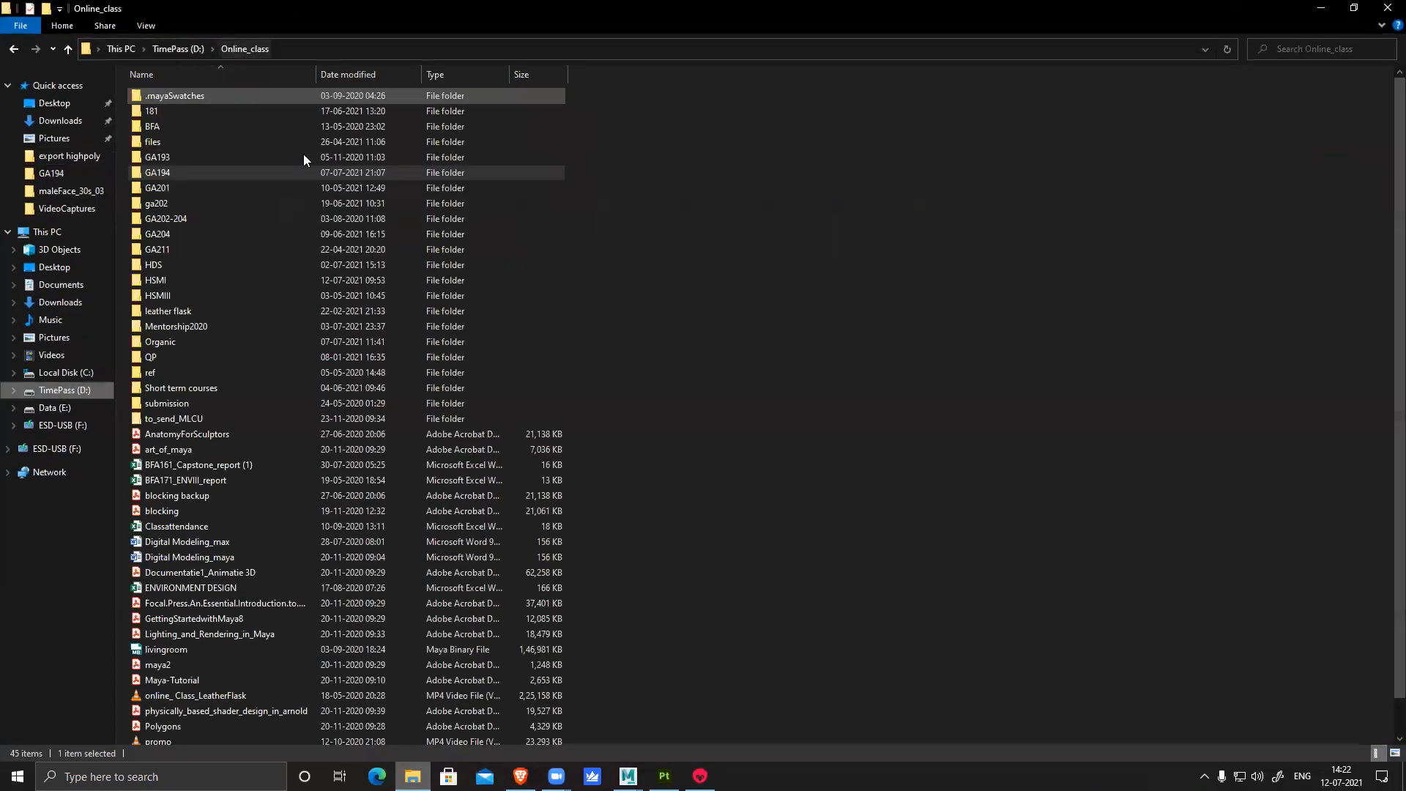
double_click(172, 111)
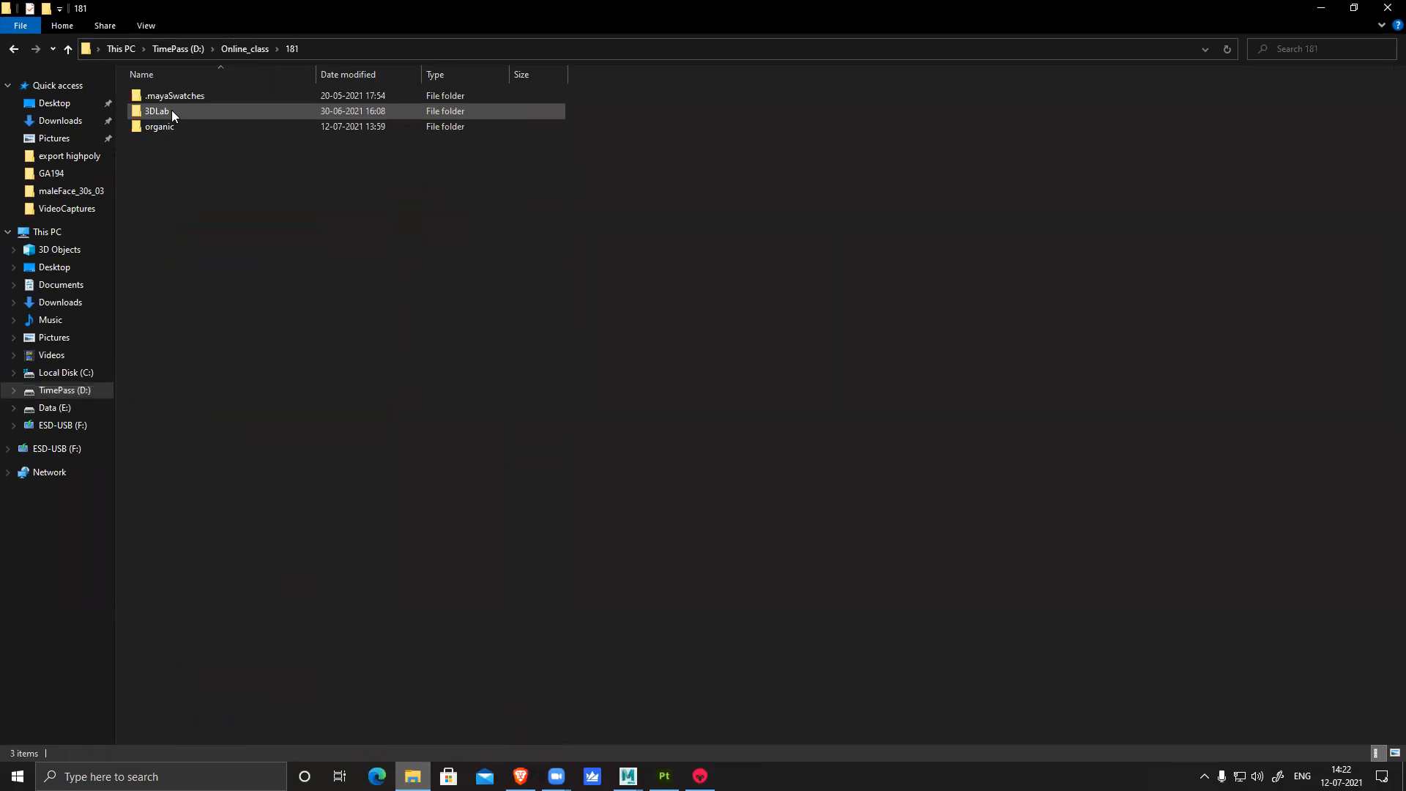
double_click(169, 125)
scroll(558, 662, down, 2)
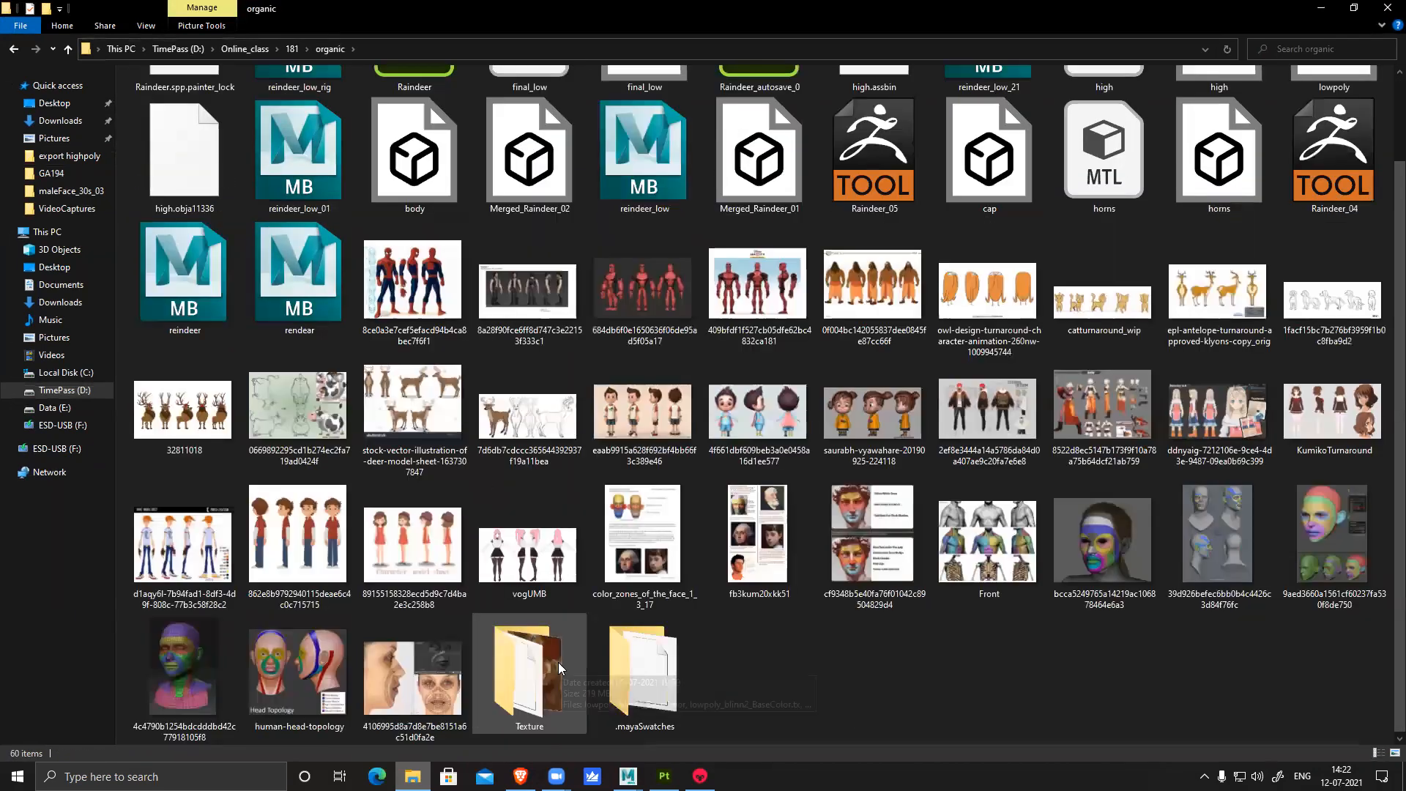
double_click(537, 680)
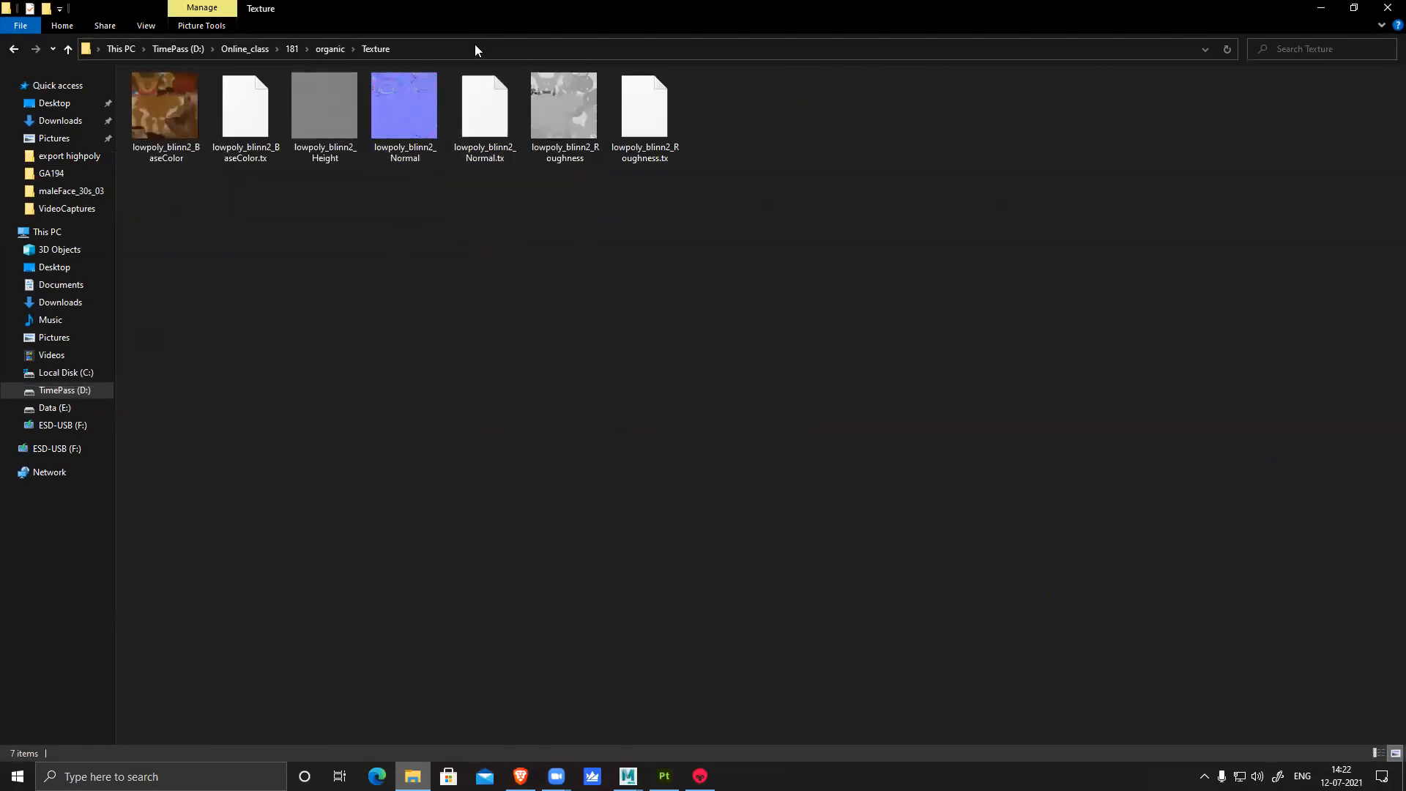
click(476, 46)
click(1320, 7)
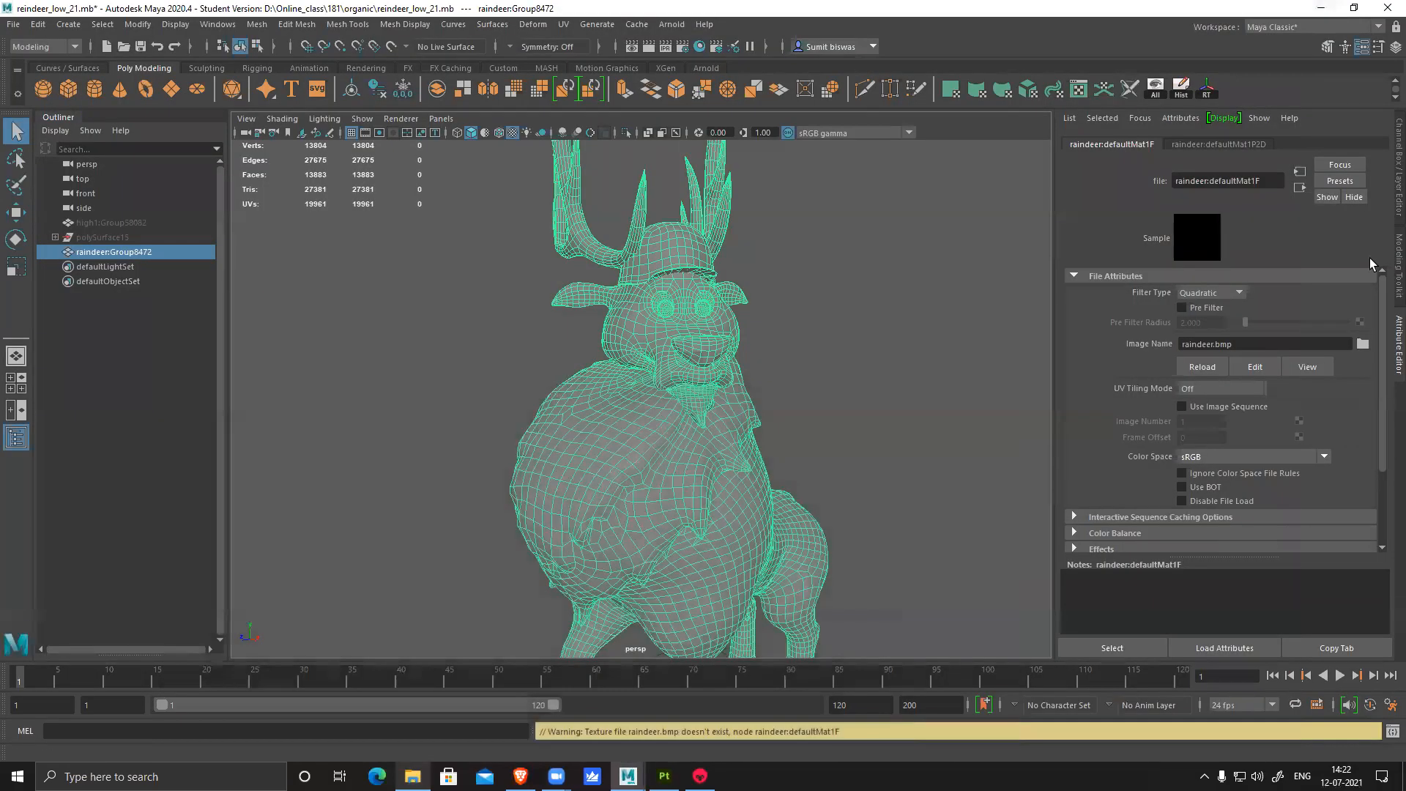
Load lowpoly_blinn2_BaseColor.tga as the color image of the reindeer's material and deselect the mesh
click(1362, 344)
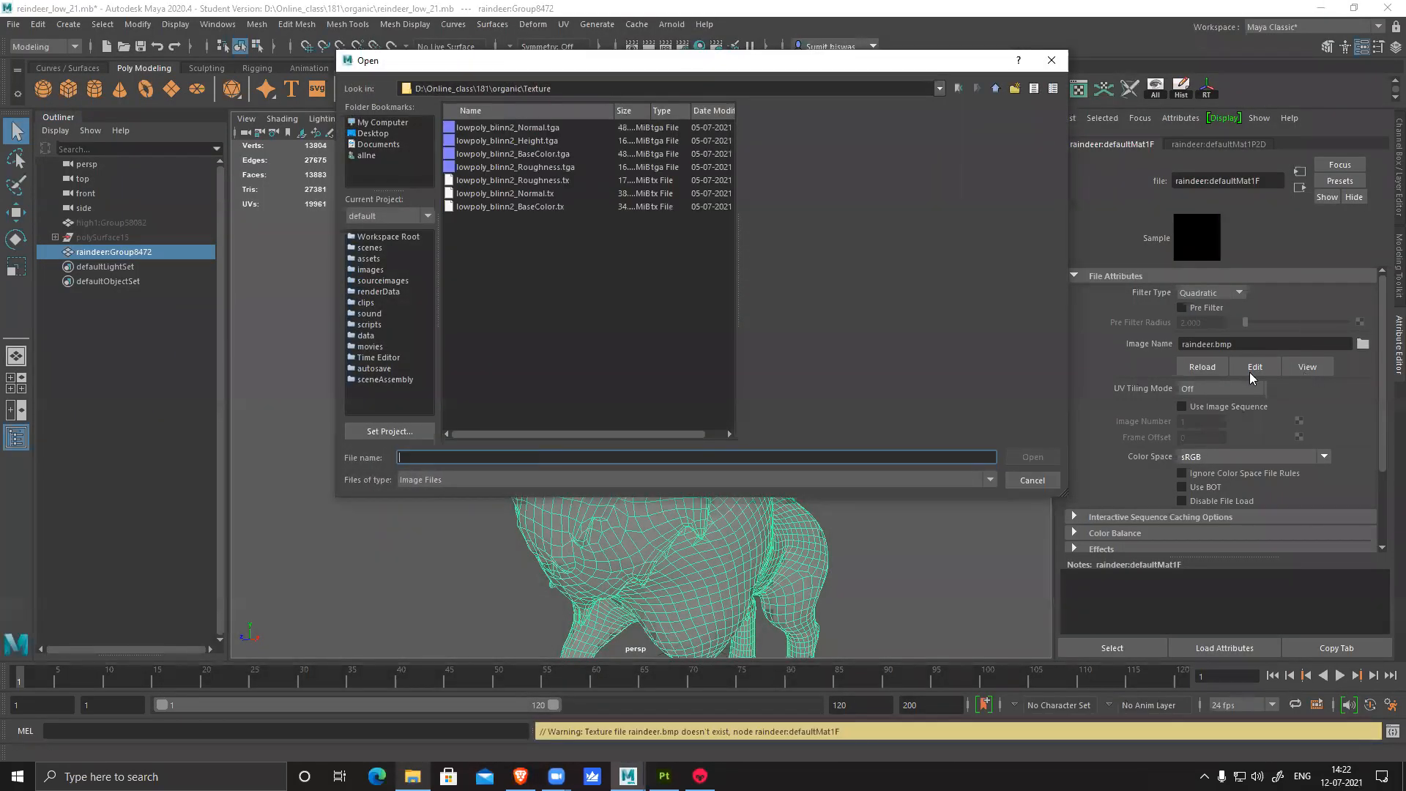
click(528, 153)
click(1020, 456)
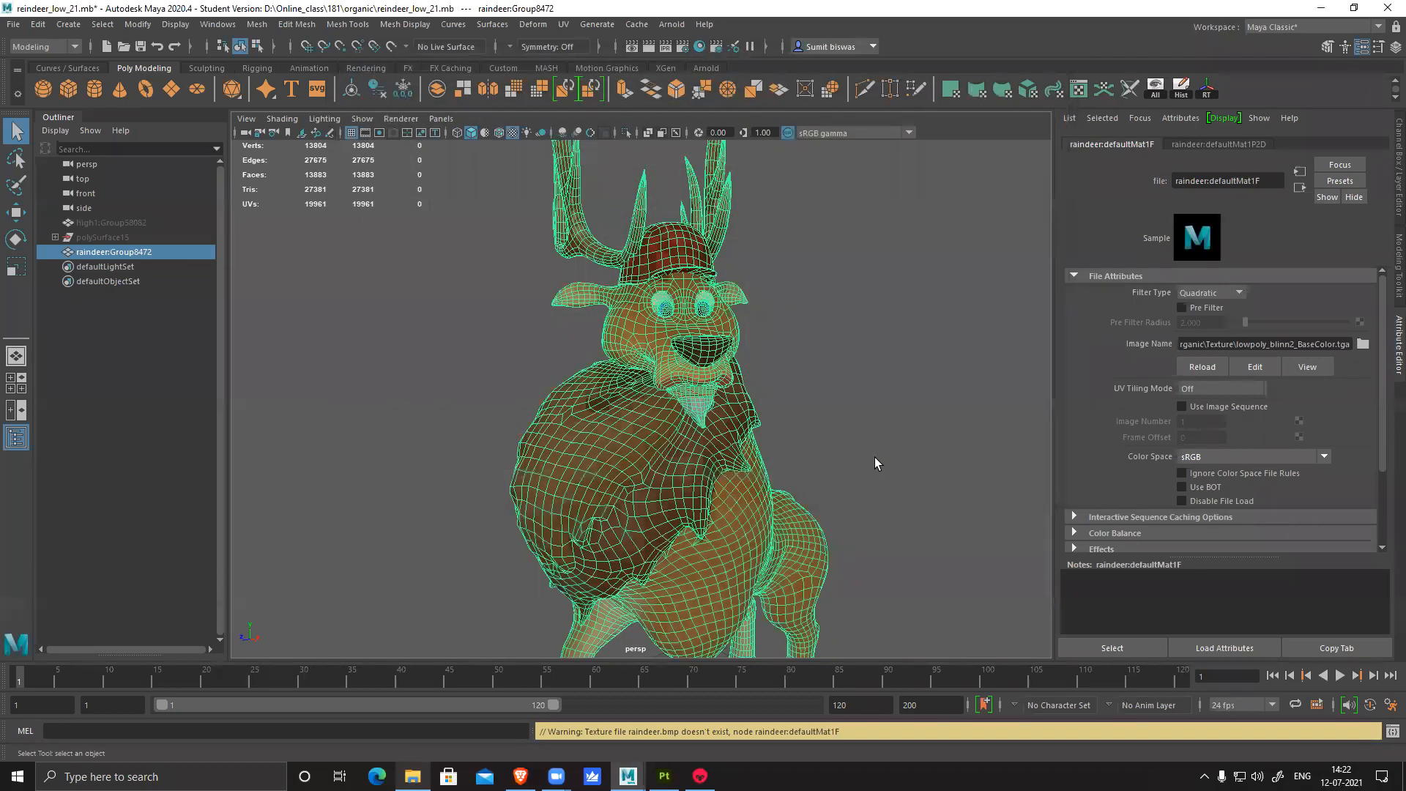
click(936, 465)
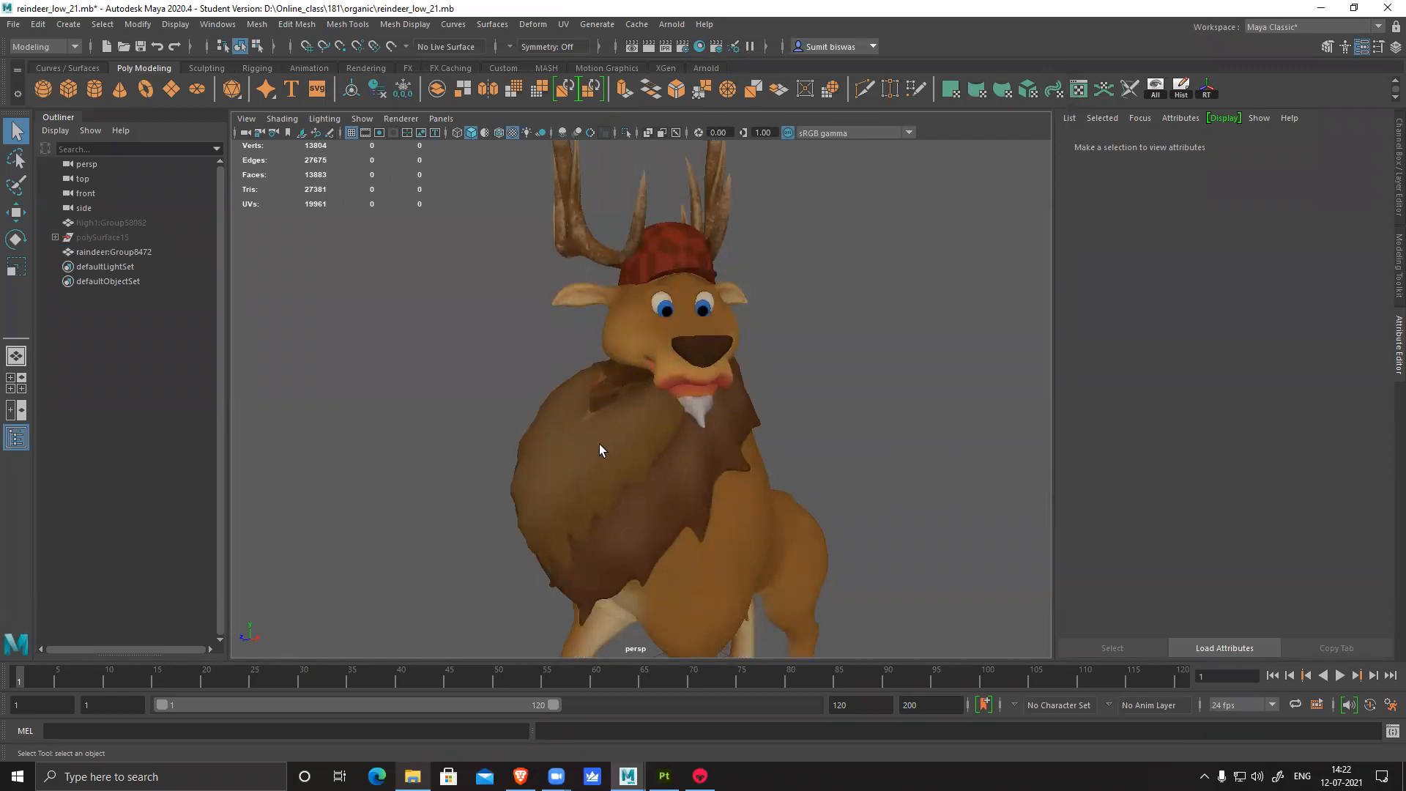
Examine the base color texture on the posed reindeer's chest and neck up close
alt+right_drag(861, 488, 737, 477)
alt+middle_drag(737, 478, 733, 427)
alt+right_drag(644, 399, 809, 609)
alt+middle_drag(710, 373, 710, 473)
scroll(692, 471, up, 2)
click(675, 467)
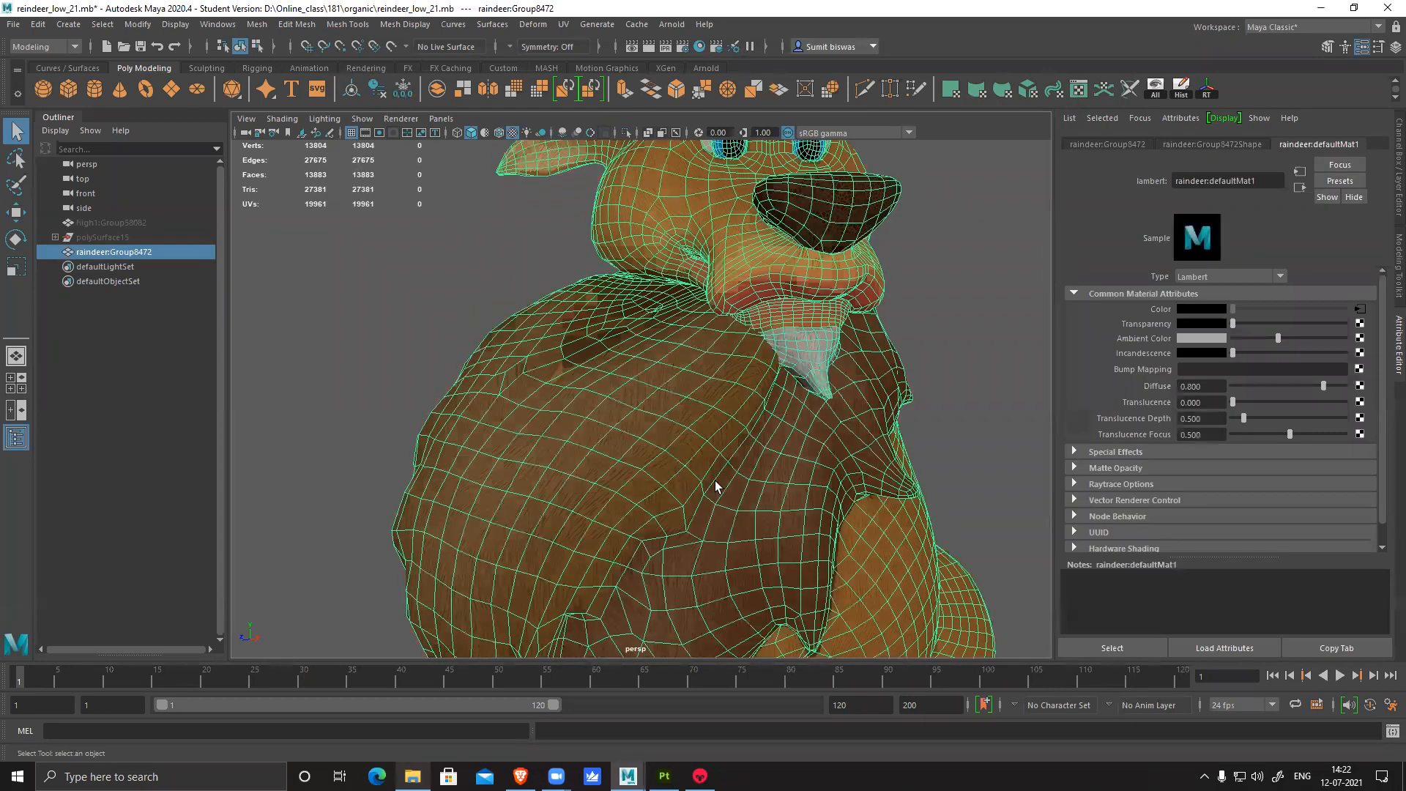
scroll(762, 525, down, 3)
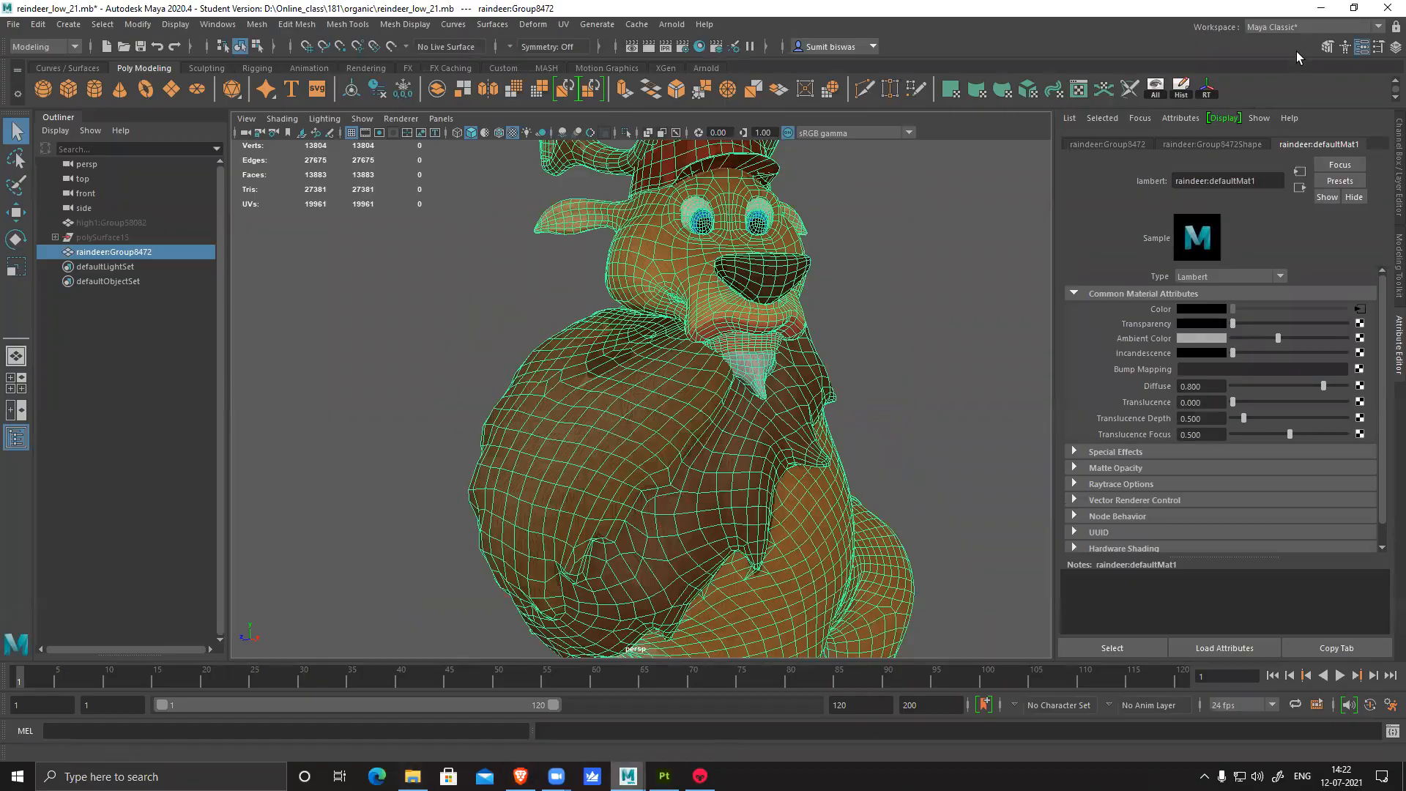
Launch Photoshop and open lowpoly_blinn2_BaseColor.tga from the Texture folder
click(1316, 8)
click(185, 774)
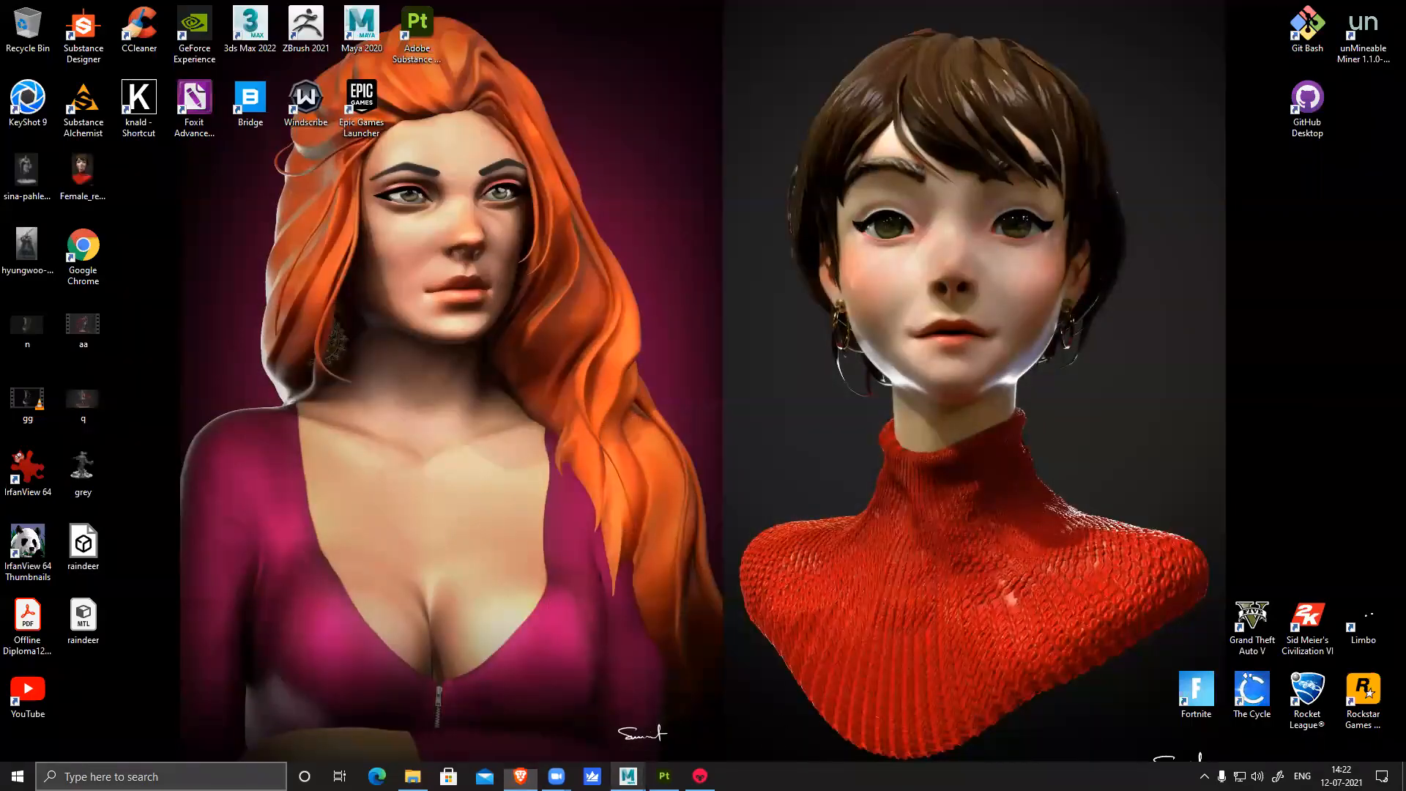
text(phi)
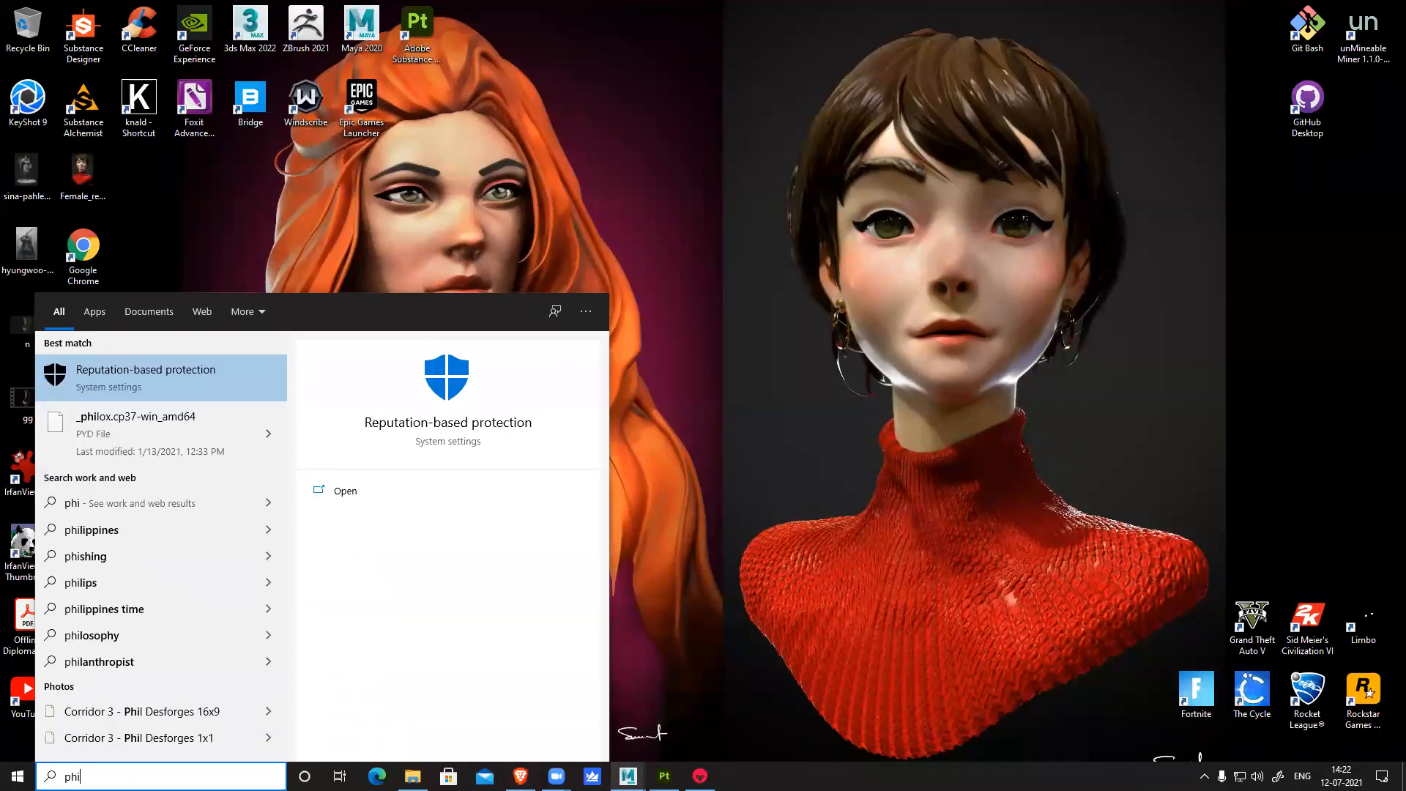
key(BackSpace)
text(ot)
key(Return)
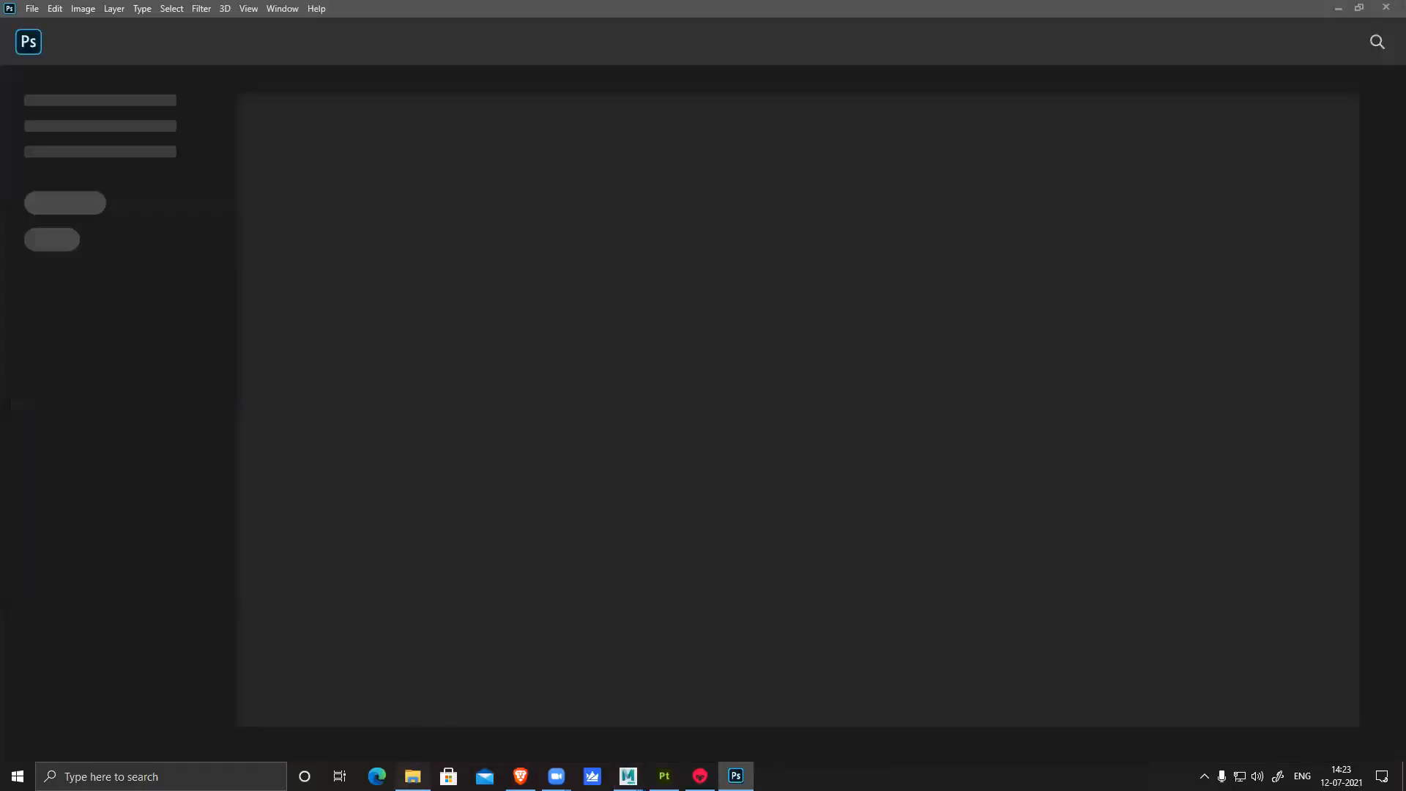
key(alt+Tab)
double_click(312, 2)
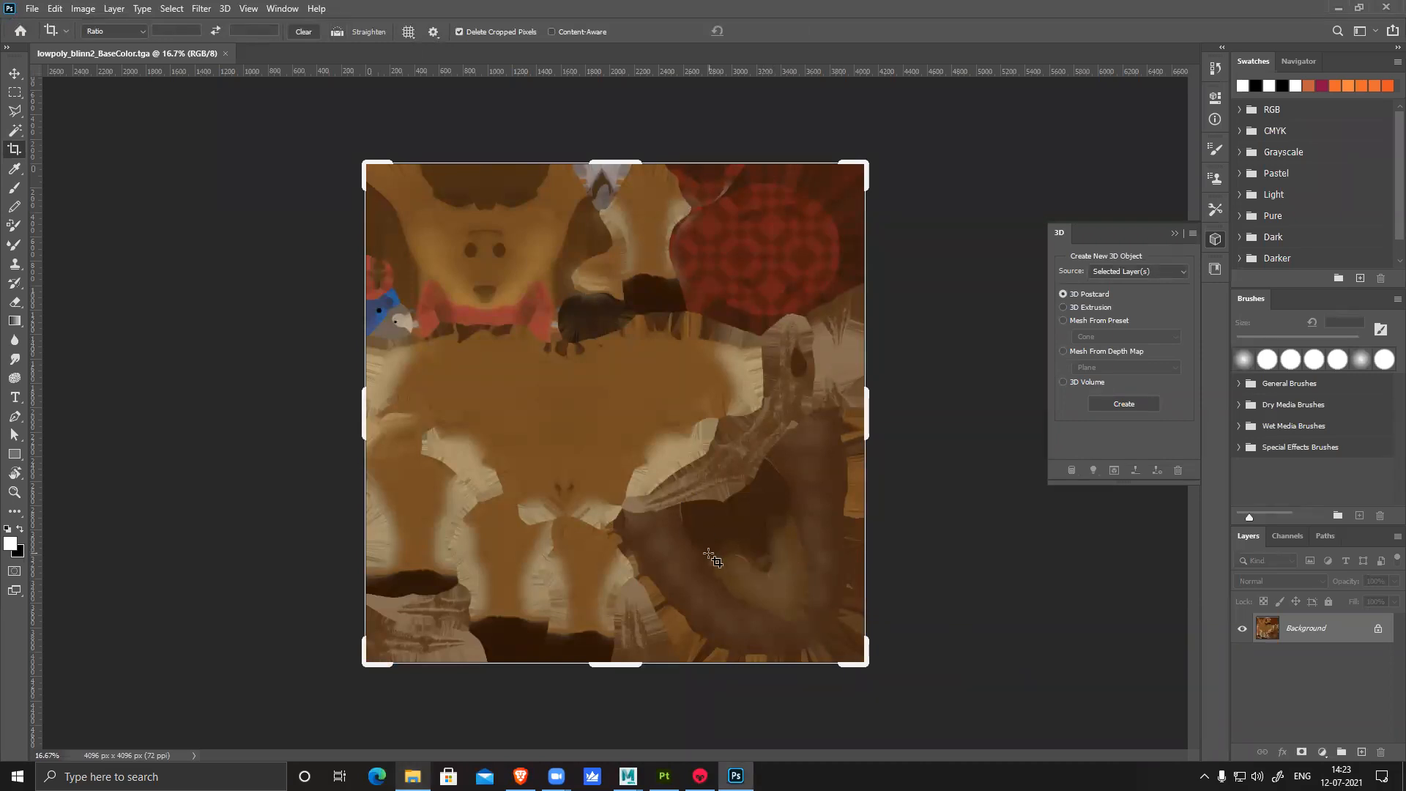
Add a new empty layer above the base color texture and frame the light fur patch bordering the dark brown area
key(b)
alt+scroll(766, 563, up, 3)
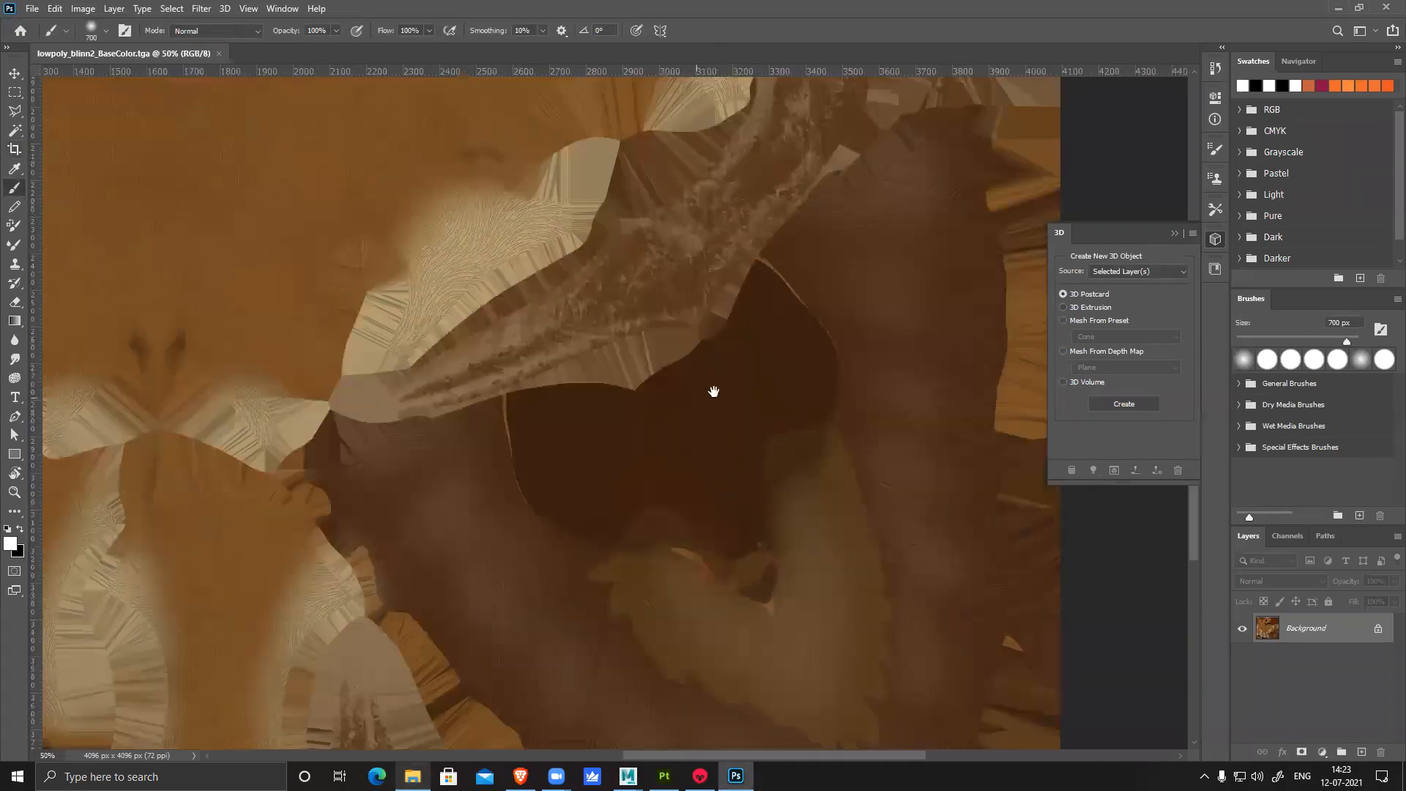
alt+scroll(760, 581, up, 1)
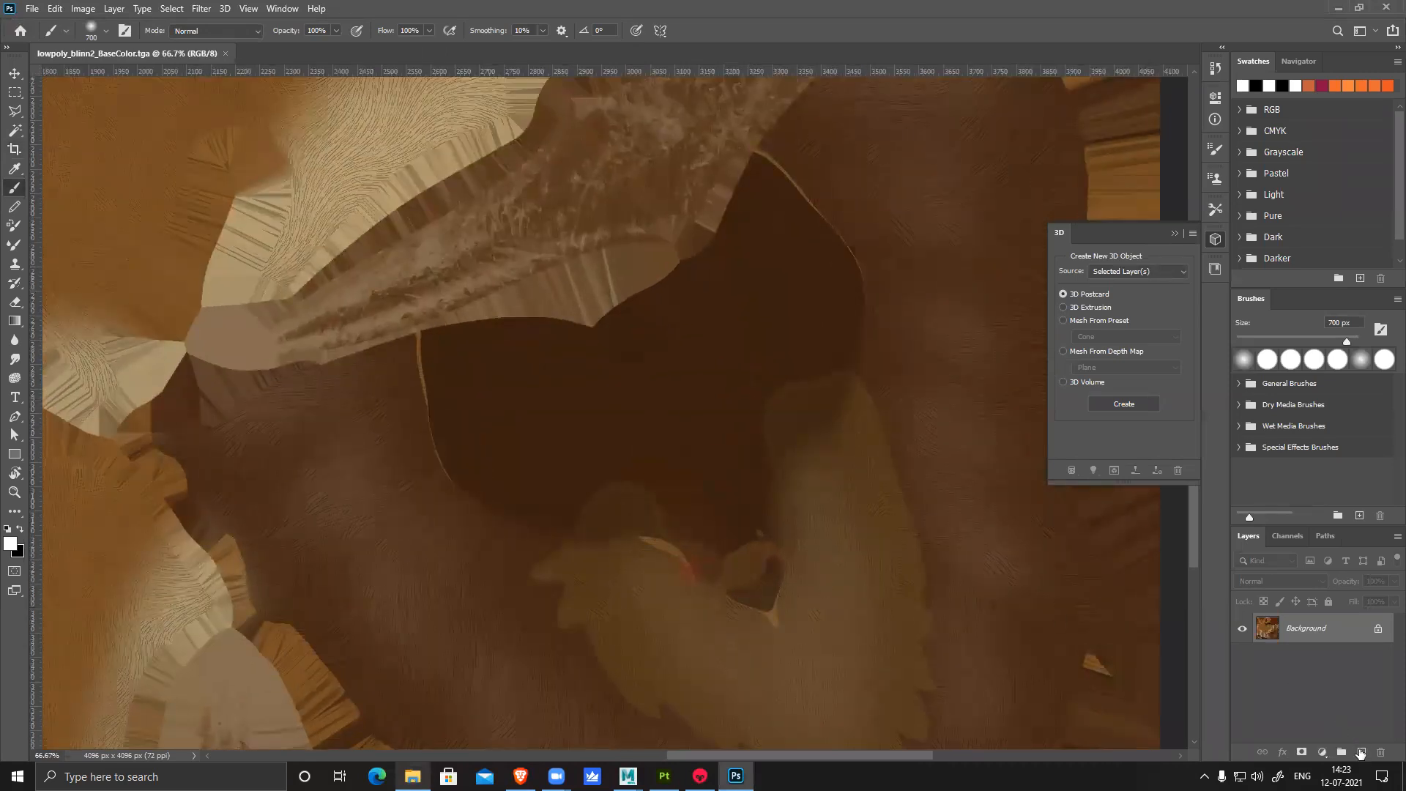
click(1359, 752)
ctrl+click(766, 555)
drag(779, 598, 766, 523)
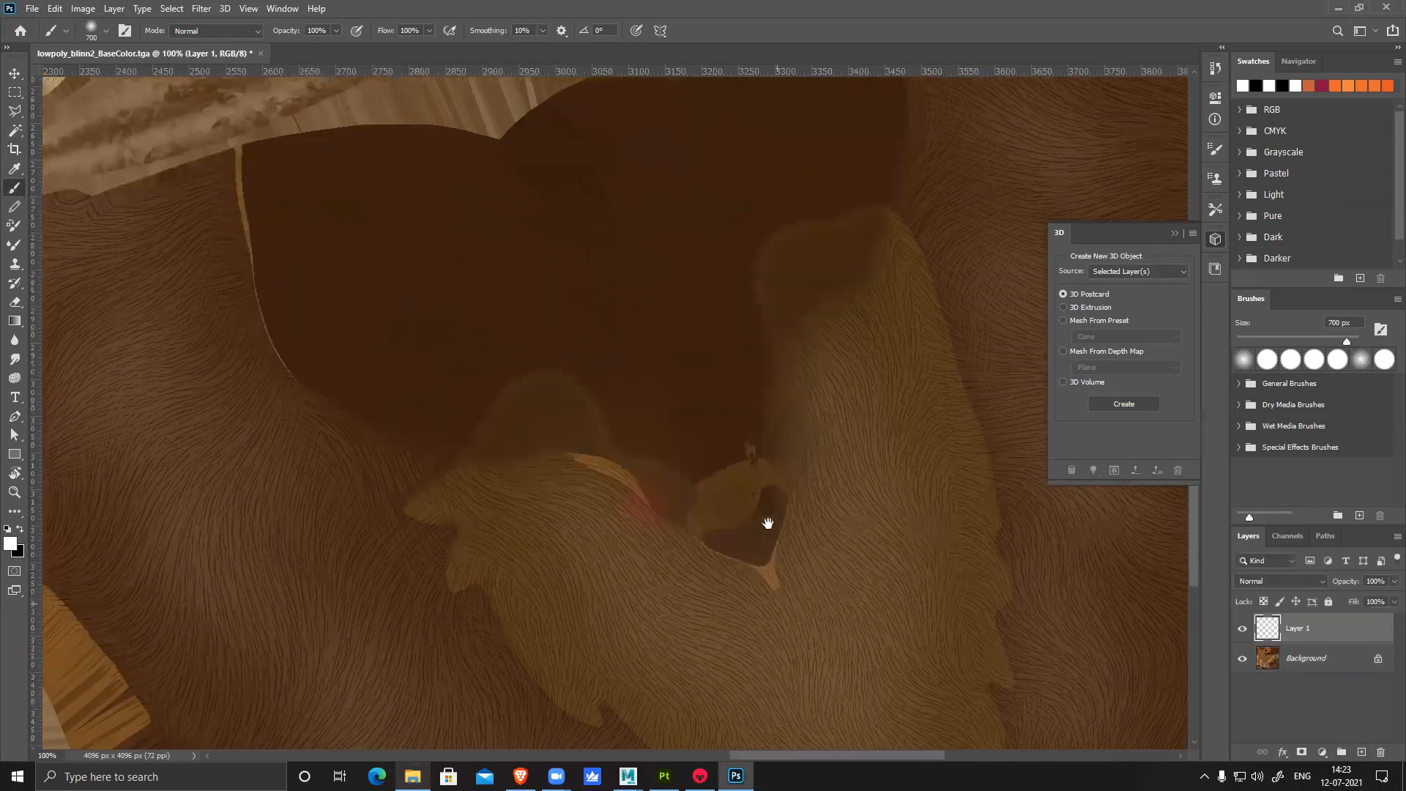
Clone fur over the orange and dark flaws in the light patch's notch, using a 60 px Clone Stamp sampling All Layers
key(s)
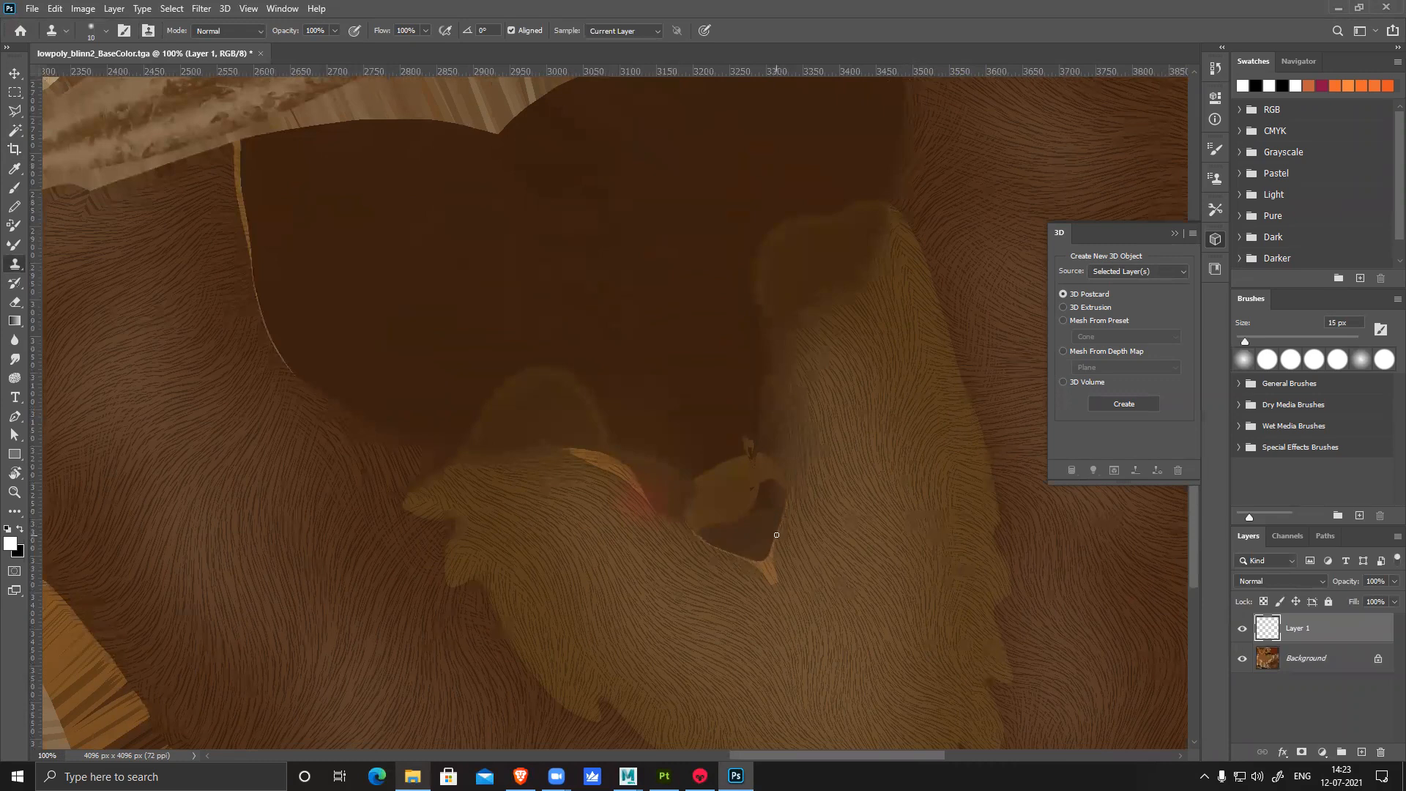
key(bracketright)
key(bracketright)
click(753, 557)
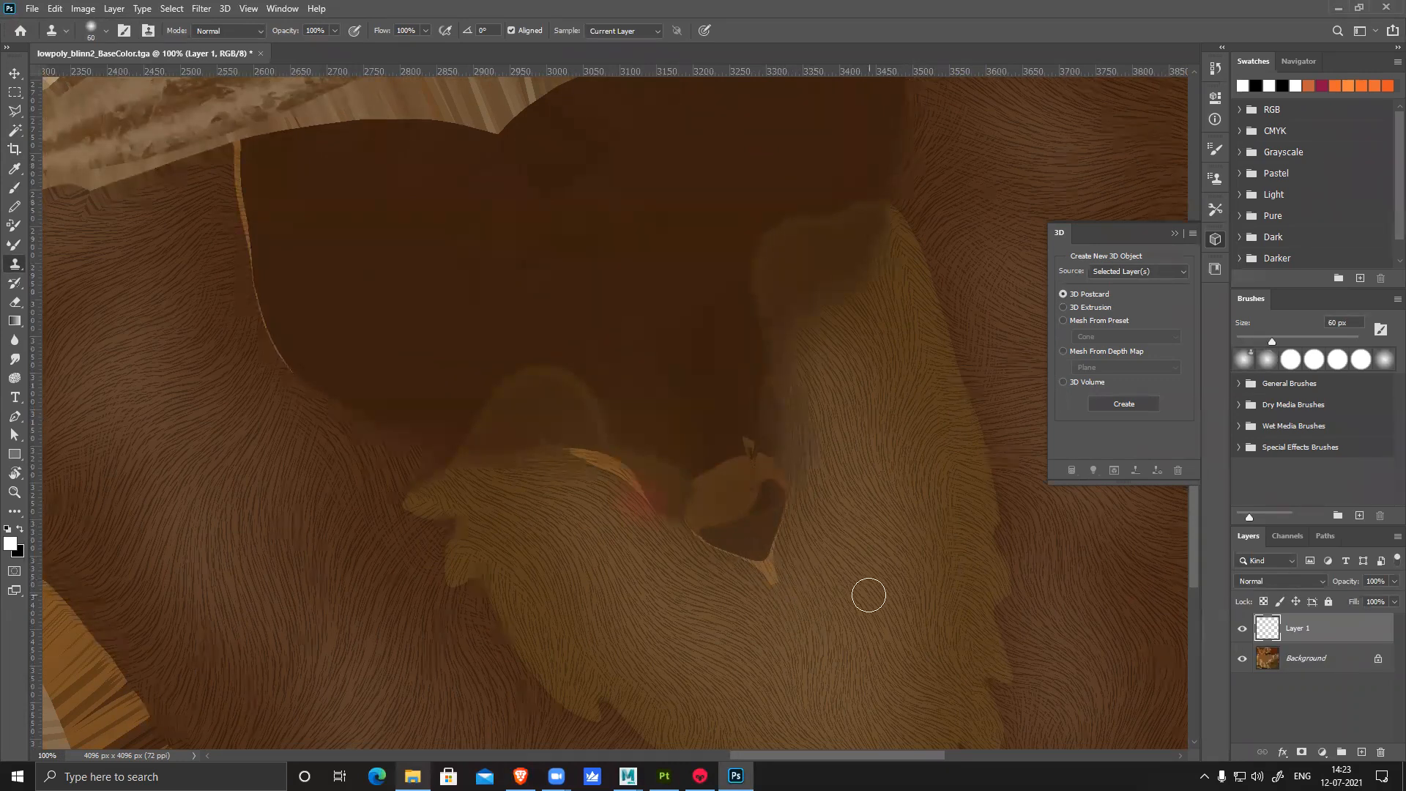
click(626, 66)
alt+click(778, 639)
mouse_move(764, 573)
mouse_down()
mouse_move(621, 468)
mouse_move(490, 439)
mouse_up()
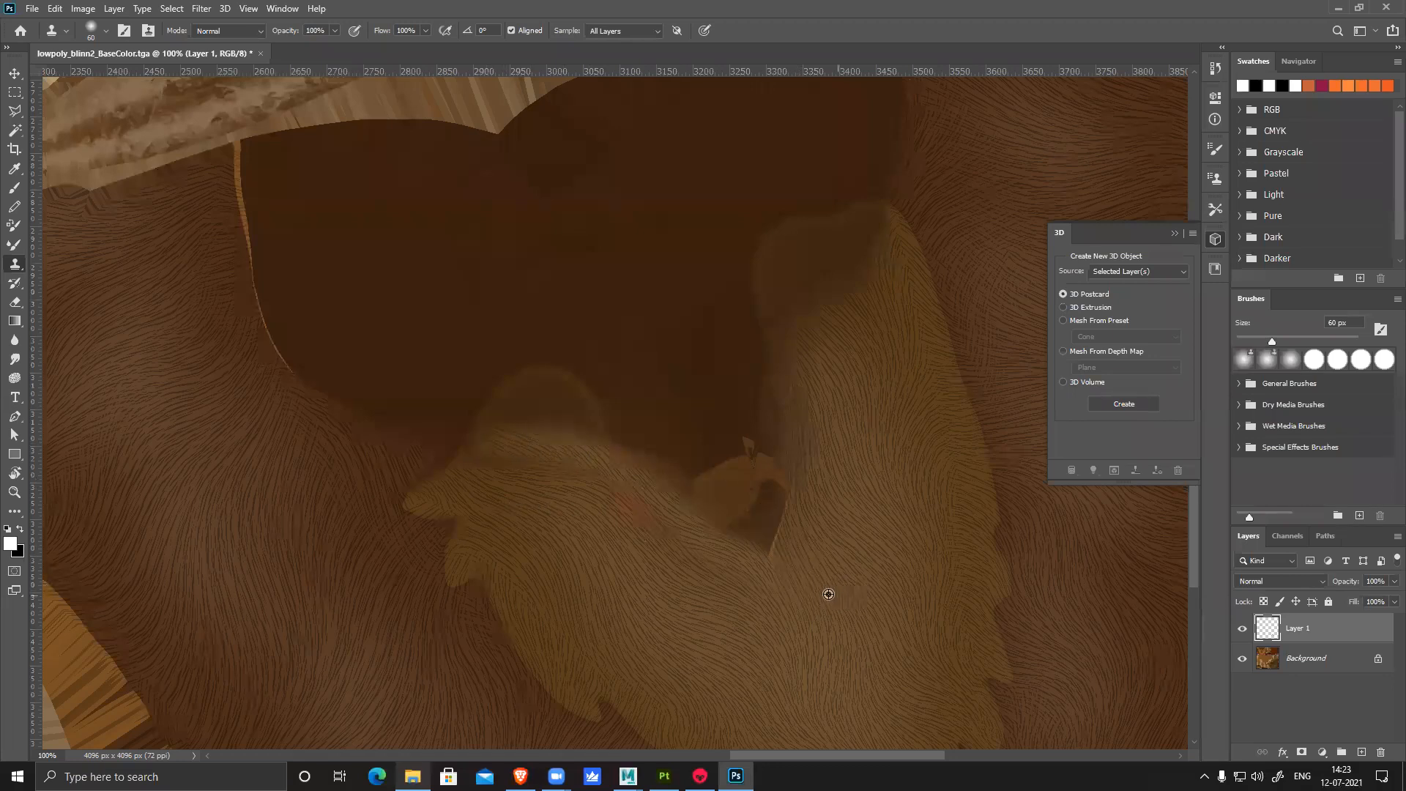
mouse_move(757, 559)
mouse_down()
mouse_move(778, 508)
mouse_move(772, 354)
mouse_move(741, 530)
mouse_move(772, 446)
mouse_move(773, 421)
mouse_move(718, 547)
mouse_move(700, 505)
mouse_move(653, 465)
mouse_move(590, 446)
mouse_up()
alt+click(657, 566)
drag(716, 519, 716, 486)
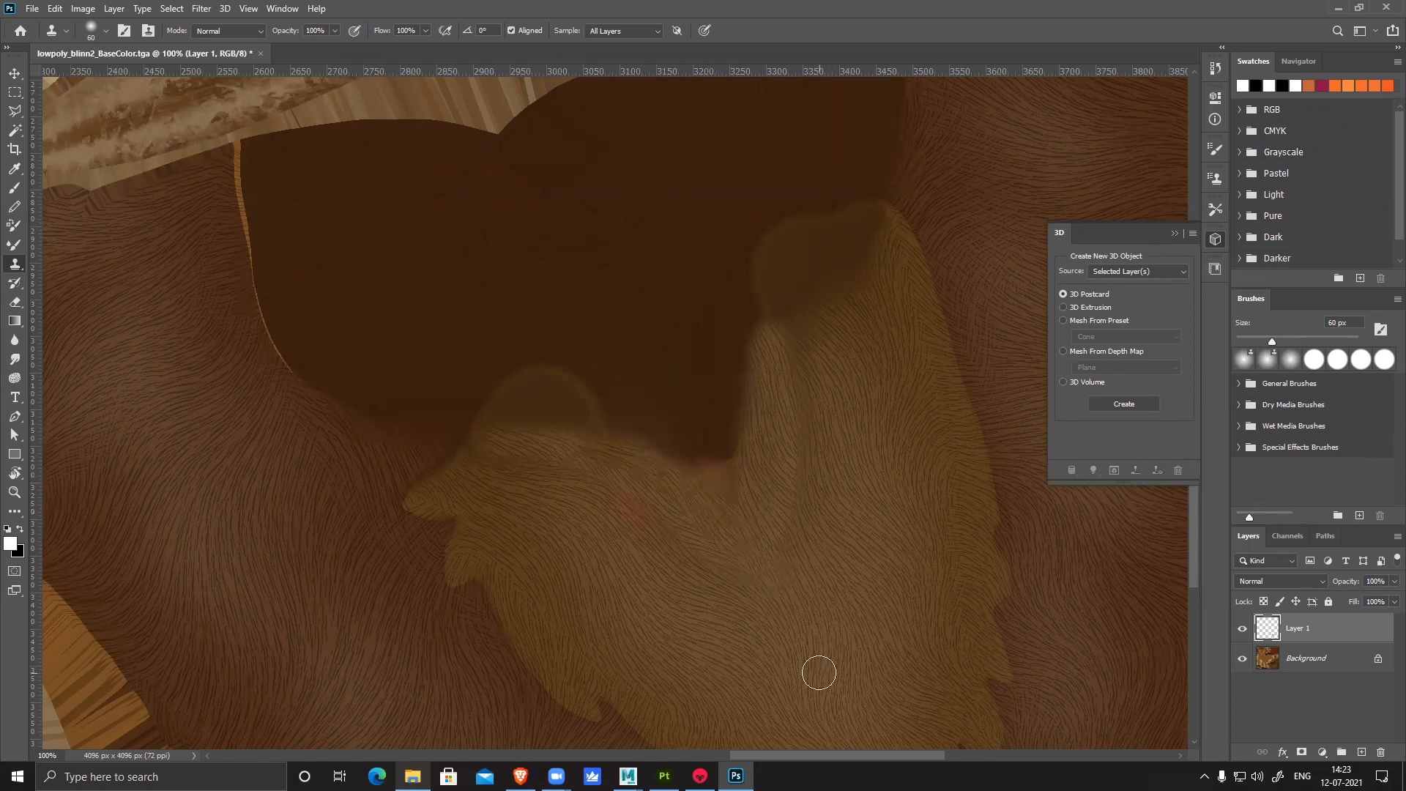
Enlarge the Clone Stamp brush to 200 px and fill the notch of the light patch with cloned fur
key(])
key(])
key(])
key(])
key(])
key(])
key(])
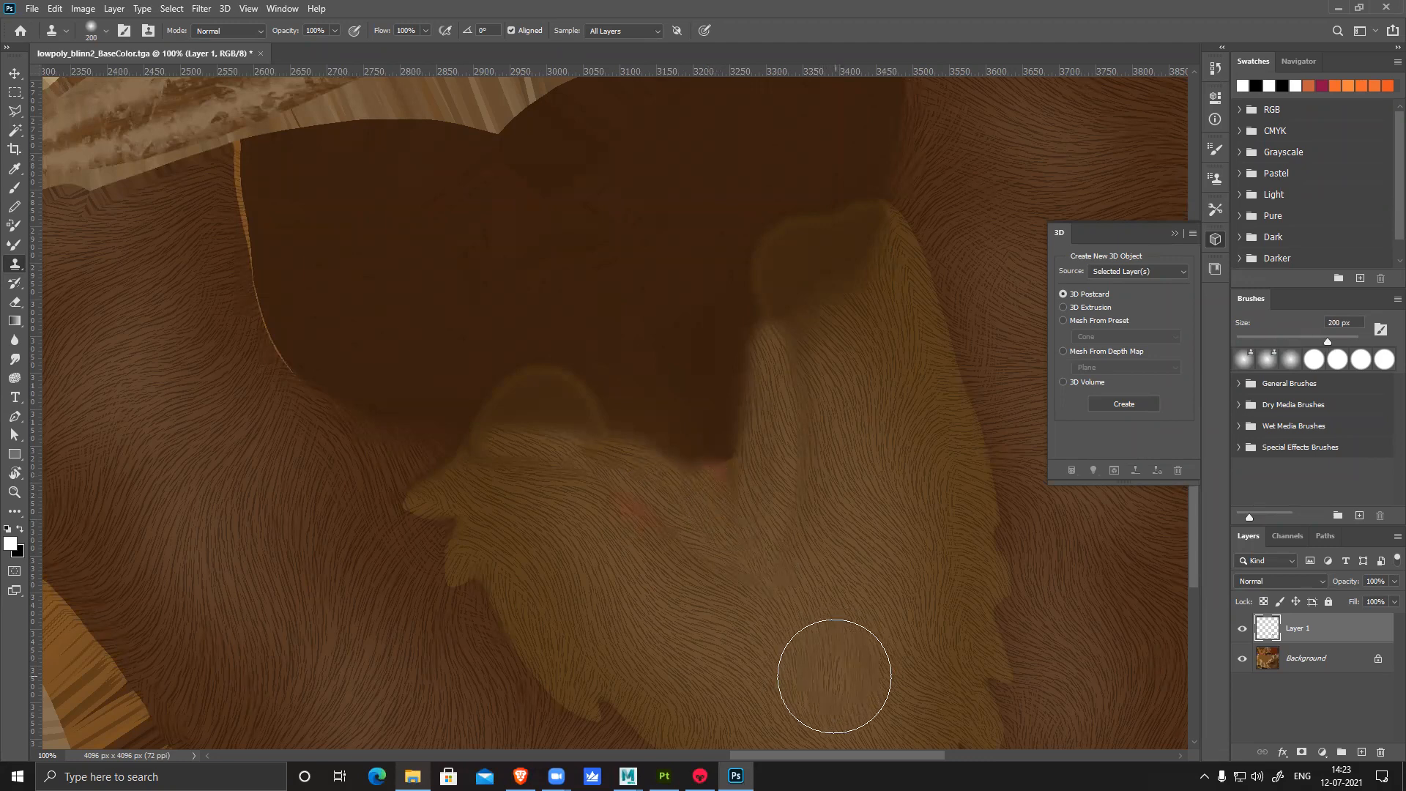
mouse_move(781, 483)
mouse_down()
mouse_move(728, 317)
mouse_move(707, 462)
mouse_move(690, 474)
mouse_move(625, 417)
mouse_move(525, 399)
mouse_move(706, 332)
mouse_move(785, 436)
mouse_move(769, 494)
mouse_up()
Clone brown fur over the thin orange seam along the left edge of the dark brown area
scroll(769, 493, left, 3)
scroll(769, 493, up, 1)
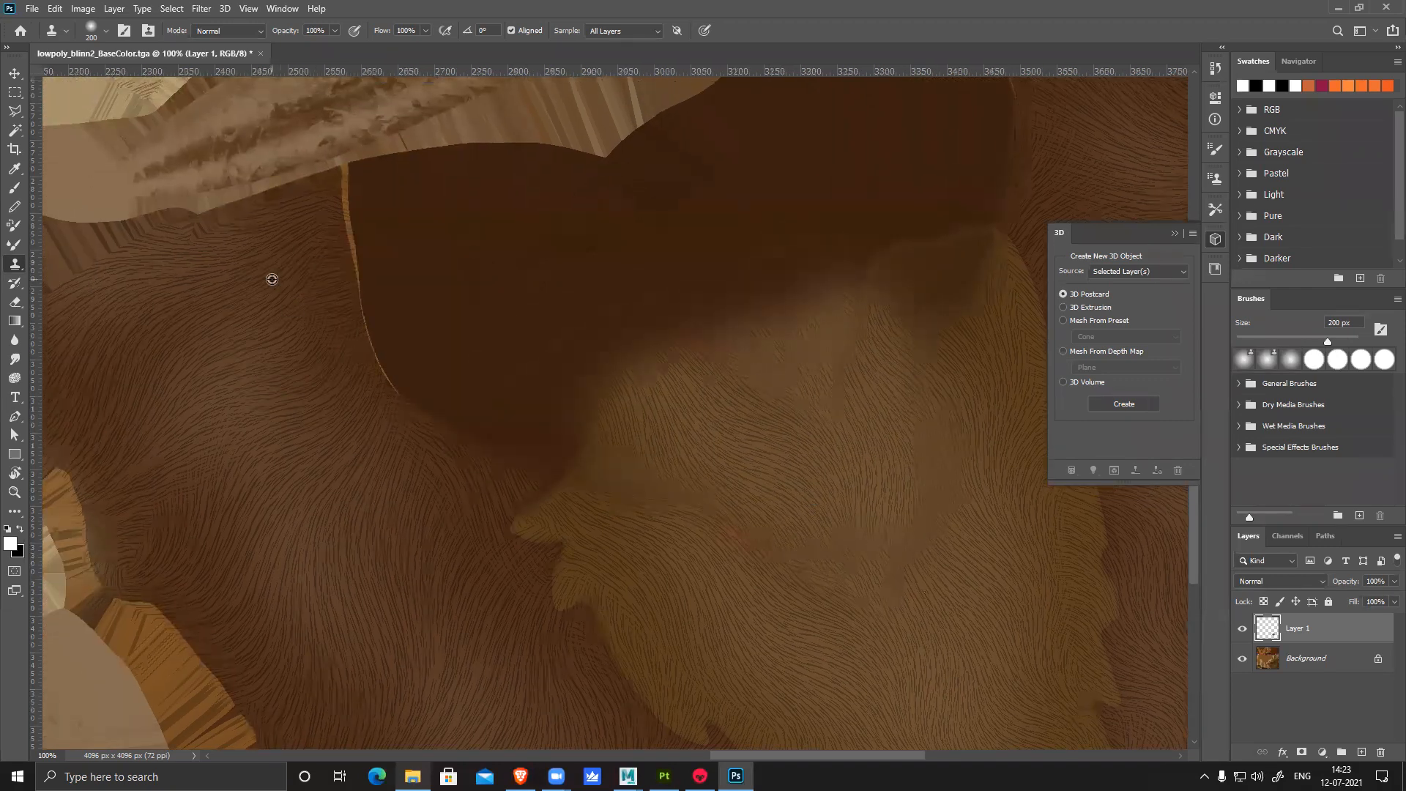
drag(345, 248, 339, 226)
alt+click(249, 331)
mouse_move(308, 286)
mouse_down()
mouse_move(363, 319)
mouse_move(411, 408)
mouse_move(532, 403)
mouse_move(477, 390)
mouse_move(541, 349)
mouse_move(512, 403)
mouse_move(486, 351)
mouse_move(437, 320)
mouse_move(399, 267)
mouse_move(405, 226)
mouse_move(477, 304)
mouse_up()
alt+click(376, 397)
Clone brown fur over the orange seam along the right edge of the dark brown area
key(space)
mouse_move(690, 392)
mouse_down()
mouse_move(411, 439)
mouse_move(443, 497)
mouse_up()
drag(804, 262, 817, 229)
drag(631, 257, 629, 196)
scroll(709, 297, up, 3)
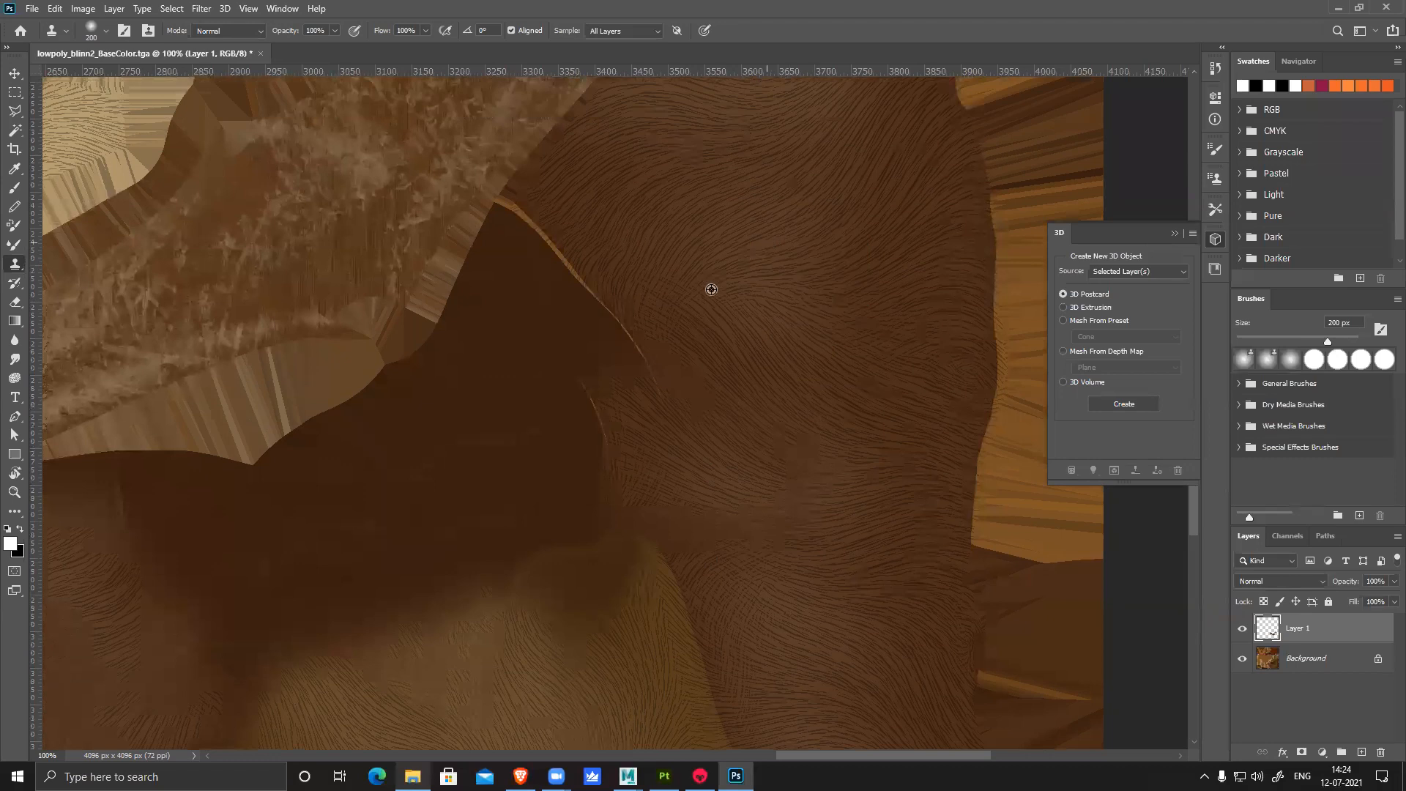
mouse_move(616, 374)
mouse_down()
mouse_move(652, 345)
mouse_move(564, 317)
mouse_move(580, 213)
mouse_move(537, 270)
mouse_move(527, 327)
mouse_move(587, 464)
mouse_move(549, 489)
mouse_up()
alt+click(672, 308)
mouse_move(687, 511)
mouse_down()
mouse_move(713, 251)
mouse_move(844, 189)
mouse_up()
drag(641, 516, 602, 464)
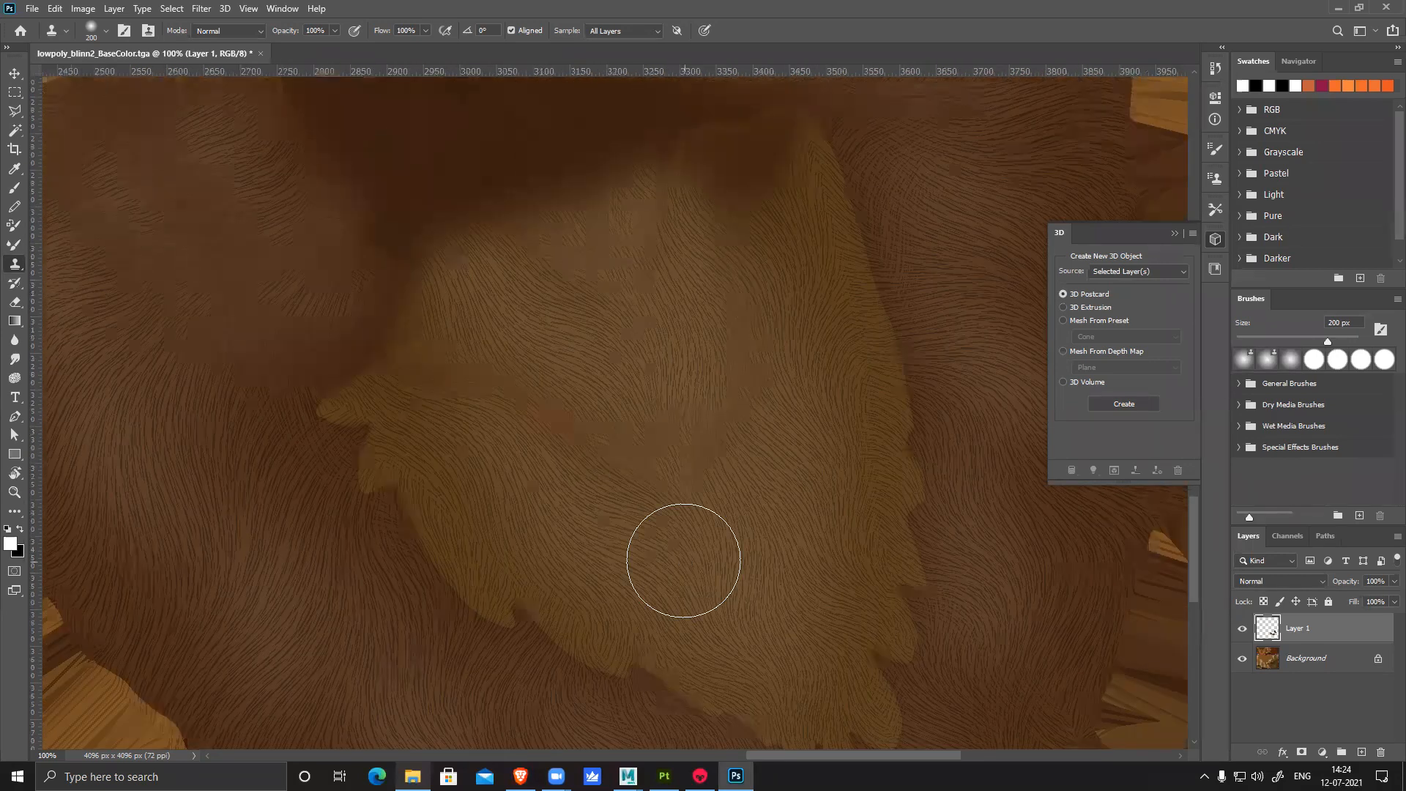
Clone fur over the reddish spot in the light patch with a 125 px brush and undo the stray dabs
key([)
key([)
key([)
click(769, 546)
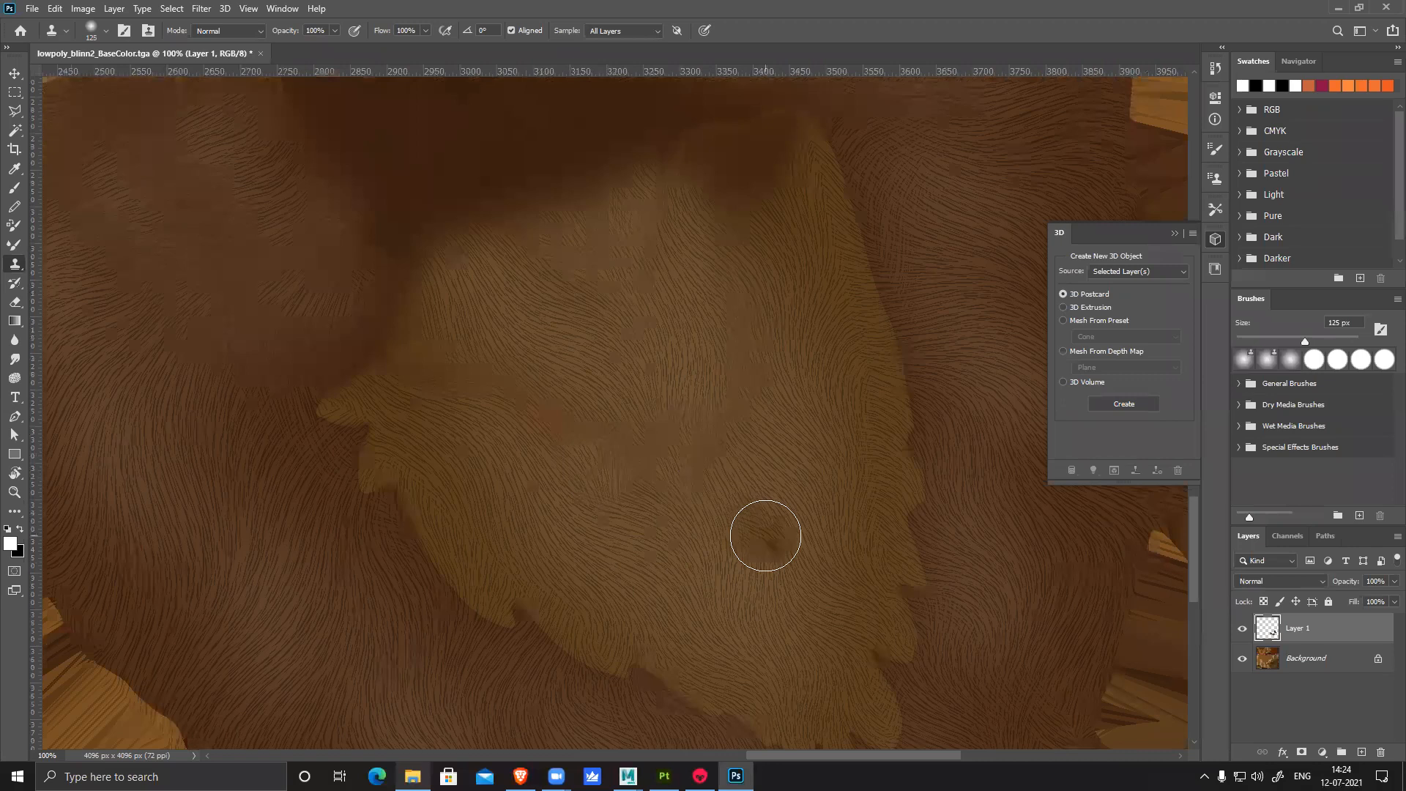
key(ctrl+alt+z)
click(801, 568)
key(ctrl+alt+z)
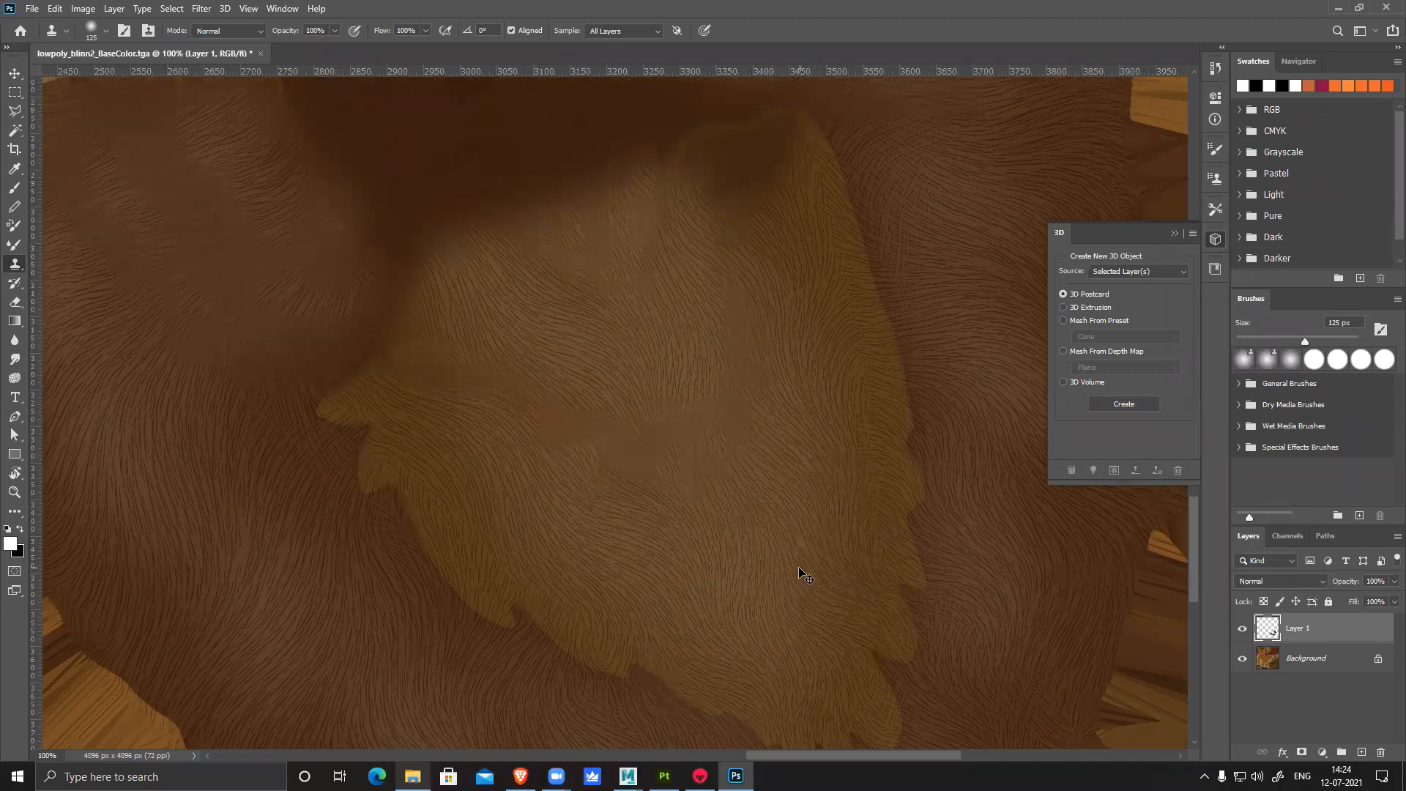
Merge the retouch layer into the background, save the texture file, and switch to Marmoset Toolbag
key(ctrl+e)
key(ctrl+s)
key(alt+Tab)
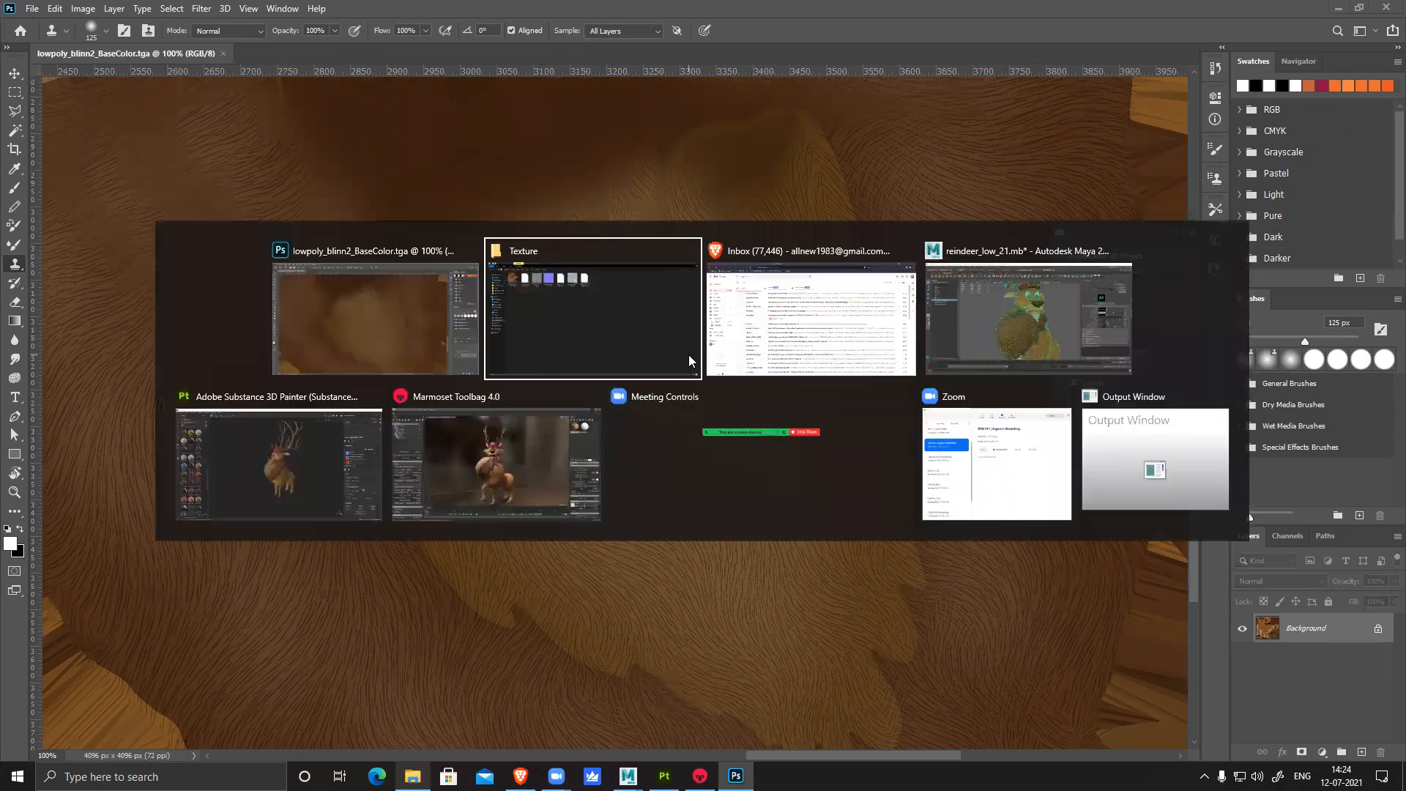
click(547, 473)
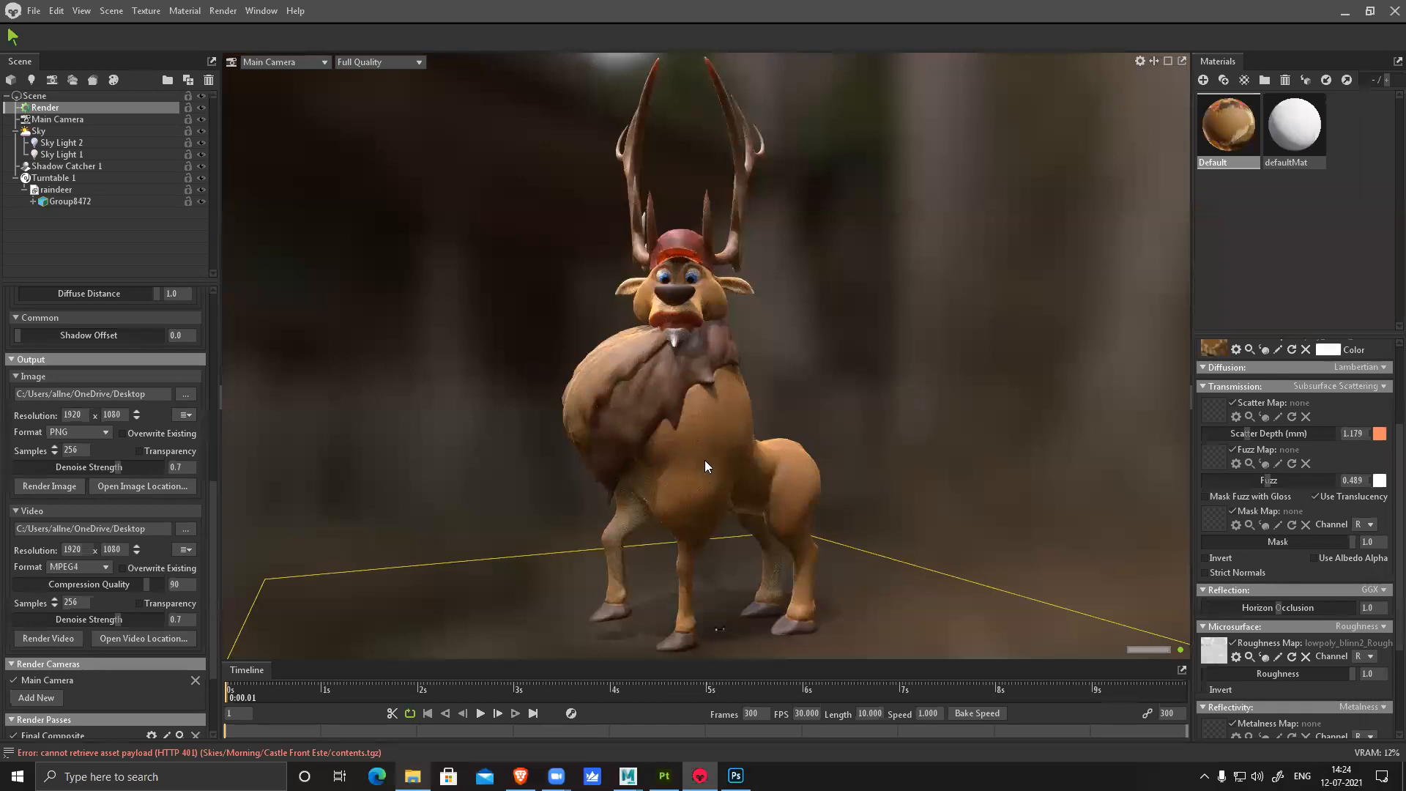
scroll(120, 628, down, 3)
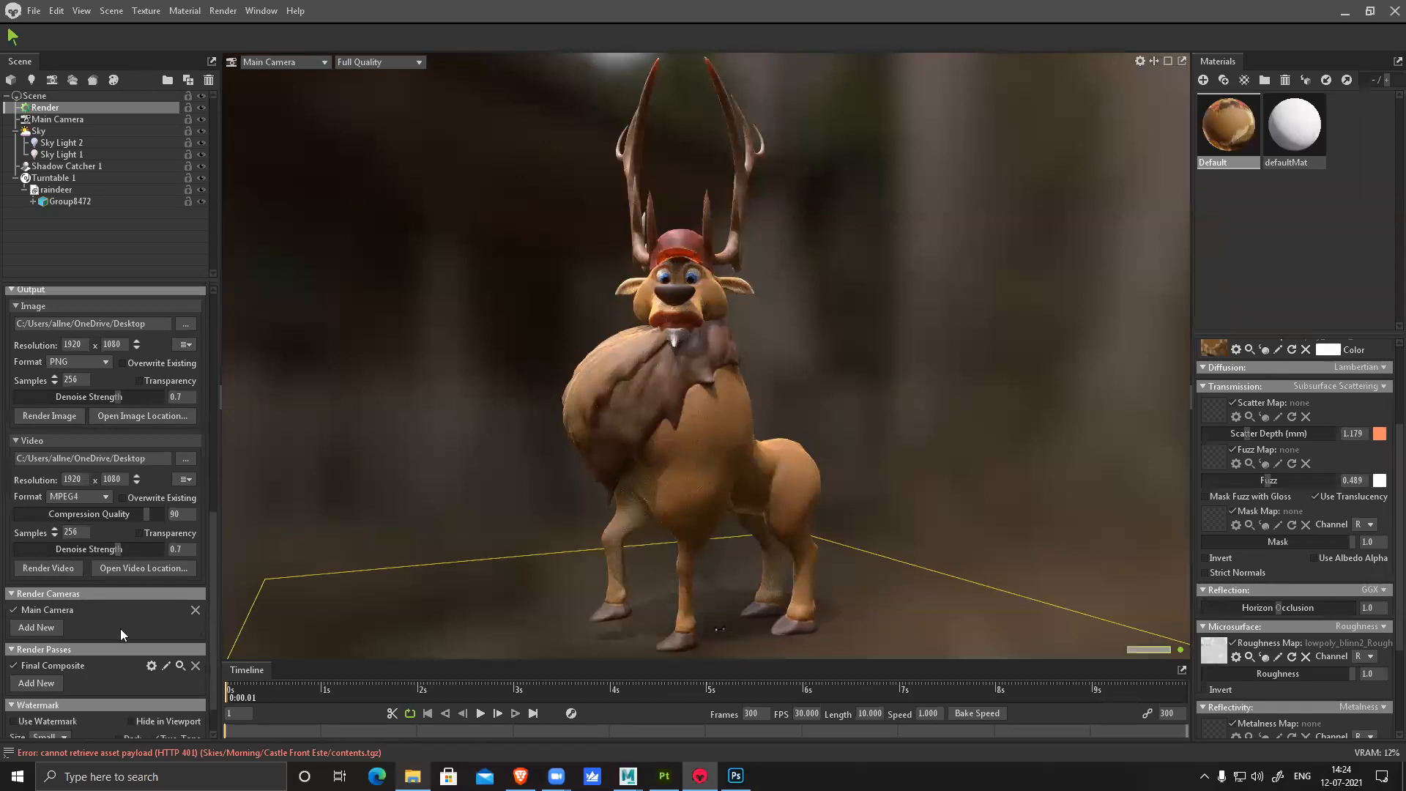
Open the video aa from the desktop to preview it, and close the player
click(1347, 13)
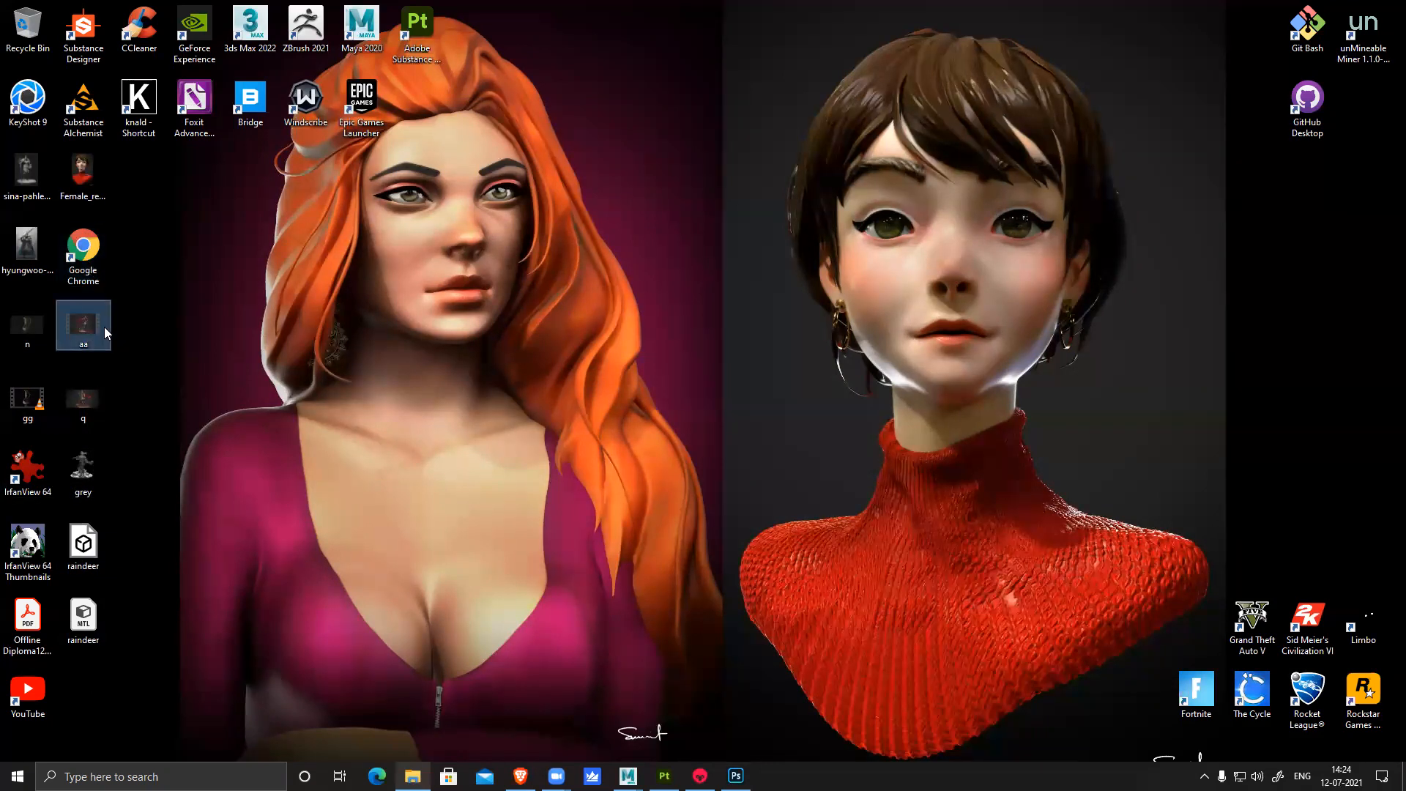
double_click(84, 325)
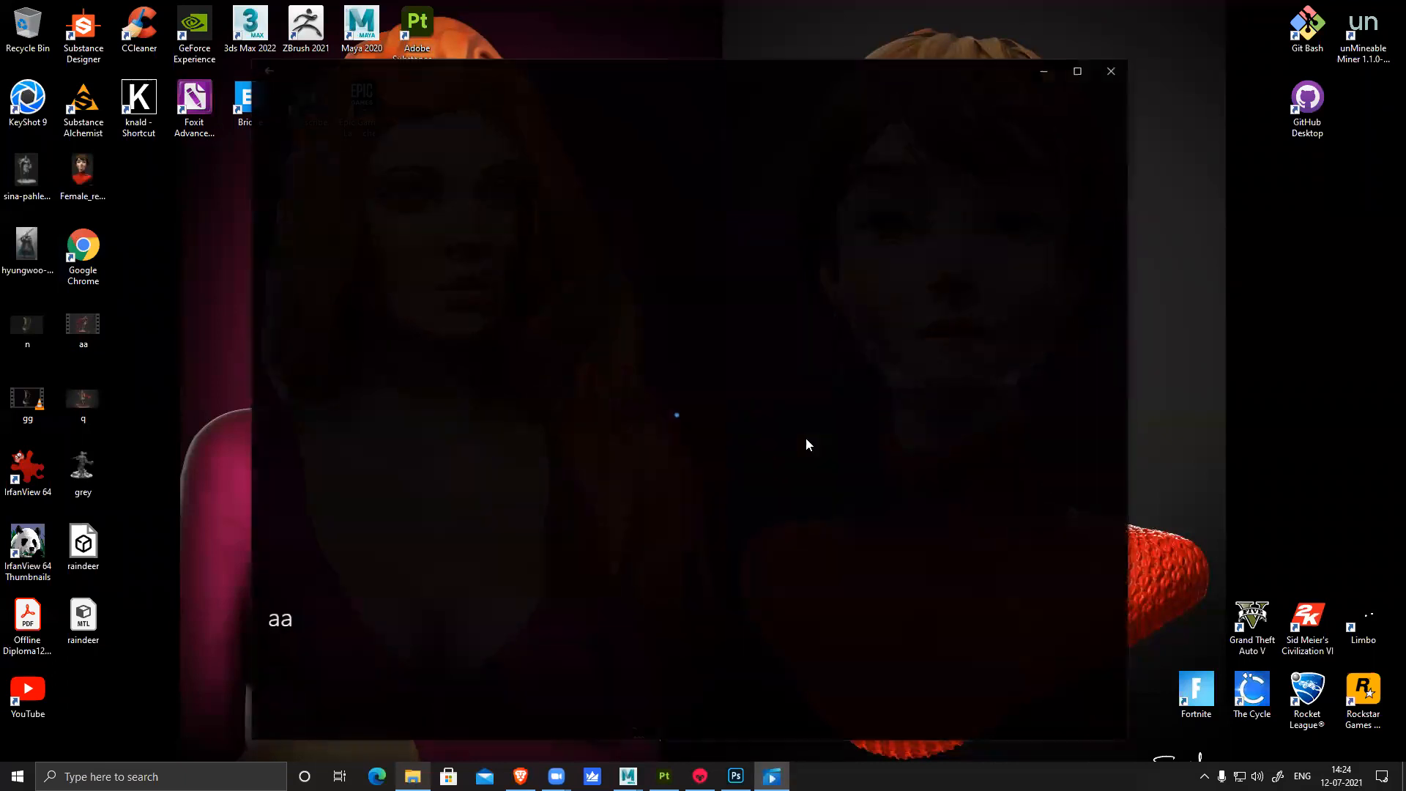
click(1113, 69)
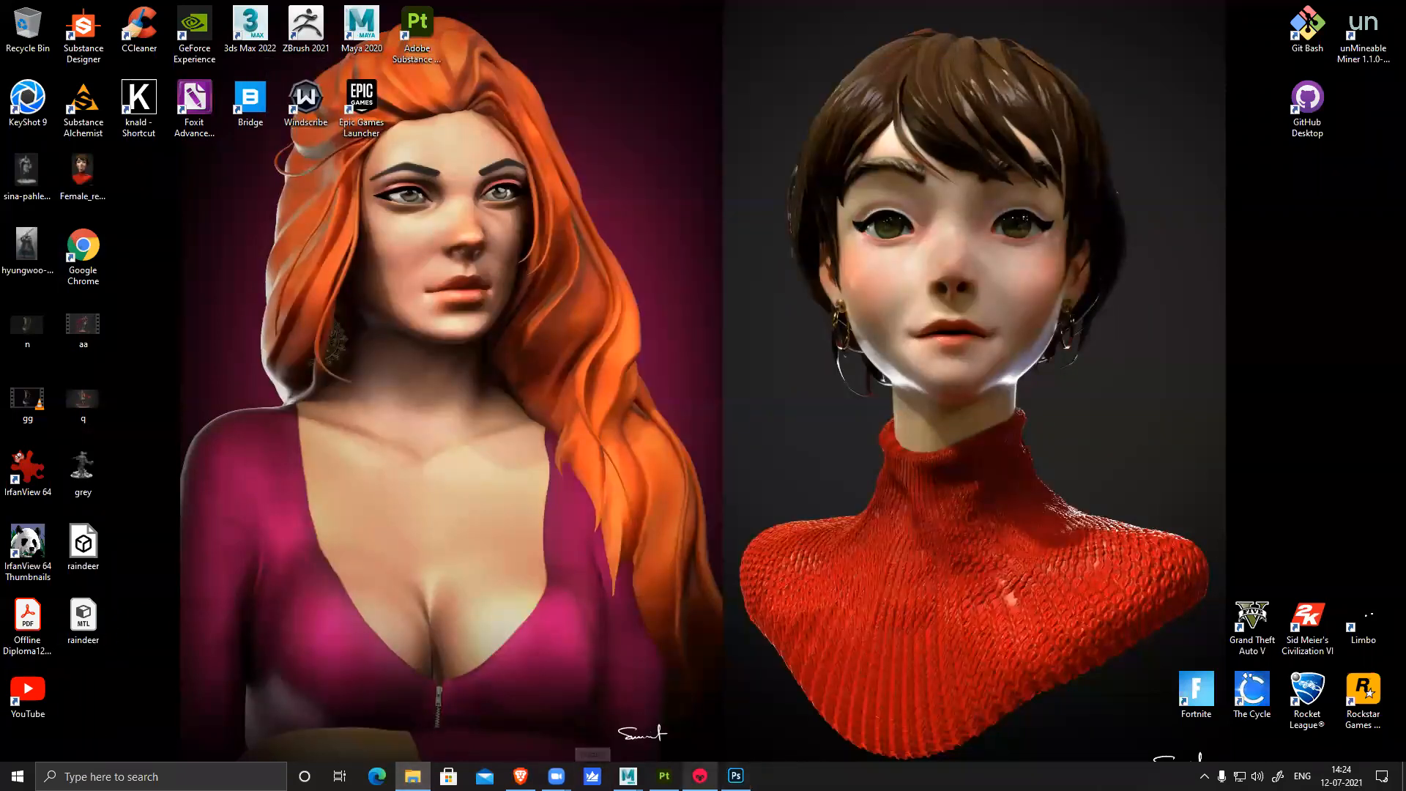
Return to Marmoset Toolbag and start rendering the reindeer's turntable video
click(700, 776)
scroll(173, 659, down, 2)
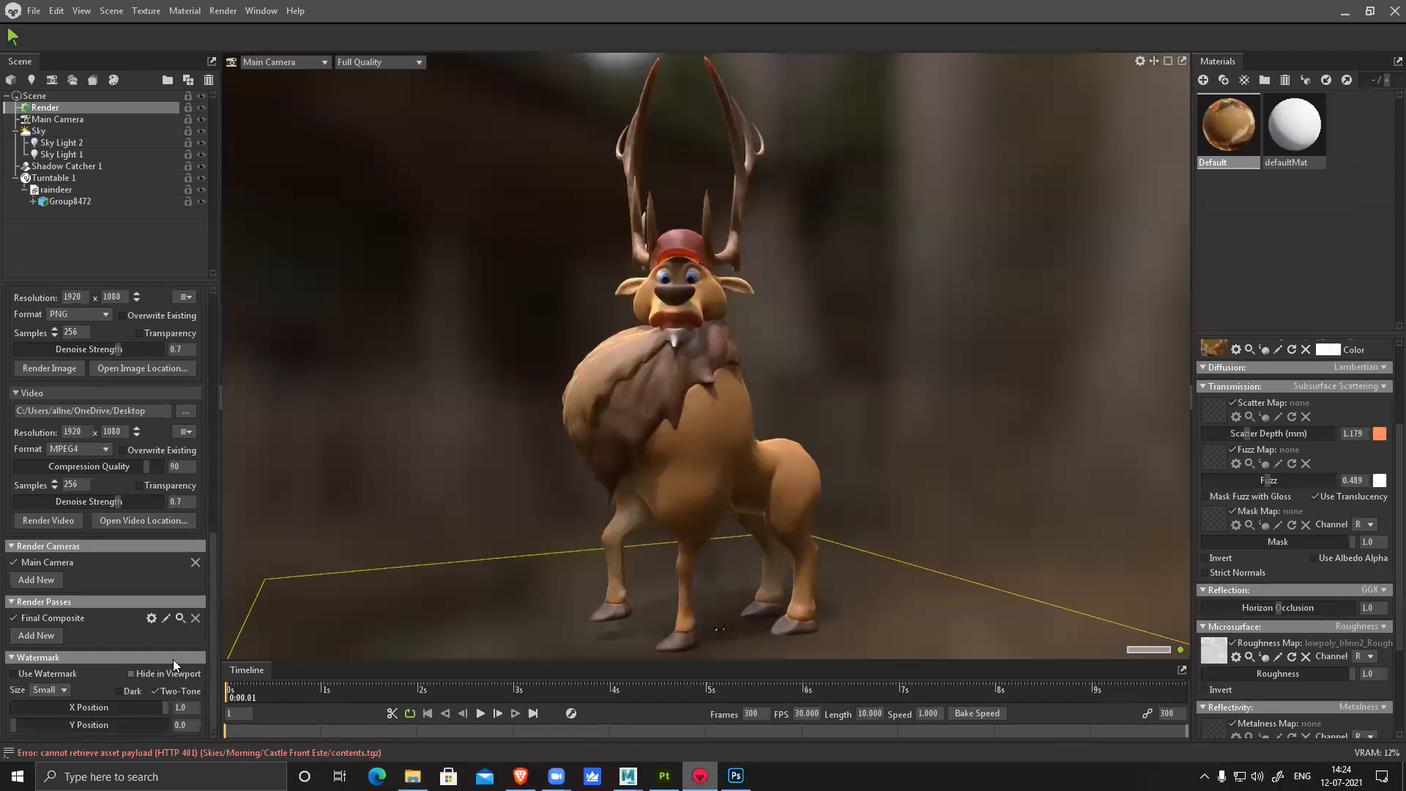
scroll(106, 608, up, 1)
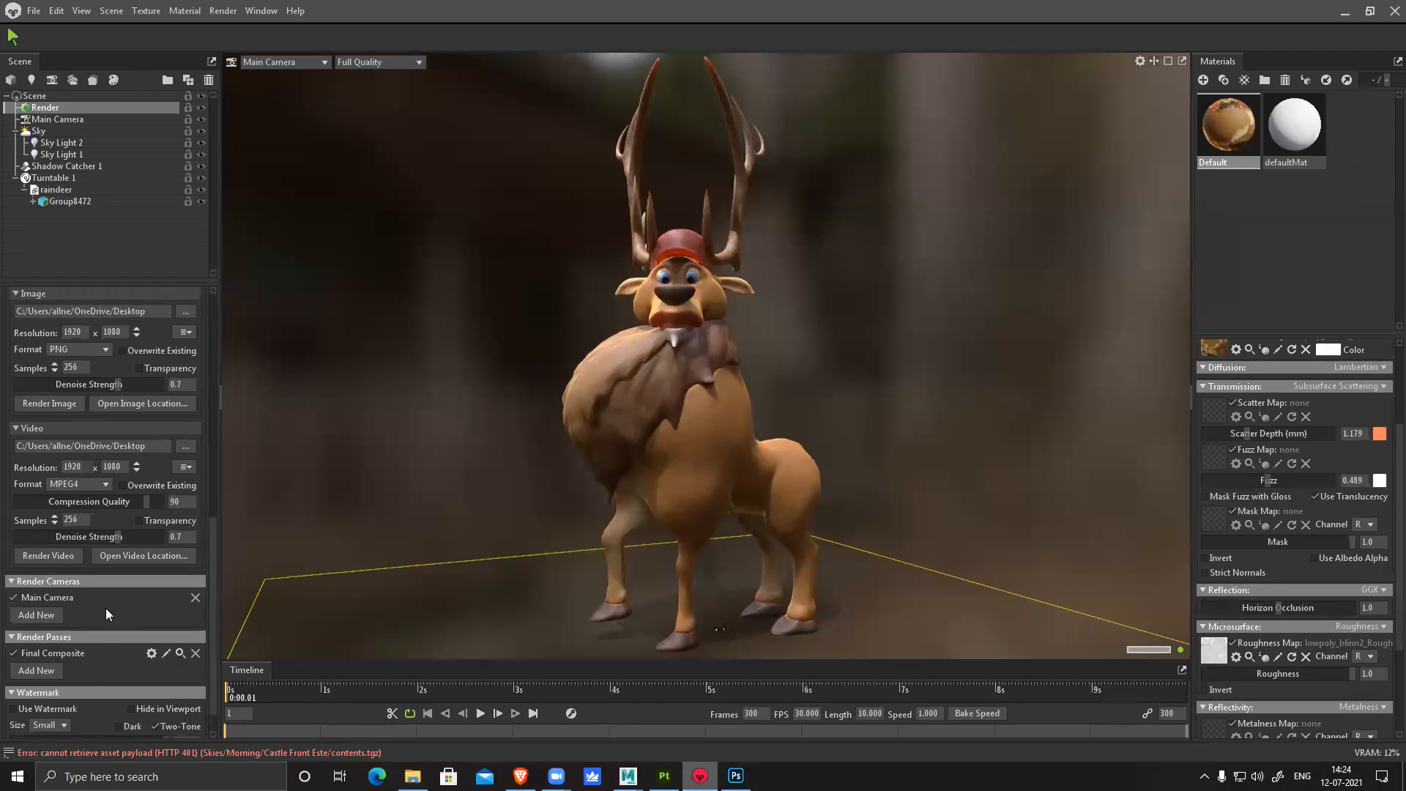
click(46, 556)
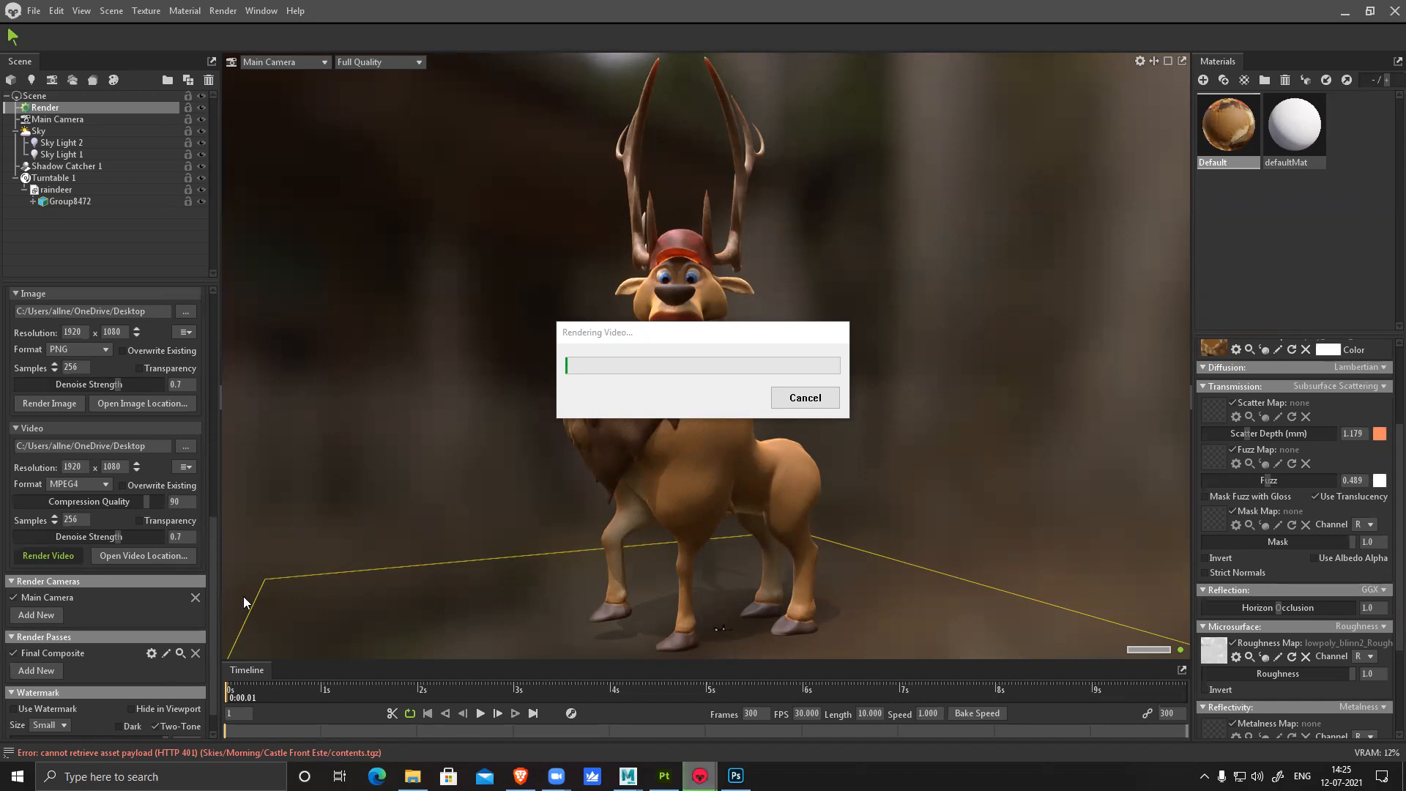
Close the texture and Photoshop, and exit Substance 3D Painter while discarding the project's changes
click(736, 776)
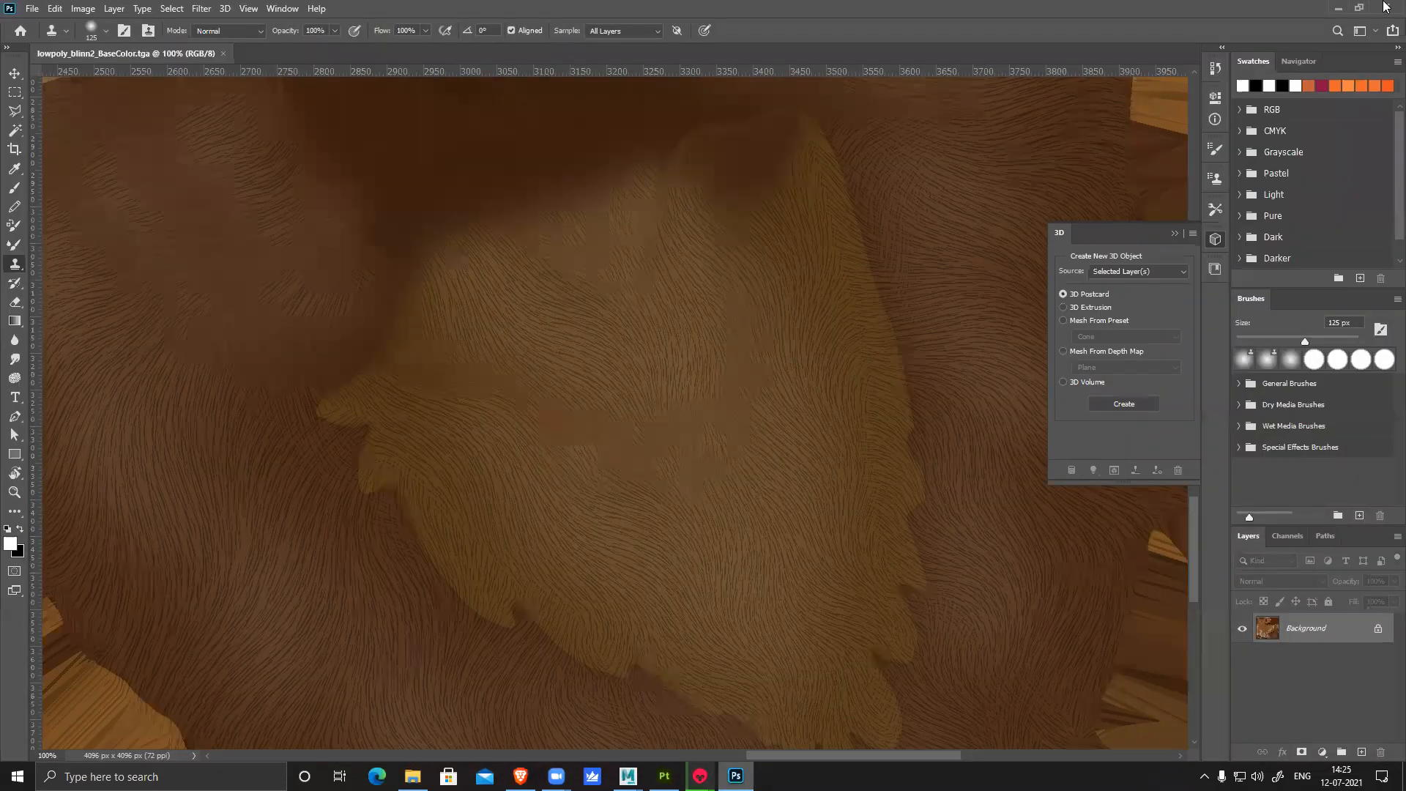
key(ctrl+w)
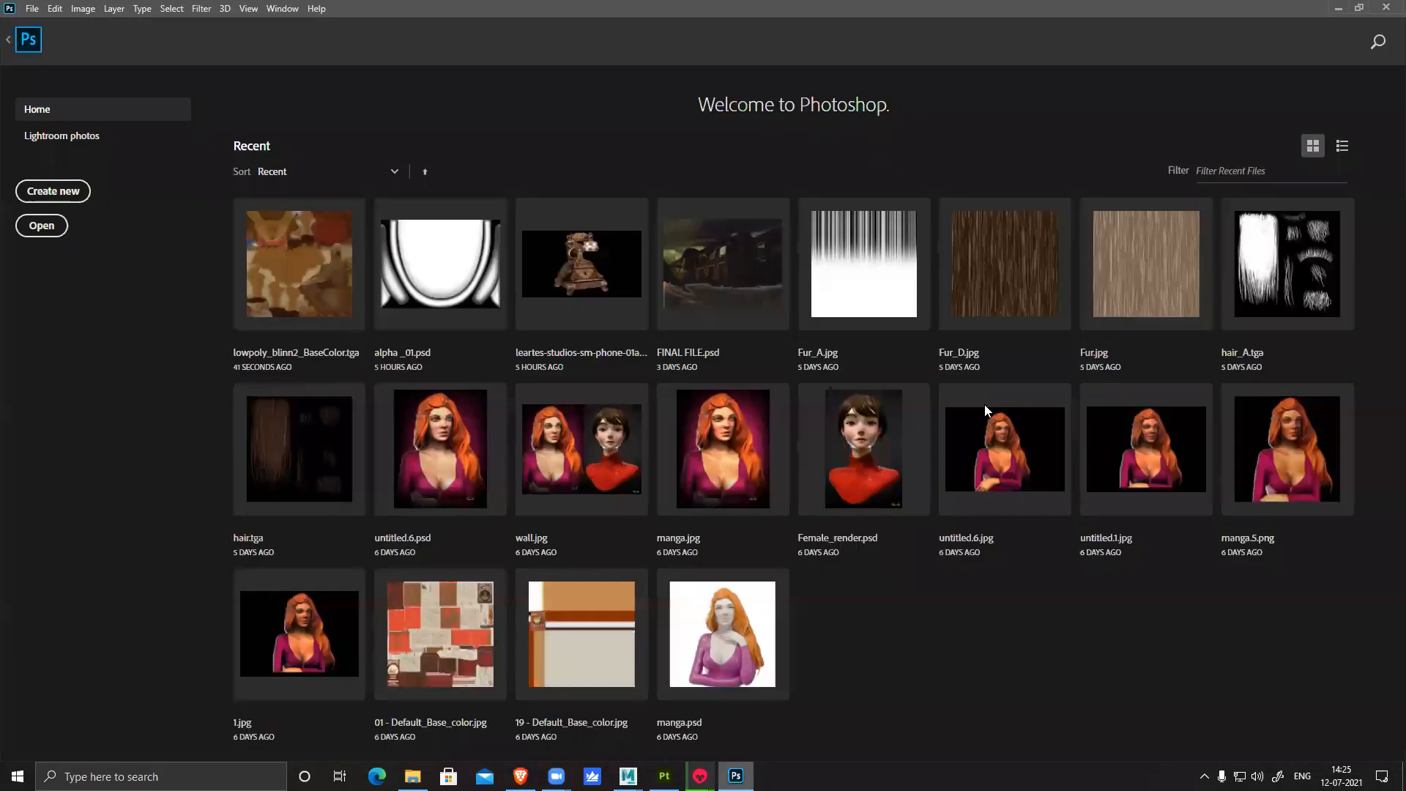
click(1386, 7)
click(1386, 6)
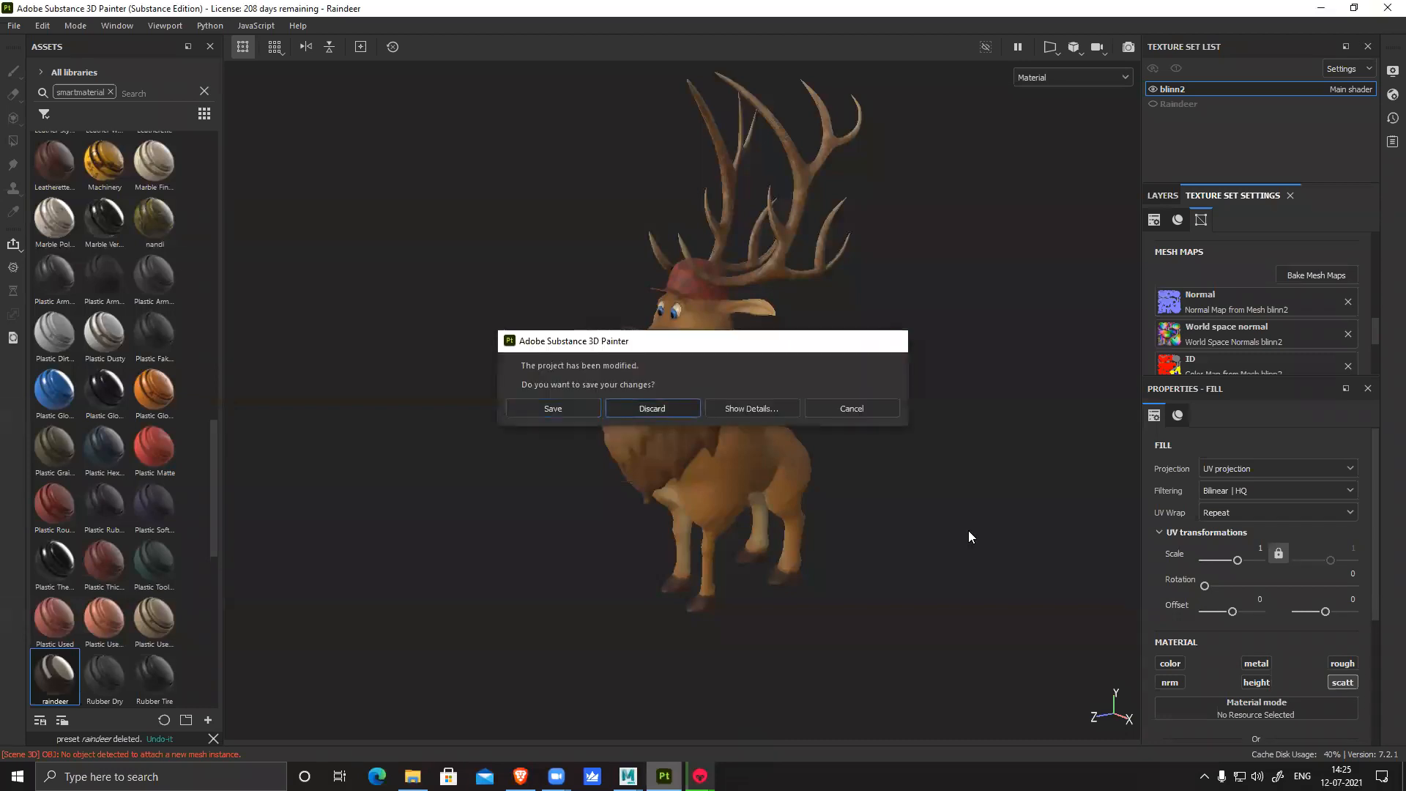
key(Return)
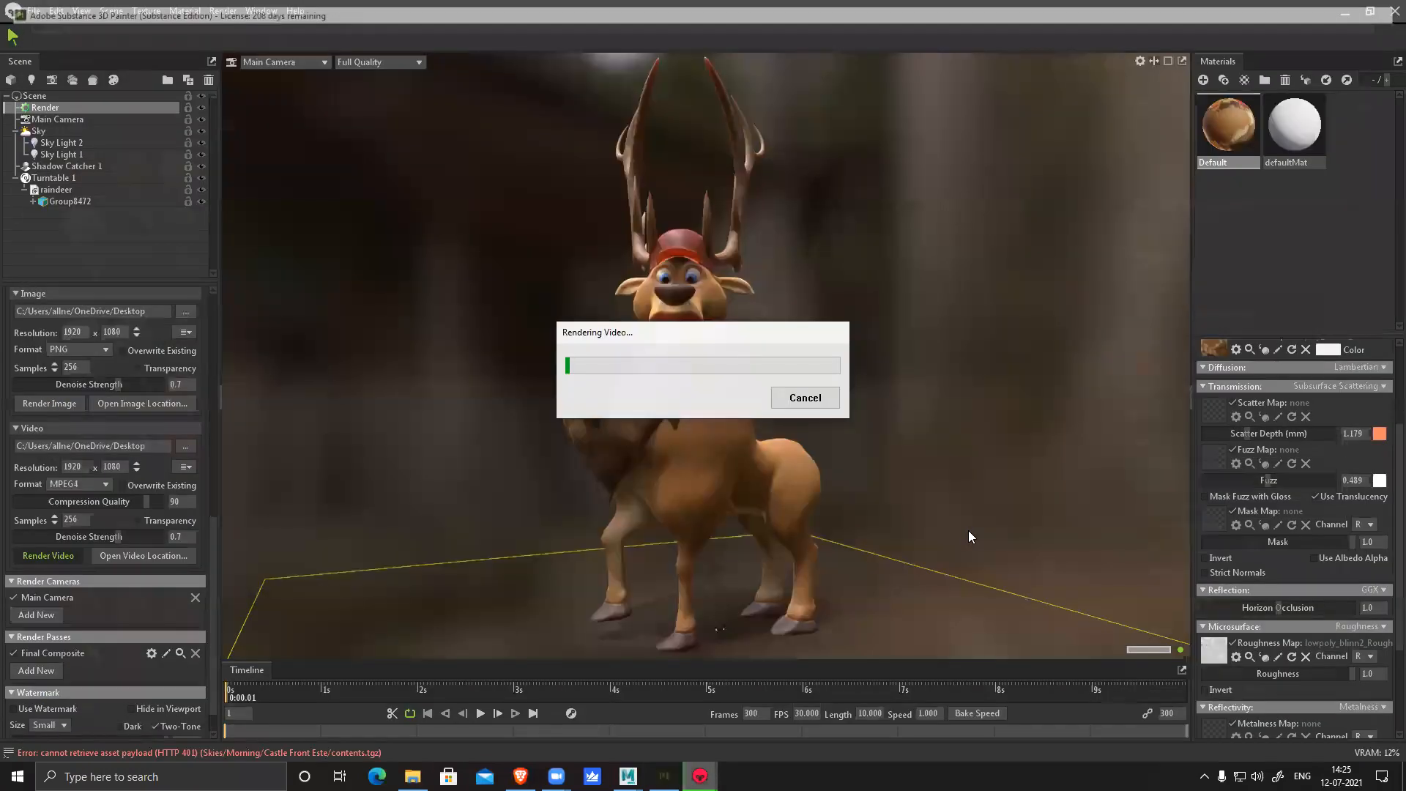
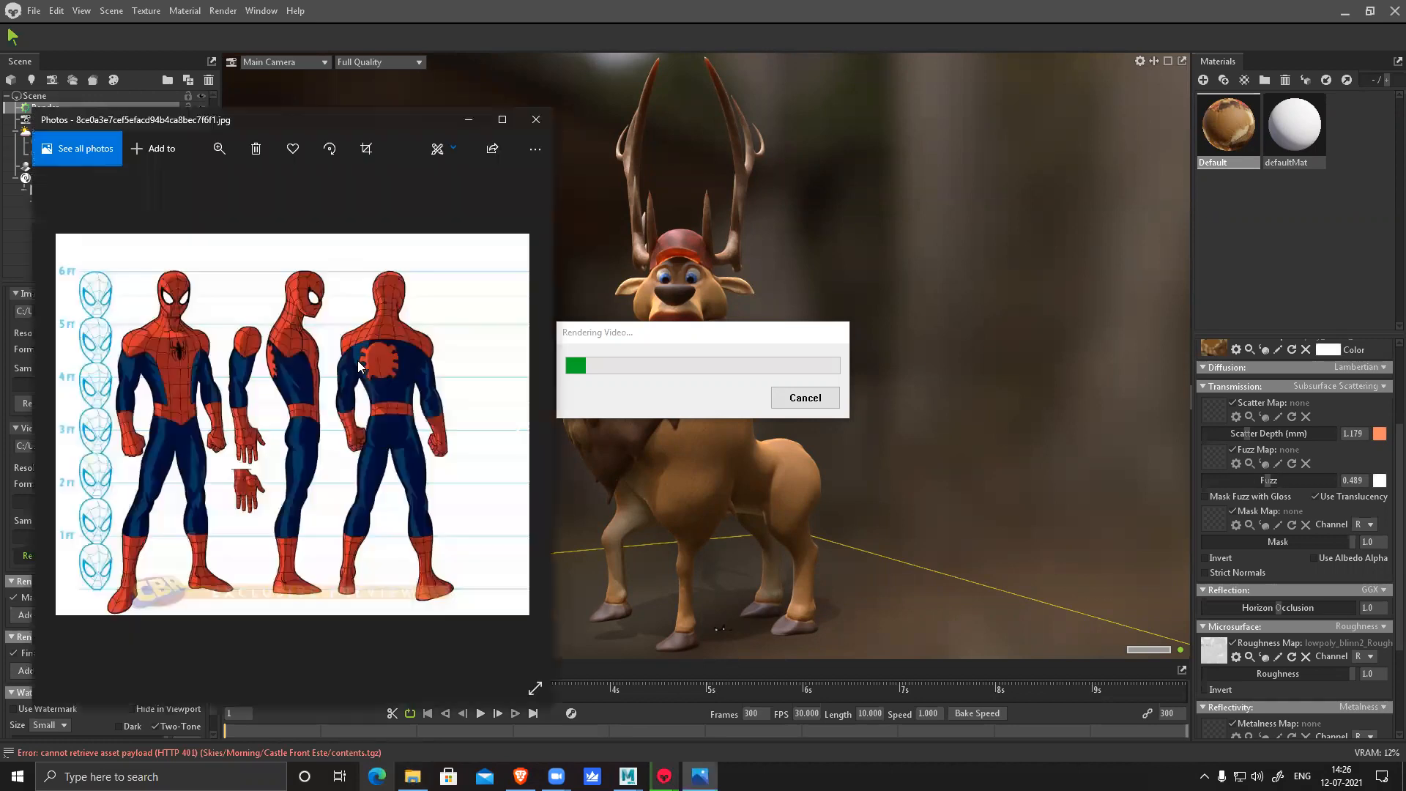
Browse the character turnaround reference images in Photos and close the viewer
scroll(358, 366, down, 1)
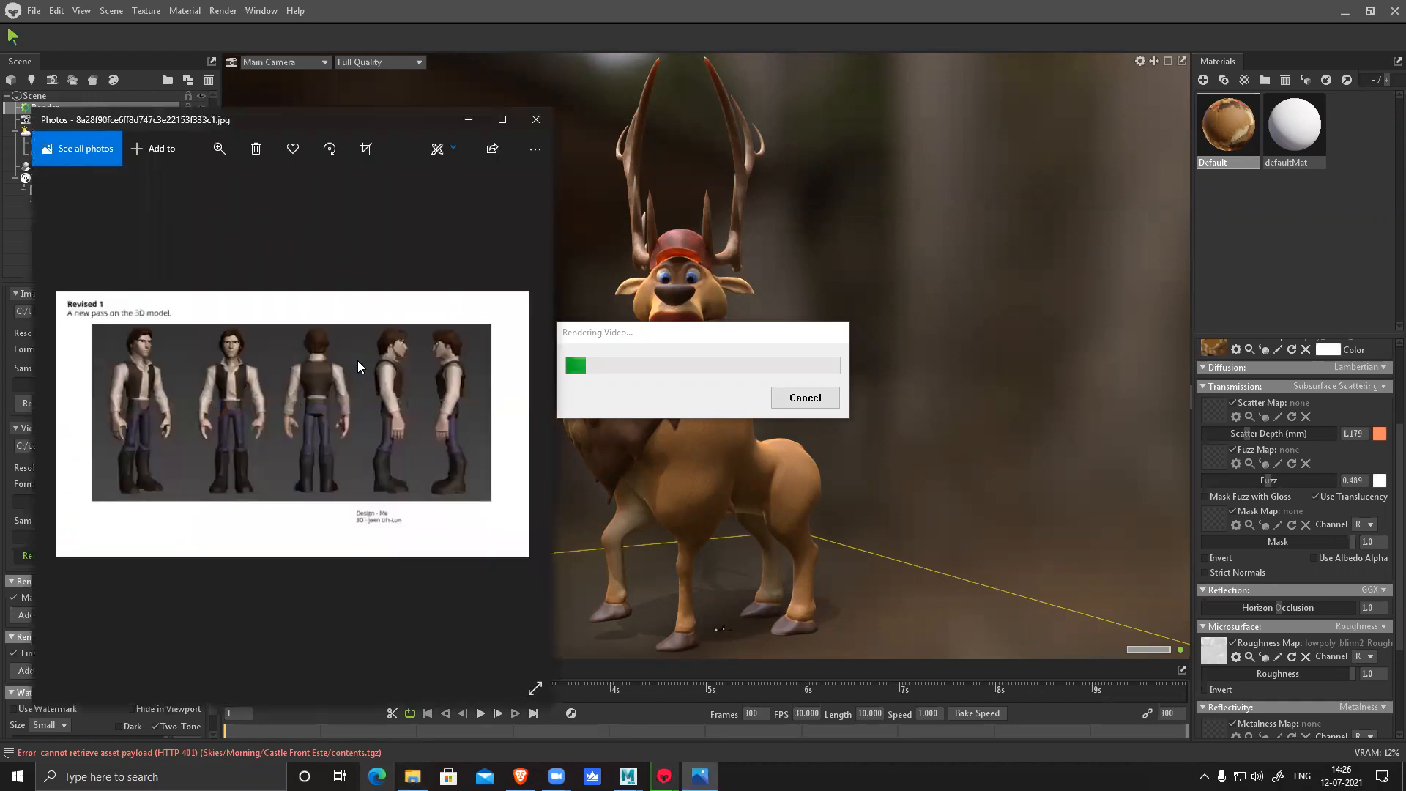
scroll(357, 366, down, 1)
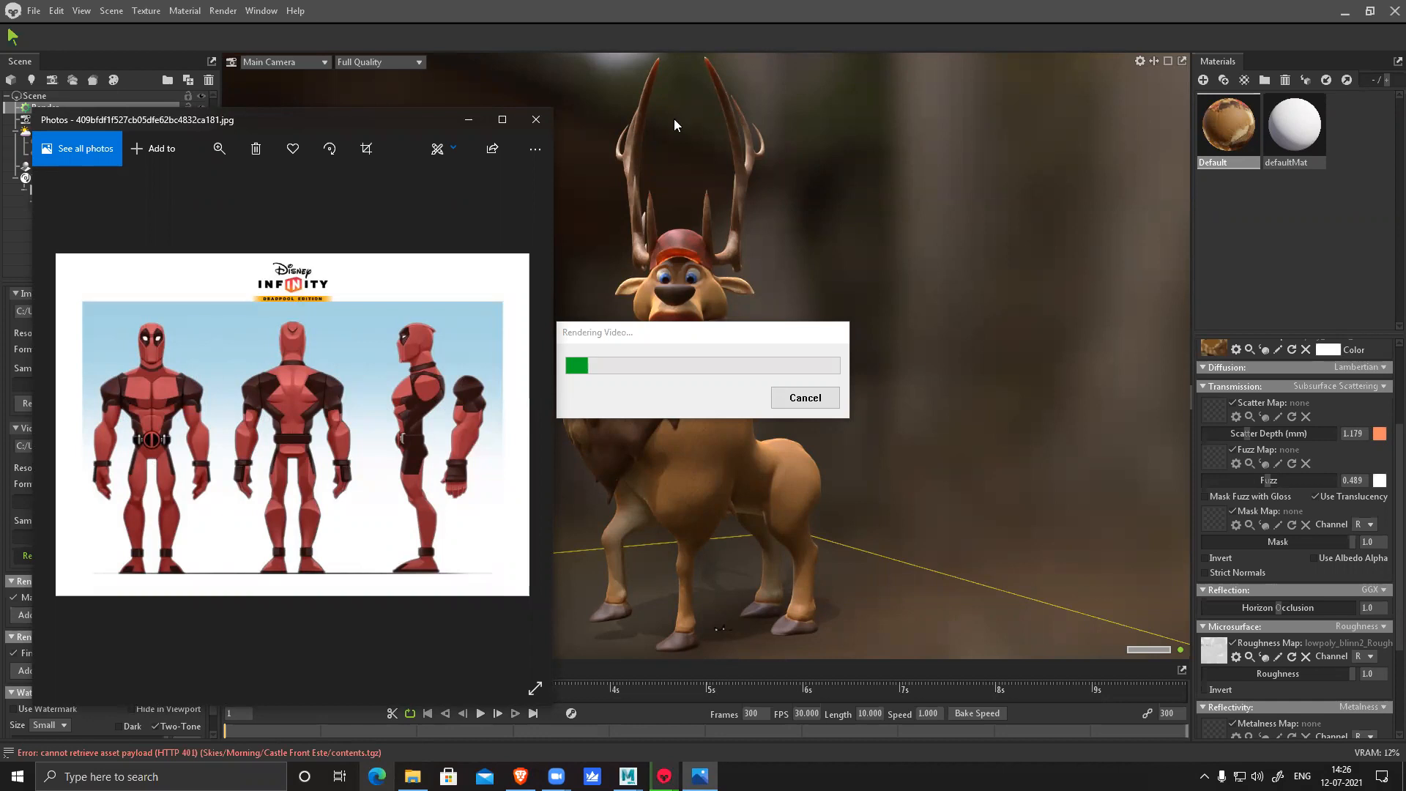
key(alt+F4)
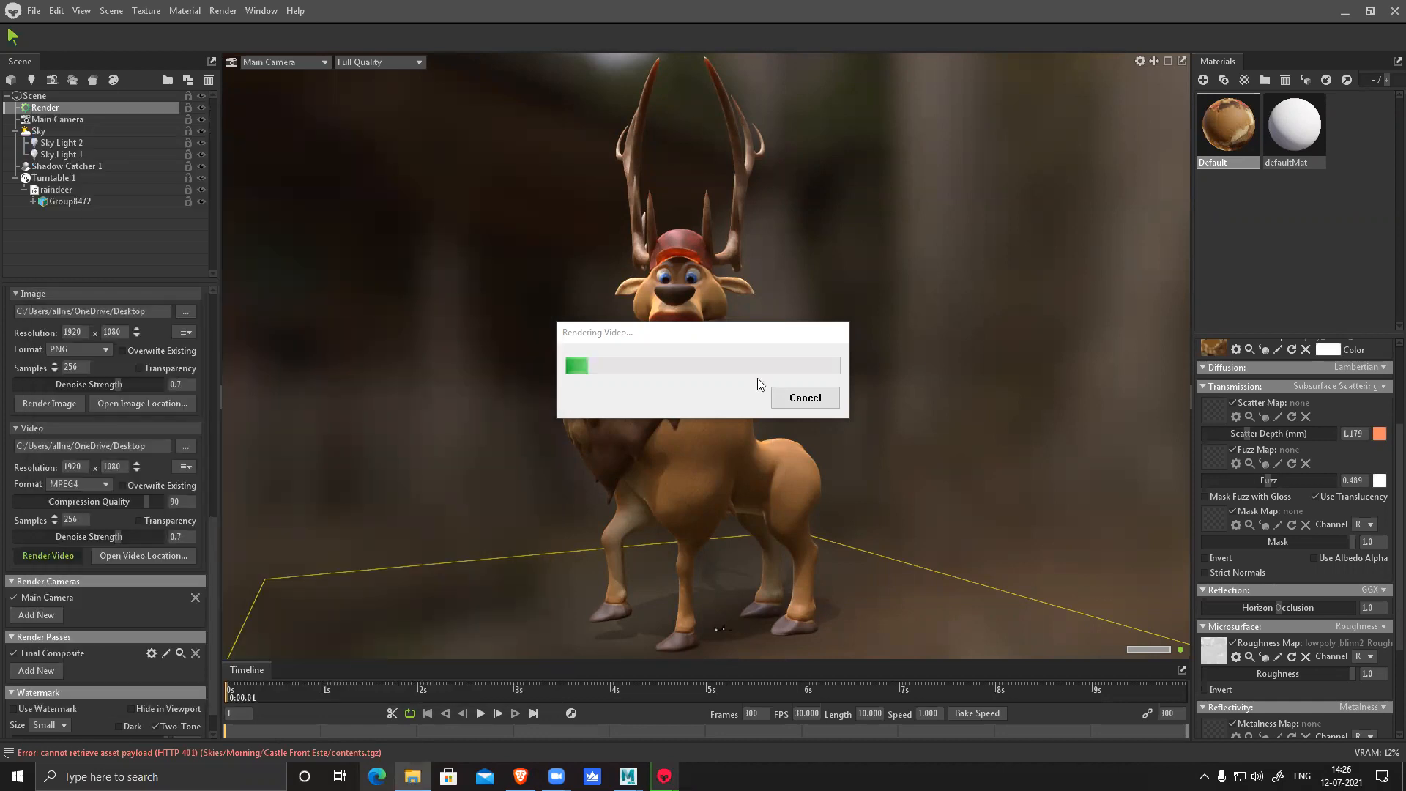
Cancel the running video render and glance at the desktop
click(838, 405)
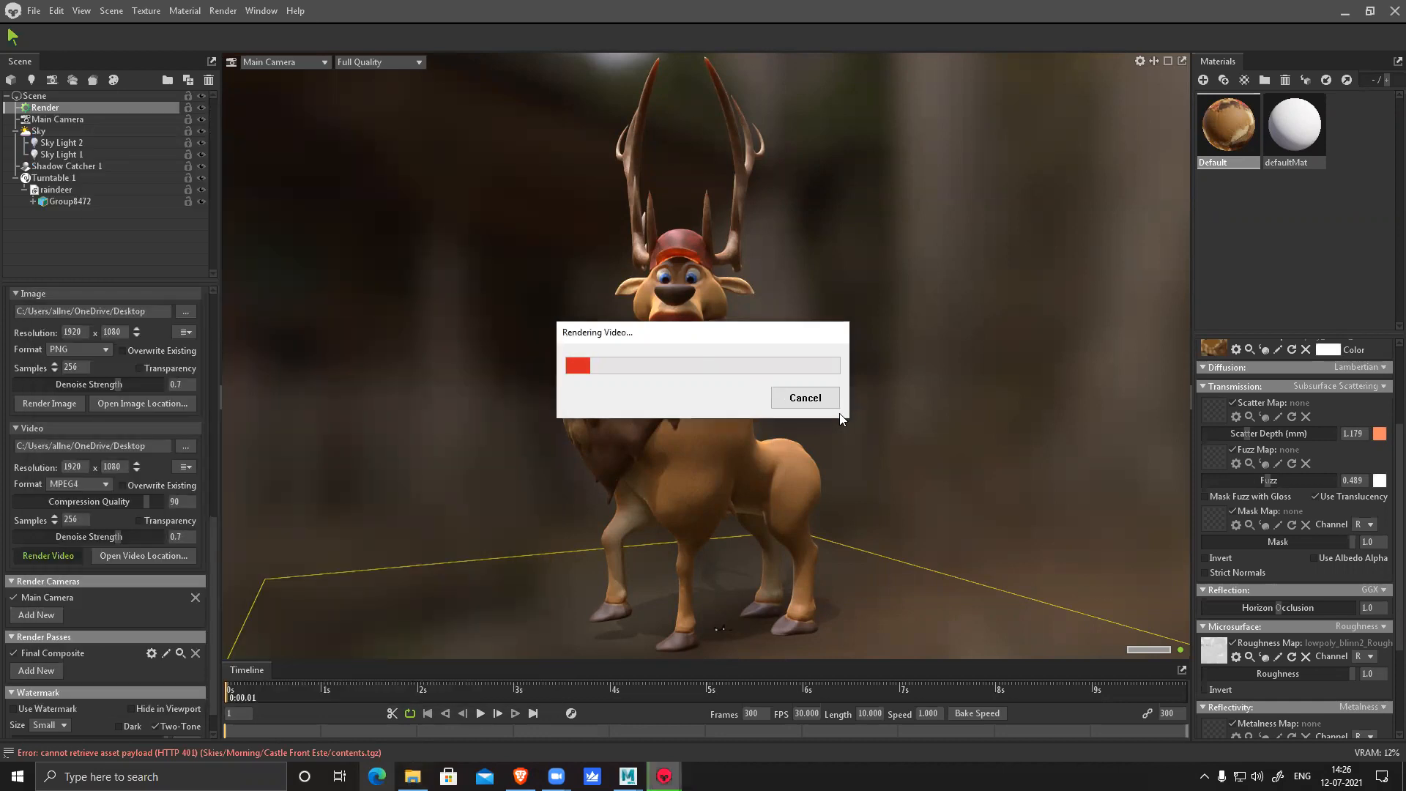
key(super+d)
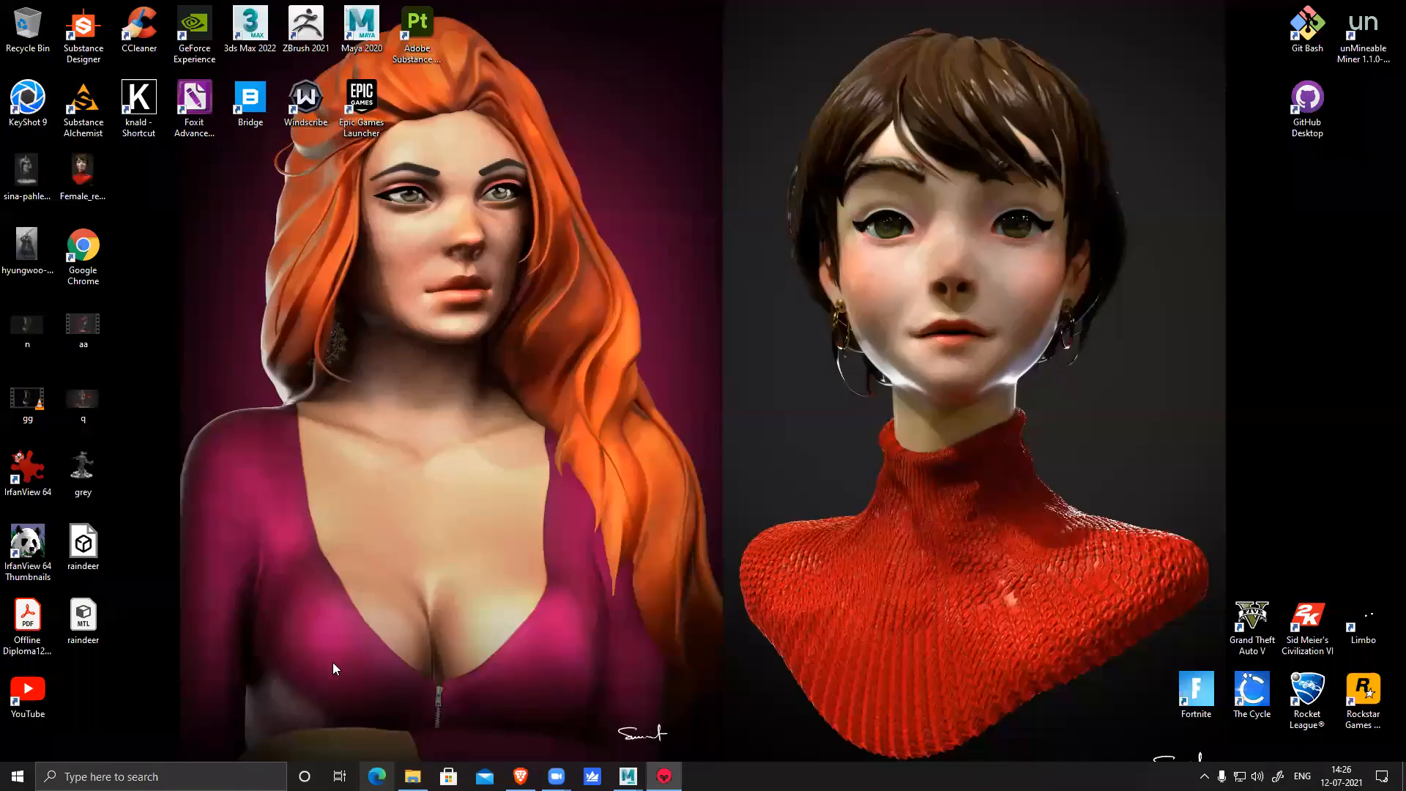
key(super+d)
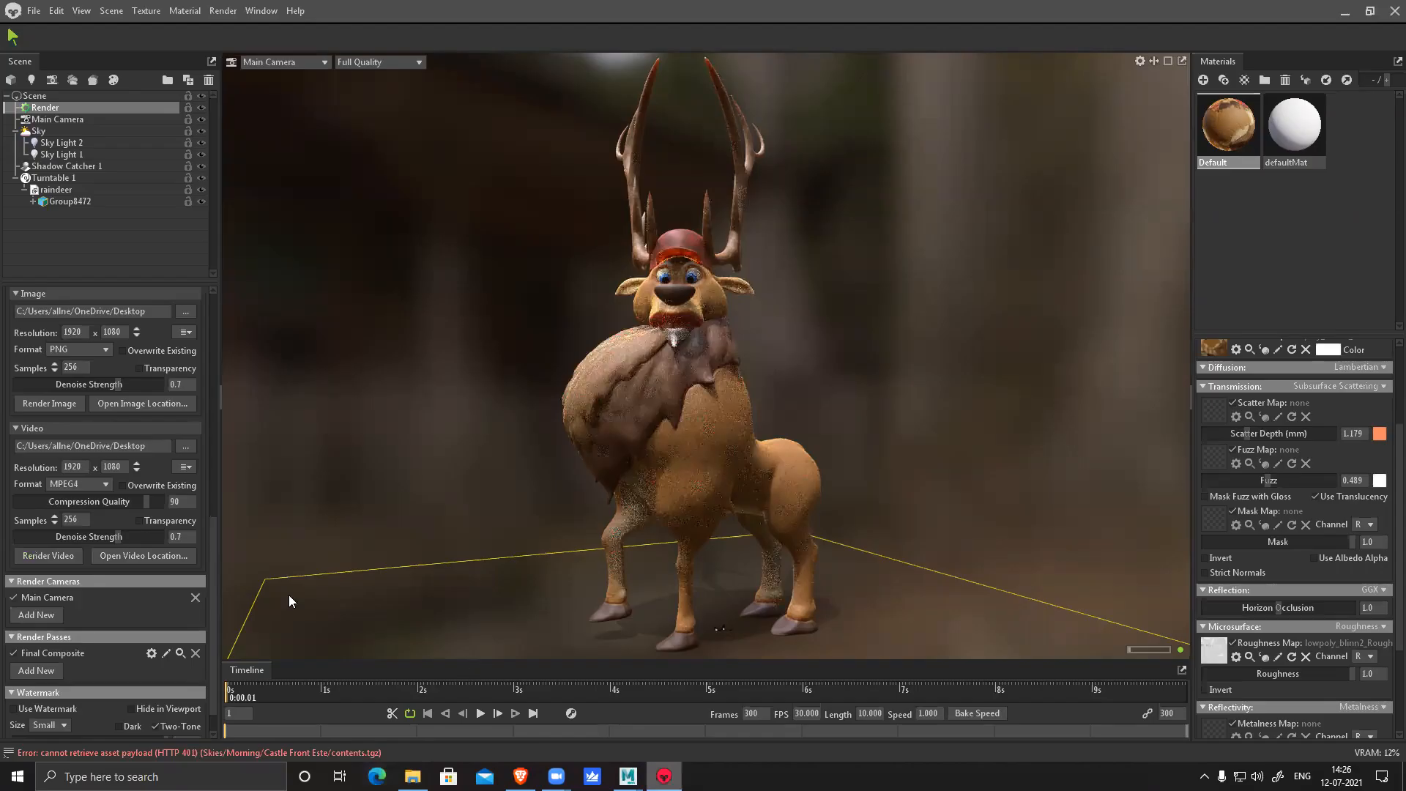
Set the rendered image's output file to ss.png on the Desktop
scroll(129, 425, up, 2)
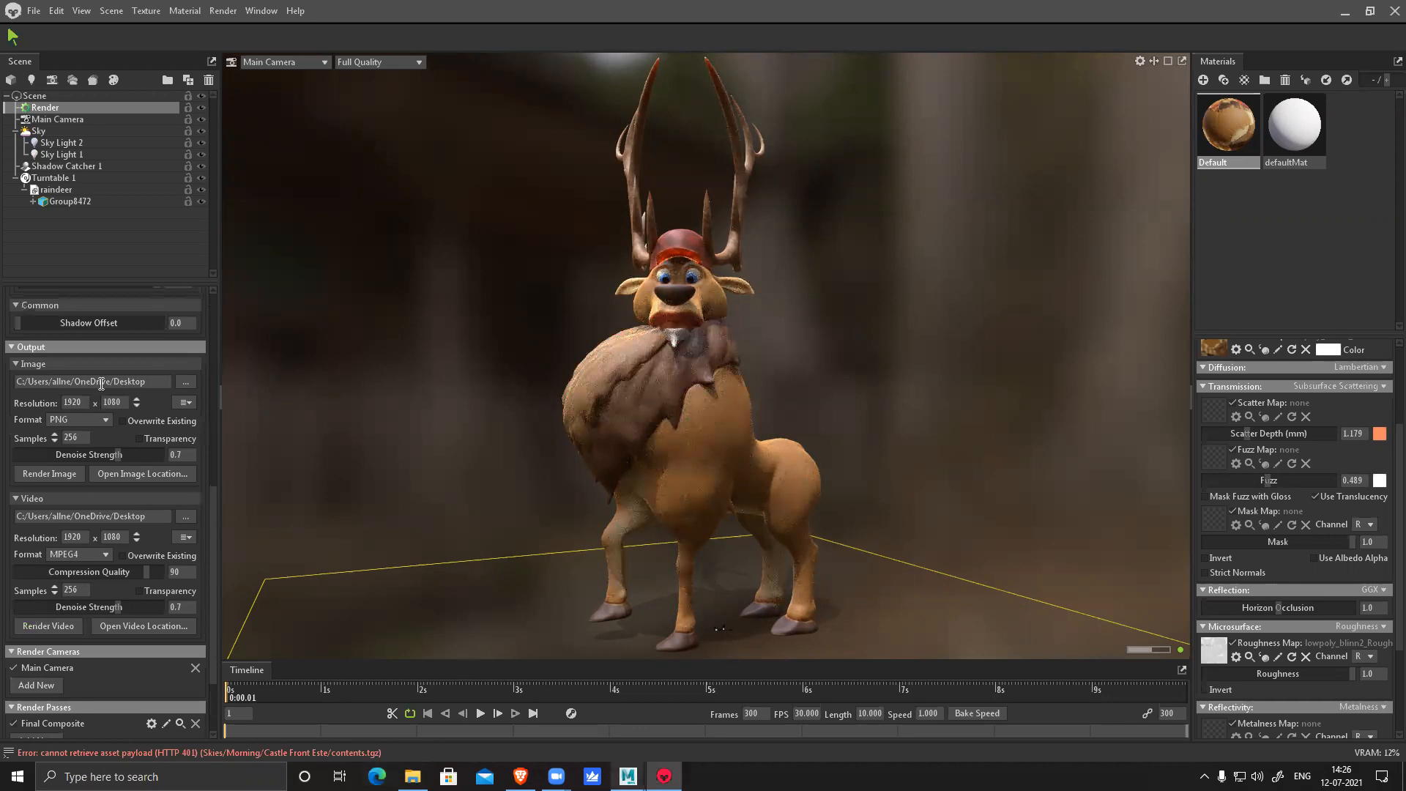
key(F11)
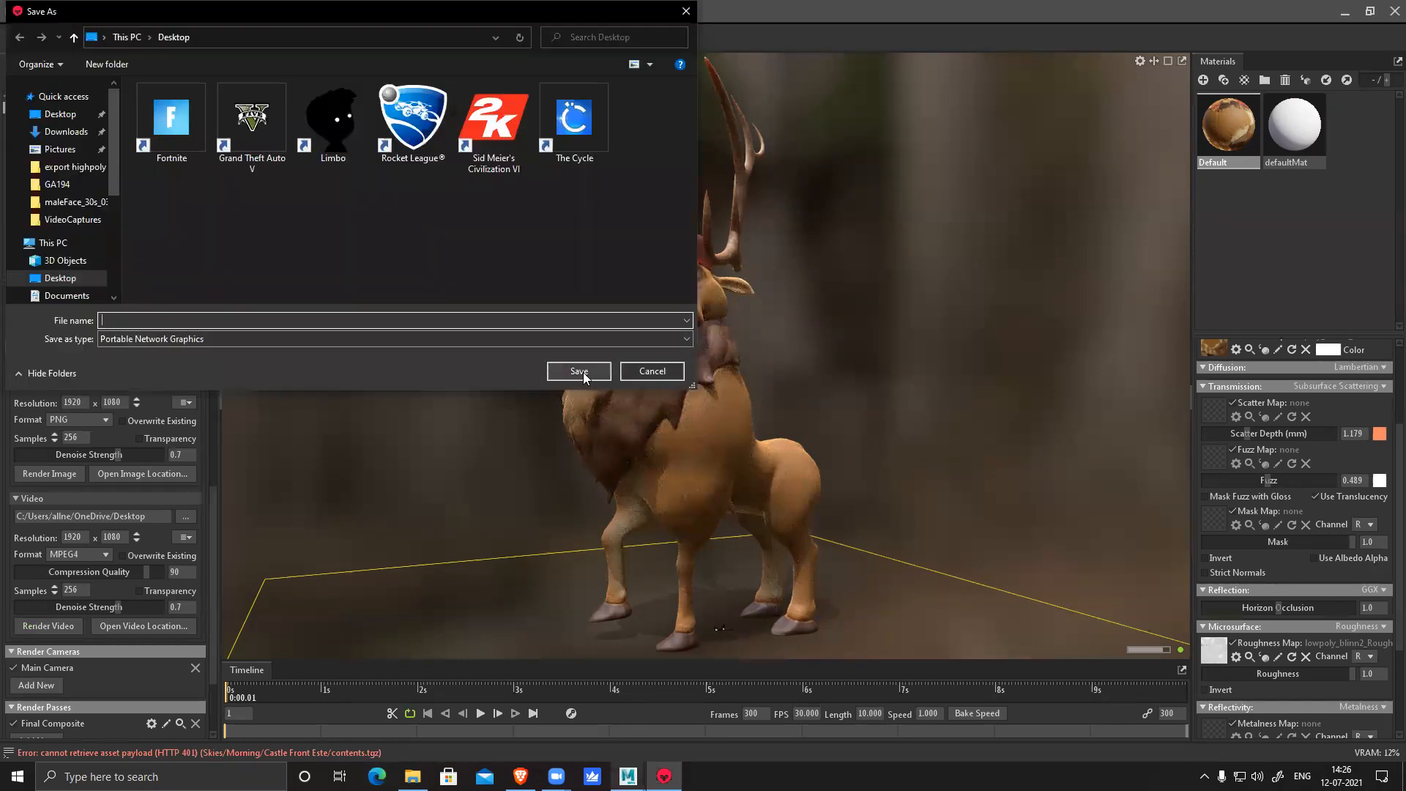
text(ss)
click(579, 371)
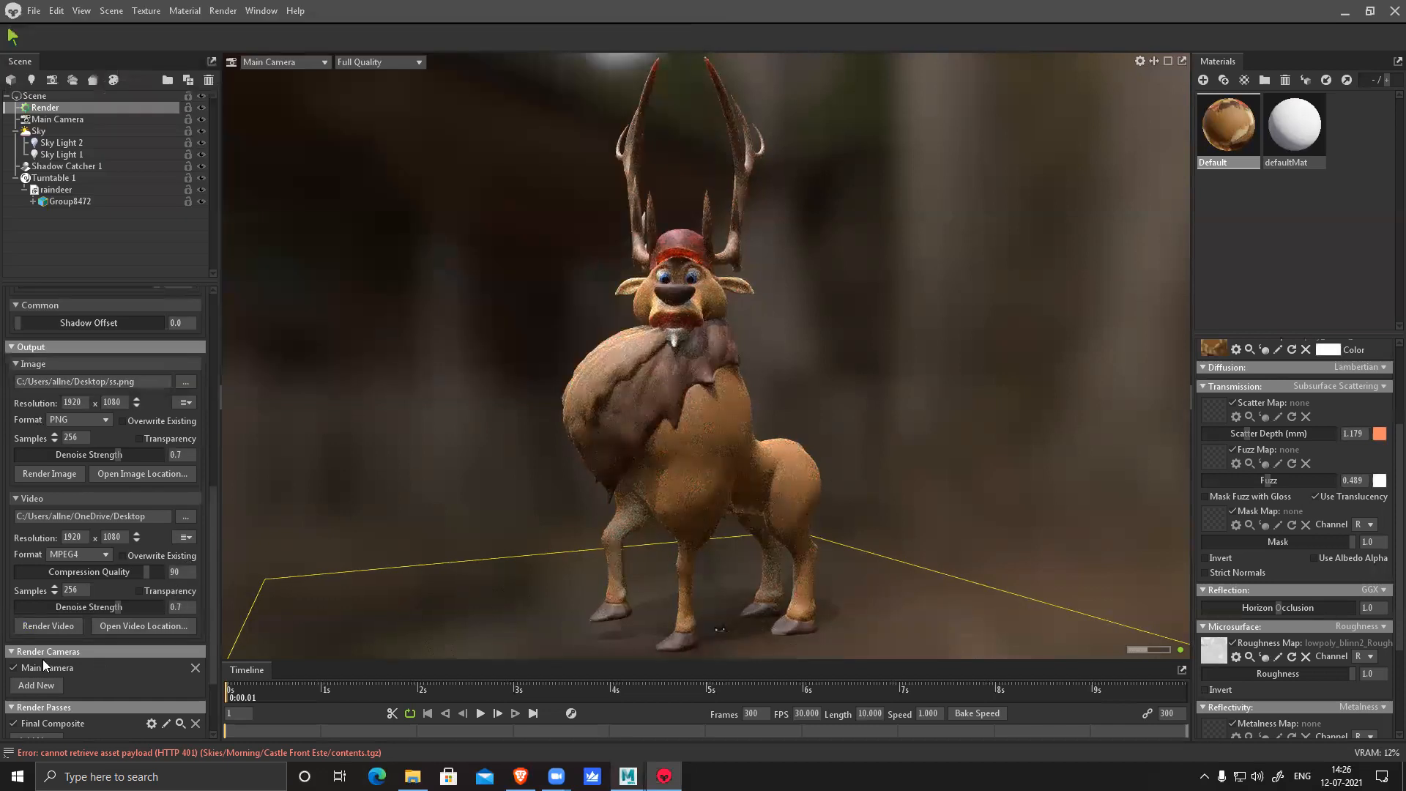
Try rendering the turntable video, cancel the render, and refresh the desktop to look for the output file
click(42, 625)
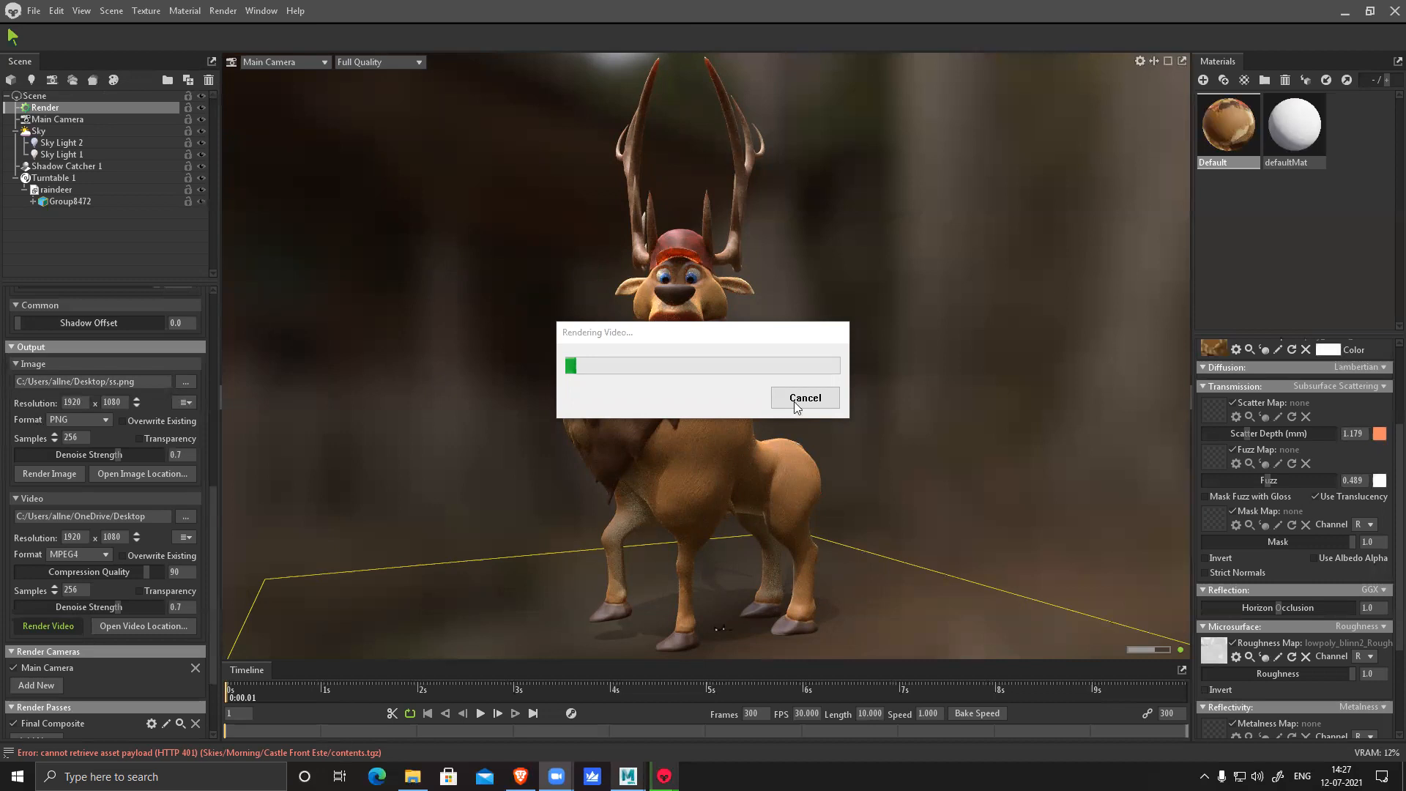
click(815, 402)
click(1345, 11)
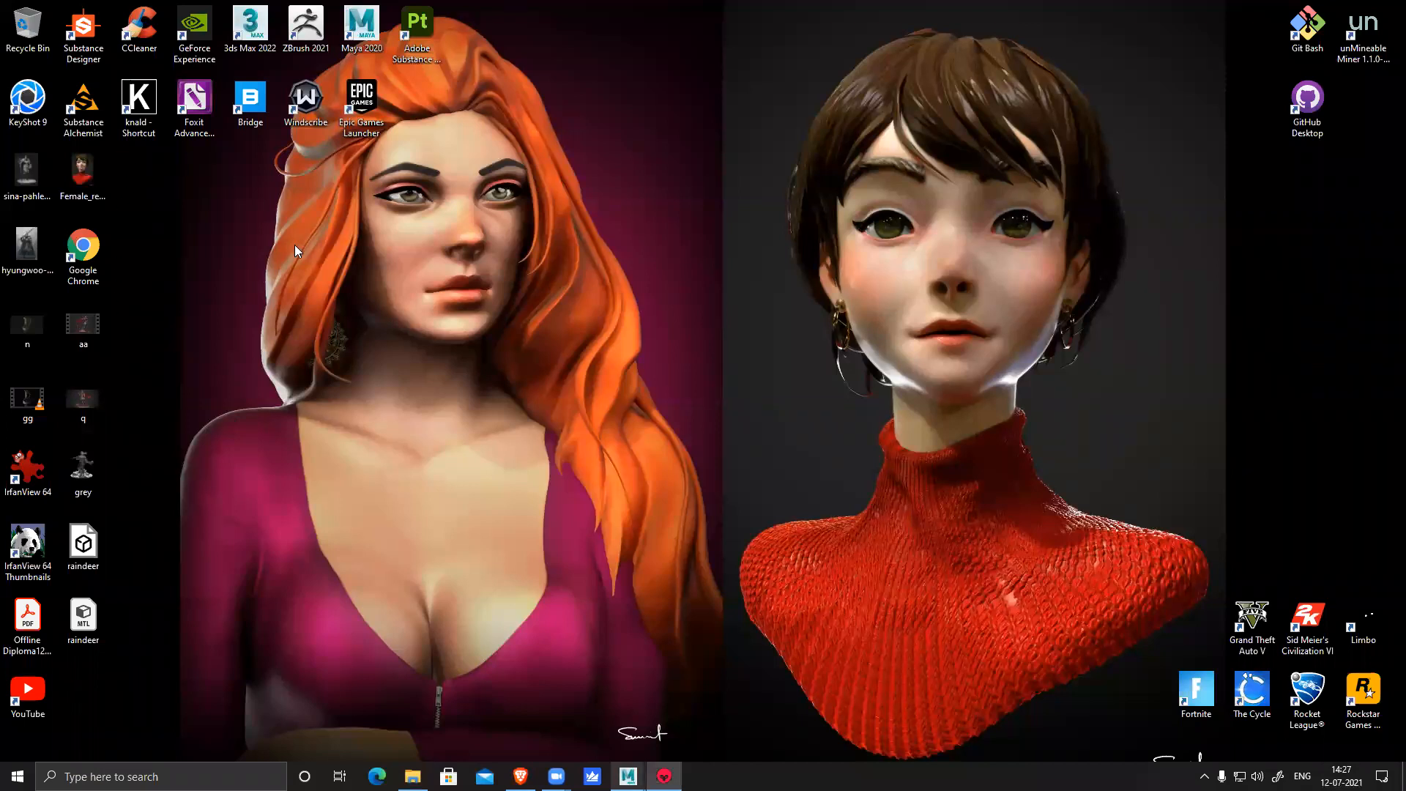
right_click(191, 337)
click(217, 381)
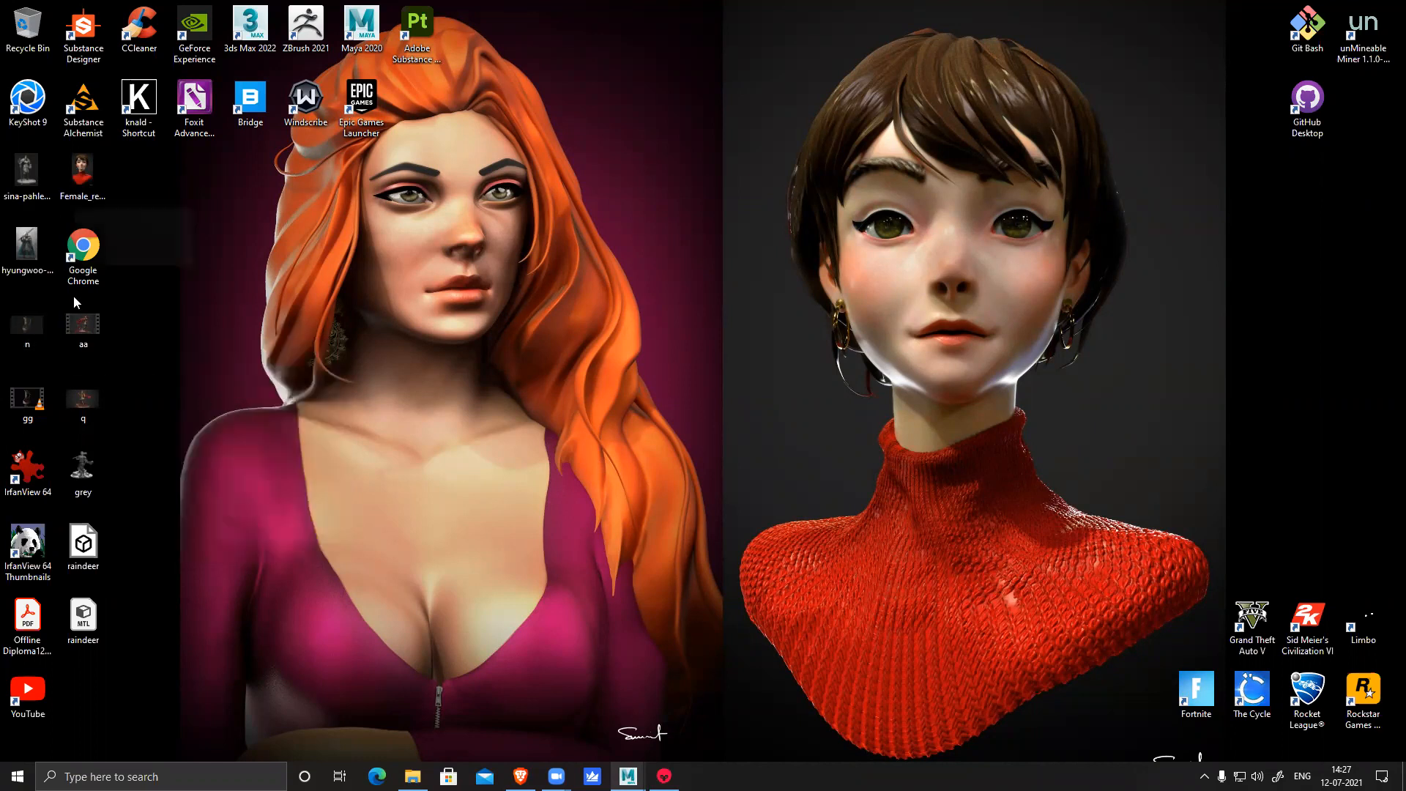
Return to Marmoset Toolbag, set the video output file to sss.mp4 on the Desktop, and render the video, stopping it partway
click(665, 776)
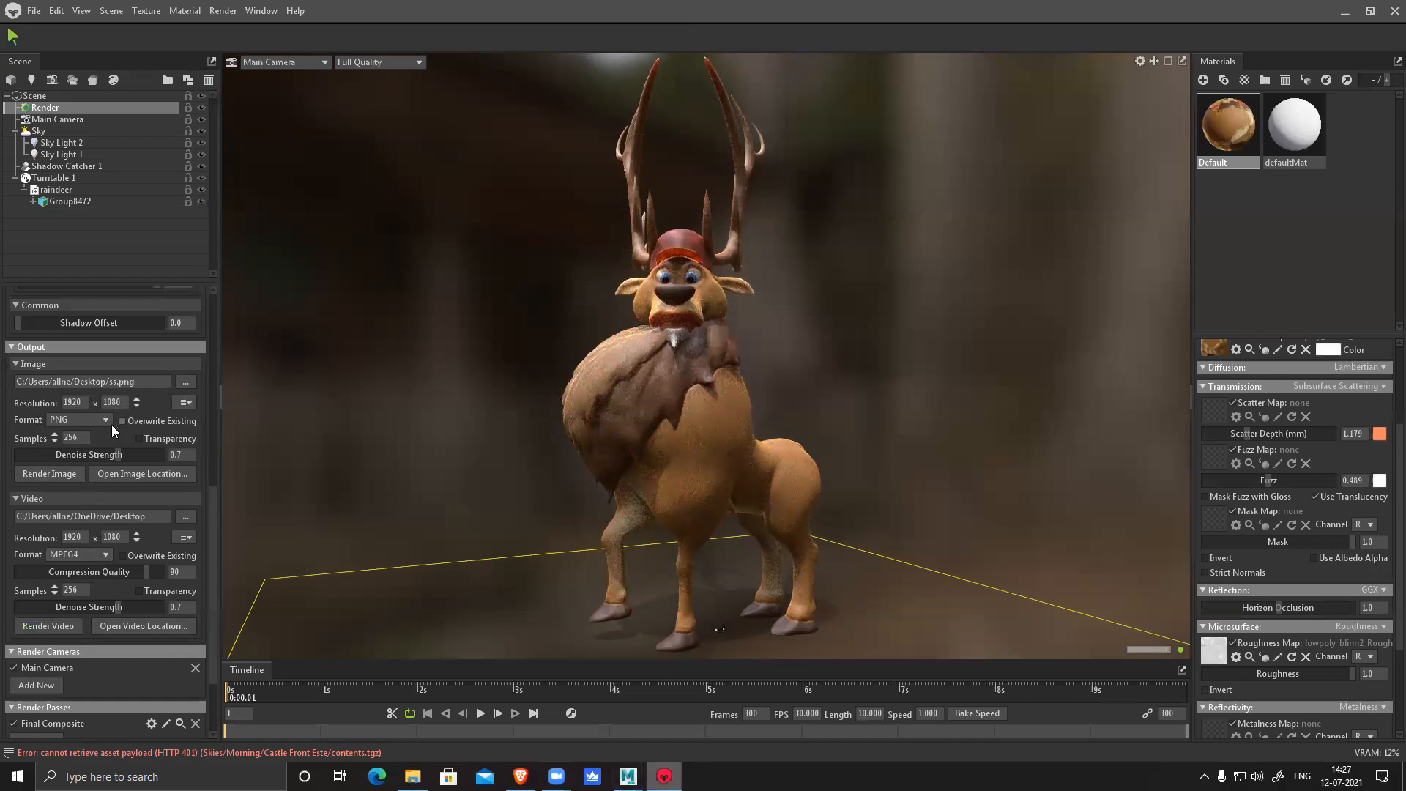
click(182, 514)
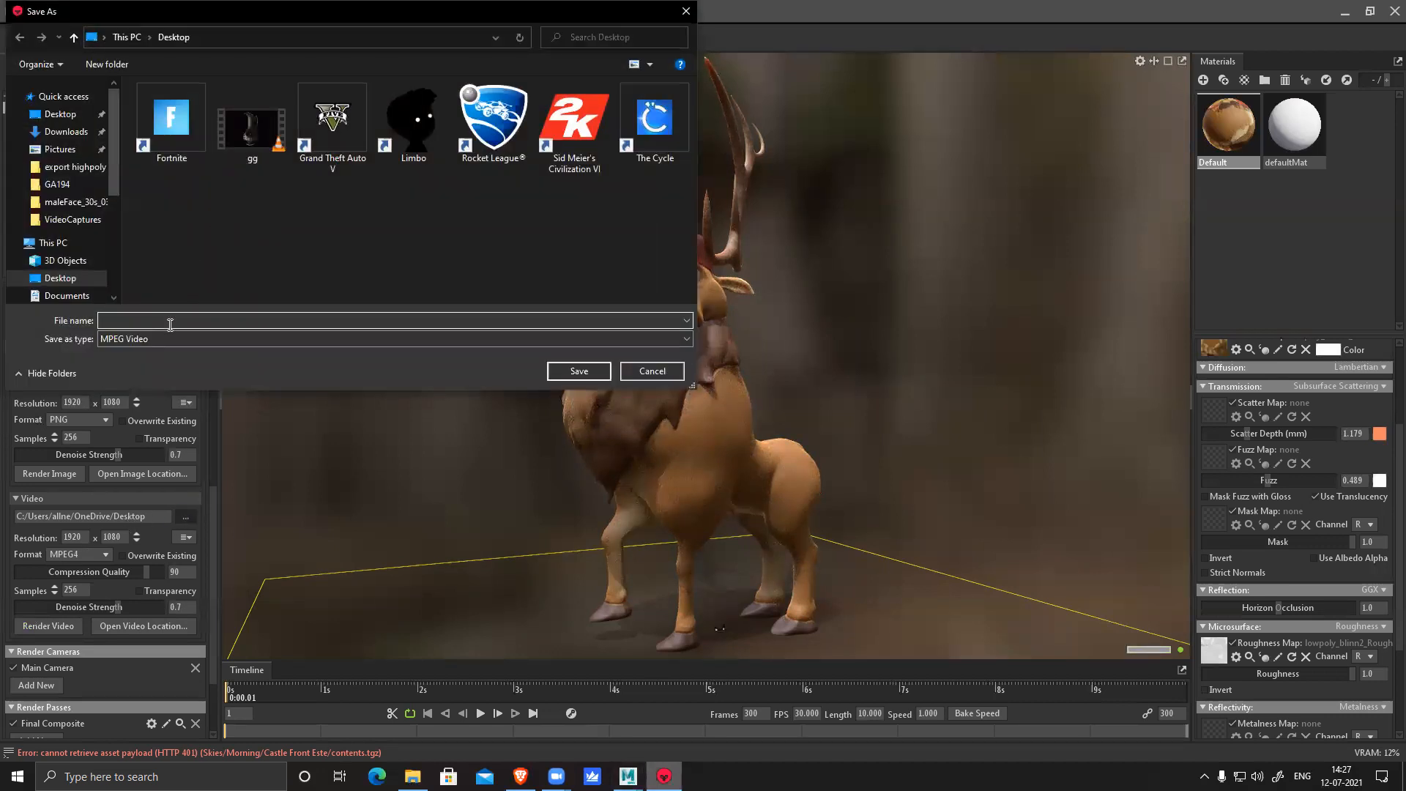
text(sss)
click(578, 371)
click(44, 626)
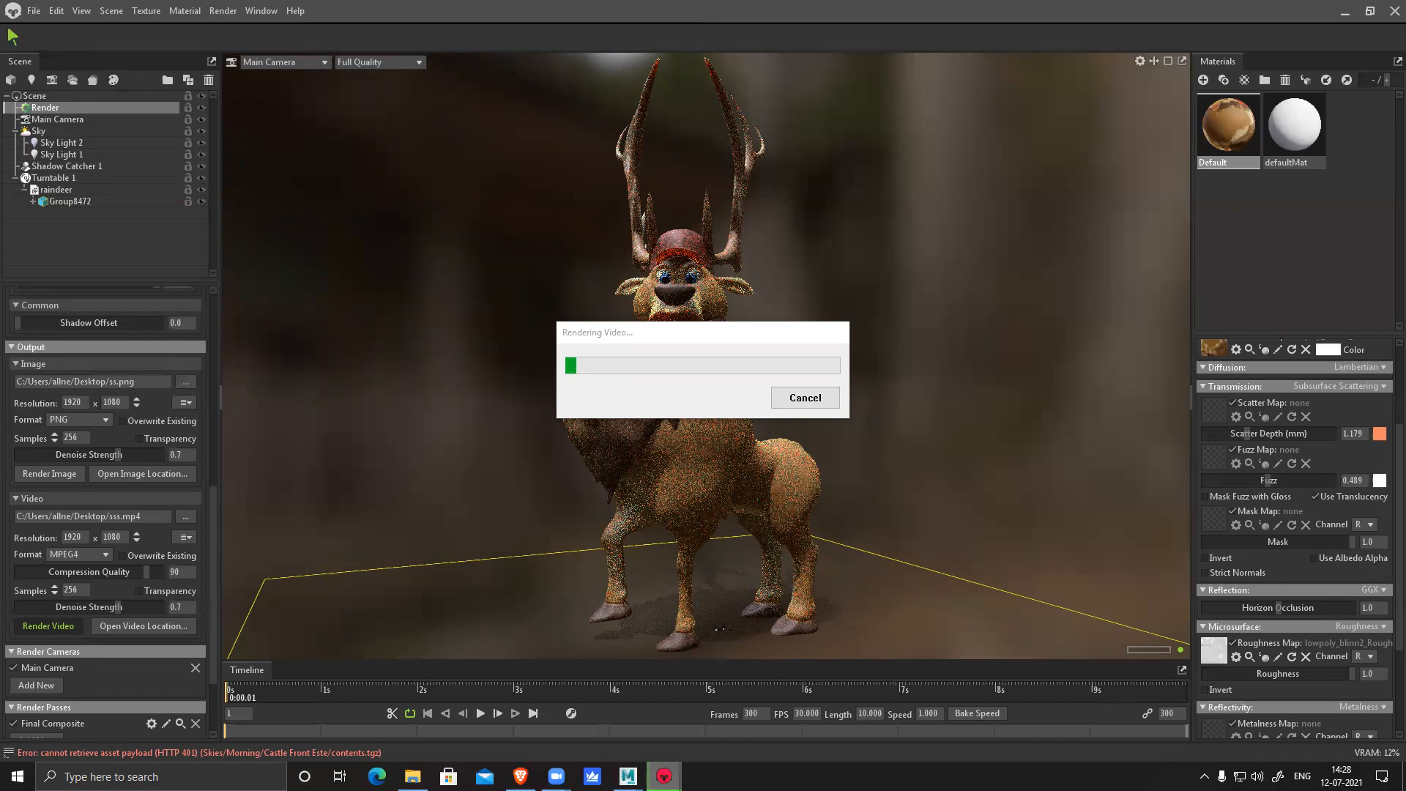
click(838, 402)
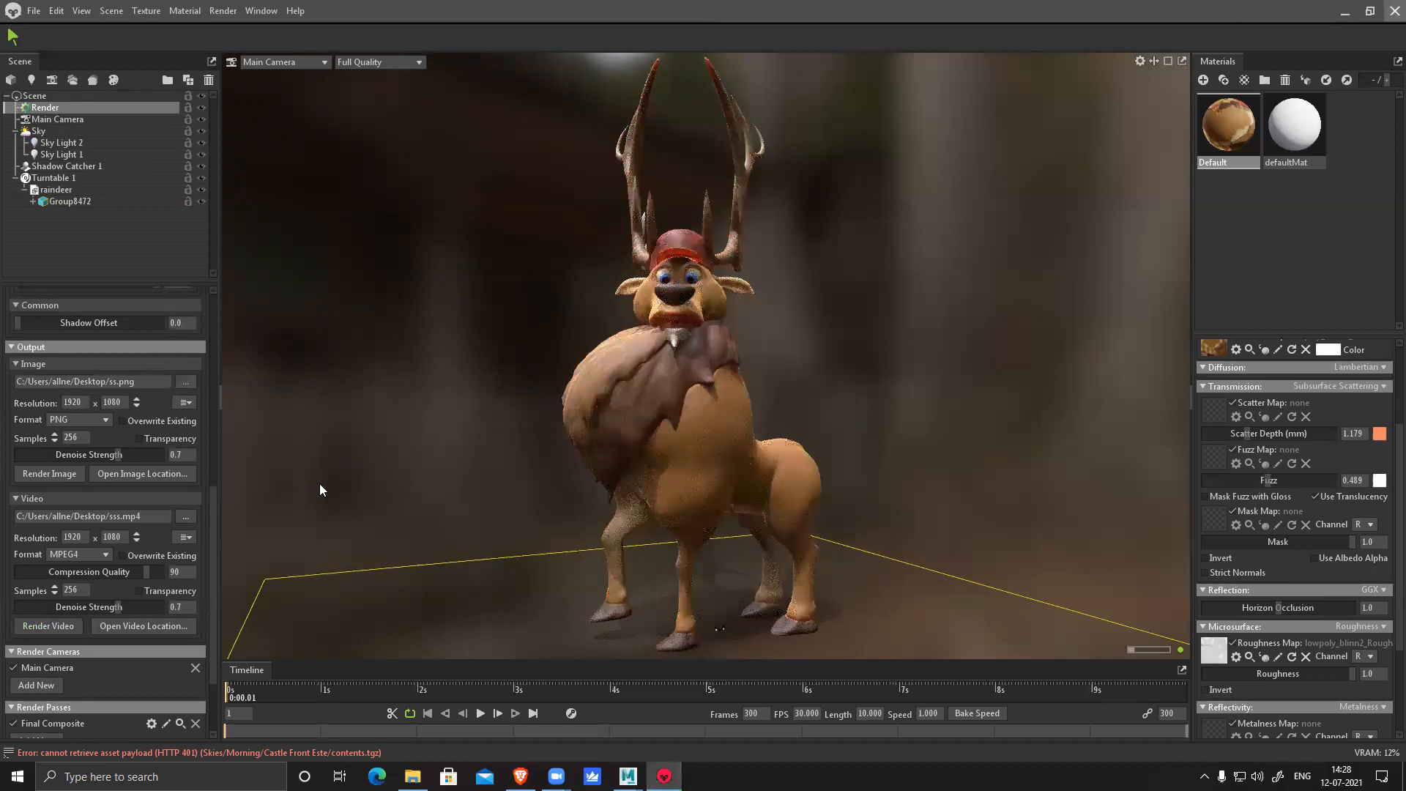
Play the sss.mp4 video from the desktop in VLC and close the player
key(super+d)
double_click(86, 705)
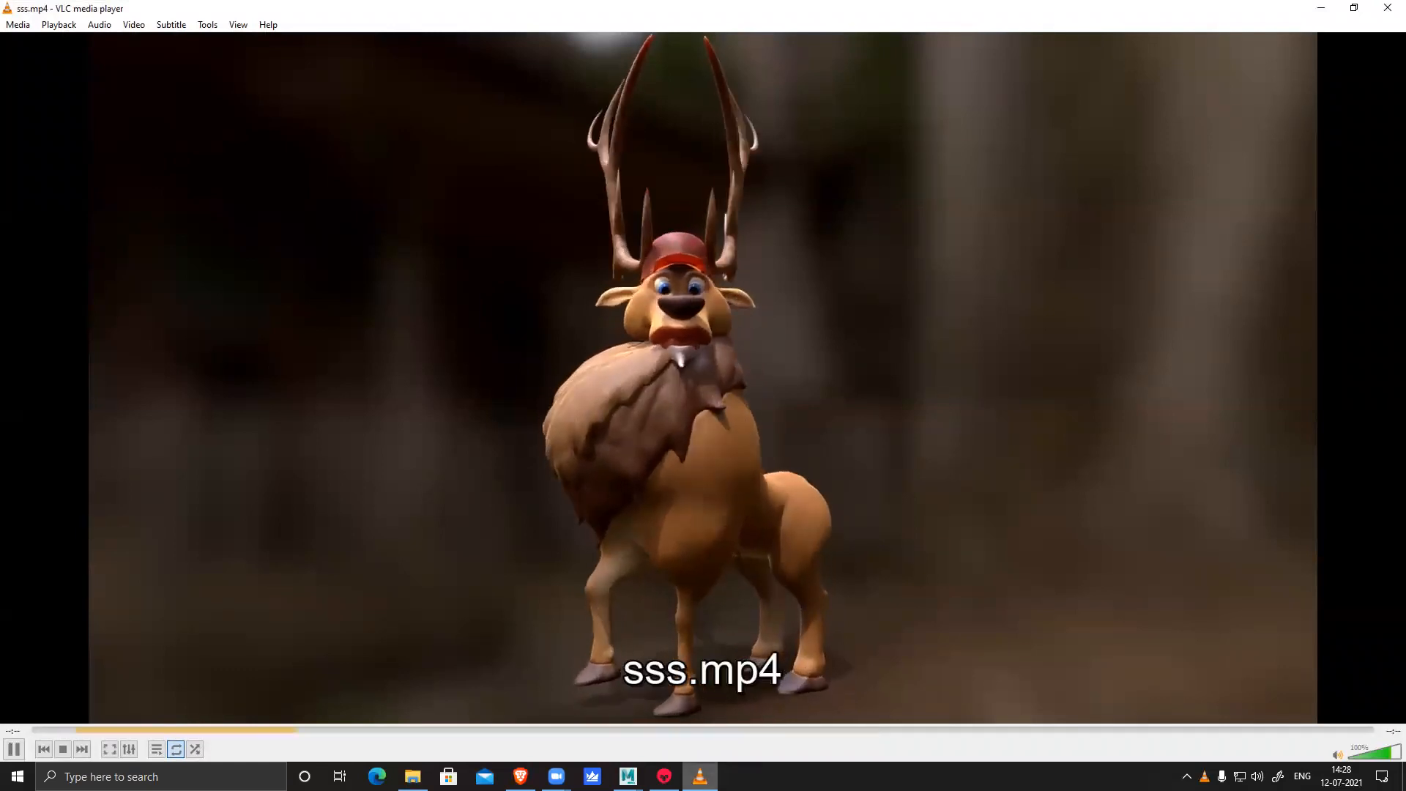
click(1386, 7)
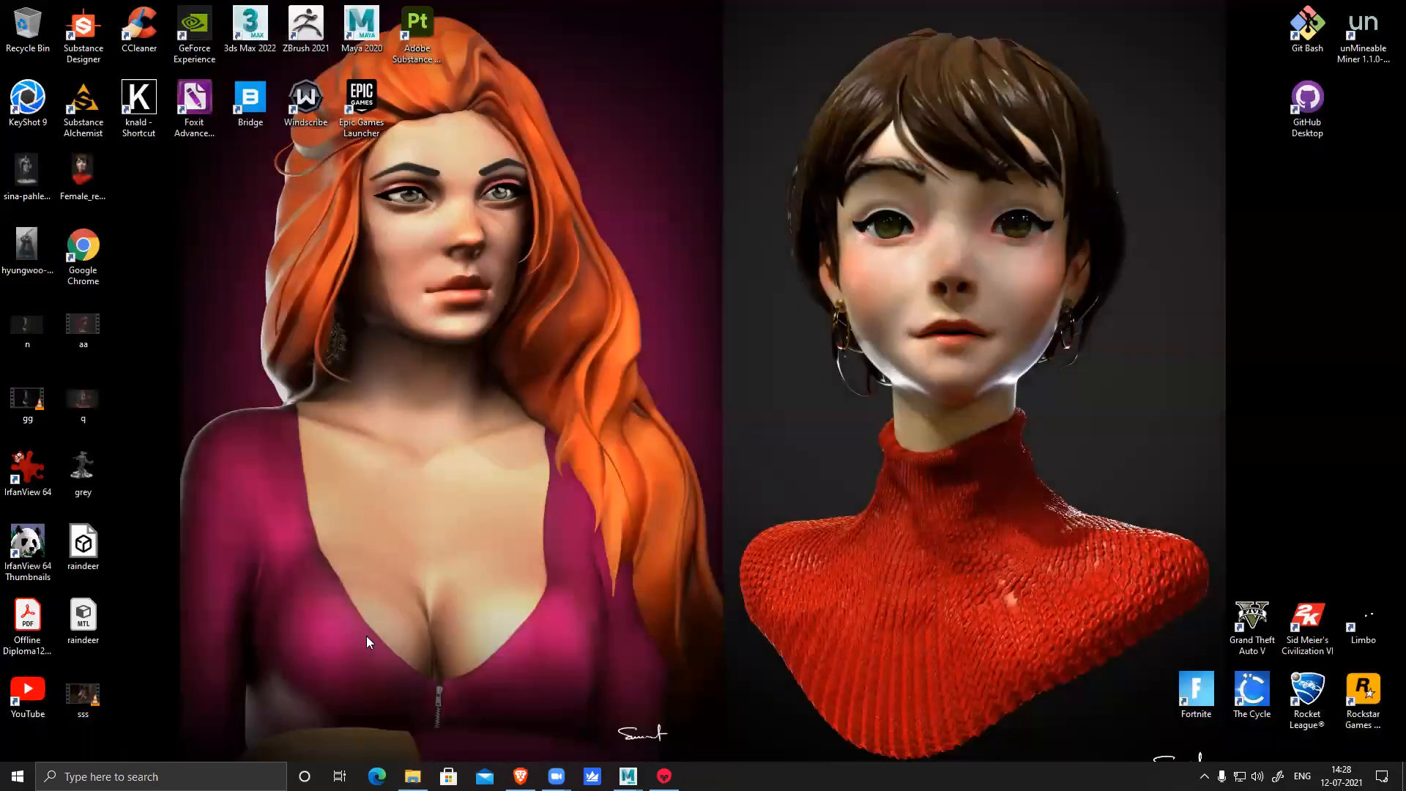
Return to Marmoset Toolbag and quit it without saving the scene's changes
click(663, 766)
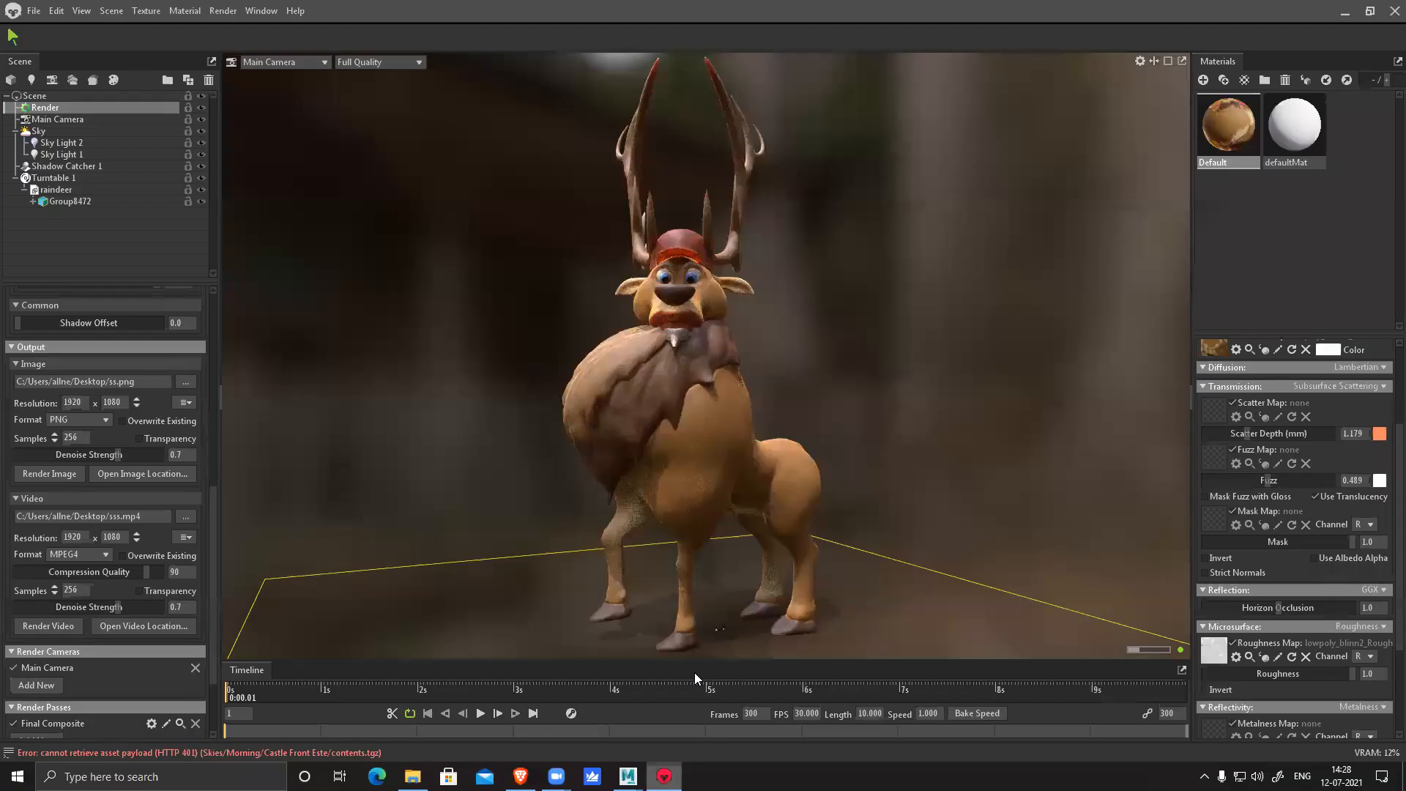
click(1393, 10)
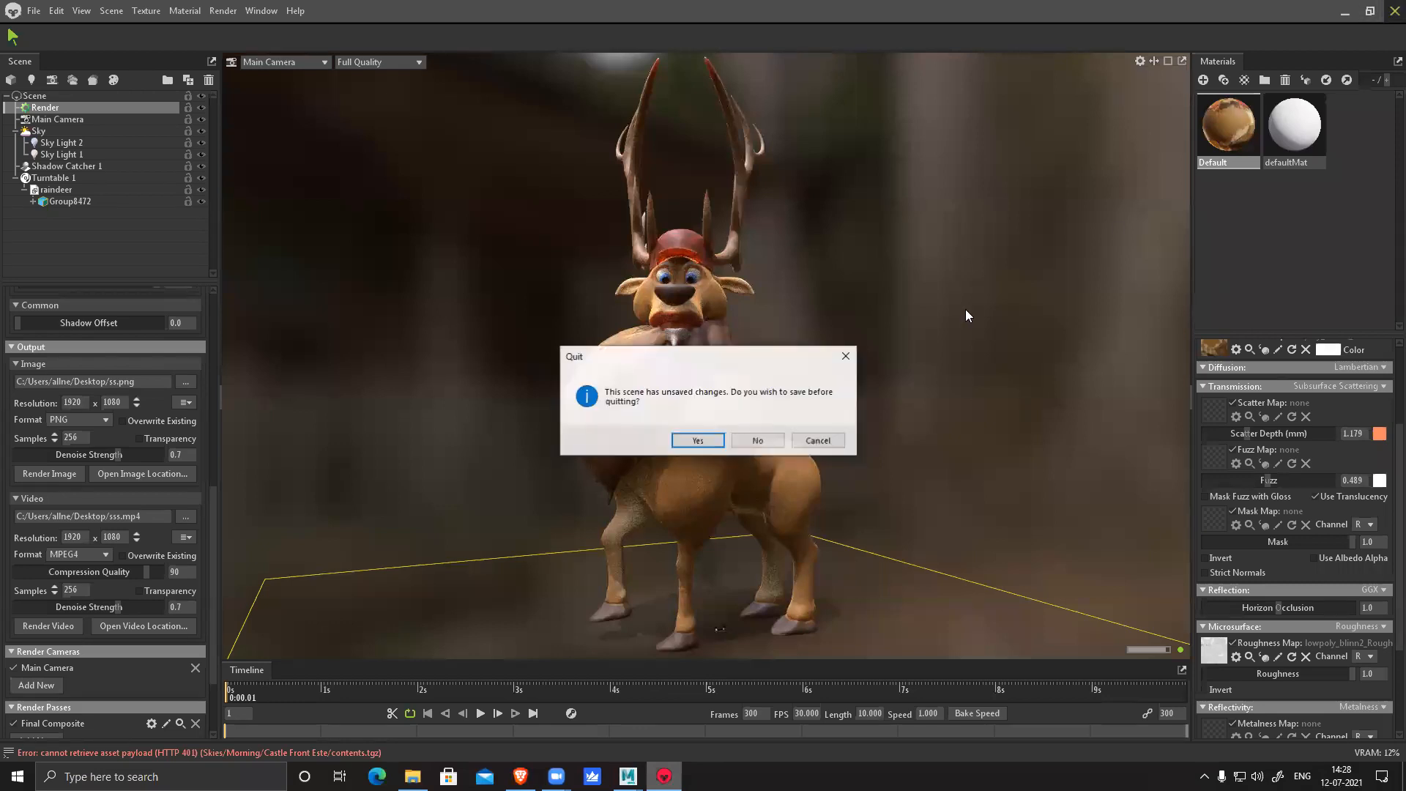
click(758, 440)
Switch to Maya, look over the reindeer mesh, and exit while saving reindeer_low_21.mb as a student version file
mouse_move(628, 776)
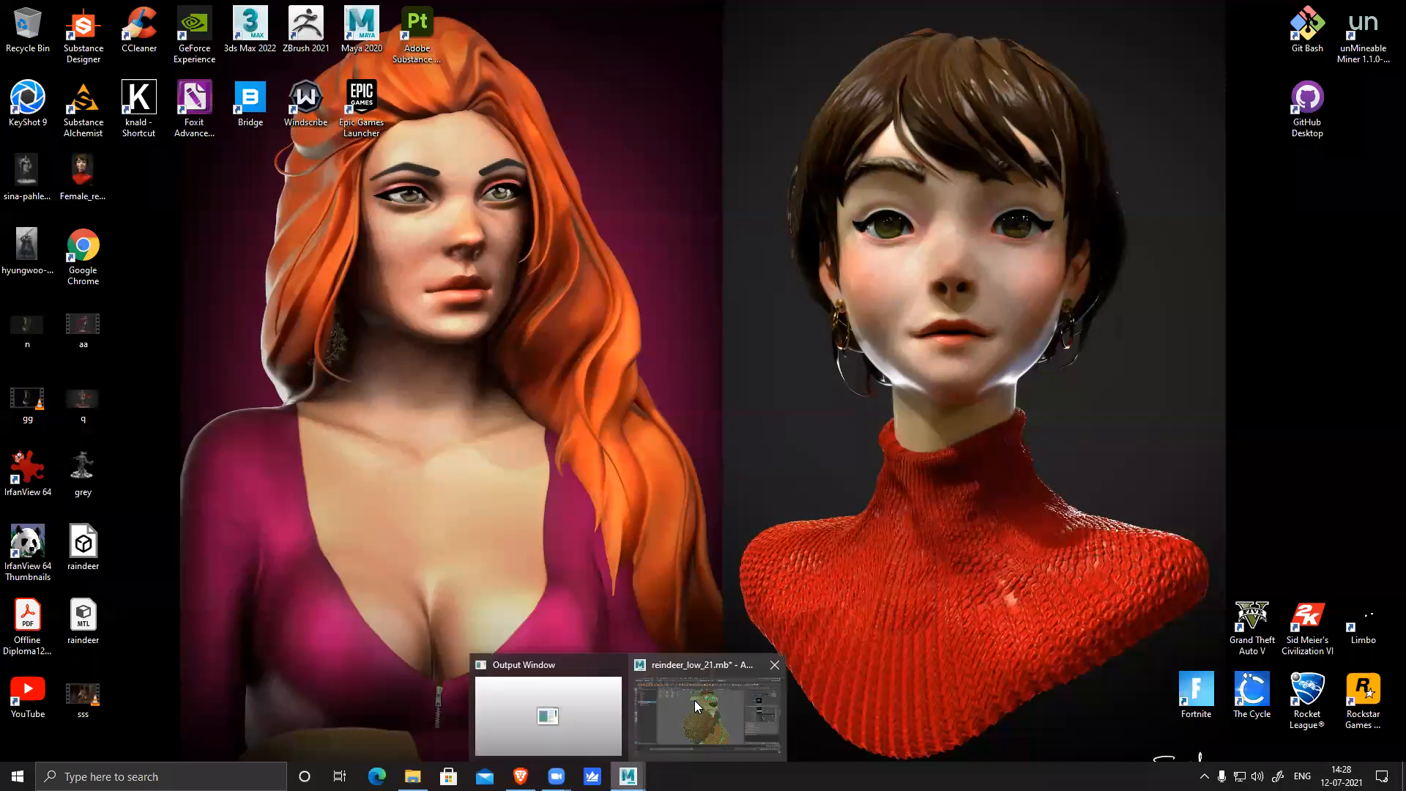
click(694, 700)
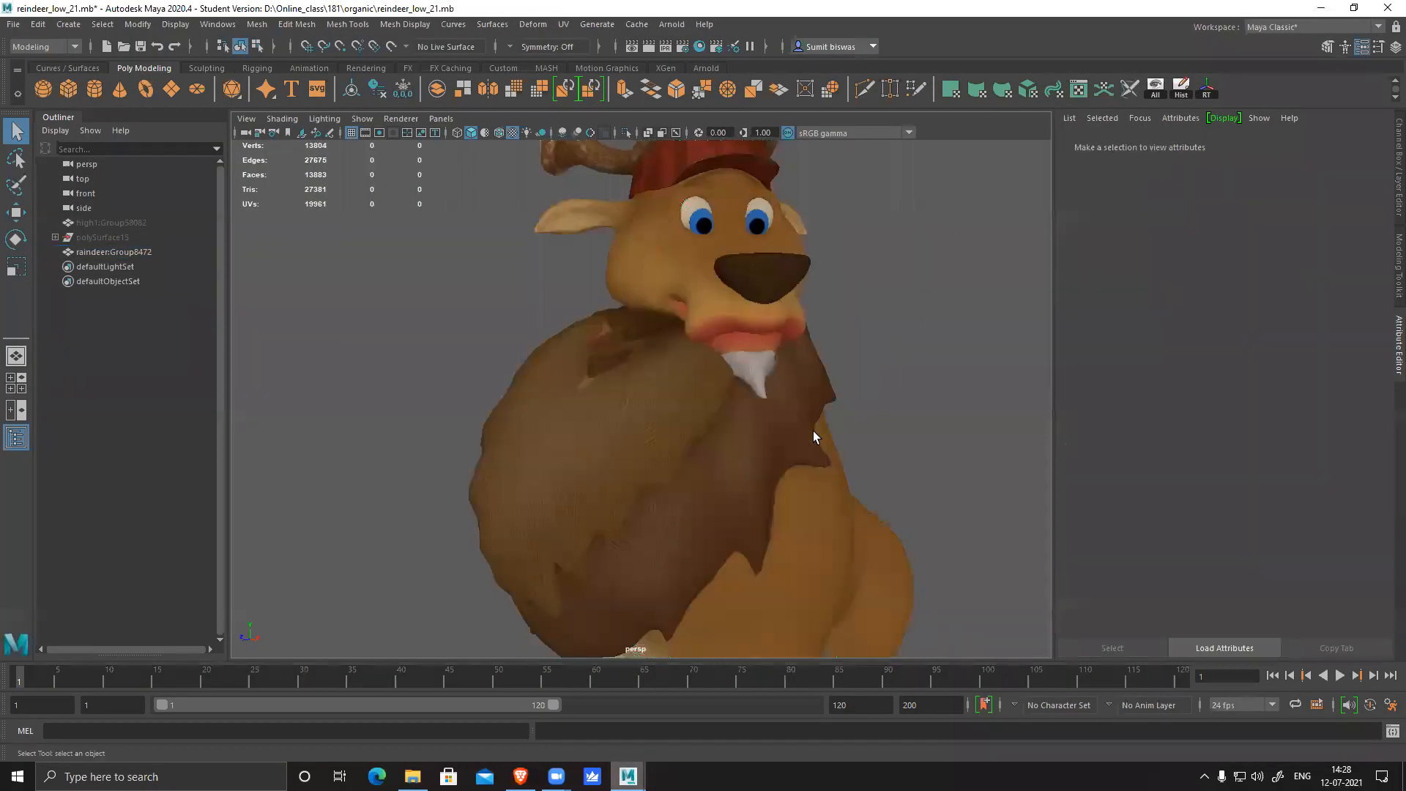
click(718, 432)
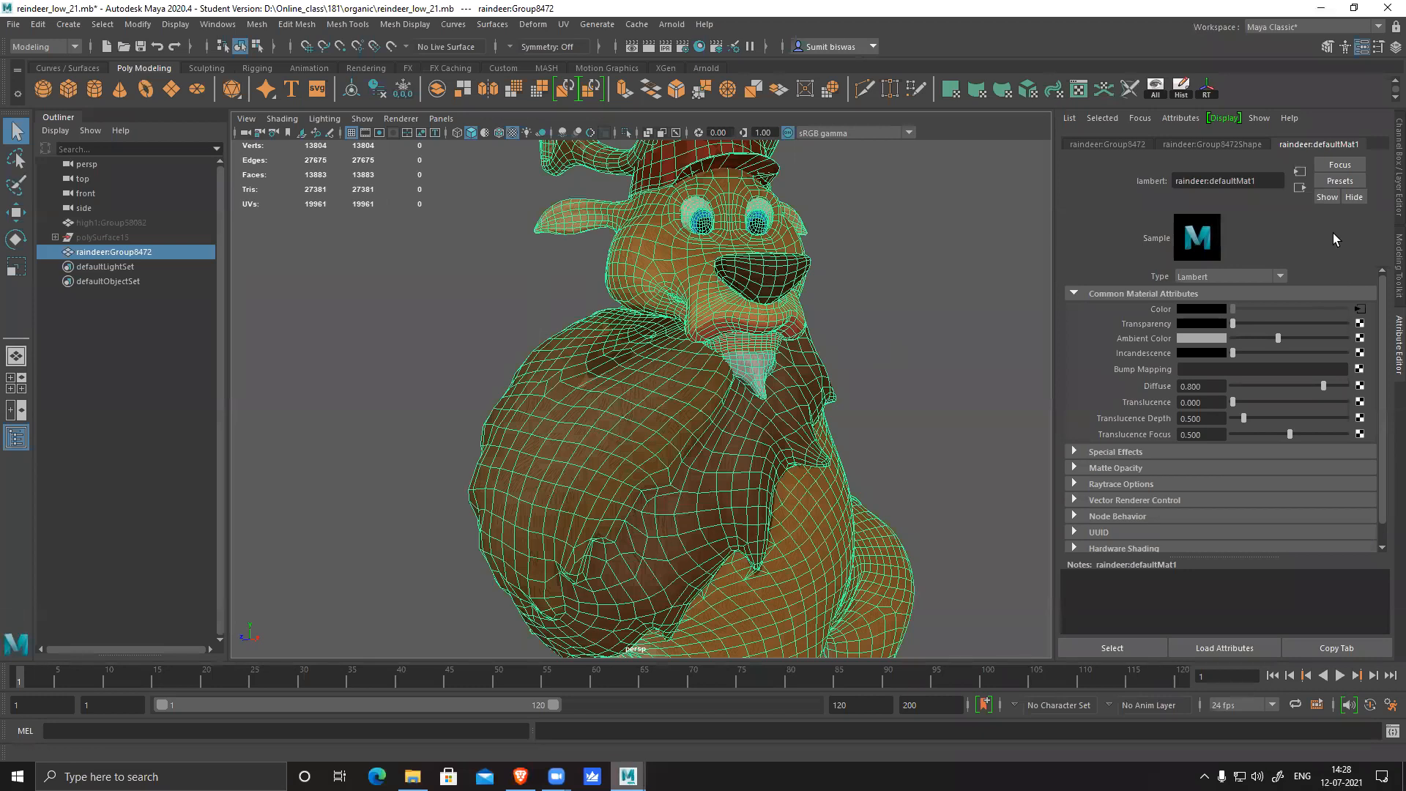
click(978, 365)
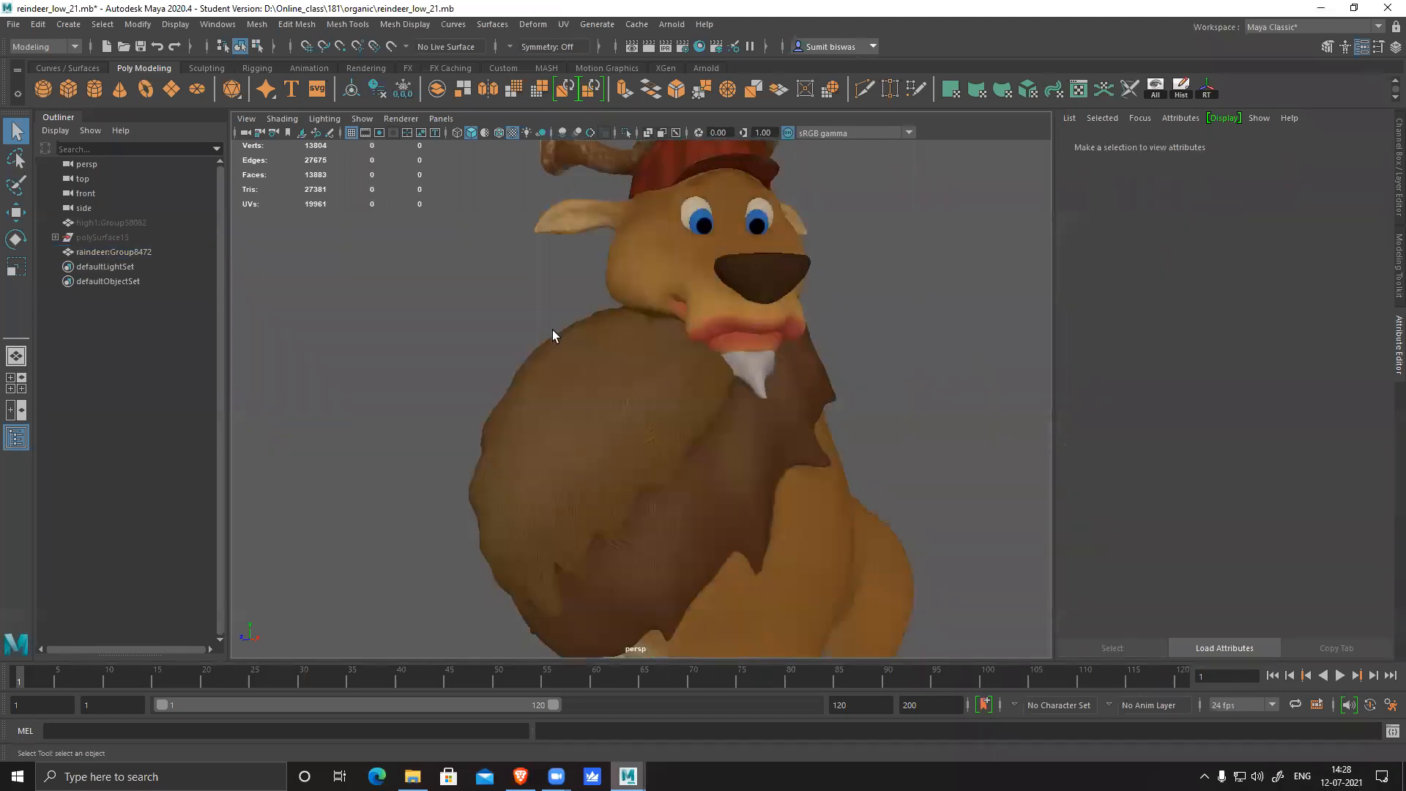
click(1384, 8)
click(648, 391)
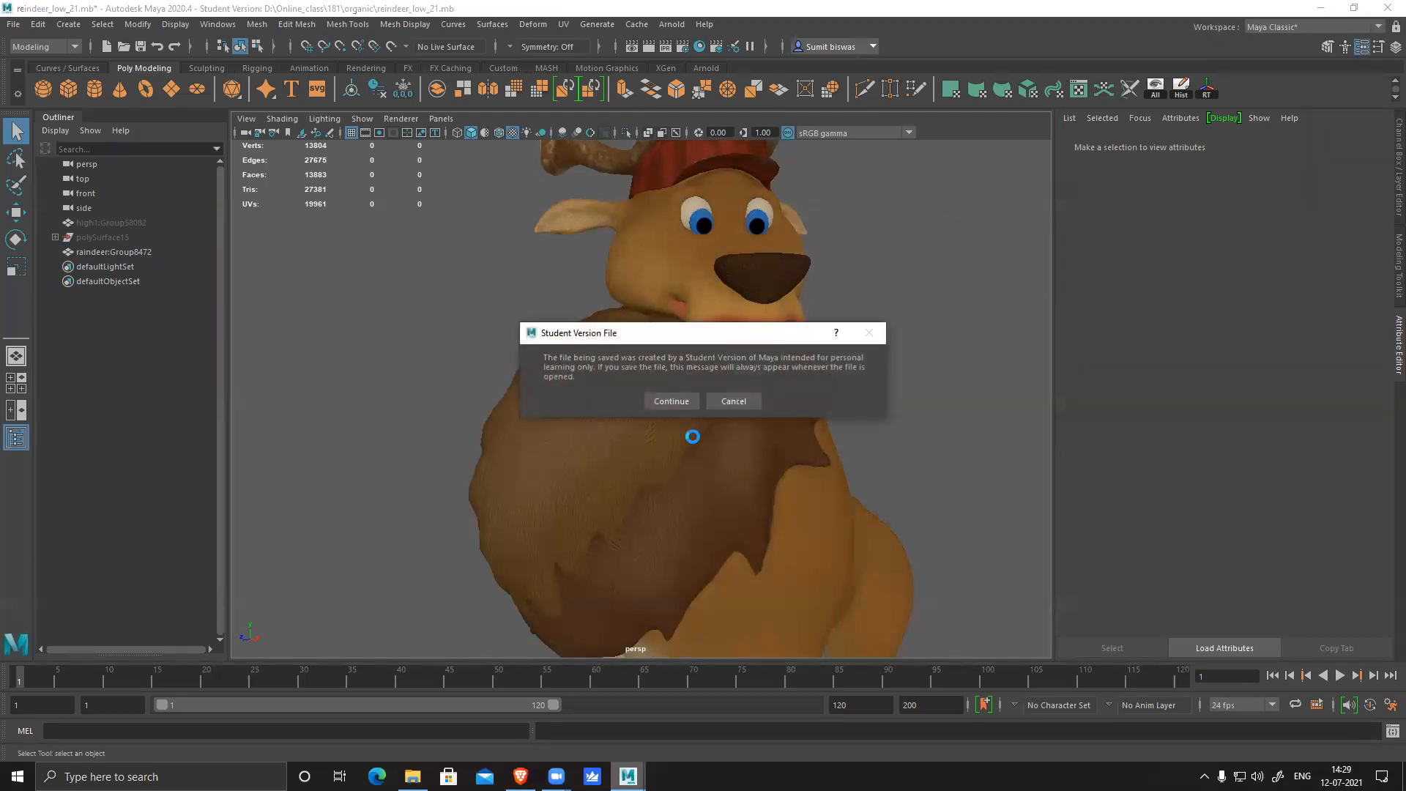
click(669, 399)
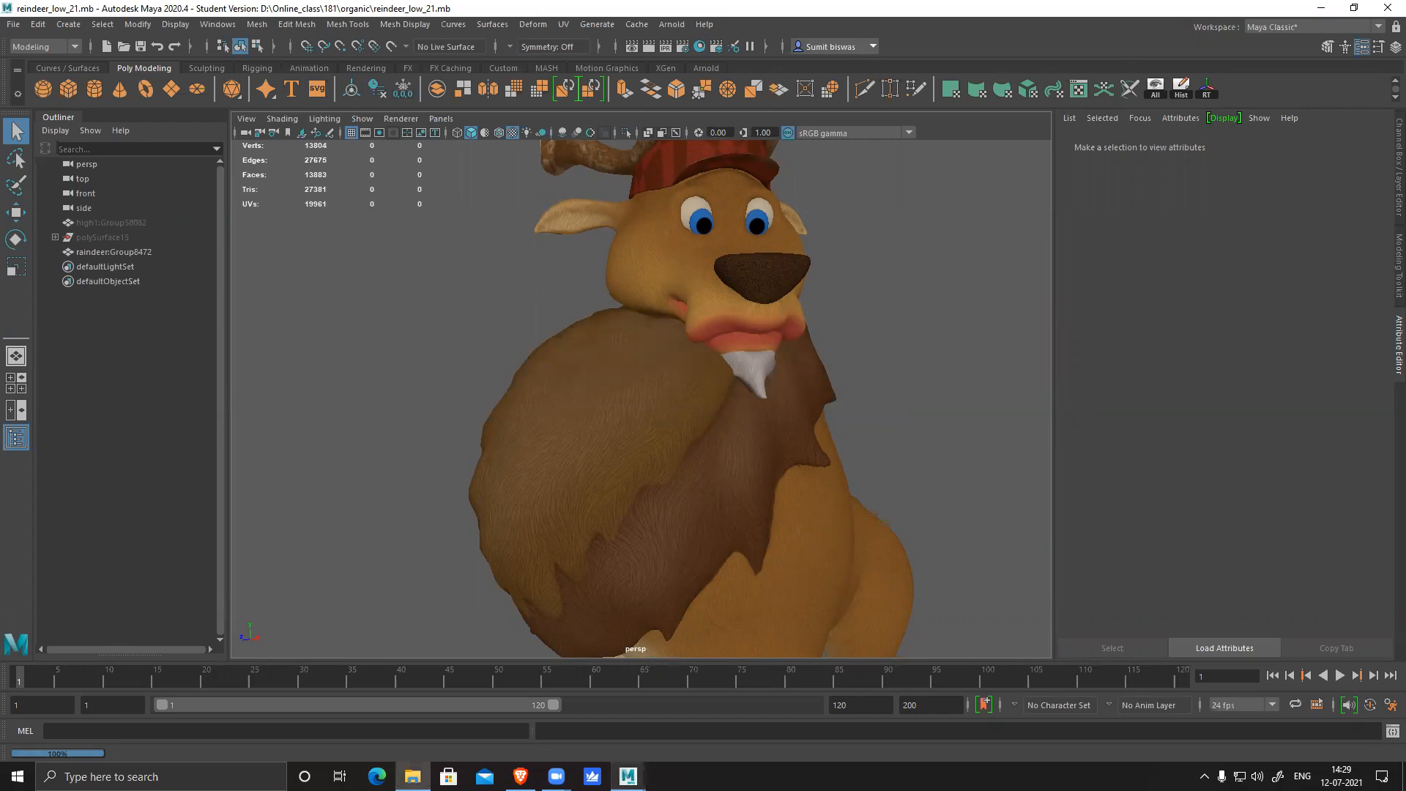
View the Deadpool and Tripura character turnaround references in Photos and close the viewer windows
click(664, 776)
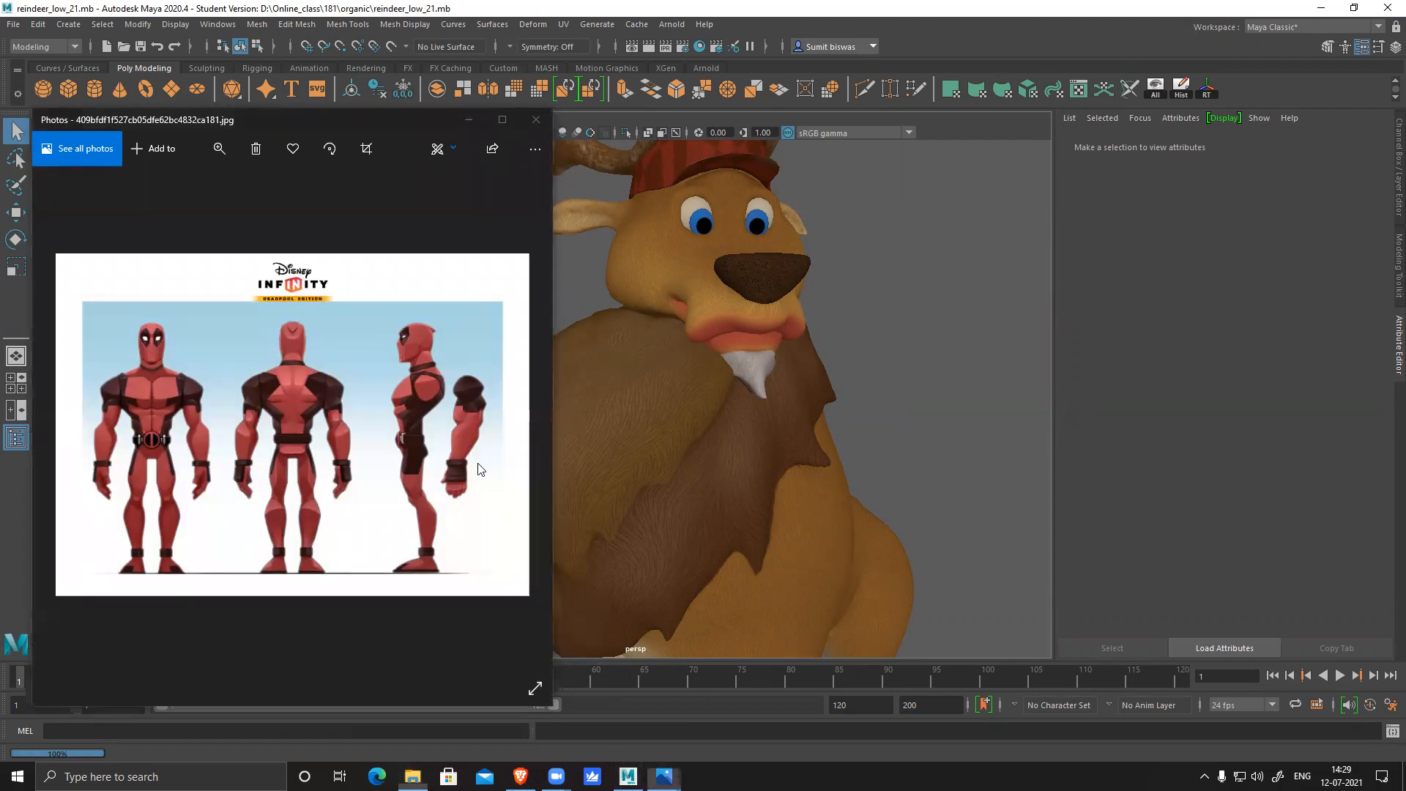
scroll(467, 472, down, 1)
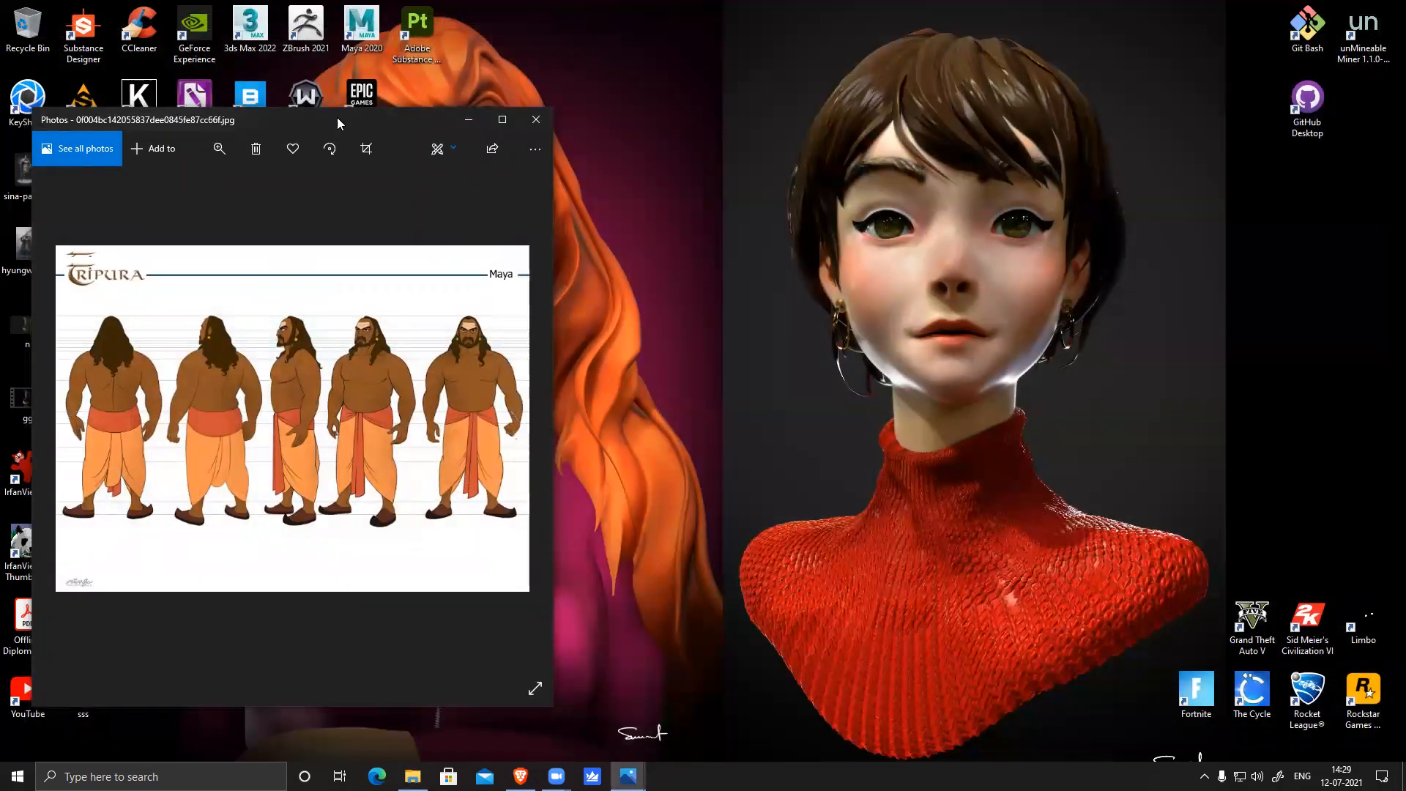
drag(376, 108, 763, 107)
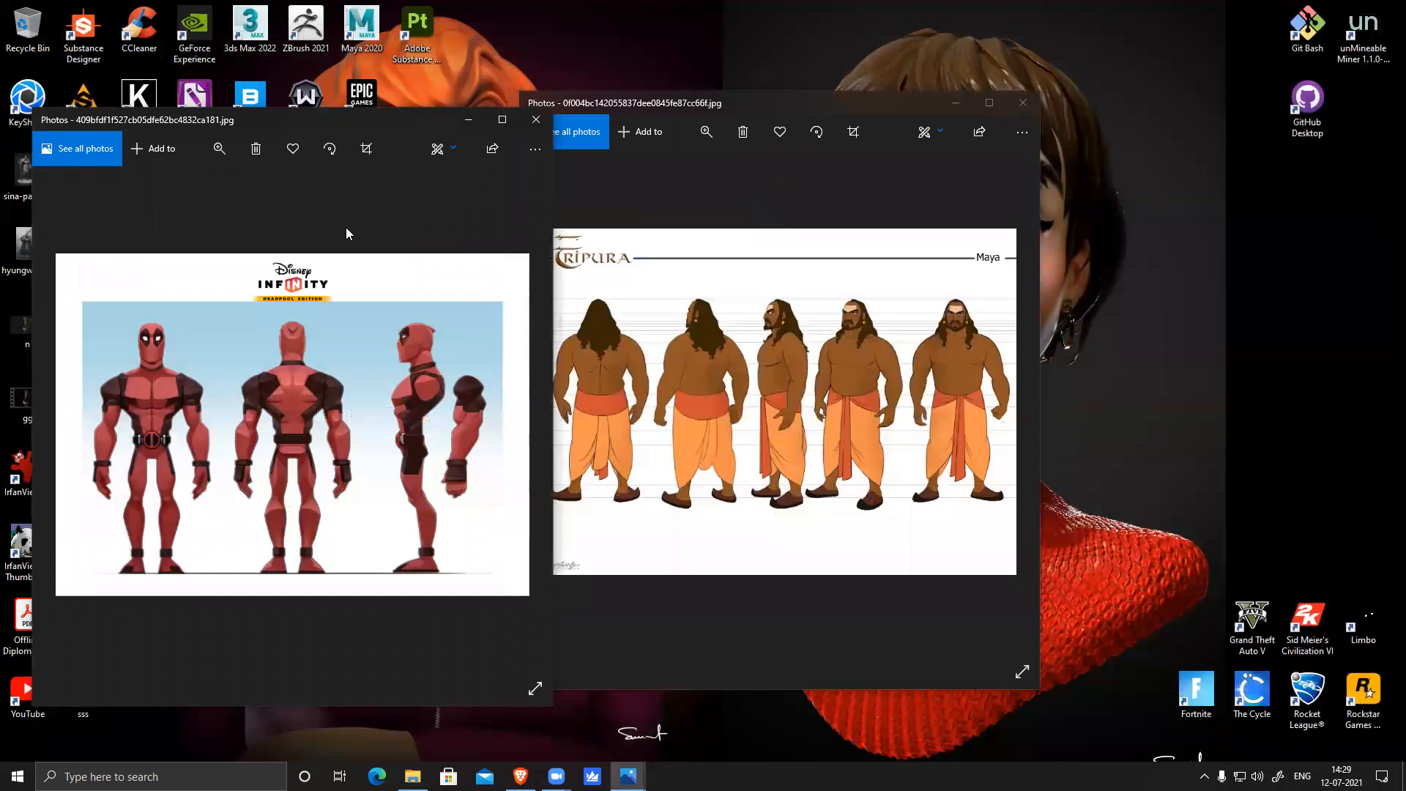
click(346, 227)
drag(333, 126, 213, 125)
click(414, 122)
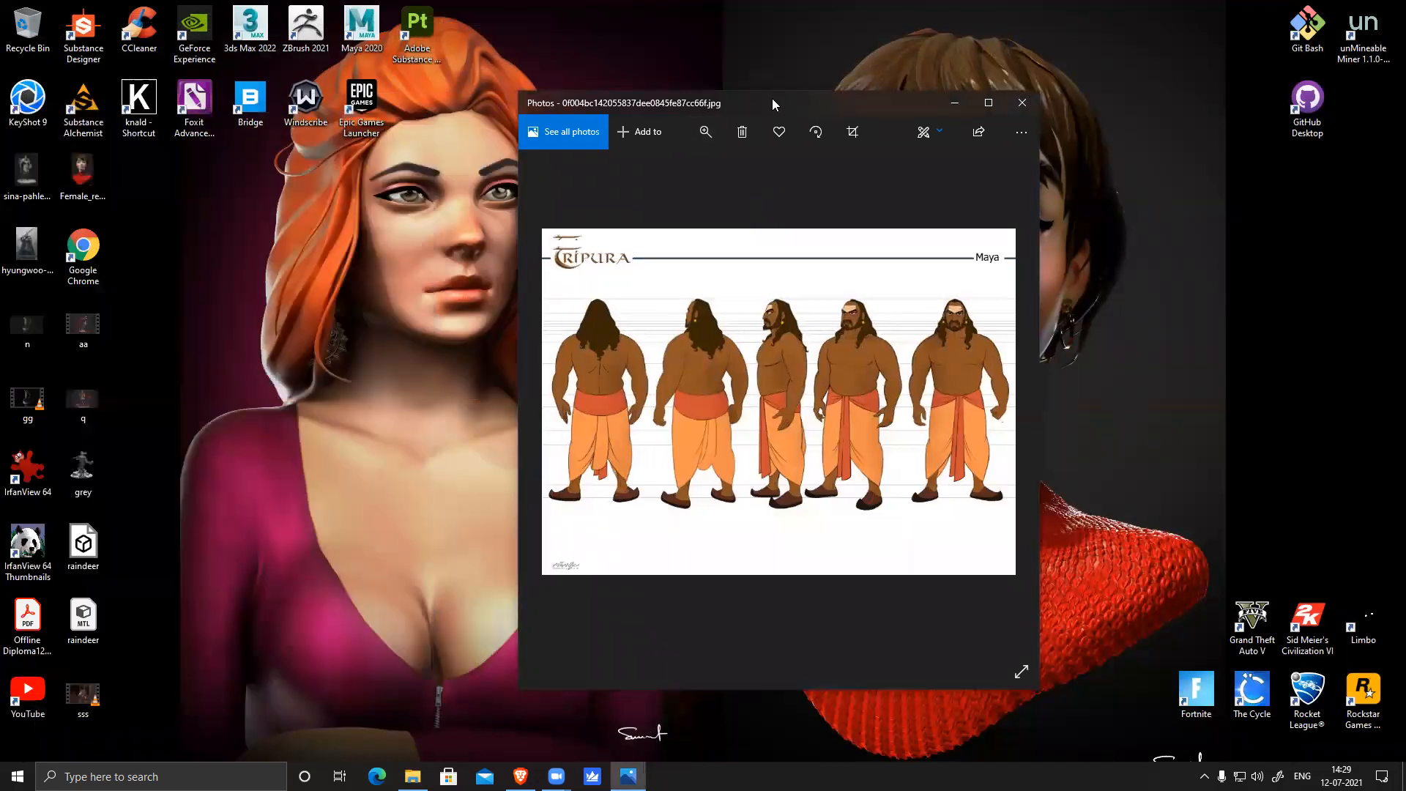
drag(772, 103, 489, 119)
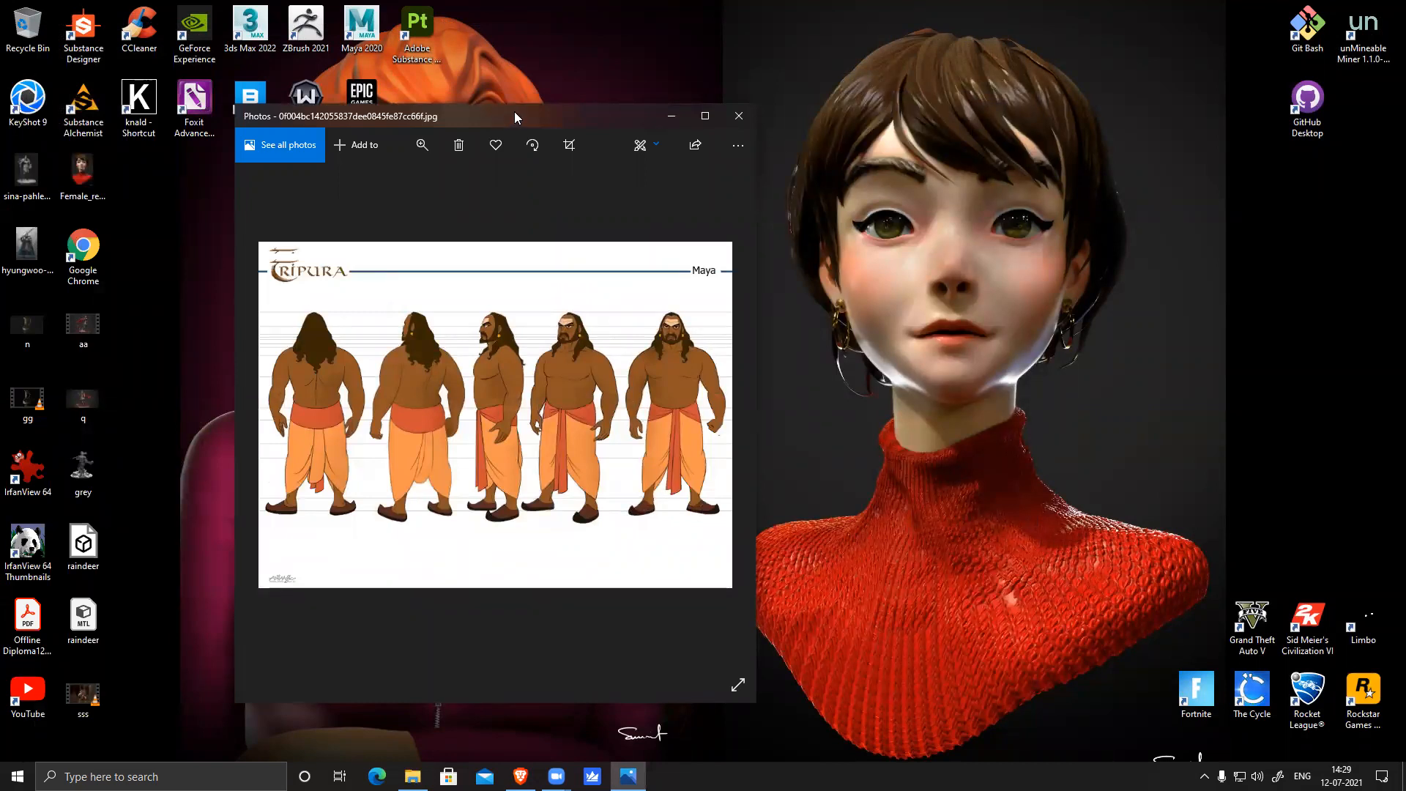
key(alt+F4)
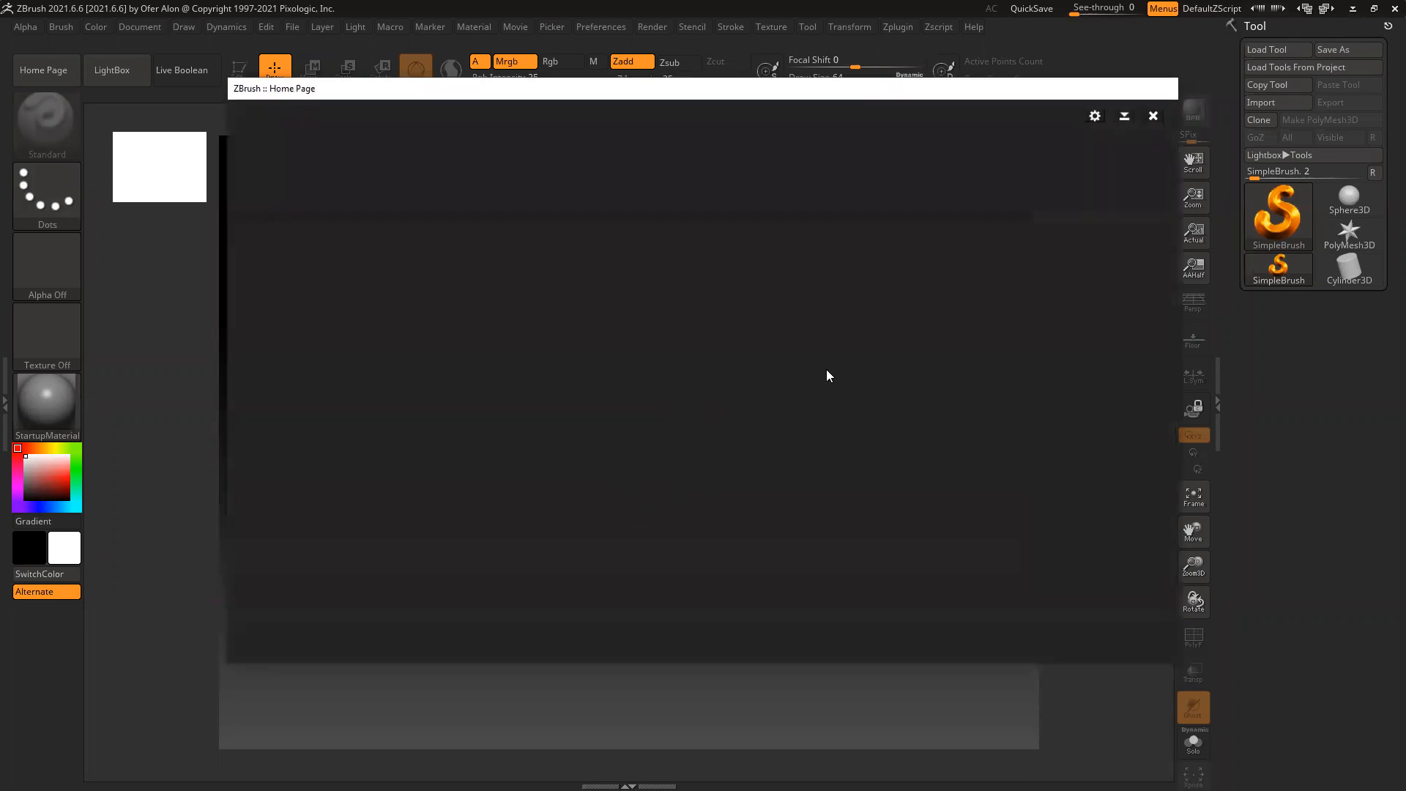
Close the ZBrush home page and initialize ZBrush to its default state
click(1152, 116)
click(600, 27)
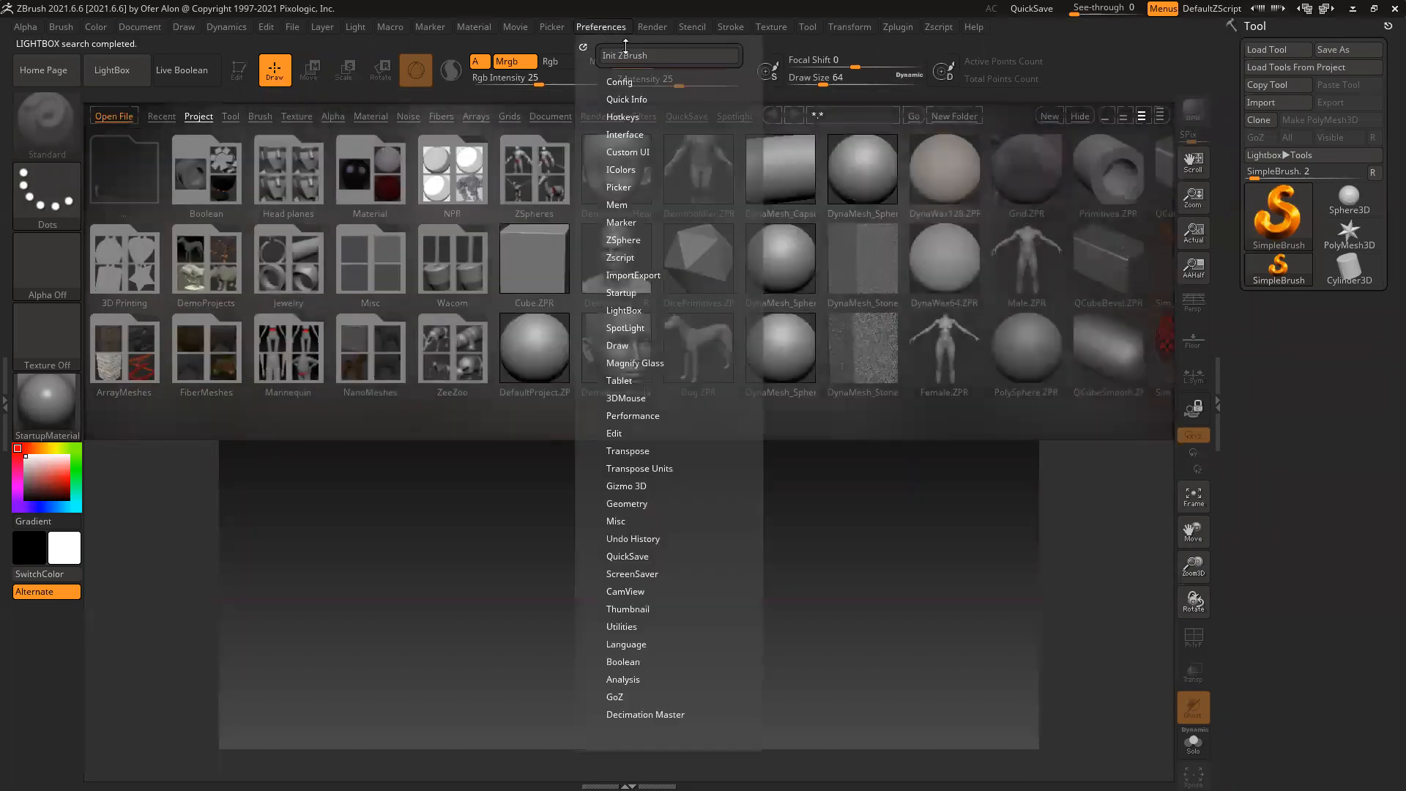
click(668, 56)
click(823, 454)
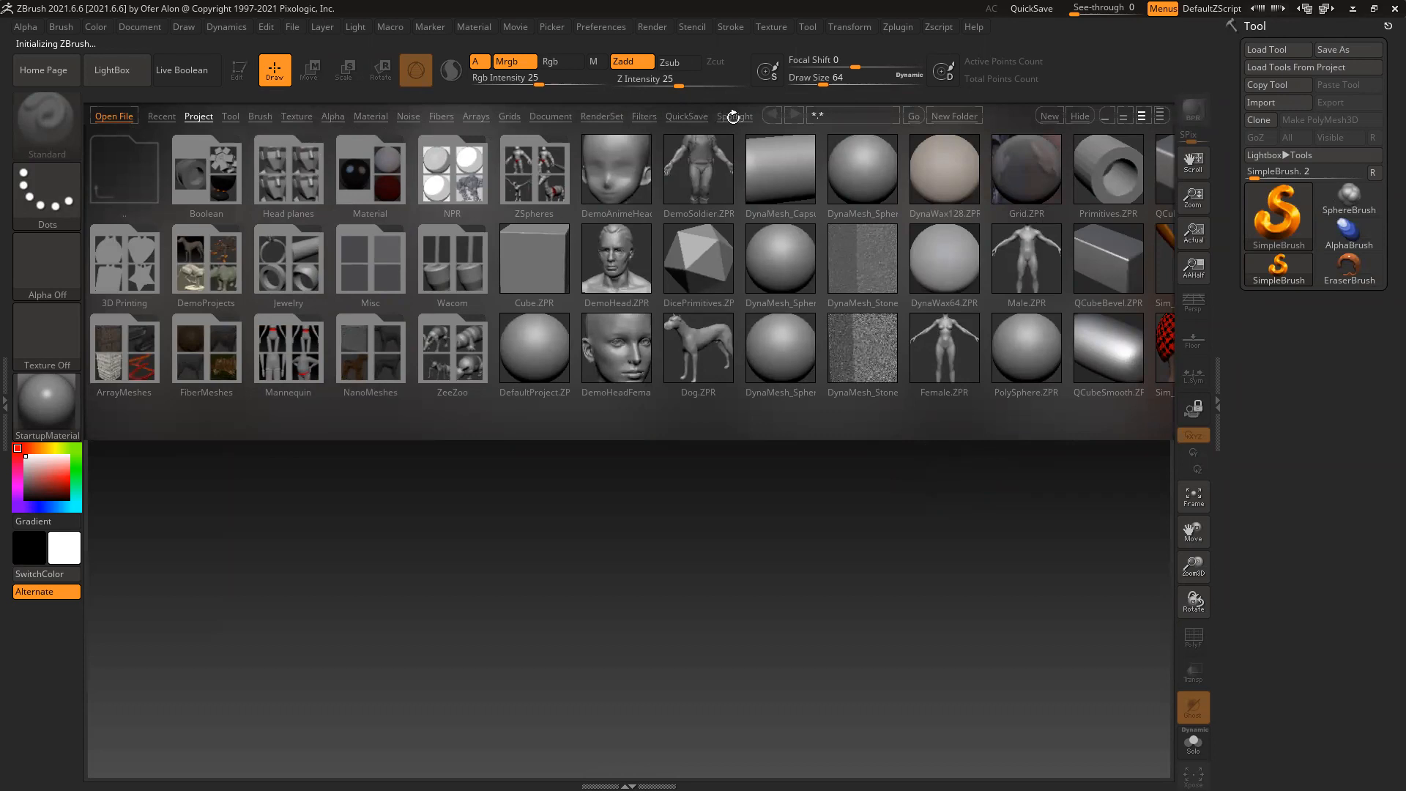
Load the SuperAverageMan tool from LightBox as an editable model on the canvas and turn on its polyframe display
click(236, 117)
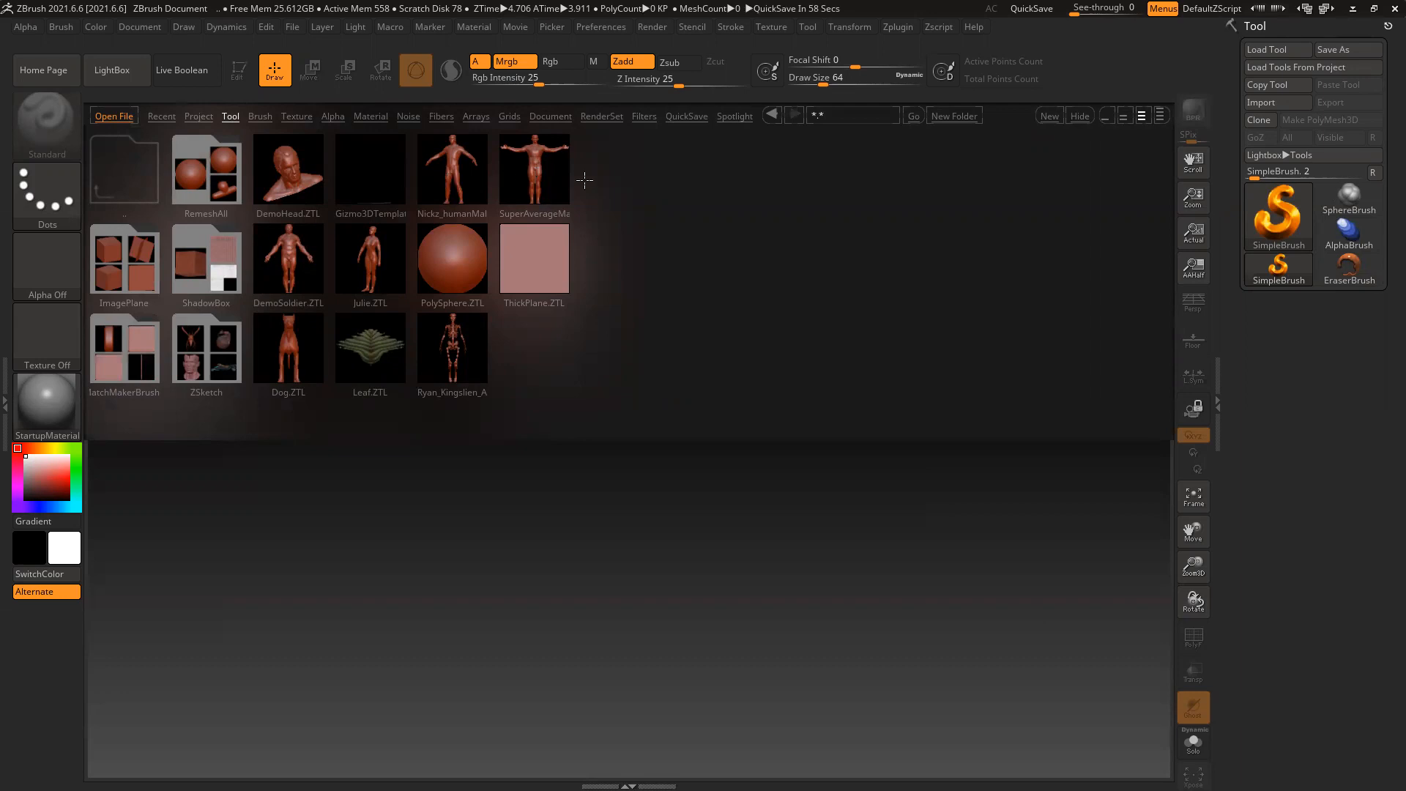
double_click(541, 166)
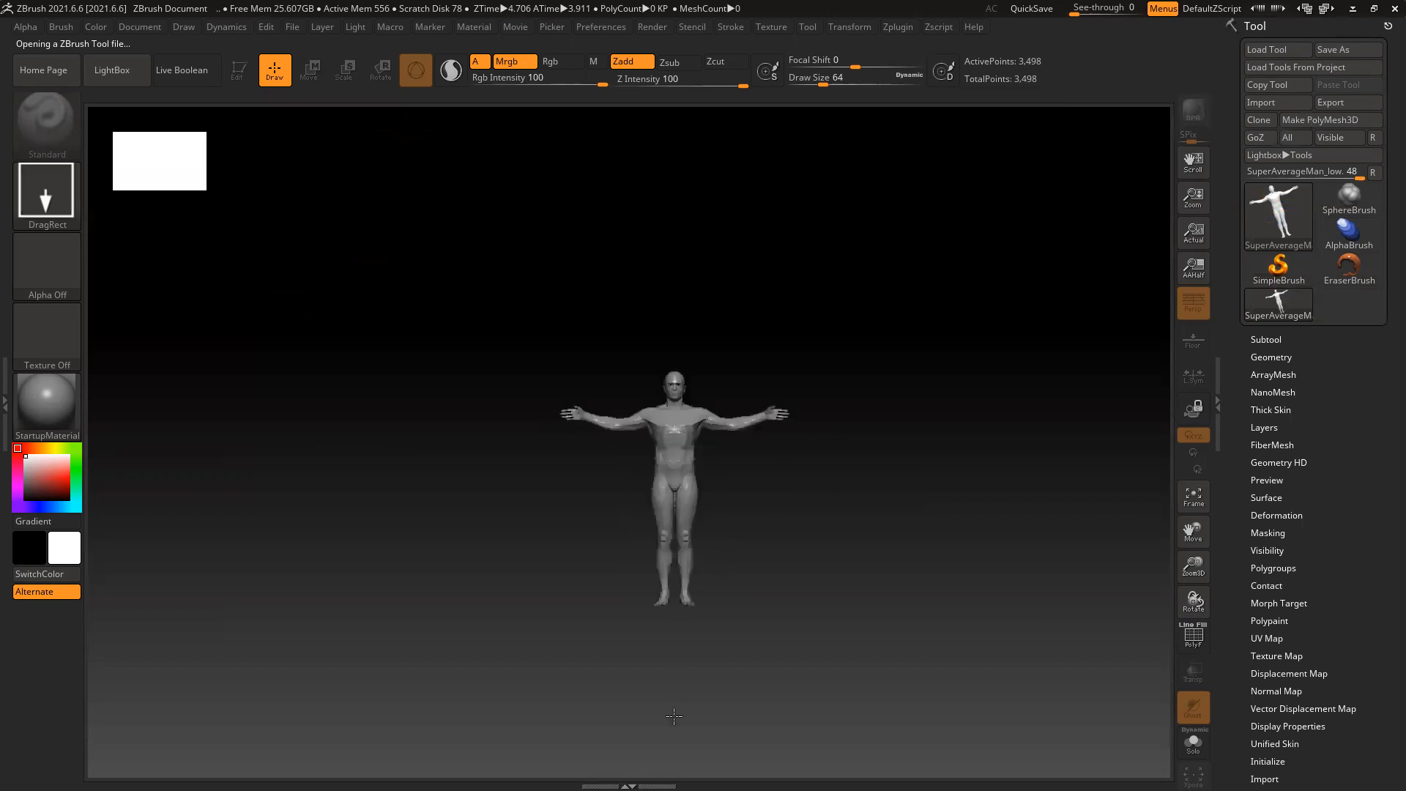
ctrl+right_drag(657, 312, 757, 520)
key(shift+f)
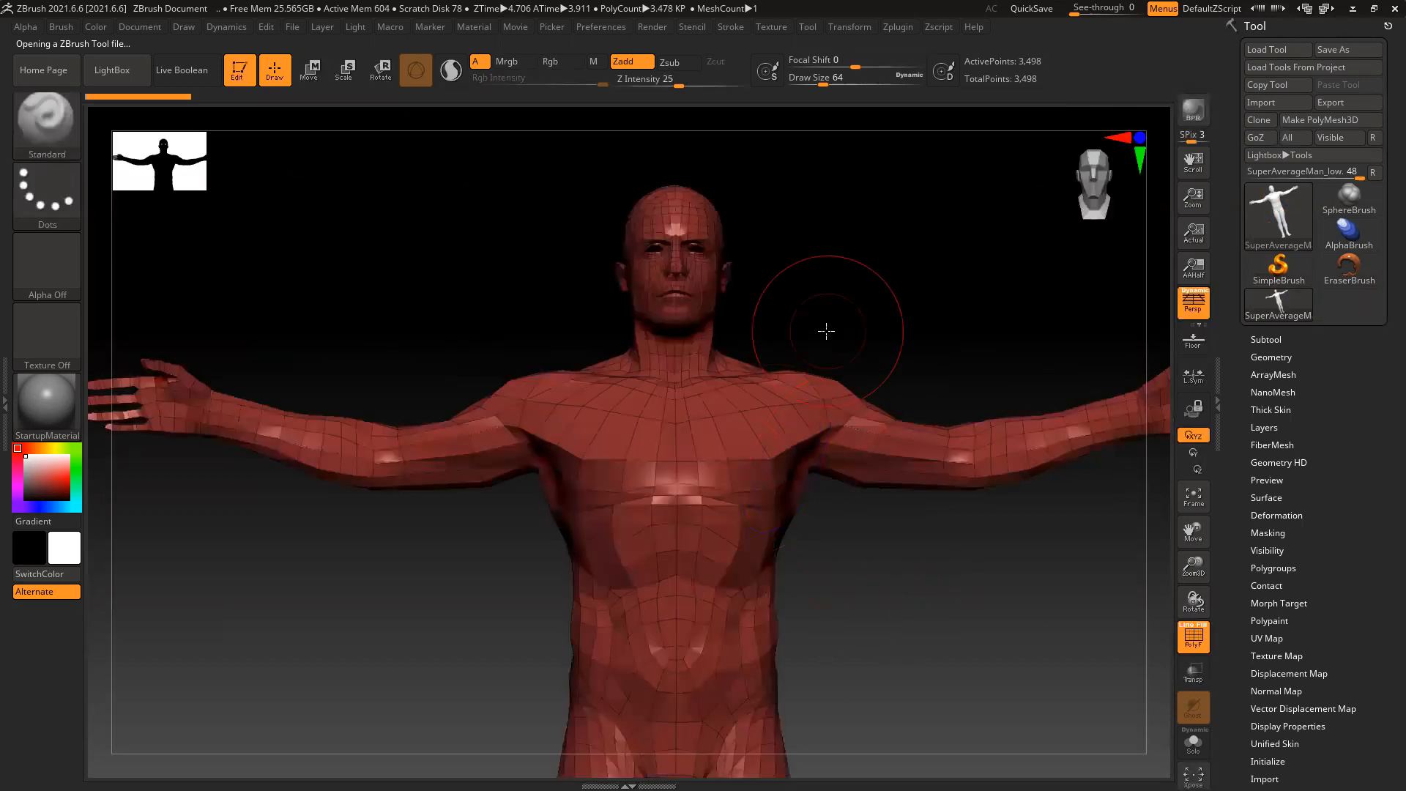
Examine the topology of the male base mesh's head and body from several angles
mouse_move(831, 326)
ctrl+right_down()
mouse_move(794, 352)
mouse_move(787, 546)
ctrl+right_up()
mouse_move(722, 457)
right_down()
mouse_move(935, 461)
mouse_move(955, 448)
right_up()
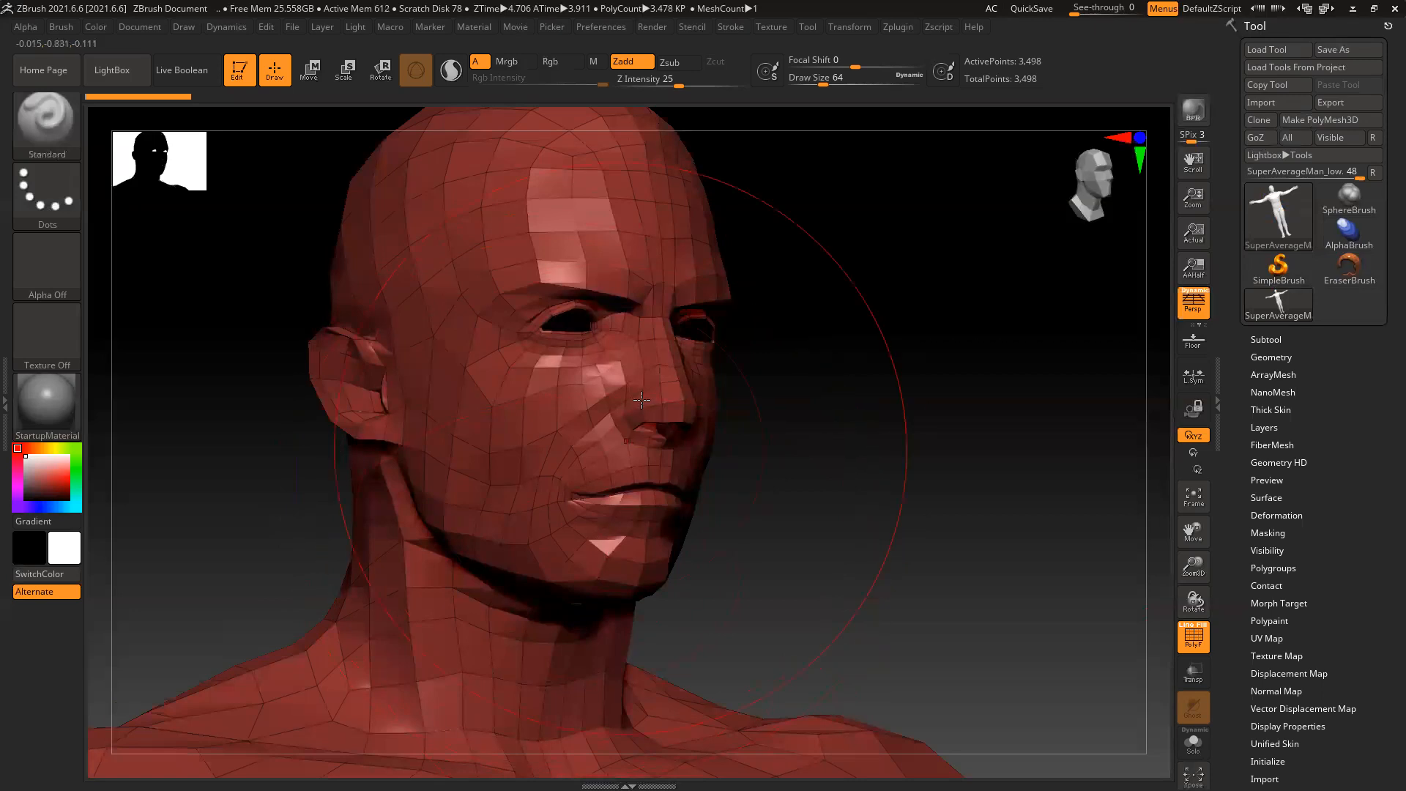
mouse_move(872, 473)
right_down()
mouse_move(888, 476)
mouse_move(838, 518)
mouse_move(785, 524)
right_up()
mouse_move(715, 322)
ctrl+right_down()
mouse_move(826, 505)
mouse_move(835, 493)
mouse_move(490, 487)
ctrl+right_up()
mouse_move(983, 519)
alt+right_down()
mouse_move(859, 455)
mouse_move(578, 407)
alt+right_up()
mouse_move(966, 554)
alt+right_down()
mouse_move(950, 526)
mouse_move(957, 559)
alt+right_up()
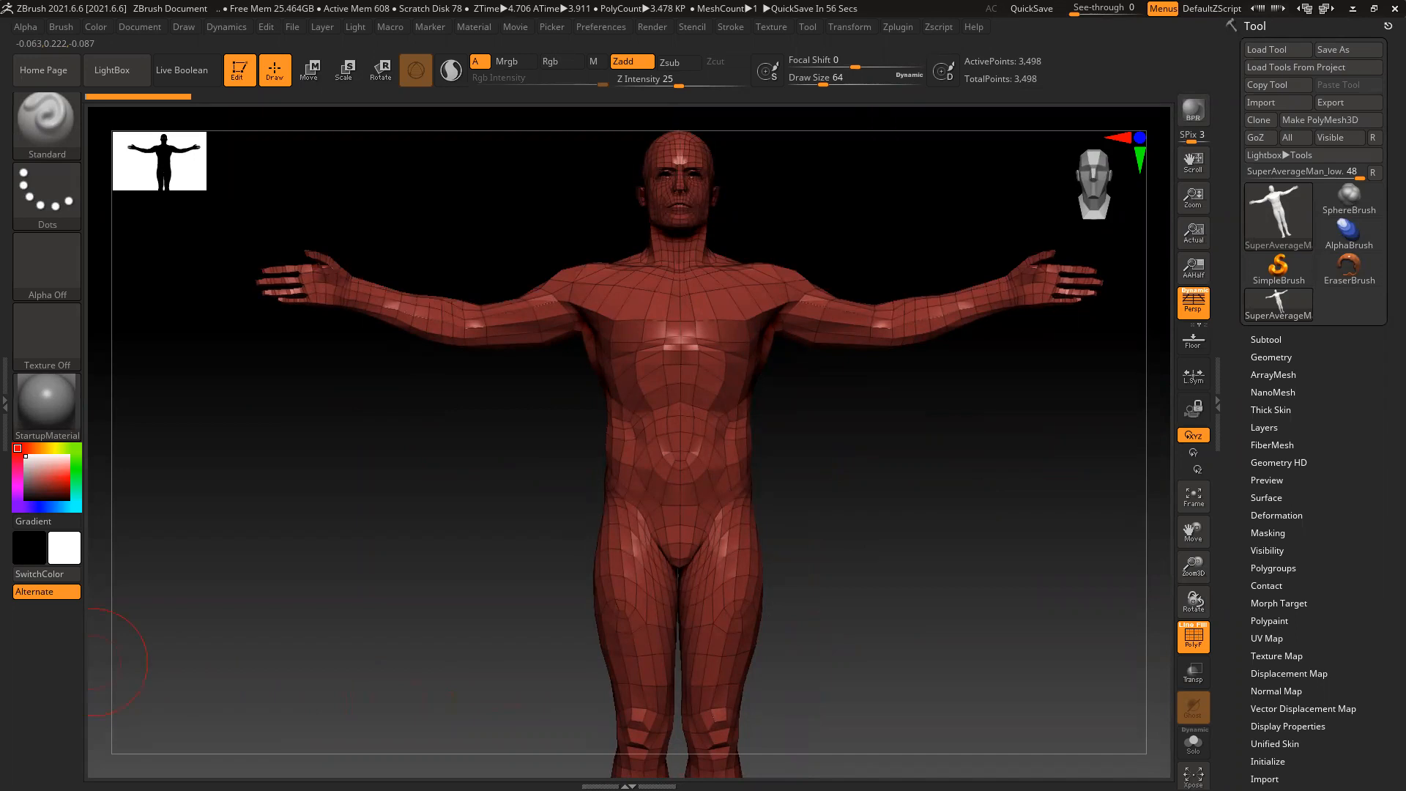
Switch to the BadKing site in the browser and open its Models product category
key(alt+Tab)
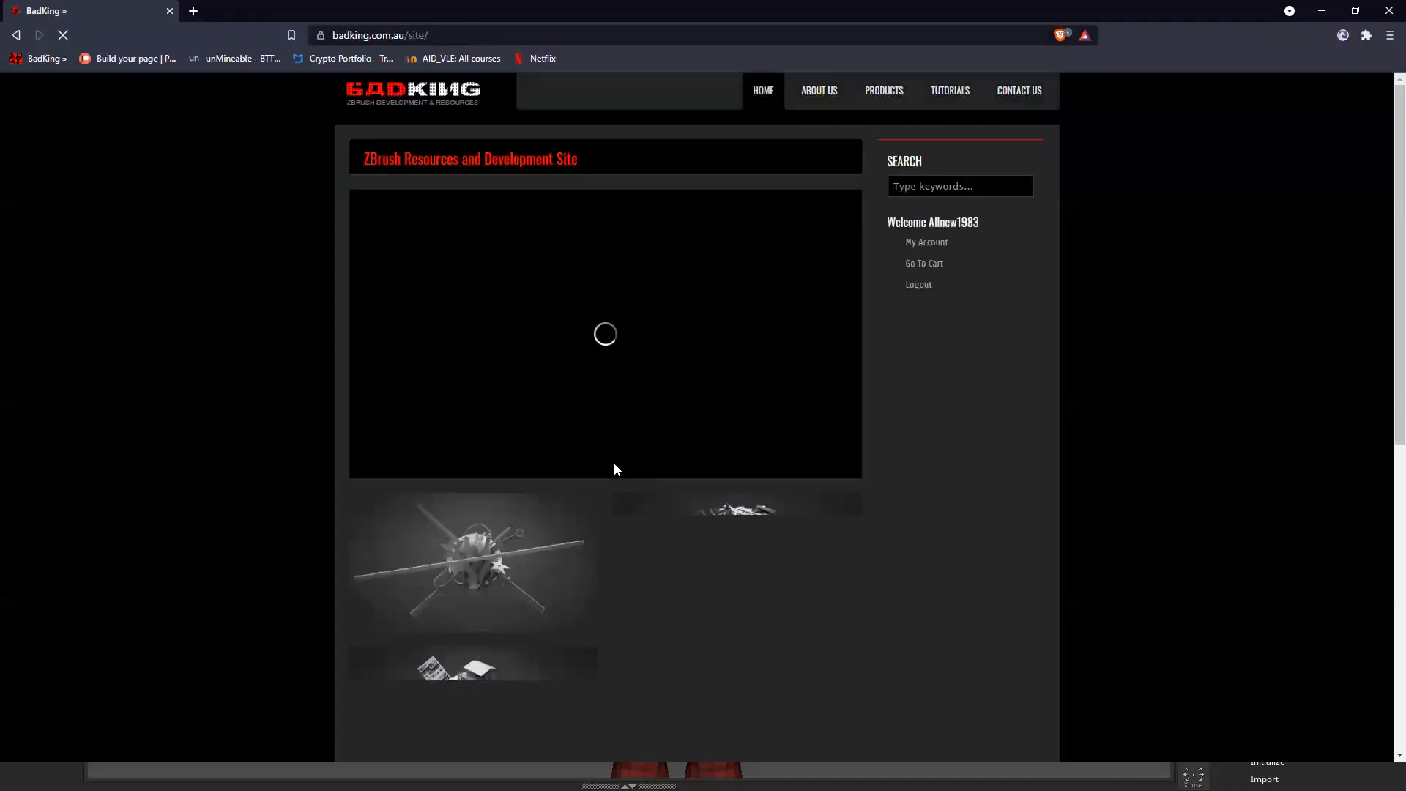
scroll(628, 582, down, 2)
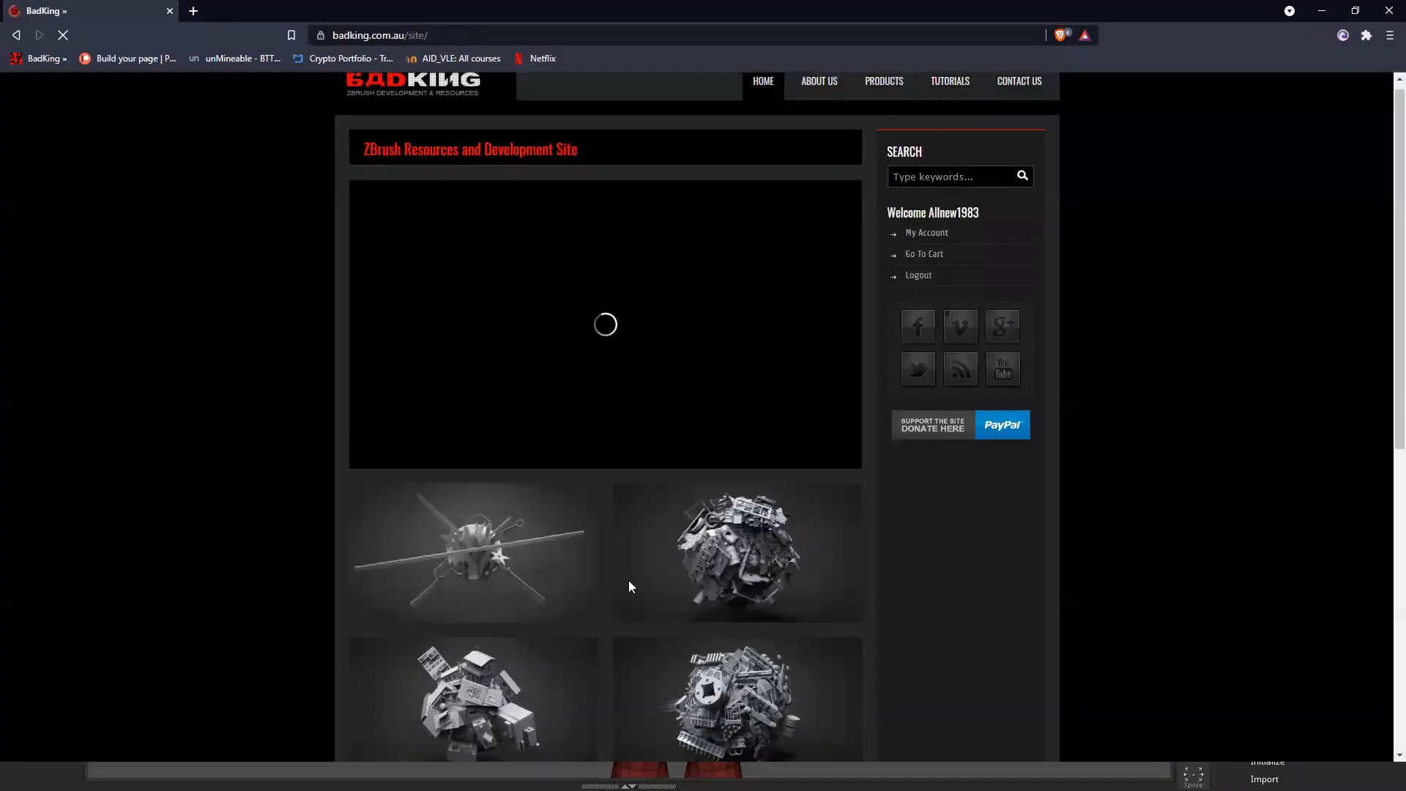
scroll(1122, 232, up, 2)
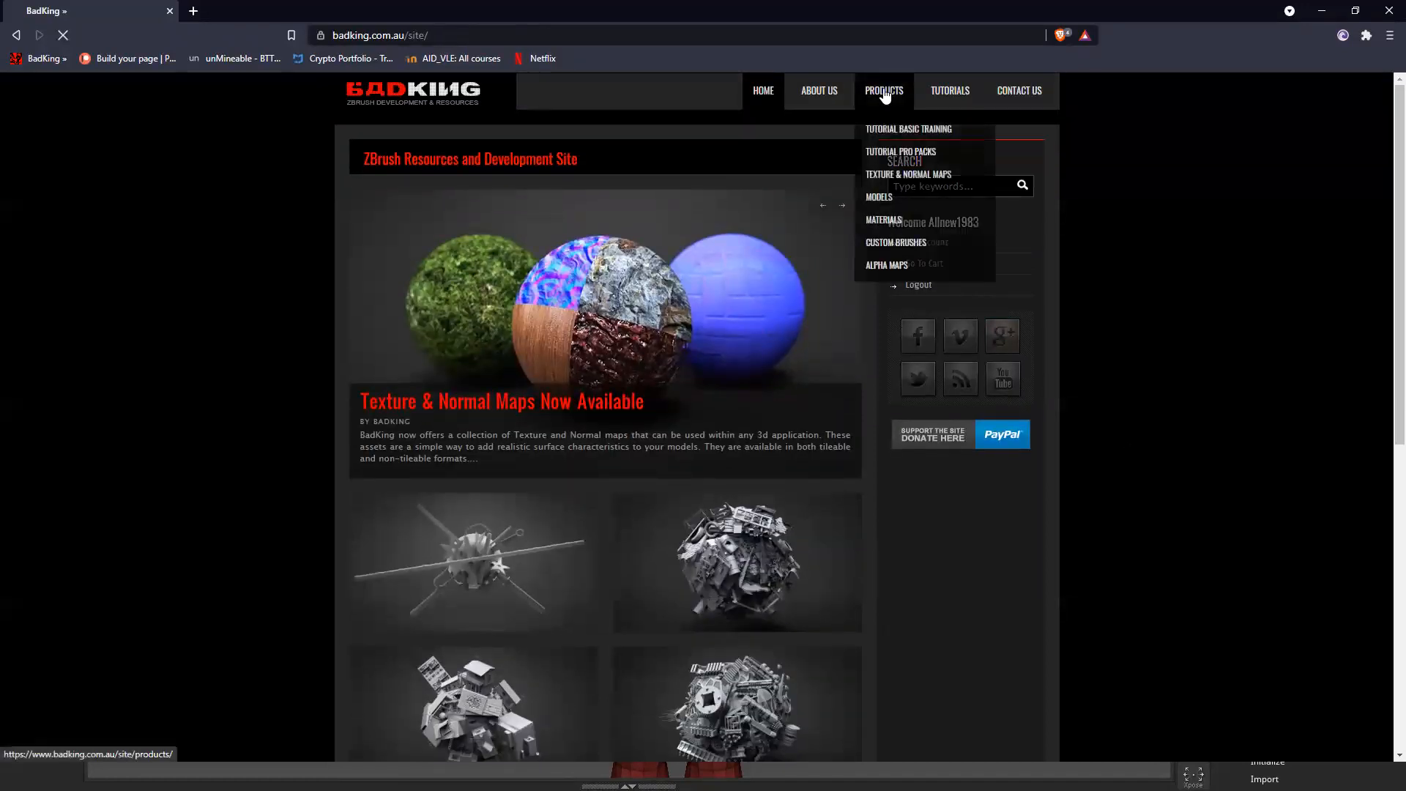
click(884, 91)
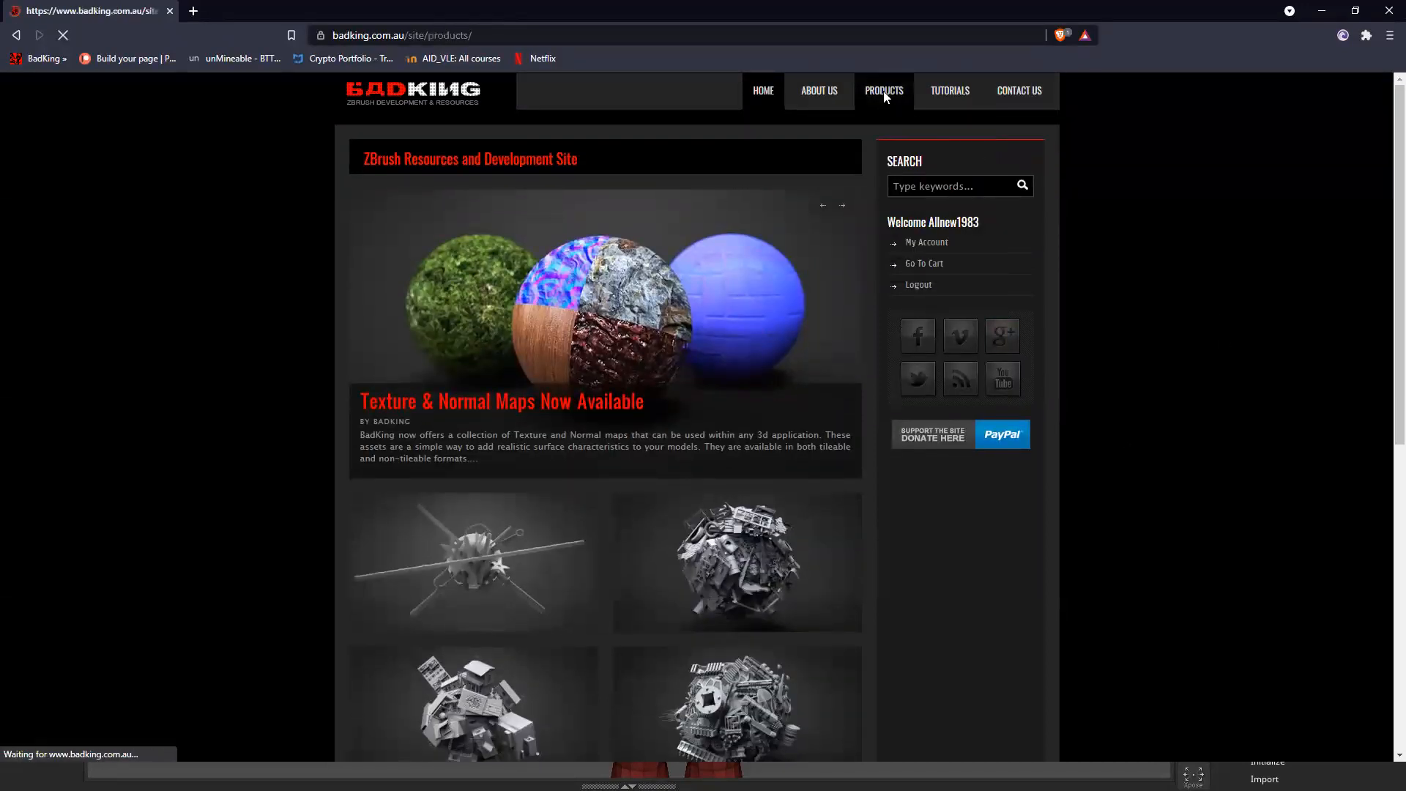
mouse_move(886, 90)
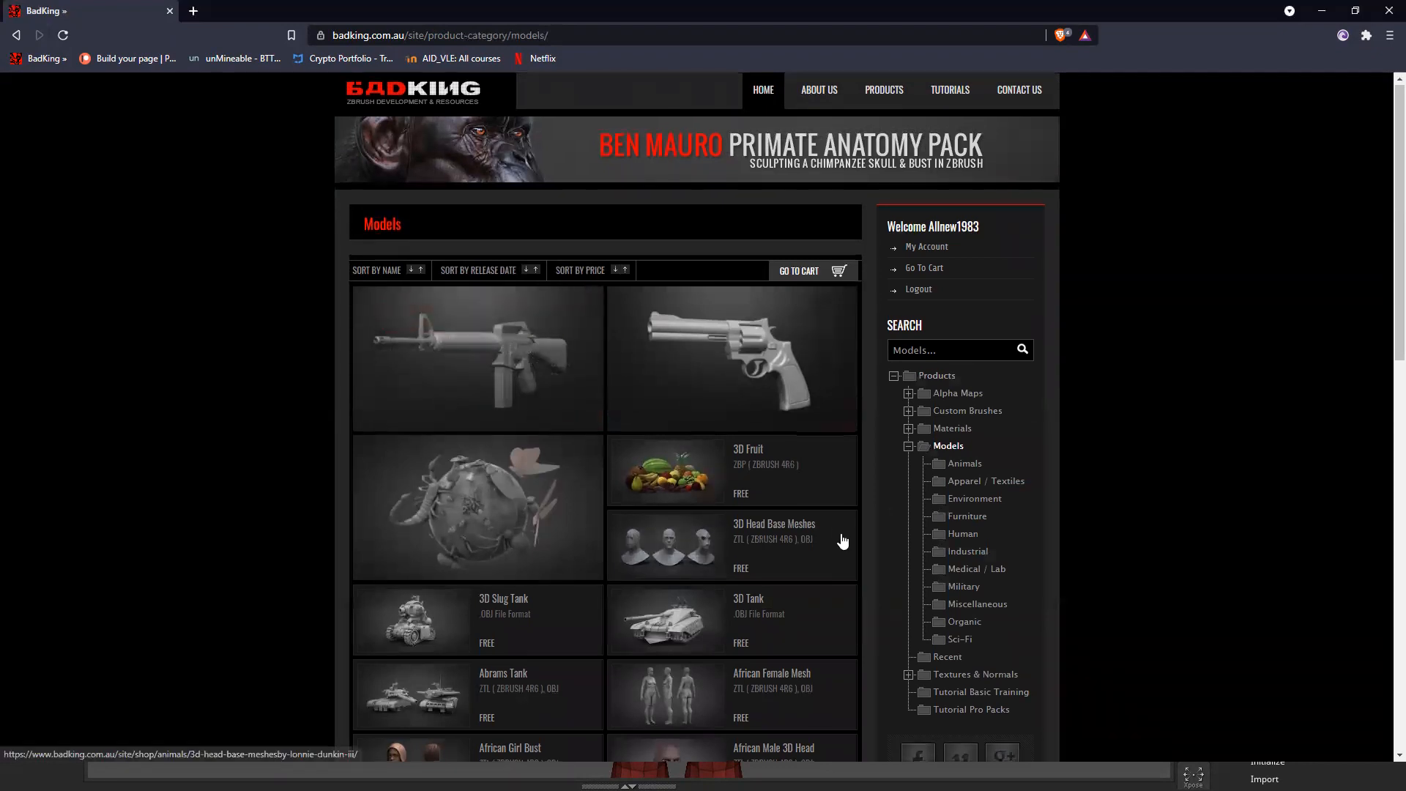
Browse the first two pages of BadKing's Models category and open the Male Base Mesh product
scroll(841, 540, down, 3)
scroll(785, 511, down, 2)
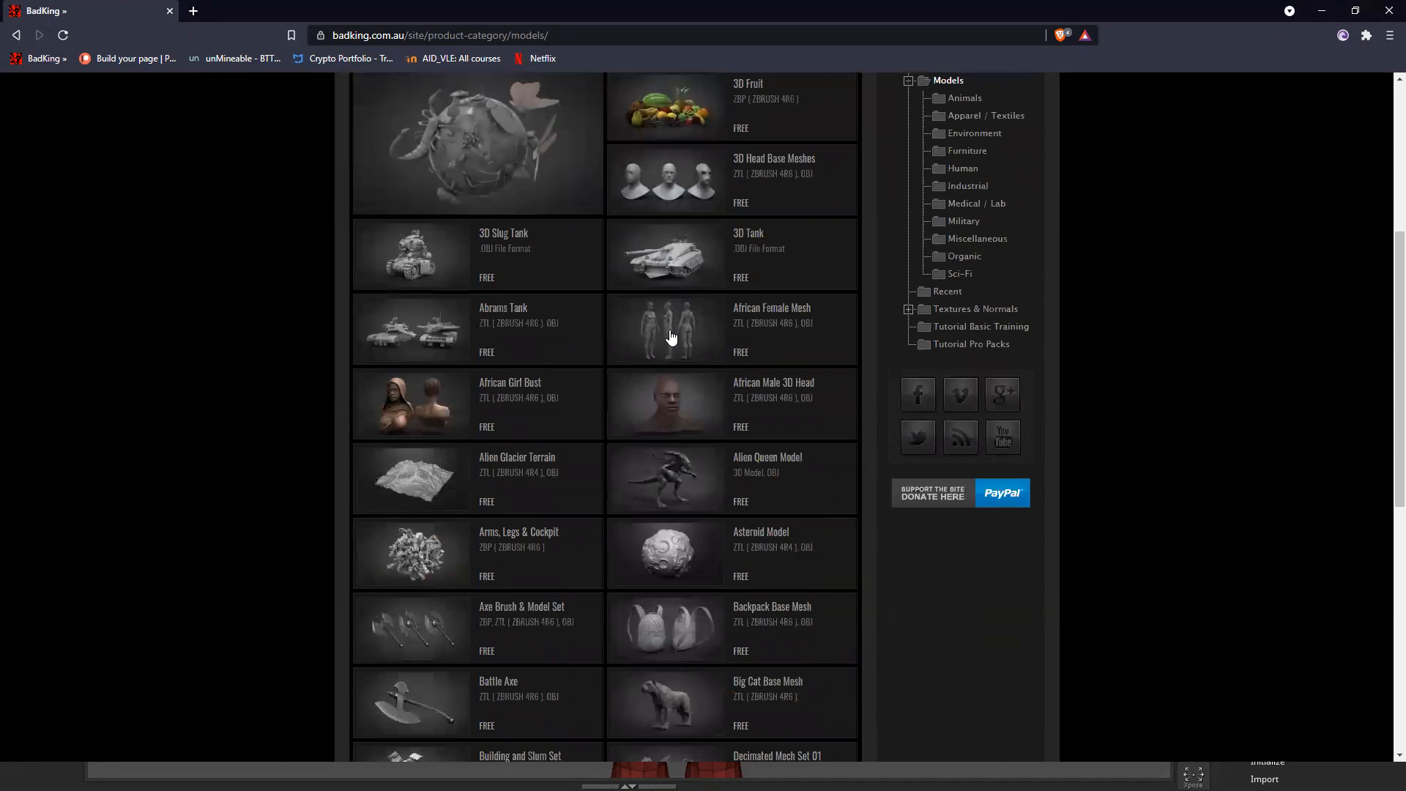
scroll(853, 508, down, 2)
scroll(853, 512, down, 2)
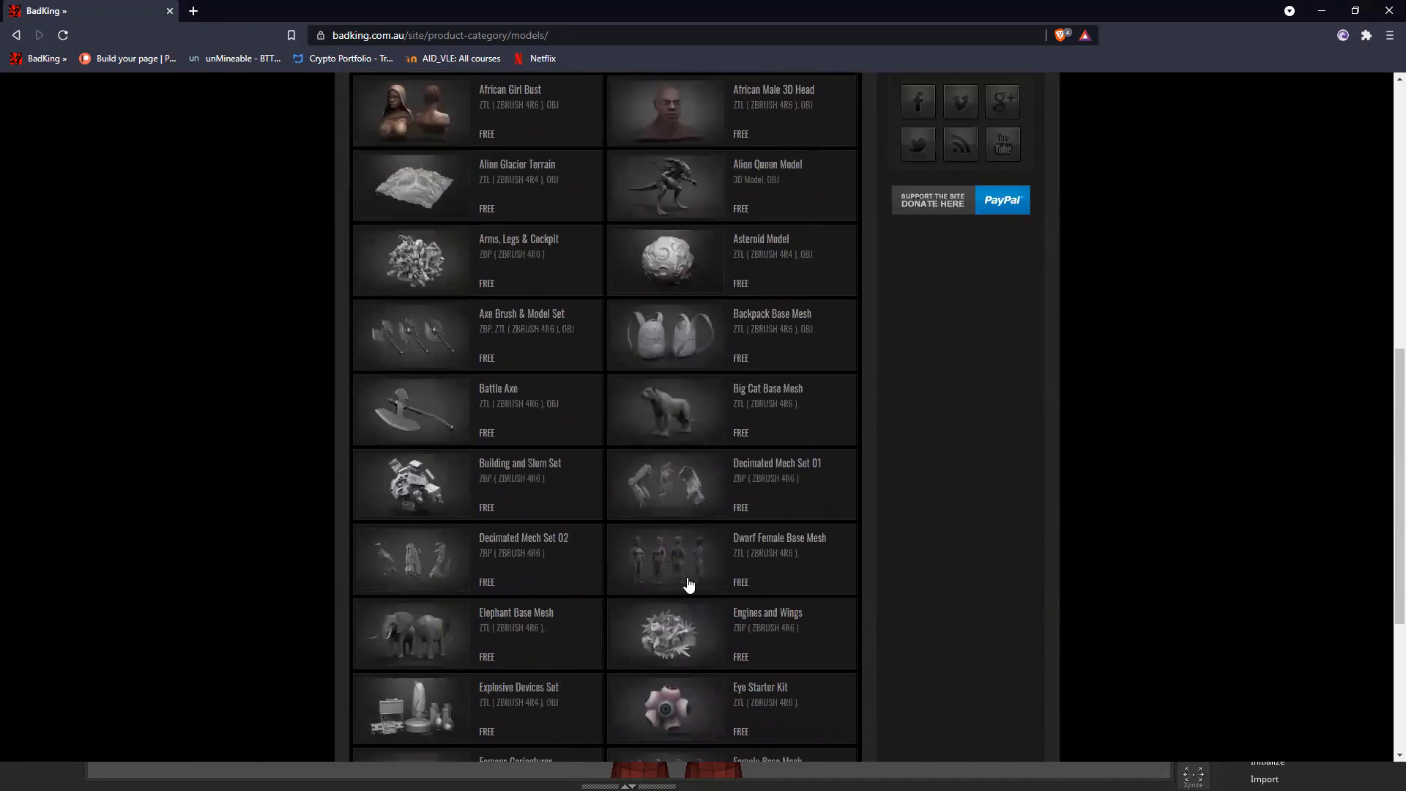
scroll(779, 591, down, 4)
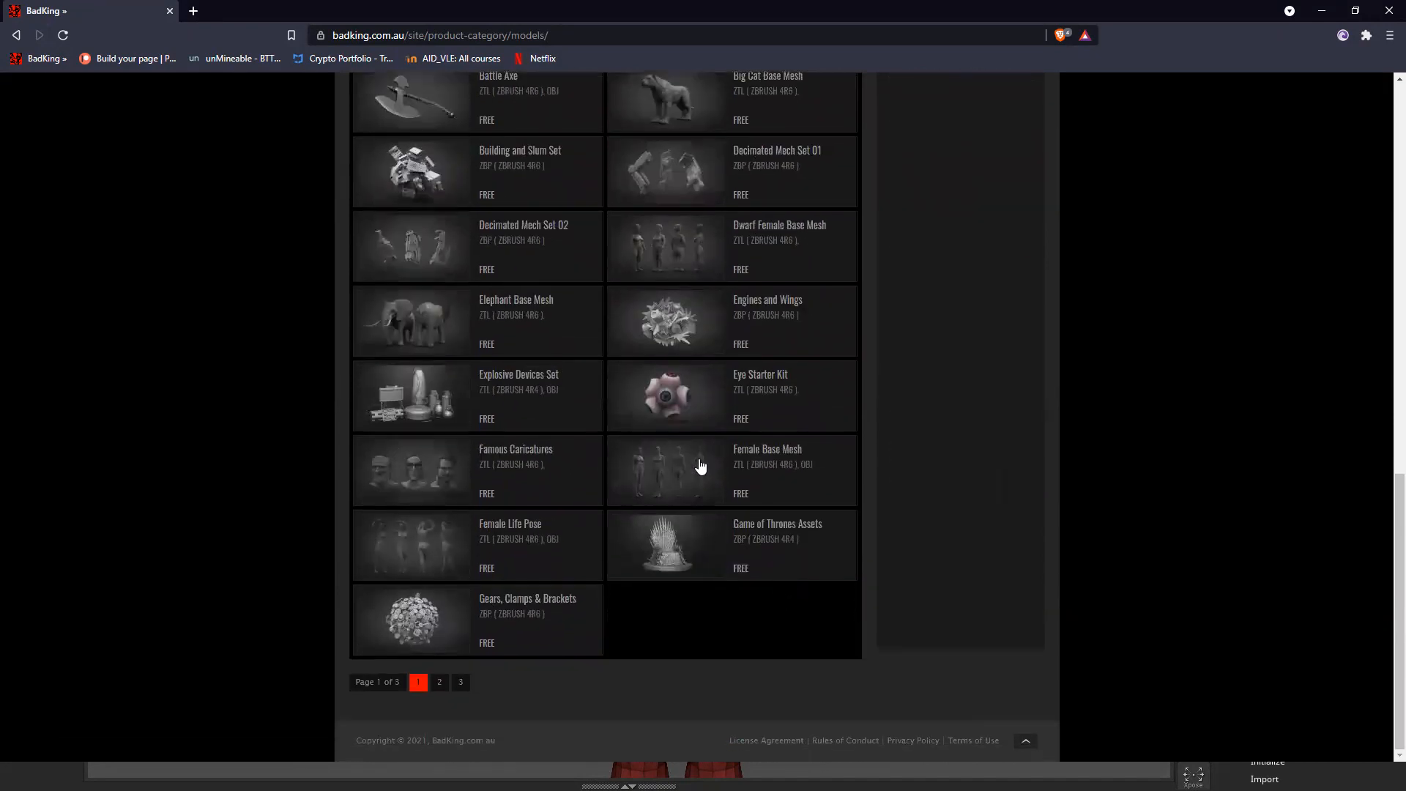
click(439, 683)
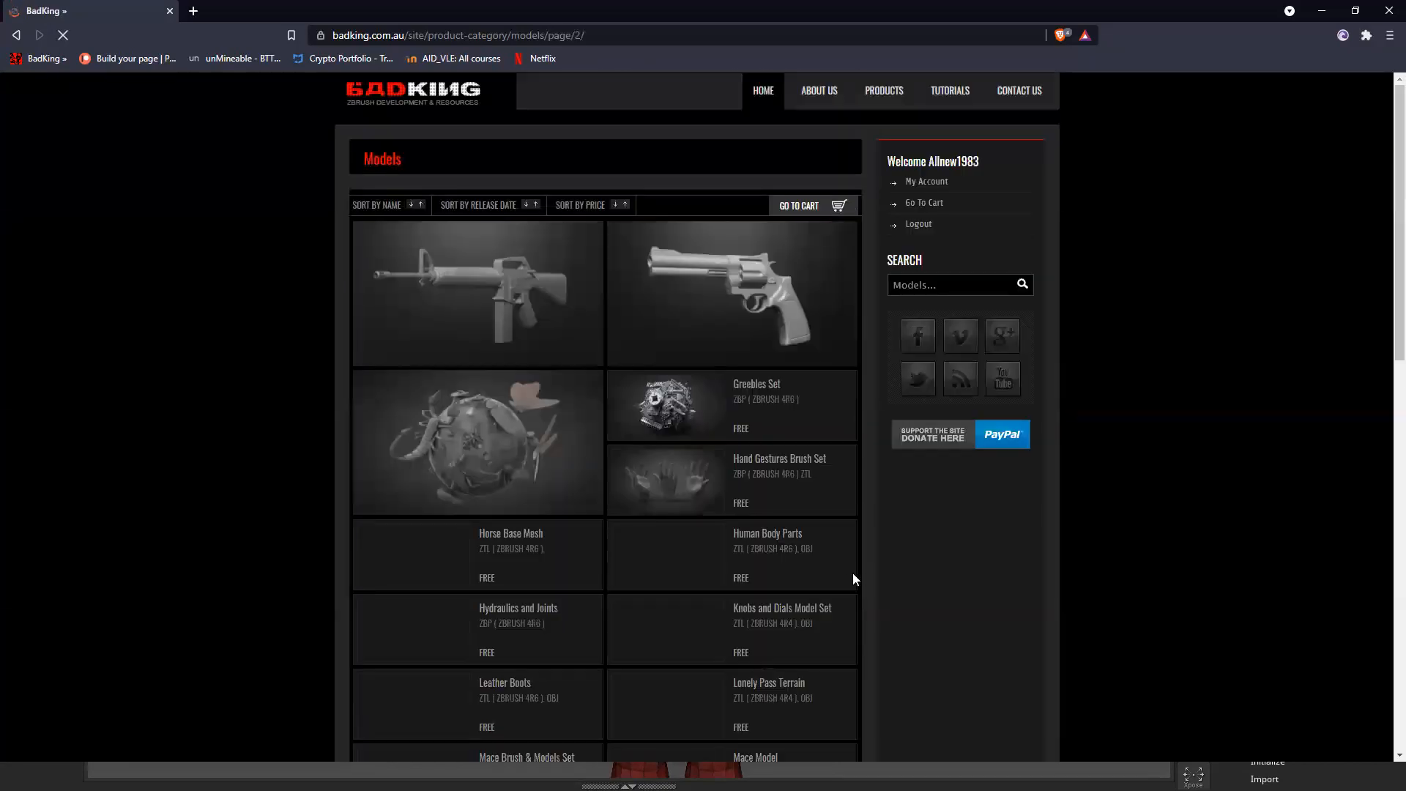
scroll(845, 576, down, 6)
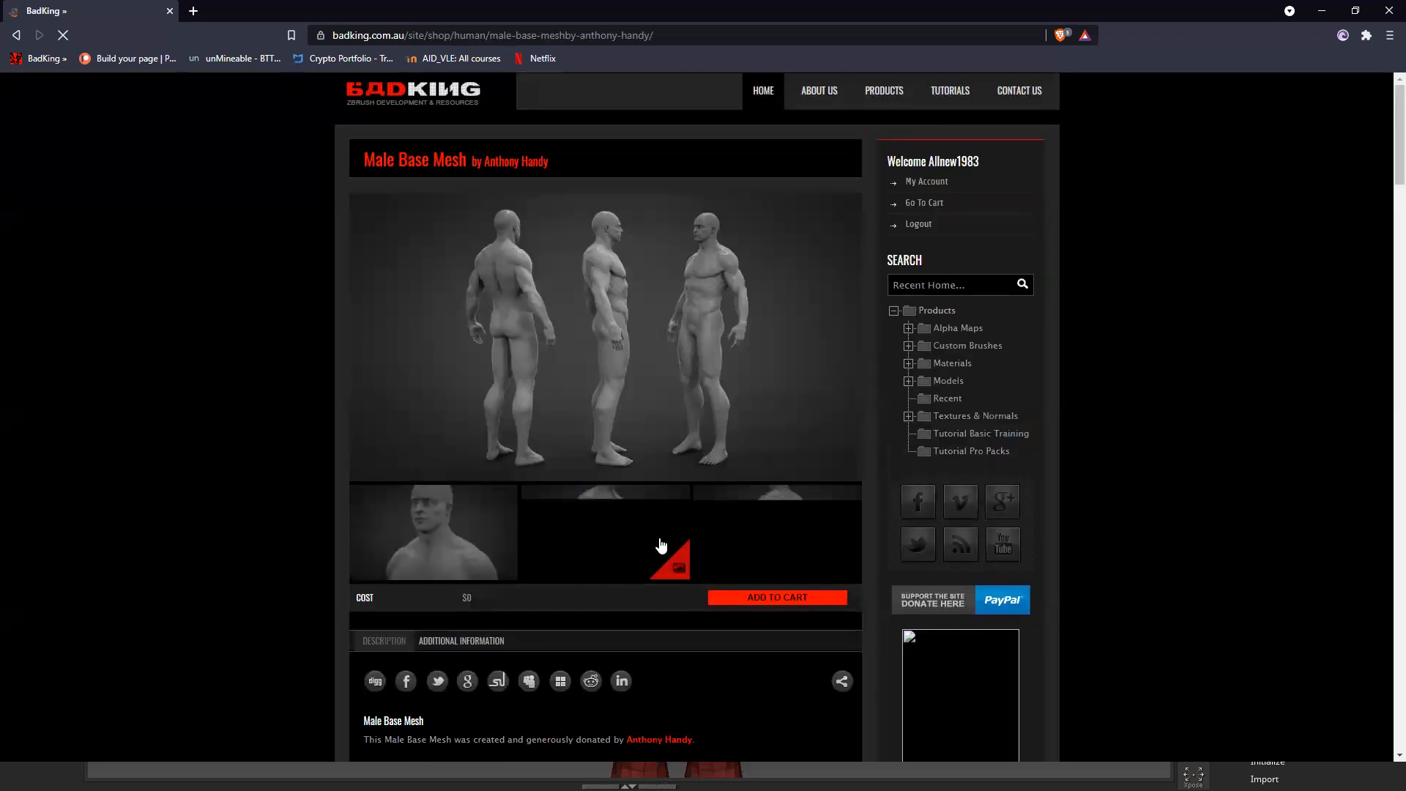
Read through the Male Base Mesh description and comments, including the usage licence, and minimize the browser
scroll(669, 556, down, 3)
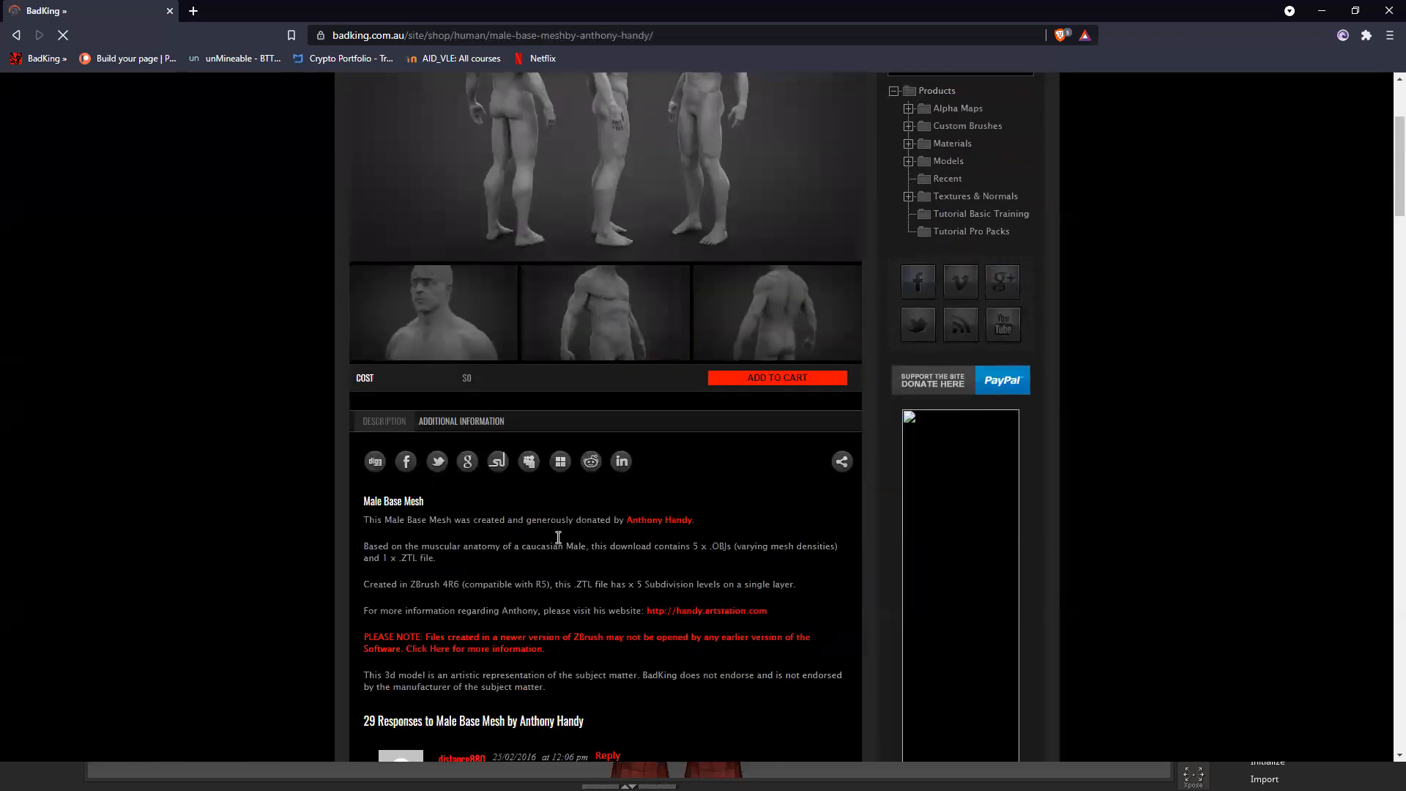
scroll(664, 551, down, 7)
scroll(621, 505, down, 7)
scroll(613, 516, down, 3)
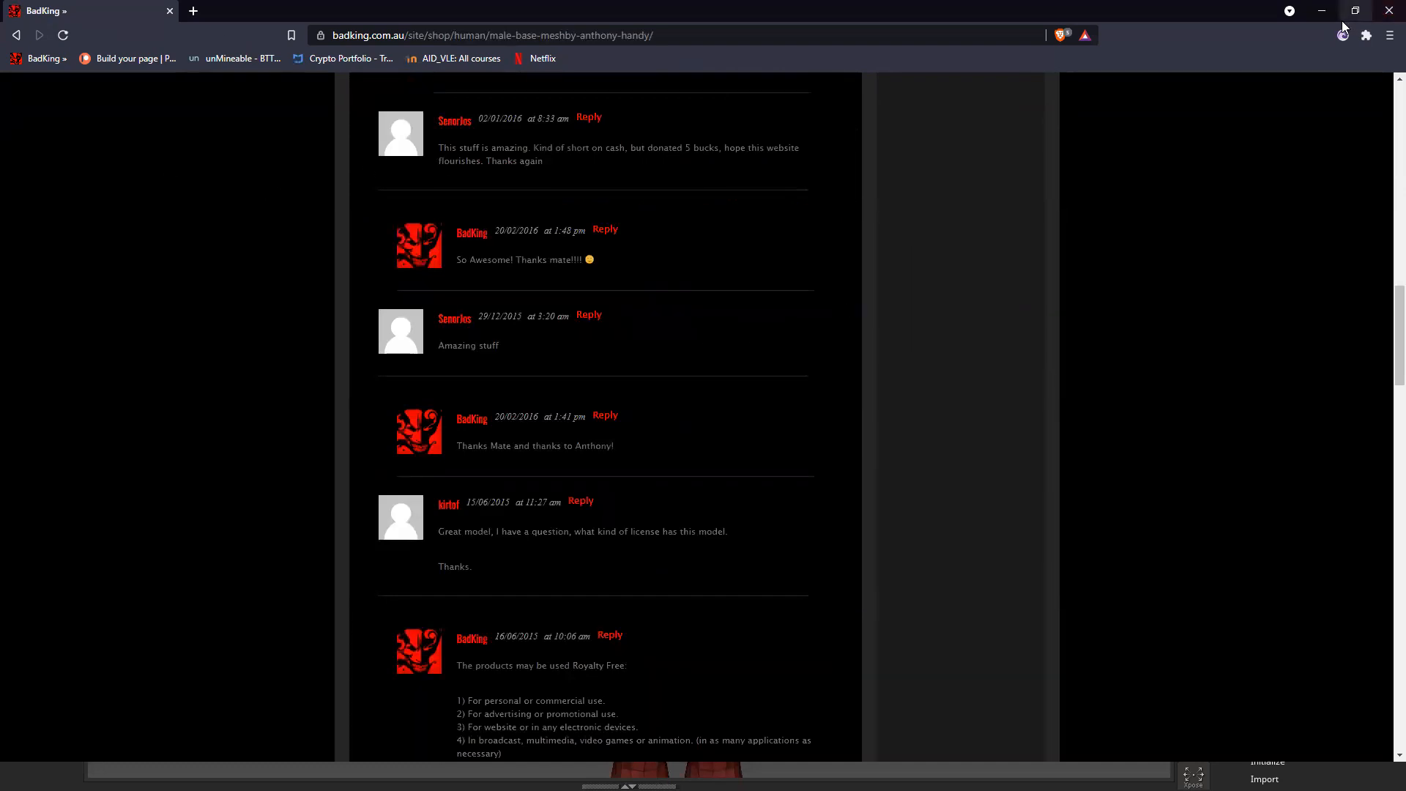
click(1322, 11)
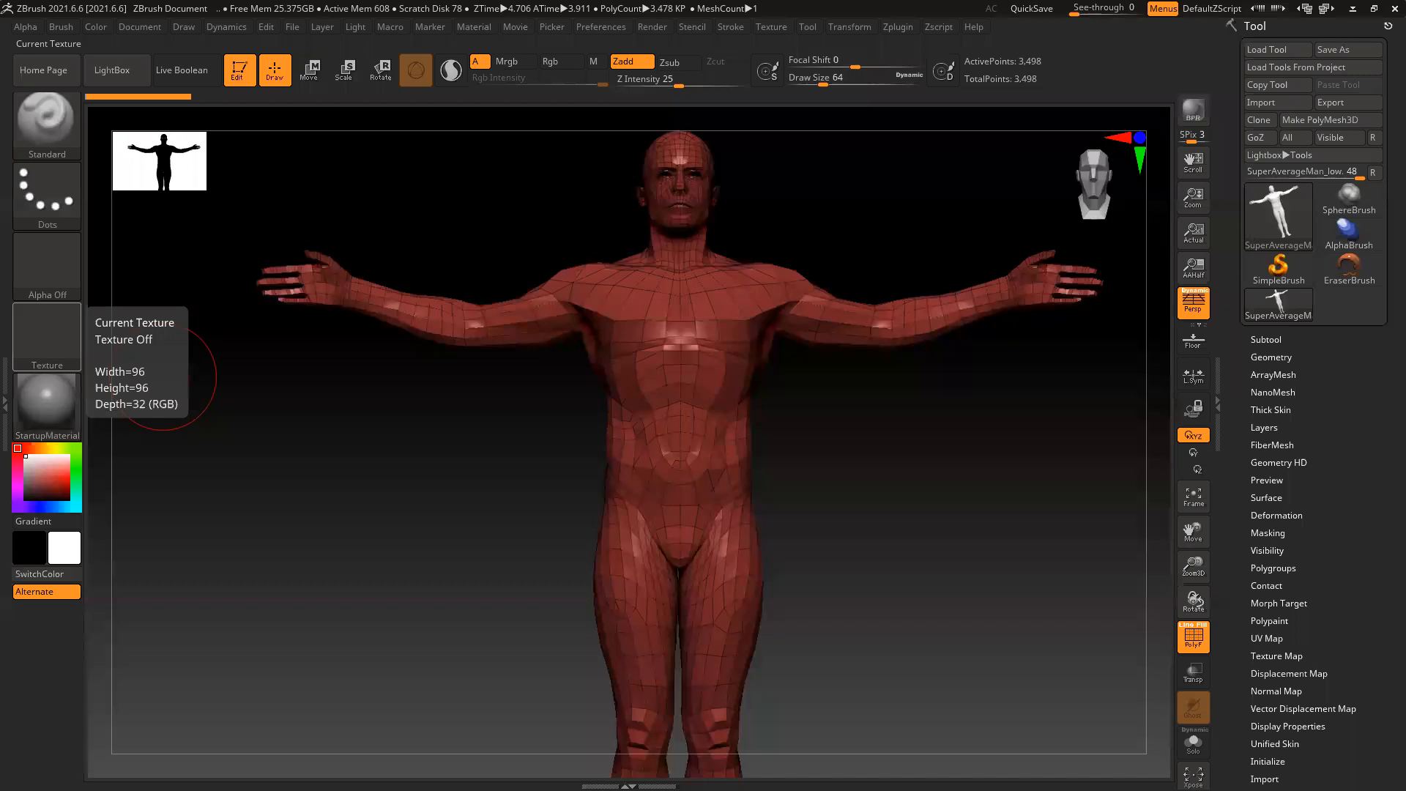
Browse the character turnaround references in Photos up to the Project BlackIsland Jacky sheet and return to ZBrush
key(alt+Tab)
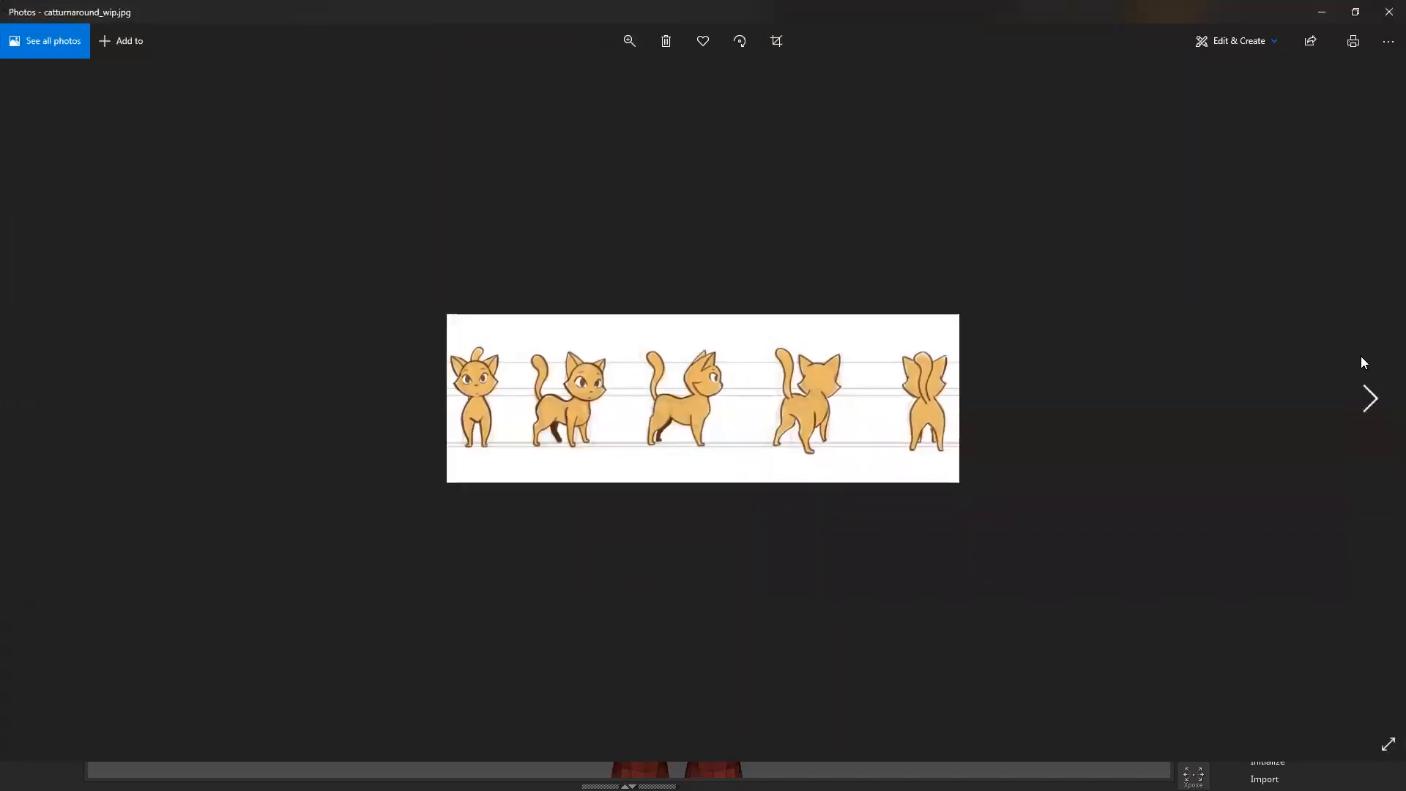
click(1371, 401)
click(1371, 401)
click(1370, 401)
click(1373, 402)
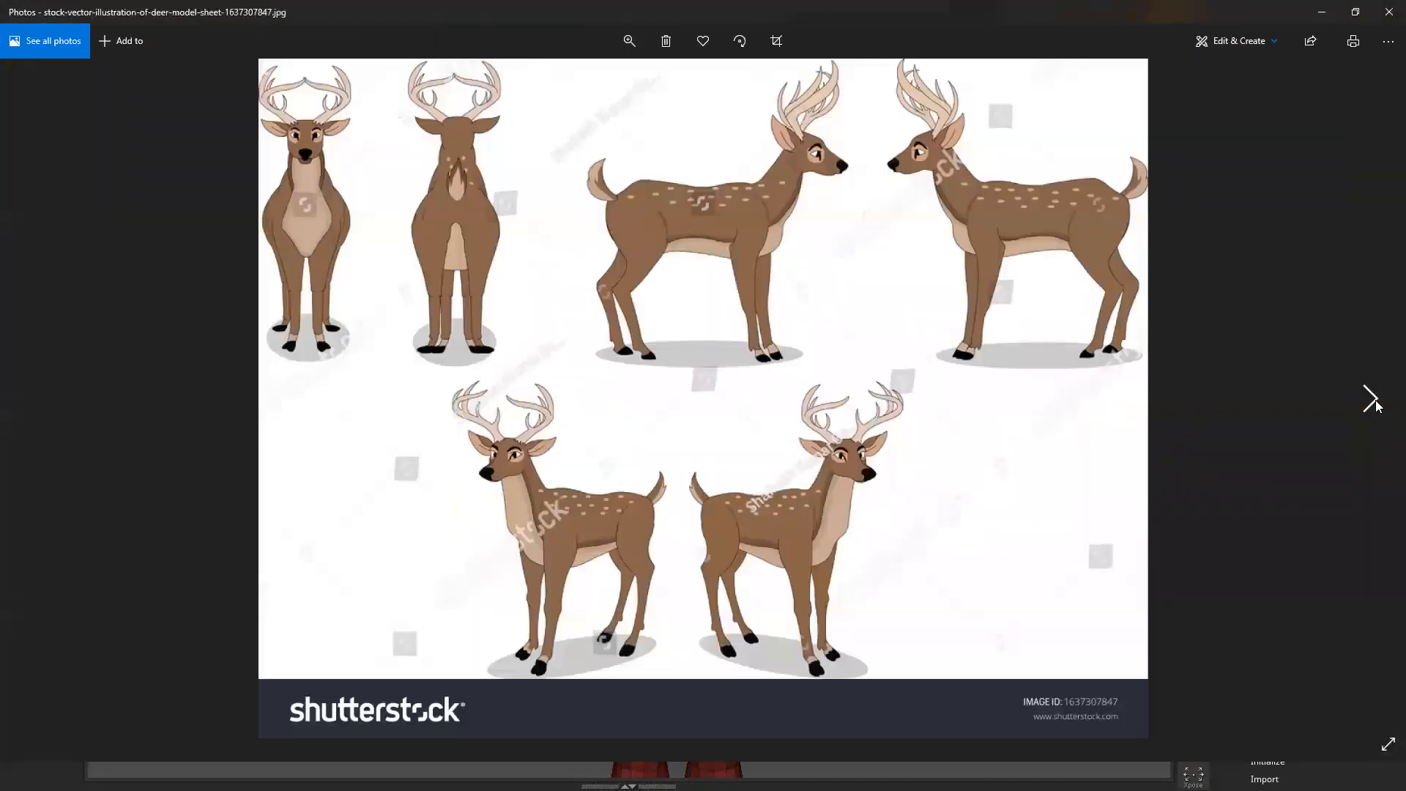
click(1371, 401)
click(1371, 402)
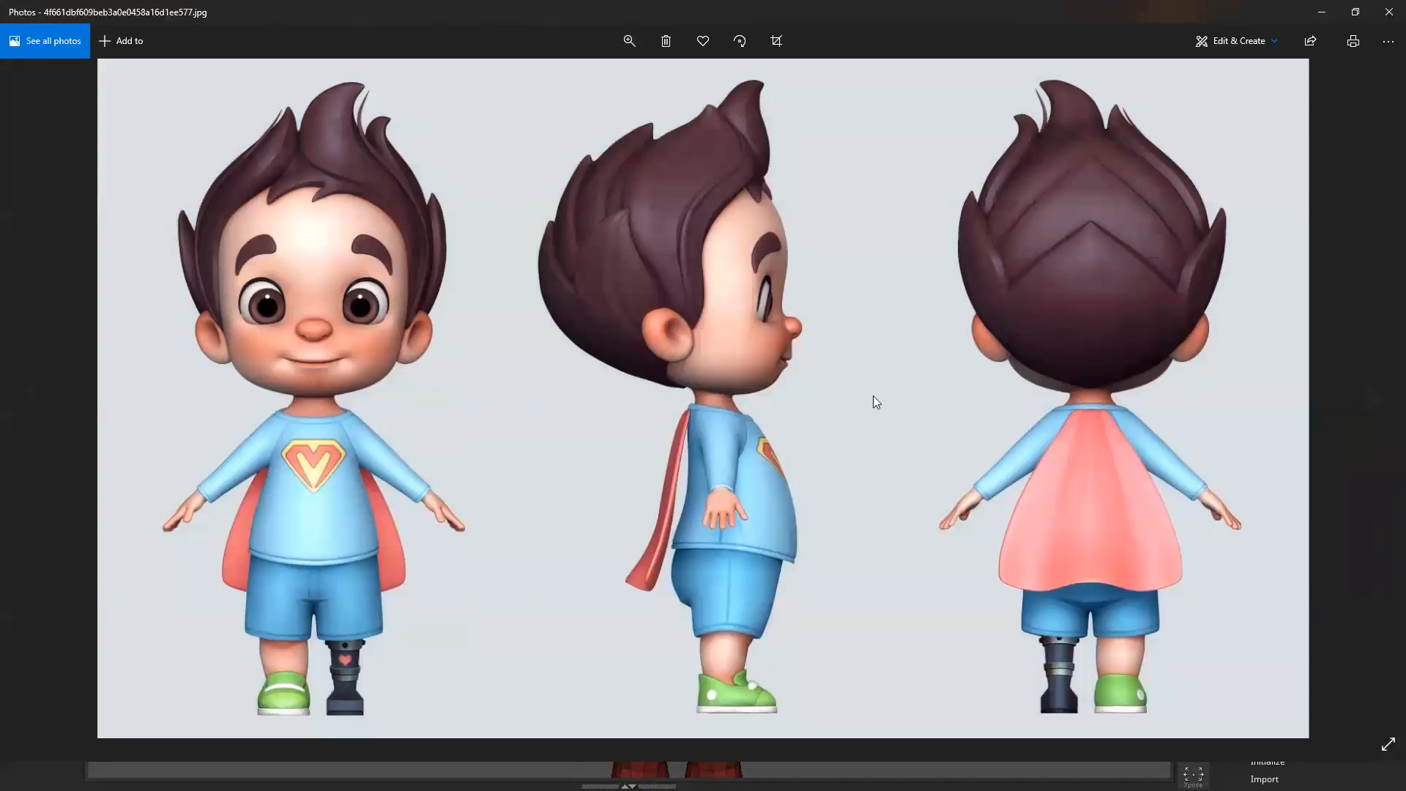
click(1371, 397)
click(1369, 399)
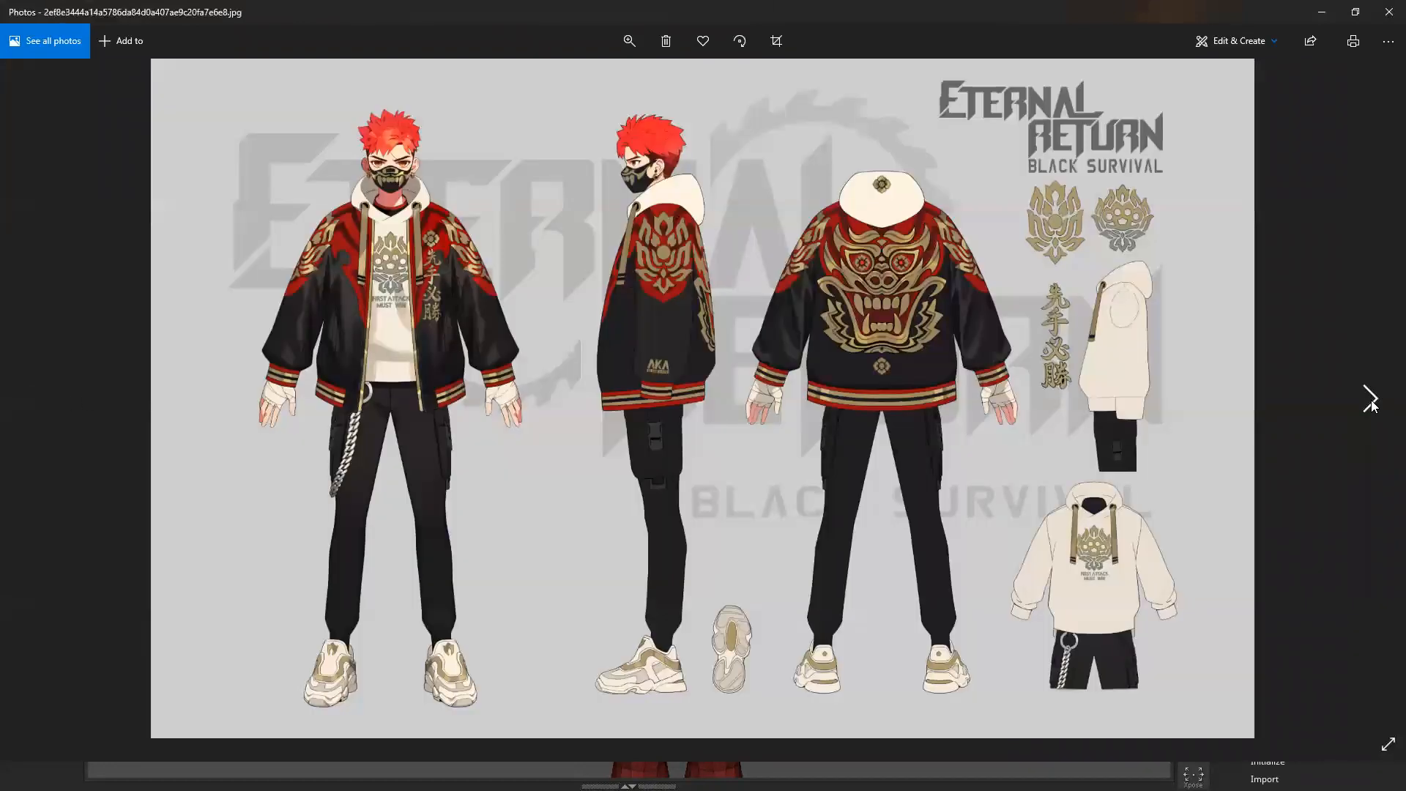
click(1371, 401)
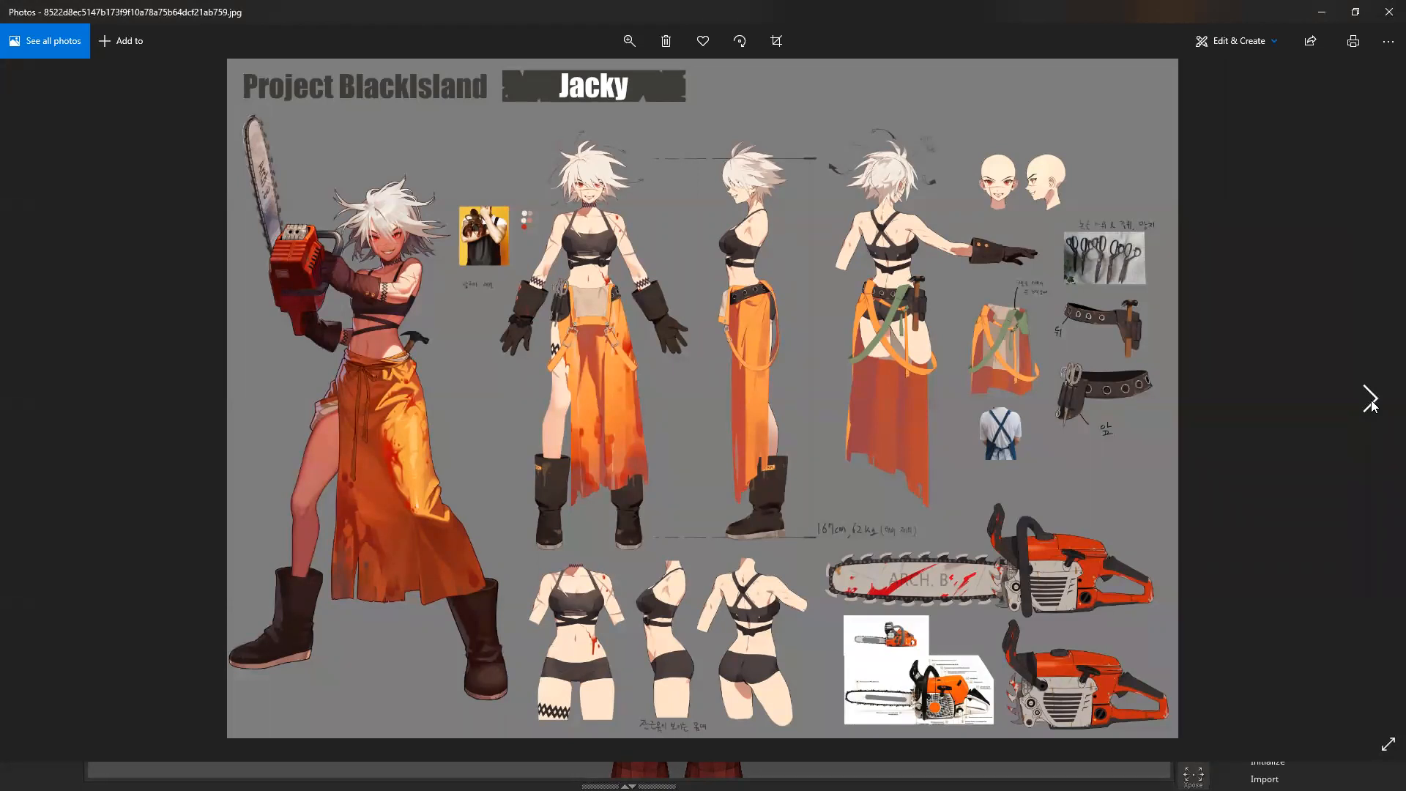
key(alt+F4)
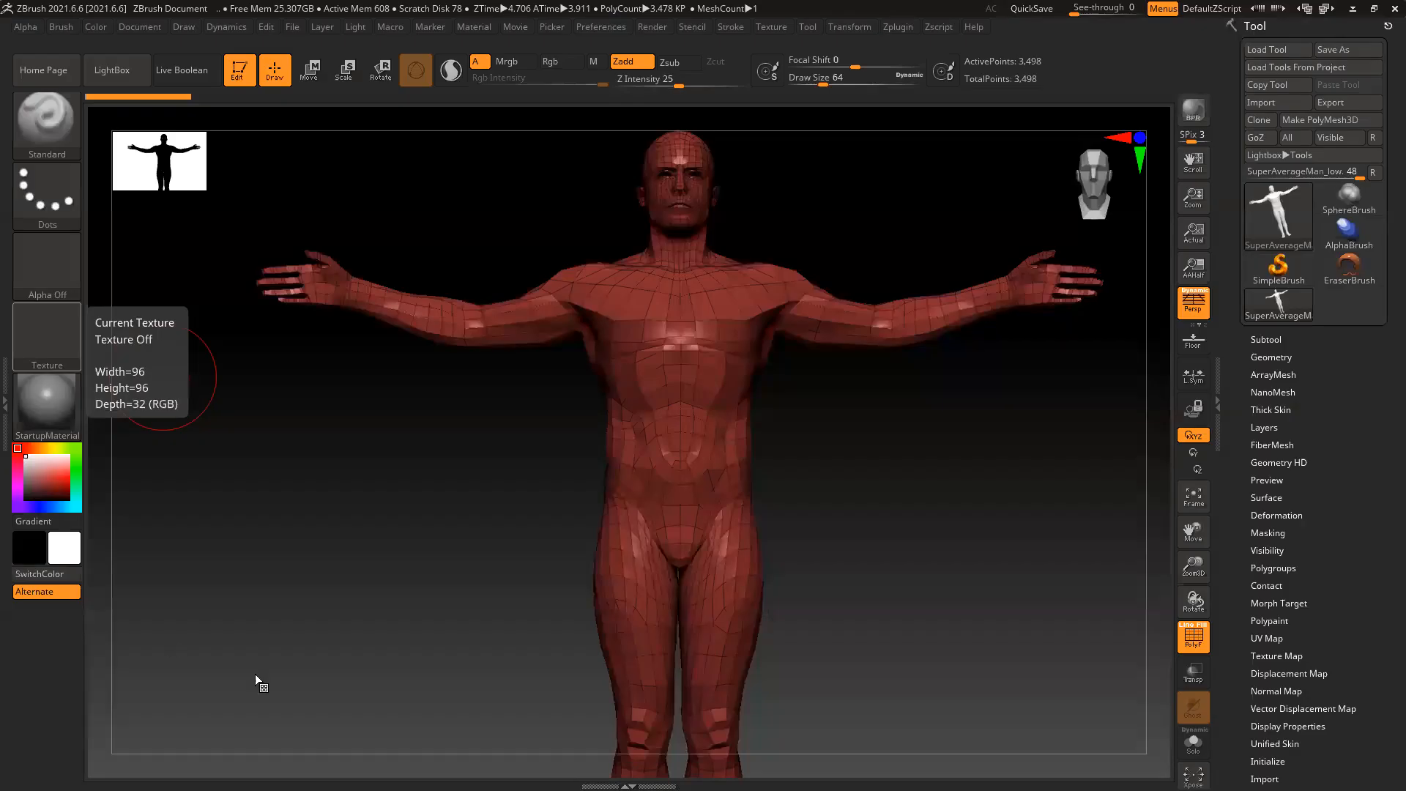
Load the Female.ZPR project from the LightBox projects in place of the male base mesh
click(111, 69)
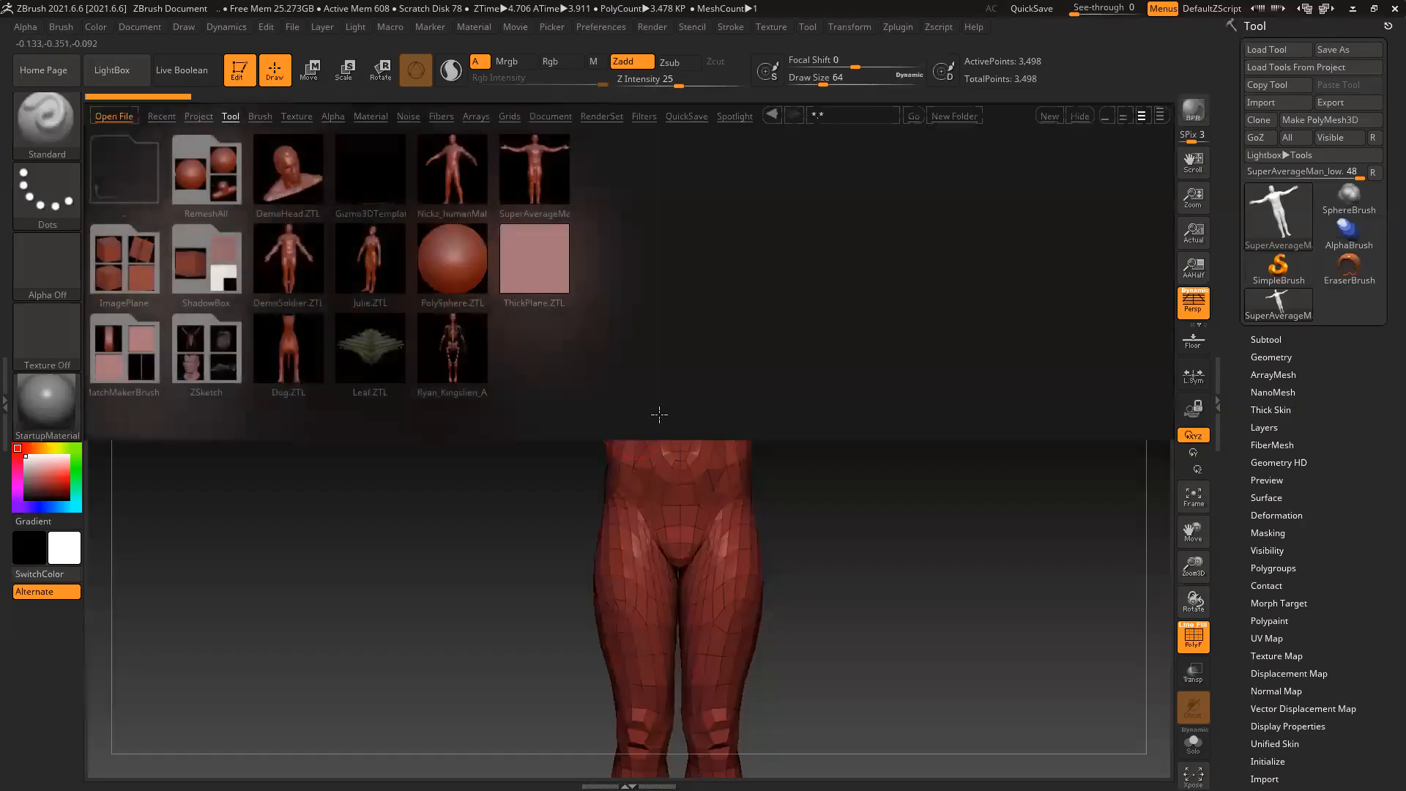
click(199, 120)
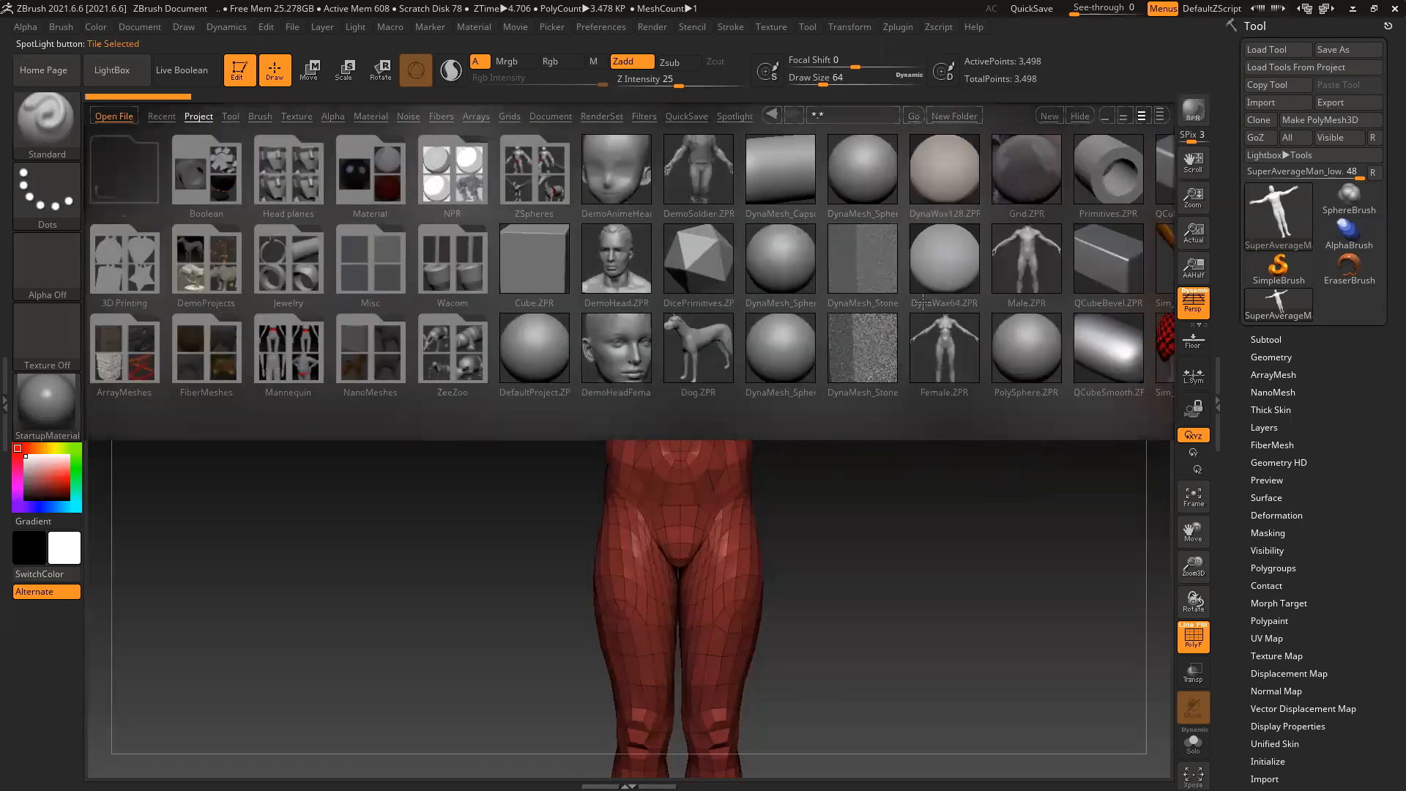
double_click(938, 338)
click(758, 442)
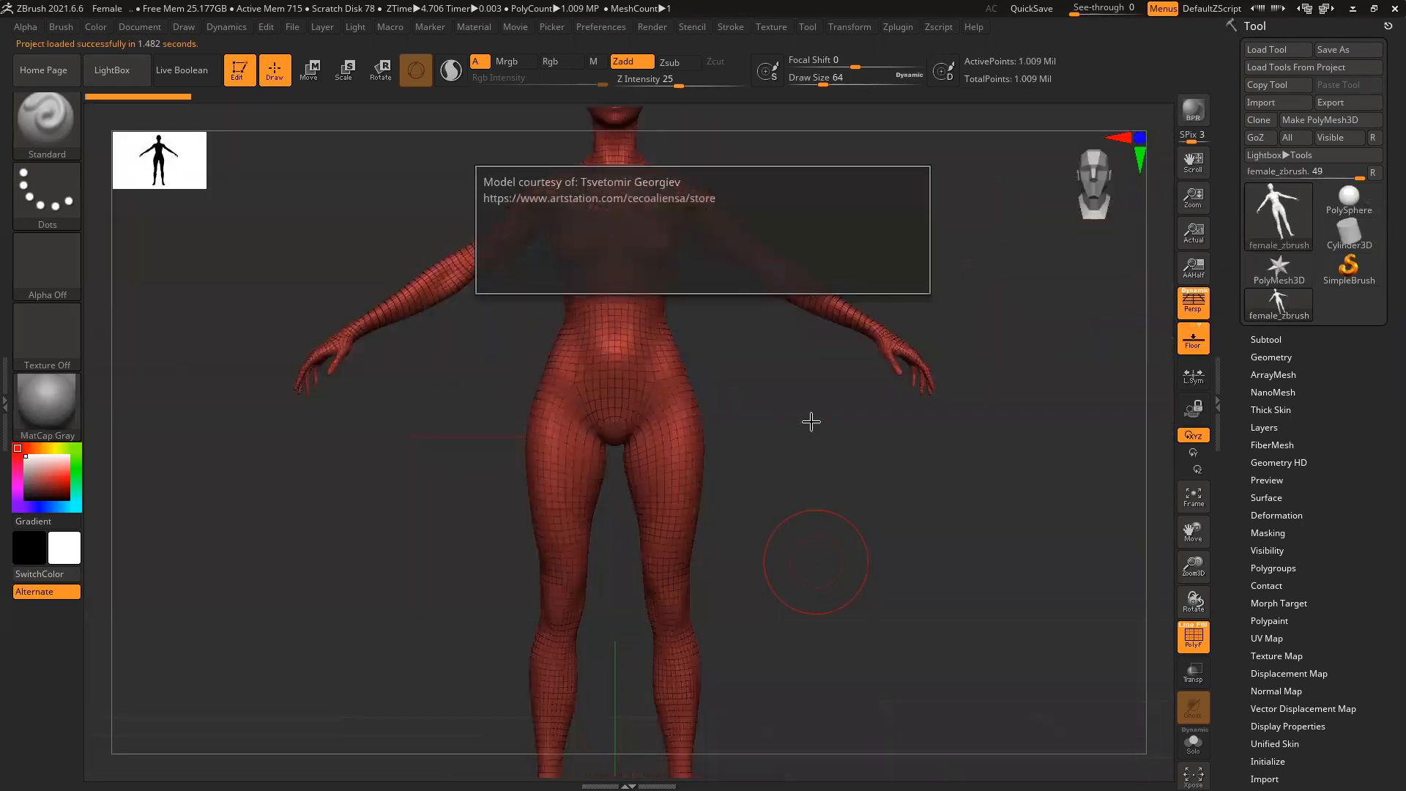
Lower the female base mesh to subdivision level 1 in its geometry settings
mouse_move(791, 379)
alt+mouse_down()
mouse_move(809, 565)
mouse_move(815, 390)
alt+mouse_up()
drag(888, 571, 809, 698)
ctrl+right_drag(604, 357, 957, 549)
click(1271, 357)
drag(1307, 389, 1248, 389)
Examine the topology of the female base mesh's head, face and ear from several angles
mouse_move(947, 532)
mouse_down()
mouse_move(969, 524)
mouse_move(832, 546)
mouse_move(814, 493)
mouse_move(507, 395)
mouse_up()
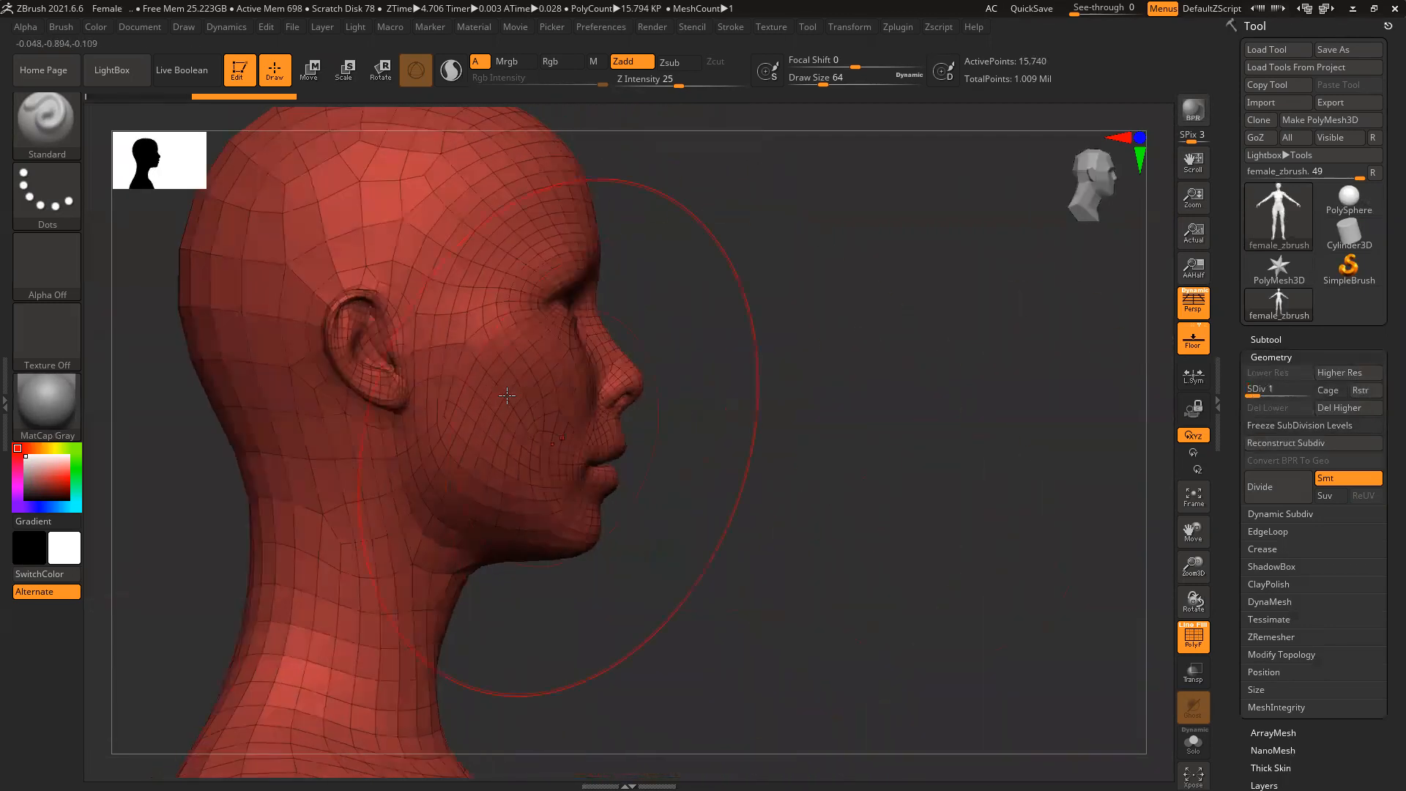
drag(743, 548, 615, 568)
ctrl+right_drag(853, 537, 878, 594)
alt+drag(991, 470, 967, 293)
drag(963, 508, 1072, 502)
drag(917, 428, 805, 429)
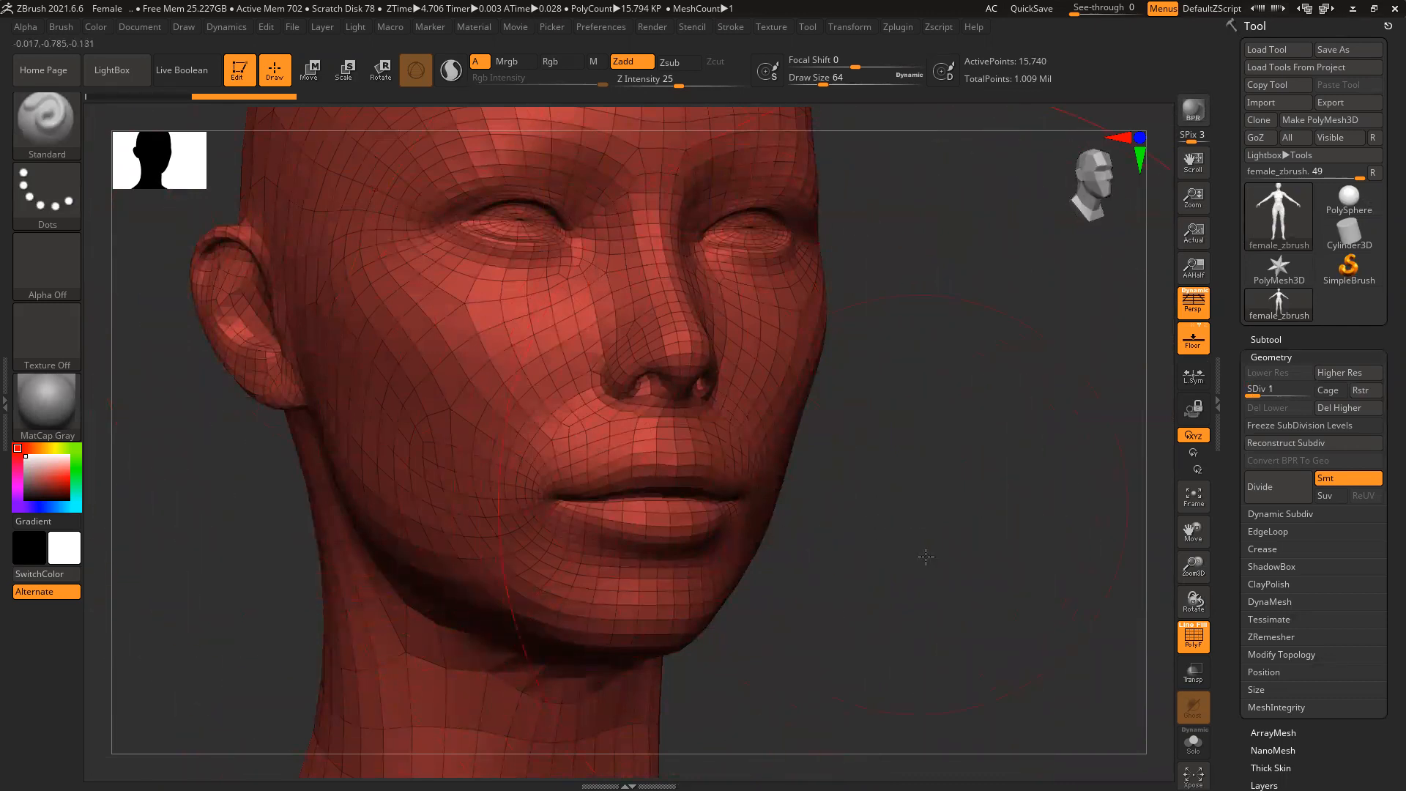
alt+drag(926, 552, 955, 662)
drag(191, 601, 296, 513)
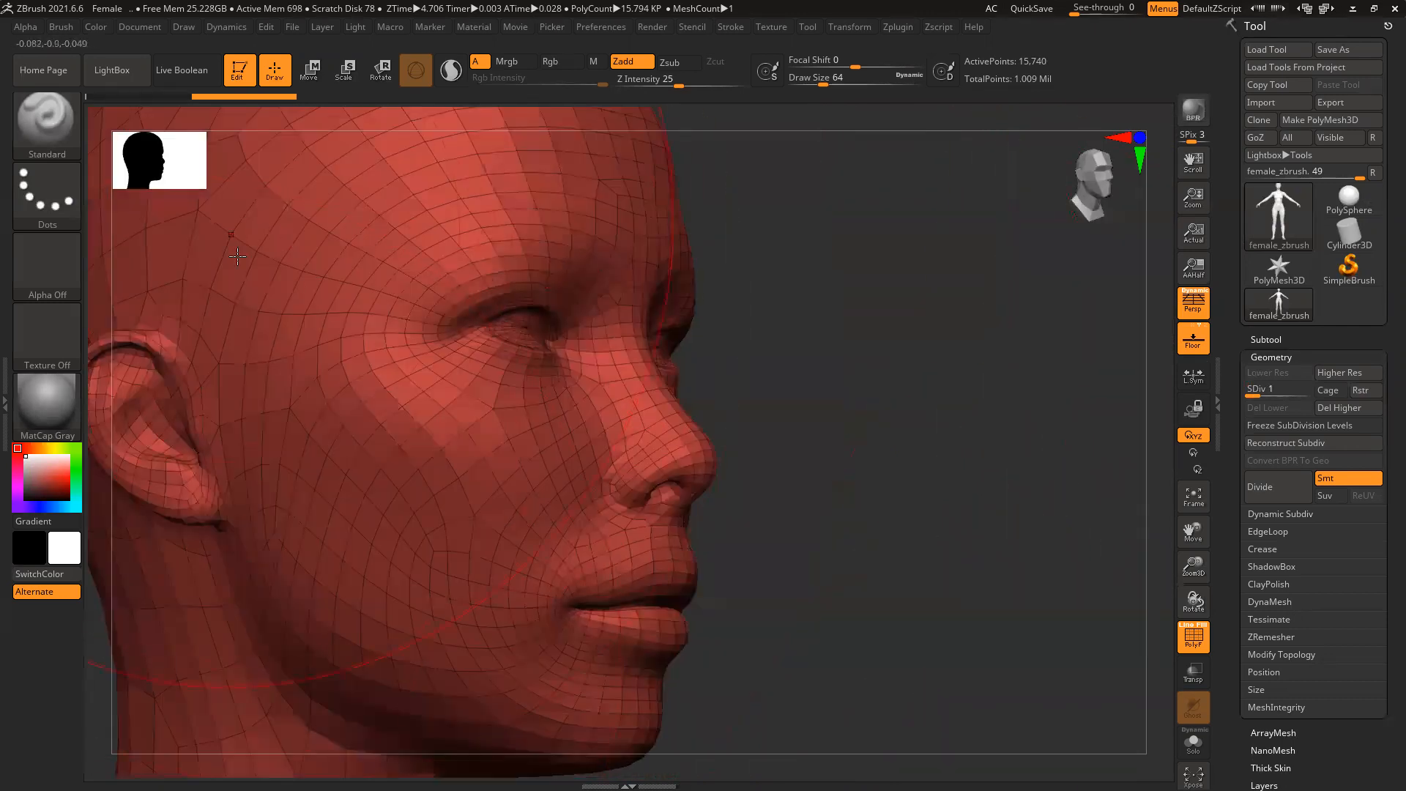
drag(655, 744, 888, 659)
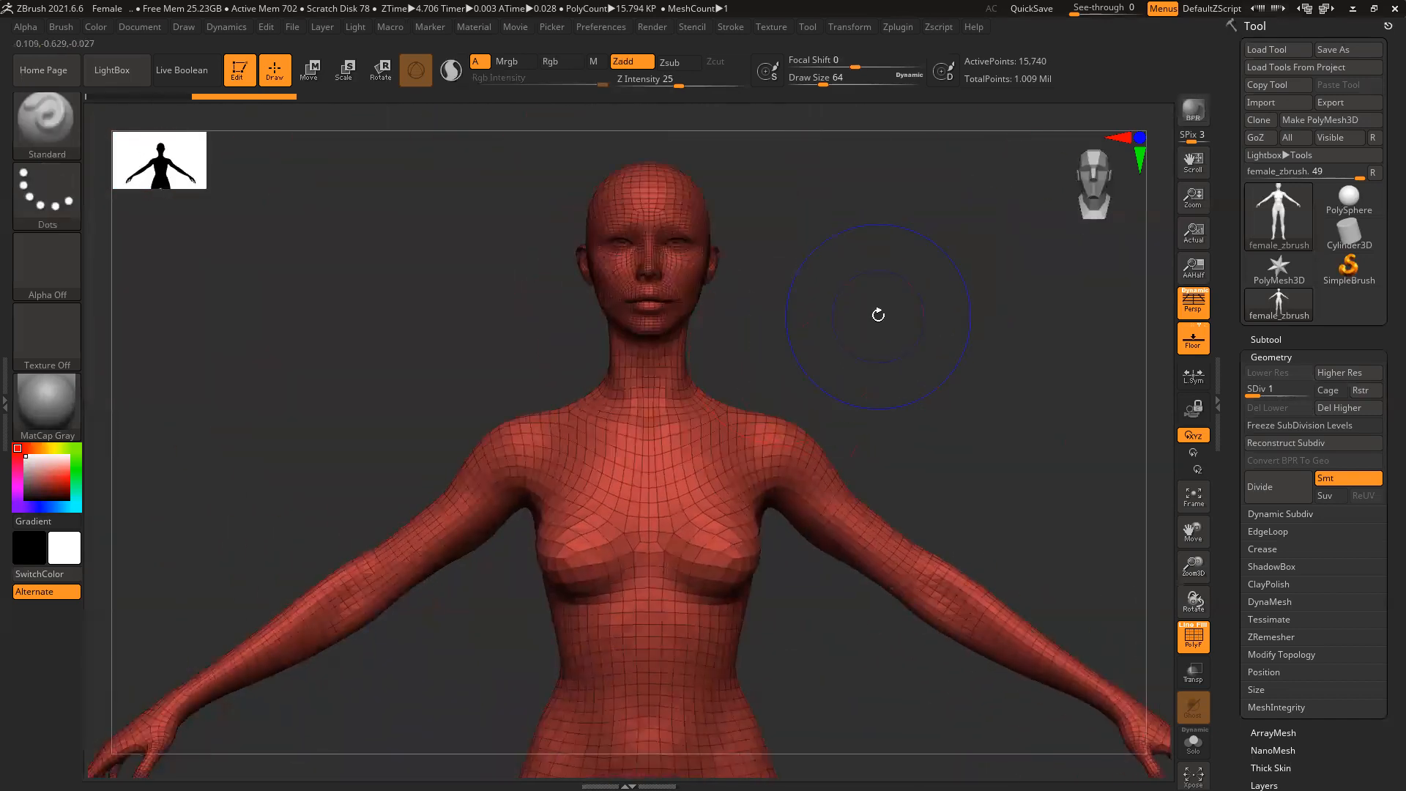
Turn off the polyframe display, check the Jacky turnaround reference in Photos and return to ZBrush
key(shift+f)
mouse_move(932, 350)
ctrl+right_down()
mouse_move(856, 342)
mouse_move(863, 590)
mouse_move(846, 564)
ctrl+right_up()
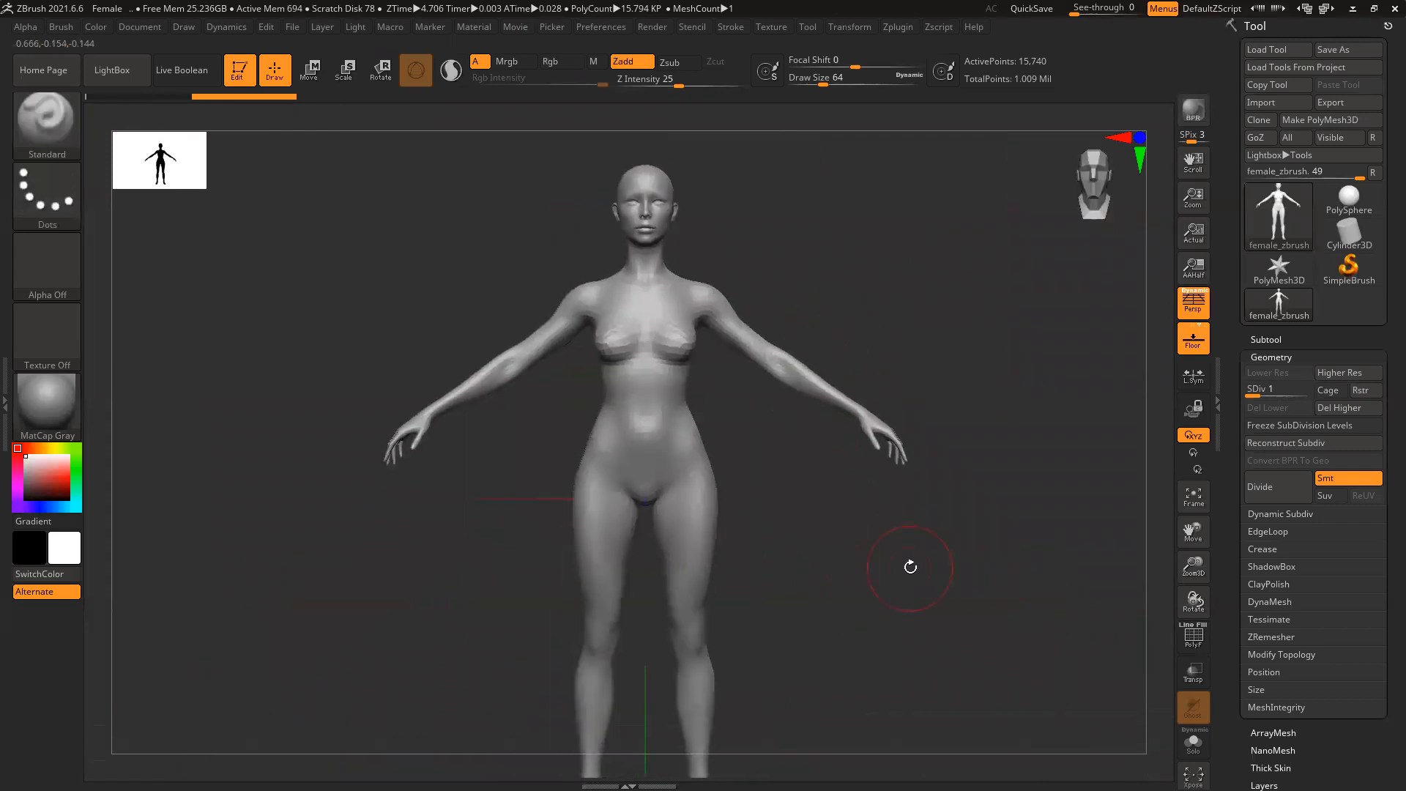
key(alt+Tab)
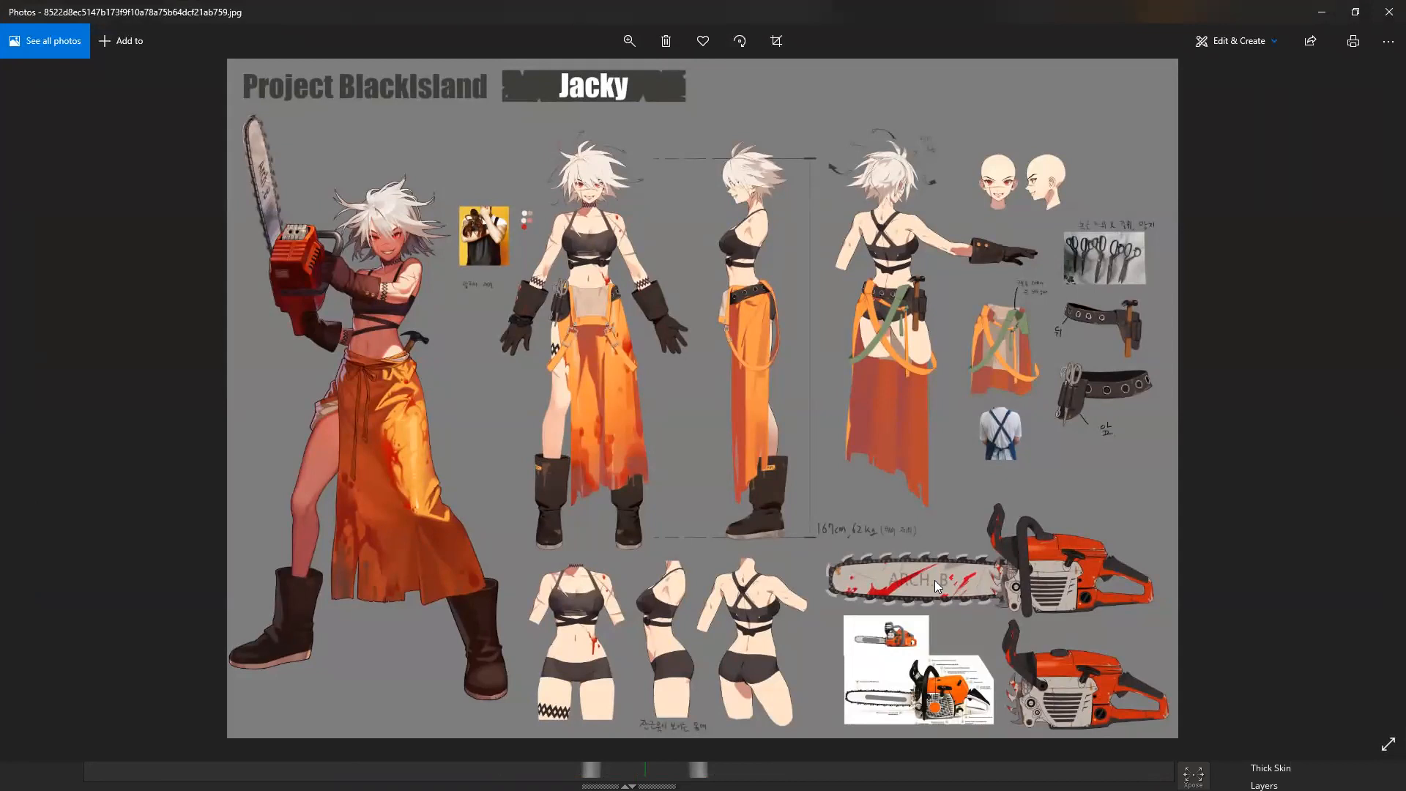
key(Right)
key(Left)
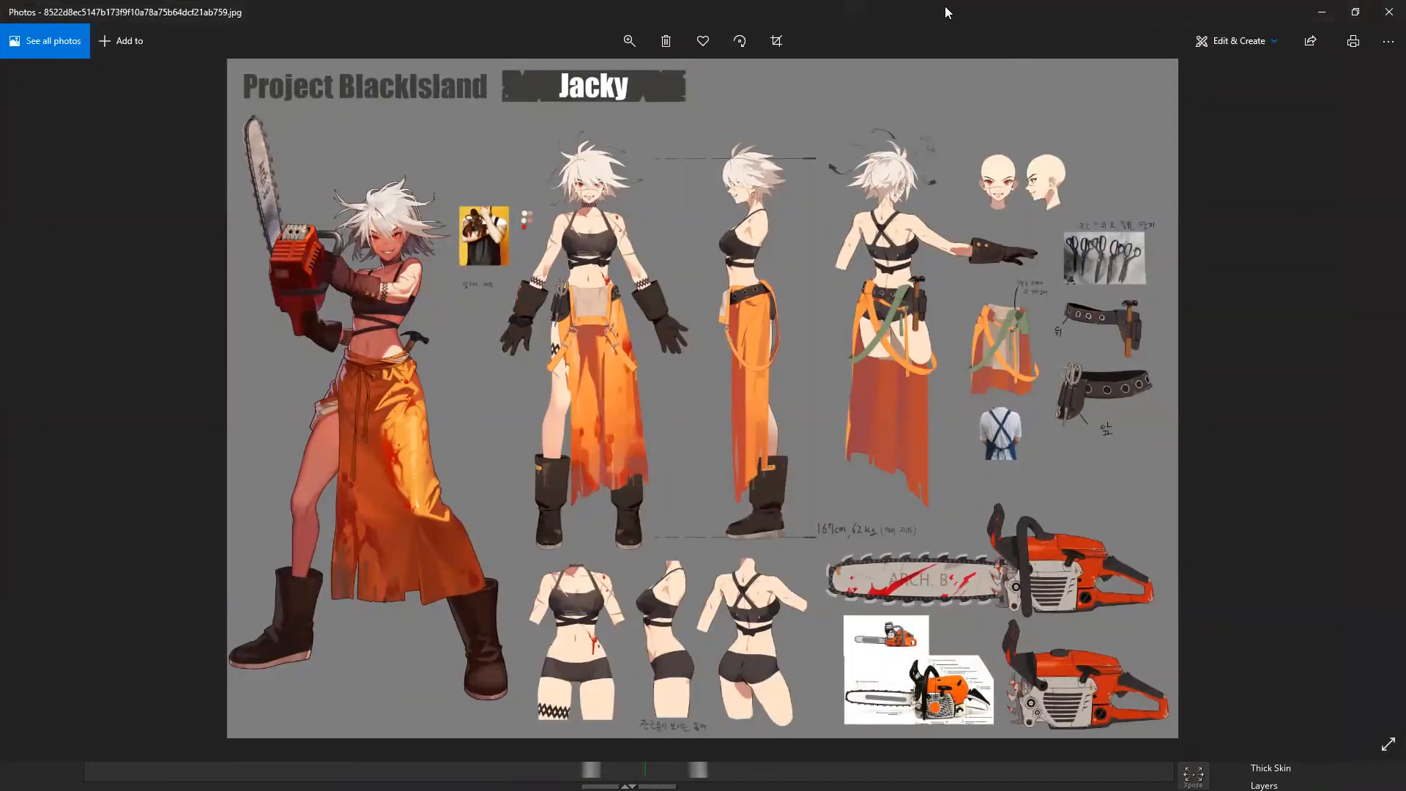
key(alt+Tab)
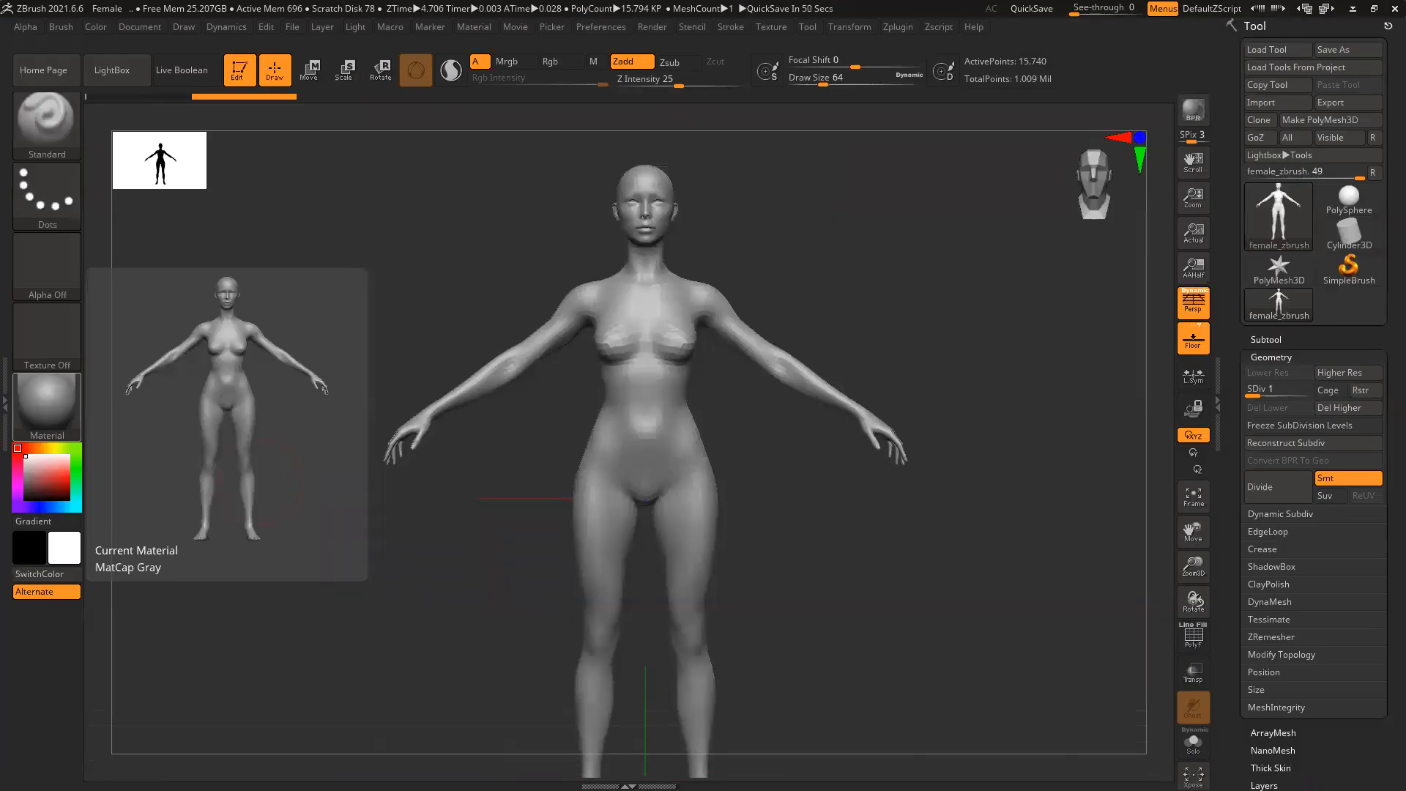
Append a Sphere3D to the female base mesh as a new subtool
ctrl+right_drag(850, 235, 859, 592)
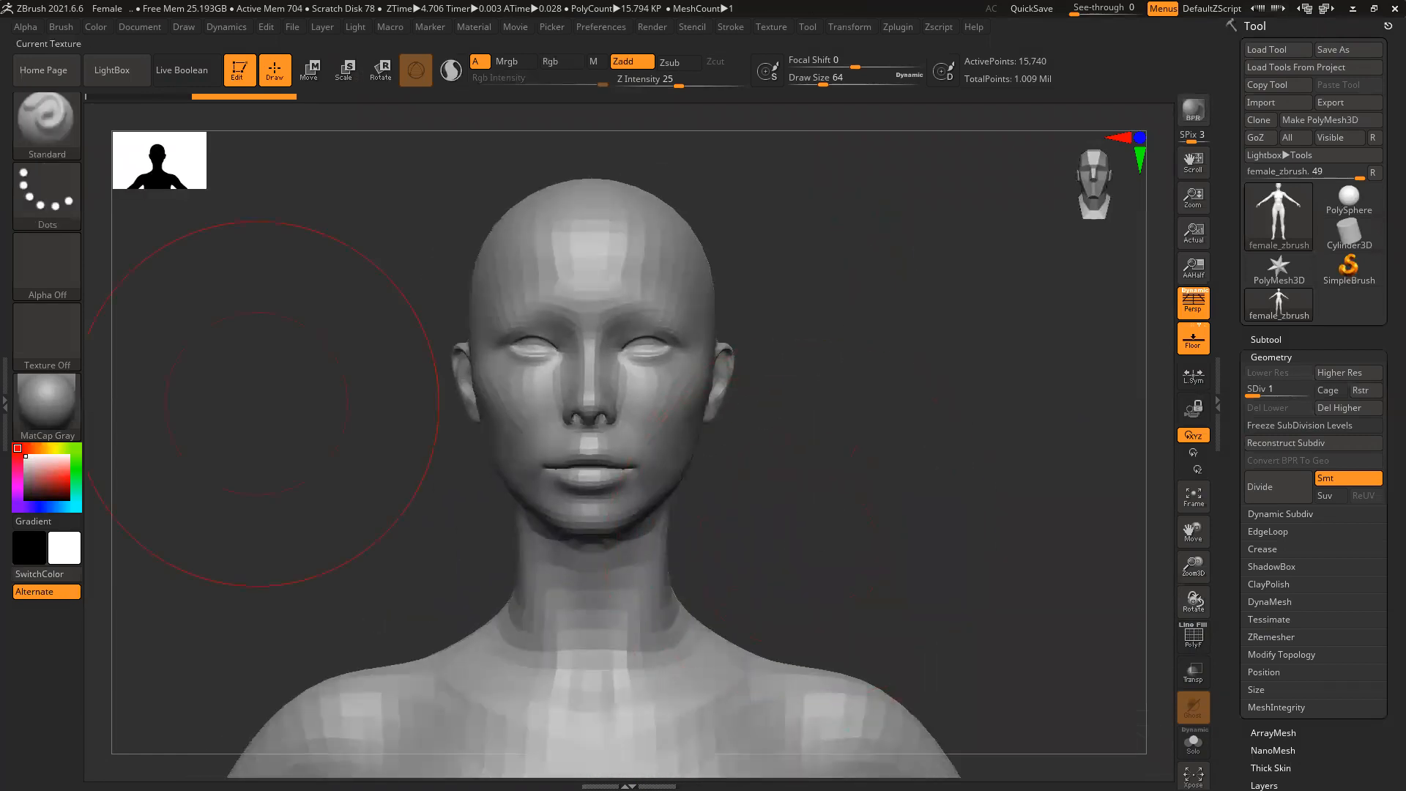
click(1271, 339)
click(1332, 618)
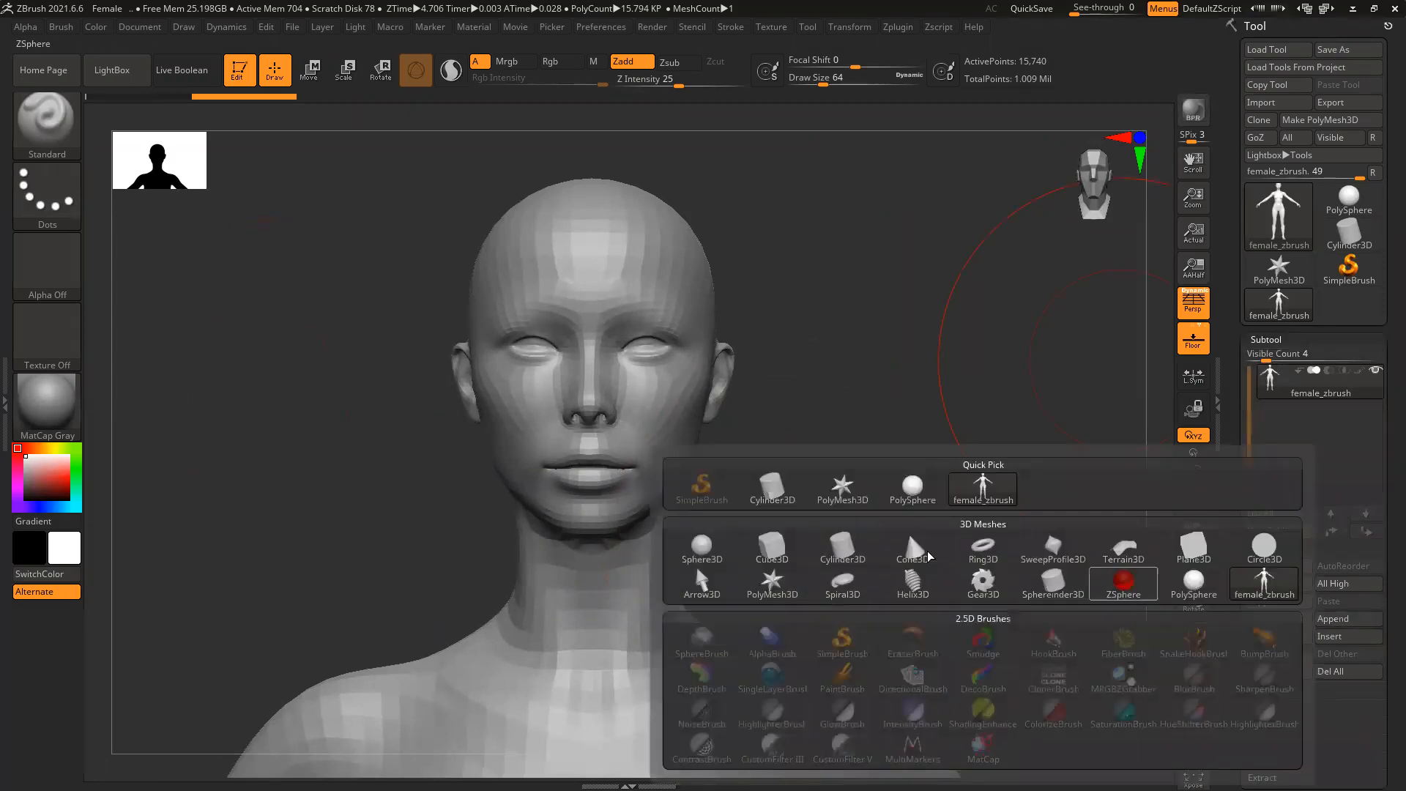
click(728, 548)
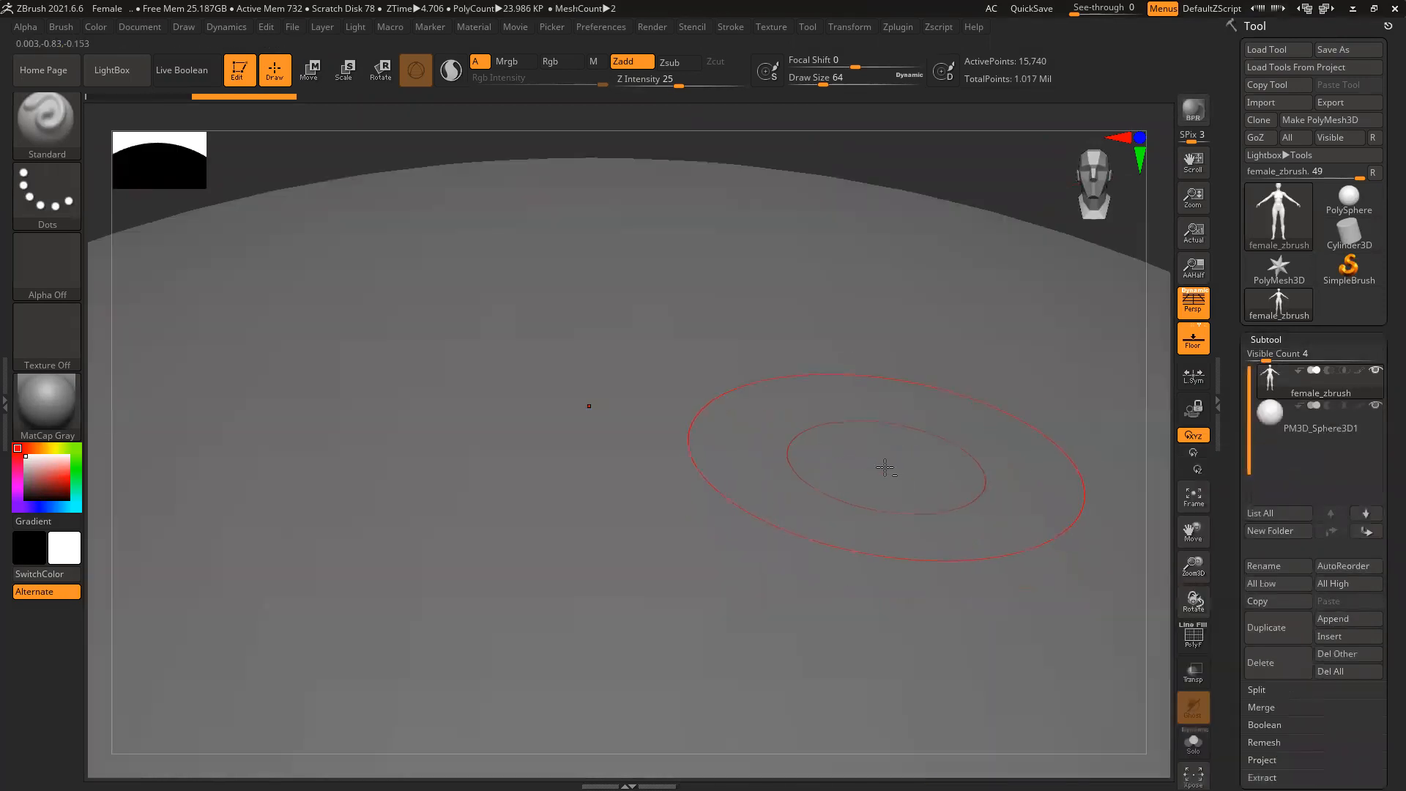
Make the appended sphere the active subtool with the transform gizmo, frame it and turn off perspective
key(r)
key(f)
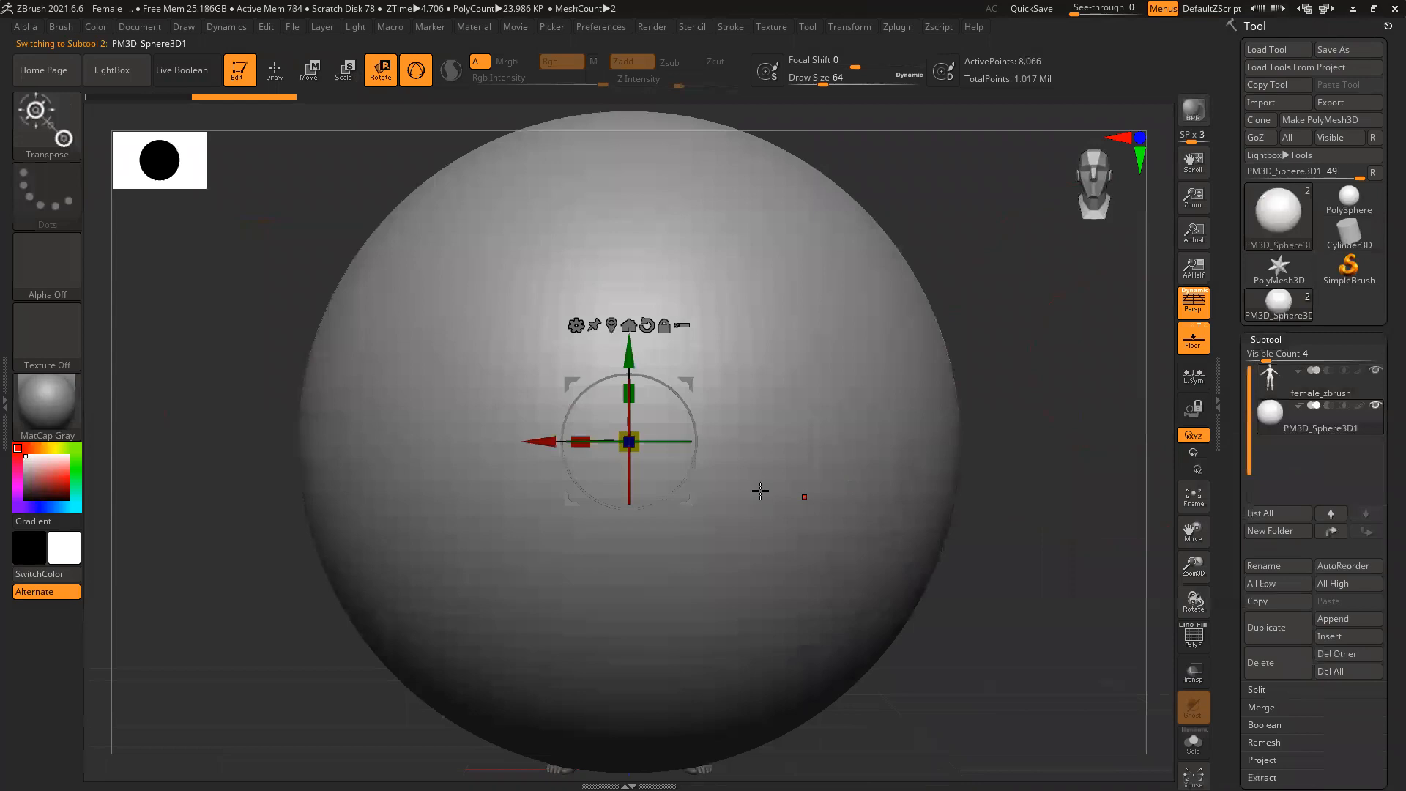
key(p)
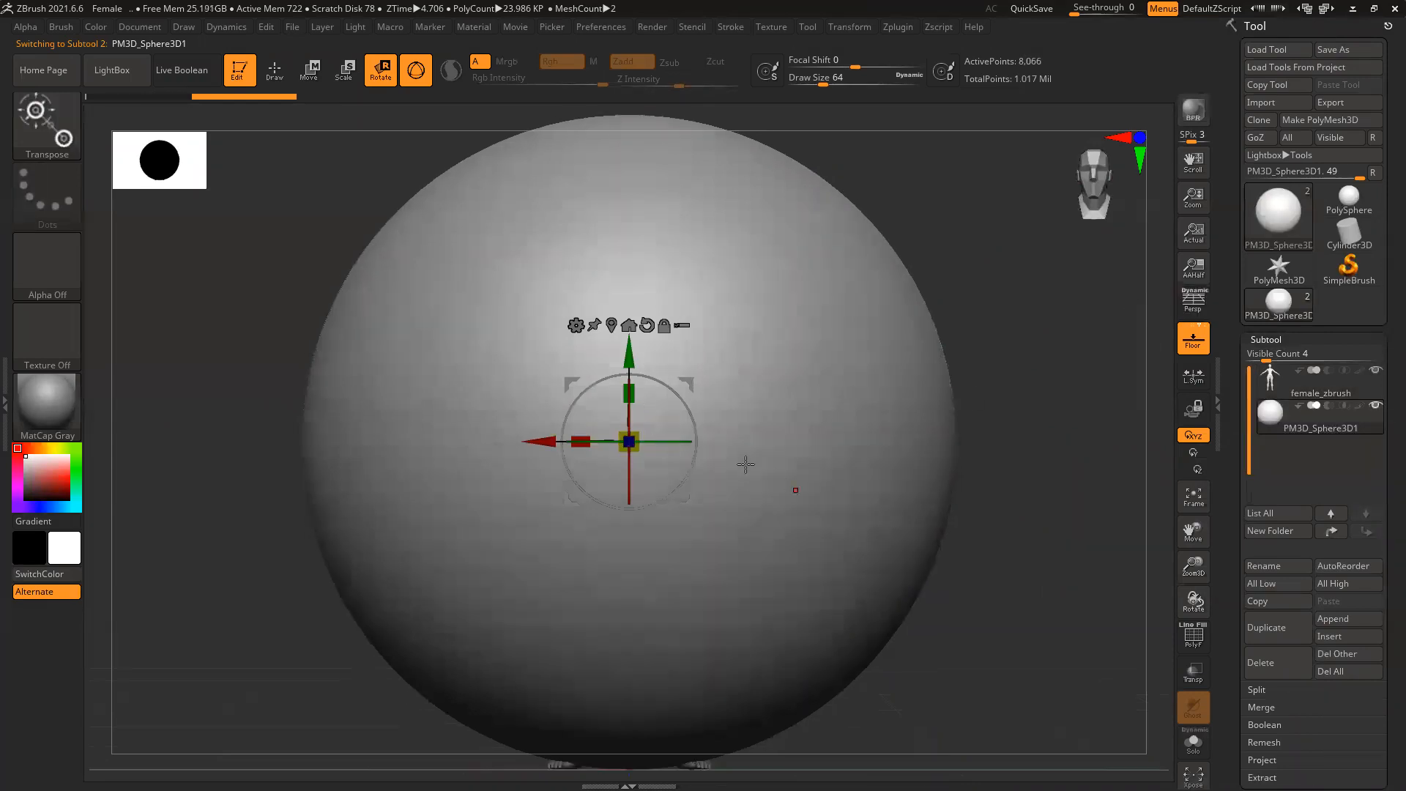
Scale the sphere down to eyeball size and move it up to the head into the character's left eye socket
mouse_move(628, 441)
mouse_down()
mouse_move(600, 480)
mouse_move(643, 426)
mouse_up()
drag(630, 356, 629, 92)
mouse_move(866, 290)
alt+right_down()
mouse_move(913, 431)
mouse_move(914, 512)
alt+right_up()
drag(634, 391, 605, 440)
mouse_move(869, 465)
mouse_down()
mouse_move(1018, 461)
mouse_move(879, 440)
mouse_up()
drag(722, 391, 1087, 394)
drag(1051, 348, 1100, 475)
drag(1000, 391, 977, 432)
drag(1060, 452, 921, 353)
shift+right_drag(1057, 414, 1132, 640)
Adjust the eyeball's depth and height in side view until it sits just behind the eyelids
drag(814, 401, 1085, 382)
right_drag(1158, 395, 763, 413)
drag(813, 321, 1014, 311)
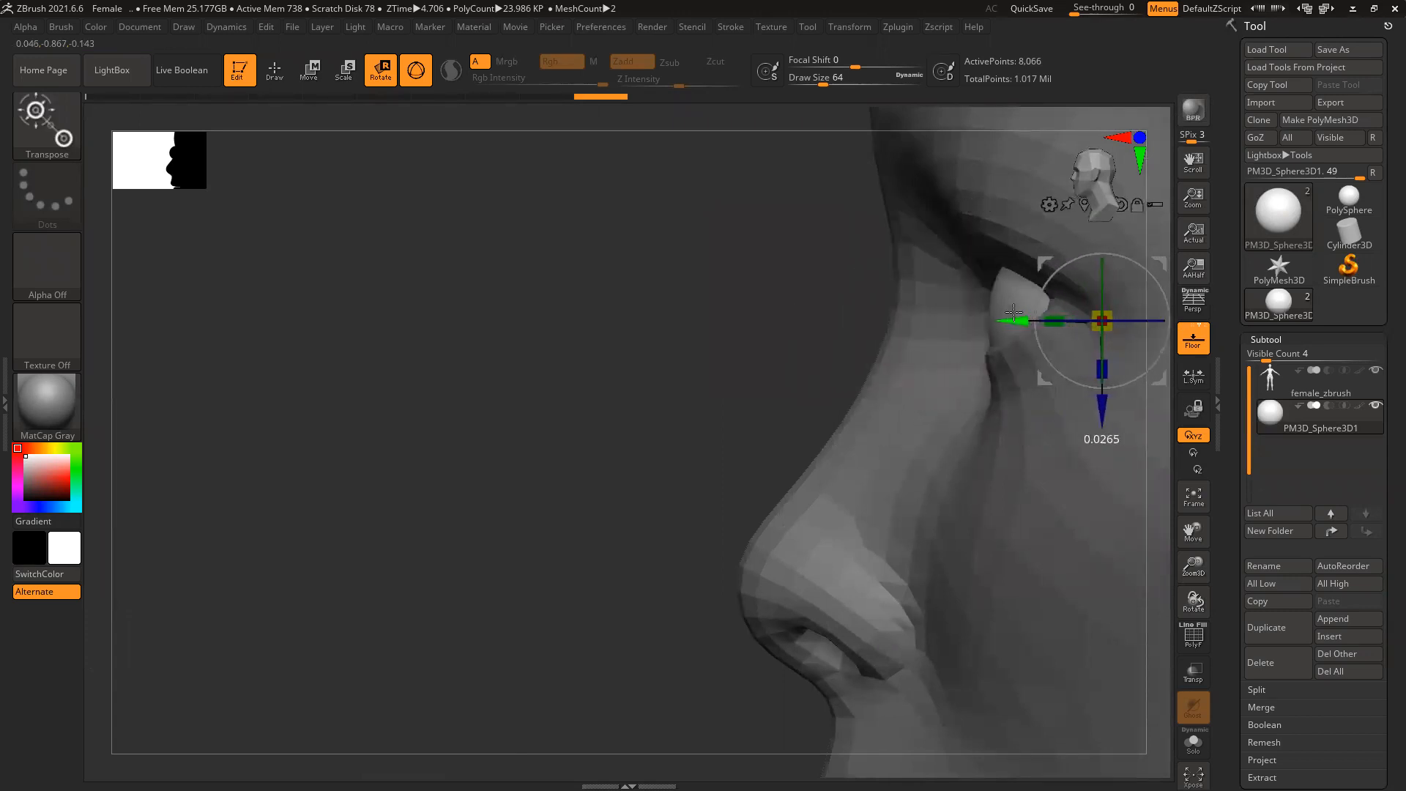
drag(1098, 410, 1094, 386)
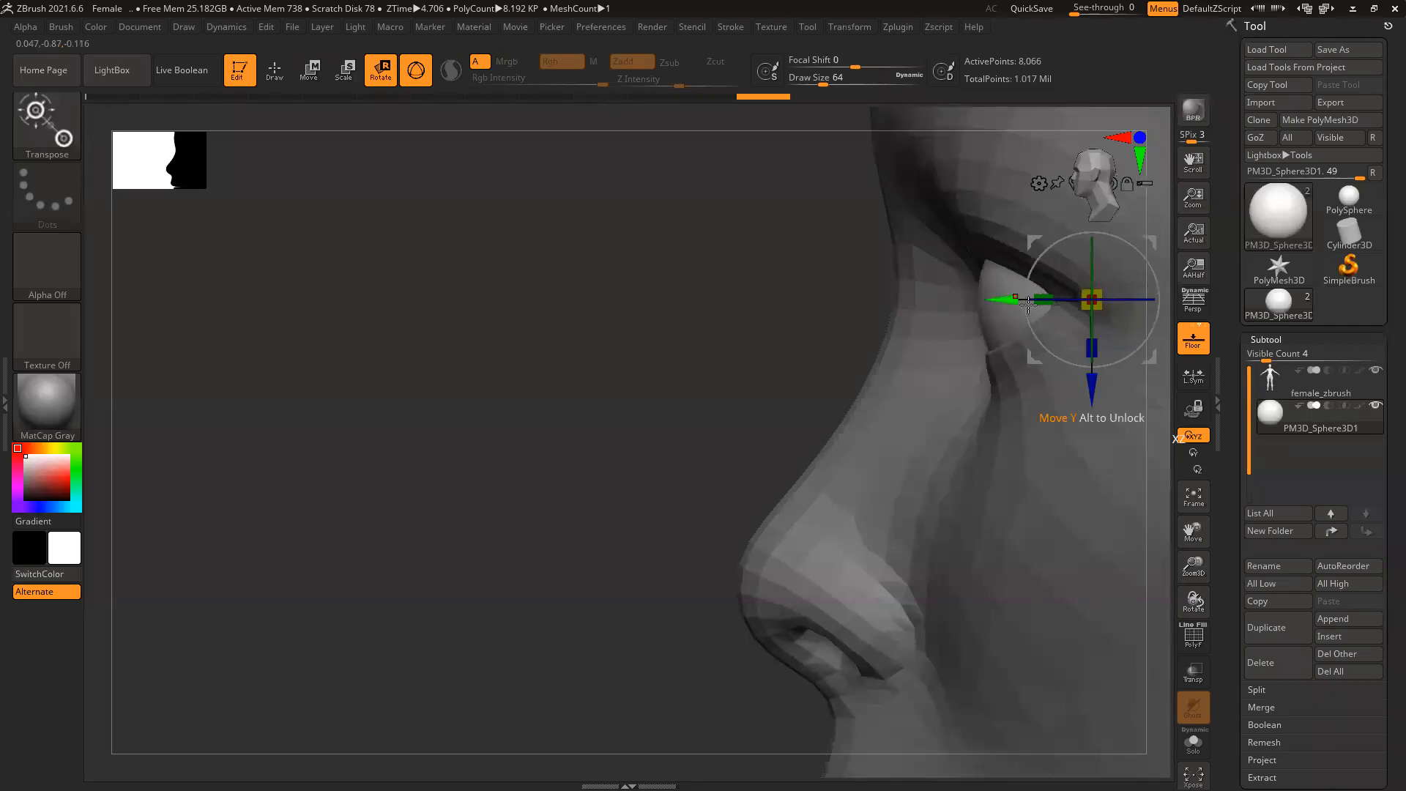
drag(1089, 381, 1088, 380)
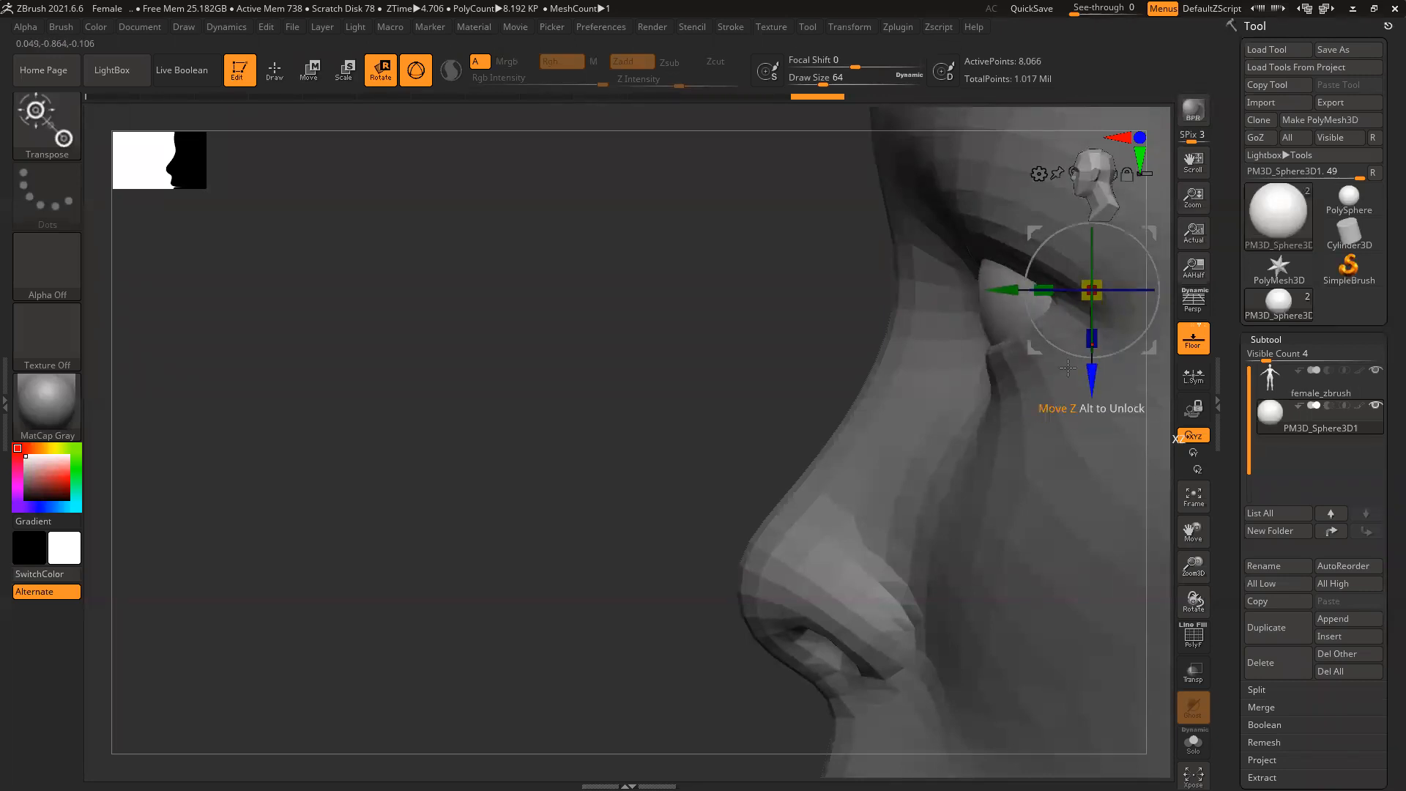
Mirror the eyeball to the other eye as a new subtool with SubTool Master, and return to Draw mode
shift+drag(684, 329, 1009, 432)
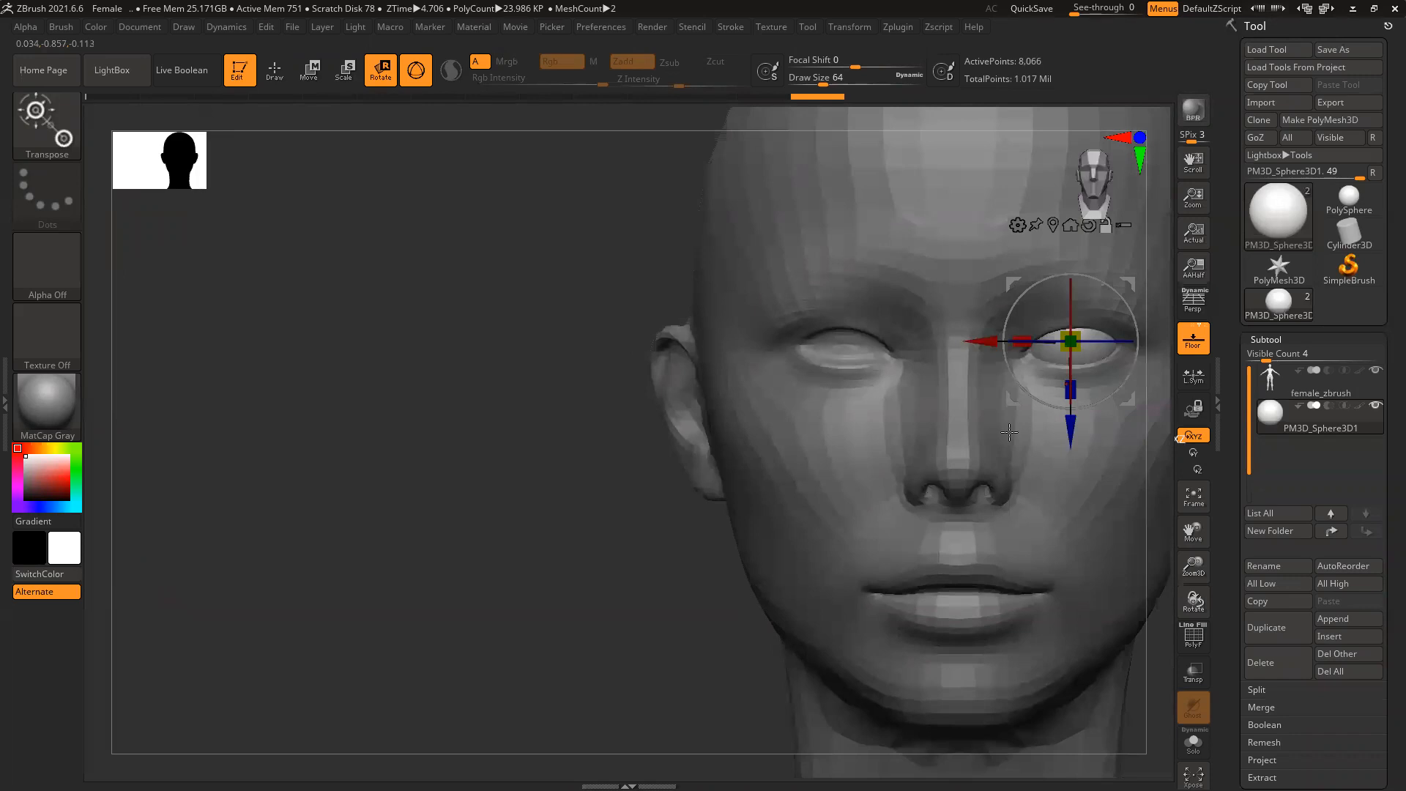
drag(607, 559, 1015, 496)
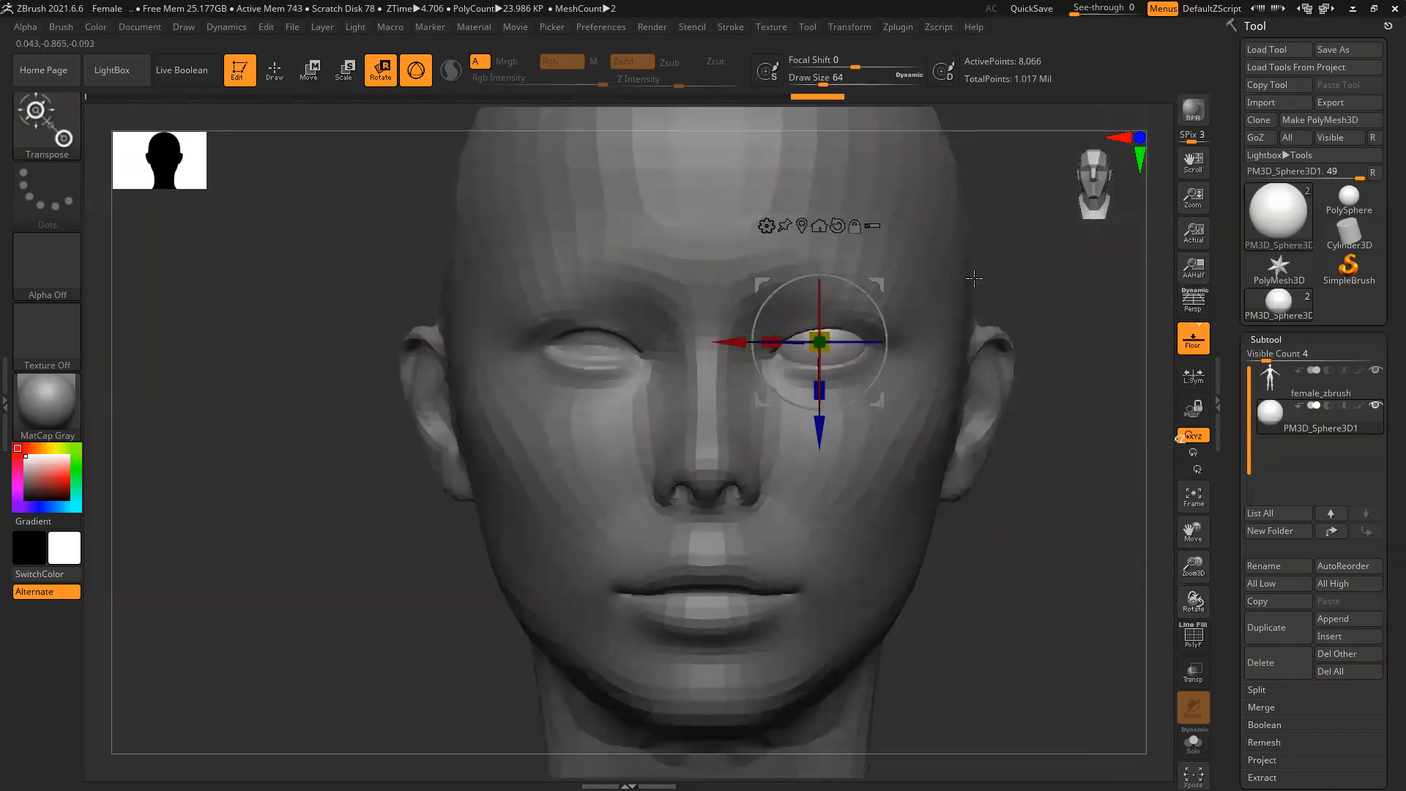
click(896, 28)
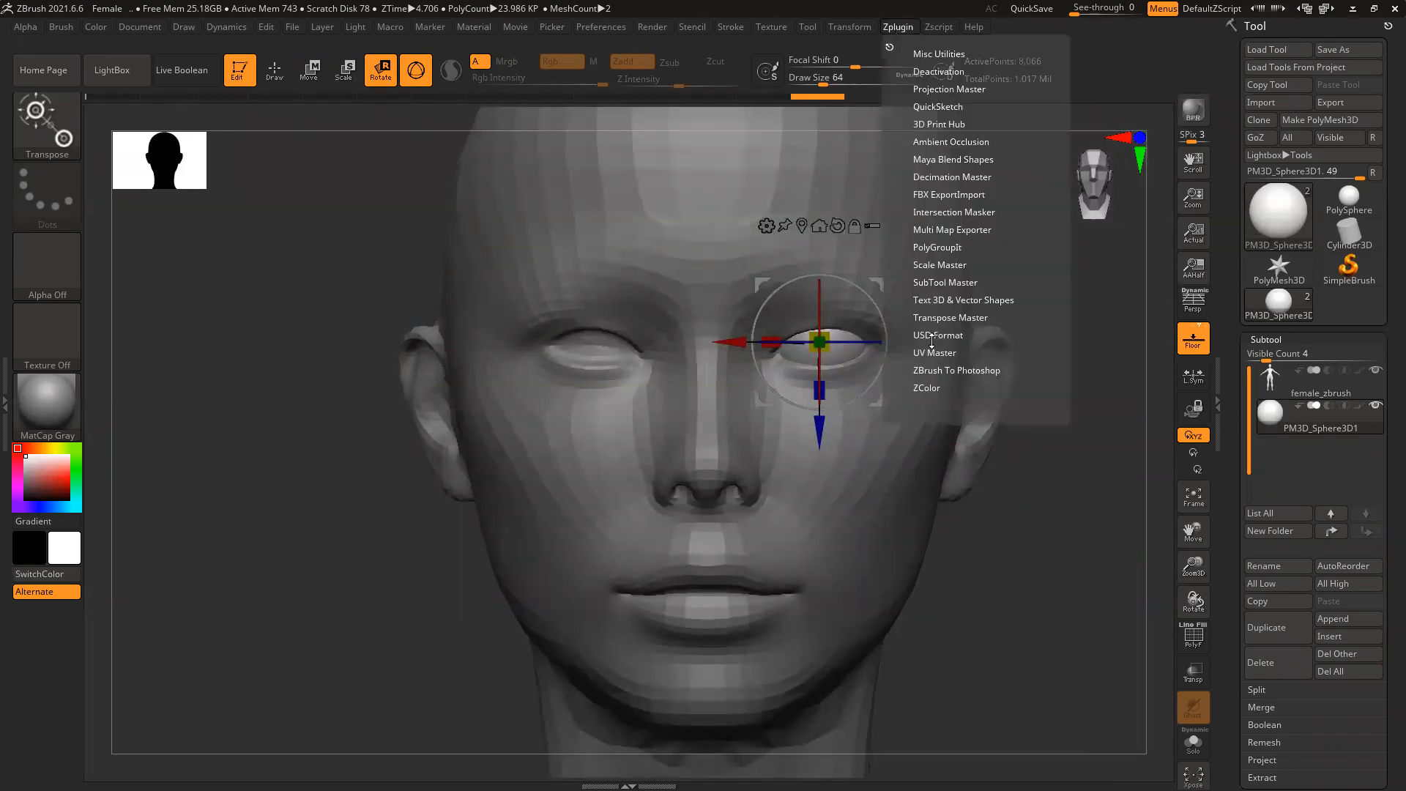
click(944, 281)
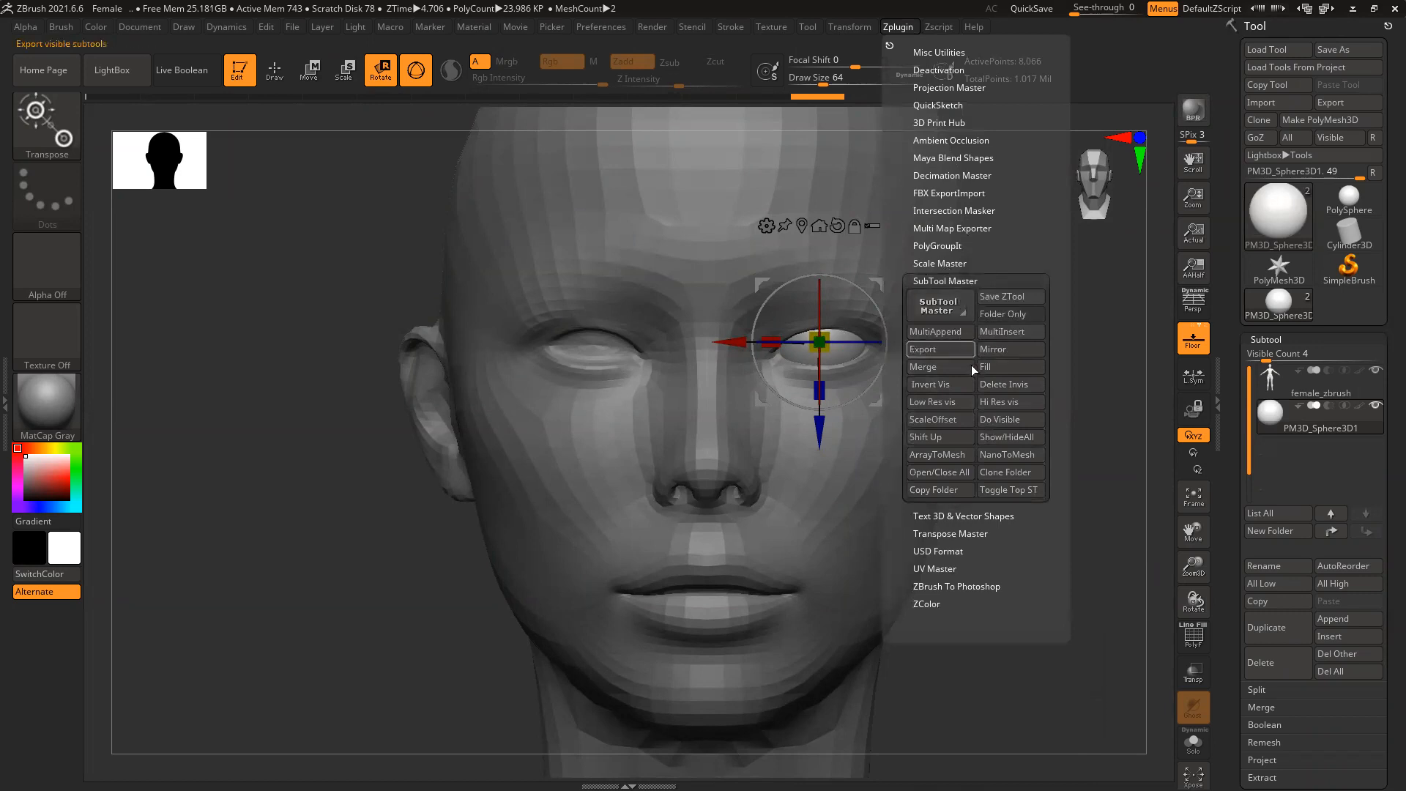
click(999, 351)
click(624, 375)
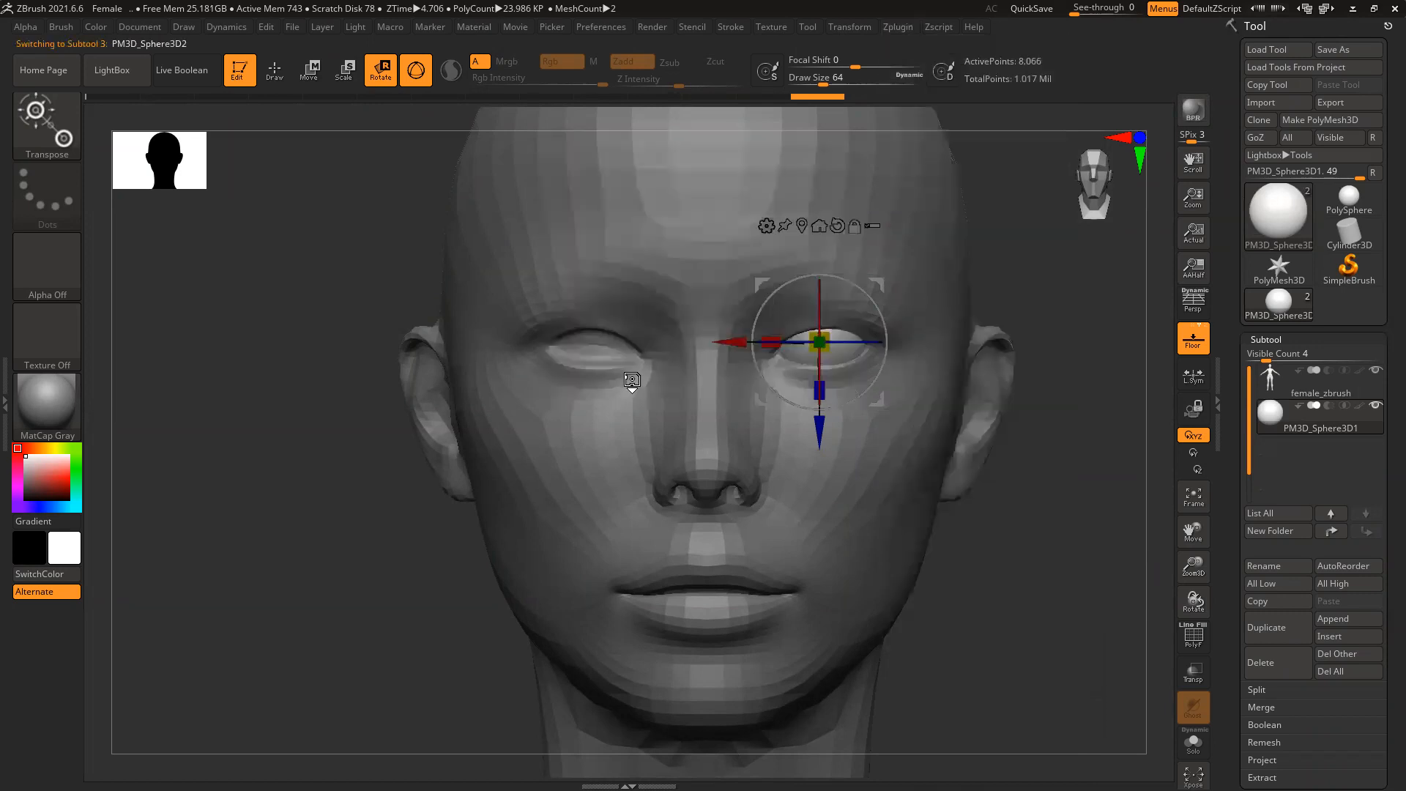
key(q)
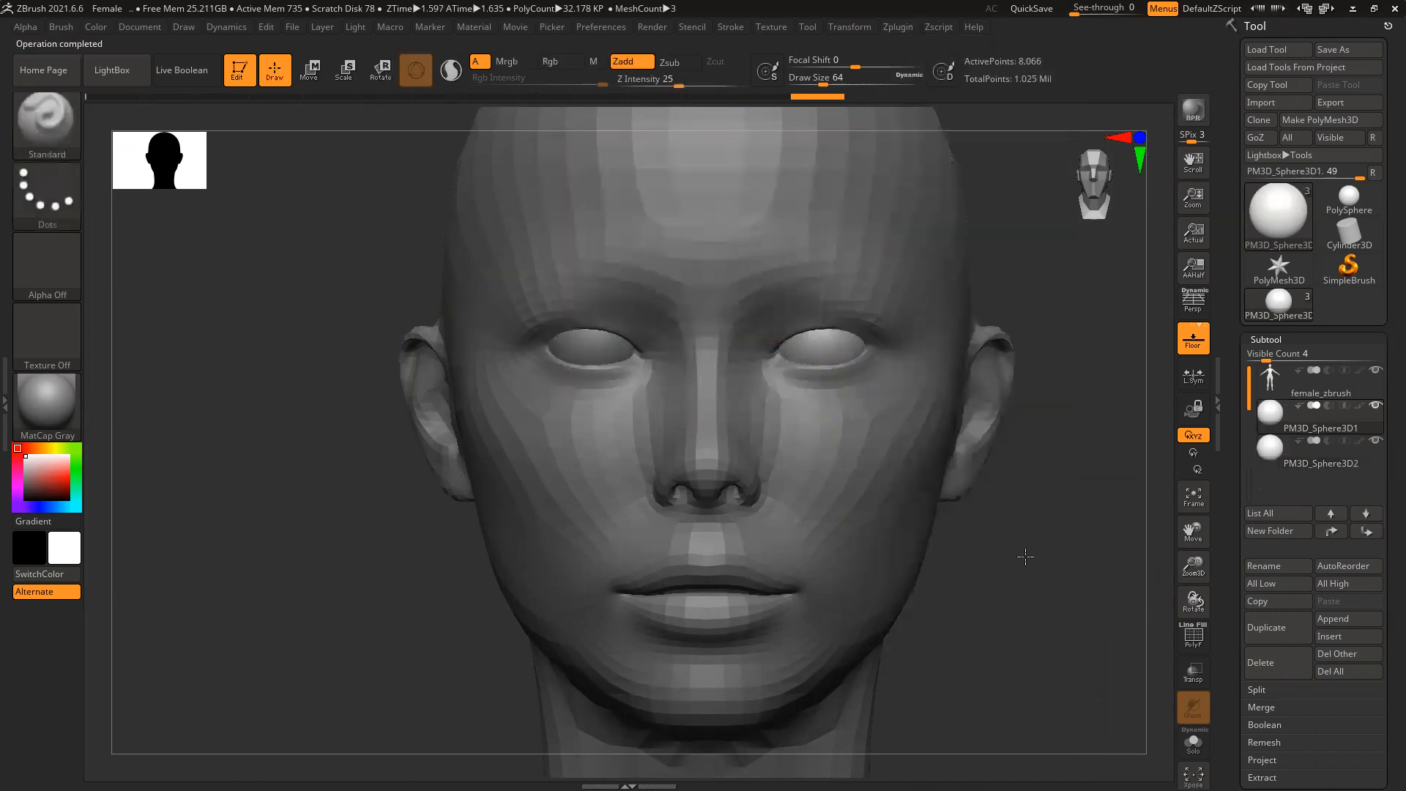
Make the female body the active subtool, raise its subdivision level and compare it with the Jacky turnaround in Photos
mouse_move(911, 525)
ctrl+right_down()
mouse_move(925, 444)
mouse_move(864, 445)
mouse_move(885, 420)
mouse_move(798, 415)
mouse_move(790, 387)
ctrl+right_up()
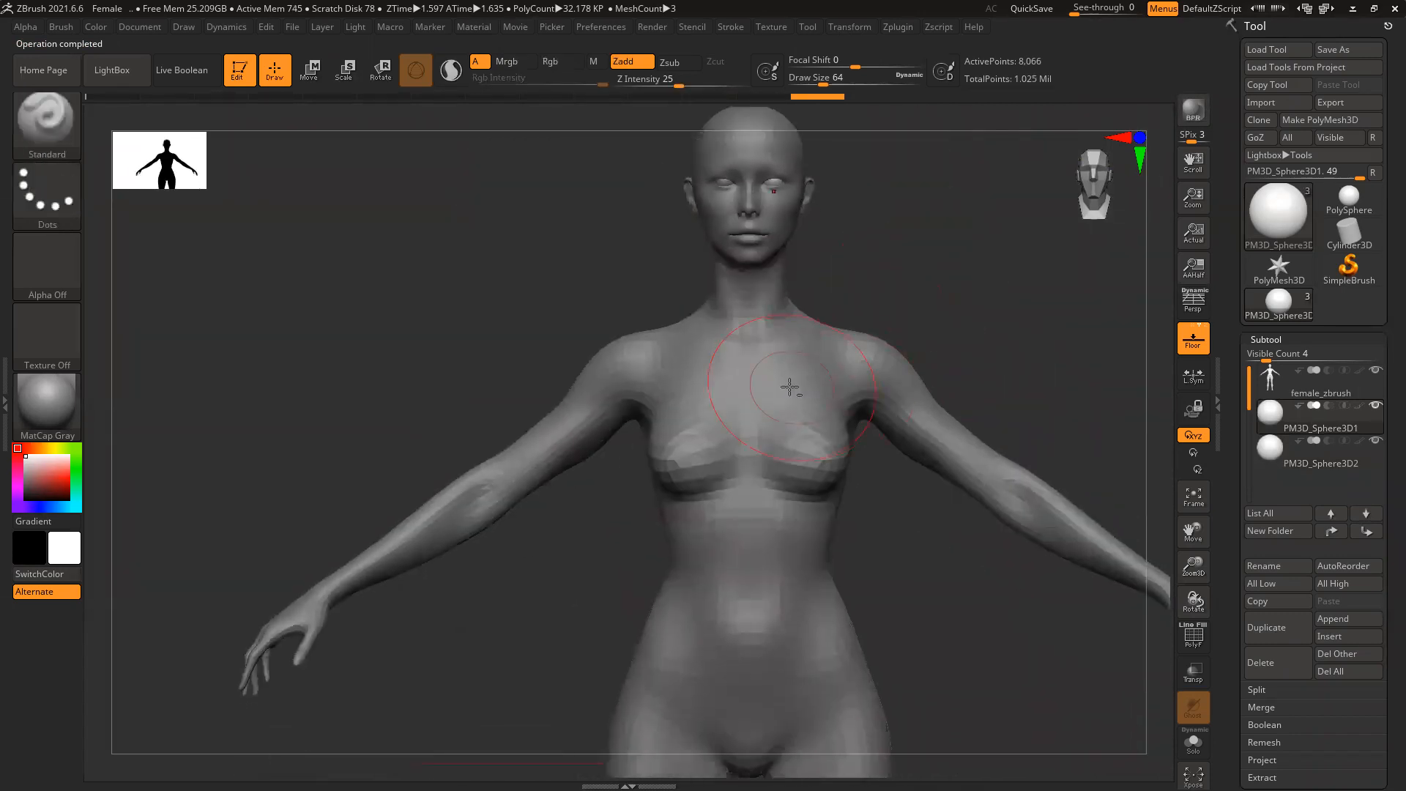
alt+click(790, 387)
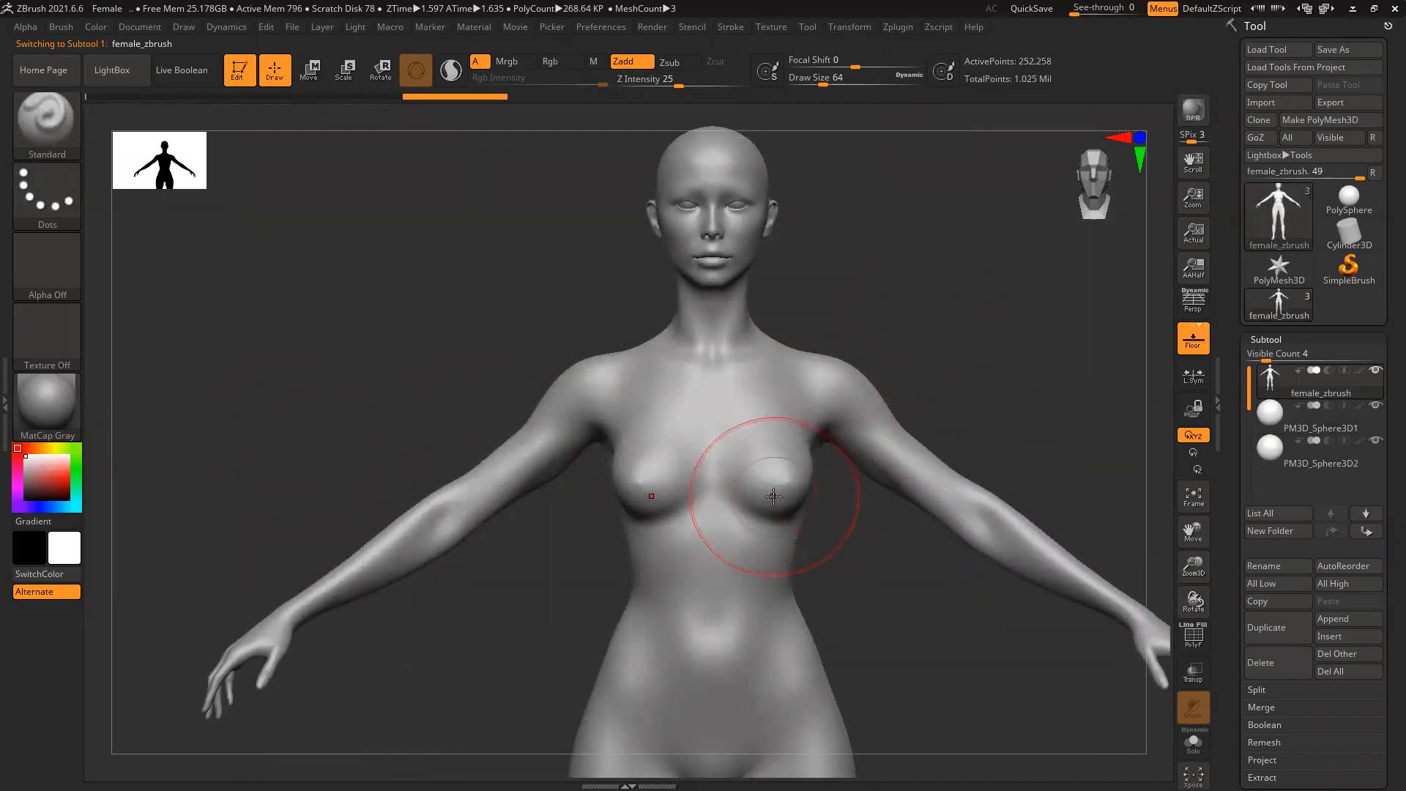
key(ctrl)
alt+drag(901, 550, 857, 562)
drag(610, 166, 317, 179)
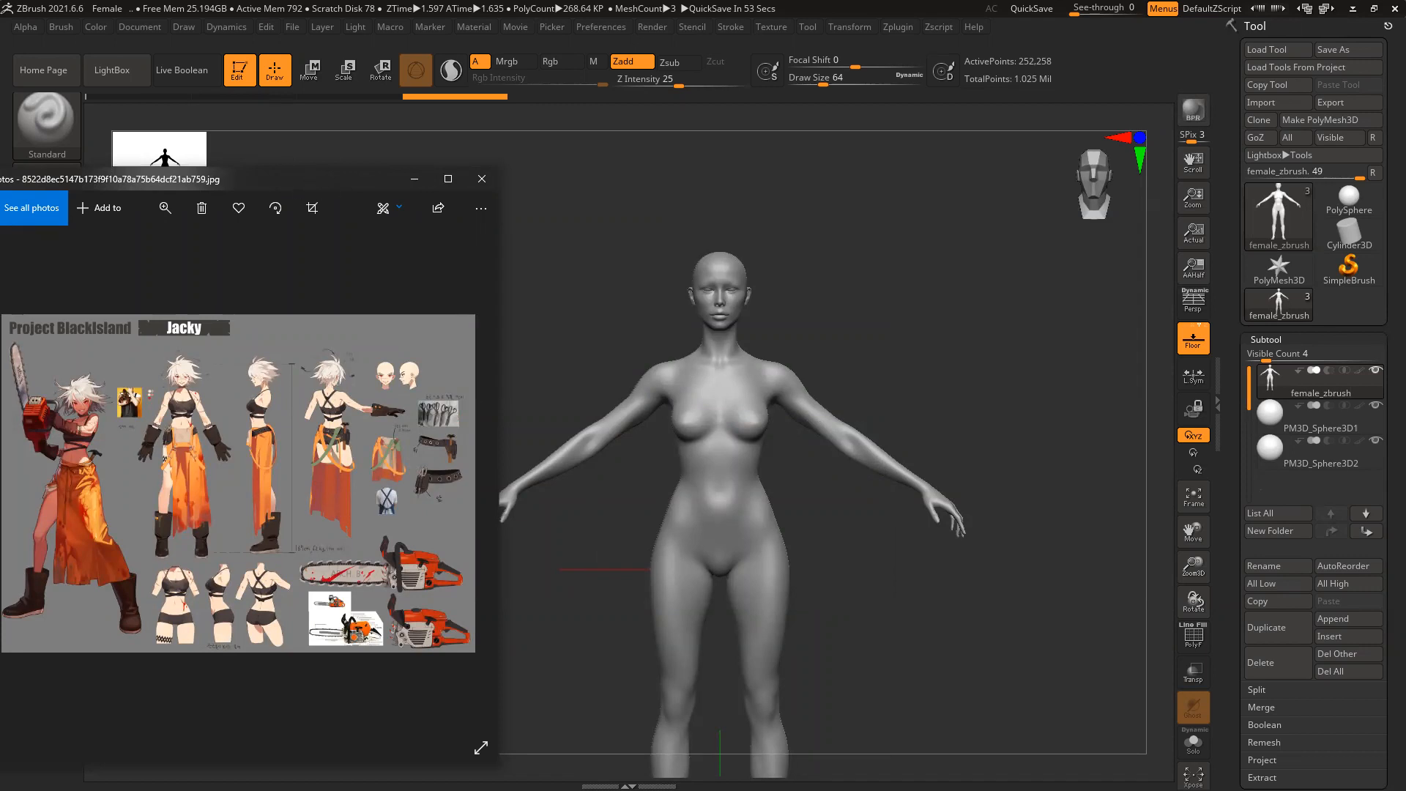
click(128, 289)
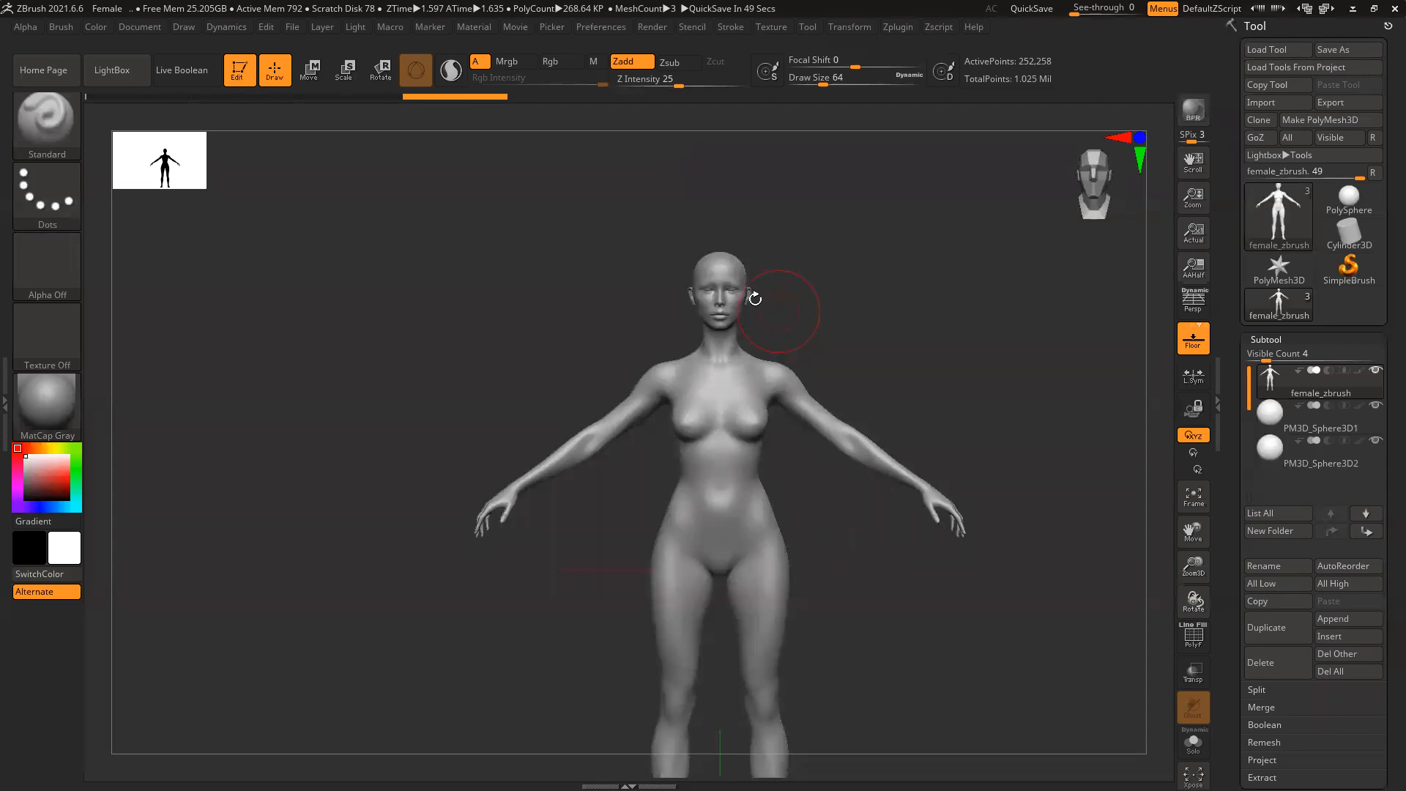
Lower the body's subdivision level and pull the chin down into a more pointed shape with the Move brush at draw size 22
ctrl+right_drag(740, 297, 898, 463)
key(shift)
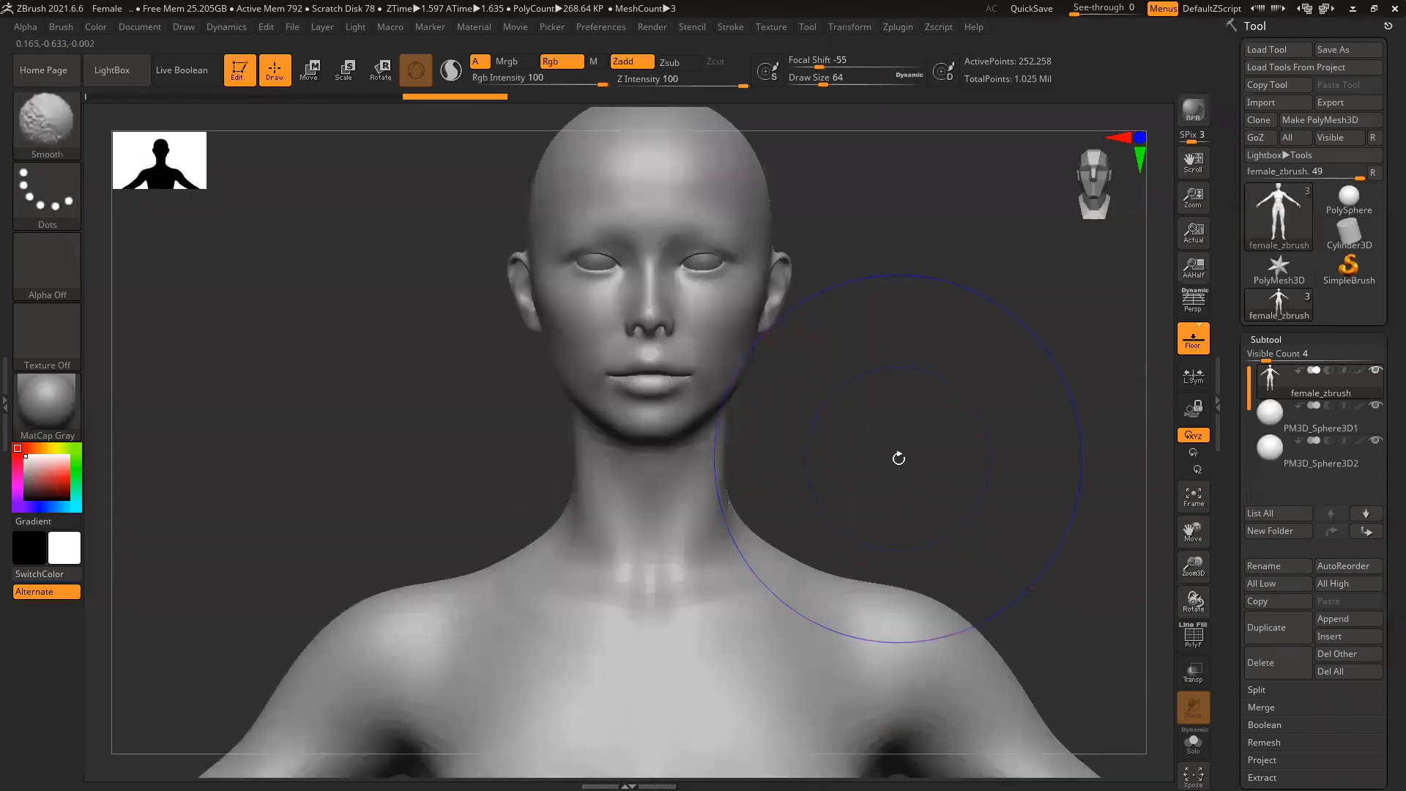
ctrl+right_drag(706, 424, 717, 499)
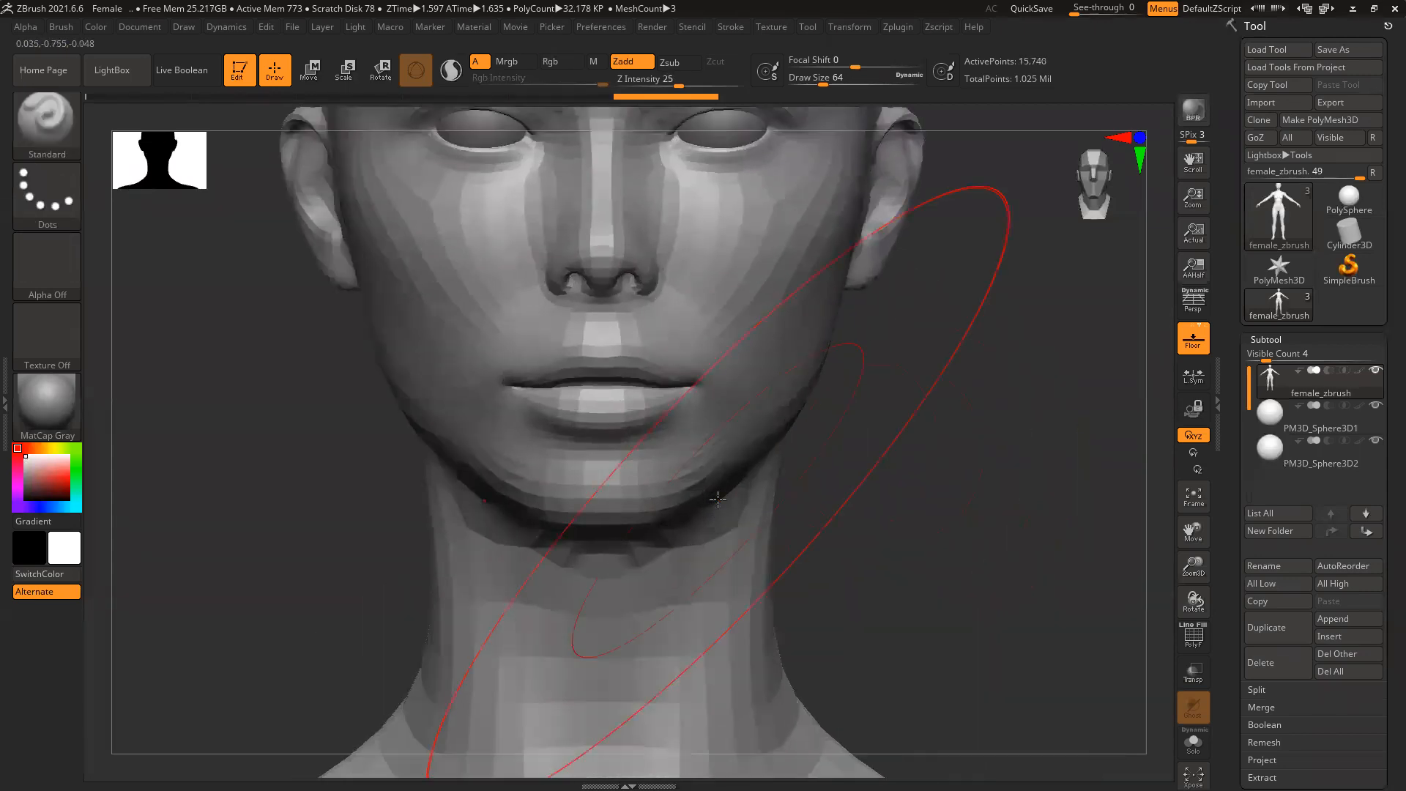
key(])
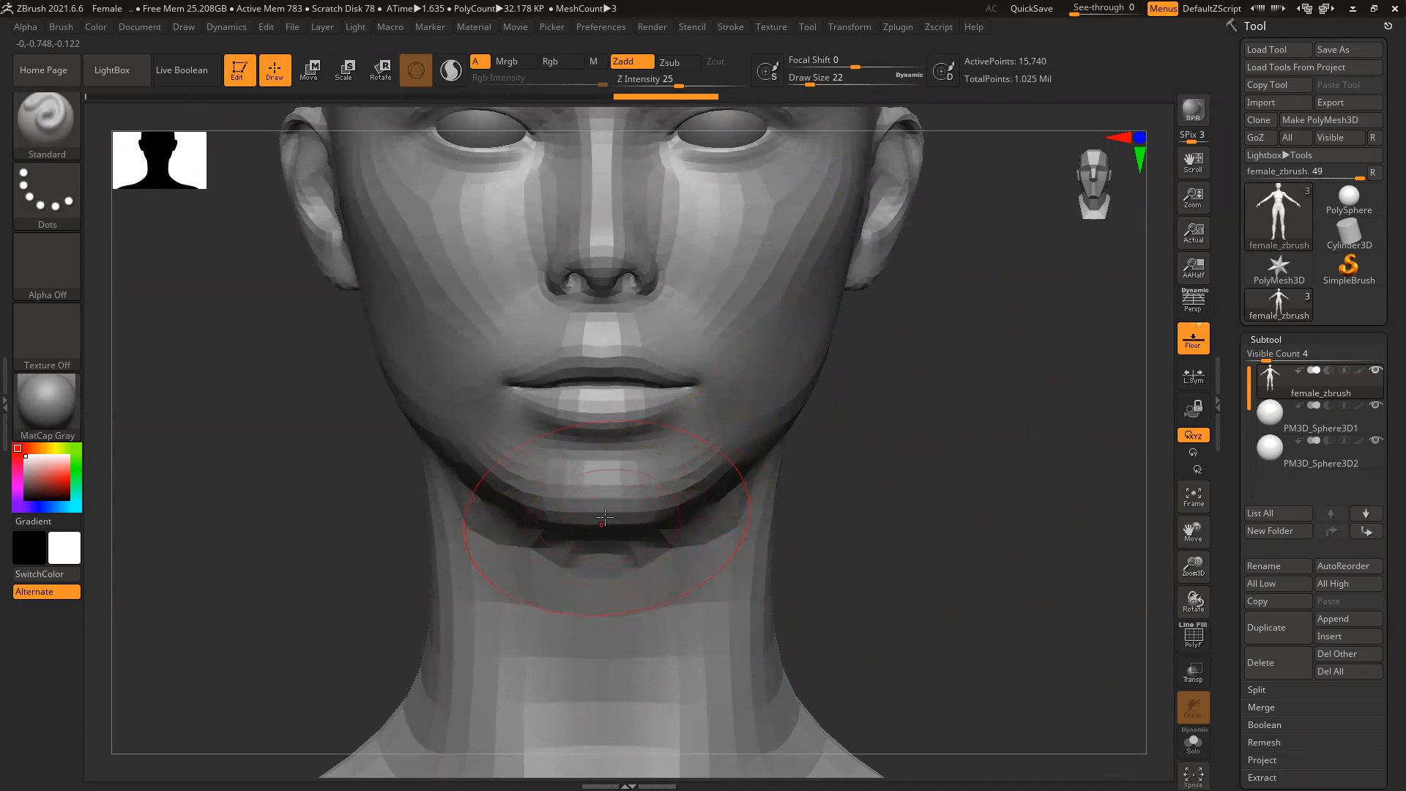
key(b)
key(m)
key(v)
key(comma)
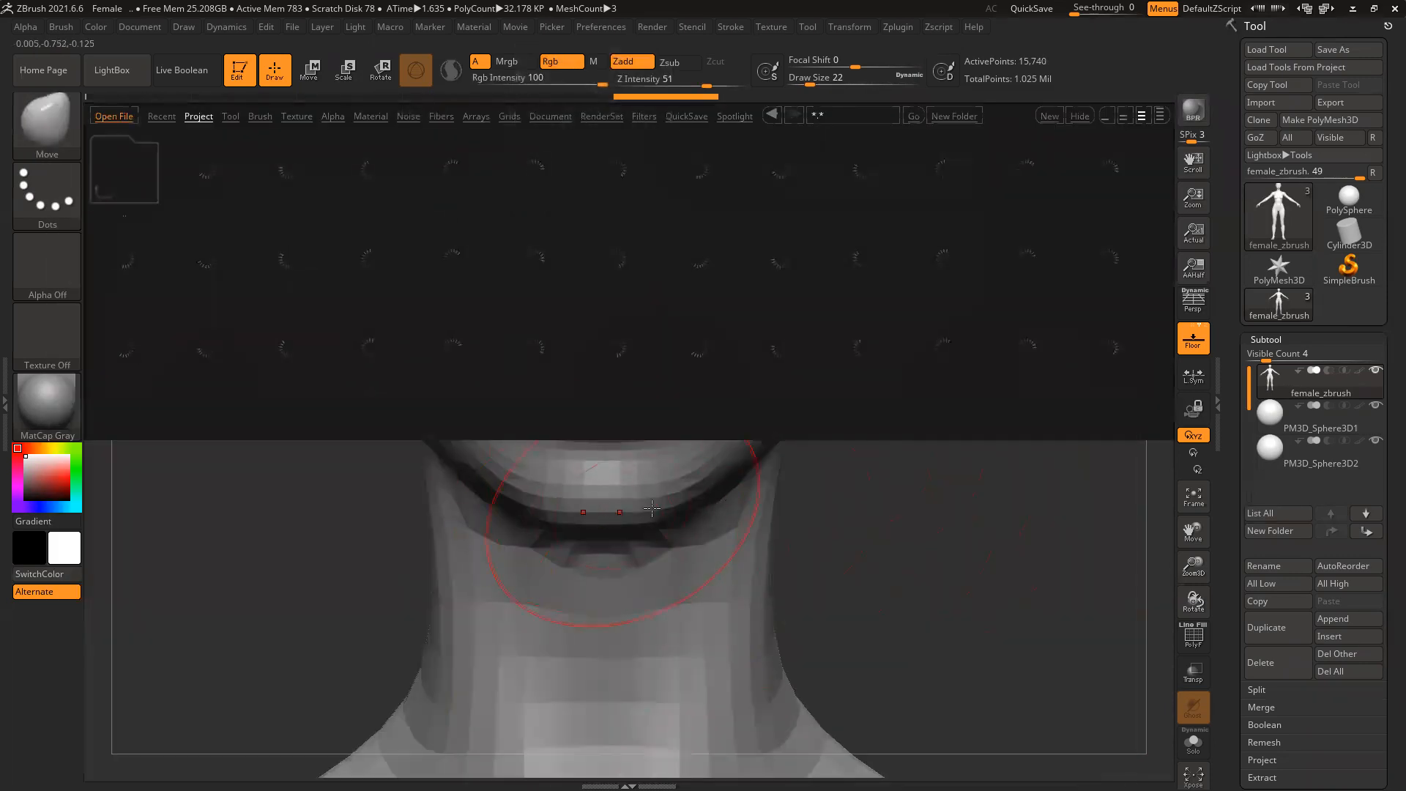
click(1070, 115)
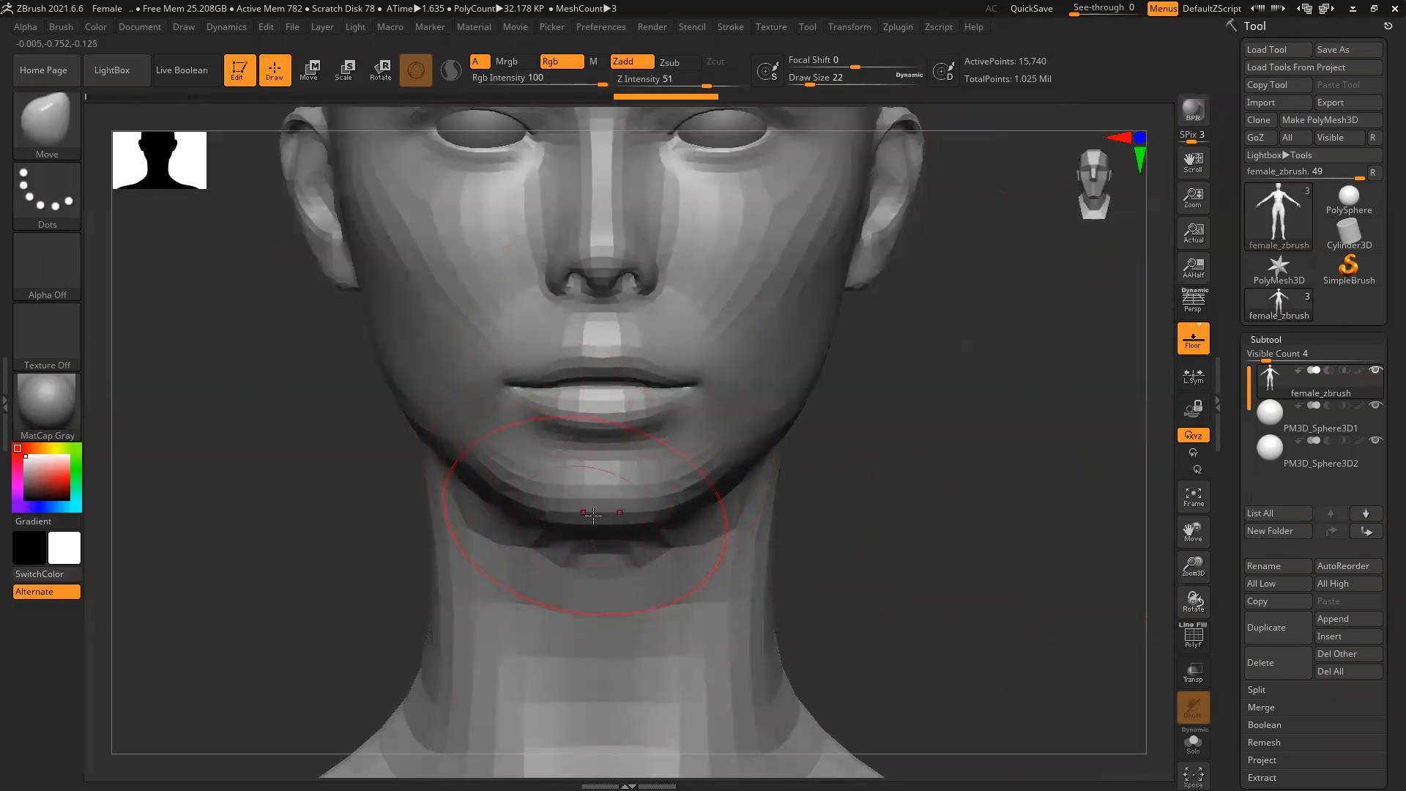
drag(600, 517, 601, 528)
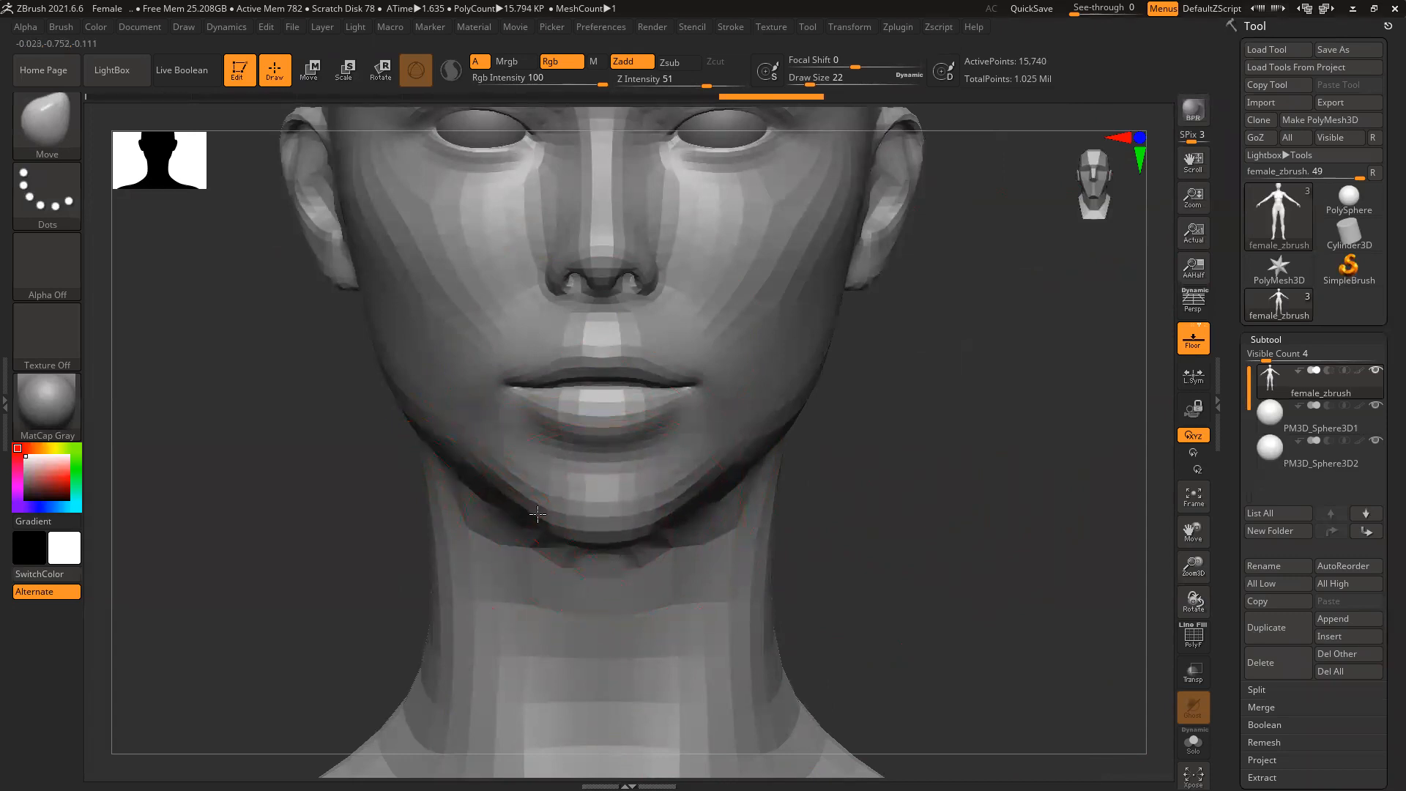
Reshape the chin profile and the jaw corner from the side with the Move brush
mouse_move(947, 412)
mouse_down()
mouse_move(906, 439)
mouse_move(906, 474)
mouse_move(870, 475)
mouse_up()
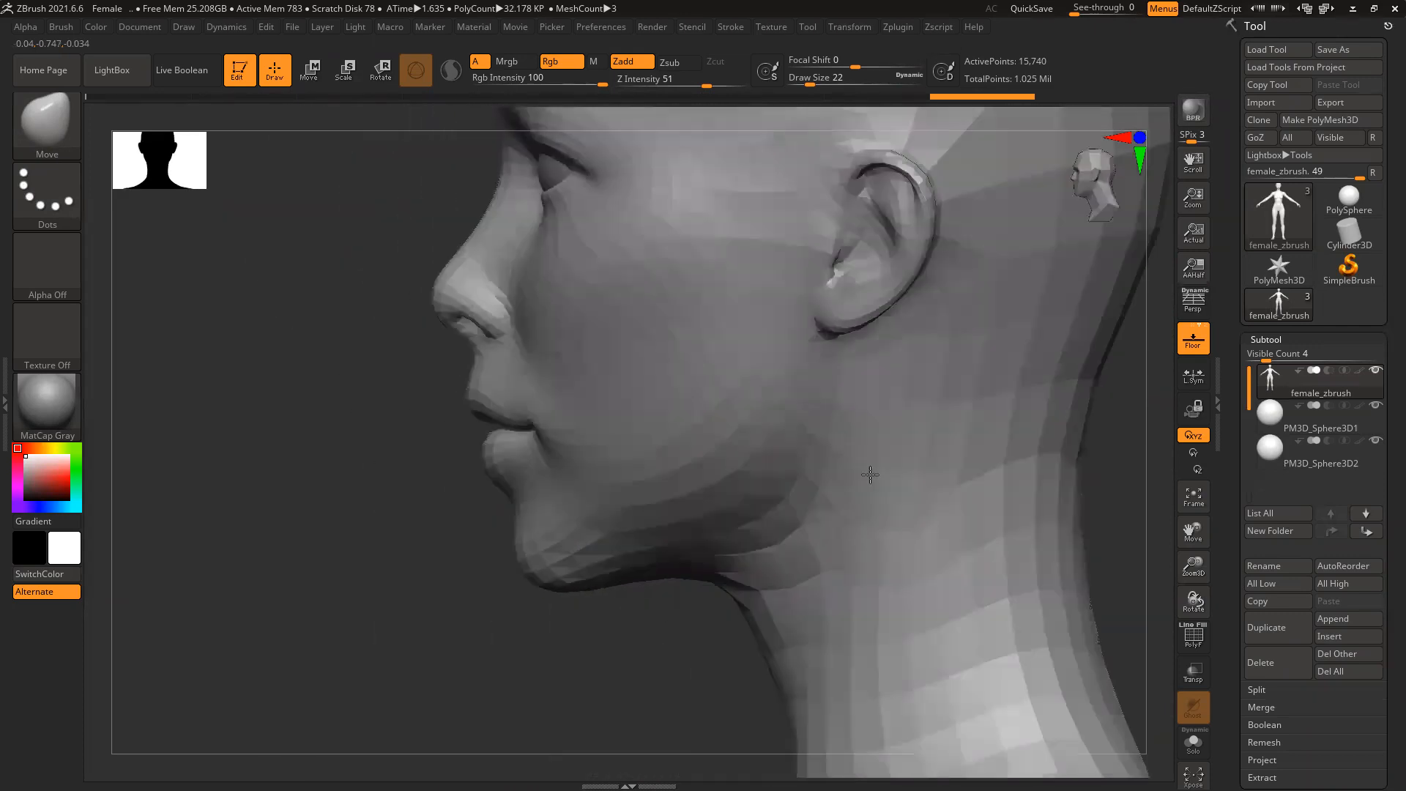
drag(483, 584, 477, 557)
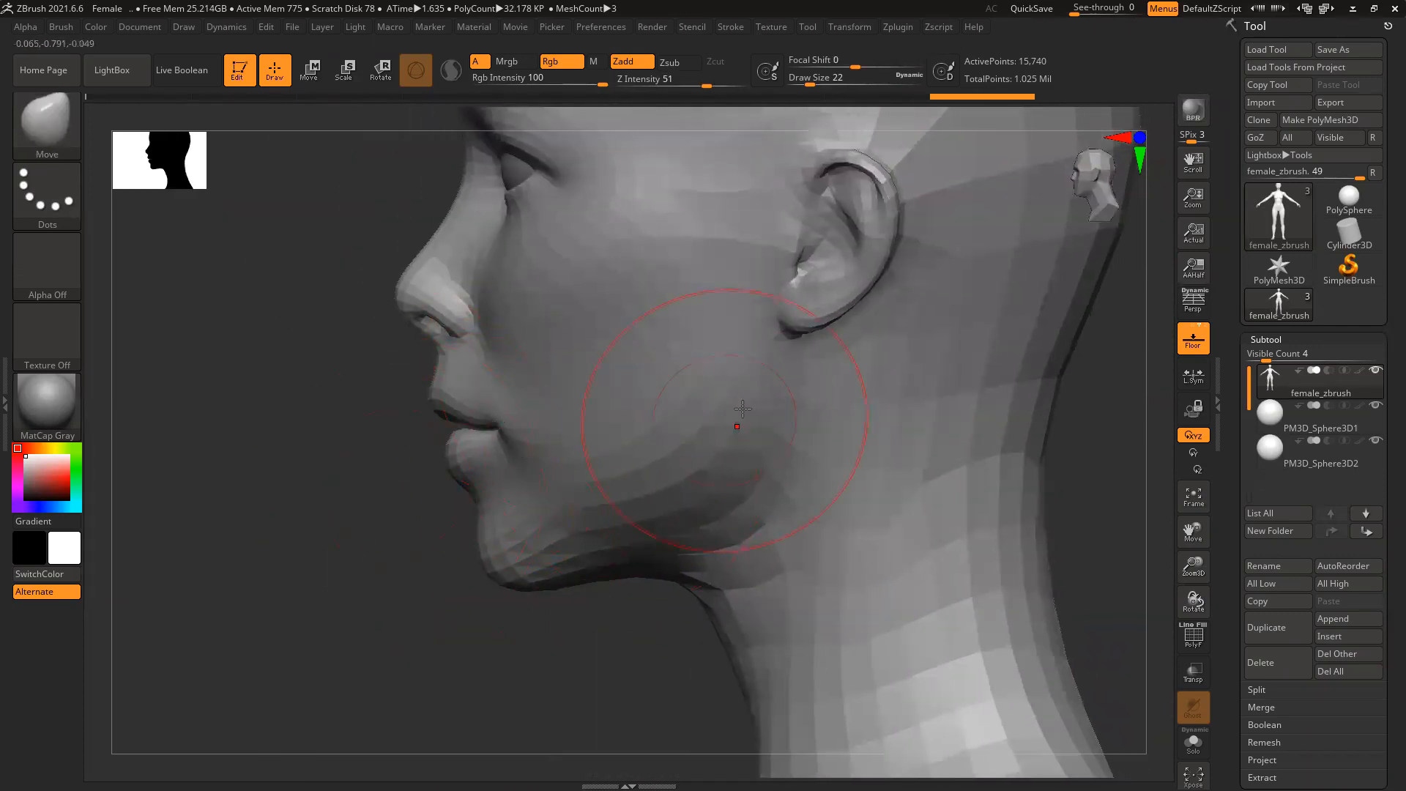
drag(730, 504, 747, 492)
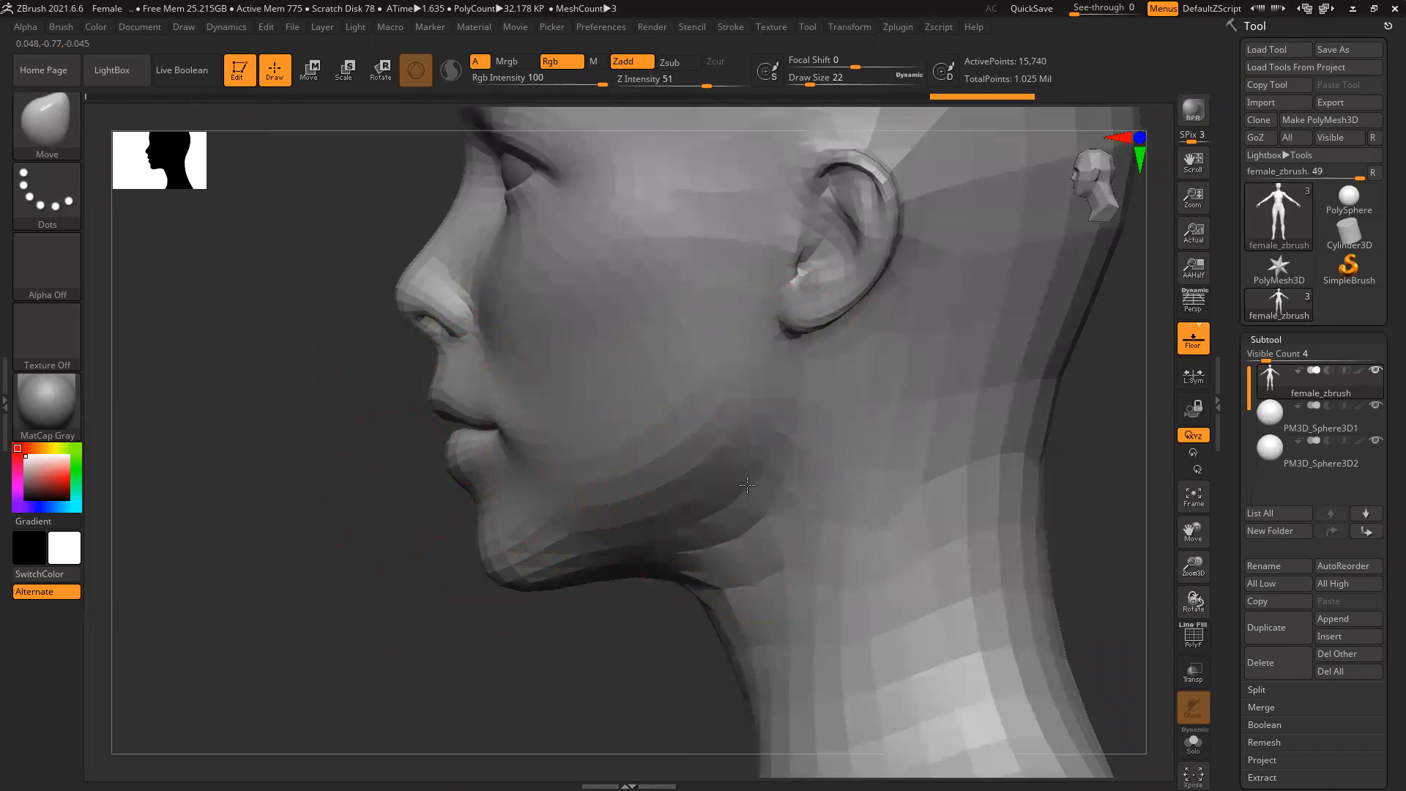
drag(456, 653, 628, 470)
drag(344, 634, 314, 340)
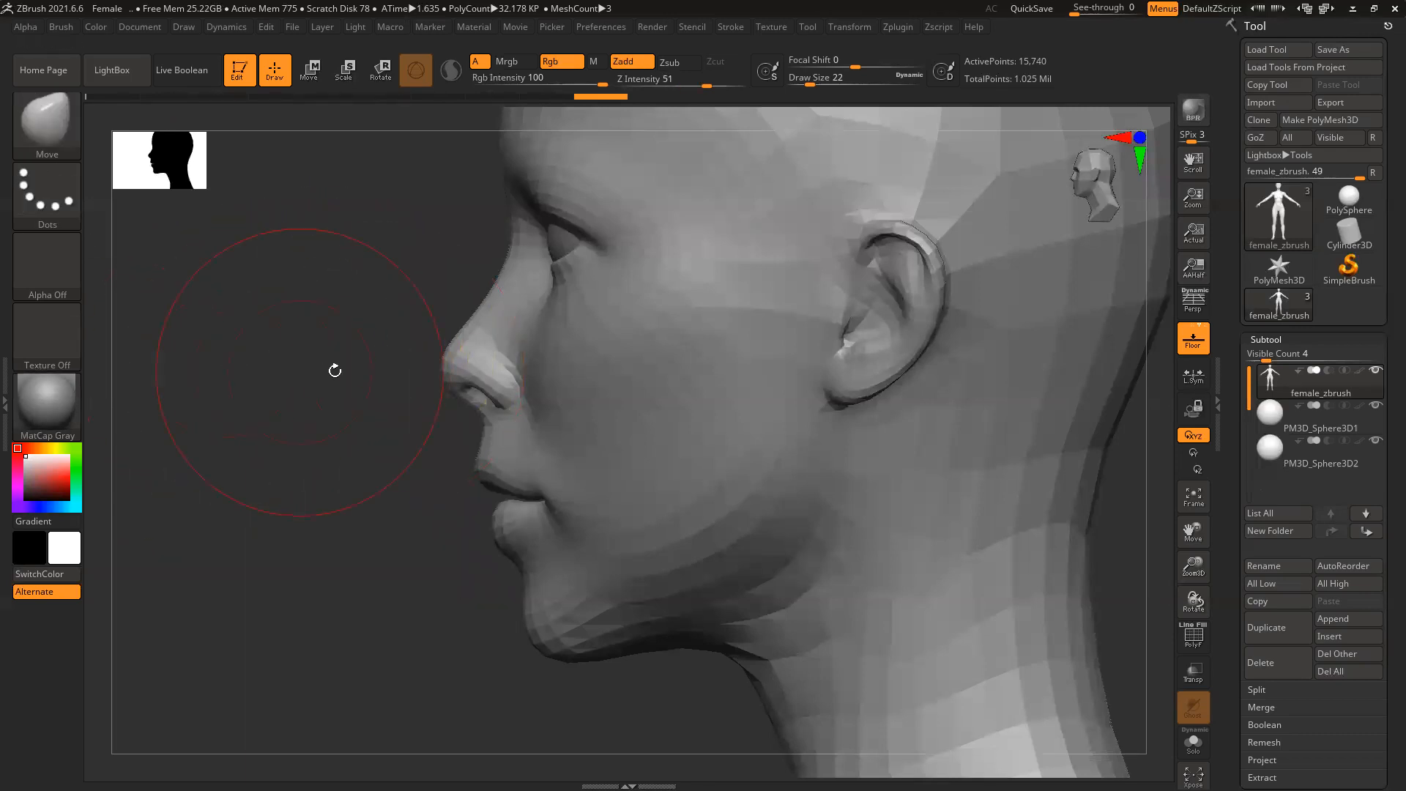
Pull the nose and upper lip forward in profile with the Move brush at draw size 46
key(bracketright)
key(bracketright)
drag(442, 375, 414, 384)
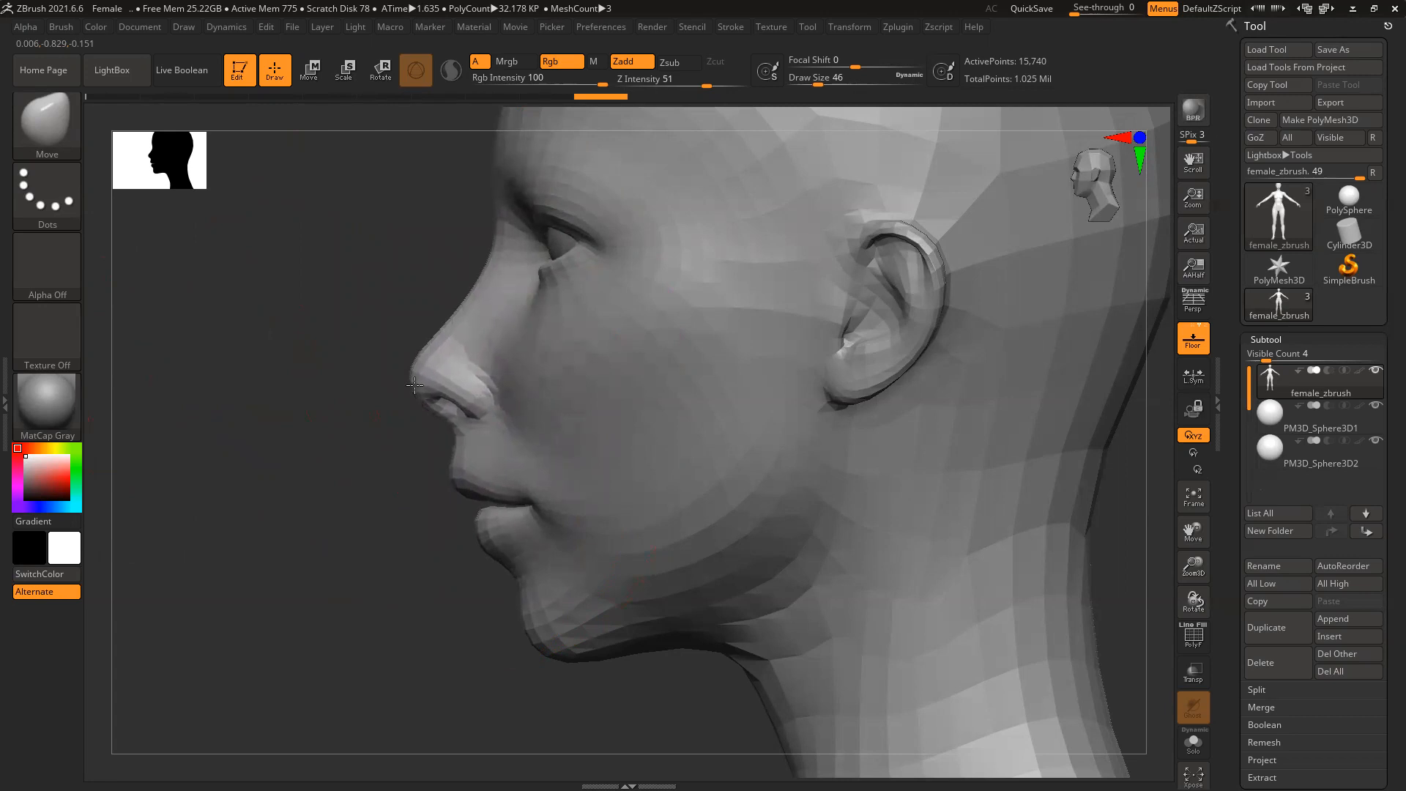
drag(279, 392, 413, 383)
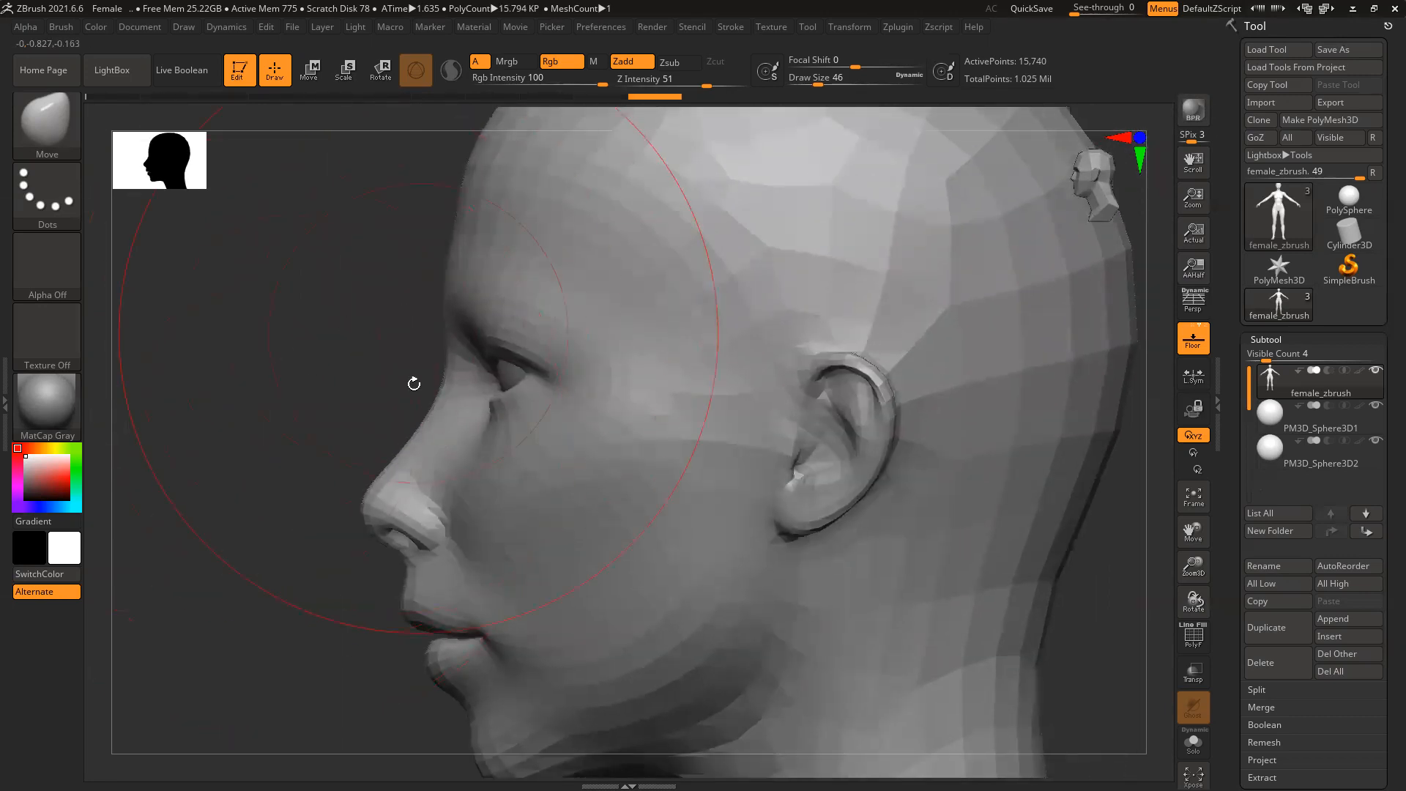
Refine the nose bridge between the eyes with the Move brush at draw size 18
key(bracketleft)
key(bracketleft)
key(bracketleft)
key(bracketleft)
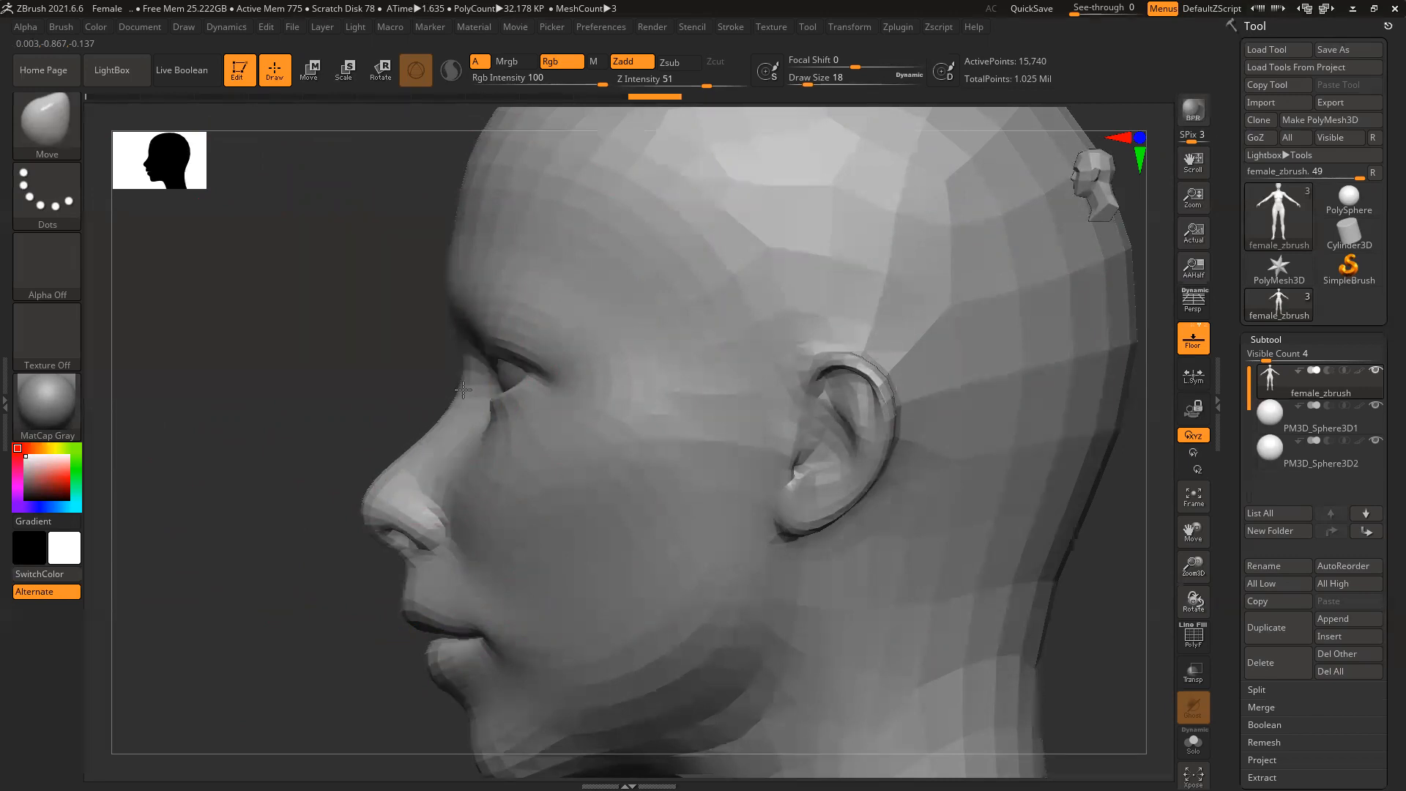
drag(310, 398, 549, 422)
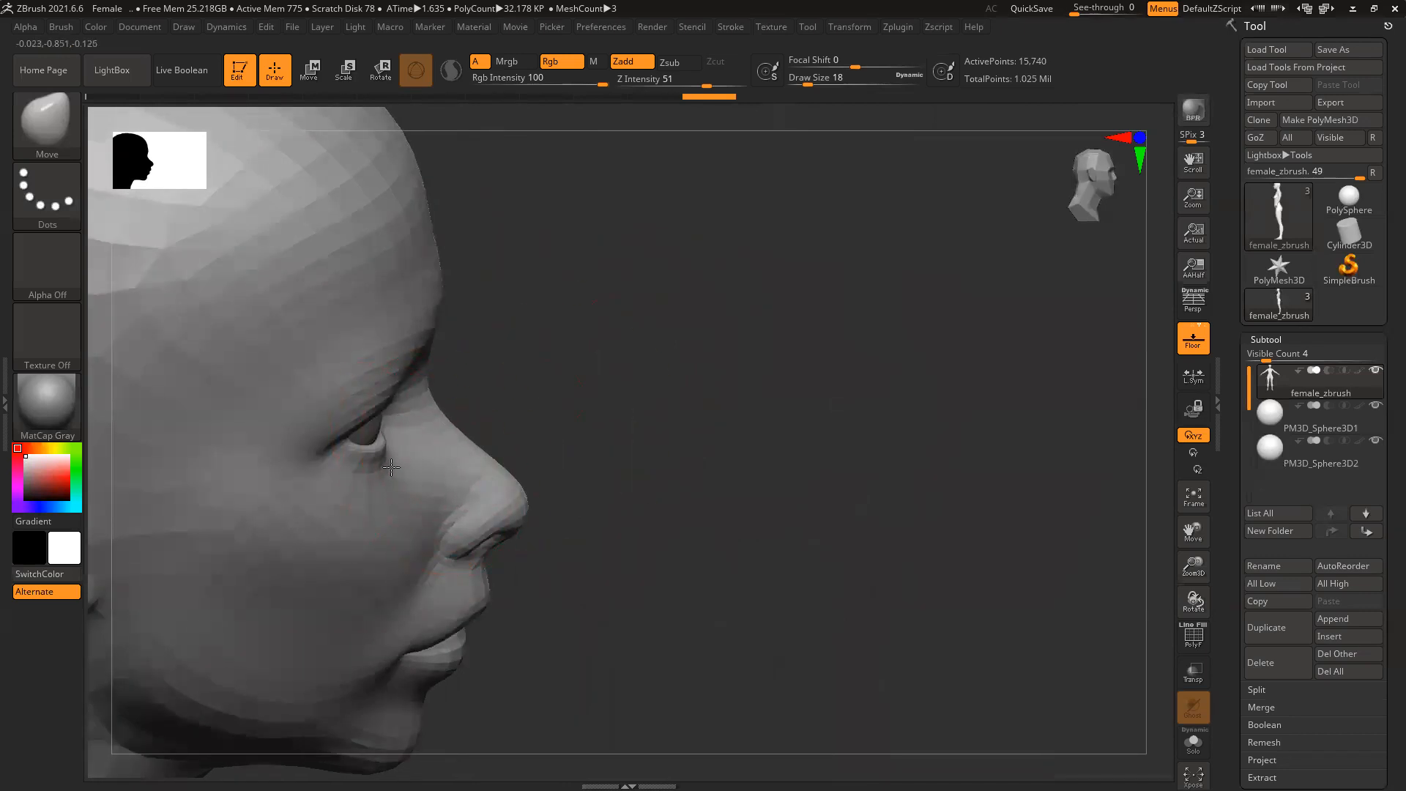
drag(630, 421, 903, 433)
drag(932, 480, 740, 492)
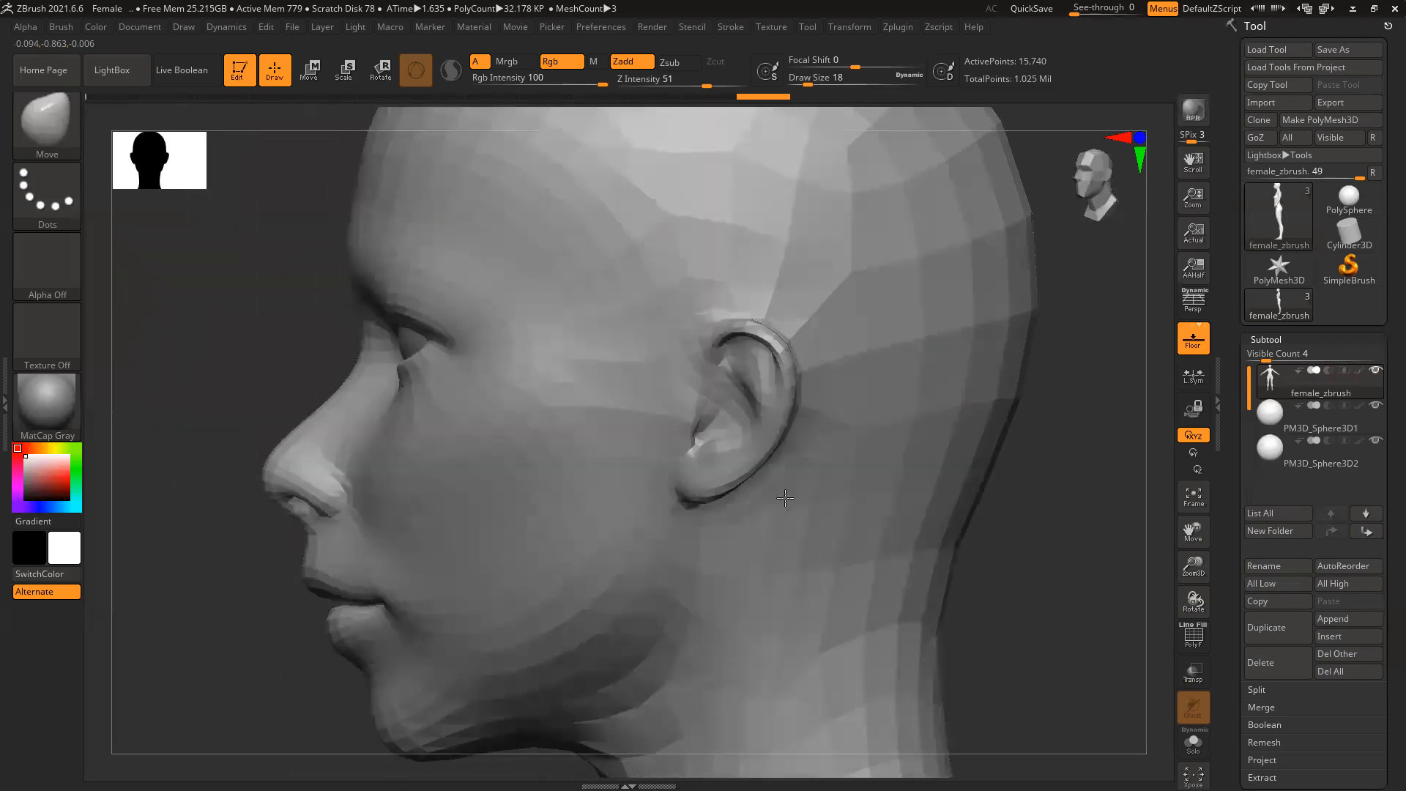
Pull the nose tip forward and reshape the bridge profile with the Move brush at draw size 7
alt+drag(179, 630, 373, 489)
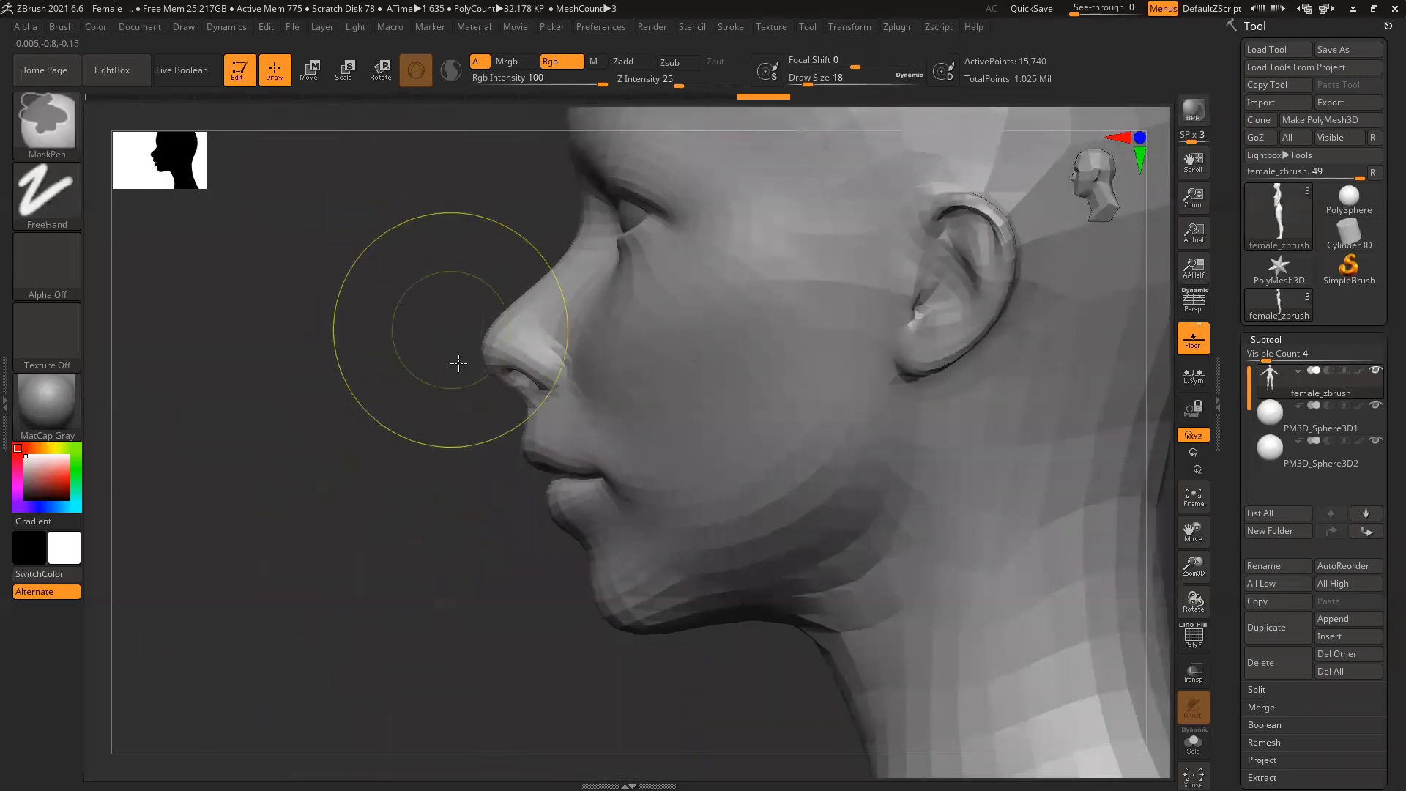
ctrl+right_drag(461, 359, 483, 477)
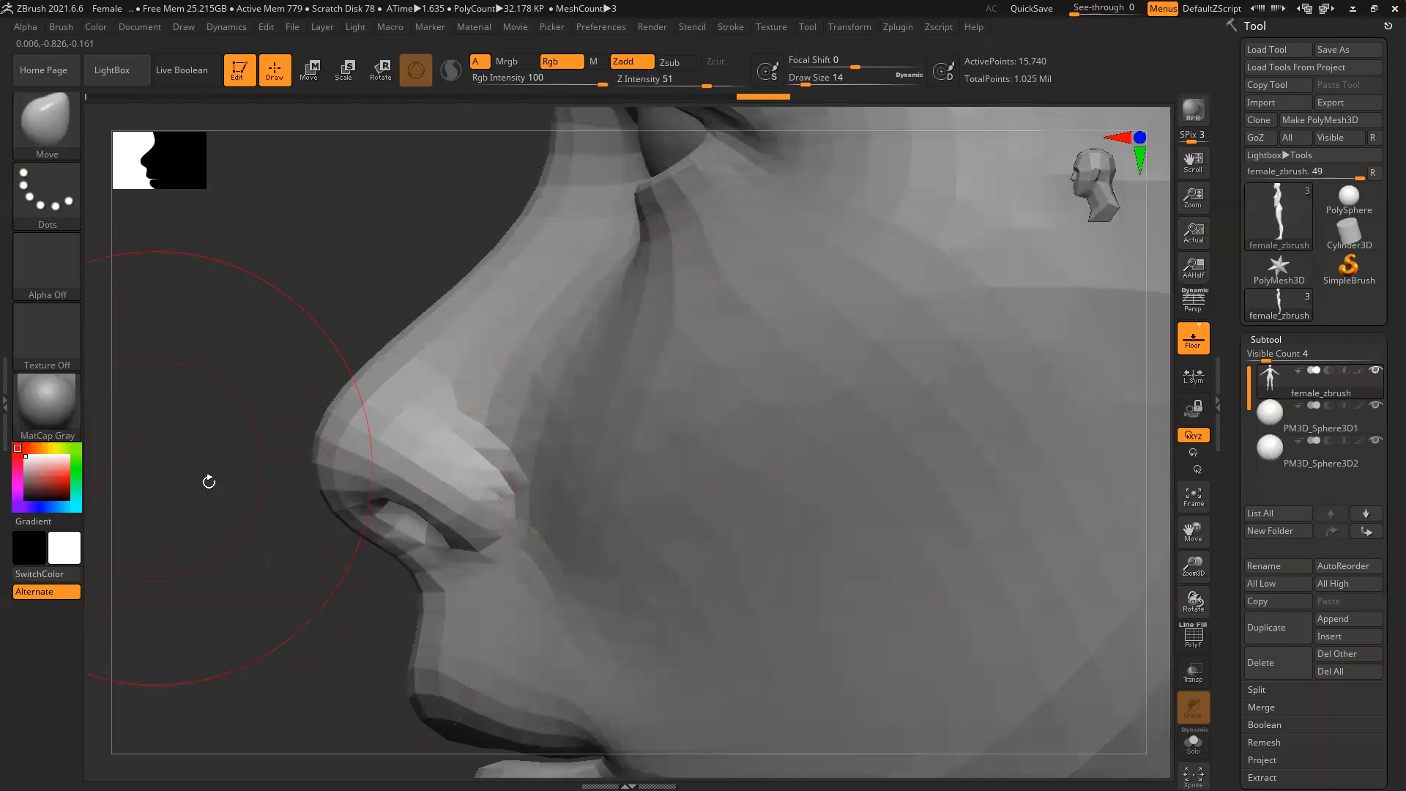
mouse_move(318, 477)
mouse_down()
mouse_move(291, 485)
mouse_move(272, 460)
mouse_up()
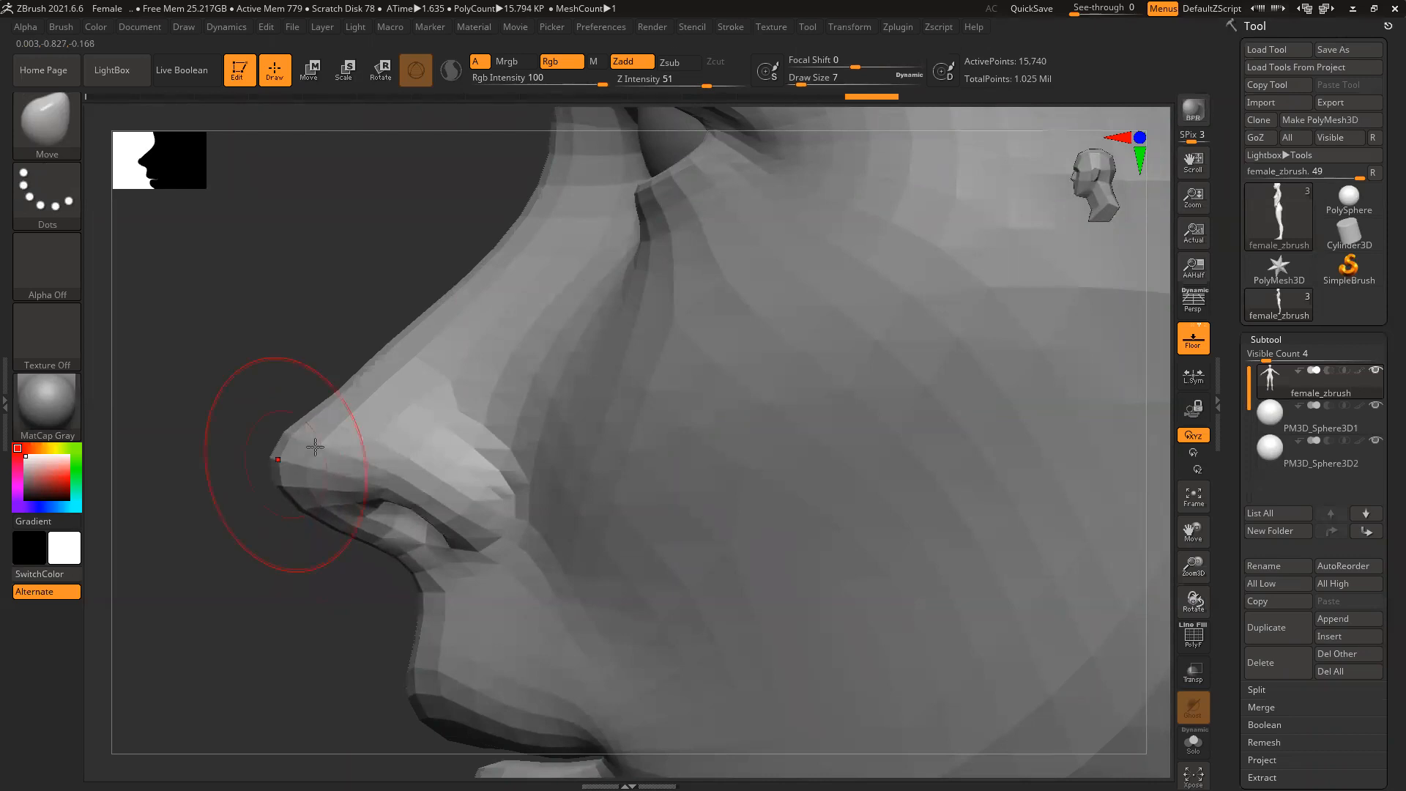
drag(339, 396, 455, 298)
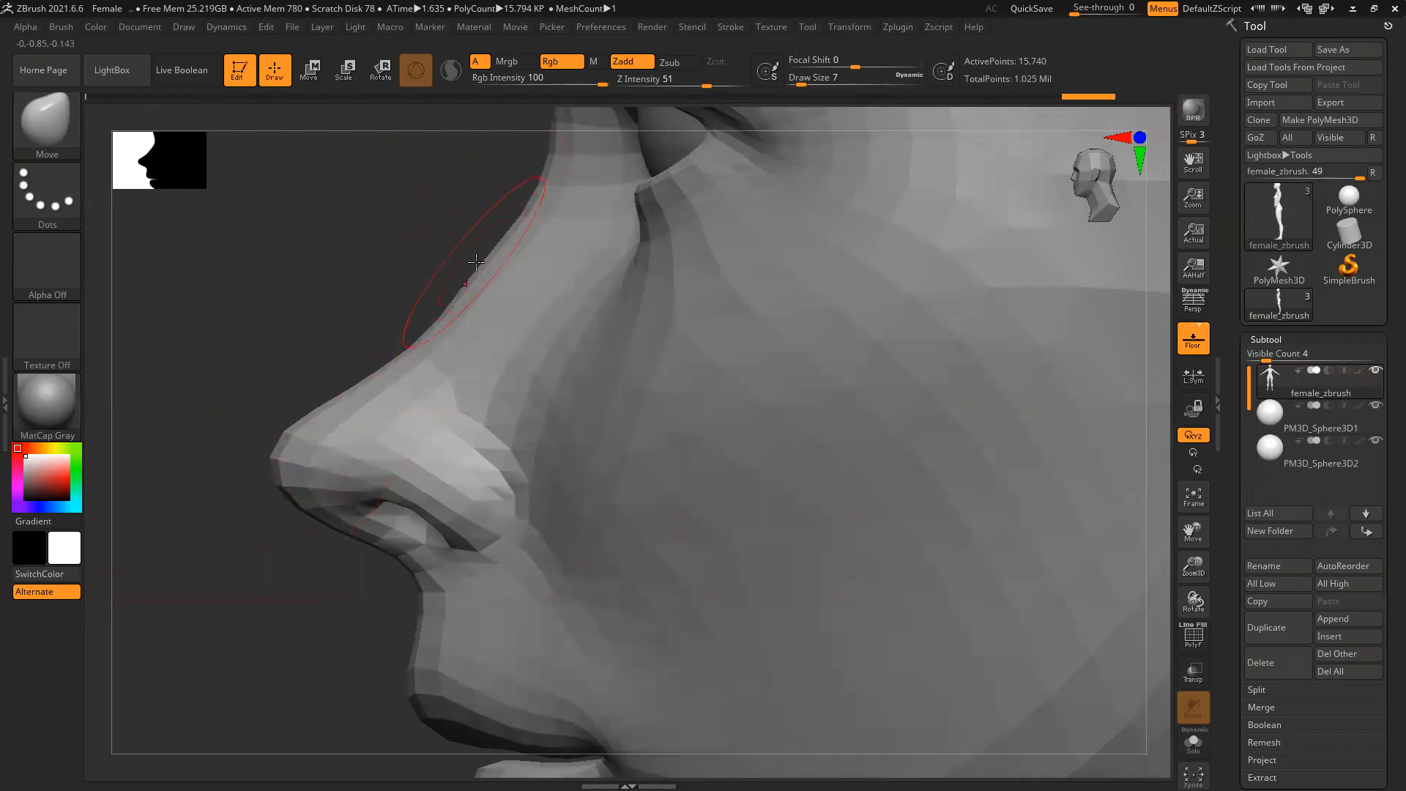
mouse_move(344, 377)
mouse_down()
mouse_move(314, 393)
mouse_move(354, 383)
mouse_move(337, 400)
mouse_move(377, 370)
mouse_up()
ctrl+right_drag(448, 380, 506, 330)
Slim the cheeks and jaw inward from the front view with the Move brush at draw size about 44
mouse_move(681, 584)
mouse_down()
mouse_move(480, 634)
mouse_move(486, 651)
mouse_move(933, 535)
mouse_up()
alt+right_drag(926, 492, 913, 540)
ctrl+right_drag(777, 483, 784, 549)
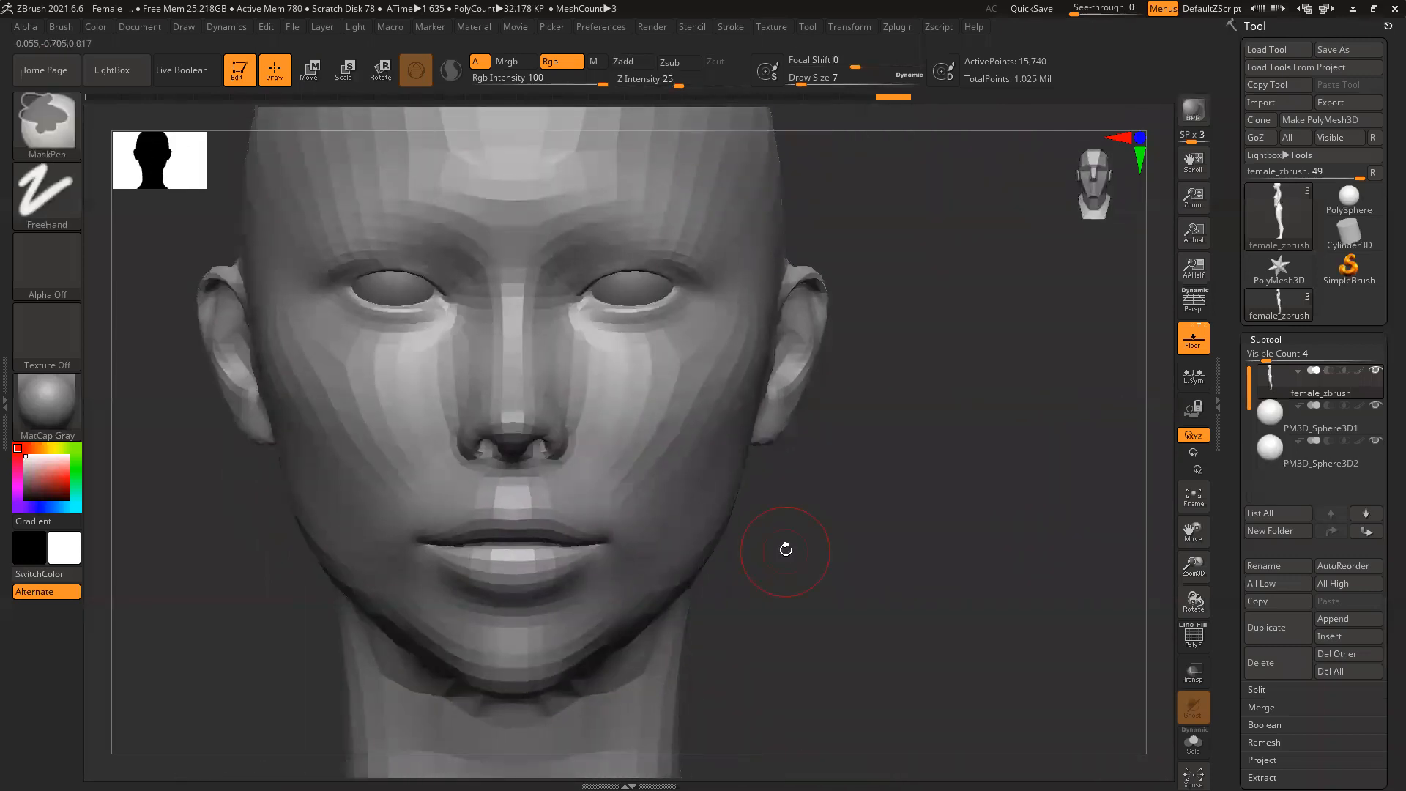
right_click(803, 486)
drag(811, 498, 832, 498)
drag(699, 532, 686, 533)
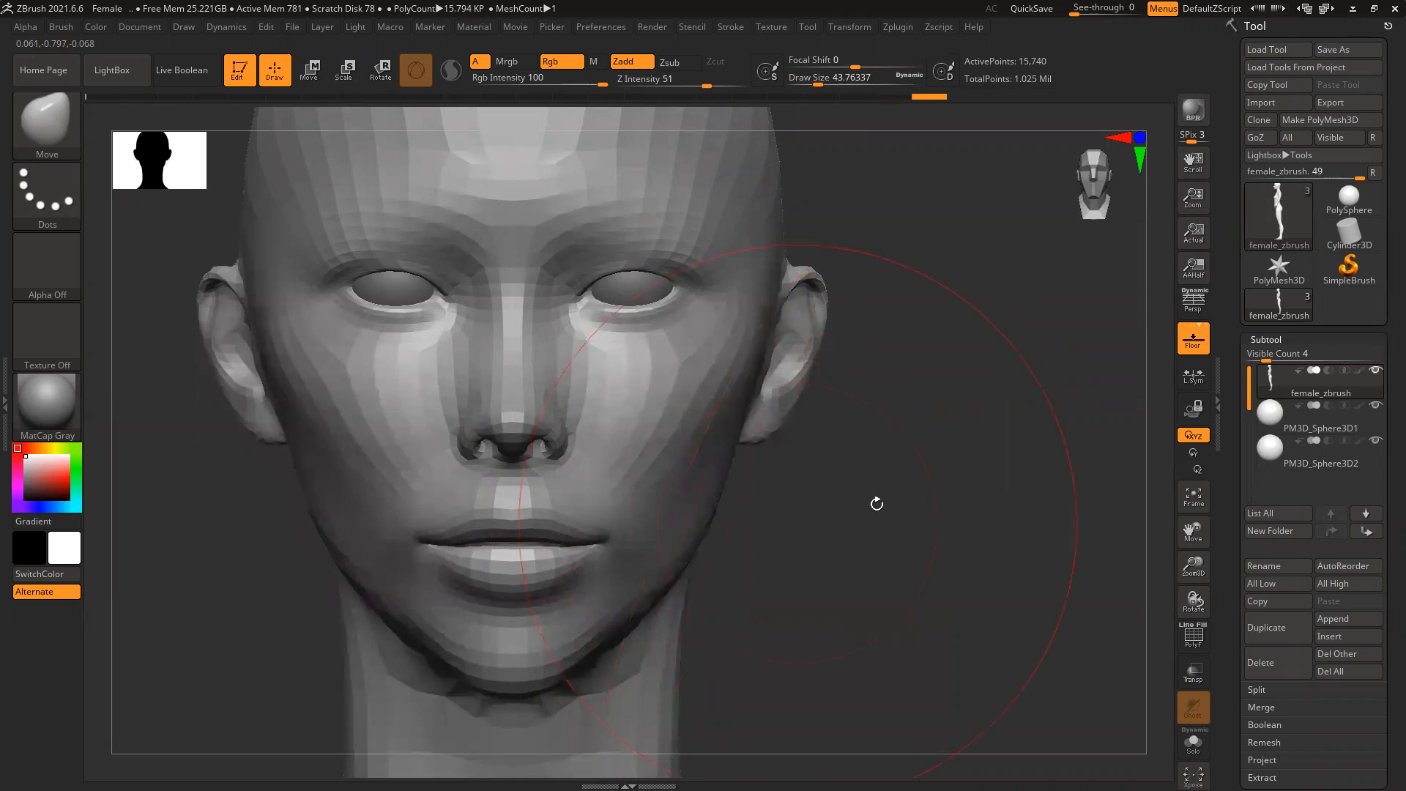
drag(875, 503, 920, 496)
Raise the figure to a higher subdivision level and frame the upper body from the front
key(ctrl)
mouse_move(880, 532)
ctrl+right_down()
mouse_move(973, 543)
mouse_move(935, 369)
ctrl+right_up()
mouse_move(932, 418)
right_down()
mouse_move(878, 423)
mouse_move(928, 399)
right_up()
alt+right_drag(882, 341, 881, 446)
ctrl+right_drag(662, 323, 671, 350)
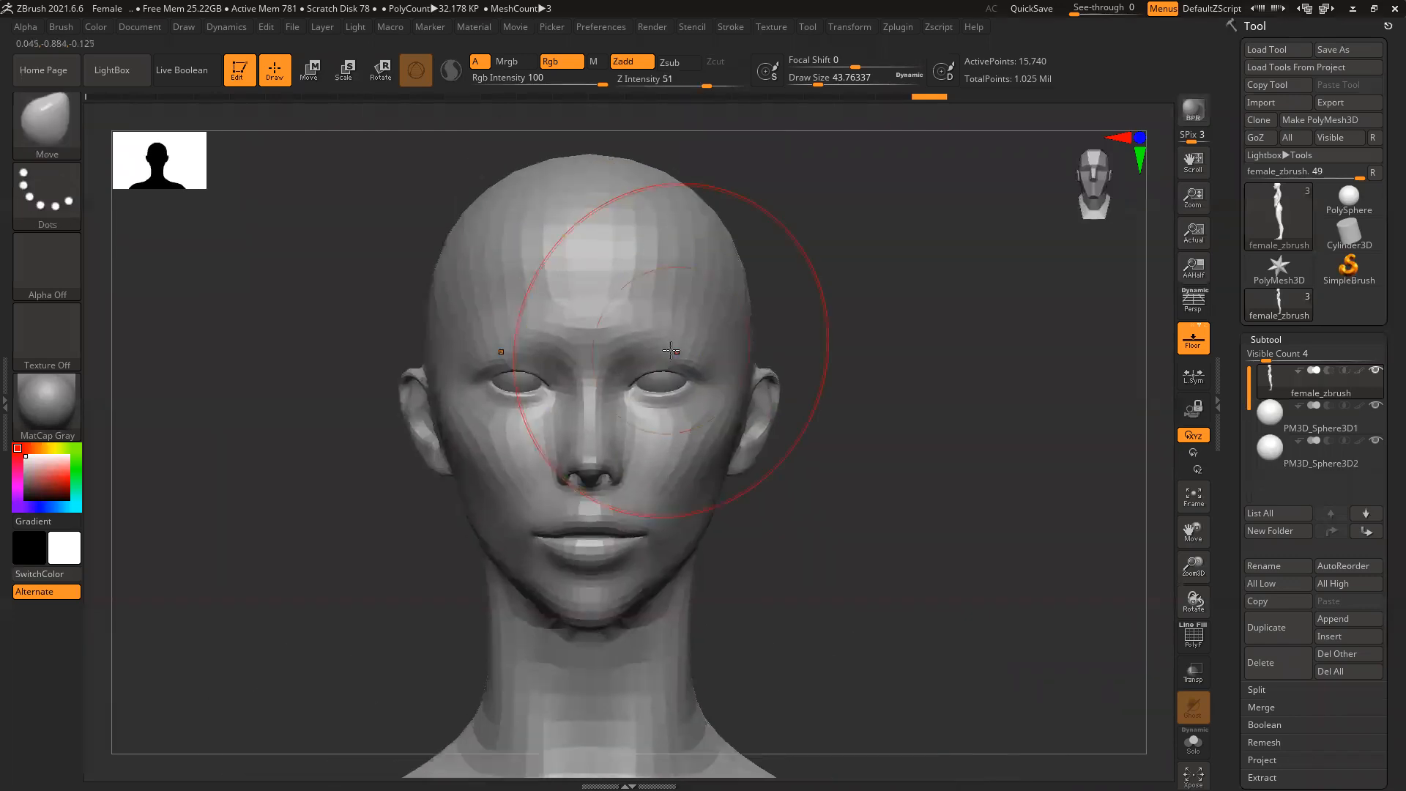
mouse_move(935, 518)
ctrl+right_down()
mouse_move(850, 481)
mouse_move(848, 405)
mouse_move(875, 329)
ctrl+right_up()
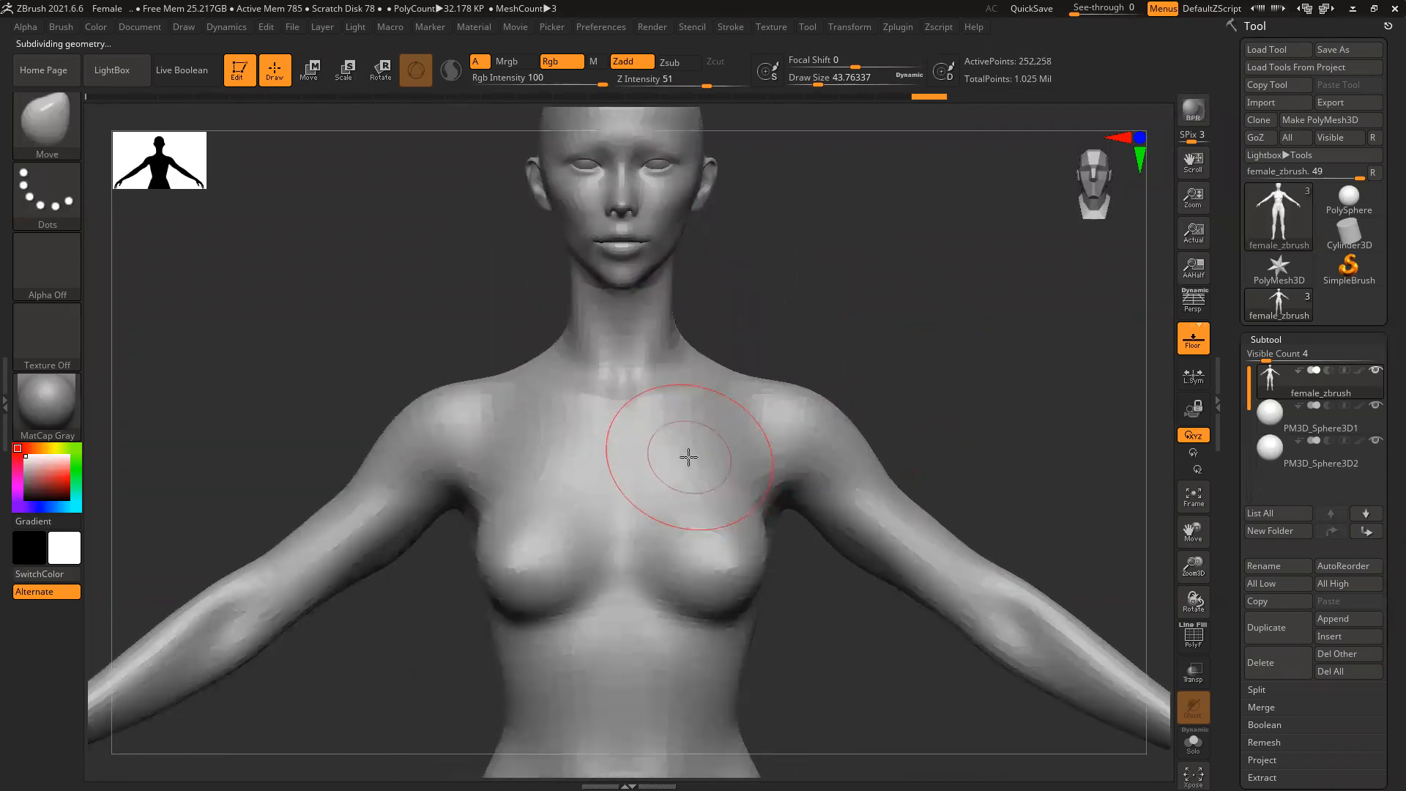
Mask a neckline across the chest and straps up to the shoulders with the MaskPen at draw size 7
key(bracketleft)
key(bracketleft)
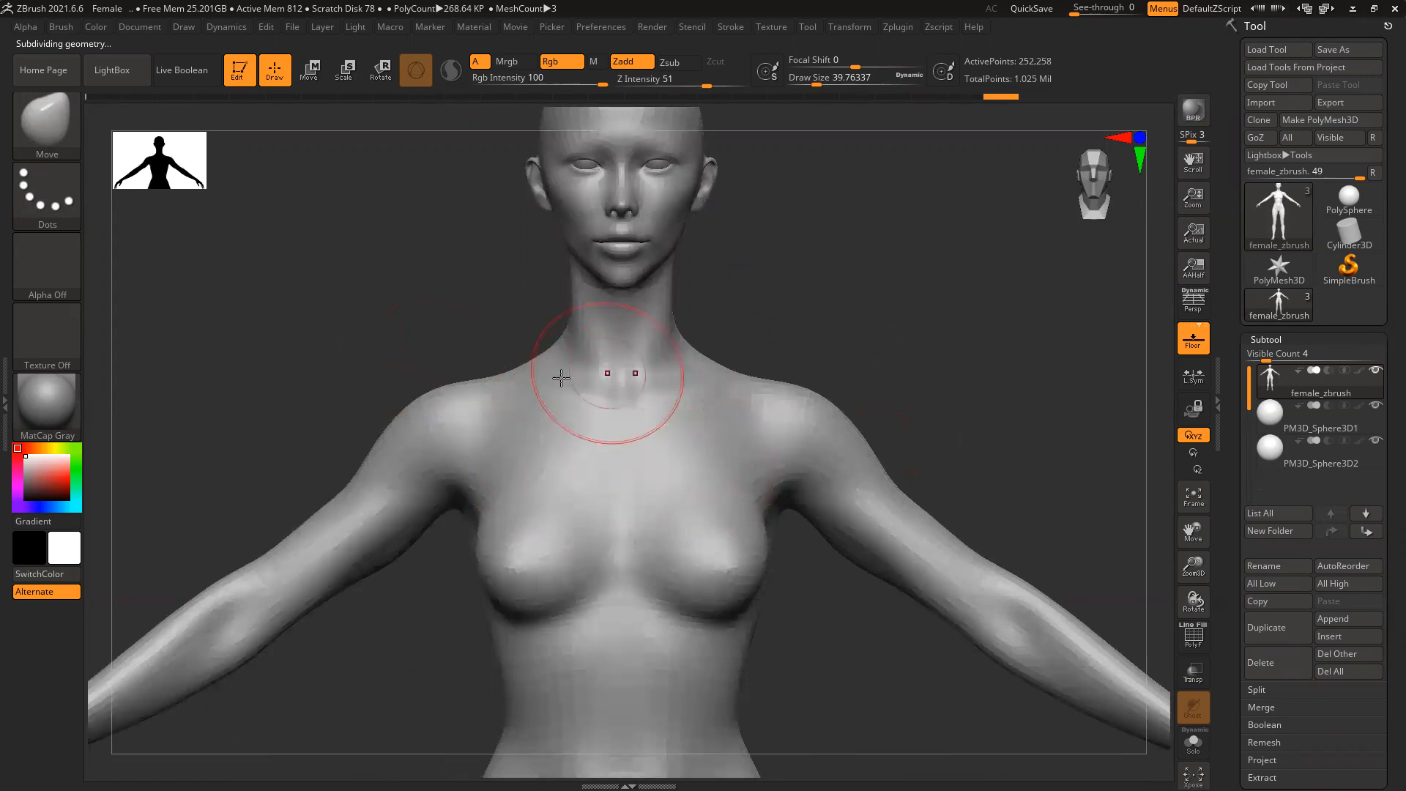
key(bracketleft)
key(bracketleft)
key(bracketleft)
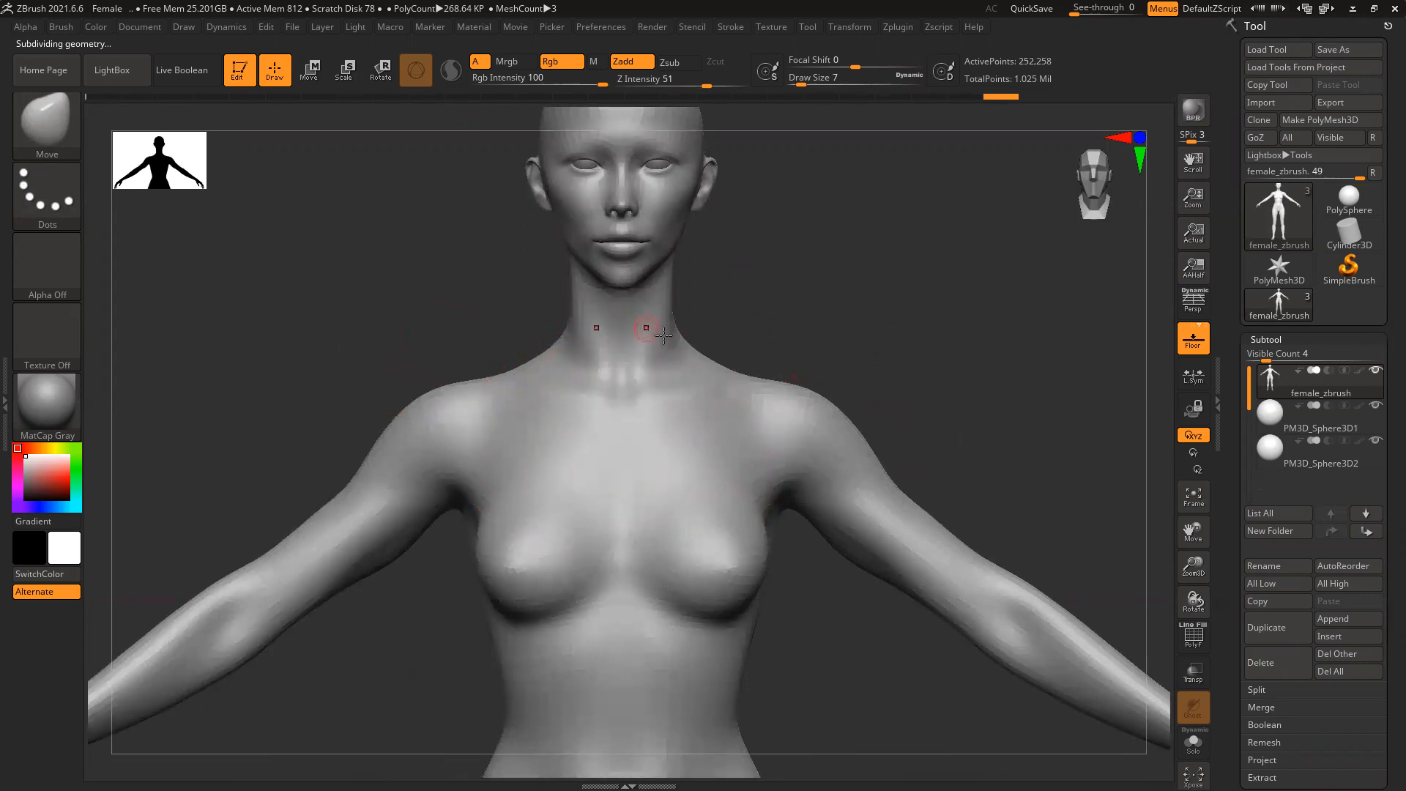
key(ctrl)
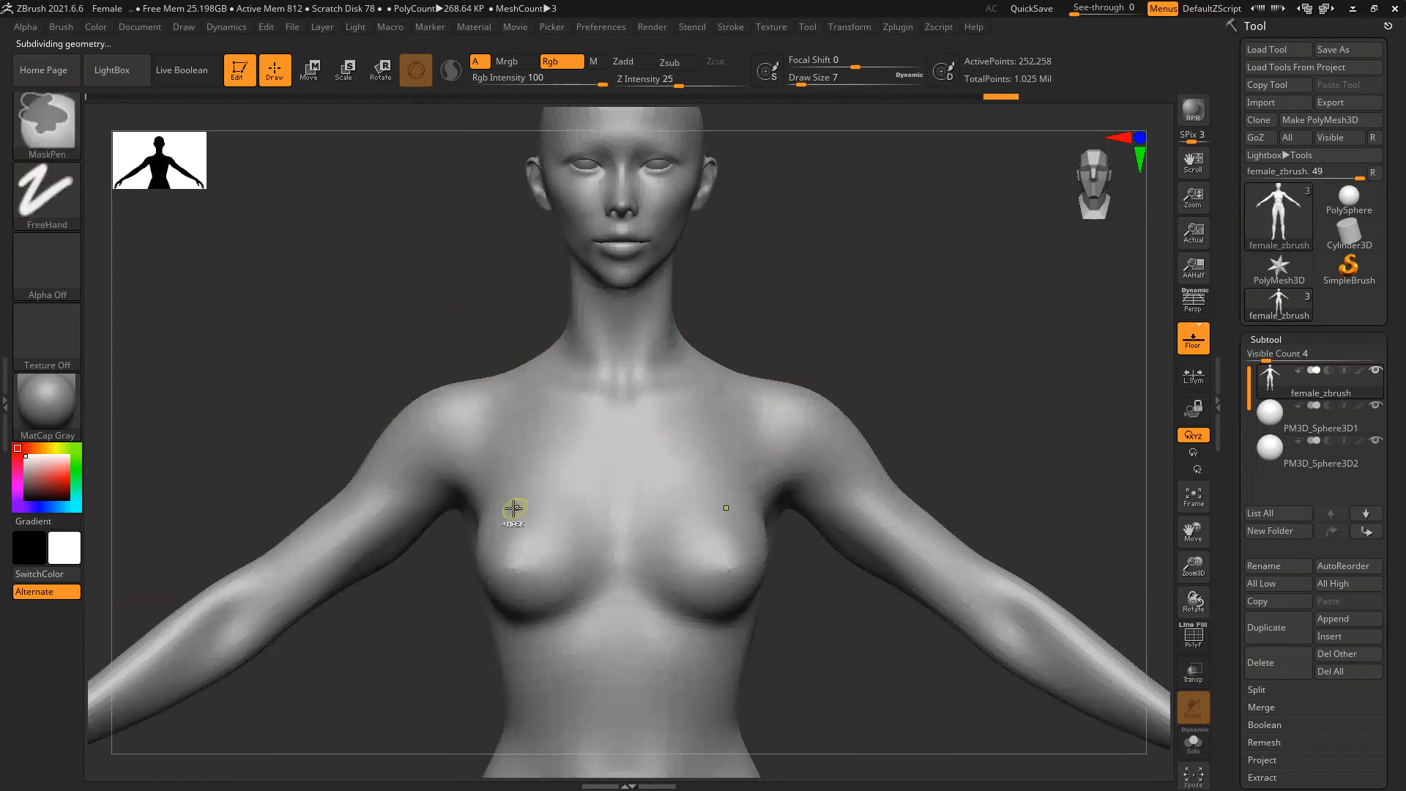
ctrl+drag(519, 500, 624, 523)
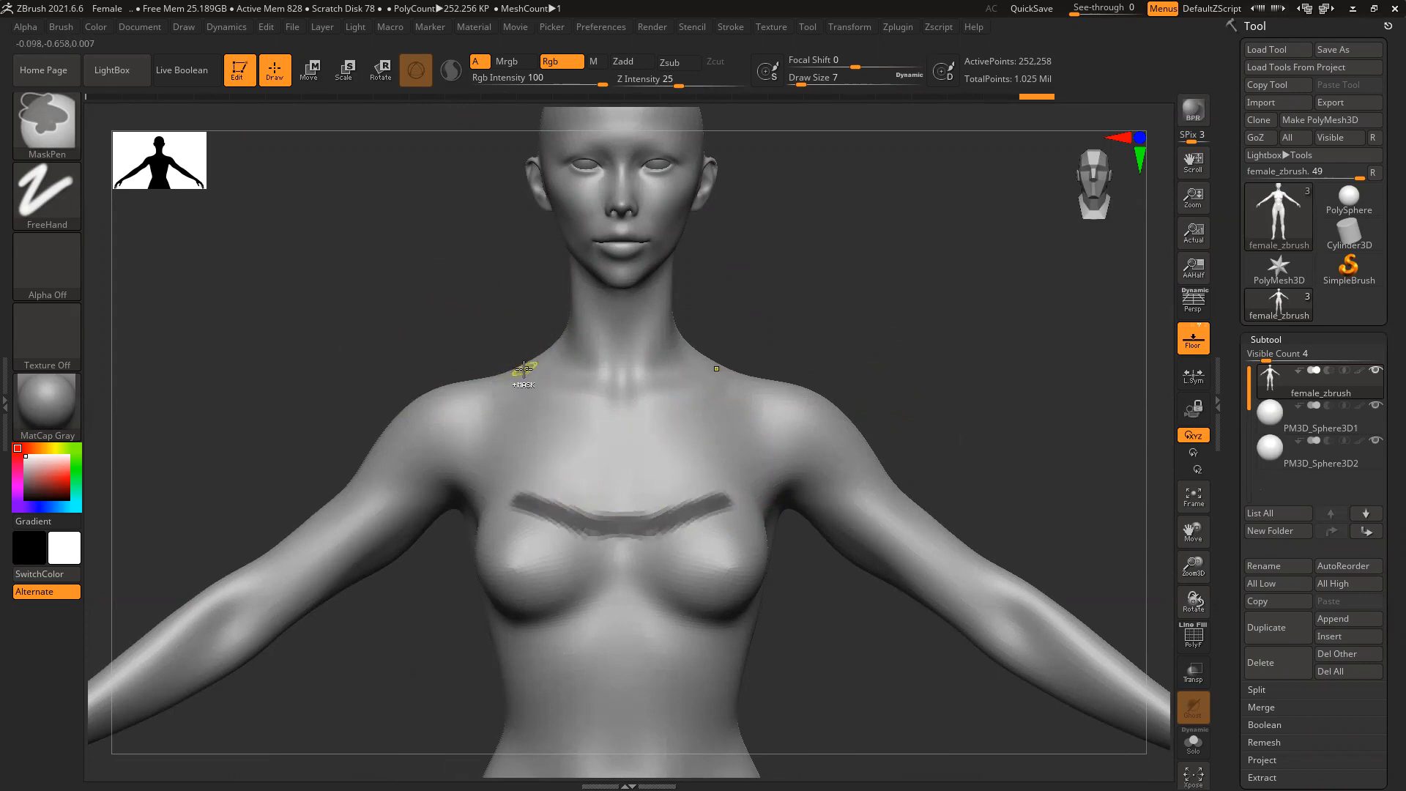
ctrl+drag(542, 363, 507, 504)
Continue the strap mask over the shoulders and around the back of the neck
mouse_move(844, 295)
mouse_down()
mouse_move(900, 305)
mouse_move(869, 305)
mouse_move(833, 373)
mouse_move(791, 314)
mouse_move(574, 354)
mouse_up()
drag(703, 342, 623, 358)
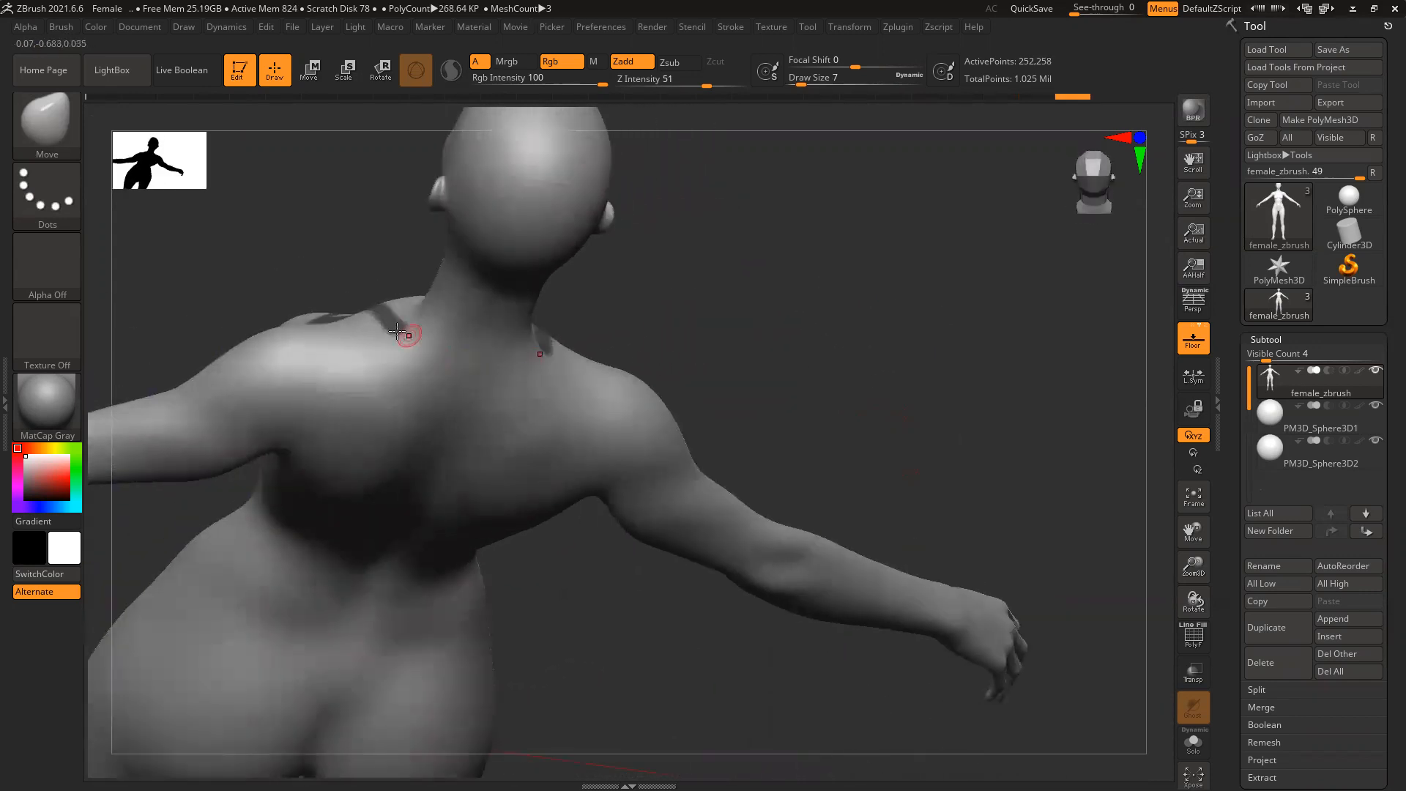
ctrl+drag(401, 336, 498, 375)
Fill in the chest mask of the top, erase the misplaced side strip and mask a wider side band
mouse_move(840, 348)
mouse_down()
mouse_move(881, 317)
mouse_move(727, 339)
mouse_move(888, 607)
mouse_move(838, 549)
mouse_move(432, 446)
mouse_up()
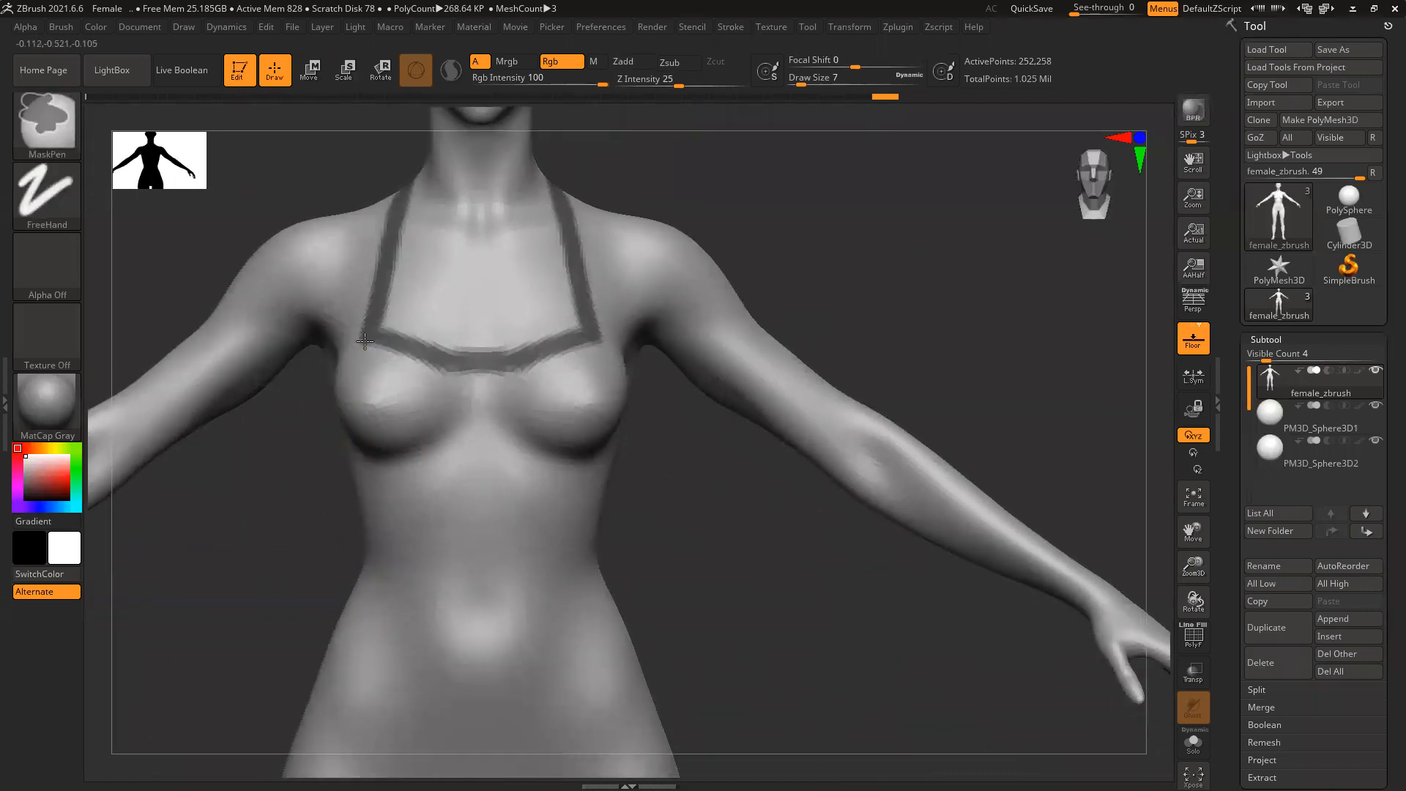
mouse_move(317, 372)
ctrl+mouse_down()
mouse_move(389, 353)
mouse_move(458, 377)
mouse_move(366, 385)
mouse_move(439, 402)
mouse_move(396, 413)
mouse_move(439, 434)
mouse_move(424, 439)
mouse_move(385, 413)
mouse_move(528, 373)
mouse_move(608, 377)
mouse_move(618, 392)
mouse_move(298, 401)
ctrl+mouse_up()
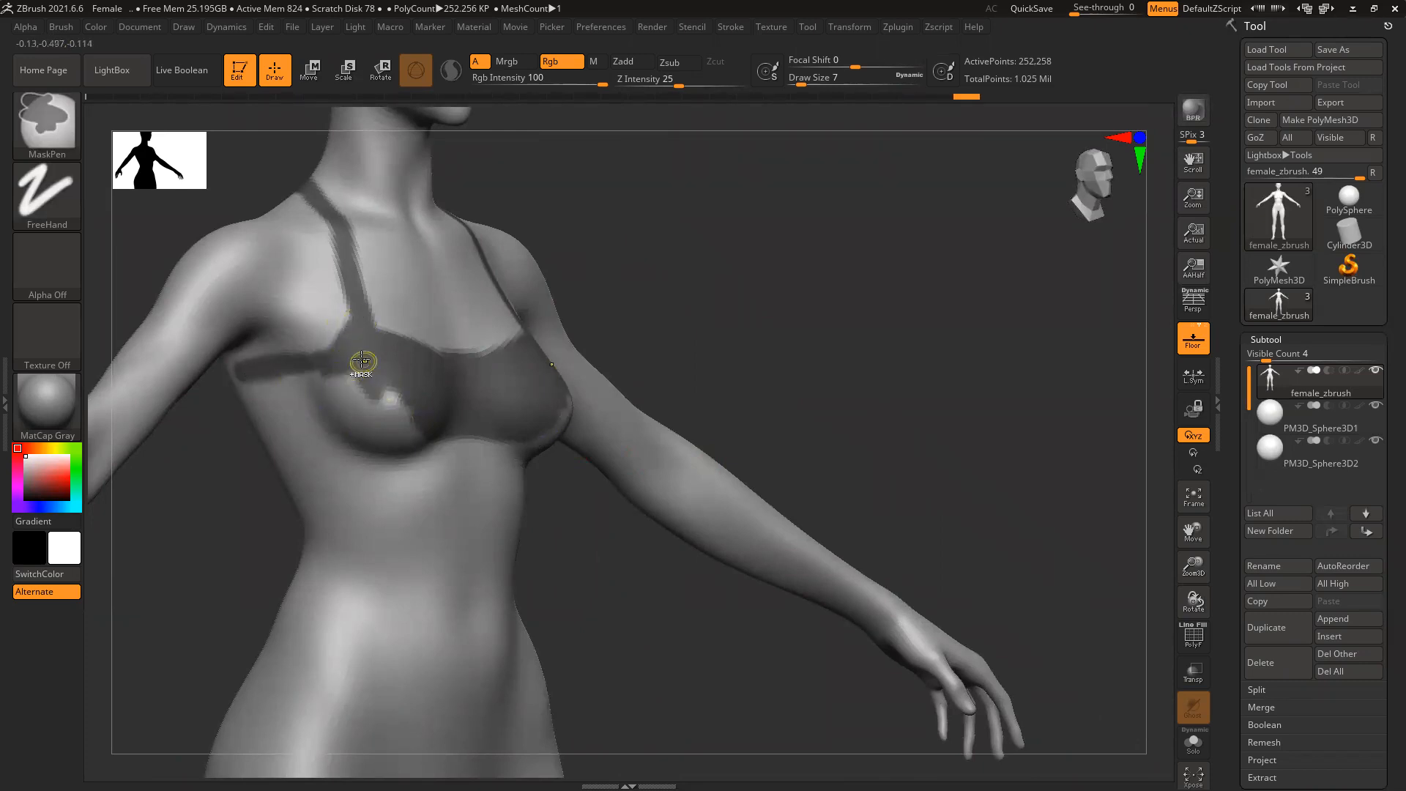
ctrl+alt+drag(293, 384, 238, 366)
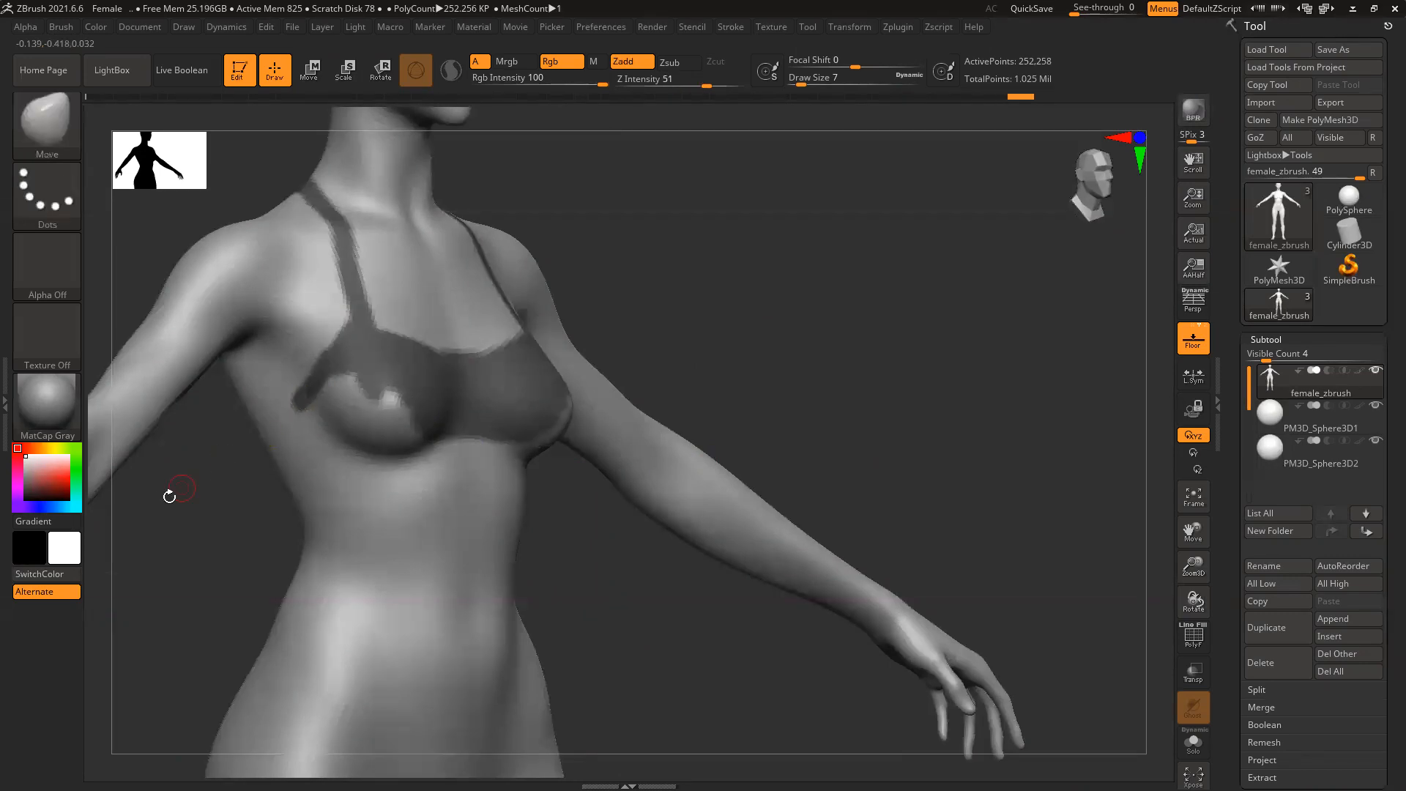
mouse_move(314, 388)
ctrl+mouse_down()
mouse_move(259, 420)
mouse_move(347, 381)
mouse_move(362, 417)
mouse_move(394, 435)
mouse_move(496, 435)
ctrl+mouse_up()
mouse_move(362, 461)
ctrl+mouse_down()
mouse_move(281, 479)
mouse_move(252, 462)
mouse_move(258, 440)
ctrl+mouse_up()
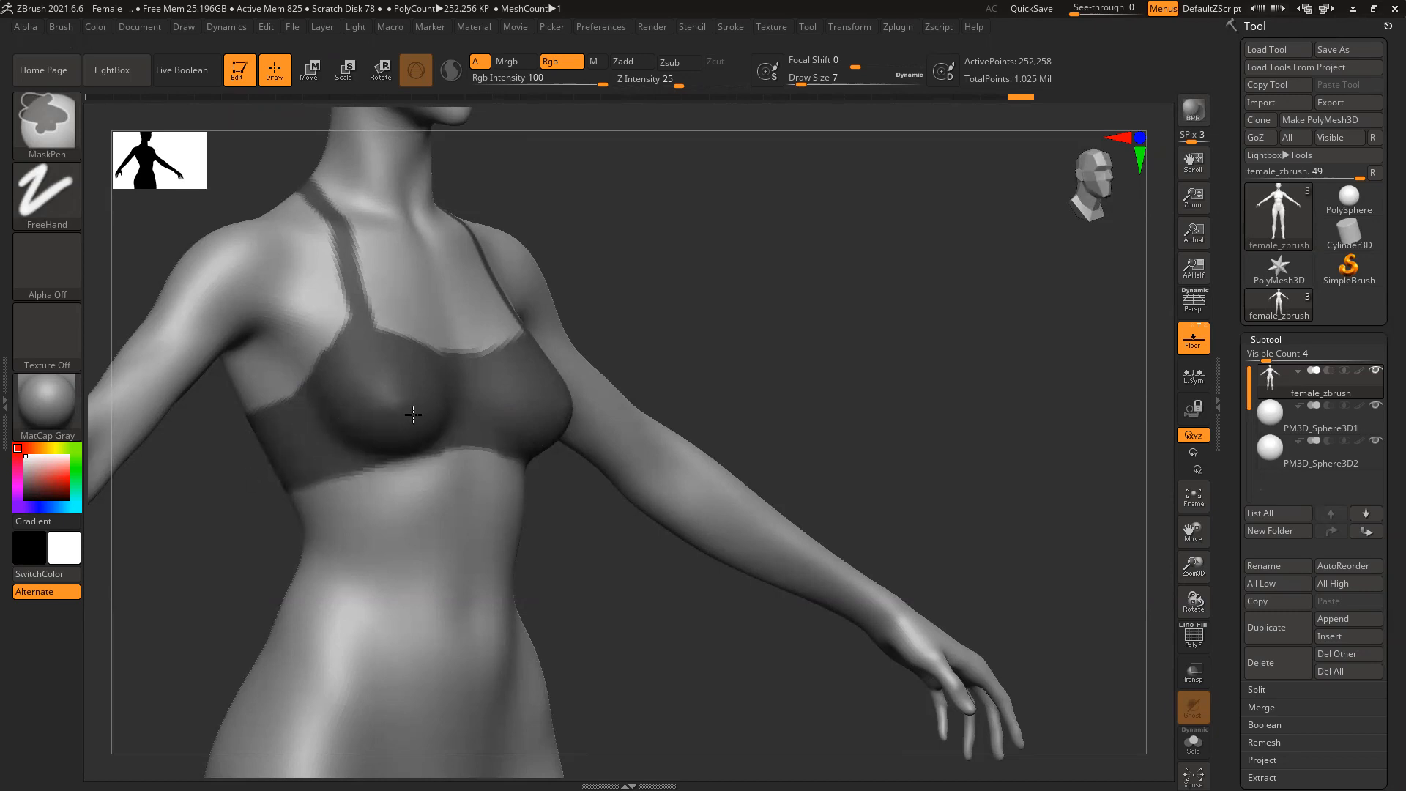
Mask a wide band across the back to join both sides of the top
drag(169, 539, 535, 546)
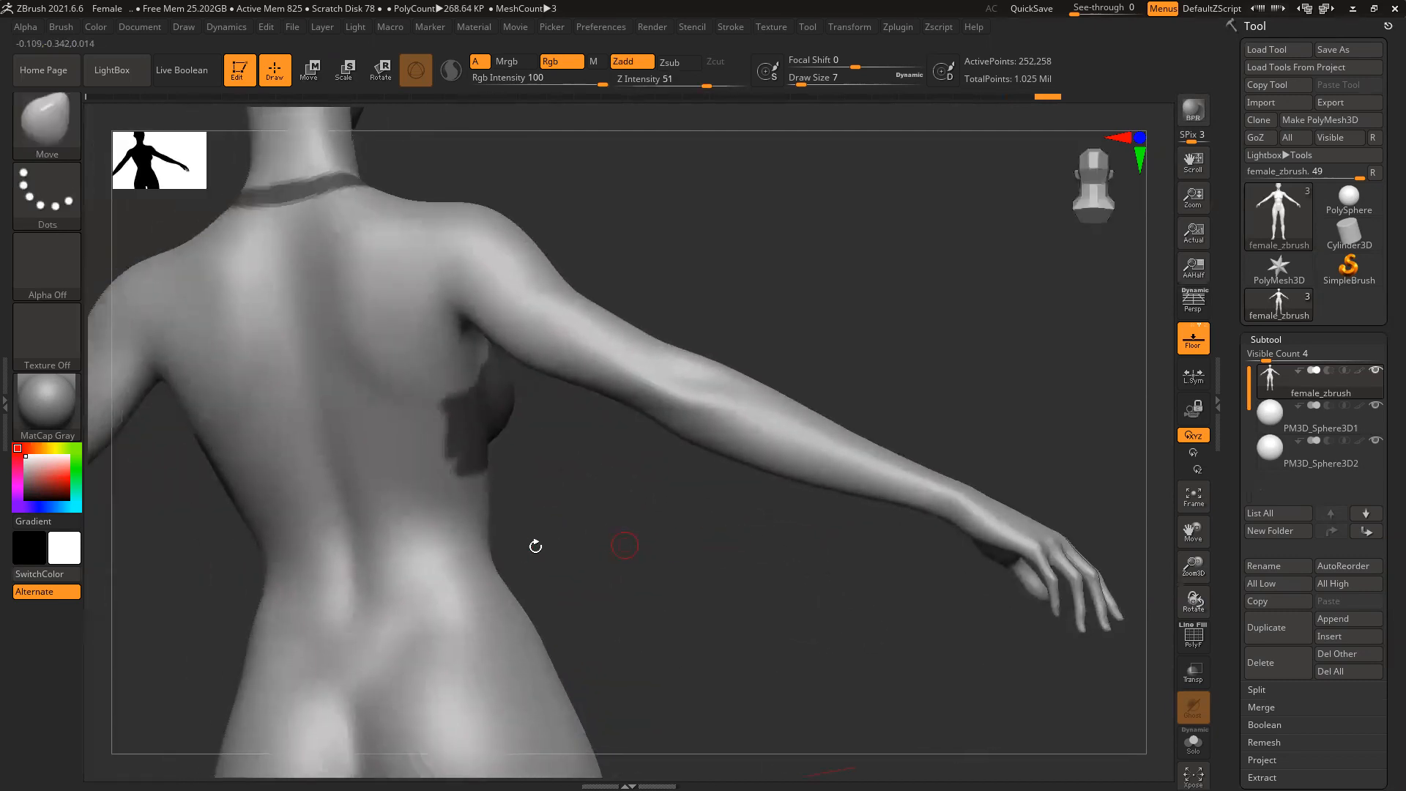
mouse_move(418, 414)
ctrl+mouse_down()
mouse_move(315, 439)
mouse_move(337, 458)
mouse_move(445, 430)
mouse_move(392, 433)
mouse_move(470, 464)
mouse_move(335, 497)
mouse_move(418, 461)
mouse_move(331, 474)
ctrl+mouse_up()
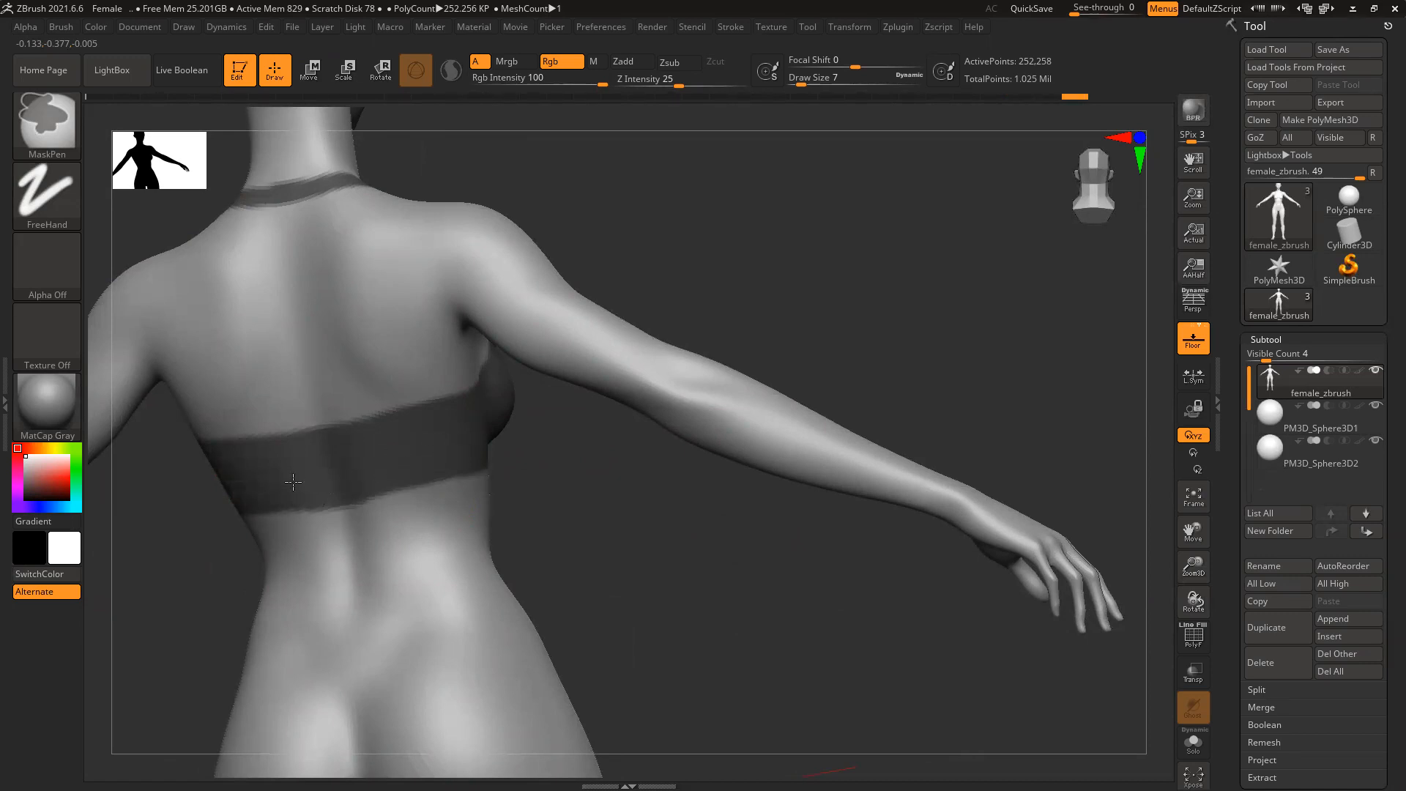
mouse_move(552, 430)
mouse_down()
mouse_move(611, 527)
mouse_move(553, 538)
mouse_up()
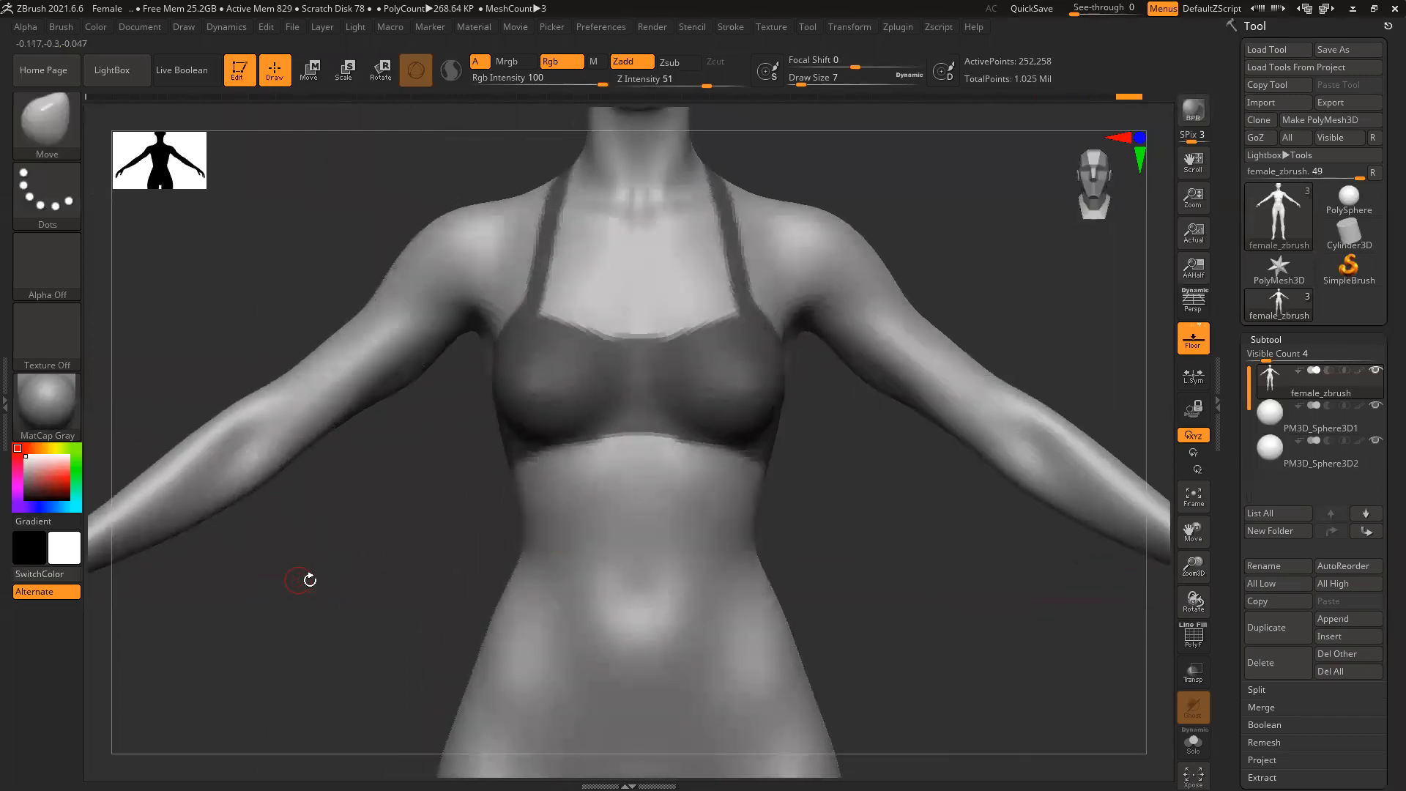
alt+drag(310, 580, 243, 501)
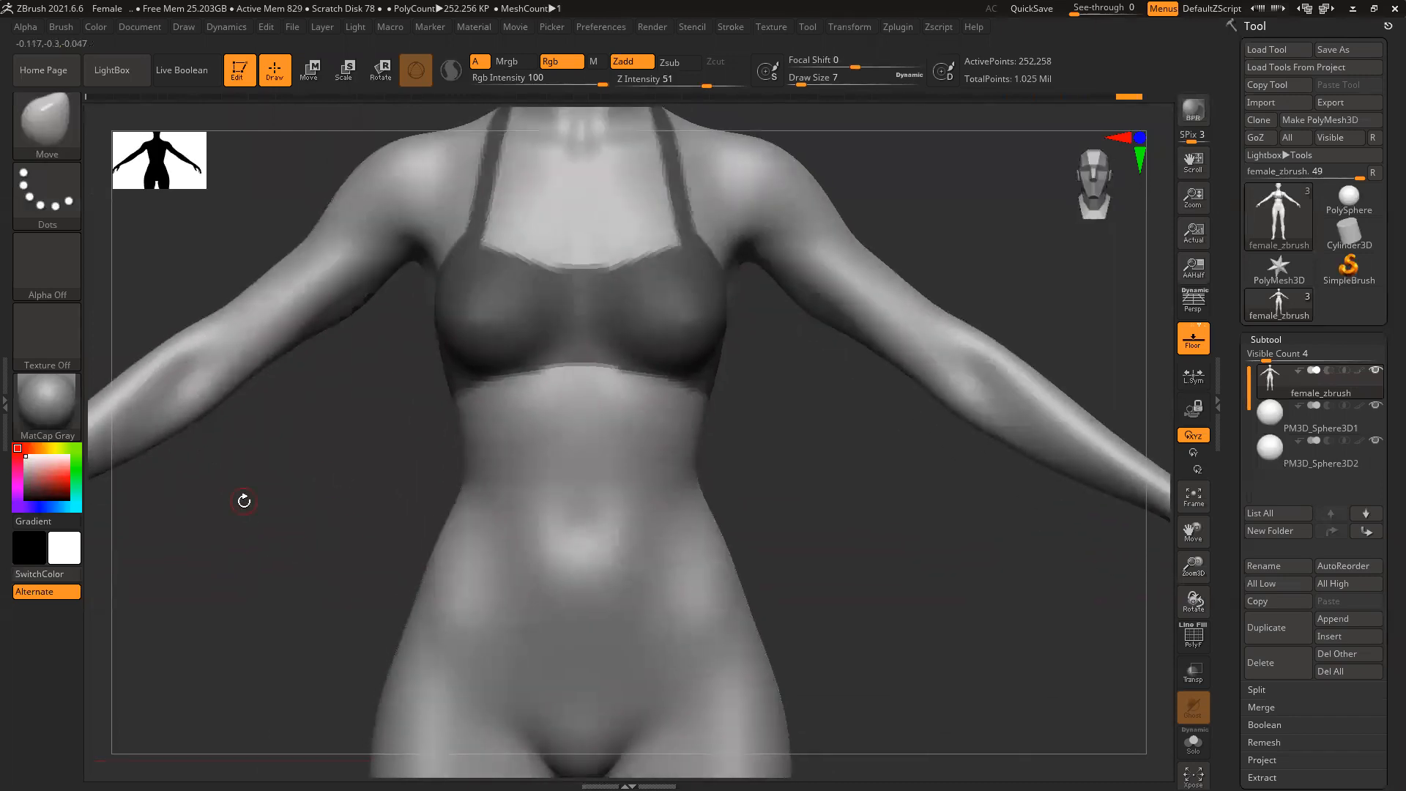
drag(816, 439, 564, 446)
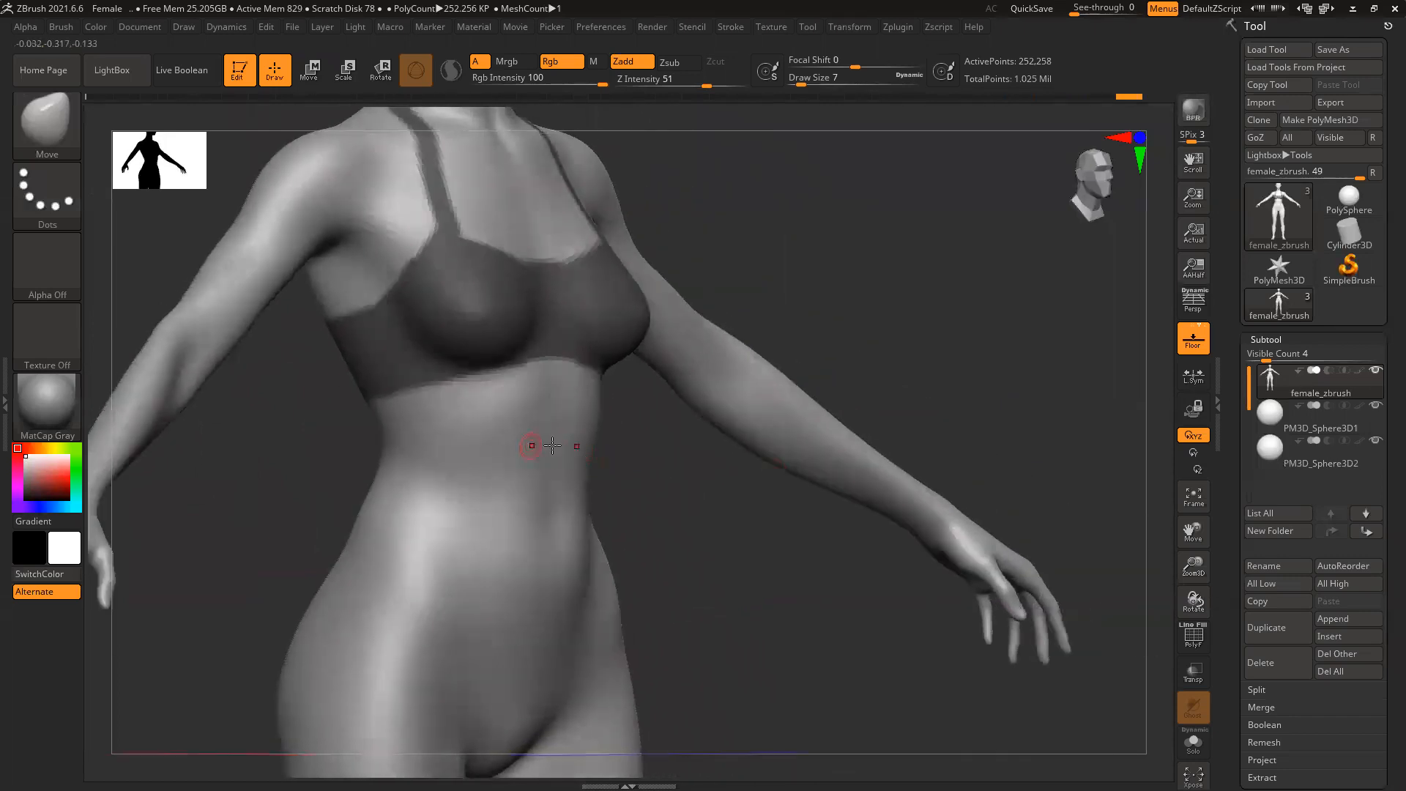
drag(699, 491, 678, 511)
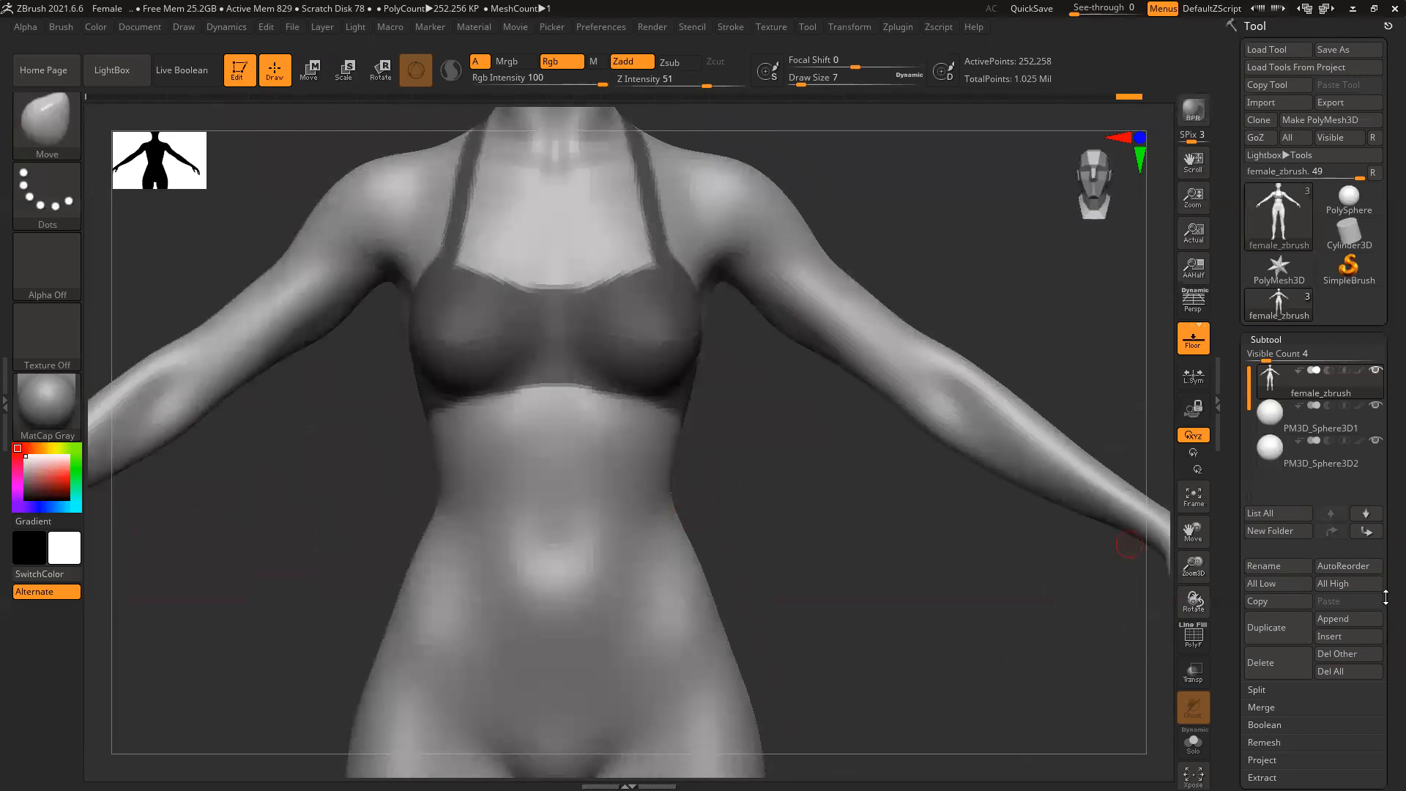
Try extracting the masked top, reducing the extraction thickness to 0.00023
click(1262, 777)
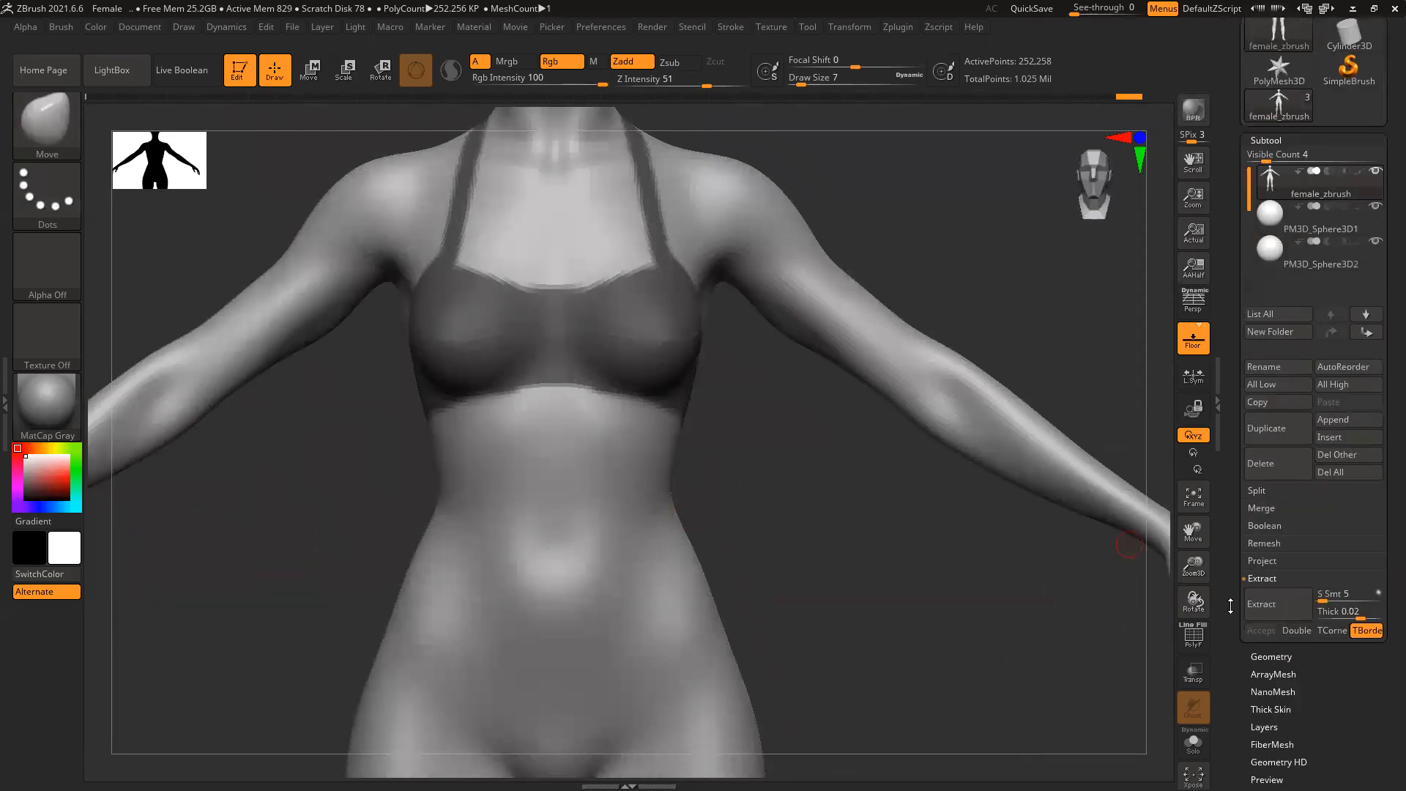
click(1272, 605)
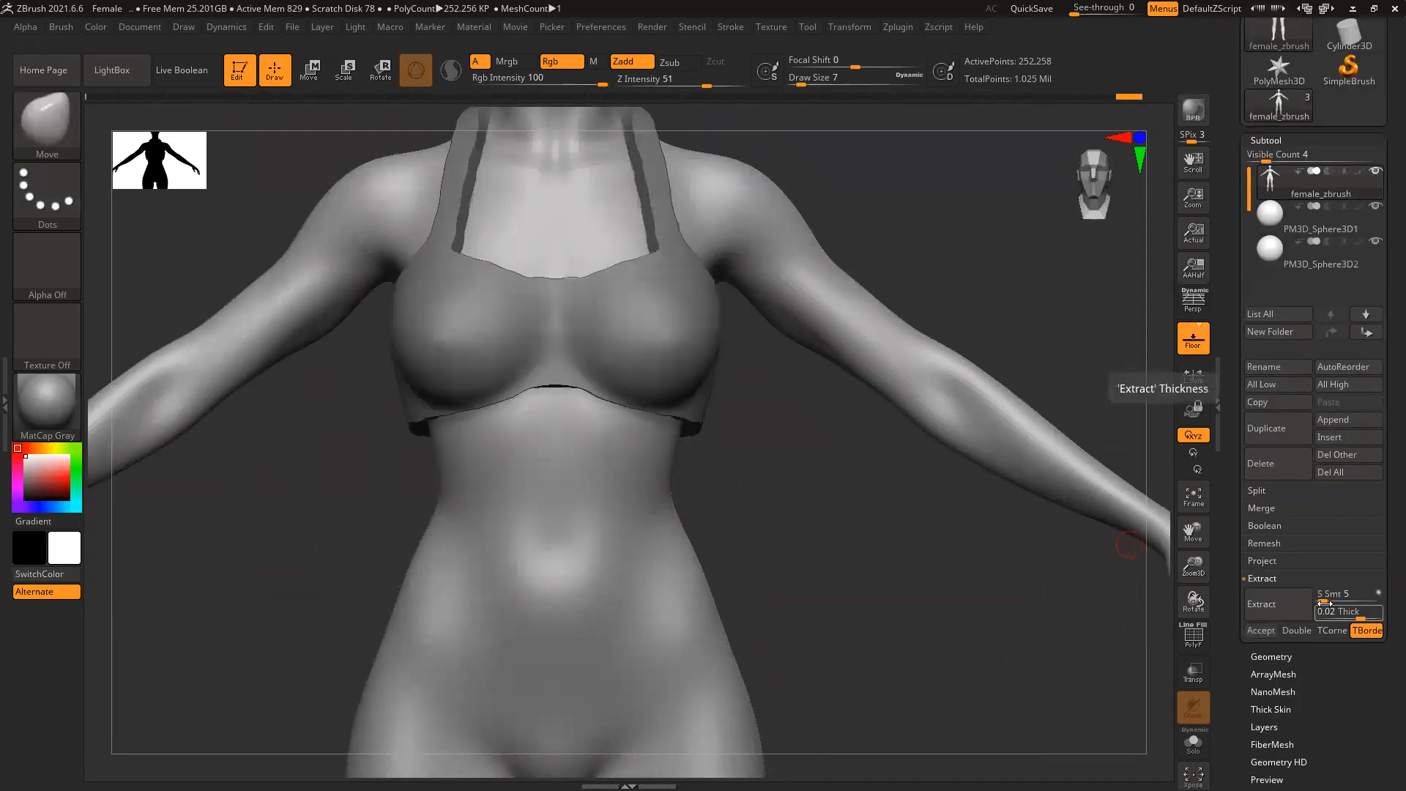
click(1353, 614)
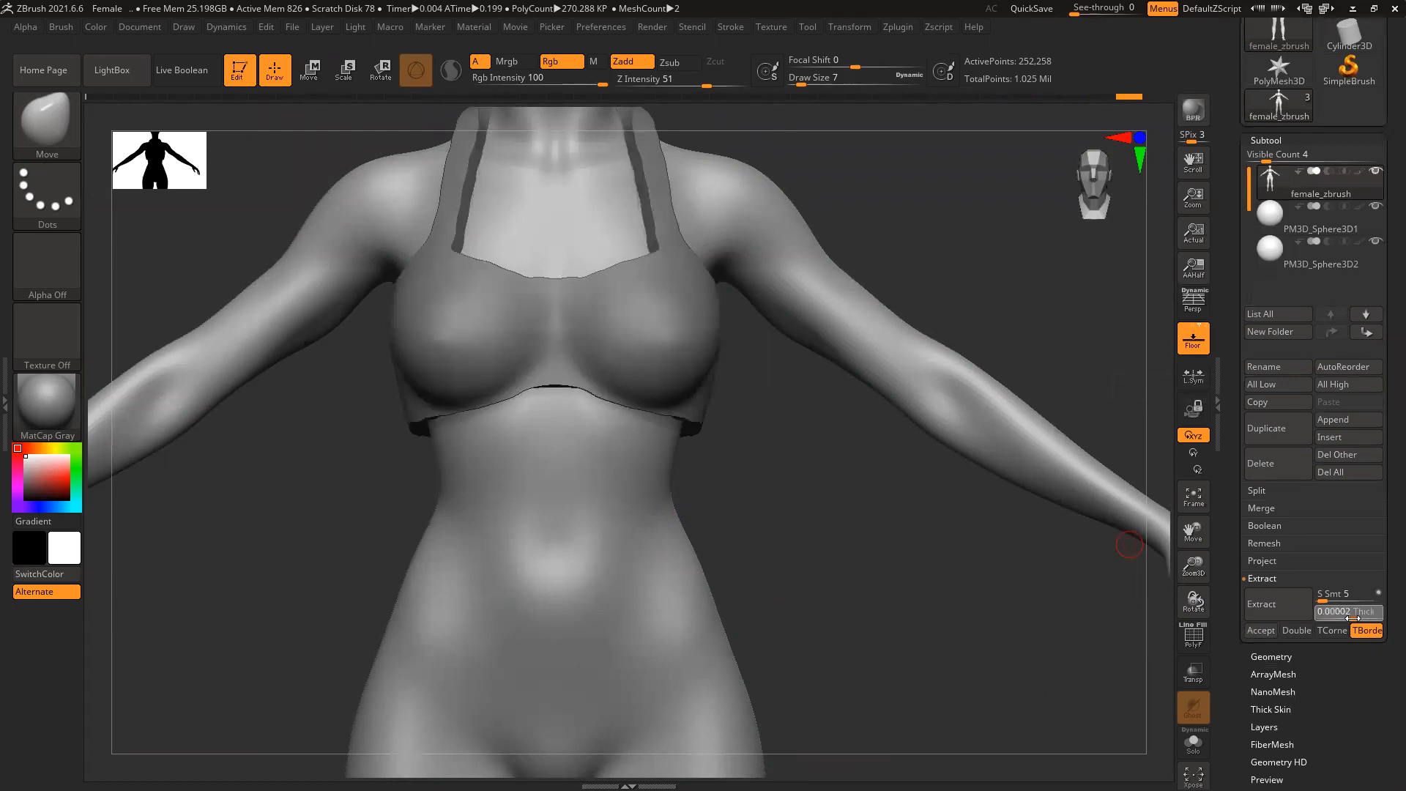
text(0.00023)
key(Return)
click(1288, 609)
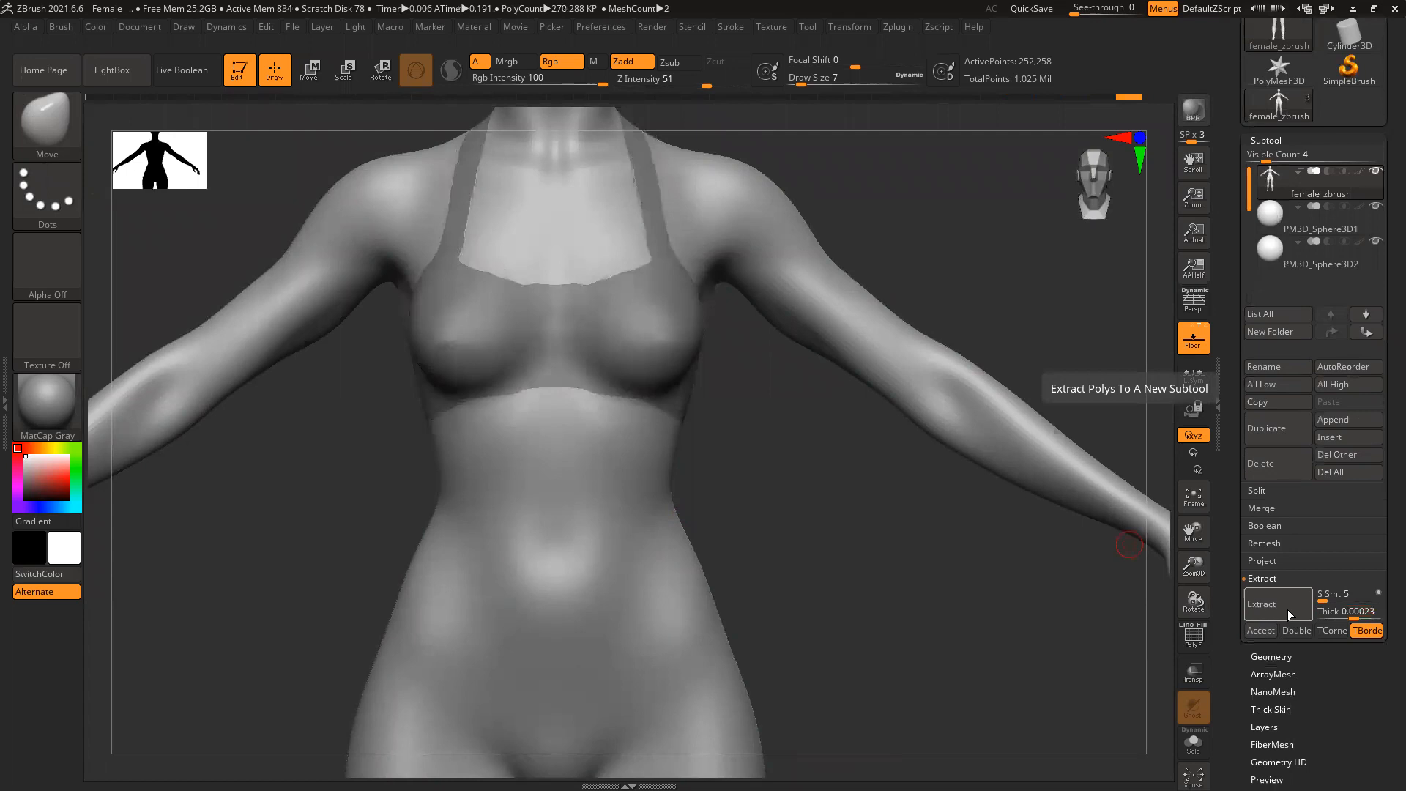
Extract the masked top with thickness 0.00294 and accept it as a new subtool
drag(1353, 613, 1357, 618)
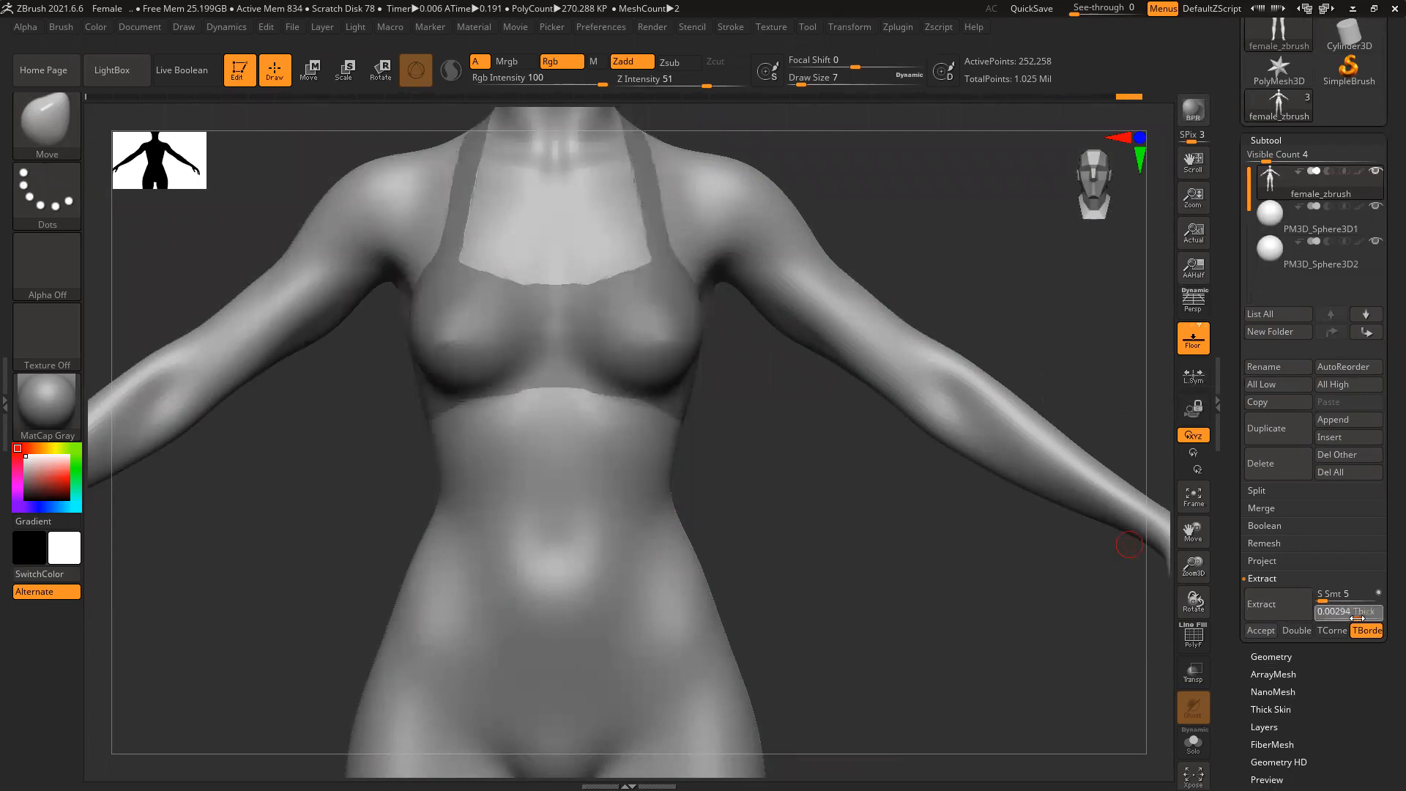
click(1278, 602)
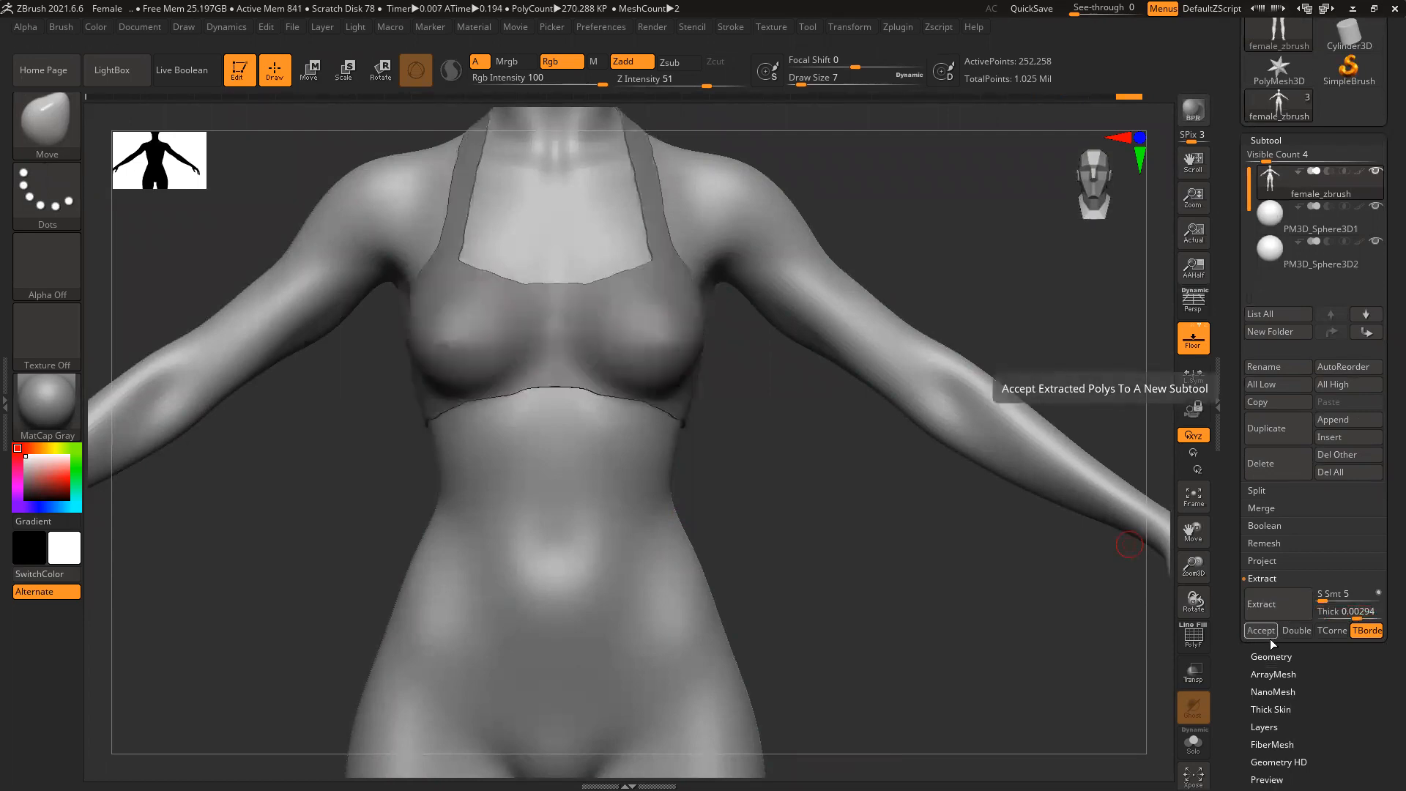
click(1261, 629)
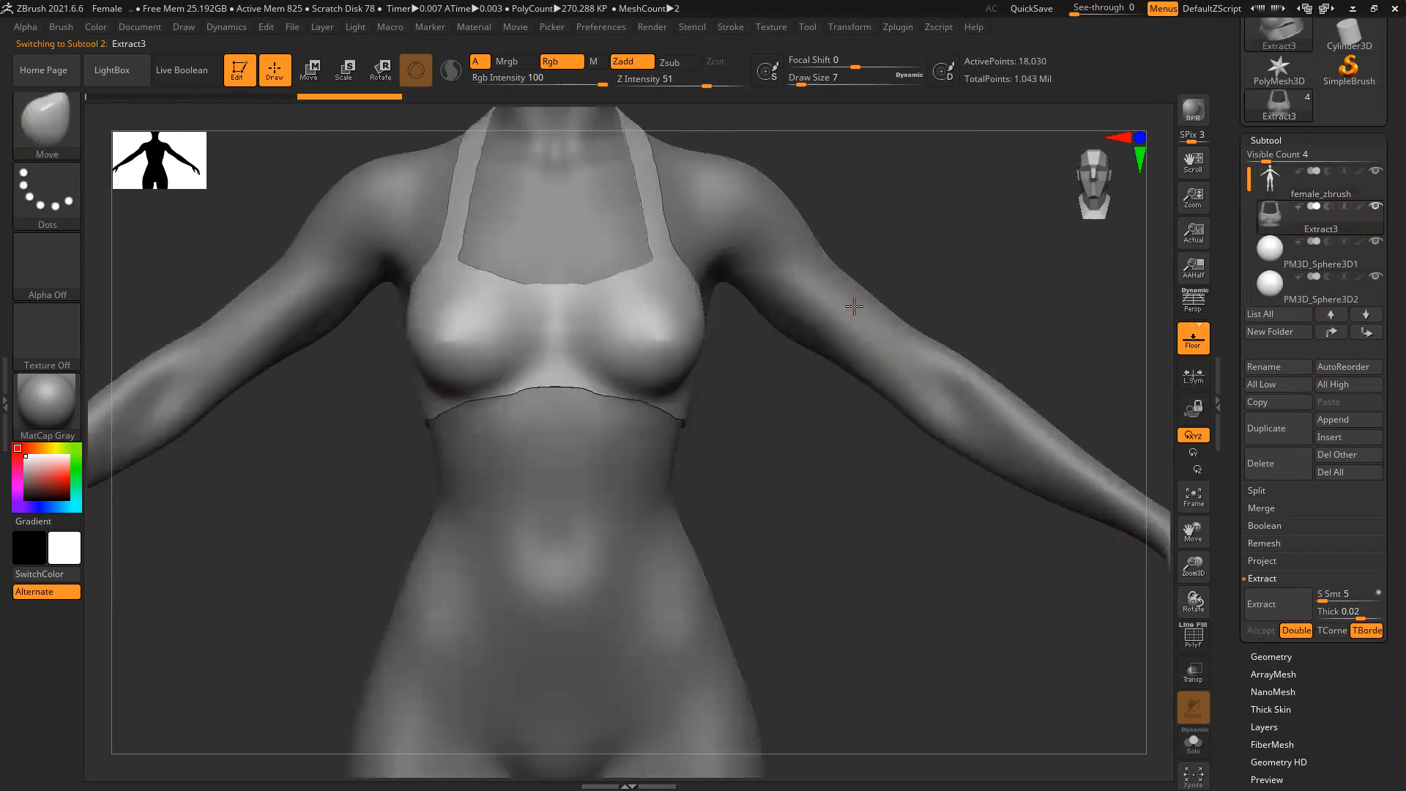
Delete the extracted top subtool and make the female body the active subtool again
alt+click(853, 306)
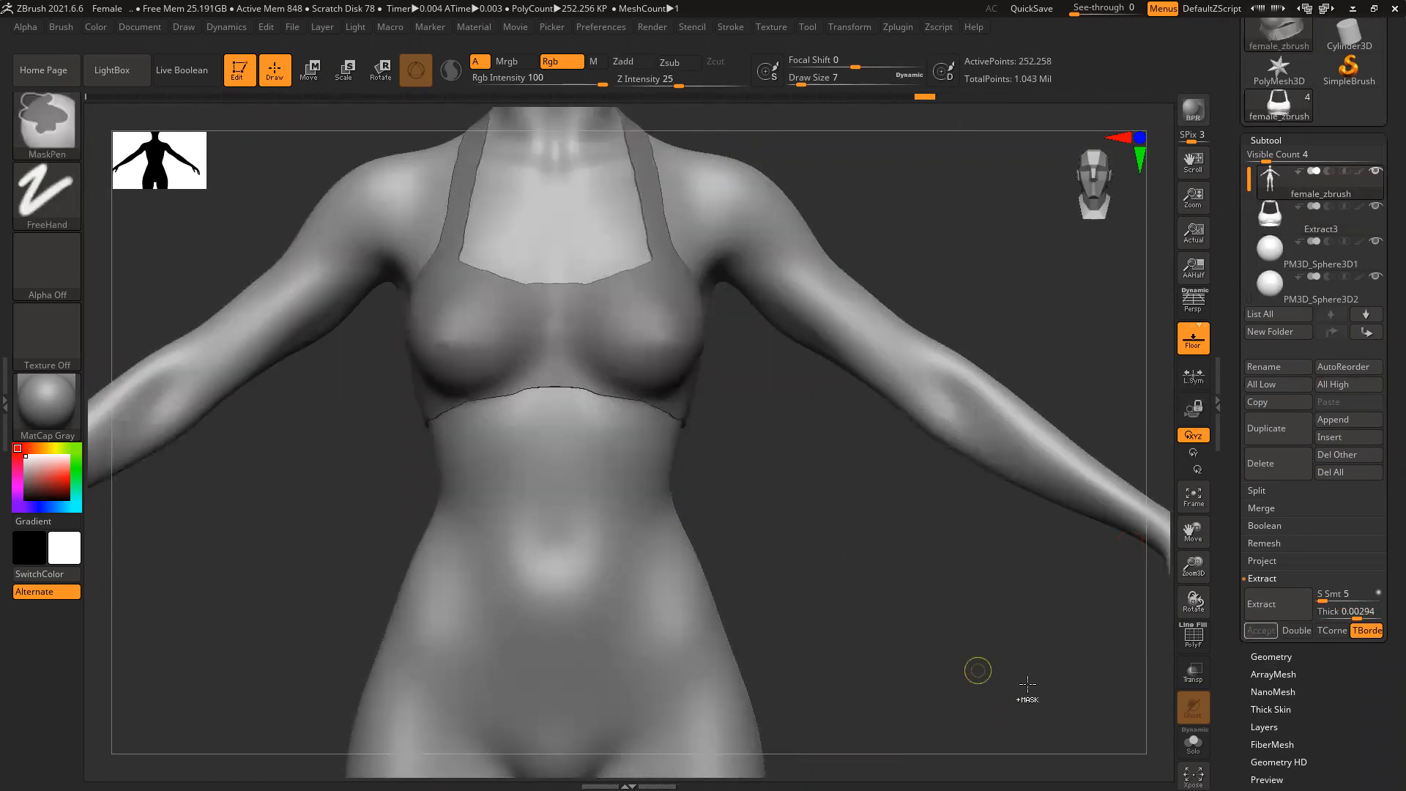
key(f)
drag(826, 518, 730, 558)
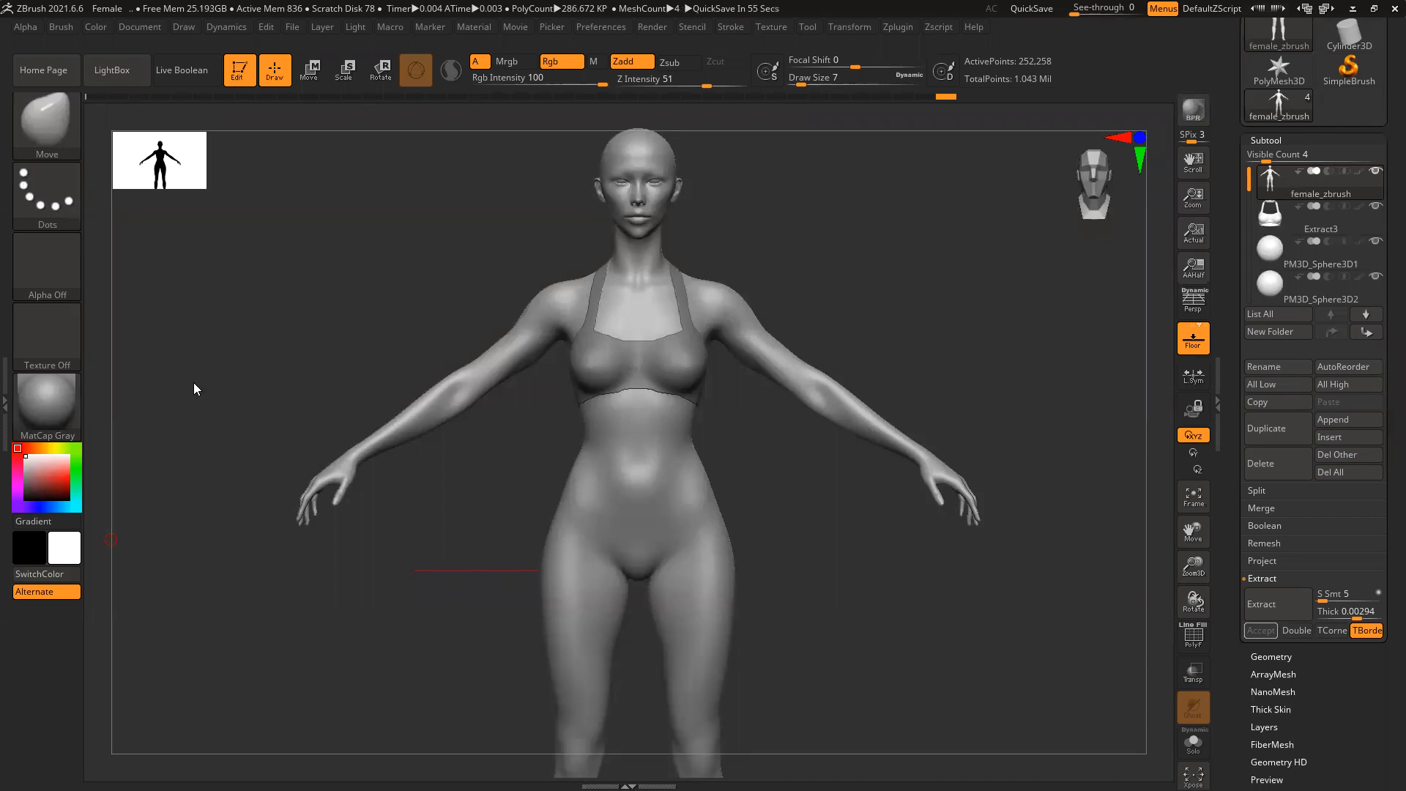
drag(947, 336, 886, 362)
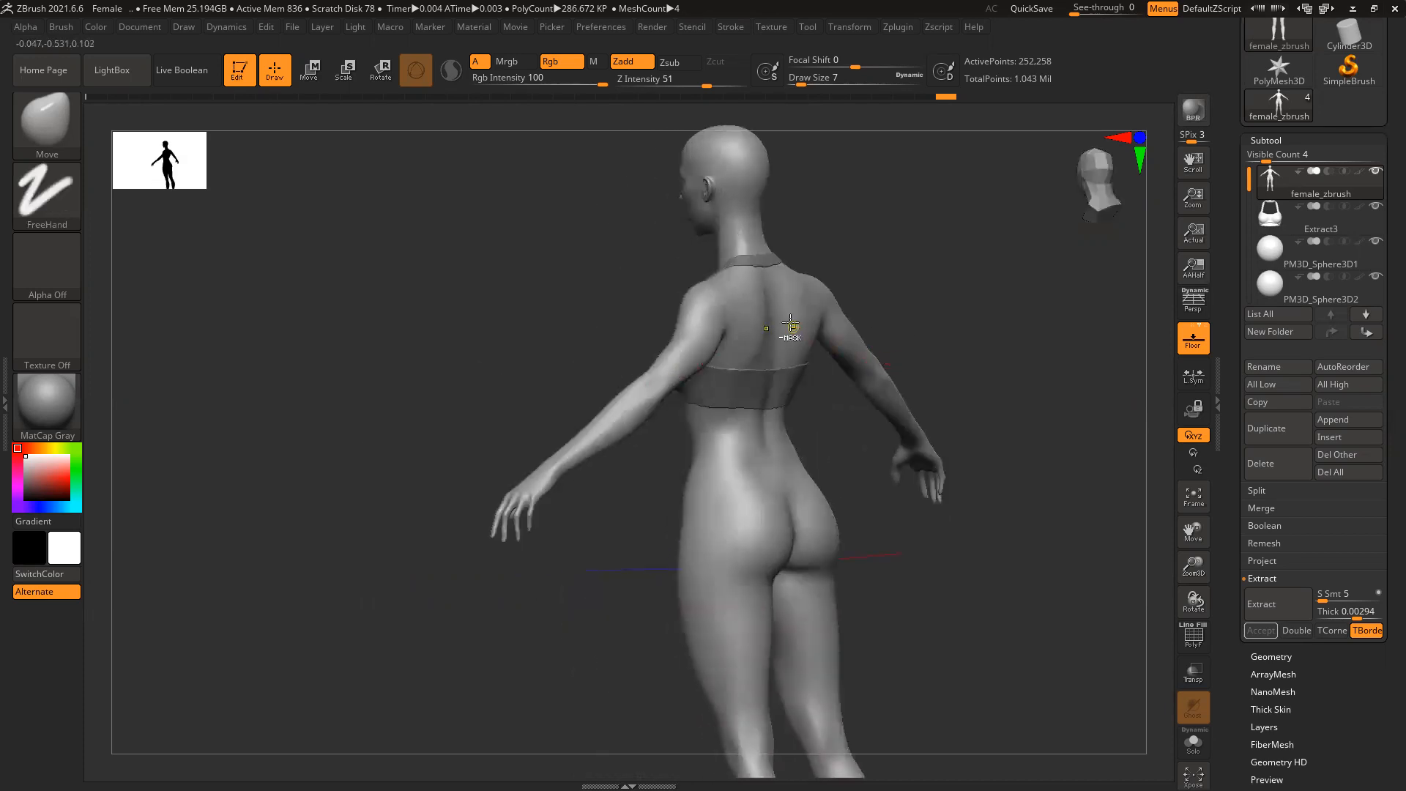
ctrl+right_drag(789, 331, 869, 361)
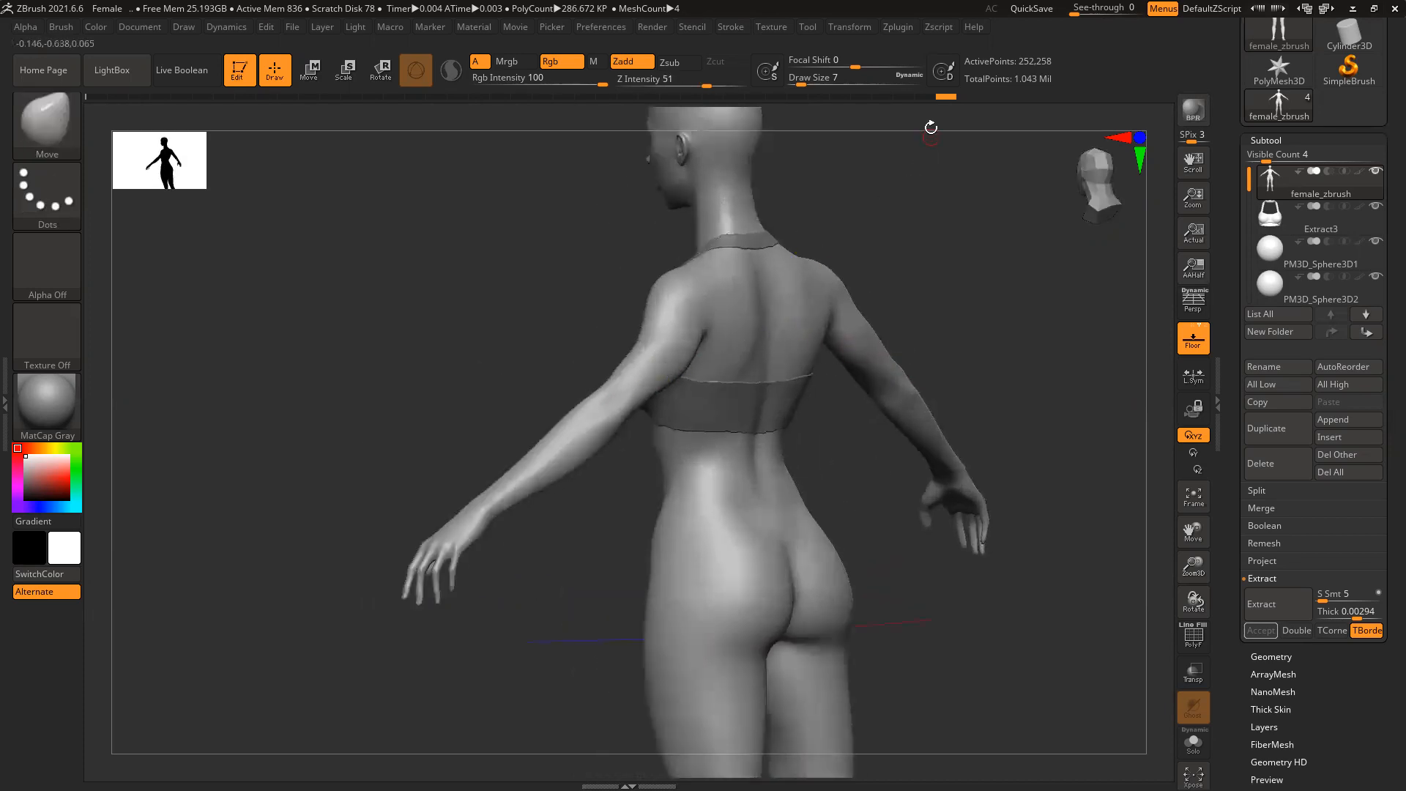
drag(937, 98, 892, 102)
alt+click(752, 412)
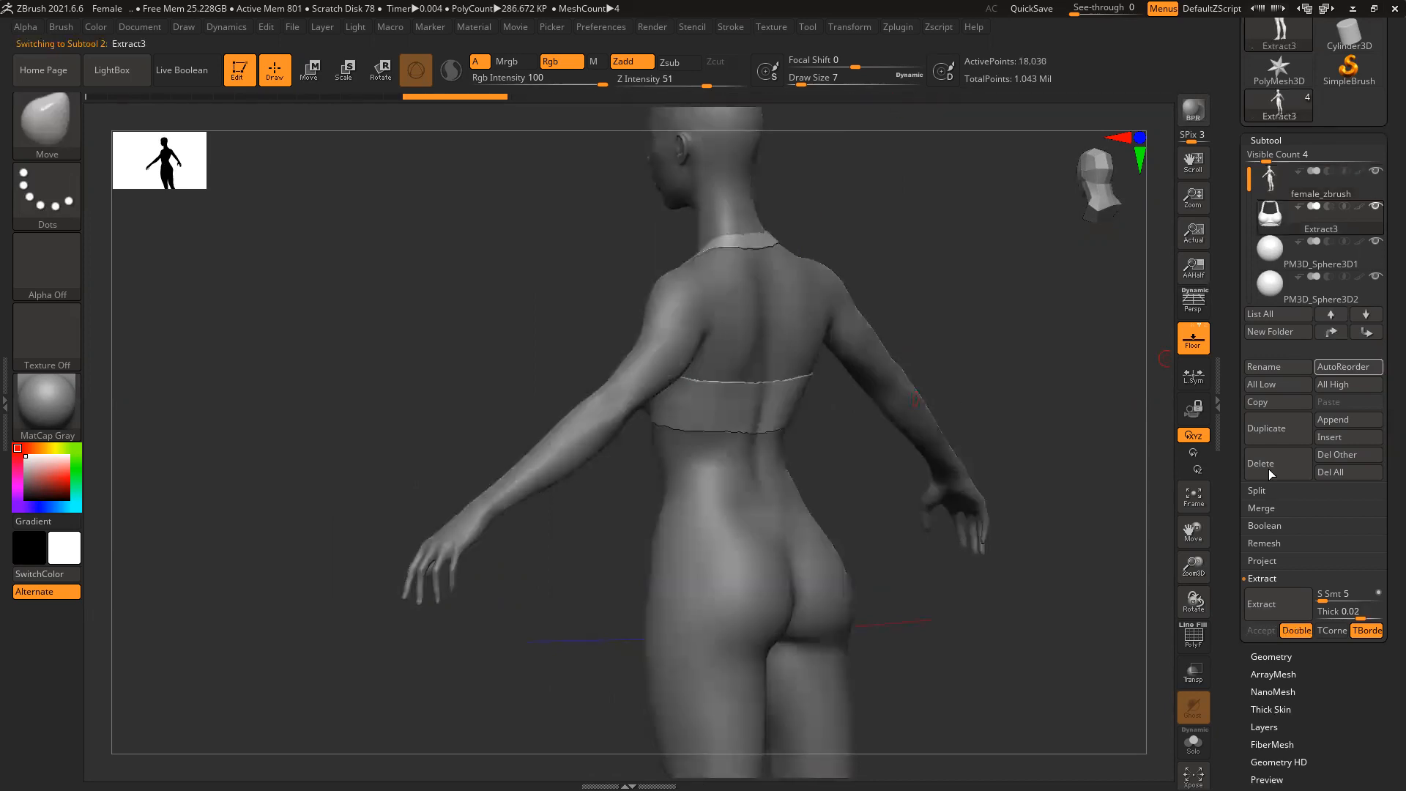
click(1264, 465)
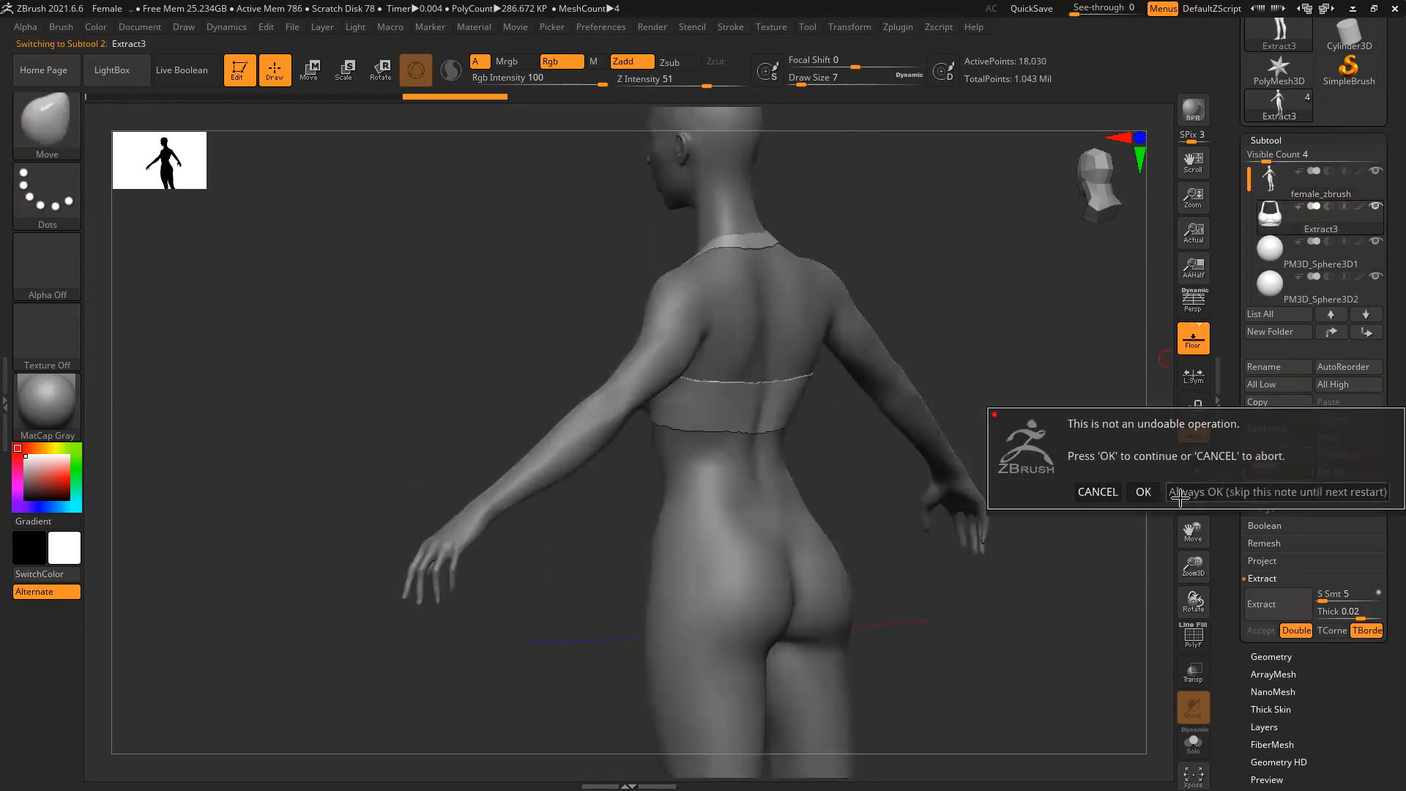
click(1093, 490)
click(1347, 192)
Mask two symmetric straps crossing on the upper back, joining the neck band to the wide back band
drag(976, 313, 782, 448)
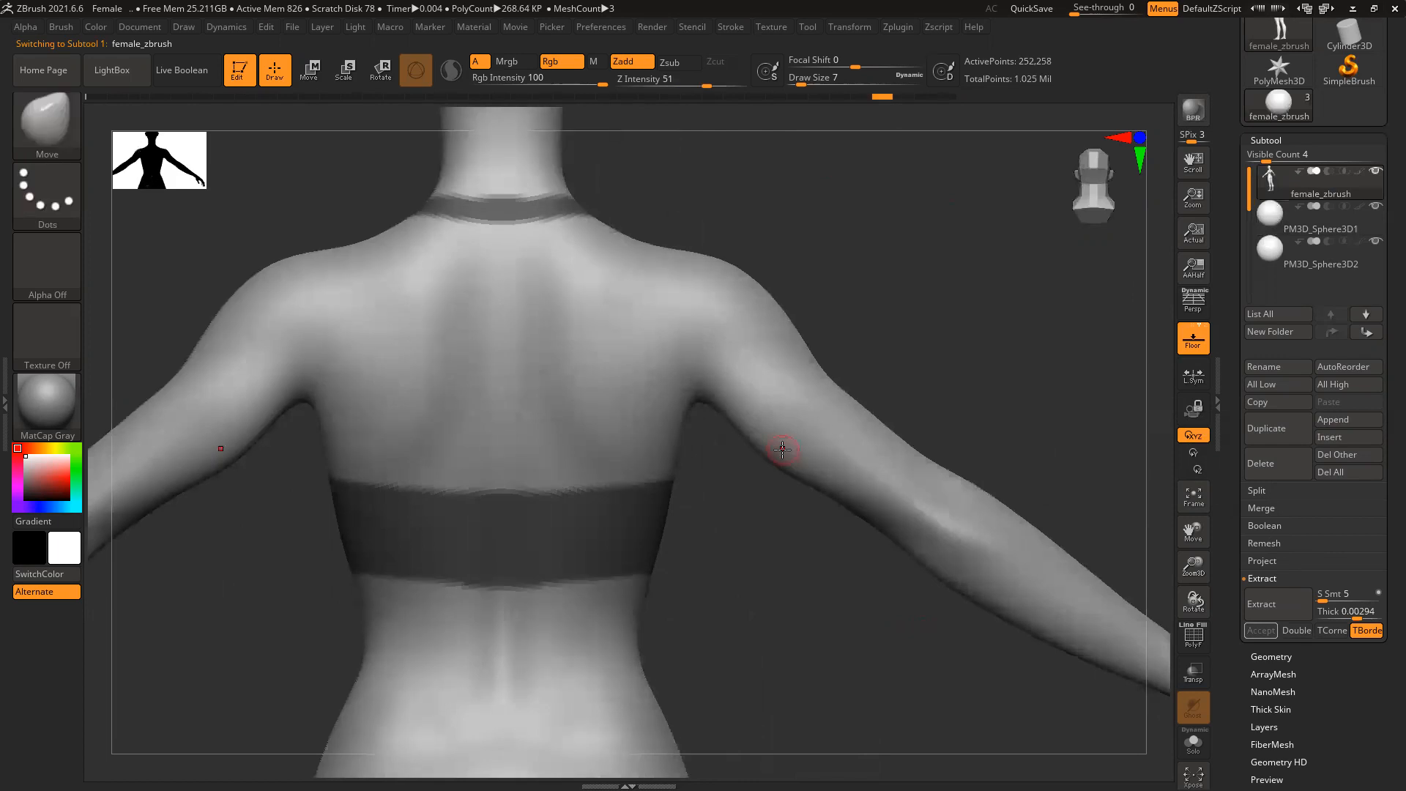
mouse_move(774, 233)
mouse_down()
mouse_move(663, 211)
mouse_move(619, 238)
mouse_move(474, 461)
mouse_up()
drag(364, 581, 586, 439)
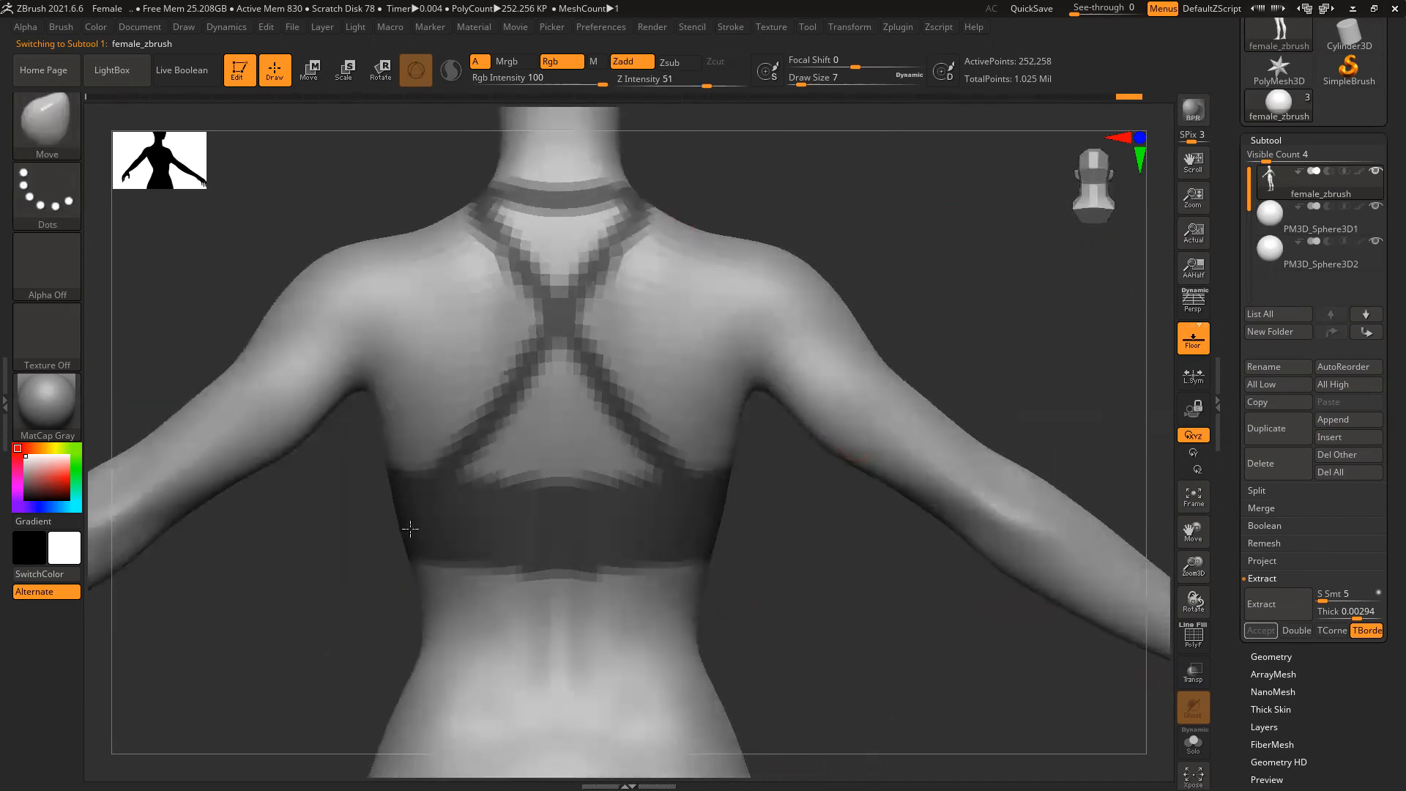
Erase the neck band mask behind the neck, and fill in the mask above the strap crossing and at the lower strap corners
mouse_move(835, 217)
alt+mouse_down()
mouse_move(816, 273)
mouse_move(835, 304)
alt+mouse_up()
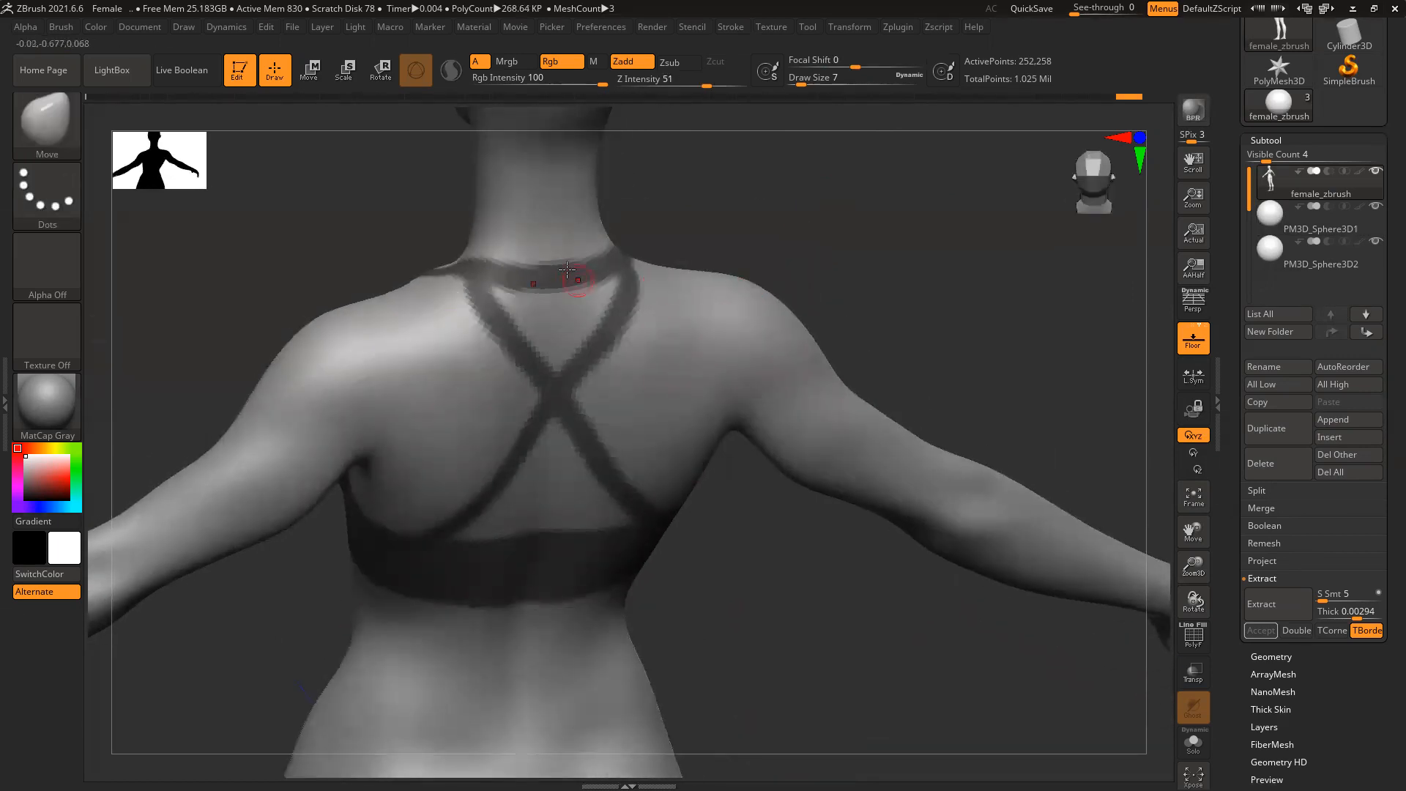
mouse_move(713, 201)
mouse_down()
mouse_move(513, 269)
mouse_move(564, 320)
mouse_move(590, 306)
mouse_up()
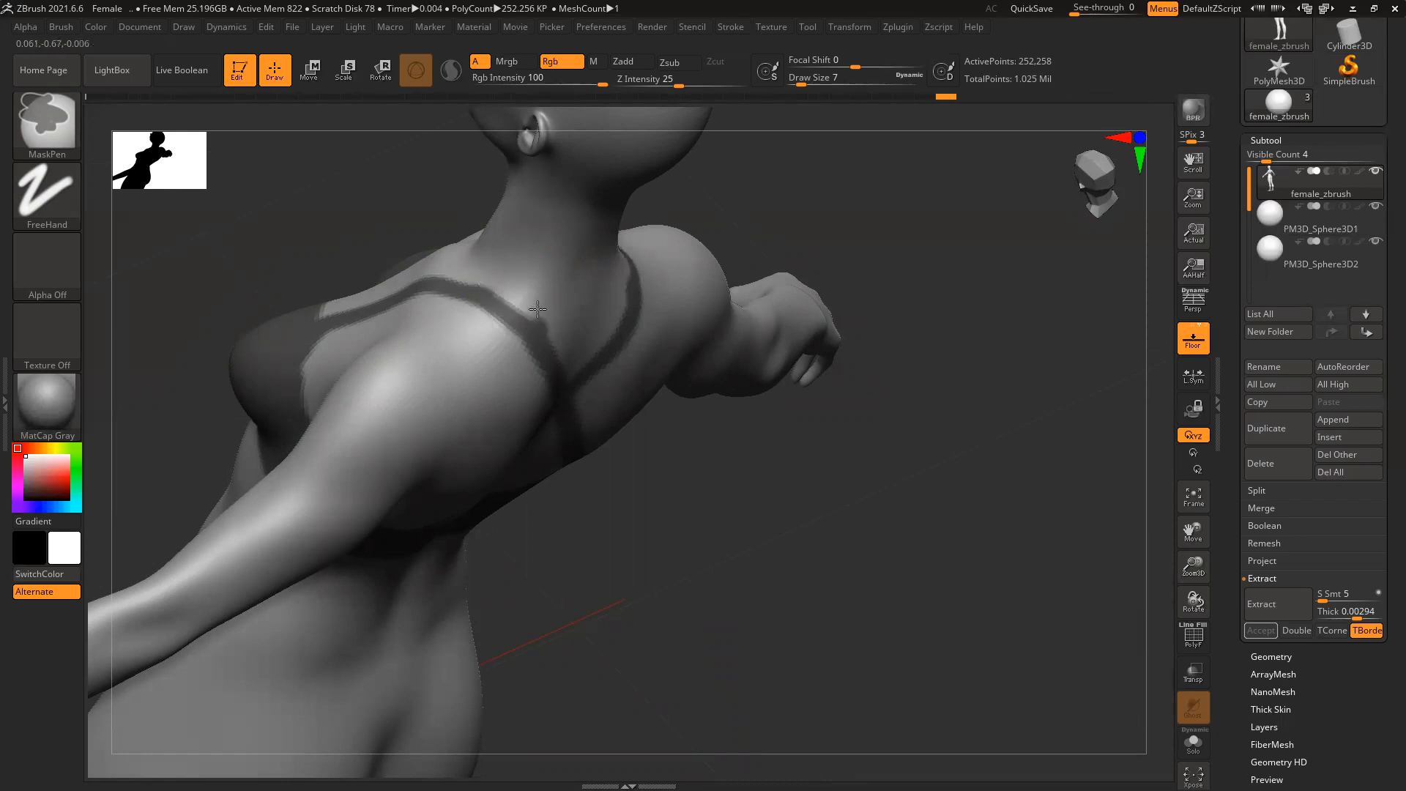
shift+drag(942, 263, 979, 213)
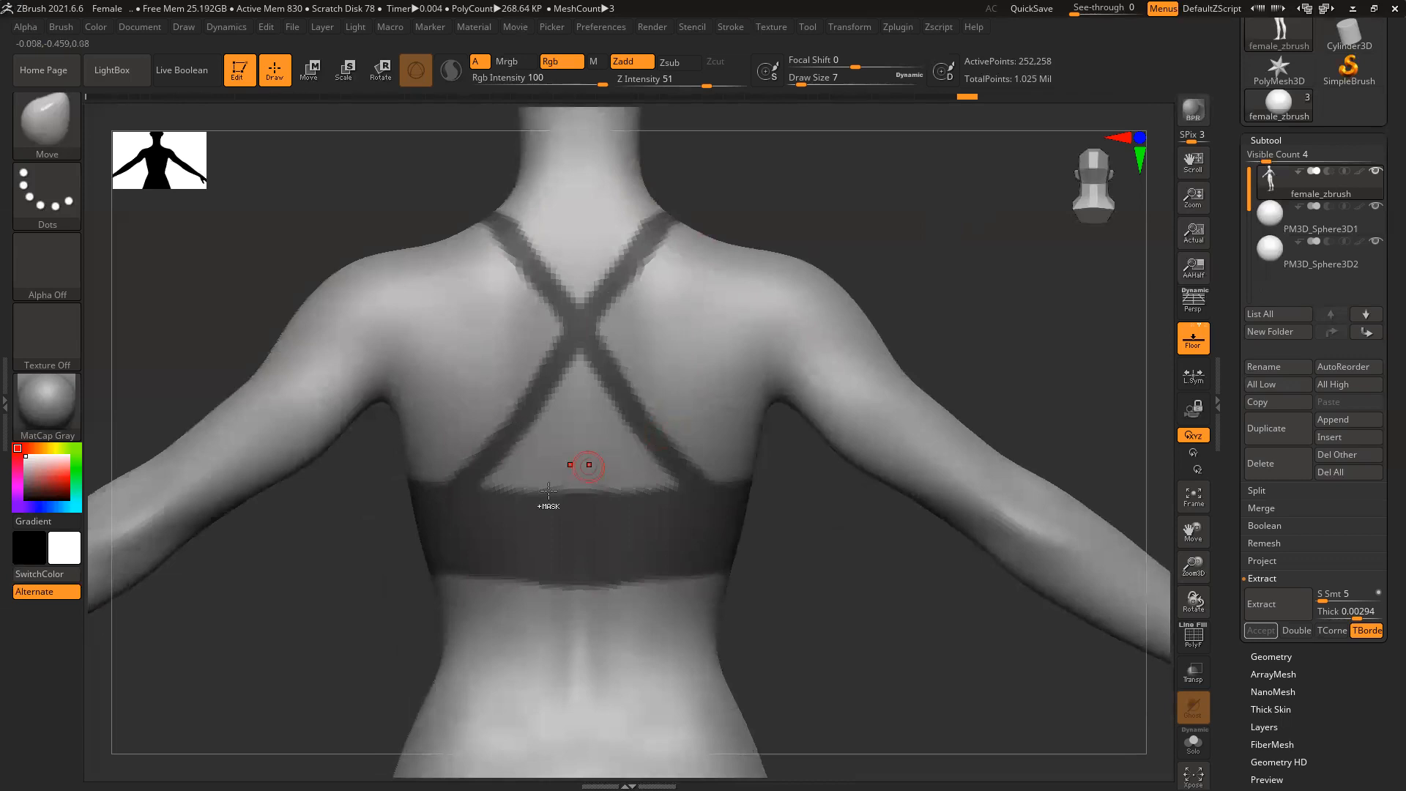
ctrl+drag(486, 472, 489, 490)
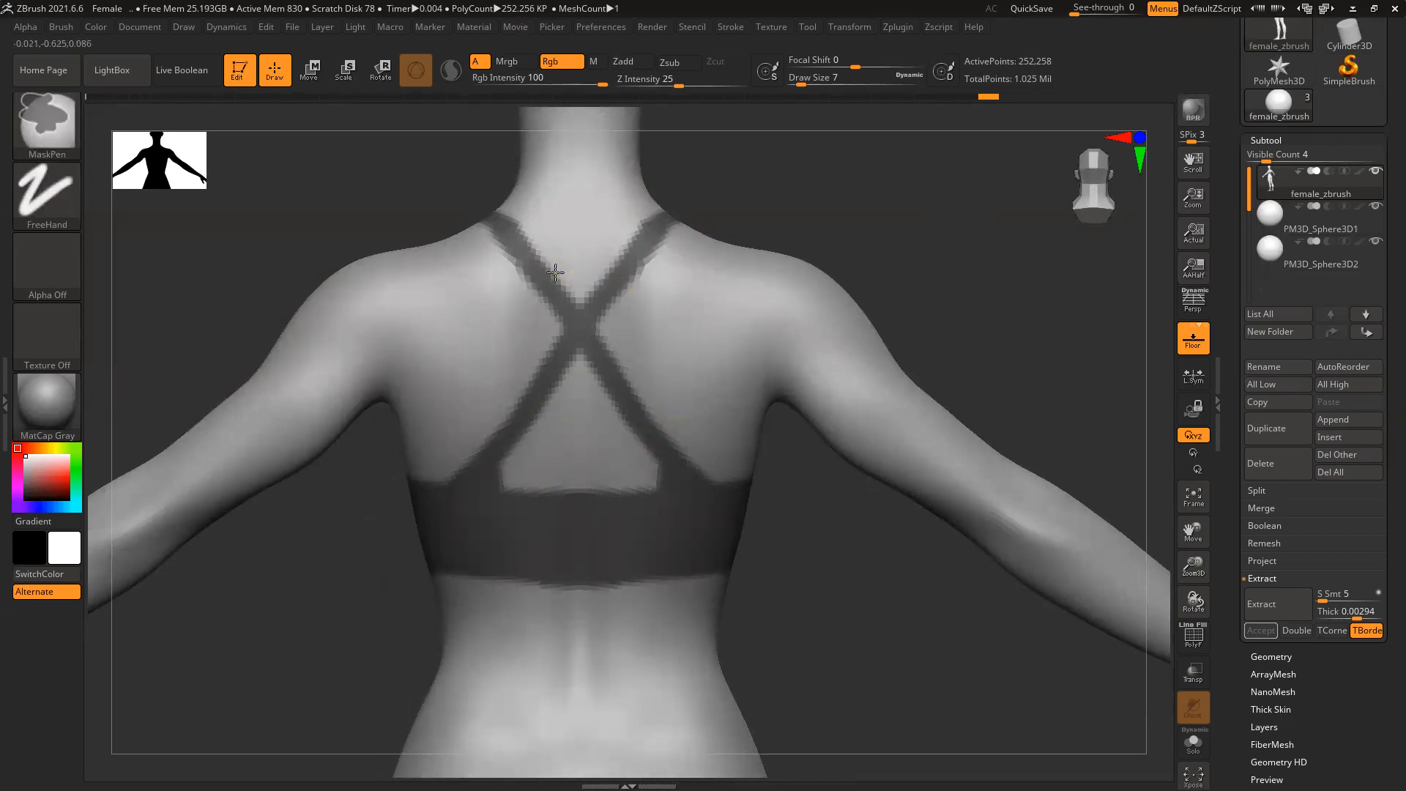
ctrl+drag(556, 272, 585, 278)
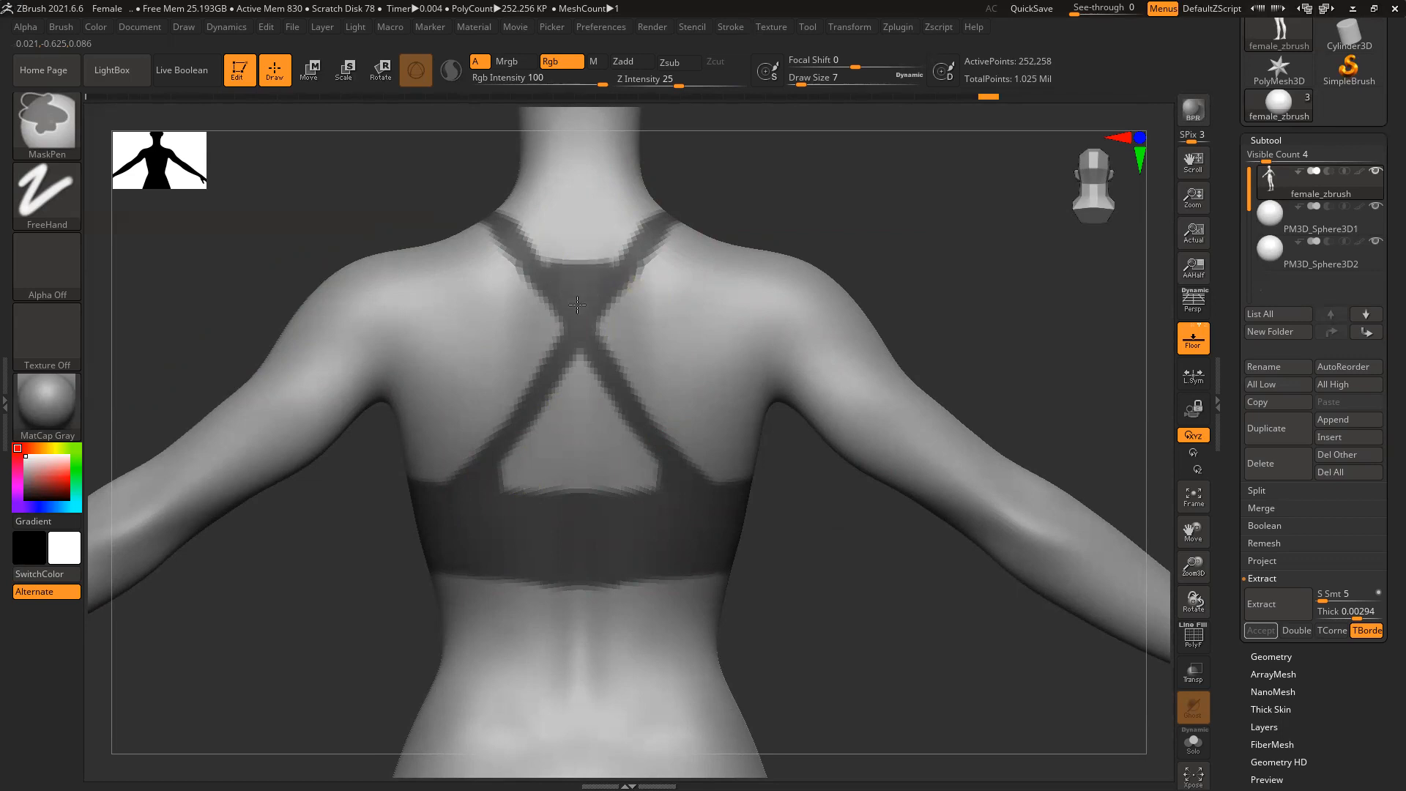
Extract the masked crossed-back top with thickness 0.00294, accept it as a subtool and reselect the female body
scroll(781, 418, down, 3)
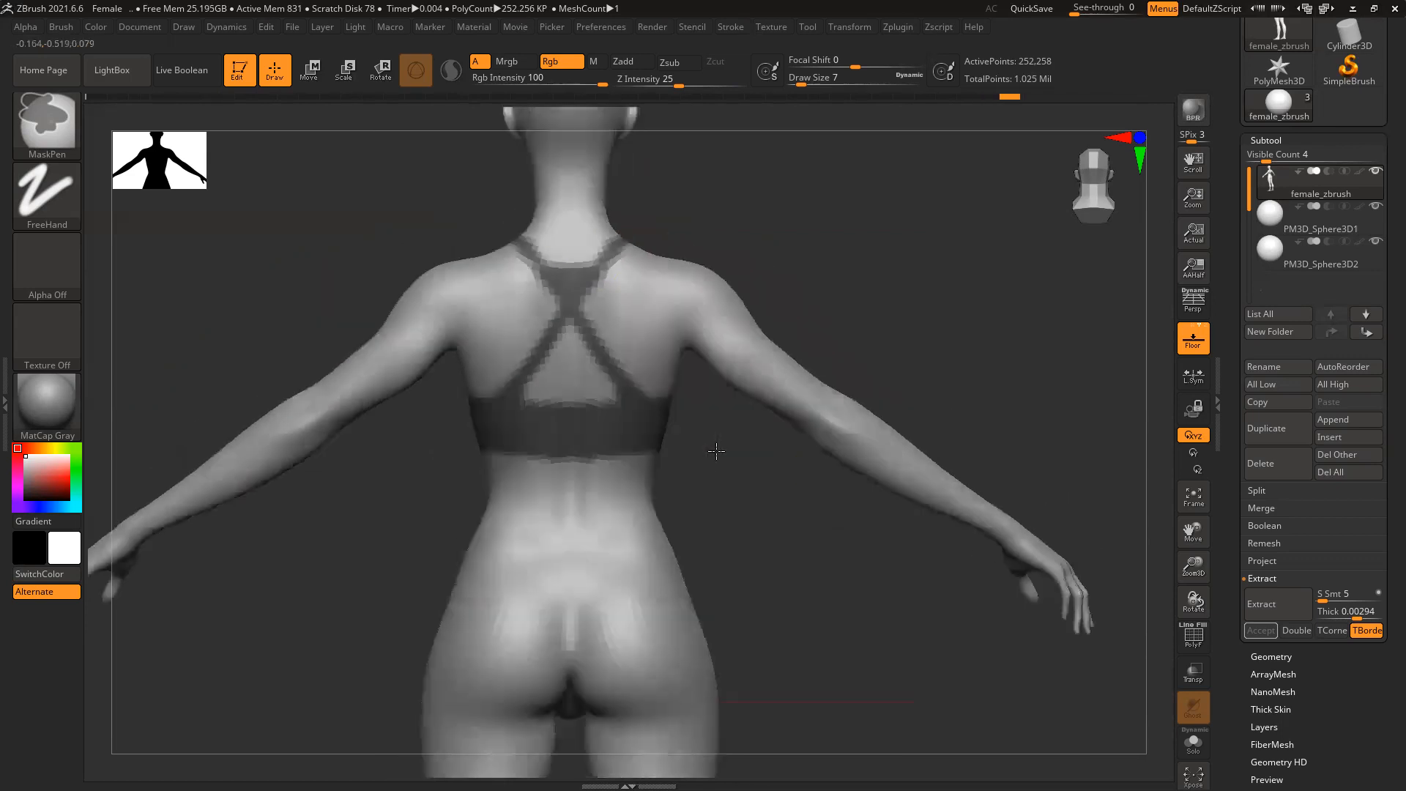
click(1289, 612)
click(1260, 630)
alt+click(811, 386)
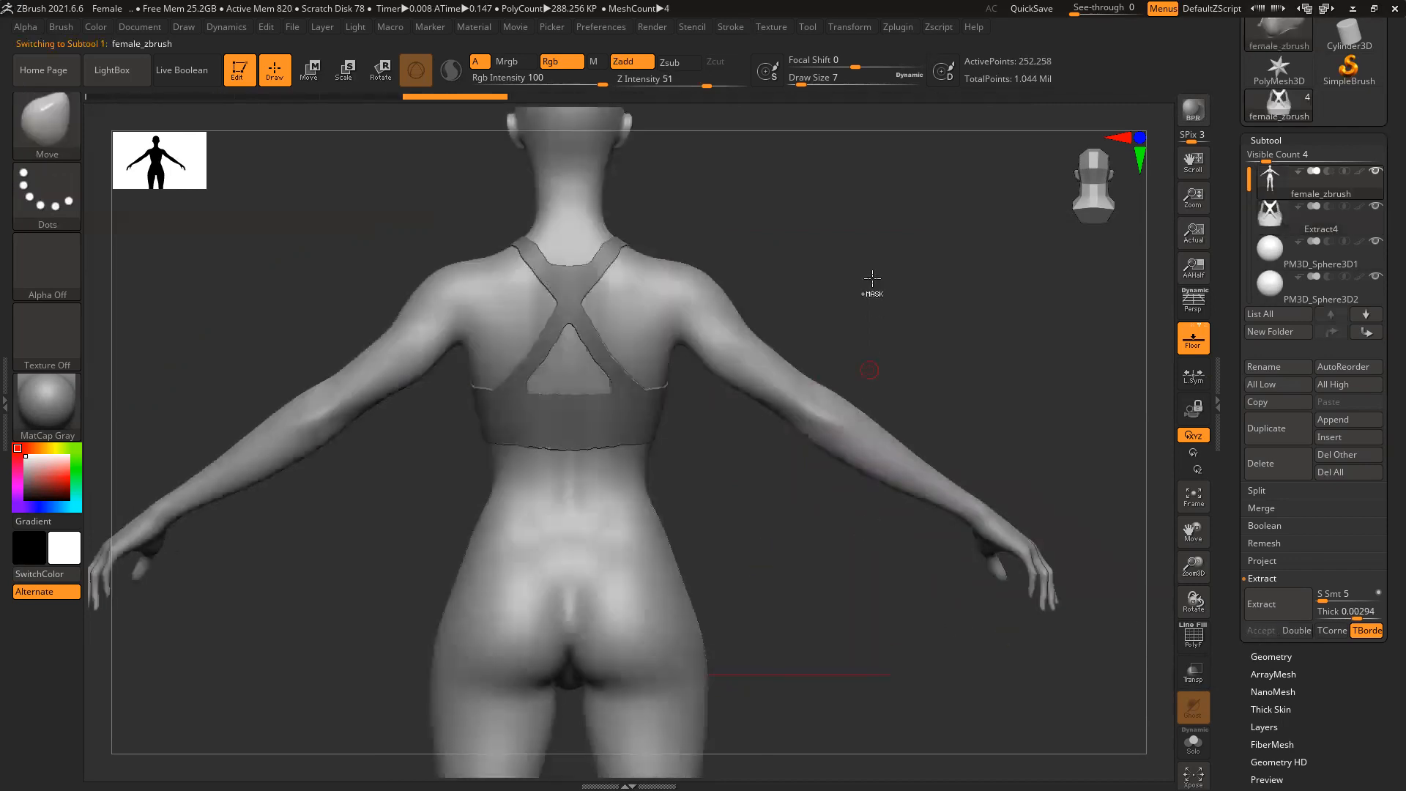
Append a Plane3D mesh as a new subtool and make it active
drag(784, 597, 853, 474)
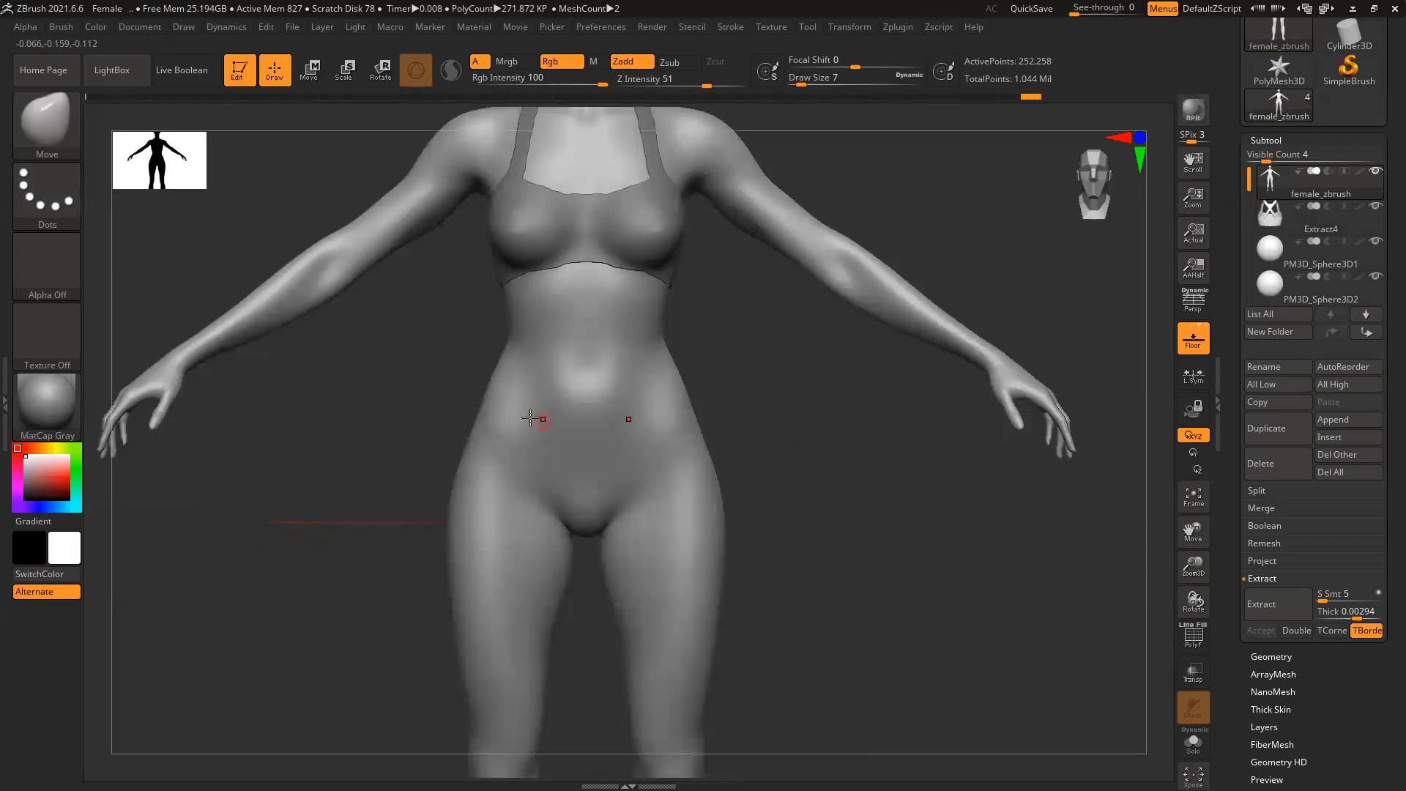
drag(856, 560, 844, 522)
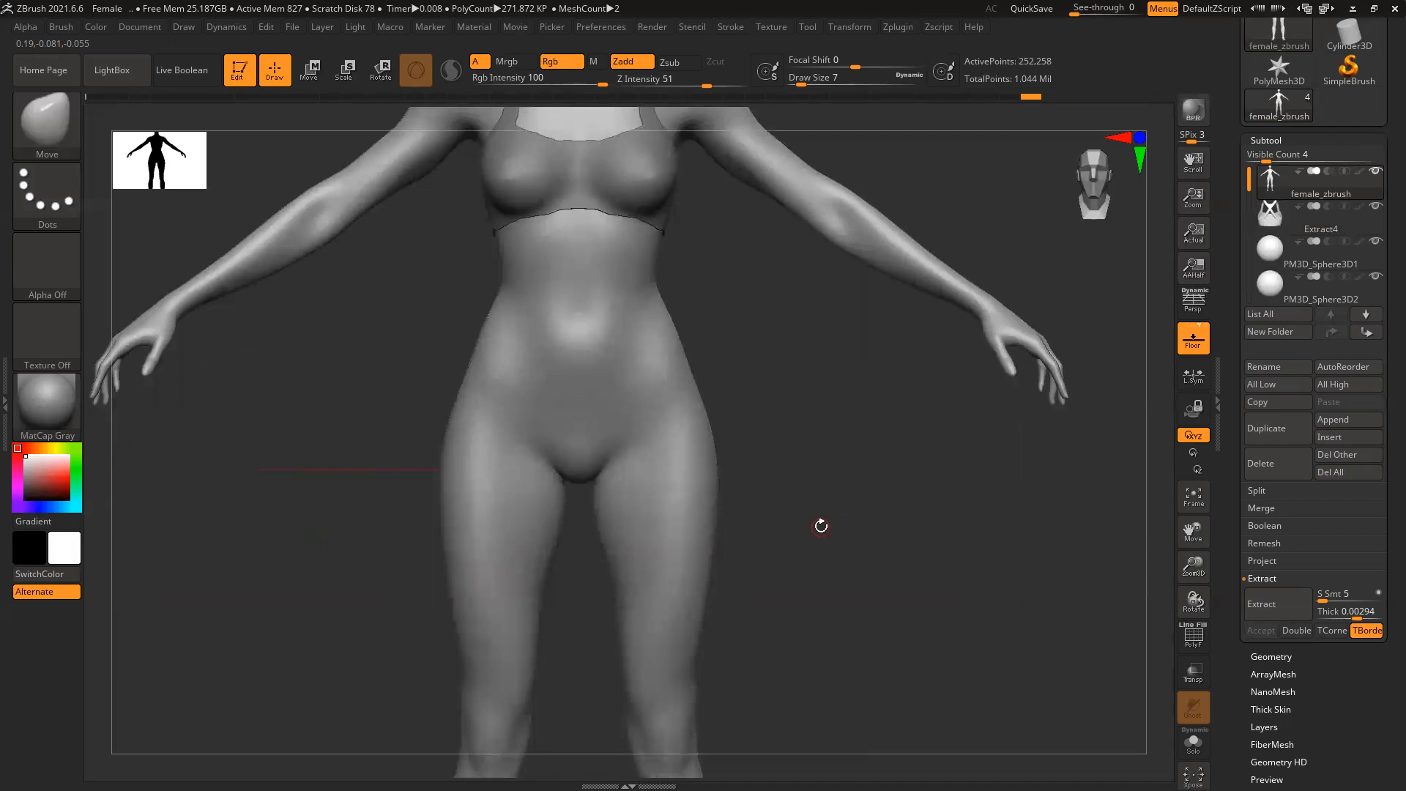
click(1341, 424)
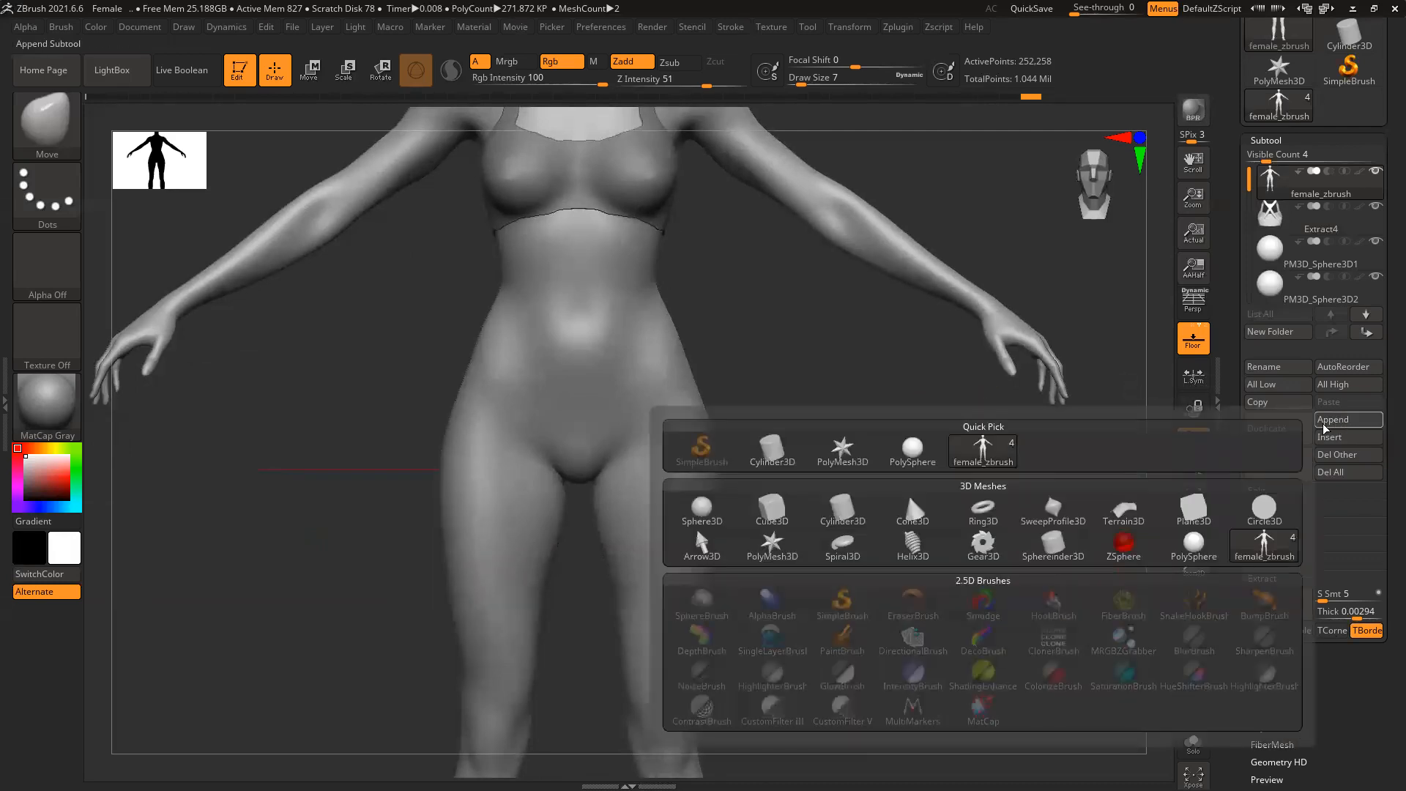
click(1193, 545)
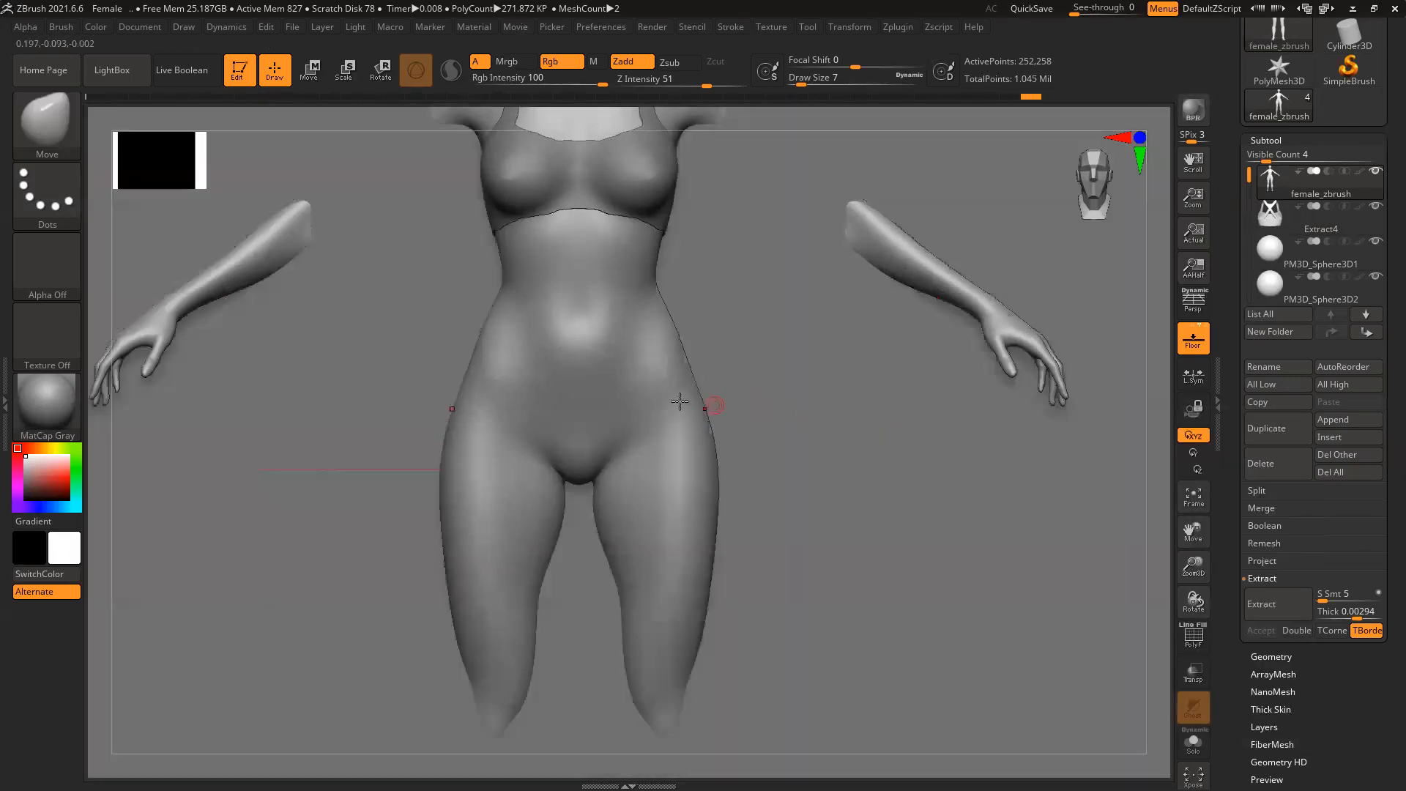
ctrl+right_drag(1020, 531, 773, 480)
alt+click(998, 504)
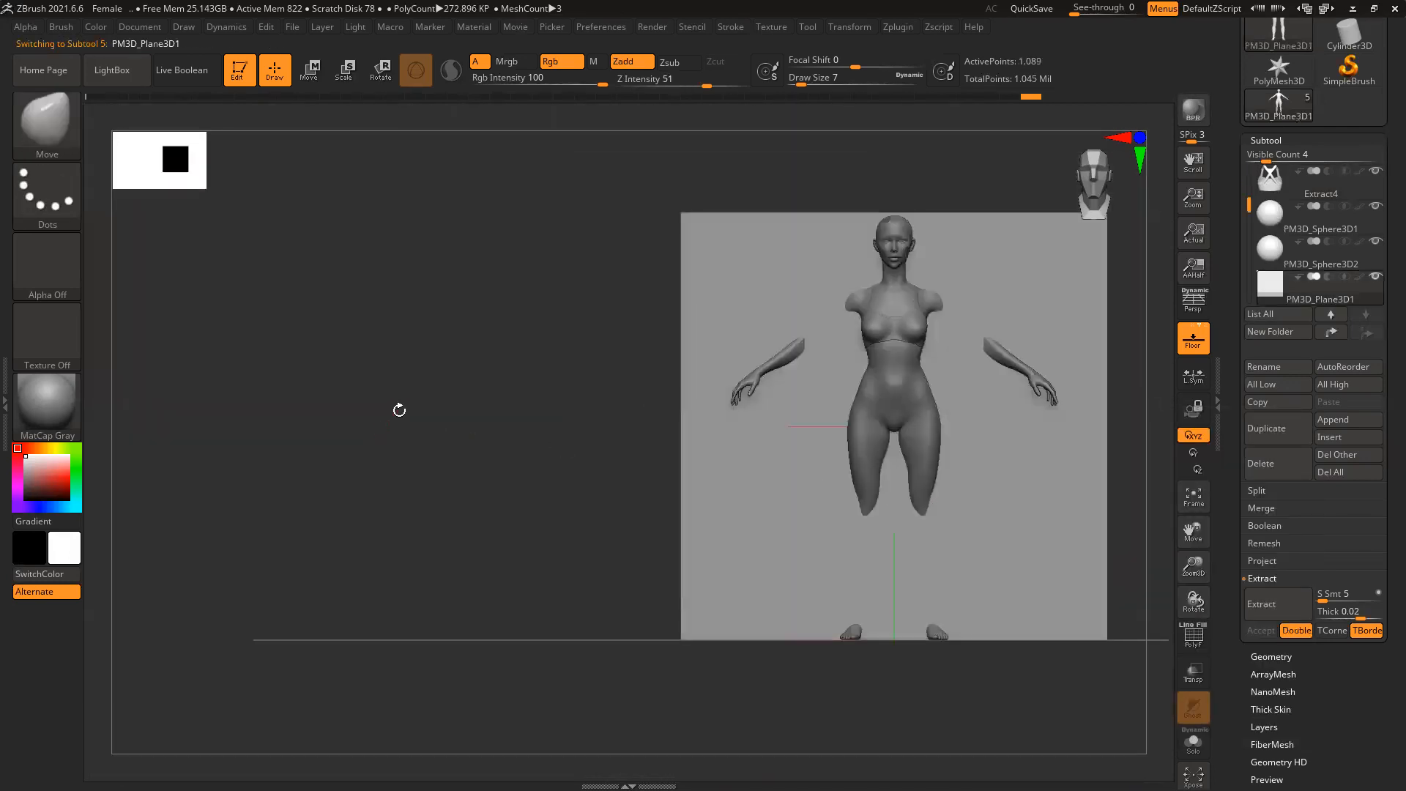
Scale the plane down to an upright rectangle and position it over the legs from the hips to above the ankles
alt+right_drag(400, 410, 232, 442)
key(r)
drag(682, 456, 733, 429)
drag(725, 369, 725, 434)
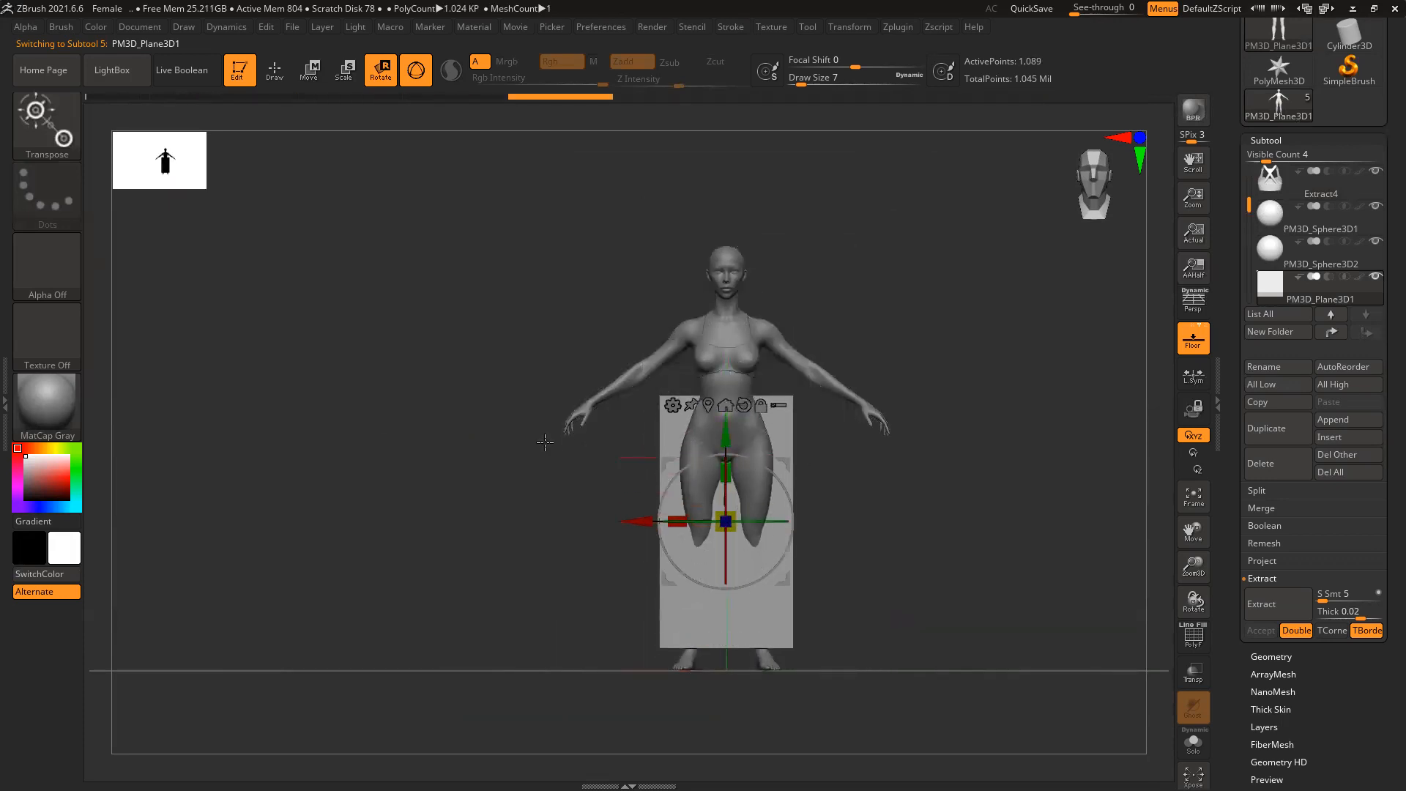
shift+drag(545, 442, 659, 446)
drag(804, 522, 835, 521)
shift+drag(981, 535, 936, 450)
drag(678, 350, 681, 410)
drag(681, 339, 681, 355)
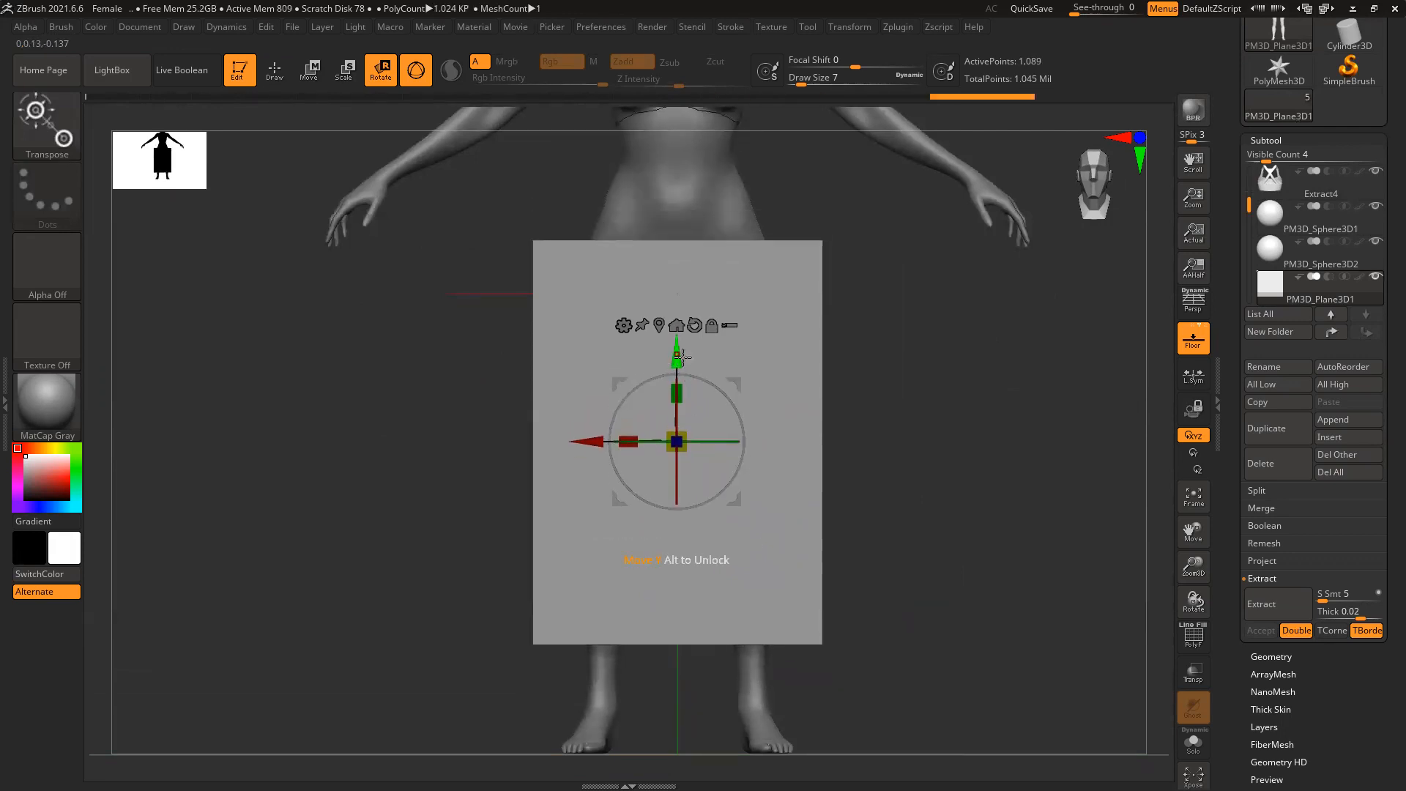
Apply the Bend Arc deformer to the plane and start curving it around the legs
drag(974, 399, 946, 425)
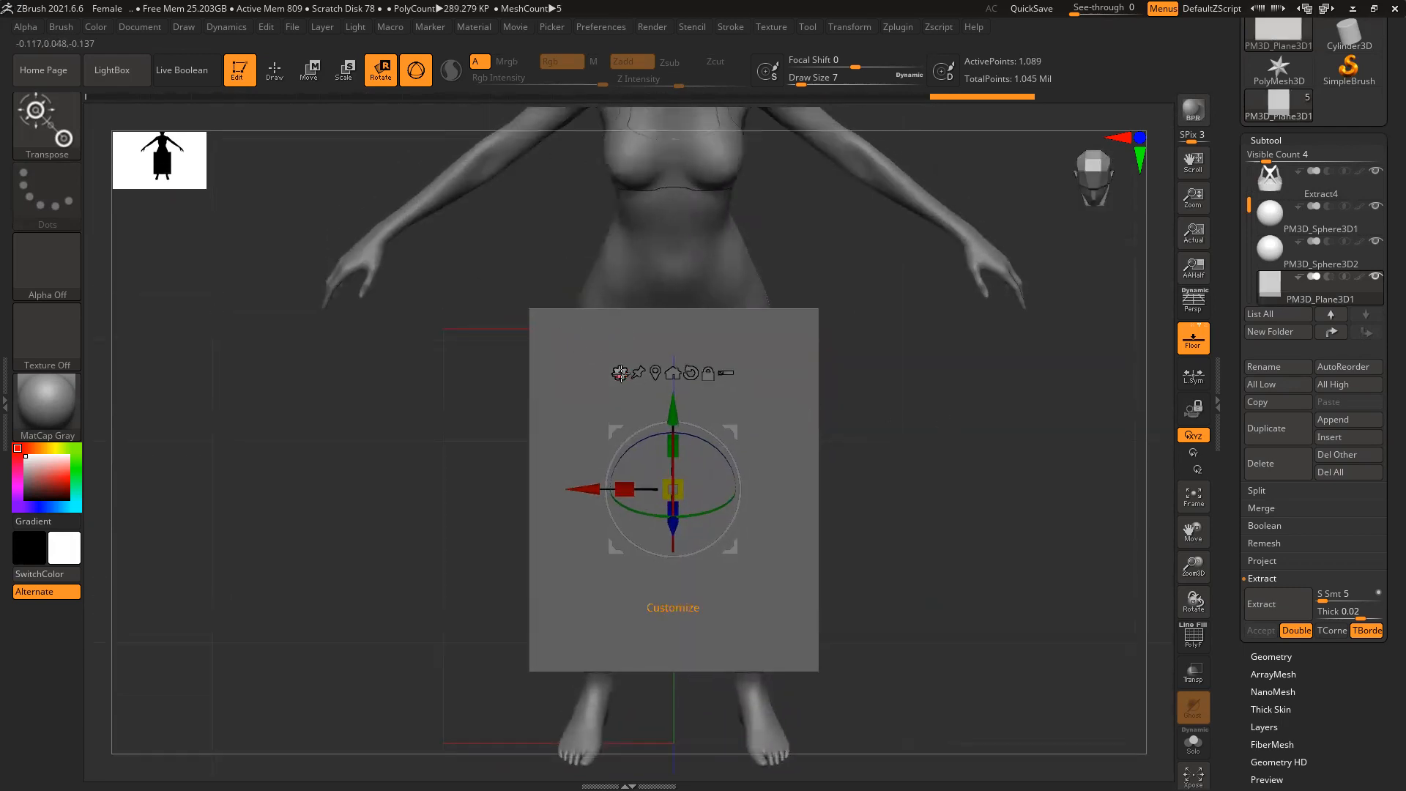
click(620, 372)
click(625, 416)
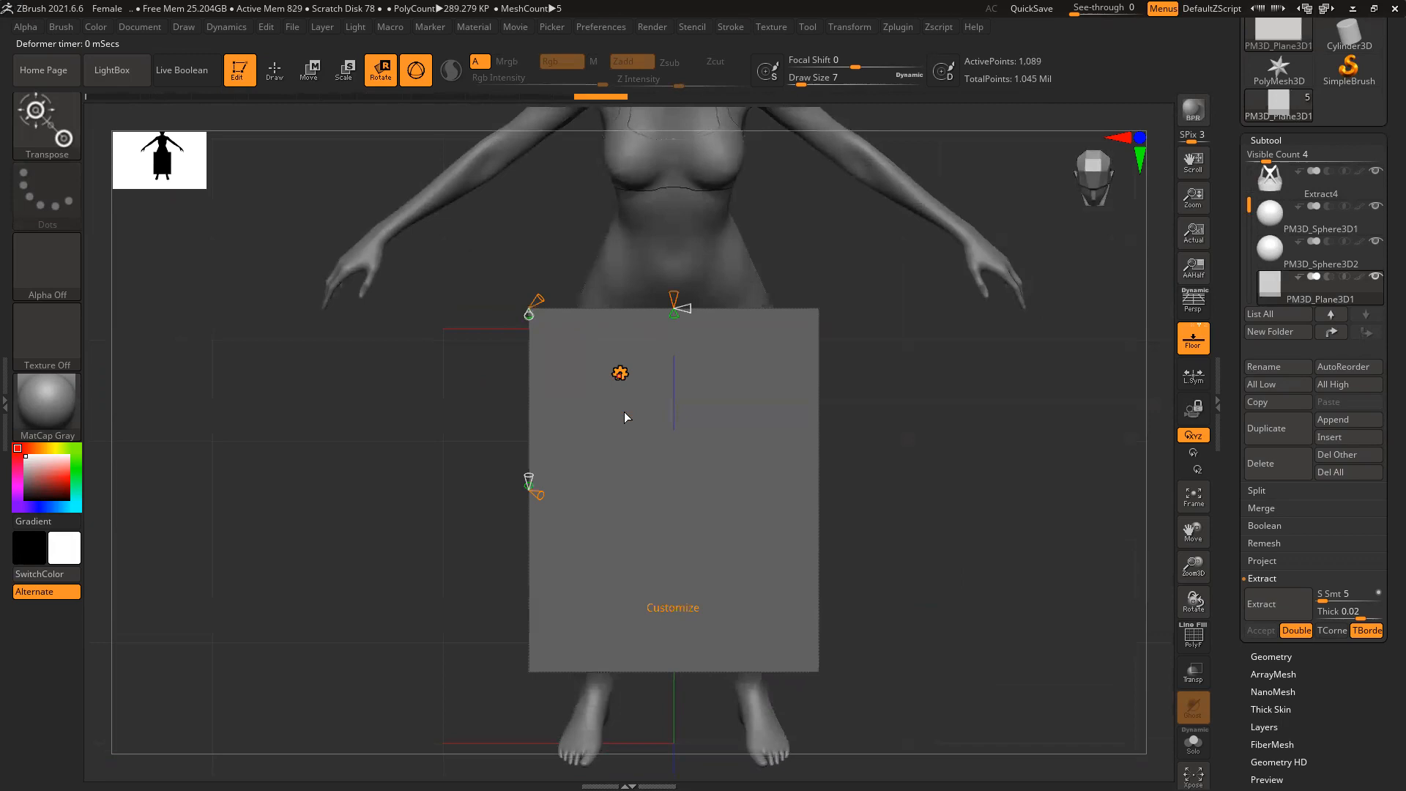
shift+drag(945, 464, 738, 354)
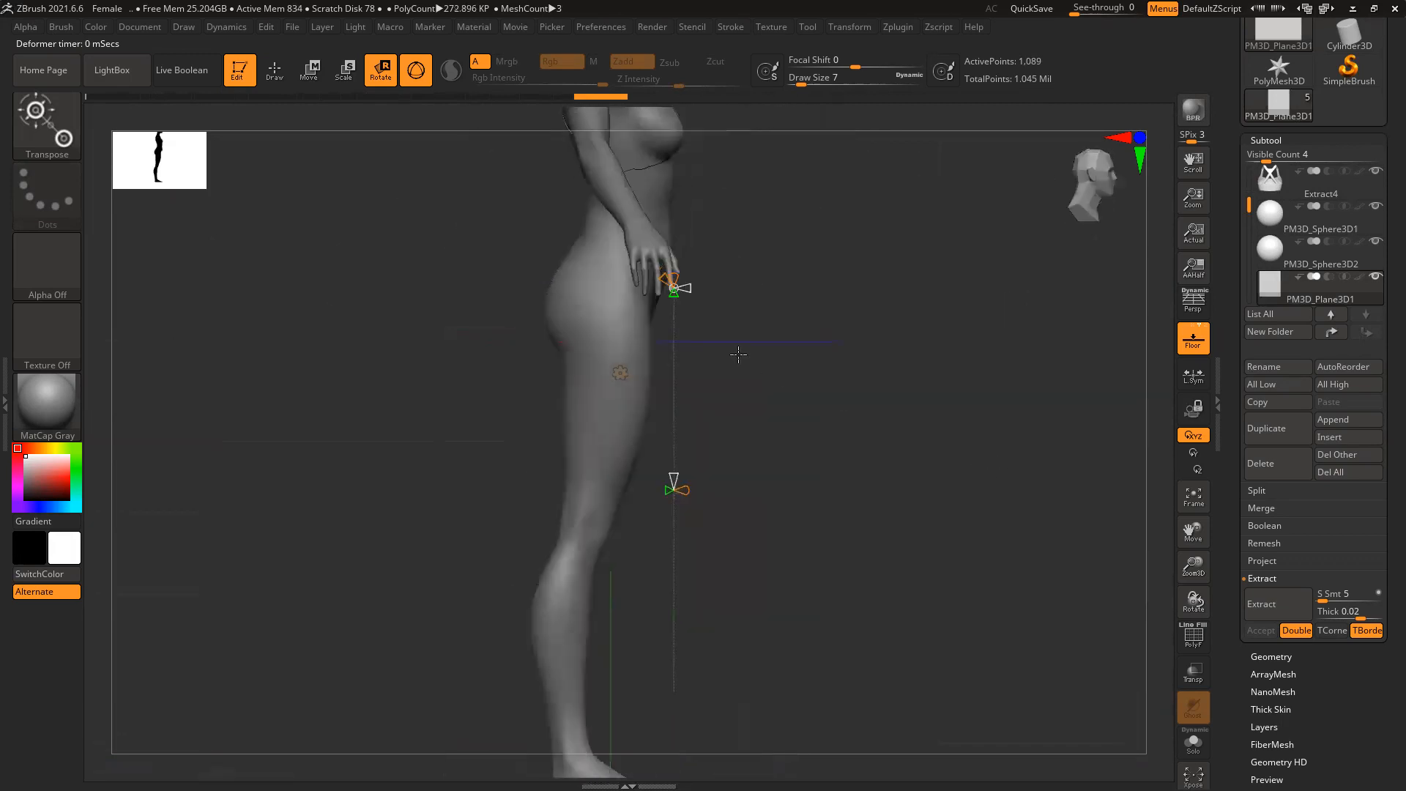
drag(651, 298, 592, 291)
drag(842, 411, 952, 515)
Turn on double-sided display for the curved plane in its display properties
drag(1232, 586, 1239, 414)
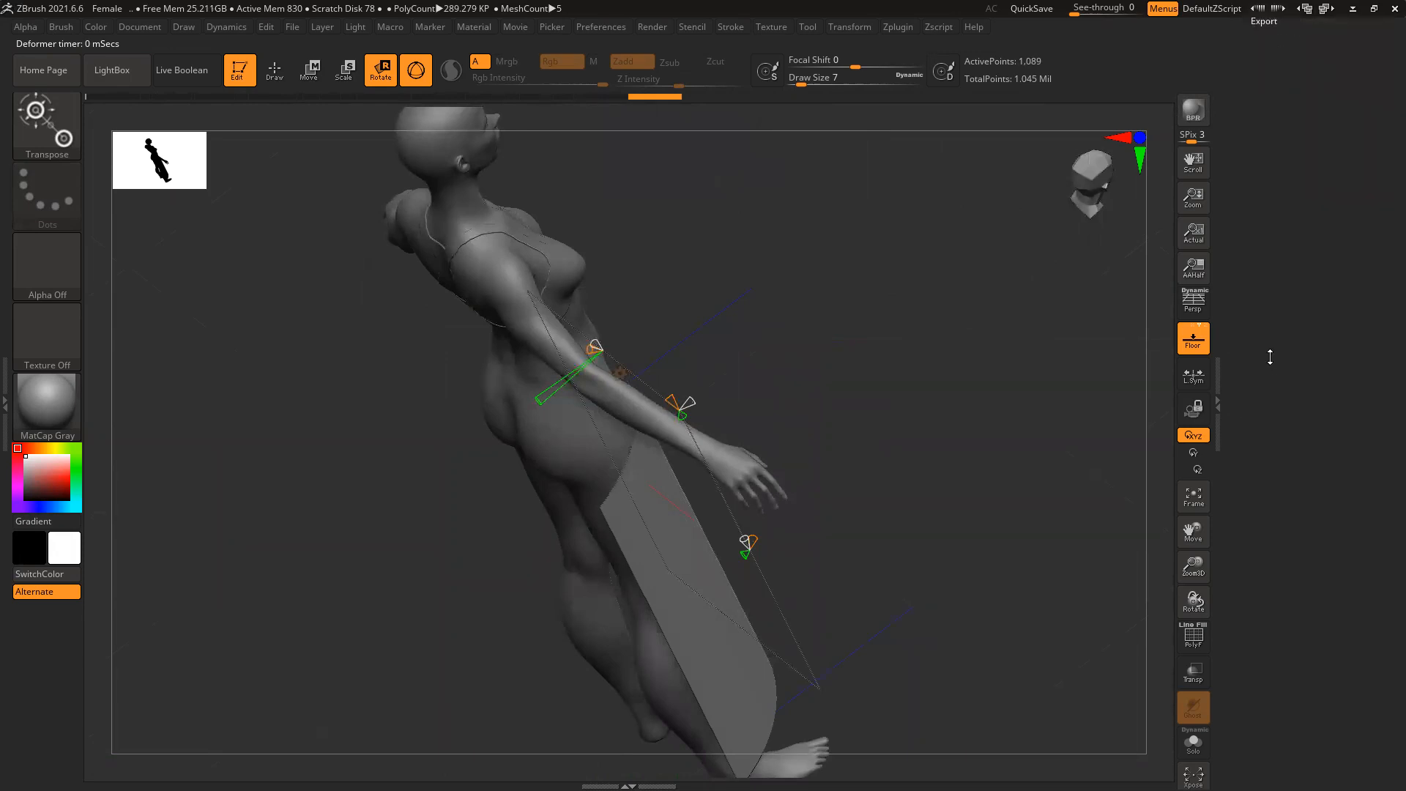
click(1273, 354)
click(1266, 98)
Bend the curved plane further until it wraps around the hips and legs as a skirt tube
shift+drag(1018, 402, 1024, 418)
drag(990, 373, 901, 414)
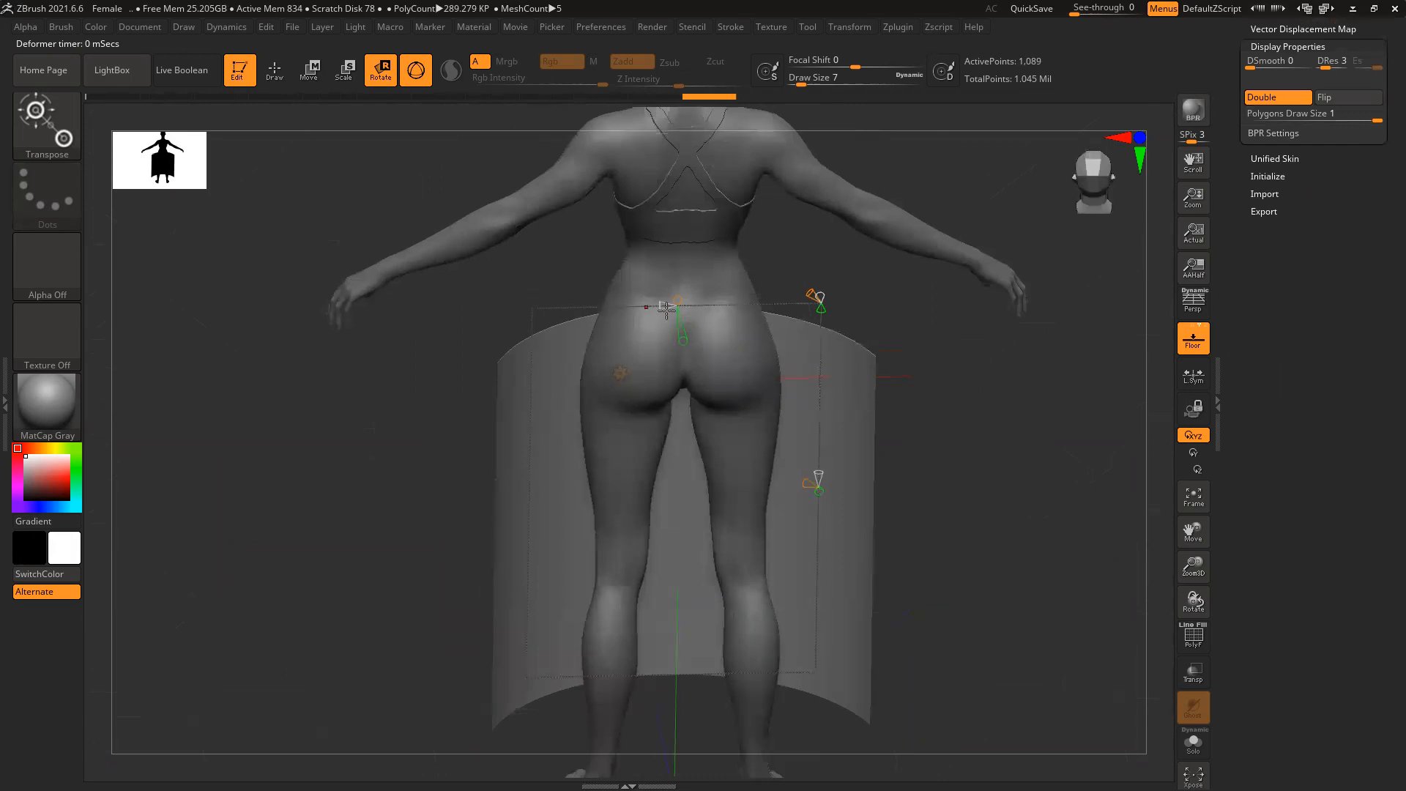
drag(663, 303, 760, 304)
Try flaring the skirt tube into a cone that widens toward the hem with the Bend Arc control
mouse_move(939, 429)
mouse_down()
mouse_move(939, 398)
mouse_move(949, 429)
mouse_move(927, 417)
mouse_move(929, 444)
mouse_up()
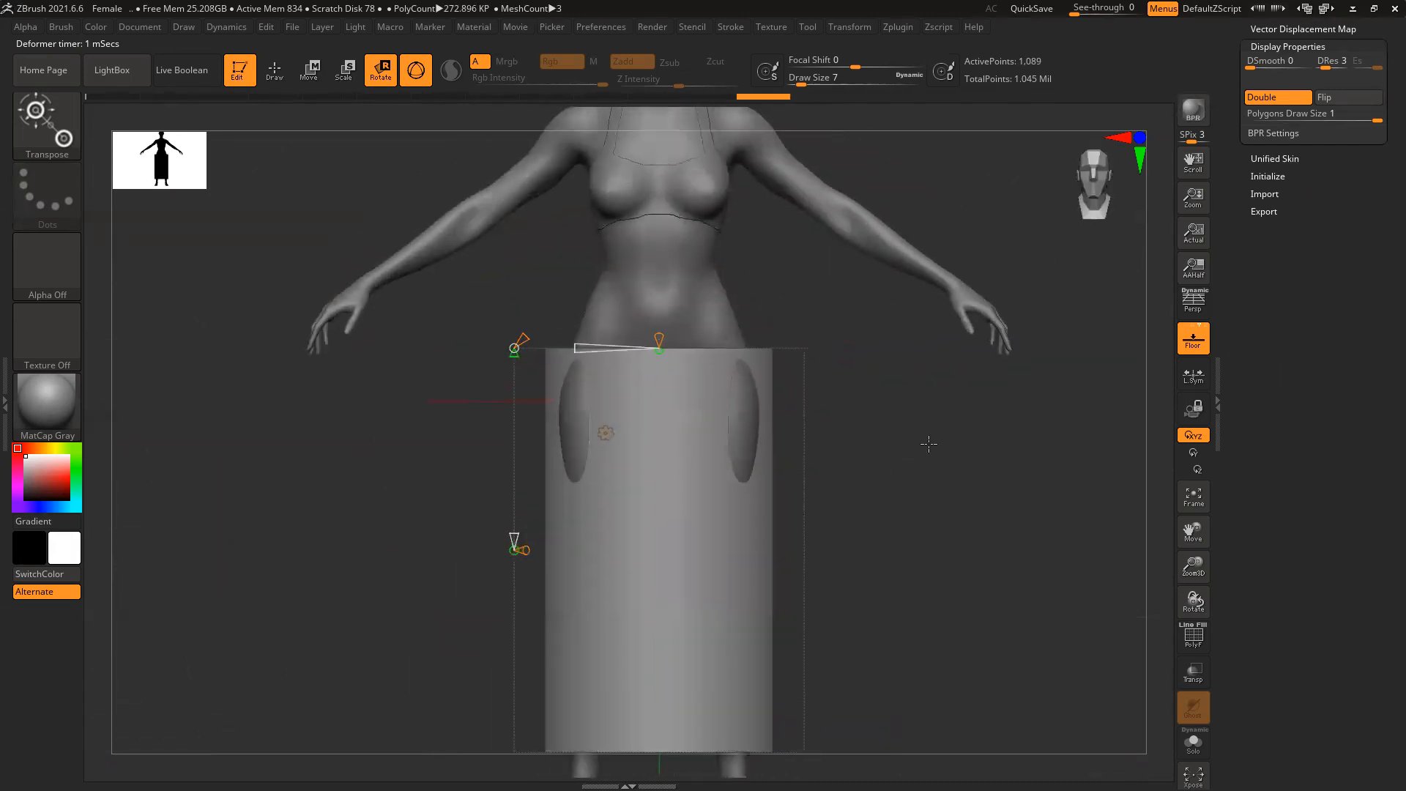
drag(895, 378, 883, 468)
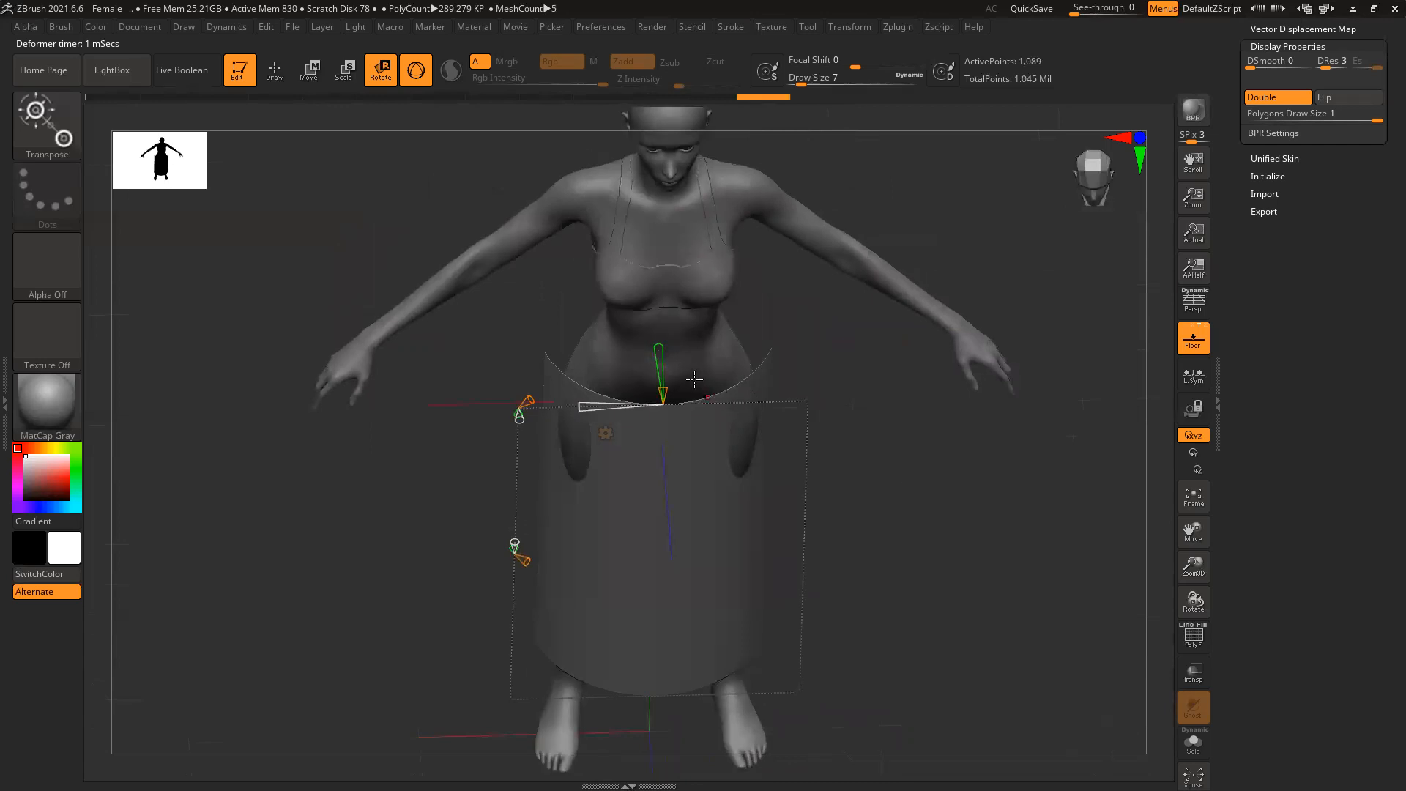
drag(659, 347, 653, 287)
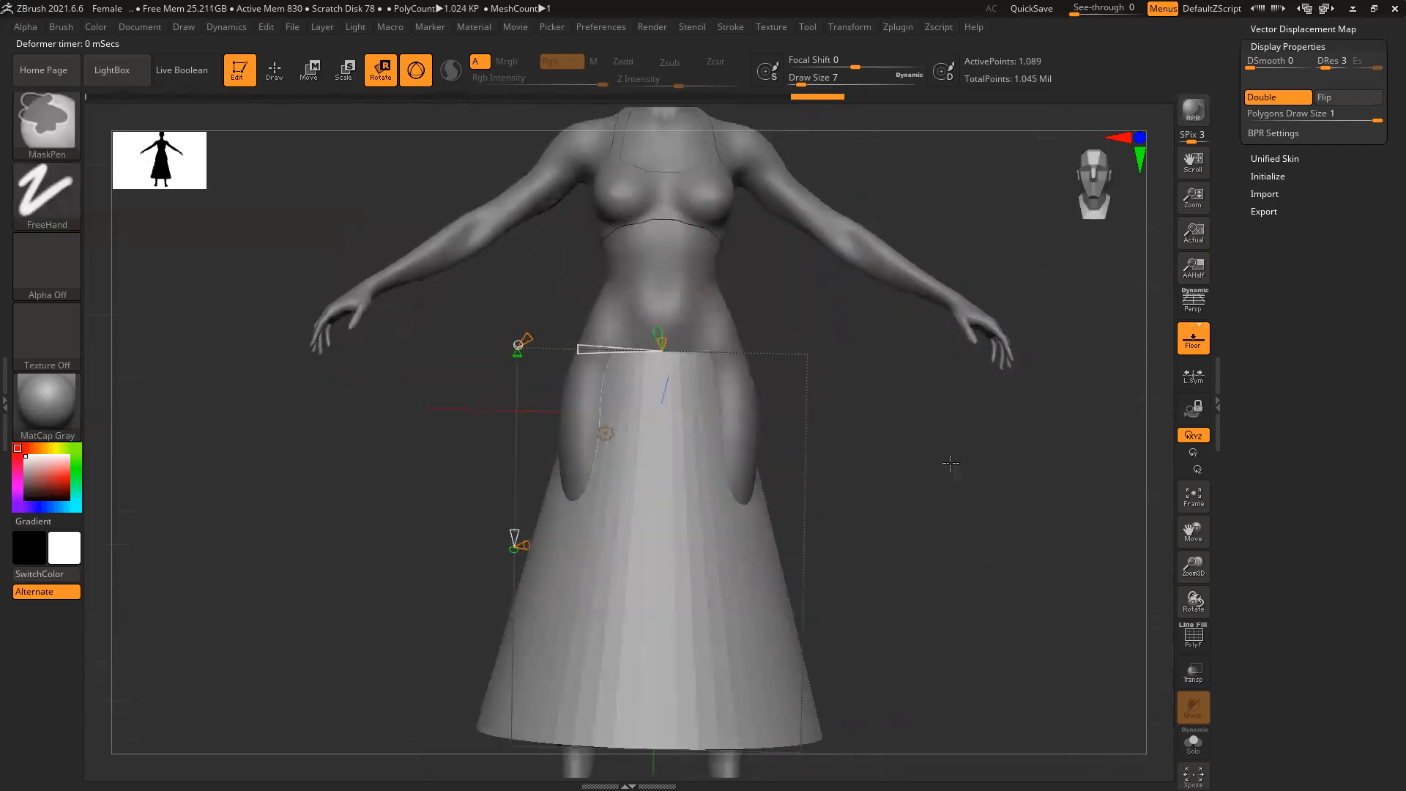
drag(951, 464, 1015, 484)
Adjust the arc bend to make the straight skirt tube slightly wider around the hips
mouse_move(580, 347)
mouse_down()
mouse_move(567, 296)
mouse_move(538, 322)
mouse_move(563, 350)
mouse_up()
drag(910, 454, 908, 468)
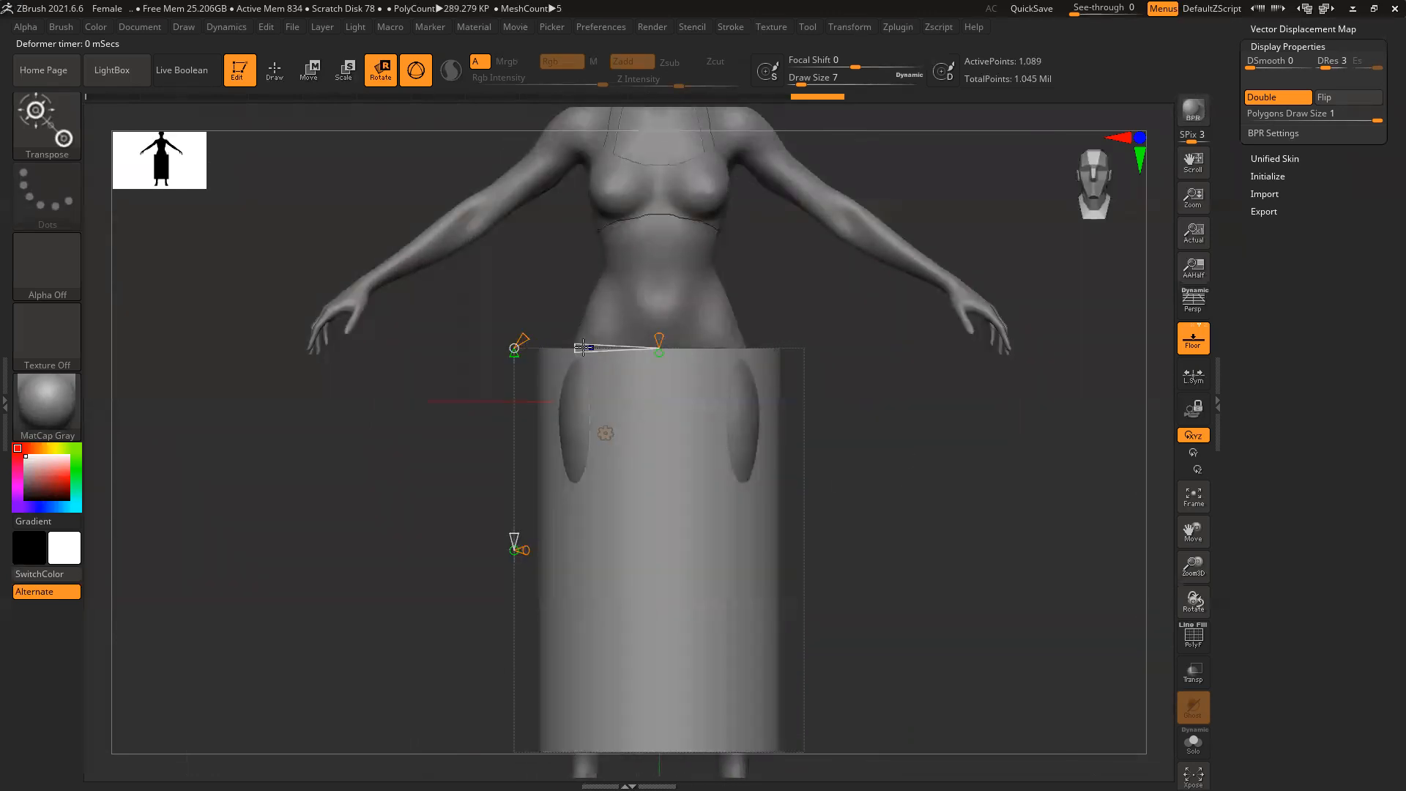
mouse_move(579, 347)
mouse_down()
mouse_move(598, 346)
mouse_move(575, 348)
mouse_up()
alt+drag(924, 555, 936, 512)
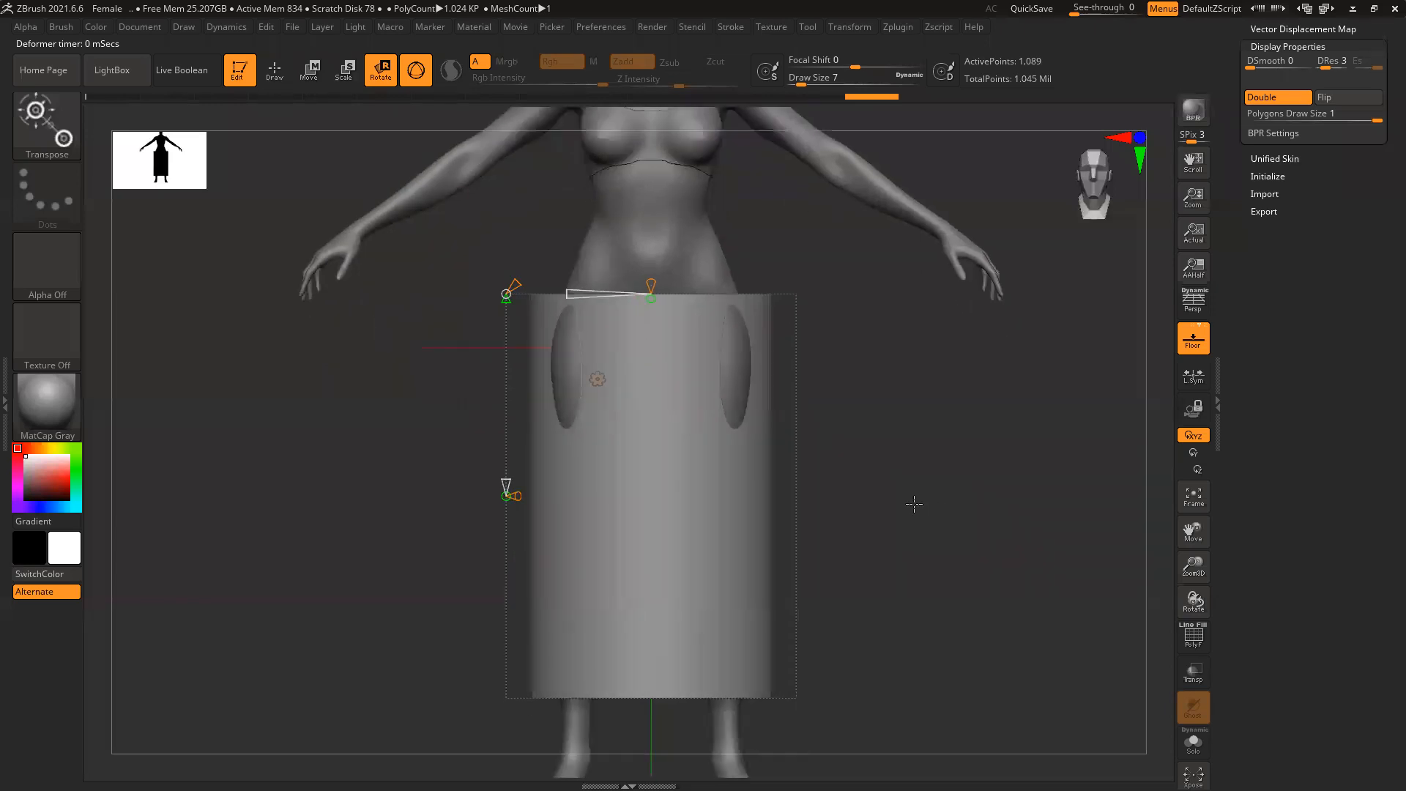
Accept the Bend Arc deformation on the straight skirt tube
key(w)
key(q)
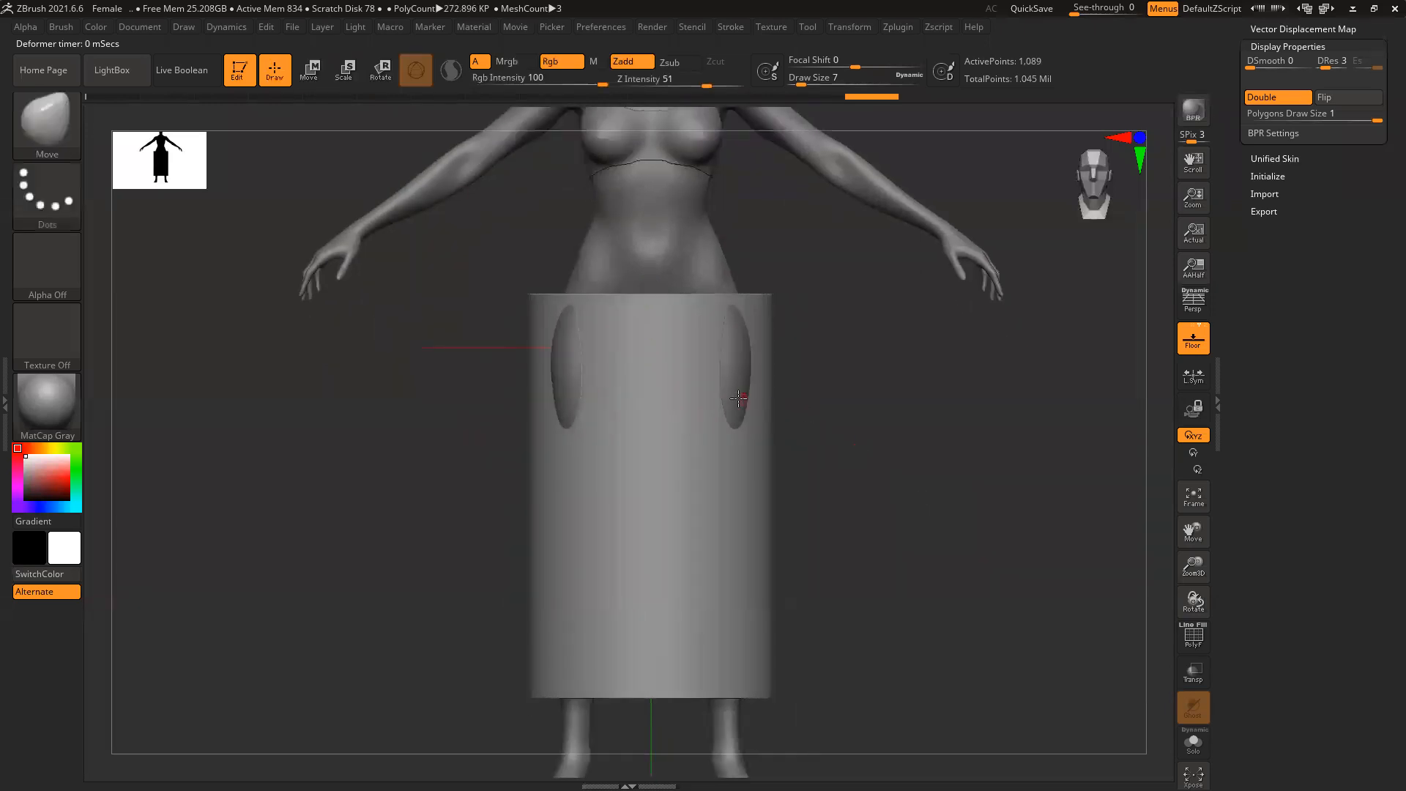
key(w)
click(597, 380)
alt+drag(974, 522, 974, 480)
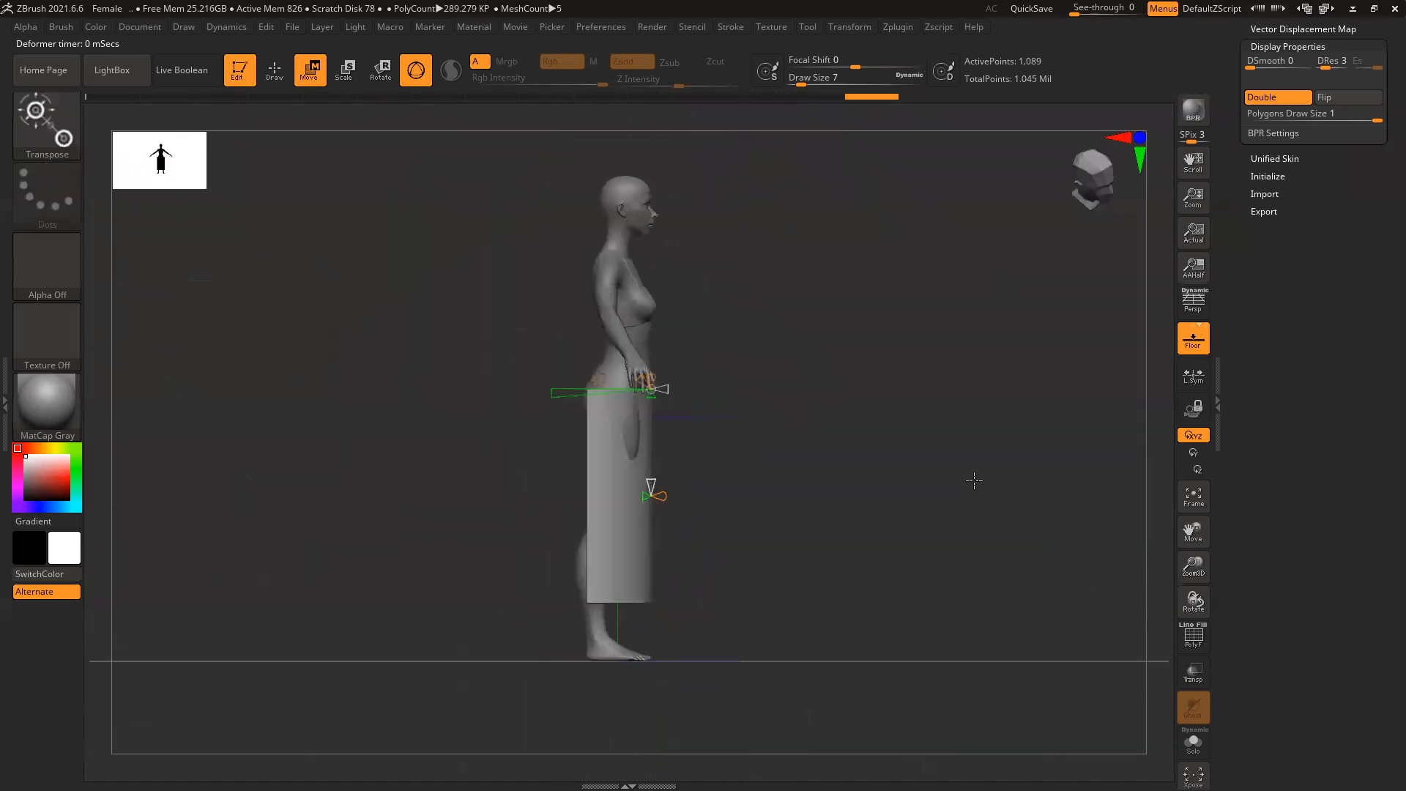
click(597, 376)
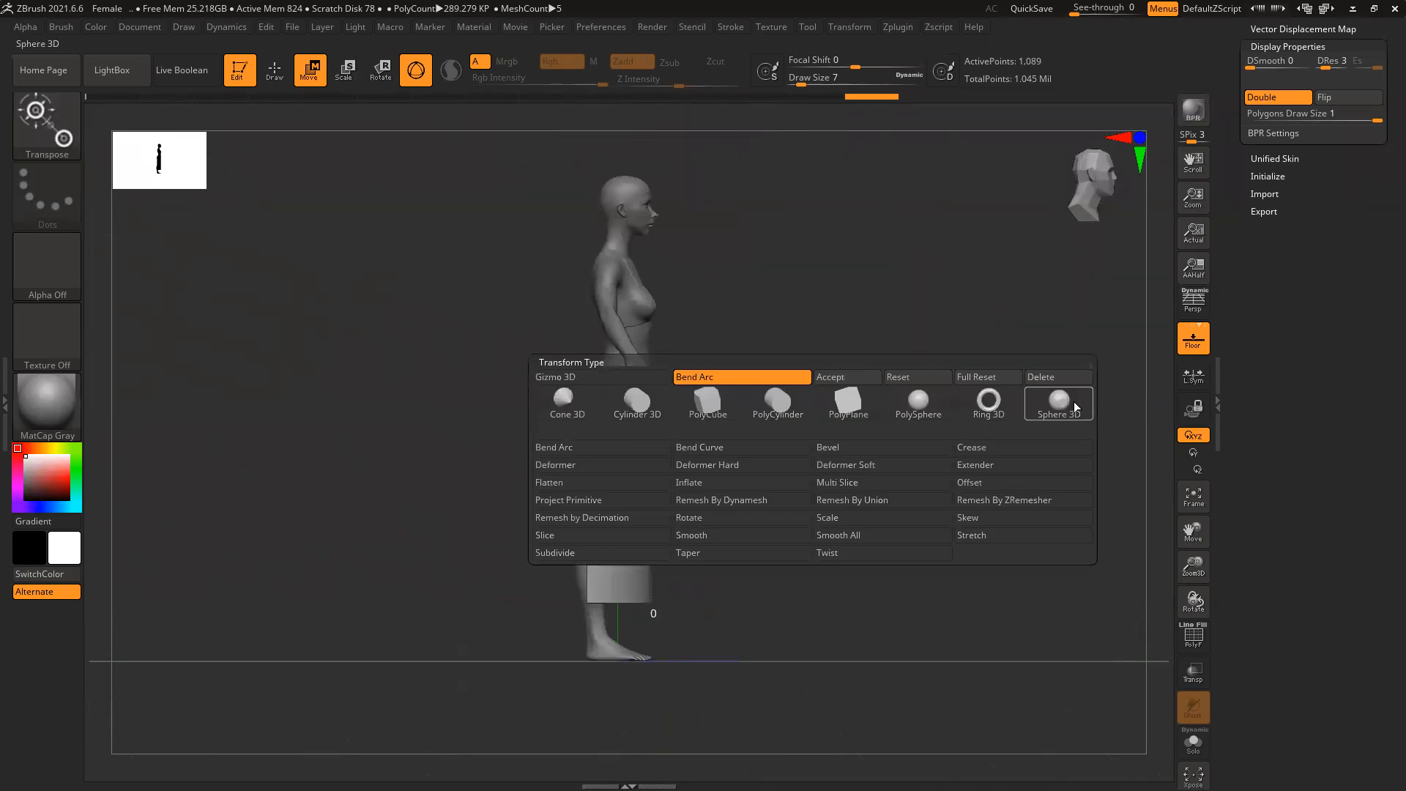
click(832, 376)
Rotate the skirt tube about its vertical axis and raise it toward the waist in front of the body
shift+drag(879, 393, 832, 448)
ctrl+right_drag(831, 448, 800, 519)
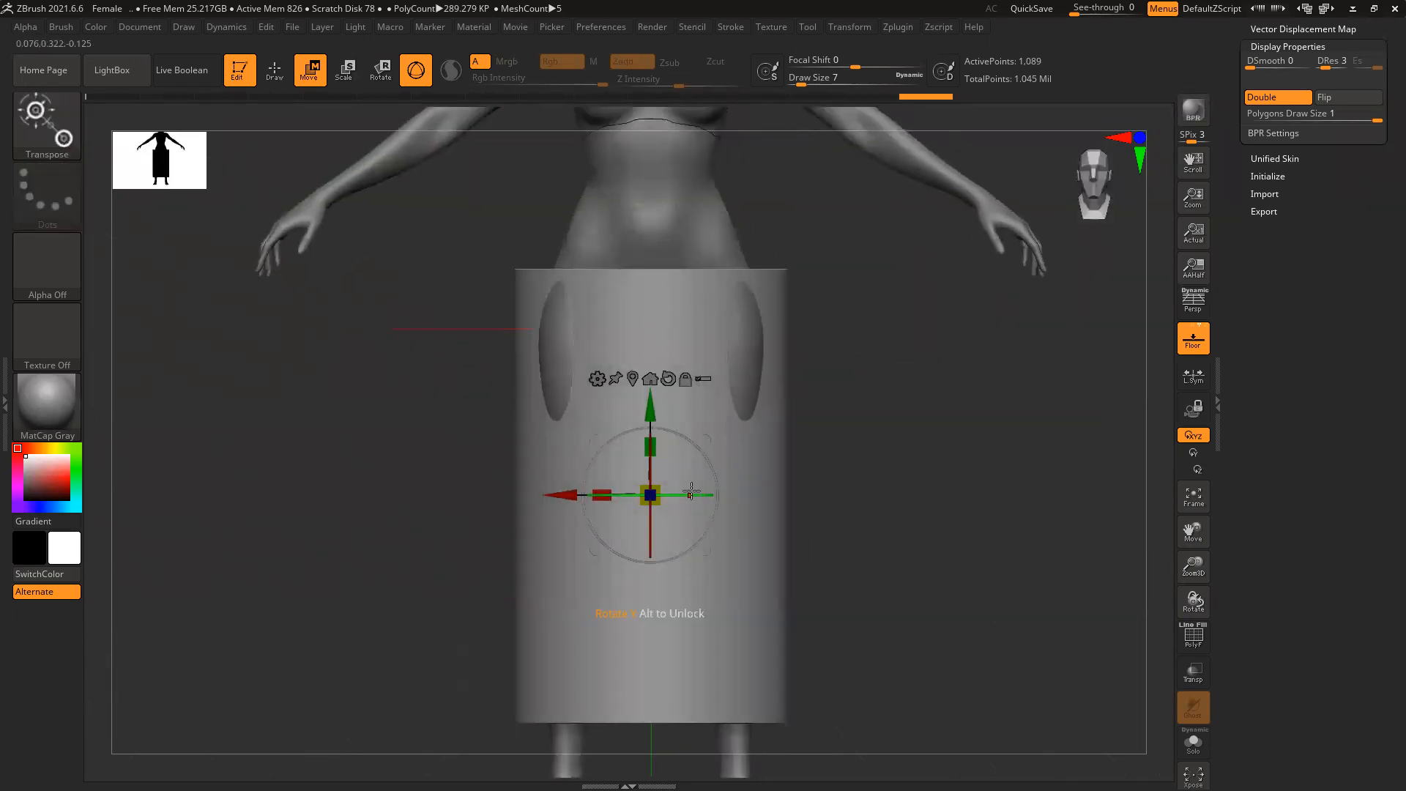
drag(691, 492, 877, 488)
drag(686, 412, 688, 368)
drag(842, 458, 724, 363)
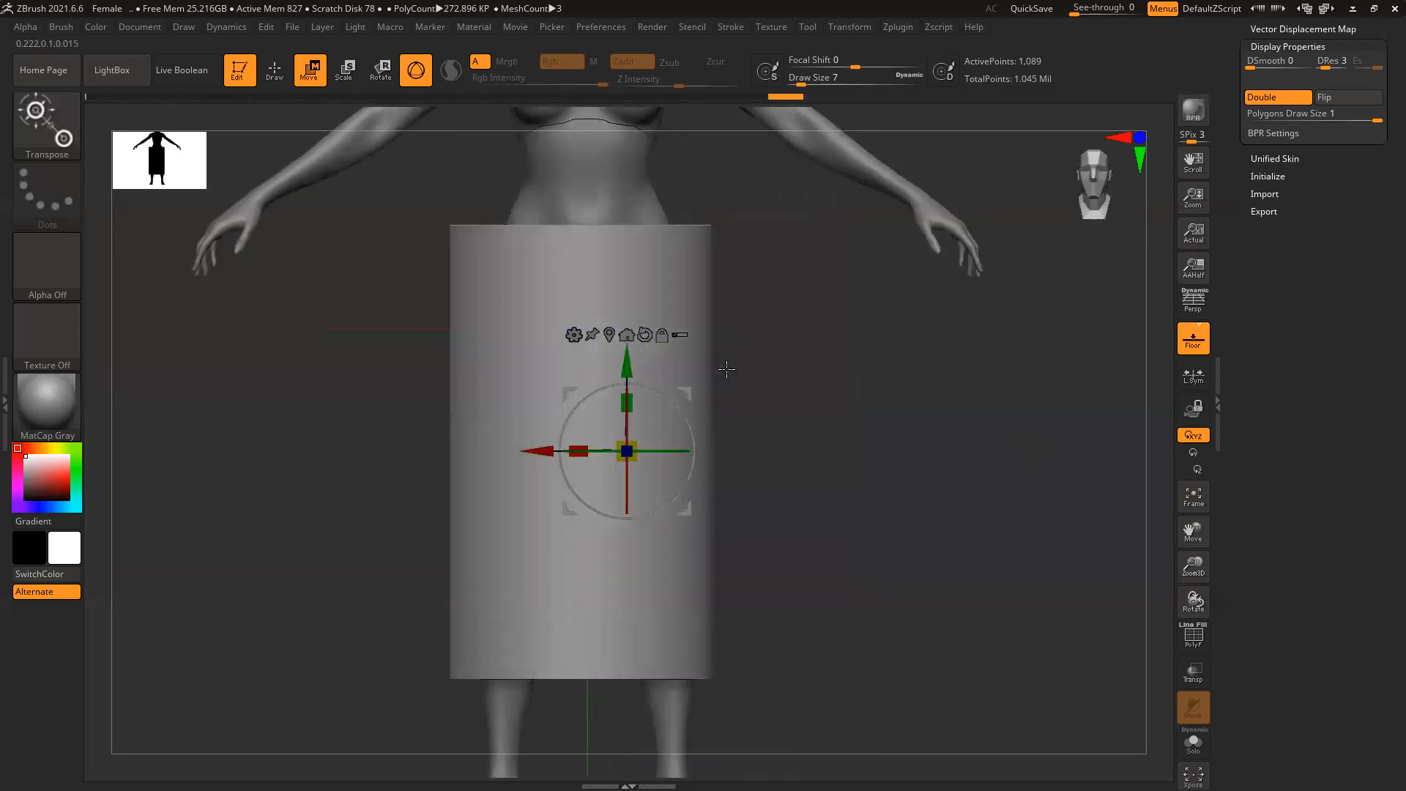
Flare the skirt tube into a cone that widens toward the hem with a new Bend Arc deformation and accept it
click(574, 335)
click(575, 377)
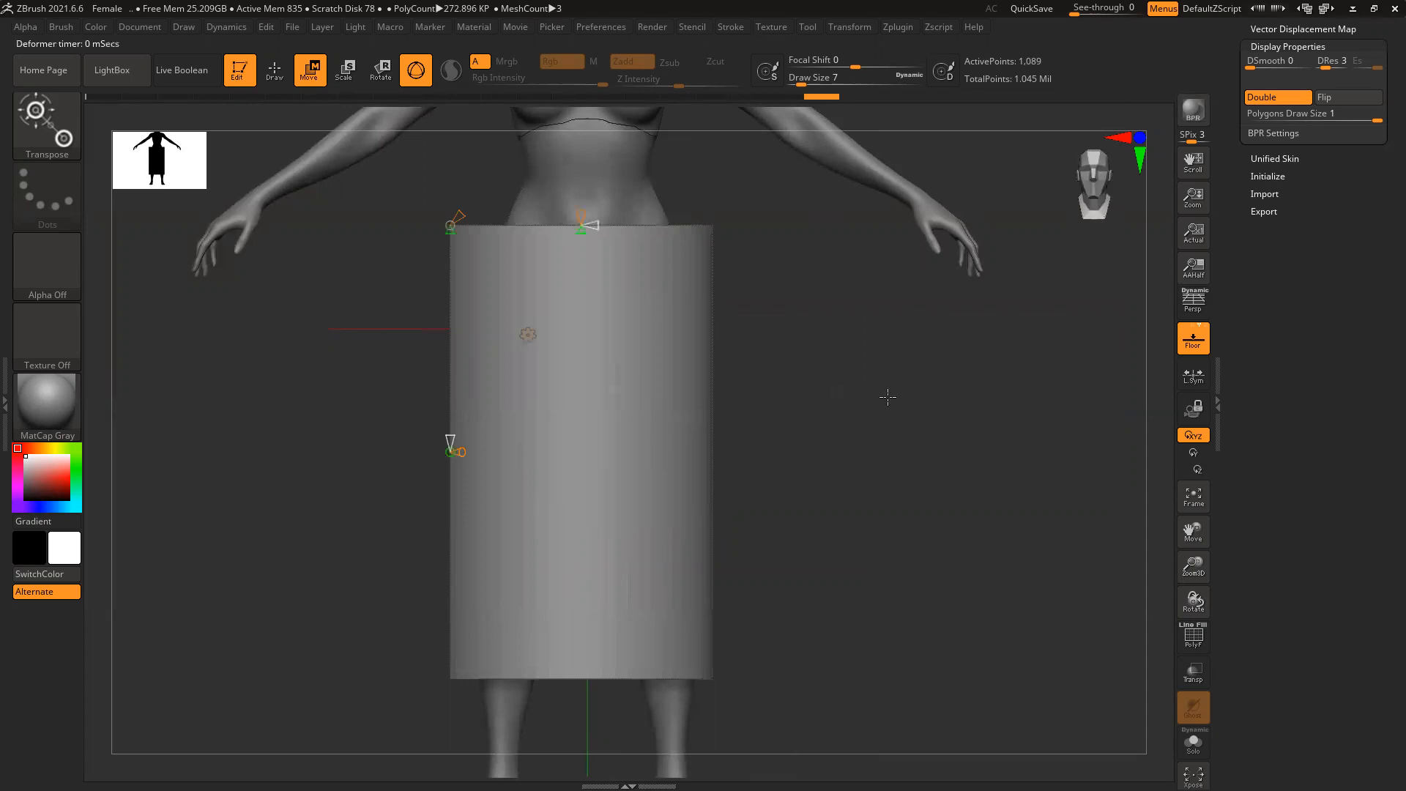
drag(886, 397, 916, 398)
drag(668, 214, 649, 208)
key(ctrl+z)
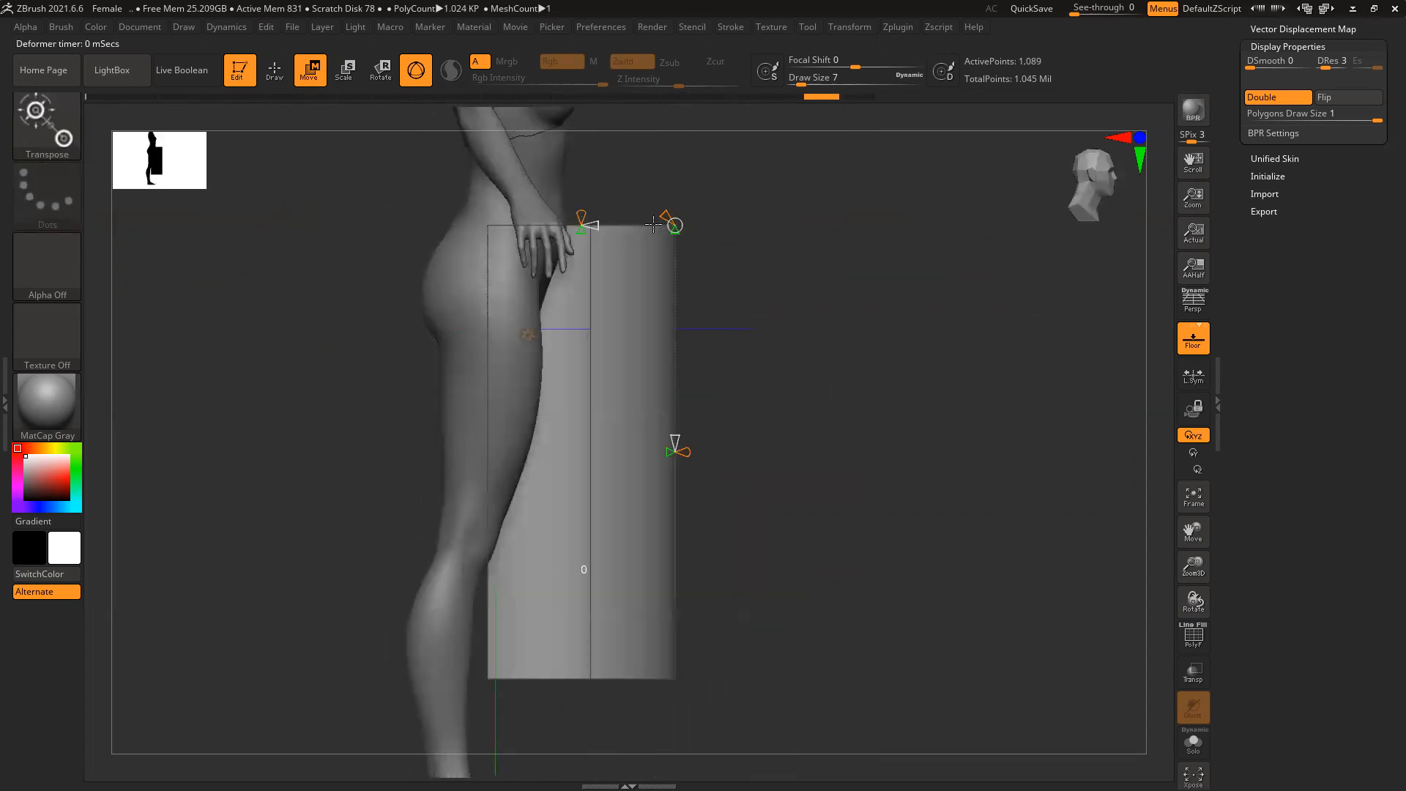
drag(658, 228, 627, 181)
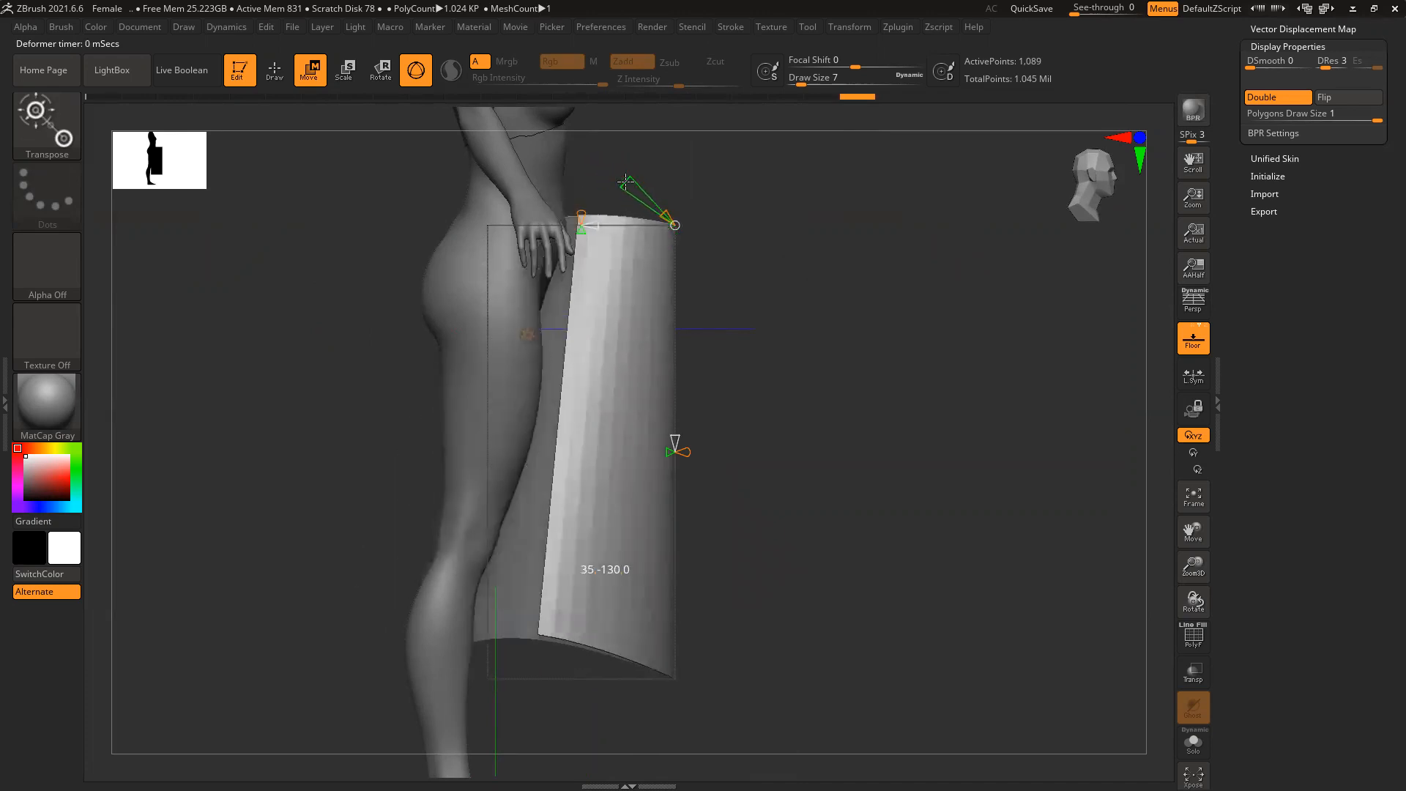
shift+drag(982, 376, 840, 380)
drag(747, 245, 709, 244)
drag(631, 191, 642, 201)
drag(794, 292, 872, 375)
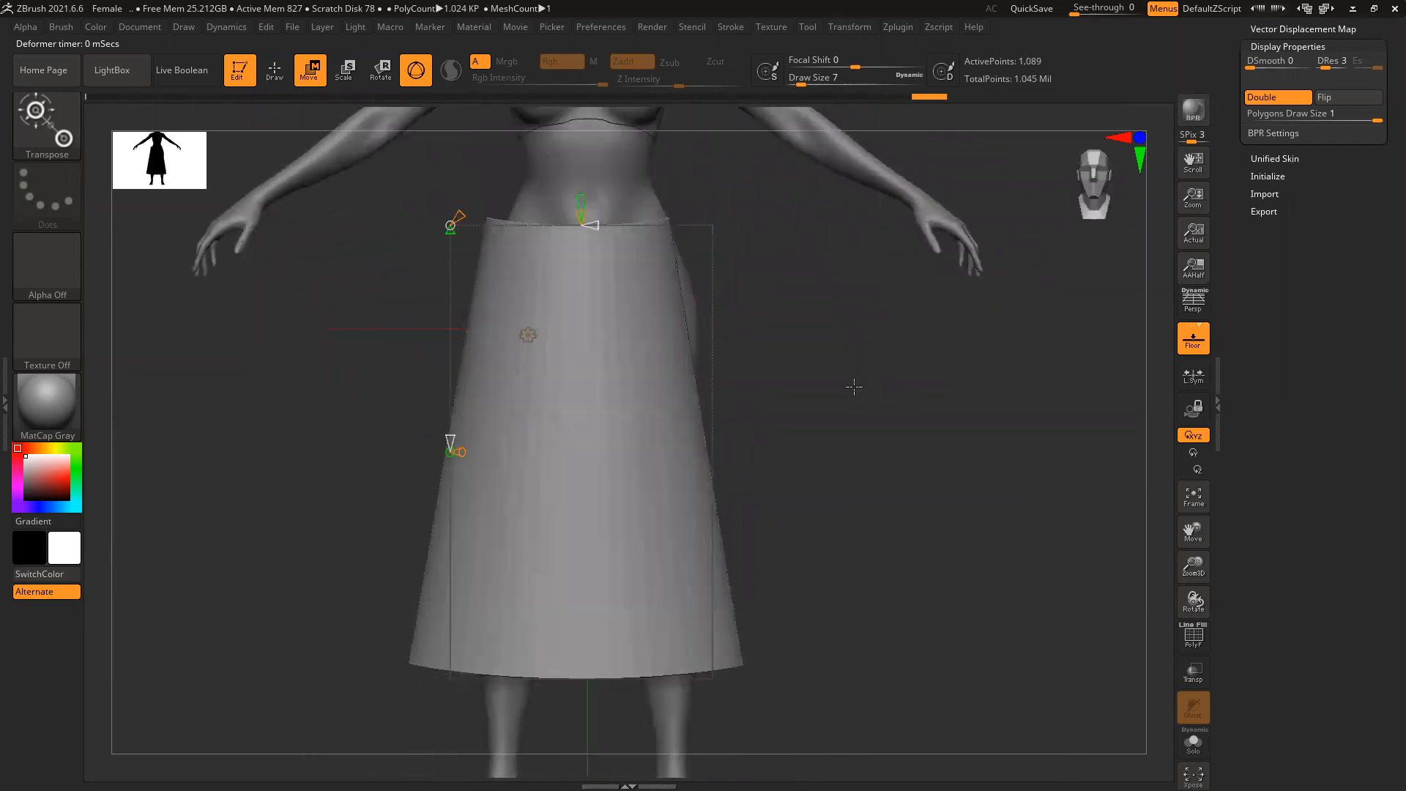
click(533, 335)
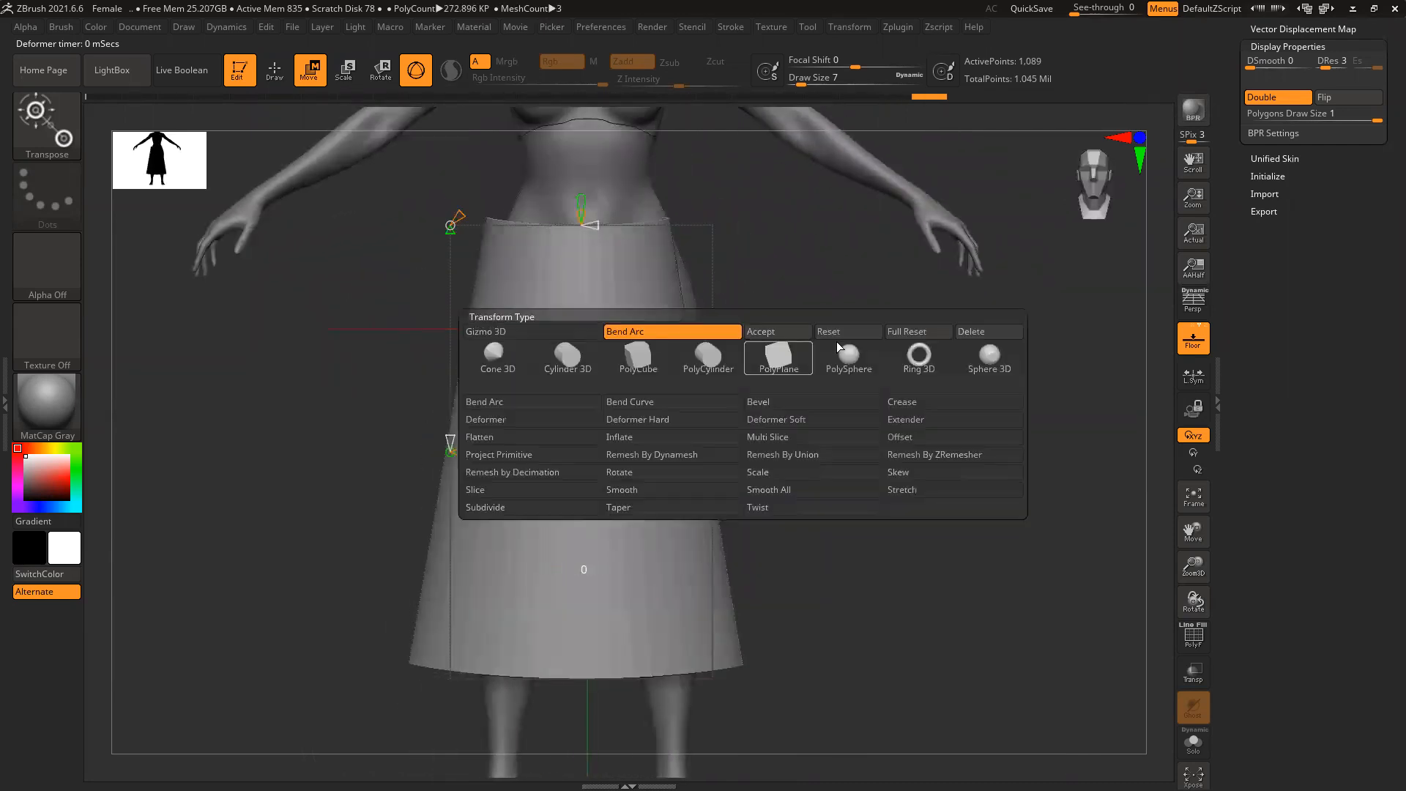
click(768, 334)
Move the flared skirt back around the hips and rotate it slightly so its opening sits over one leg
drag(816, 342, 541, 415)
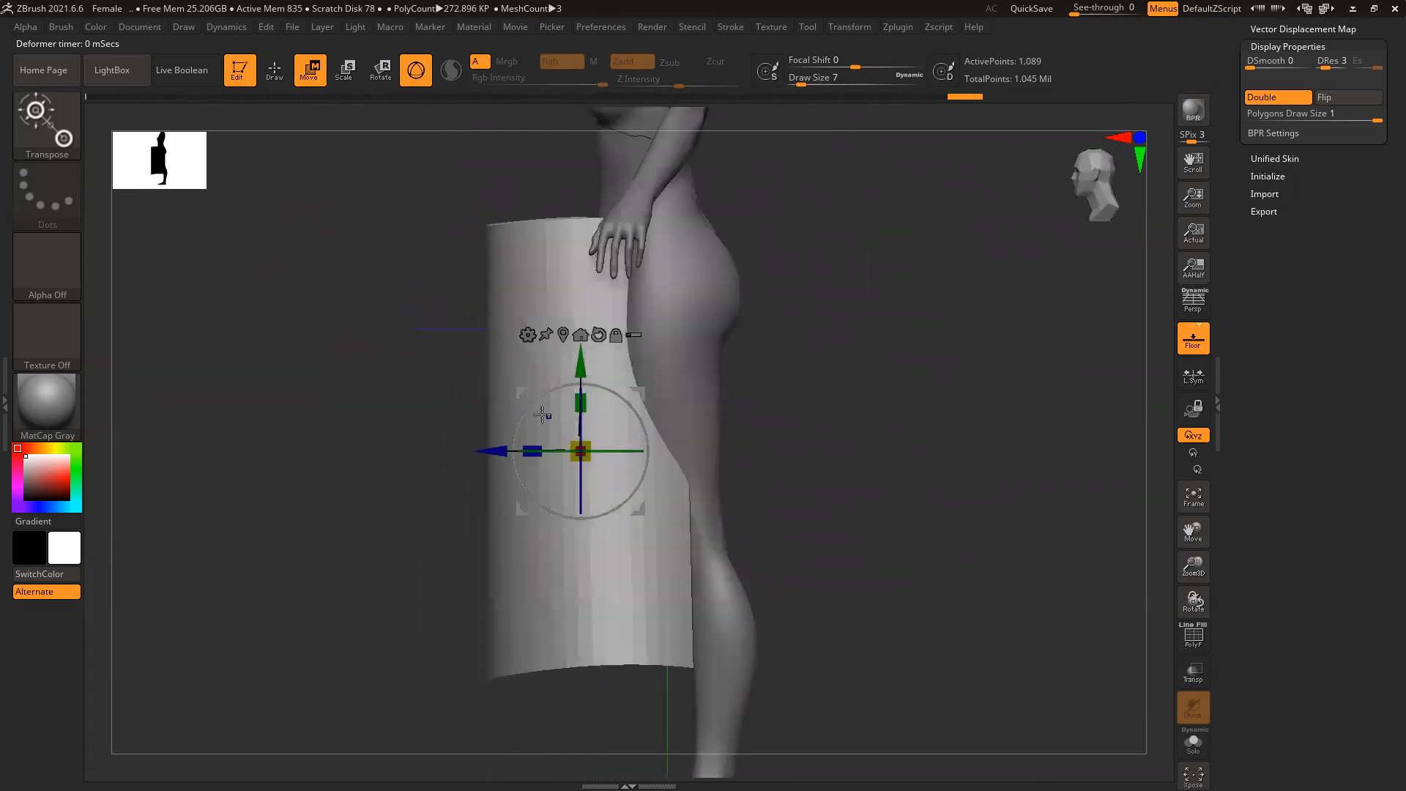
drag(490, 455, 576, 454)
drag(323, 418, 842, 461)
drag(583, 476, 572, 476)
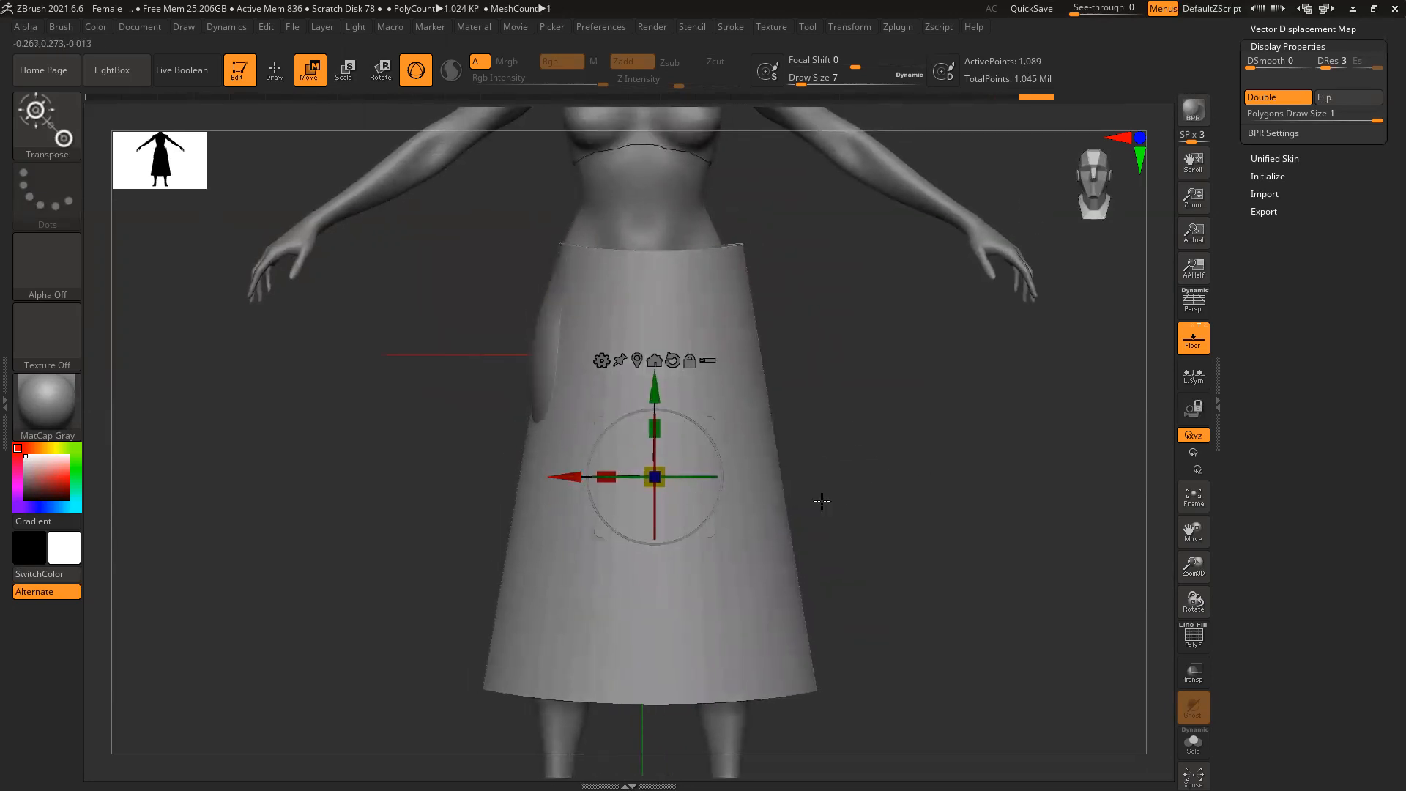
drag(681, 476, 722, 475)
drag(706, 425, 701, 421)
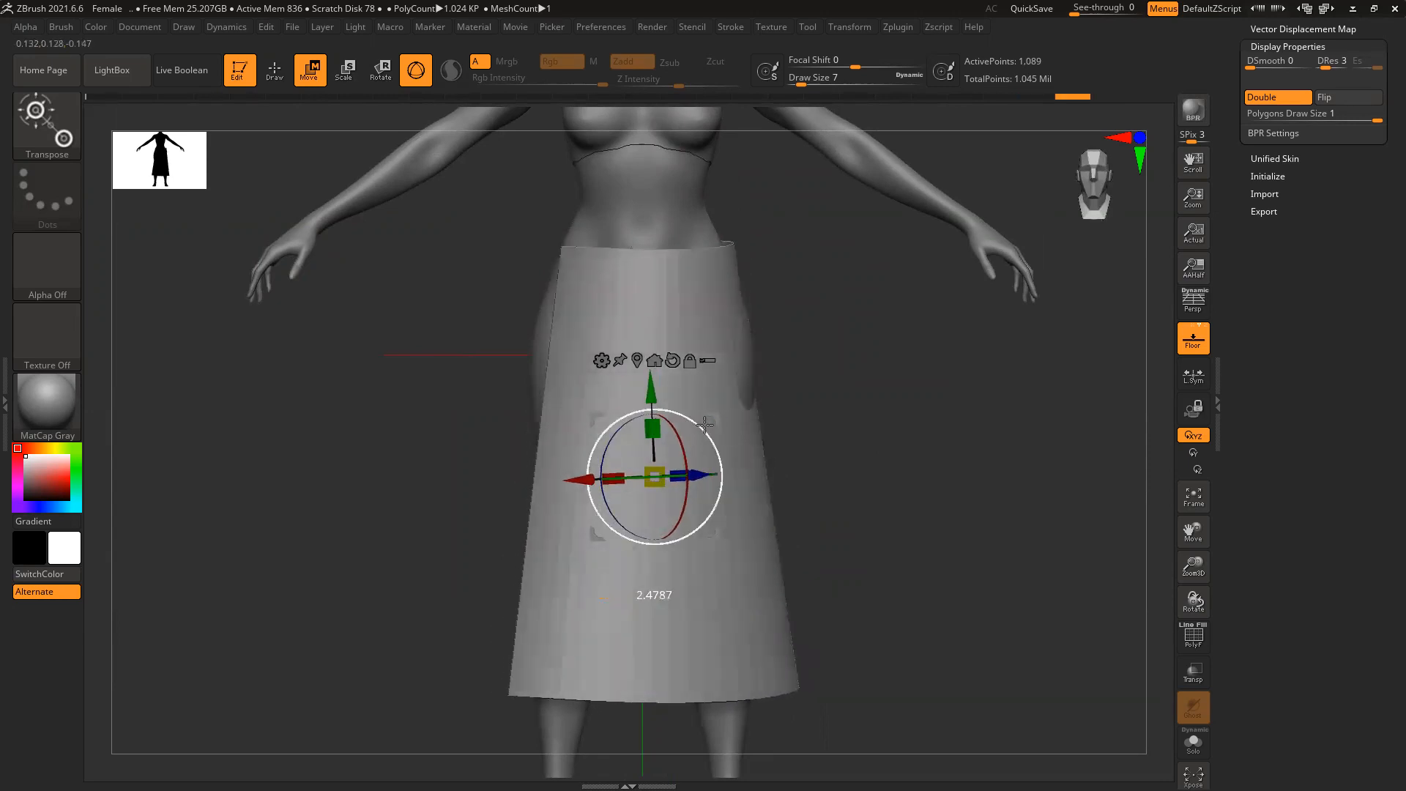
drag(721, 536, 728, 537)
mouse_move(1026, 531)
ctrl+right_down()
mouse_move(801, 439)
mouse_move(911, 546)
ctrl+right_up()
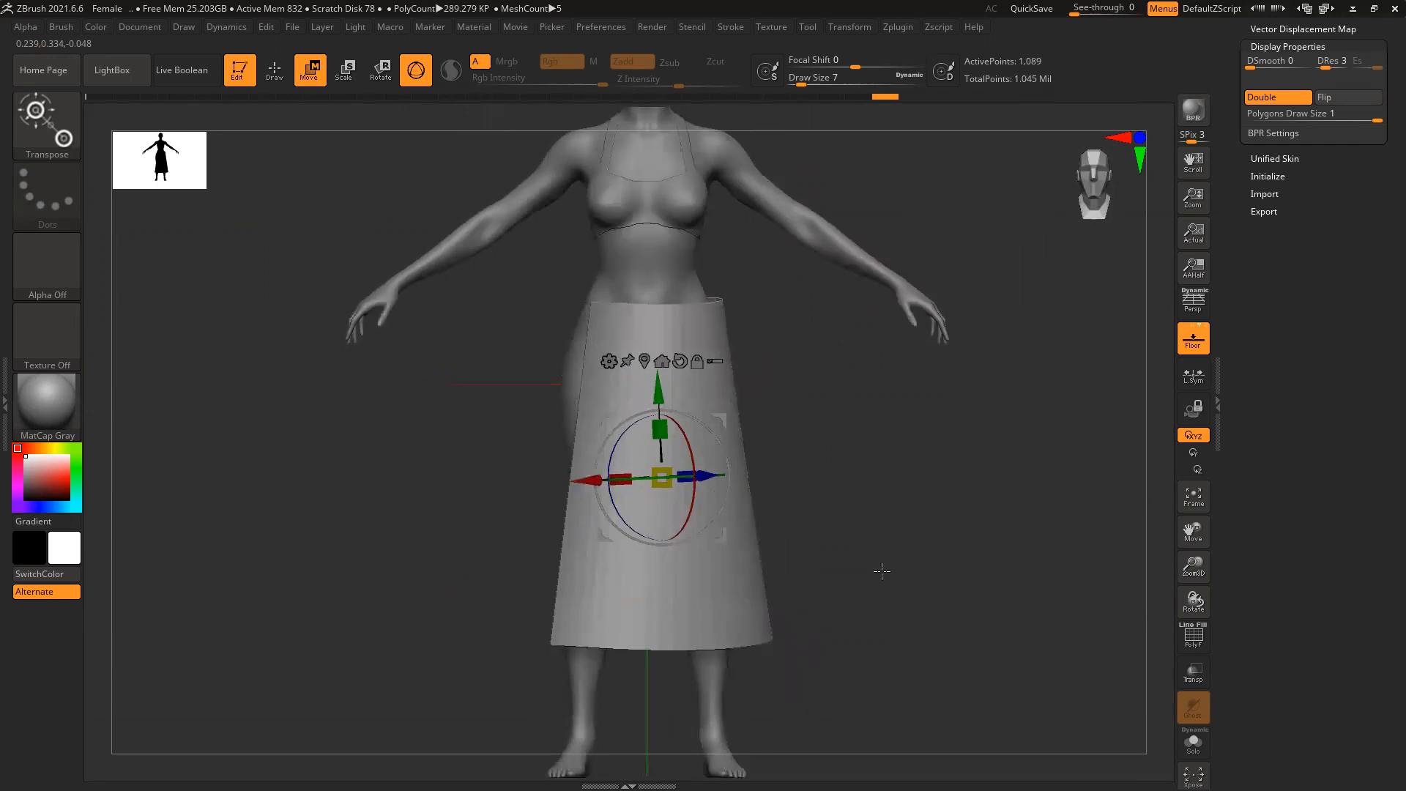
Pull the skirt's waist closer to the hips with the Move brush at a draw size of about 217
key(b)
key(m)
key(v)
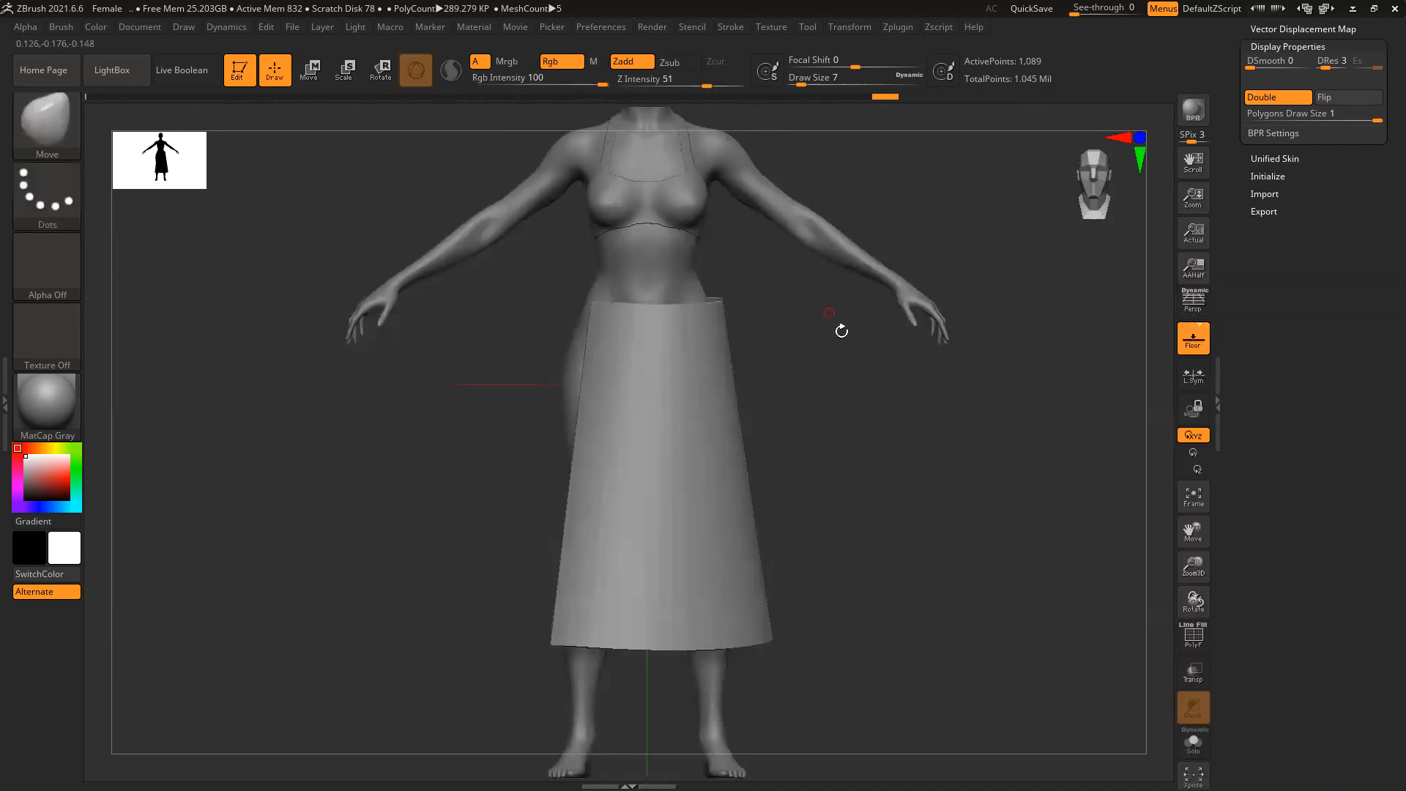
right_click(801, 402)
drag(791, 402, 801, 402)
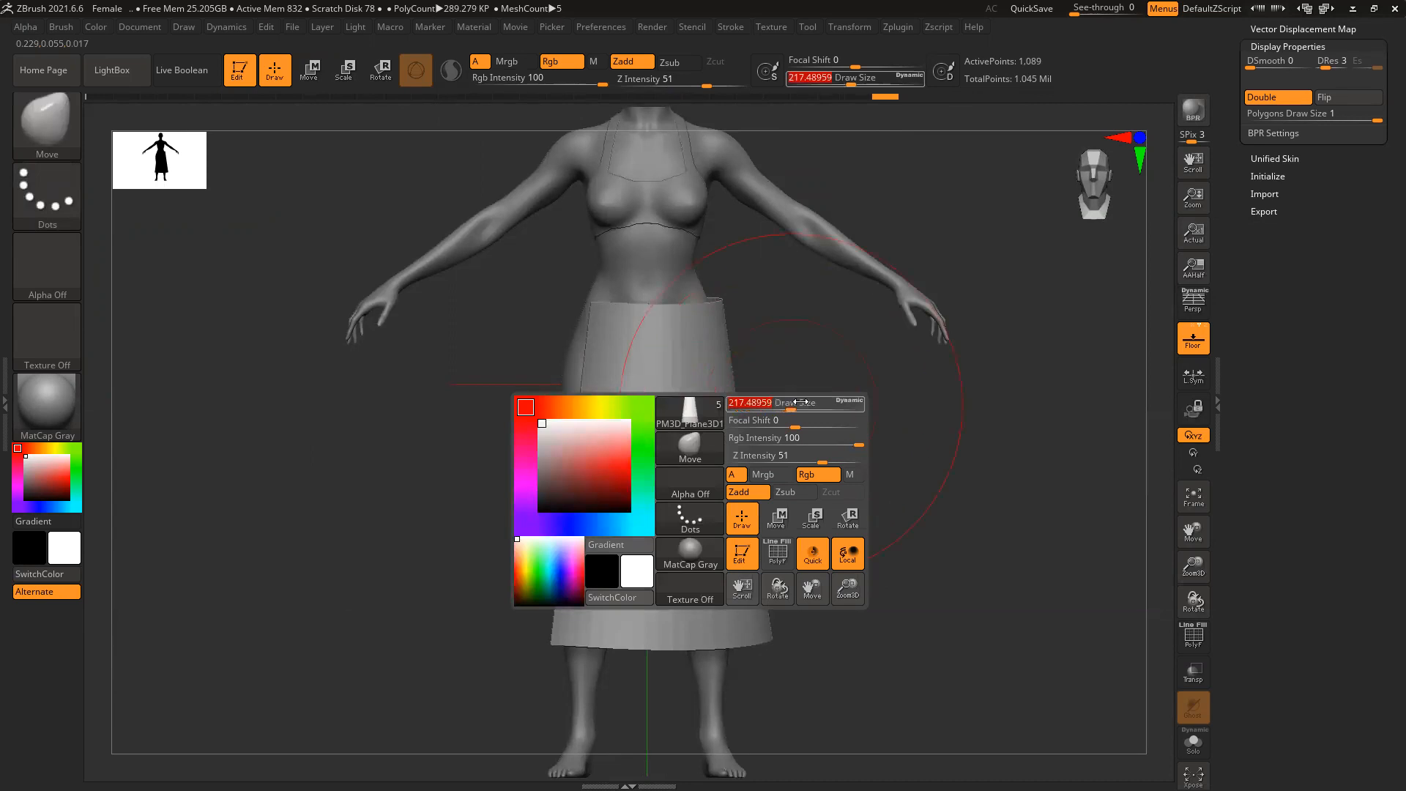
mouse_move(872, 377)
mouse_down()
mouse_move(854, 449)
mouse_move(581, 373)
mouse_move(599, 348)
mouse_move(647, 362)
mouse_up()
mouse_move(874, 256)
mouse_down()
mouse_move(835, 311)
mouse_move(834, 232)
mouse_move(655, 265)
mouse_up()
drag(705, 305, 699, 296)
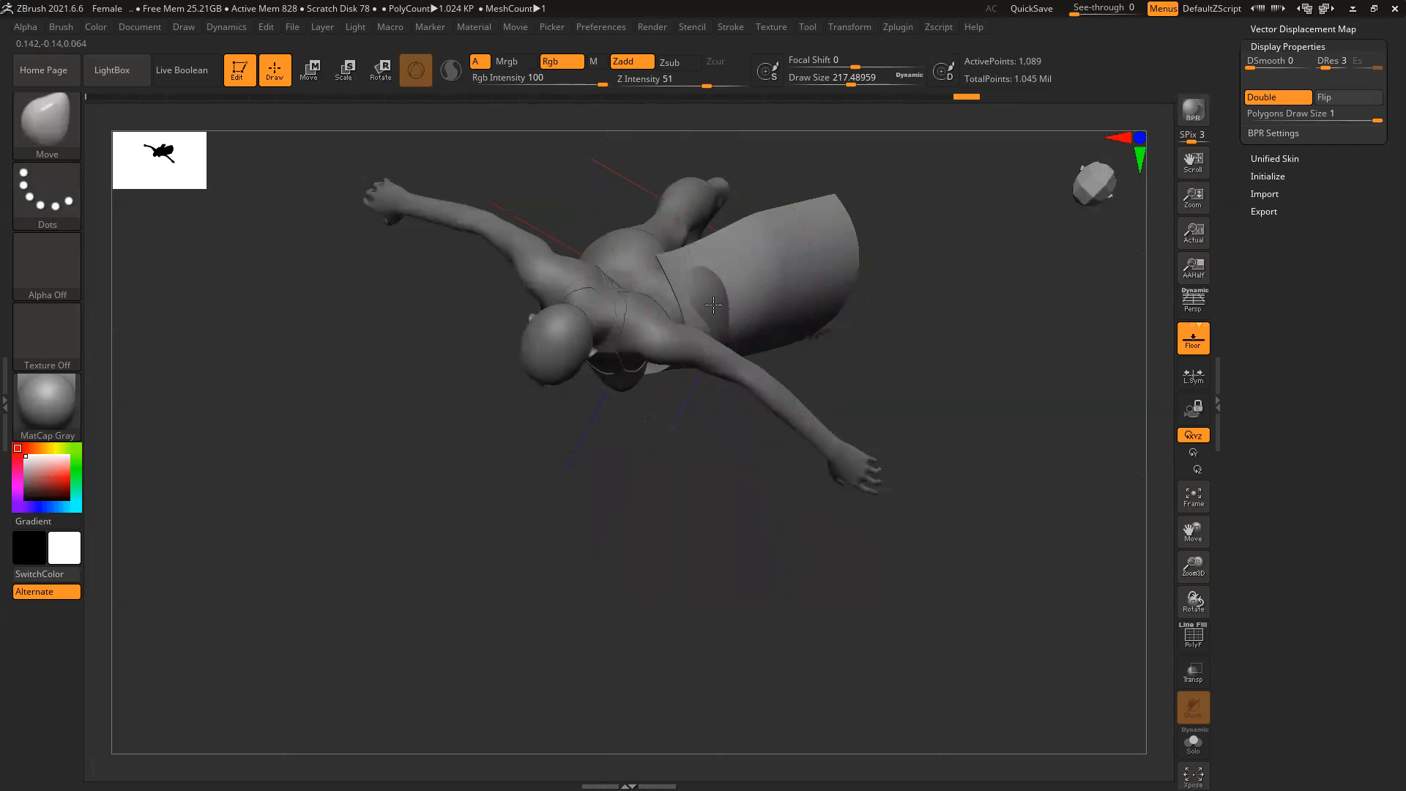
mouse_move(752, 235)
mouse_down()
mouse_move(789, 223)
mouse_move(741, 238)
mouse_up()
Tighten the side and back of the skirt's waist edge toward the body
mouse_move(1014, 336)
shift+mouse_down()
mouse_move(998, 198)
mouse_move(741, 307)
shift+mouse_up()
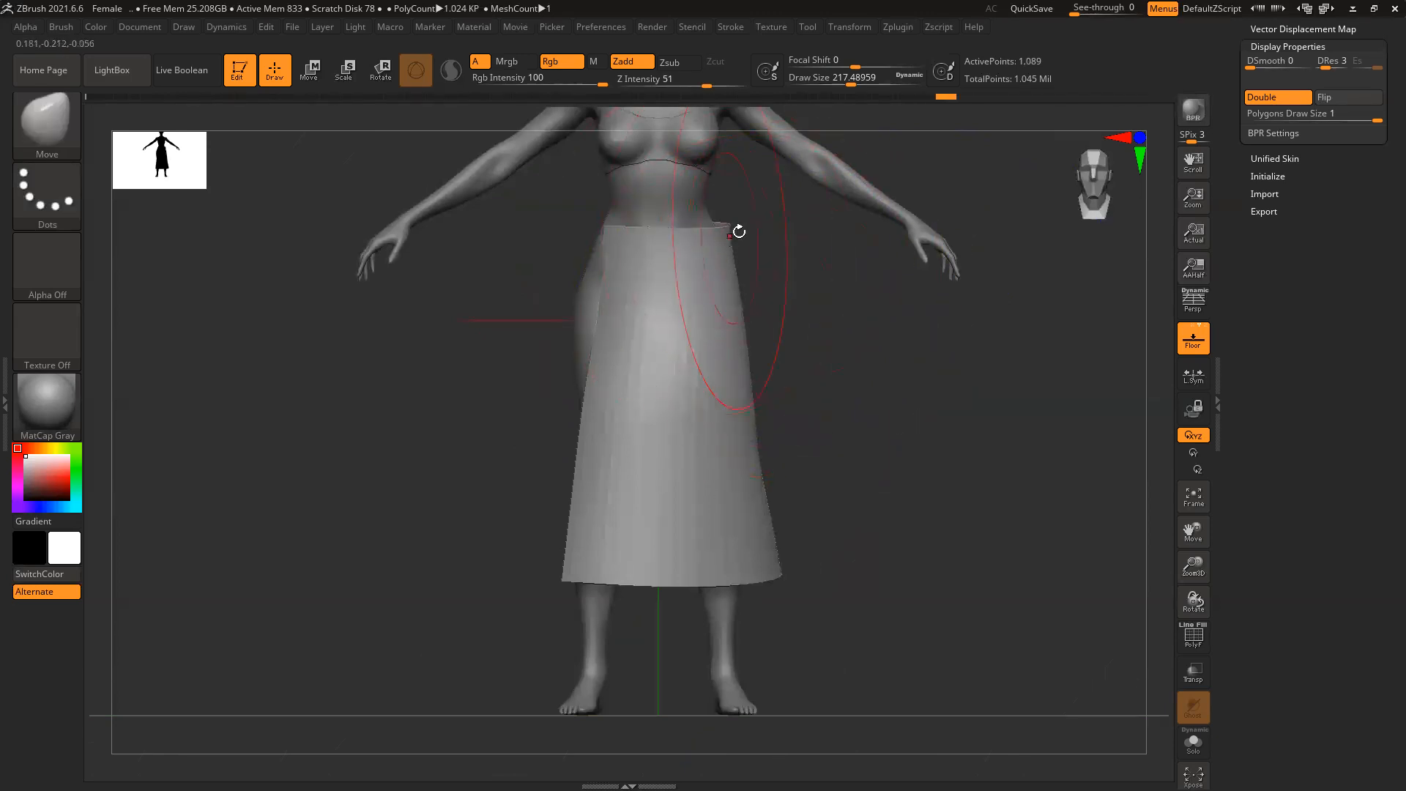
drag(712, 227, 711, 228)
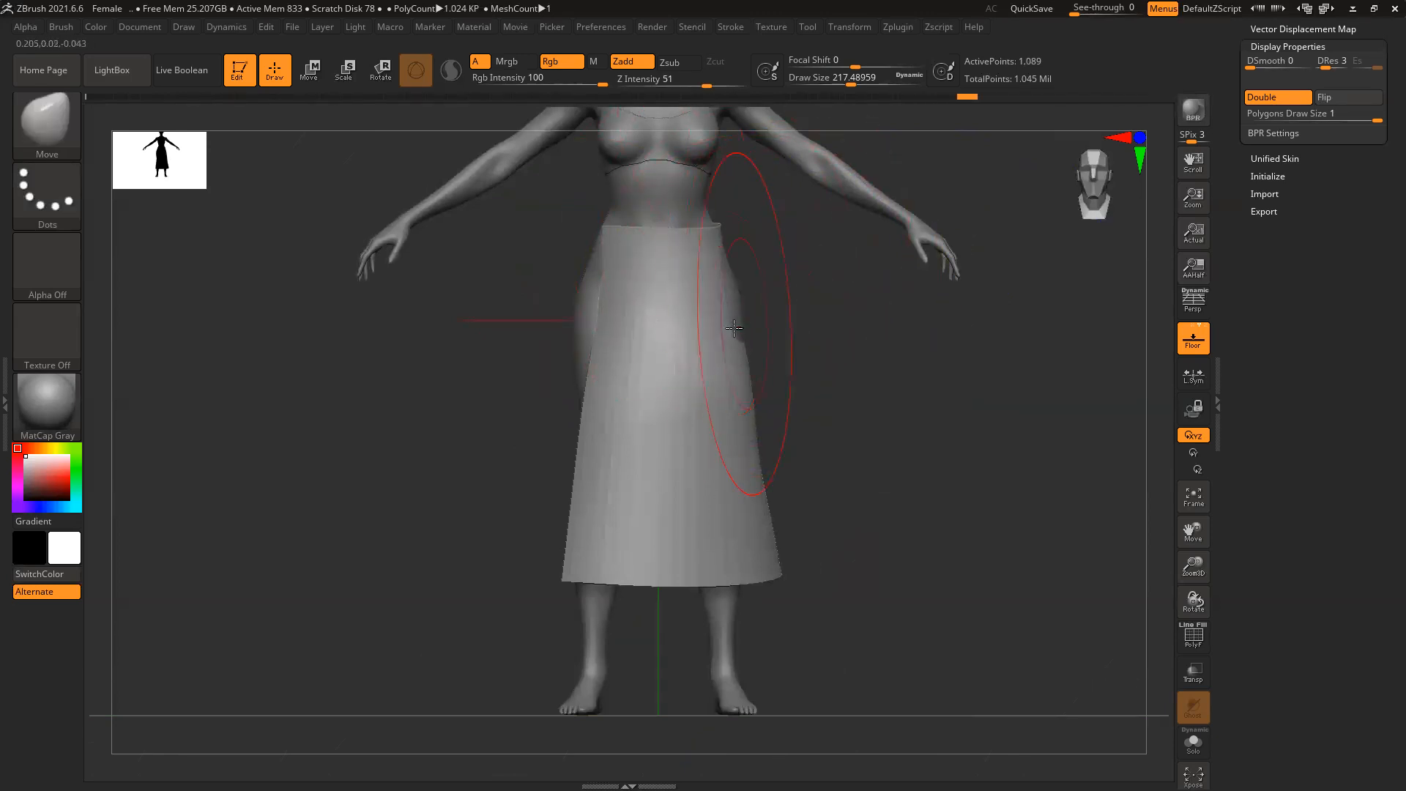
drag(782, 307, 869, 303)
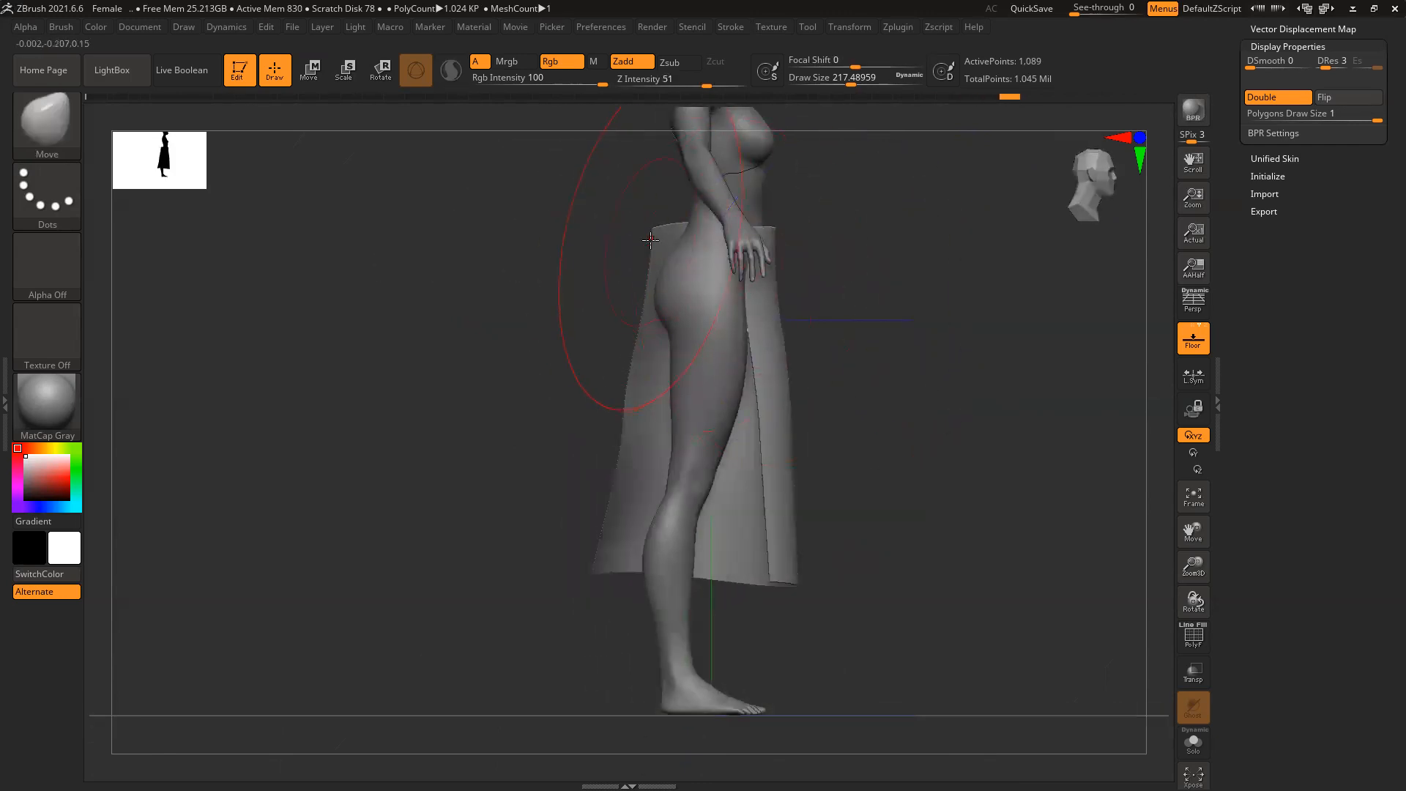
drag(664, 242, 680, 241)
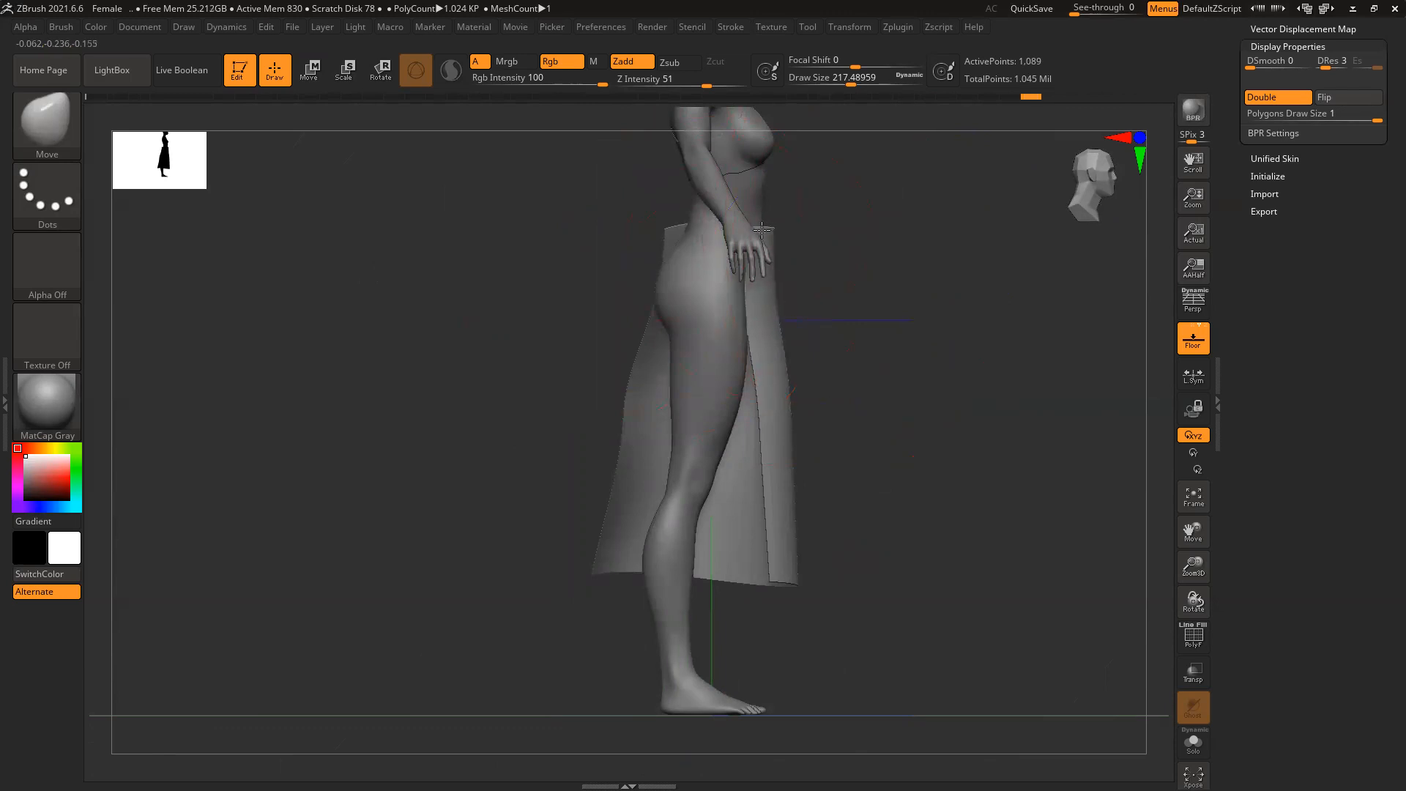
Push the skirt's open front edge inward from thigh to hem to form a slit that exposes one leg
drag(917, 278, 829, 278)
alt+drag(957, 307, 840, 312)
alt+drag(905, 483, 877, 468)
drag(566, 567, 651, 568)
drag(592, 425, 624, 428)
drag(628, 573, 640, 570)
drag(635, 400, 634, 407)
Smooth the outer side of the skirt and pull the front hem corner down into a diagonal hemline
drag(916, 426, 910, 442)
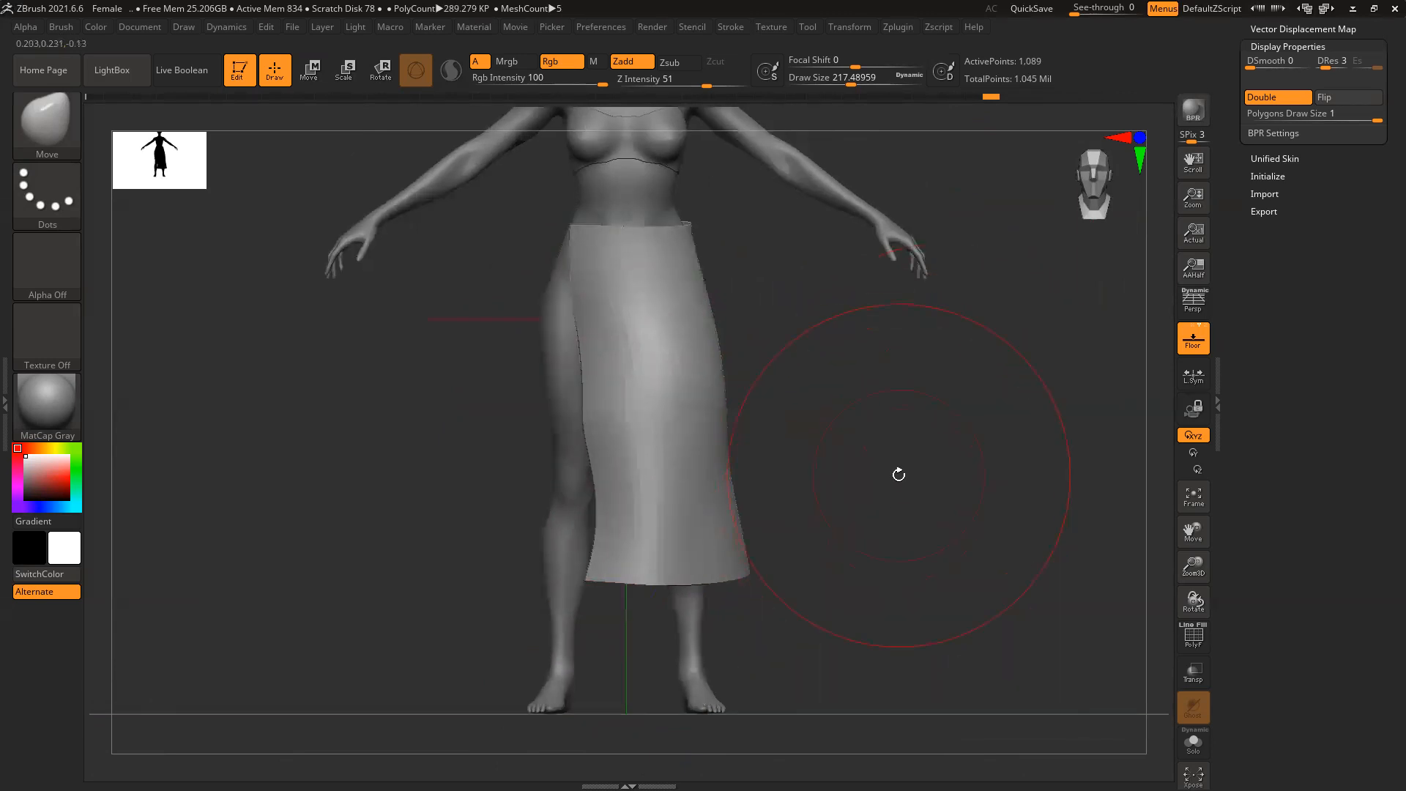
drag(900, 461, 861, 446)
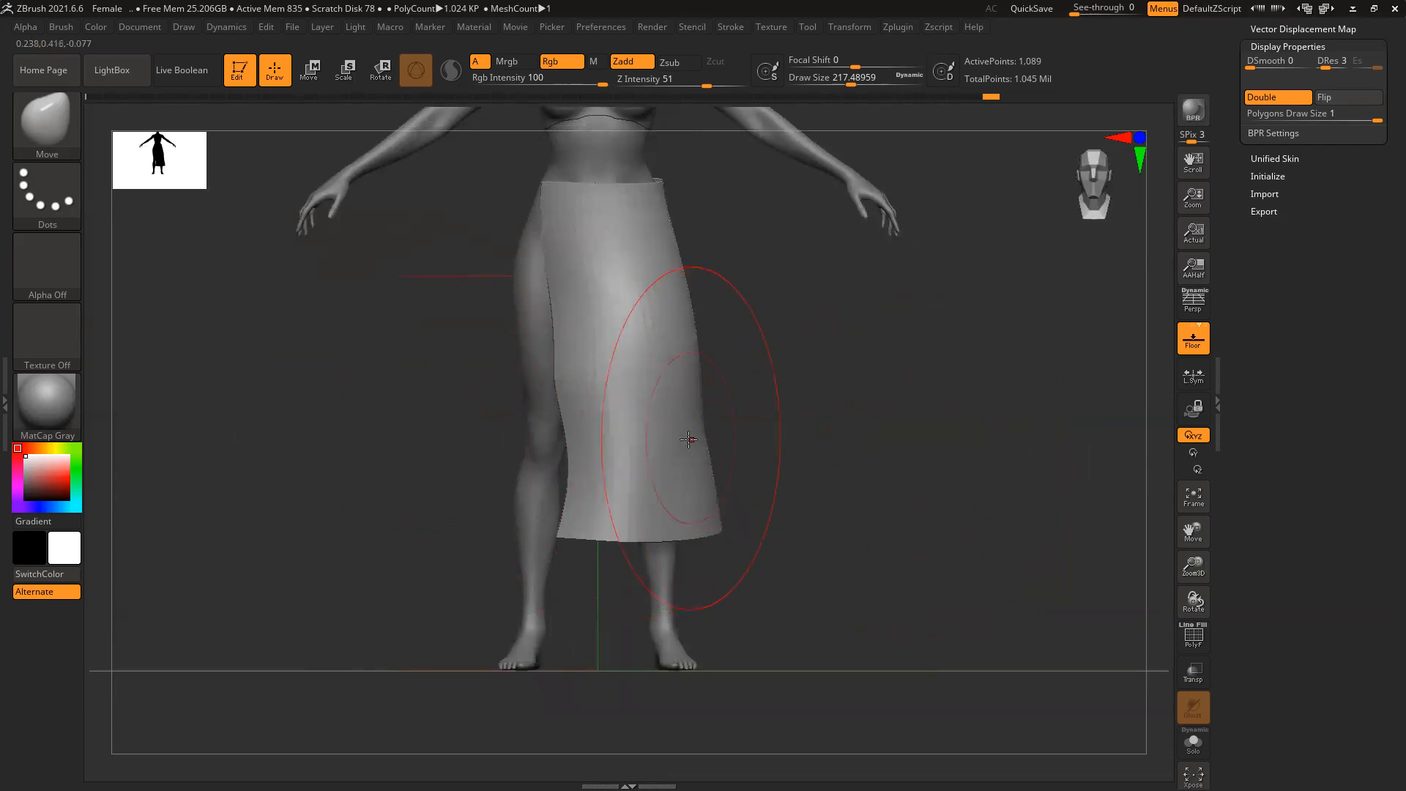
key(shift)
mouse_move(686, 354)
shift+mouse_down()
mouse_move(659, 315)
mouse_move(688, 308)
mouse_move(687, 283)
shift+mouse_up()
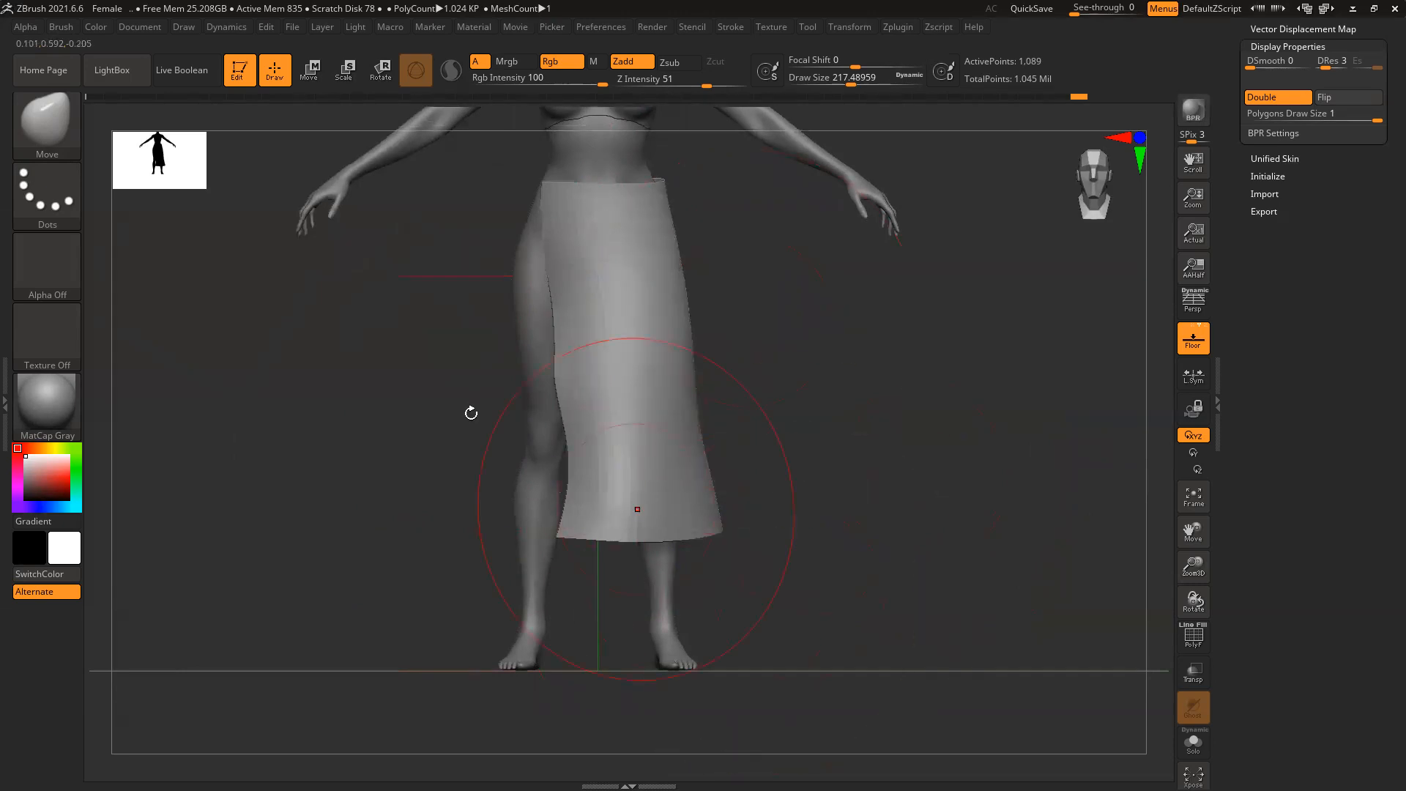
drag(549, 545, 562, 634)
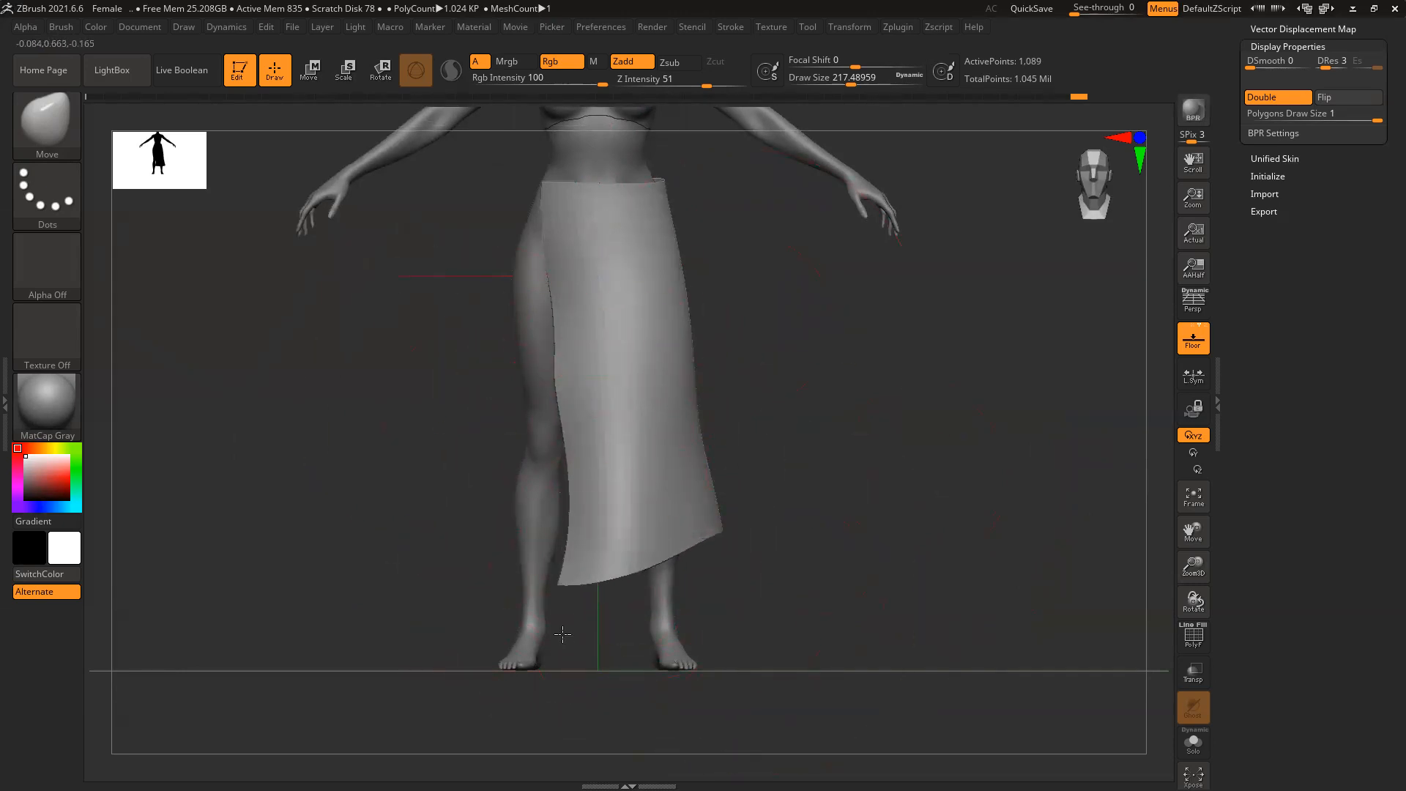
mouse_move(621, 565)
mouse_down()
mouse_move(621, 583)
mouse_move(615, 554)
mouse_up()
Pull the back corner of the skirt's hem inward toward the calf
drag(863, 537, 758, 525)
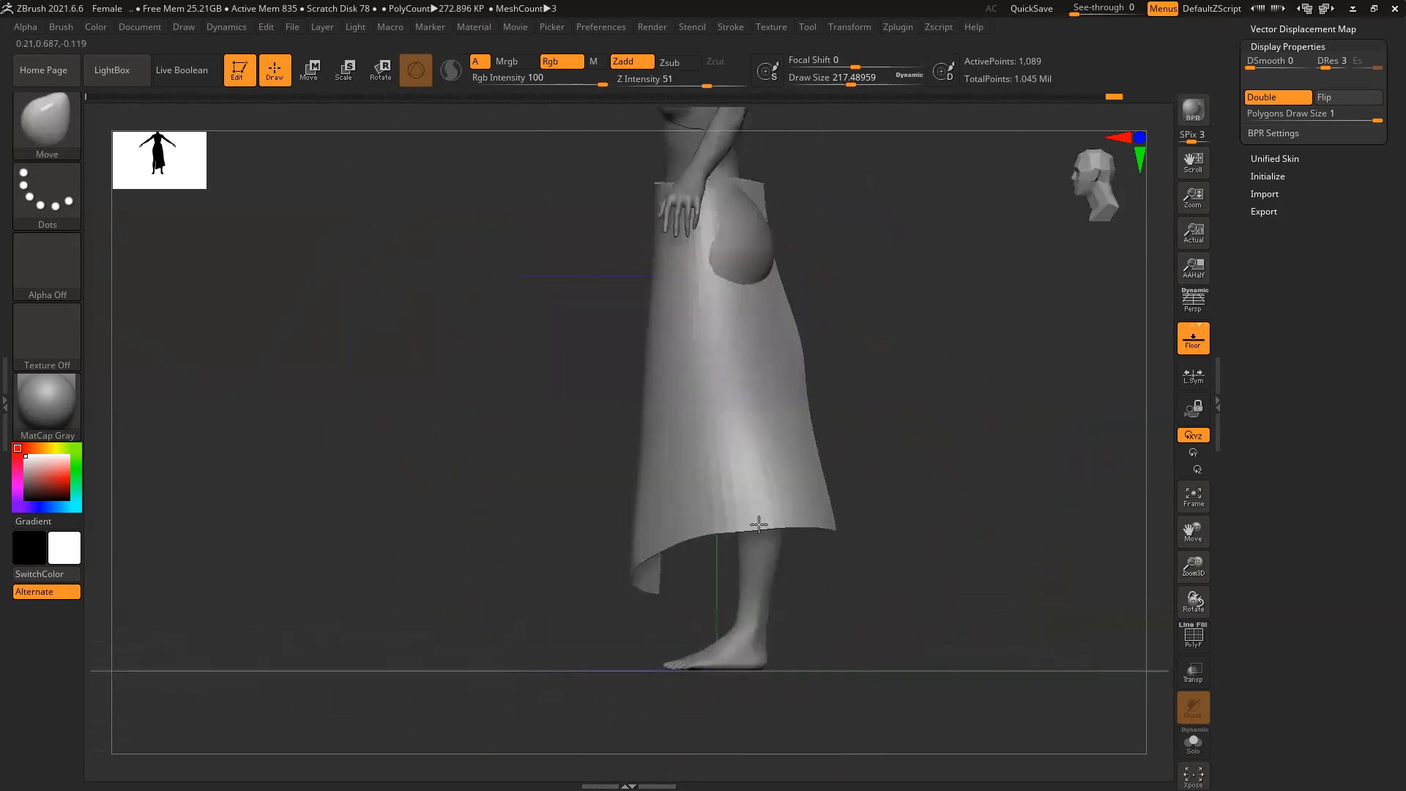
drag(883, 507, 883, 507)
key(ctrl+z)
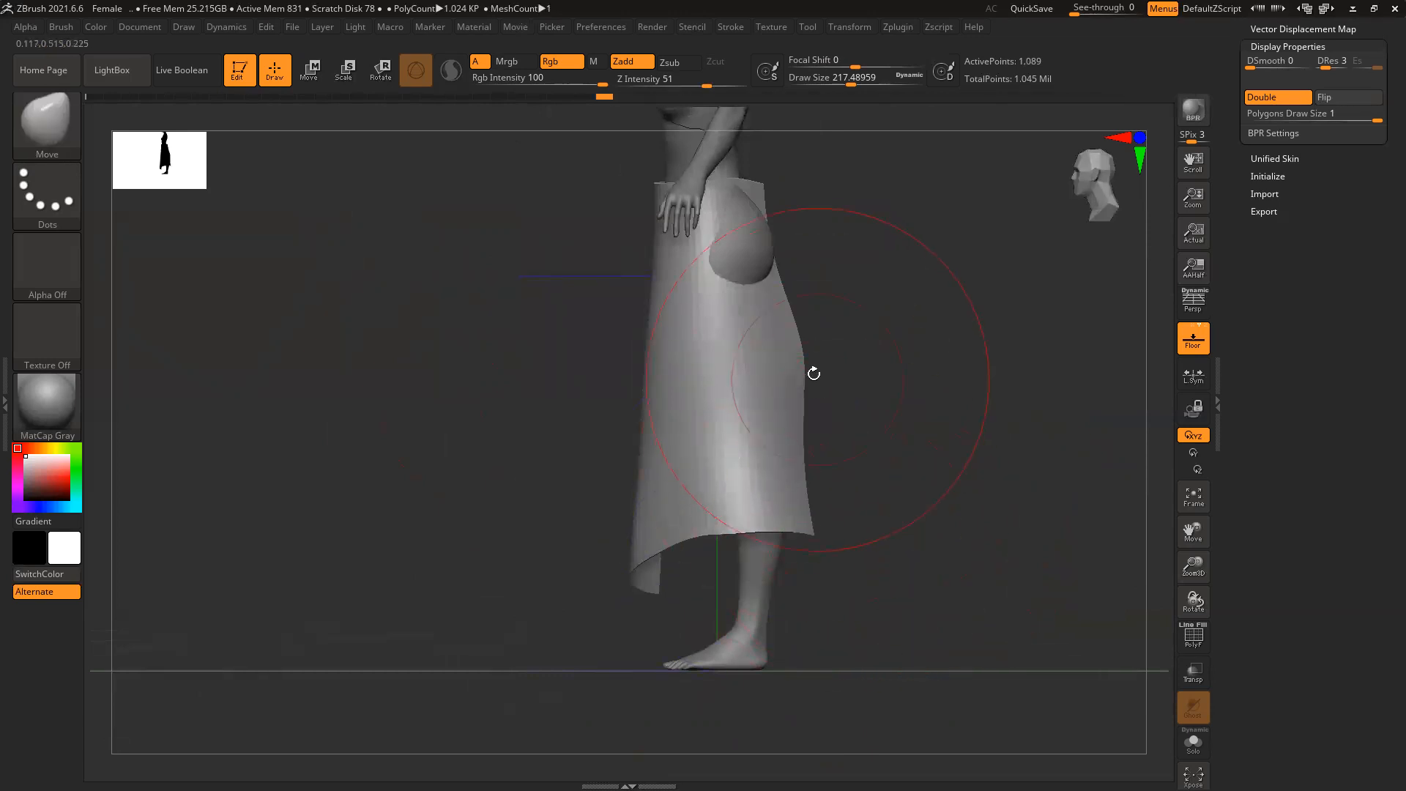
Reduce the draw size to about 116 and pull the skirt's back panel outward over the buttock and thigh
mouse_move(727, 247)
mouse_down()
mouse_move(763, 224)
mouse_move(697, 259)
mouse_up()
key(space)
drag(785, 257, 597, 242)
drag(746, 187, 730, 184)
drag(757, 277, 744, 281)
drag(741, 377, 732, 397)
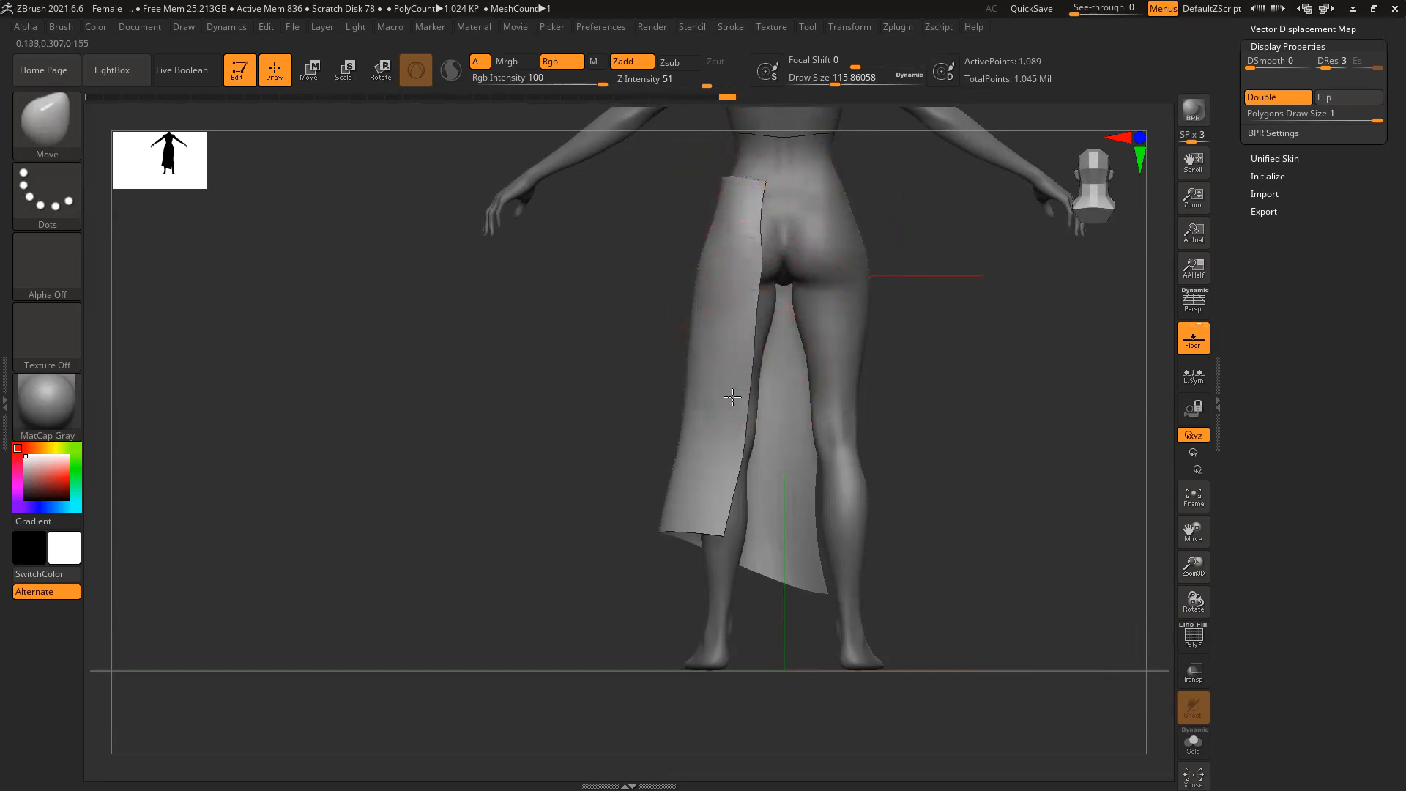
drag(722, 448, 714, 440)
Mask the upper band of the skirt around the waist and hips and soften the mask's border
mouse_move(564, 429)
mouse_down()
mouse_move(882, 338)
mouse_move(847, 366)
mouse_up()
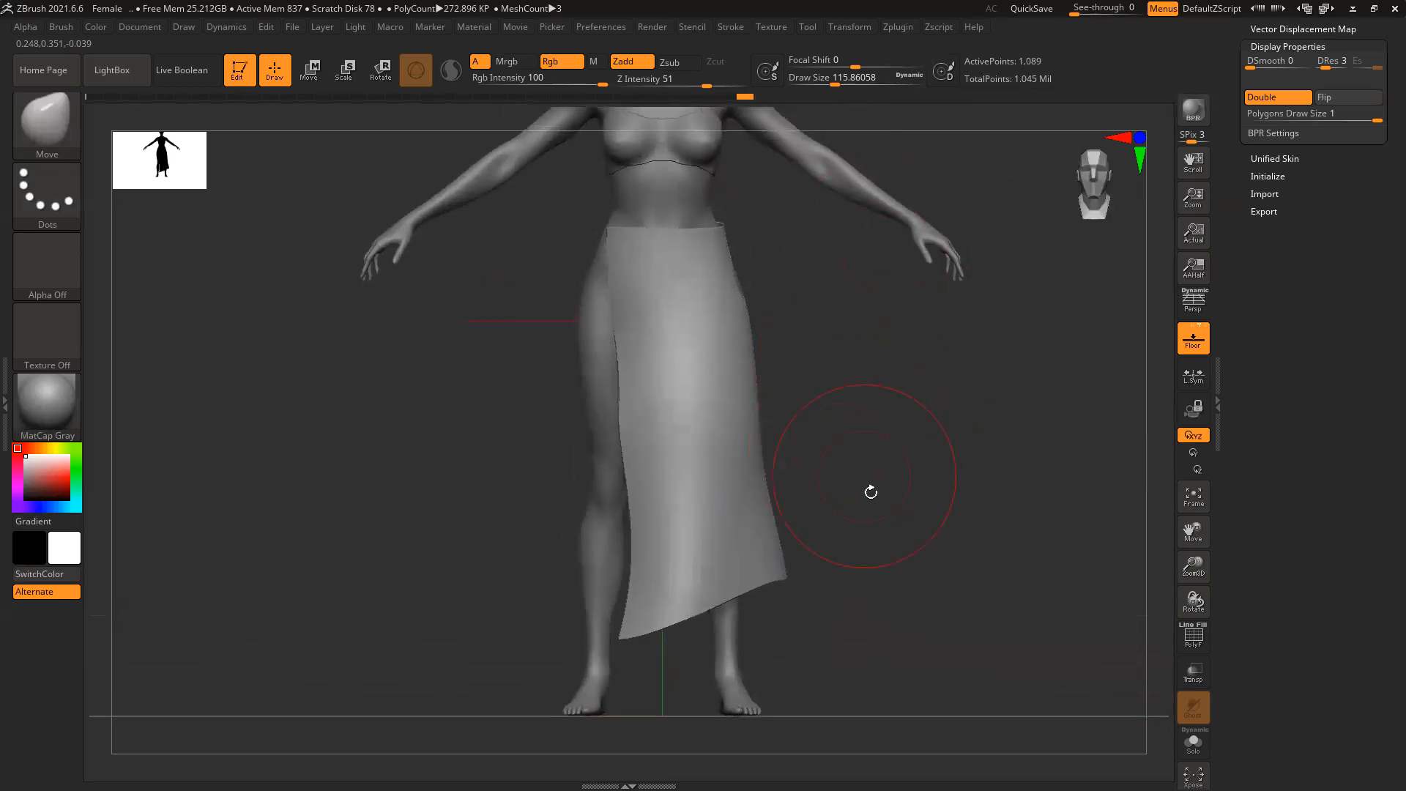
drag(889, 518, 868, 489)
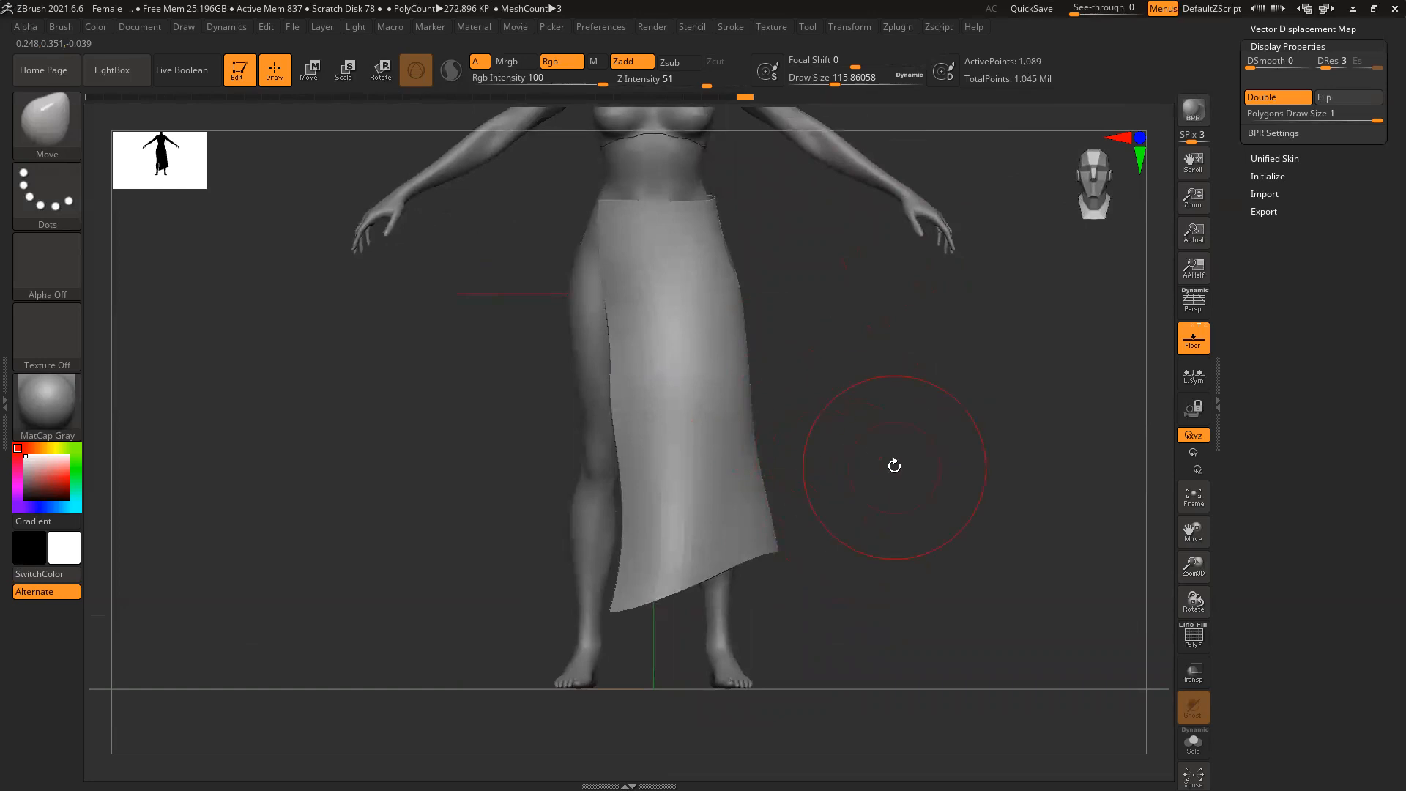
key(b)
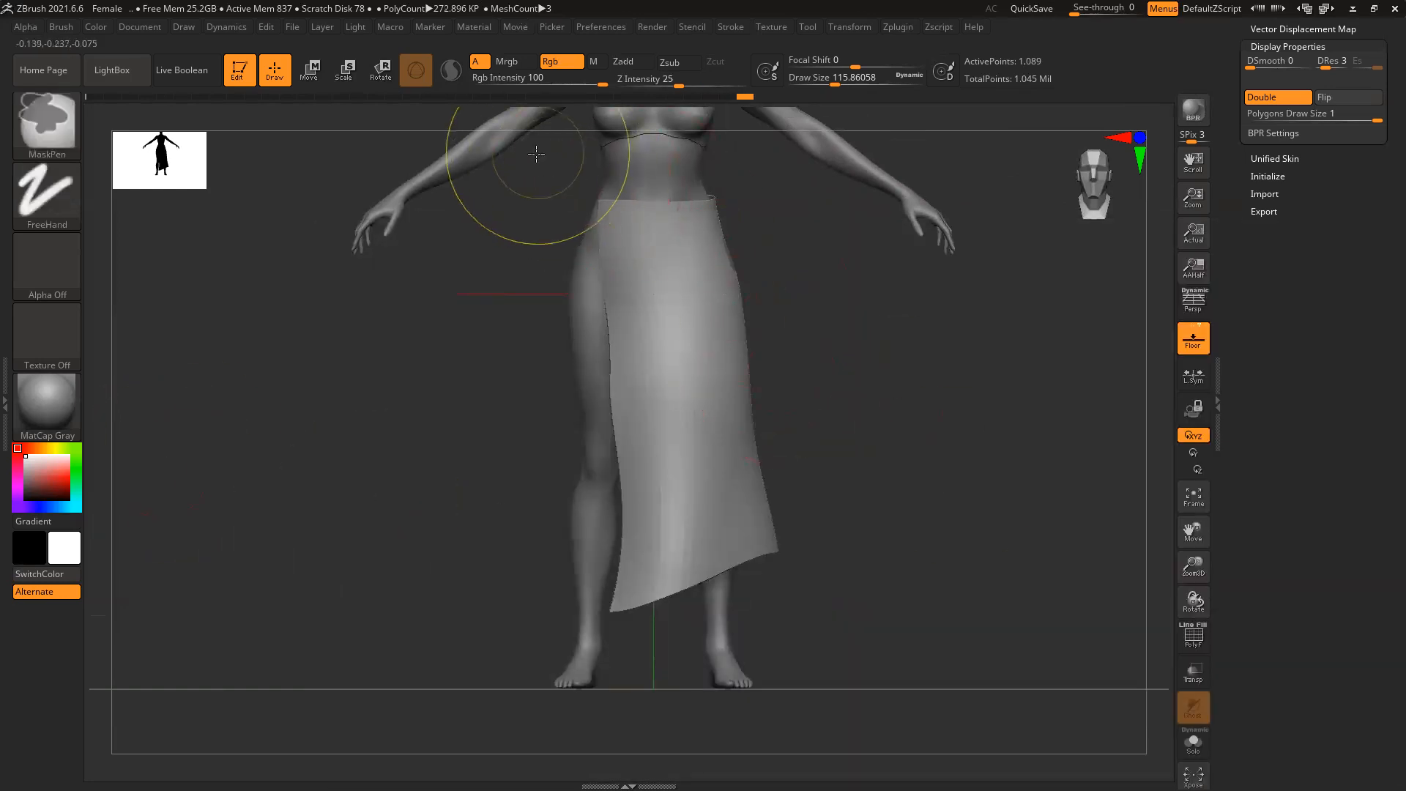
mouse_move(538, 152)
ctrl+mouse_down()
mouse_move(823, 274)
mouse_move(866, 273)
ctrl+mouse_up()
ctrl+click(696, 253)
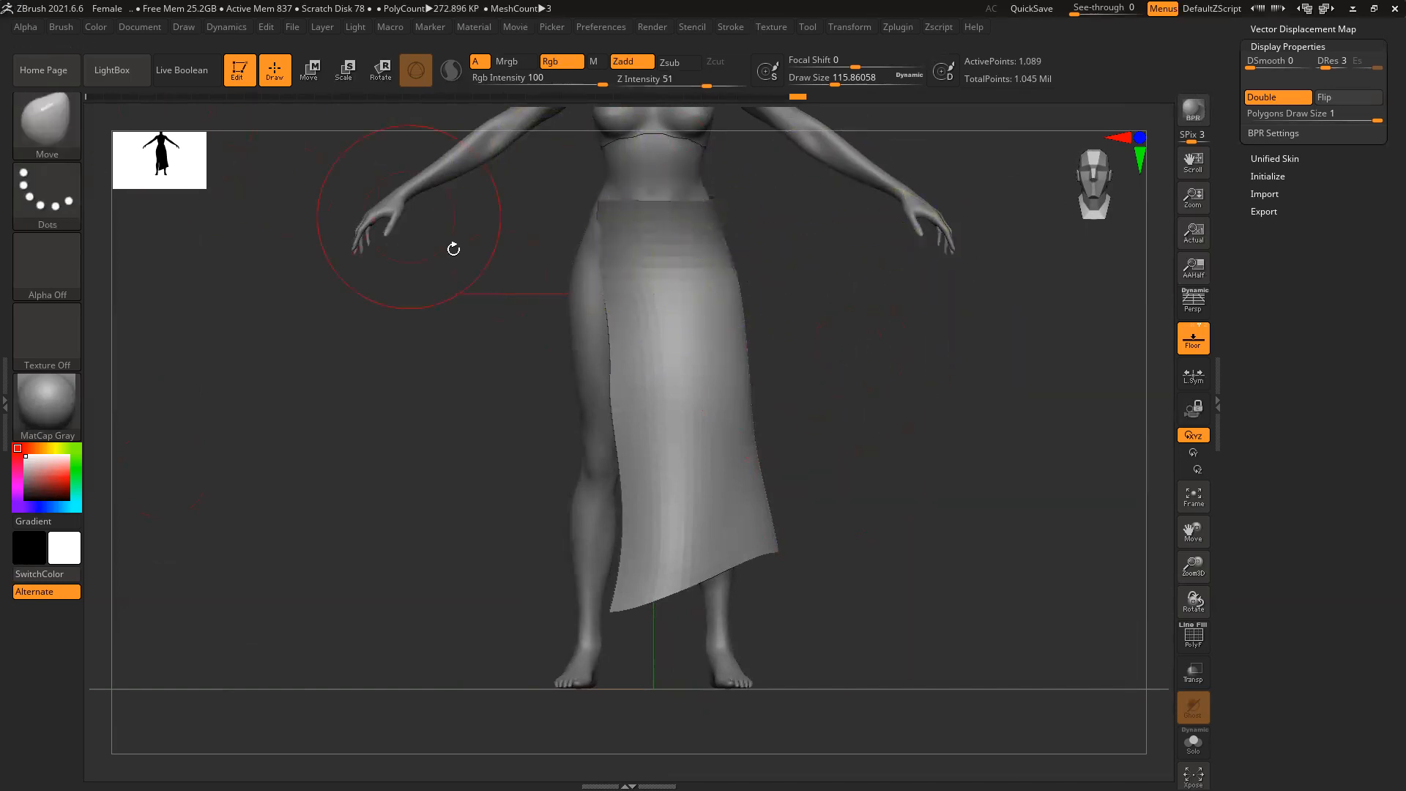
Bring up the Dynamics settings beside the canvas and enable the collision volume at resolution 2048
click(3, 412)
click(159, 27)
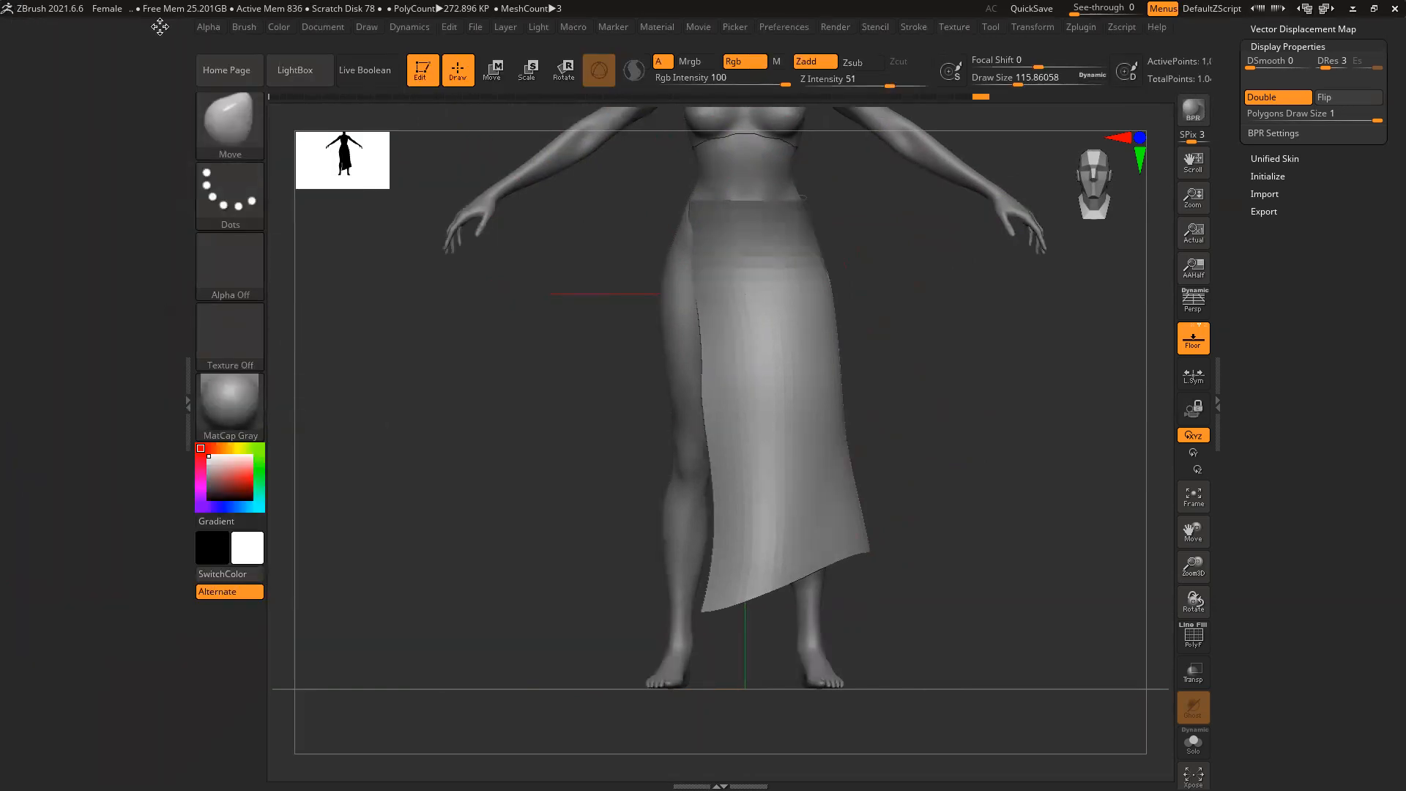
click(413, 26)
drag(396, 47, 56, 101)
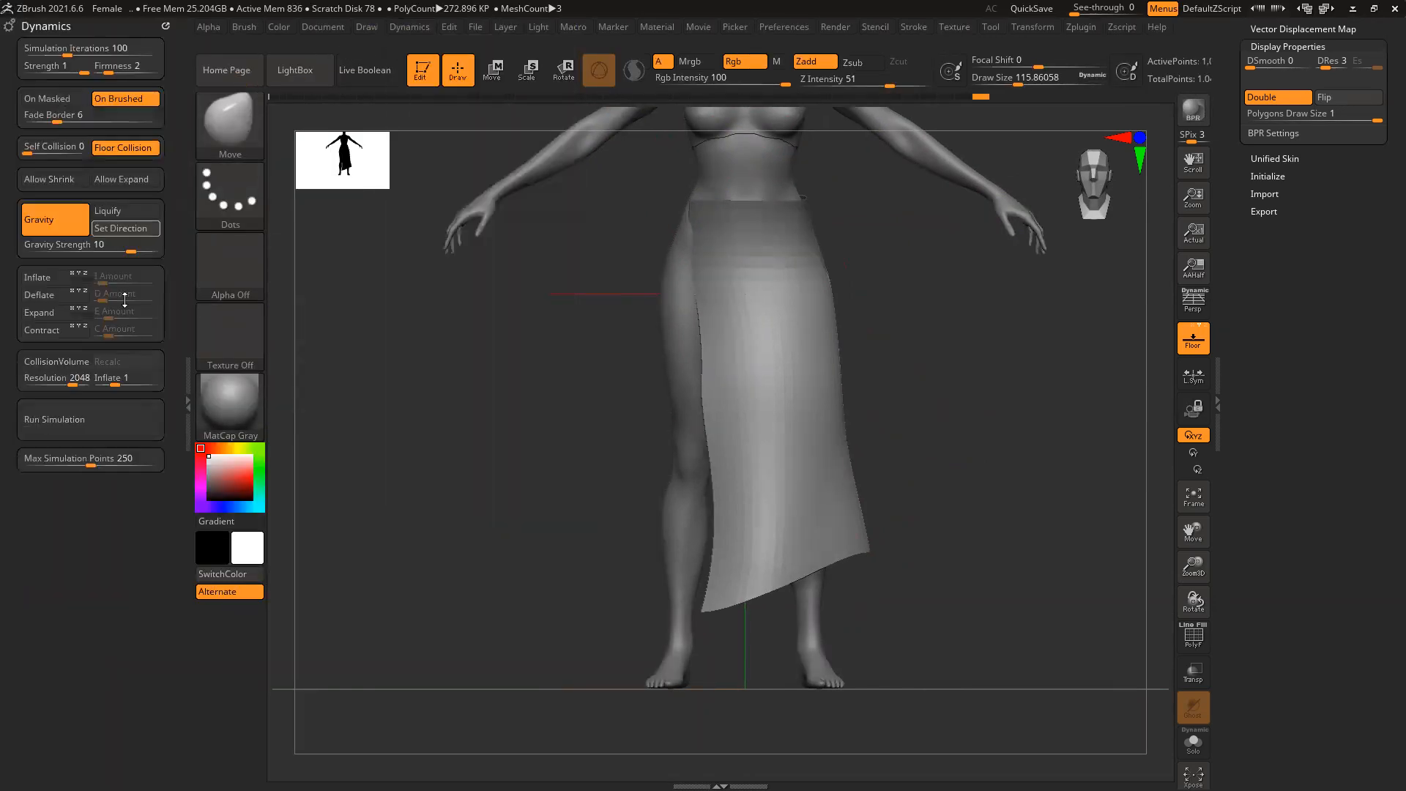
click(58, 361)
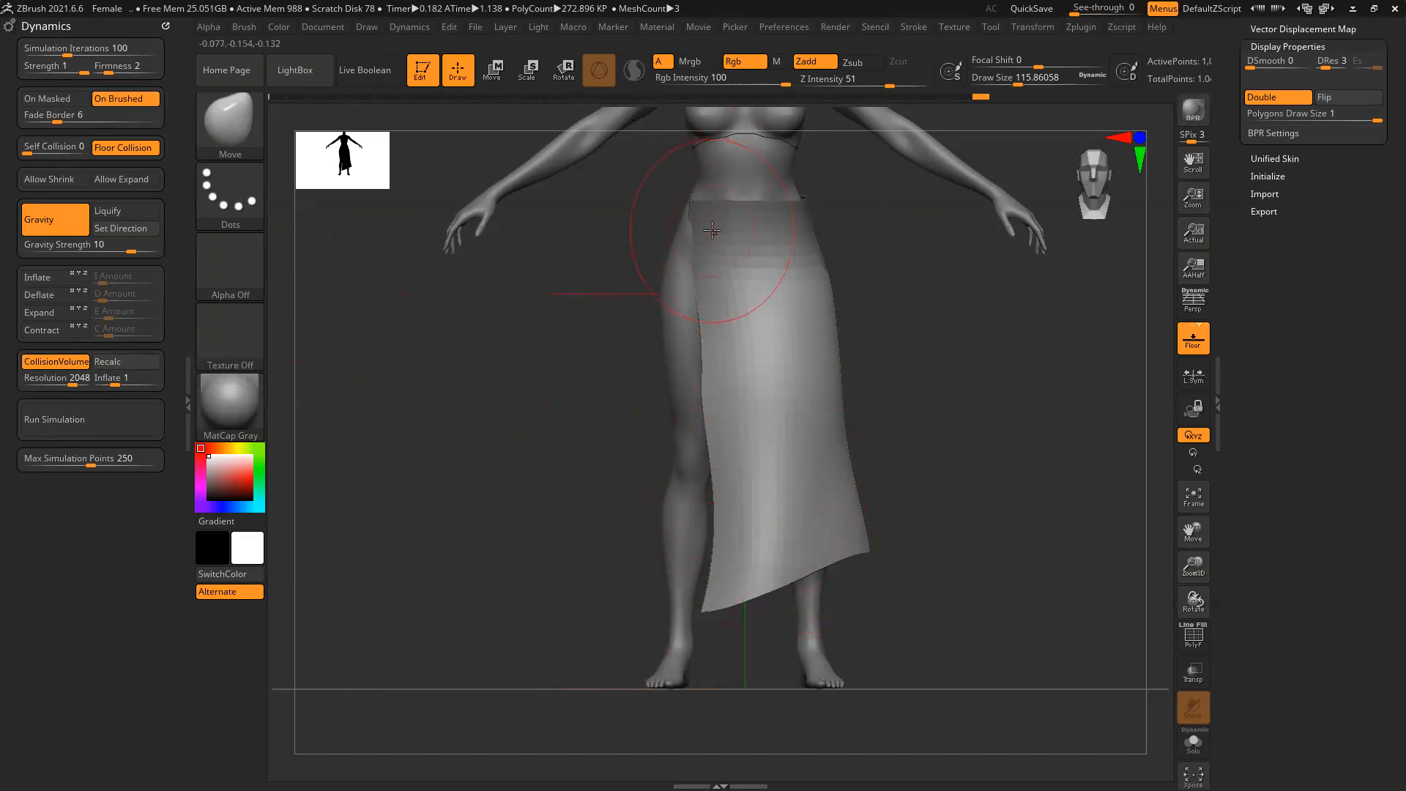
Set the gravity strength to about 0.134 and run the cloth simulation on the skirt
drag(125, 251, 109, 252)
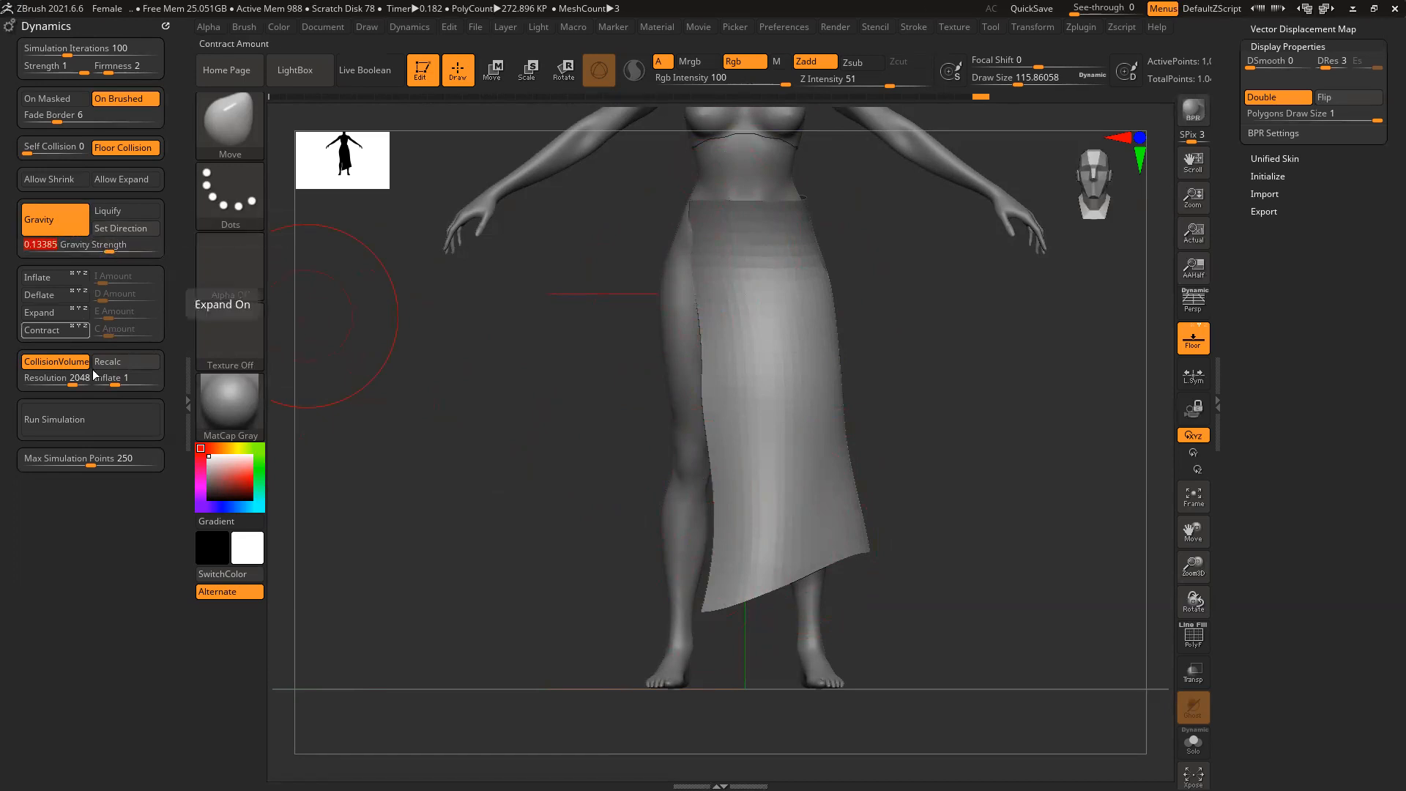
click(124, 423)
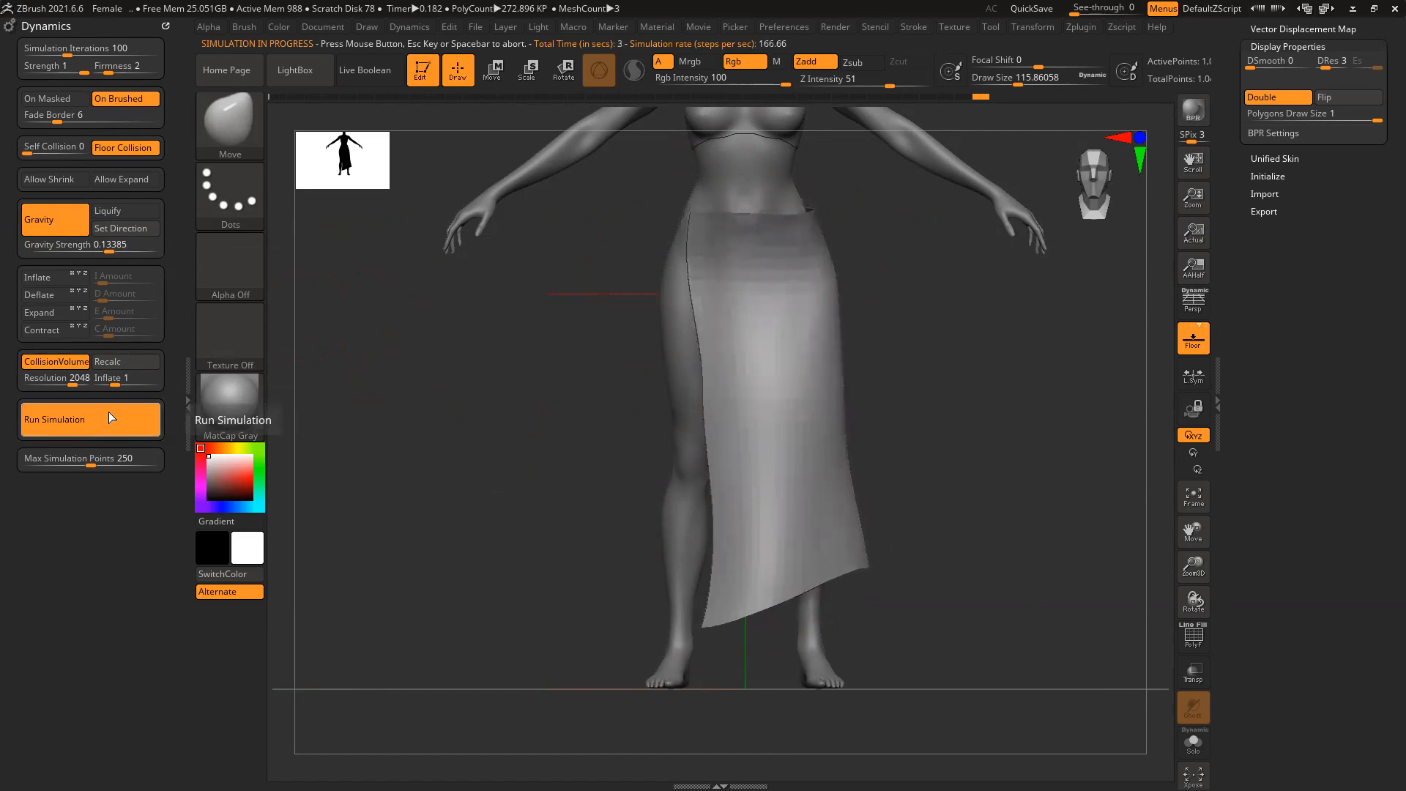
drag(1004, 417, 963, 320)
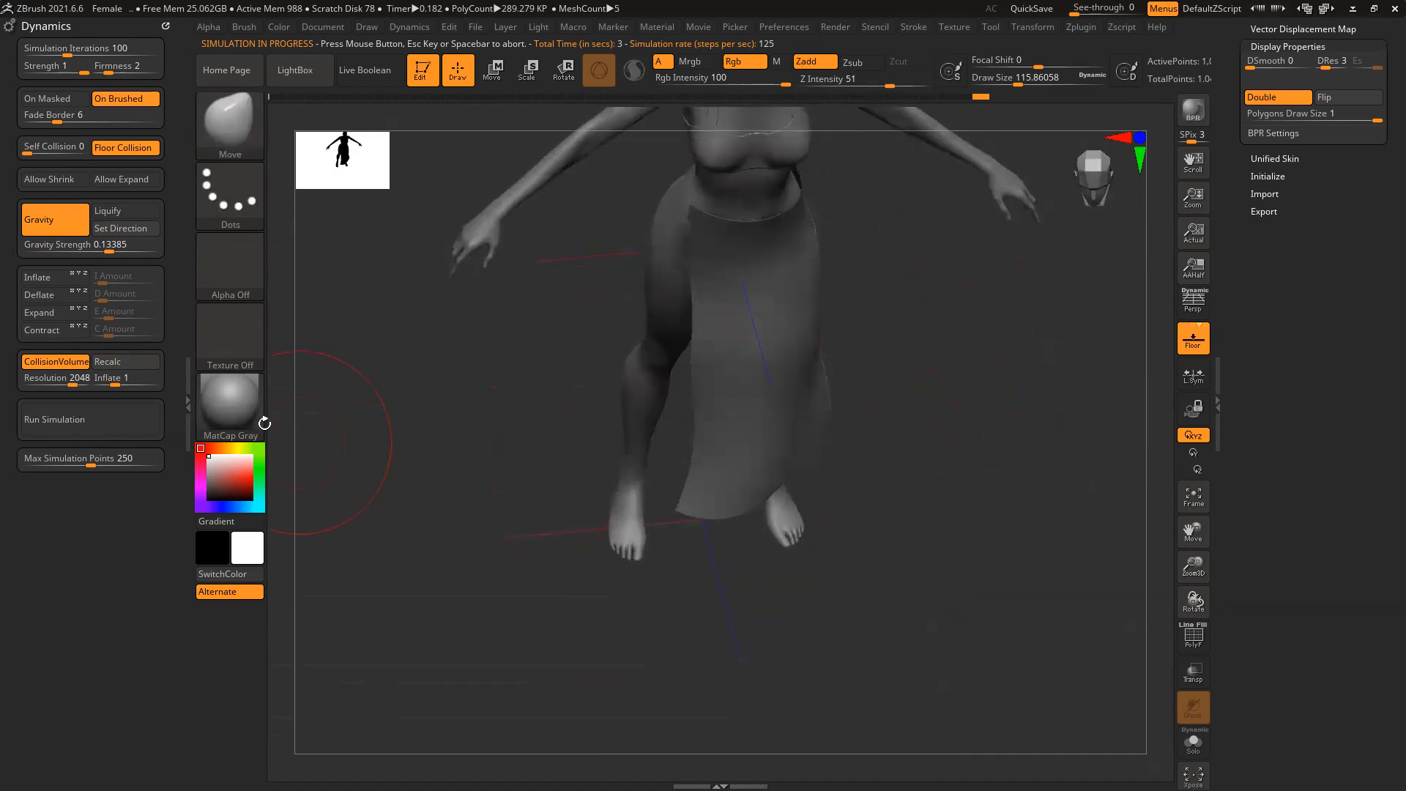
Lower the collision volume's inflate to about 0.105 and run the skirt's cloth simulation again
drag(117, 386, 106, 386)
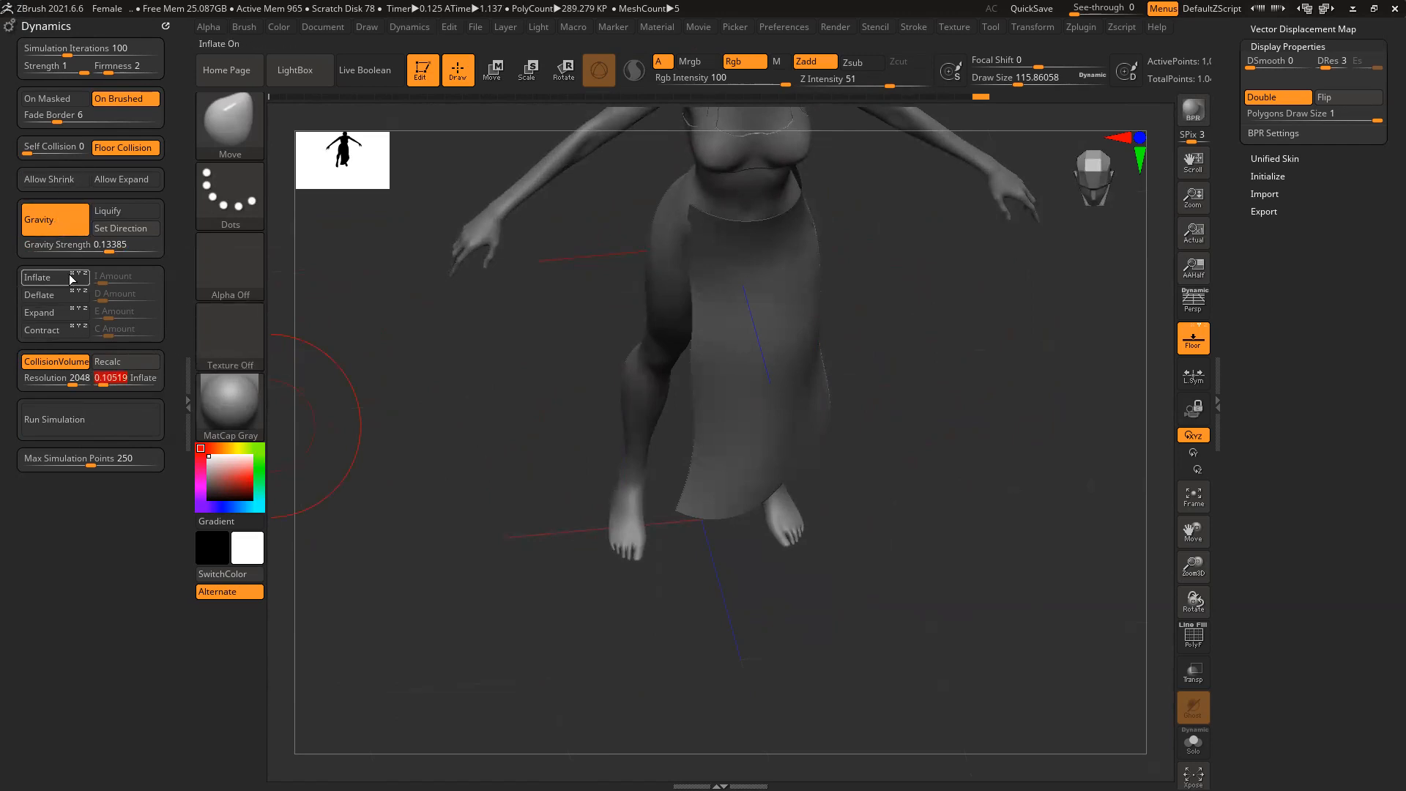
click(79, 429)
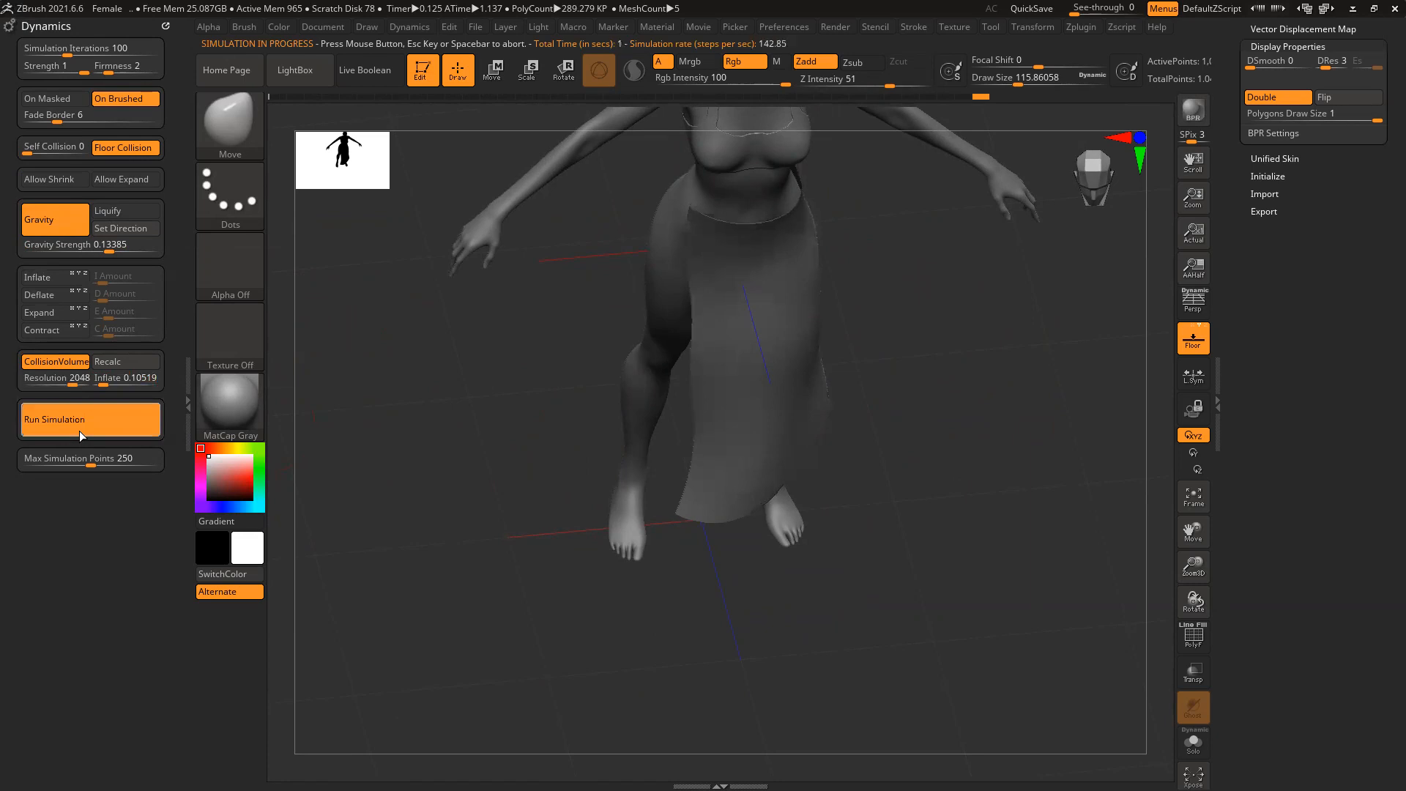
drag(330, 423, 861, 418)
drag(984, 372, 894, 377)
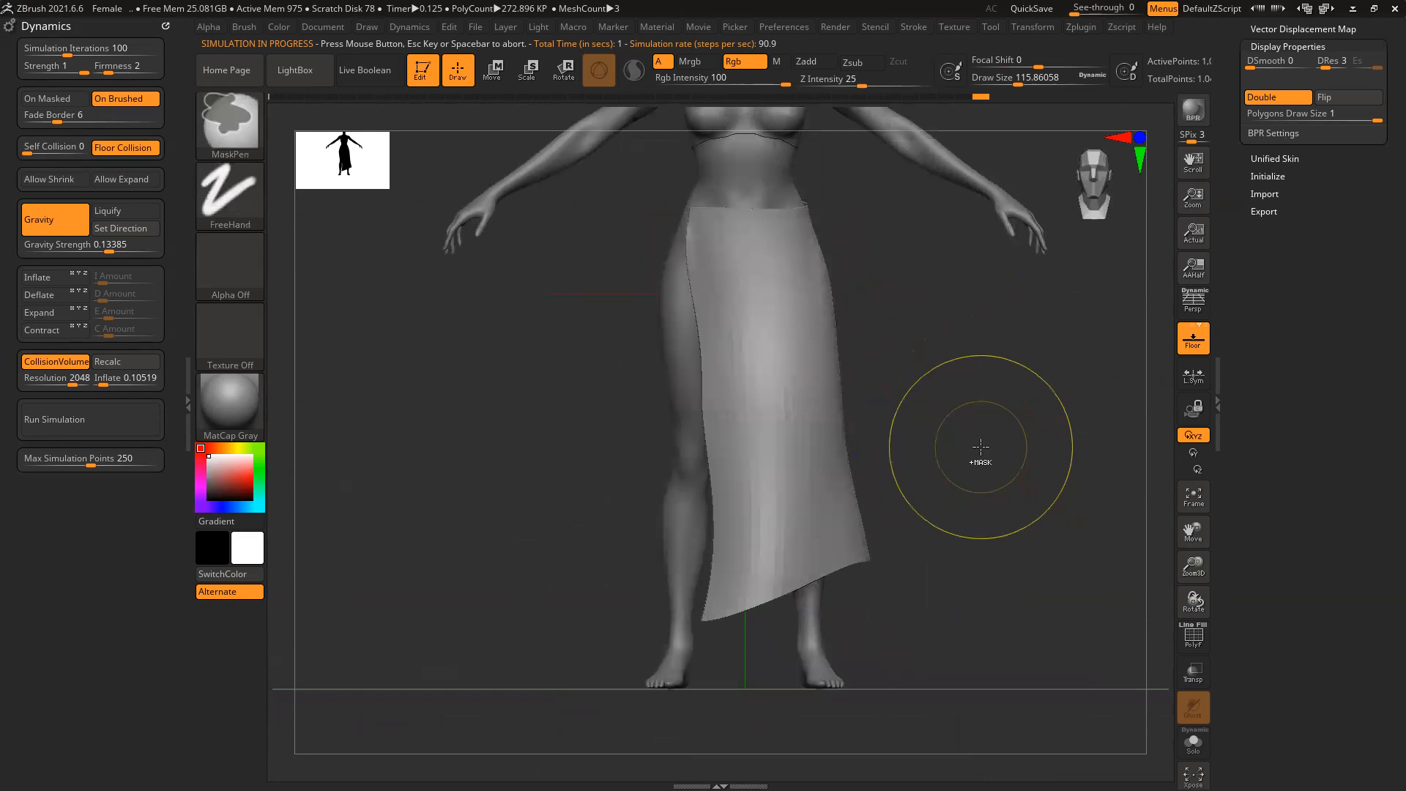
Put away the Dynamics settings, switch to the ClothFold brush and subdivide the skirt once
click(166, 26)
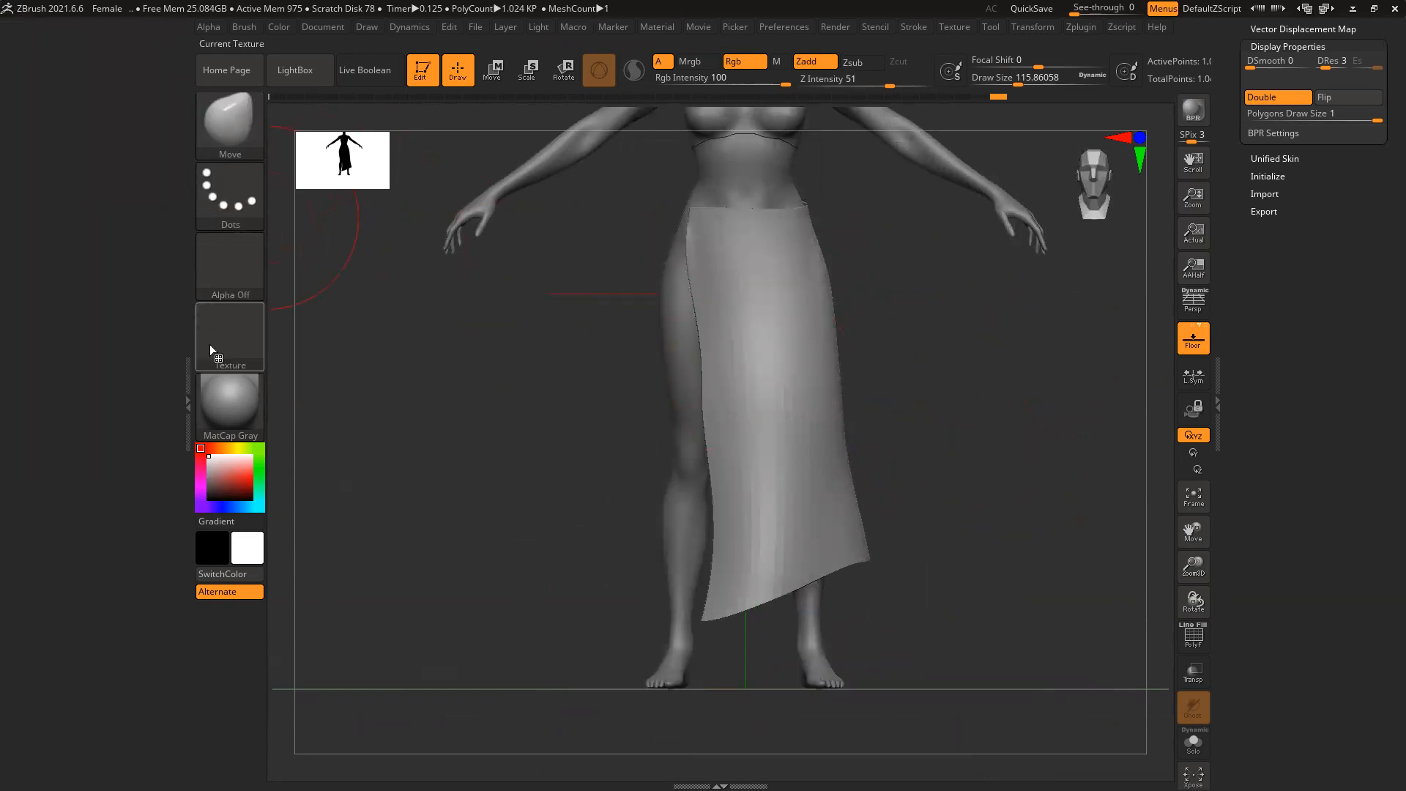
click(58, 143)
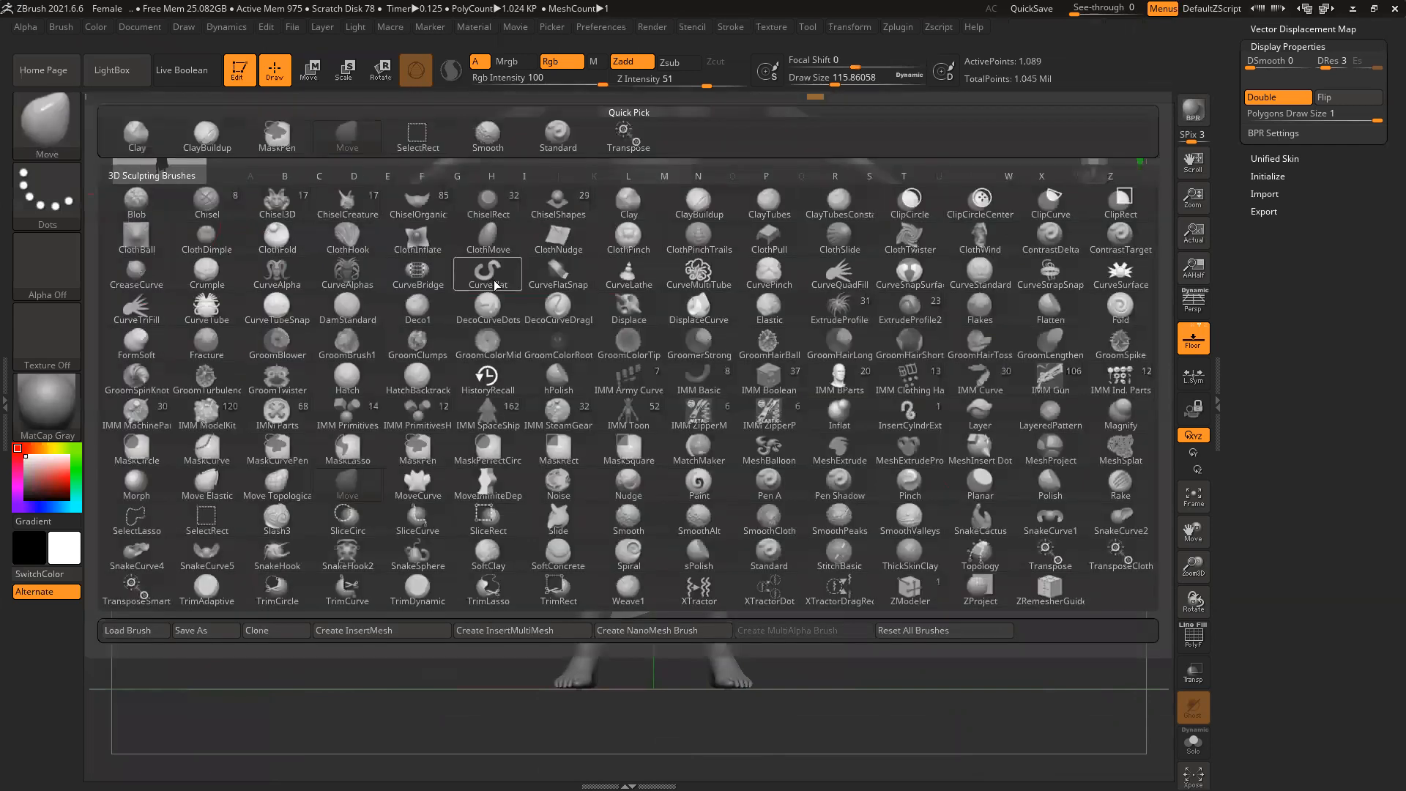
click(633, 360)
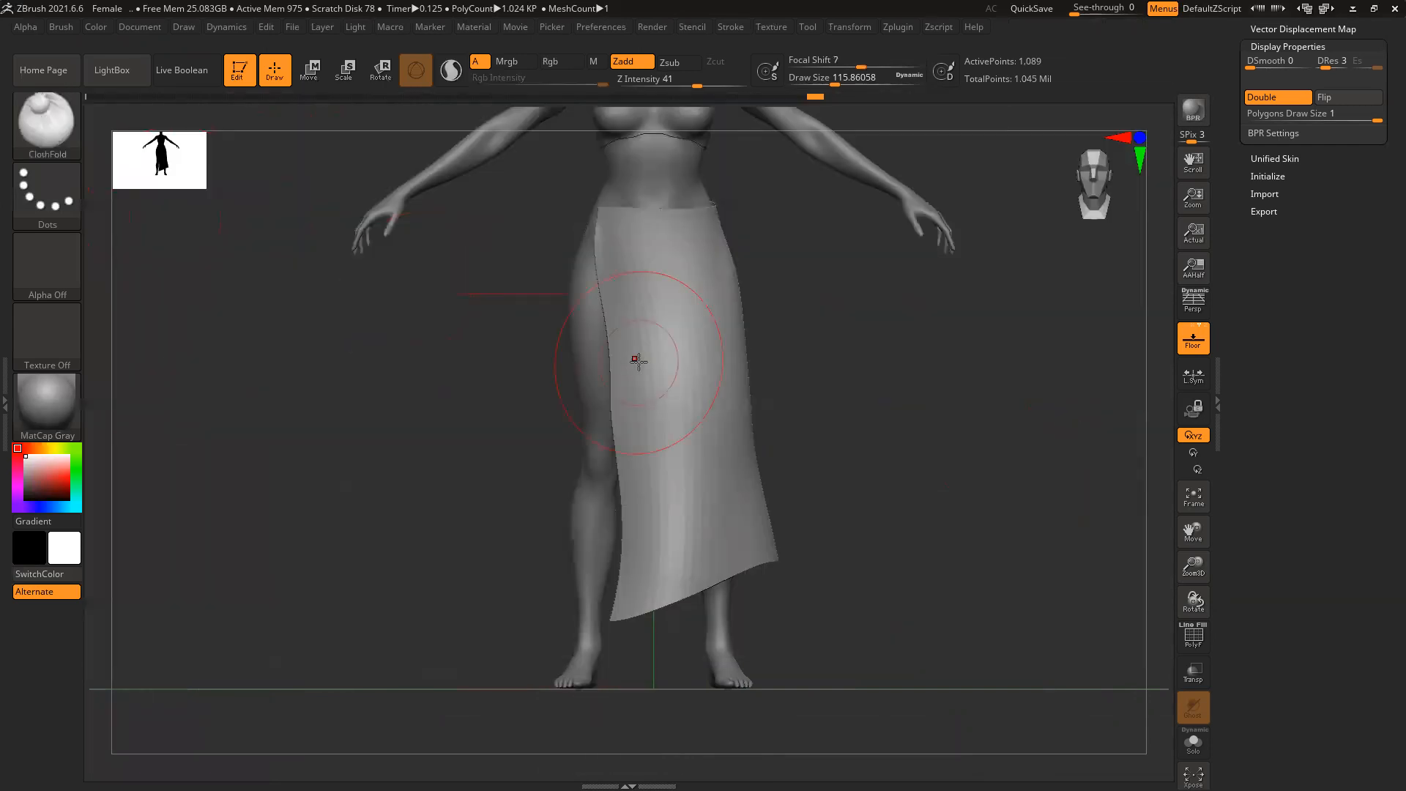
key(ctrl+d)
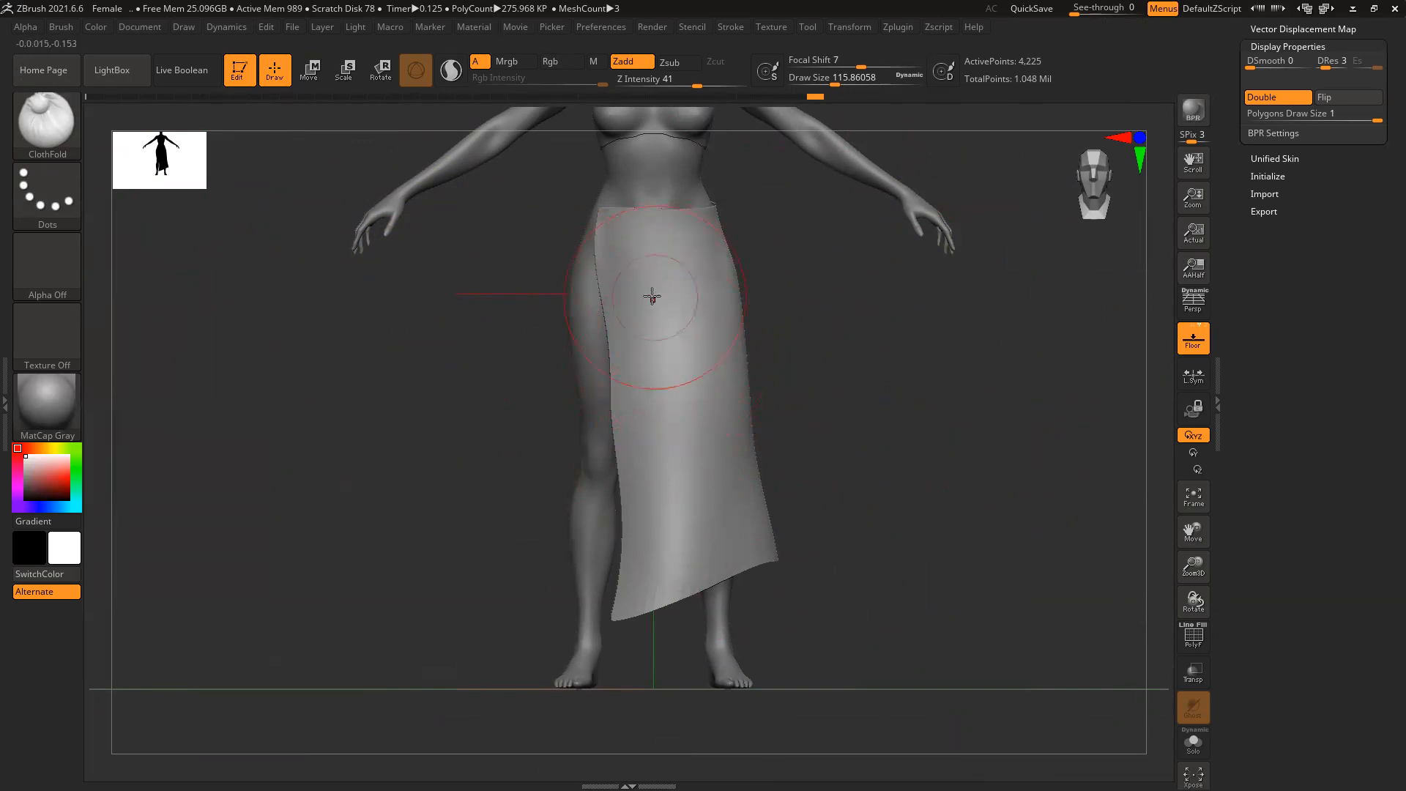
Reduce the ClothFold brush's Z Intensity to 17 and brush long vertical folds down the skirt's front from waist to hem
drag(640, 257, 651, 287)
key(ctrl+z)
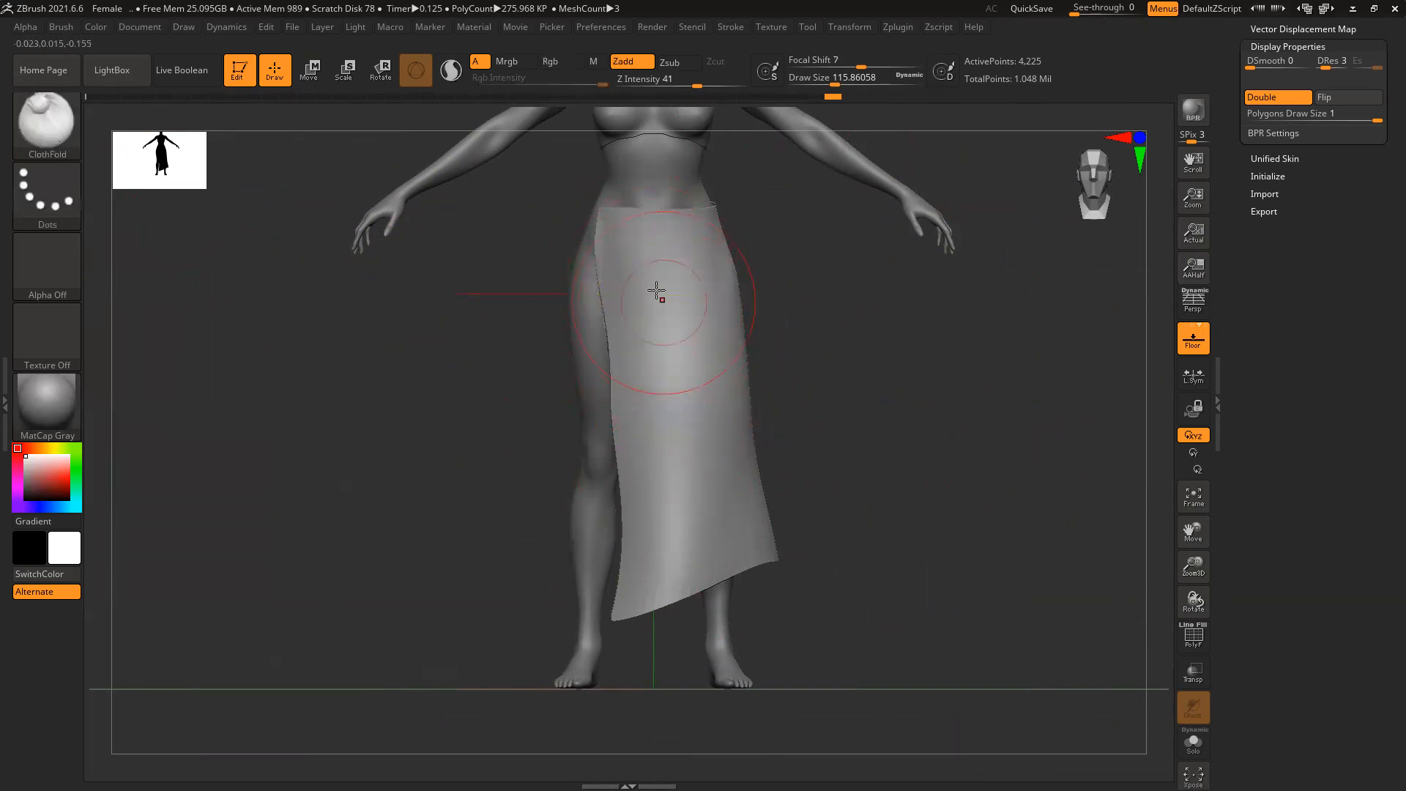
drag(668, 85, 667, 85)
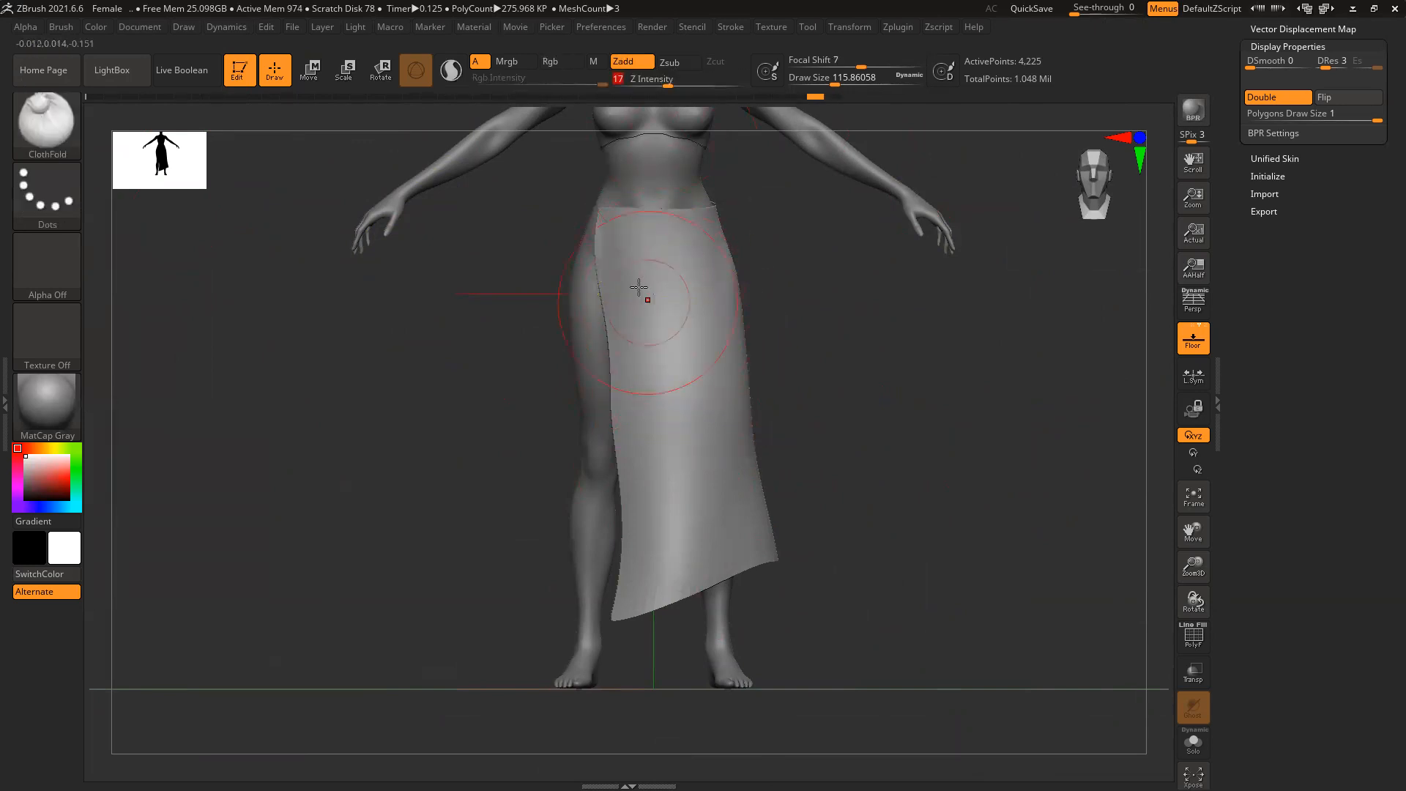
drag(648, 269, 675, 560)
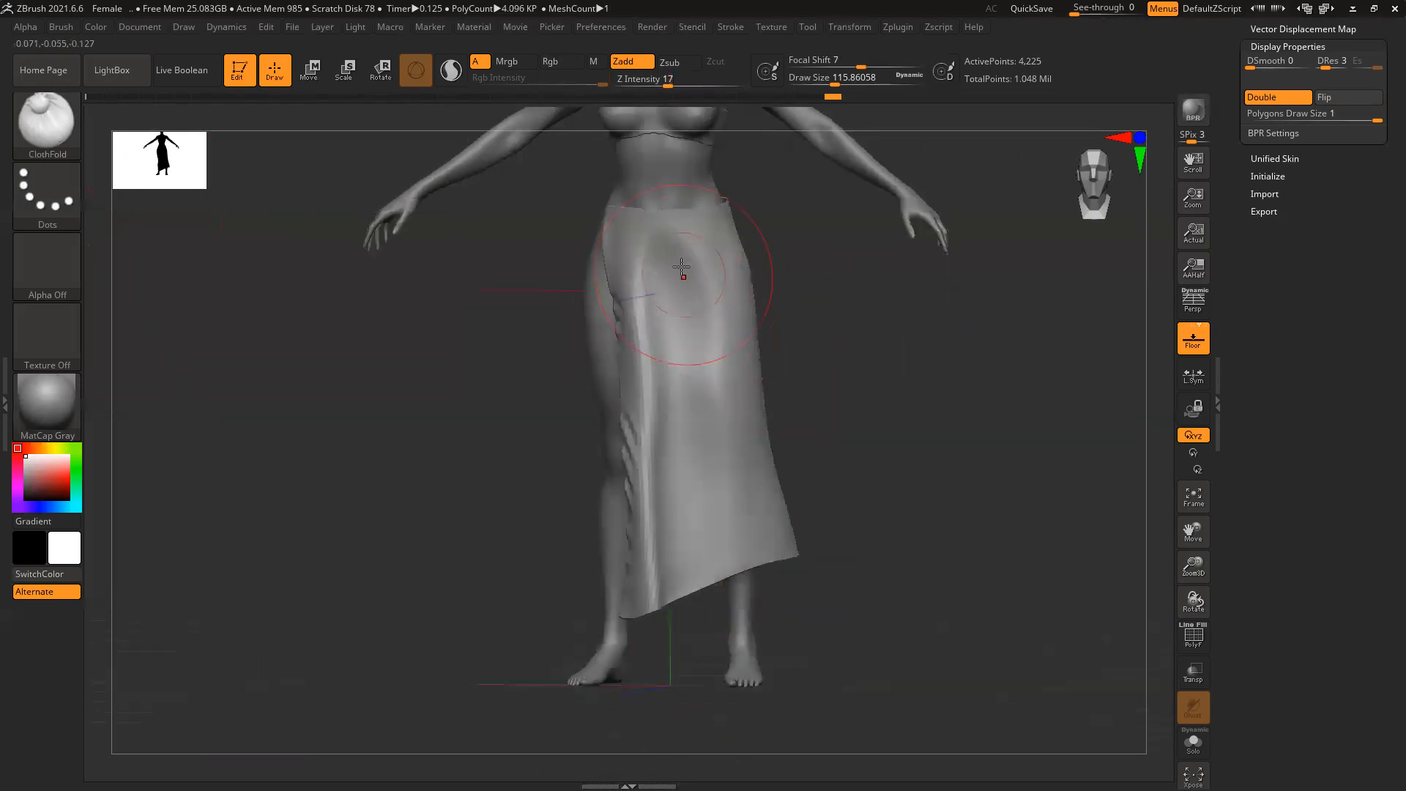
drag(700, 279, 733, 644)
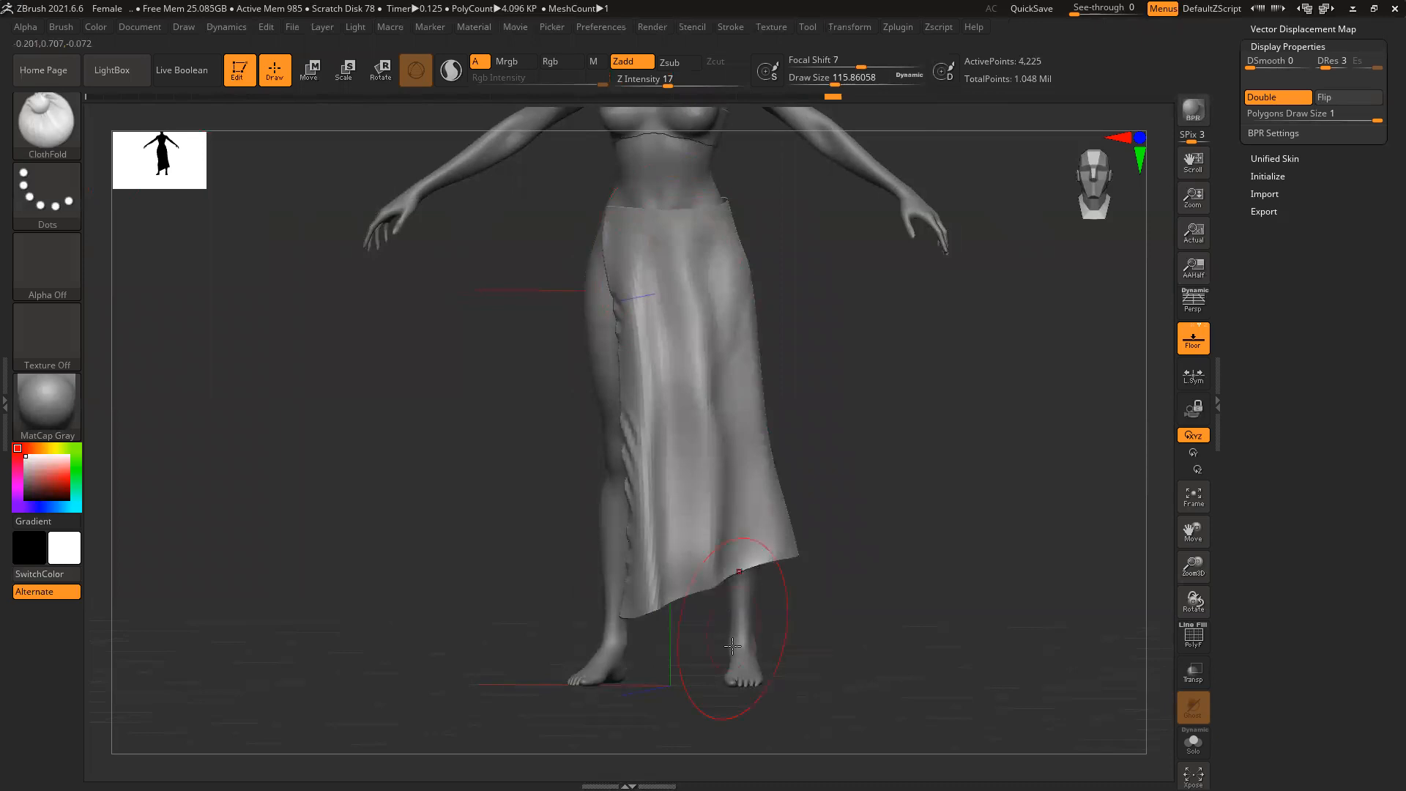
Brush a fold down the side and back panel of the skirt with ClothFold
drag(940, 408, 834, 407)
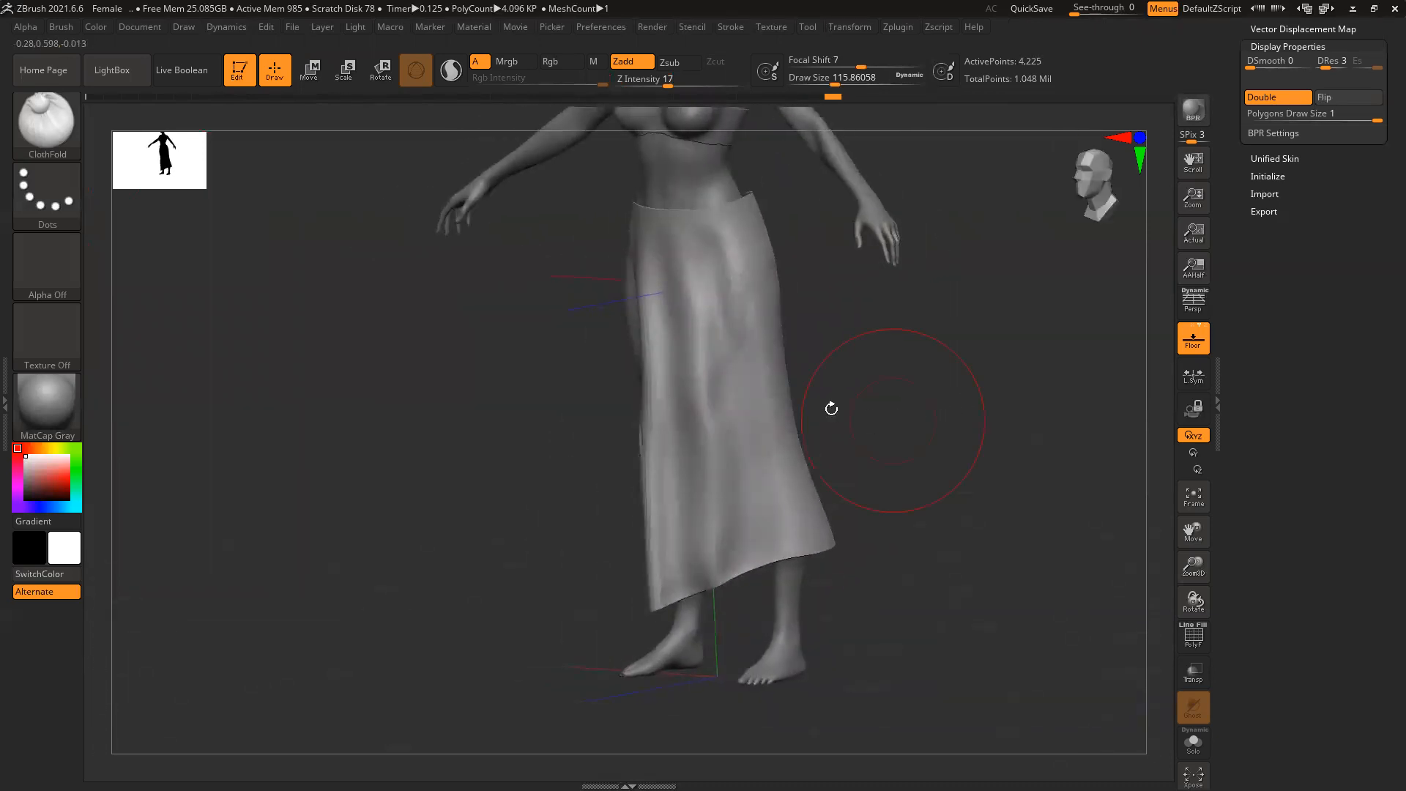
drag(972, 396, 772, 309)
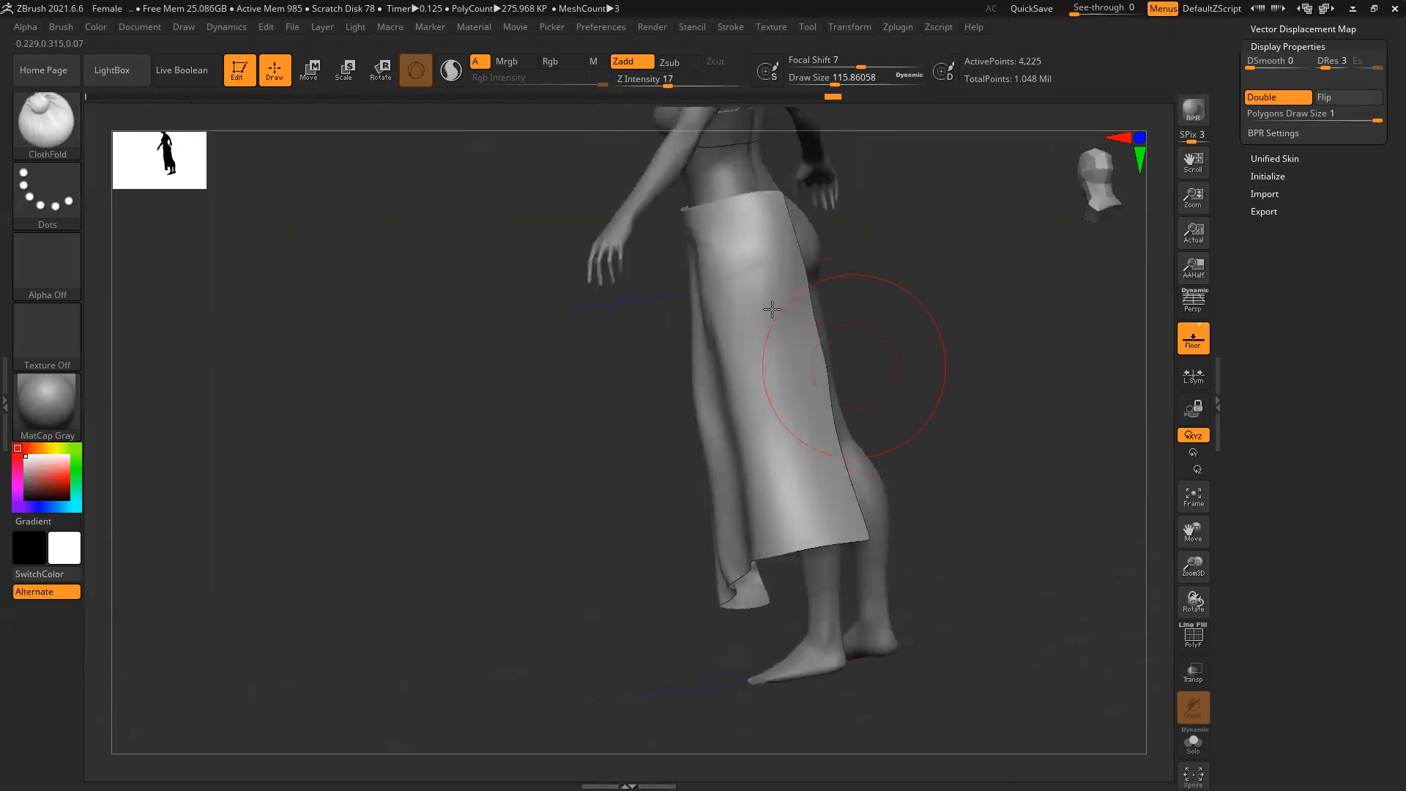
mouse_move(745, 251)
mouse_down()
mouse_move(843, 462)
mouse_move(895, 429)
mouse_up()
mouse_move(990, 404)
mouse_down()
mouse_move(668, 492)
mouse_move(778, 192)
mouse_move(811, 212)
mouse_move(794, 193)
mouse_up()
mouse_move(901, 198)
mouse_down()
mouse_move(976, 210)
mouse_move(952, 227)
mouse_up()
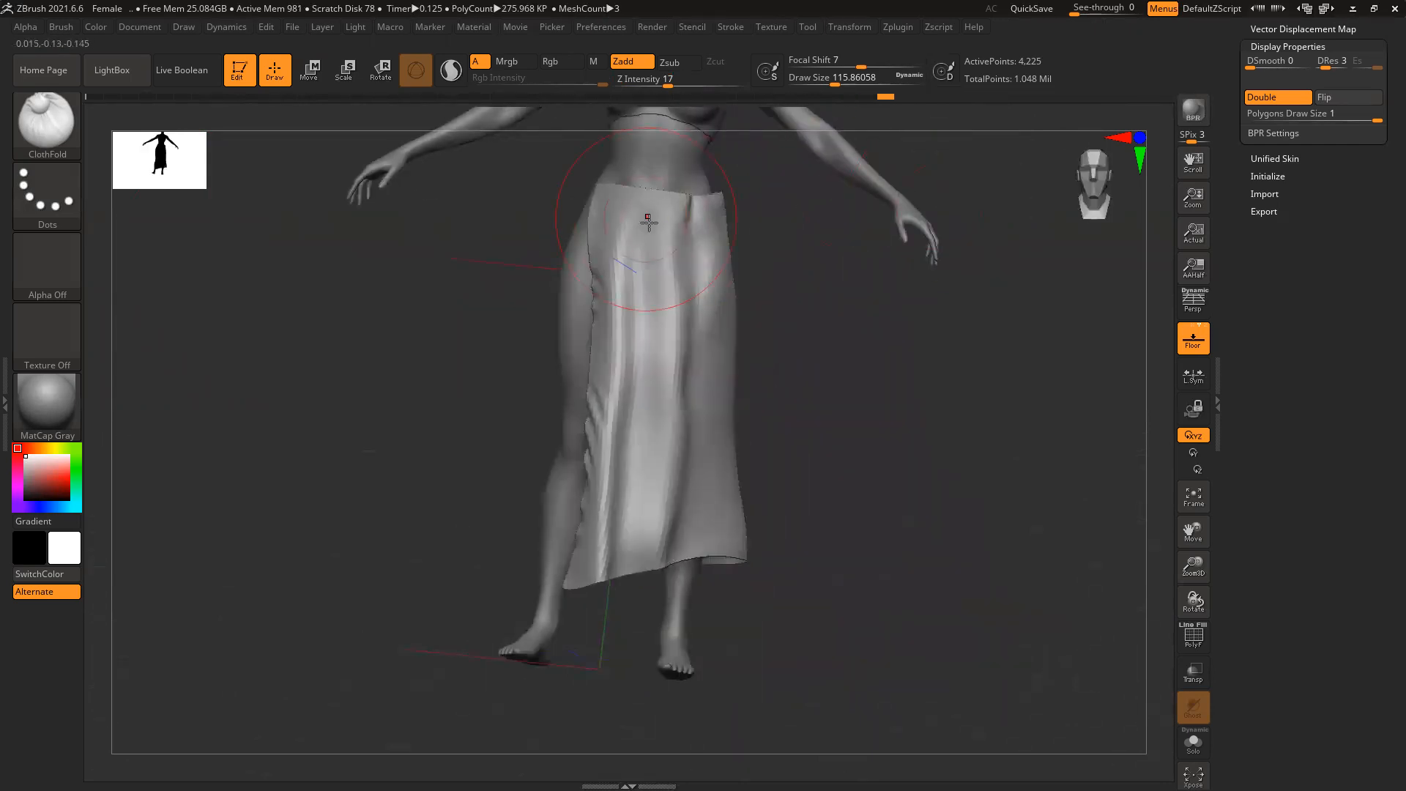
Brush a short fold from the front waistband toward the slit and hide the floor grid
drag(624, 202, 602, 237)
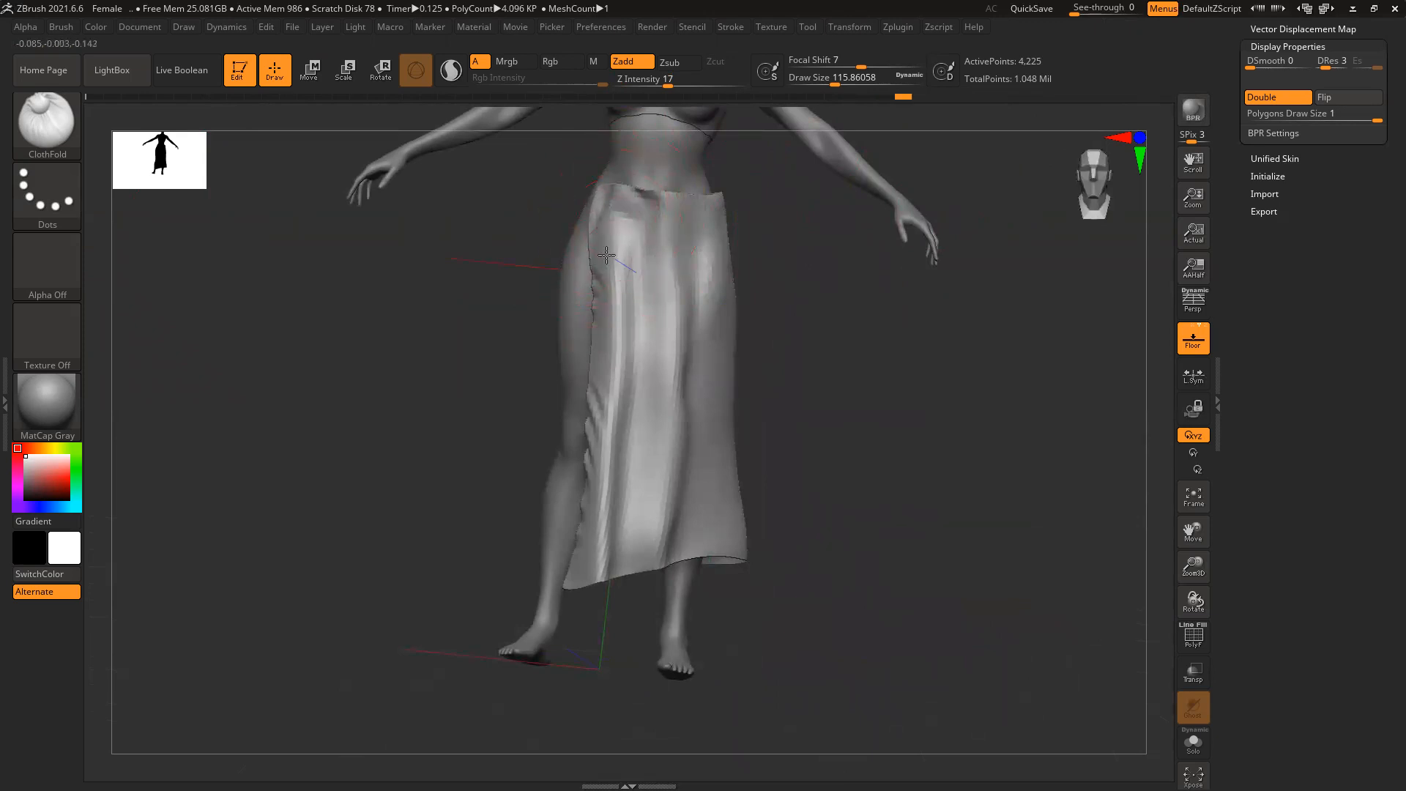
click(1193, 344)
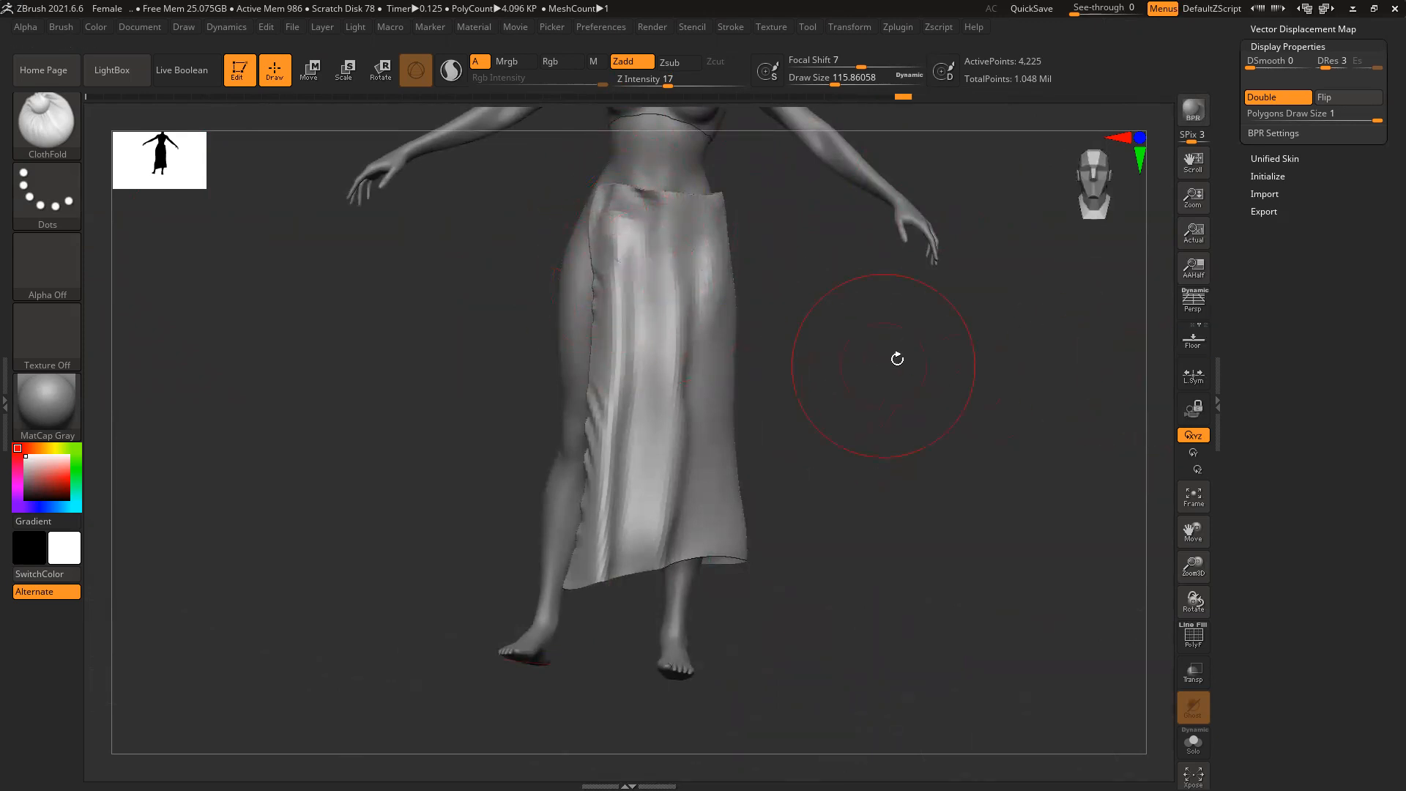
drag(894, 354, 835, 371)
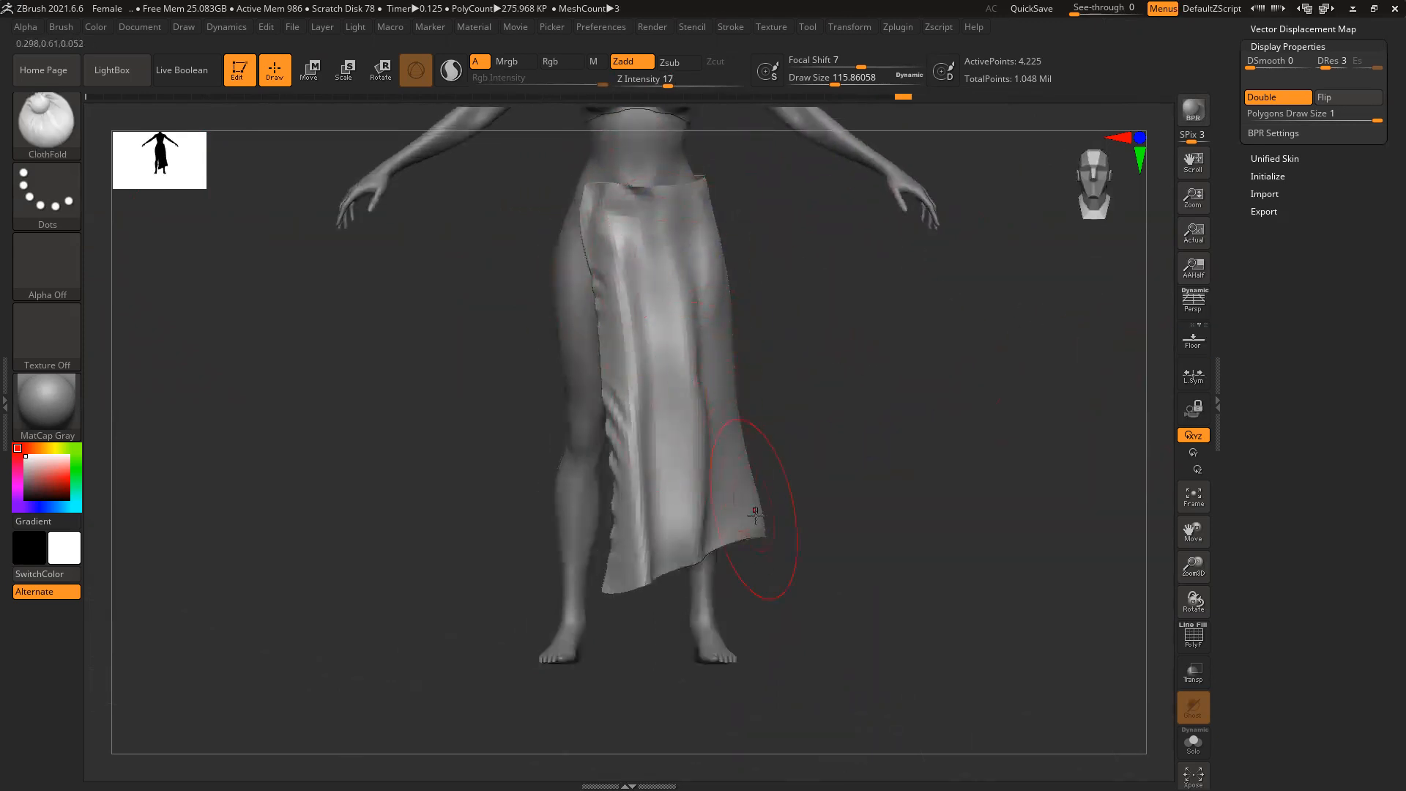
Brush more vertical folds down the skirt's outer side and lower front, and undo the last stroke beside the slit
drag(754, 518, 756, 576)
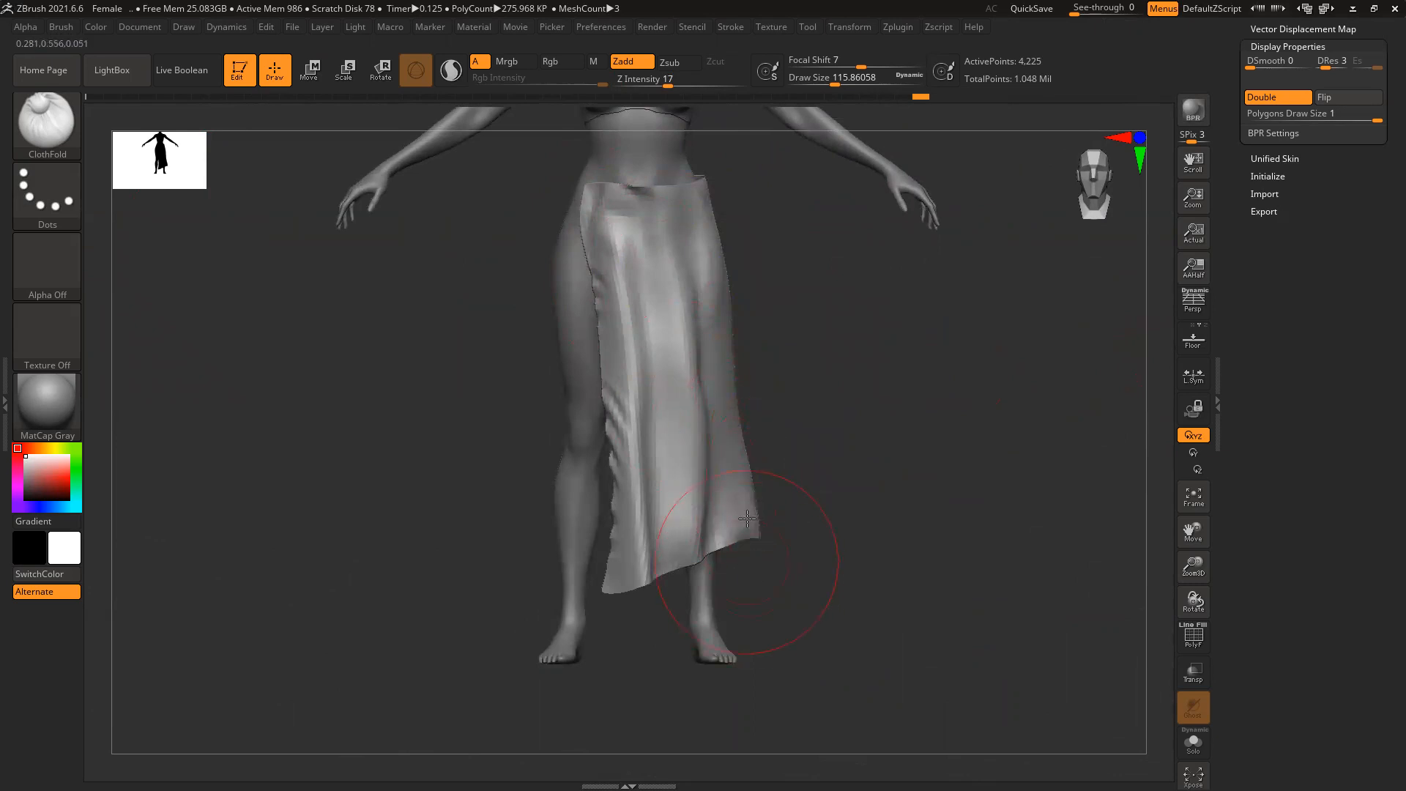
drag(722, 370, 725, 563)
drag(661, 468, 674, 567)
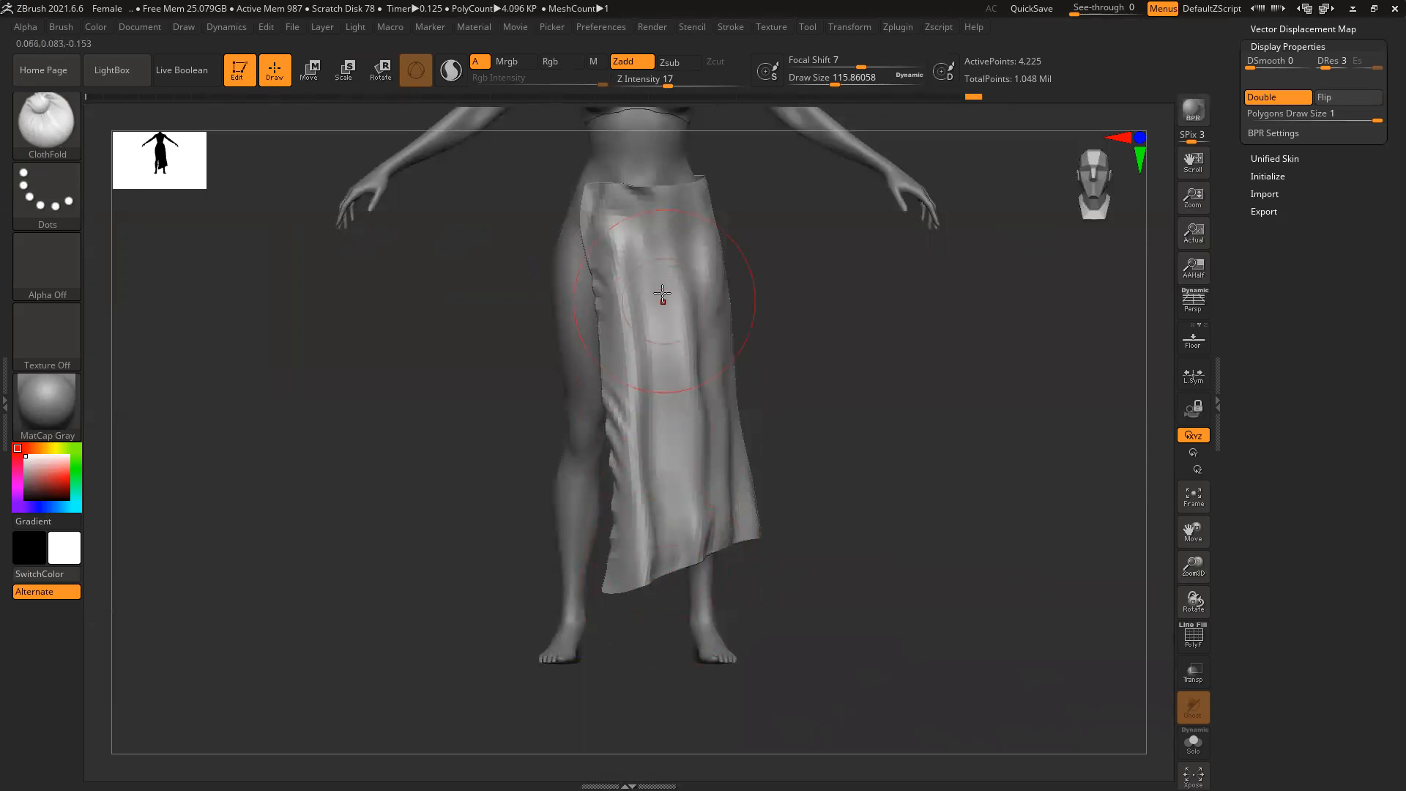
mouse_move(609, 274)
mouse_down()
mouse_move(632, 362)
mouse_move(639, 531)
mouse_up()
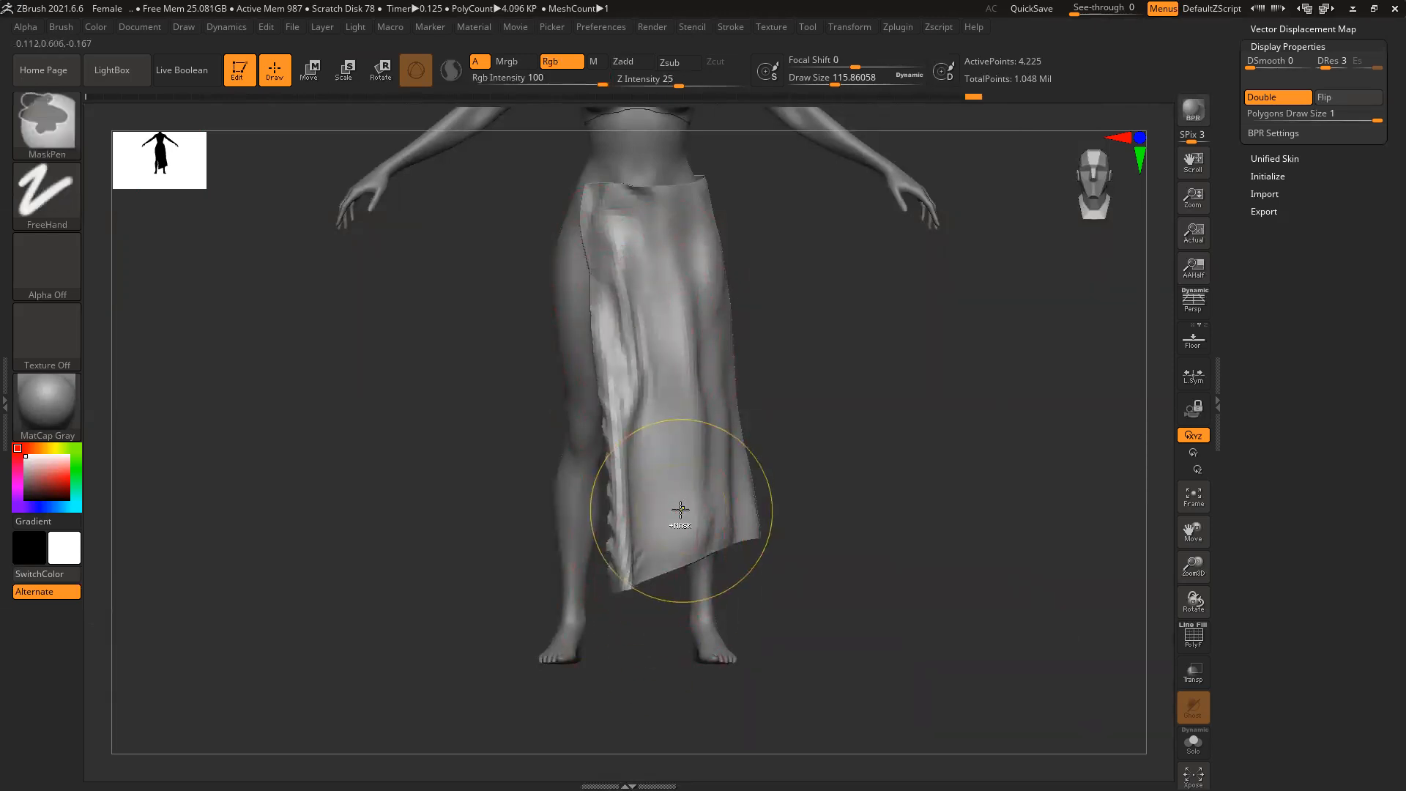
key(ctrl+z)
Smooth the rippled folds along the skirt's slit edge
drag(757, 290, 827, 295)
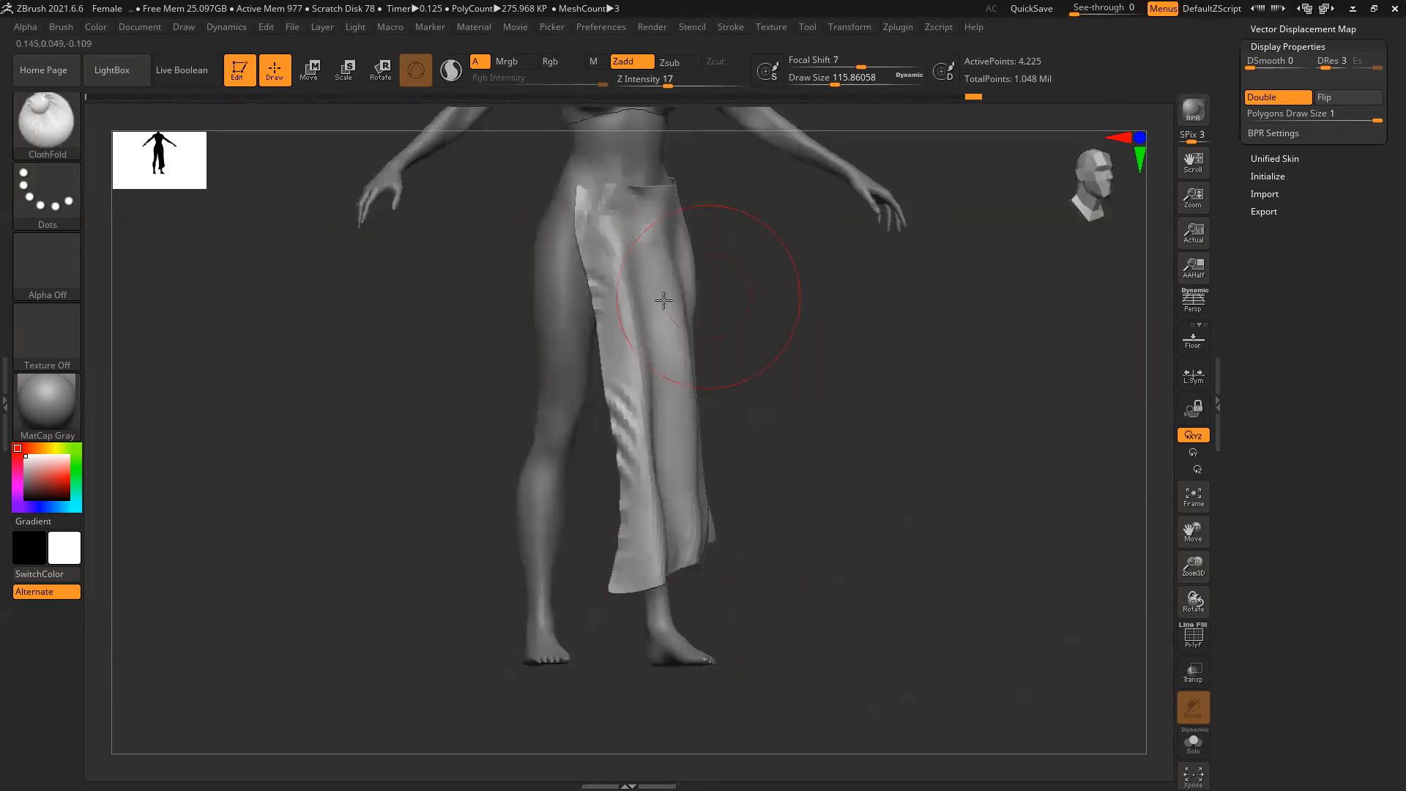
mouse_move(612, 360)
shift+mouse_down()
mouse_move(619, 449)
mouse_move(600, 293)
mouse_move(635, 318)
shift+mouse_up()
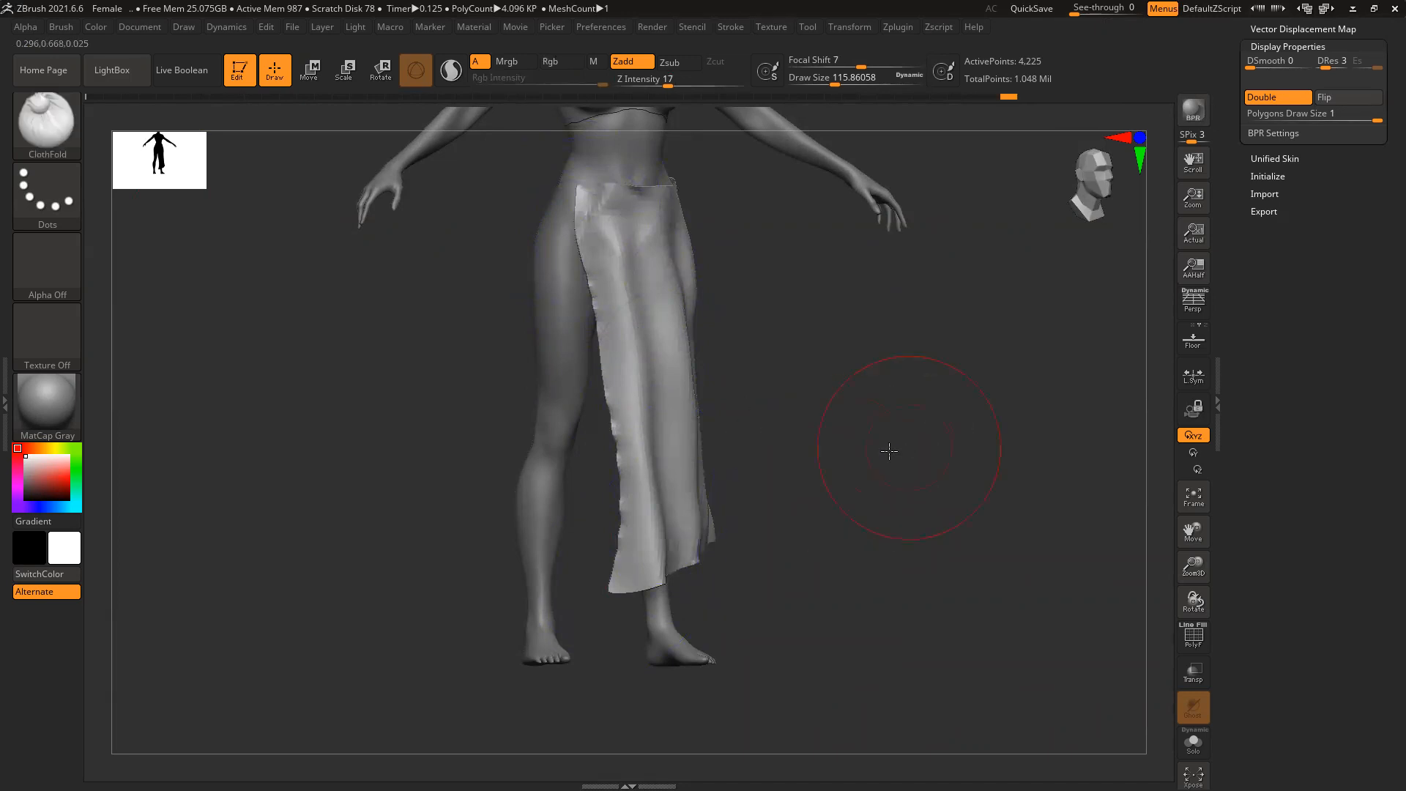
shift+drag(888, 451, 854, 317)
drag(916, 371, 900, 411)
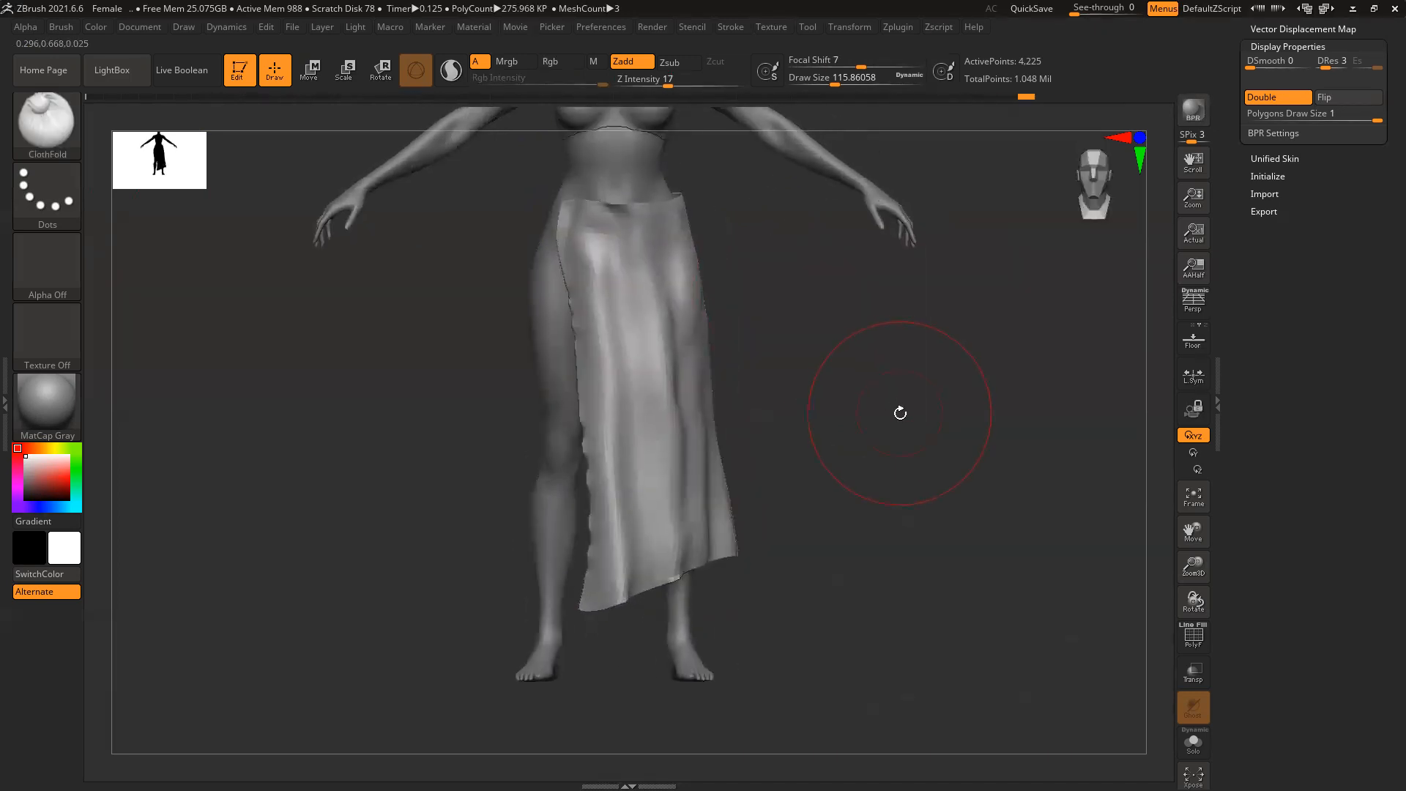
Make the female body the active subtool and show it on its own
drag(873, 424, 858, 446)
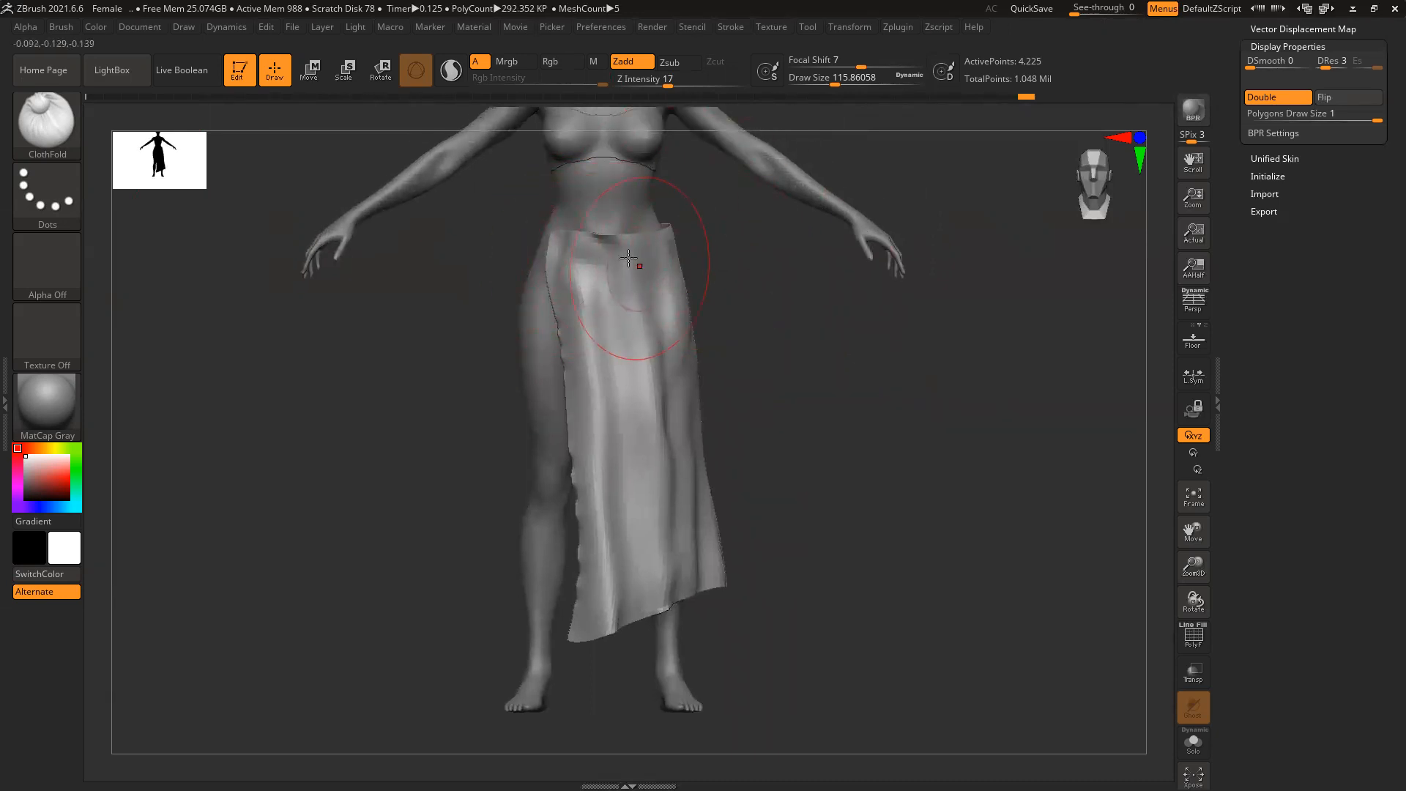
alt+click(602, 212)
click(1195, 752)
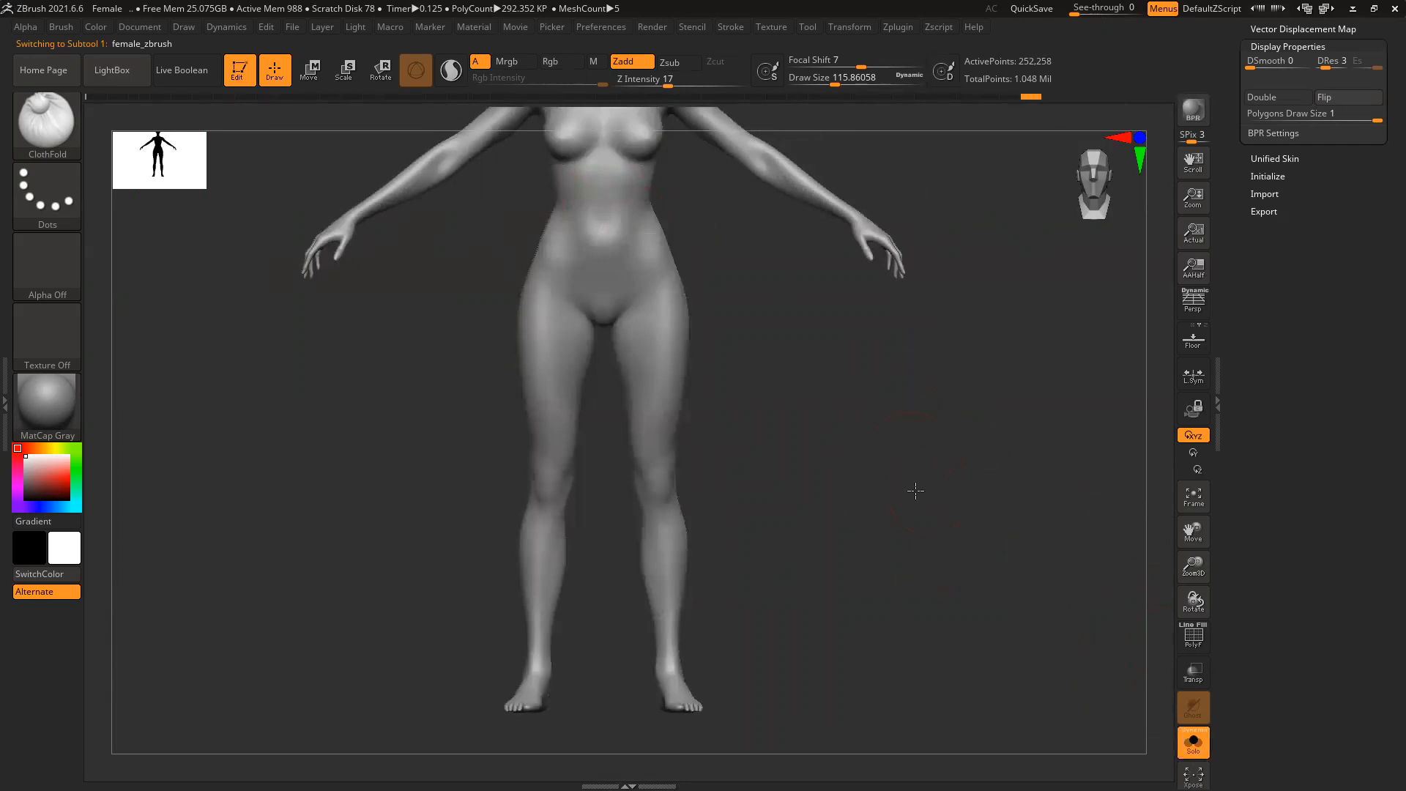
drag(904, 403, 898, 425)
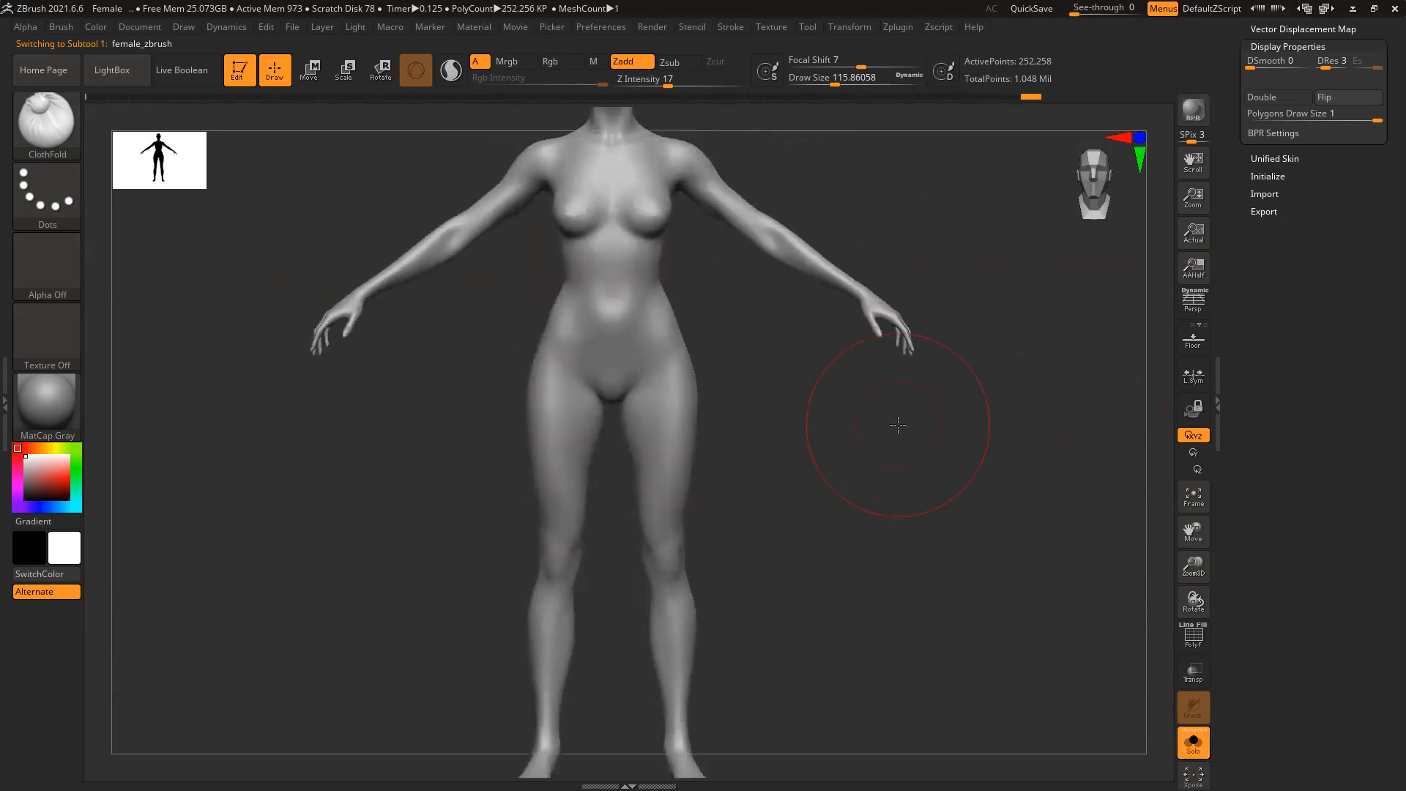
Drop the female body to a lower subdivision level and duplicate its subtool
scroll(1309, 400, up, 10)
click(1267, 339)
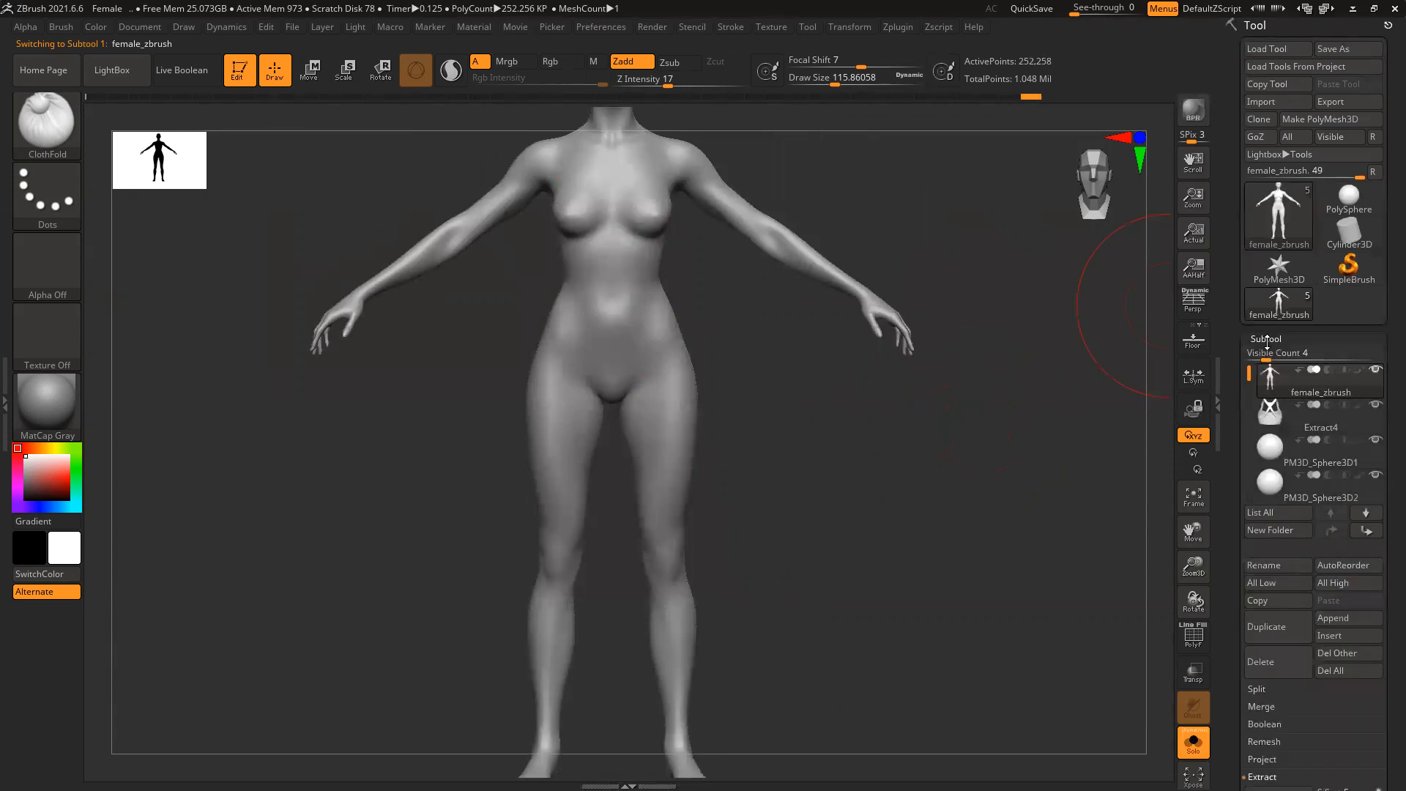
key(shift)
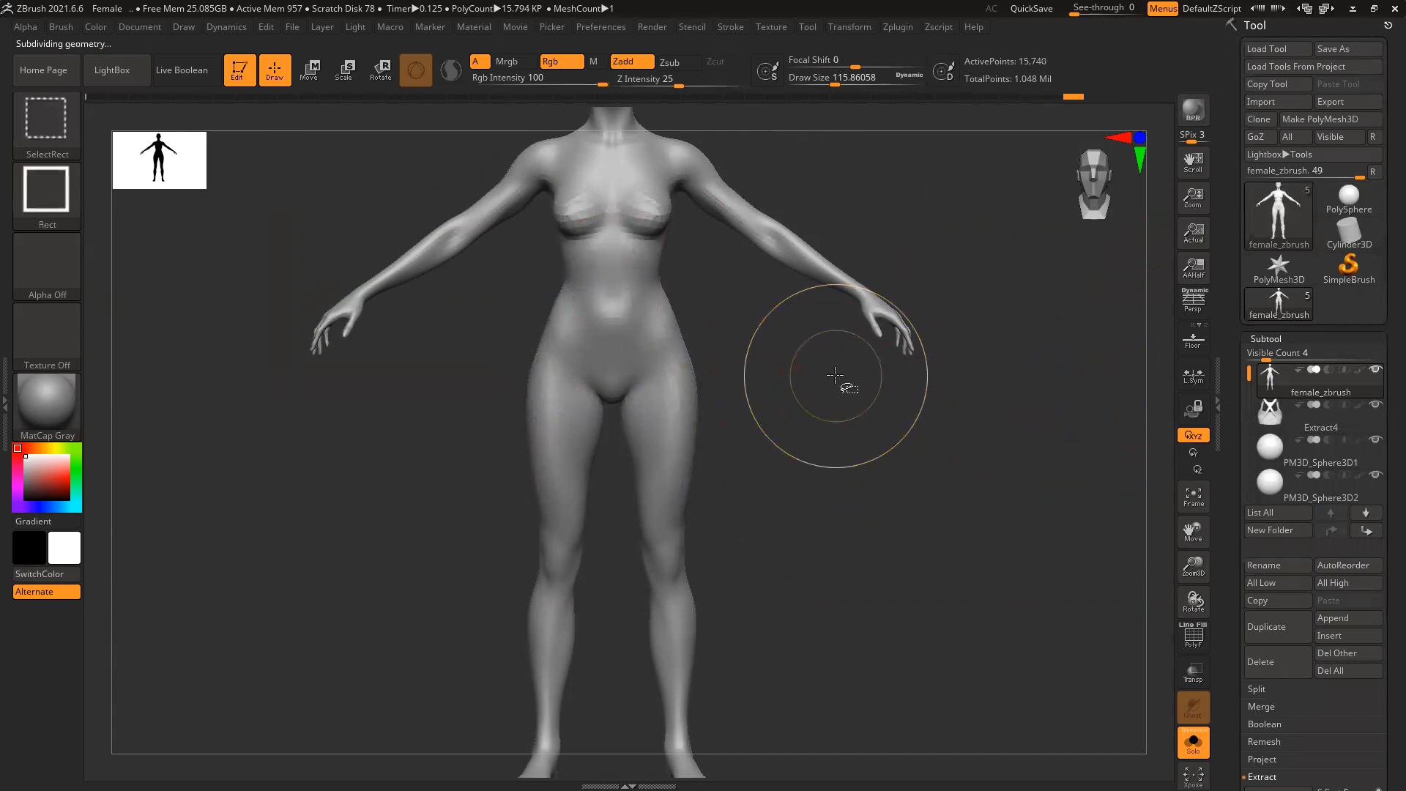
click(1260, 637)
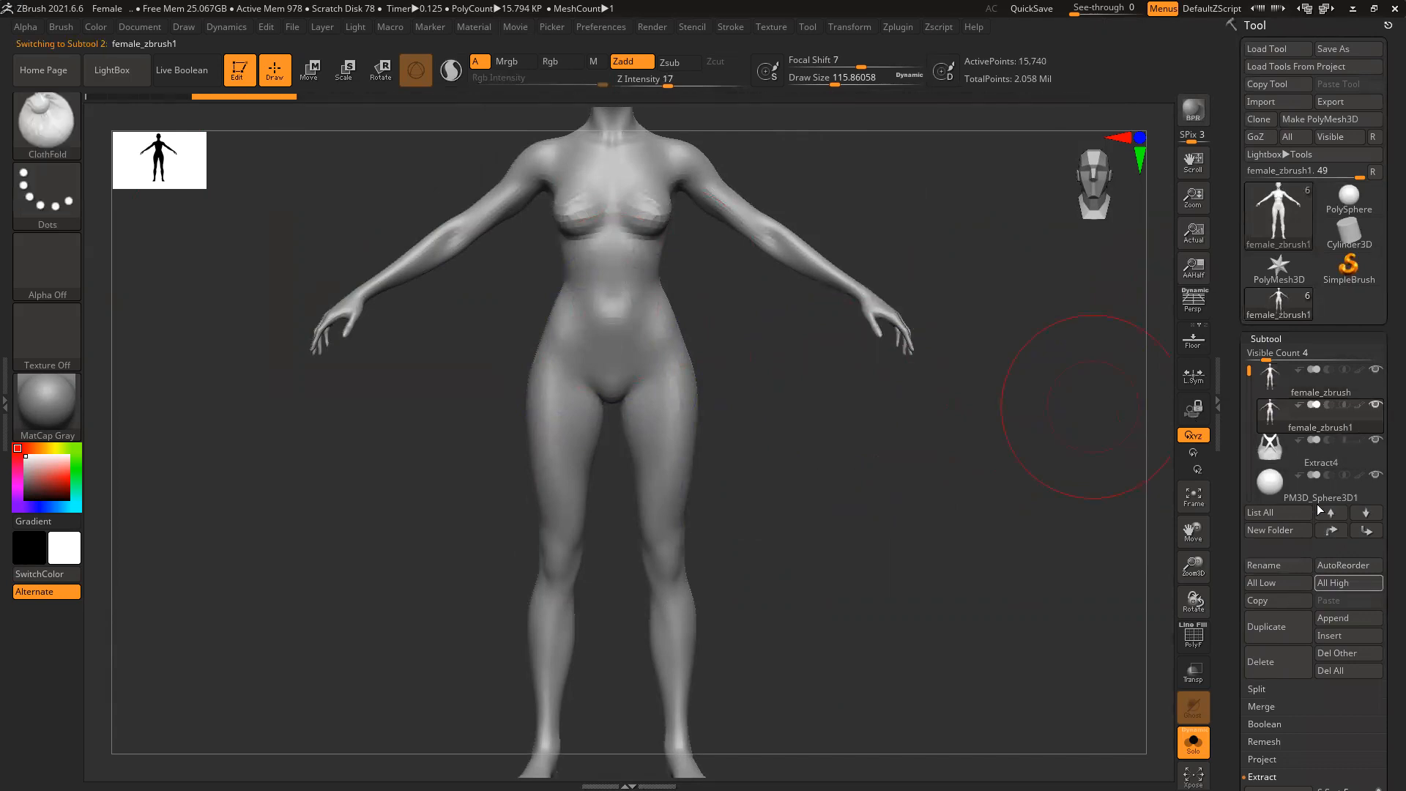
Delete the higher subdivision levels of the duplicated female body
scroll(1236, 705, down, 3)
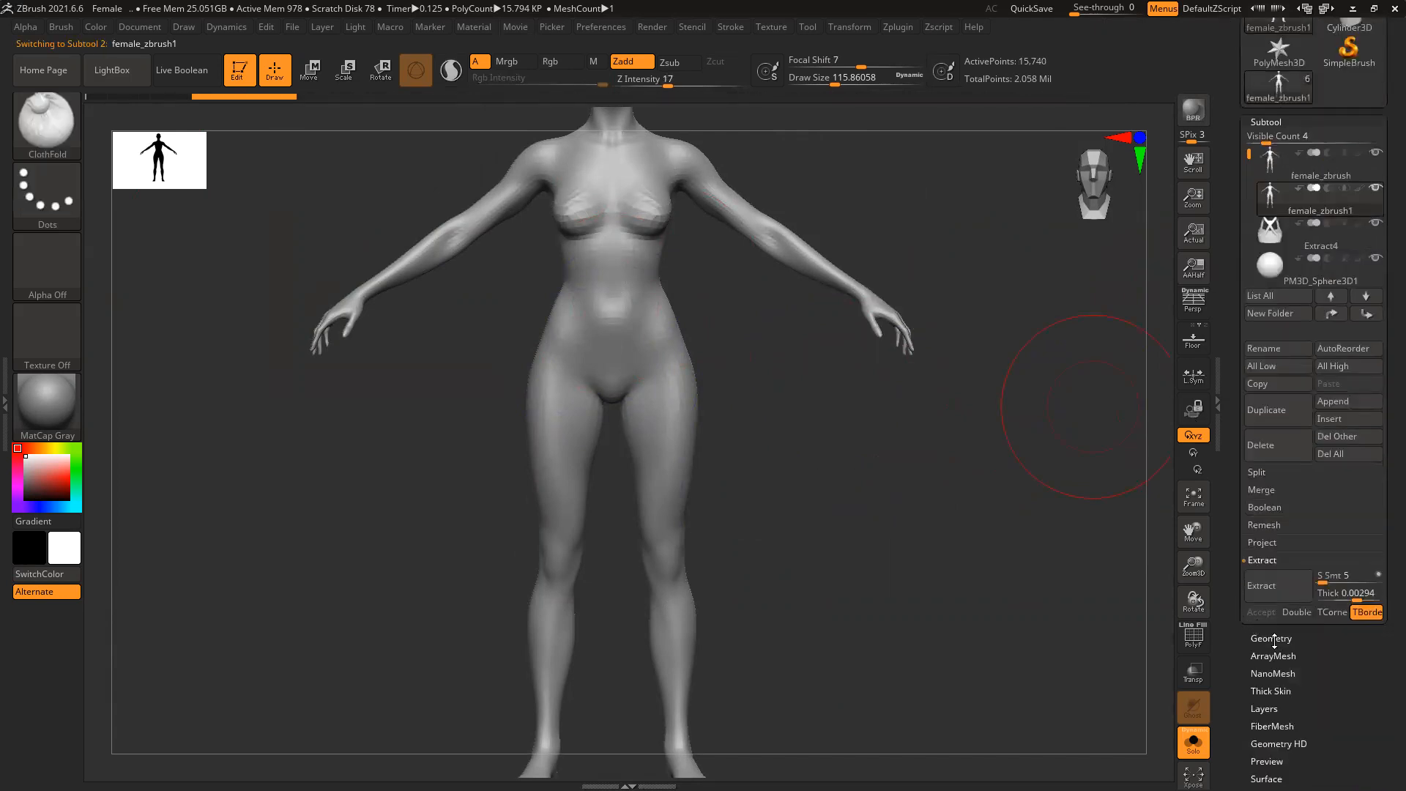
click(1274, 639)
click(1340, 189)
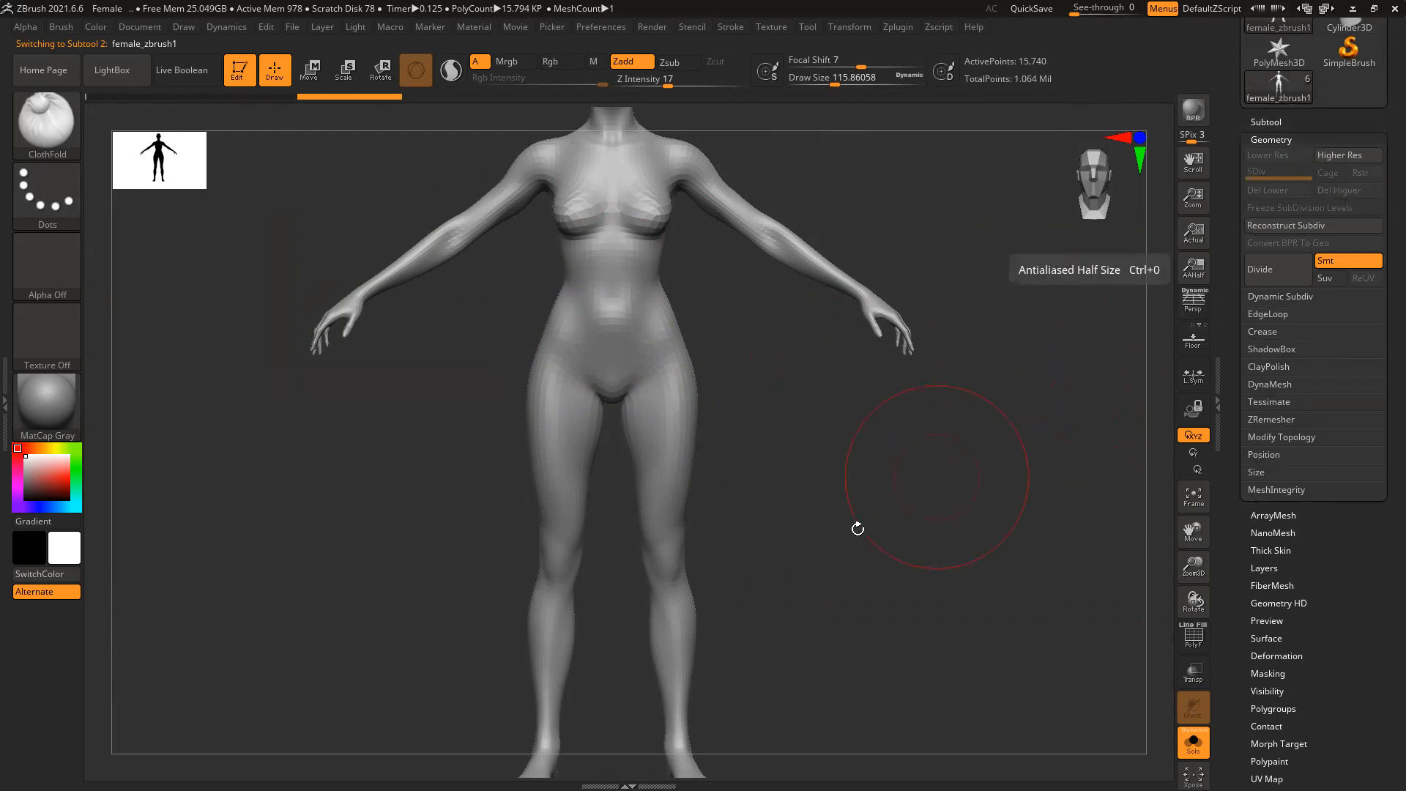
ctrl+right_drag(669, 352, 666, 460)
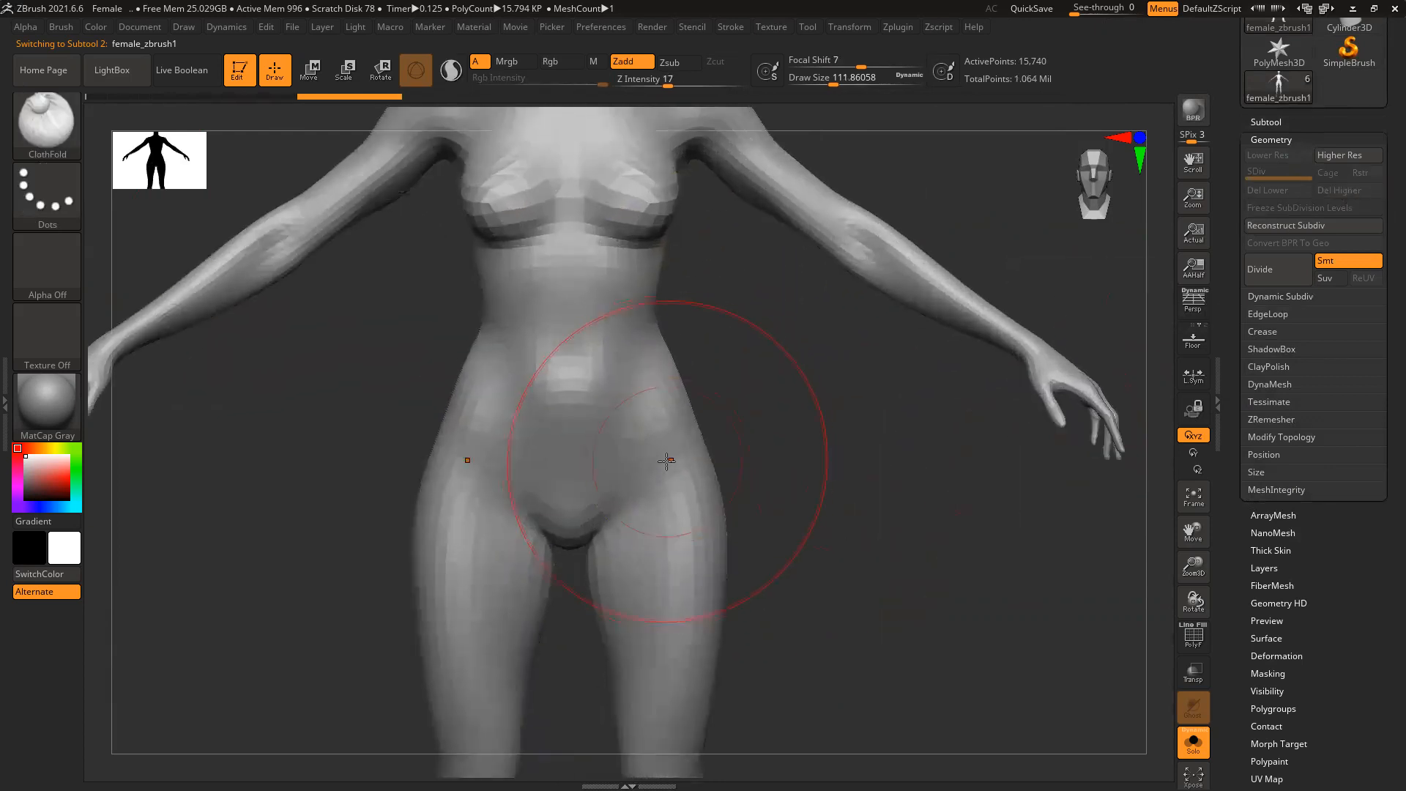
Try drawing a symmetrical strap across the front of the hips with the CurveStrapSnap brush
key(bracketleft)
click(47, 121)
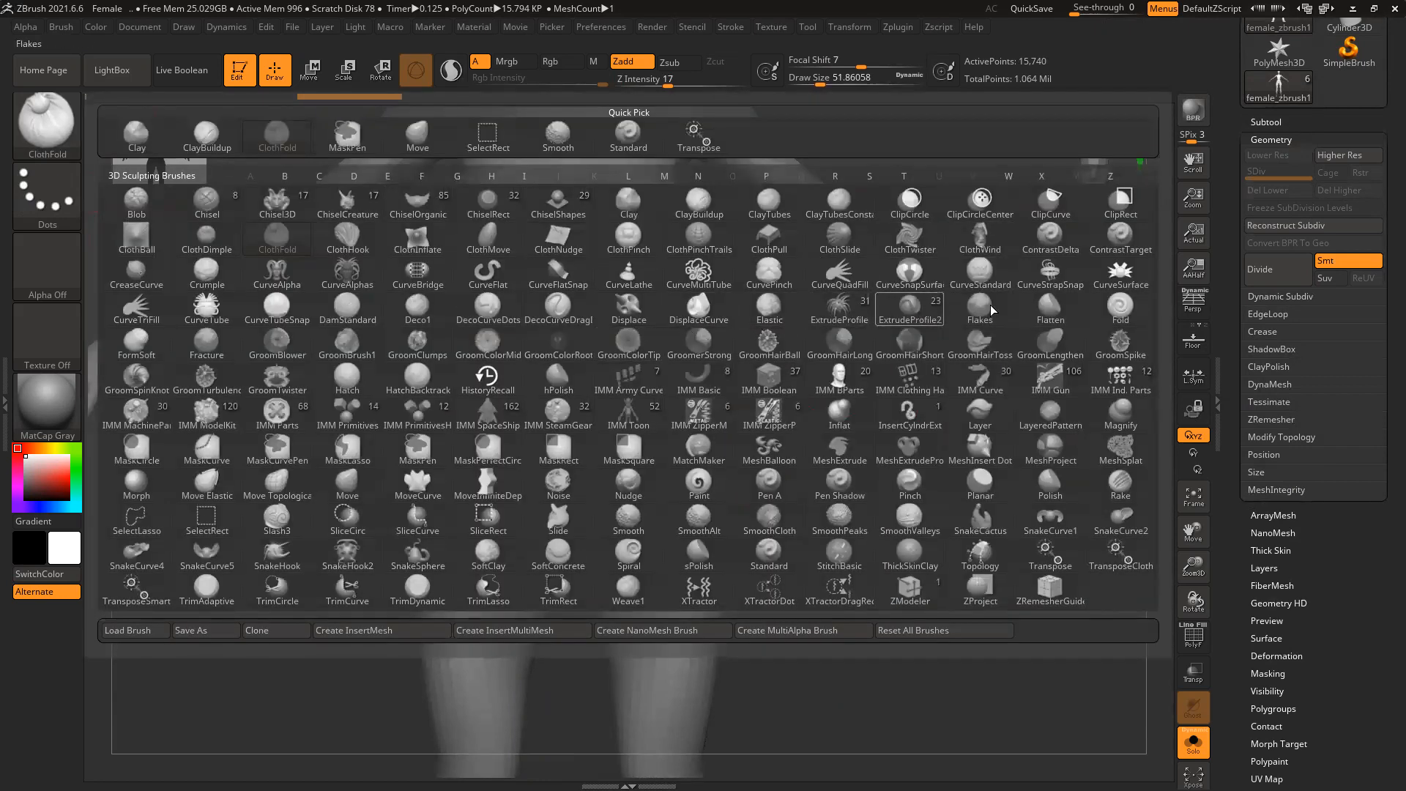
click(1051, 273)
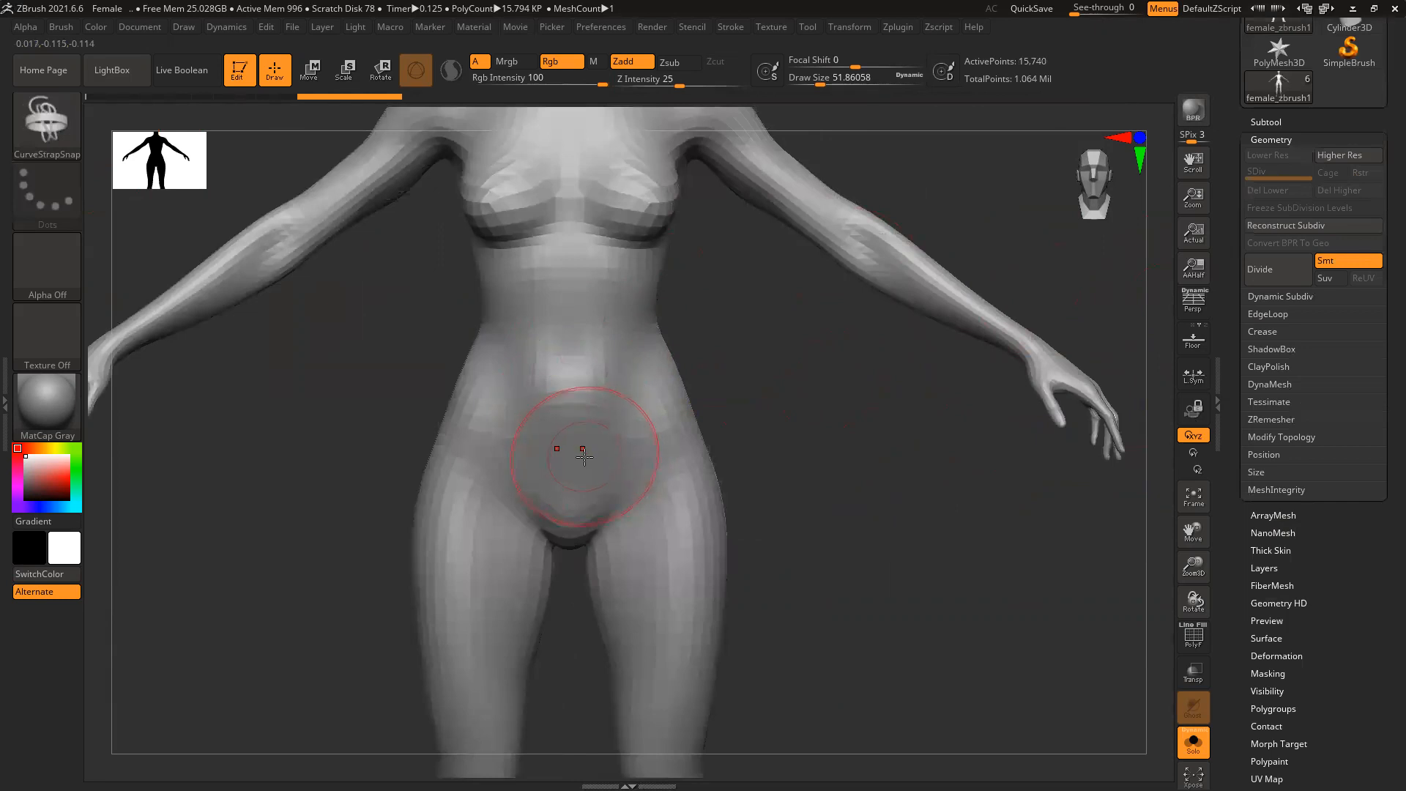
drag(517, 436, 622, 436)
drag(681, 377, 682, 377)
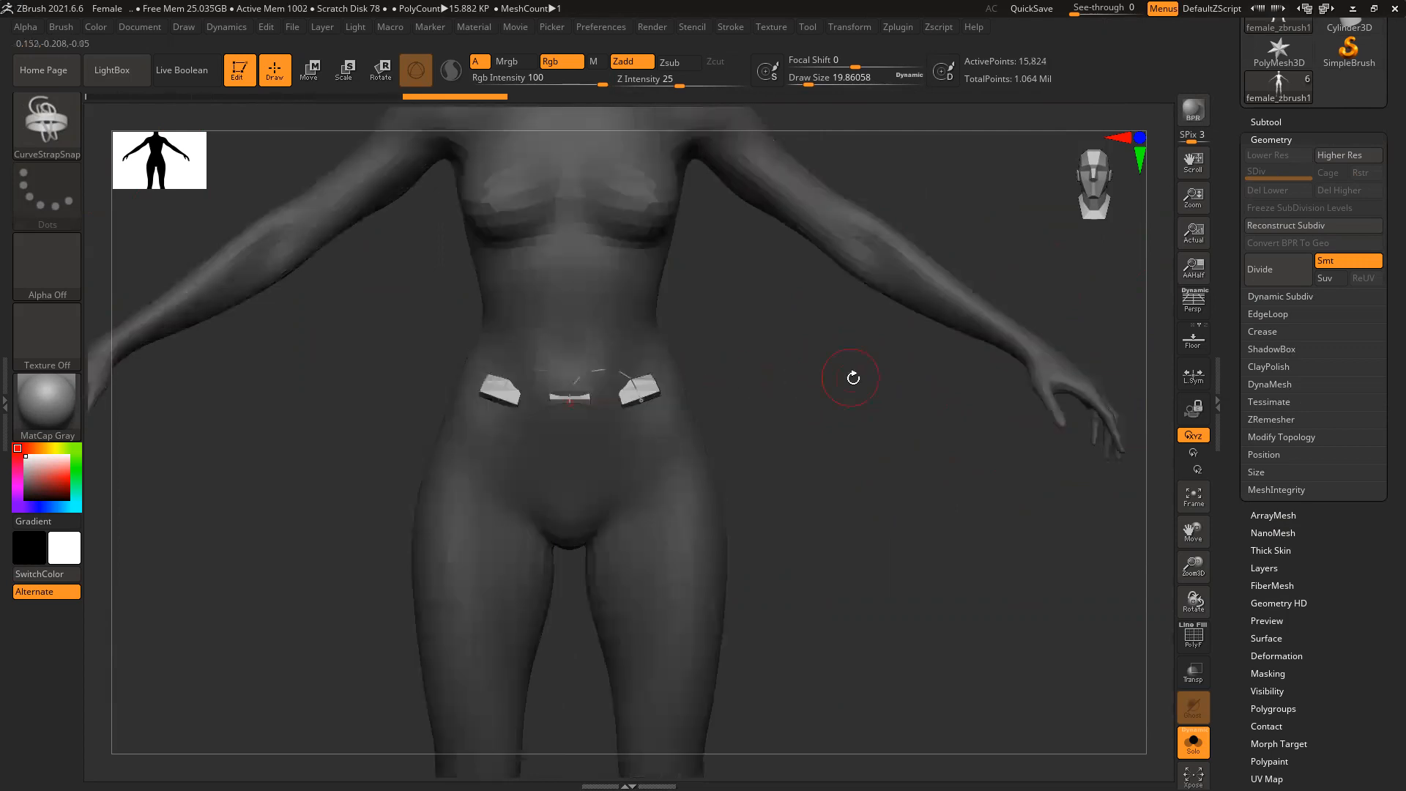
drag(846, 404, 797, 415)
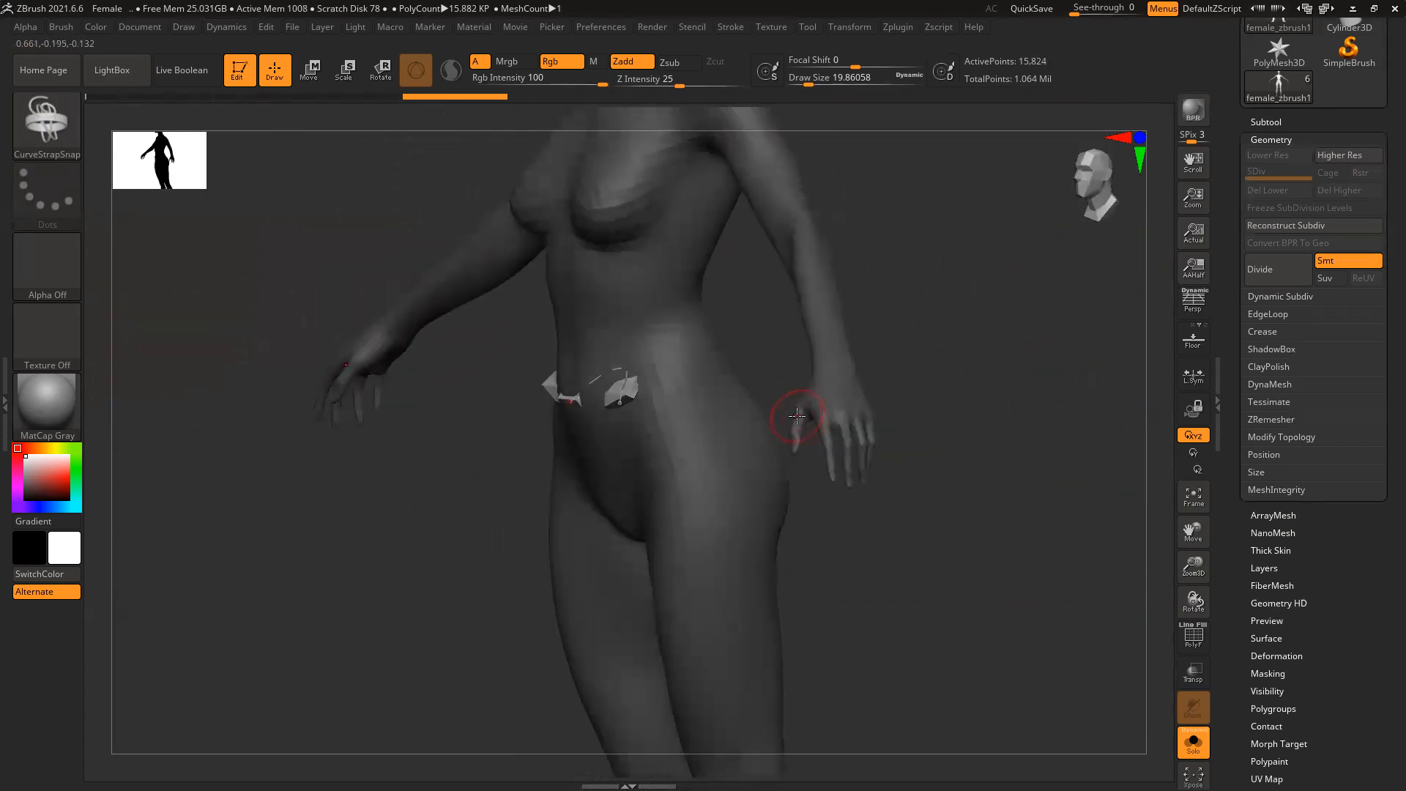
ctrl+right_drag(792, 363, 788, 515)
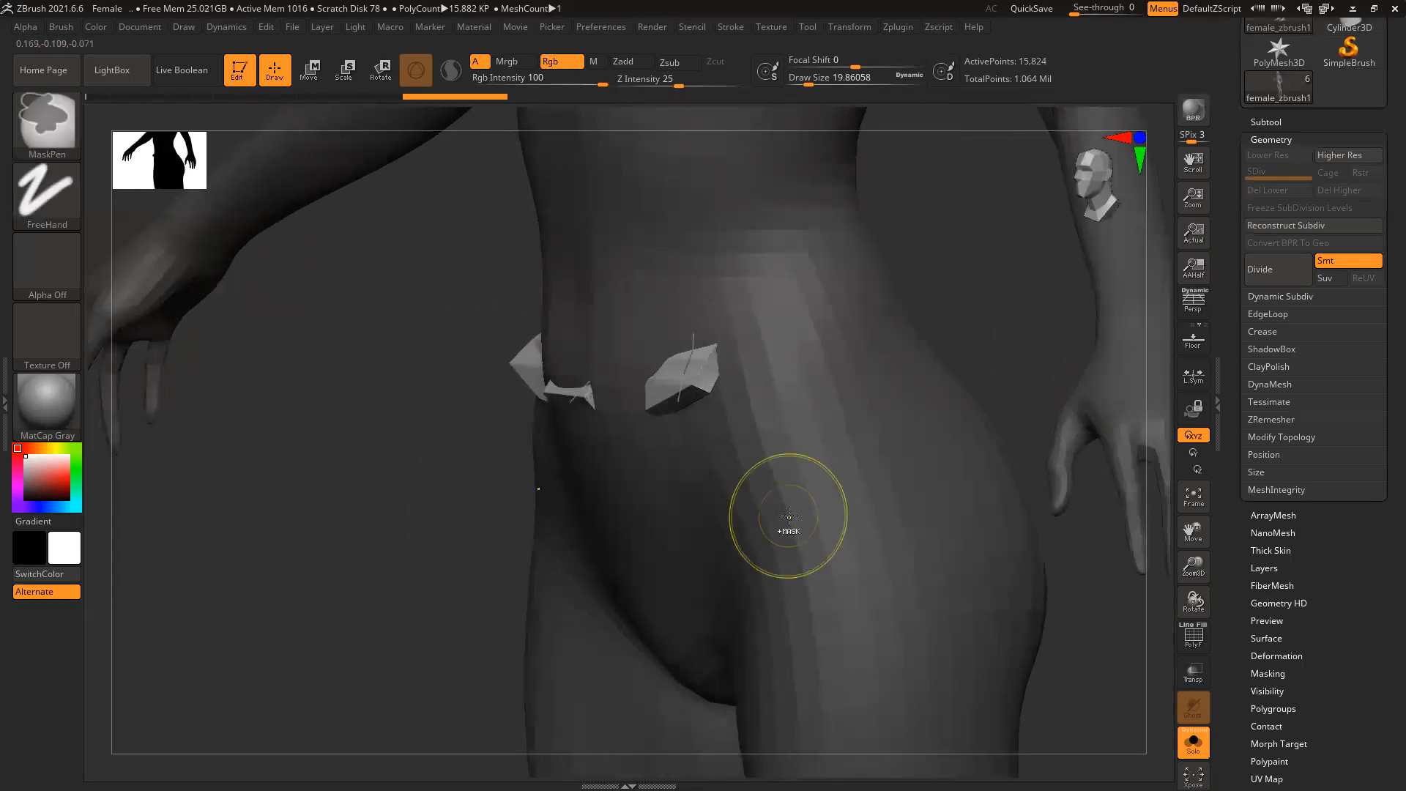
key(ctrl+z)
key(ctrl+z)
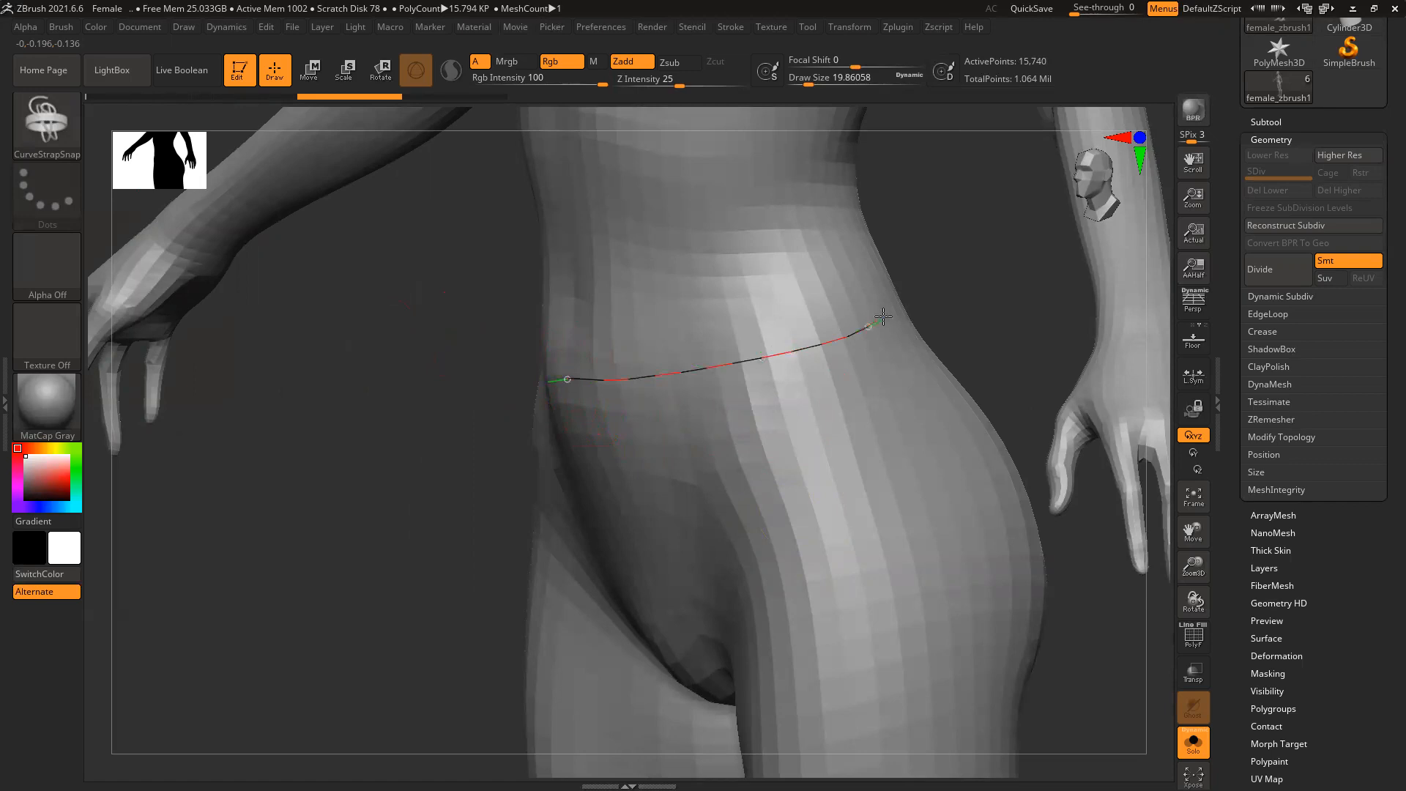
Try extending a curved strap from the belly over the side of the hip
key(ctrl+shift+z)
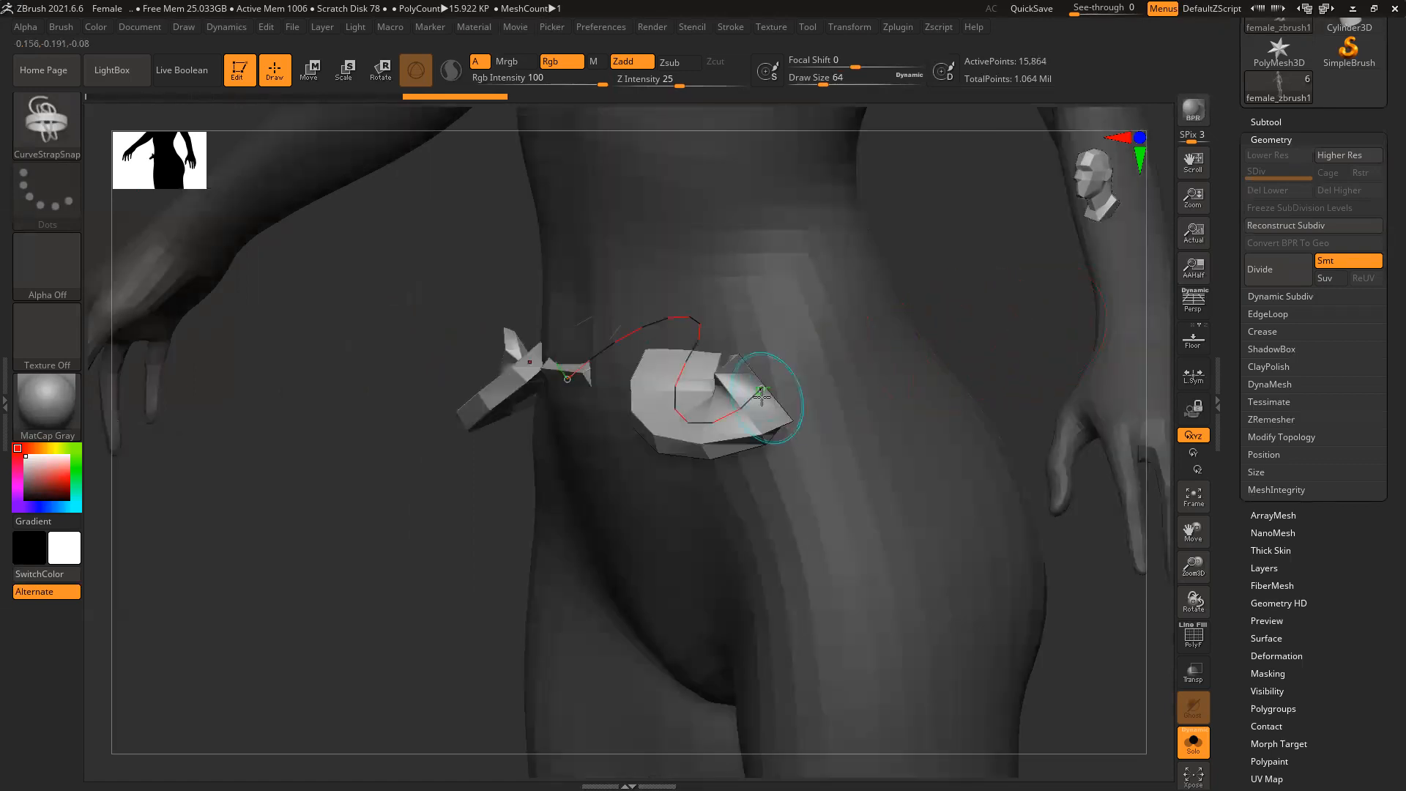
drag(761, 386, 854, 333)
mouse_move(974, 294)
mouse_down()
mouse_move(998, 283)
mouse_move(963, 336)
mouse_up()
key(ctrl+z)
key(ctrl+z)
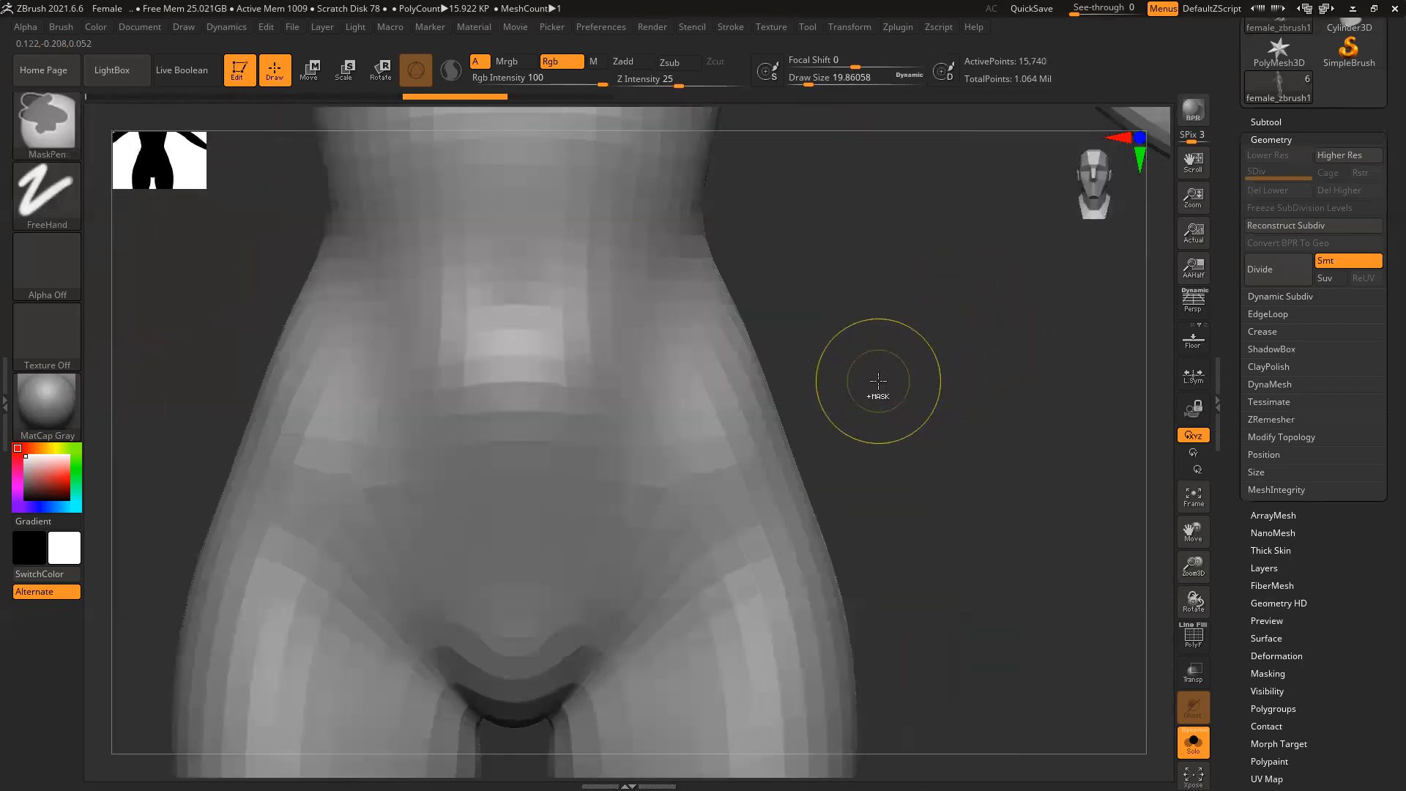
drag(586, 288, 440, 666)
key(ctrl+z)
Draw a slanted strap across the front of each hip and extend its curve around the sides towards the back
mouse_move(691, 448)
mouse_down()
mouse_move(637, 370)
mouse_move(515, 467)
mouse_up()
drag(598, 444, 594, 460)
key(ctrl+z)
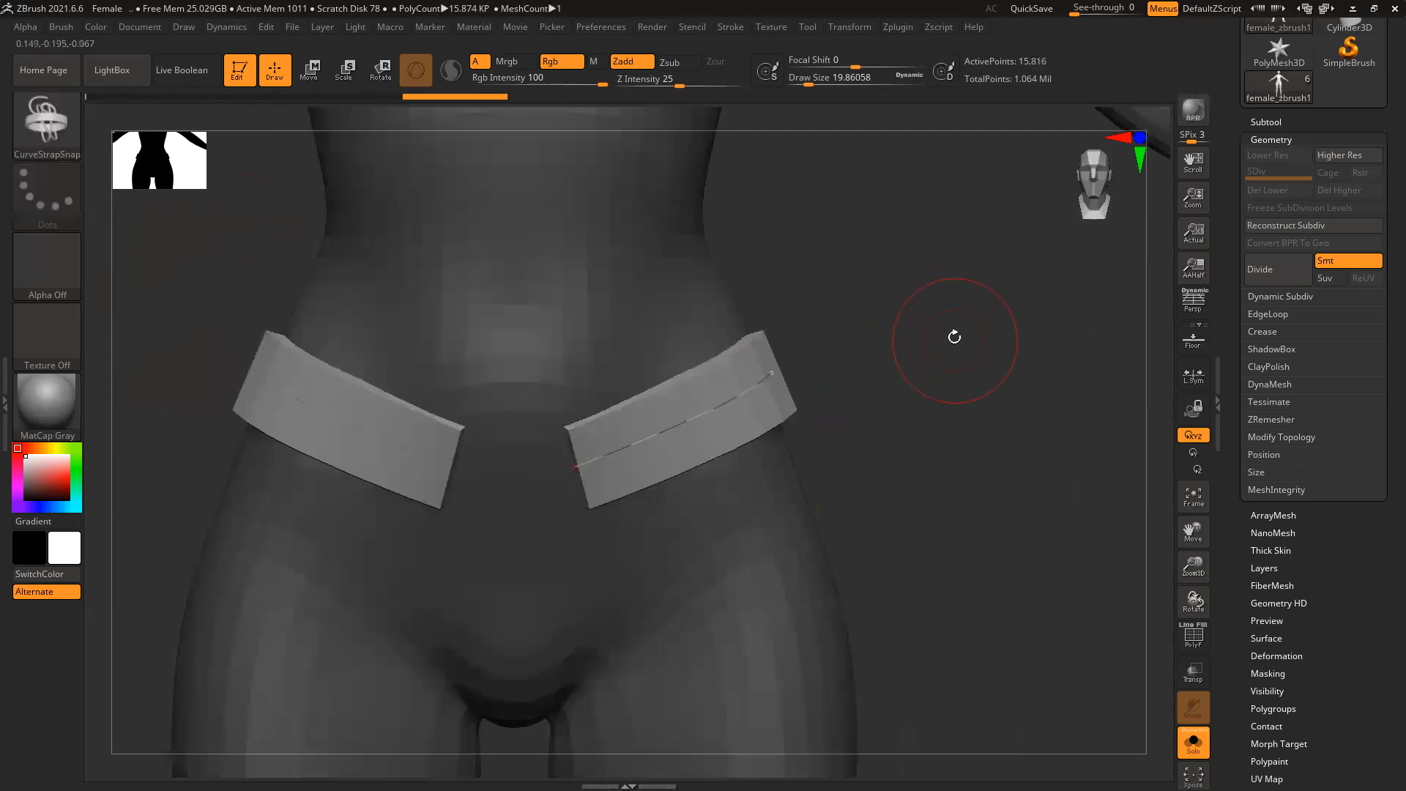
mouse_move(948, 339)
mouse_down()
mouse_move(810, 354)
mouse_move(852, 321)
mouse_up()
drag(1079, 317, 899, 320)
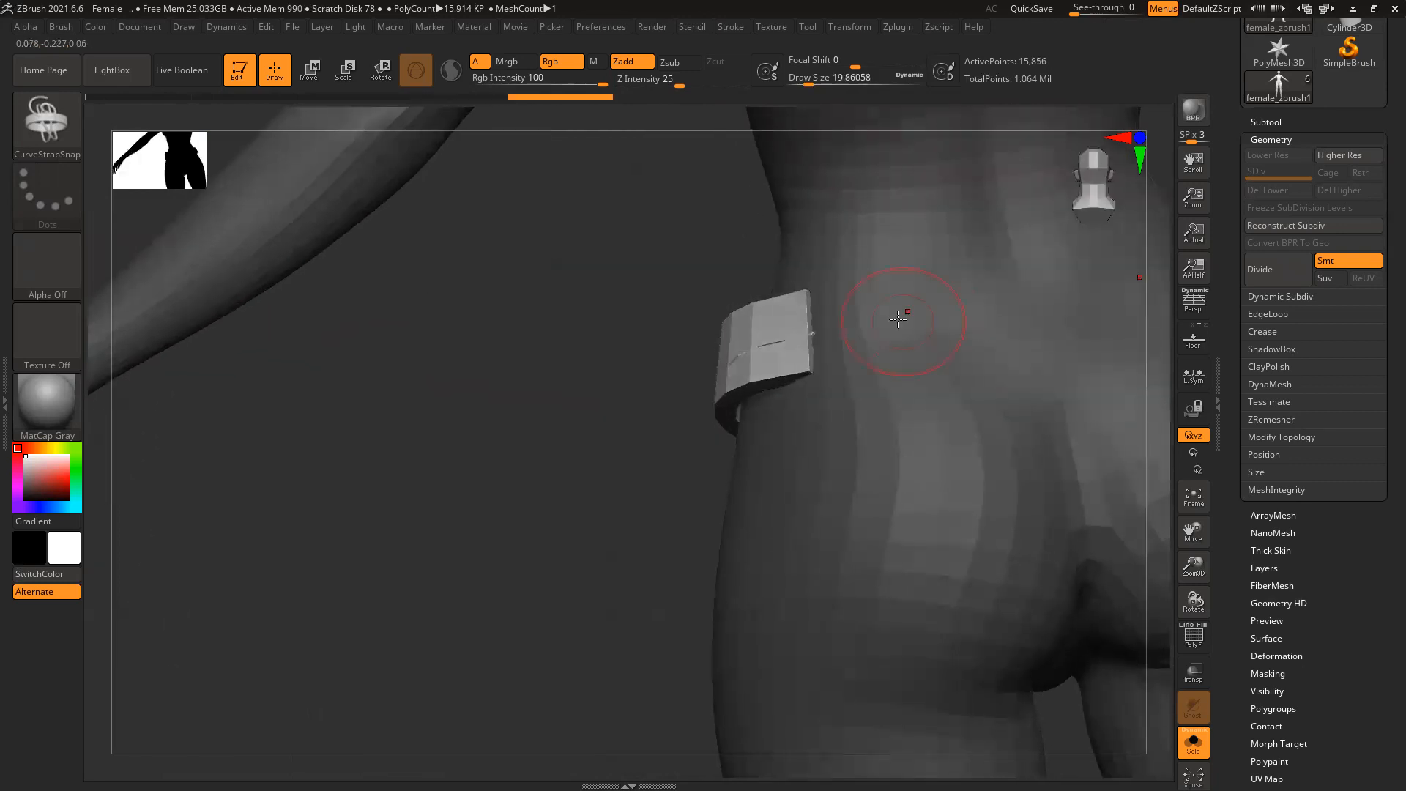
mouse_move(429, 415)
mouse_down()
mouse_move(380, 462)
mouse_move(677, 404)
mouse_move(699, 380)
mouse_up()
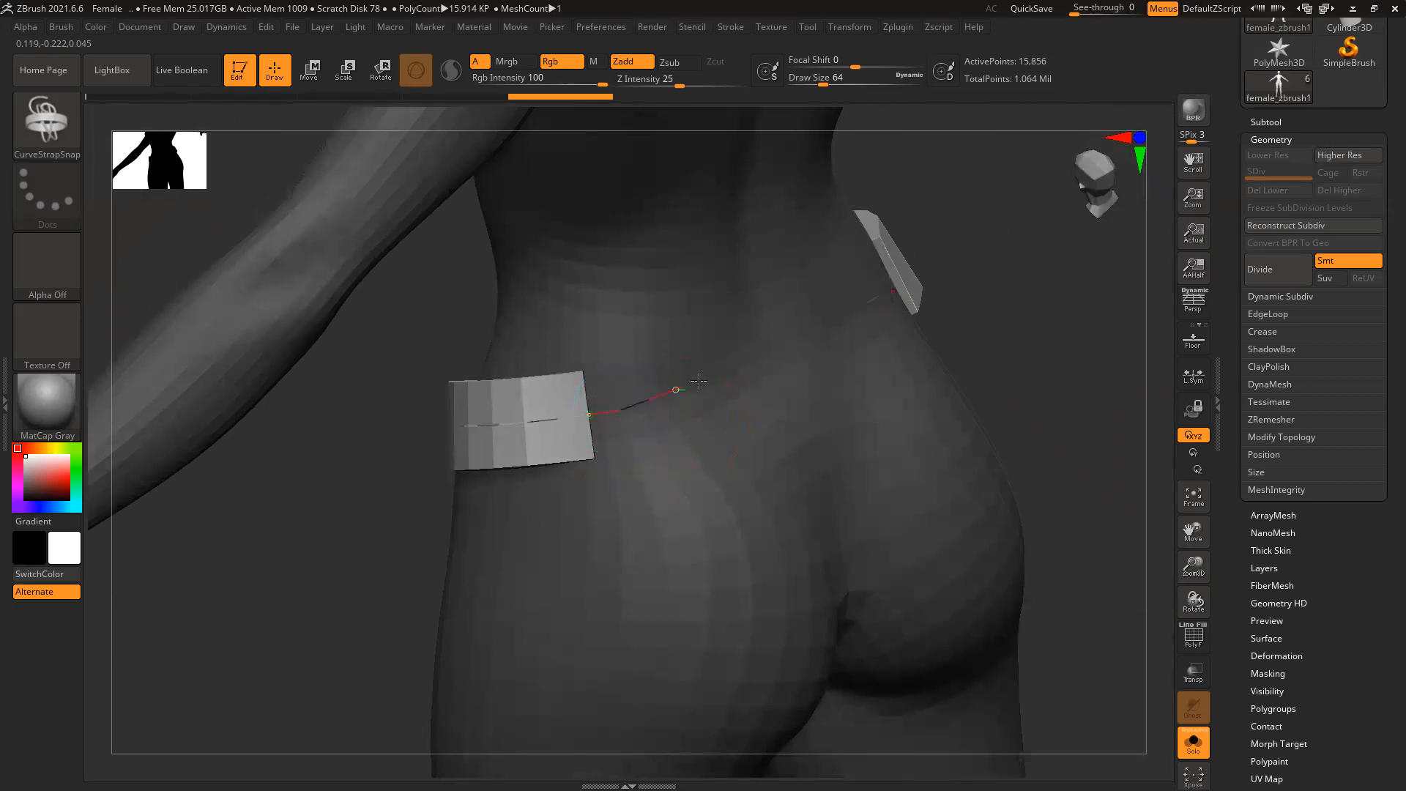
drag(775, 348, 768, 354)
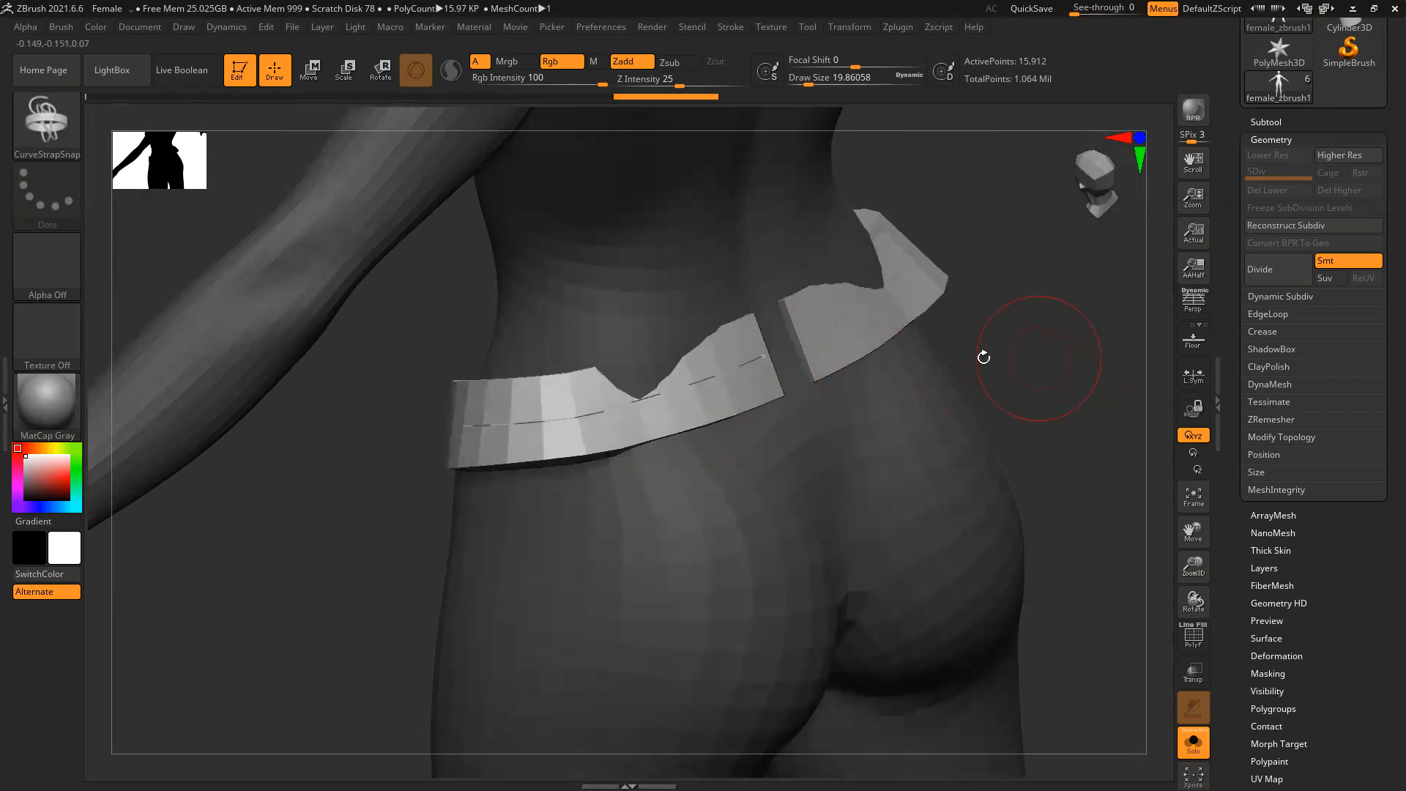
drag(991, 354, 834, 463)
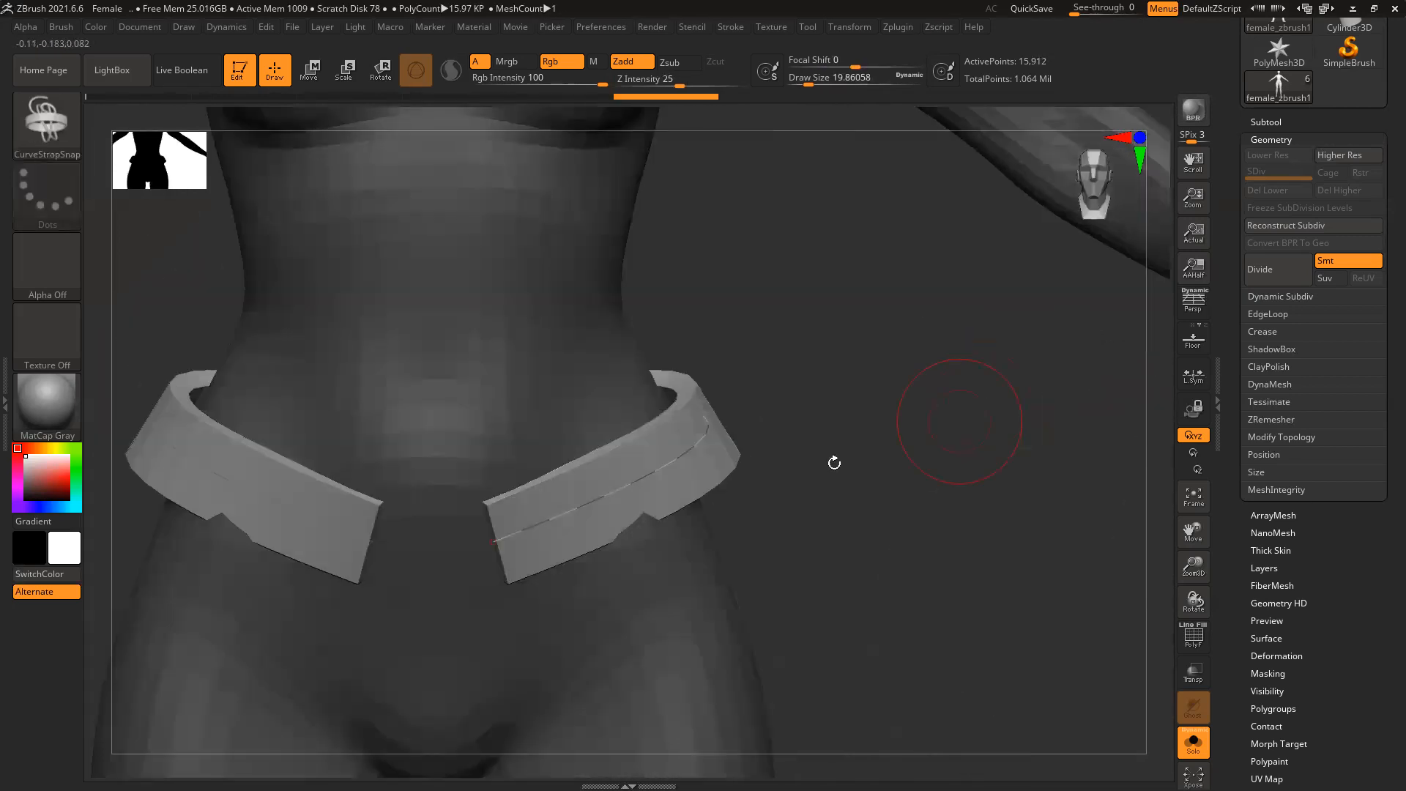
Extend the strap ends to the body's centre line at the front and back of the hips
drag(493, 542, 424, 538)
drag(895, 471, 470, 412)
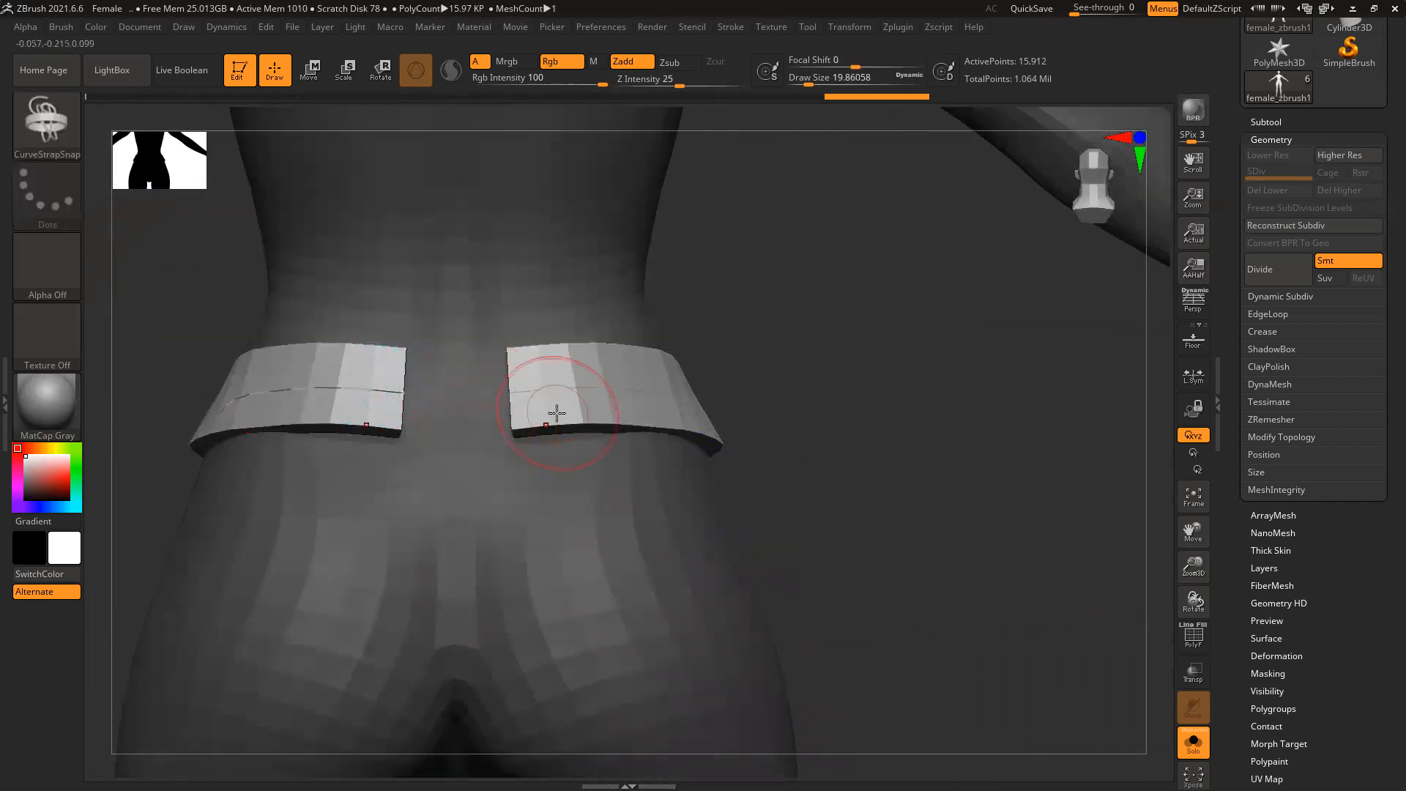
ctrl+right_drag(408, 314, 448, 524)
key(bracketleft)
key(bracketleft)
key(bracketleft)
key(bracketleft)
key(bracketleft)
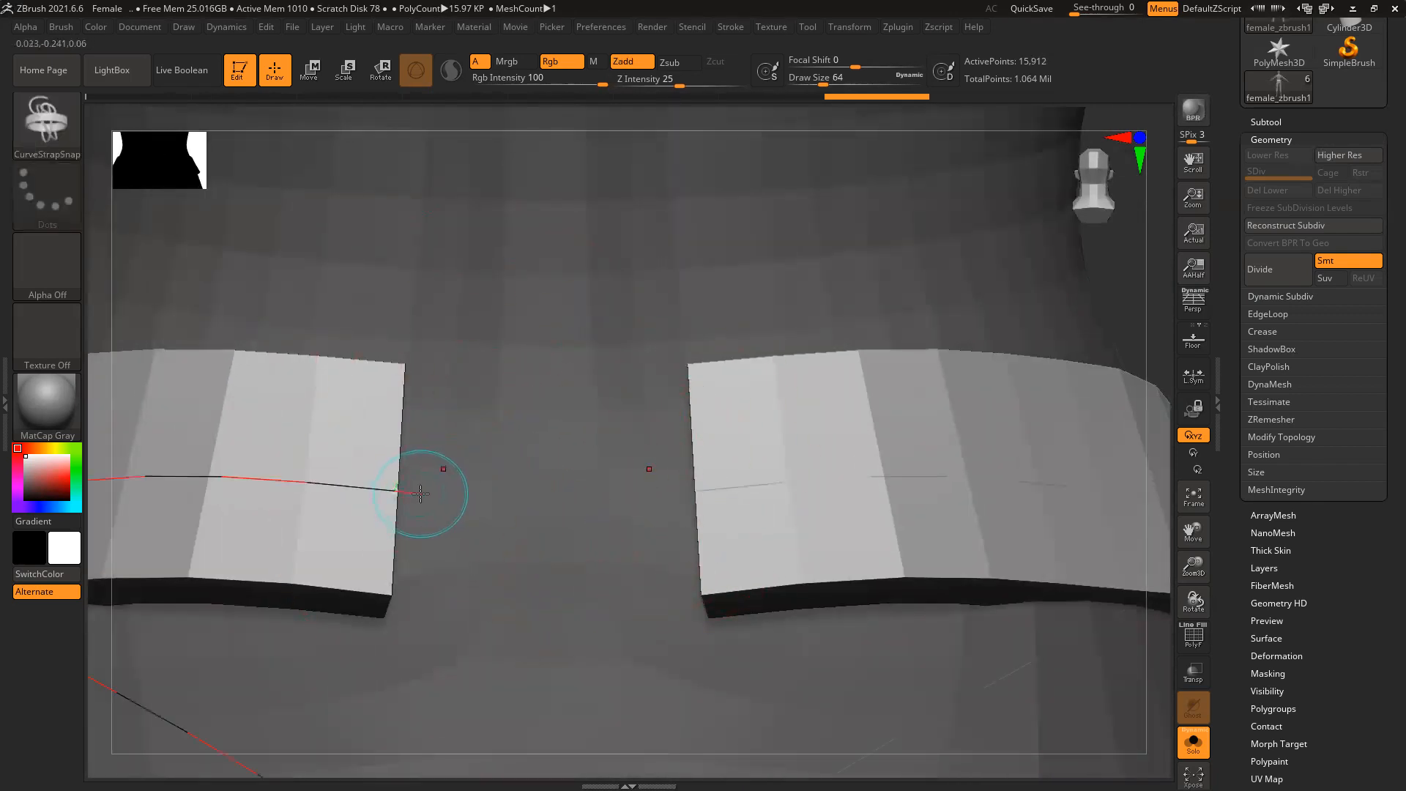
click(545, 496)
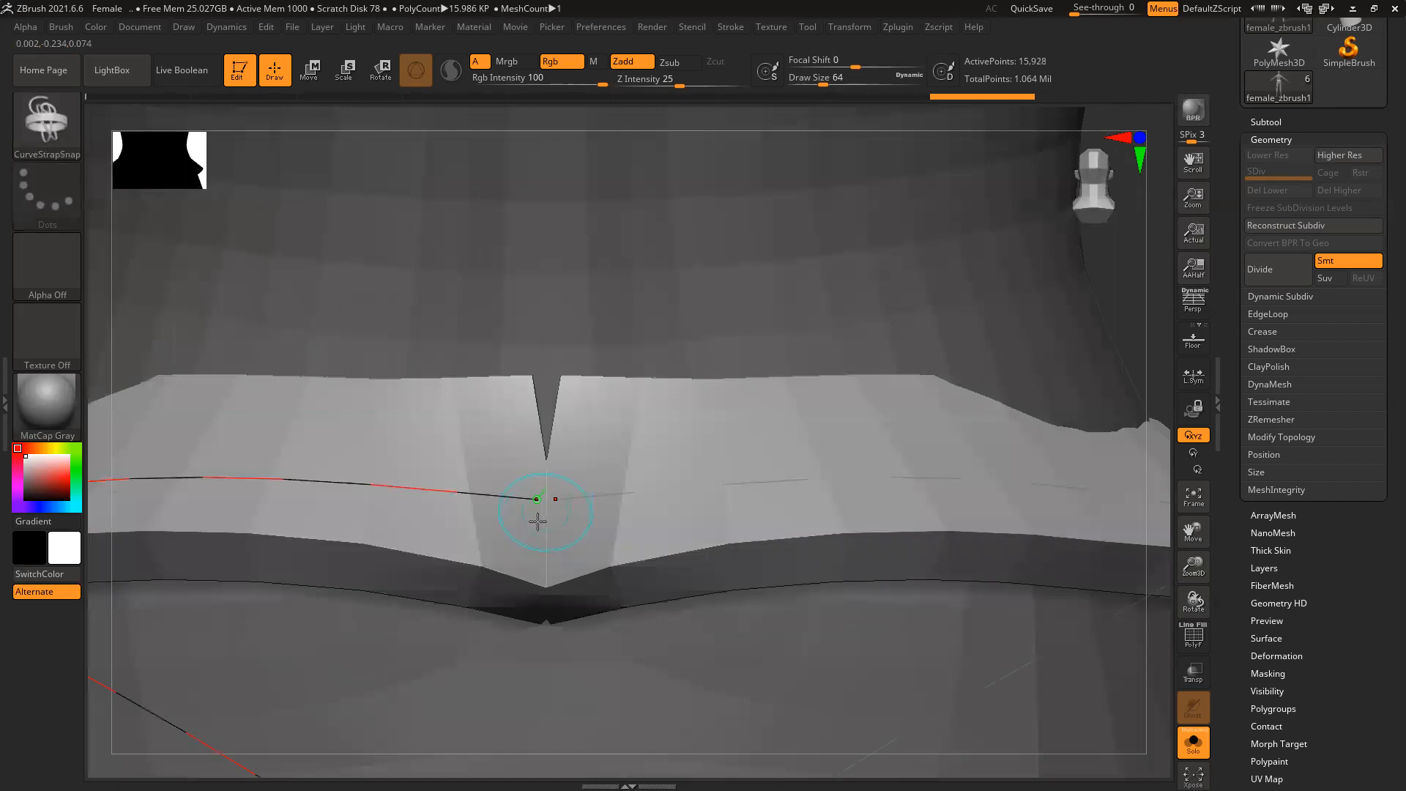
Try different widths for the hip strap and reshape its curve at the front and back
ctrl+right_drag(367, 411, 381, 293)
mouse_move(859, 485)
right_down()
mouse_move(947, 464)
mouse_move(951, 602)
mouse_move(920, 483)
mouse_move(922, 518)
right_up()
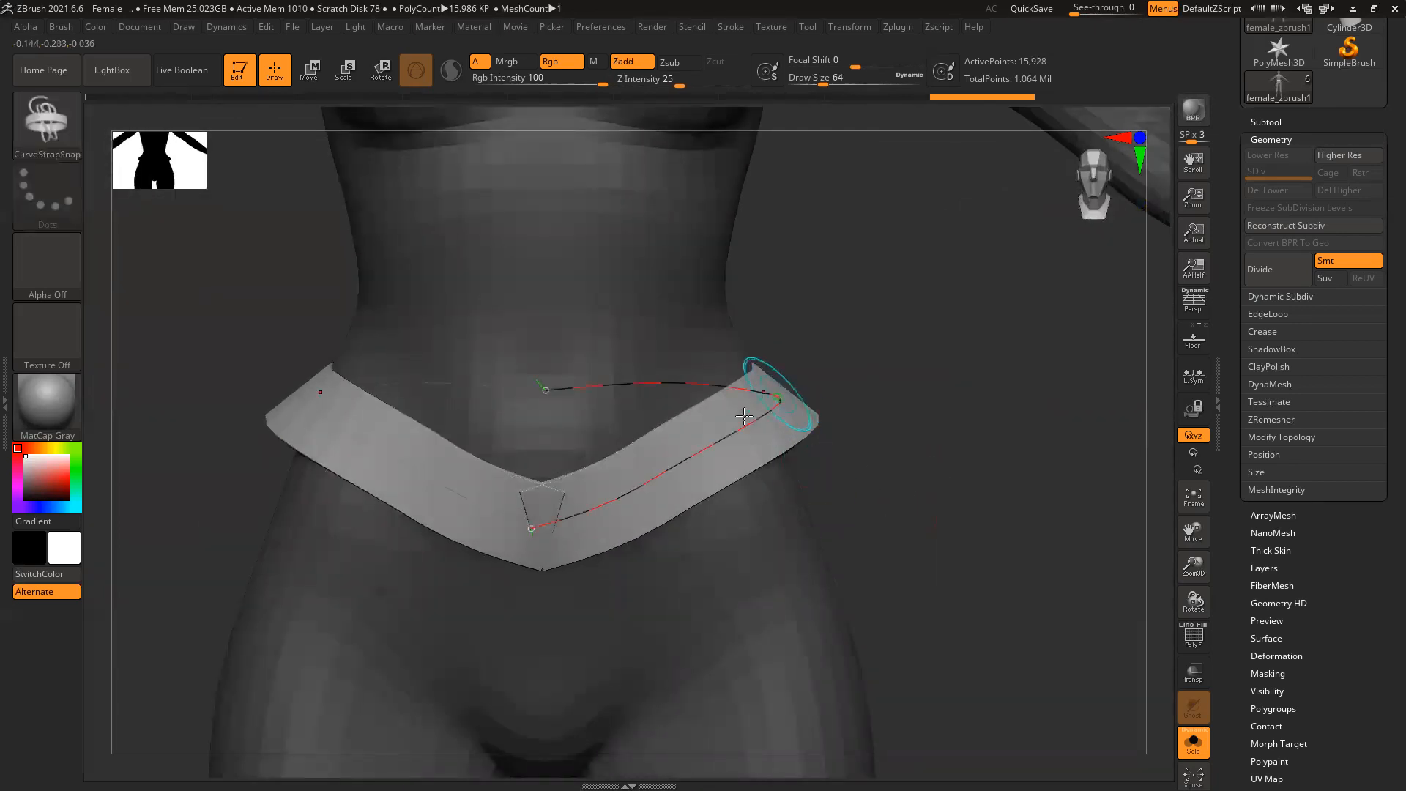
click(533, 527)
drag(533, 527, 565, 529)
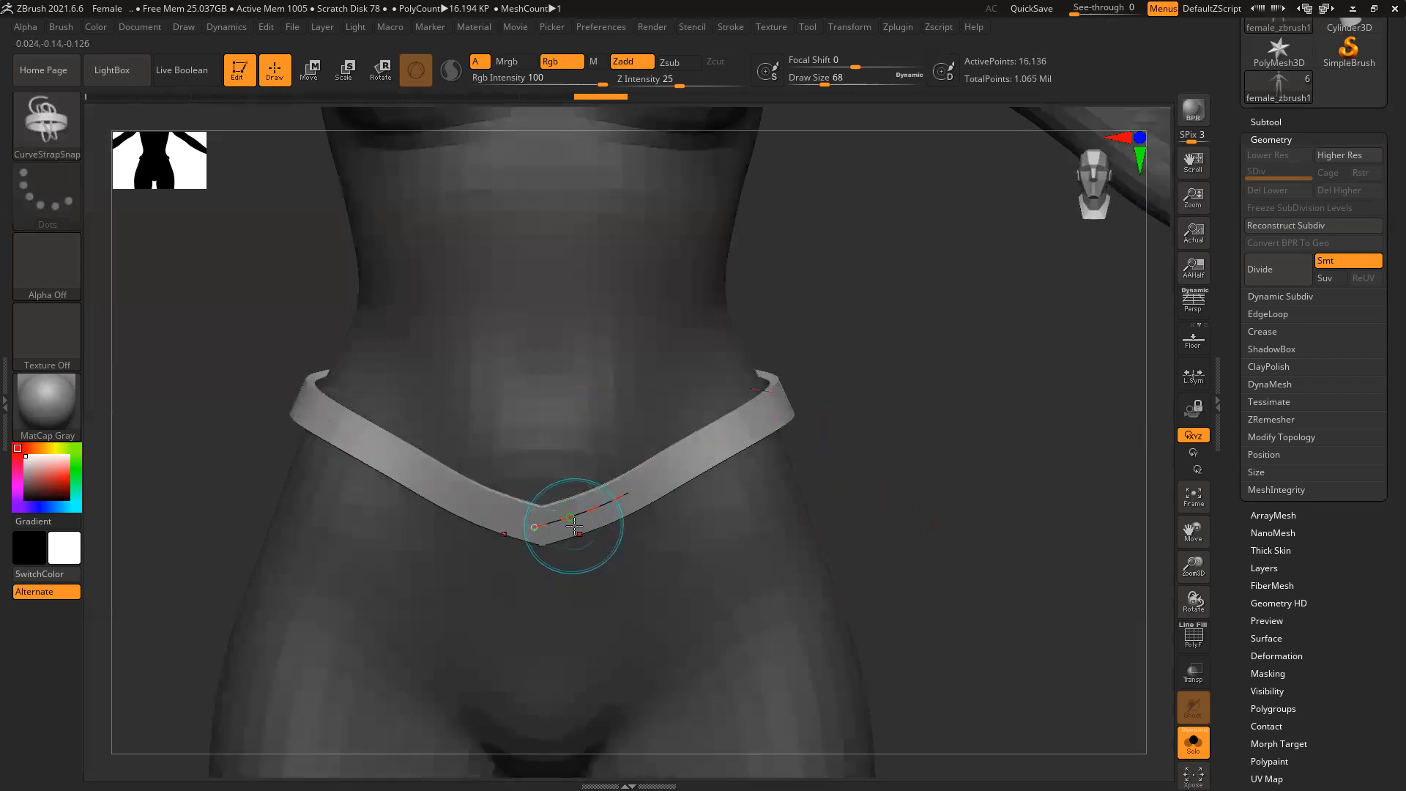
click(610, 500)
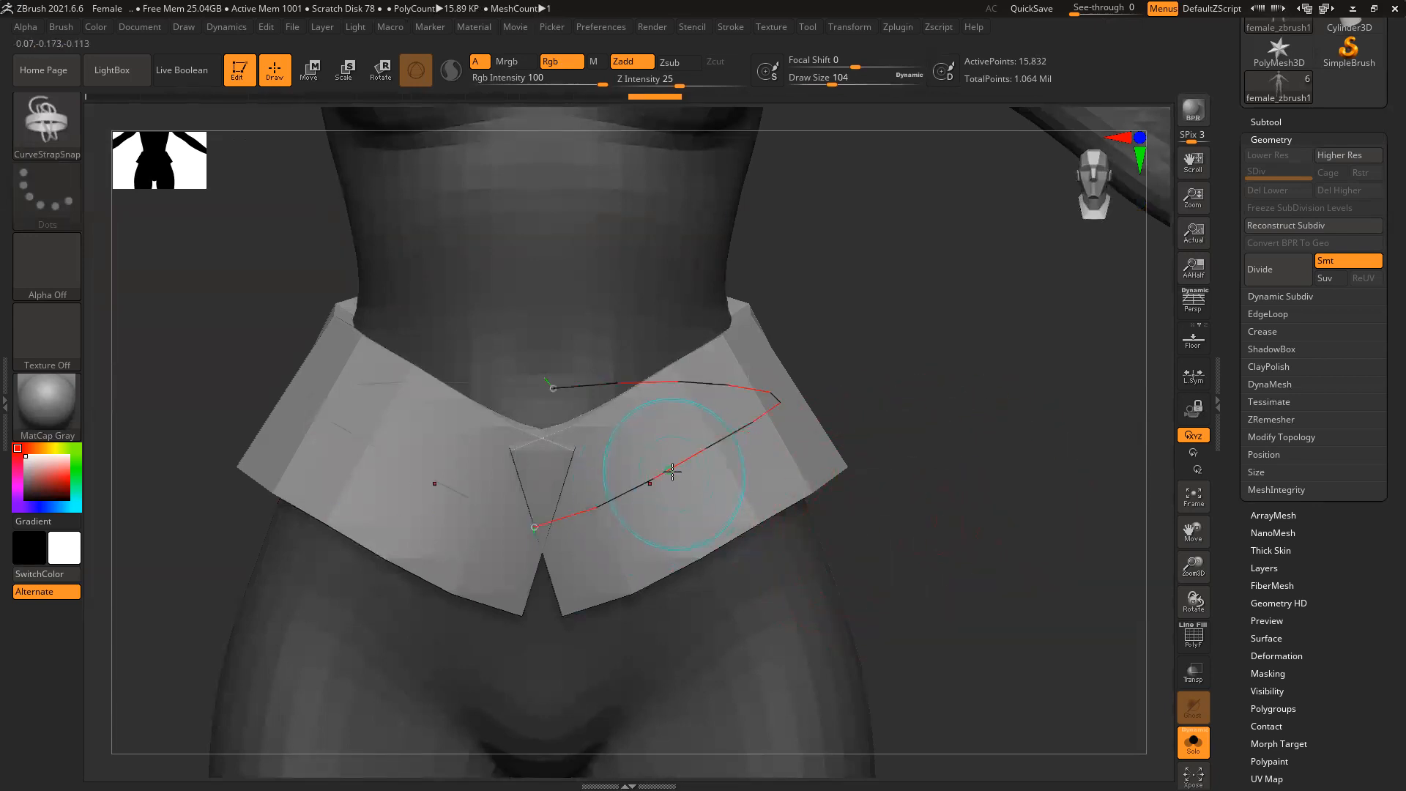
click(672, 480)
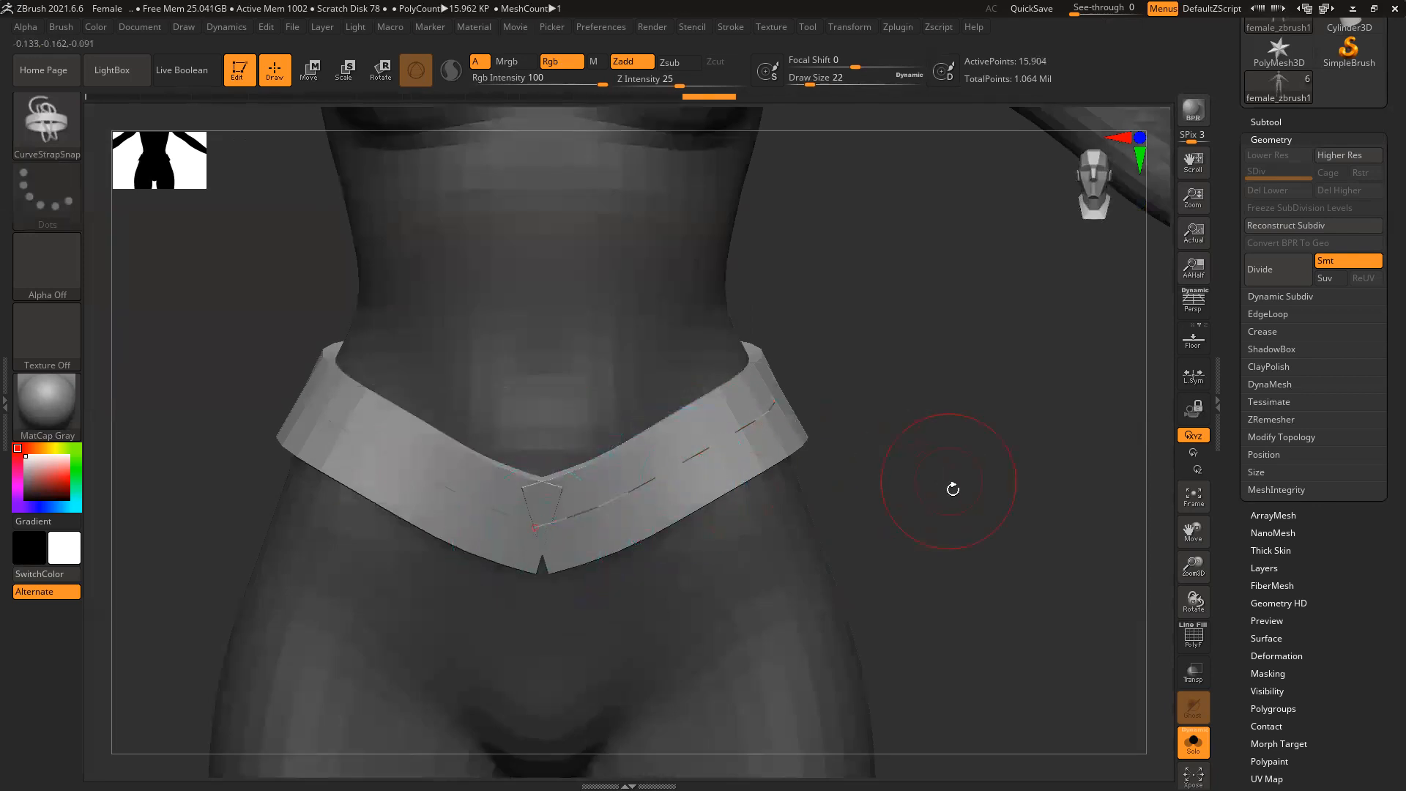
click(530, 513)
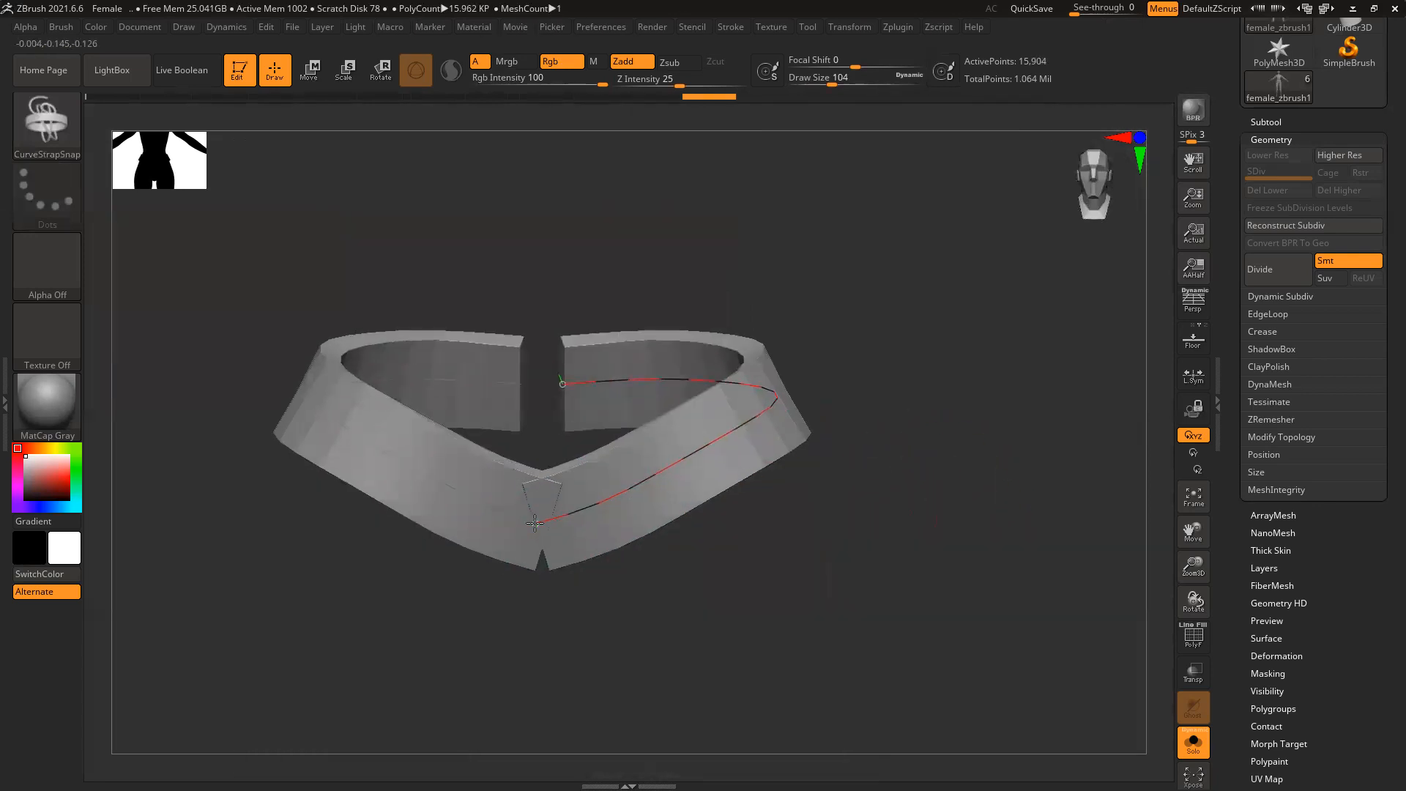
drag(531, 512, 538, 503)
drag(592, 363, 578, 363)
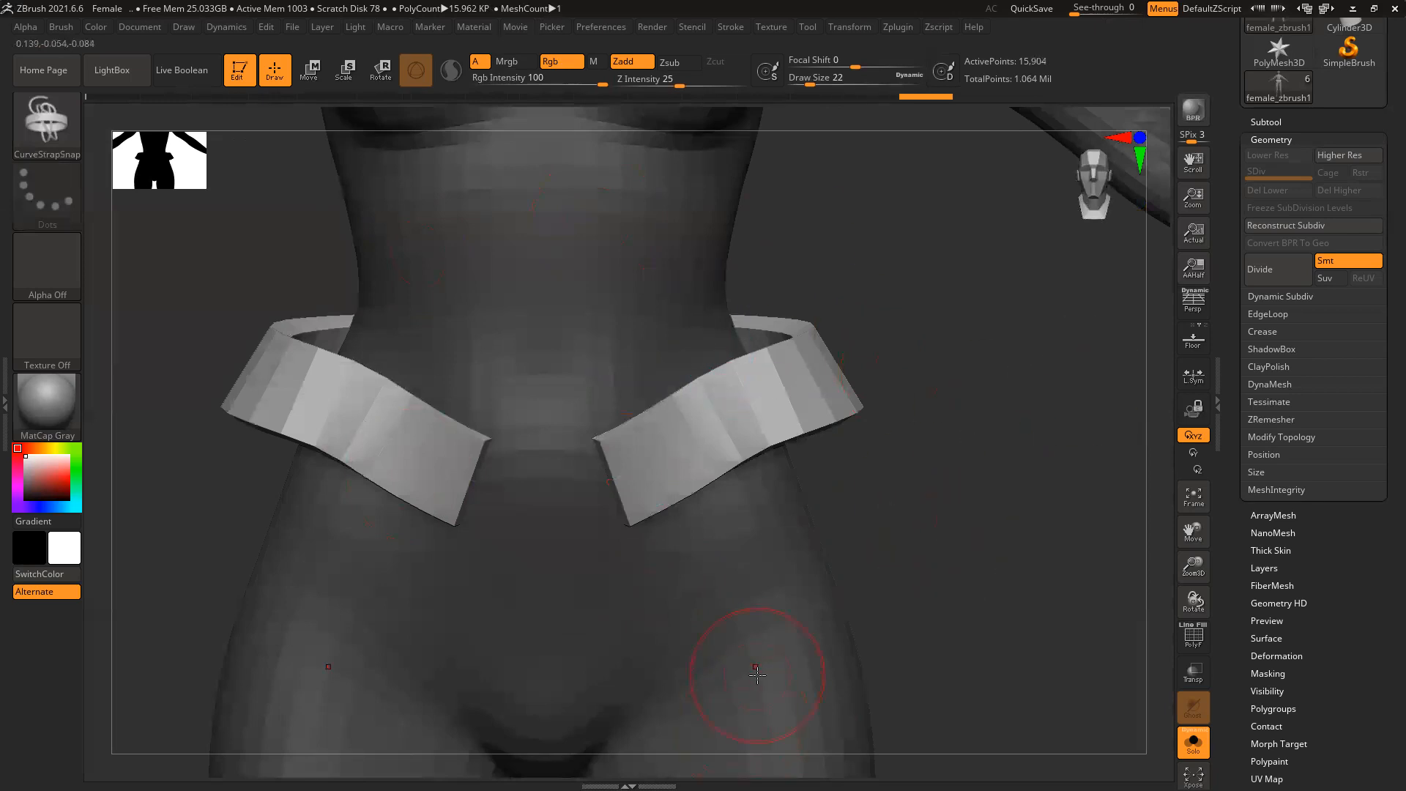
Undo all the strap strokes on the body duplicate
key(ctrl+z)
key(ctrl+z)
key(ctrl+z)
key(ctrl+z)
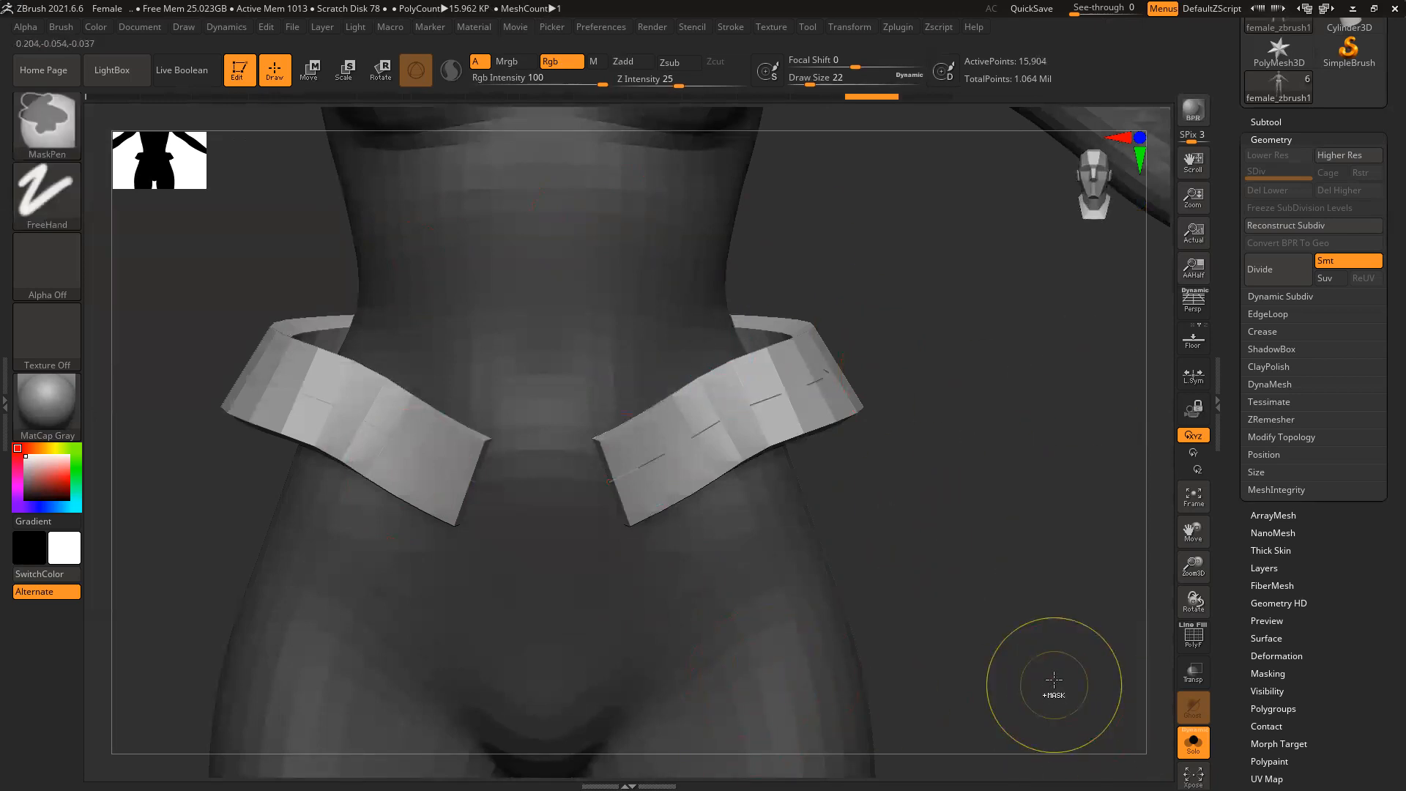
key(ctrl+z)
key(ctrl+z)
key(ctrl+z)
key(ctrl+z)
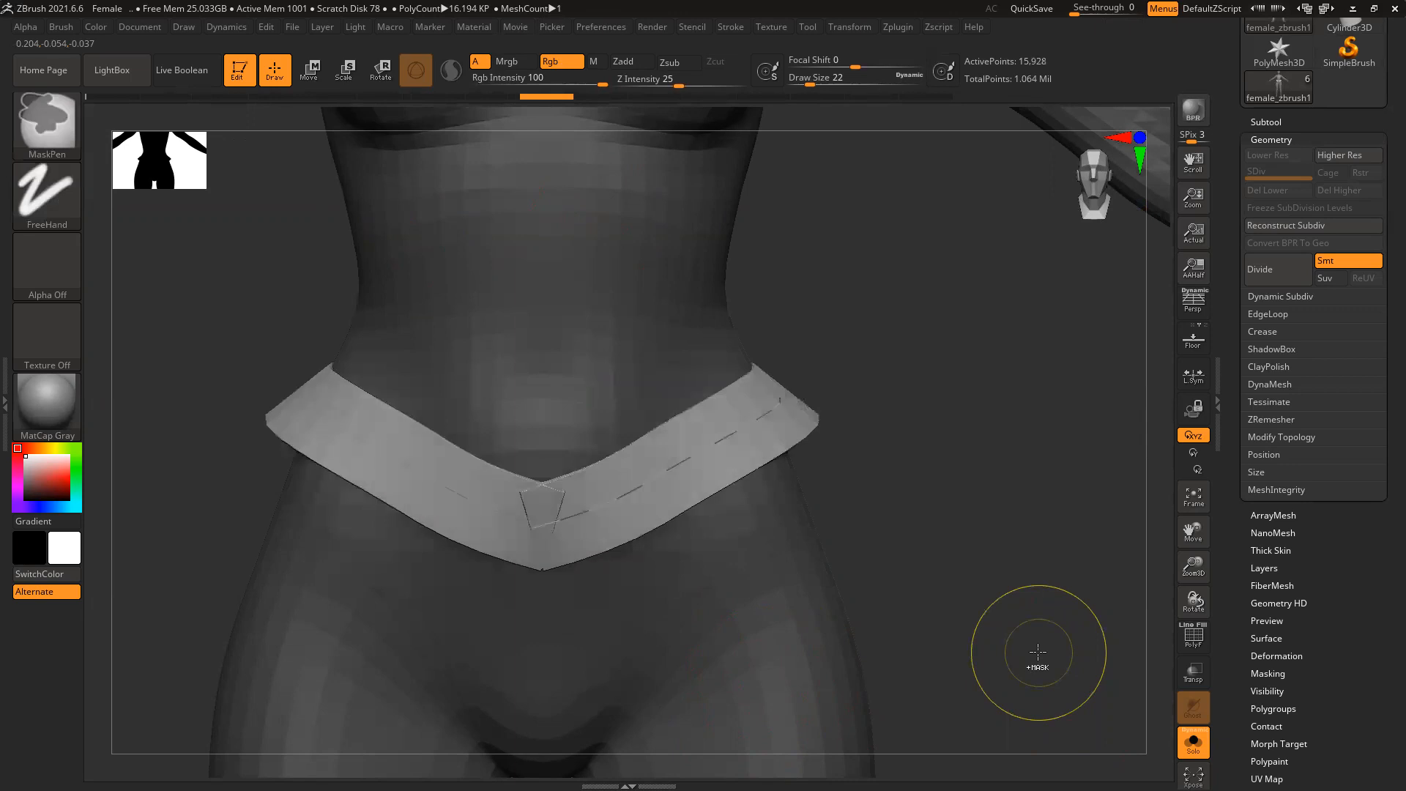
key(ctrl+z)
key(ctrl+z)
key(ctrl+z)
key(ctrl+z)
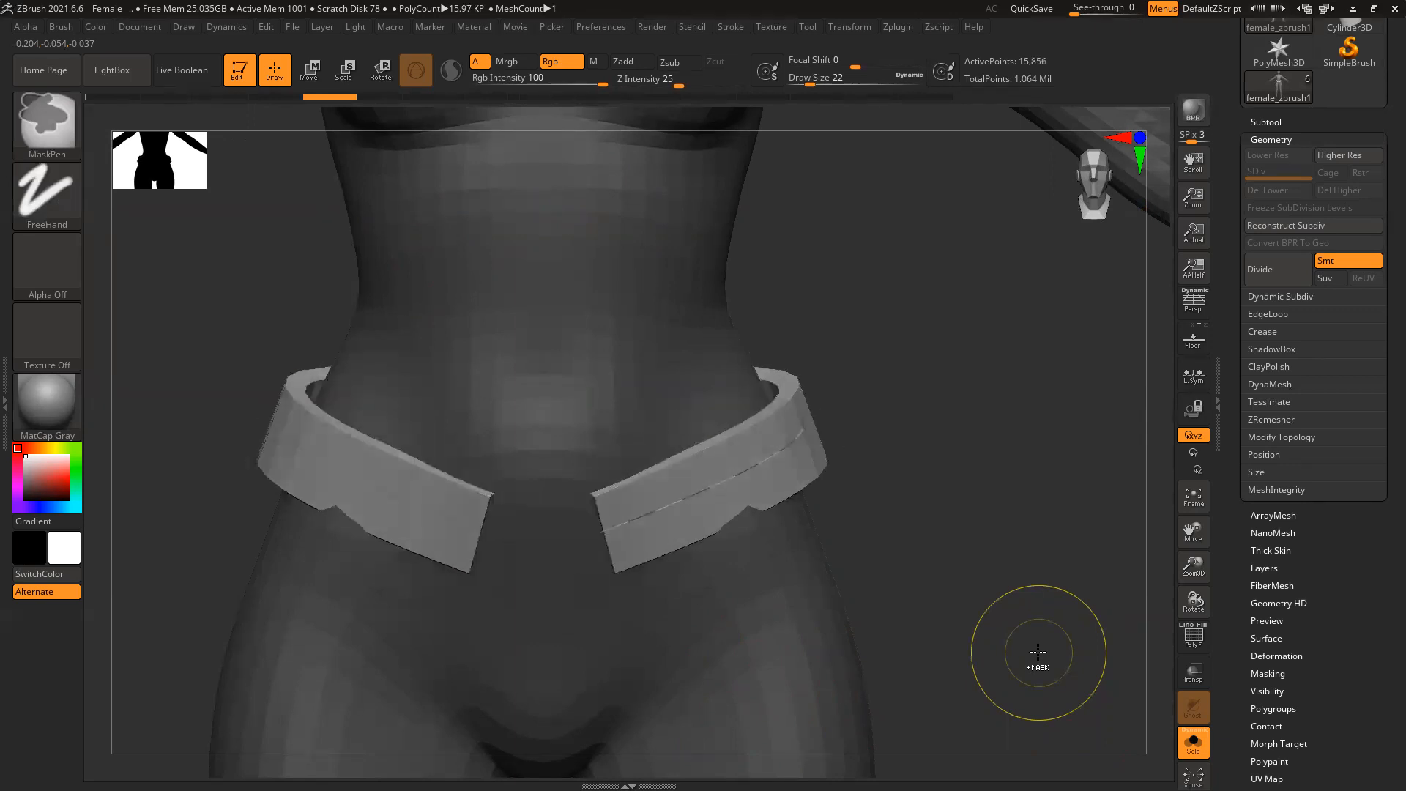
key(ctrl+z)
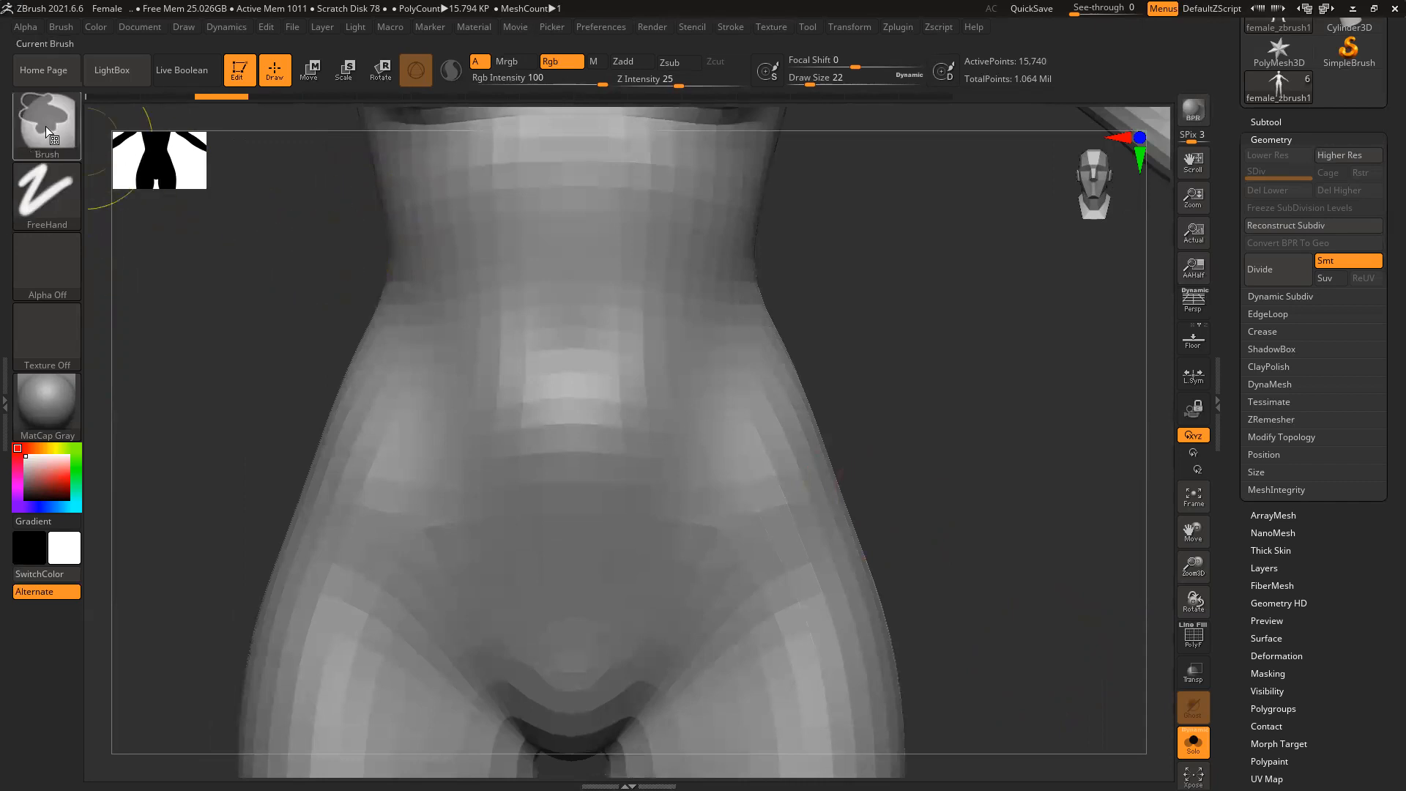
Set the masking stroke to Lasso, try masking a band across the hips of the low-resolution duplicate, and clear that mask
click(47, 194)
click(275, 249)
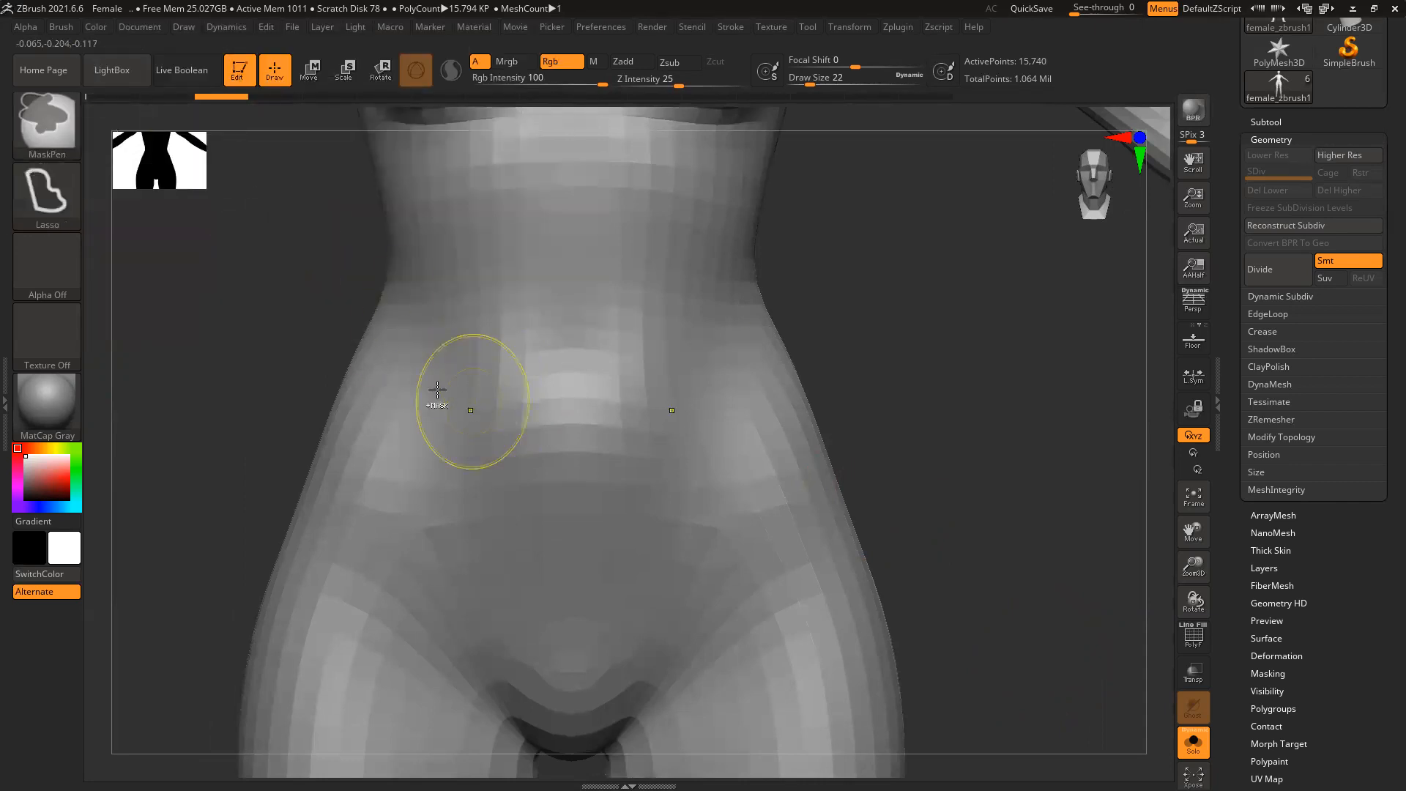
mouse_move(805, 333)
ctrl+mouse_down()
mouse_move(574, 407)
mouse_move(508, 411)
mouse_move(543, 505)
mouse_move(565, 516)
mouse_move(820, 345)
mouse_move(912, 414)
ctrl+mouse_up()
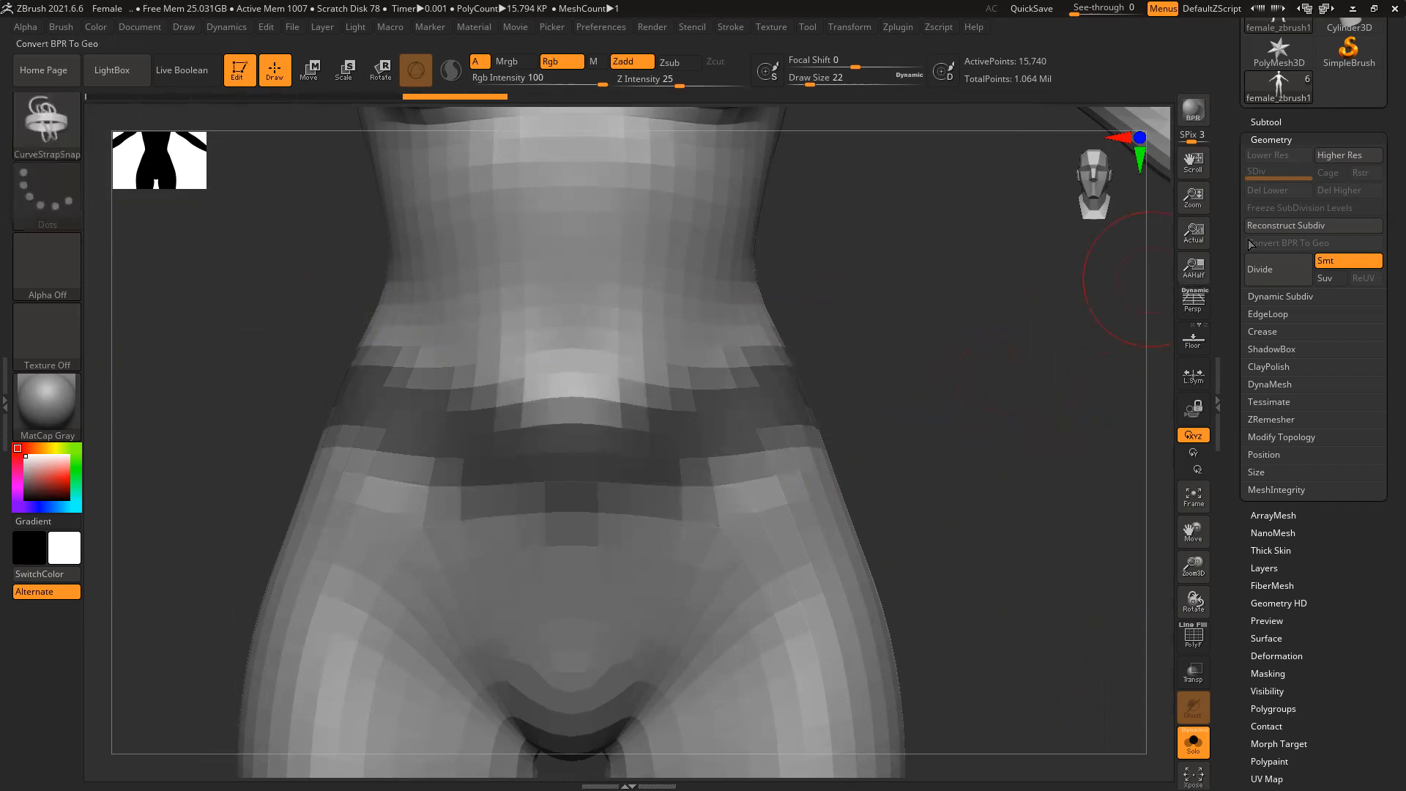
ctrl+drag(978, 449, 1120, 474)
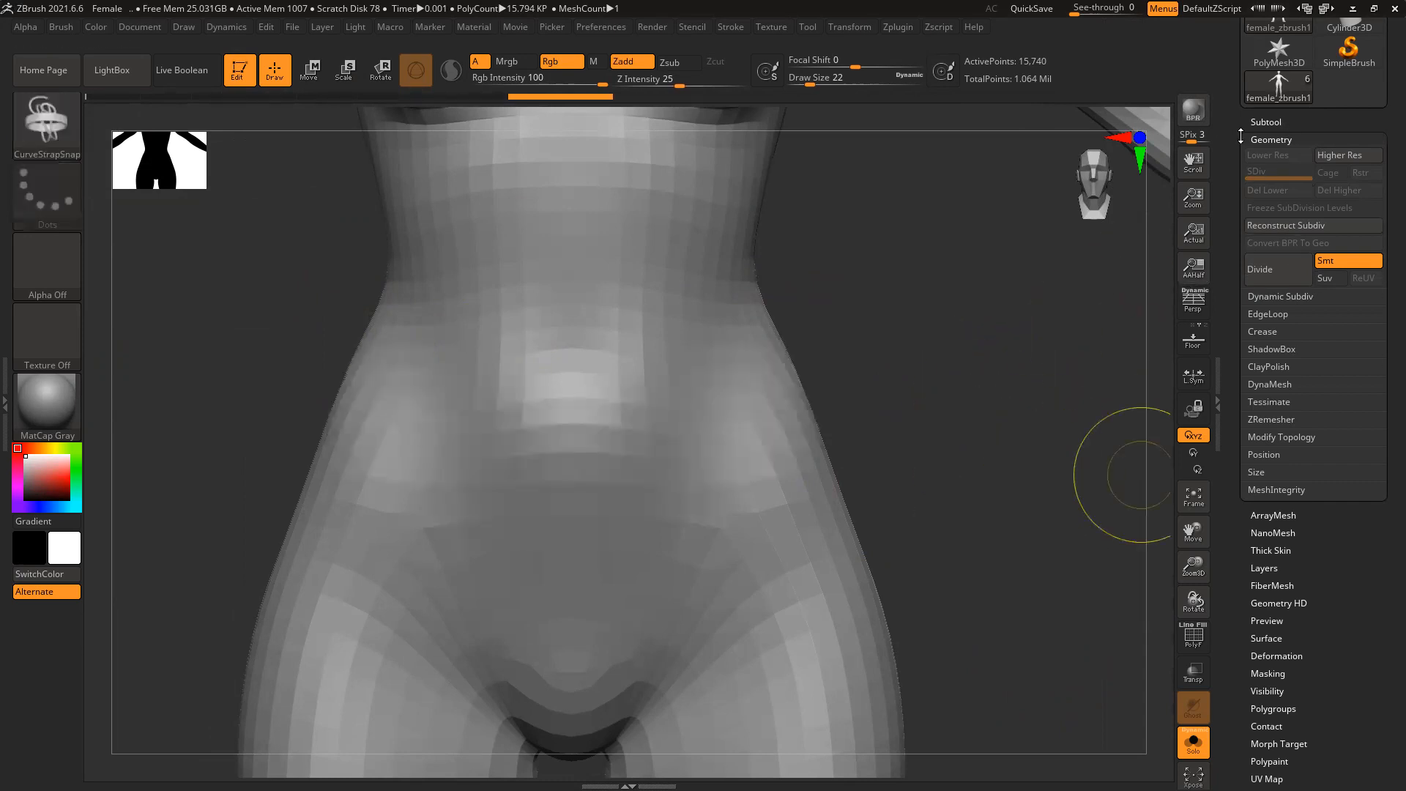
Delete the low-resolution body duplicate from the subtools
click(1258, 121)
click(1268, 453)
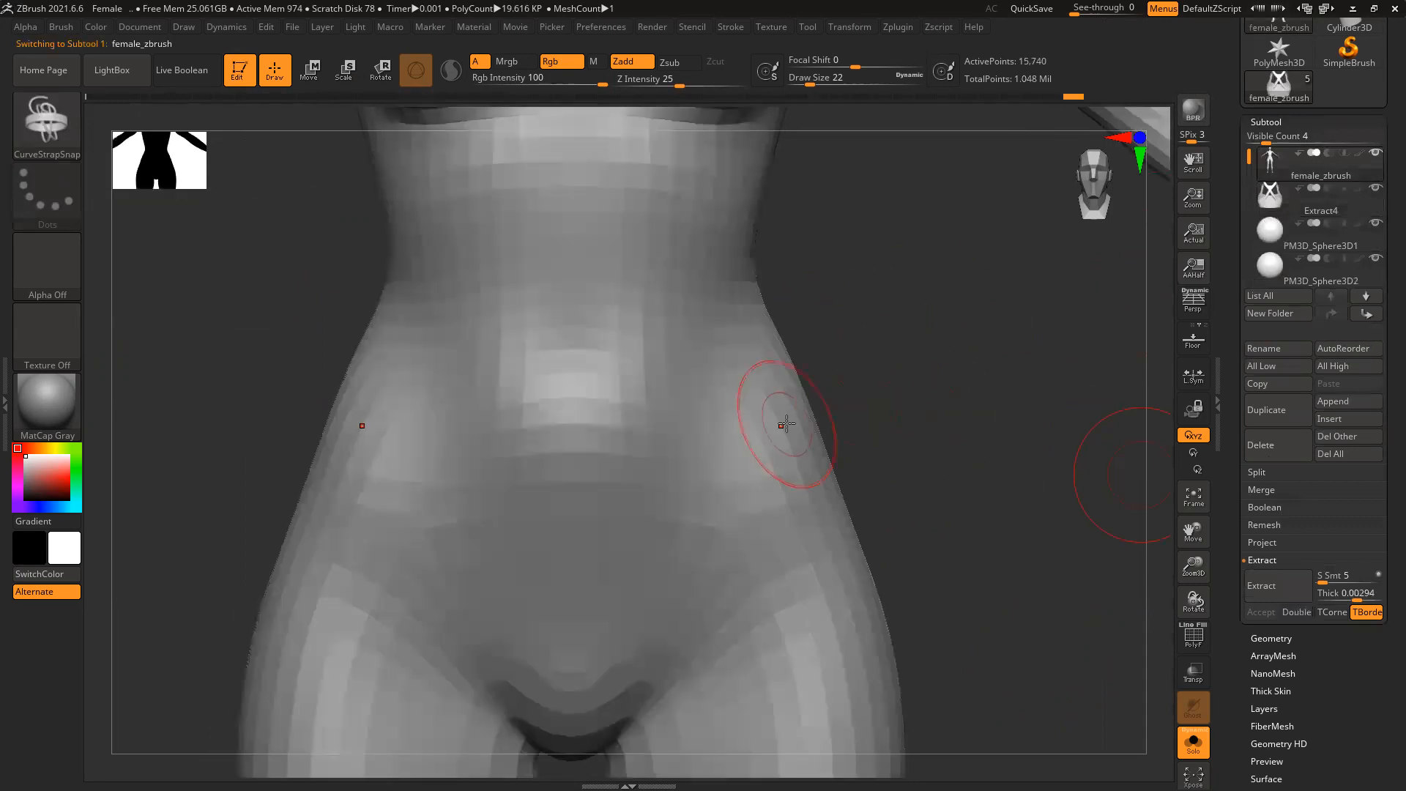
Mask a wide belt-shaped band around the hips of the full-resolution female body with the Lasso stroke
key(ctrl)
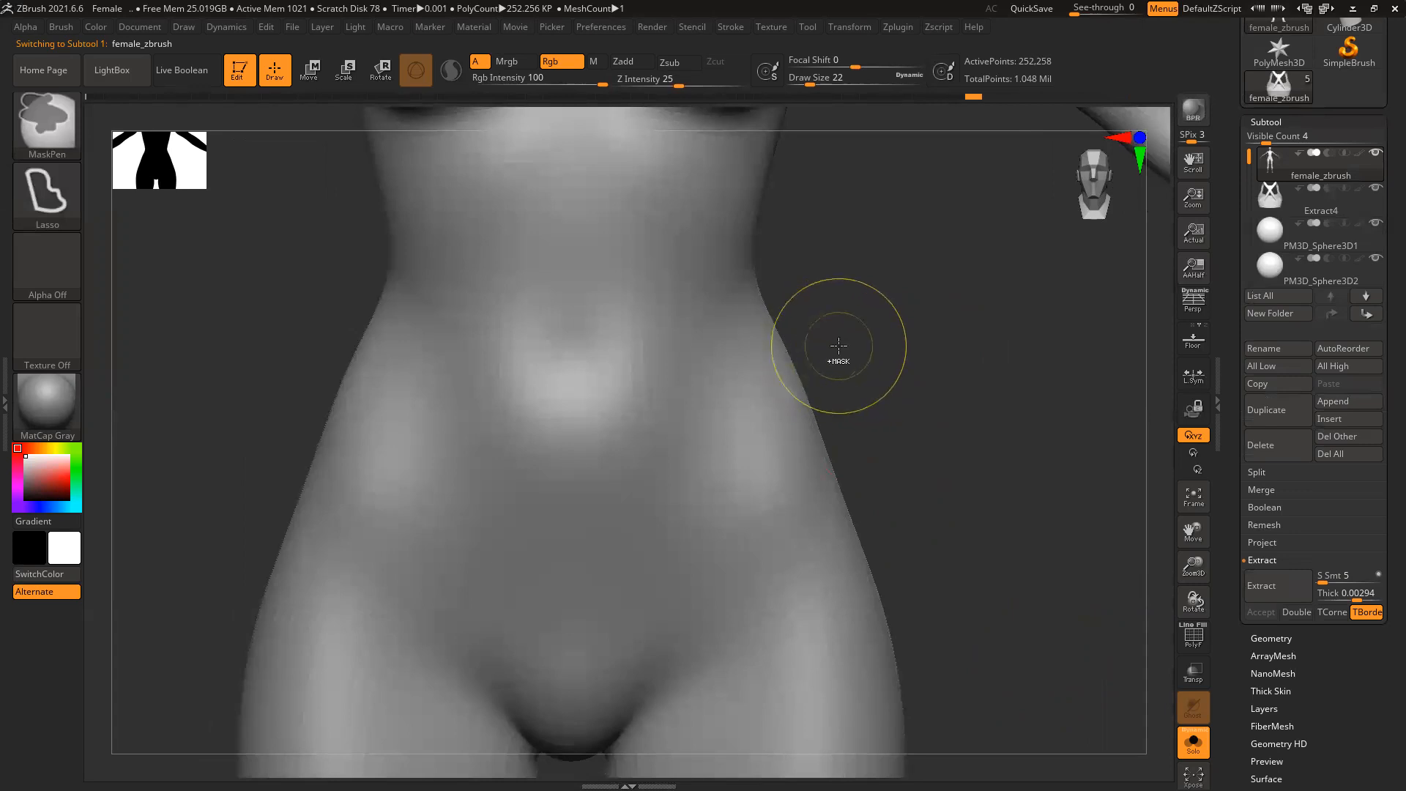
mouse_move(823, 342)
ctrl+mouse_down()
mouse_move(560, 440)
mouse_move(578, 526)
mouse_move(824, 432)
ctrl+mouse_up()
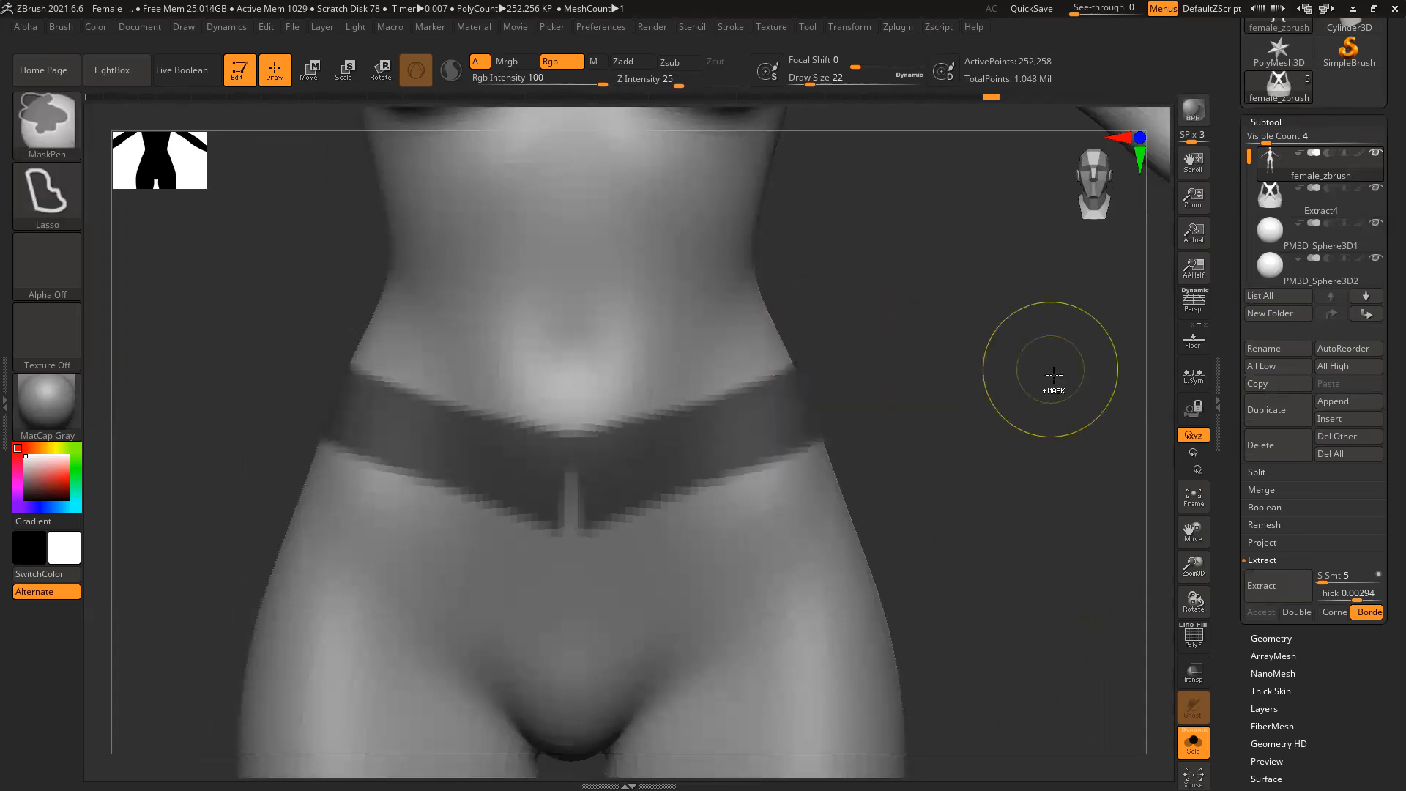
key(ctrl+z)
ctrl+click(832, 395)
ctrl+drag(858, 366, 871, 388)
mouse_move(820, 363)
ctrl+mouse_down()
mouse_move(538, 480)
mouse_move(601, 555)
mouse_move(753, 518)
mouse_move(942, 402)
mouse_move(963, 366)
ctrl+mouse_up()
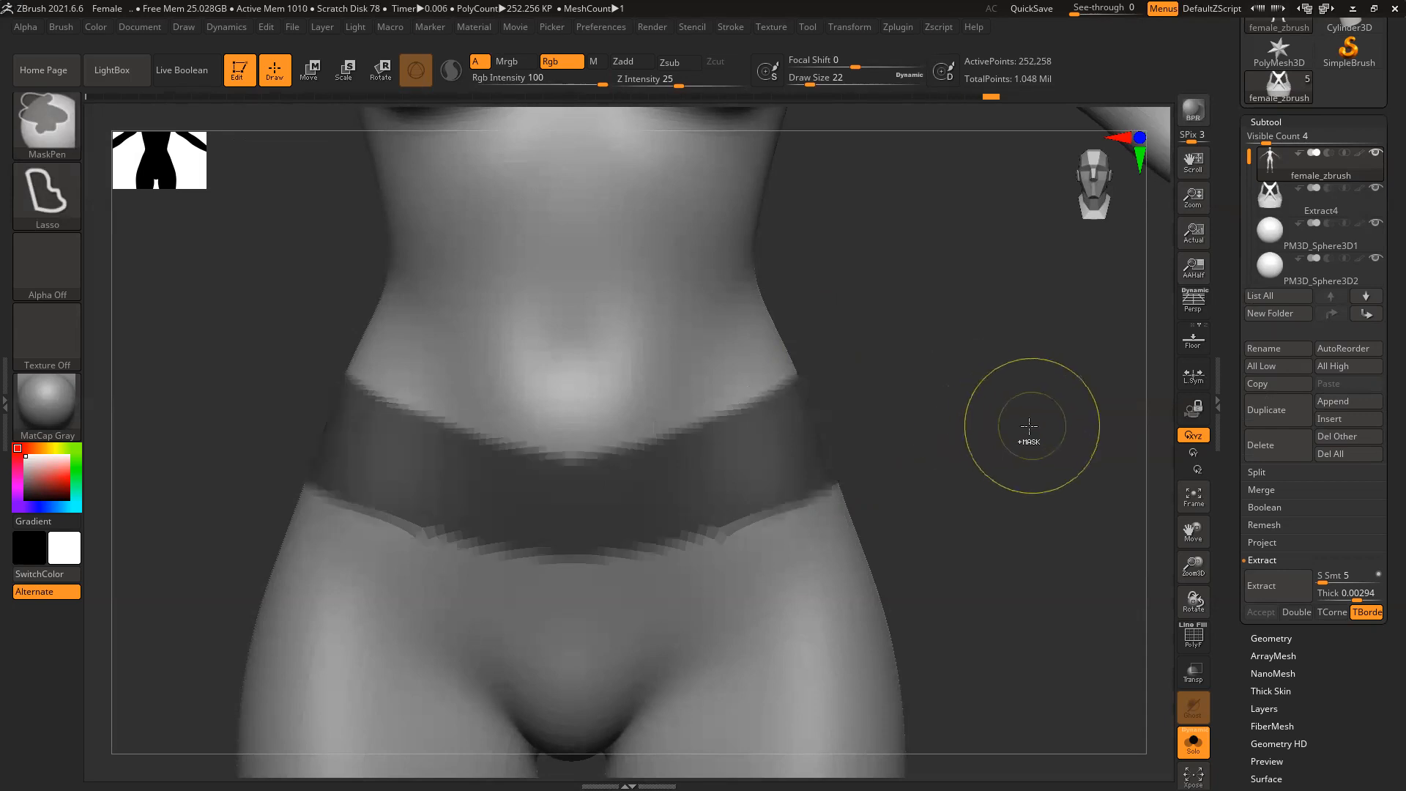
Reshape the masked hip band across the back into an even, level belt using the FreeHand masking stroke
ctrl+alt+right_drag(920, 454, 685, 375)
right_drag(1015, 411, 1005, 646)
ctrl+alt+right_drag(762, 429, 929, 593)
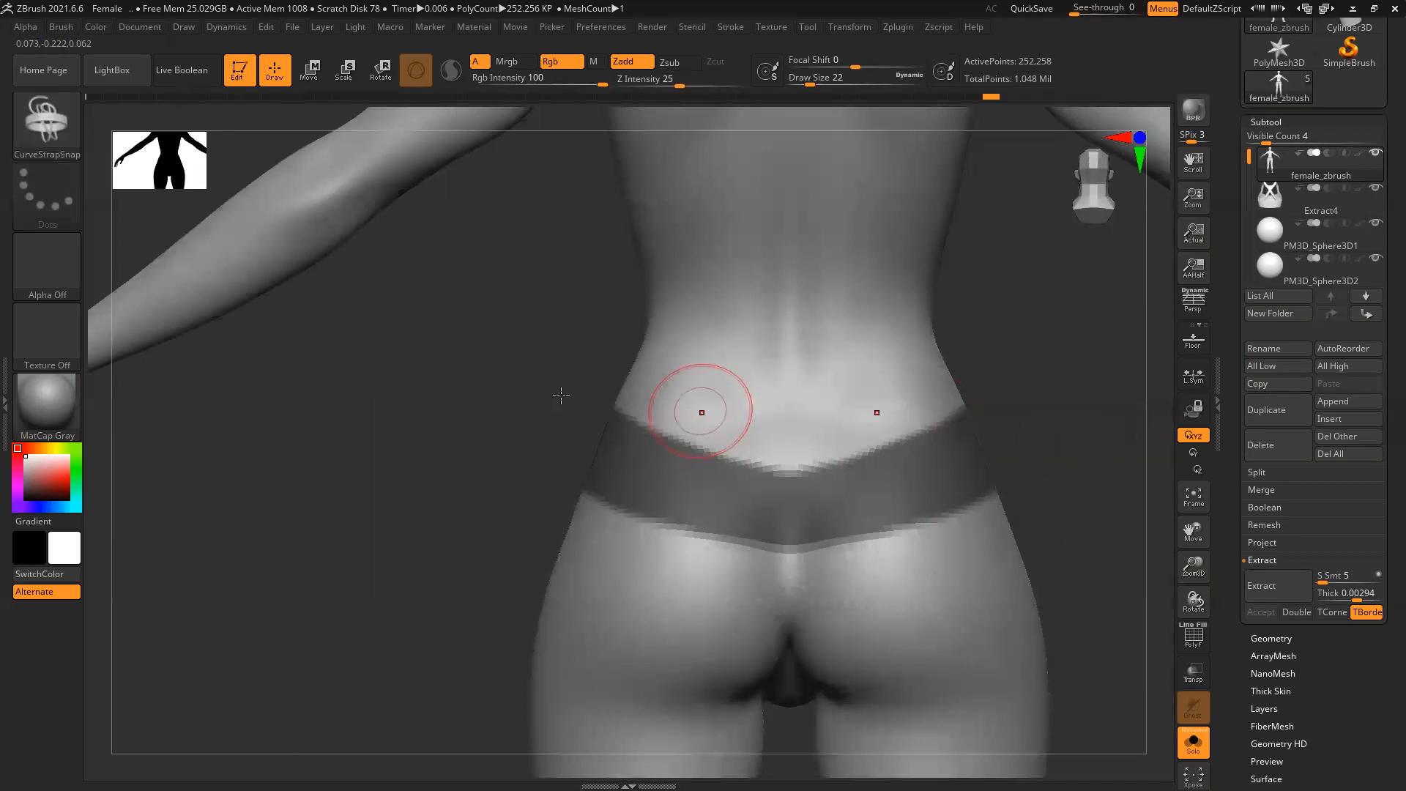
mouse_move(370, 450)
mouse_down()
mouse_move(512, 417)
mouse_move(449, 433)
mouse_move(543, 428)
mouse_up()
click(47, 194)
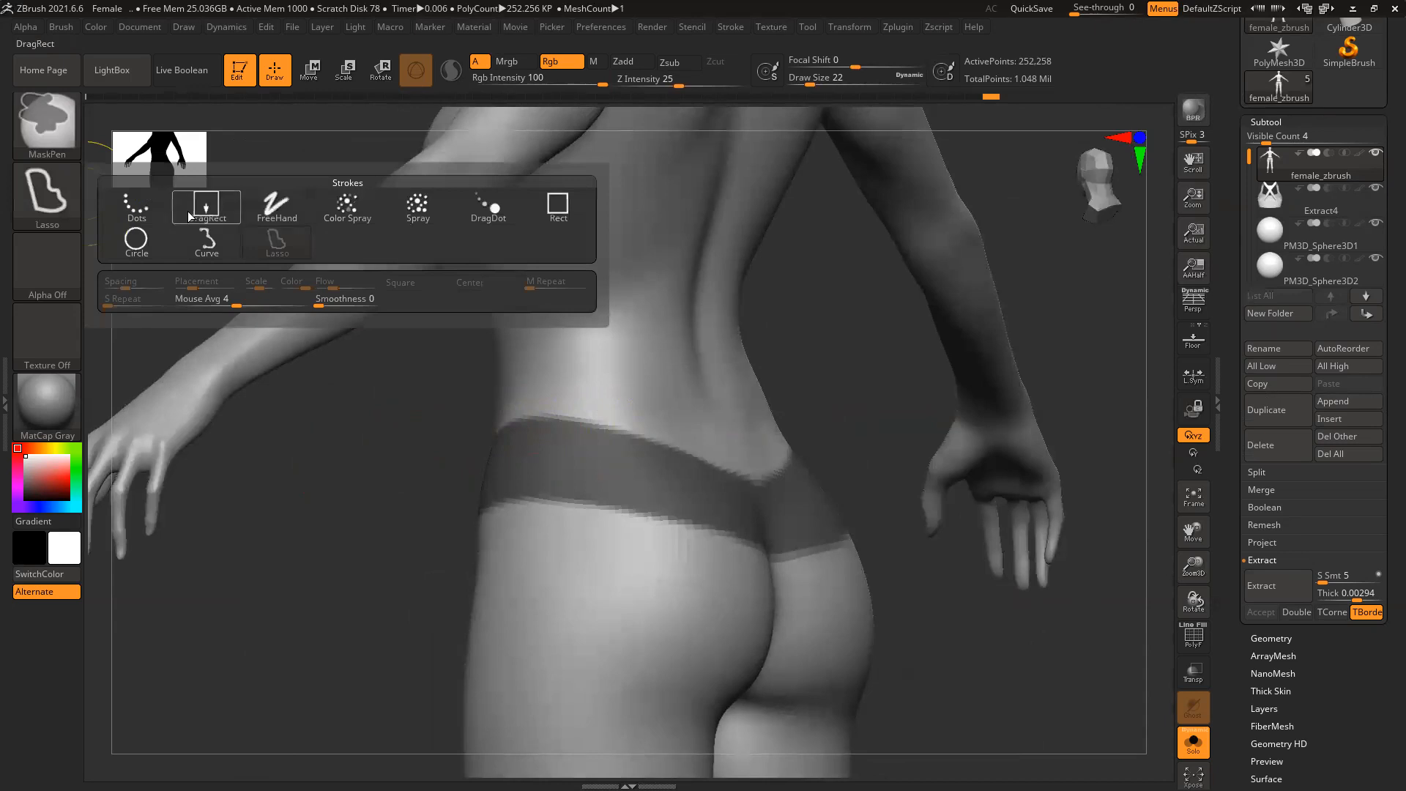
click(277, 207)
mouse_move(831, 366)
mouse_down()
mouse_move(825, 386)
mouse_move(546, 458)
mouse_move(722, 422)
mouse_up()
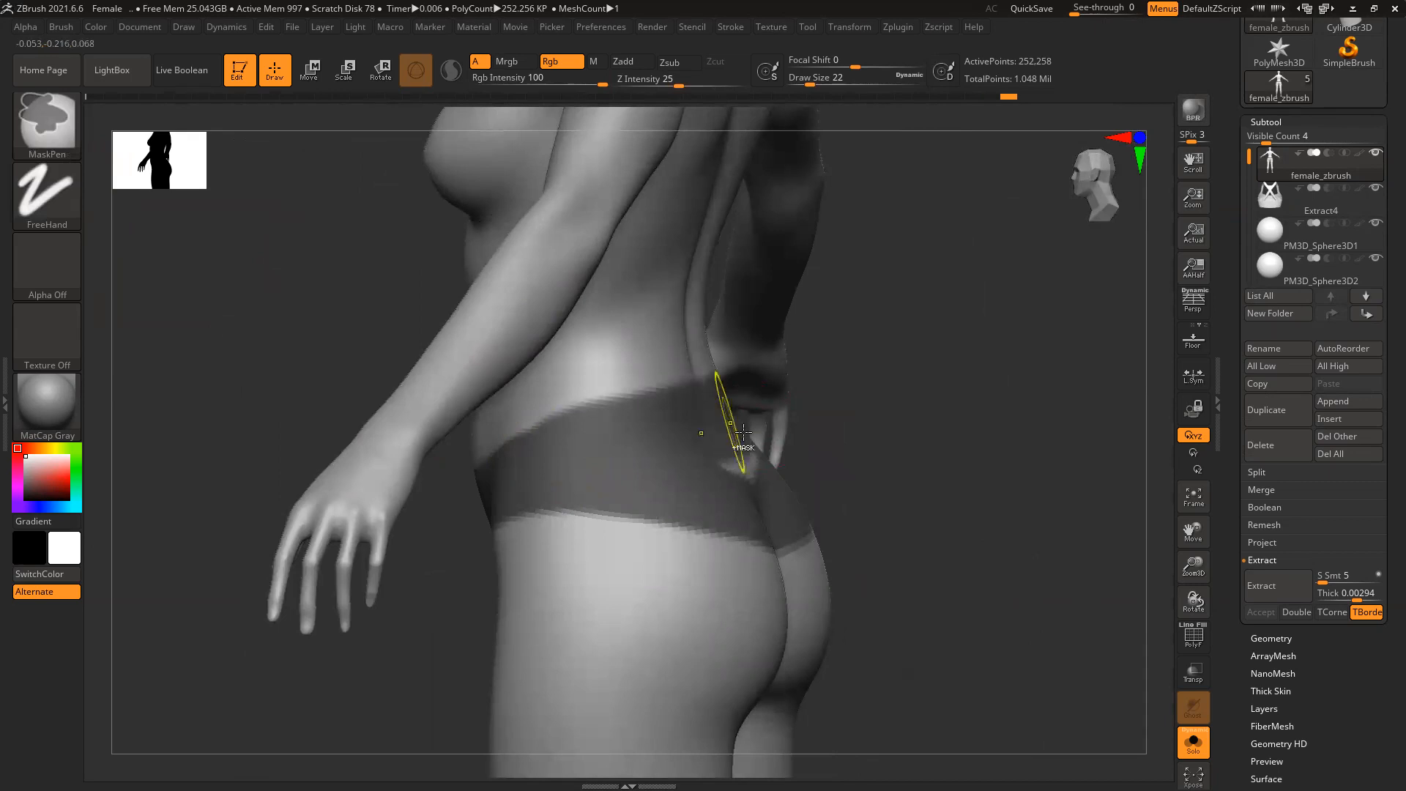
mouse_move(525, 586)
ctrl+alt+mouse_down()
mouse_move(590, 556)
mouse_move(590, 536)
mouse_move(784, 497)
mouse_move(795, 542)
mouse_move(757, 532)
ctrl+alt+mouse_up()
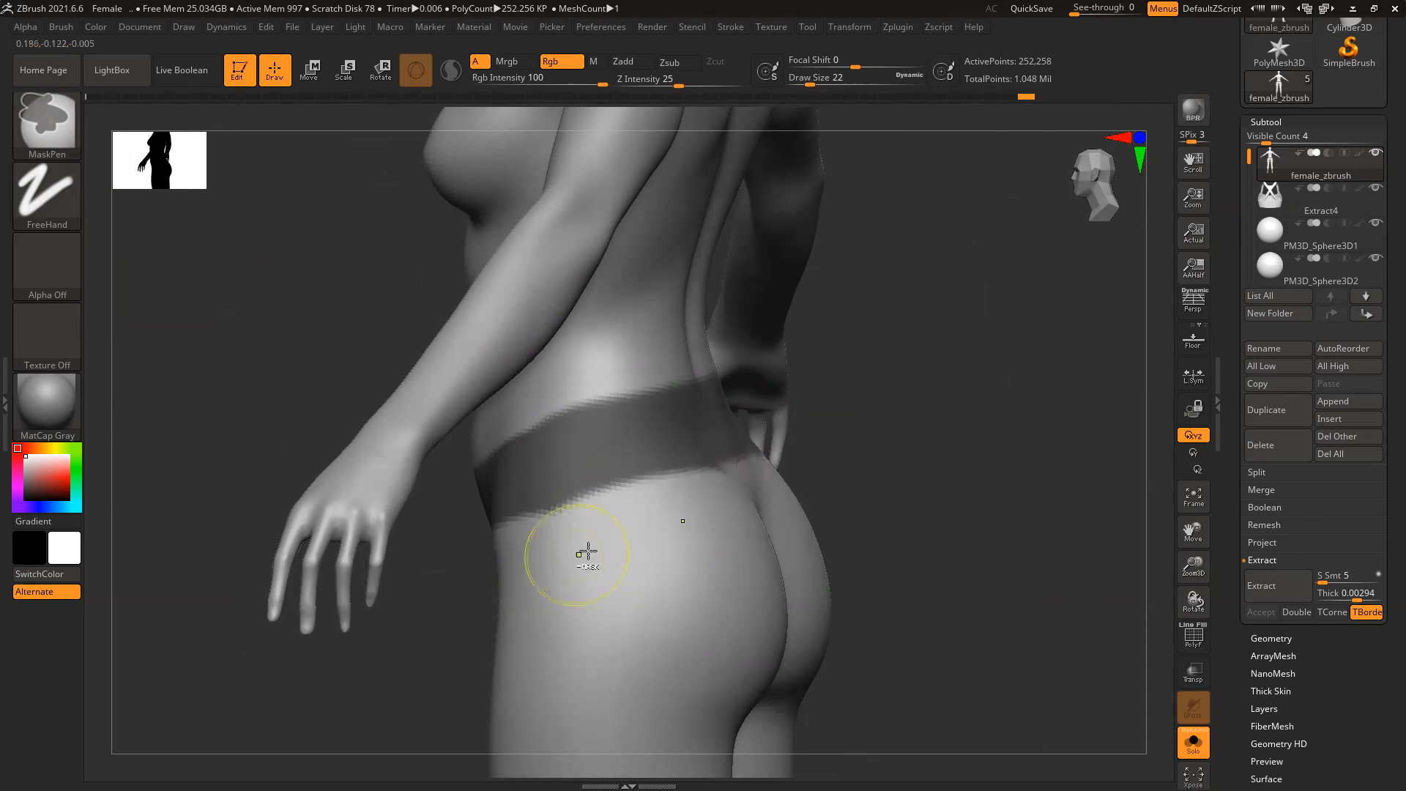
mouse_move(897, 483)
mouse_down()
mouse_move(850, 467)
mouse_move(769, 490)
mouse_up()
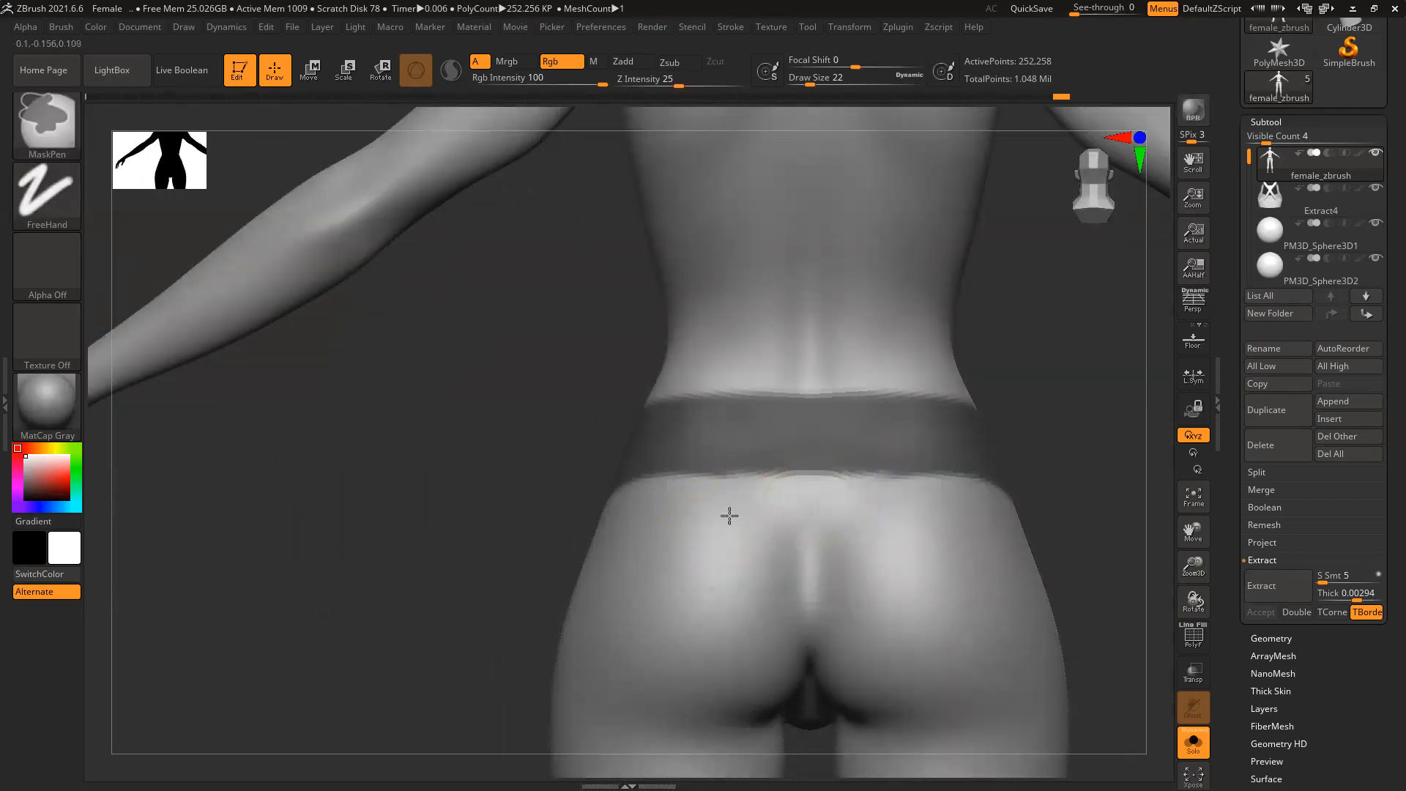
mouse_move(998, 512)
ctrl+right_down()
mouse_move(810, 520)
mouse_move(586, 602)
mouse_move(1062, 579)
ctrl+right_up()
Try extracting the masked hip band at the existing thickness and at a thickness of 0.001
click(1281, 583)
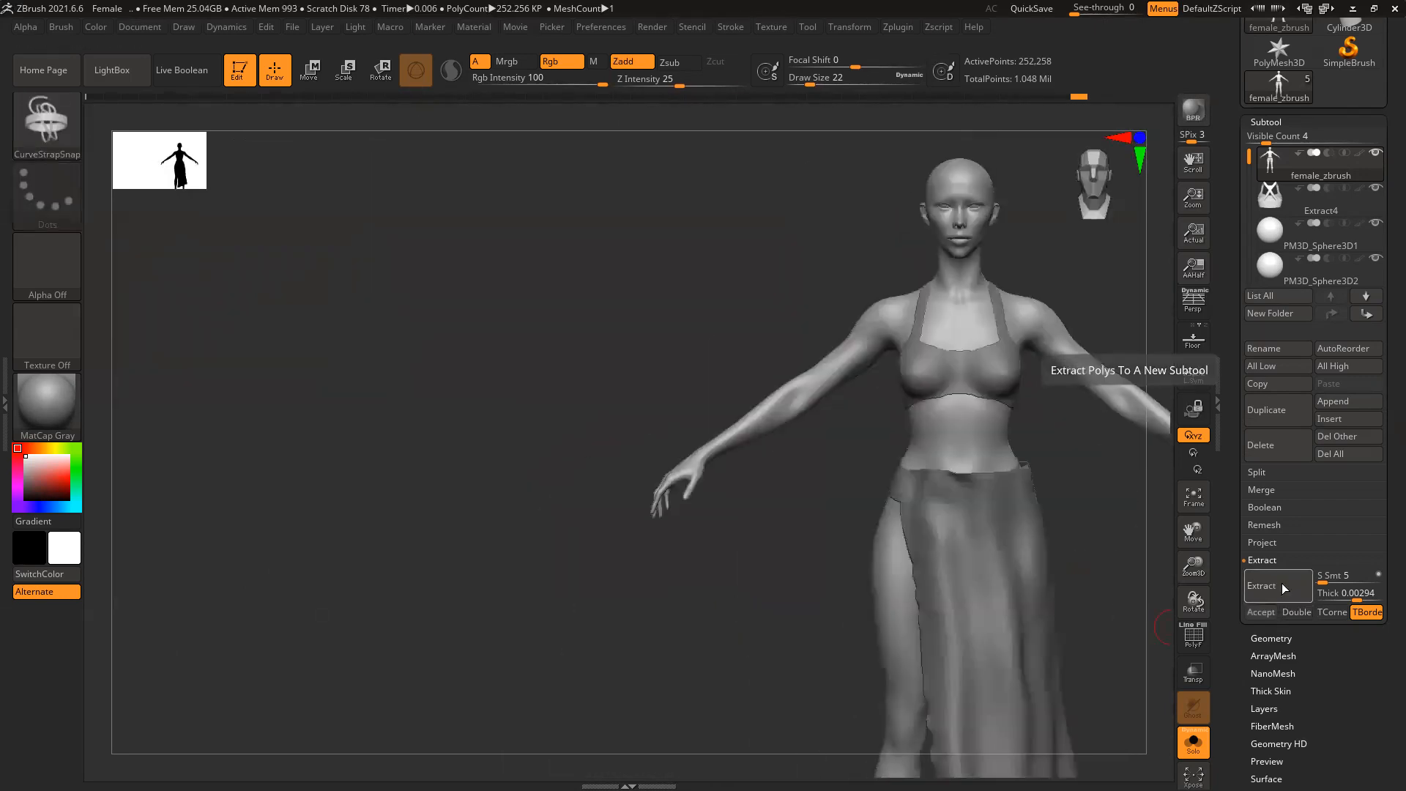
click(1354, 598)
text(0.001)
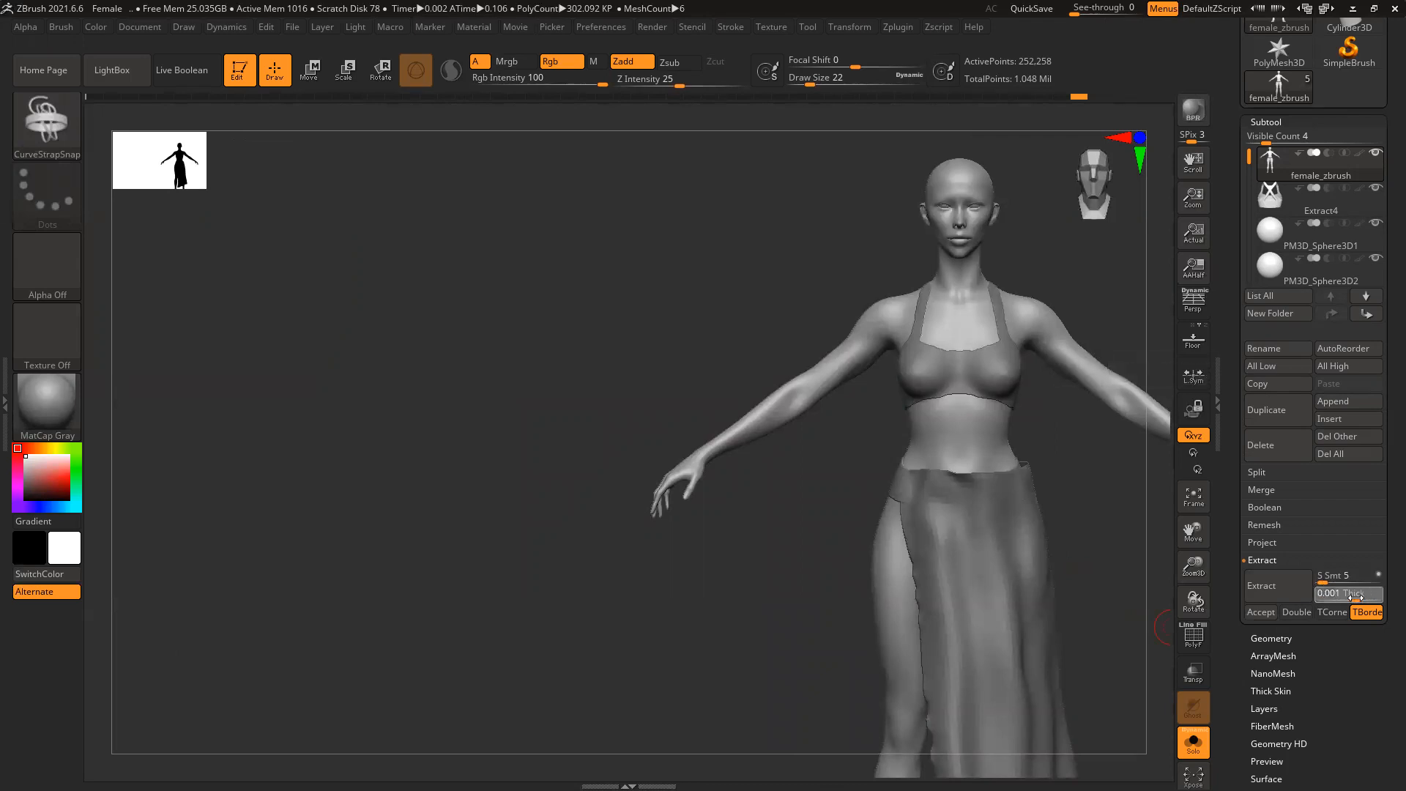
key(Return)
click(1269, 585)
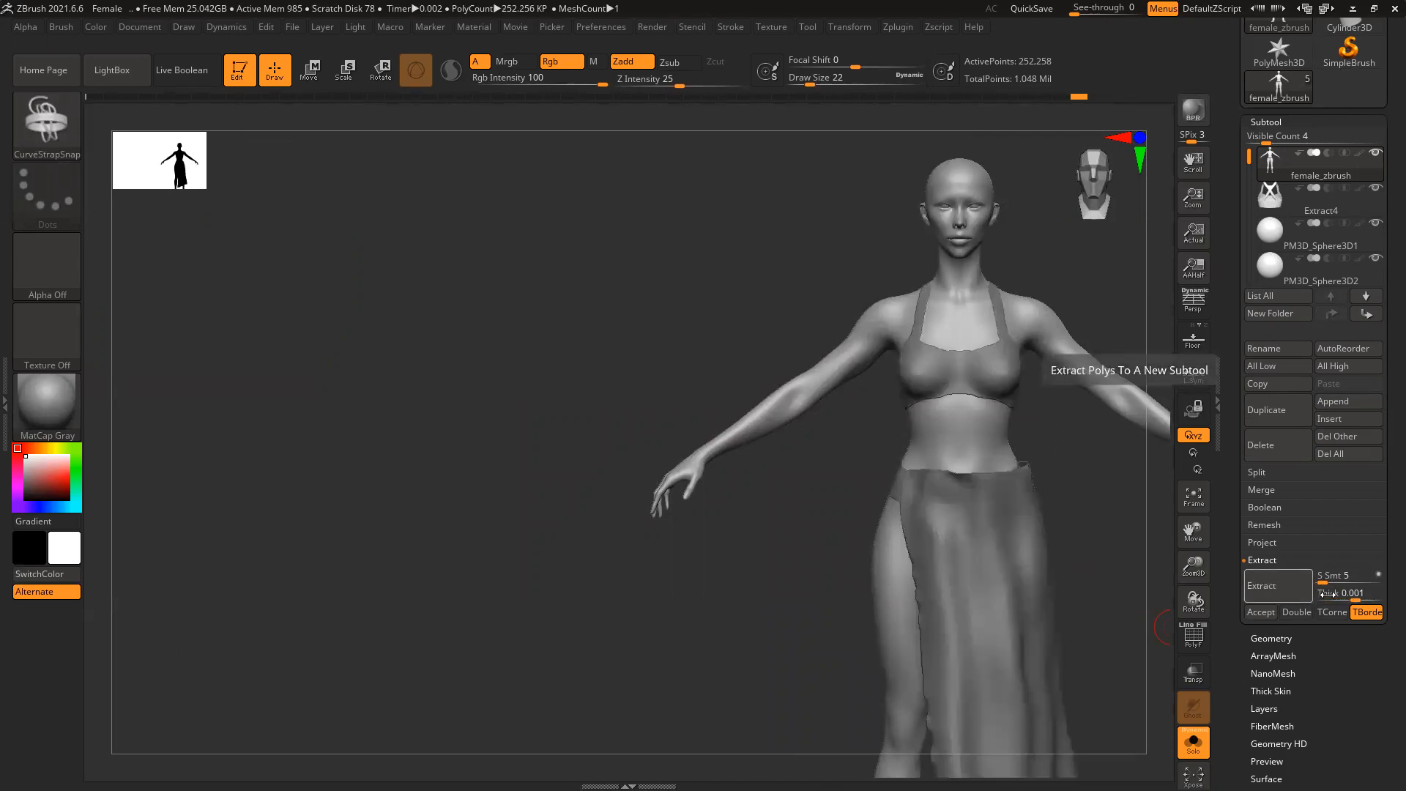
Try extracting the masked hip band at thicknesses of 0.0249 and 0.00002
click(1360, 597)
text(0.0249)
key(Return)
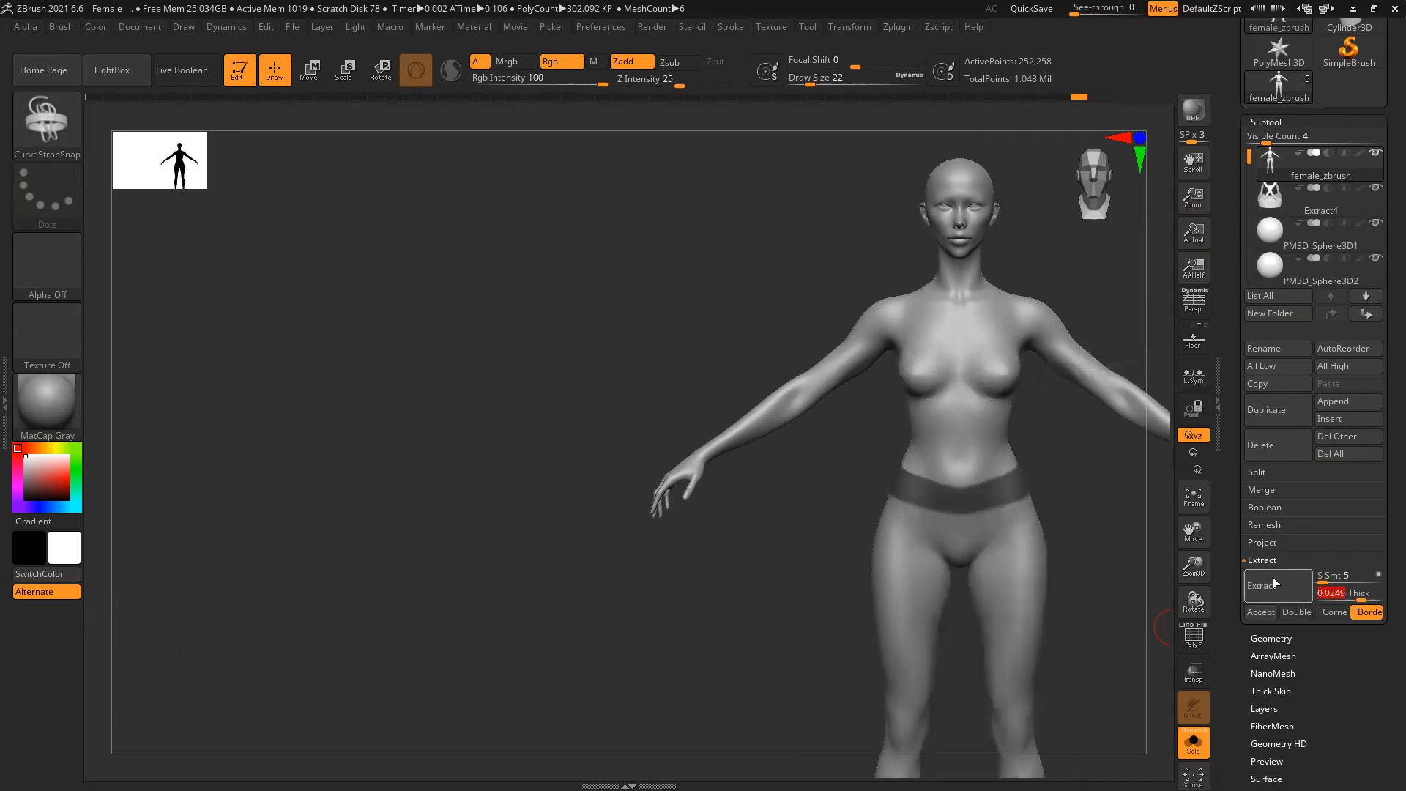
click(1274, 583)
click(1351, 593)
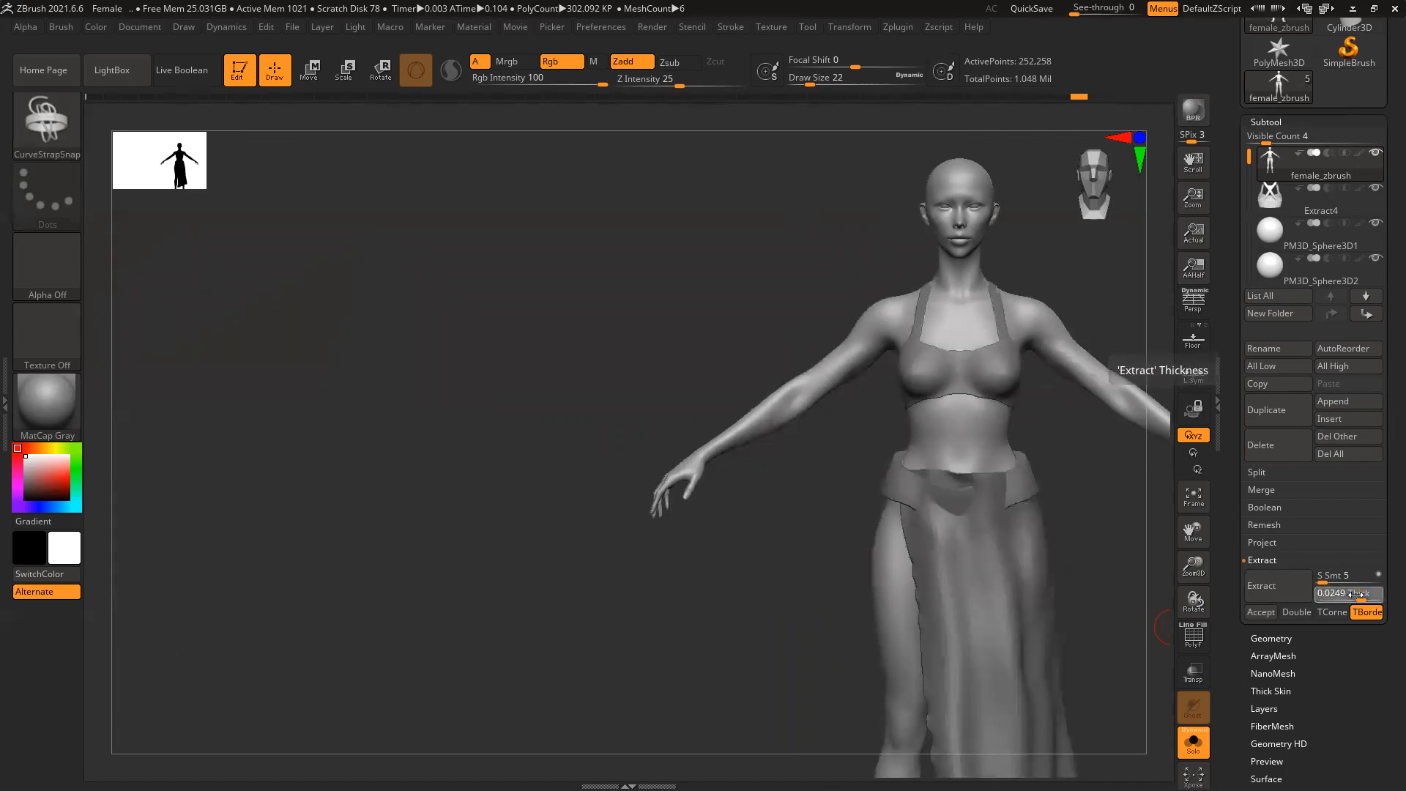
click(1292, 584)
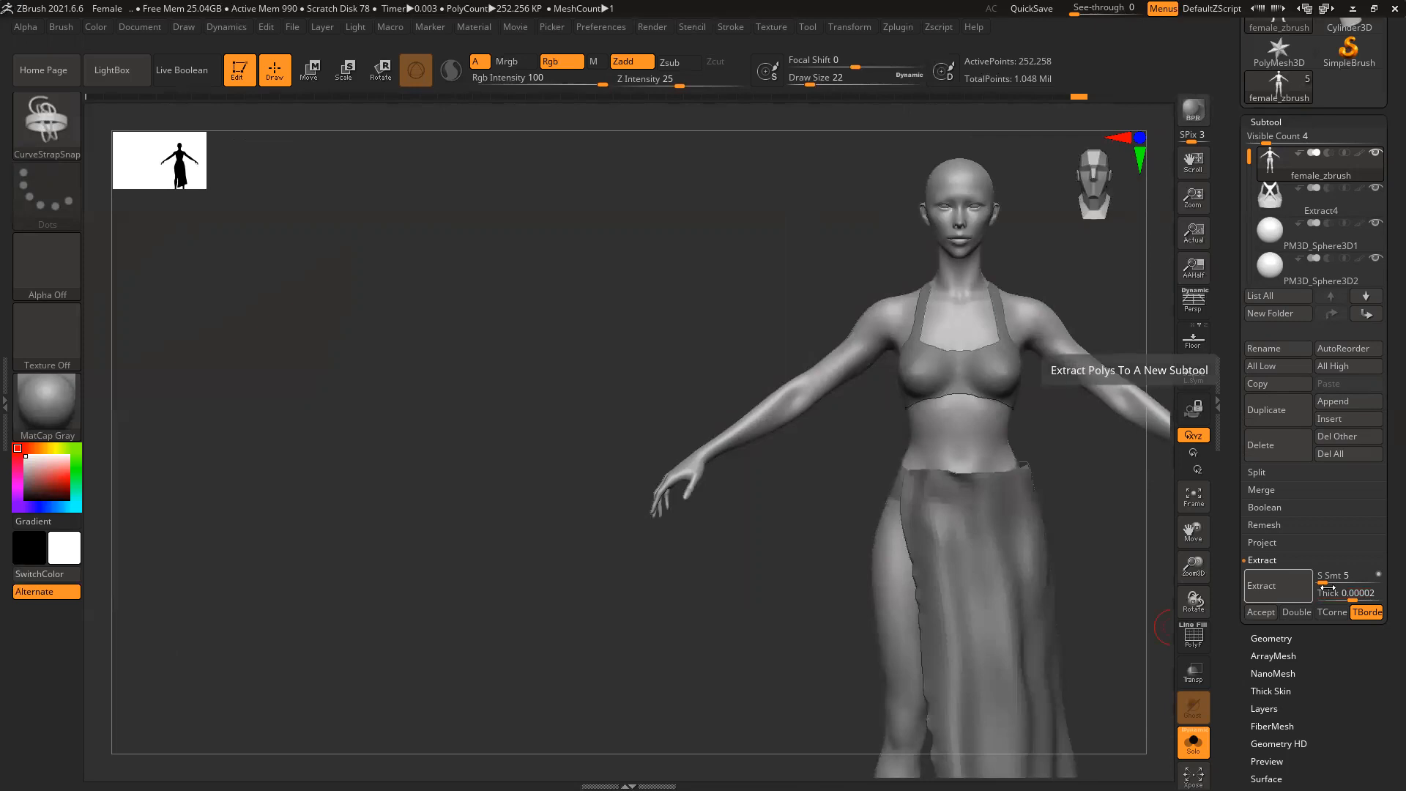
Extract the hip band as a new belt subtool with a thickness of 0.00985 and turn off Solo display
click(1359, 598)
click(1272, 590)
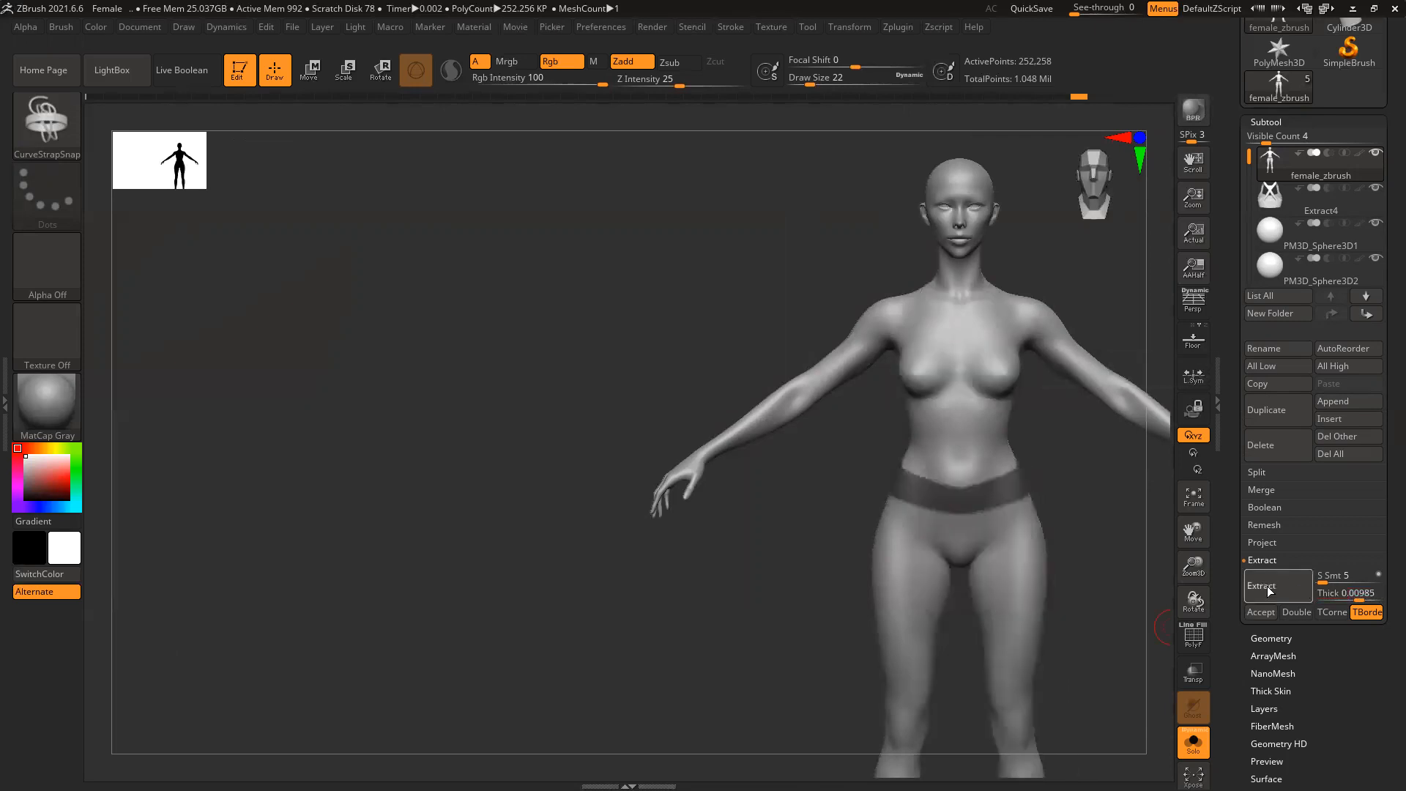
alt+drag(1125, 523, 985, 501)
alt+drag(876, 468, 973, 596)
click(1287, 585)
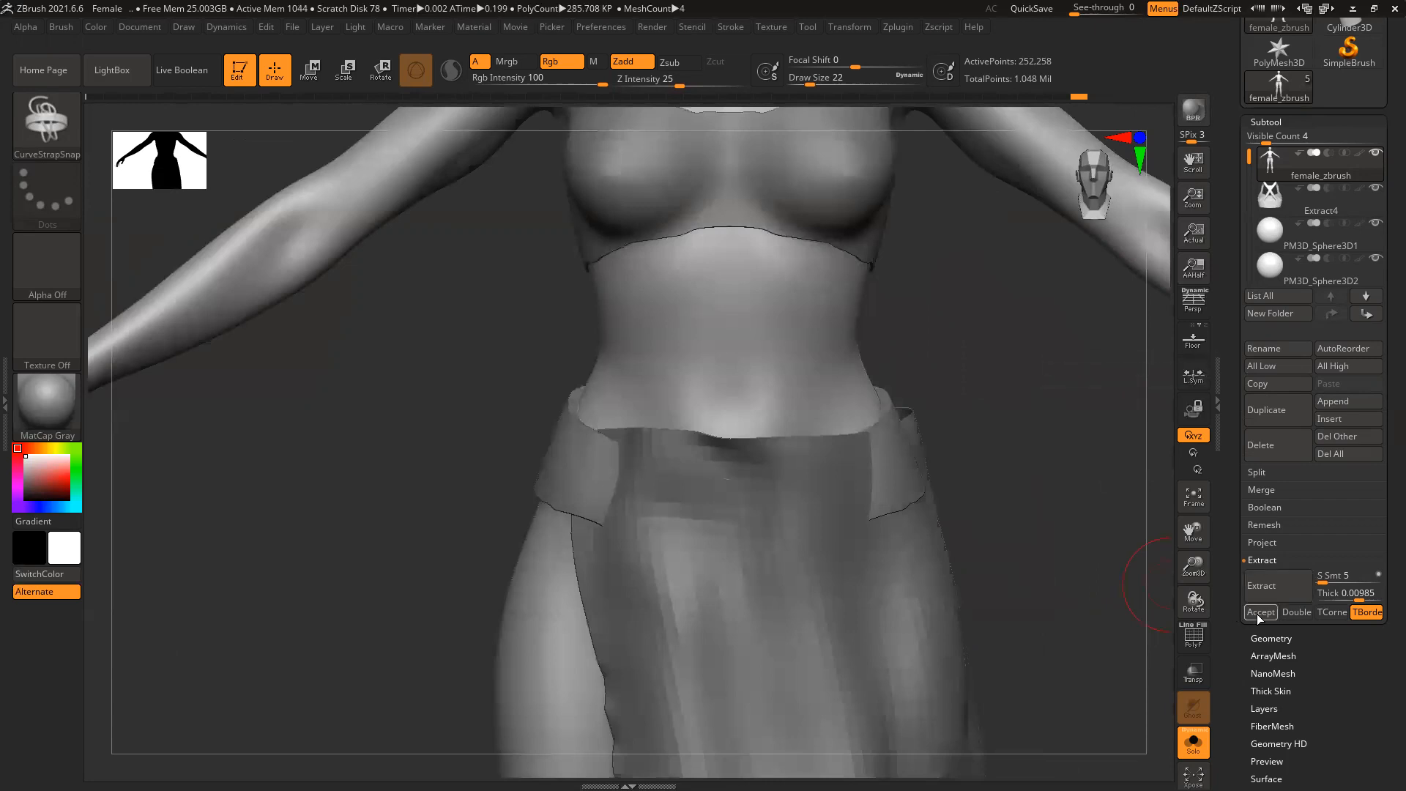
click(1258, 613)
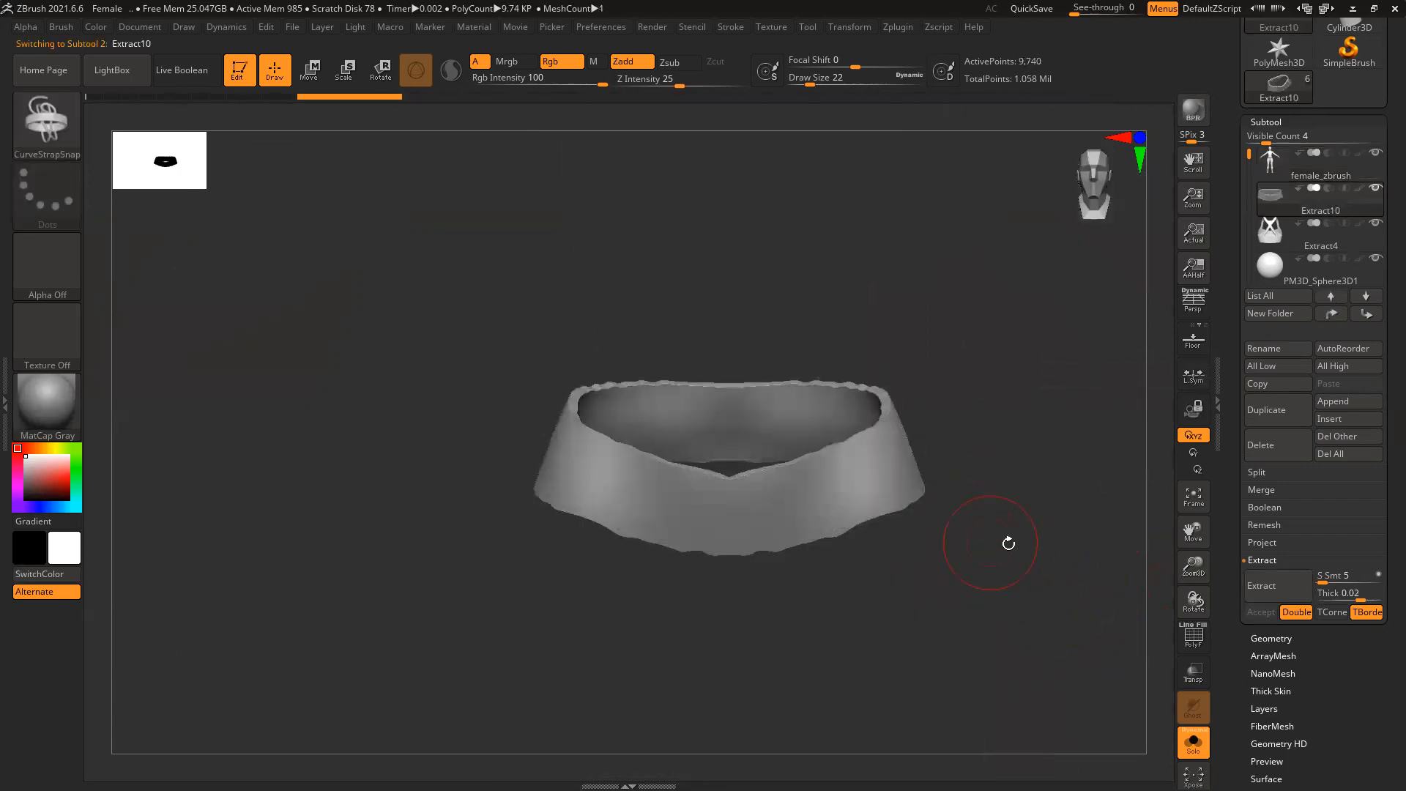
click(1191, 741)
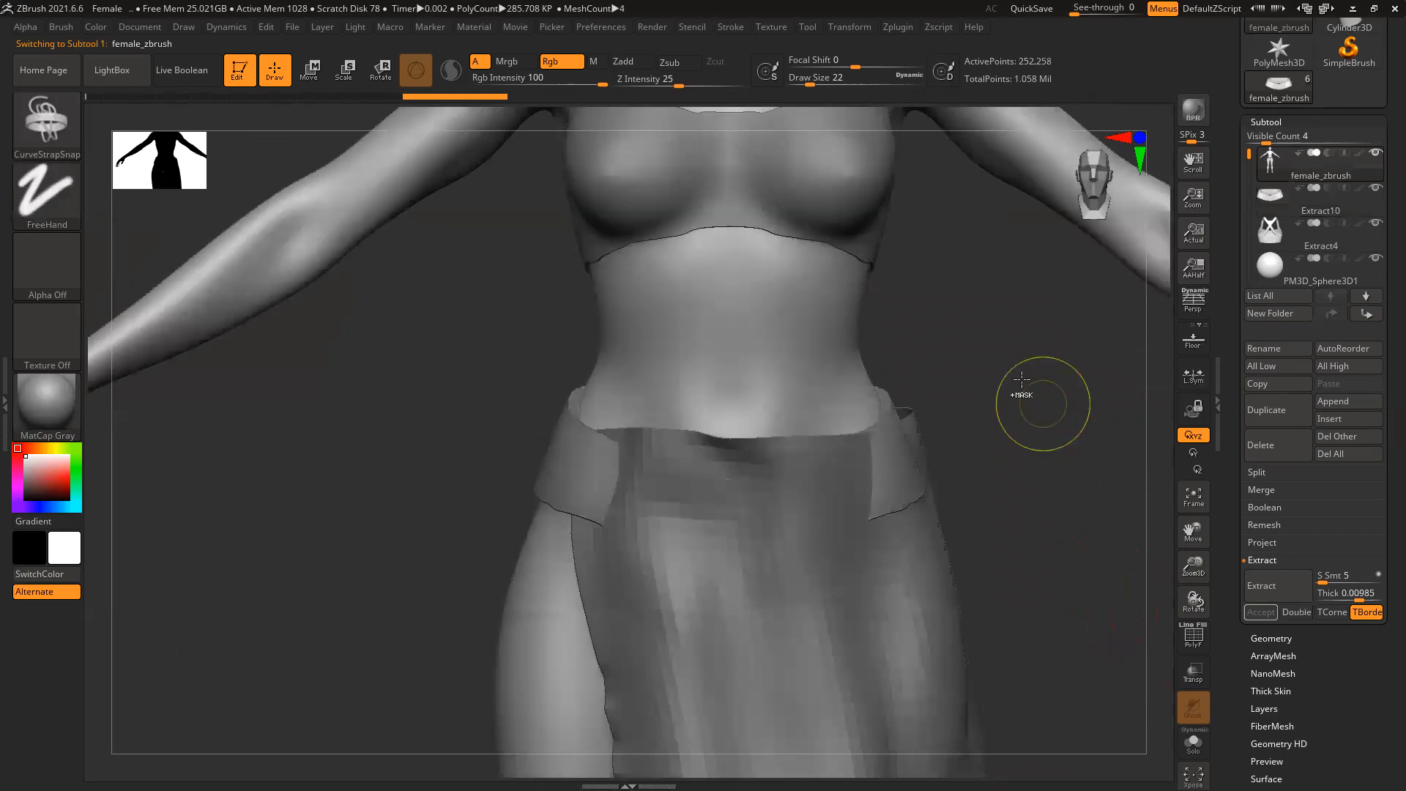
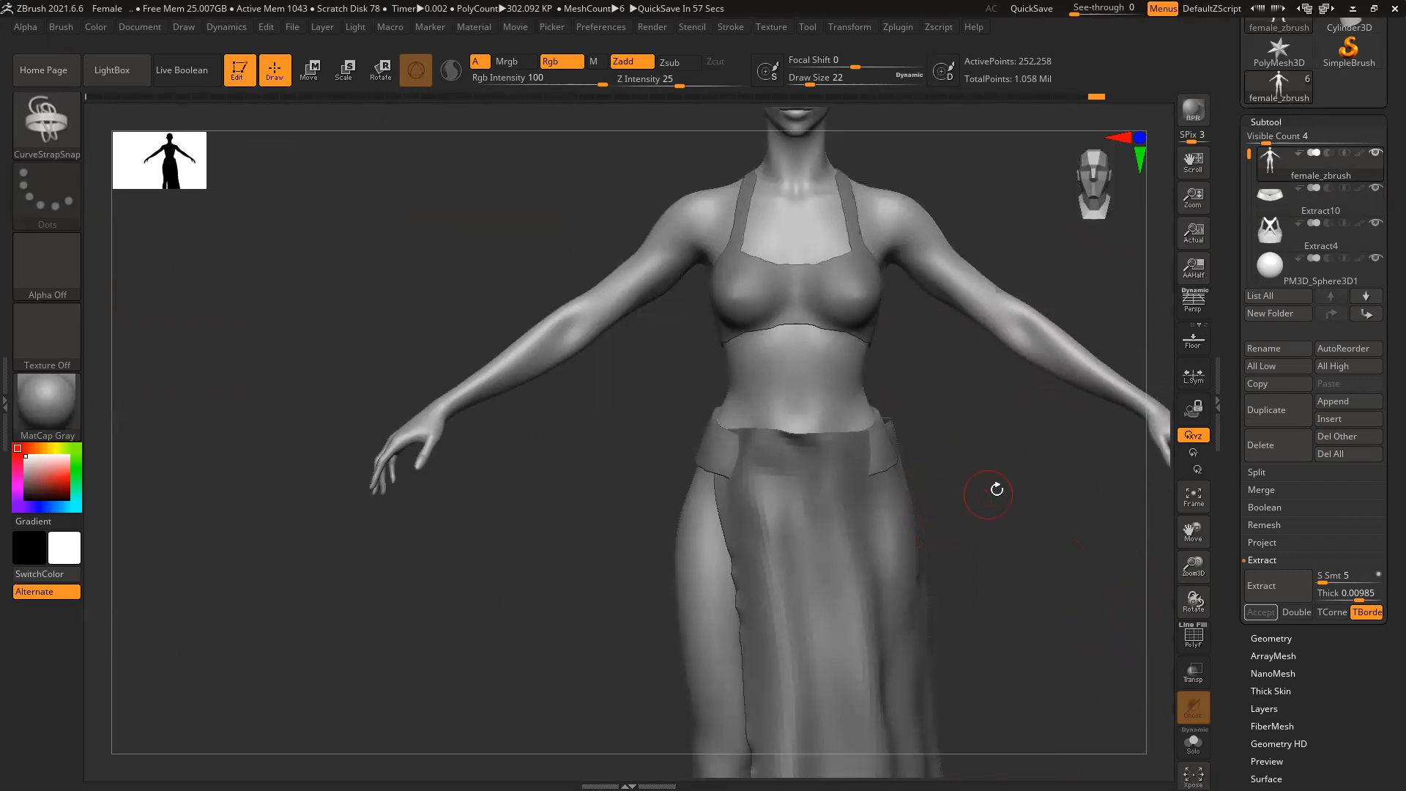
Select the skirt subtool and sink its front waist edge beneath the belt with the DamStandard brush
mouse_move(997, 503)
mouse_down()
mouse_move(1024, 501)
mouse_move(979, 502)
mouse_move(944, 482)
mouse_up()
alt+drag(980, 540, 971, 496)
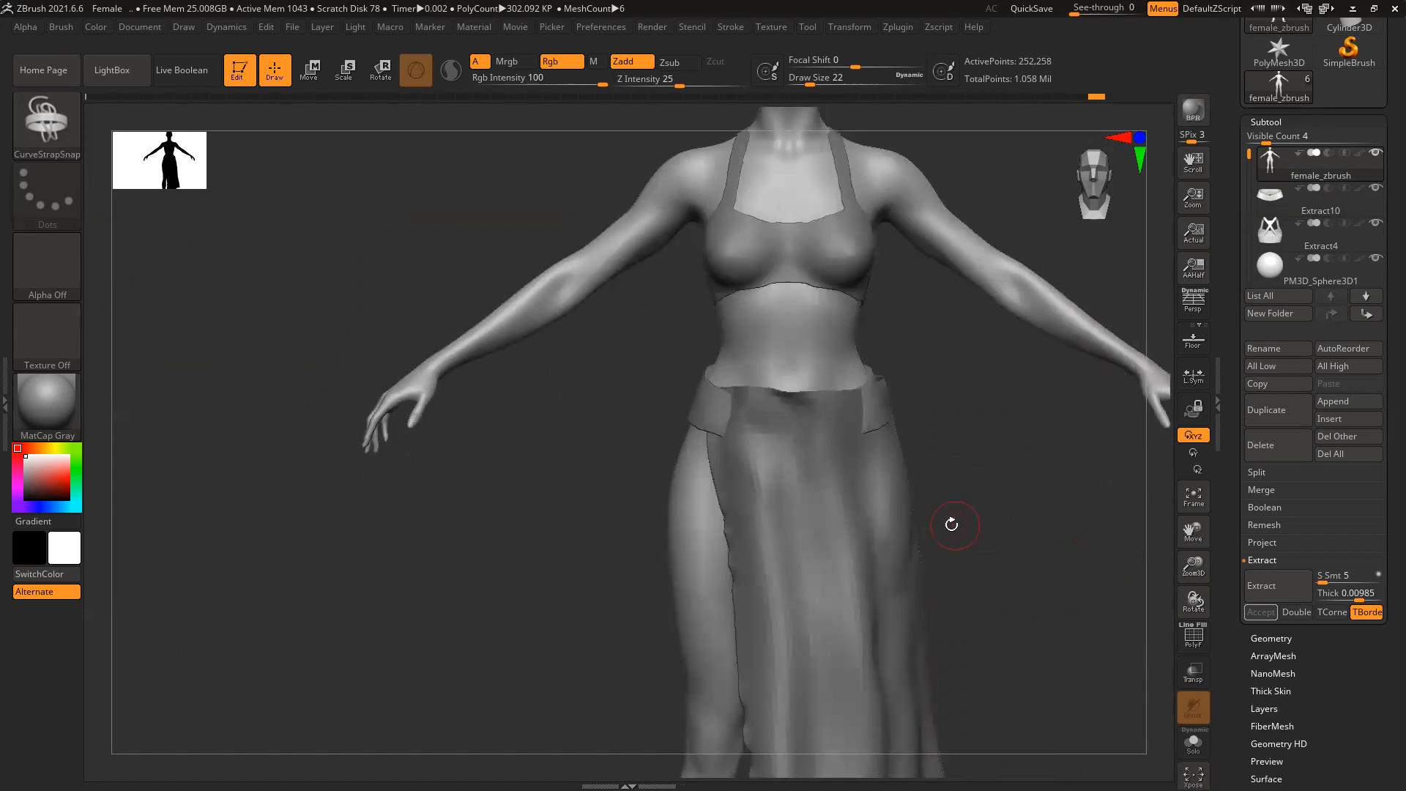
alt+drag(985, 492, 775, 530)
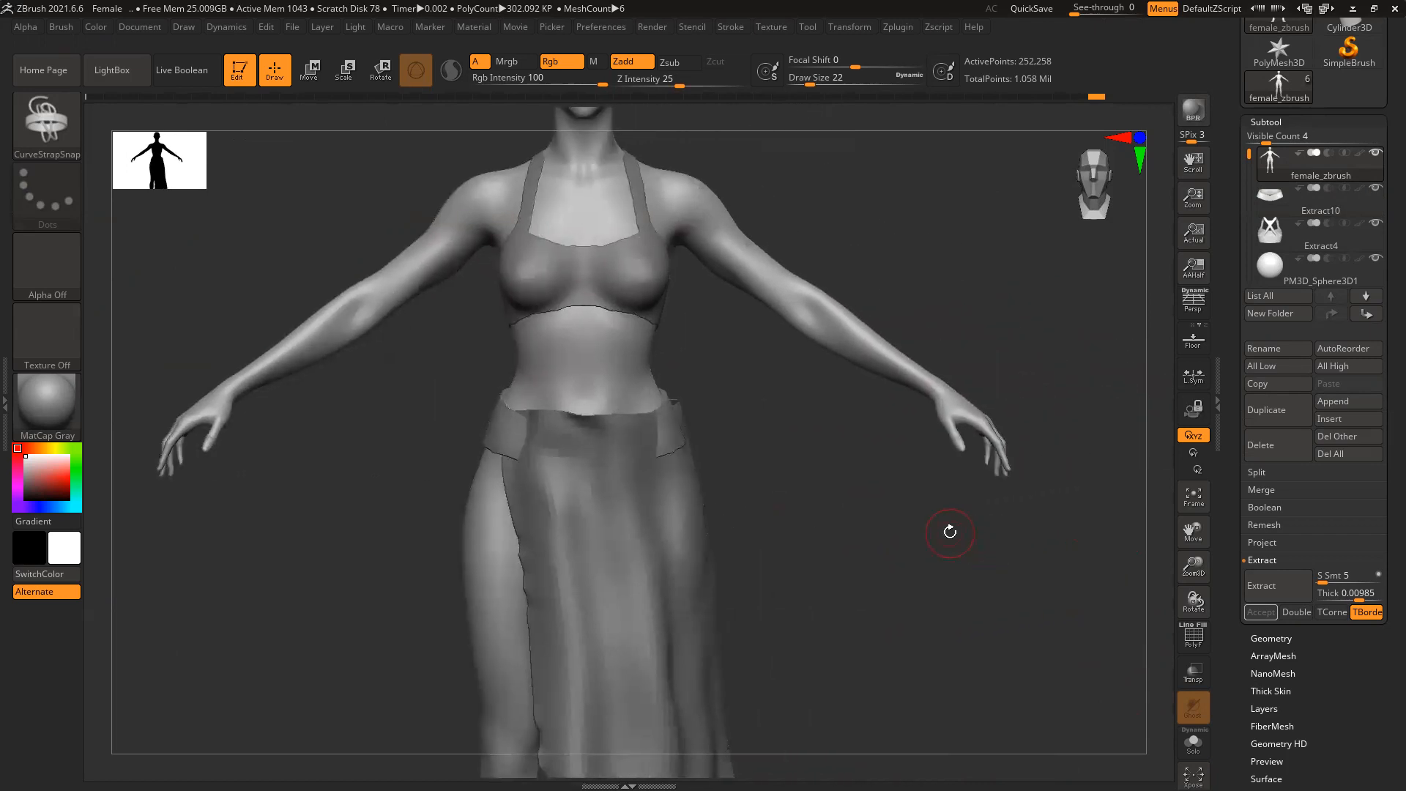
alt+drag(841, 579, 848, 548)
alt+click(634, 556)
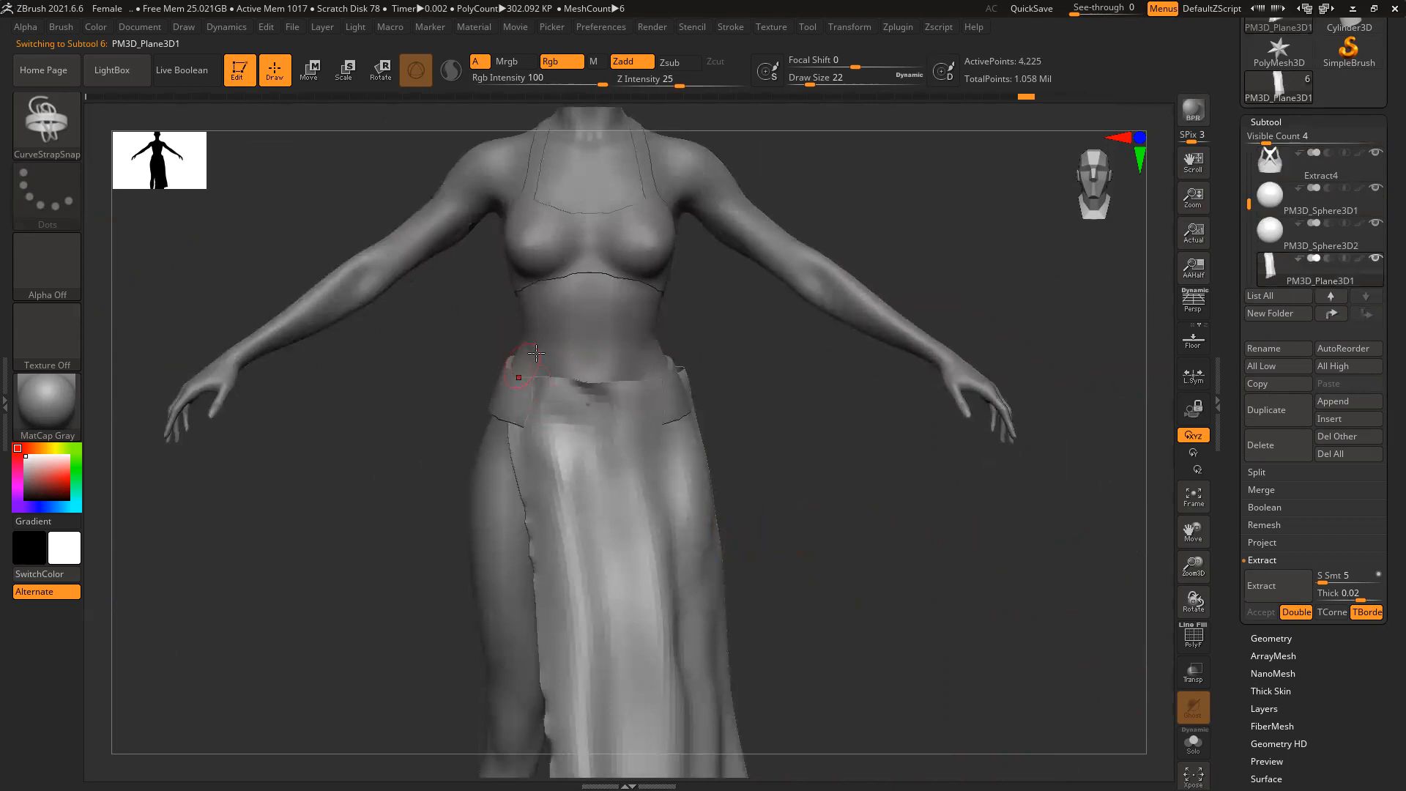
alt+drag(742, 488, 681, 432)
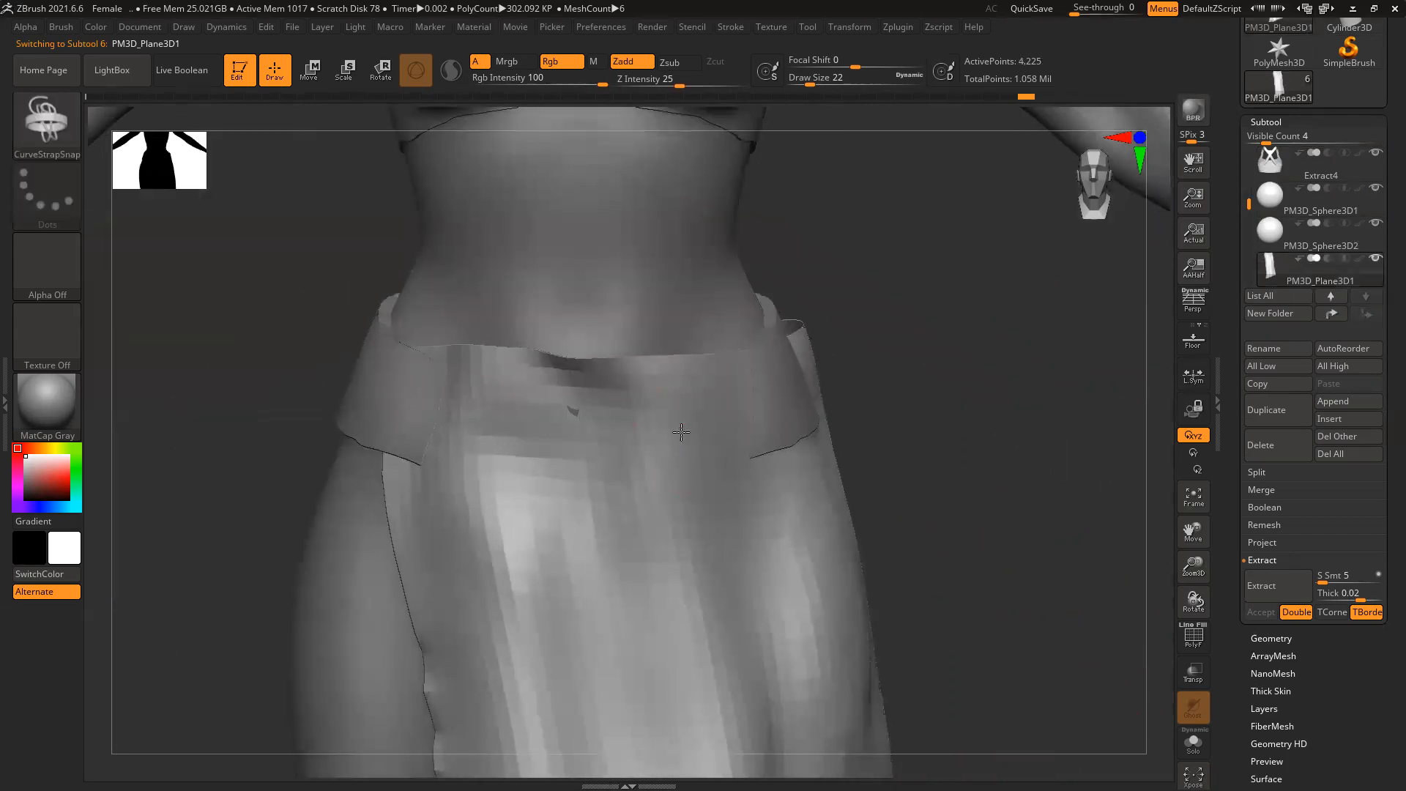
key(b)
key(d)
key(s)
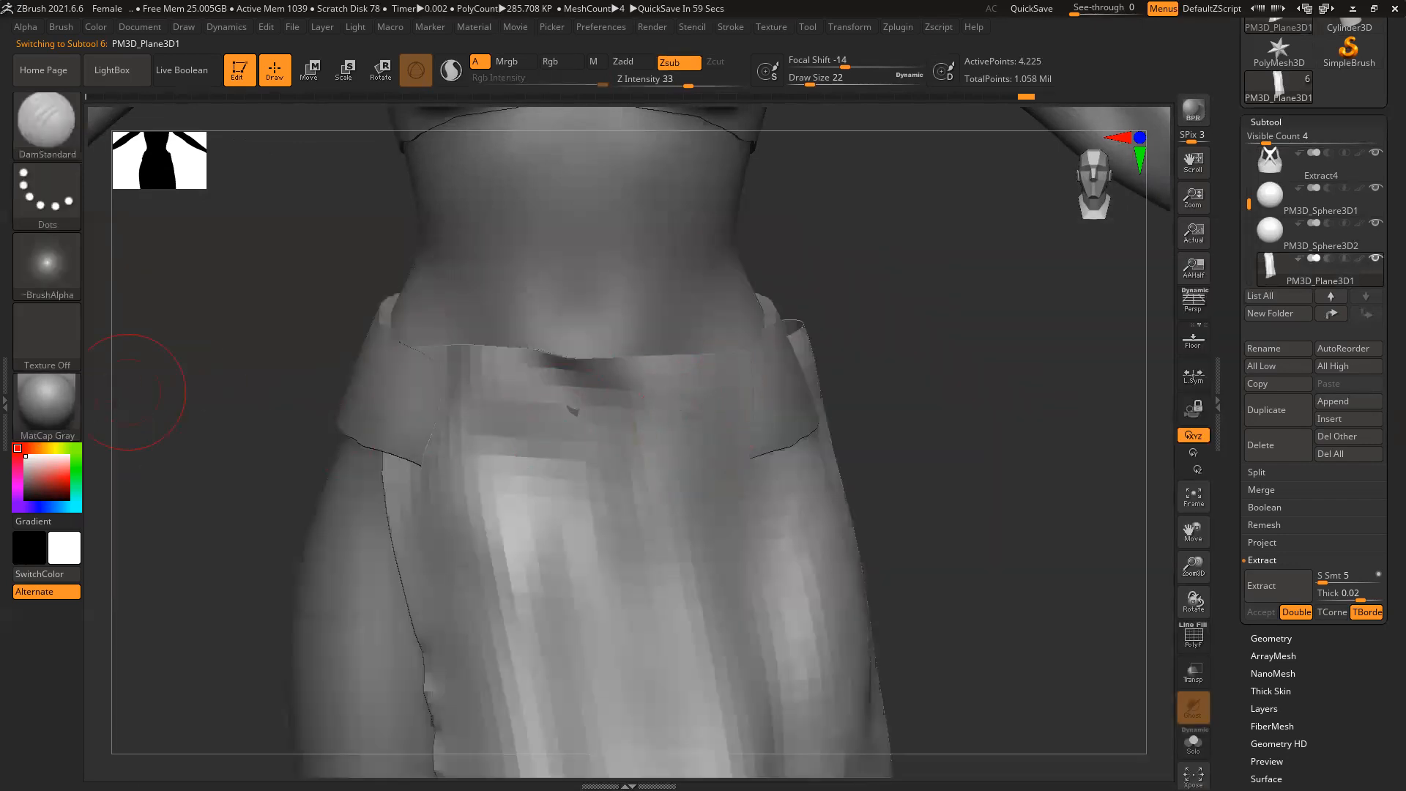
mouse_move(548, 439)
mouse_down()
mouse_move(440, 443)
mouse_move(679, 442)
mouse_move(656, 461)
mouse_move(732, 410)
mouse_move(703, 388)
mouse_move(603, 403)
mouse_move(733, 410)
mouse_move(600, 468)
mouse_move(438, 464)
mouse_move(469, 448)
mouse_move(487, 395)
mouse_move(419, 380)
mouse_up()
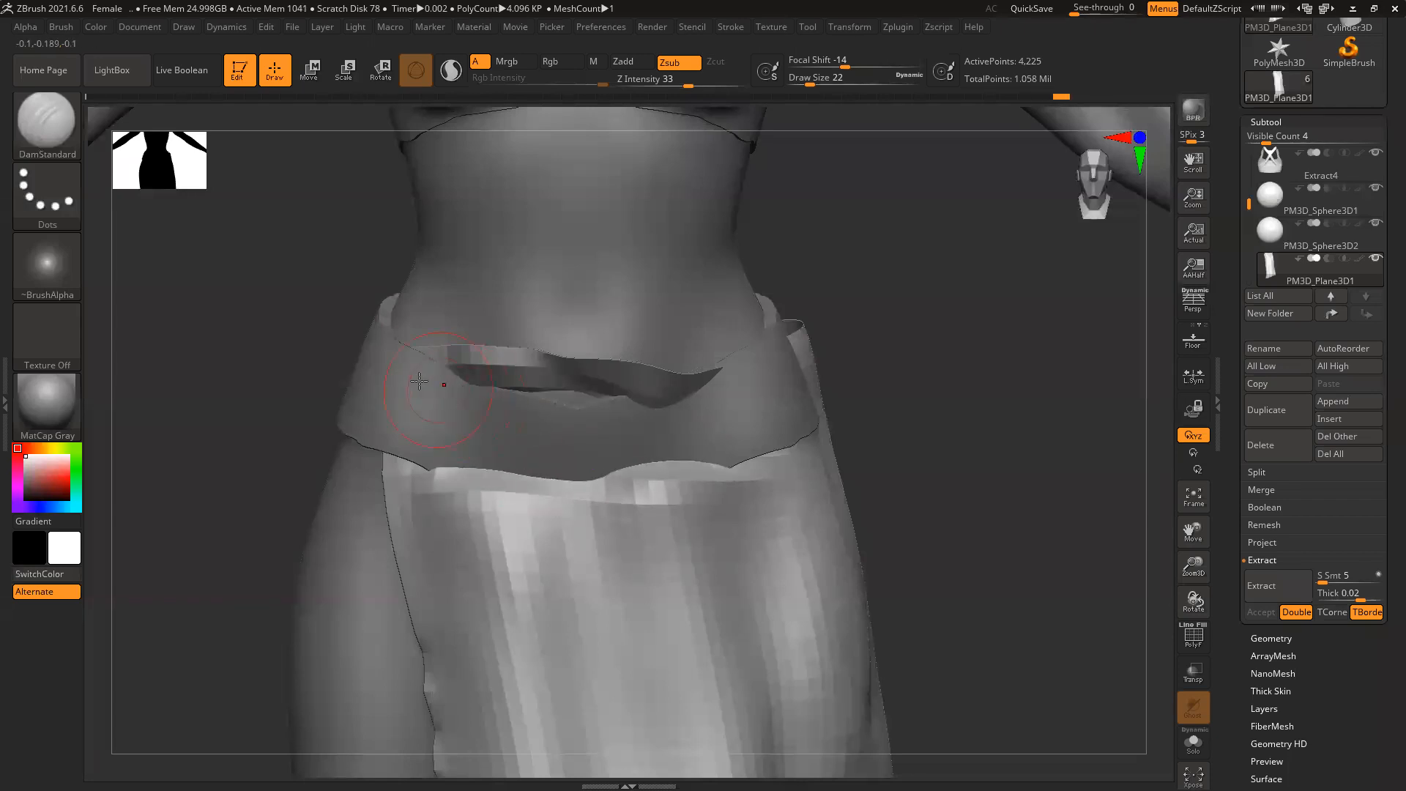
mouse_move(720, 406)
mouse_down()
mouse_move(659, 382)
mouse_move(517, 387)
mouse_move(476, 359)
mouse_move(664, 375)
mouse_up()
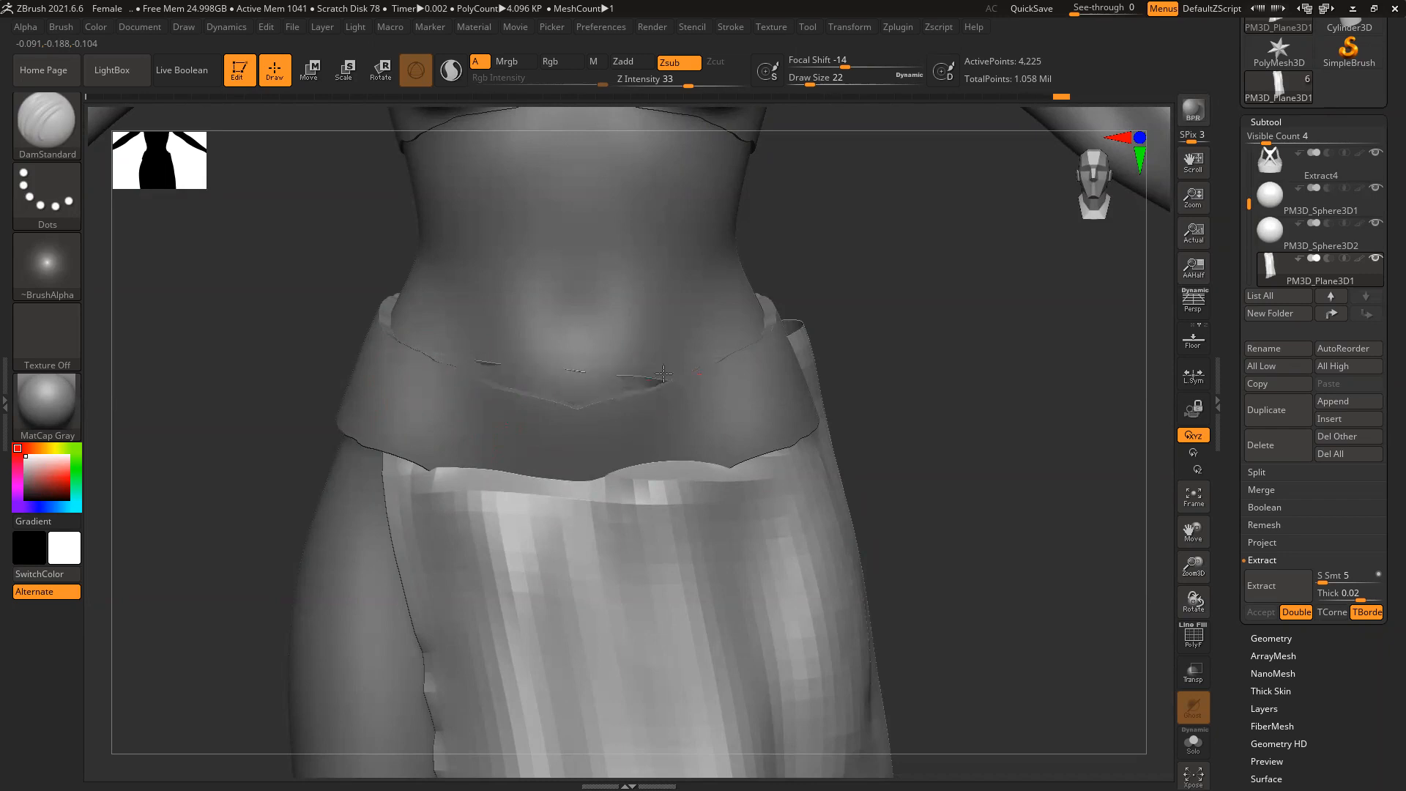
Sink the skirt's upper edge beneath the belt around the side and back, undoing one unwanted stroke
drag(988, 314, 929, 345)
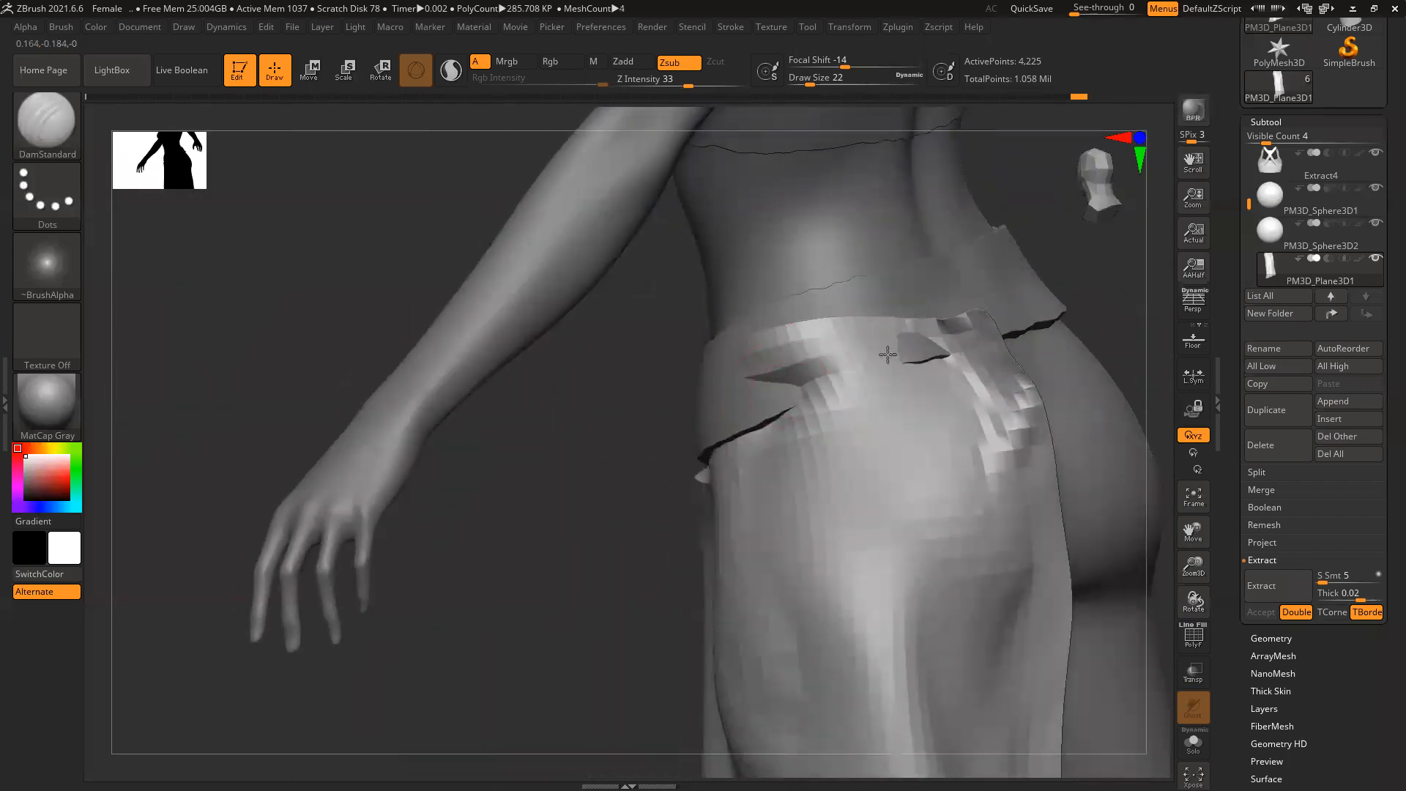
key(shift)
mouse_move(982, 337)
mouse_down()
mouse_move(949, 355)
mouse_move(945, 337)
mouse_move(805, 353)
mouse_move(843, 322)
mouse_up()
key(ctrl+z)
mouse_move(624, 424)
mouse_down()
mouse_move(596, 408)
mouse_move(784, 381)
mouse_up()
drag(612, 367, 772, 435)
Adjust the skirt's upper back corner below the belt with the SnakeHook brush and smooth it
key(b)
key(s)
key(h)
mouse_move(635, 432)
mouse_down()
mouse_move(1041, 307)
mouse_move(793, 348)
mouse_move(874, 368)
mouse_up()
mouse_move(783, 376)
shift+mouse_down()
mouse_move(770, 386)
mouse_move(882, 335)
mouse_move(805, 384)
mouse_move(812, 417)
mouse_move(732, 357)
shift+mouse_up()
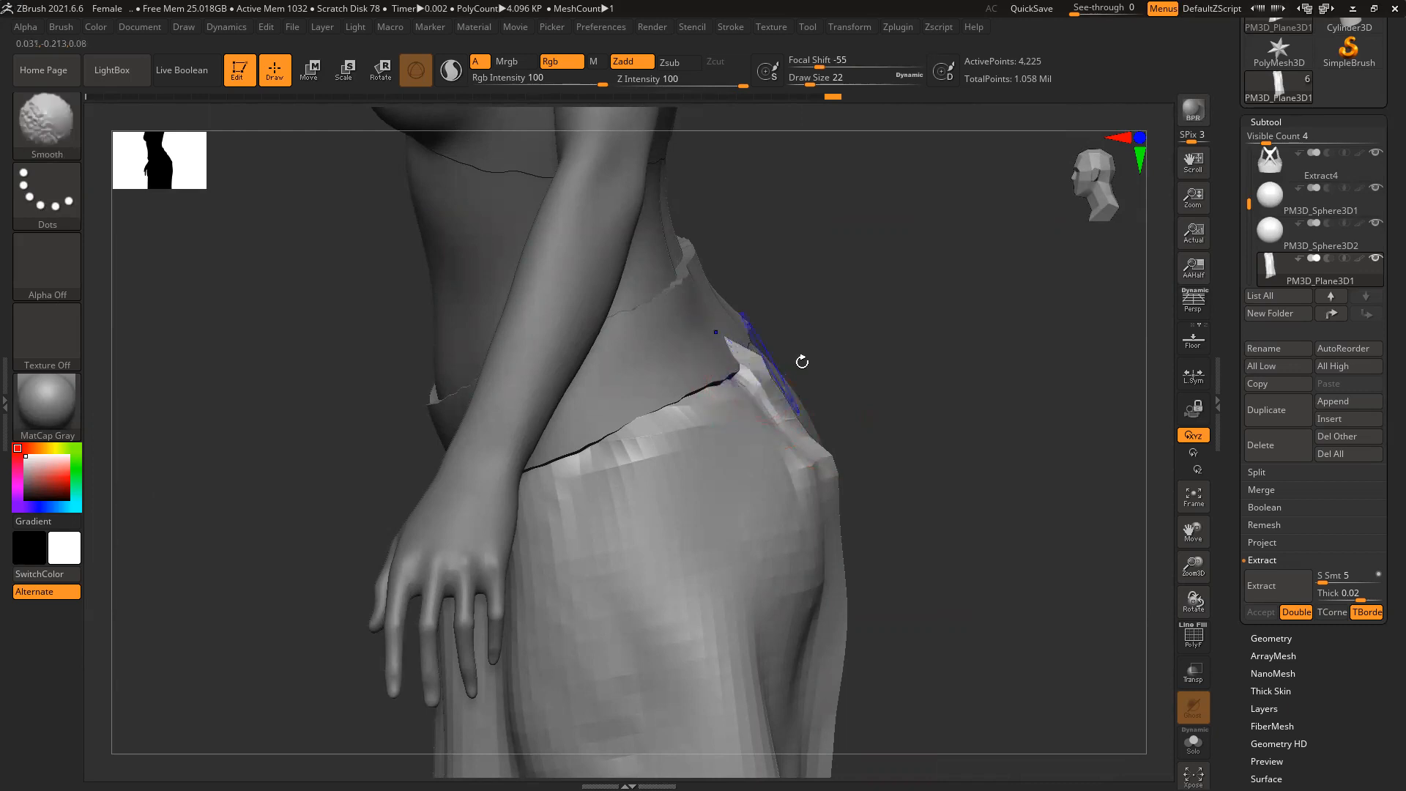
Press the skirt's protruding upper back corner under the belt with the DamStandard brush
key(b)
key(d)
key(s)
drag(880, 347, 981, 327)
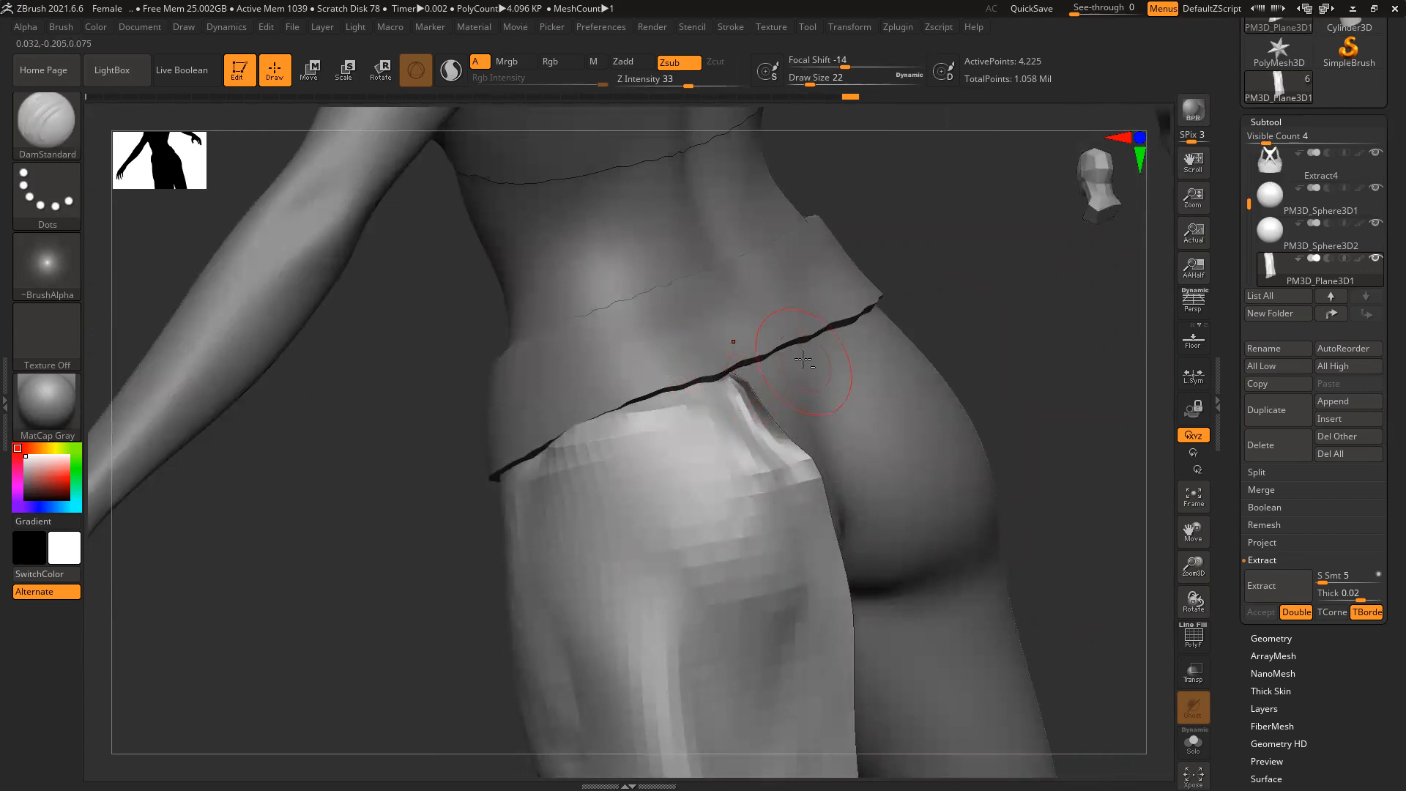
Carve vertical folds into the front of the skirt just below the belt using DamStandard at draw size 62
key(f)
drag(553, 628, 859, 426)
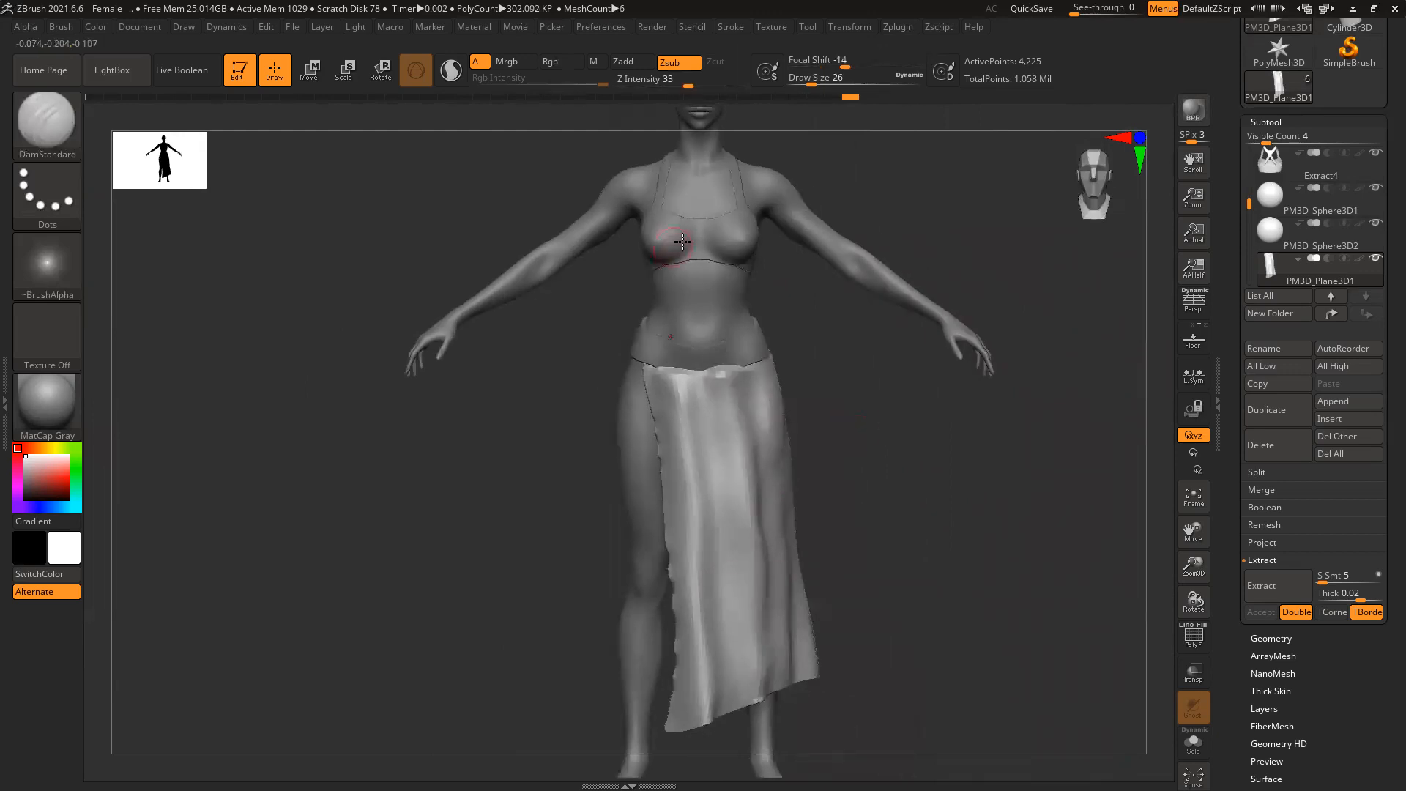
key(shift)
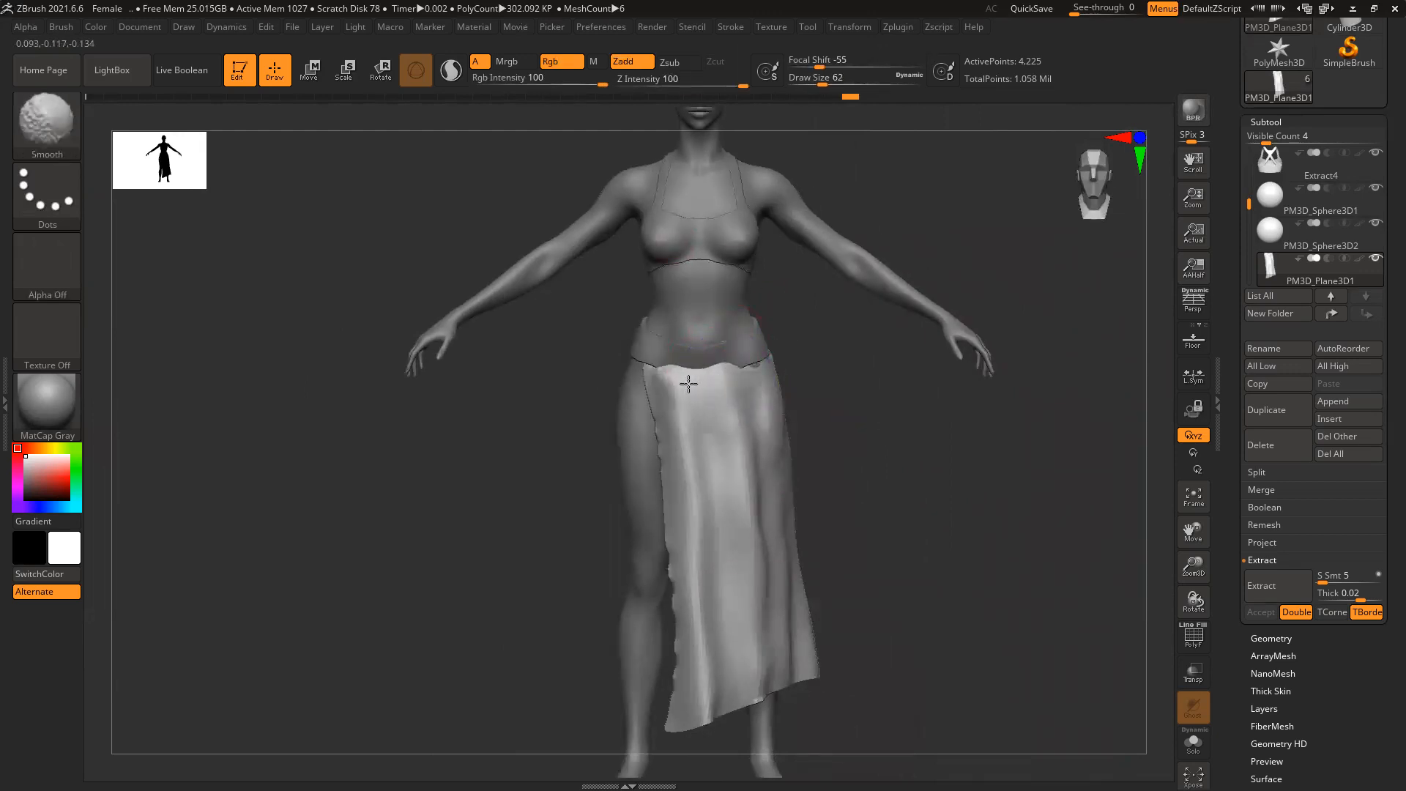
key(b)
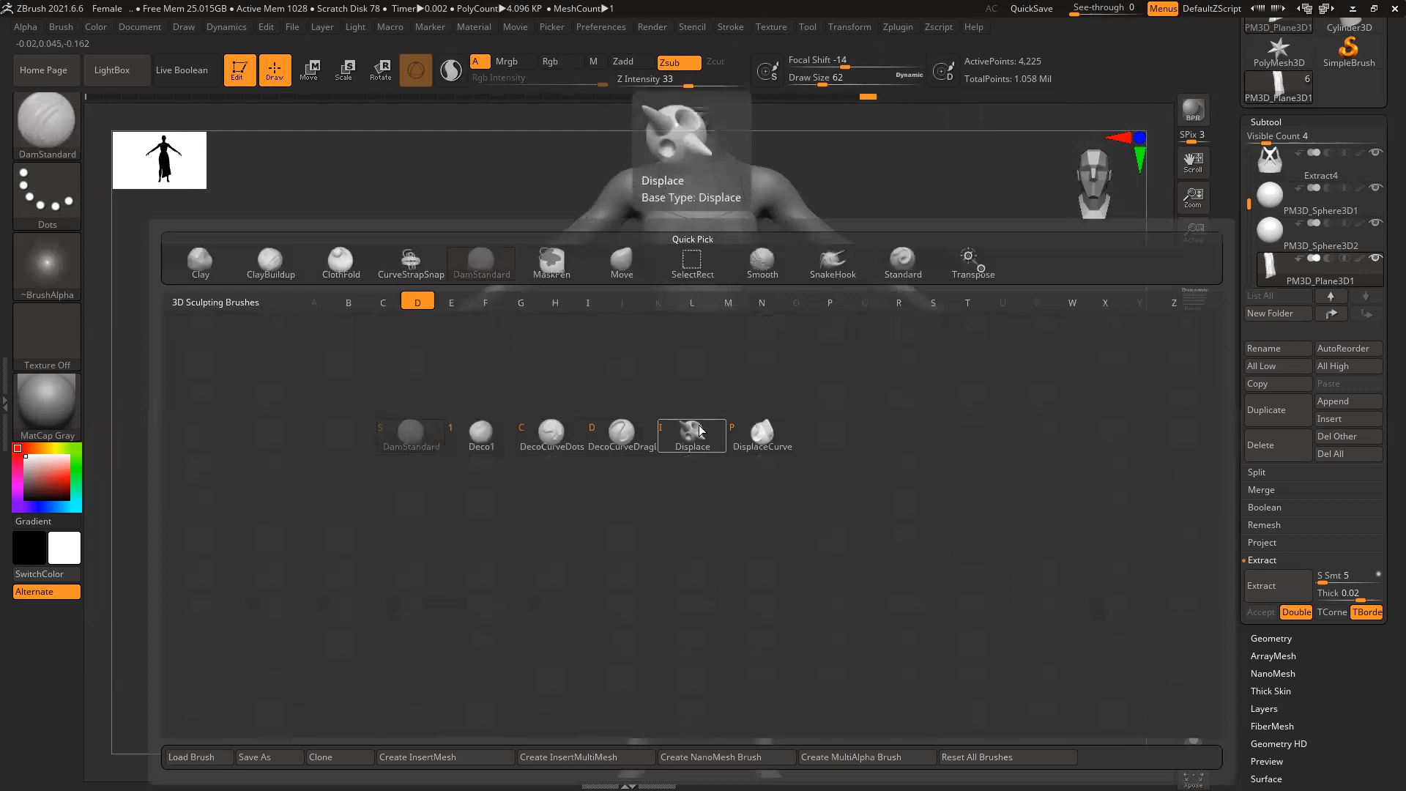
drag(701, 399, 705, 468)
mouse_move(684, 370)
mouse_down()
mouse_move(722, 503)
mouse_move(679, 393)
mouse_up()
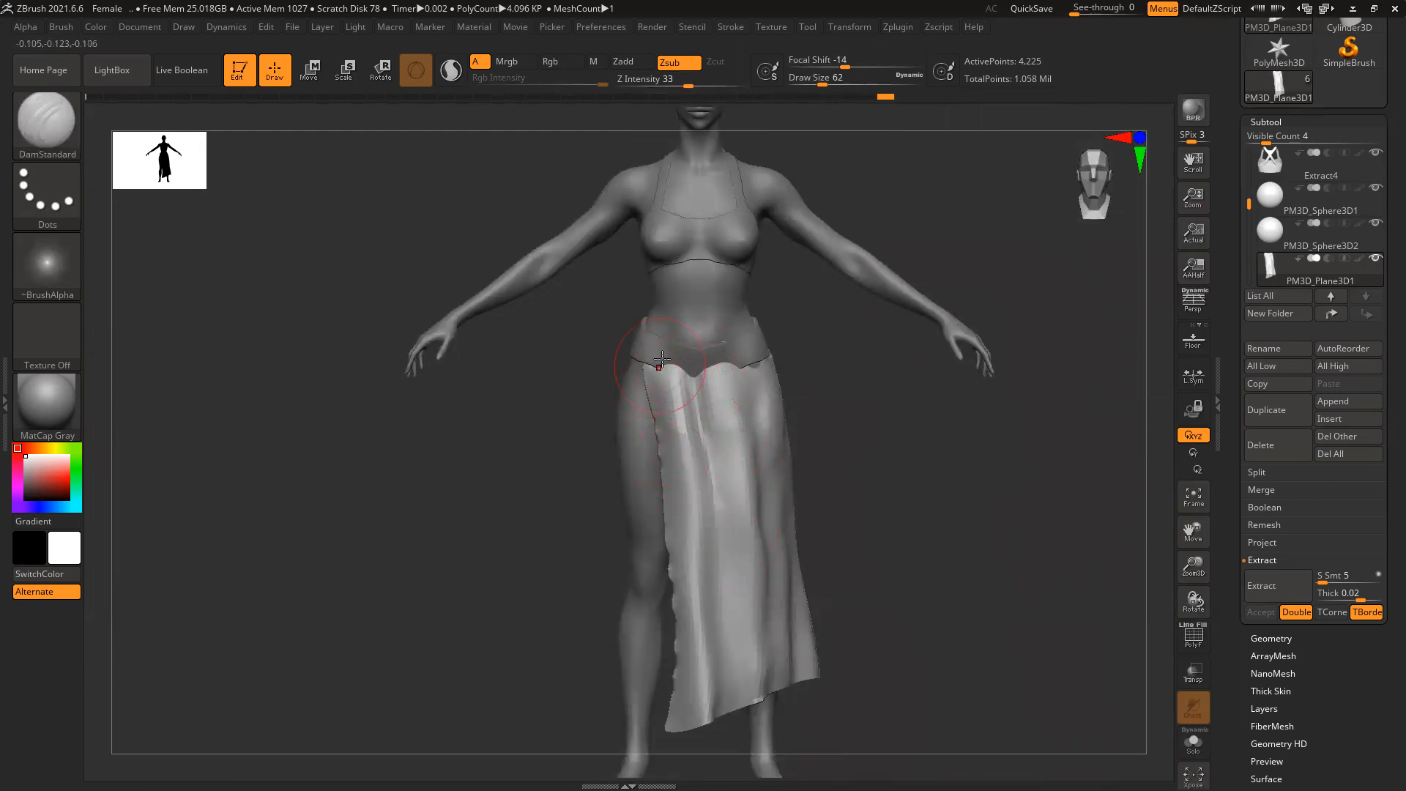
Smooth the skirt's upper front edge just beneath the belt into an even line
key(shift)
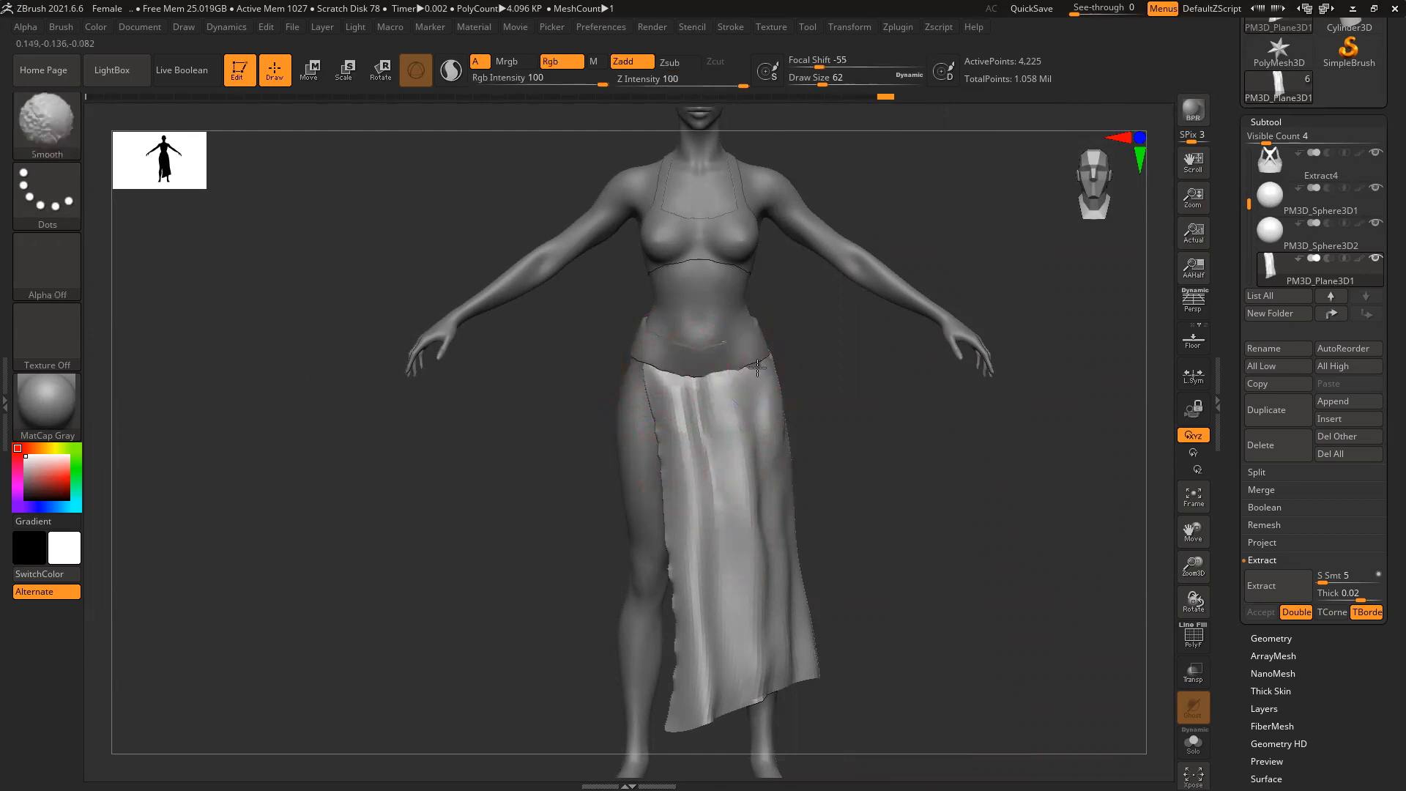
key(shift)
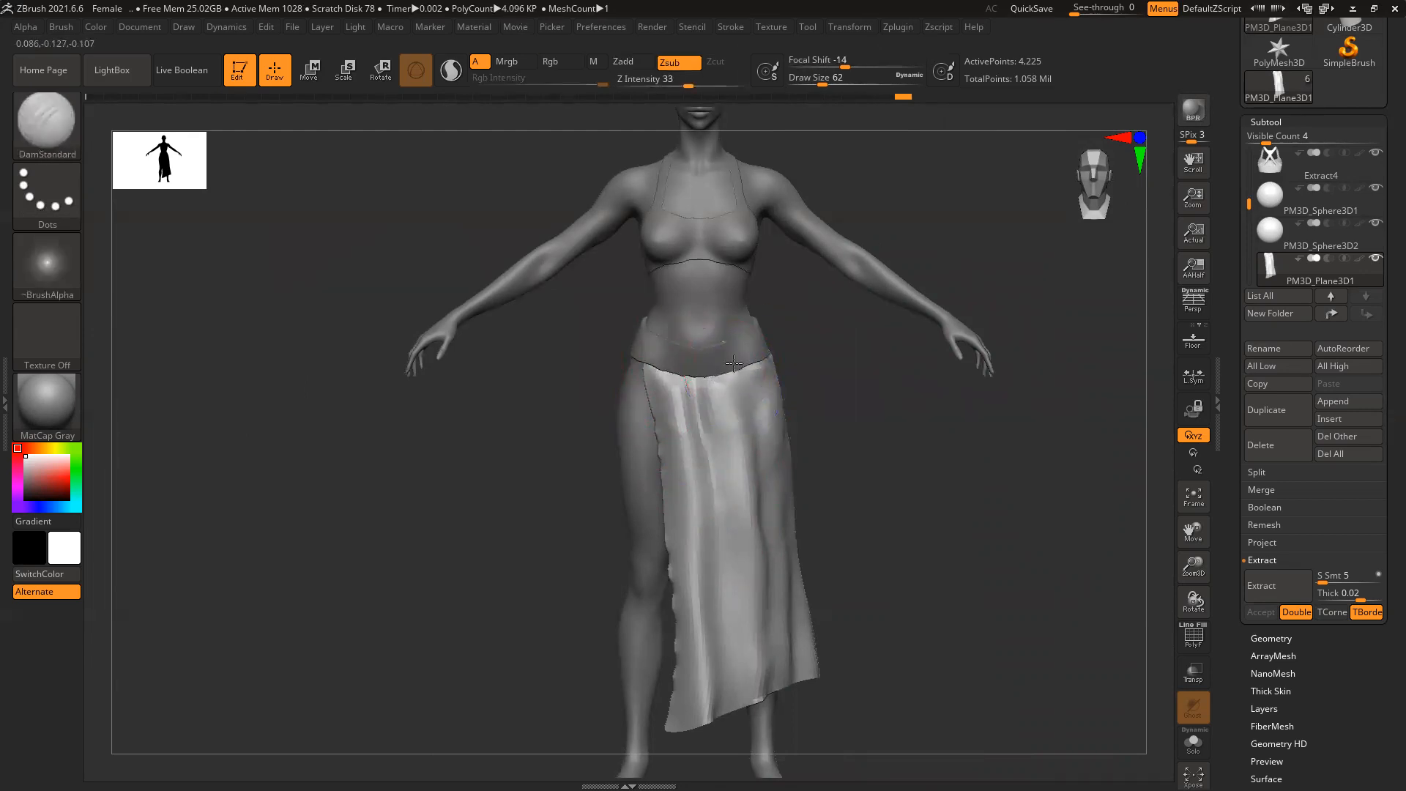
key(shift)
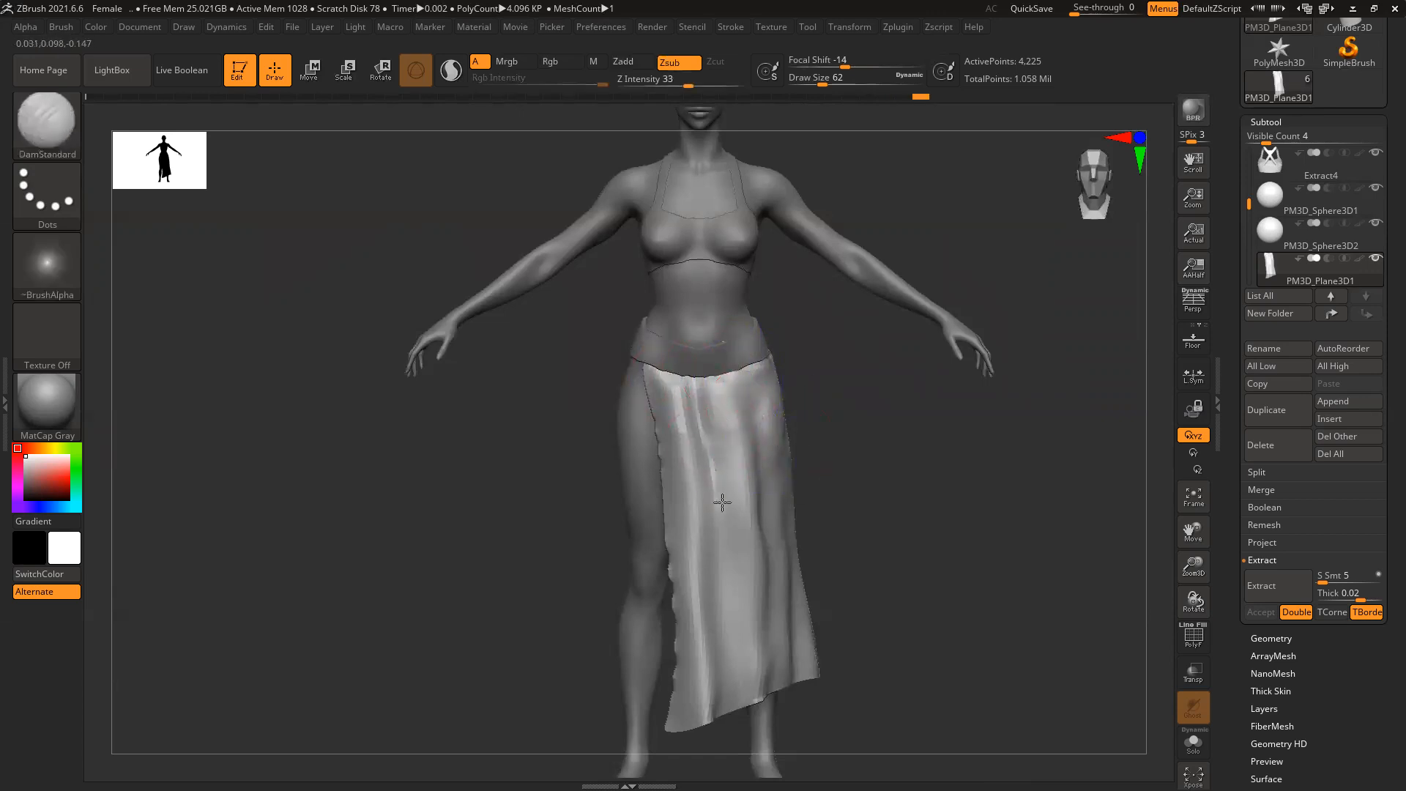
Smooth the fold surface on the side of the skirt just below the belt
drag(875, 556, 734, 428)
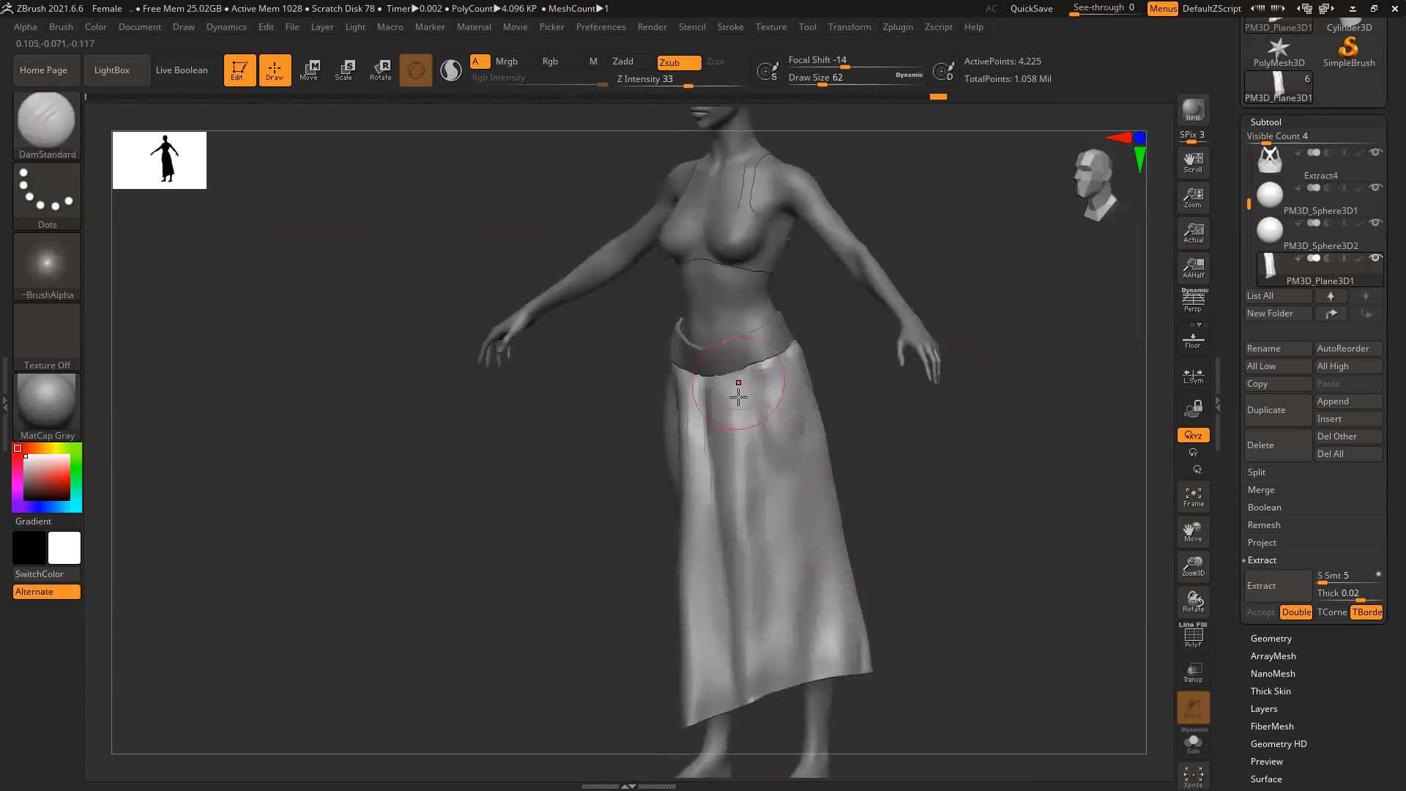
key(shift)
mouse_move(790, 445)
shift+mouse_down()
mouse_move(696, 417)
mouse_move(692, 401)
shift+mouse_up()
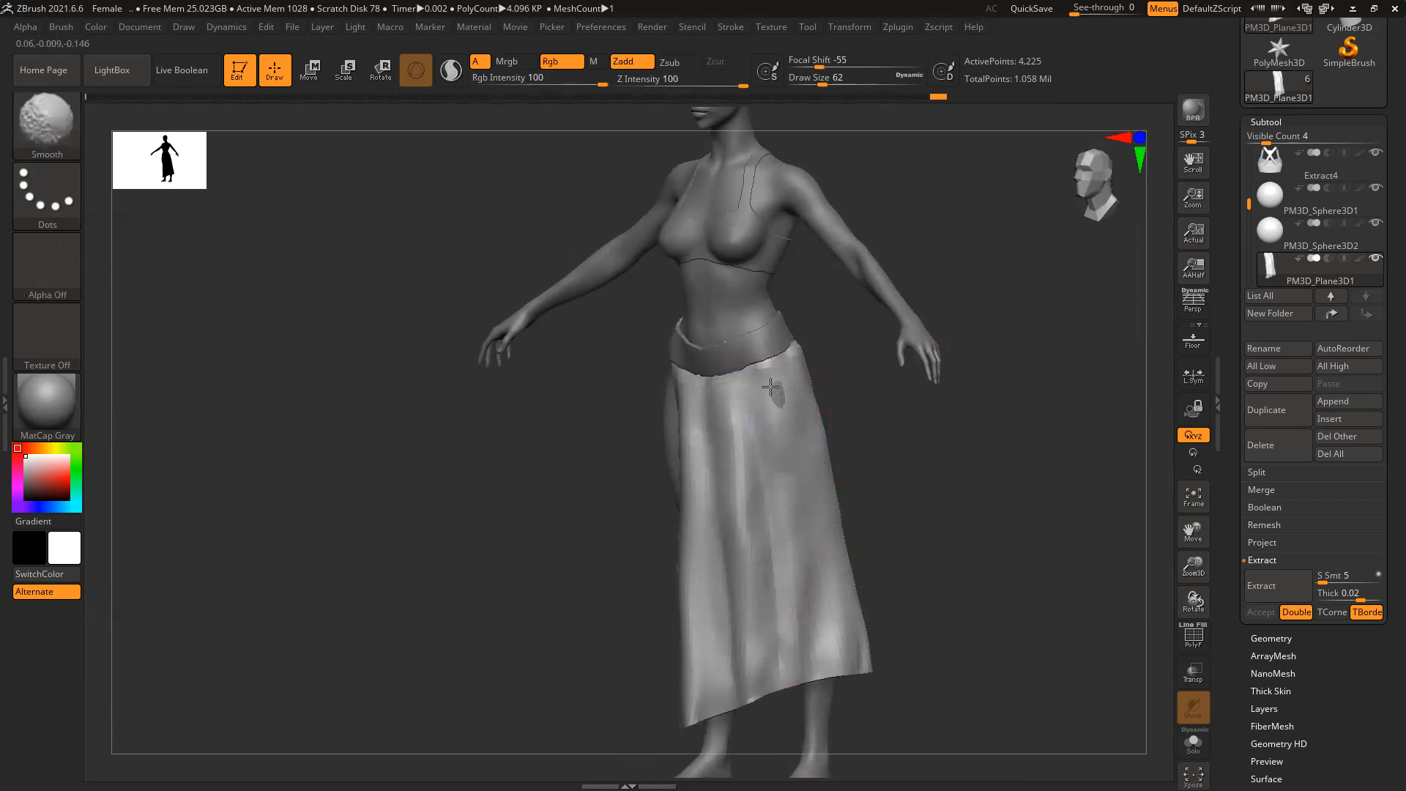
shift+drag(785, 396, 789, 418)
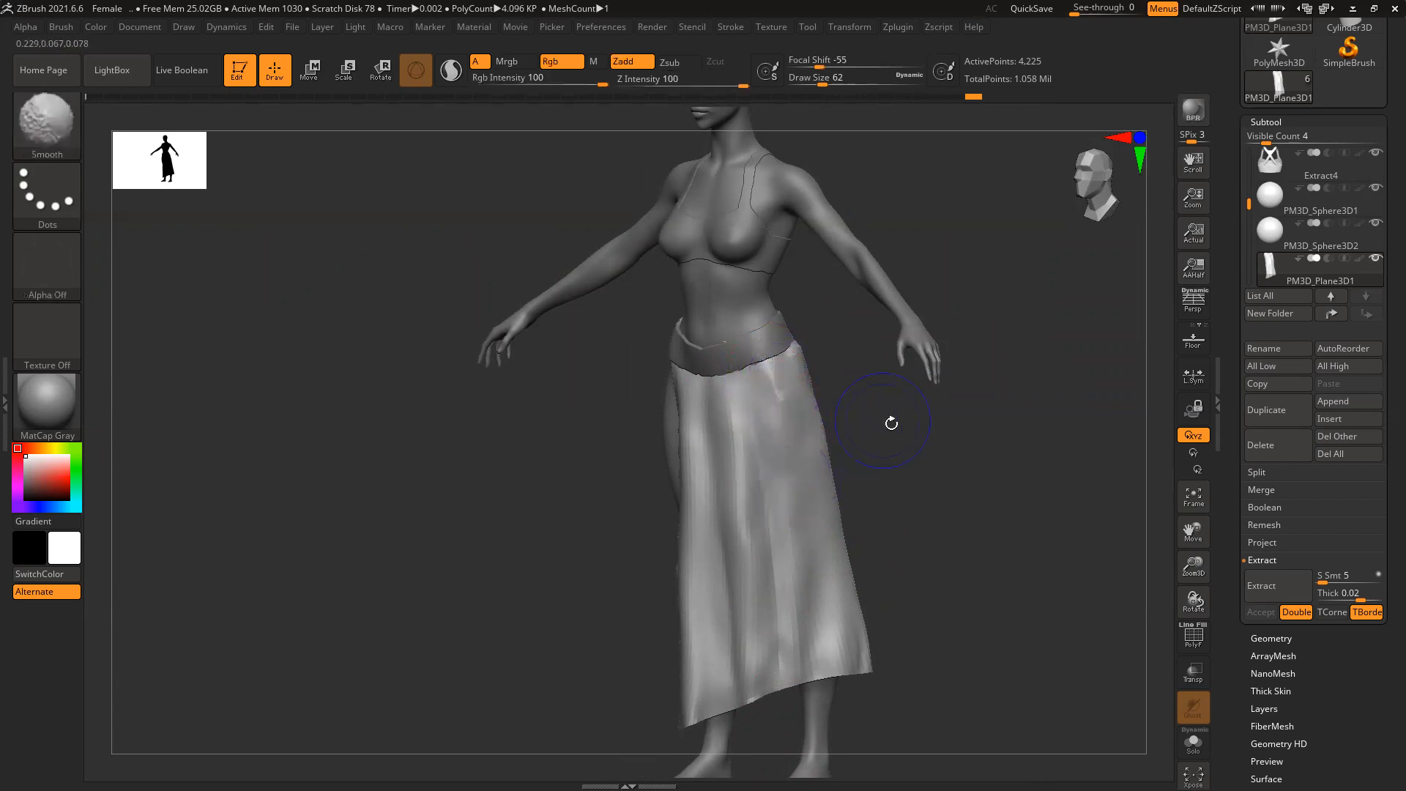
shift+drag(891, 418, 949, 442)
Insert a Plane3D as a new subtool and make it the active subtool with the transform gizmo shown
mouse_move(920, 493)
alt+mouse_down()
mouse_move(856, 486)
mouse_move(953, 499)
mouse_move(922, 533)
alt+mouse_up()
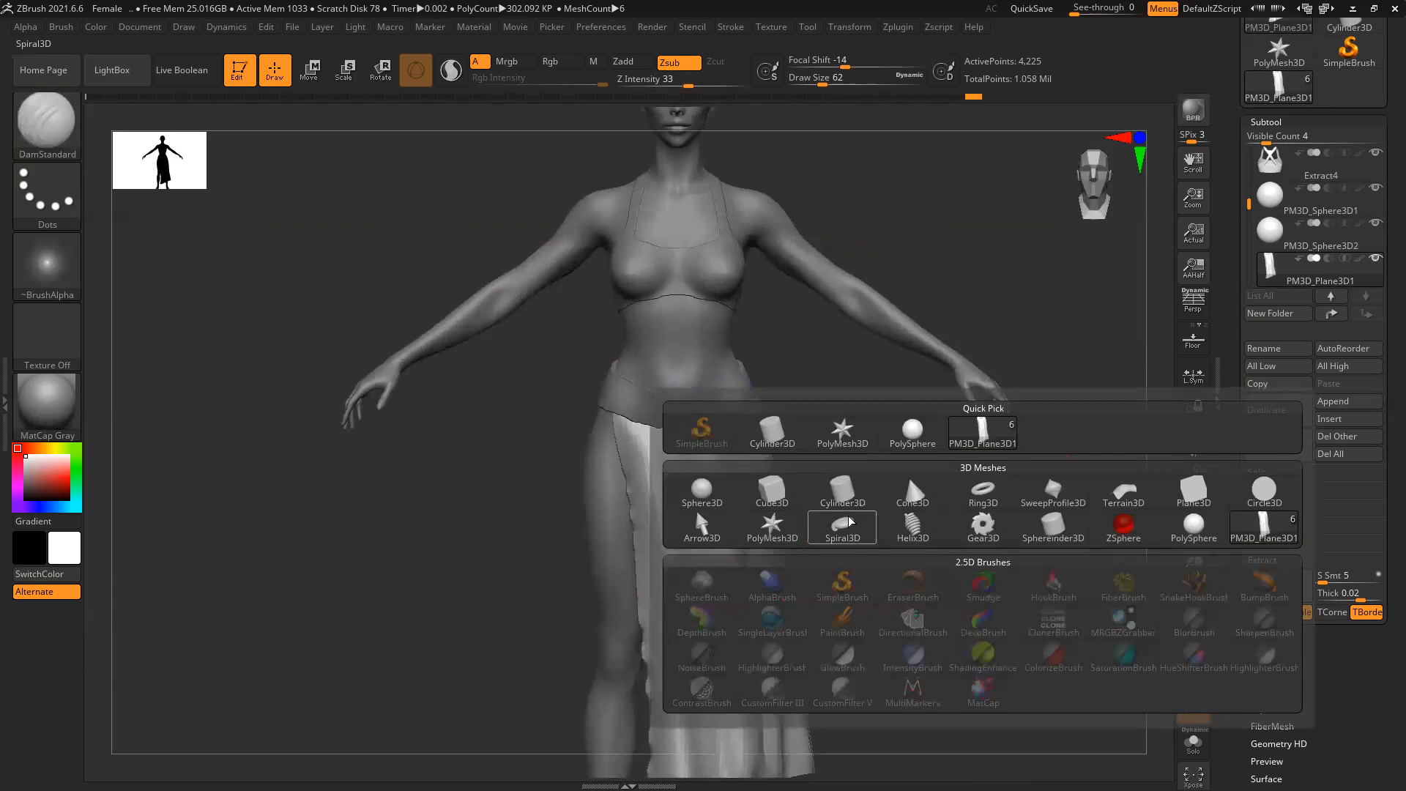
click(1193, 489)
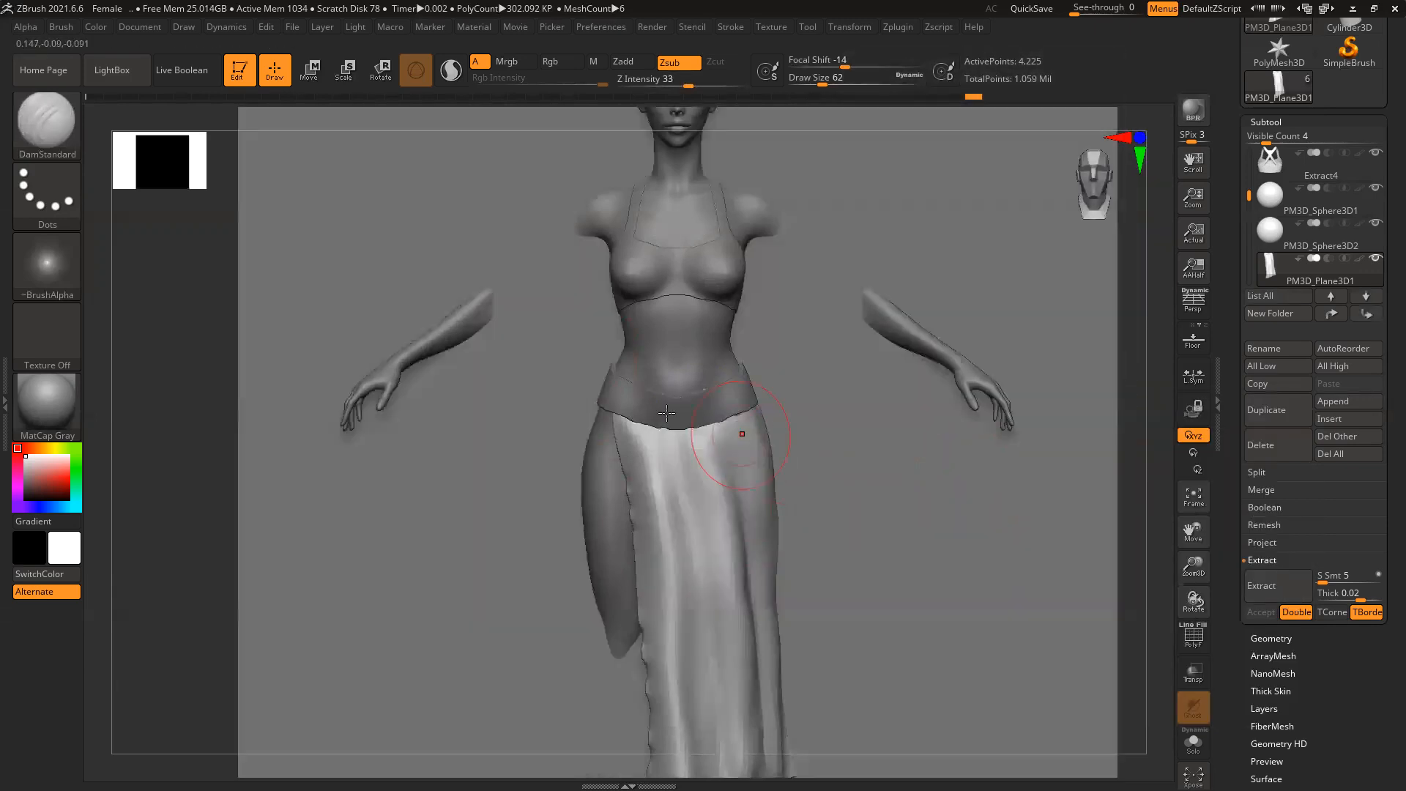
alt+click(941, 480)
ctrl+right_drag(943, 478, 744, 439)
mouse_move(633, 437)
alt+right_down()
mouse_move(534, 427)
mouse_move(597, 438)
alt+right_up()
key(r)
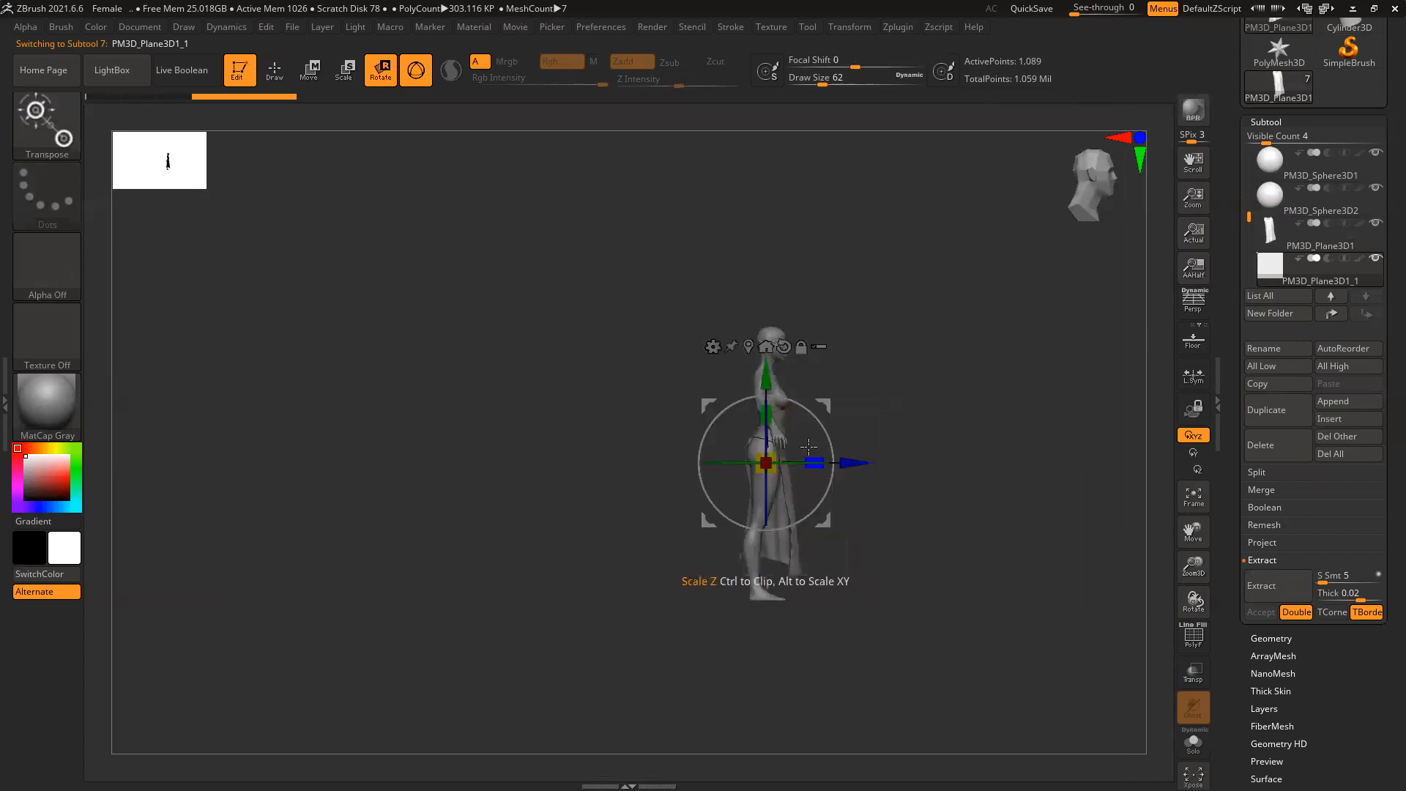
Move the new plane forward in front of the body and scale it down to a small square over the waist
drag(856, 462, 890, 462)
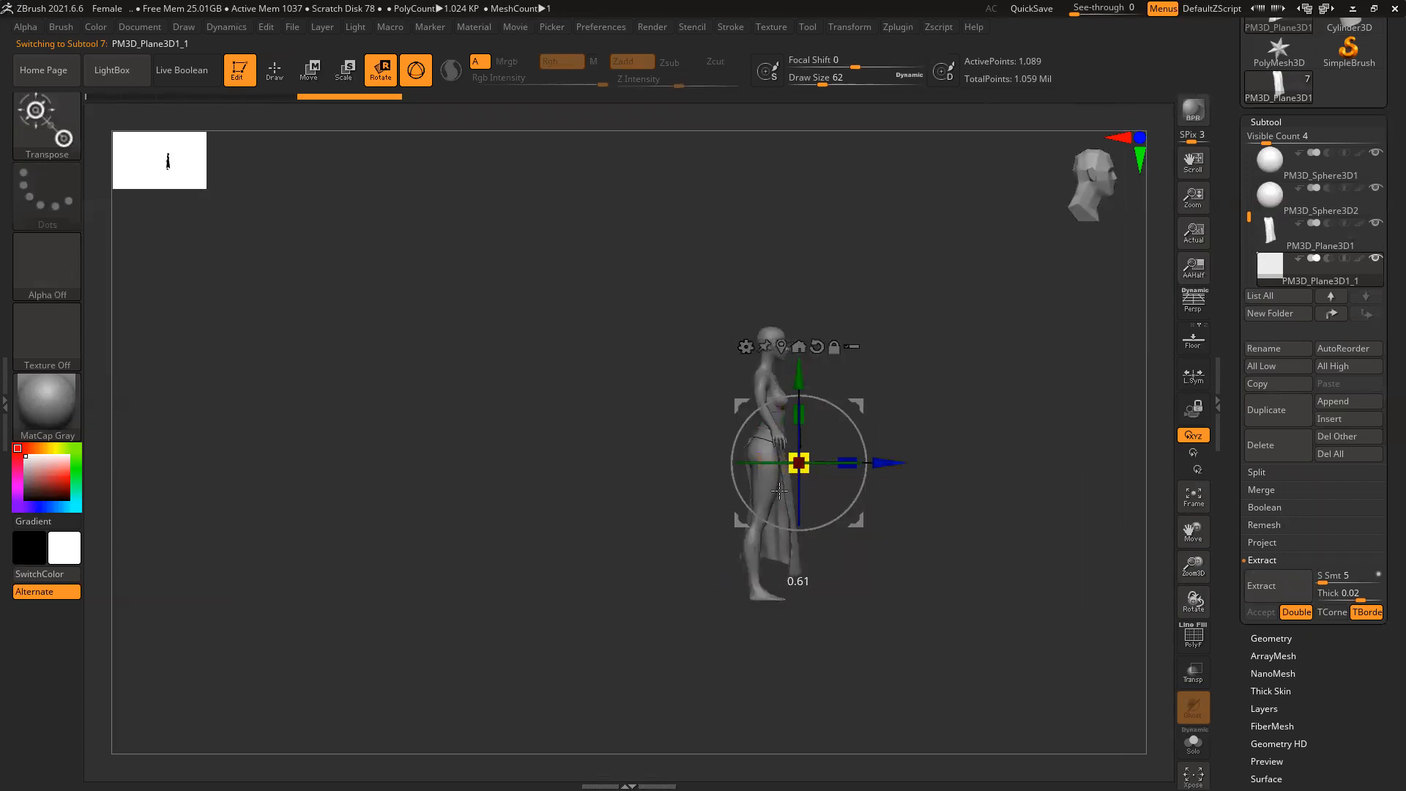
shift+right_drag(1096, 584, 1085, 710)
drag(798, 414, 832, 338)
alt+right_drag(1017, 416, 1051, 431)
drag(847, 375, 788, 383)
mouse_move(997, 453)
shift+right_down()
mouse_move(948, 469)
mouse_move(970, 449)
shift+right_up()
Subdivide the plane twice and raise it in front of the belly
key(ctrl+d)
key(ctrl+d)
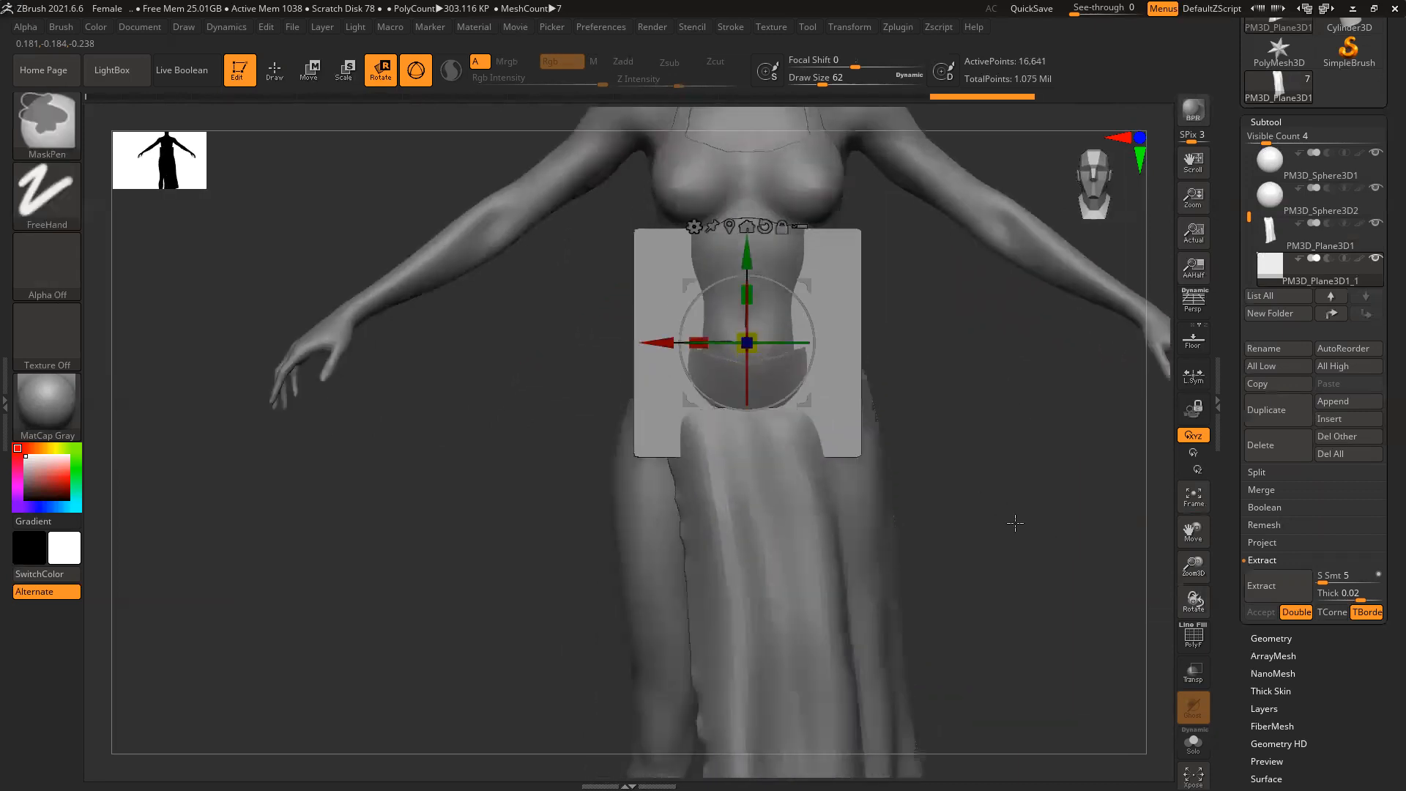
key(shift+f)
key(shift+f)
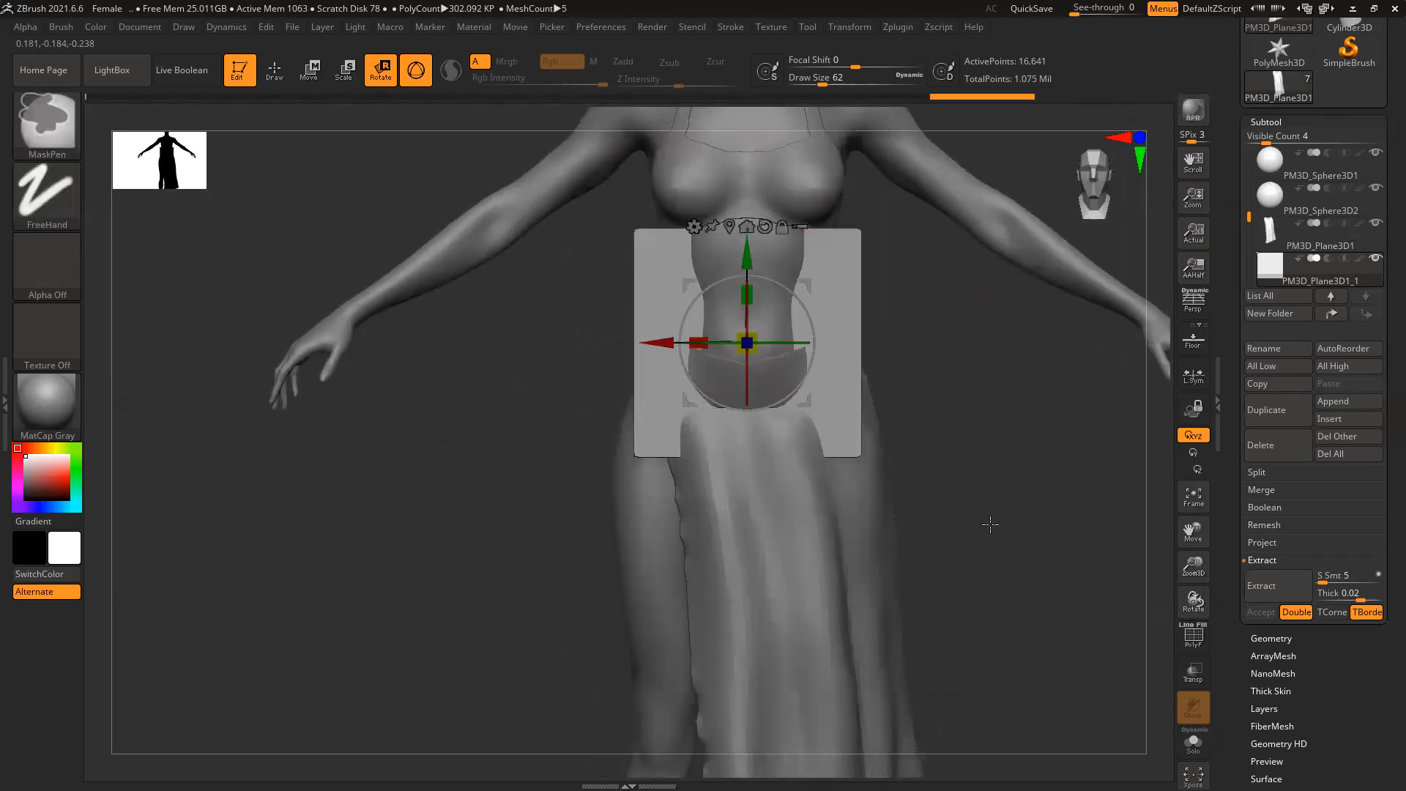
drag(764, 264, 764, 193)
Mask the plane's lower half with a blurred edge and fold the unmasked upper part back and down toward the belt
ctrl+drag(1024, 535, 435, 281)
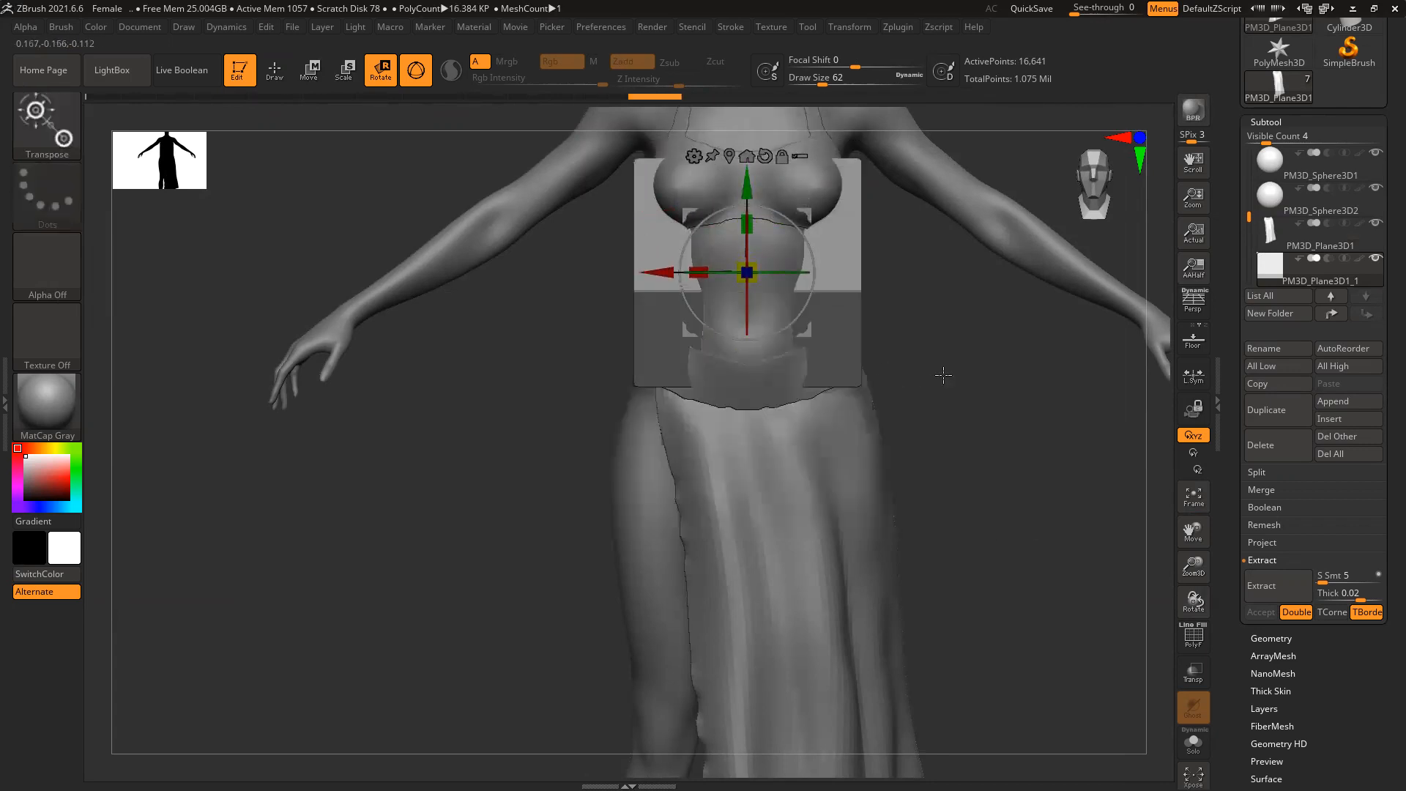
key(w)
drag(747, 272, 842, 299)
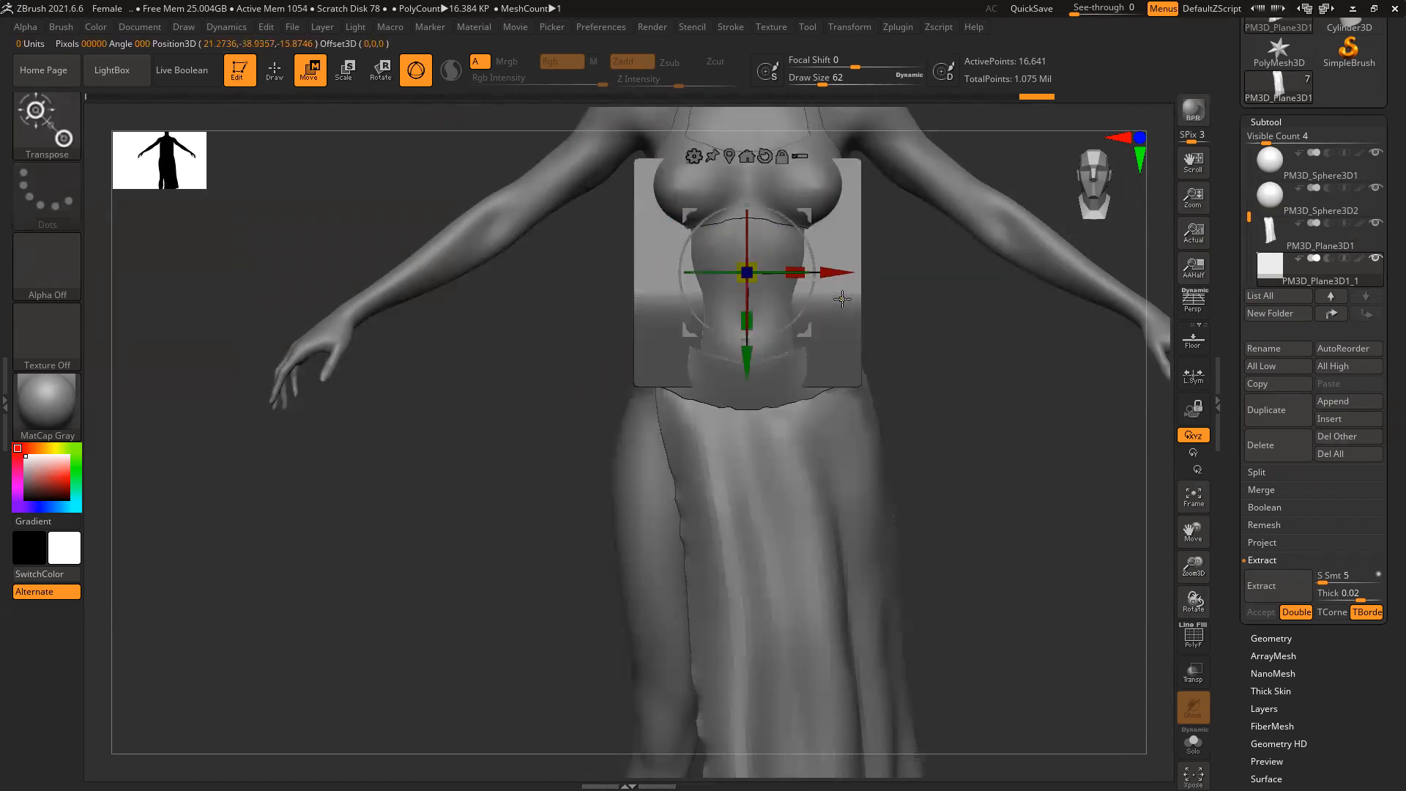
shift+drag(970, 349, 970, 353)
drag(808, 233, 492, 440)
drag(659, 278, 697, 278)
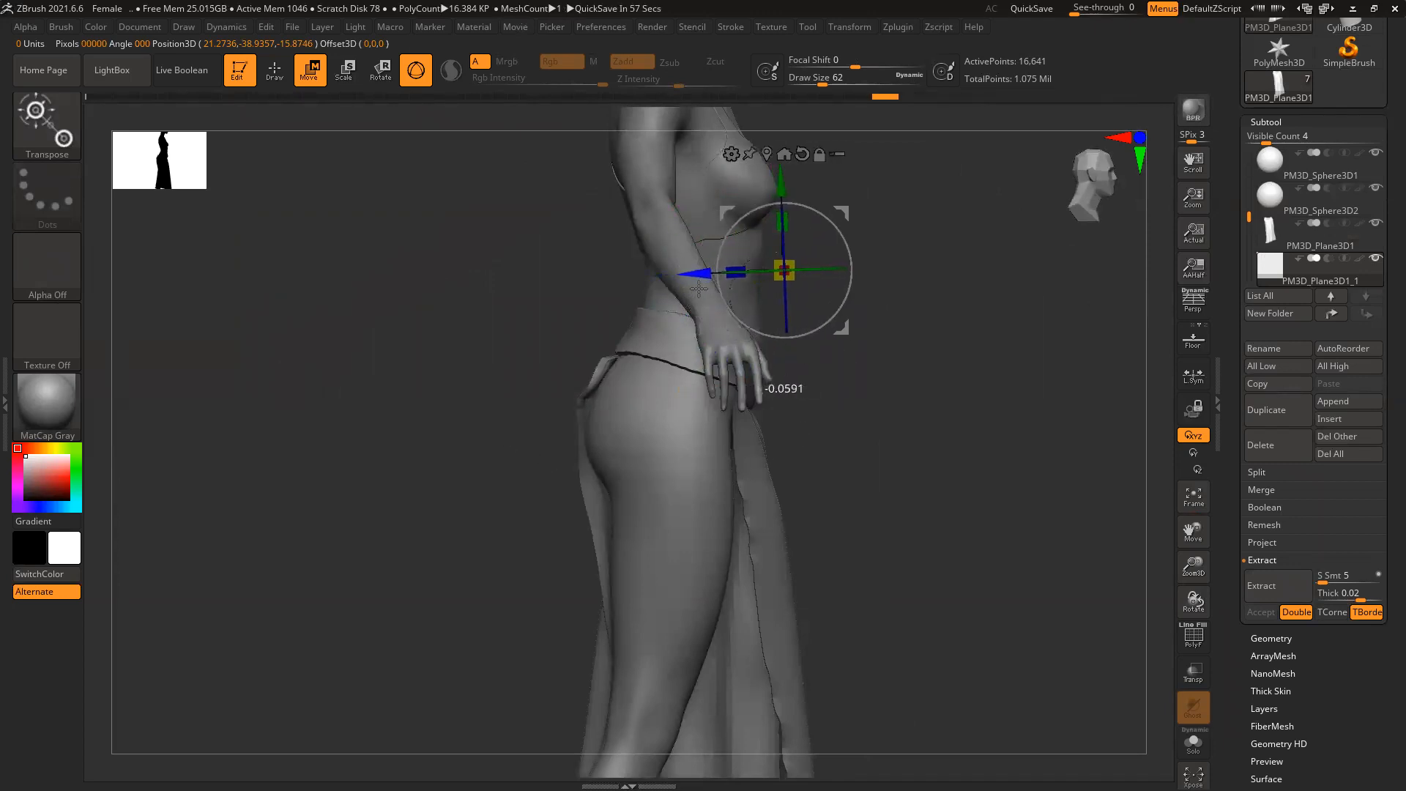
drag(788, 192, 799, 292)
drag(879, 308, 812, 376)
Turn on Double display in the plane's display properties so both of its sides show
drag(1236, 655, 1238, 527)
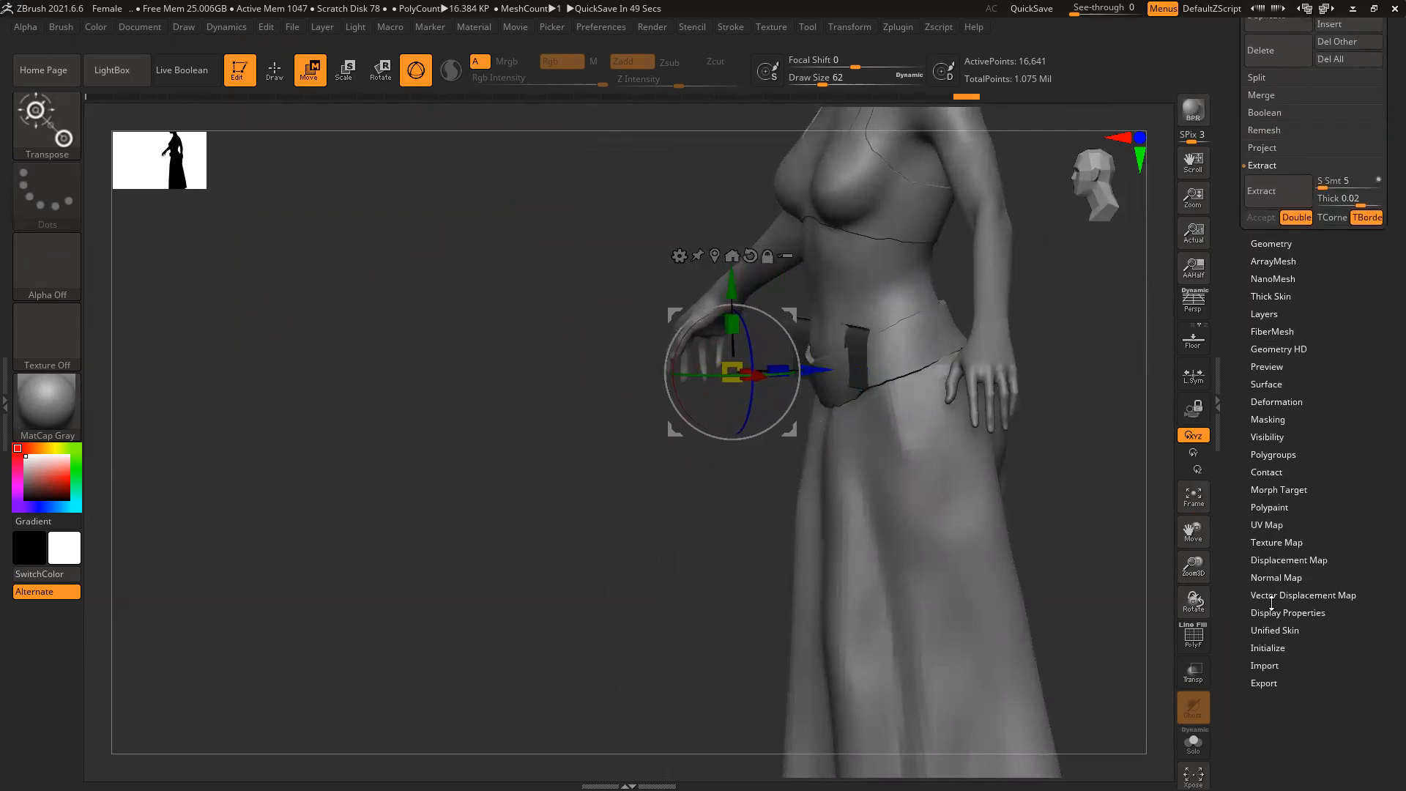
click(1275, 612)
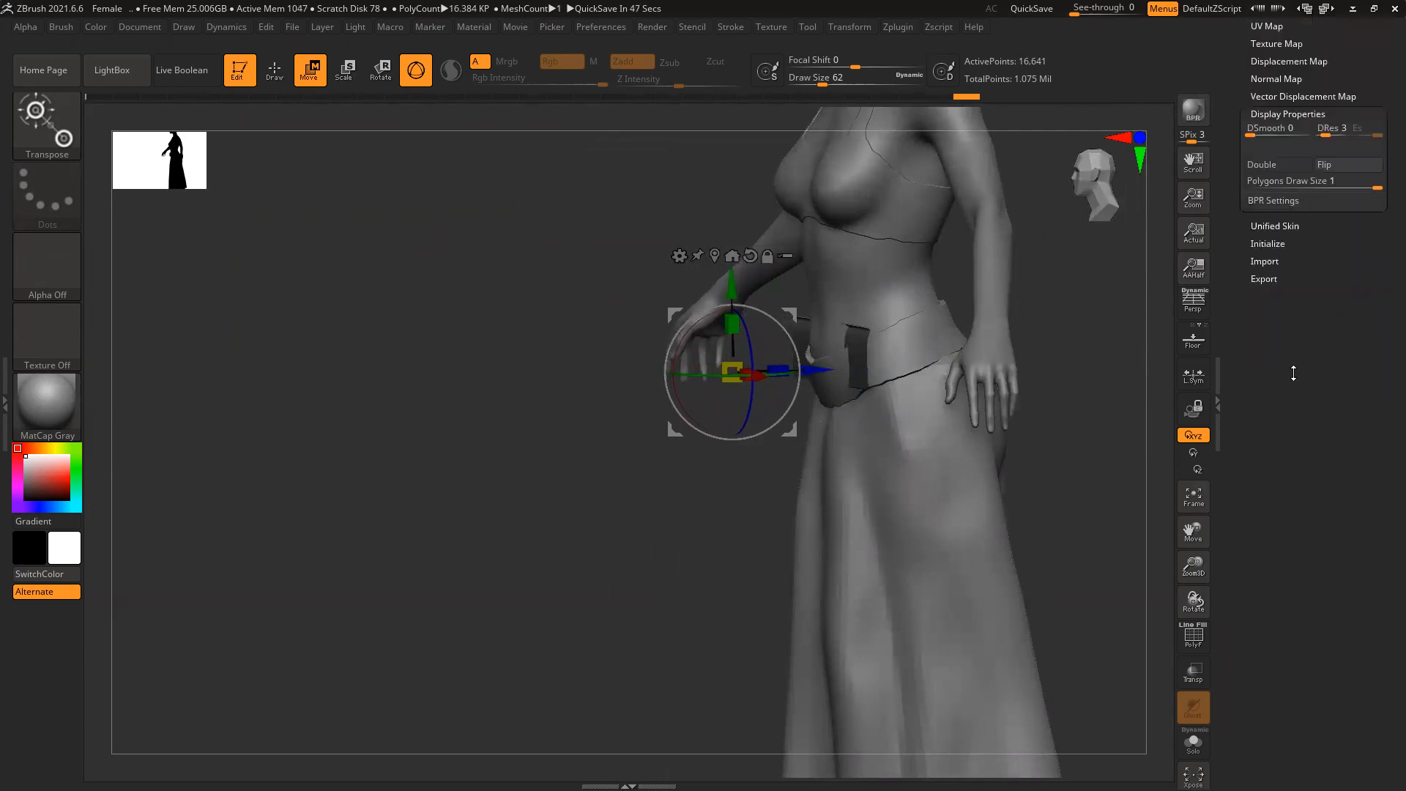
click(1274, 166)
Move the folded plane back against the front of the belt and narrow its hanging front panel
drag(1113, 300, 986, 456)
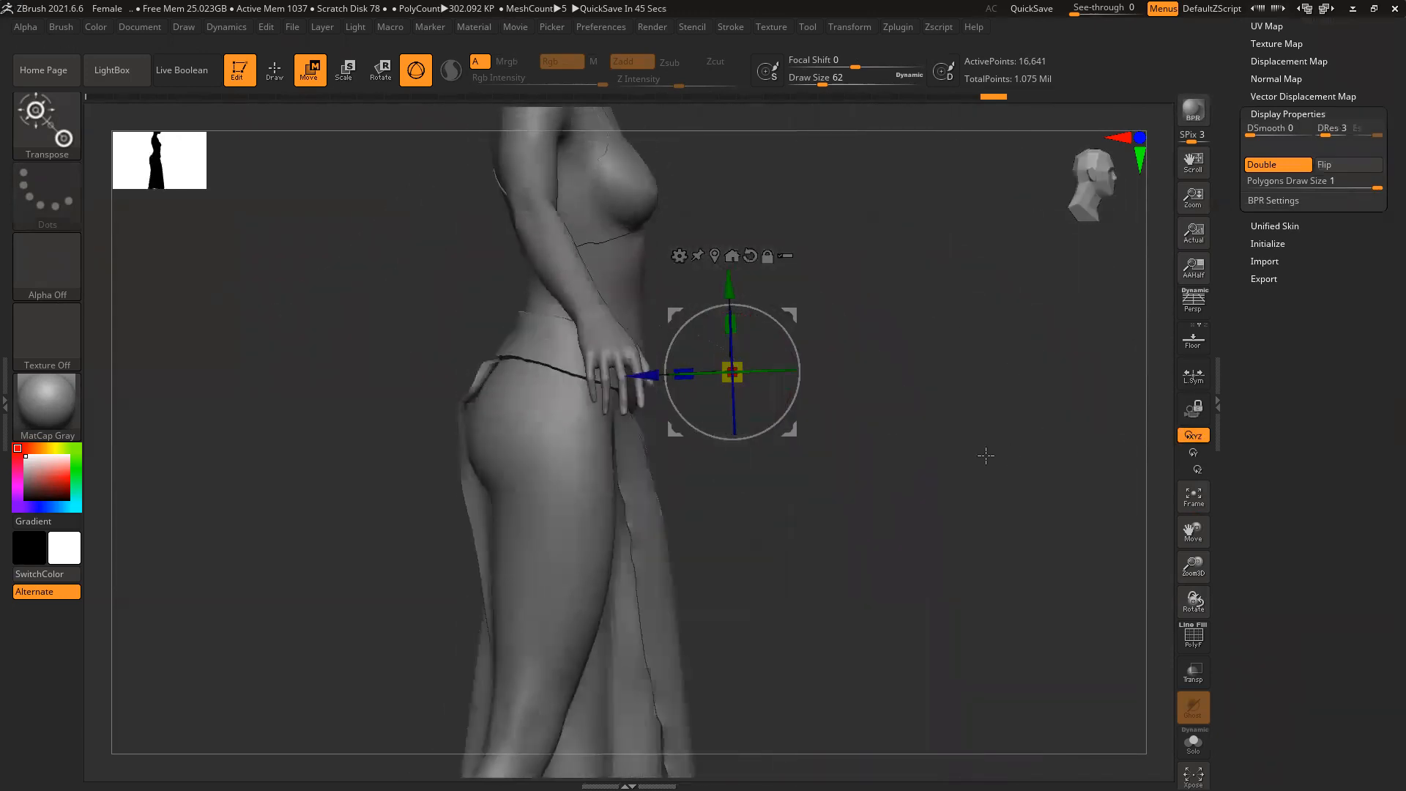
drag(644, 375, 582, 378)
drag(849, 417, 769, 427)
alt+drag(859, 402, 894, 474)
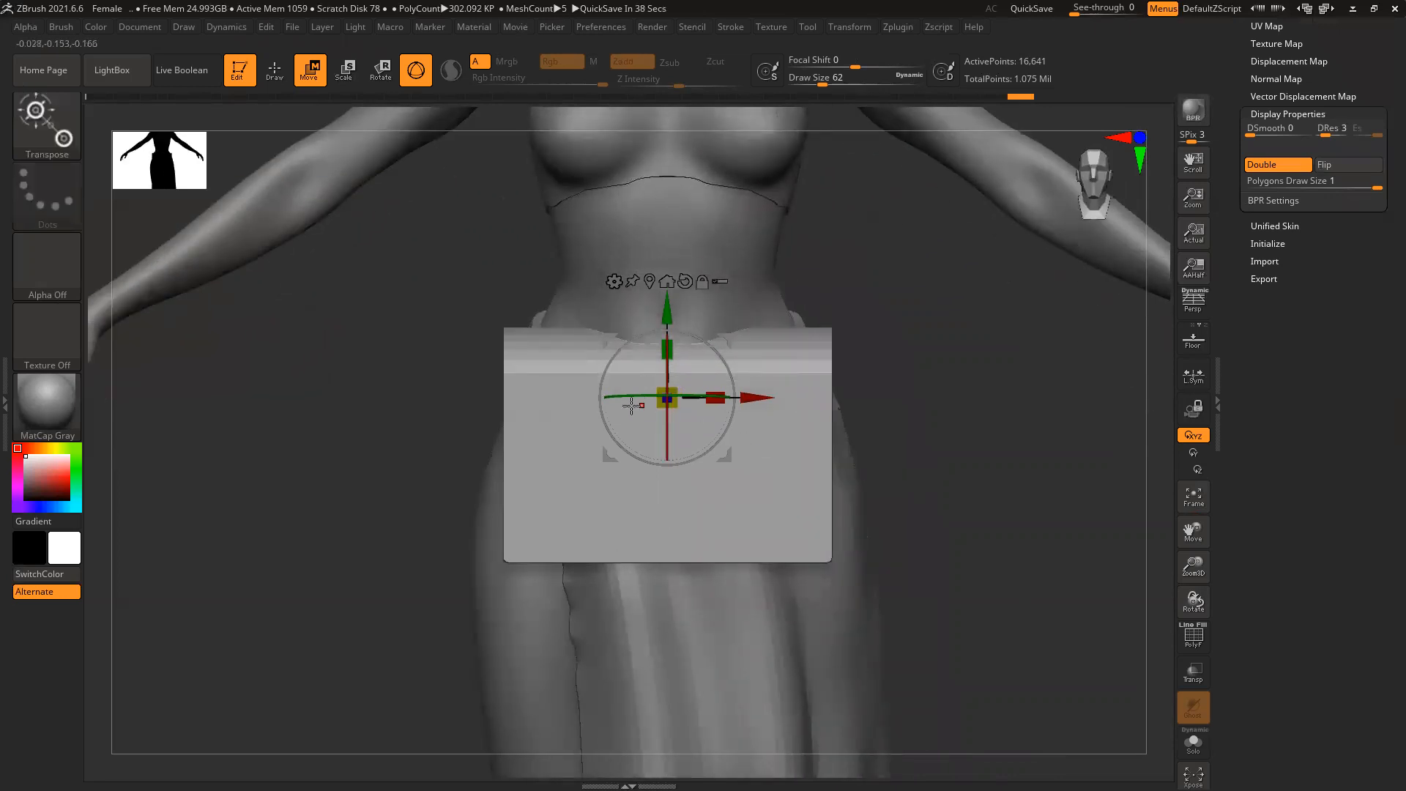
drag(724, 390, 684, 393)
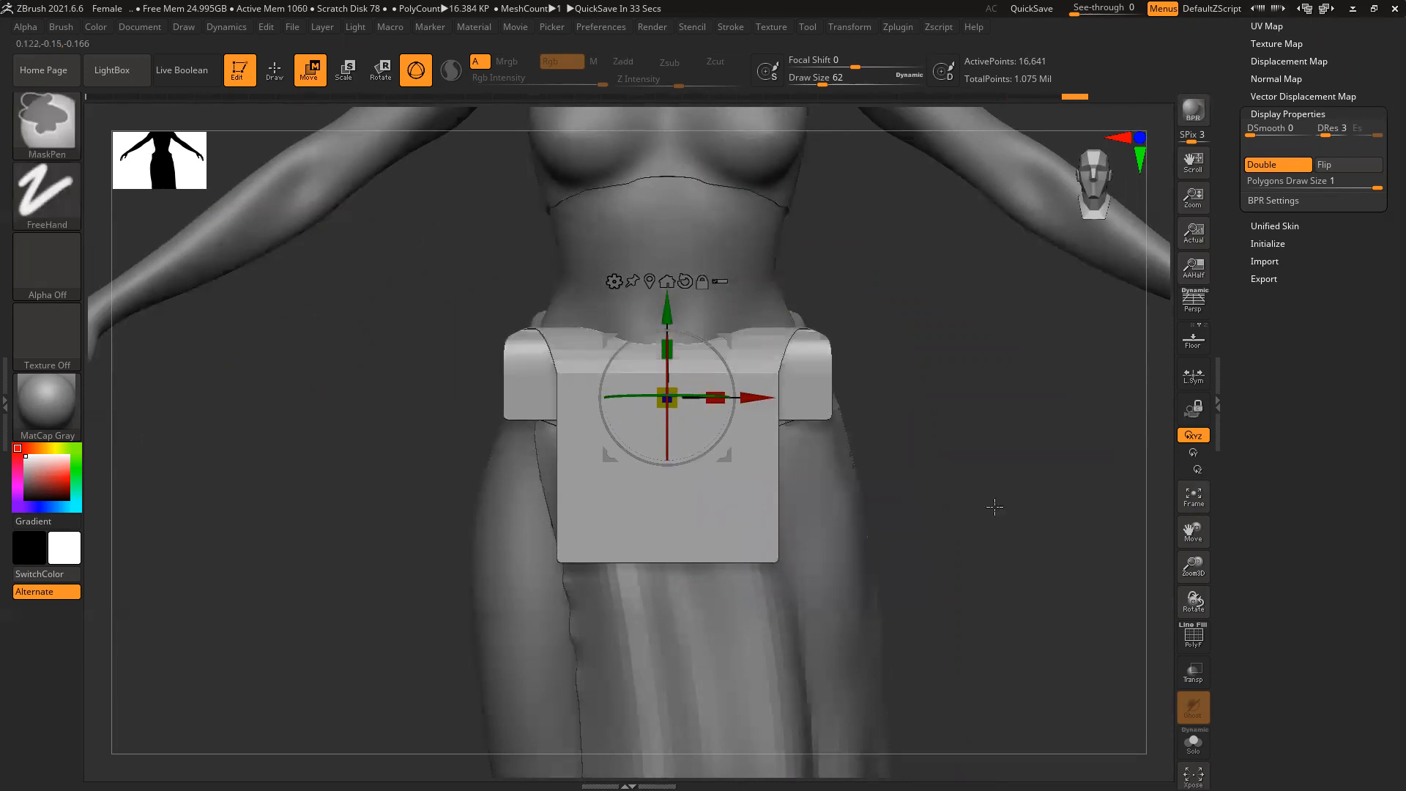
key(ctrl)
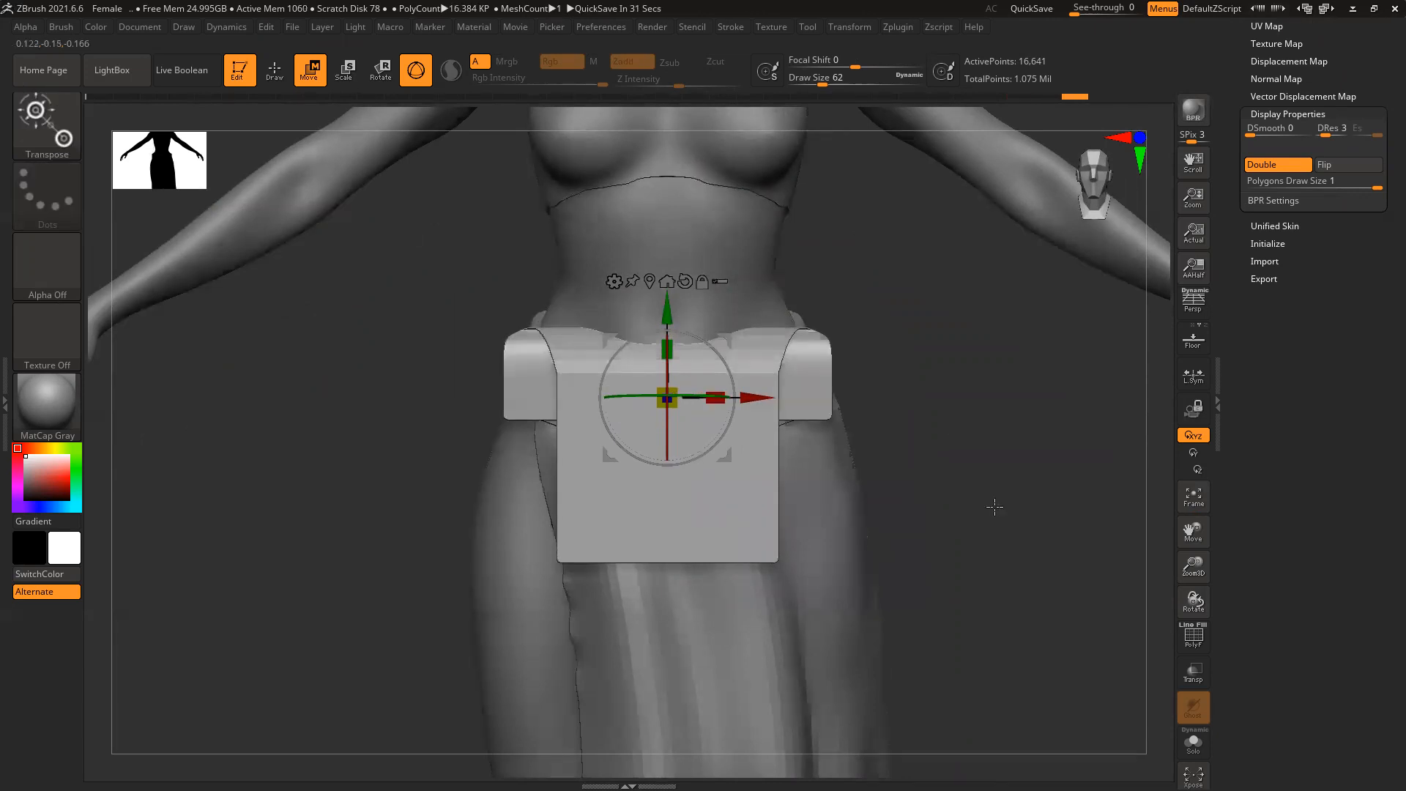
Shape the folded cloth with the Move brush, narrowing its back flap and wrapping the fold over the belt
key(q)
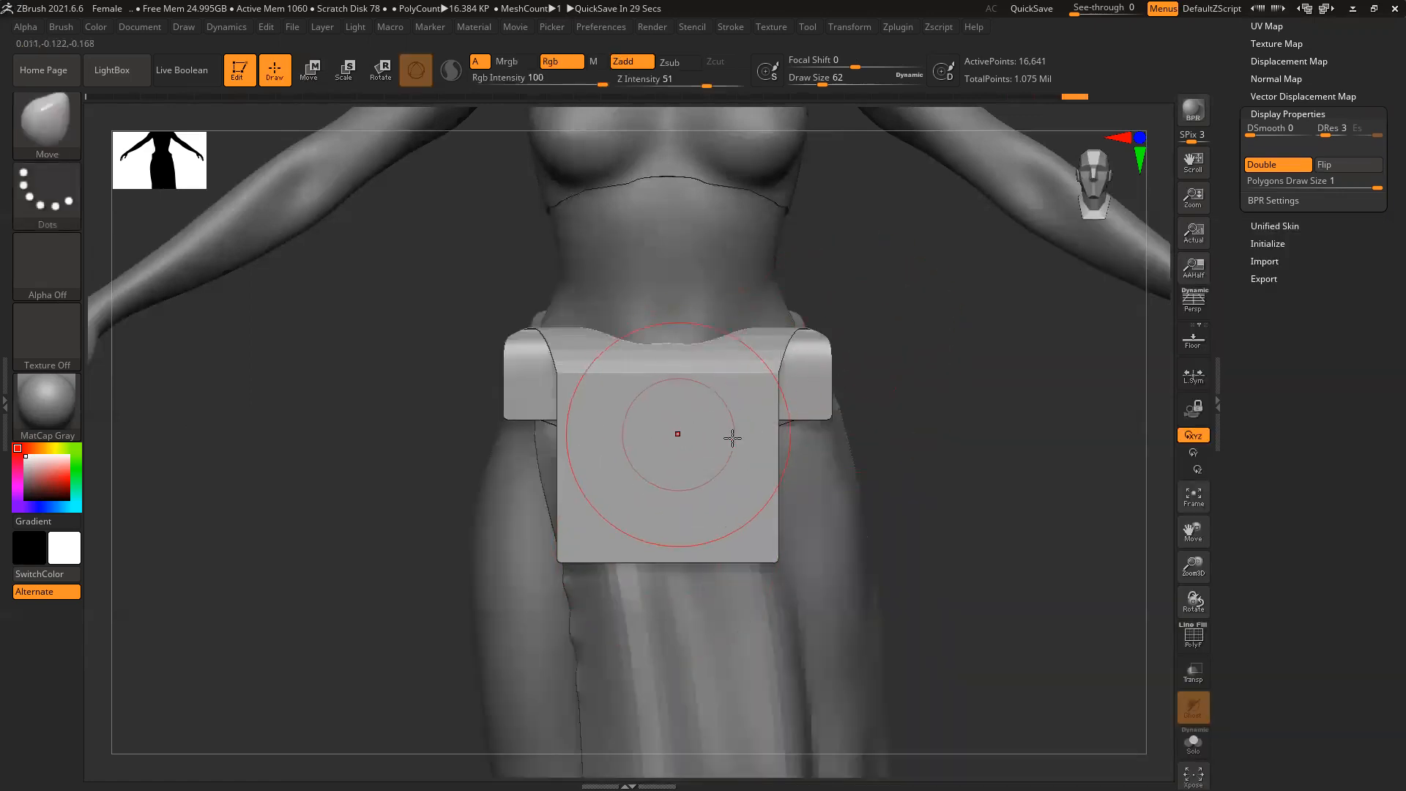
drag(820, 368, 782, 370)
drag(875, 373, 1025, 373)
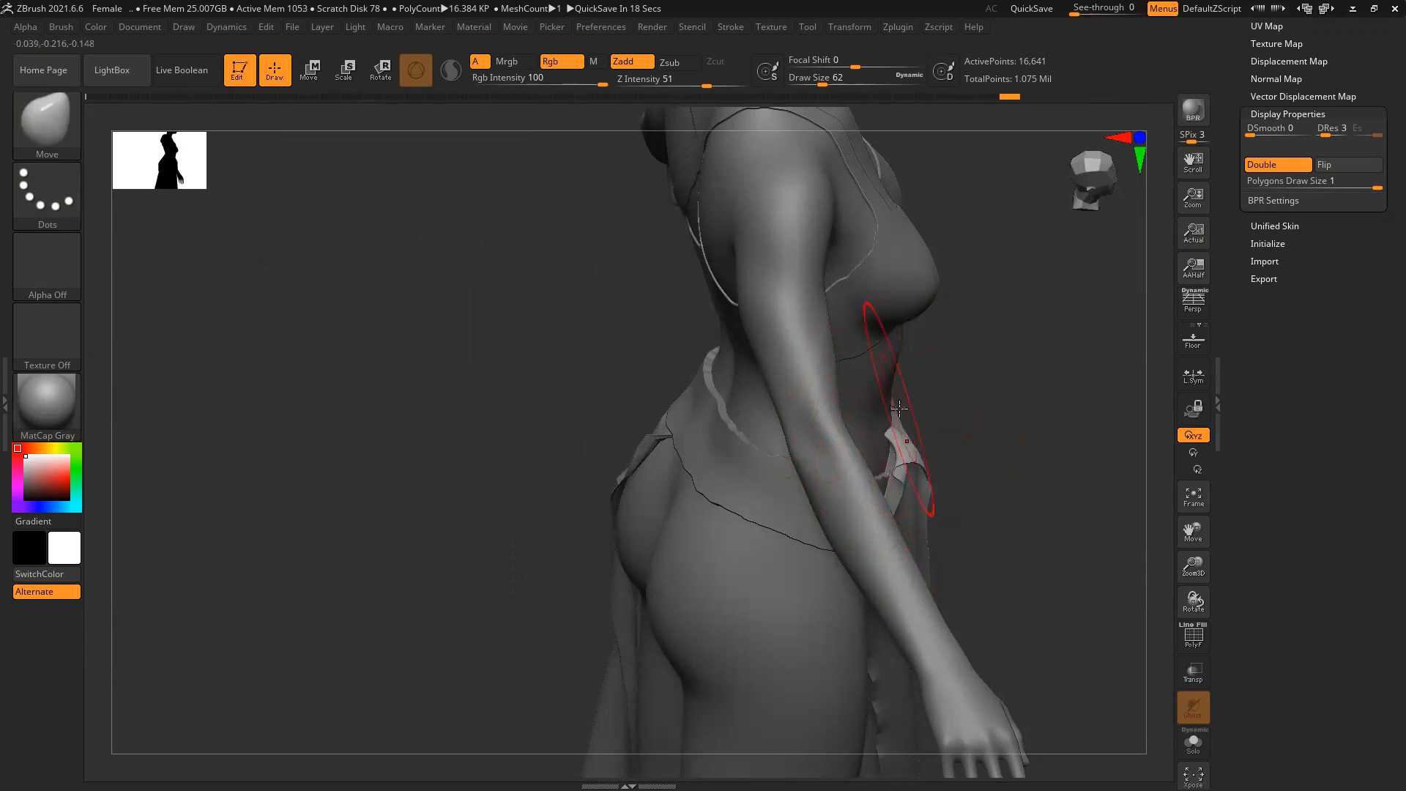
mouse_move(891, 407)
mouse_down()
mouse_move(952, 381)
mouse_move(982, 388)
mouse_move(965, 393)
mouse_up()
drag(858, 477, 796, 452)
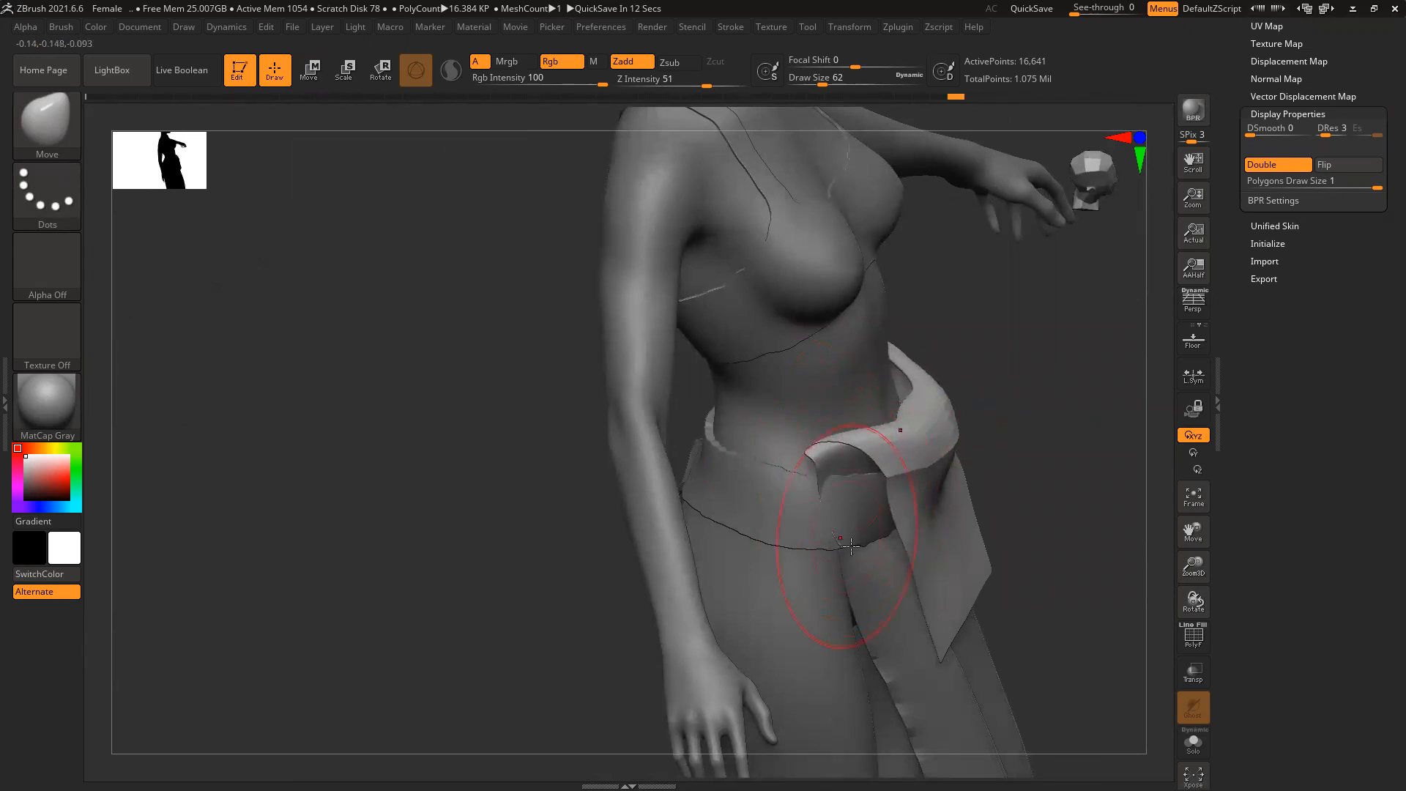
drag(814, 545, 790, 536)
drag(549, 538, 798, 509)
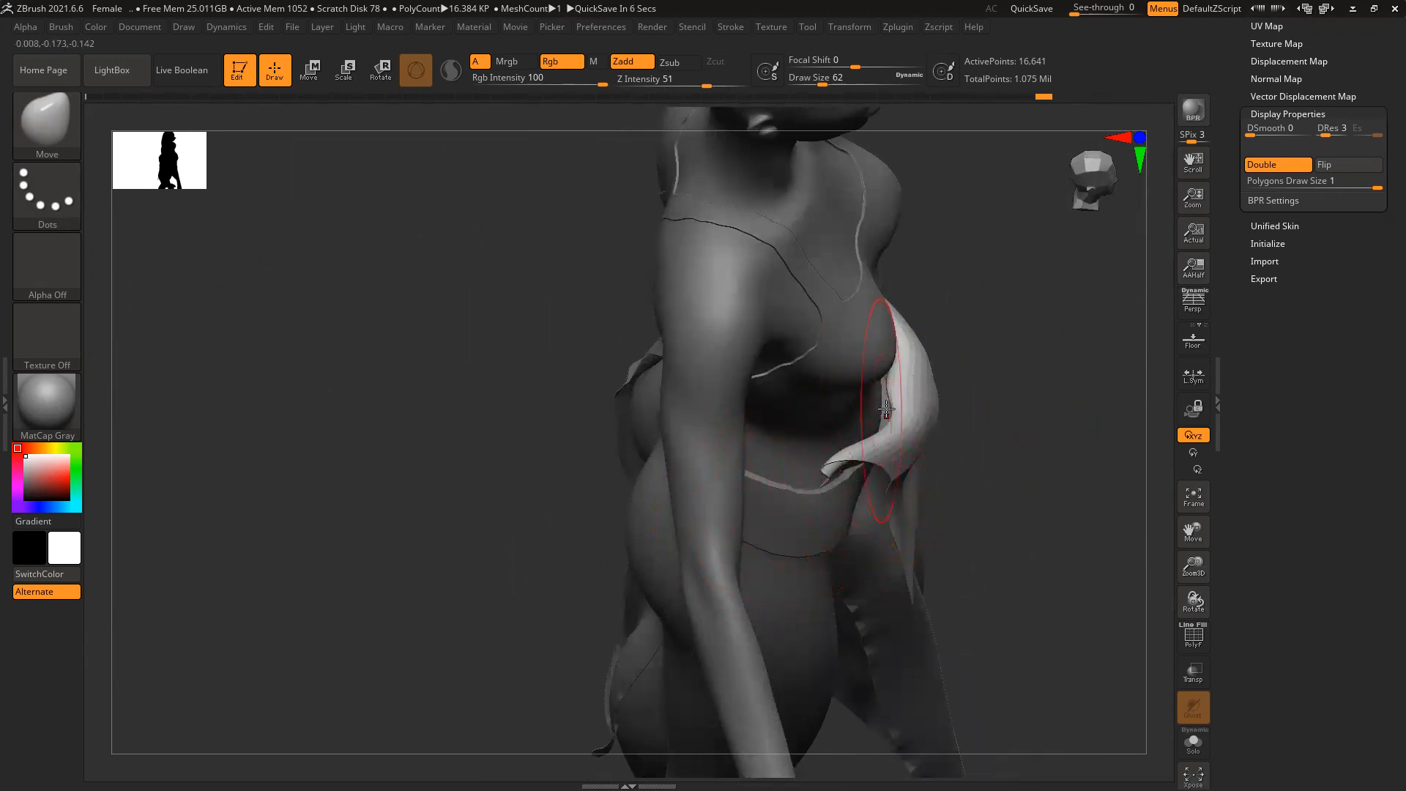
Smooth the cloth's folded upper part and refine its side edges where they meet the belt
key(shift)
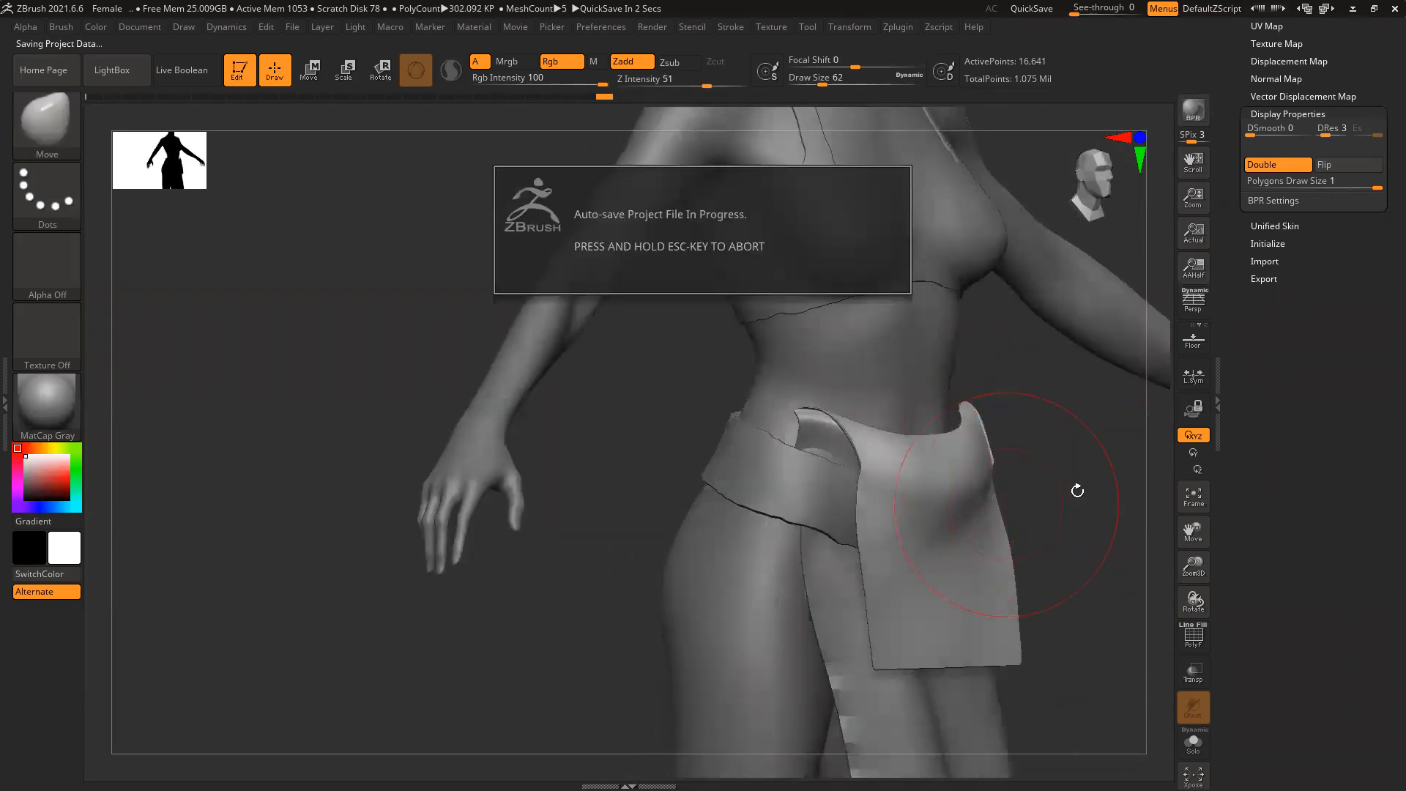
mouse_move(1055, 477)
mouse_down()
mouse_move(1099, 476)
mouse_move(873, 467)
mouse_up()
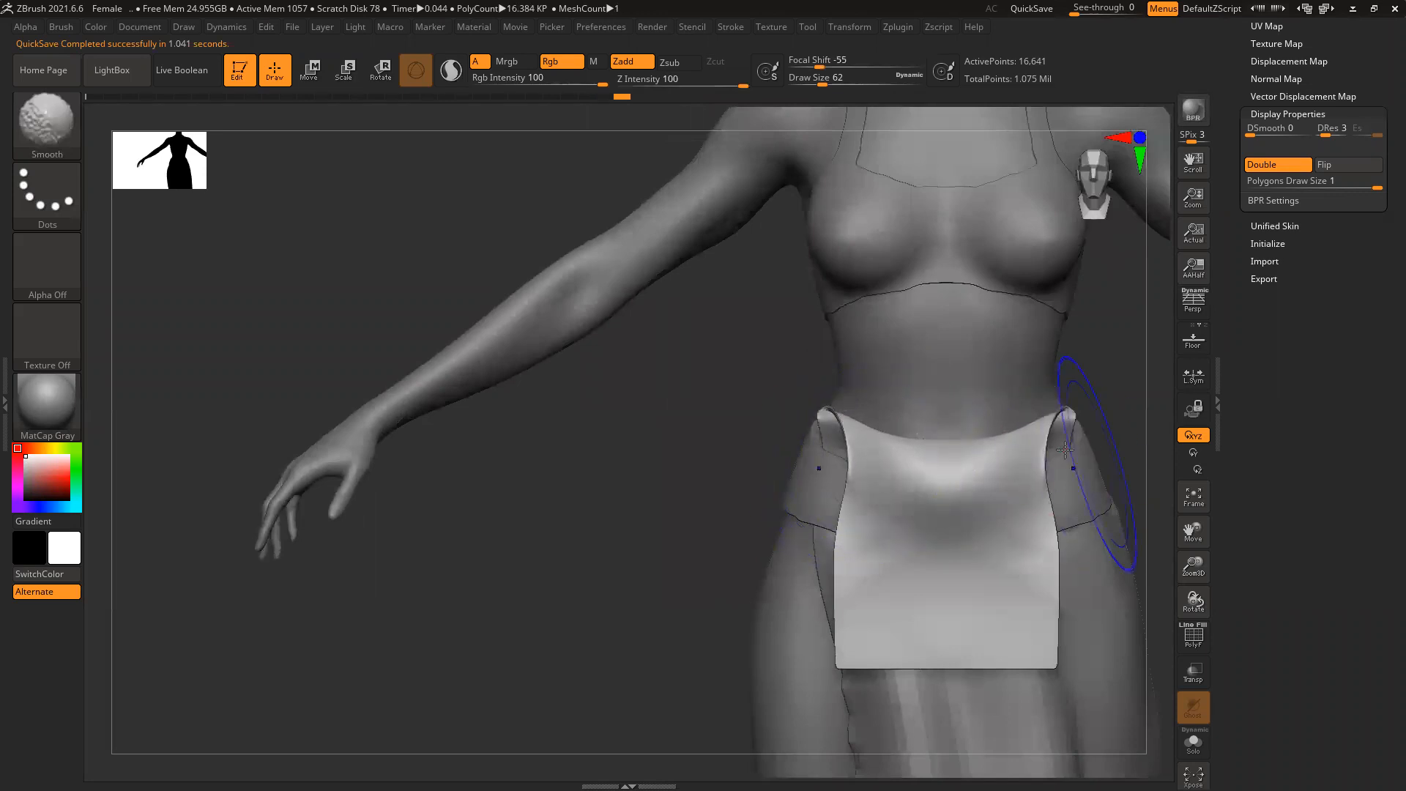
drag(683, 490, 880, 468)
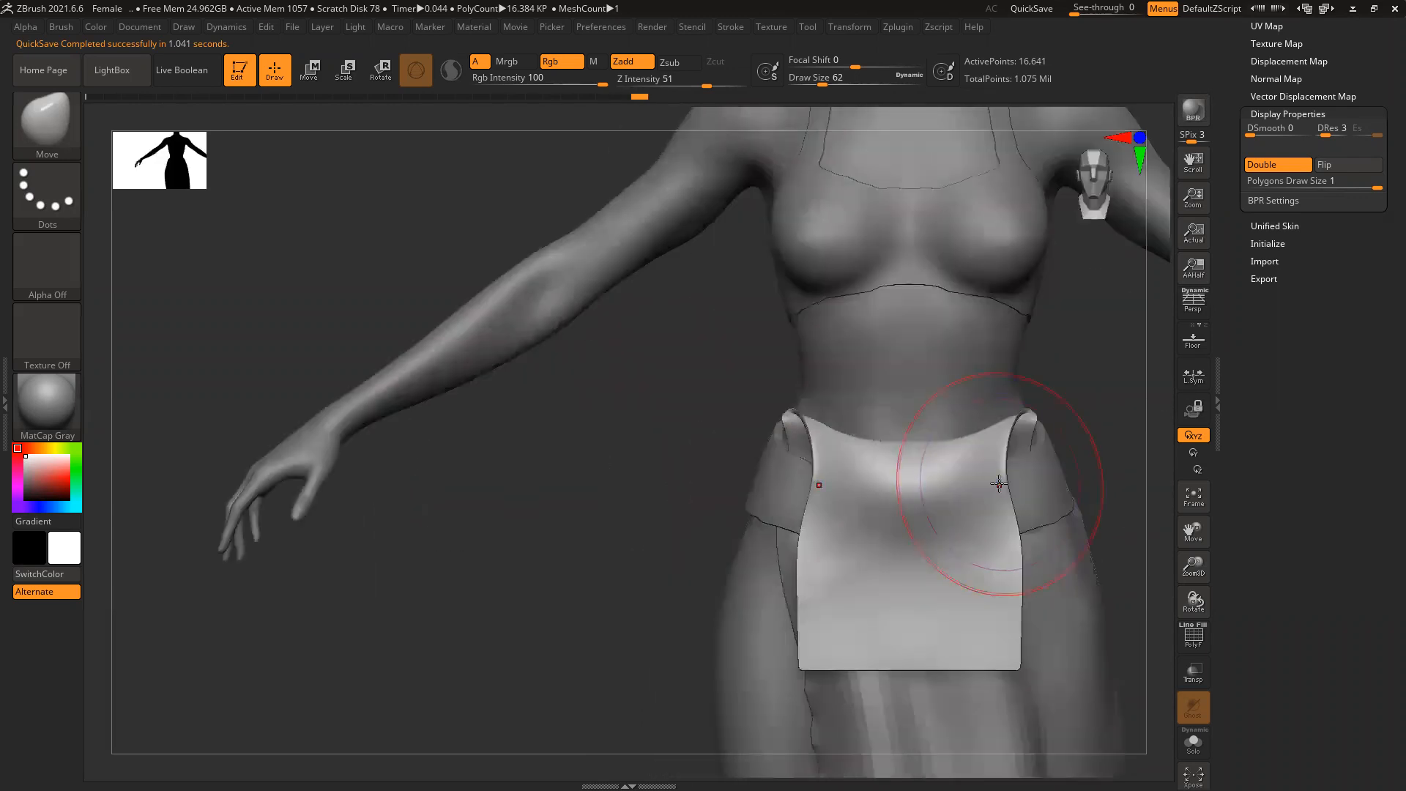
Try to arch the front cloth panel's lower edge upward with the Move brush, and undo it
key(ctrl)
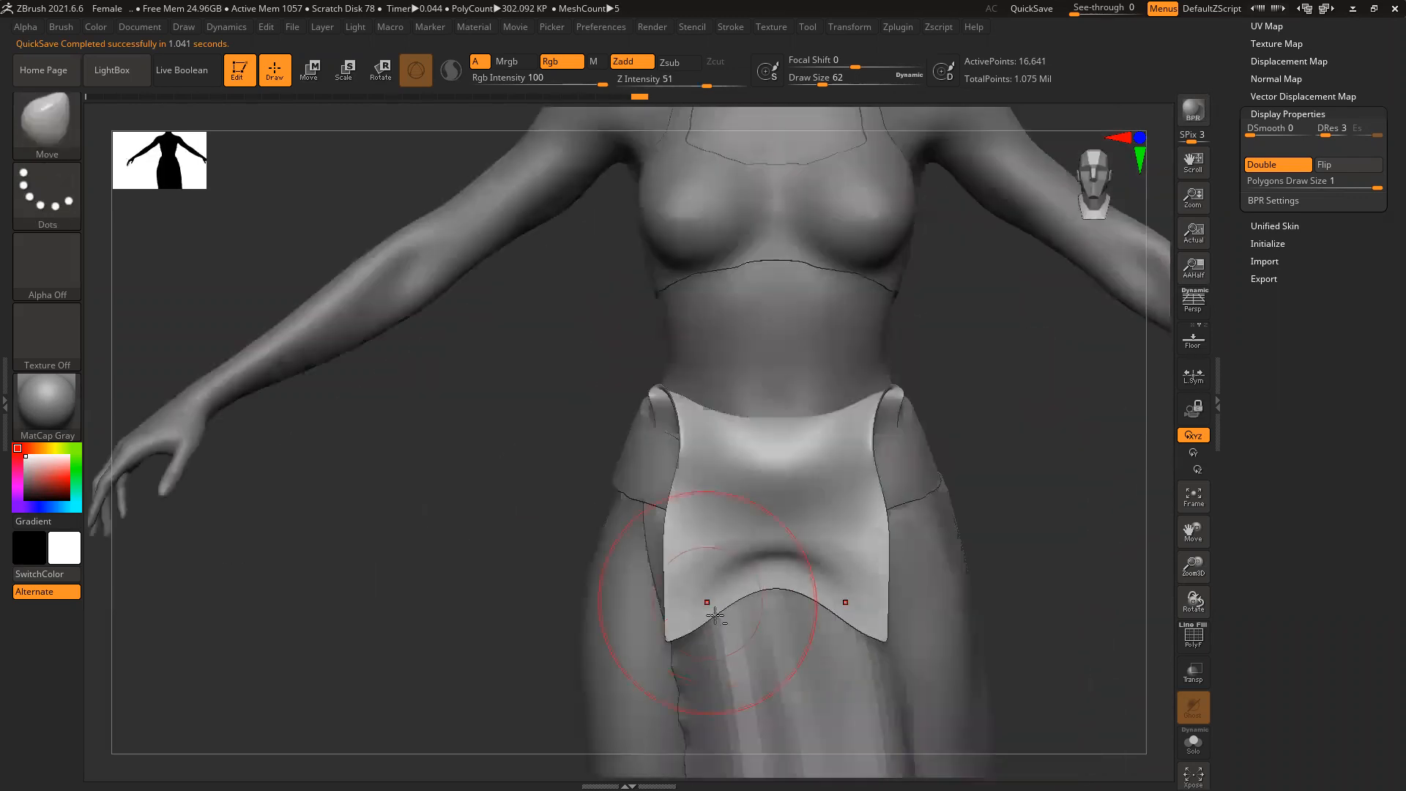
key(ctrl)
key(ctrl)
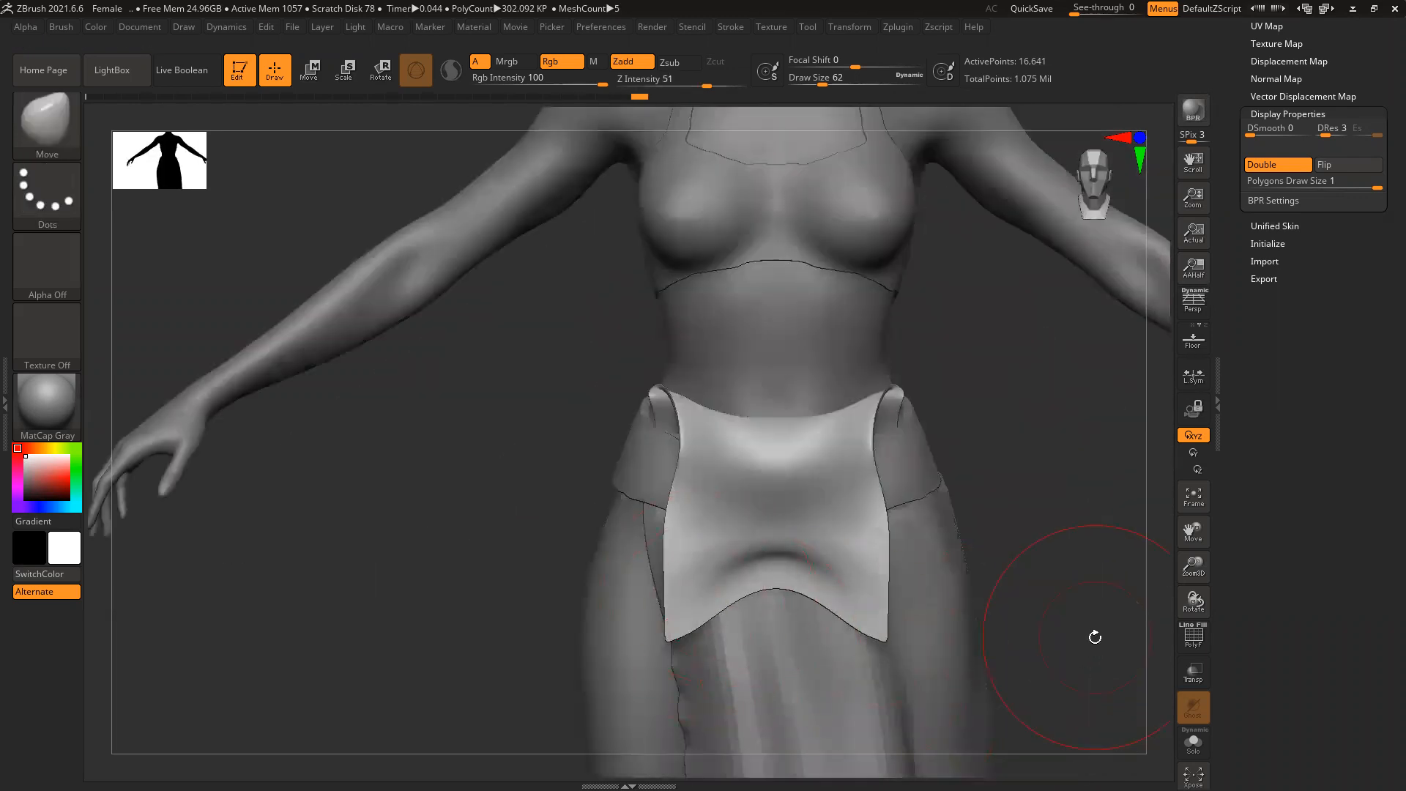
key(ctrl+z)
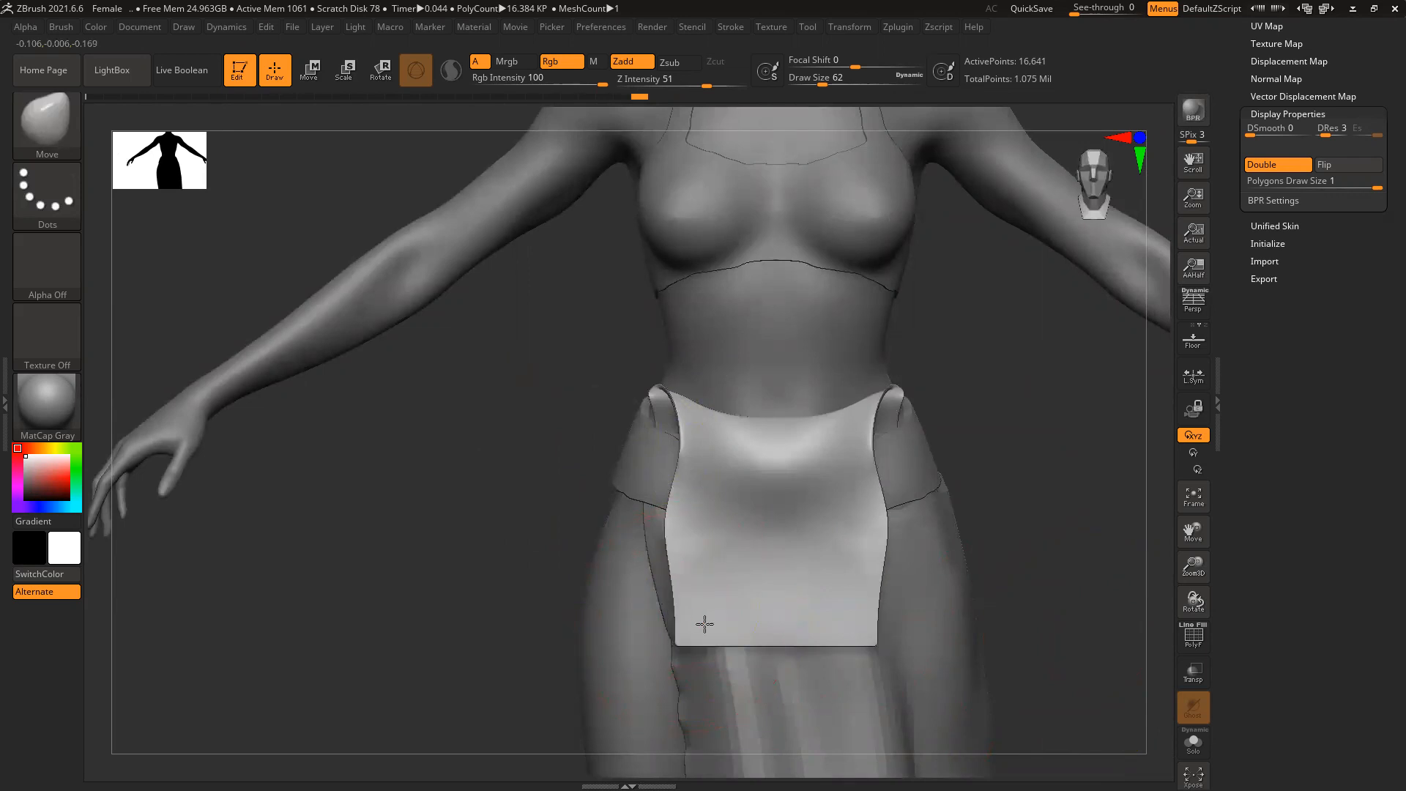
Pull the front cloth panel's side edges inward with the Move brush and adjust its profile along the belt
mouse_move(659, 518)
mouse_down()
mouse_move(690, 540)
mouse_move(697, 583)
mouse_move(728, 558)
mouse_up()
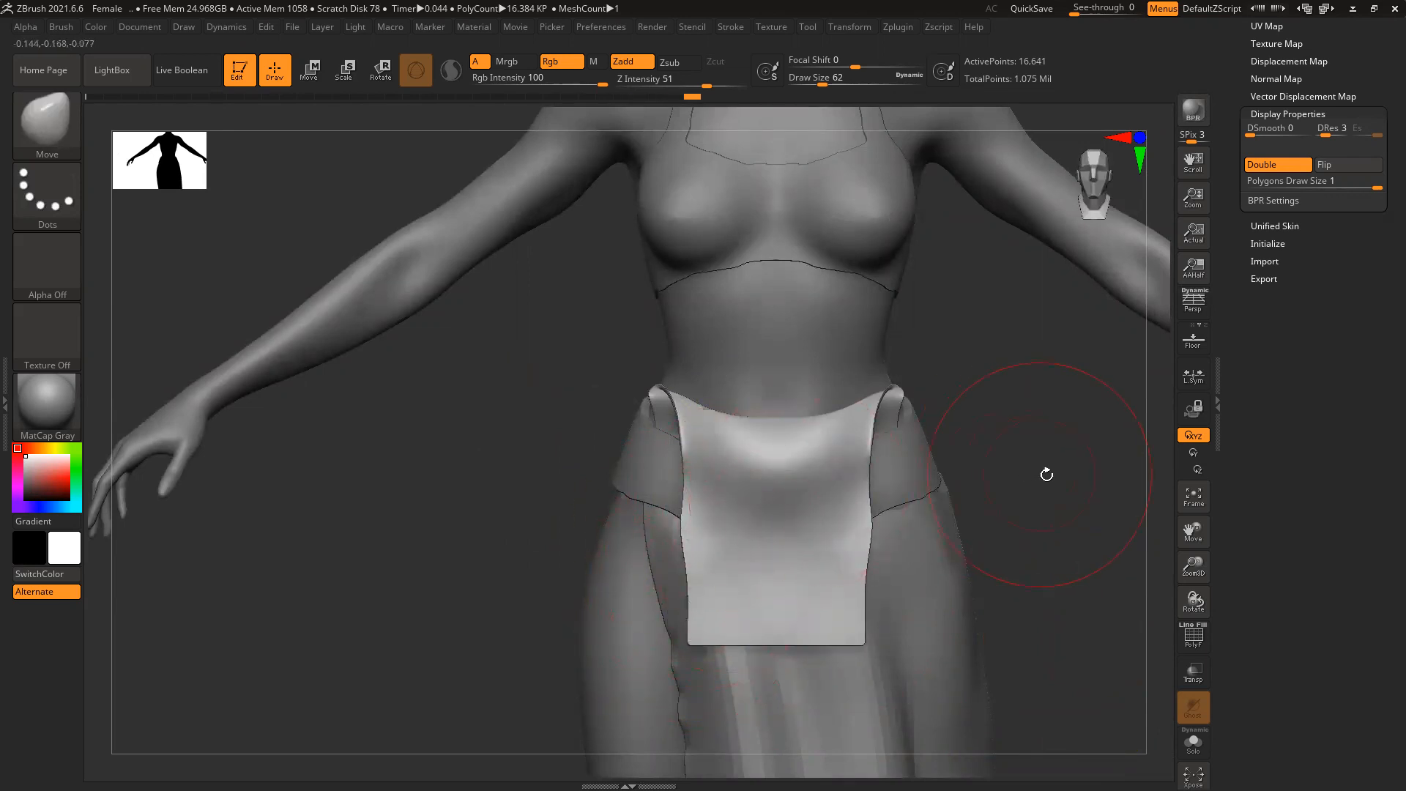
drag(1046, 474, 806, 483)
drag(691, 476, 704, 473)
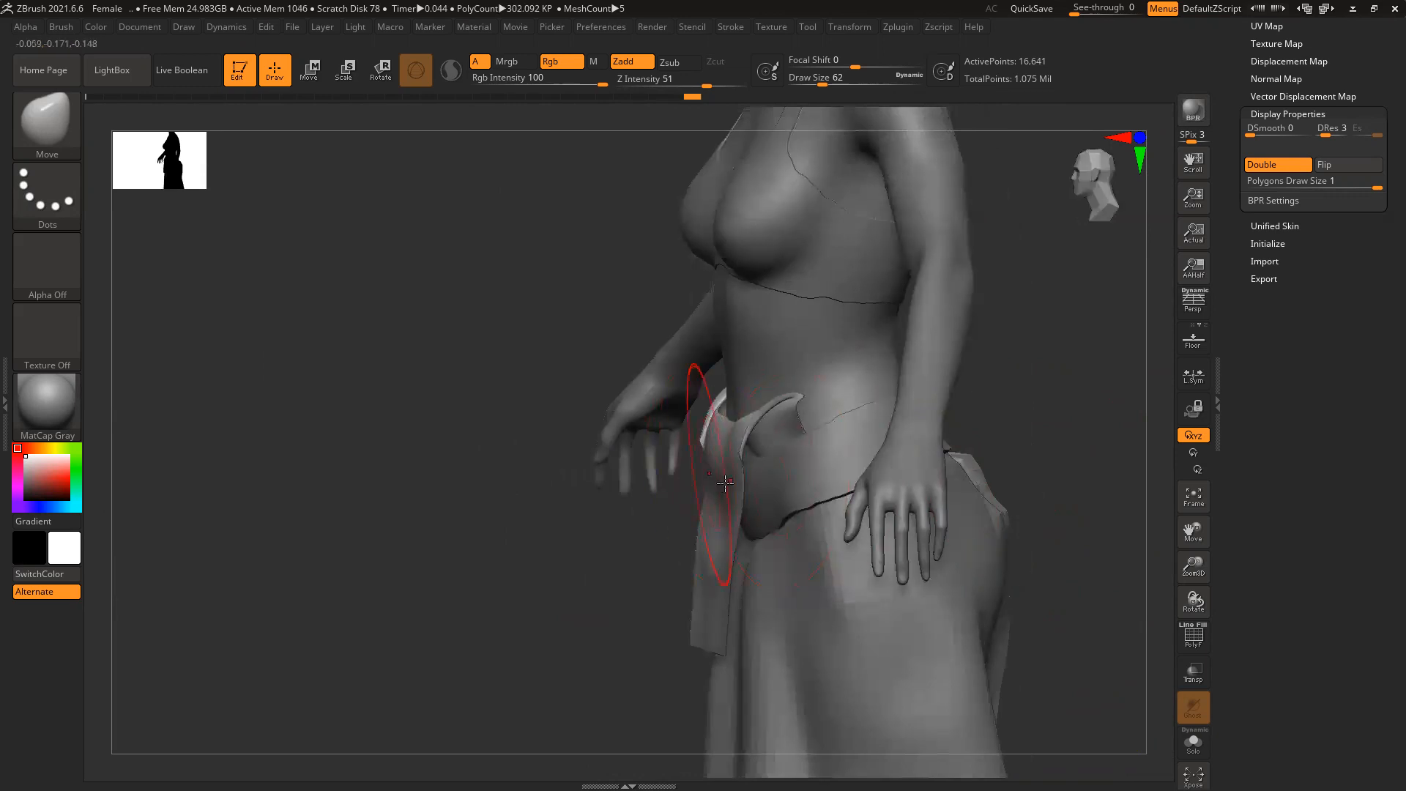
drag(607, 504, 902, 405)
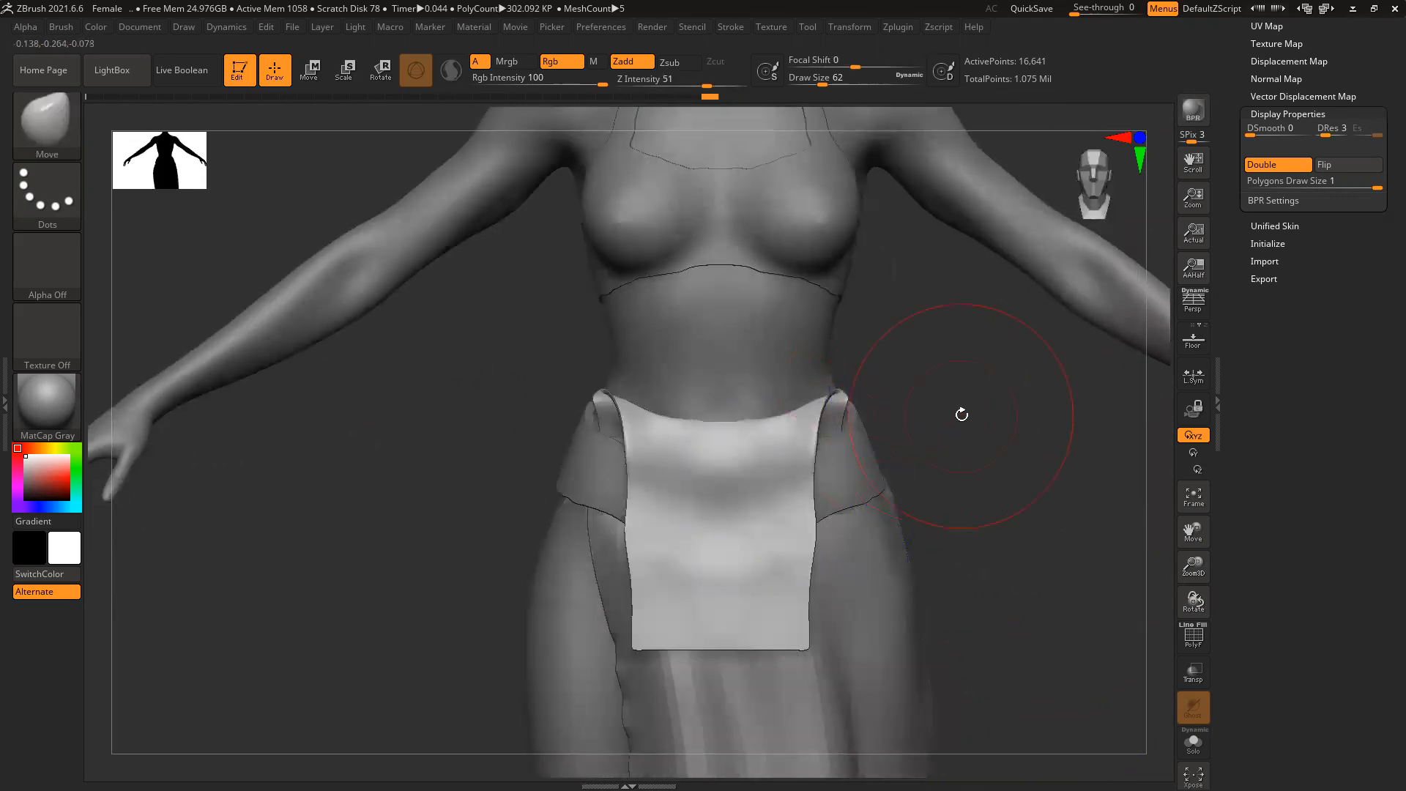
key(f)
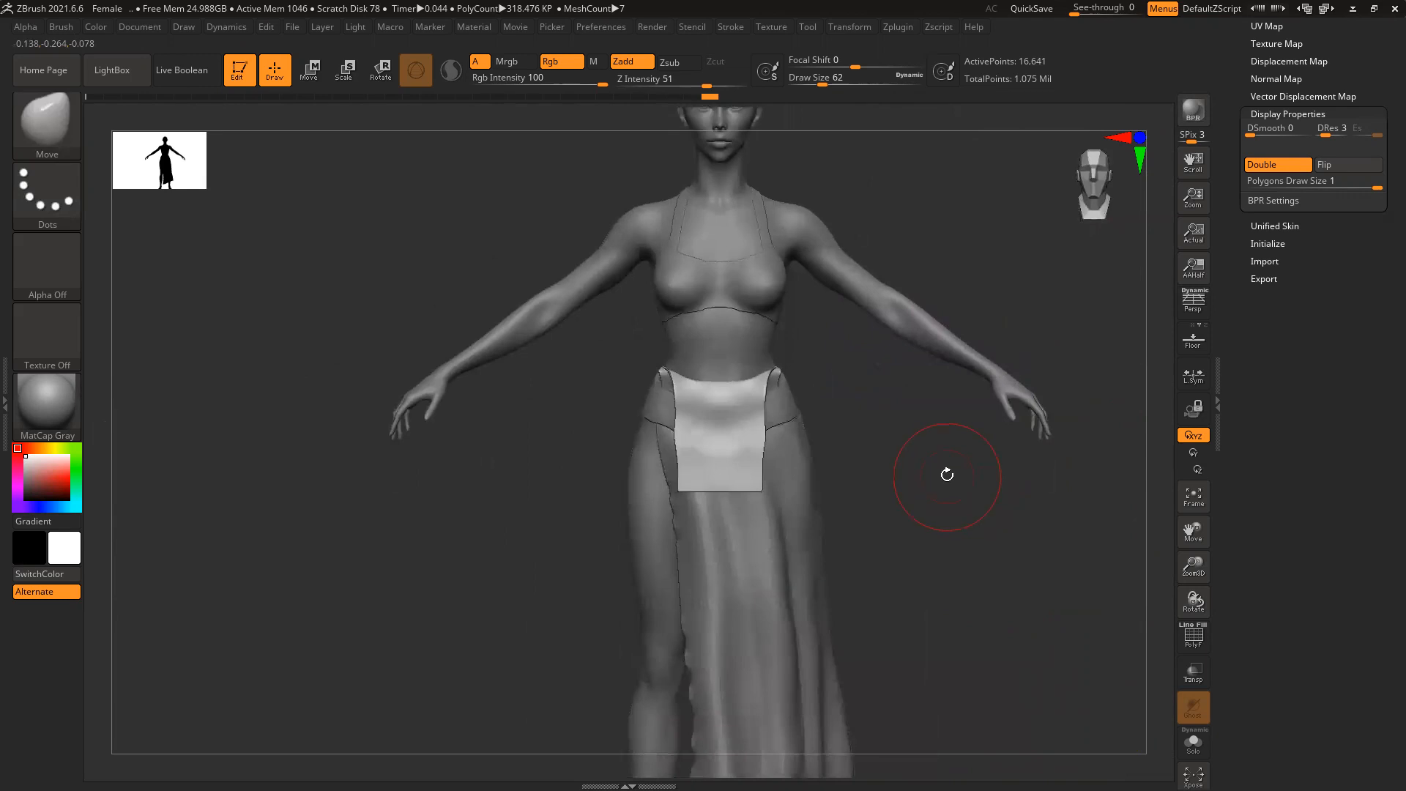
Choose the IMM Curve insert brush and focus on the front cloth panel
key(f)
mouse_move(929, 552)
mouse_down()
mouse_move(966, 596)
mouse_move(908, 513)
mouse_move(955, 505)
mouse_up()
ctrl+right_drag(785, 424, 844, 525)
mouse_move(1008, 519)
alt+mouse_down()
mouse_move(1008, 475)
mouse_move(822, 435)
alt+mouse_up()
click(56, 138)
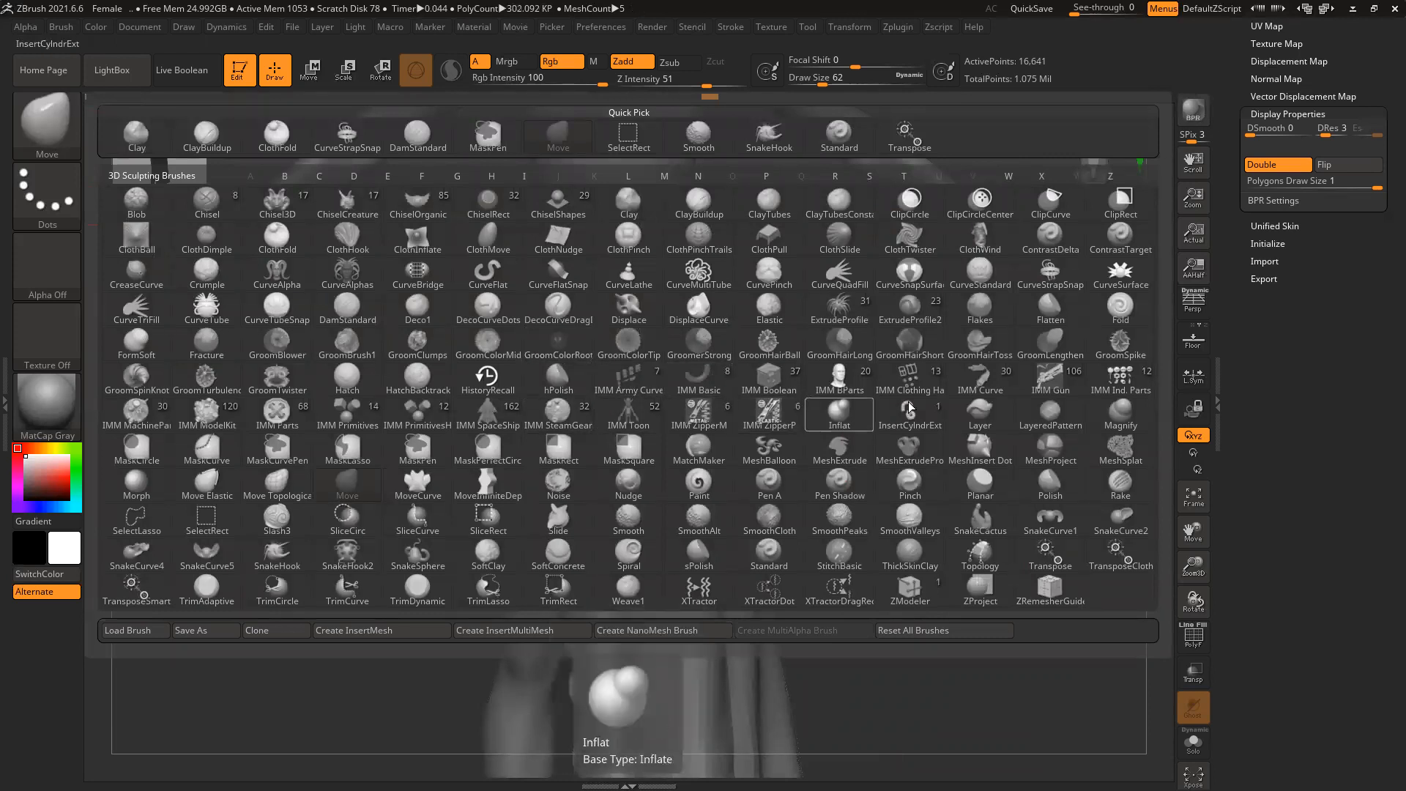
click(974, 380)
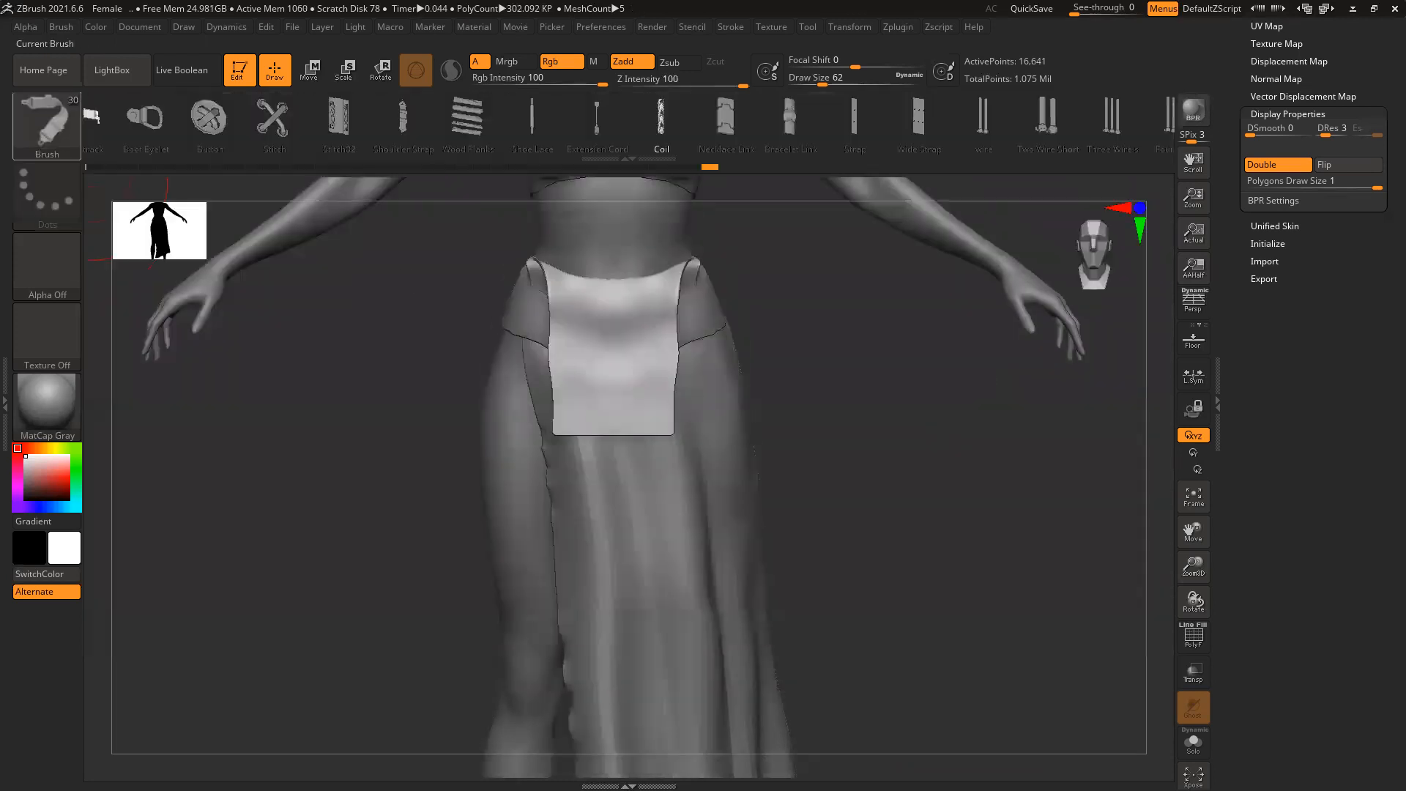
Delete the front cloth panel's lower subdivision levels so that a curve mesh can be inserted from its lower corner
mouse_move(955, 362)
mouse_down()
mouse_move(919, 388)
mouse_move(938, 496)
mouse_move(854, 495)
mouse_move(862, 516)
mouse_move(646, 502)
mouse_up()
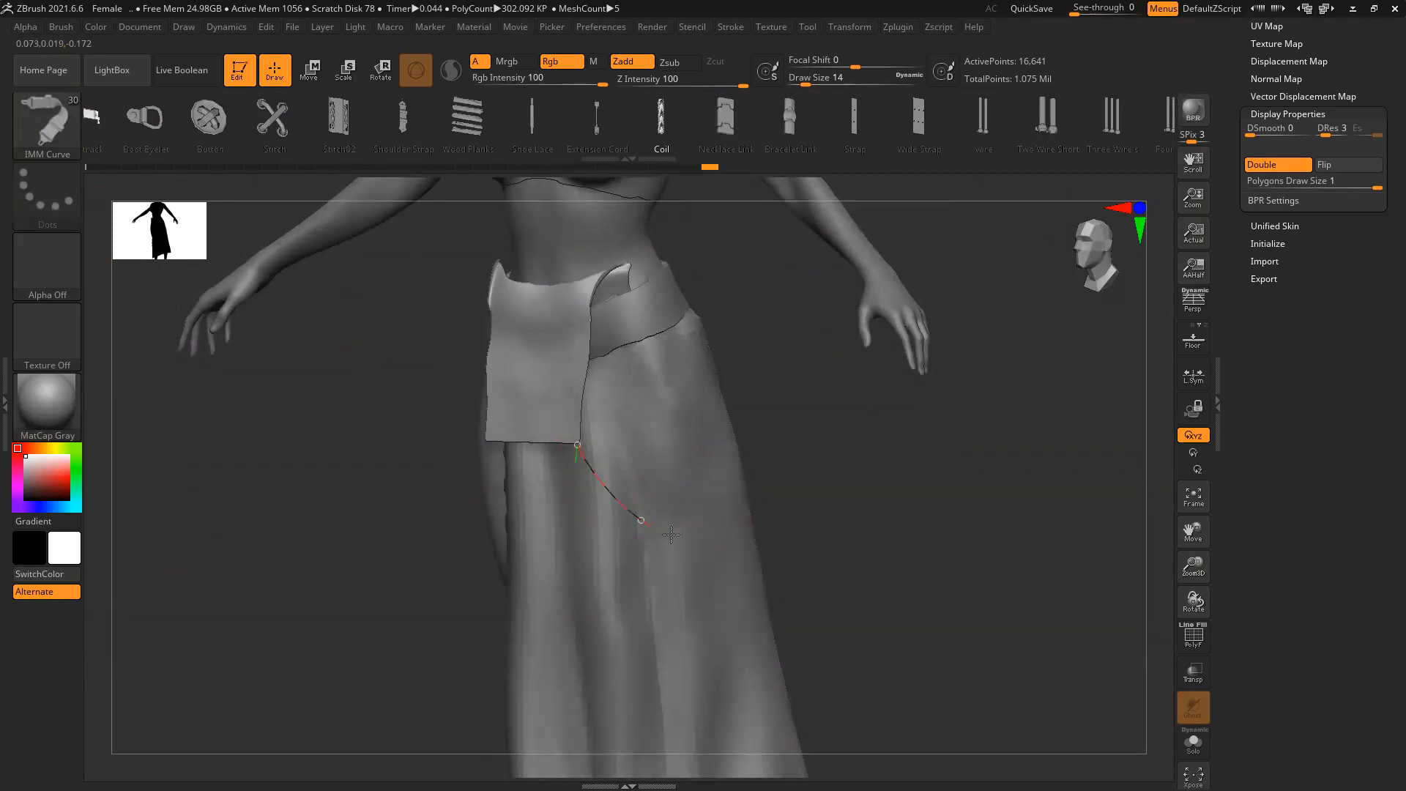
drag(726, 539, 727, 540)
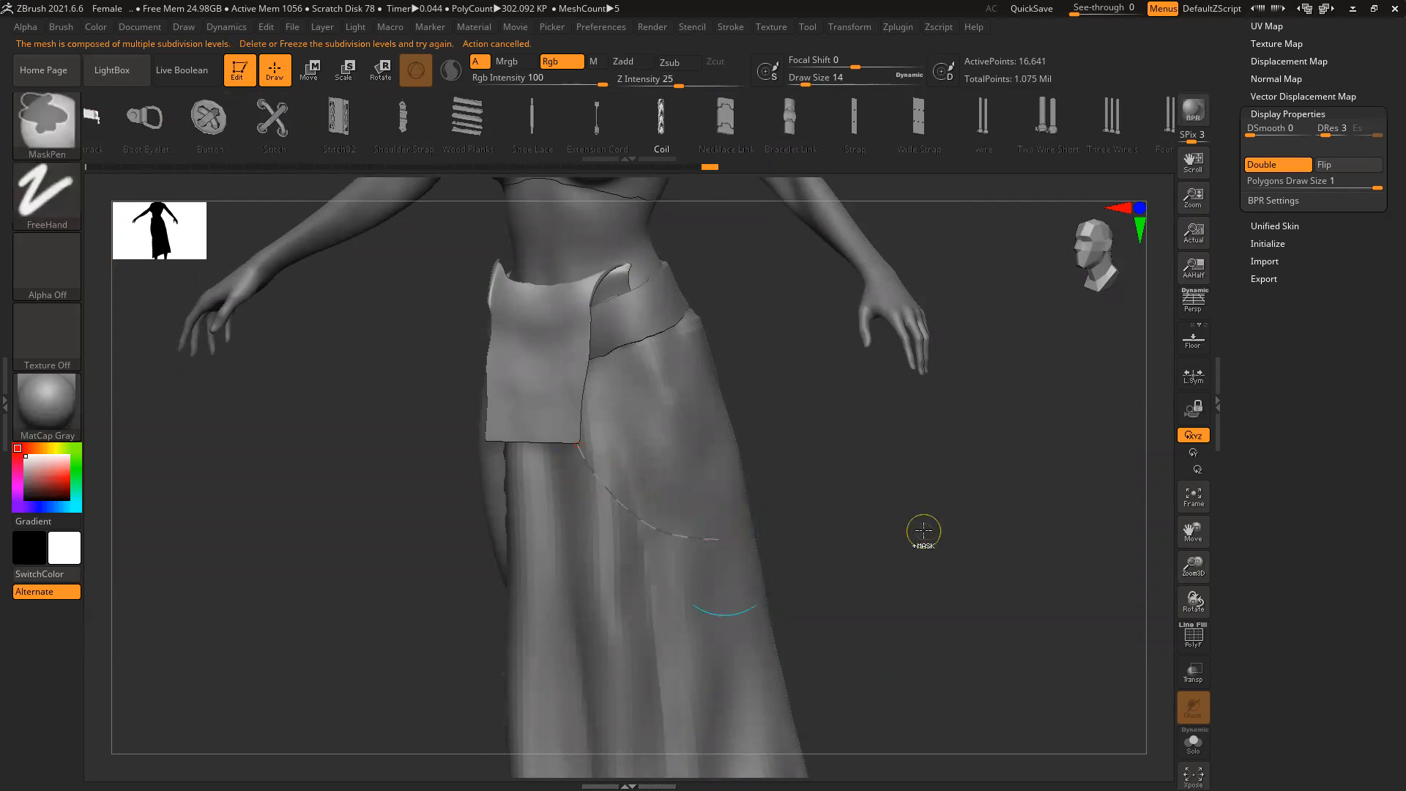
drag(1240, 90, 1241, 680)
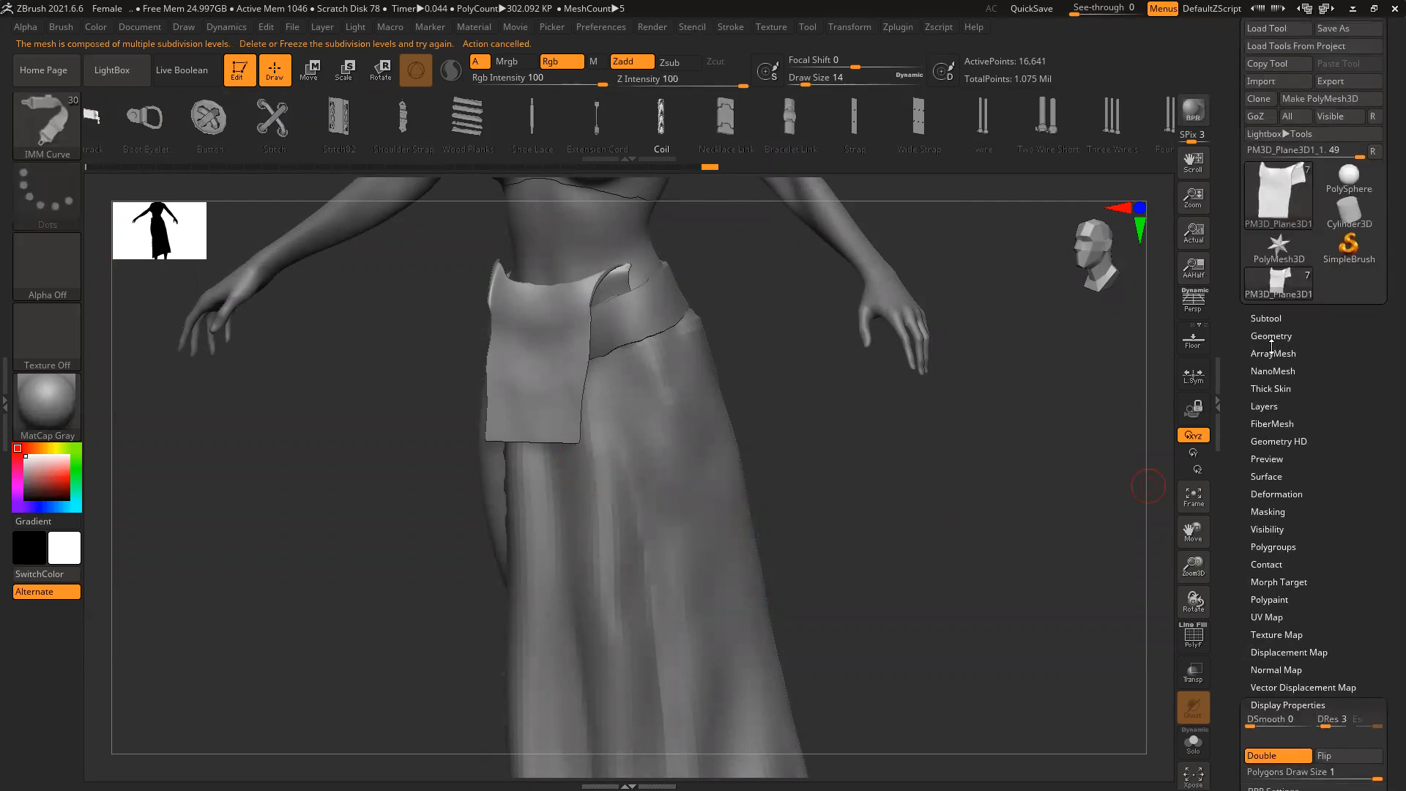
click(1265, 333)
click(1273, 387)
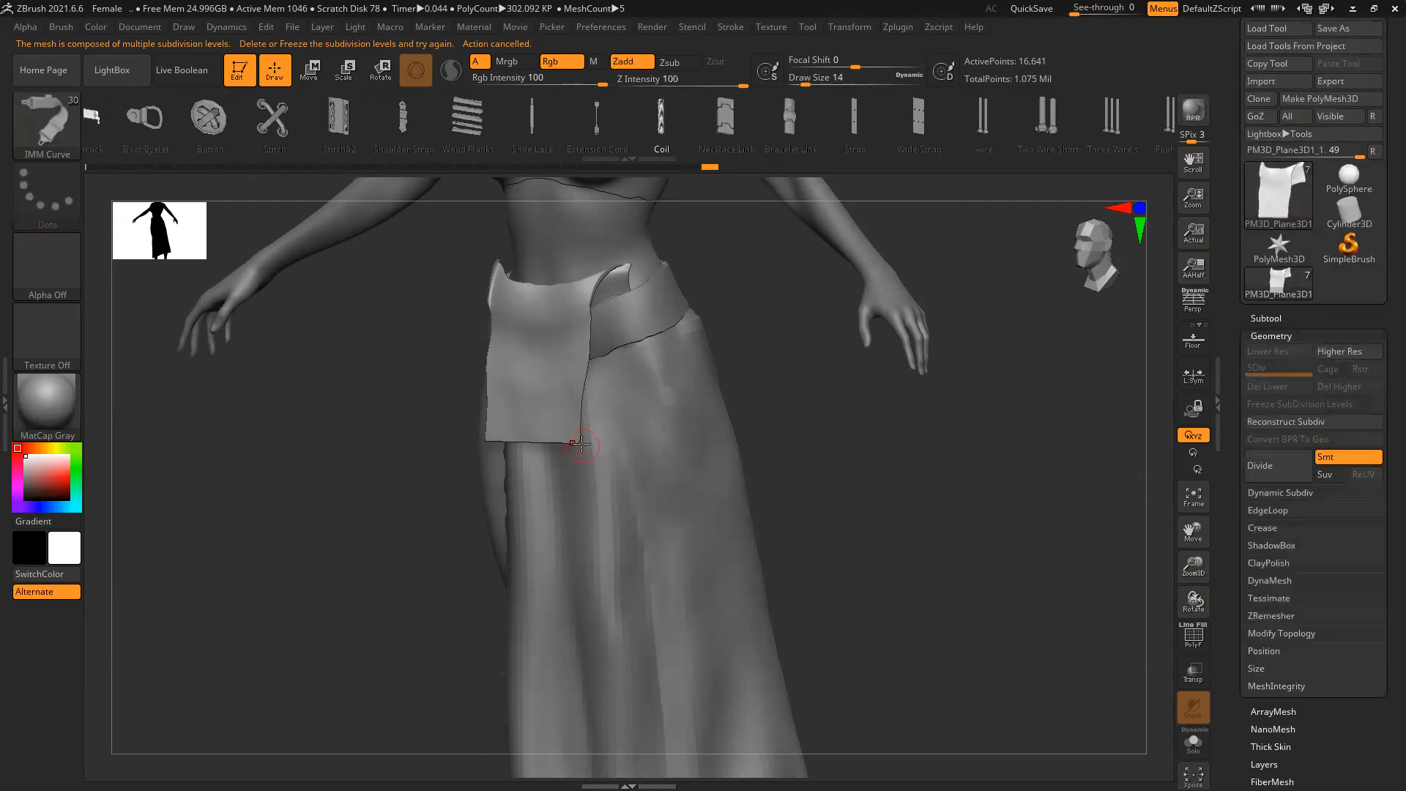
Draw a Coil insert curve from the front panel's lower corner across the skirt toward the outer thigh
click(723, 530)
mouse_move(962, 542)
mouse_down()
mouse_move(832, 476)
mouse_move(872, 534)
mouse_move(1060, 521)
mouse_move(1000, 473)
mouse_up()
key(])
key(])
key(])
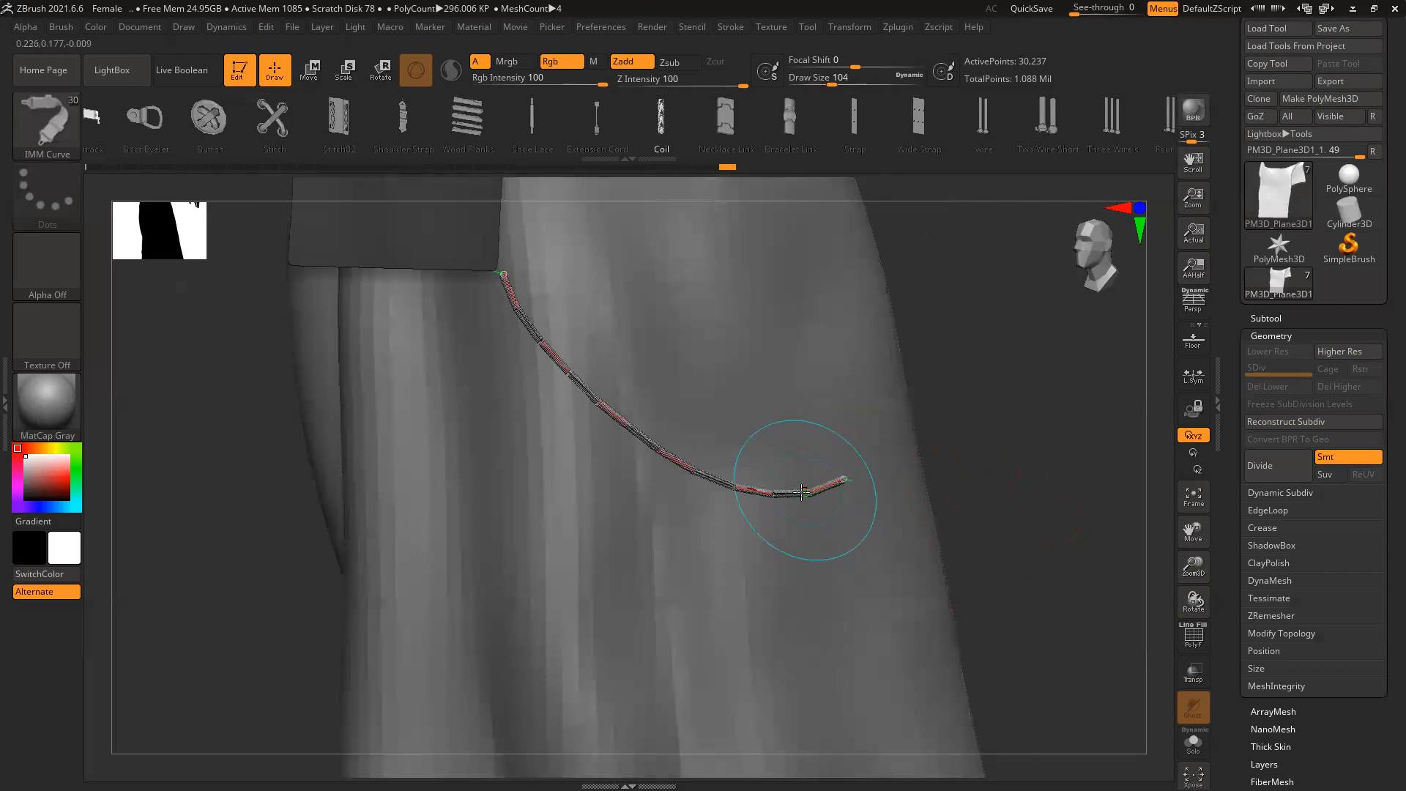
click(806, 489)
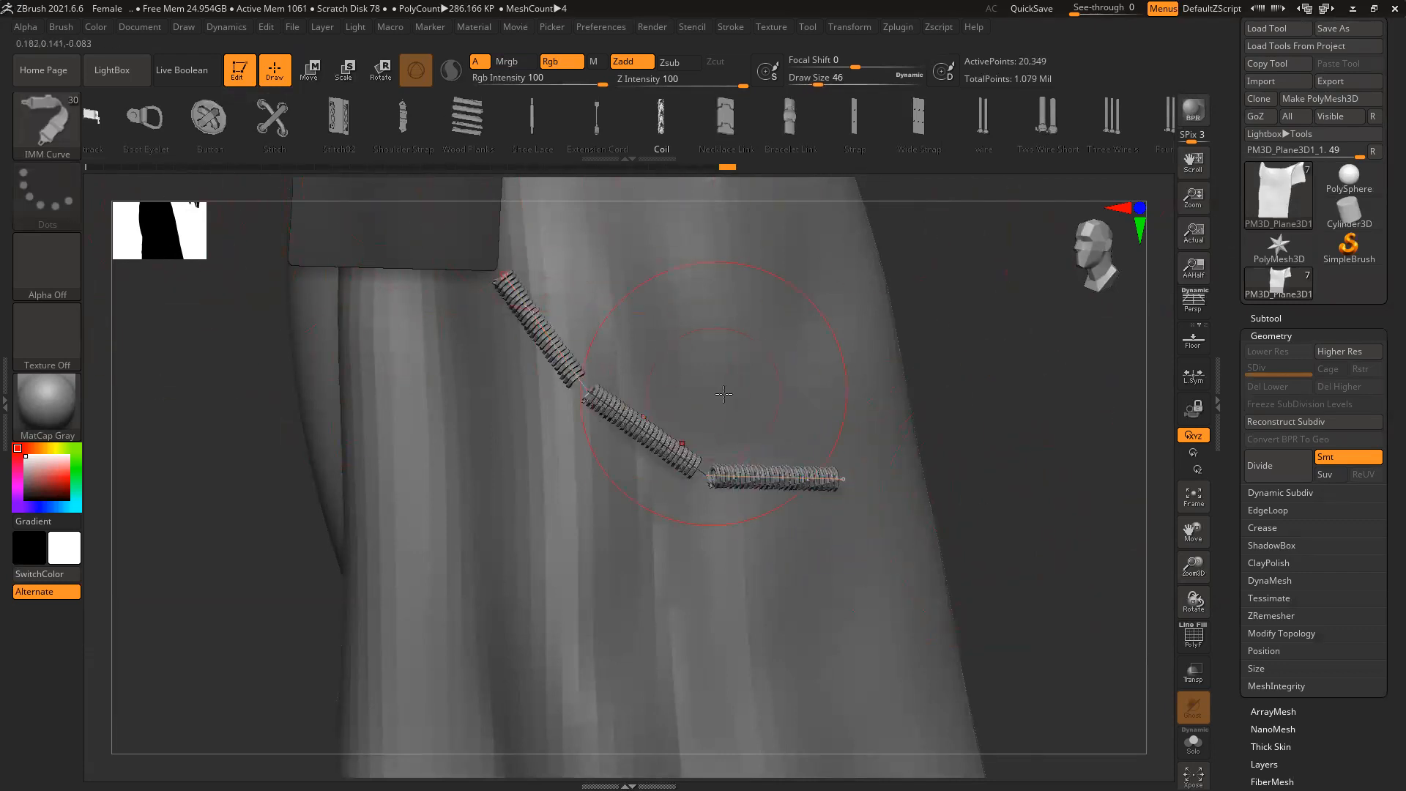
Replace the coil on the curve with the Shoulder Strap mesh and shrink it to a draw size of about 7
mouse_move(249, 153)
mouse_down()
mouse_move(1114, 143)
mouse_move(859, 116)
mouse_move(975, 123)
mouse_move(545, 121)
mouse_up()
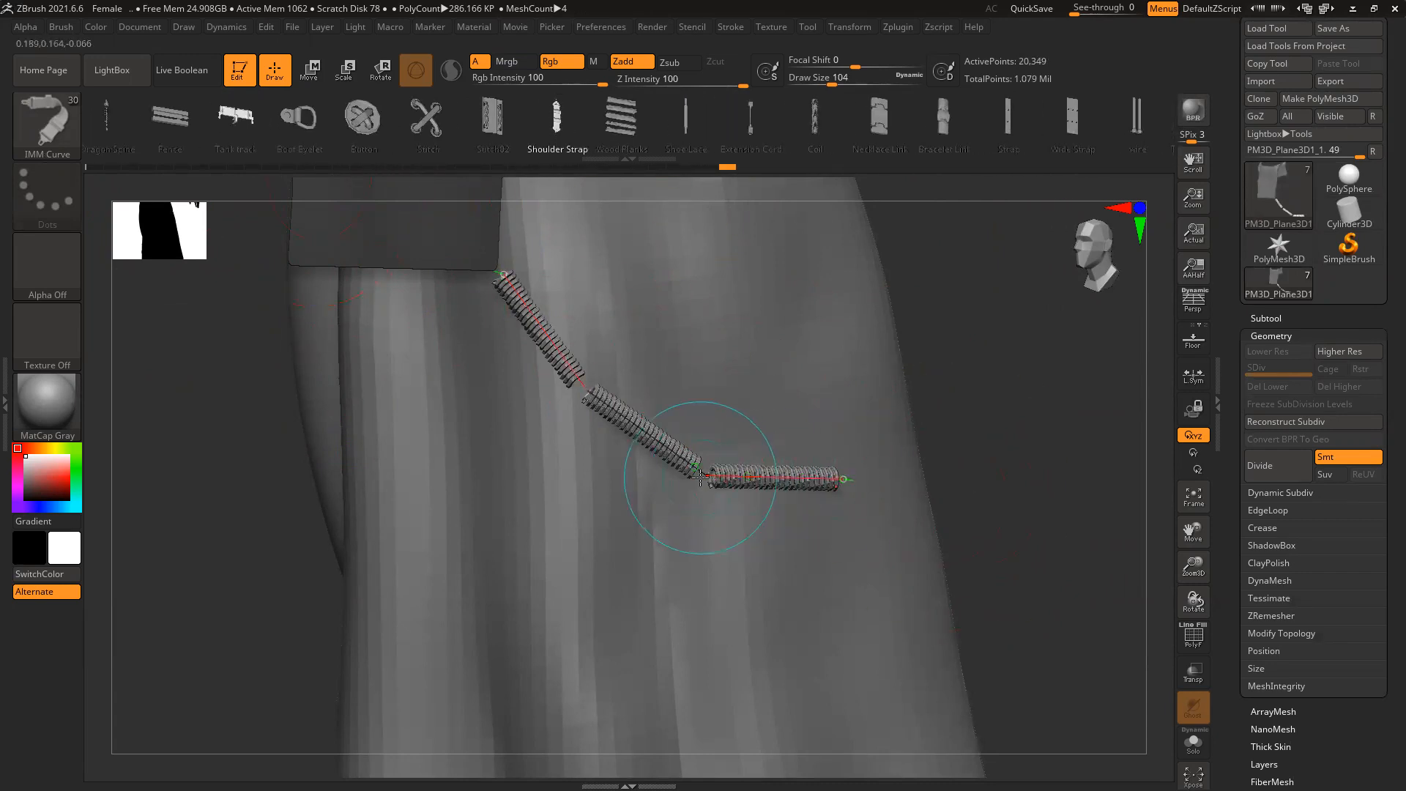
click(674, 468)
ctrl+right_drag(762, 440, 568, 575)
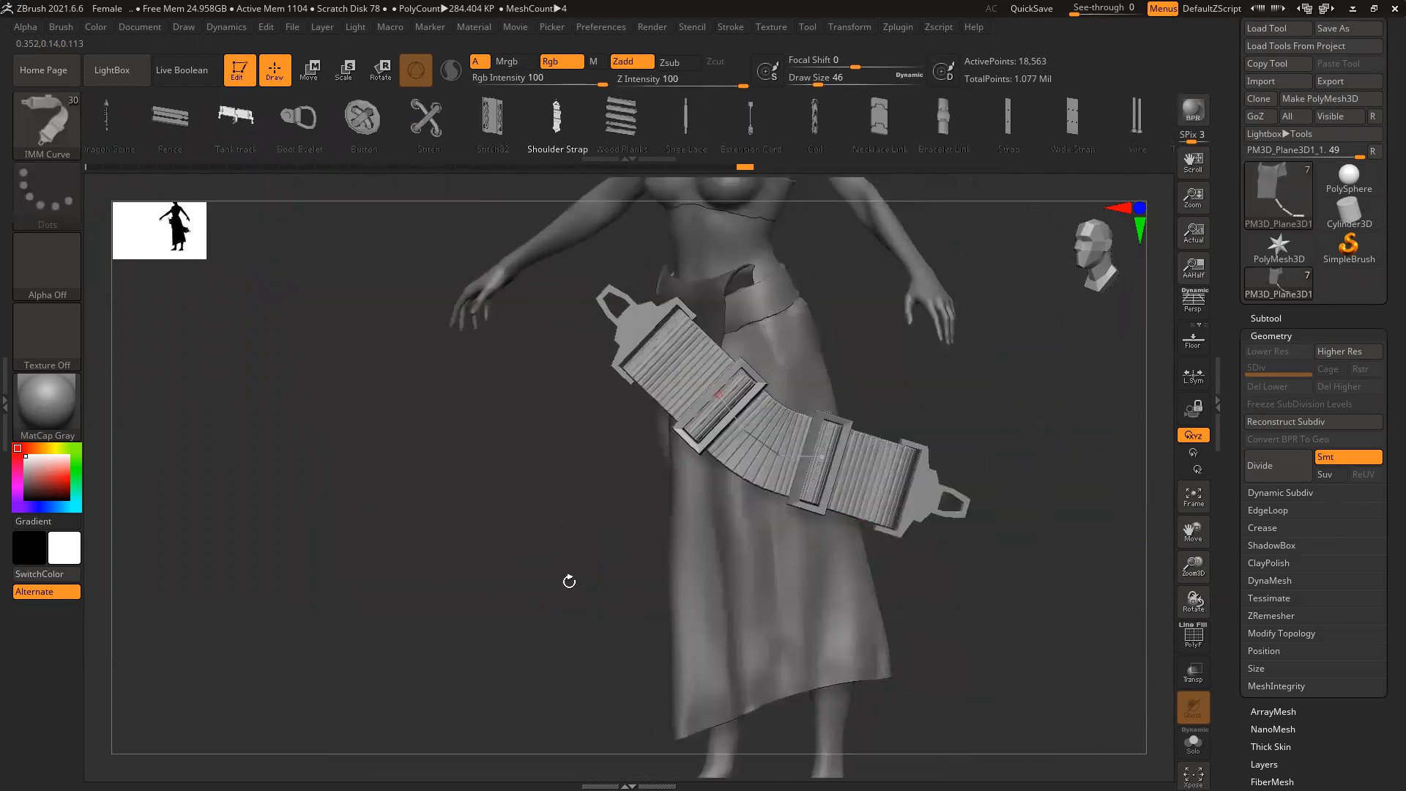
drag(568, 576, 998, 464)
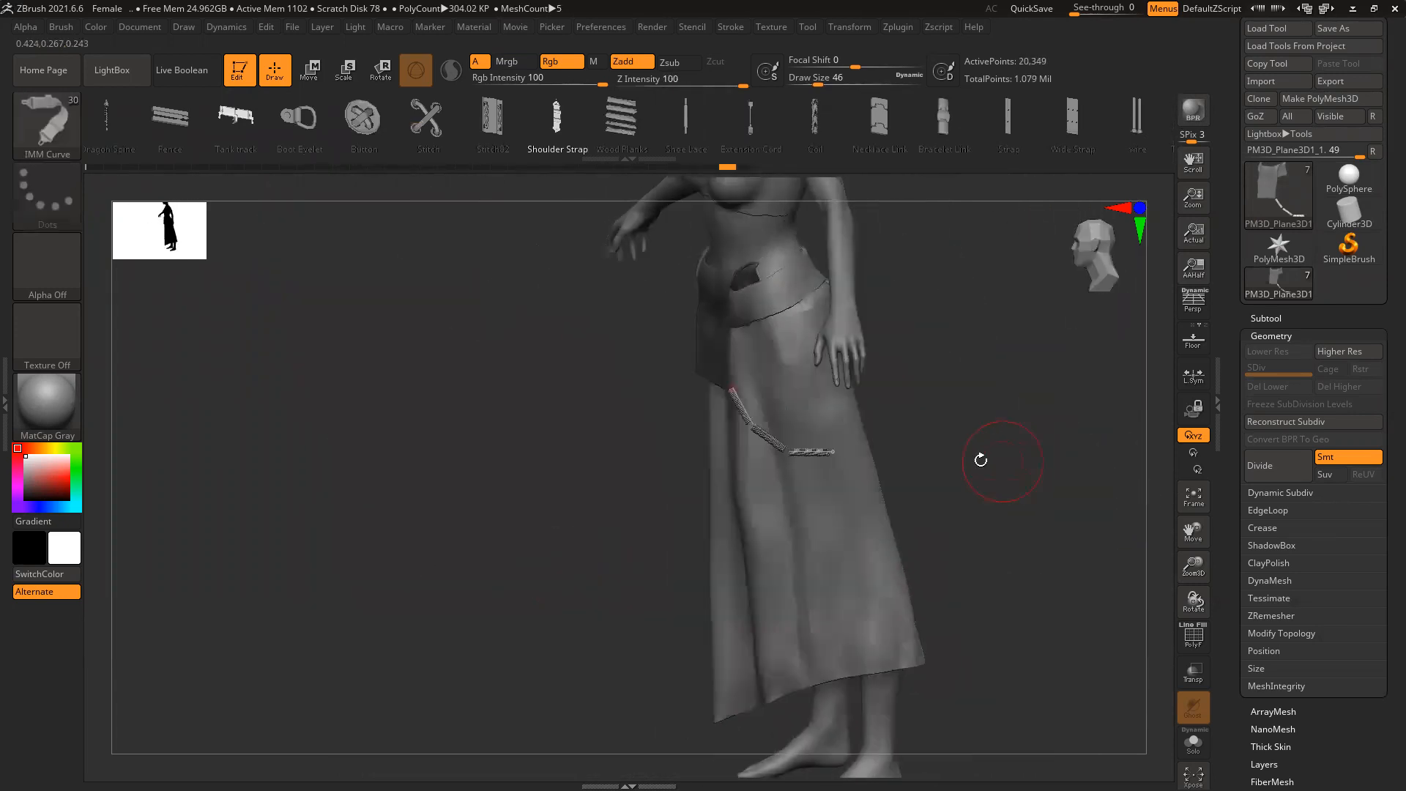
click(813, 450)
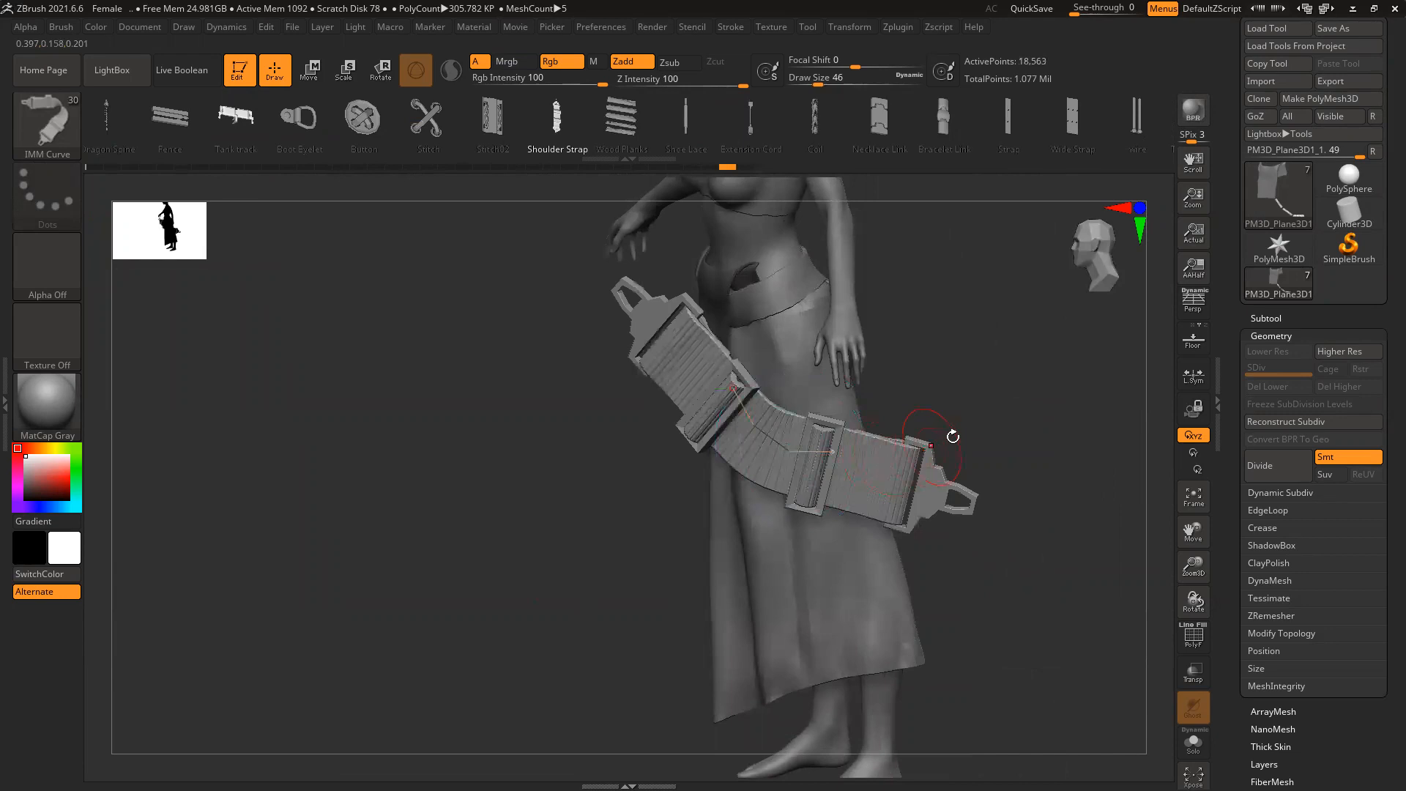
key([)
key([)
key([)
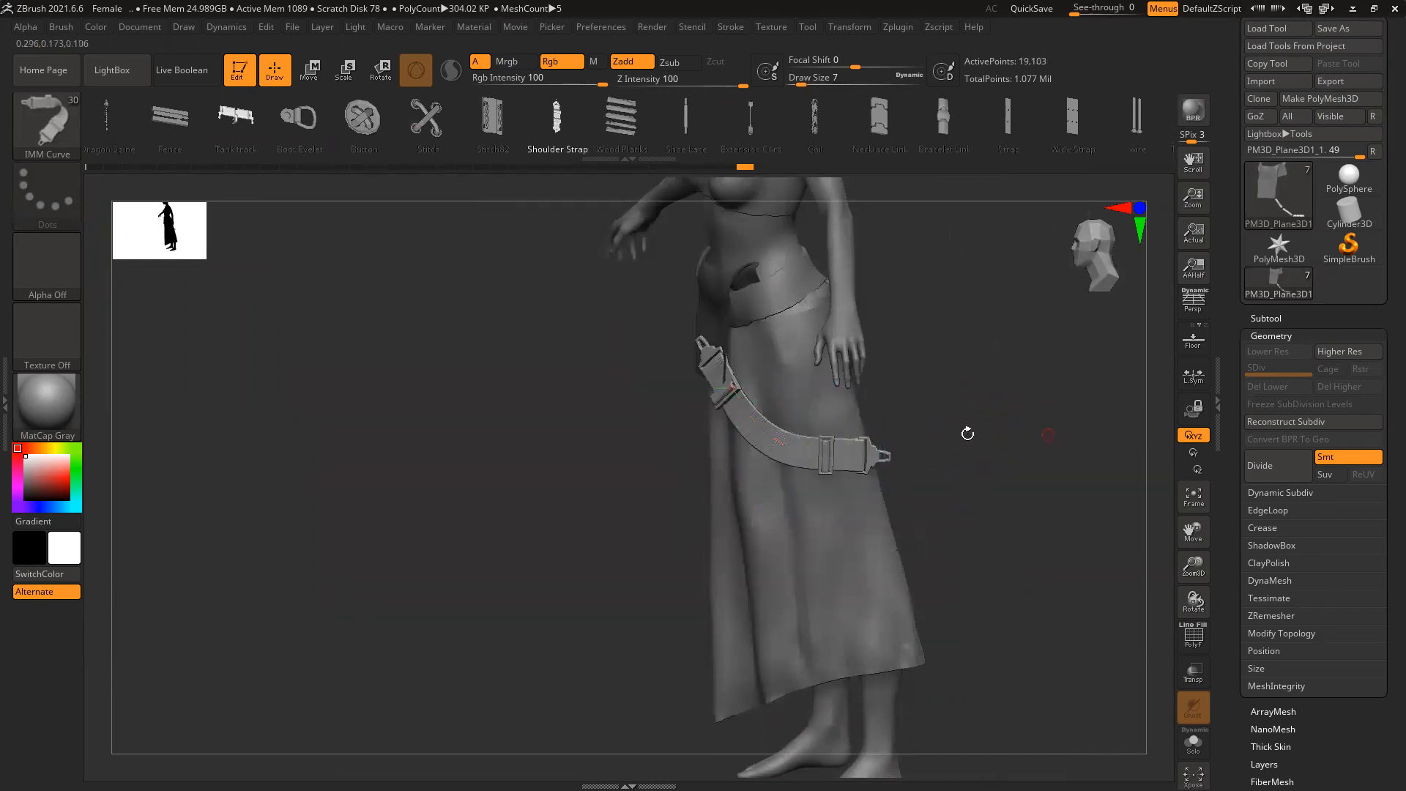
key([)
Extend the strap curve around the hip up to the back of the belt and rebuild the strap at draw size 6
drag(998, 444, 842, 461)
key(])
key(])
key(])
key(])
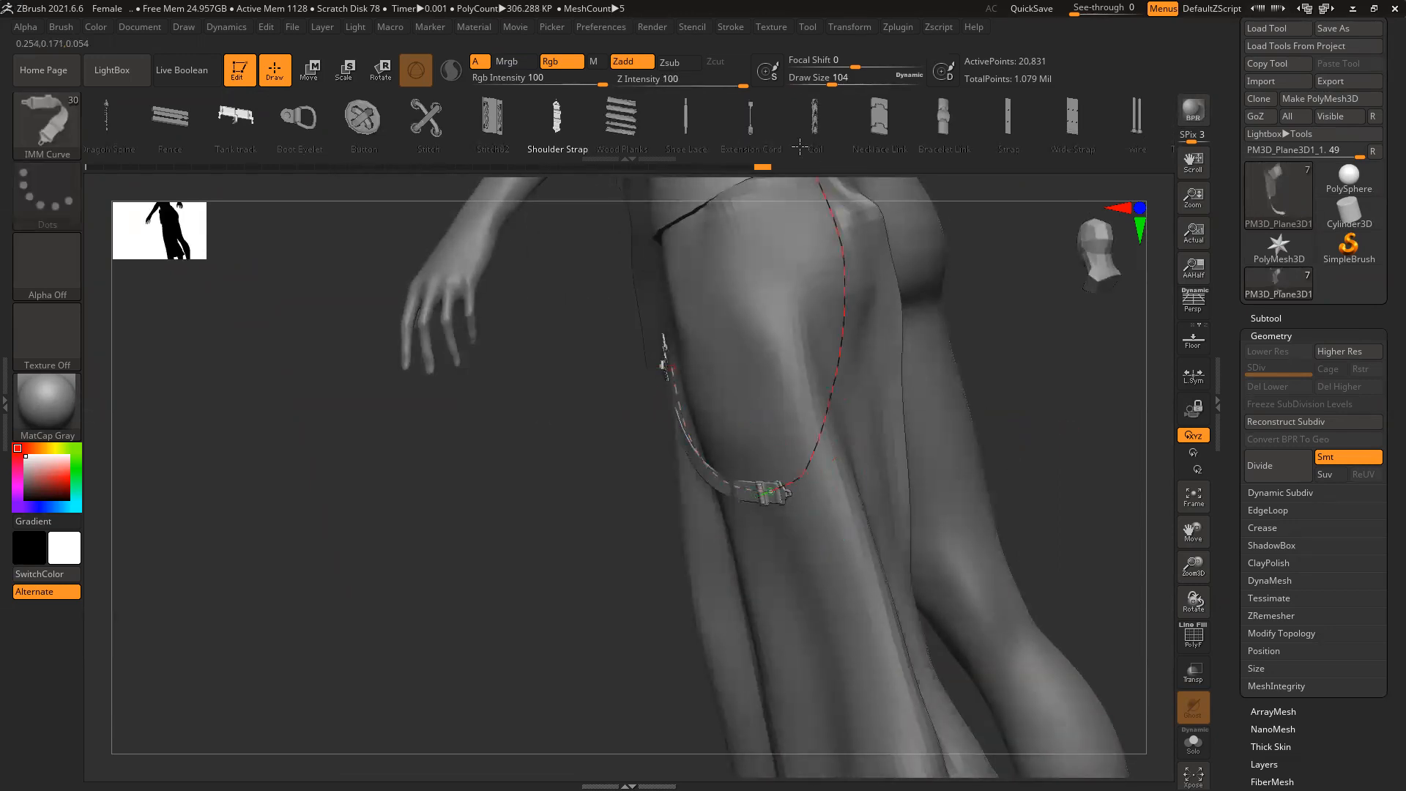
key([)
key([)
key([)
key([)
drag(1025, 503, 626, 336)
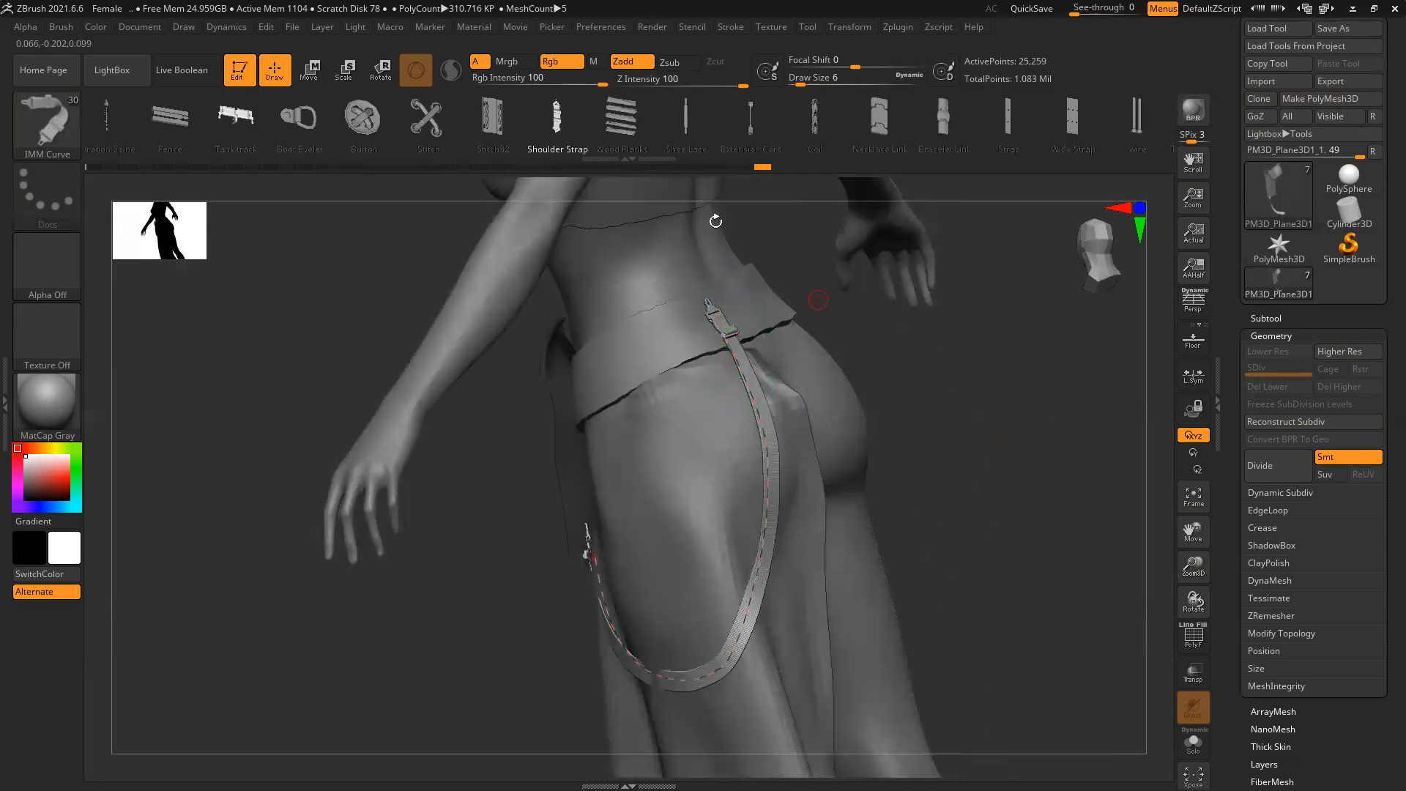
Select the skirt and carve it in beneath the strap with the DamStandard brush so the strap lies on top
drag(1029, 543, 1038, 580)
ctrl+right_drag(970, 555, 895, 439)
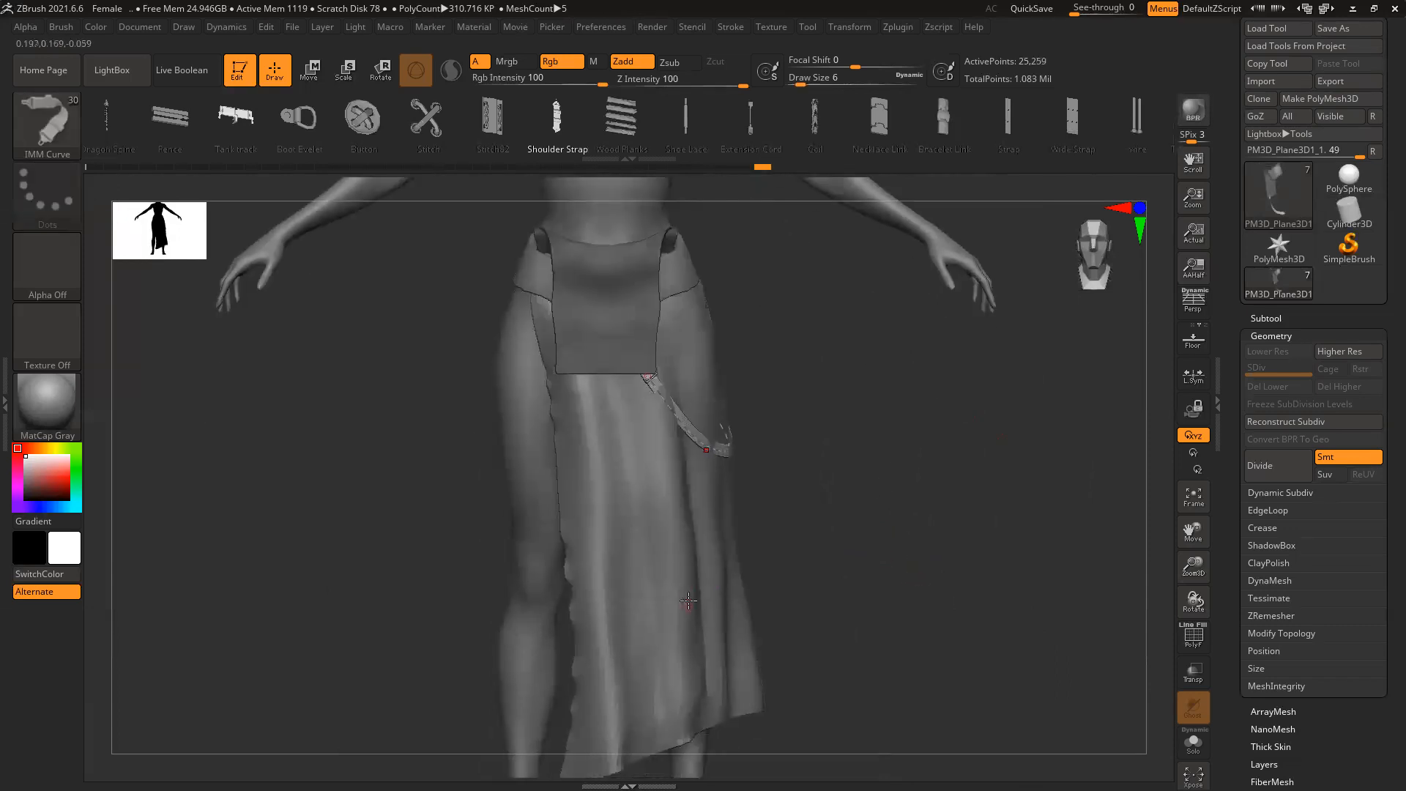
drag(958, 557, 881, 506)
ctrl+right_drag(981, 589, 888, 454)
alt+click(740, 530)
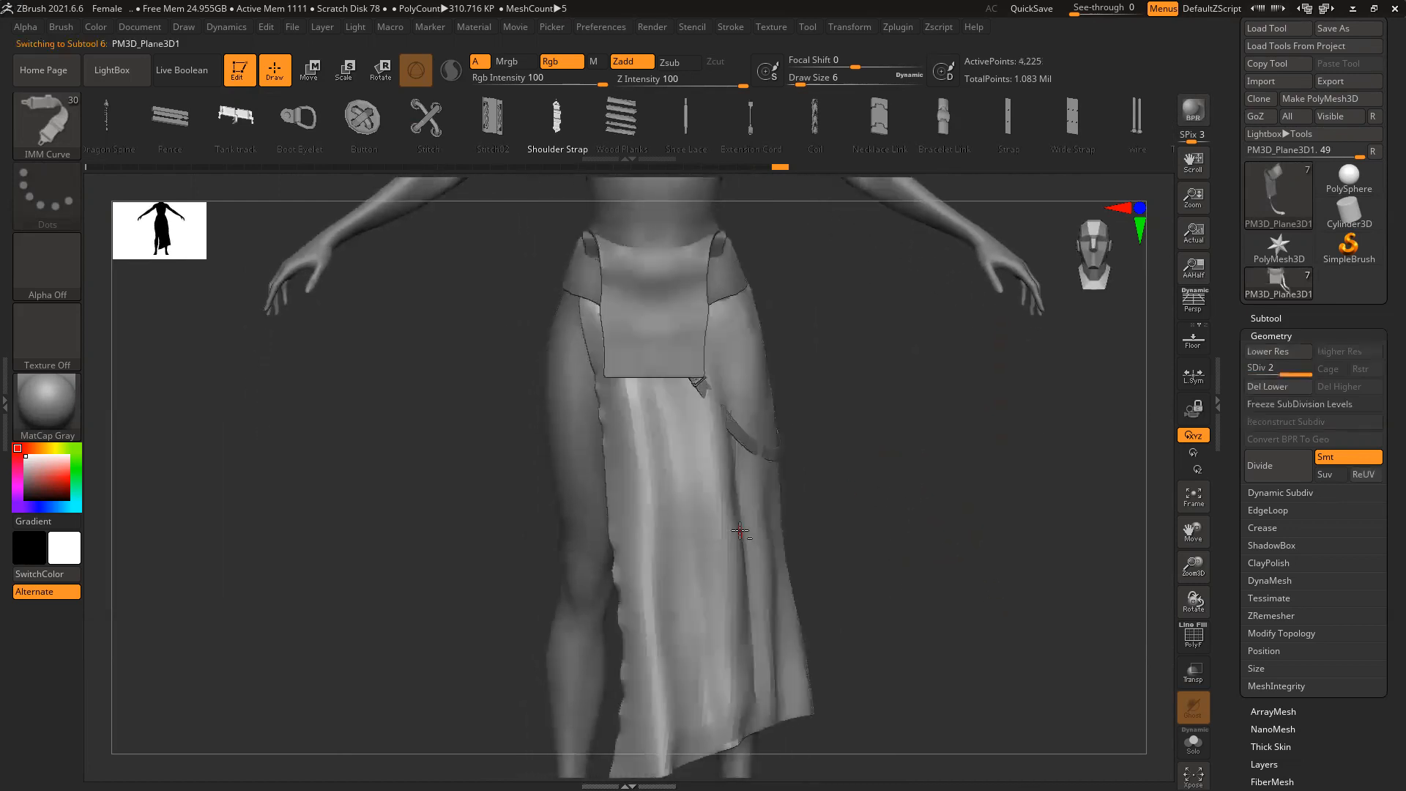
key(d)
key(s)
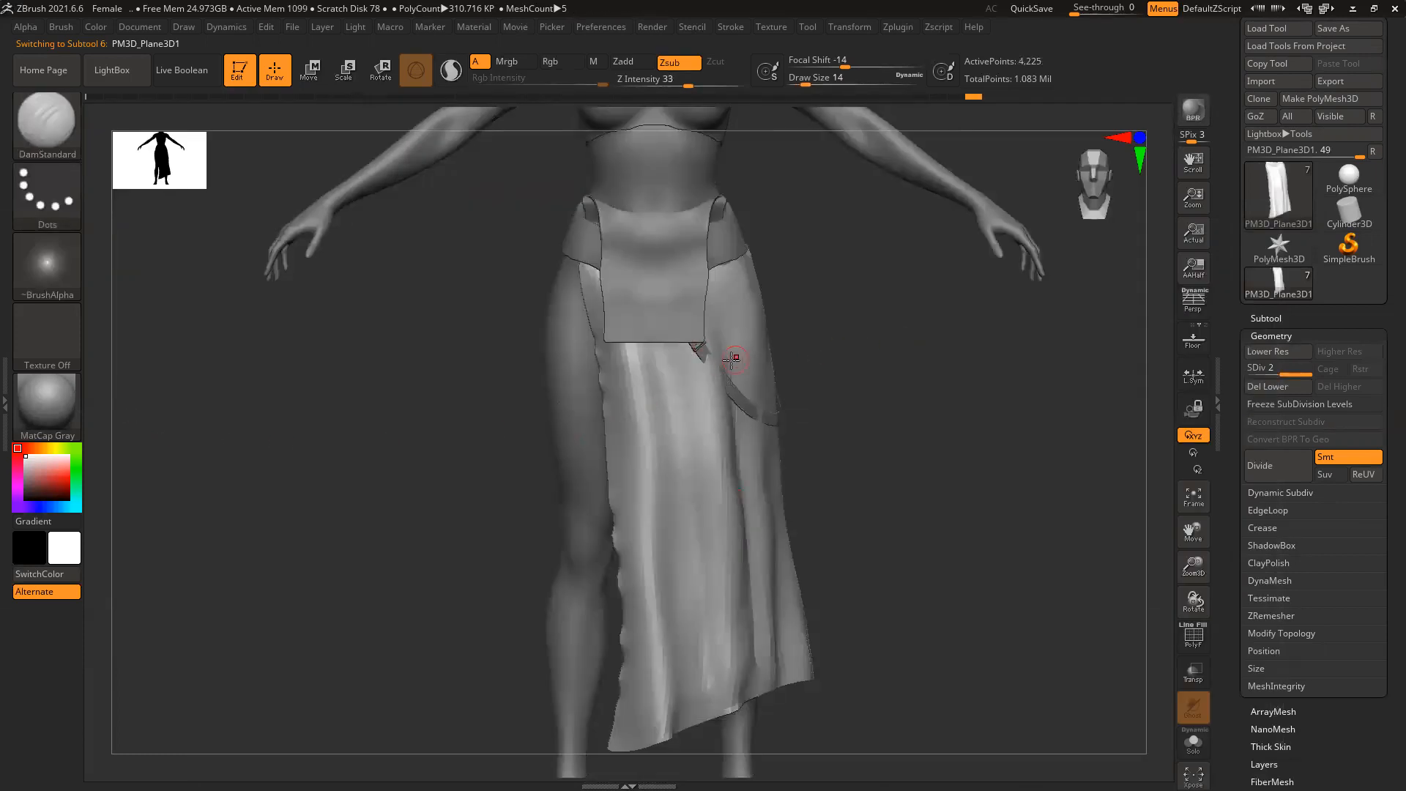
drag(913, 354, 804, 359)
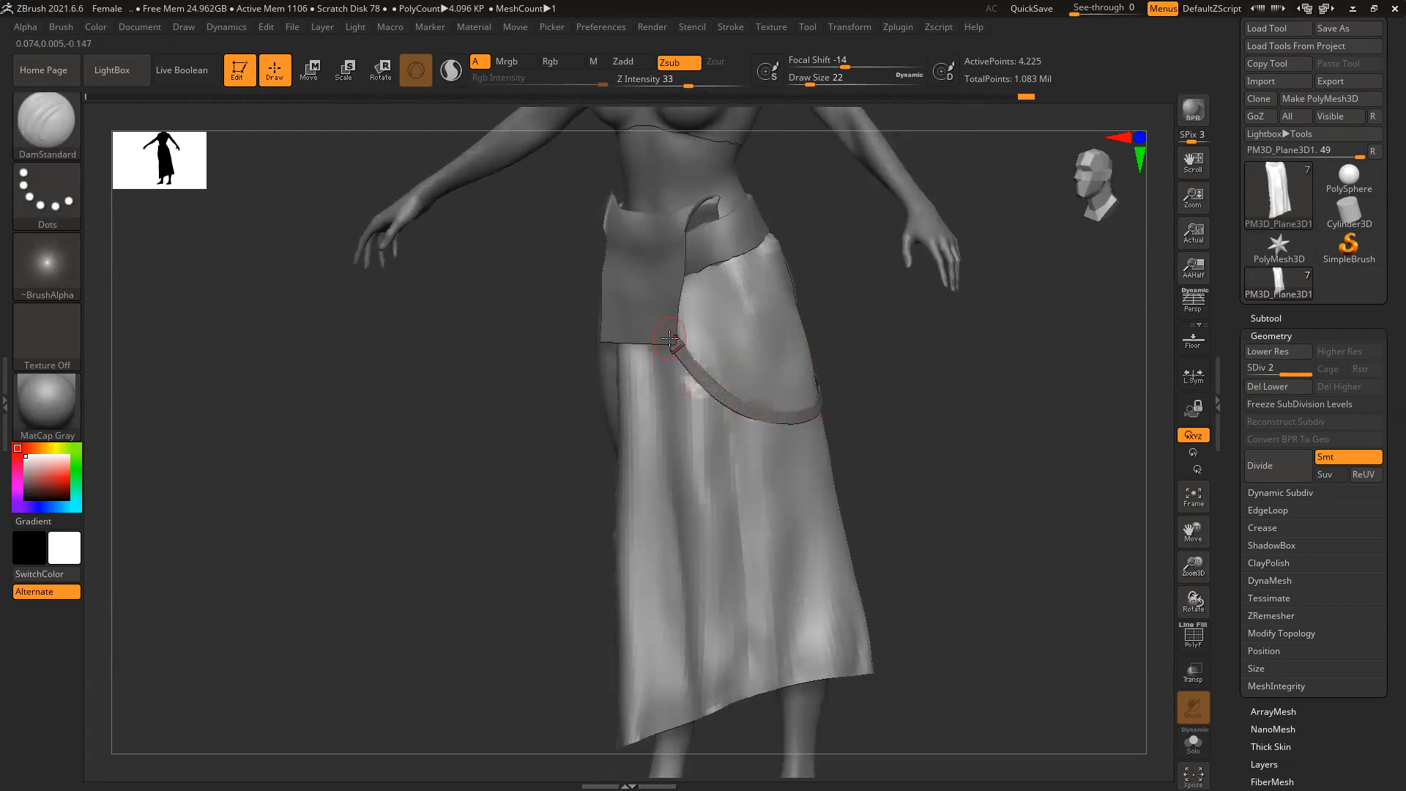
mouse_move(915, 397)
mouse_down()
mouse_move(864, 381)
mouse_move(947, 344)
mouse_move(746, 413)
mouse_up()
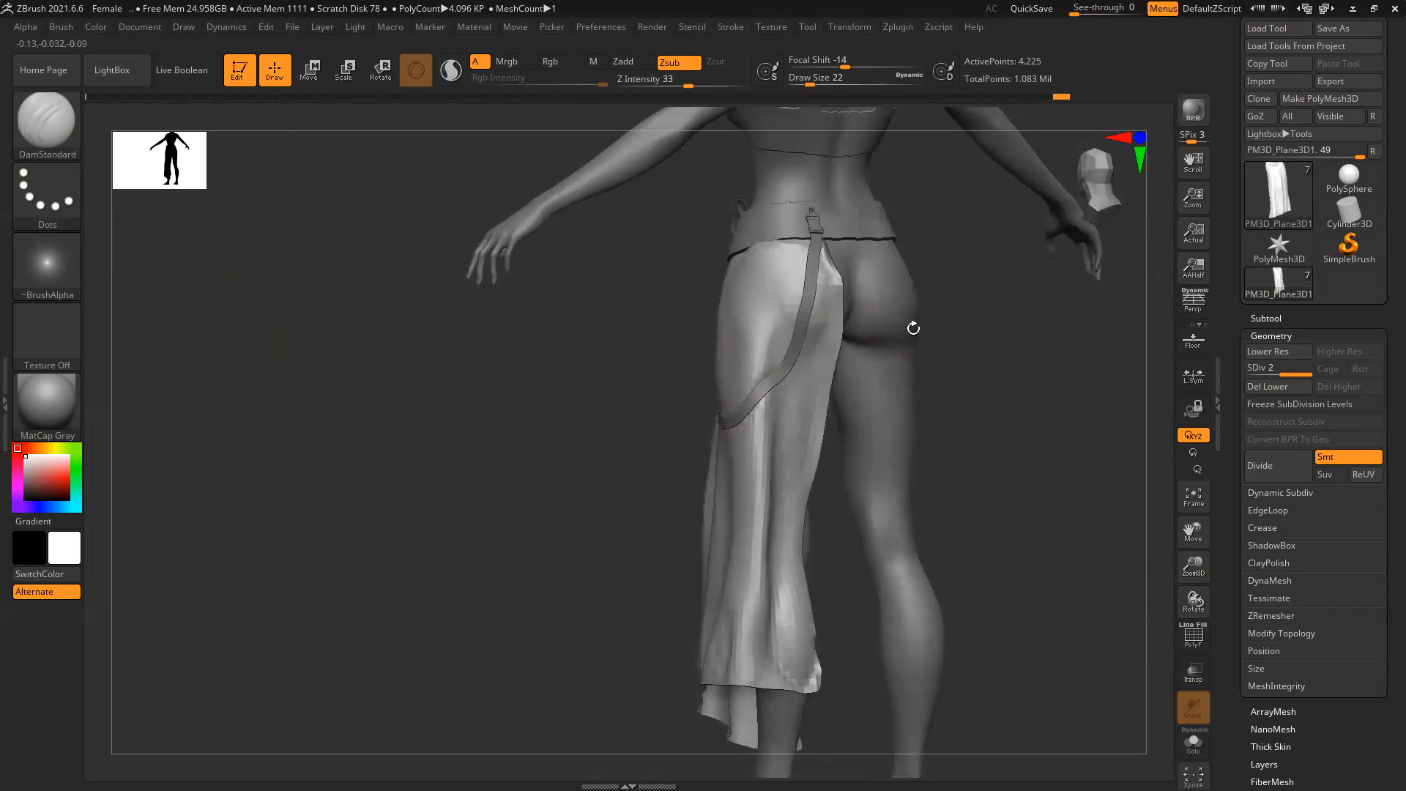
drag(966, 270, 826, 434)
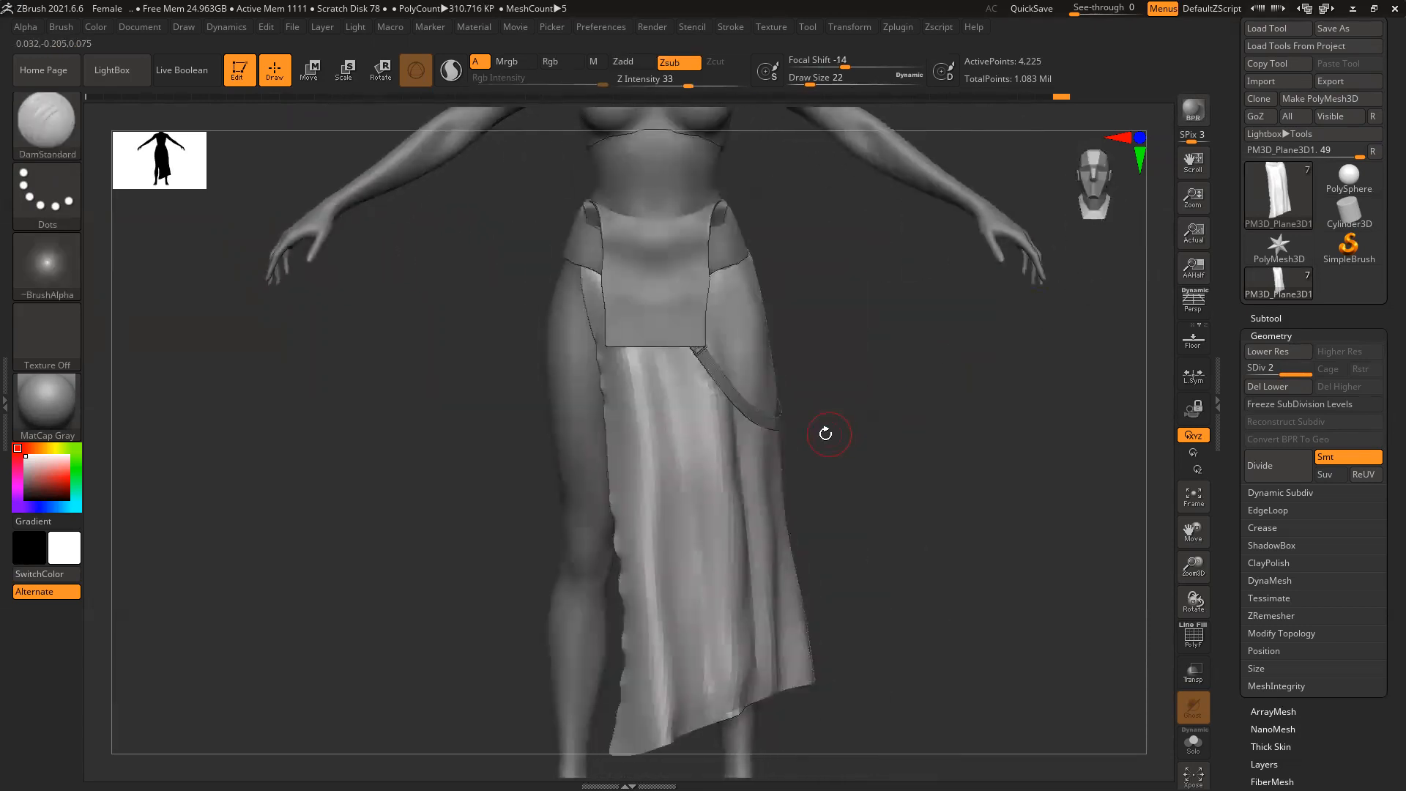
drag(953, 401, 1012, 279)
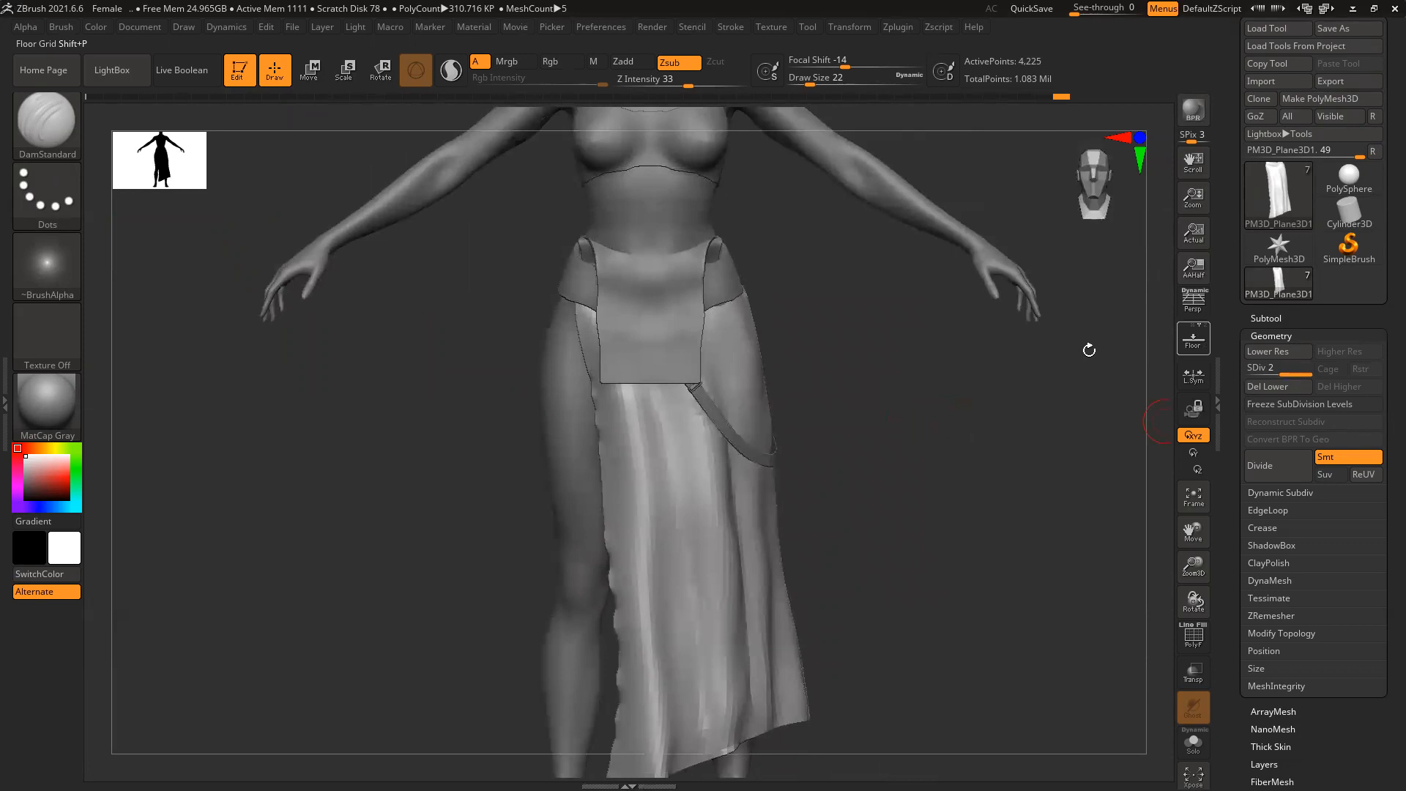
Split the strap from the front cloth panel into its own subtool using Split Unmasked Points
key(shift+d)
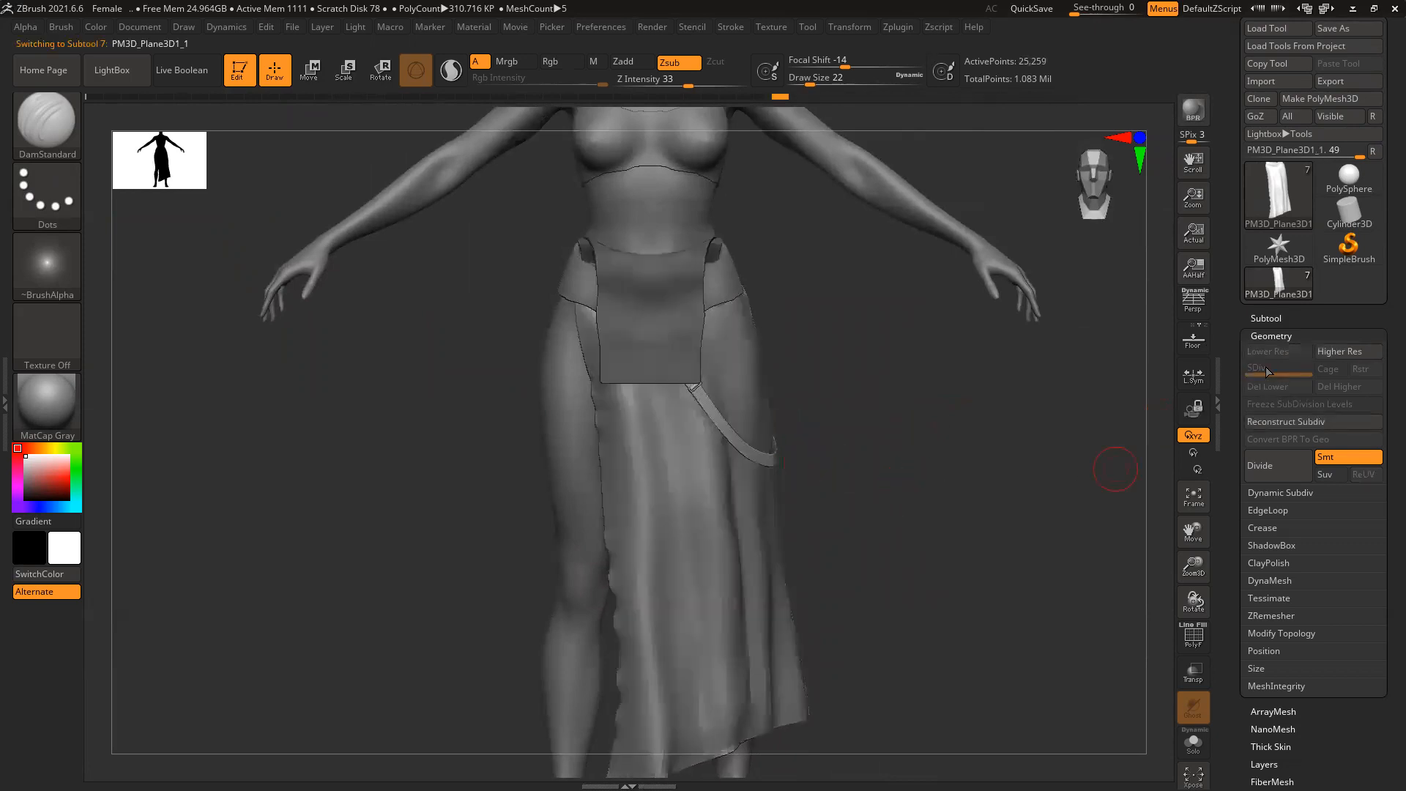
click(1264, 316)
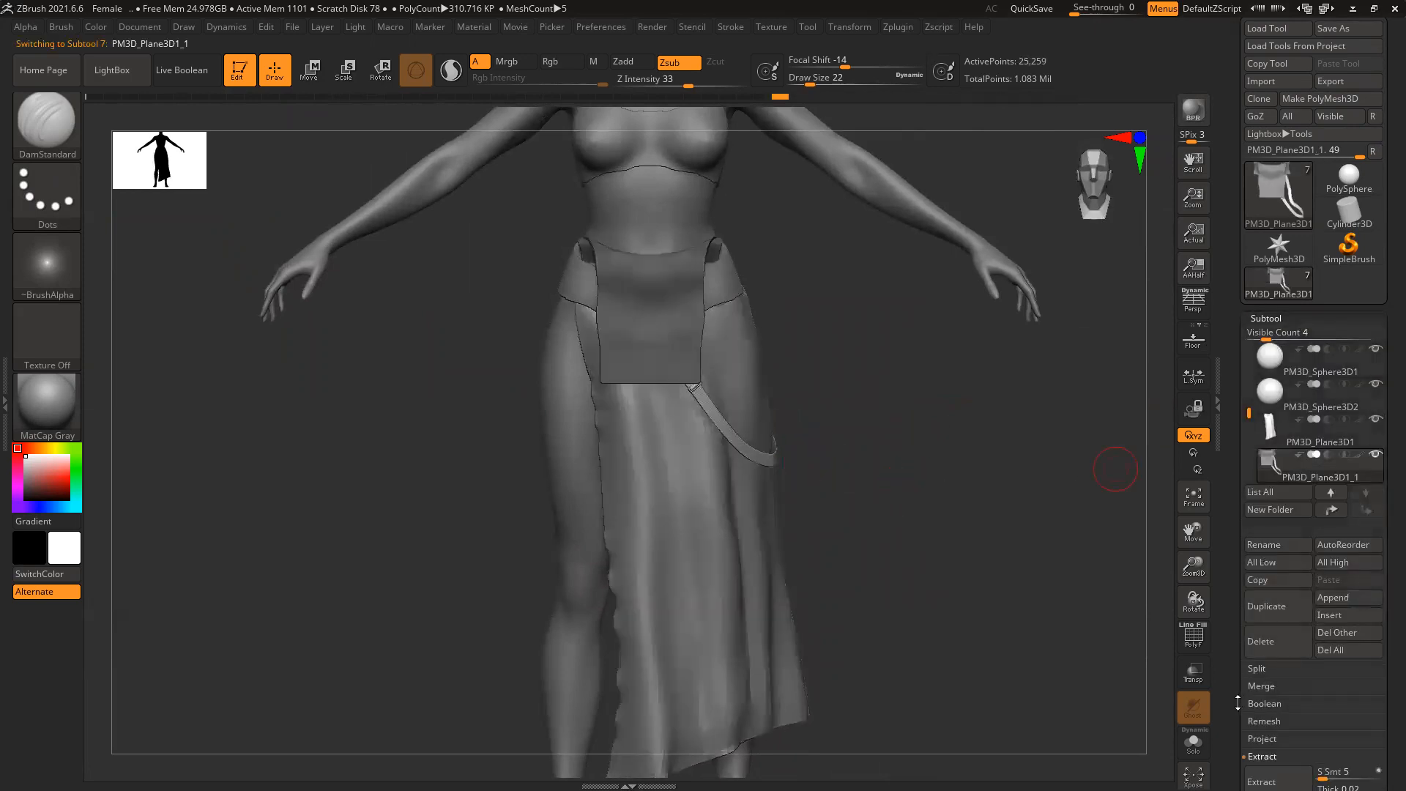
click(1272, 669)
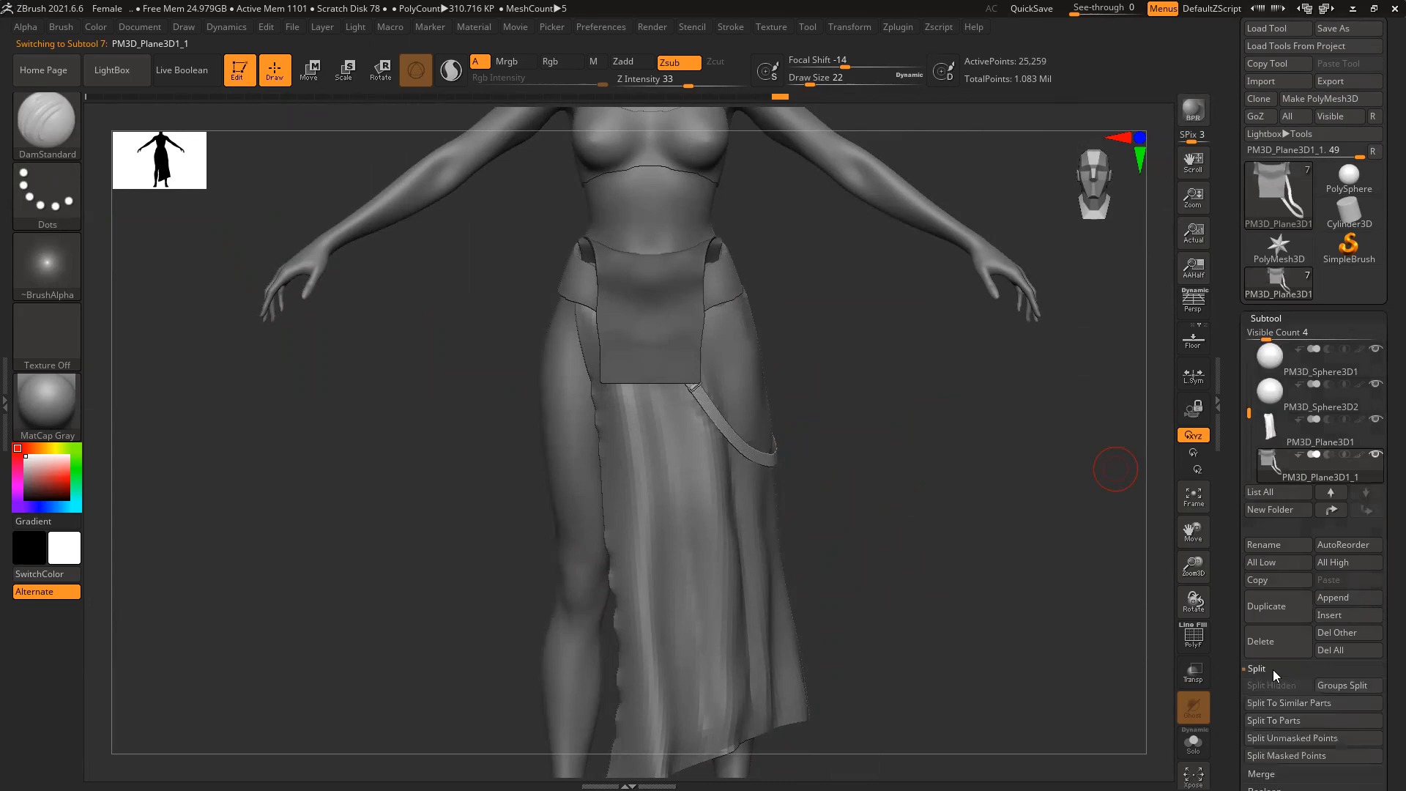
click(1299, 738)
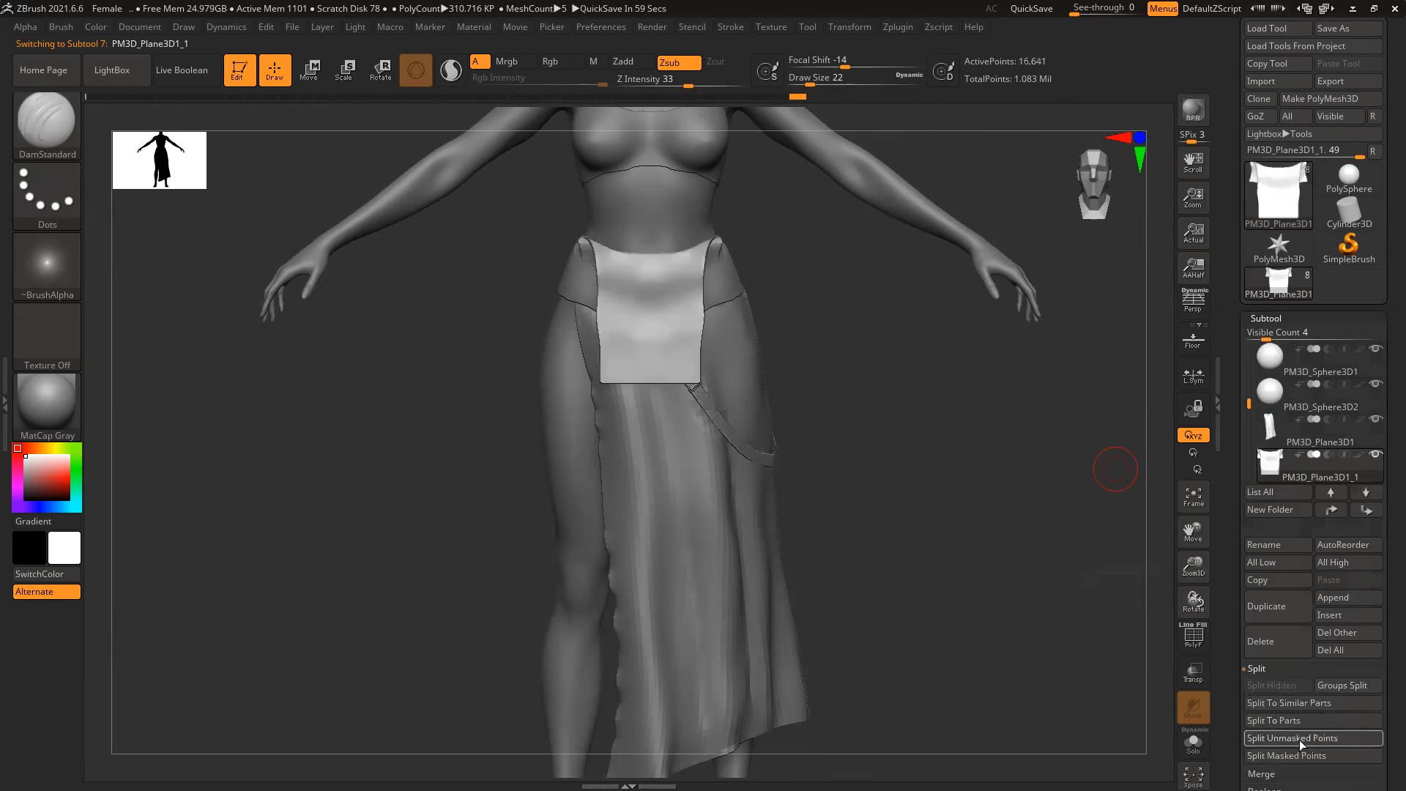
Mirror the strap across the X axis with SubTool Master, appending the copy as a new subtool
alt+click(771, 459)
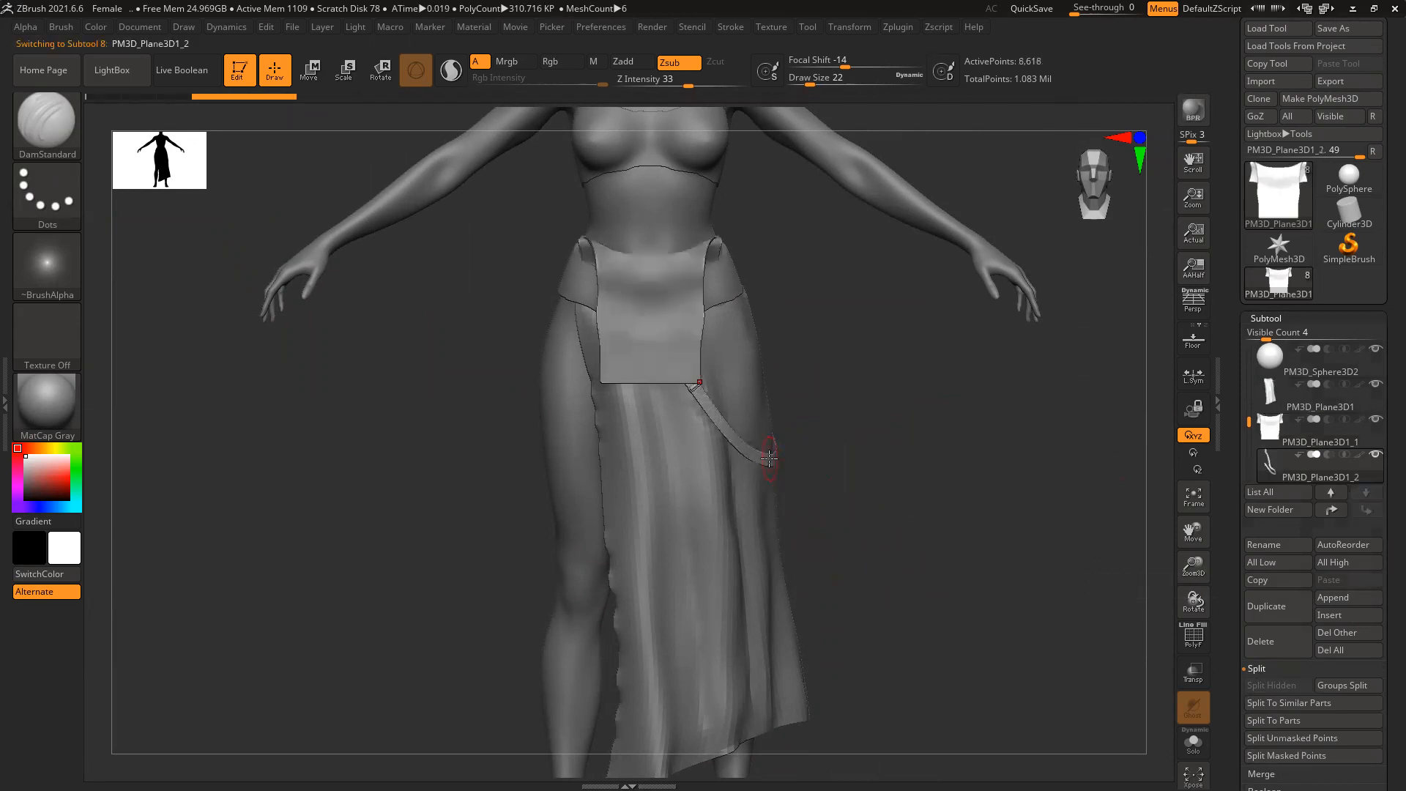
click(908, 27)
click(1012, 351)
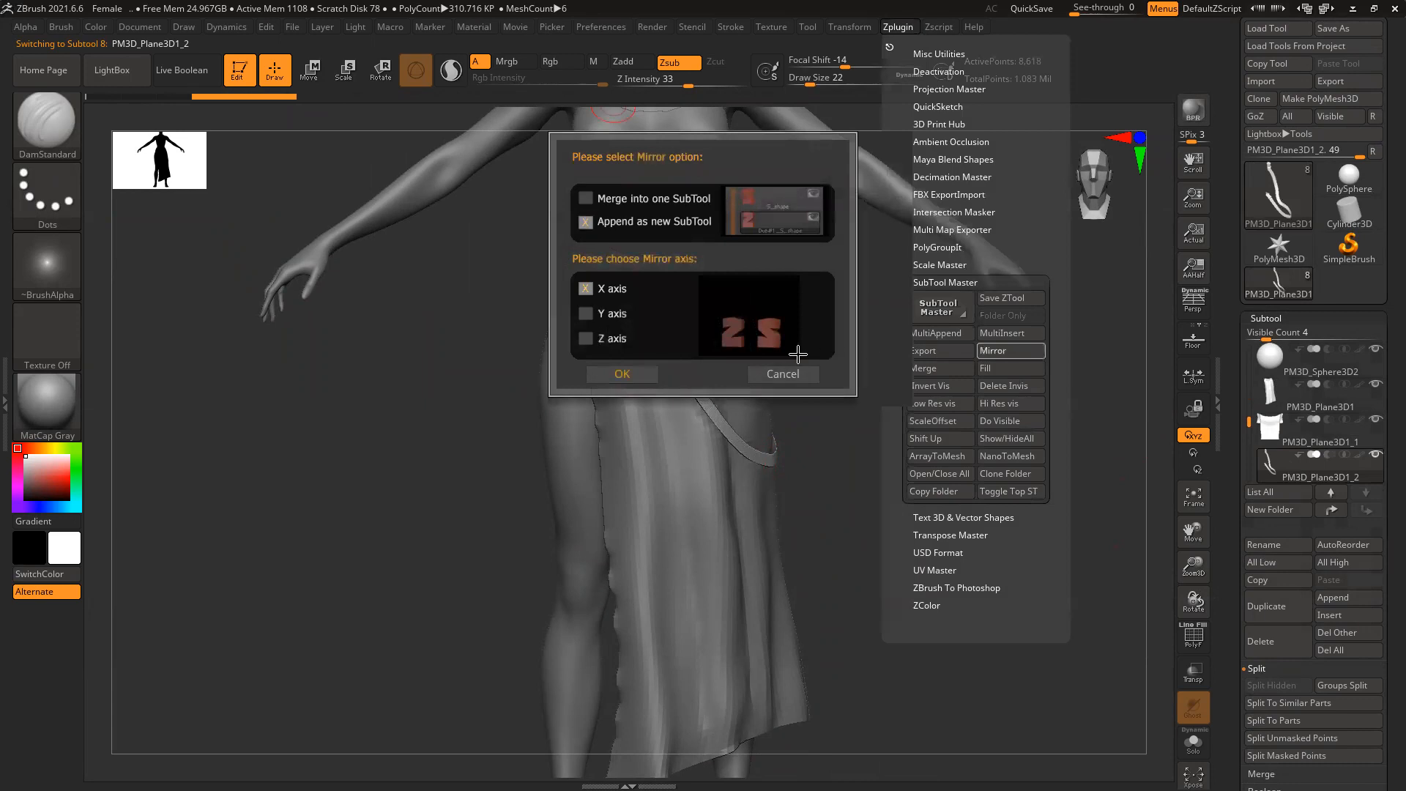
click(622, 373)
key(f)
mouse_move(911, 466)
mouse_down()
mouse_move(947, 430)
mouse_move(841, 449)
mouse_move(989, 446)
mouse_move(863, 433)
mouse_up()
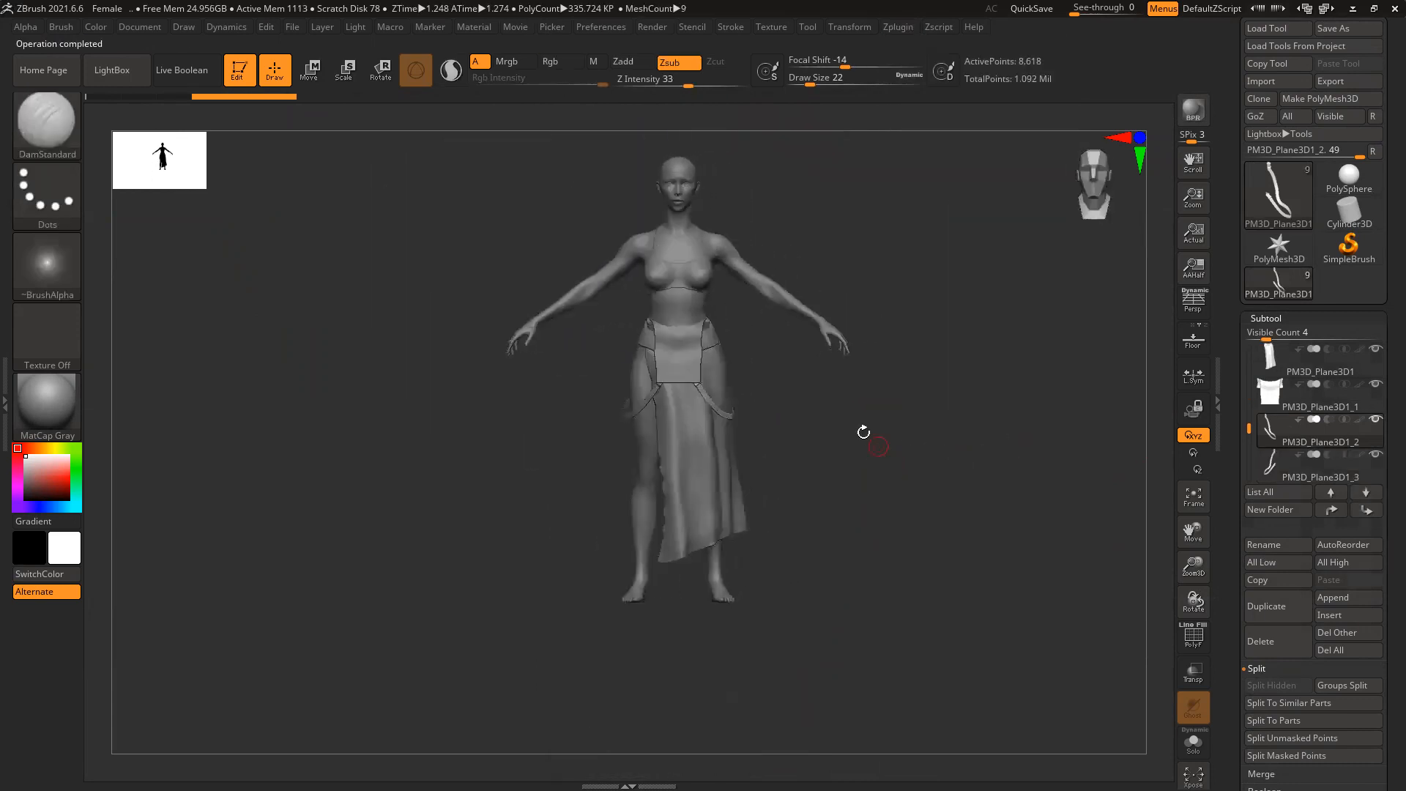
Select the body and mask the hand from the wrist to the fingertips
ctrl+right_drag(837, 411, 876, 502)
mouse_move(940, 470)
alt+right_down()
mouse_move(961, 523)
mouse_move(910, 506)
mouse_move(914, 565)
mouse_move(942, 579)
mouse_move(918, 445)
alt+right_up()
key(ctrl)
mouse_move(943, 575)
ctrl+right_down()
mouse_move(920, 461)
mouse_move(867, 570)
ctrl+right_up()
ctrl+right_drag(857, 420, 915, 463)
key(ctrl)
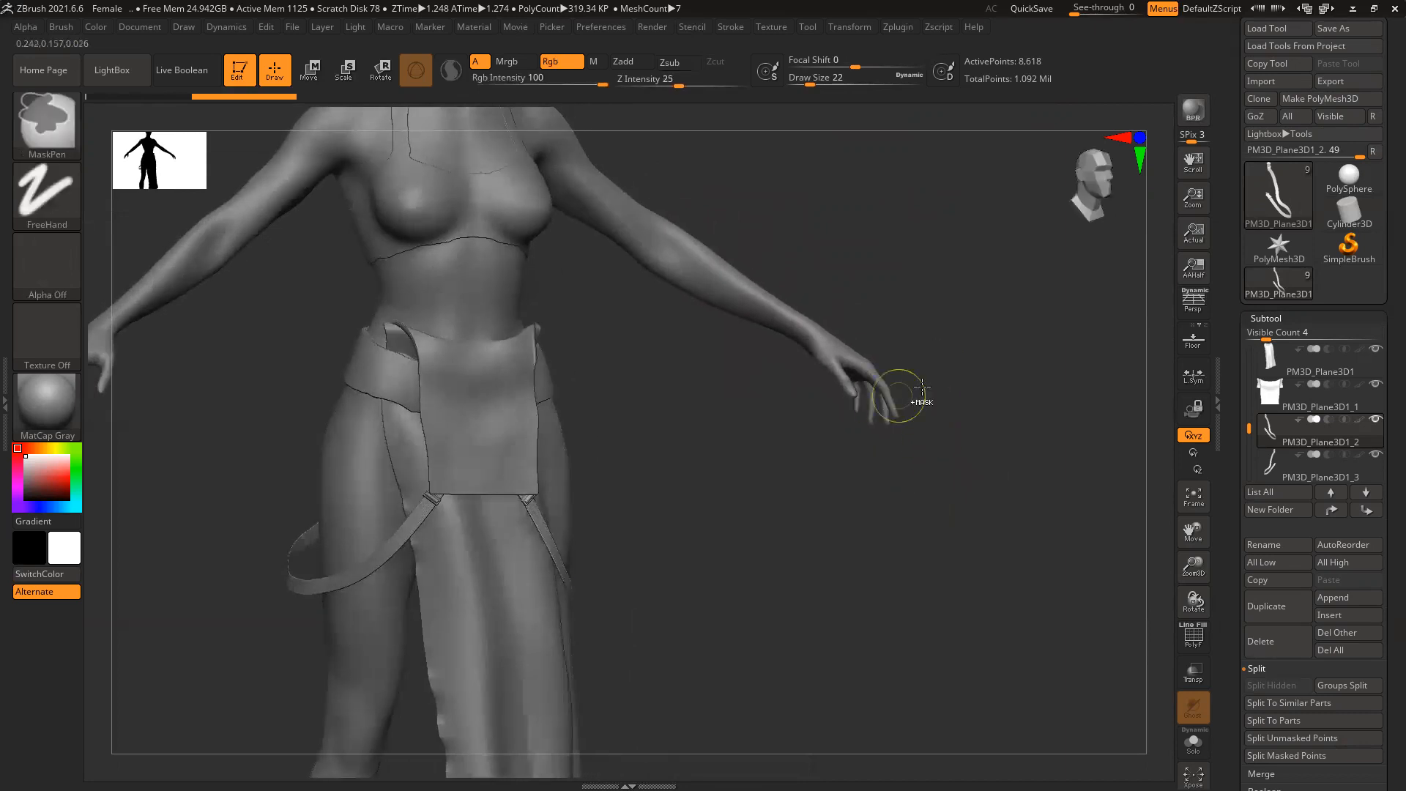
alt+click(728, 278)
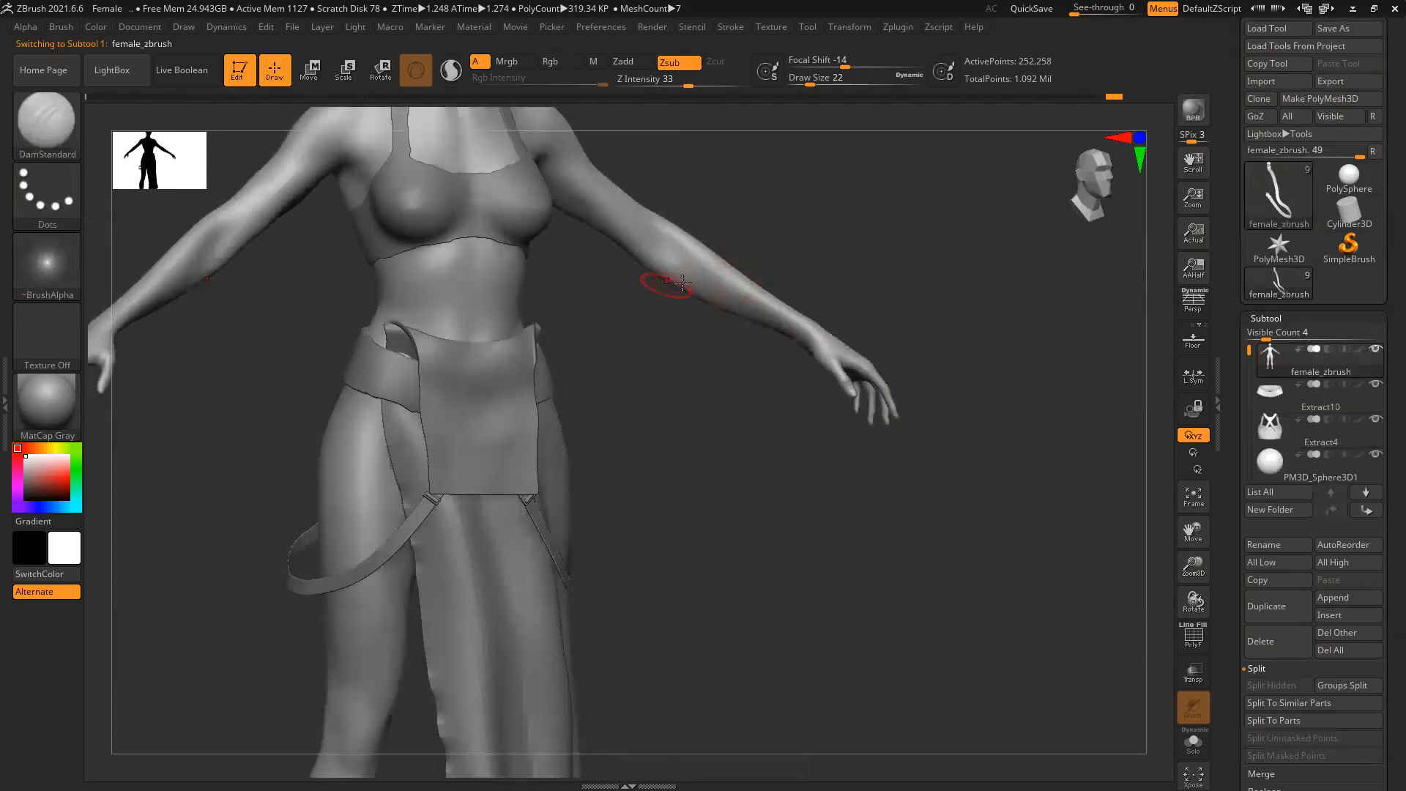
mouse_move(974, 378)
ctrl+mouse_down()
mouse_move(798, 521)
mouse_move(731, 477)
ctrl+mouse_up()
ctrl+click(47, 194)
ctrl+click(268, 242)
mouse_move(952, 352)
ctrl+mouse_down()
mouse_move(751, 480)
mouse_move(730, 353)
mouse_move(879, 232)
ctrl+mouse_up()
drag(1004, 301, 972, 308)
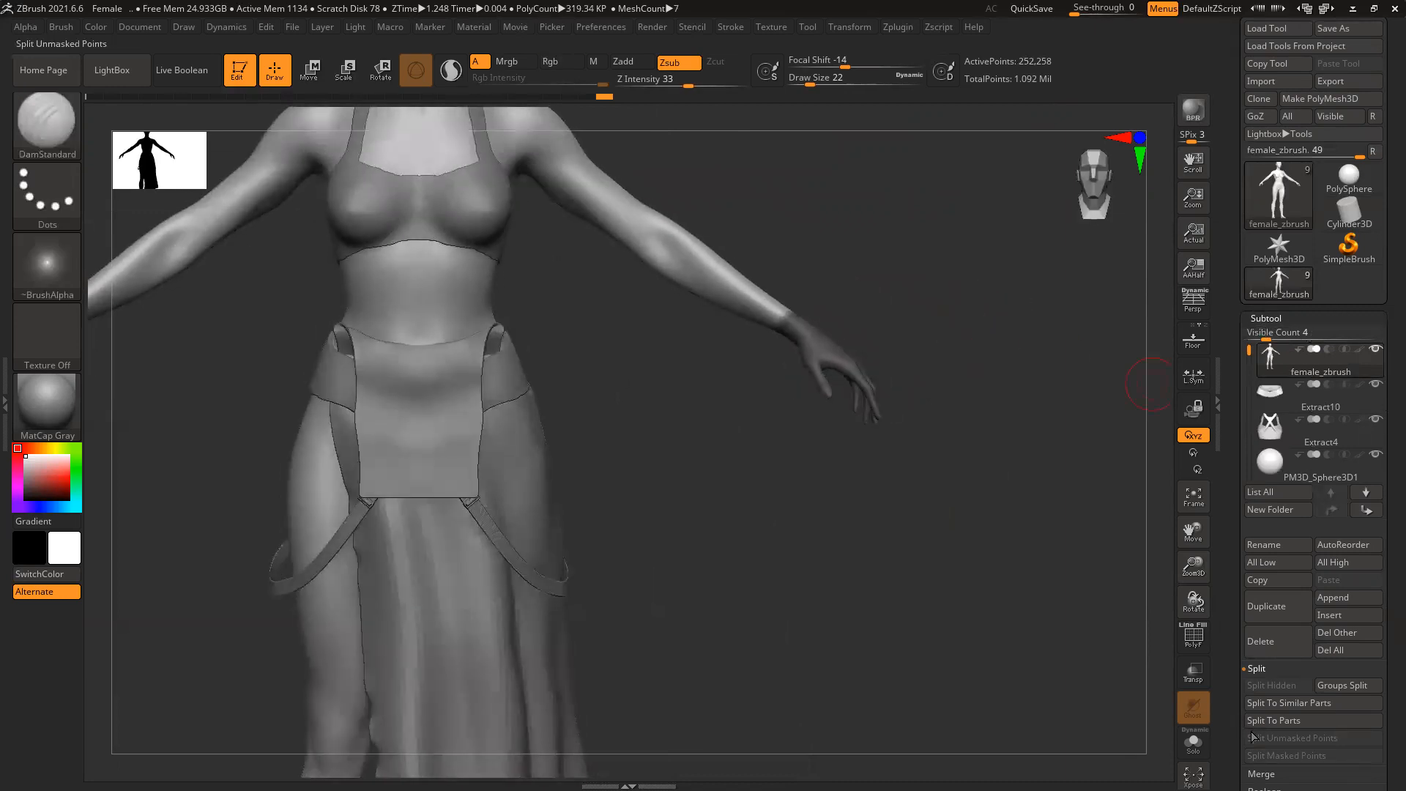
Try extracting the masked hands as new geometry with thicknesses of 0.00985, 0.00002 and 0.001
scroll(1274, 440, down, 3)
click(1274, 623)
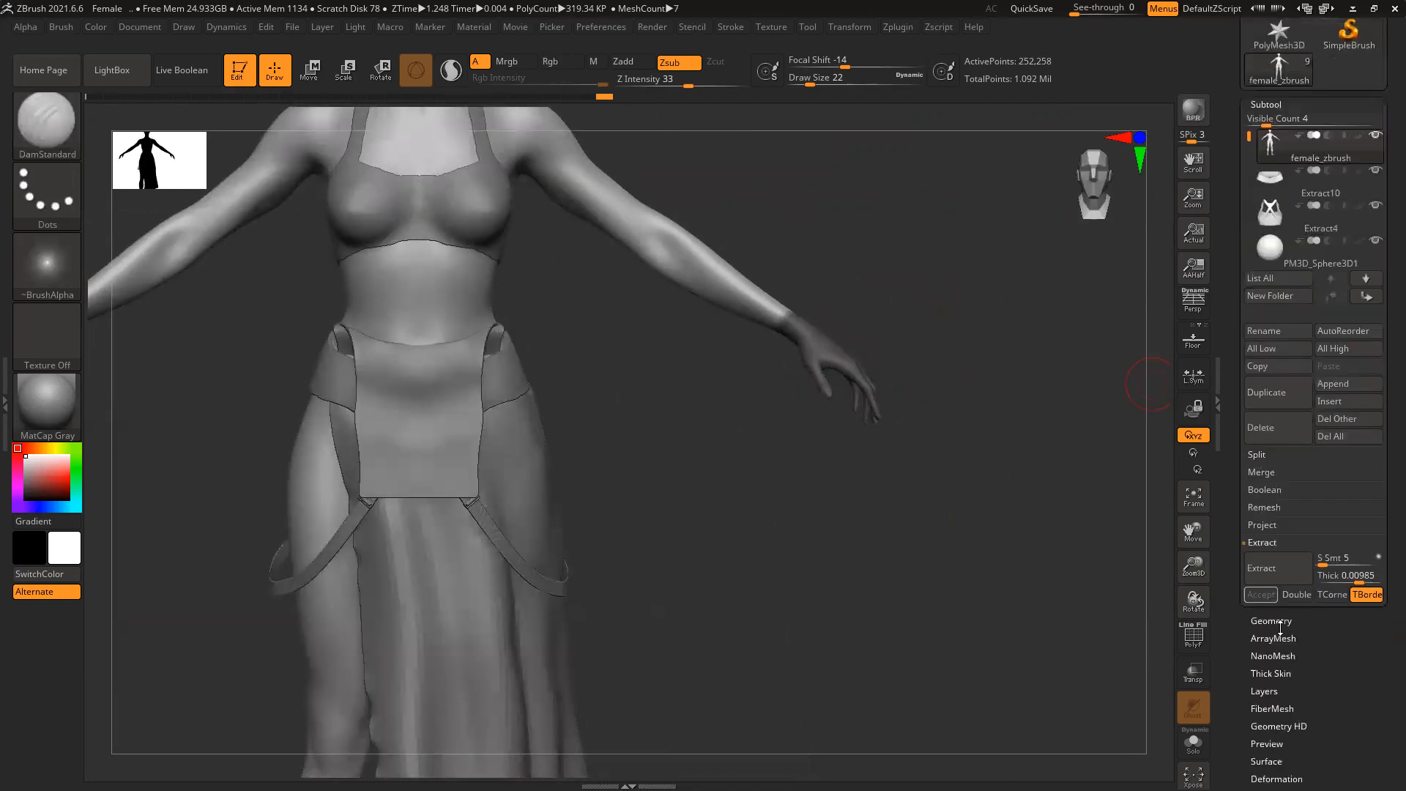
click(1282, 570)
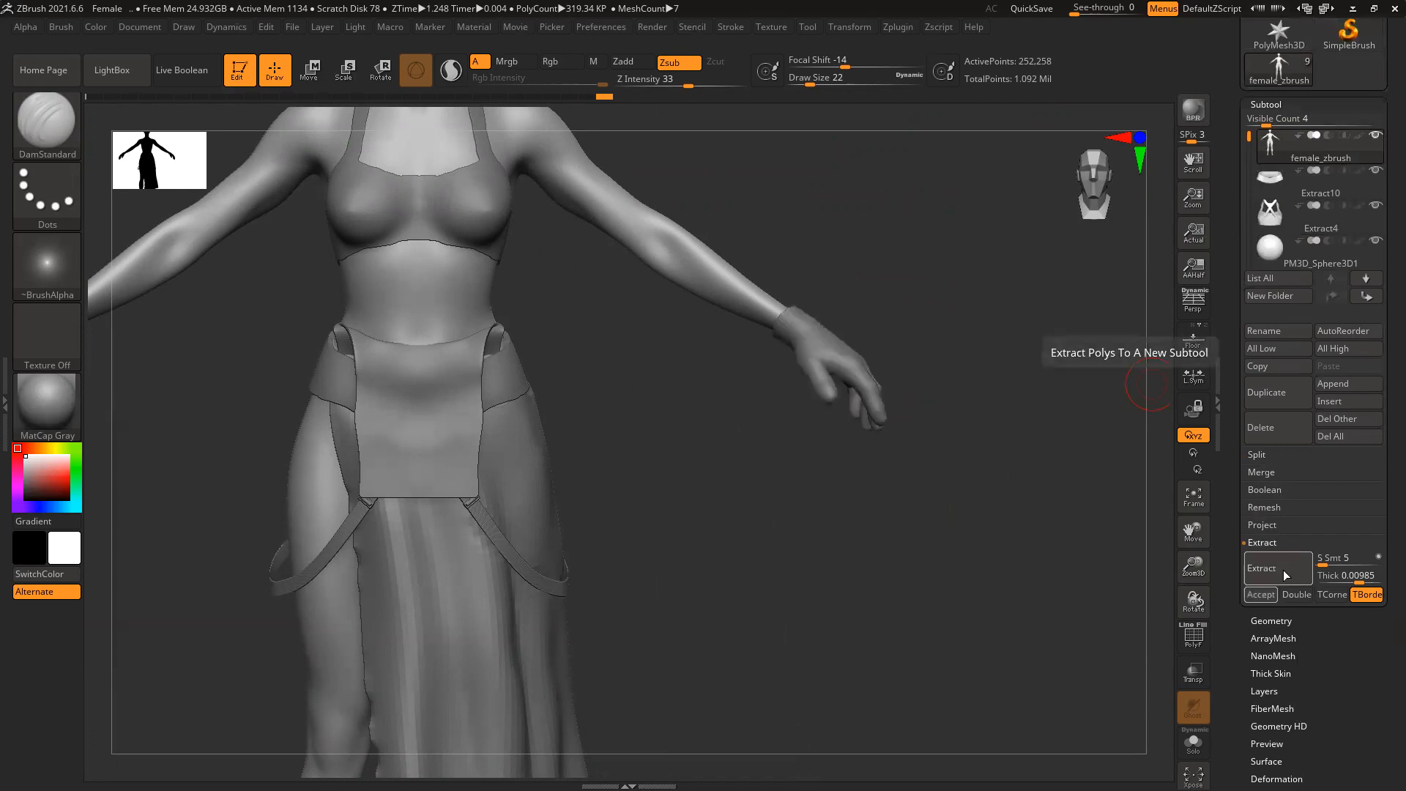
click(1351, 577)
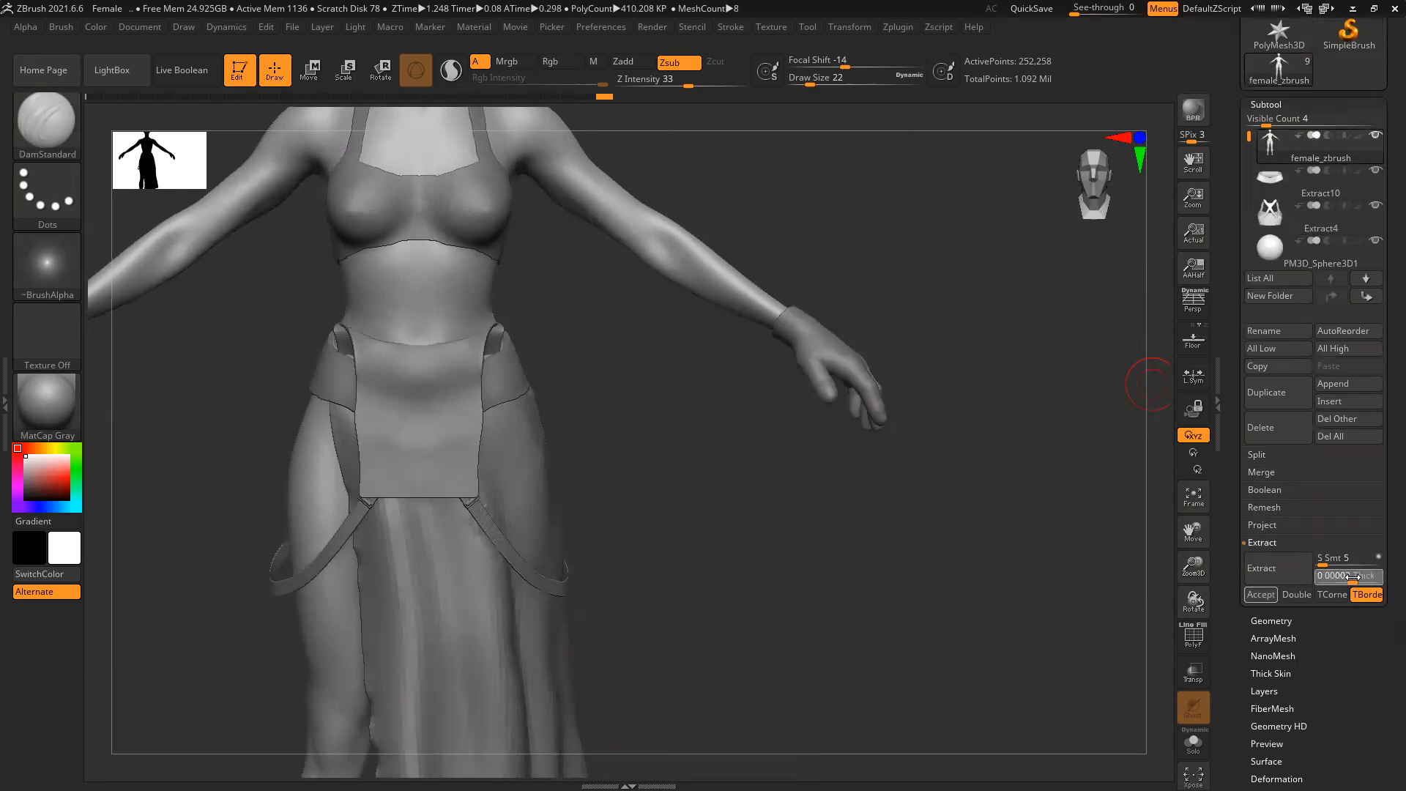
text(0.00002)
click(1290, 576)
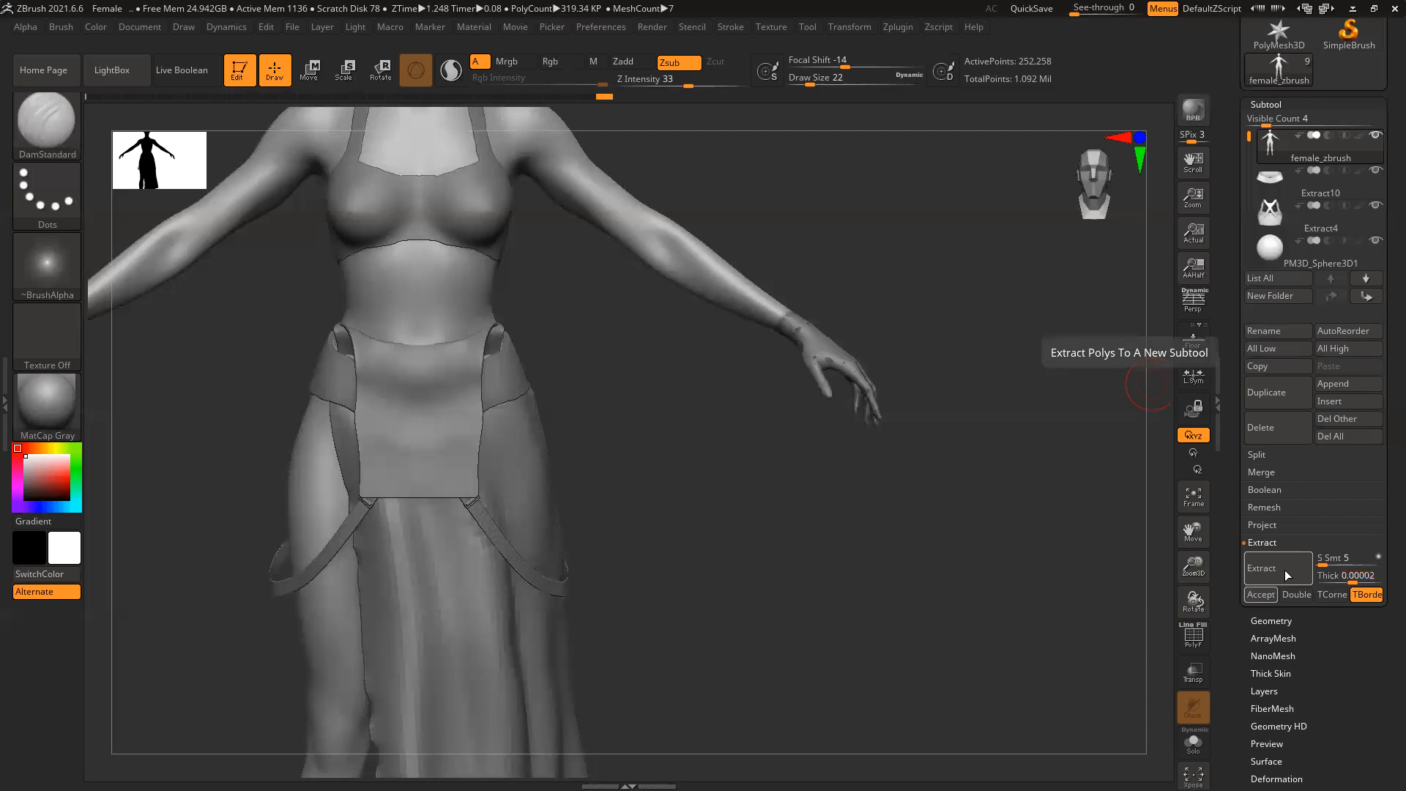
click(1352, 575)
key(Return)
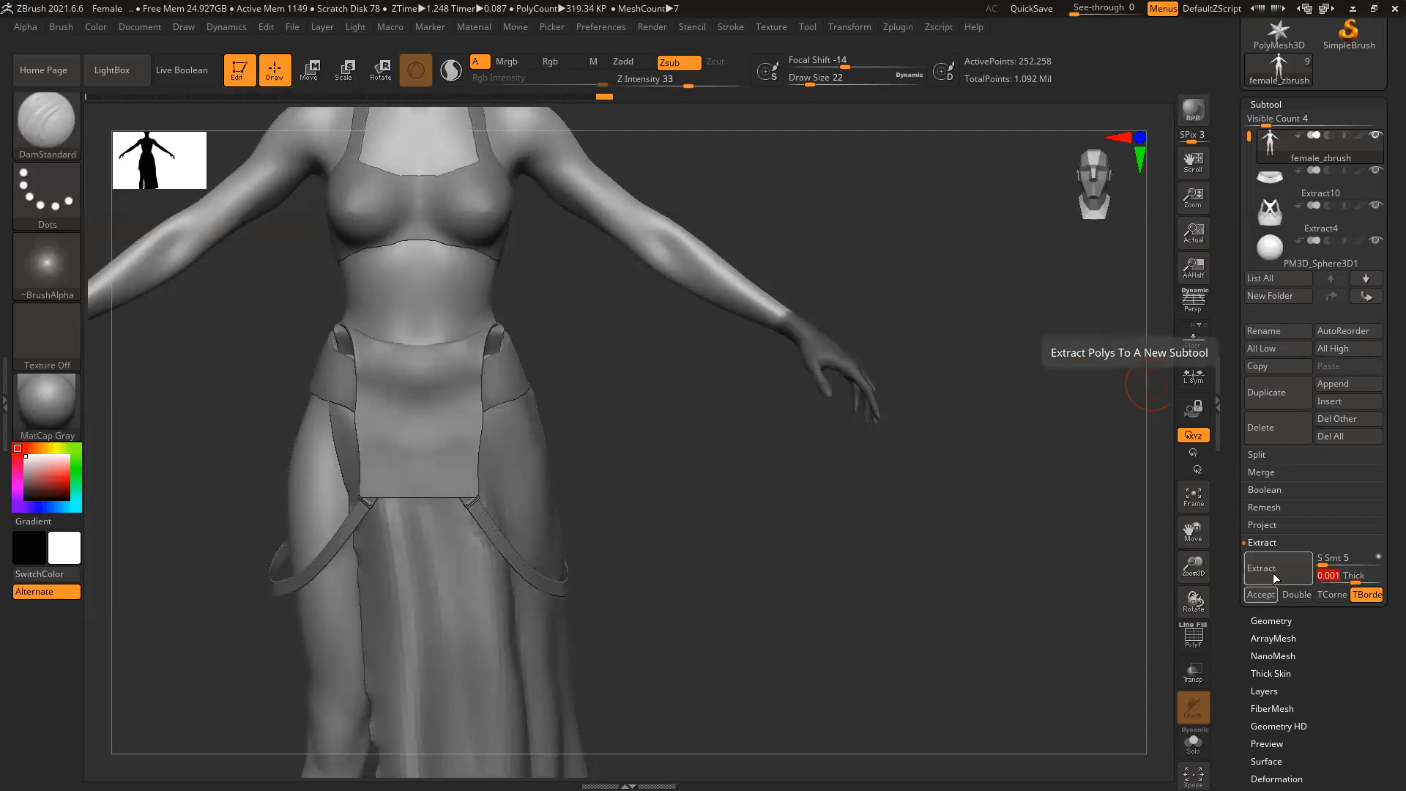
click(1273, 562)
Compare extraction previews on the hand at thicknesses of 0.00684, 0.01871 and 0.001
alt+right_drag(993, 483, 873, 508)
ctrl+right_drag(769, 456, 771, 540)
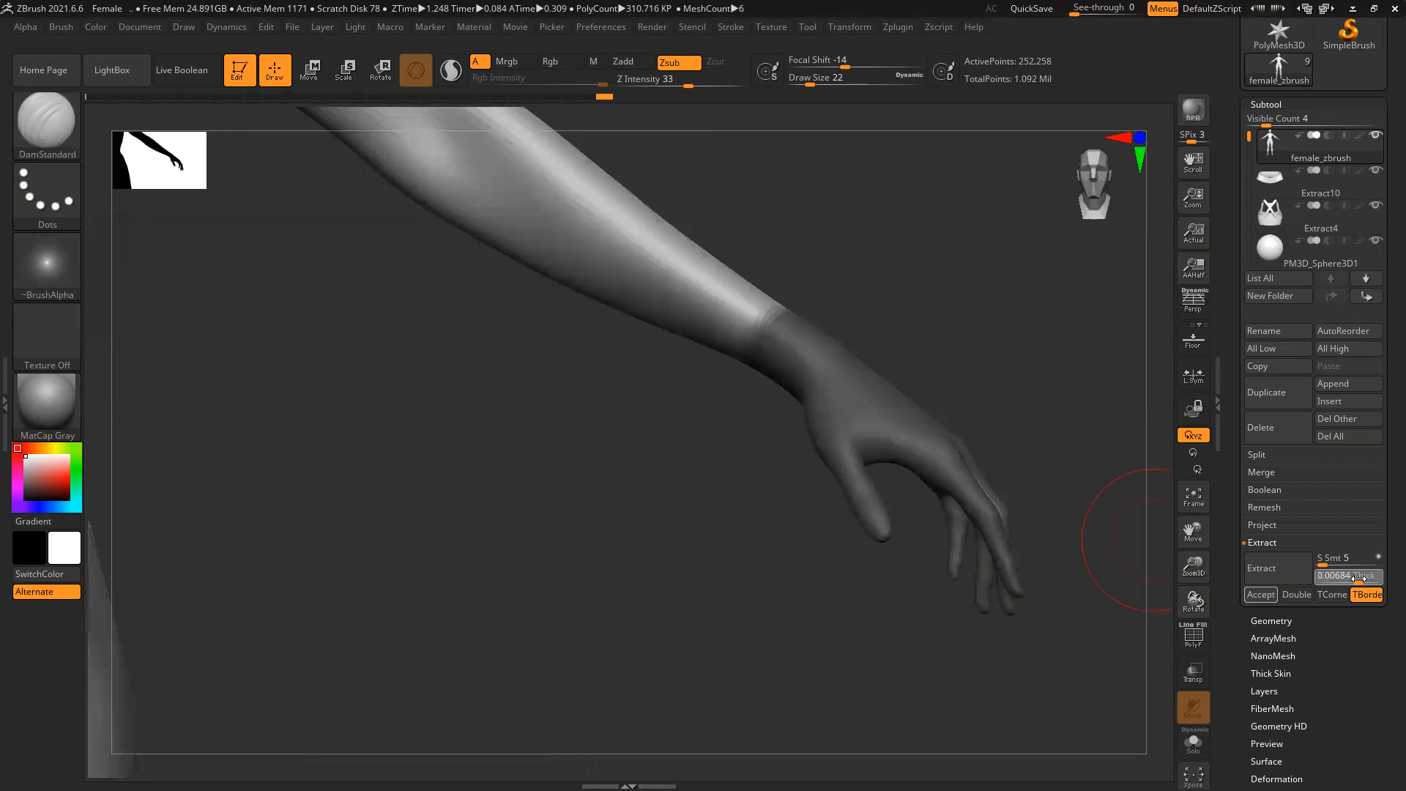
click(1272, 569)
drag(1358, 577, 1360, 578)
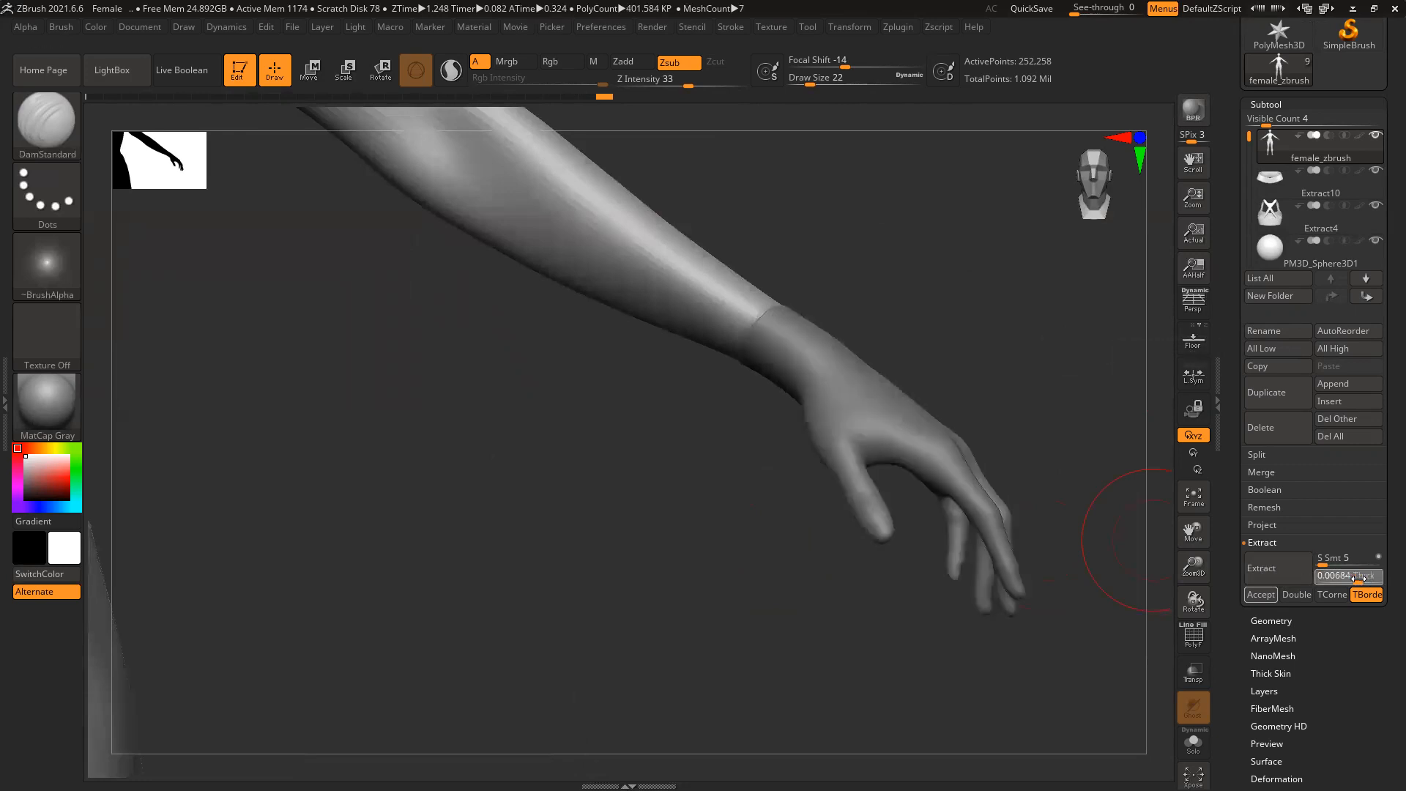
click(1272, 569)
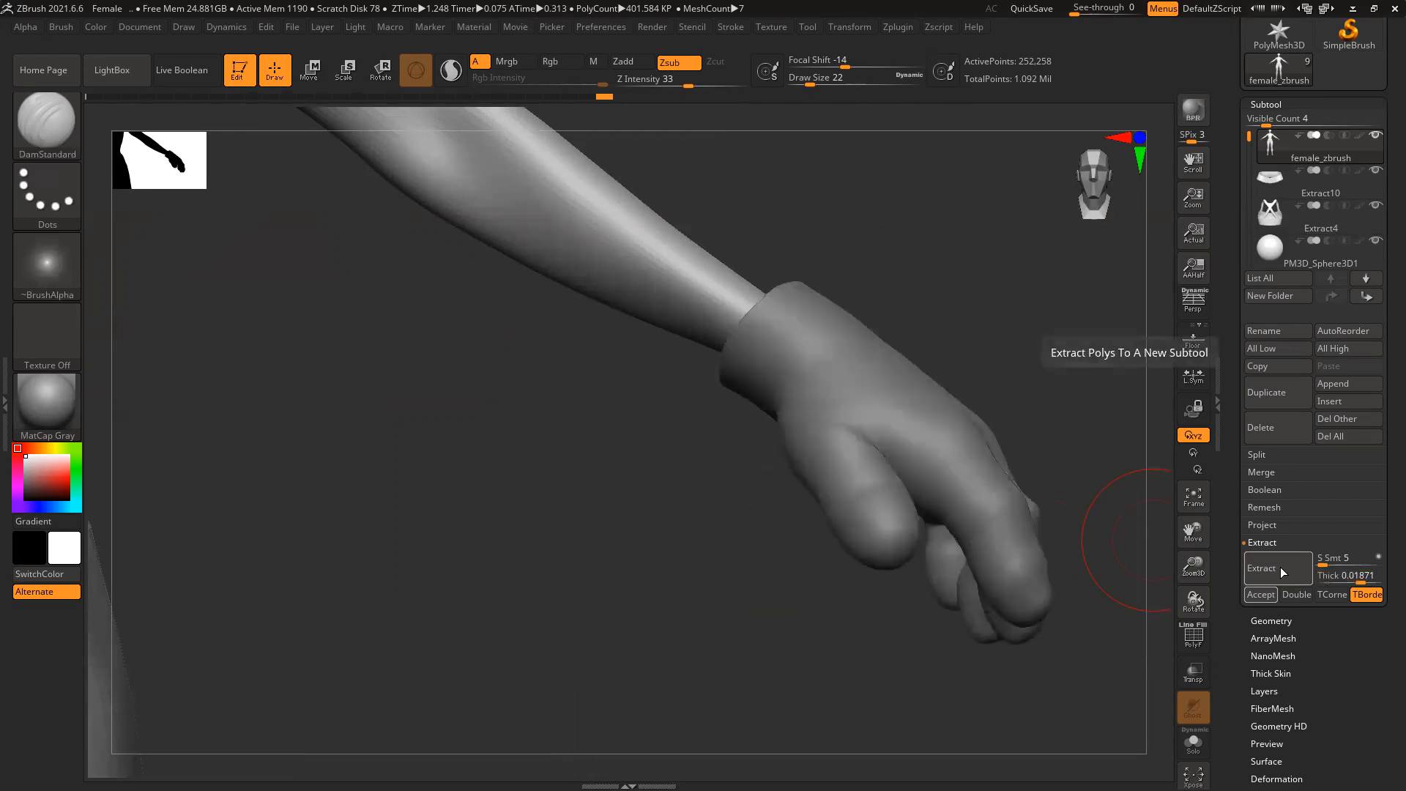
drag(1358, 577, 1356, 579)
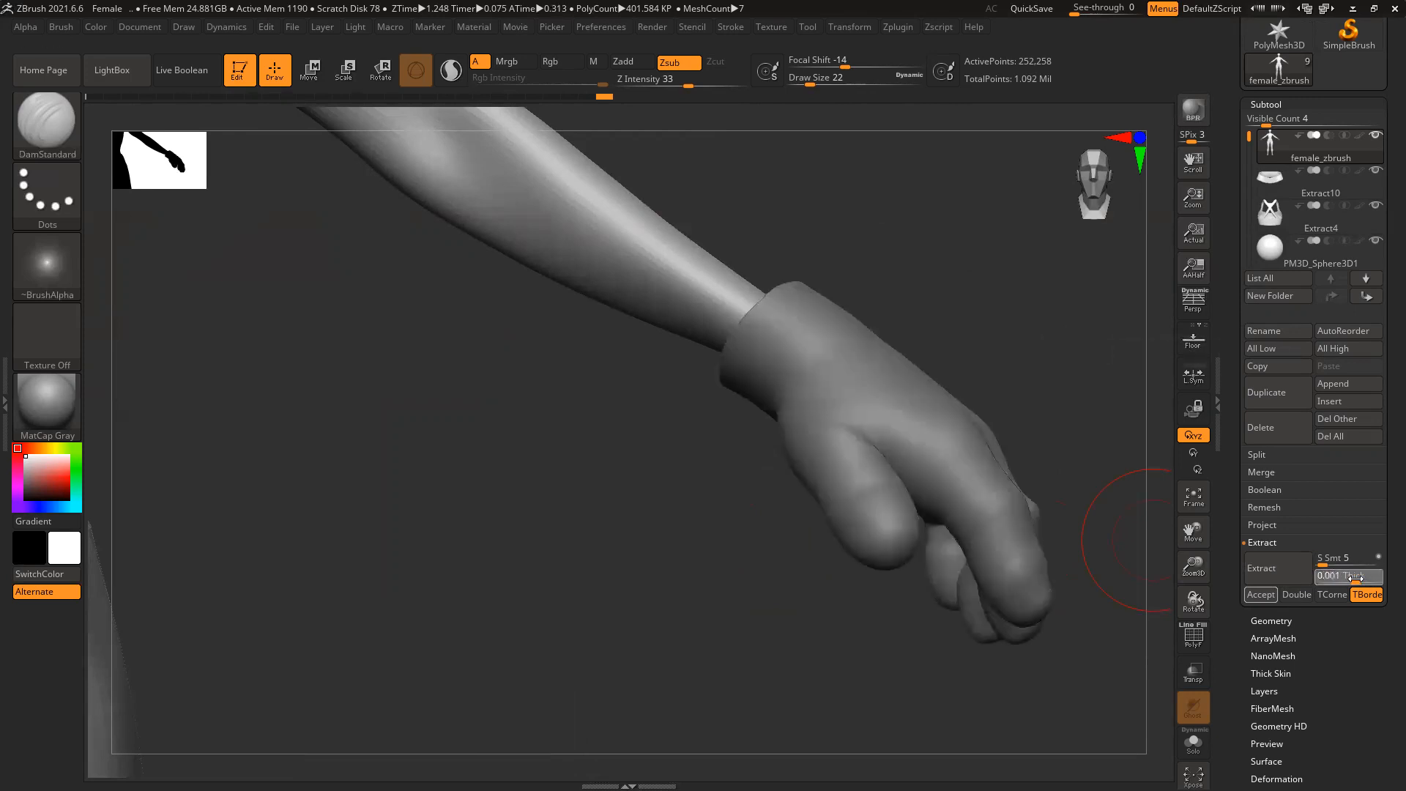
click(1267, 571)
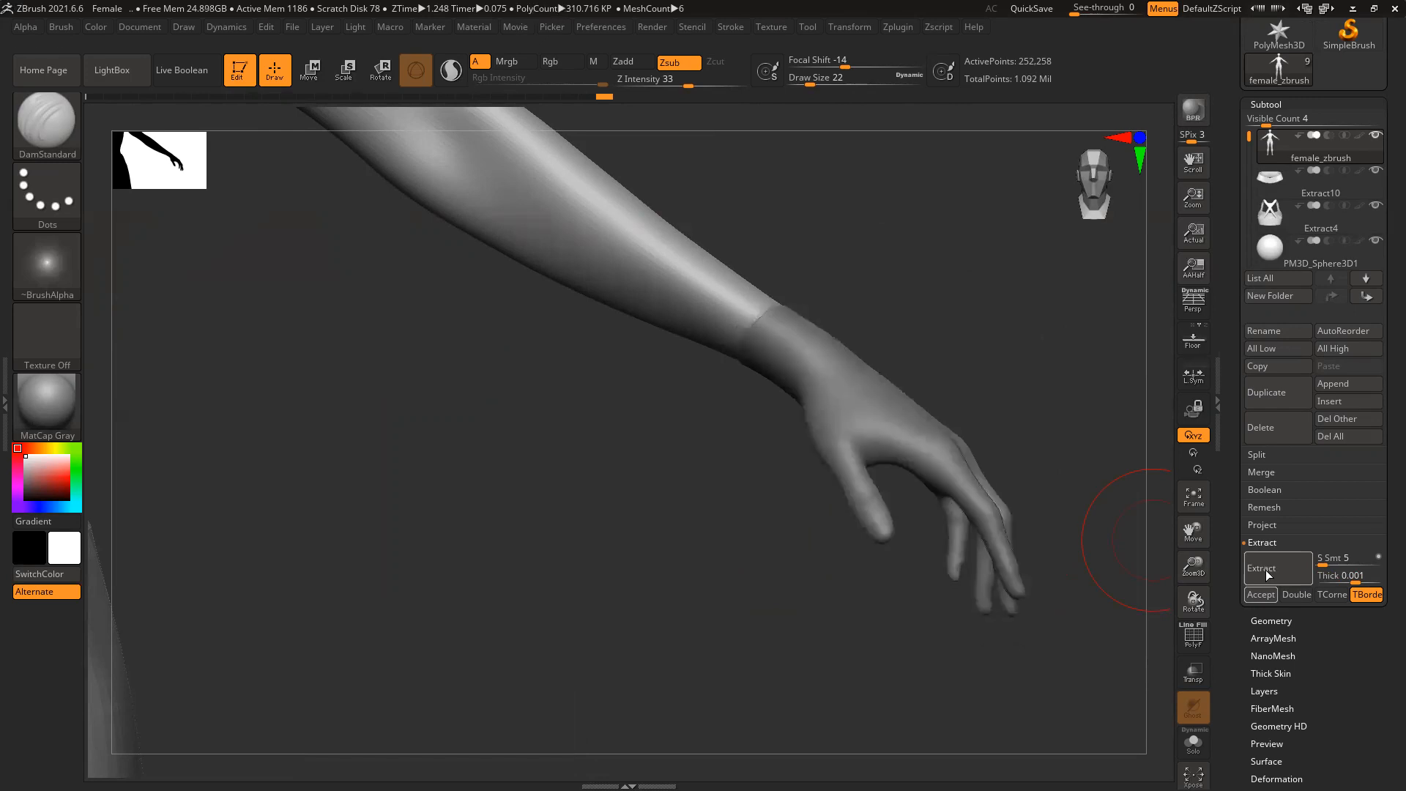
Set the extraction thickness to 0.0017 and accept the gloves as a new subtool
click(1355, 576)
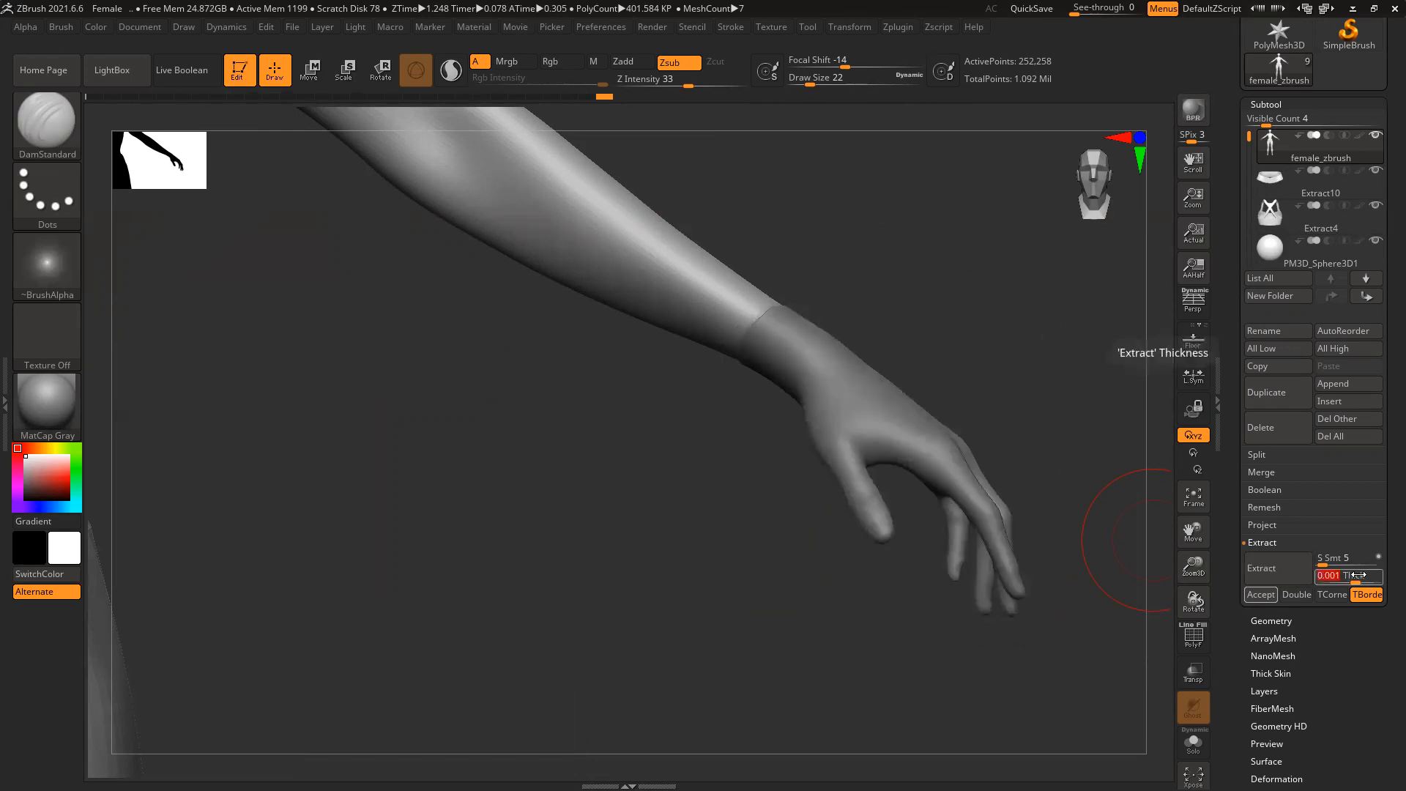
text(.0)
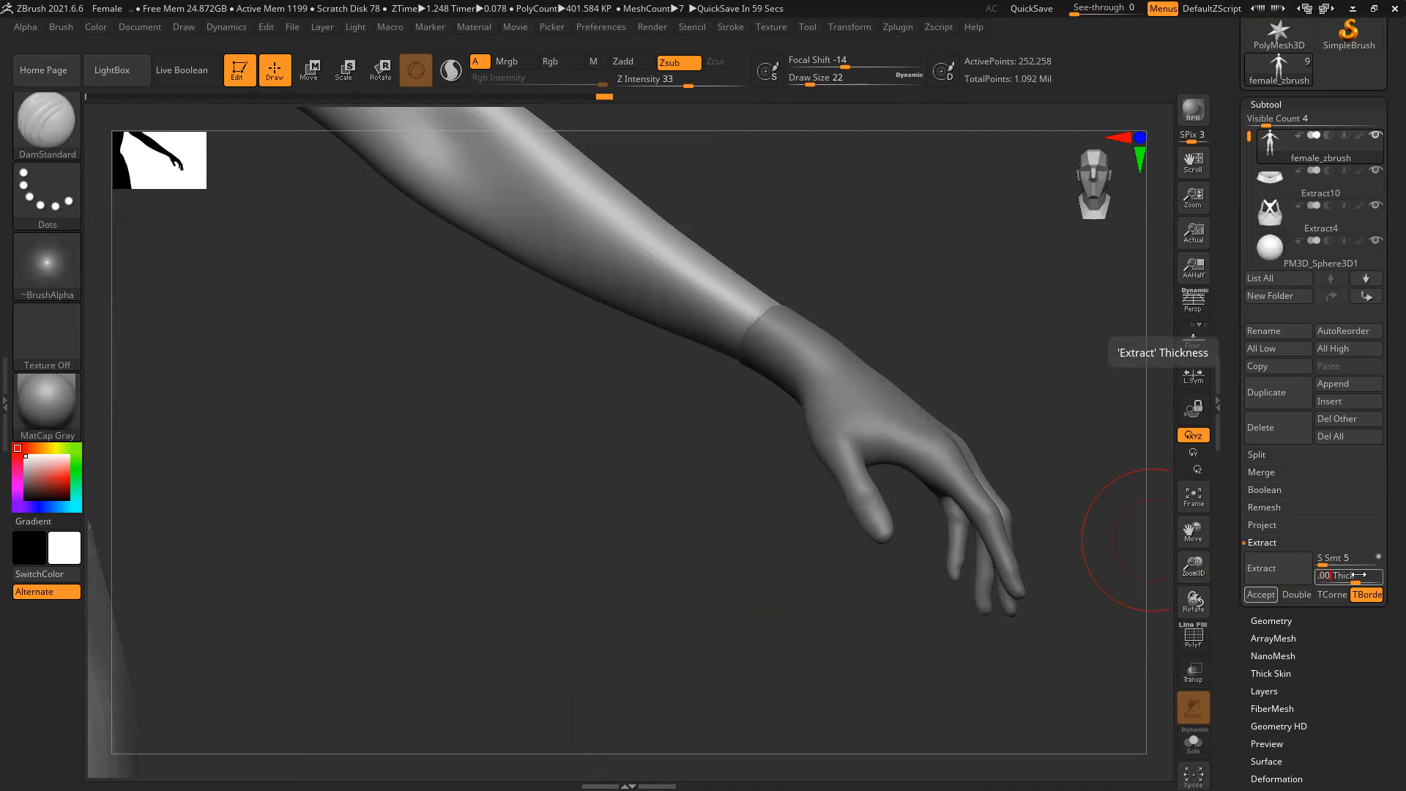
key(Return)
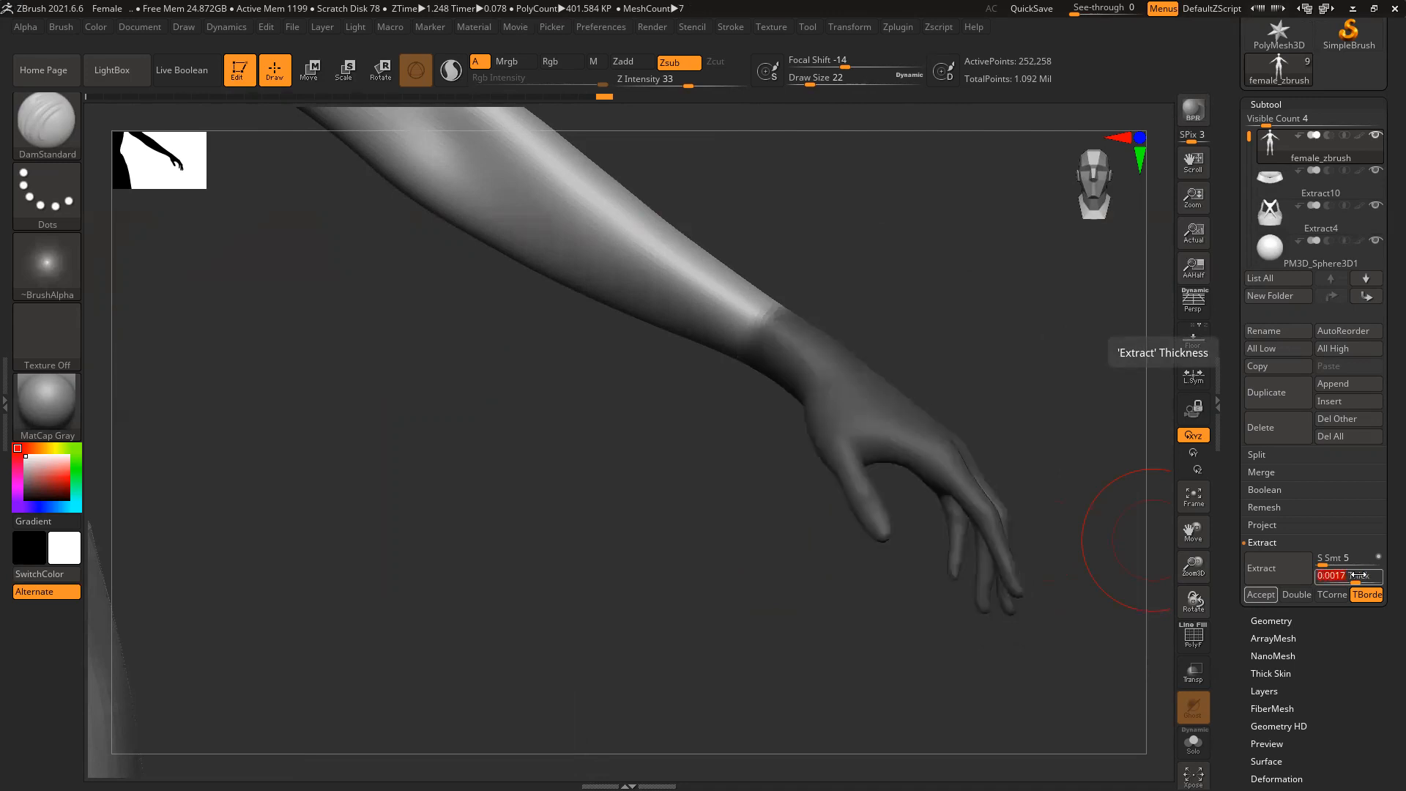
click(1262, 594)
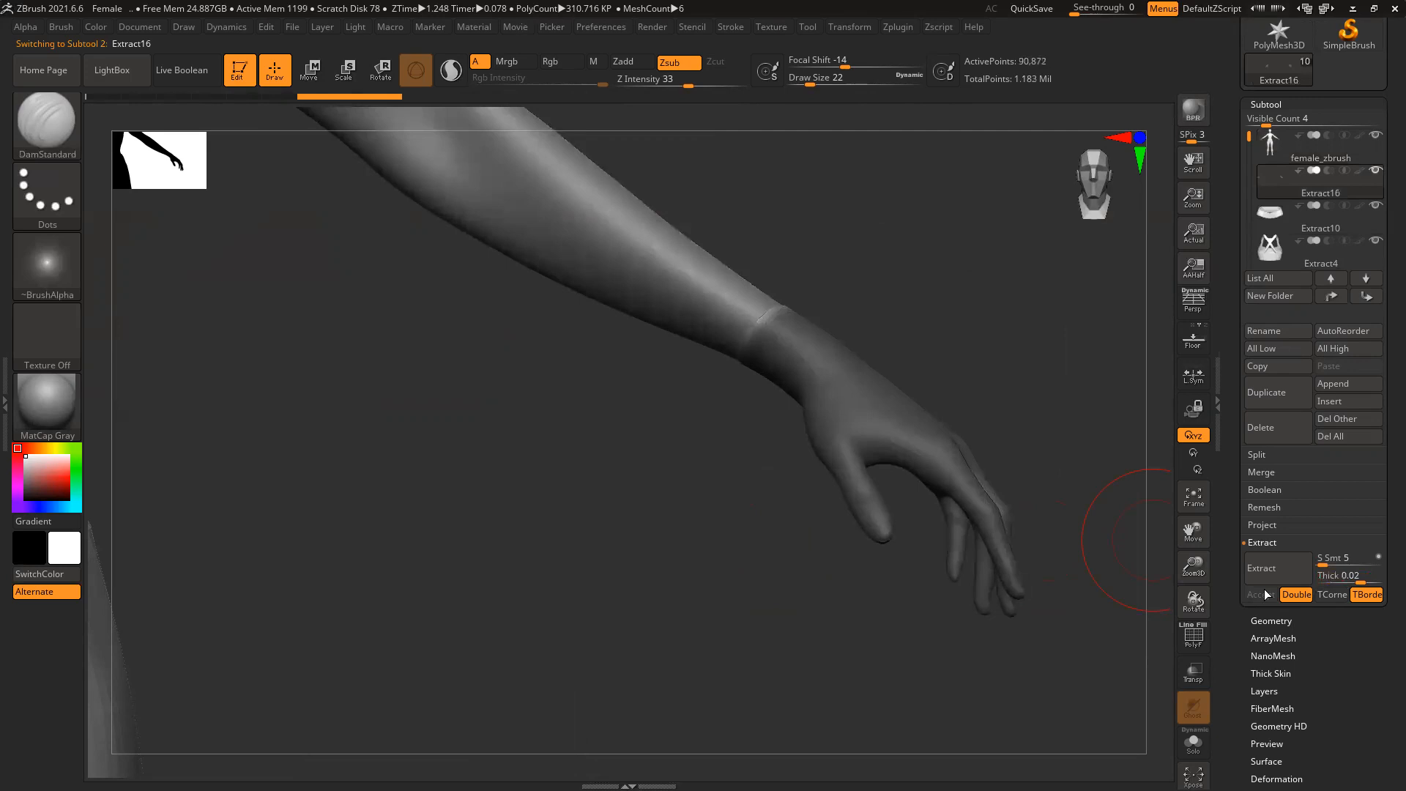
Clear the mask from the extracted gloves and check them on the full figure
ctrl+drag(942, 241, 1061, 413)
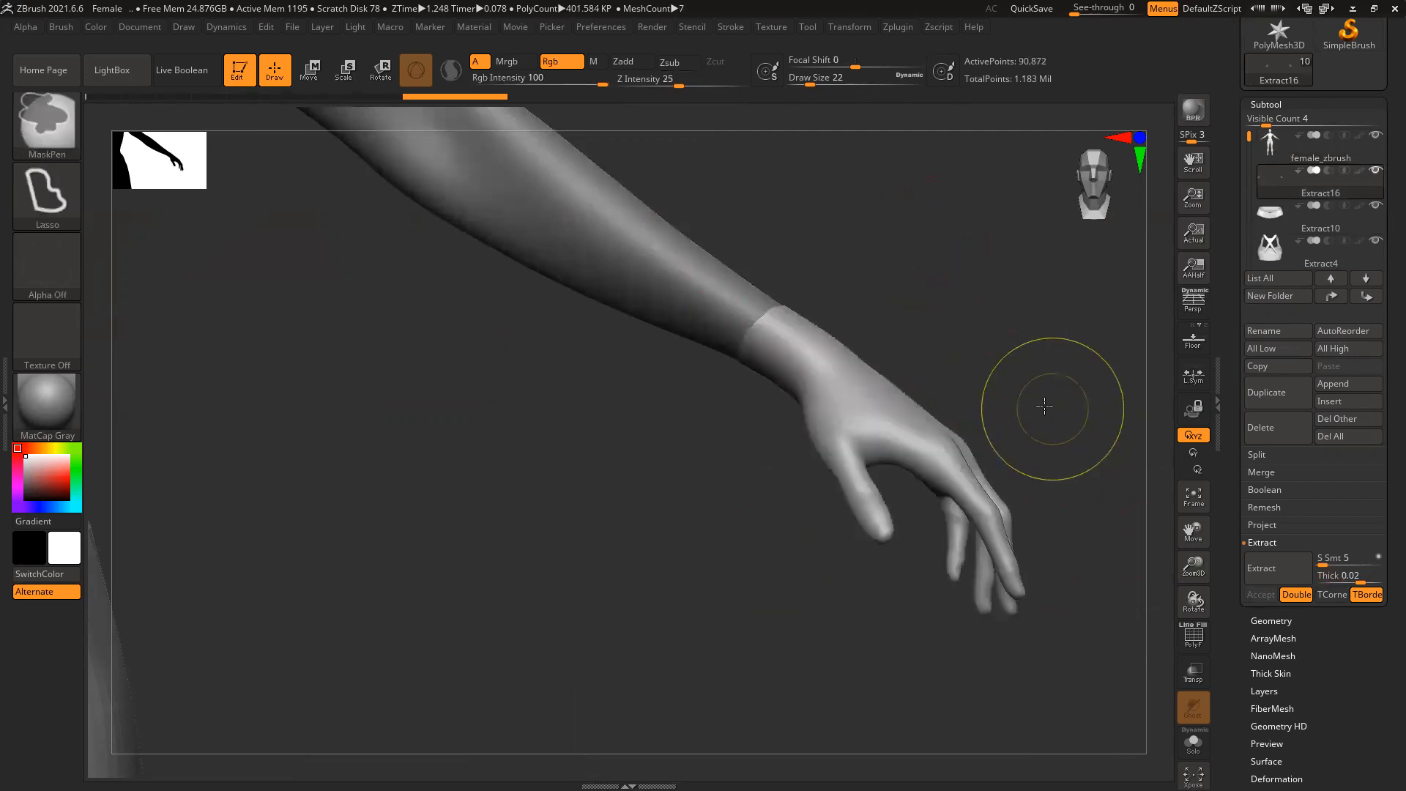
ctrl+right_drag(1048, 407, 723, 423)
alt+right_drag(497, 557, 1065, 479)
key(f)
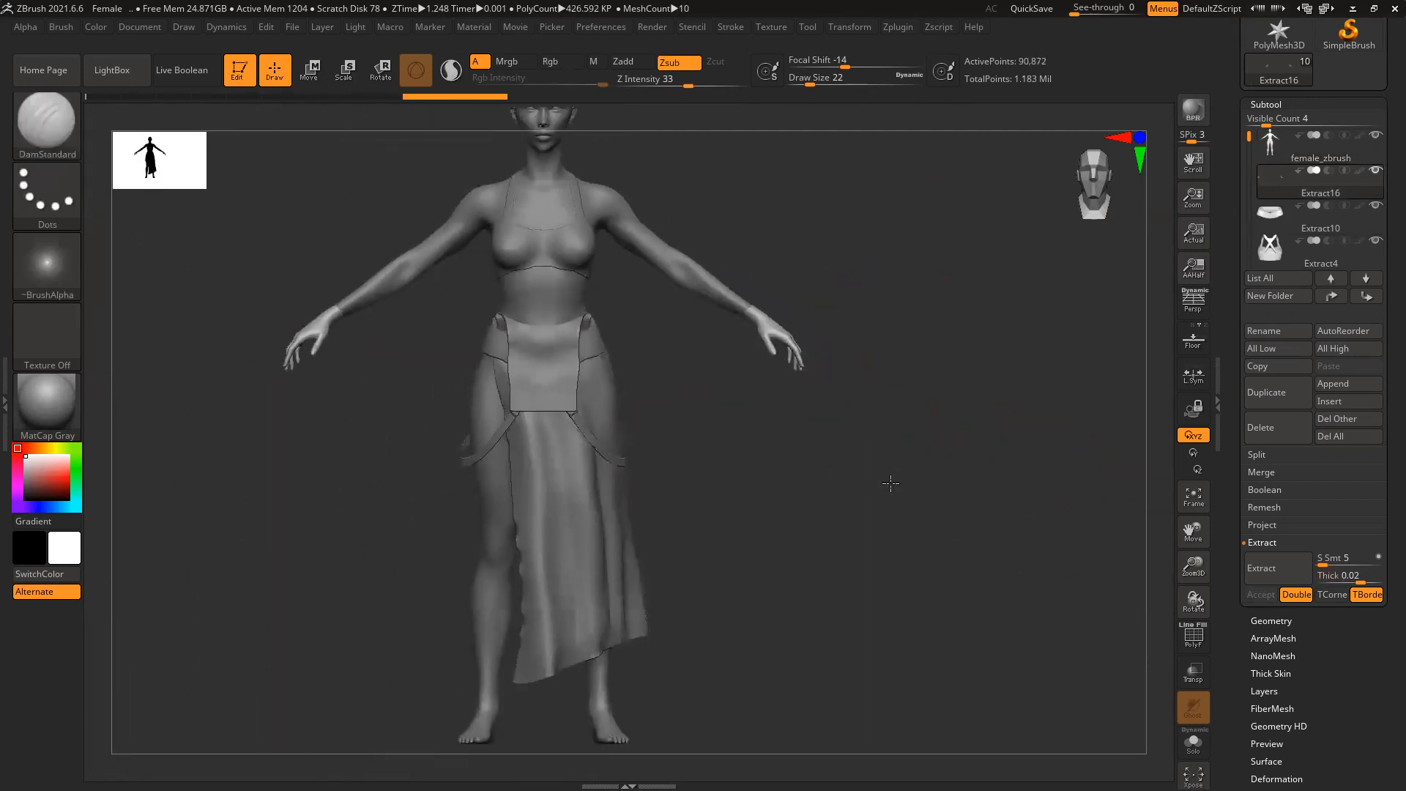
key(ctrl+z)
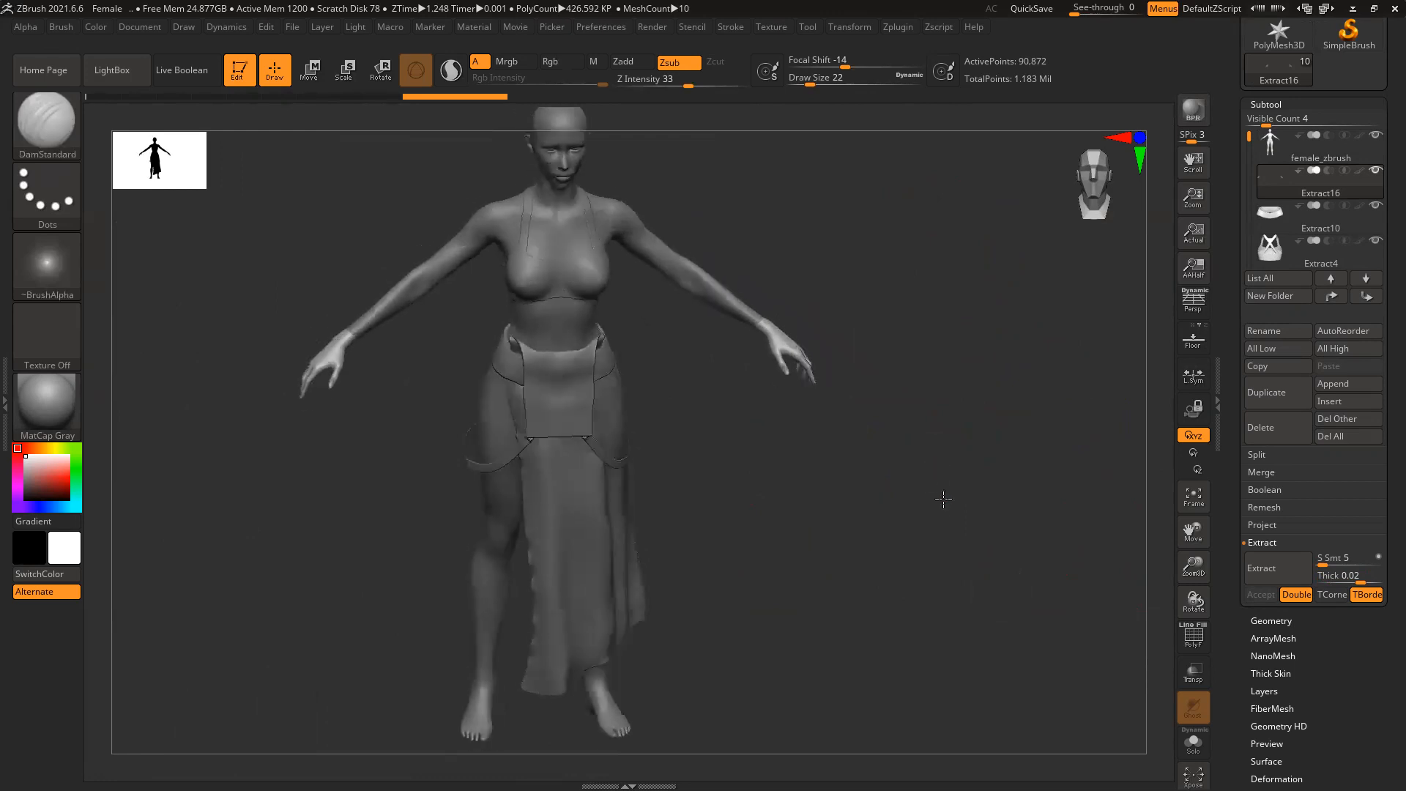
key(ctrl+shift+z)
alt+right_drag(916, 450, 863, 478)
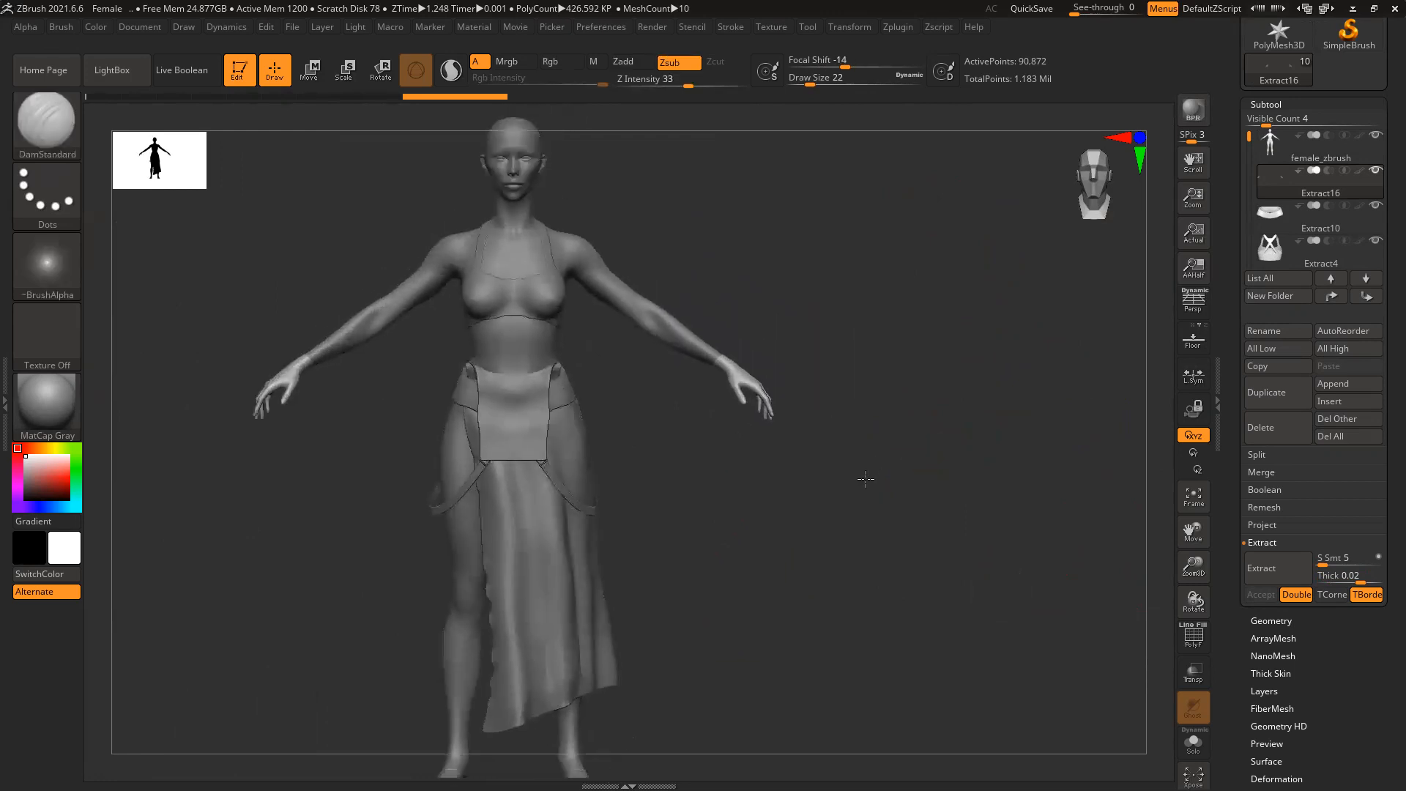
Isolate the gloves in Solo mode and display the polygon wireframe at the wrist opening
ctrl+right_drag(756, 370, 1125, 621)
click(1183, 752)
key(f)
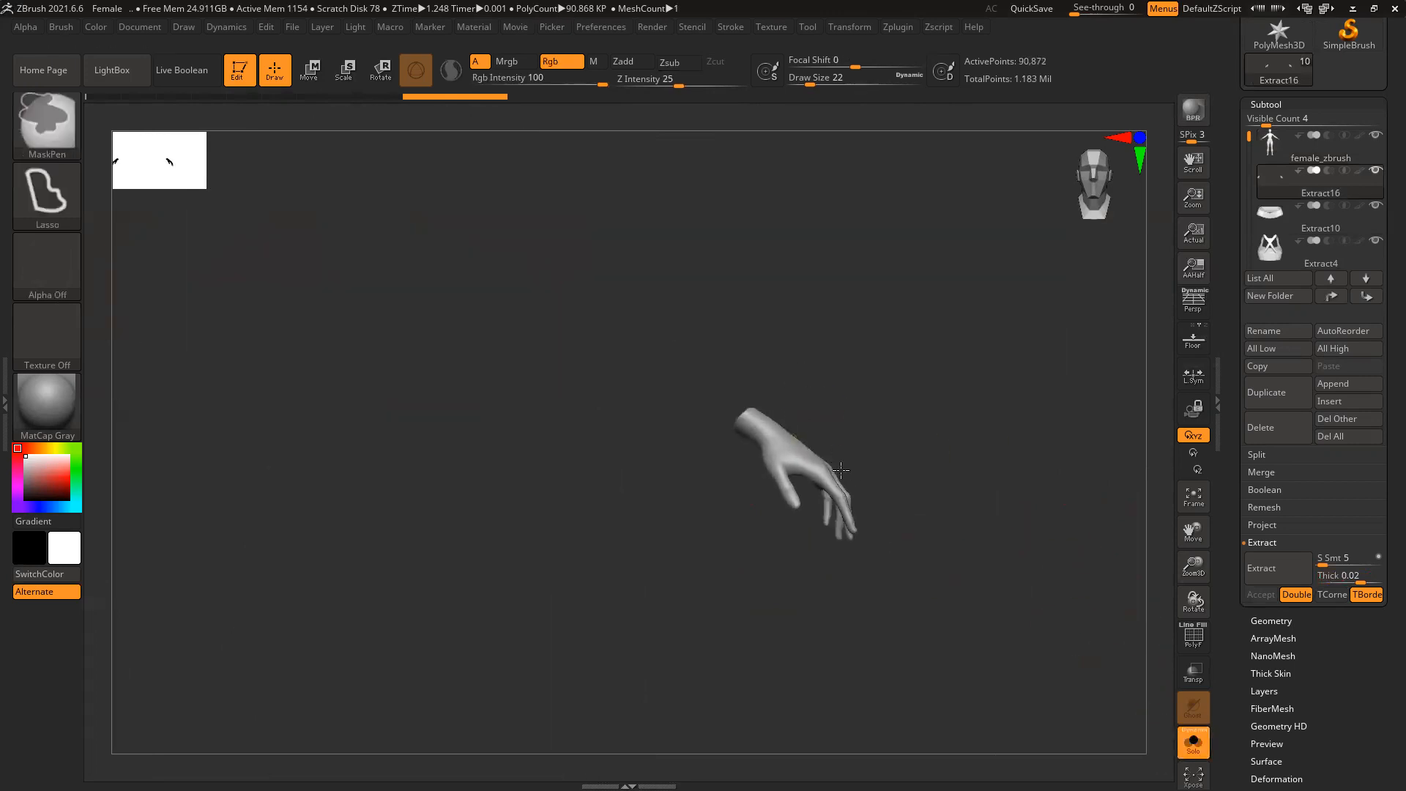
drag(939, 396, 964, 376)
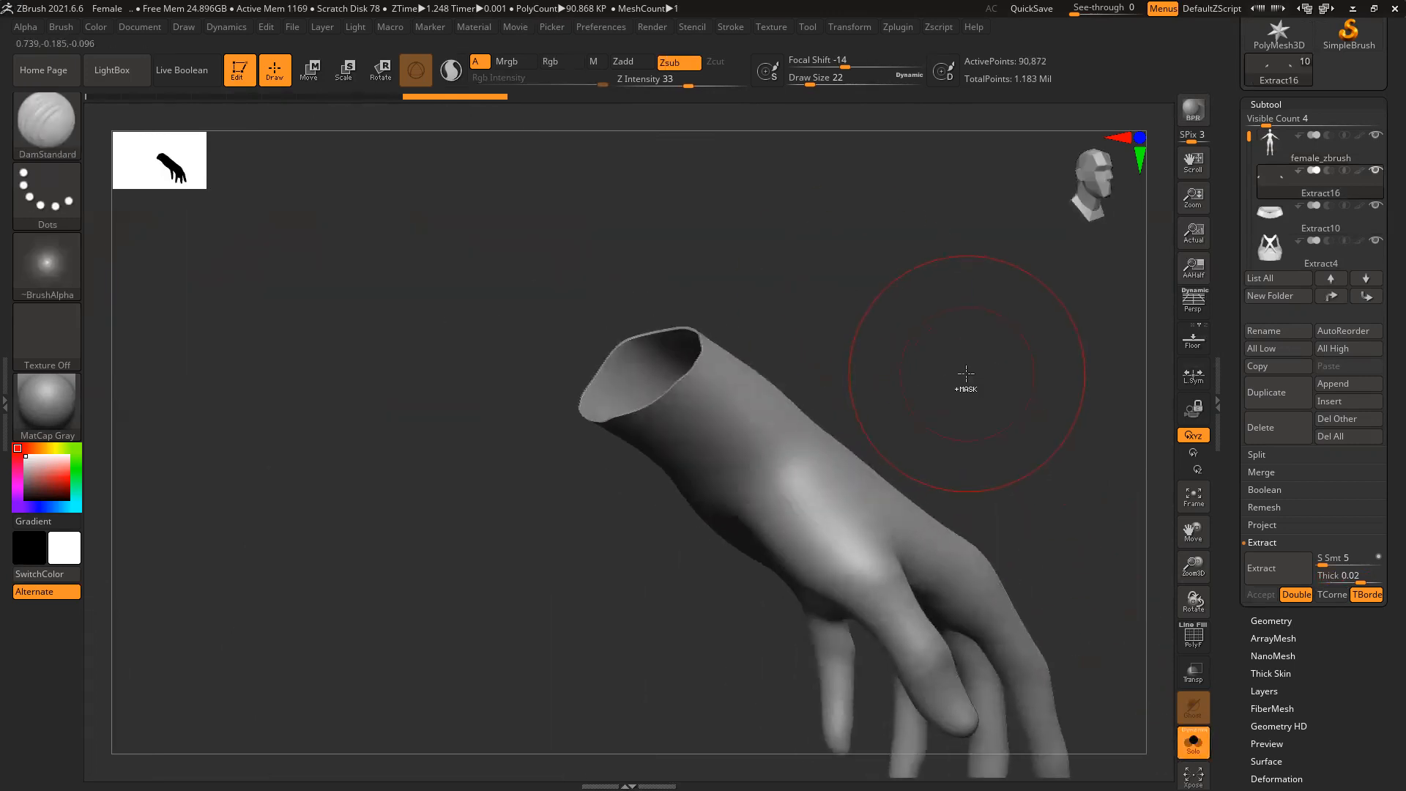
key(ctrl)
key(shift+f)
ctrl+right_drag(716, 358, 661, 287)
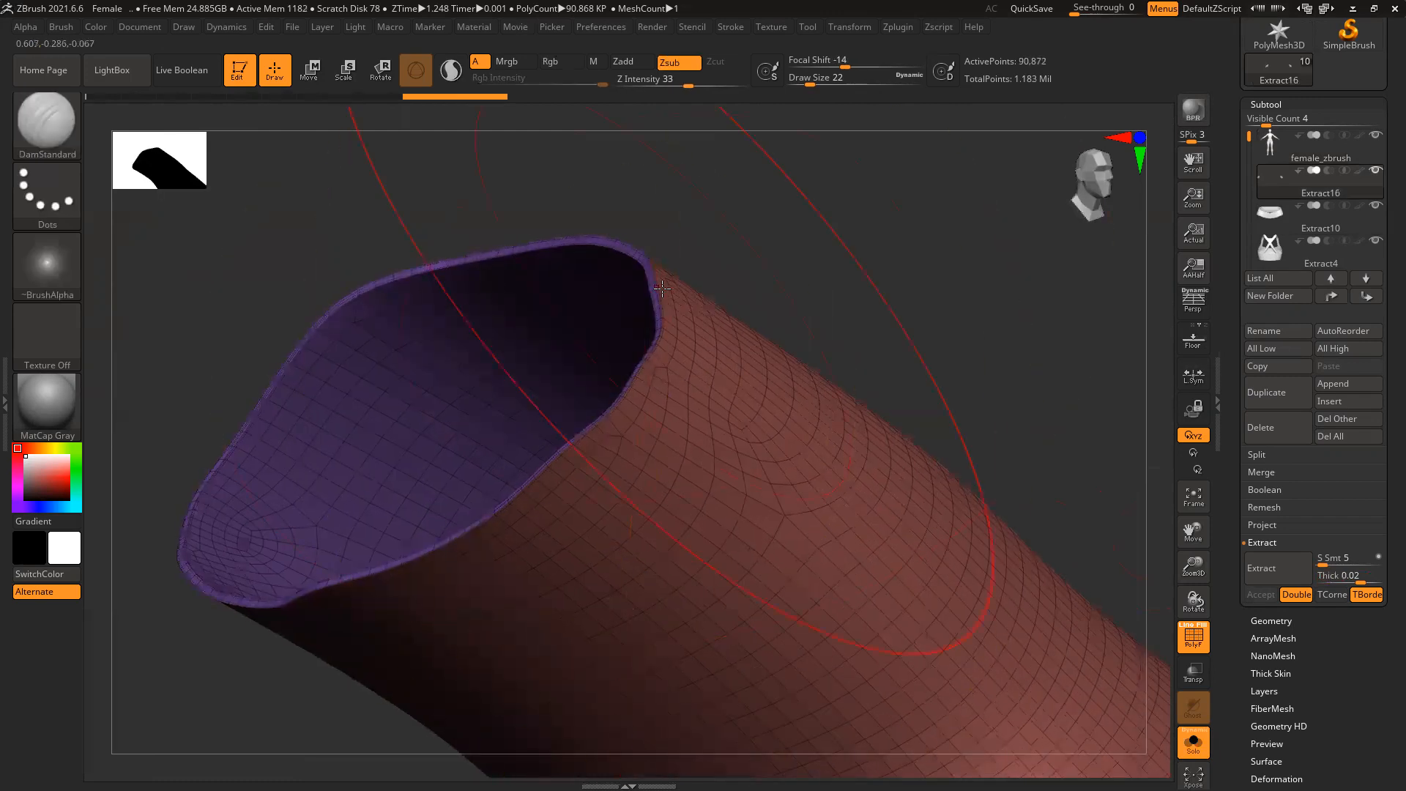
Try extruding the polyloop around the glove's wrist rim outward with the ZModeler brush
click(47, 121)
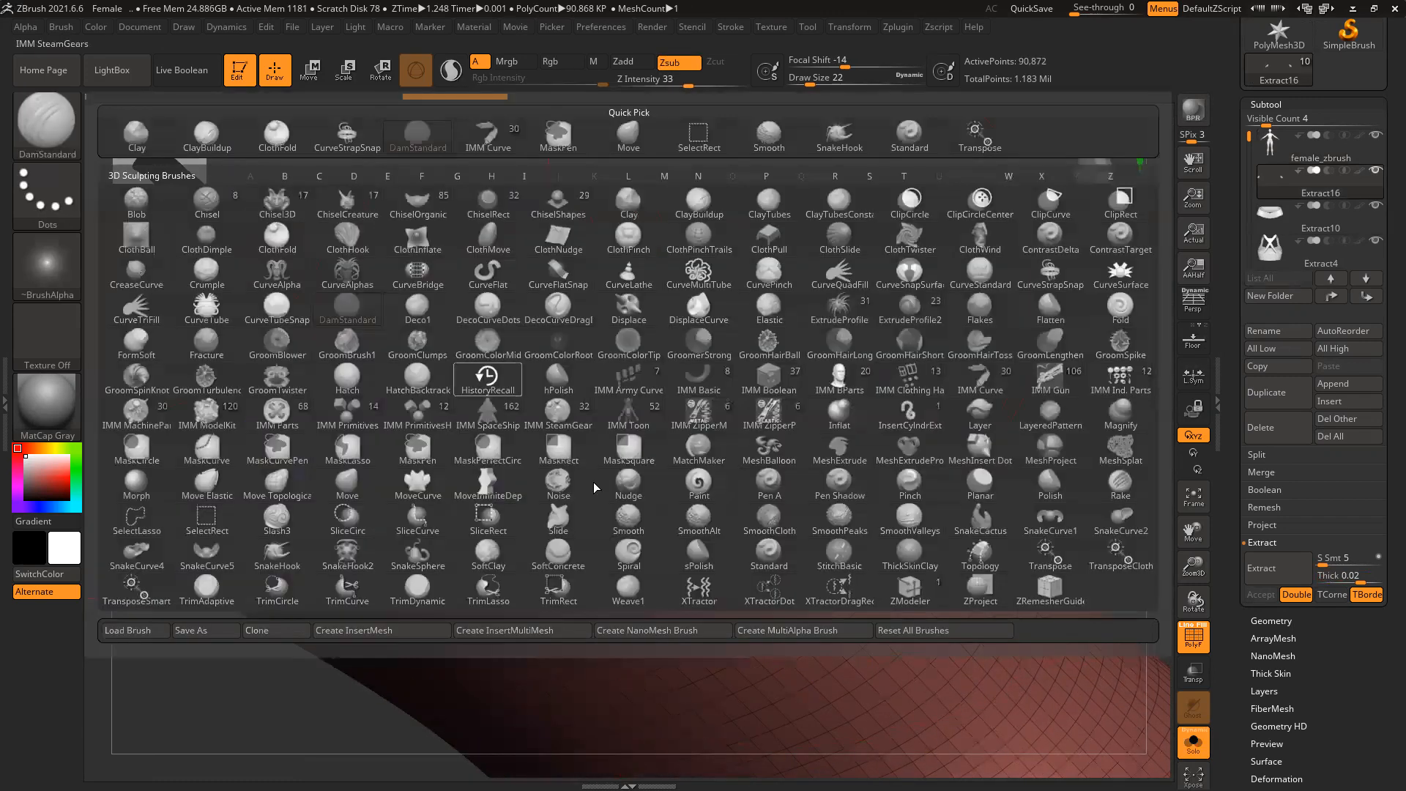
click(921, 605)
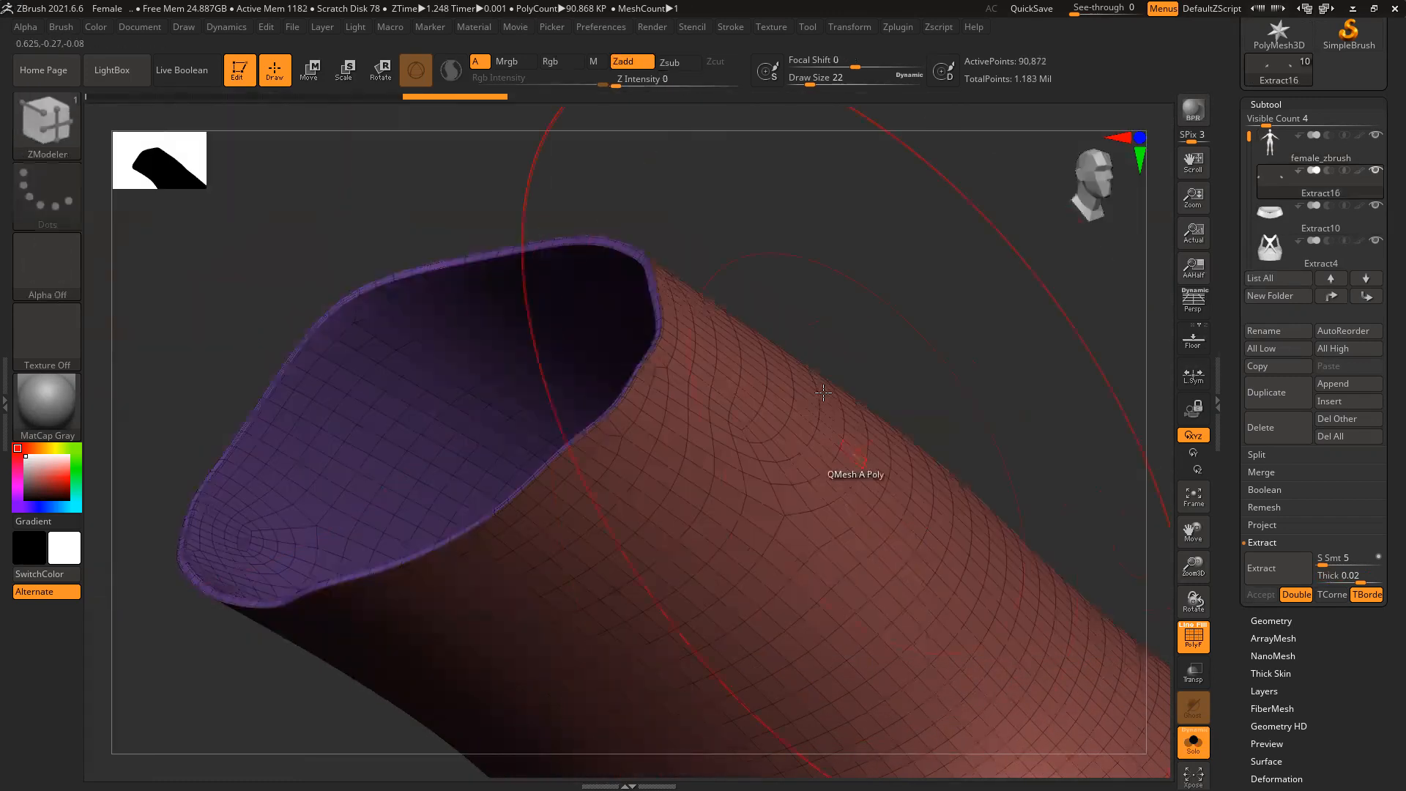
key(ctrl)
ctrl+right_drag(659, 286, 659, 332)
key(space)
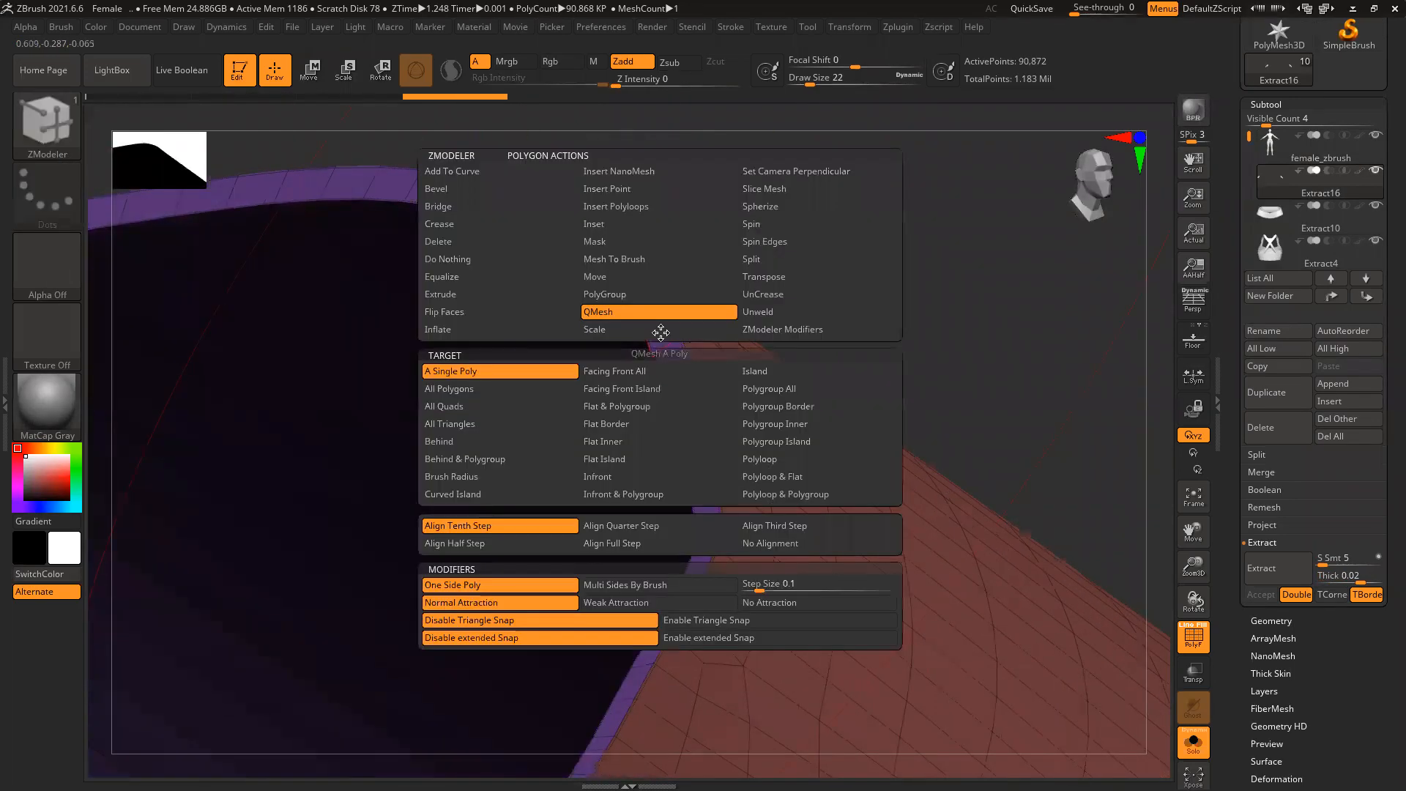
click(466, 292)
click(786, 462)
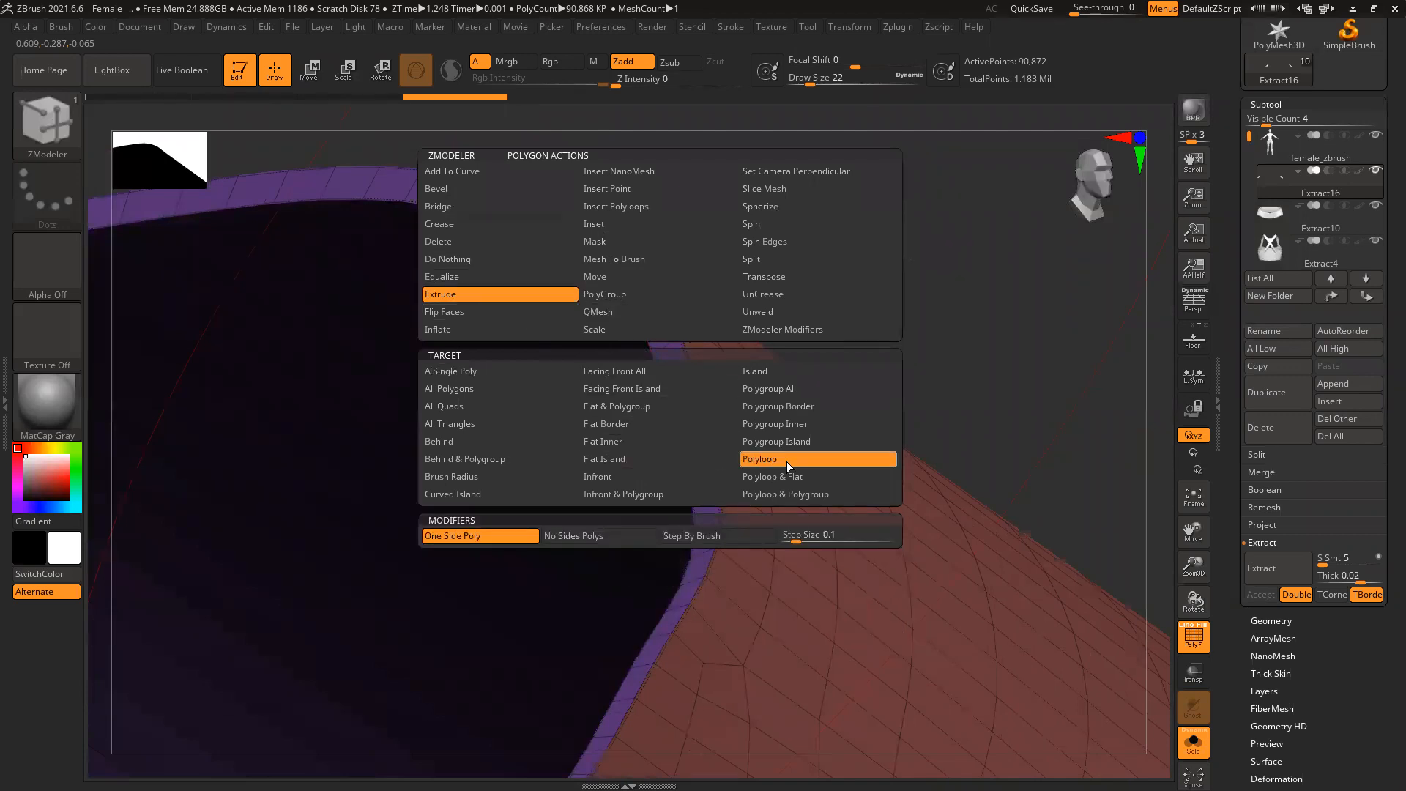
drag(661, 335, 300, 161)
ctrl+right_drag(914, 286, 594, 189)
right_drag(876, 292, 797, 411)
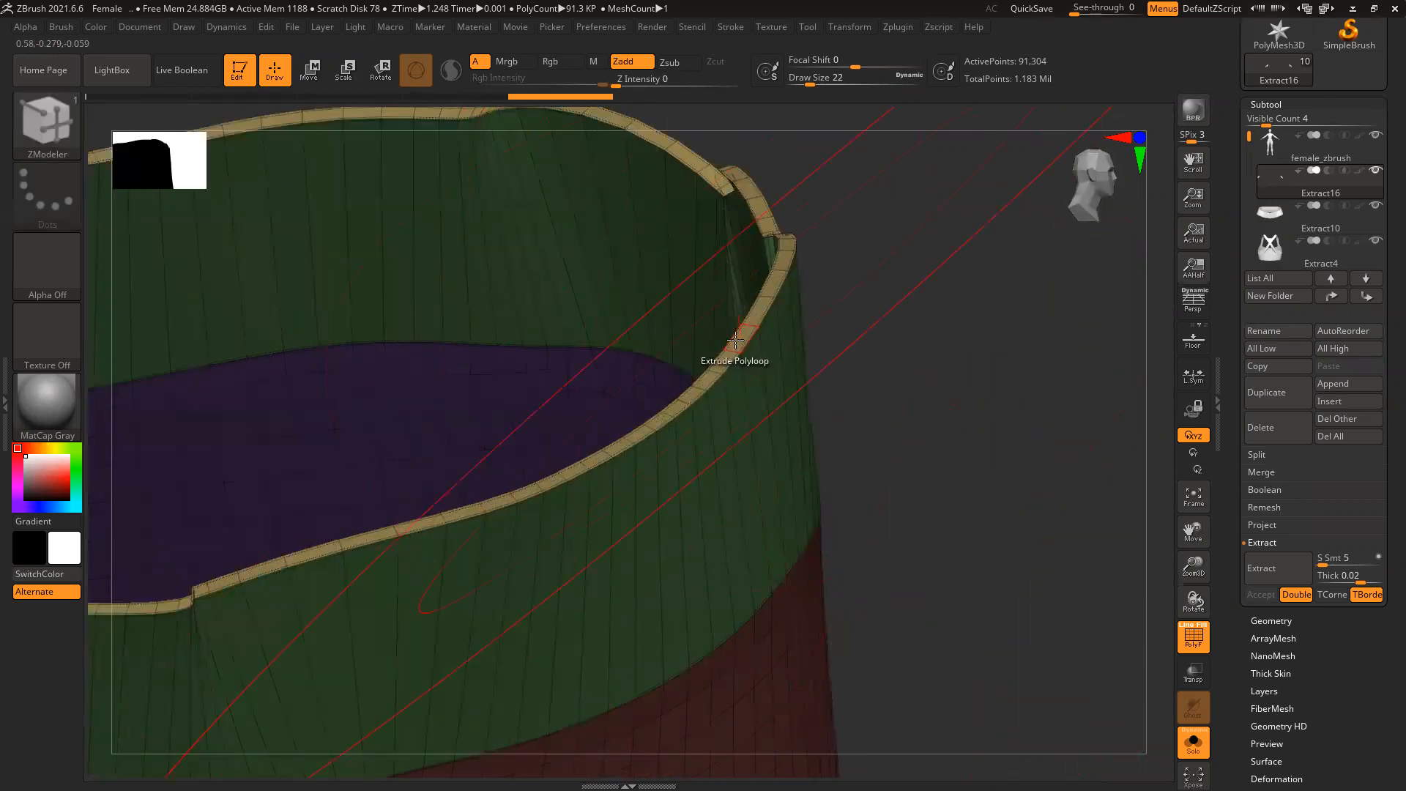
Try scaling the extruded wrist polyloop about the mesh center, then undo the scaling and the extrusion
key(space)
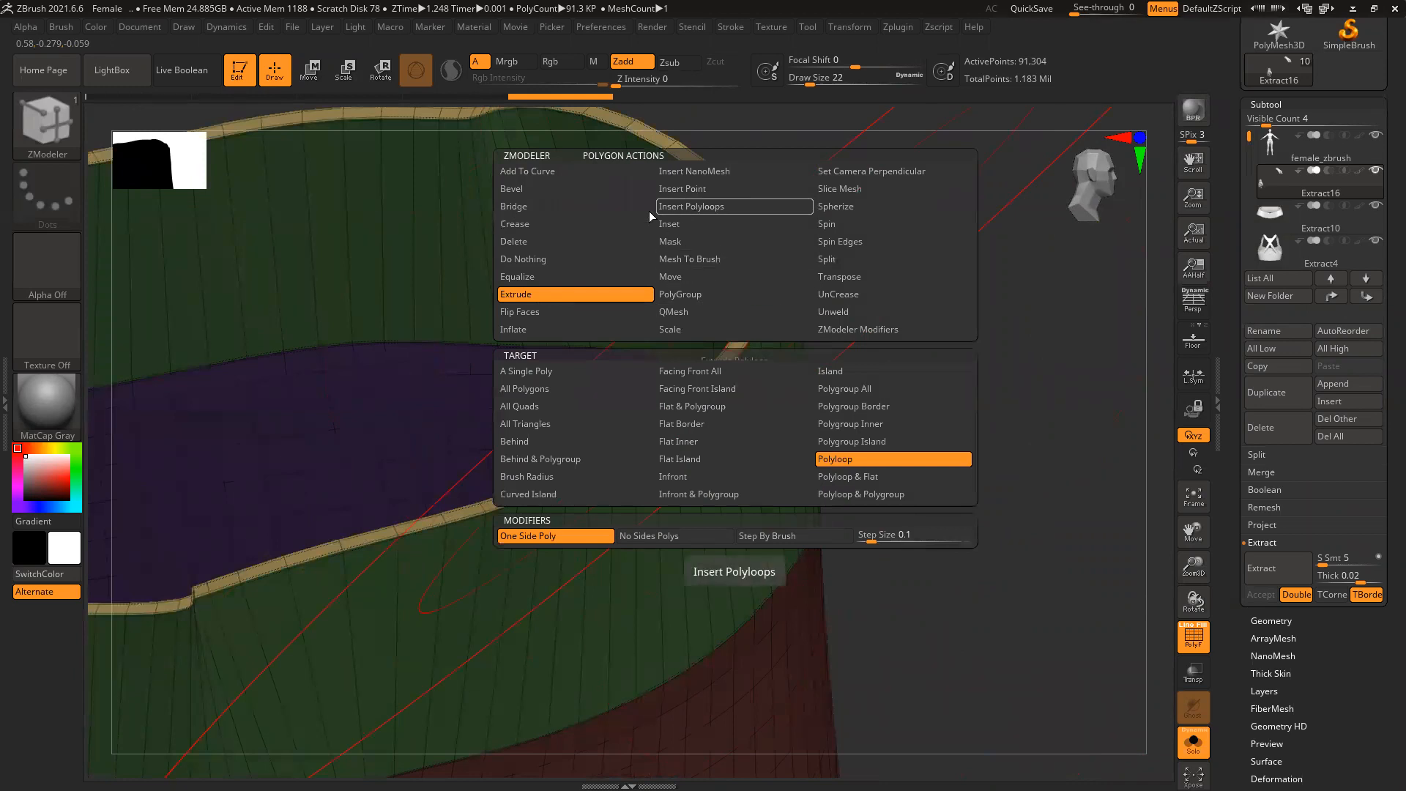
click(670, 328)
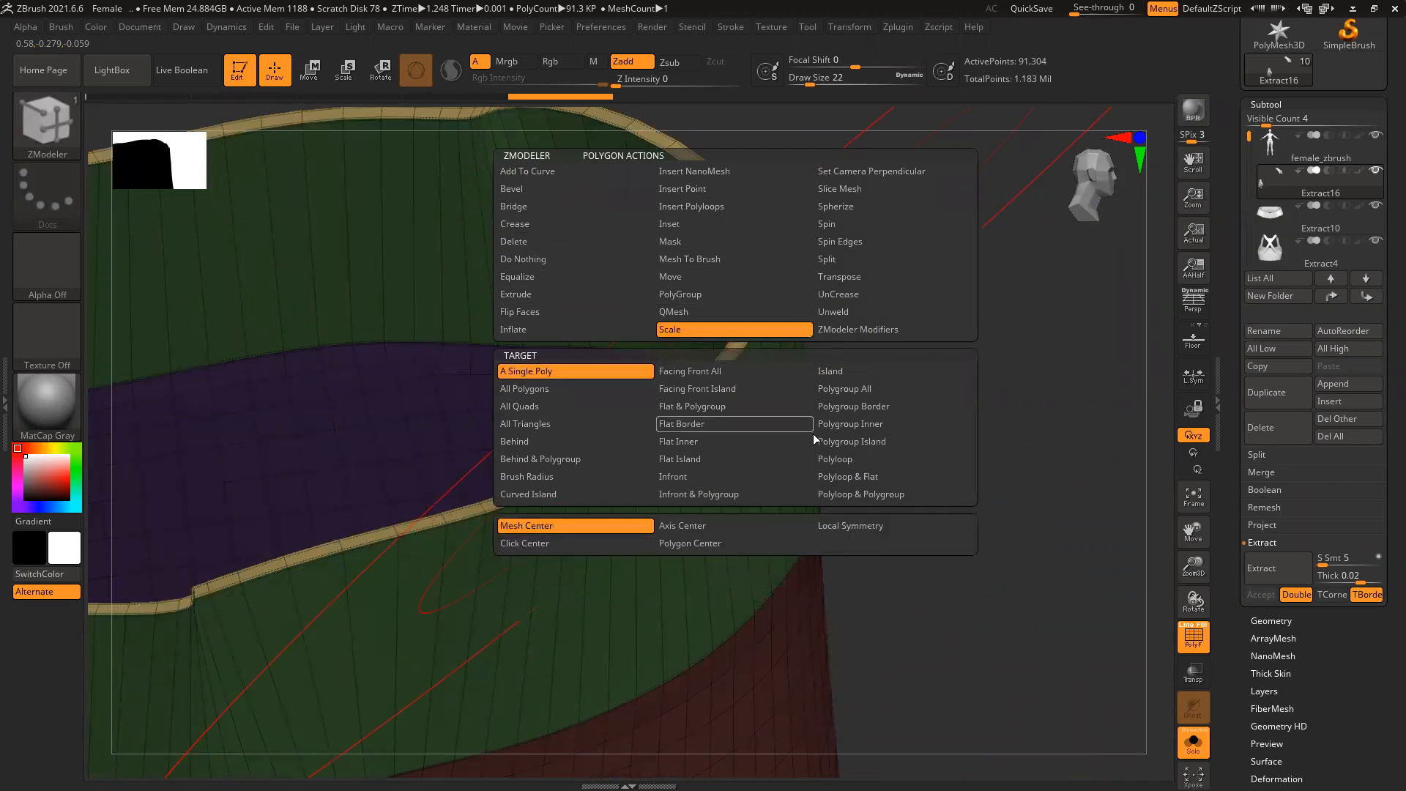
drag(720, 360, 785, 327)
key(ctrl+z)
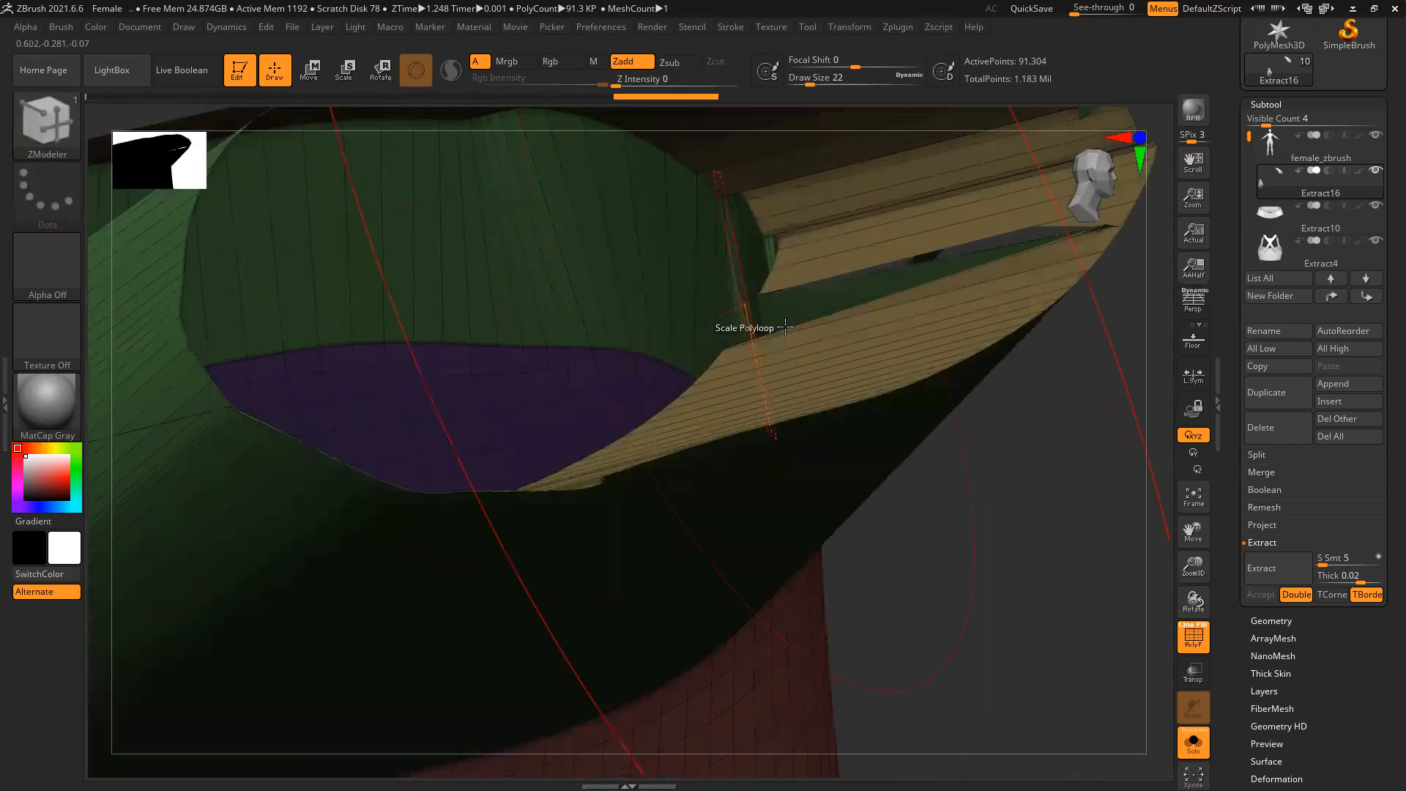
mouse_move(832, 418)
ctrl+right_down()
mouse_move(870, 418)
mouse_move(902, 466)
mouse_move(898, 505)
mouse_move(835, 511)
mouse_move(809, 503)
mouse_move(894, 430)
mouse_move(874, 413)
mouse_move(879, 361)
mouse_move(888, 410)
mouse_move(1020, 483)
mouse_move(963, 317)
mouse_move(929, 334)
mouse_move(850, 214)
ctrl+right_up()
key(ctrl+z)
key(ctrl+z)
key(ctrl+z)
Hide the rest of the glove so that only the thin polygon loop around the wrist rim is shown
ctrl+shift+click(849, 213)
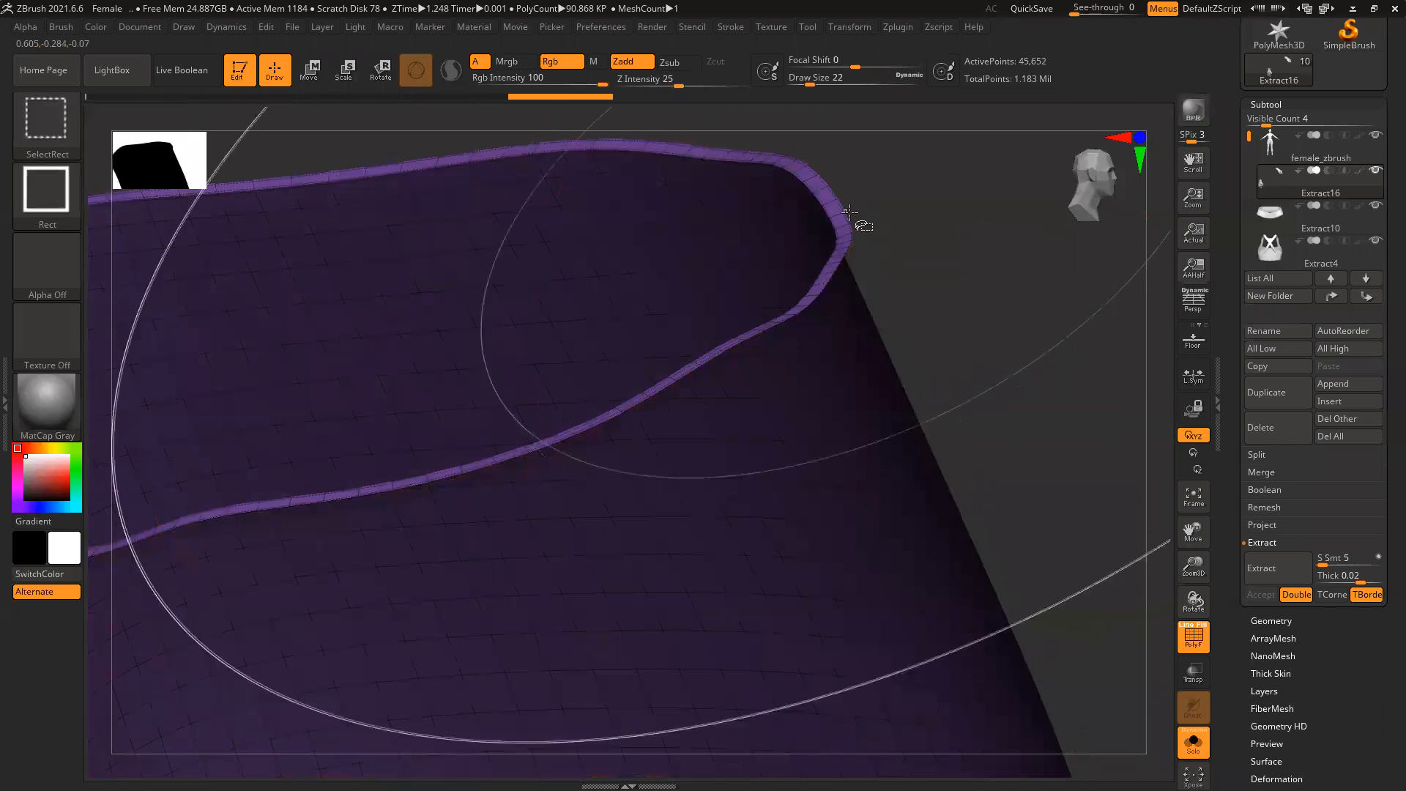
ctrl+right_drag(940, 318, 502, 245)
mouse_move(969, 308)
right_down()
mouse_move(940, 306)
mouse_move(992, 344)
mouse_move(791, 346)
mouse_move(1026, 493)
mouse_move(1024, 436)
mouse_move(1056, 392)
right_up()
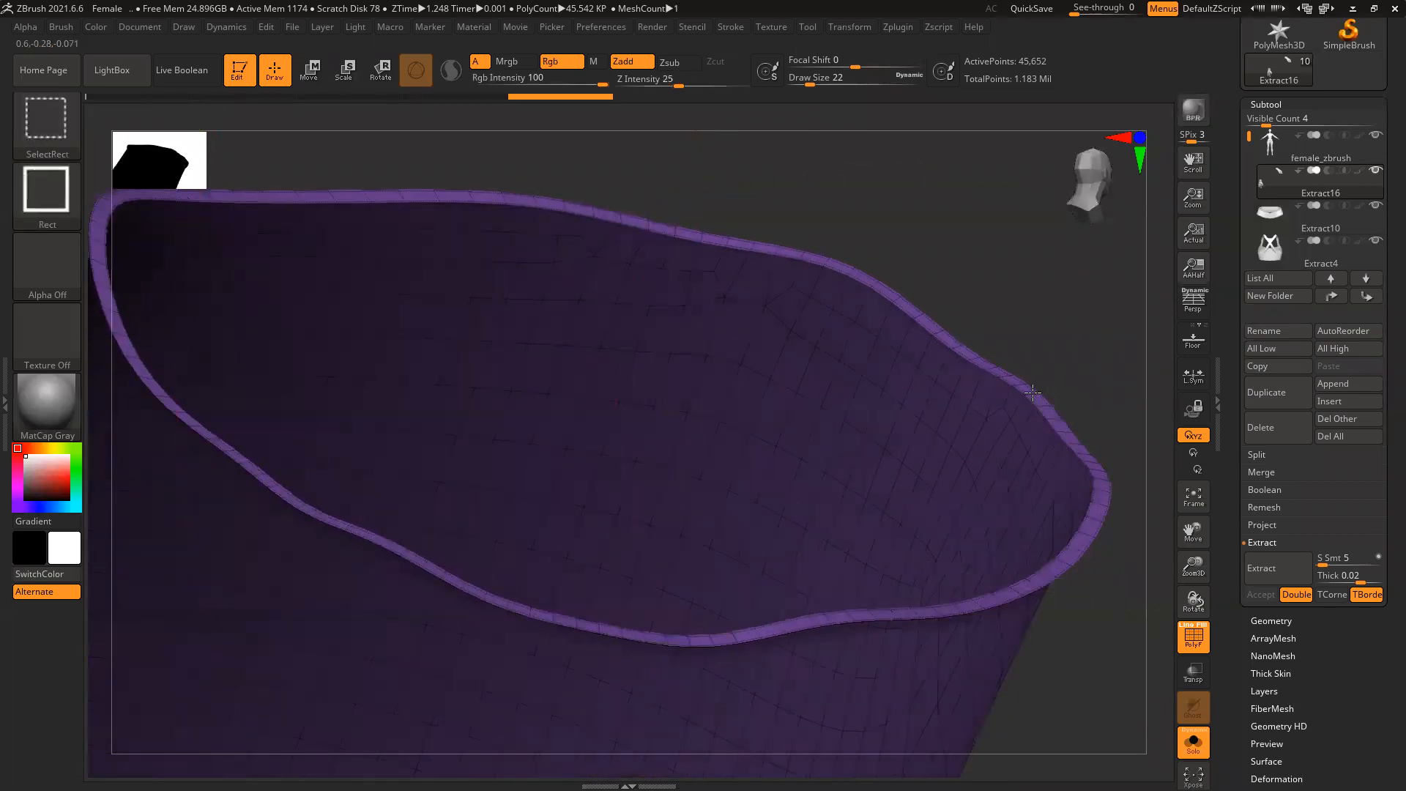
ctrl+alt+shift+click(1032, 393)
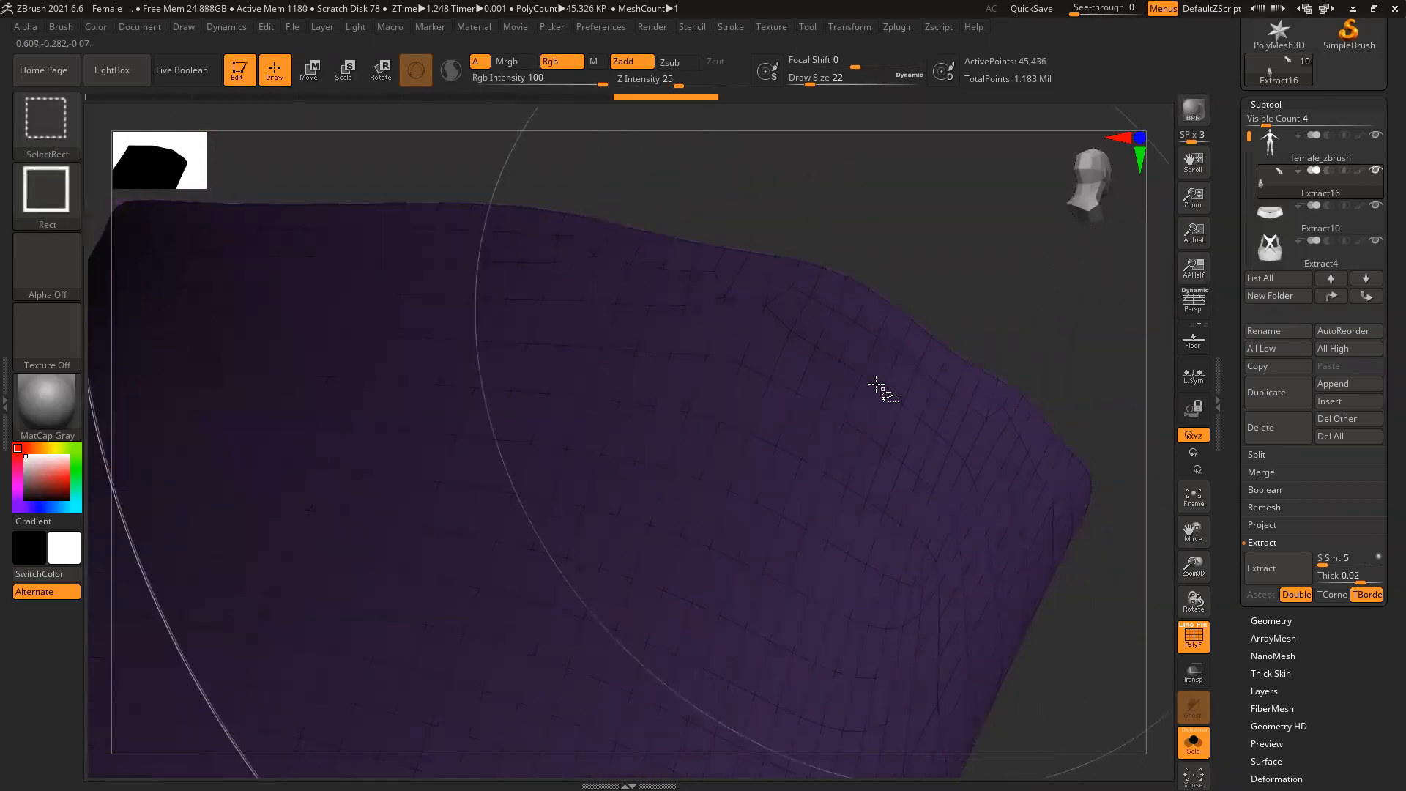
key(ctrl+z)
ctrl+shift+click(891, 615)
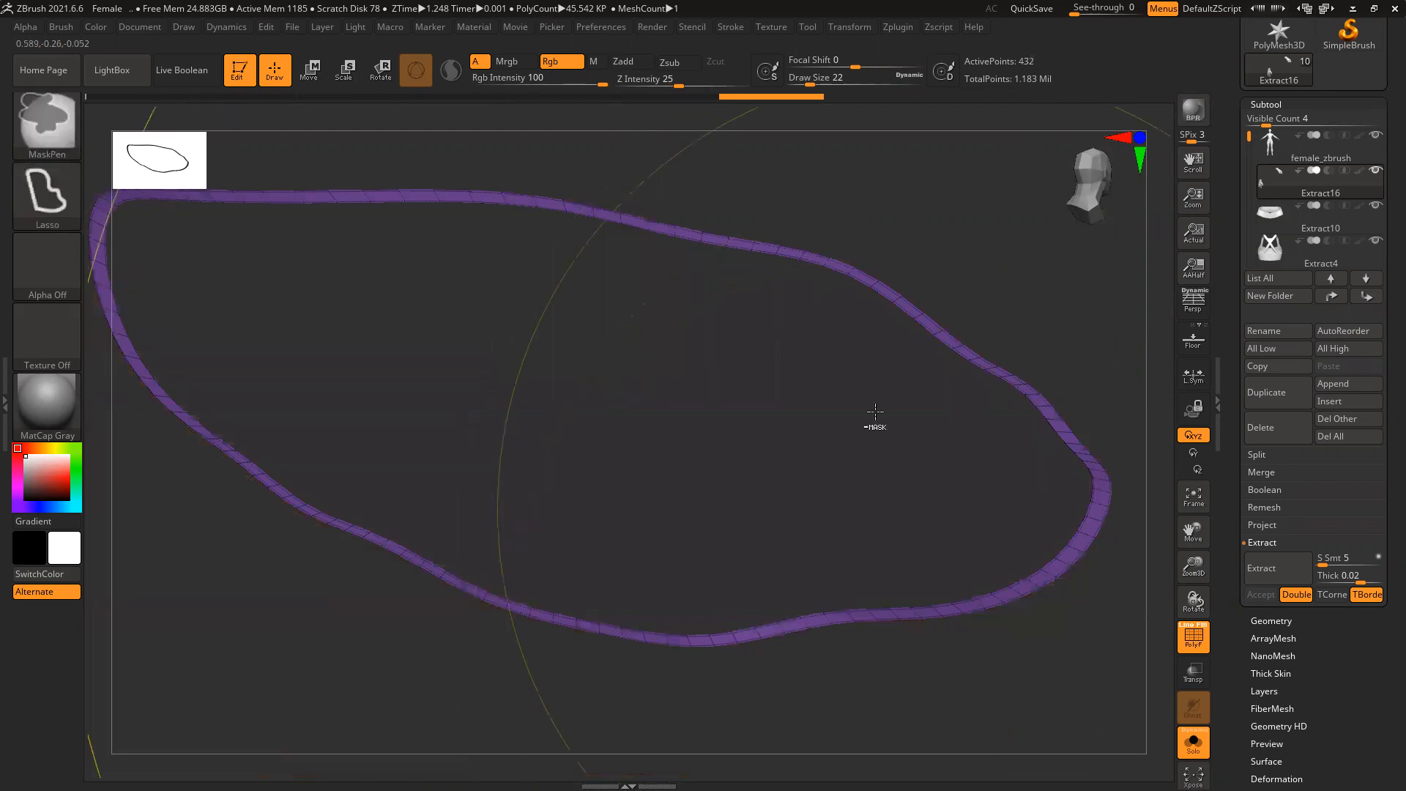
ctrl+right_drag(872, 415, 776, 326)
alt+right_drag(996, 459, 780, 384)
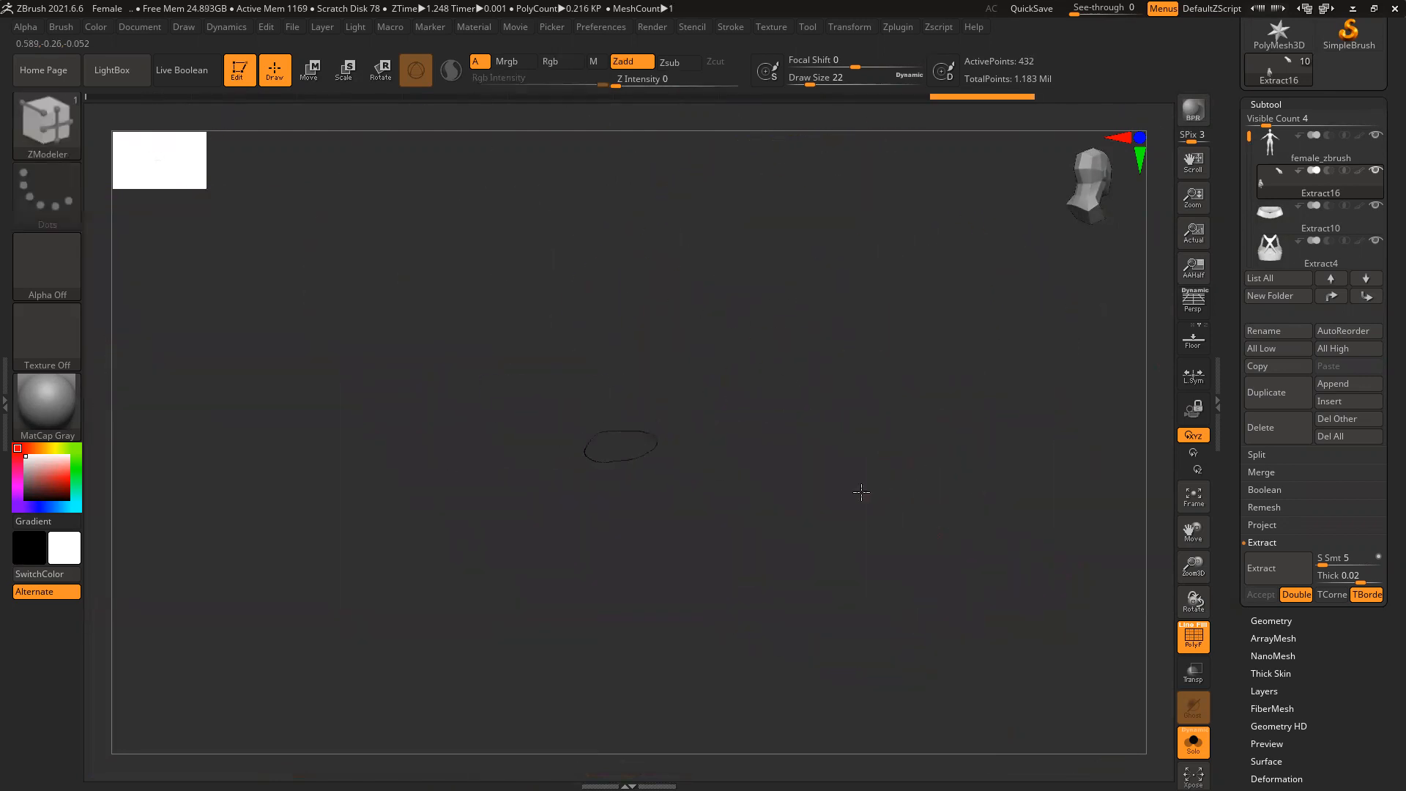
shift+right_drag(796, 500, 793, 503)
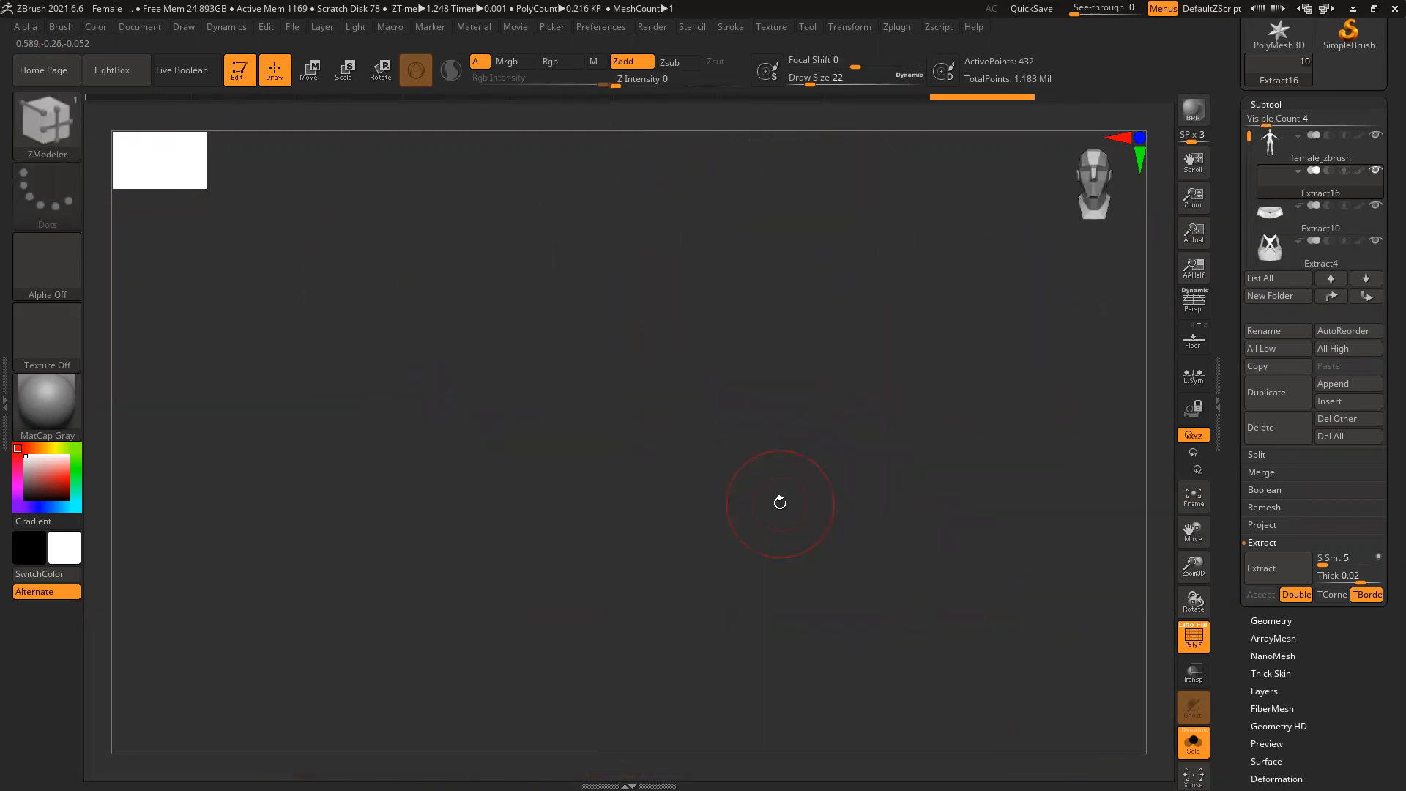
Turn off Solo mode and centre the transform gizmo on the visible wrist rim loop of the glove
key(w)
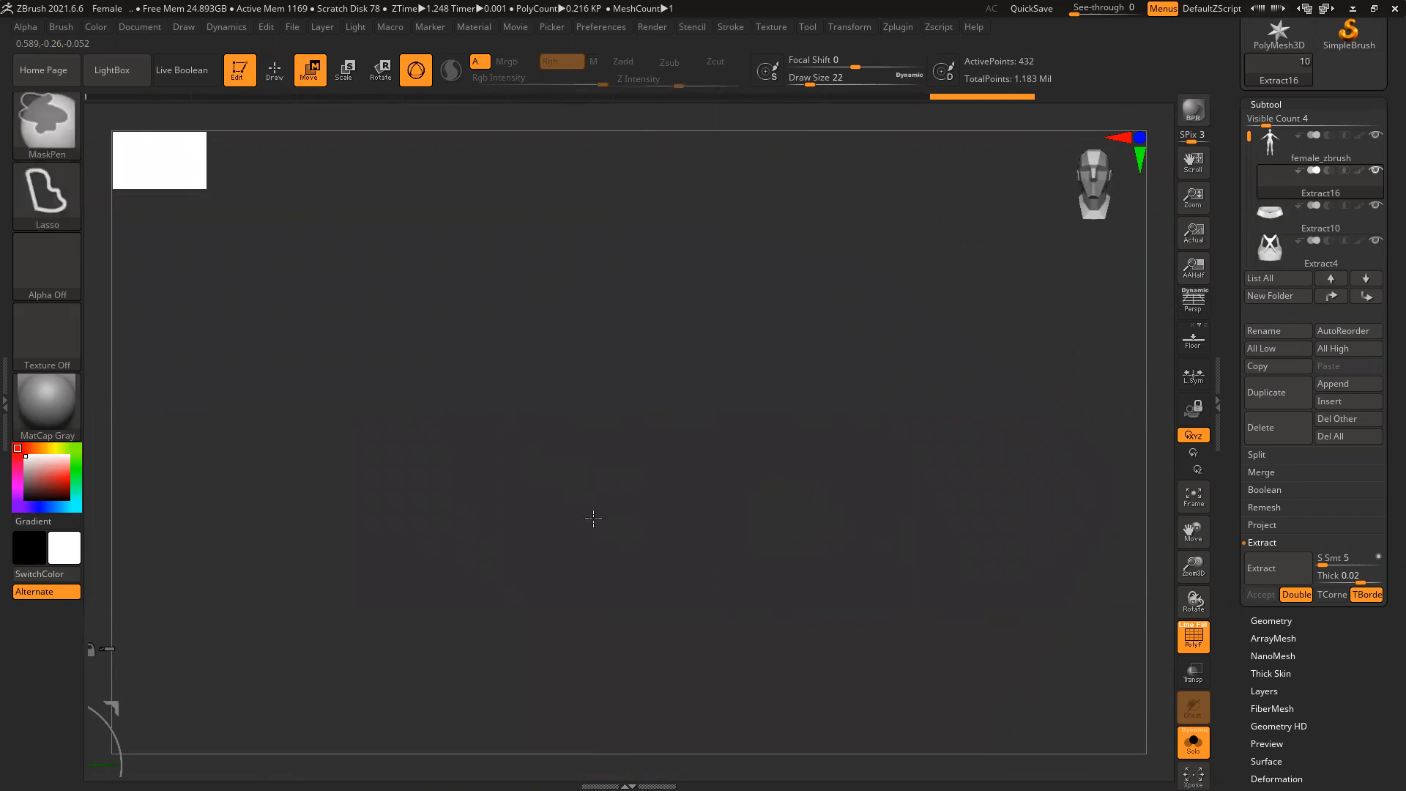
key(ctrl)
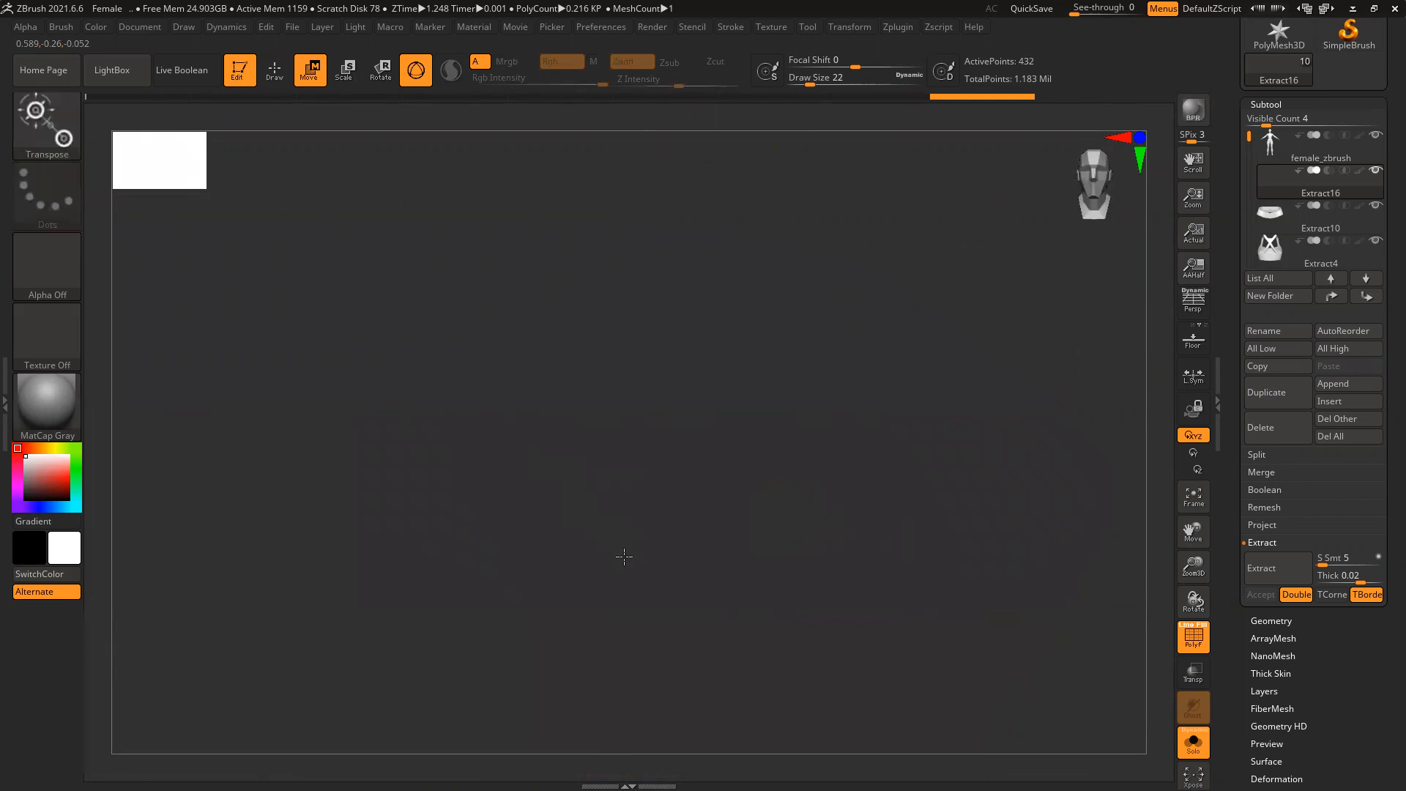
key(ctrl)
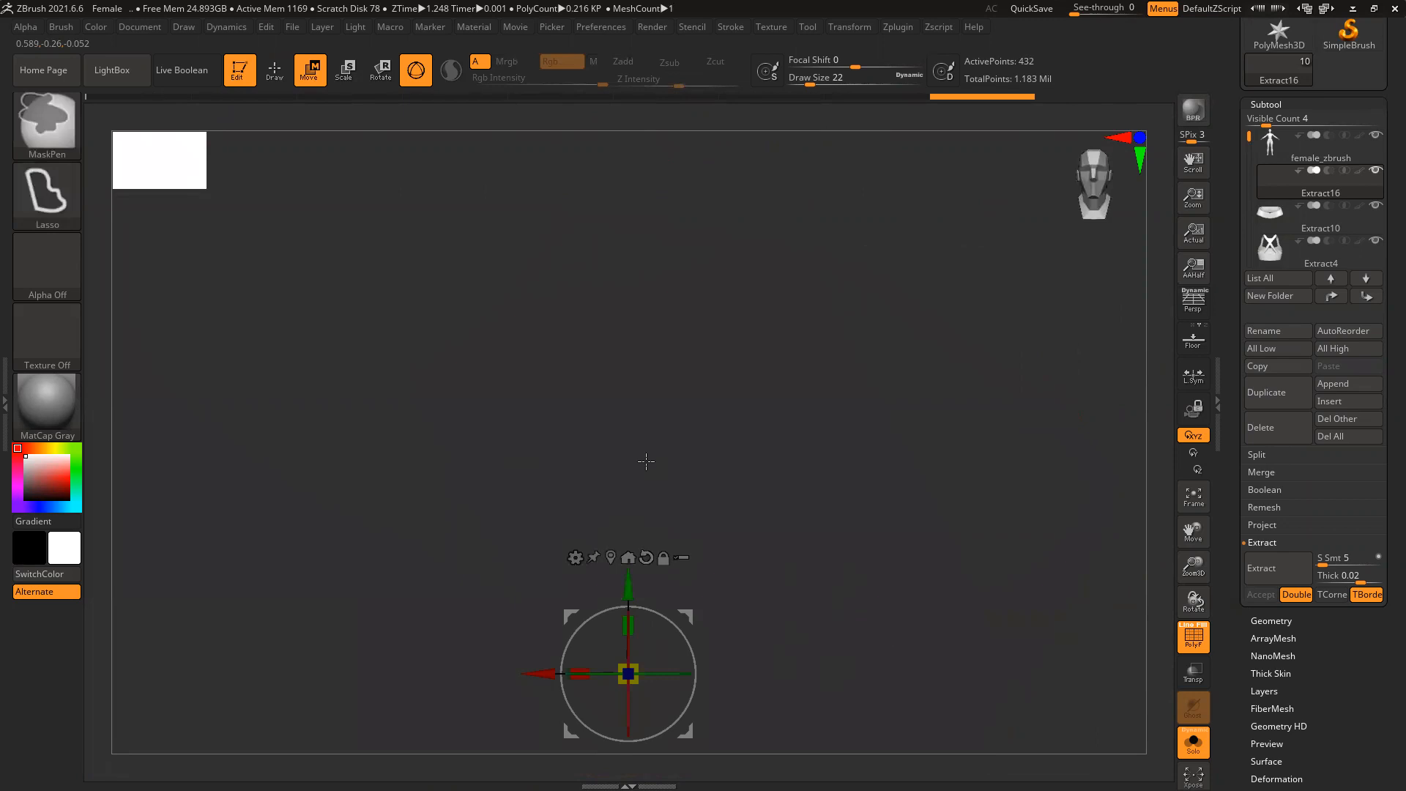
click(1193, 742)
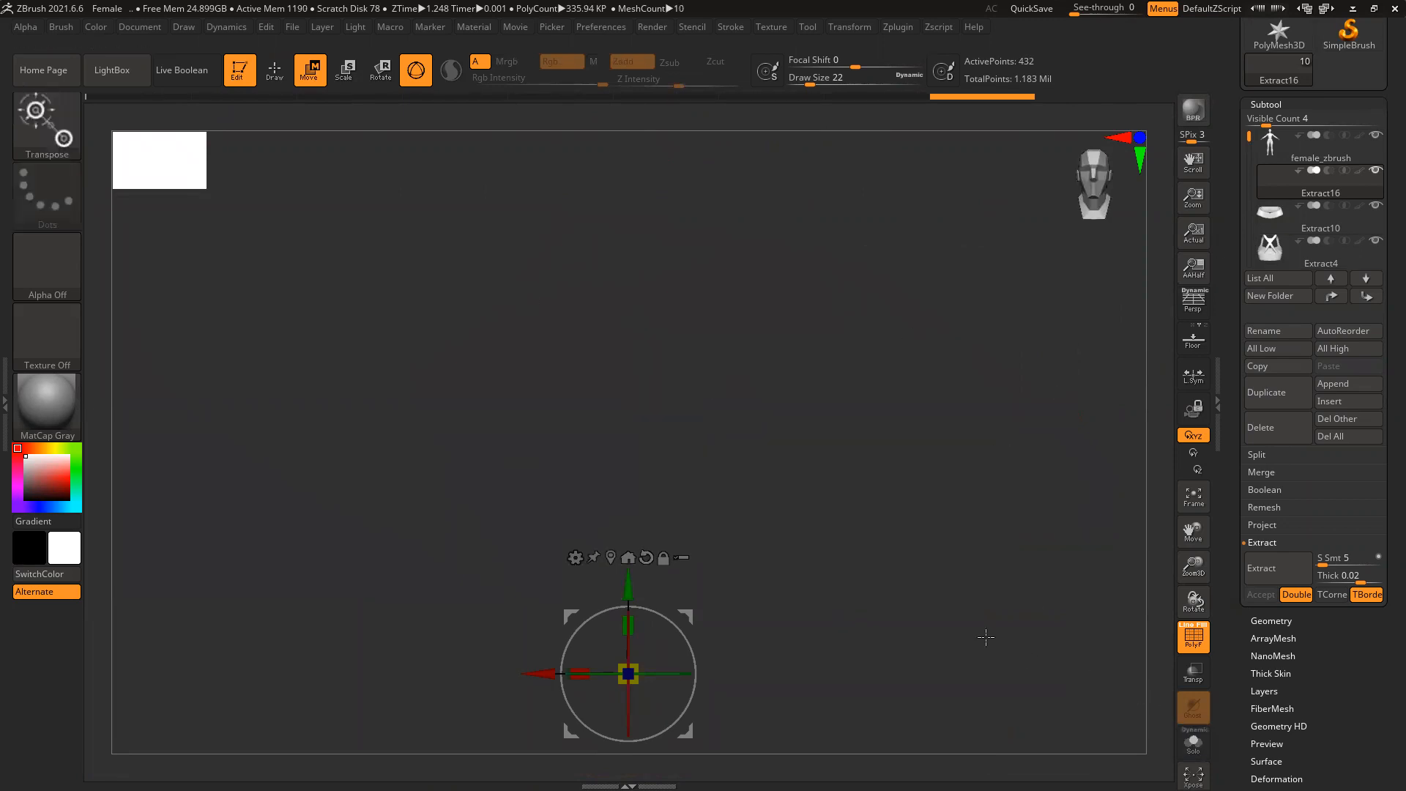
click(926, 634)
alt+right_drag(805, 443, 838, 578)
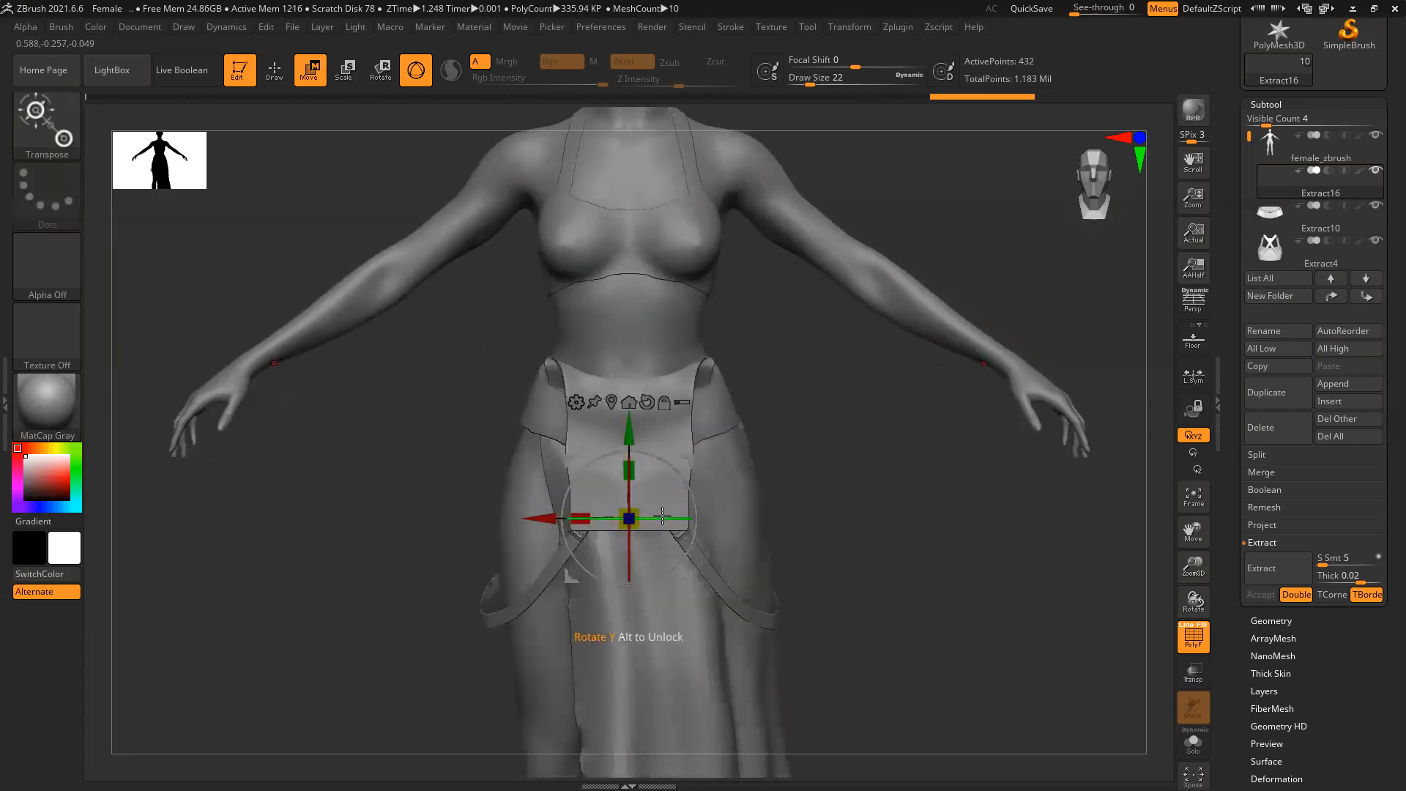
click(611, 400)
alt+right_drag(996, 516, 779, 563)
right_drag(873, 565, 892, 636)
ctrl+right_drag(923, 436, 1032, 721)
right_drag(957, 330, 994, 354)
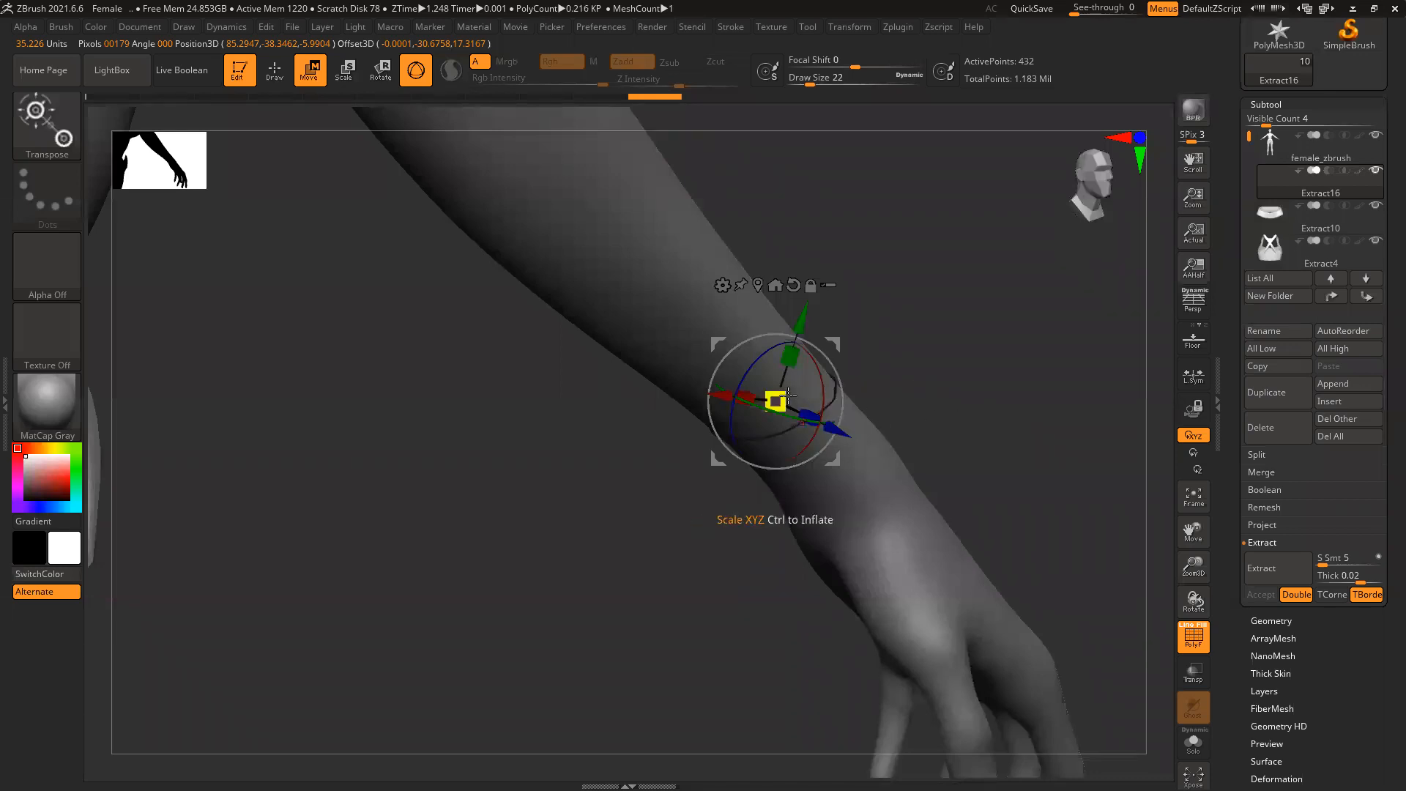
Undo the trial move of the isolated rim, then unhide the whole glove and mask everything except the wrist rim
drag(834, 343, 754, 257)
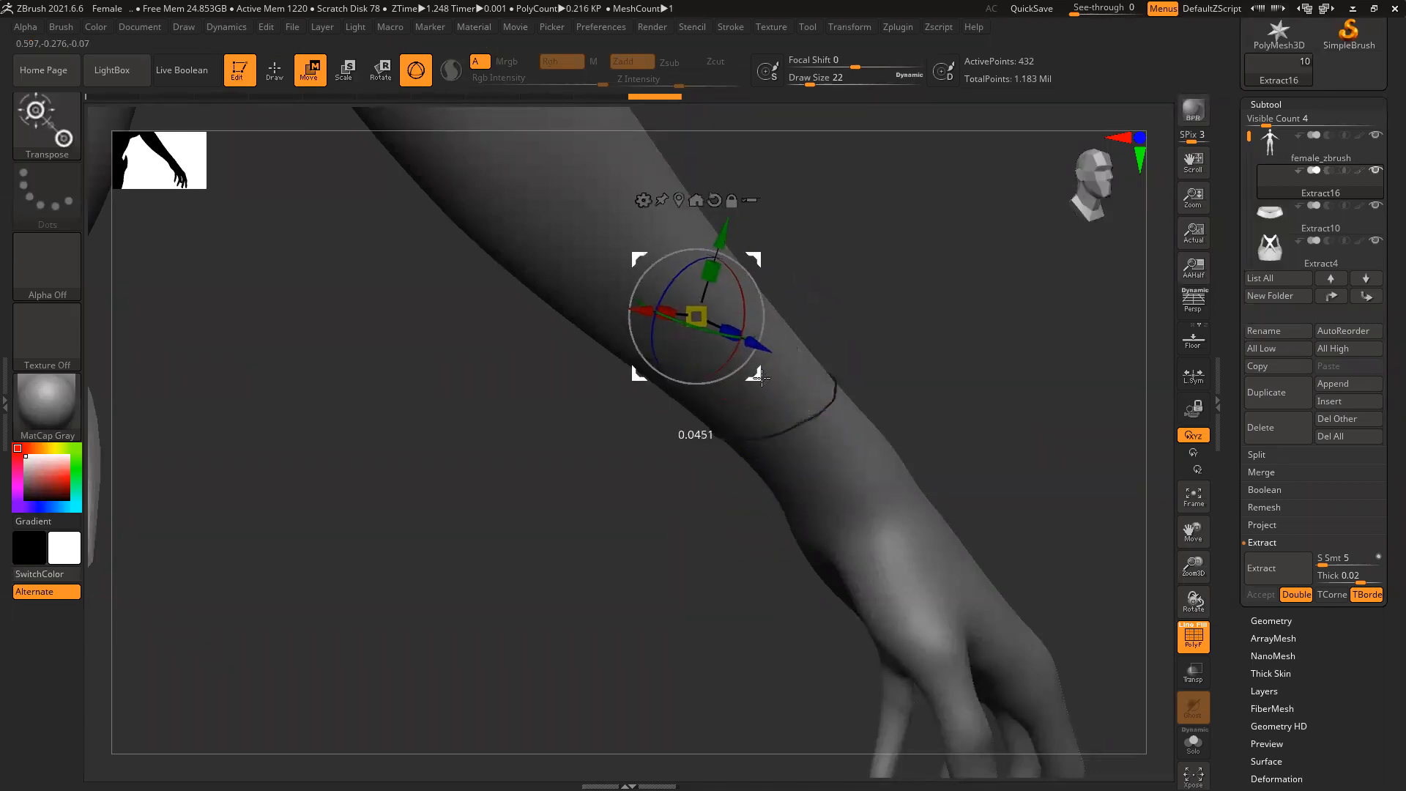
key(ctrl+z)
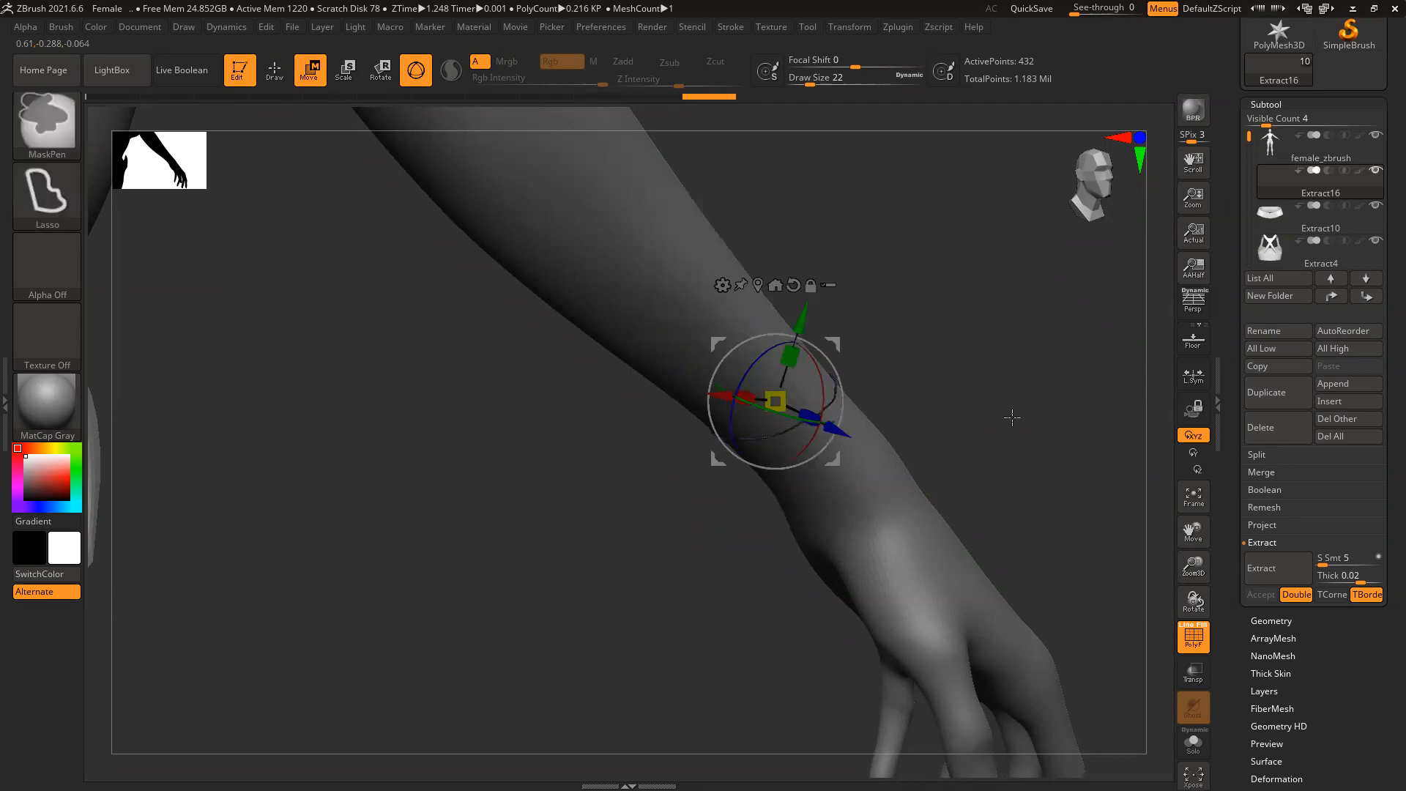
ctrl+shift+click(1013, 419)
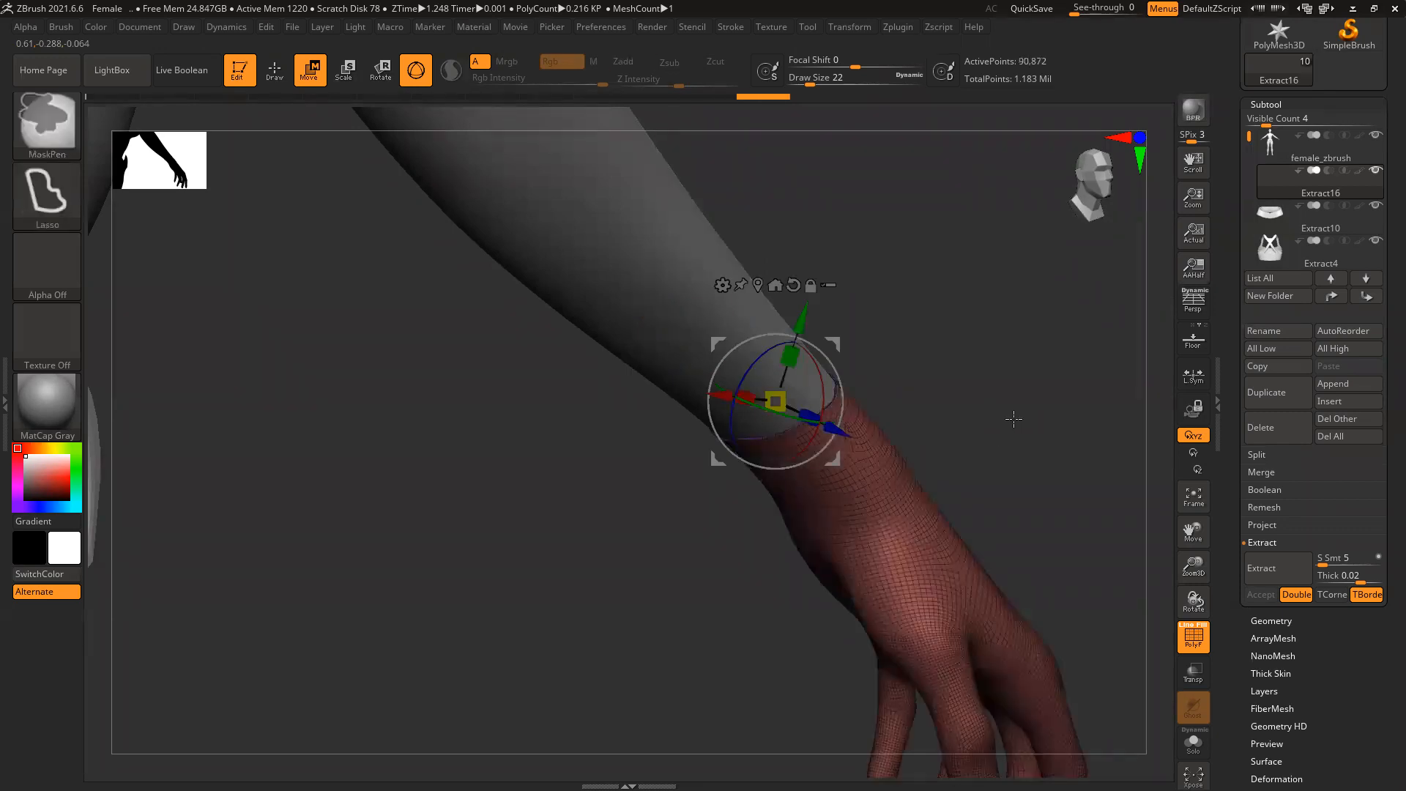
key(ctrl+z)
ctrl+shift+click(1015, 408)
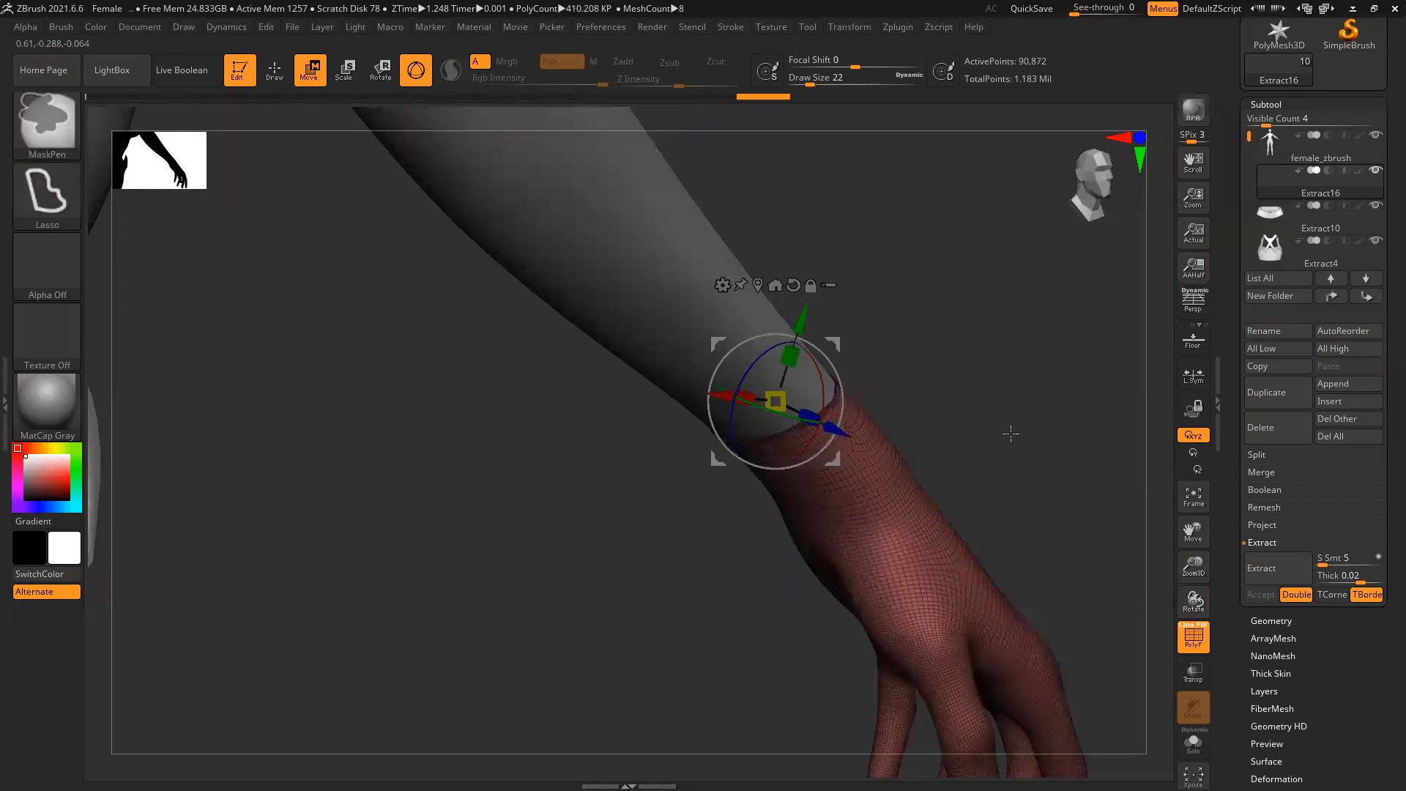
ctrl+click(1006, 438)
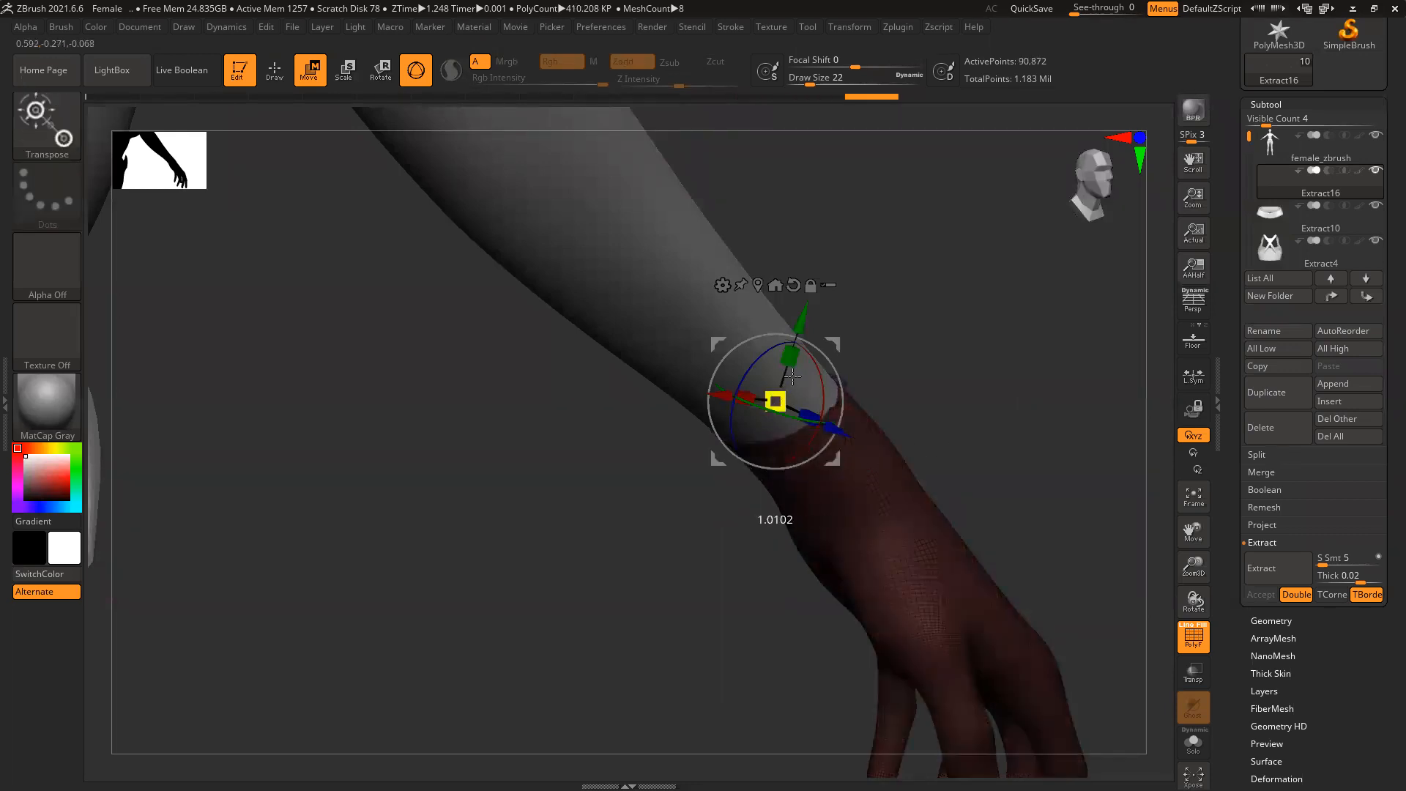
drag(1127, 427, 932, 467)
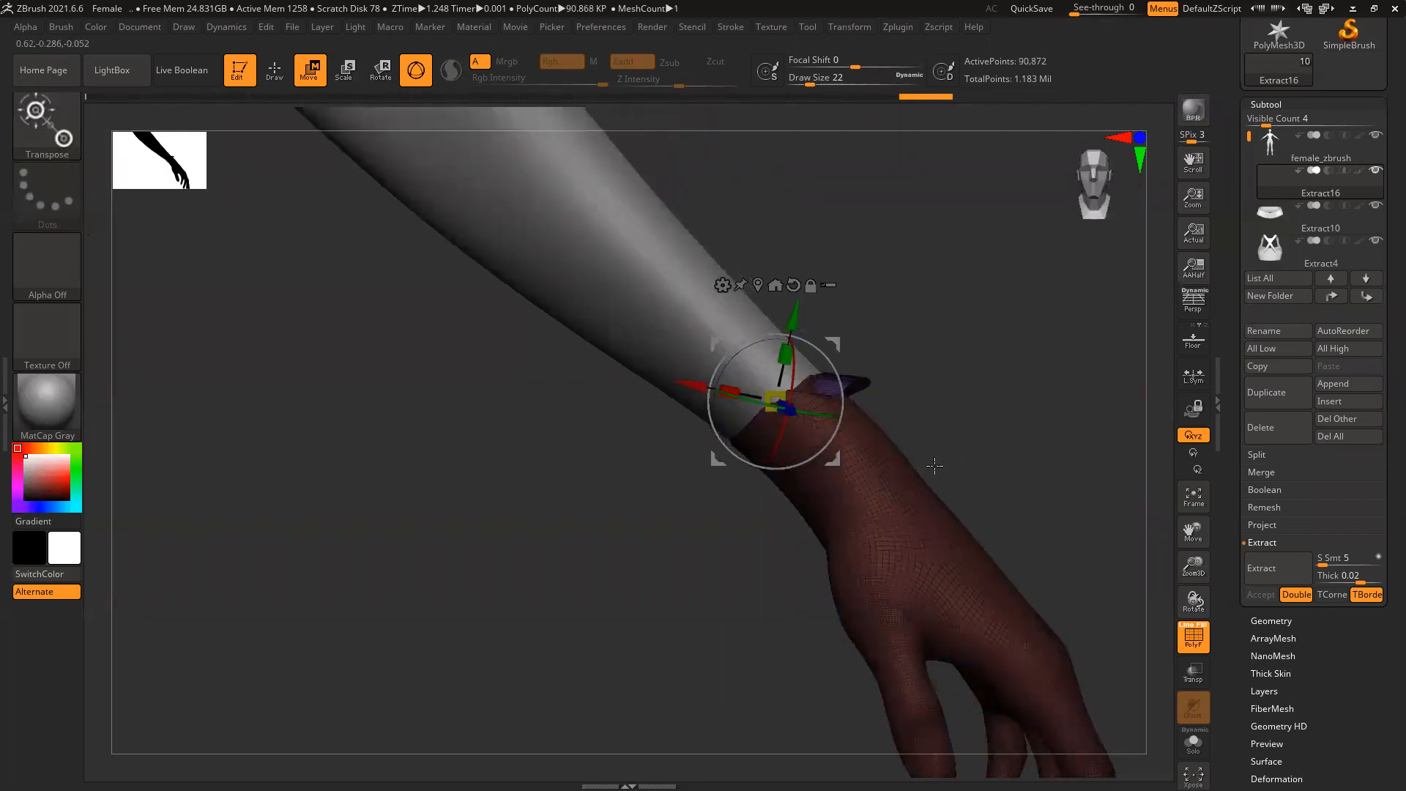
Pull the unmasked wrist rim up the forearm to lengthen the glove, adjusting its position to follow the arm
drag(819, 444, 618, 257)
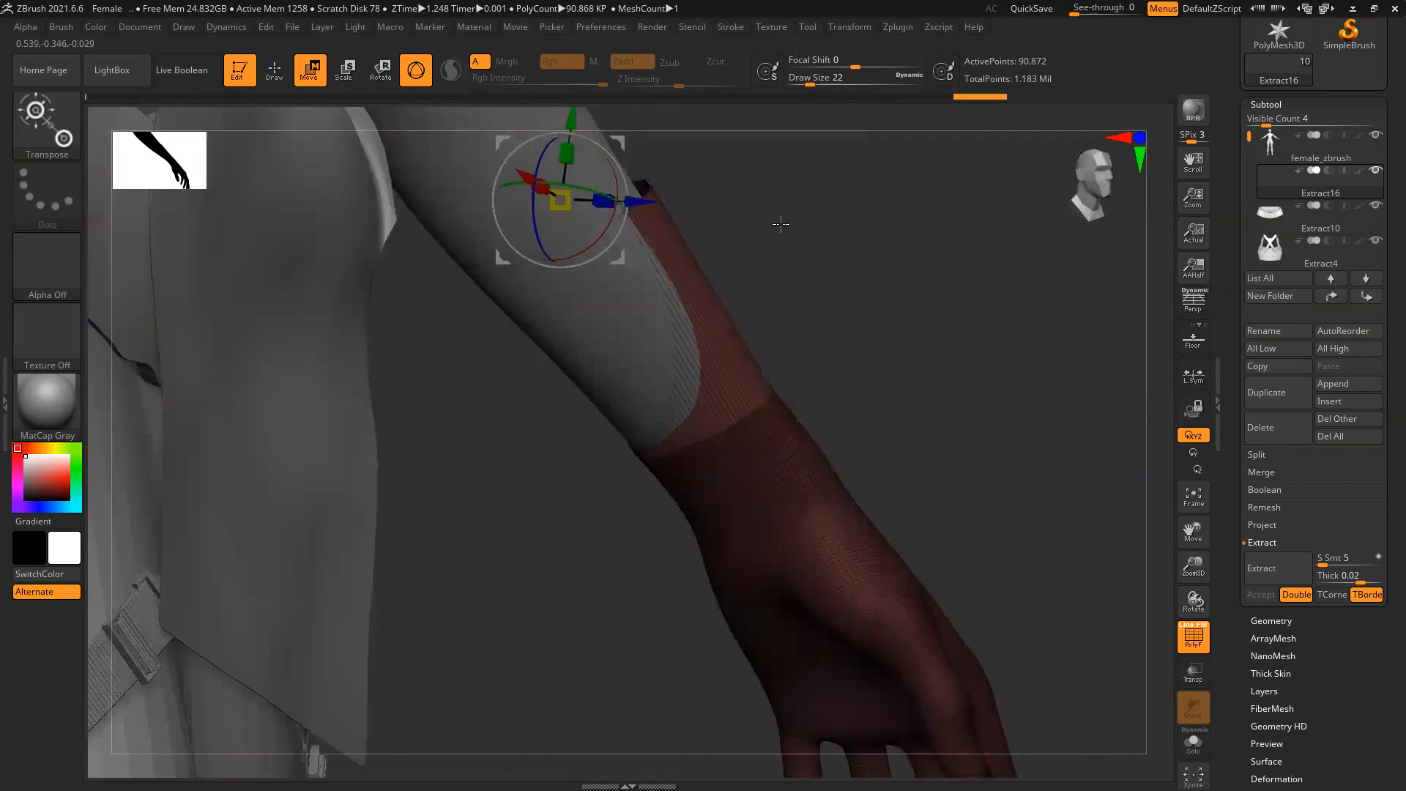
drag(603, 92, 603, 90)
alt+drag(810, 232, 815, 292)
drag(580, 174, 575, 188)
drag(562, 272, 578, 237)
mouse_move(866, 270)
mouse_down()
mouse_move(831, 333)
mouse_move(910, 249)
mouse_move(864, 279)
mouse_up()
drag(563, 276, 611, 280)
drag(869, 294, 896, 306)
drag(619, 341, 521, 332)
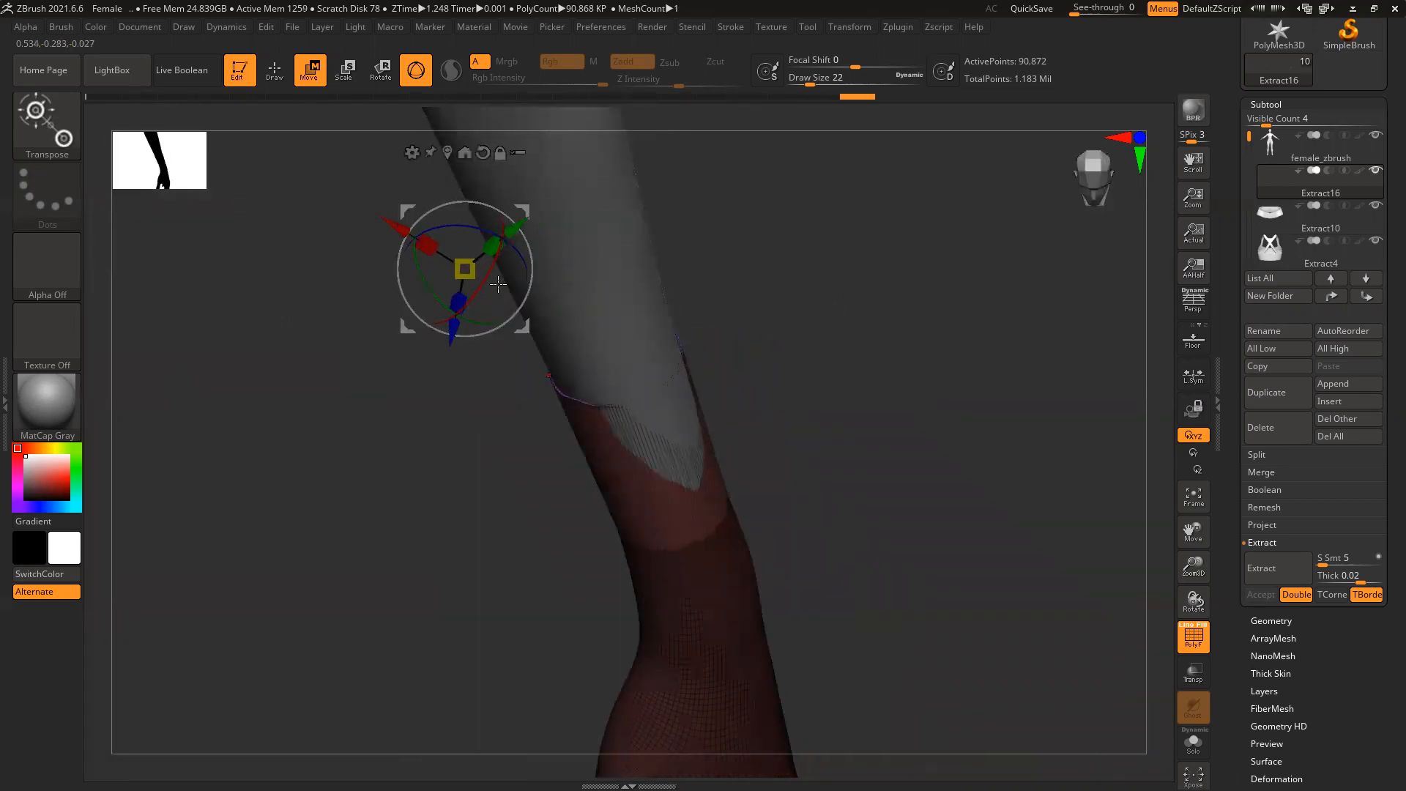
Undo a trial adjustment of the cuff rim and realign the rim around the forearm
drag(465, 269, 701, 229)
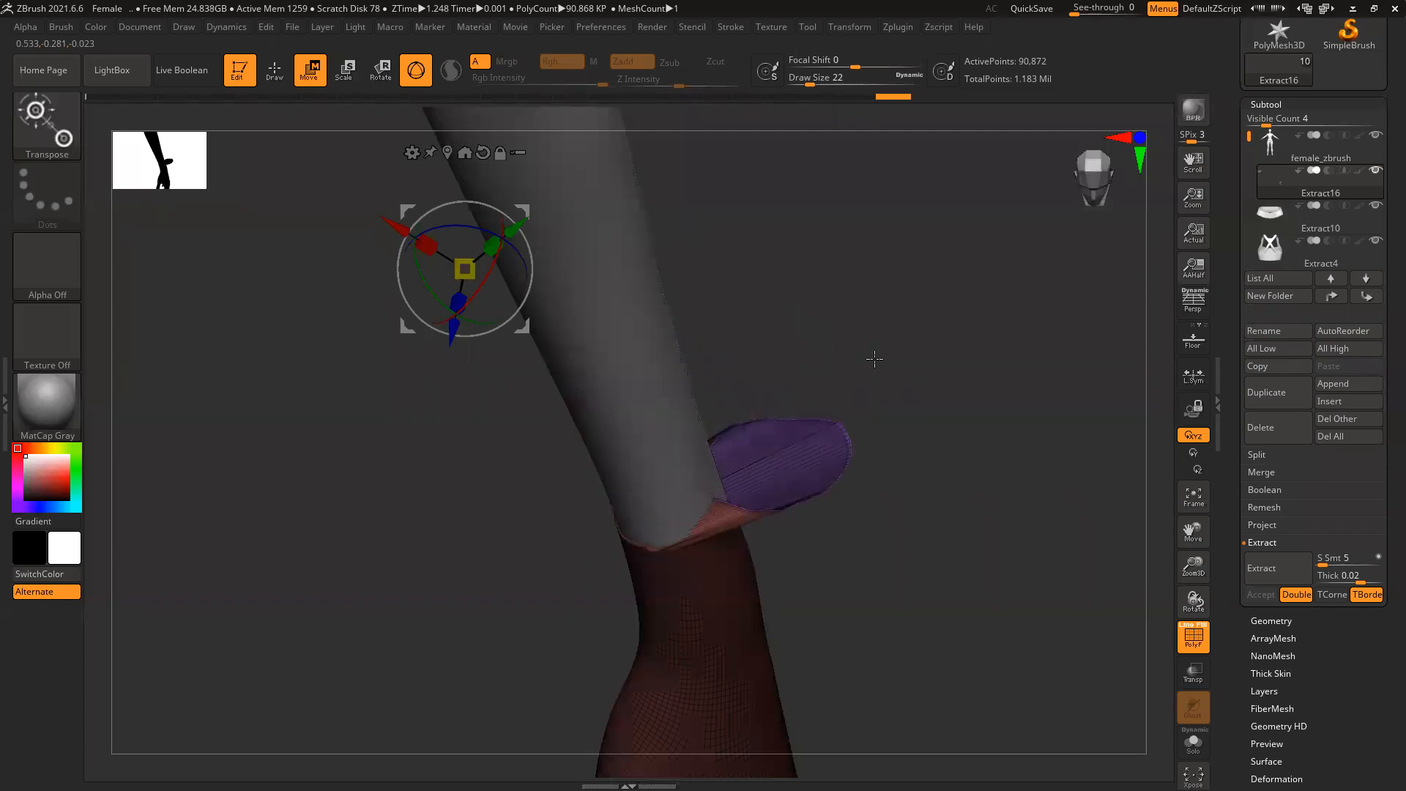
key(ctrl+z)
ctrl+right_drag(982, 415, 944, 571)
alt+right_drag(820, 545, 519, 494)
ctrl+right_drag(791, 311, 924, 575)
drag(719, 395, 889, 413)
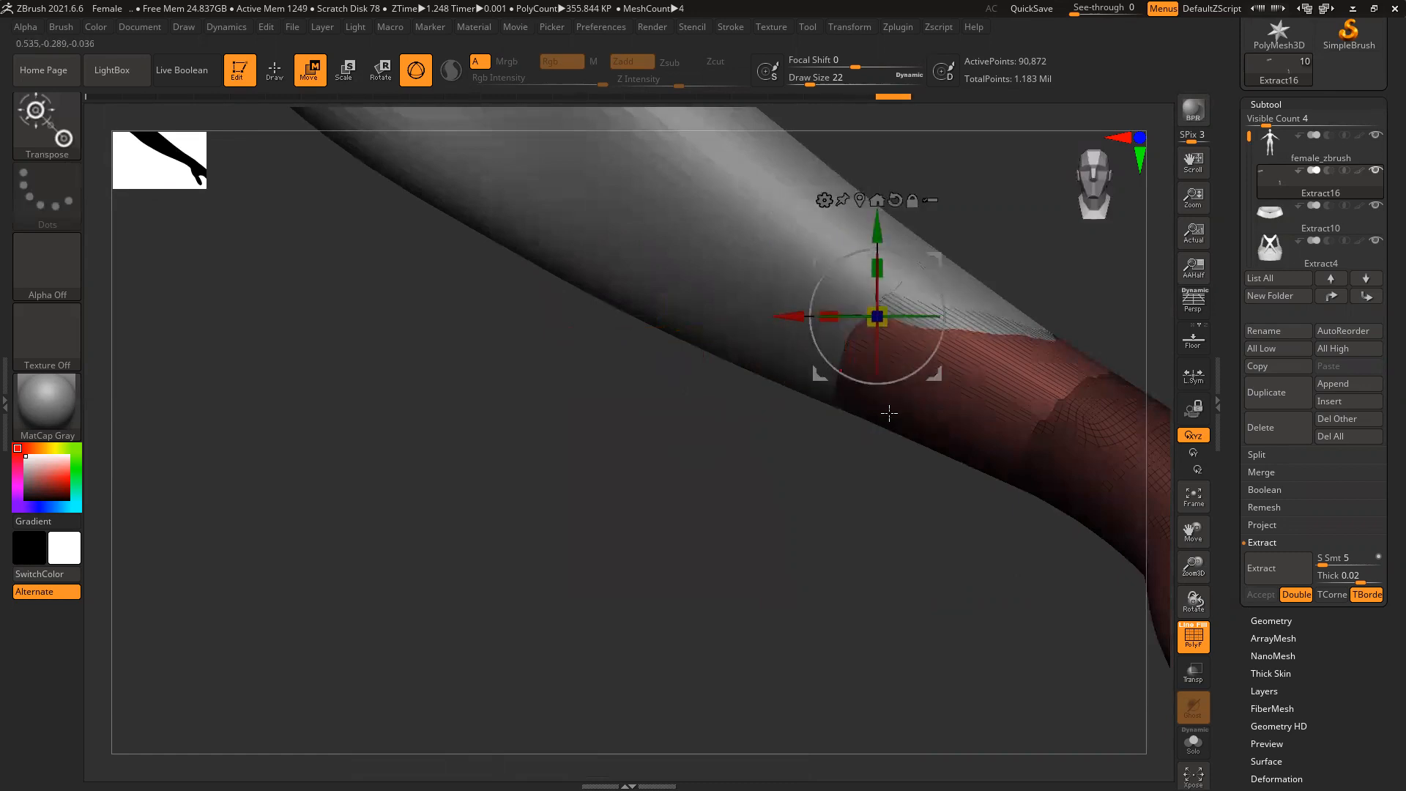
Try scaling the cuff rim uniformly with the transform gizmo, then undo the scaling
key(b)
key(z)
key(m)
mouse_move(828, 508)
right_down()
mouse_move(867, 512)
mouse_move(753, 490)
mouse_move(410, 351)
mouse_move(982, 468)
right_up()
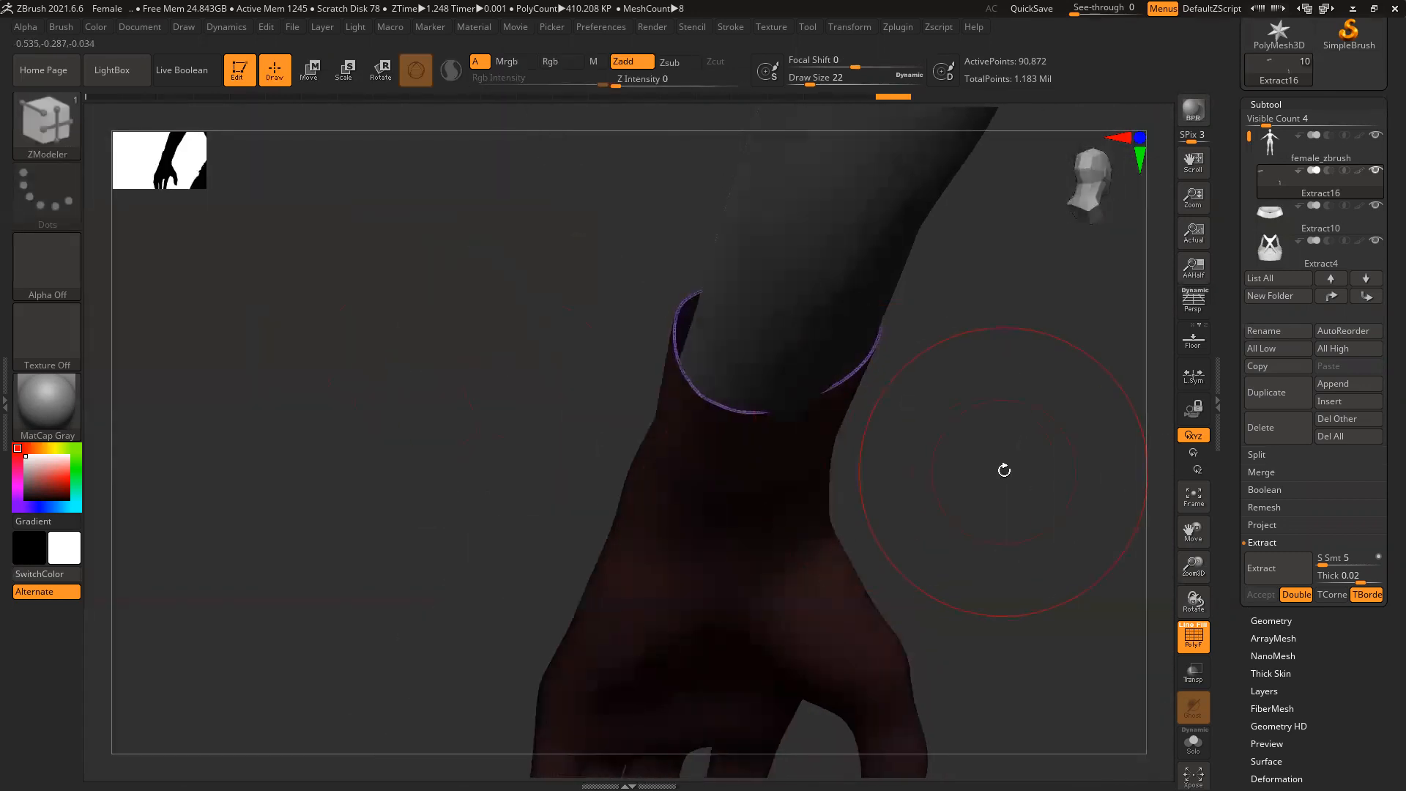
key(w)
click(810, 313)
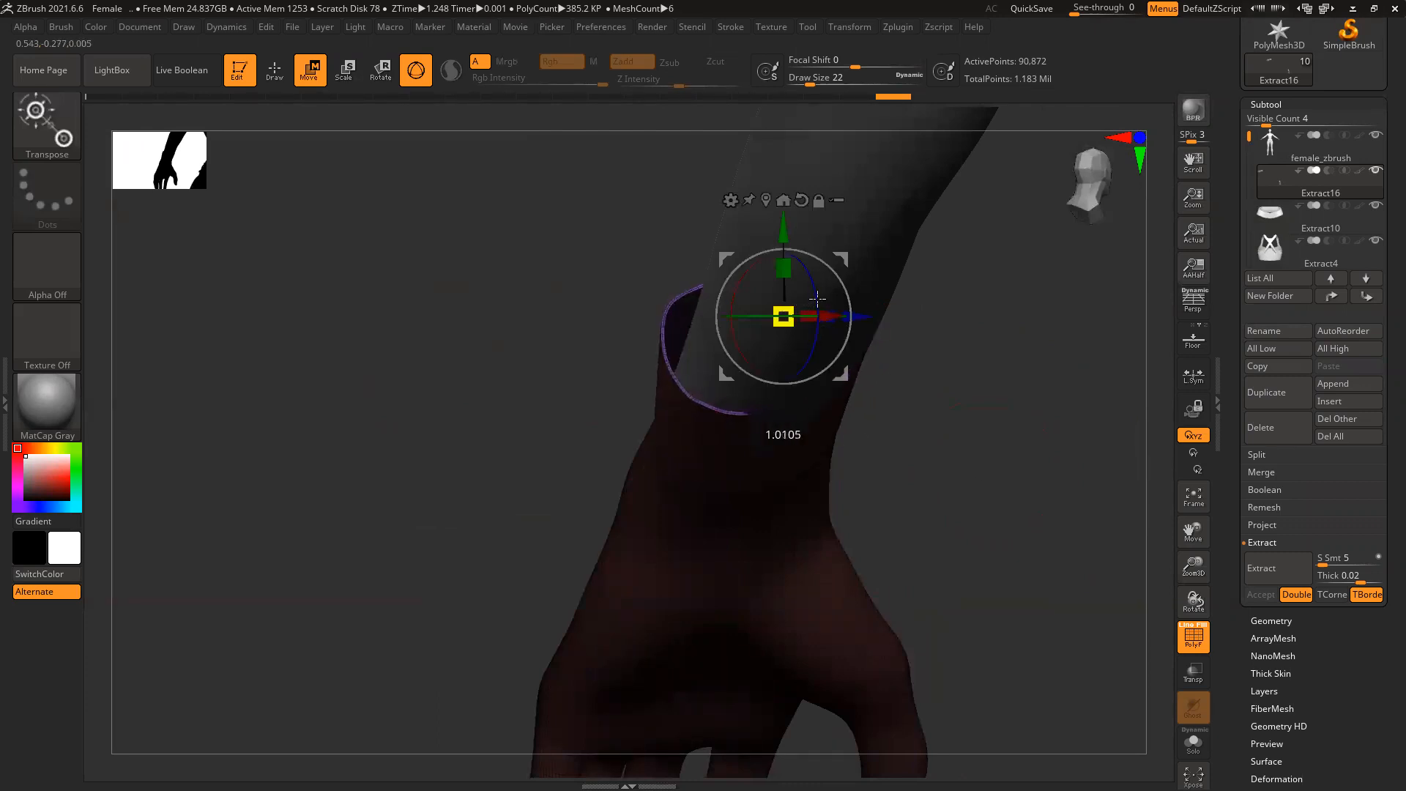
drag(812, 306, 1225, 355)
key(ctrl+z)
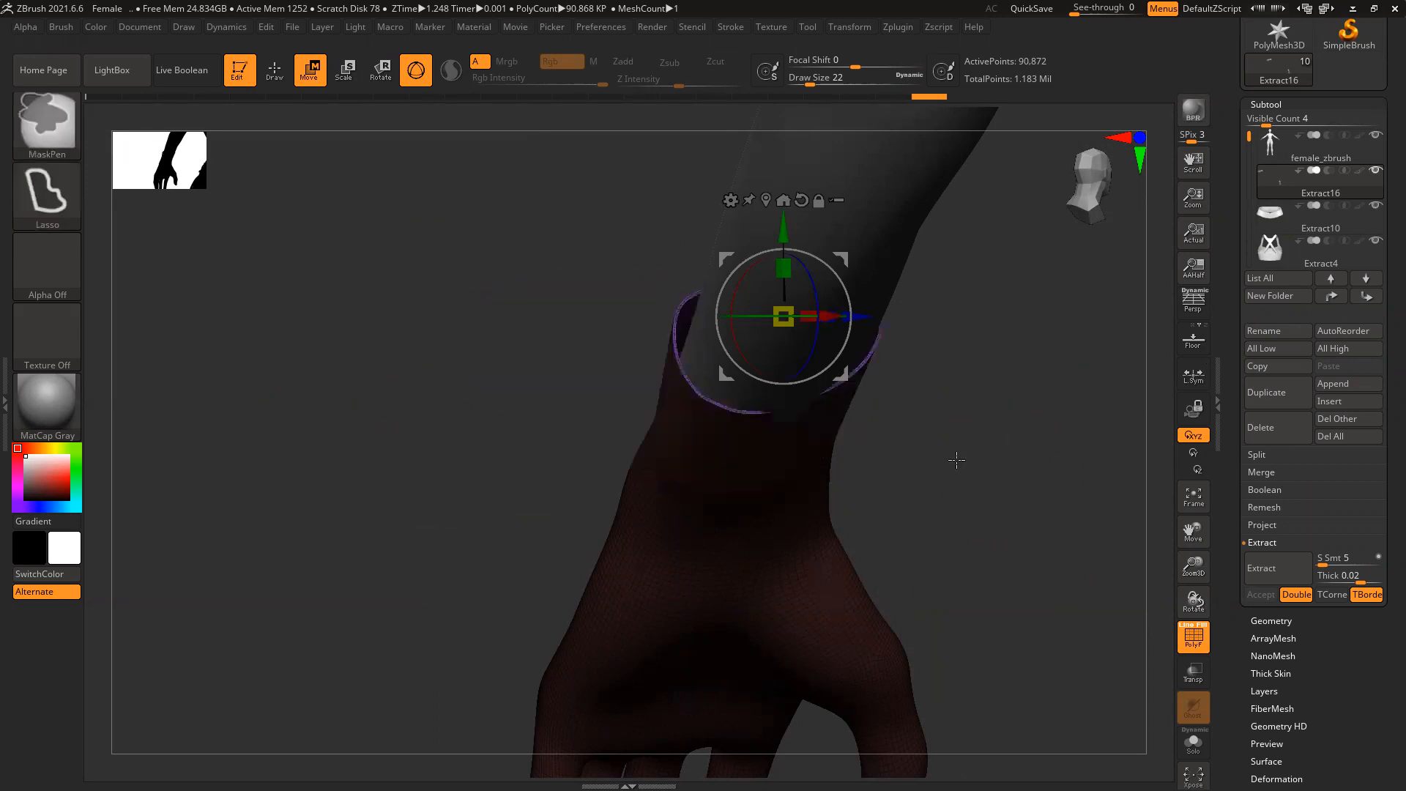
Shift the cuff rim slightly along its depth axis so that it surrounds the forearm
drag(944, 461, 1028, 489)
drag(935, 486, 875, 396)
drag(856, 330, 867, 334)
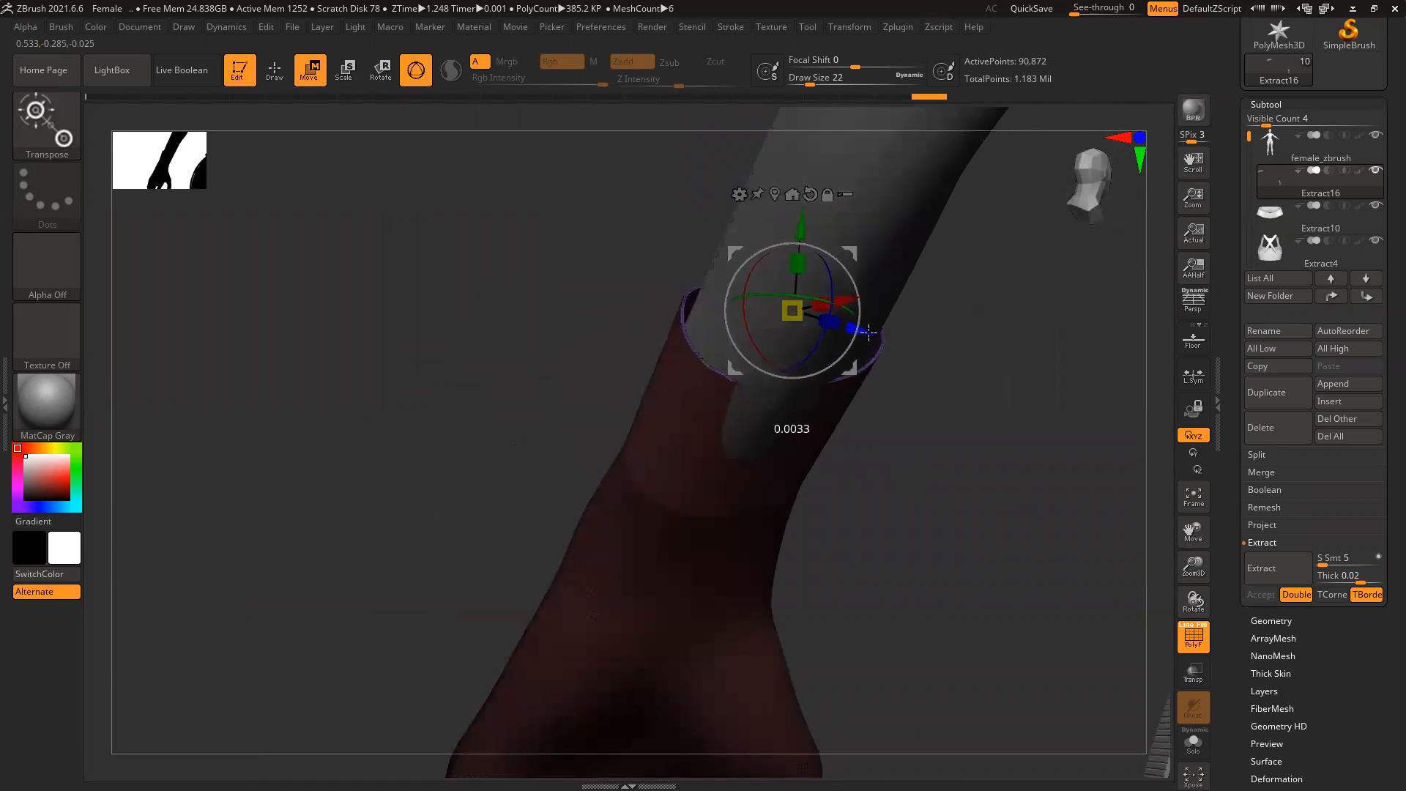
Hide the glove on the character's right hand, leaving only the left-hand glove visible
ctrl+right_drag(998, 459, 883, 447)
mouse_move(883, 446)
mouse_down()
mouse_move(908, 359)
mouse_move(1025, 410)
mouse_move(1083, 465)
mouse_move(1035, 339)
mouse_move(964, 371)
mouse_move(994, 430)
mouse_move(606, 552)
mouse_move(716, 531)
mouse_up()
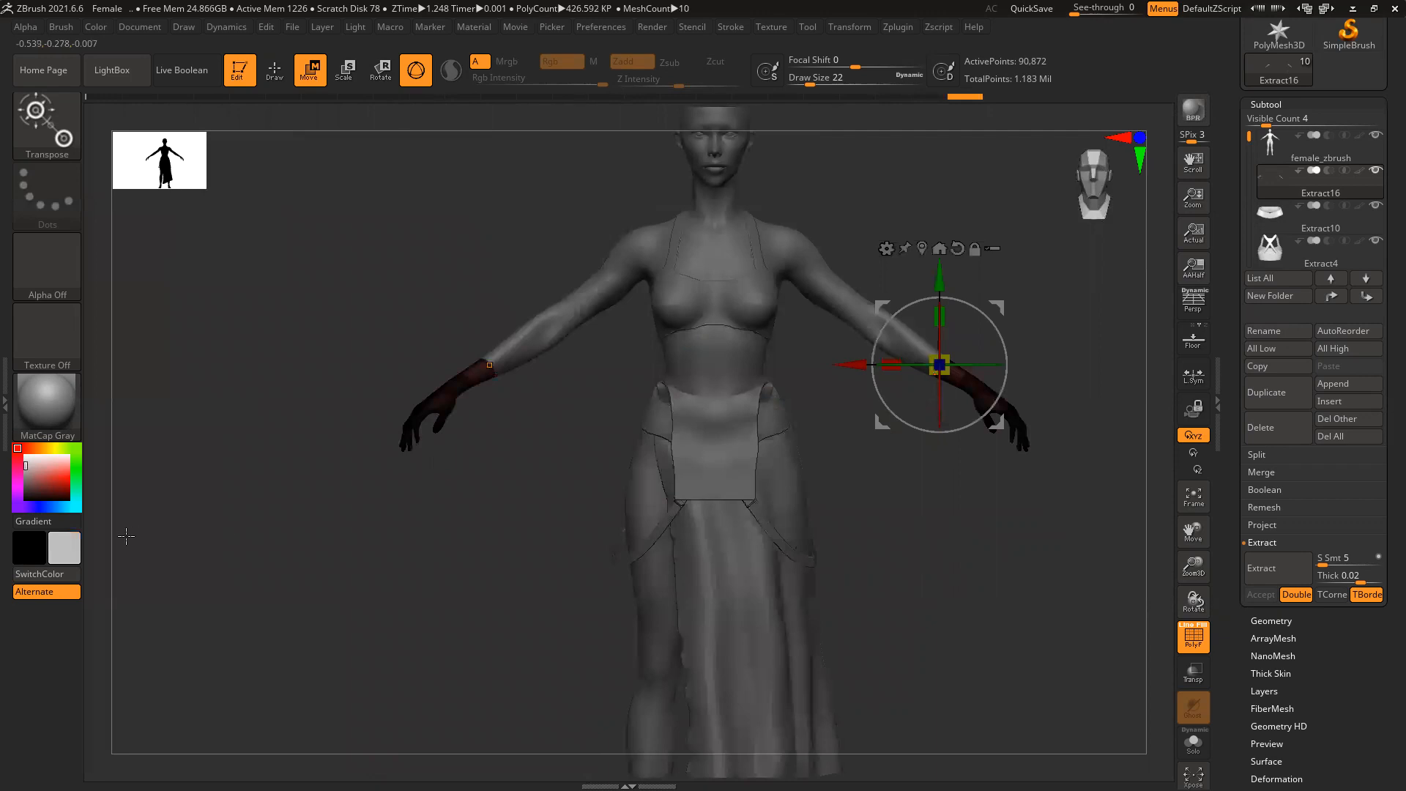
ctrl+shift+drag(287, 263, 575, 613)
ctrl+shift+drag(457, 583, 513, 670)
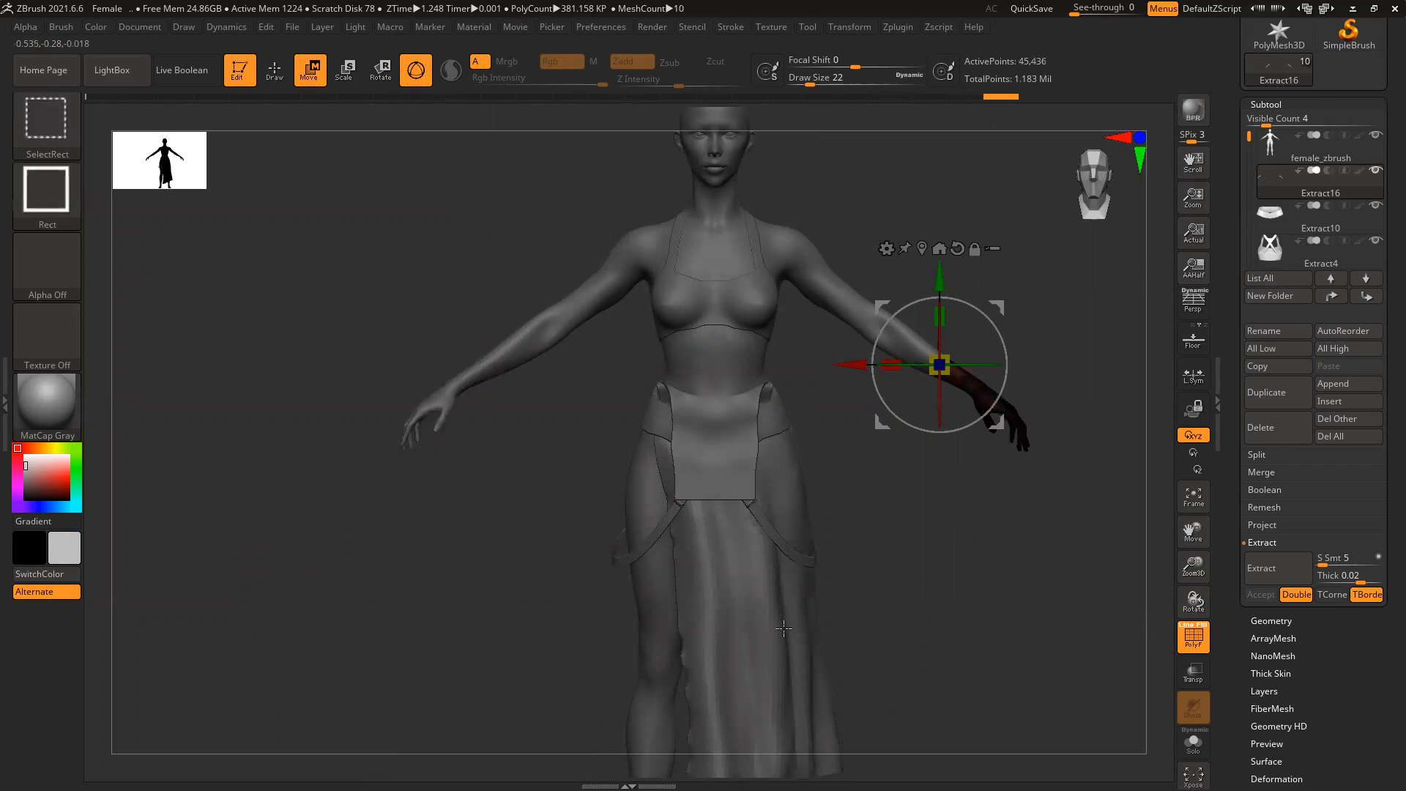
Move the left glove's rim further up the forearm and fit the flared cuff around the arm
alt+right_drag(1113, 367, 924, 698)
right_drag(951, 367, 897, 520)
drag(623, 378, 688, 270)
right_drag(985, 301, 882, 273)
drag(683, 437, 585, 368)
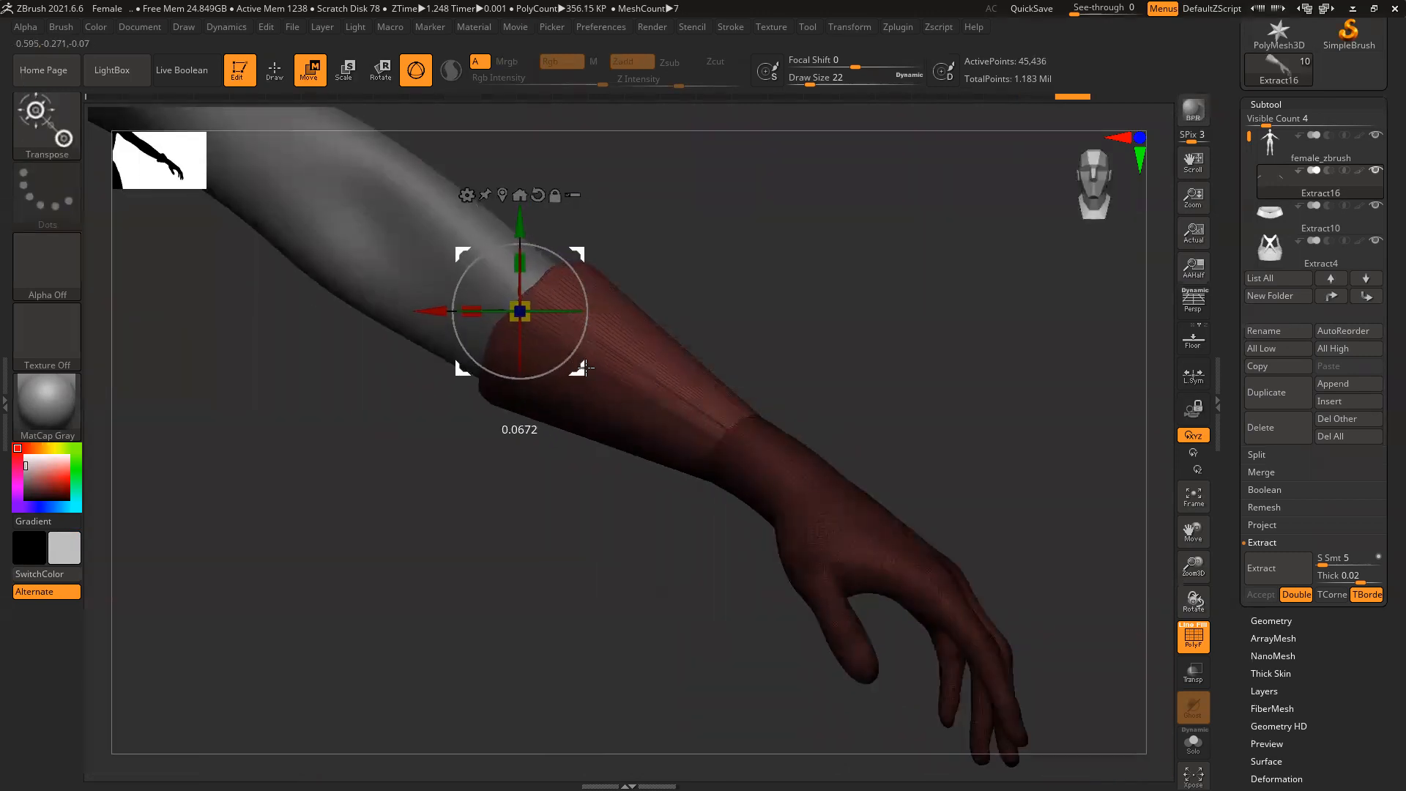
right_drag(1004, 379, 812, 340)
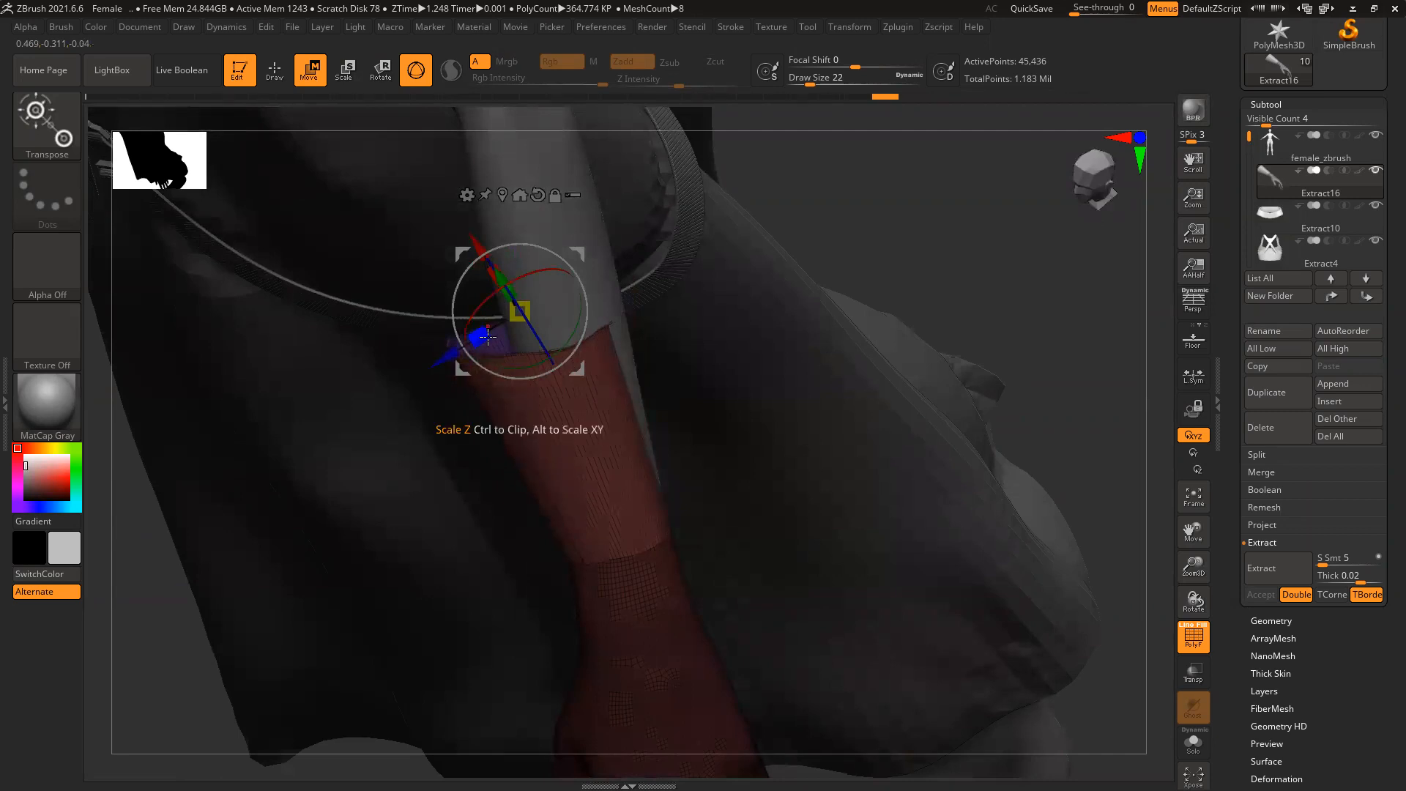
drag(584, 369, 599, 358)
Return to Draw mode, clear the glove's mask and turn off the polygon wireframe display
scroll(886, 505, down, 5)
shift+right_drag(886, 505, 967, 4)
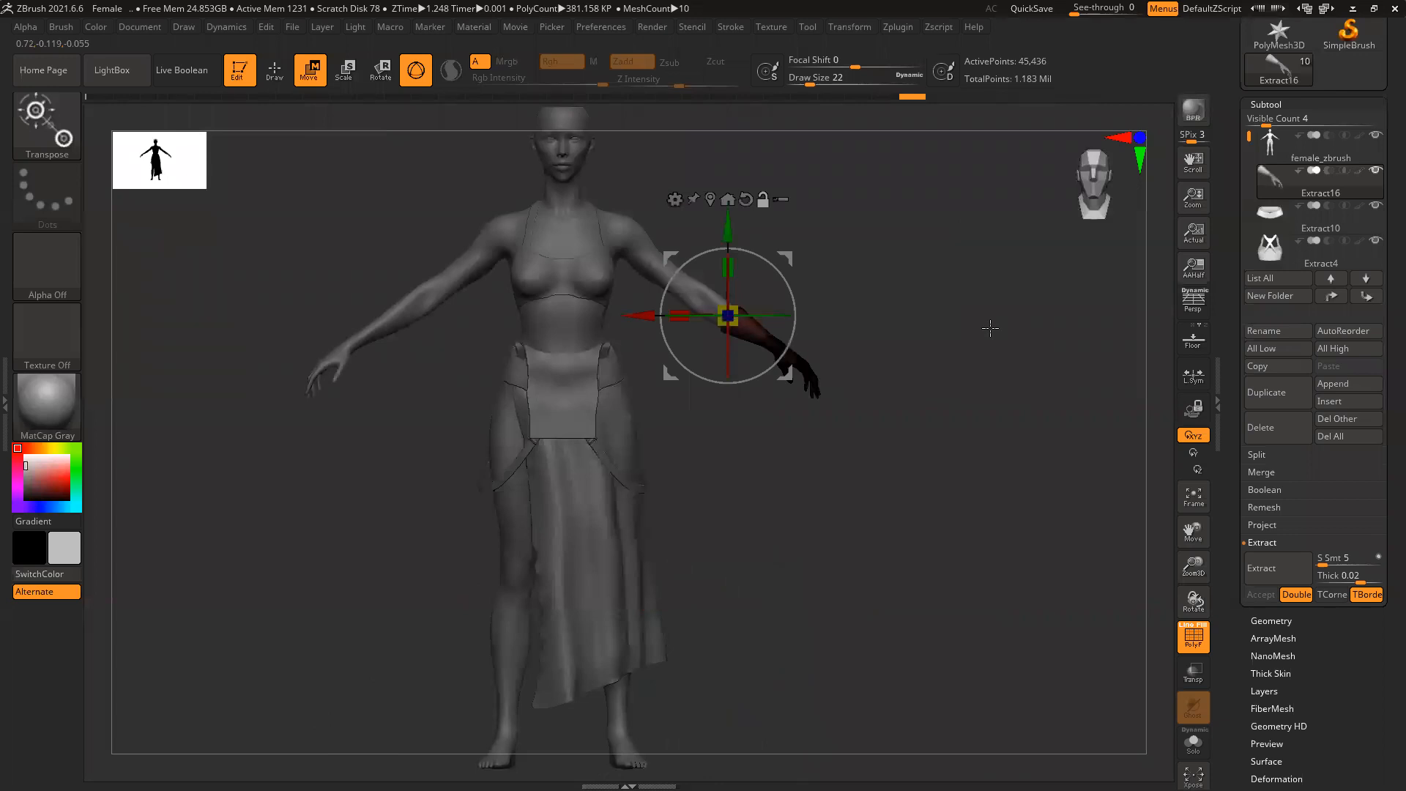
key(q)
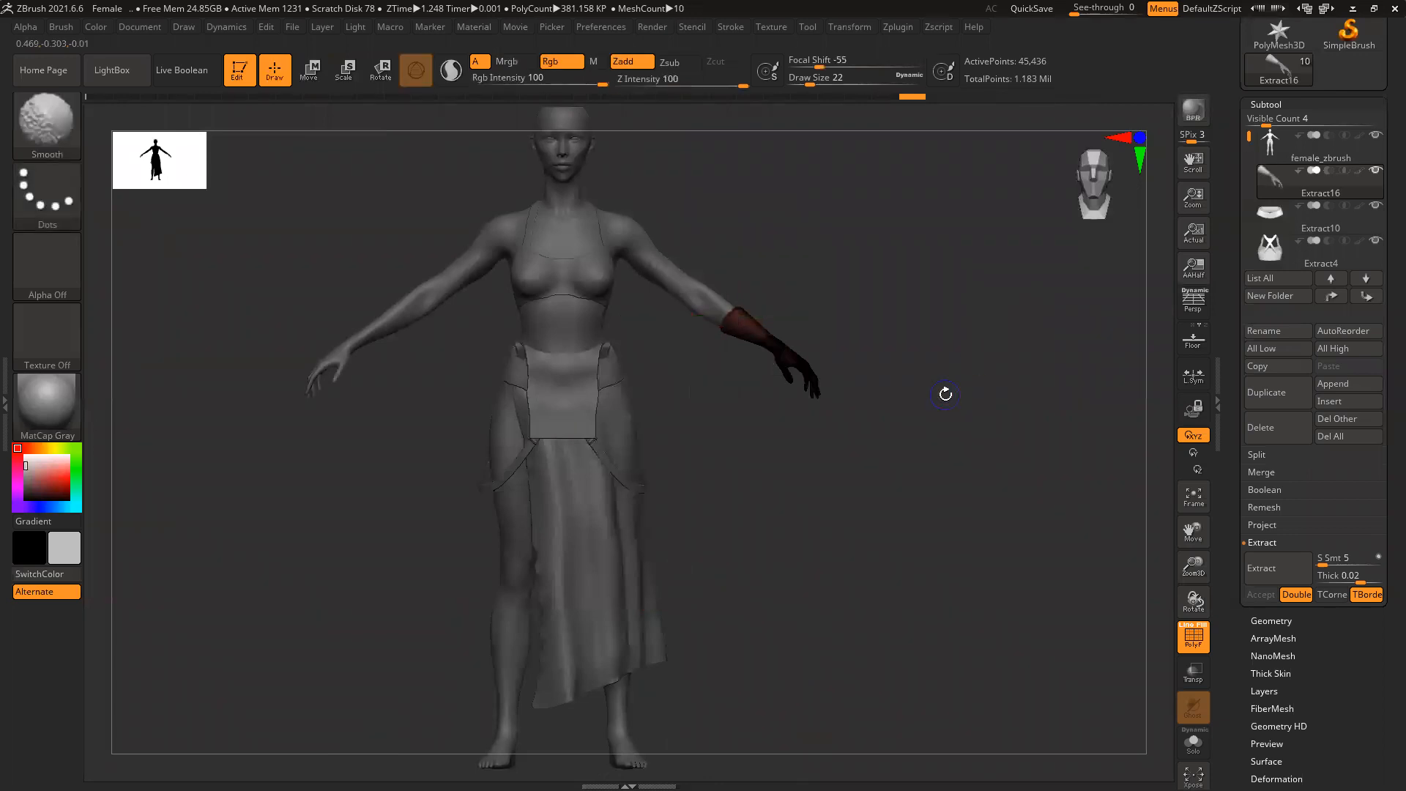
alt+right_drag(869, 437, 935, 313)
alt+right_drag(913, 467, 988, 416)
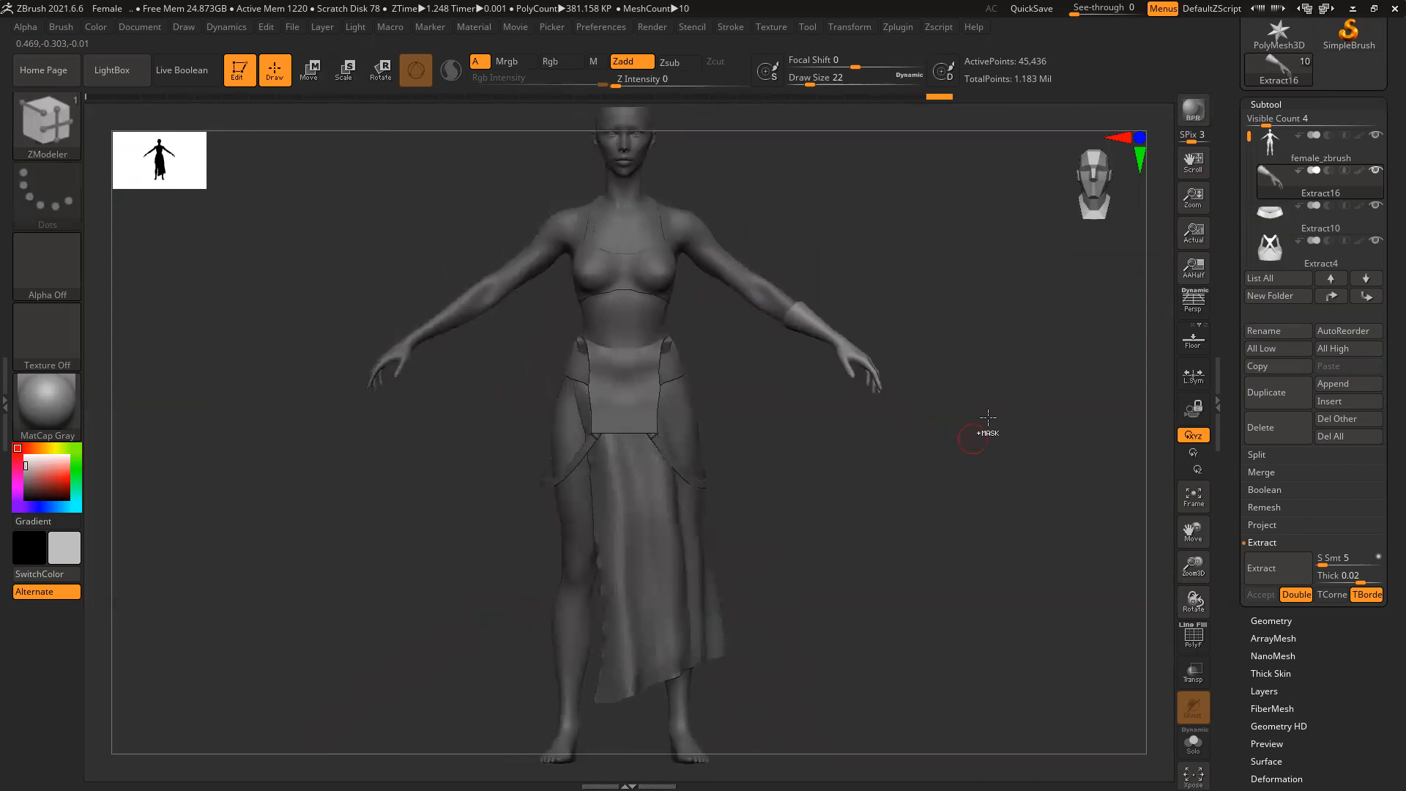
Delete the hidden glove geometry with Del Hidden
click(1274, 621)
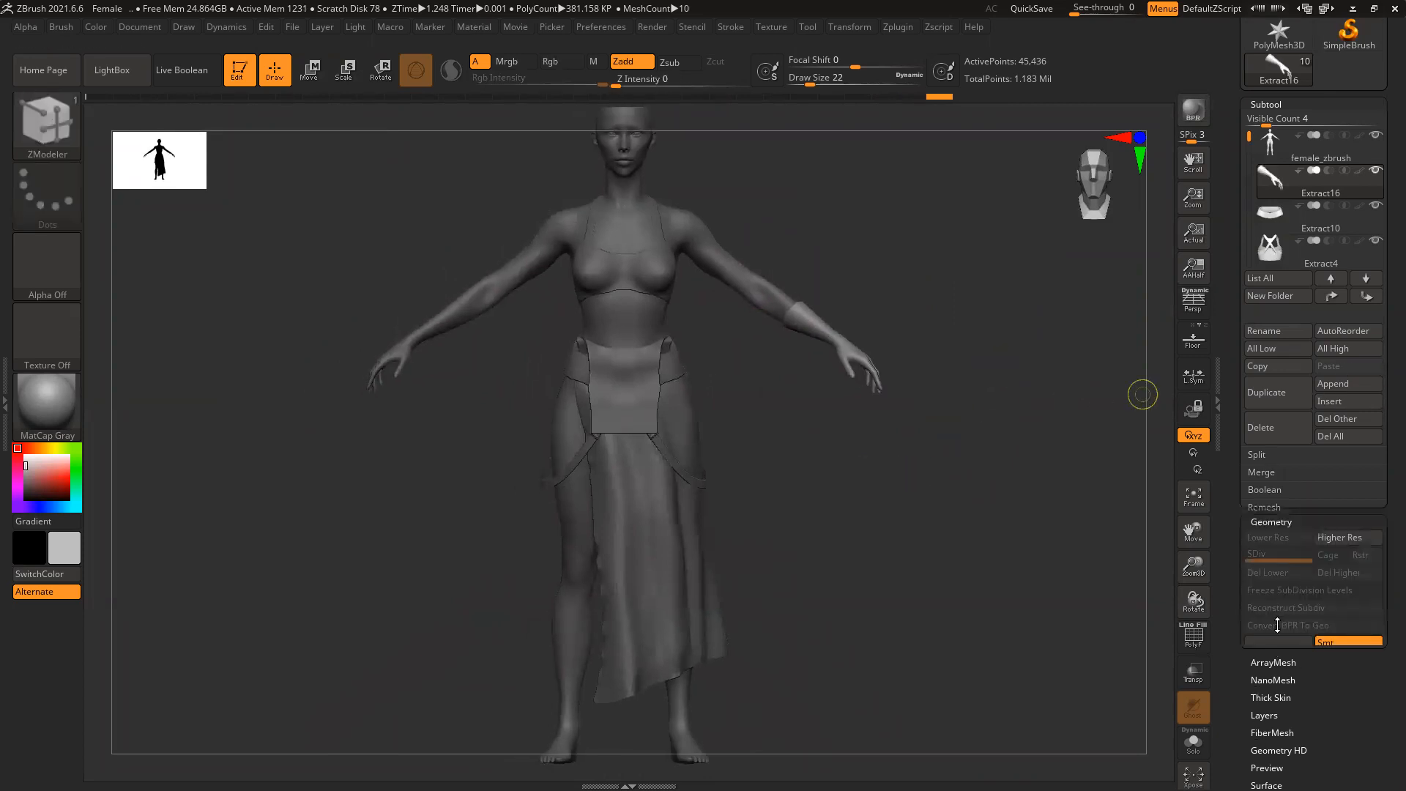
click(1283, 419)
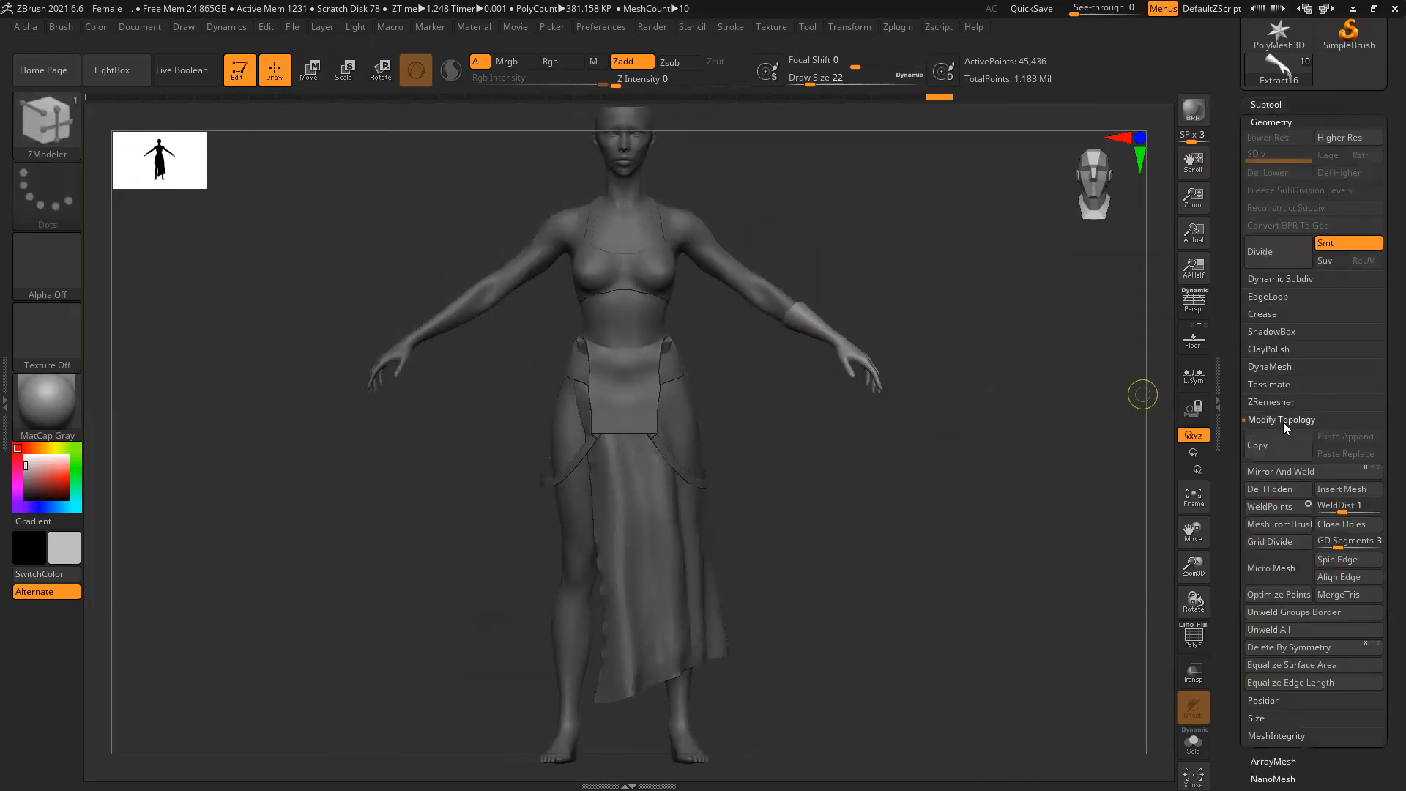
click(1270, 489)
Mirror the left glove across the X axis with SubTool Master, appending it as a new subtool
drag(1008, 421, 986, 458)
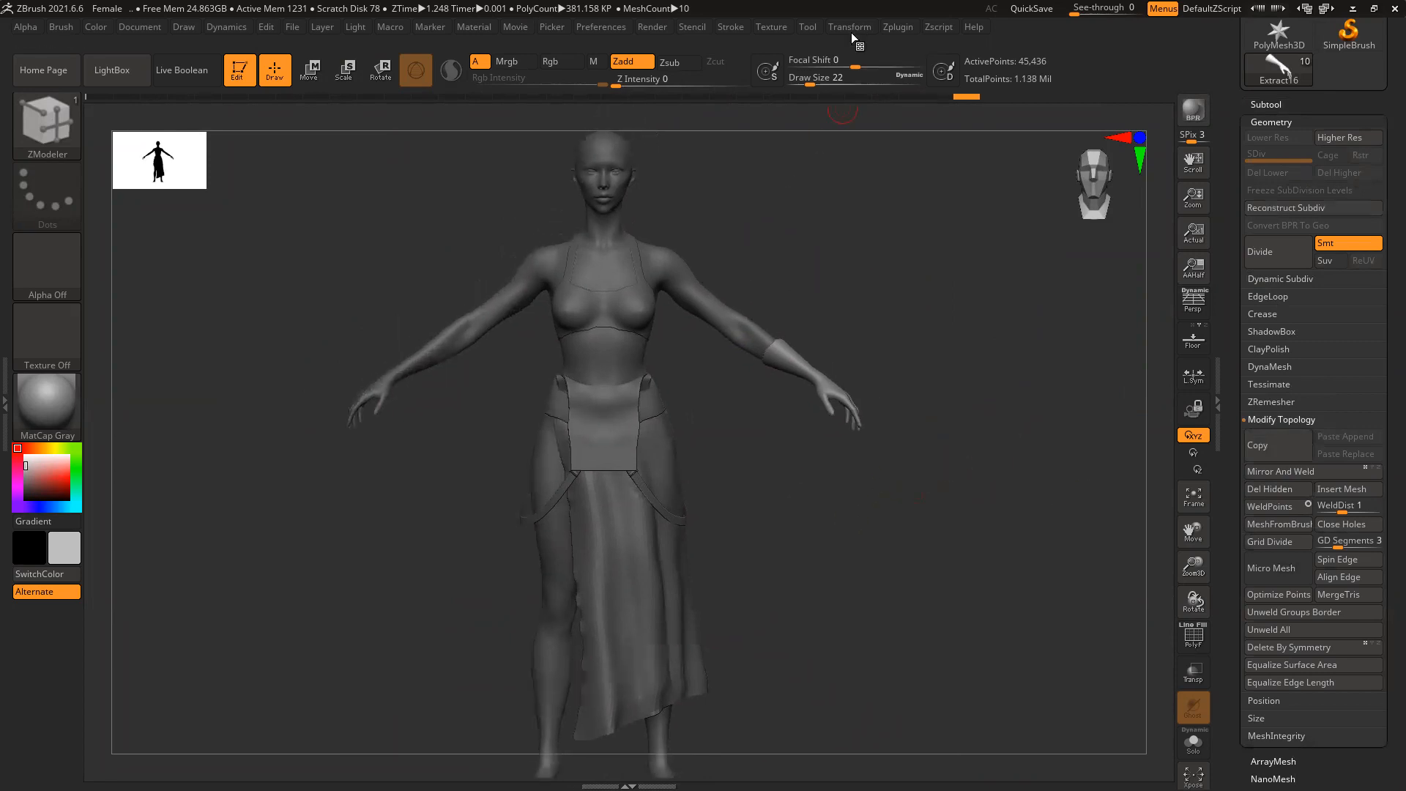
click(892, 27)
click(990, 353)
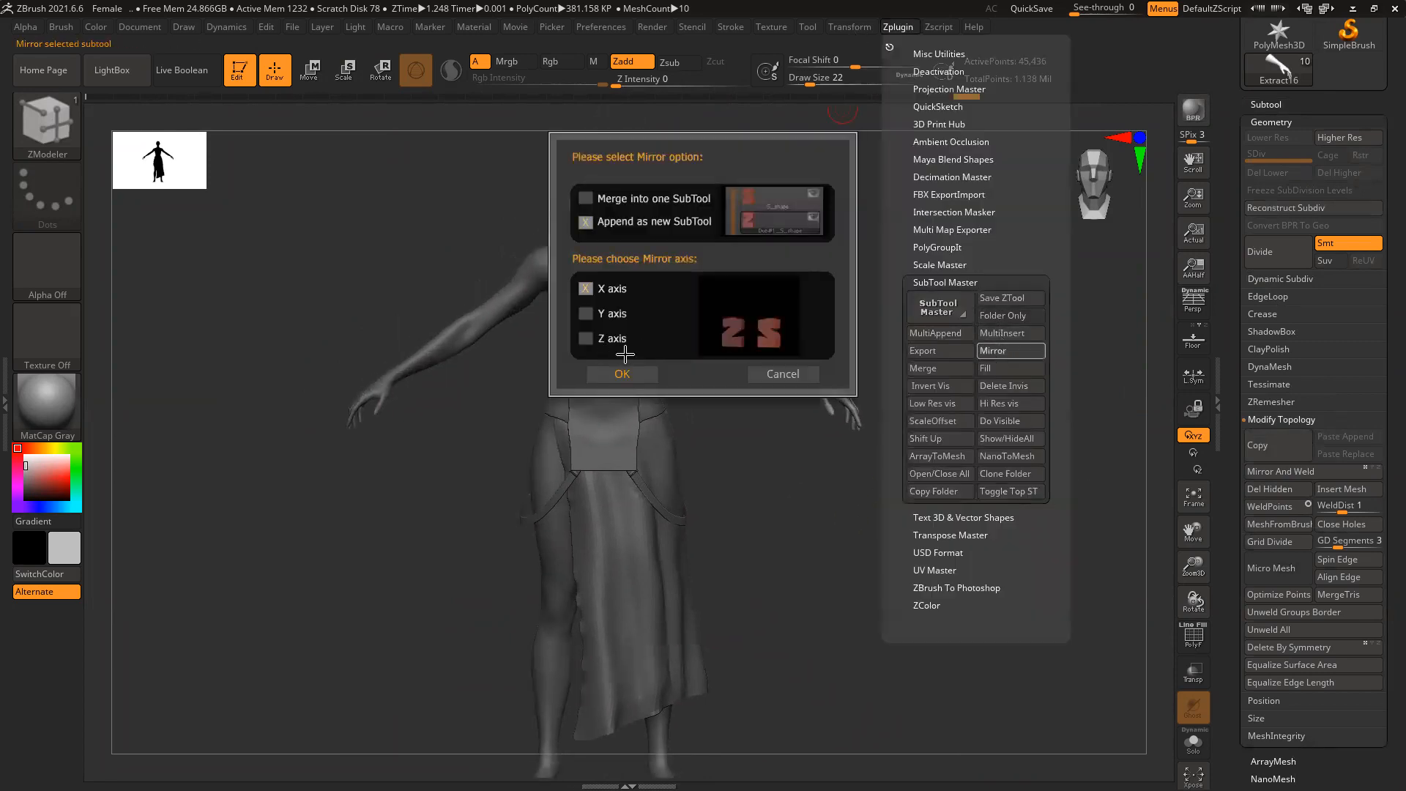
click(603, 359)
Merge the selected glove subtool down with its mirrored copy, accepting the non-undoable operation and skipping the note until restart
key(ctrl)
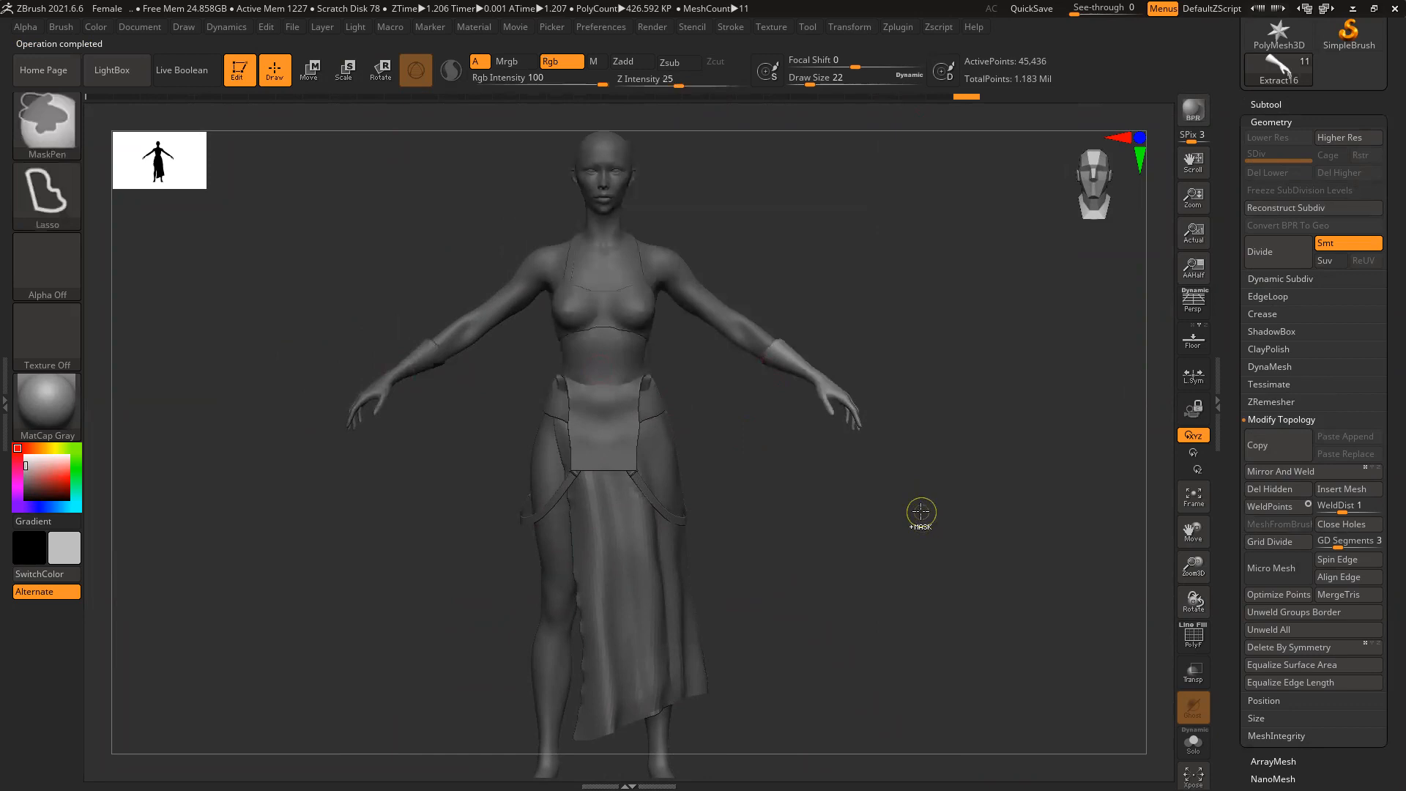
key(ctrl)
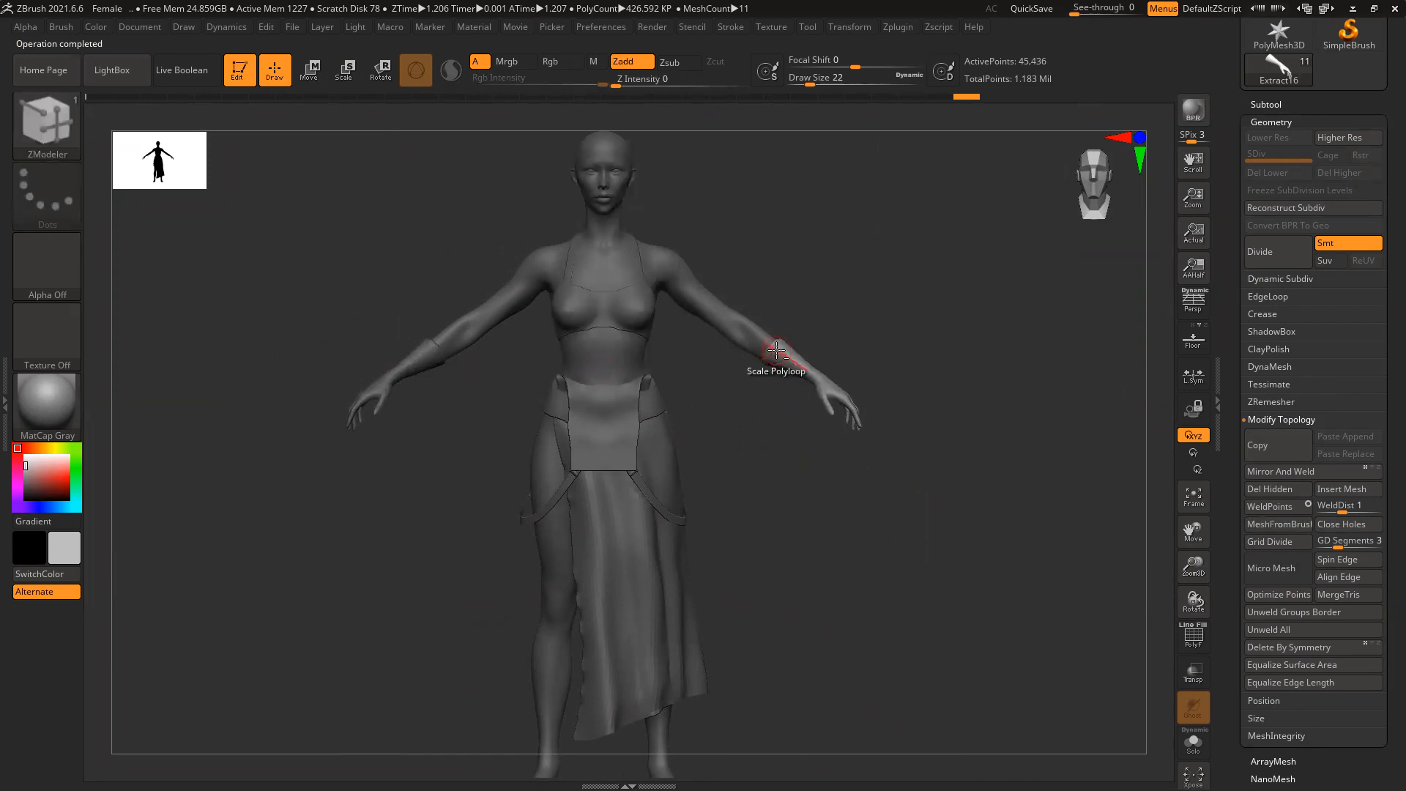
key(w)
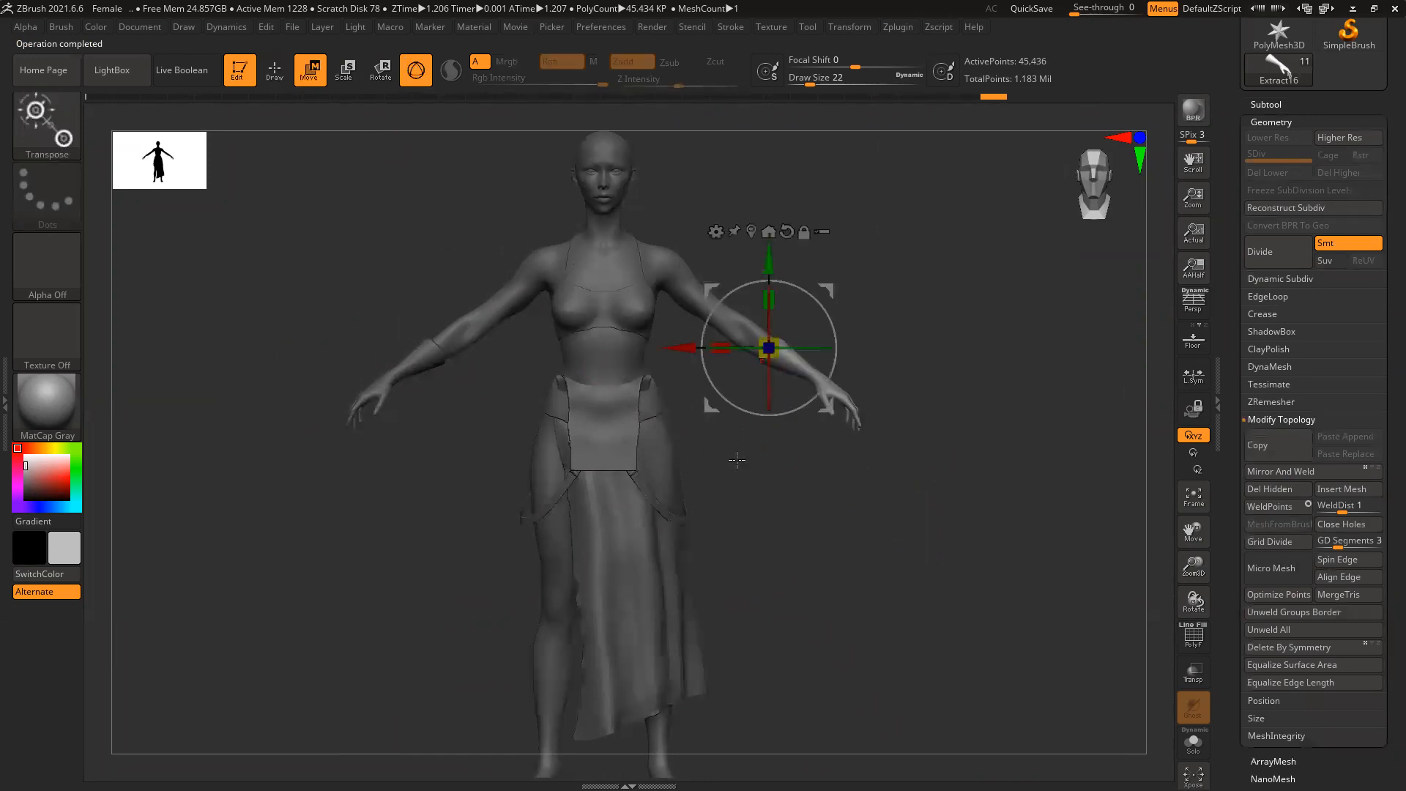
click(1266, 105)
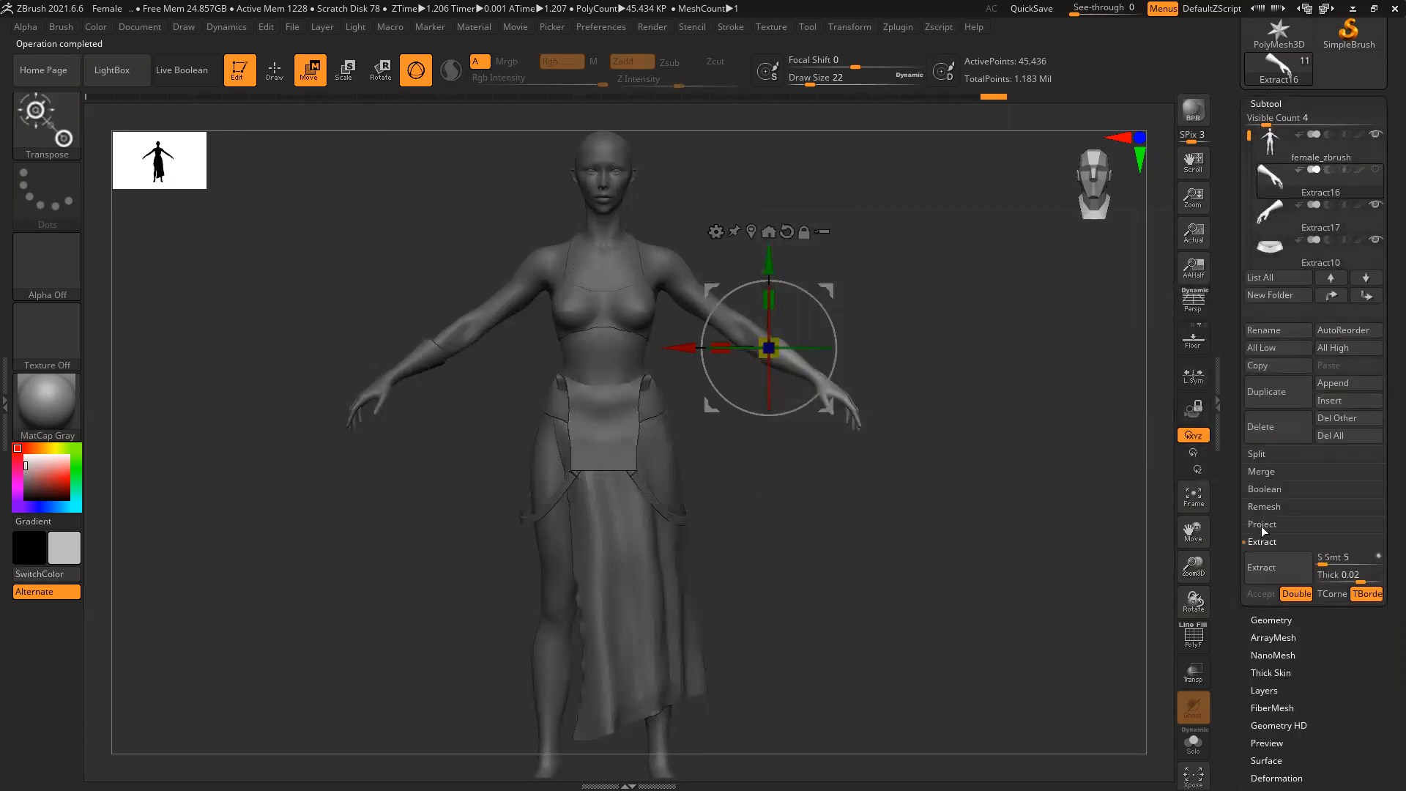
click(1282, 470)
click(1280, 491)
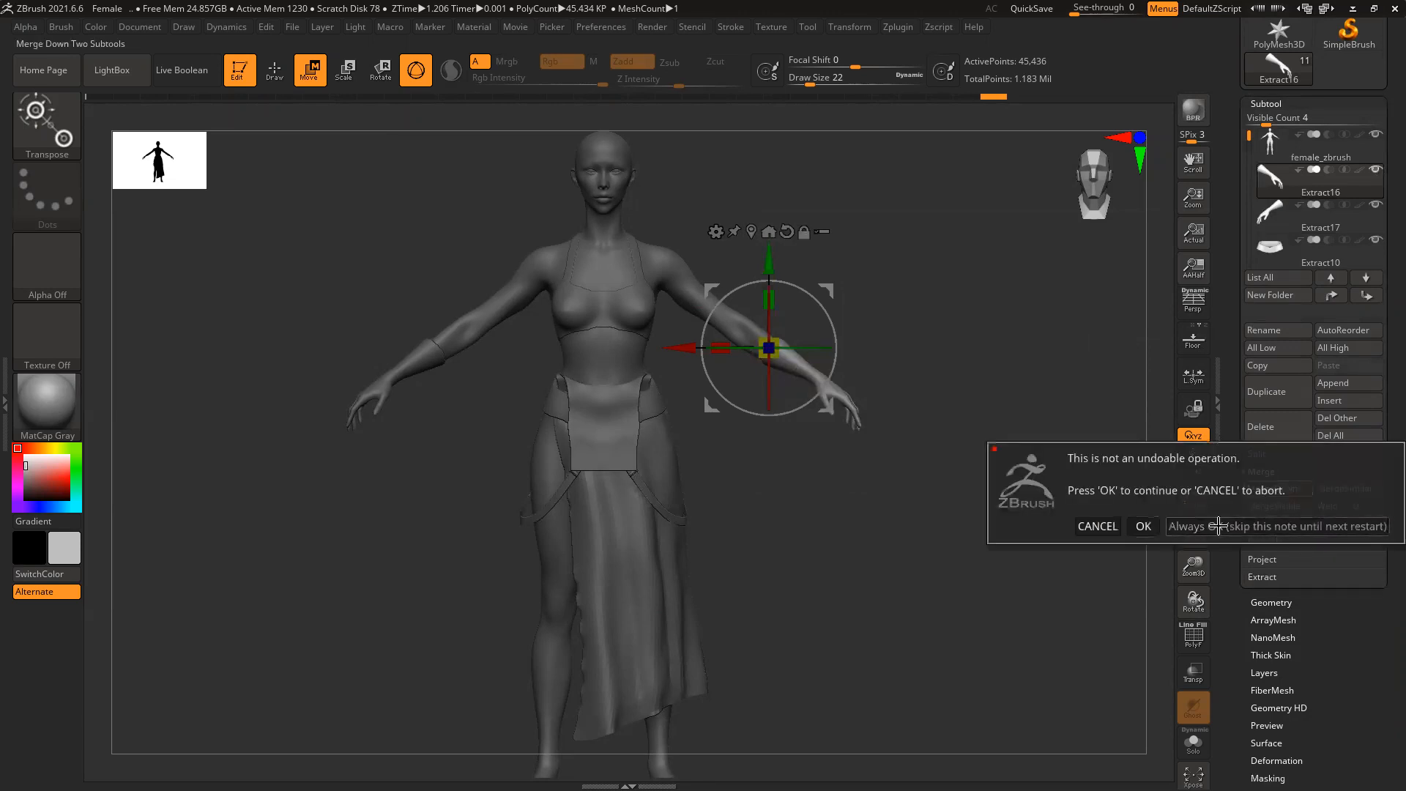
click(1217, 525)
Save the character tool to the organic folder with Save As
alt+drag(1009, 486, 1010, 523)
alt+right_drag(920, 572, 965, 462)
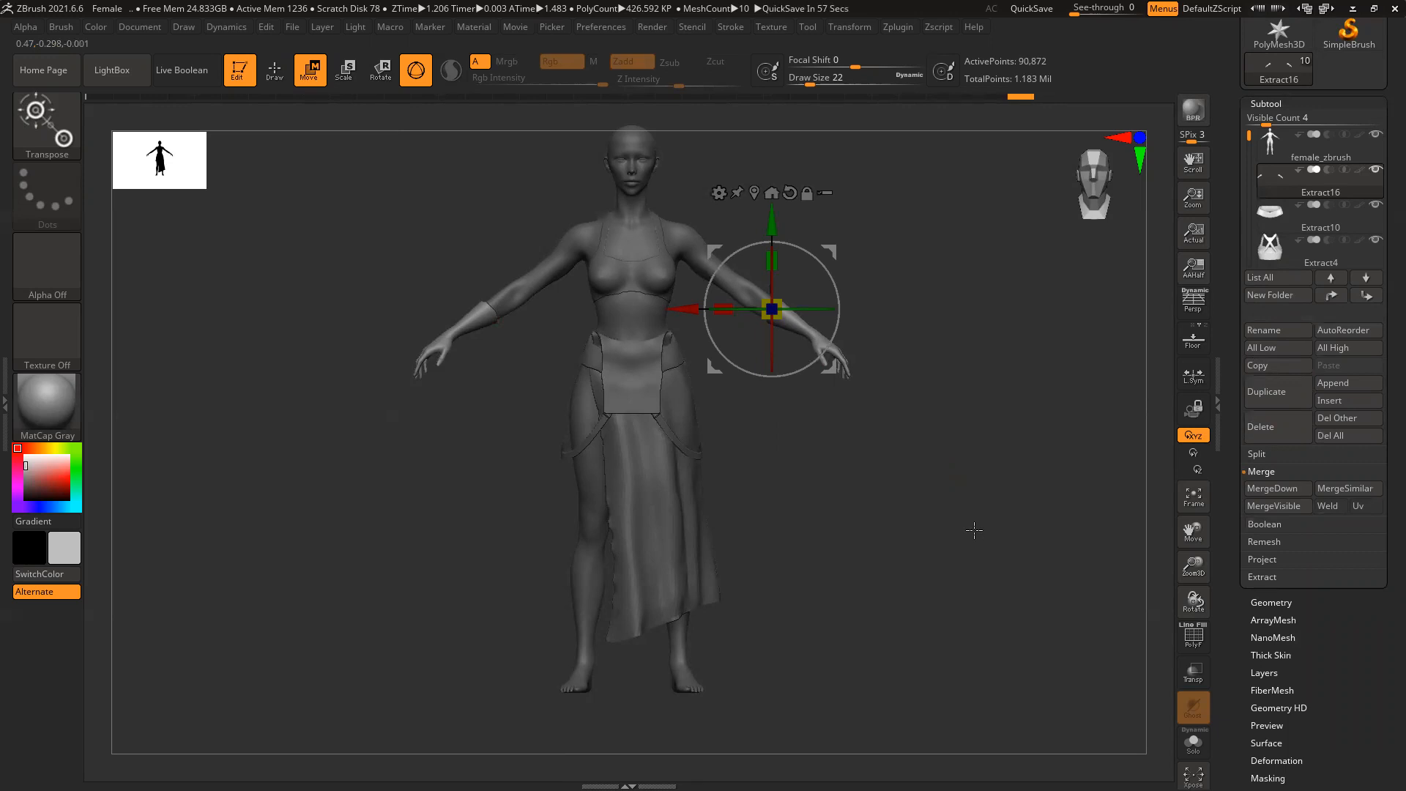
drag(1224, 73, 1224, 308)
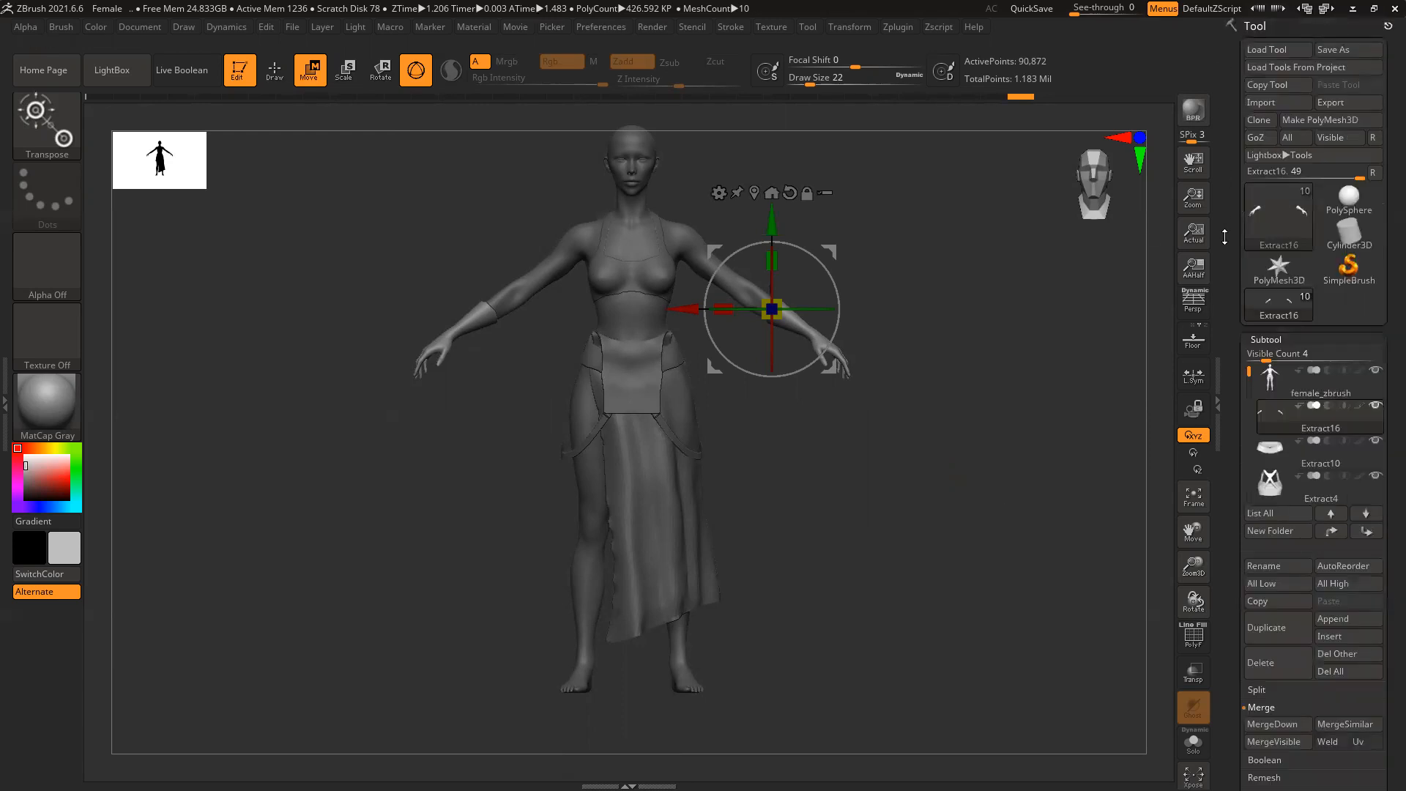
click(1347, 50)
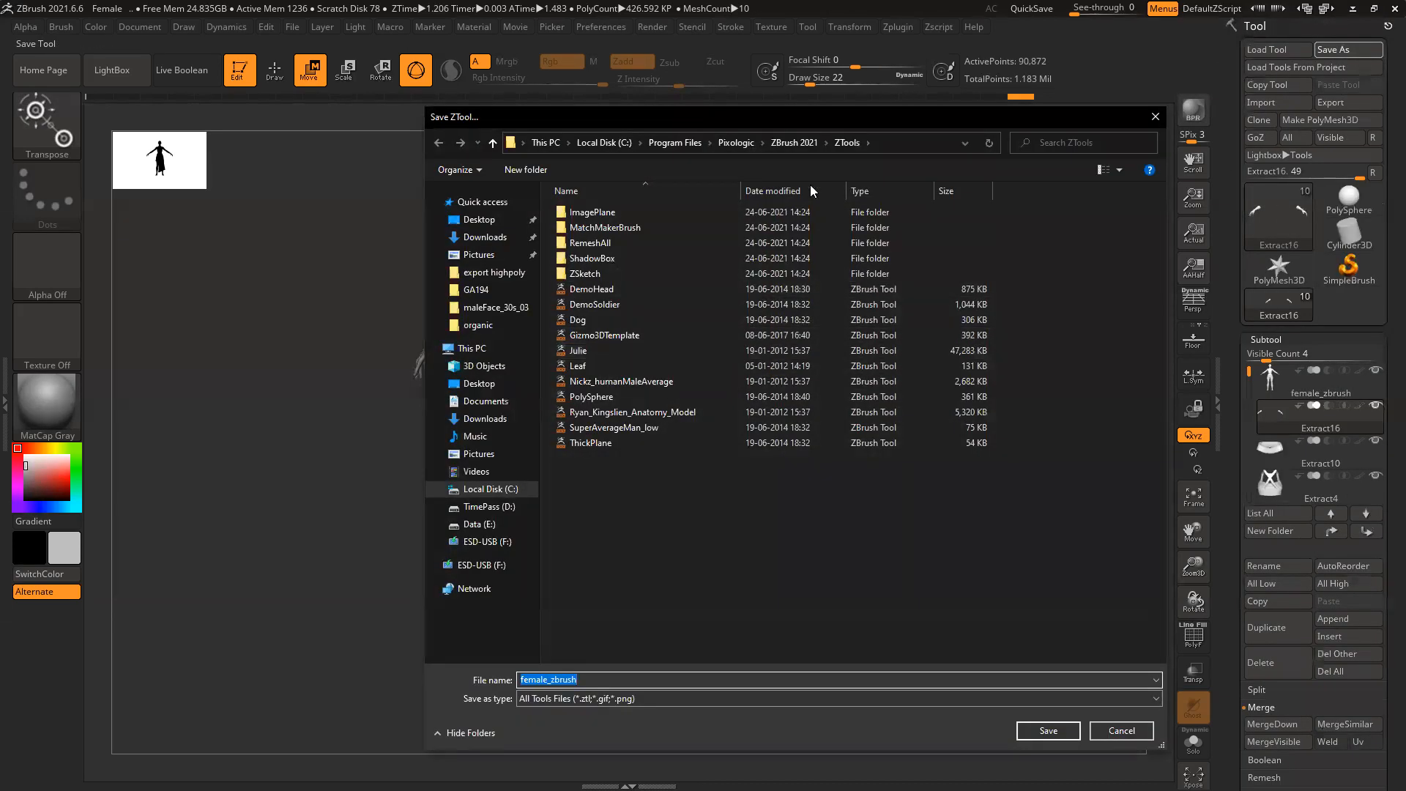
click(477, 326)
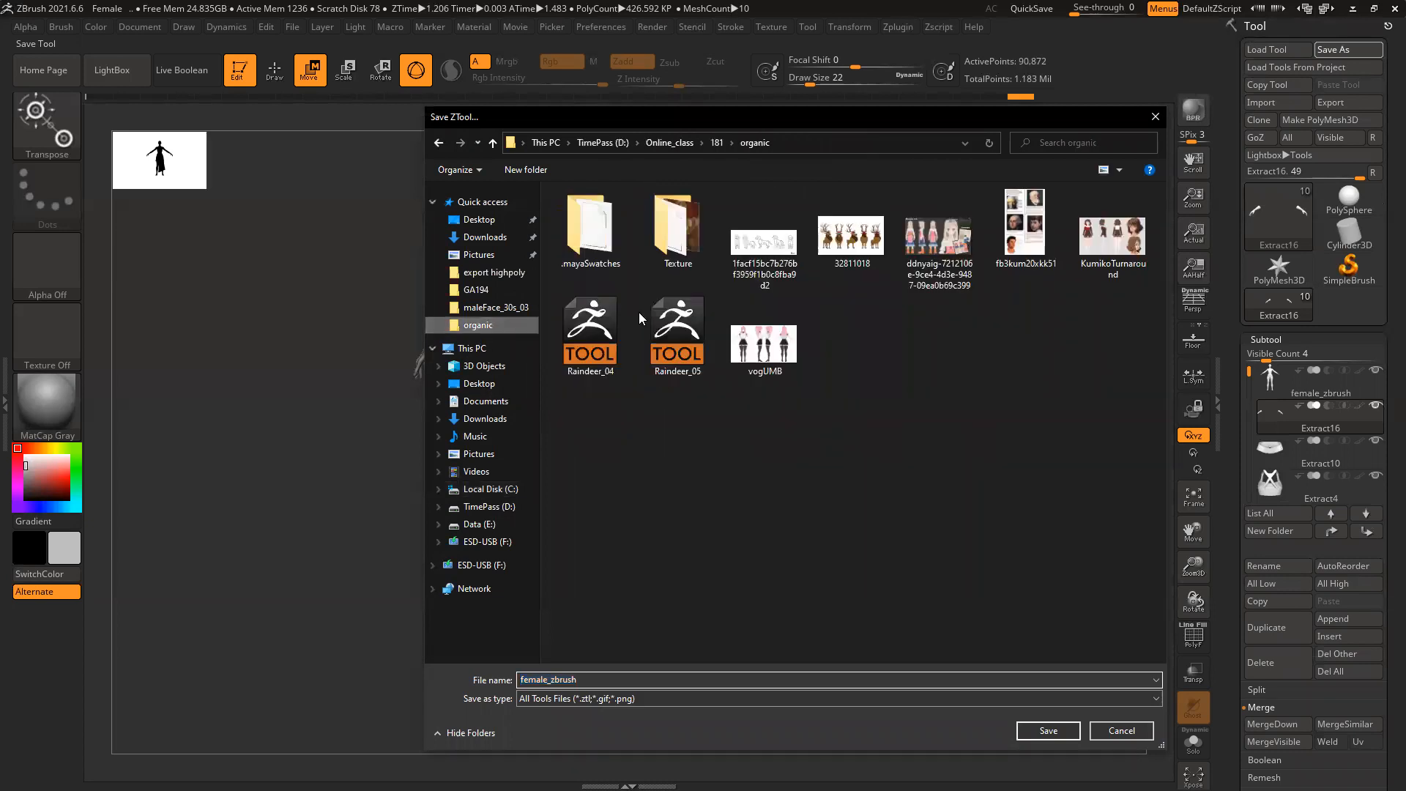
double_click(687, 680)
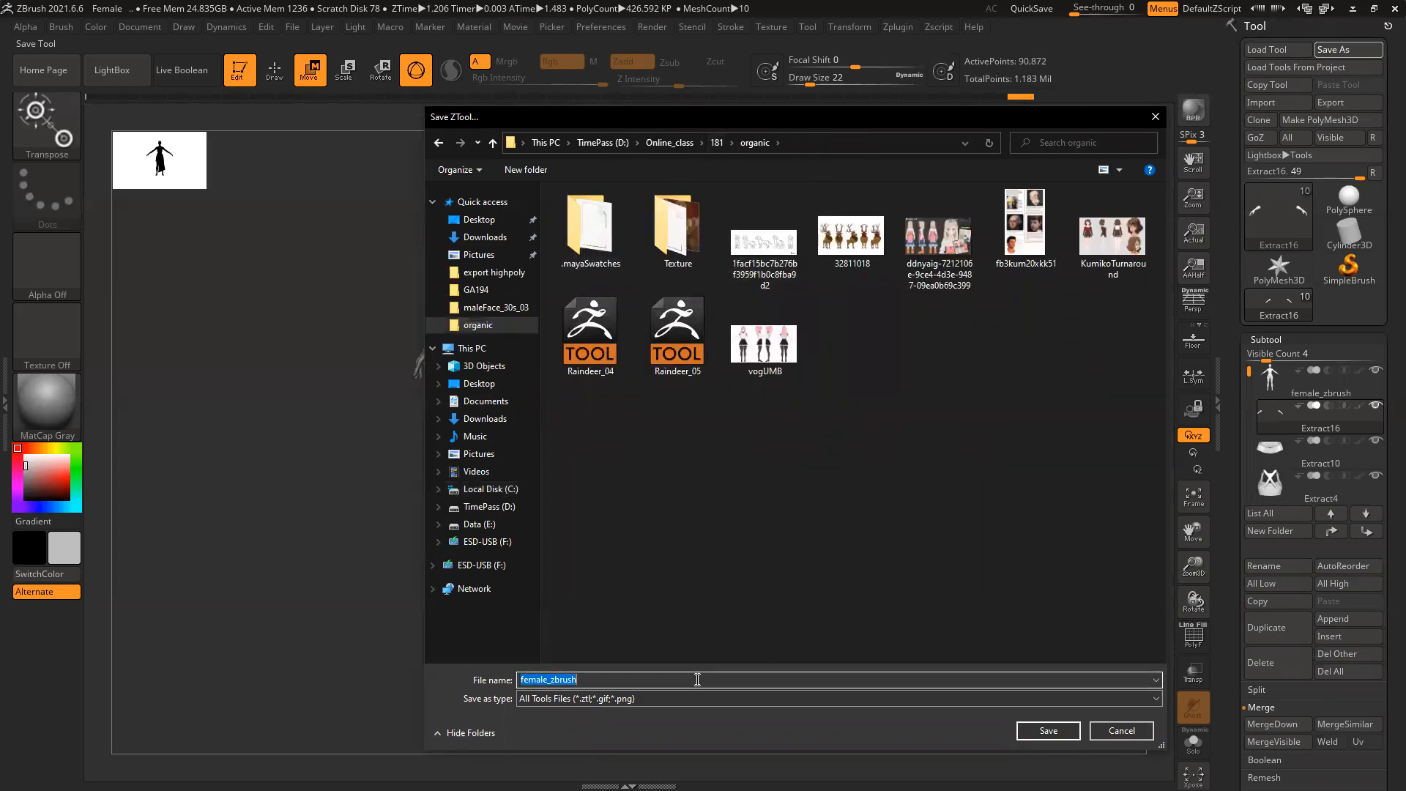
click(1073, 732)
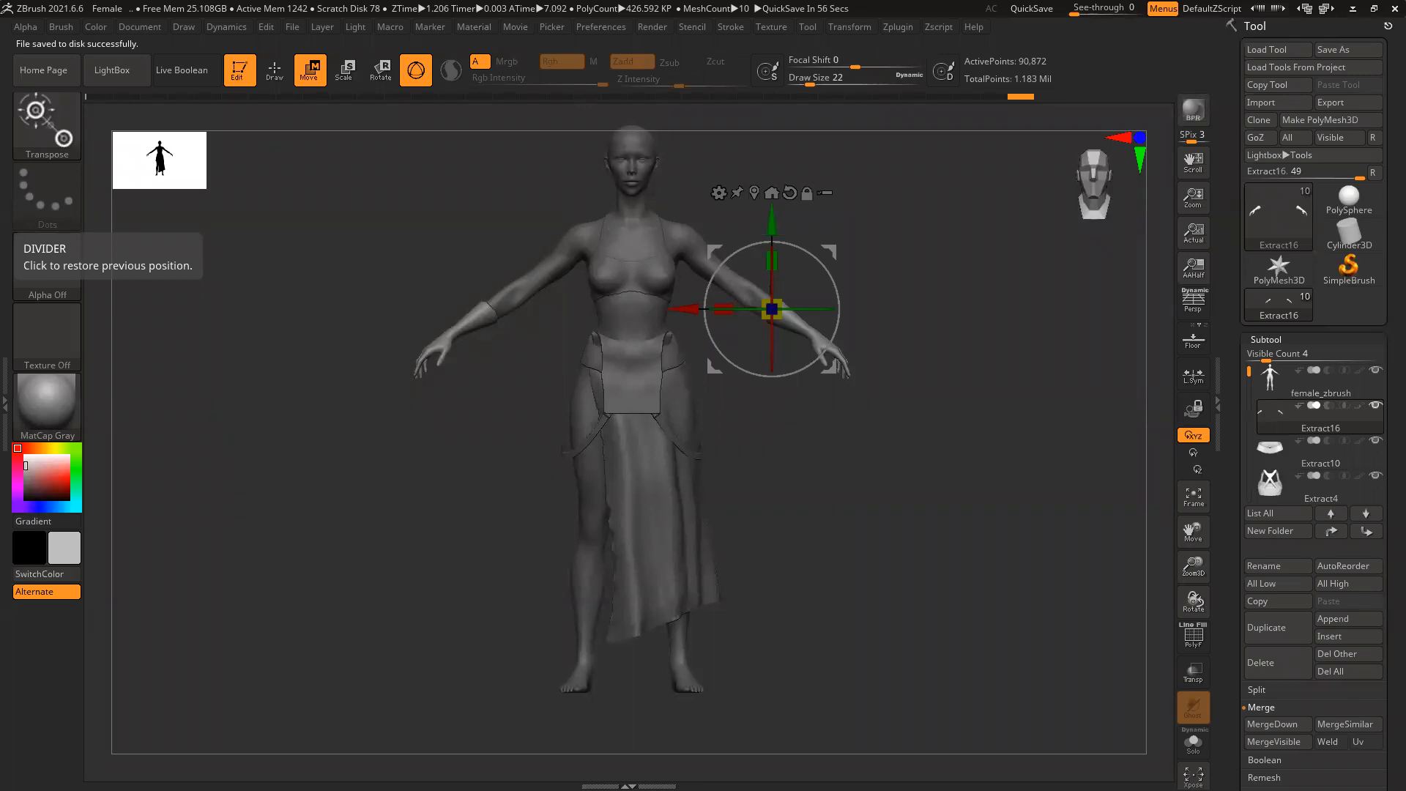
Switch to the web browser and add a 3D Lab II attendance session for group BVA181 on 12 July 2021
key(alt+Tab)
click(410, 303)
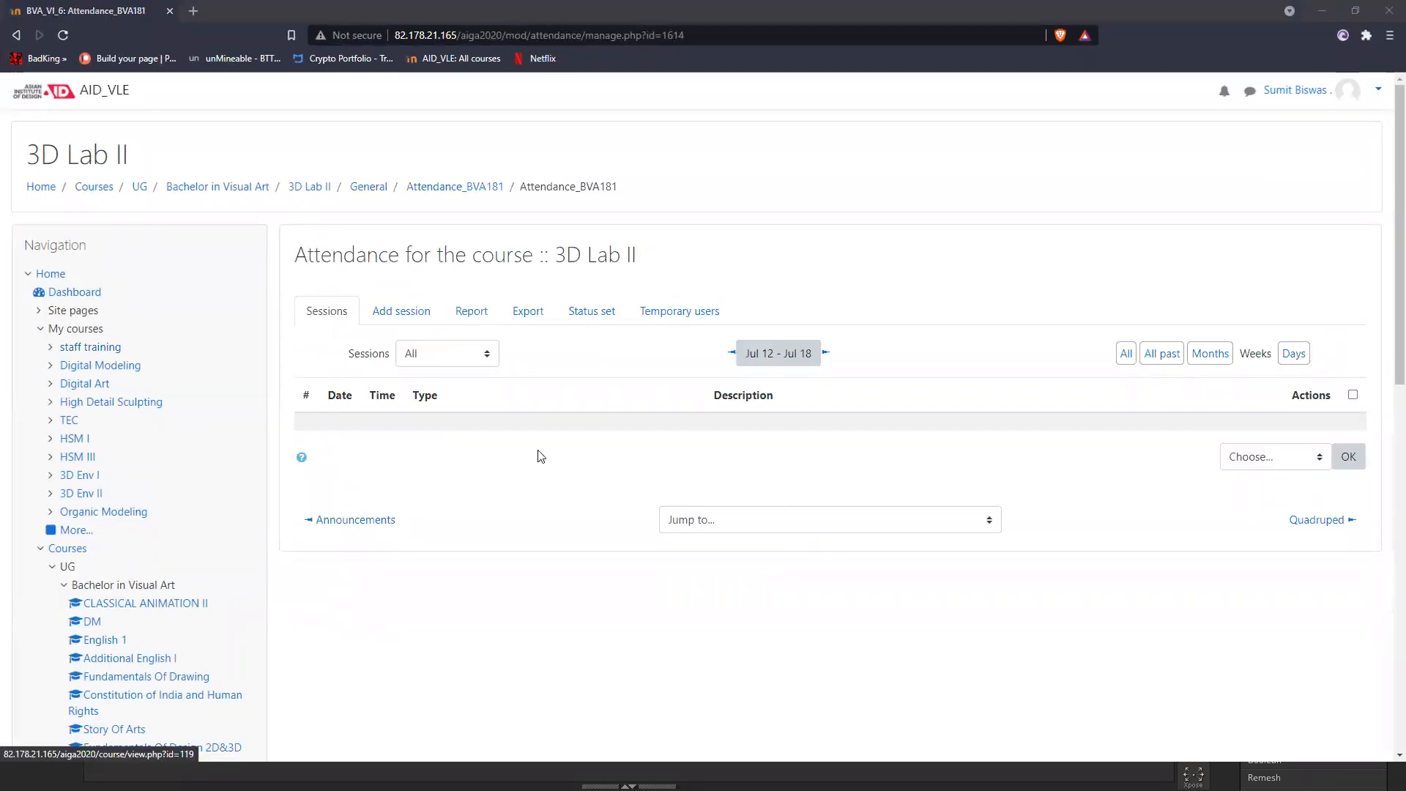
click(416, 313)
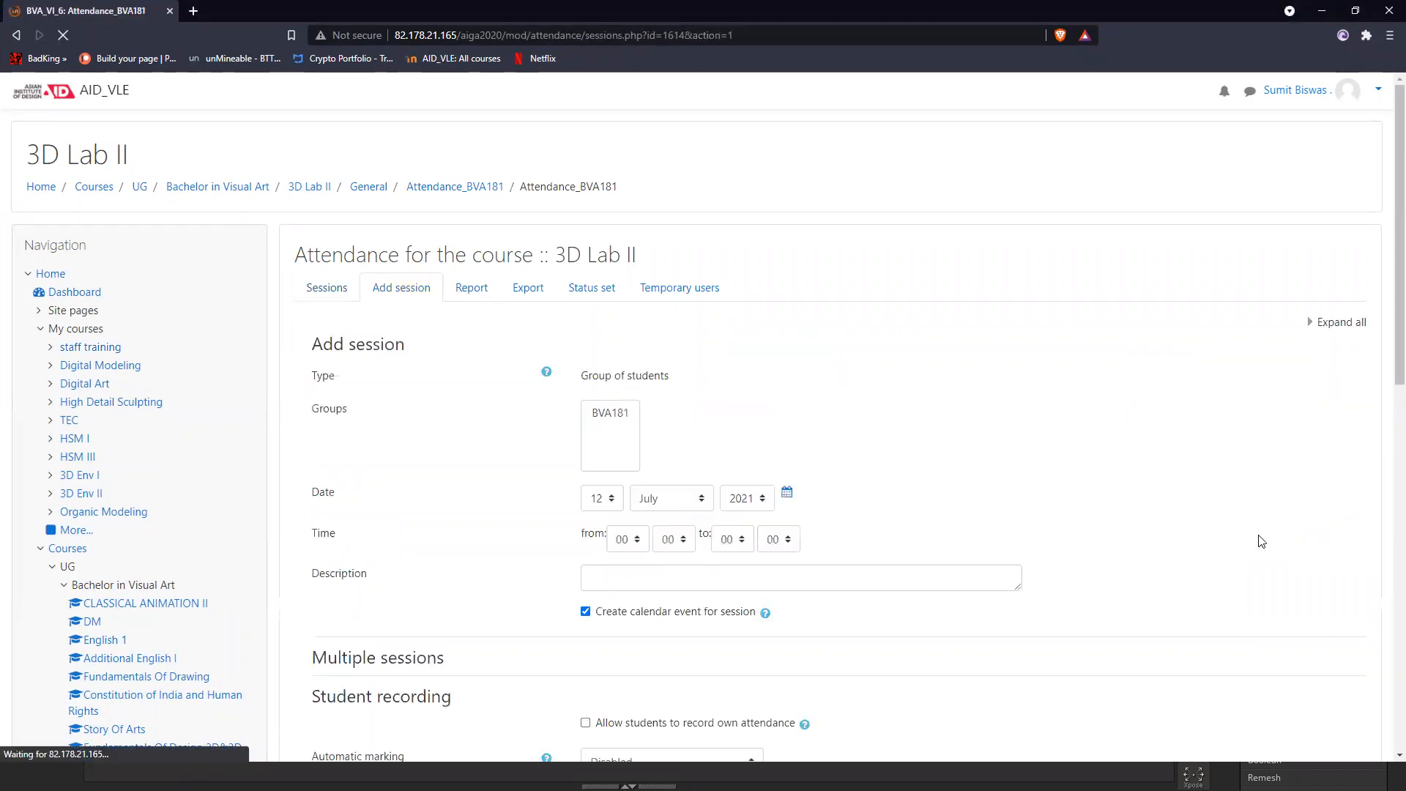
click(619, 415)
scroll(1102, 503, down, 5)
click(607, 491)
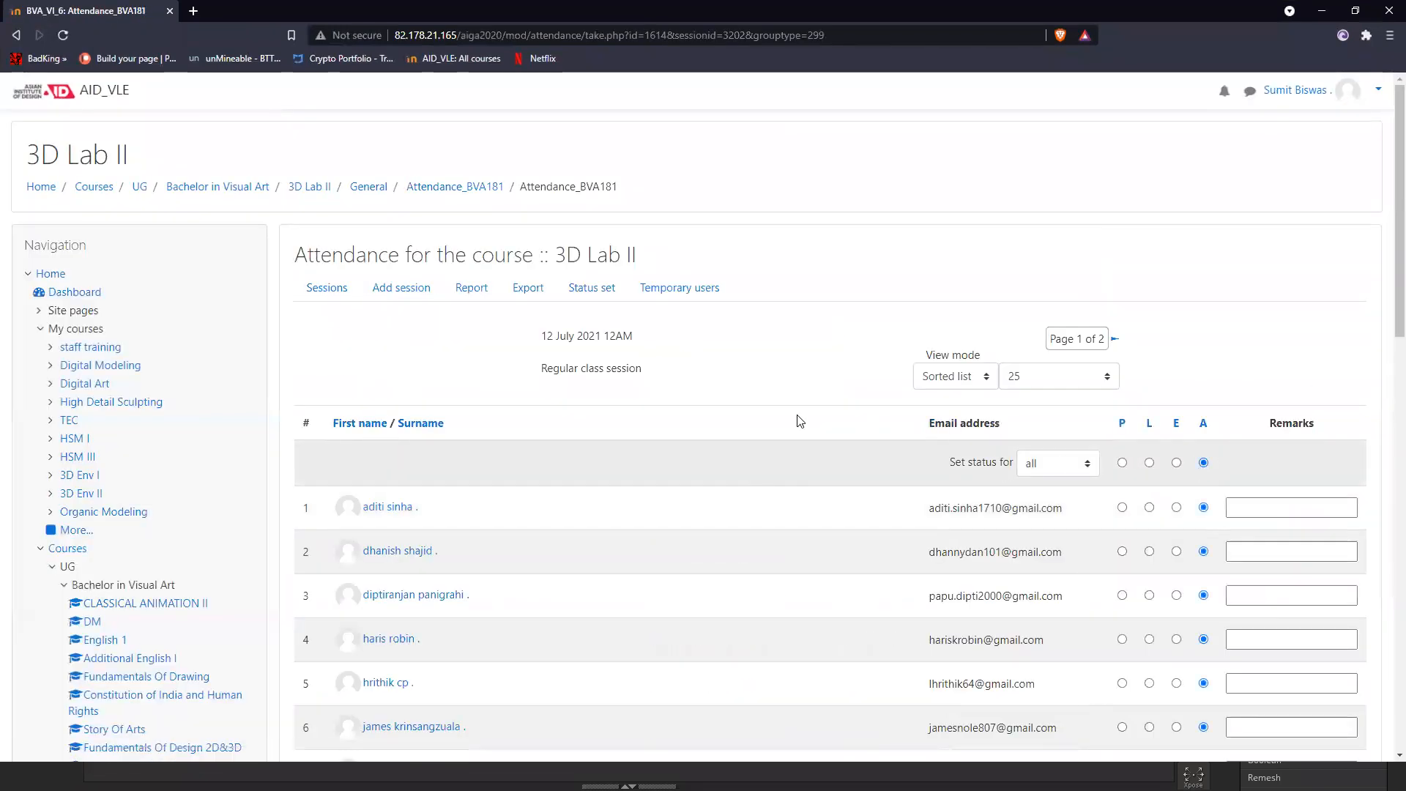
Mark the students in rows 3, 5, 8 and 13 of the attendance list as present
scroll(769, 436, down, 3)
scroll(768, 436, down, 9)
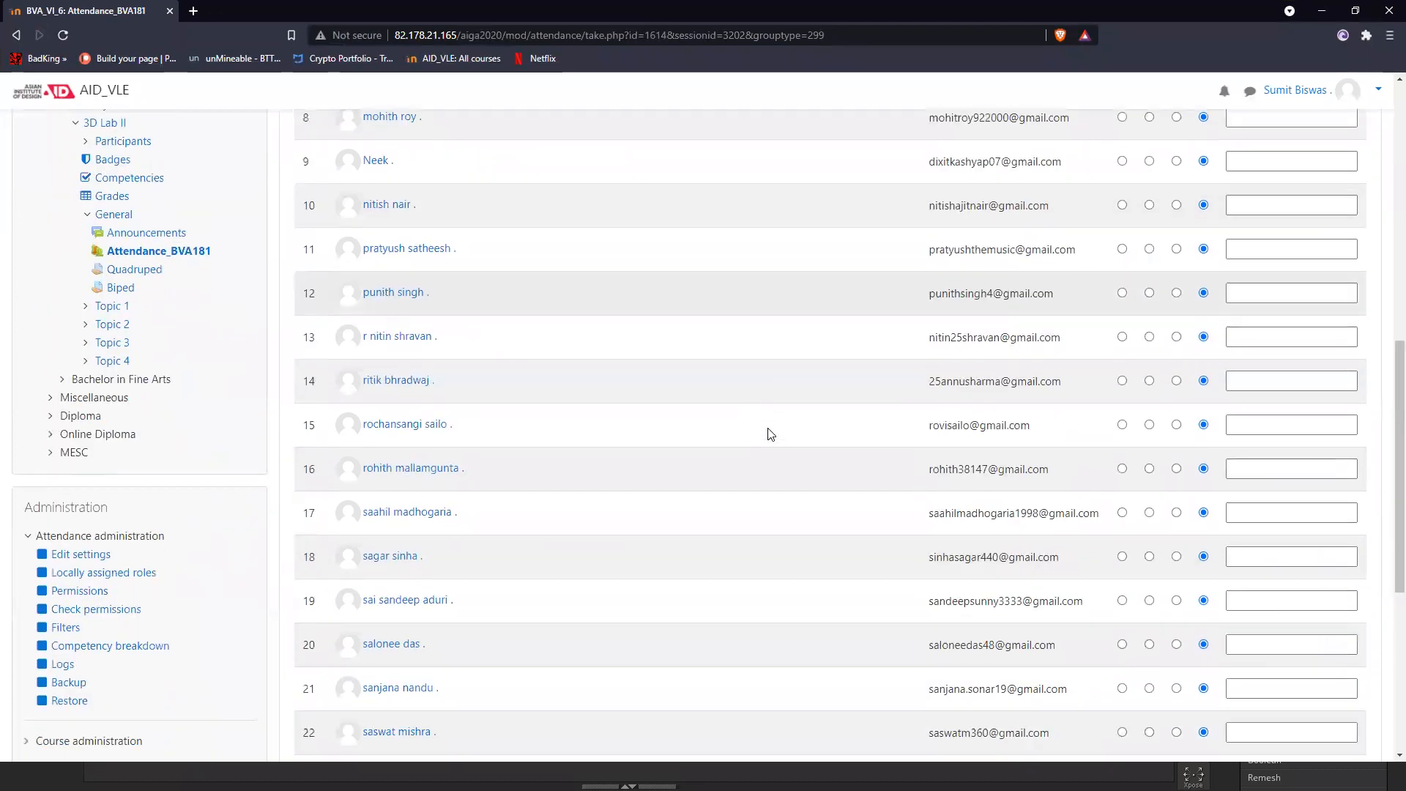
scroll(770, 433, up, 6)
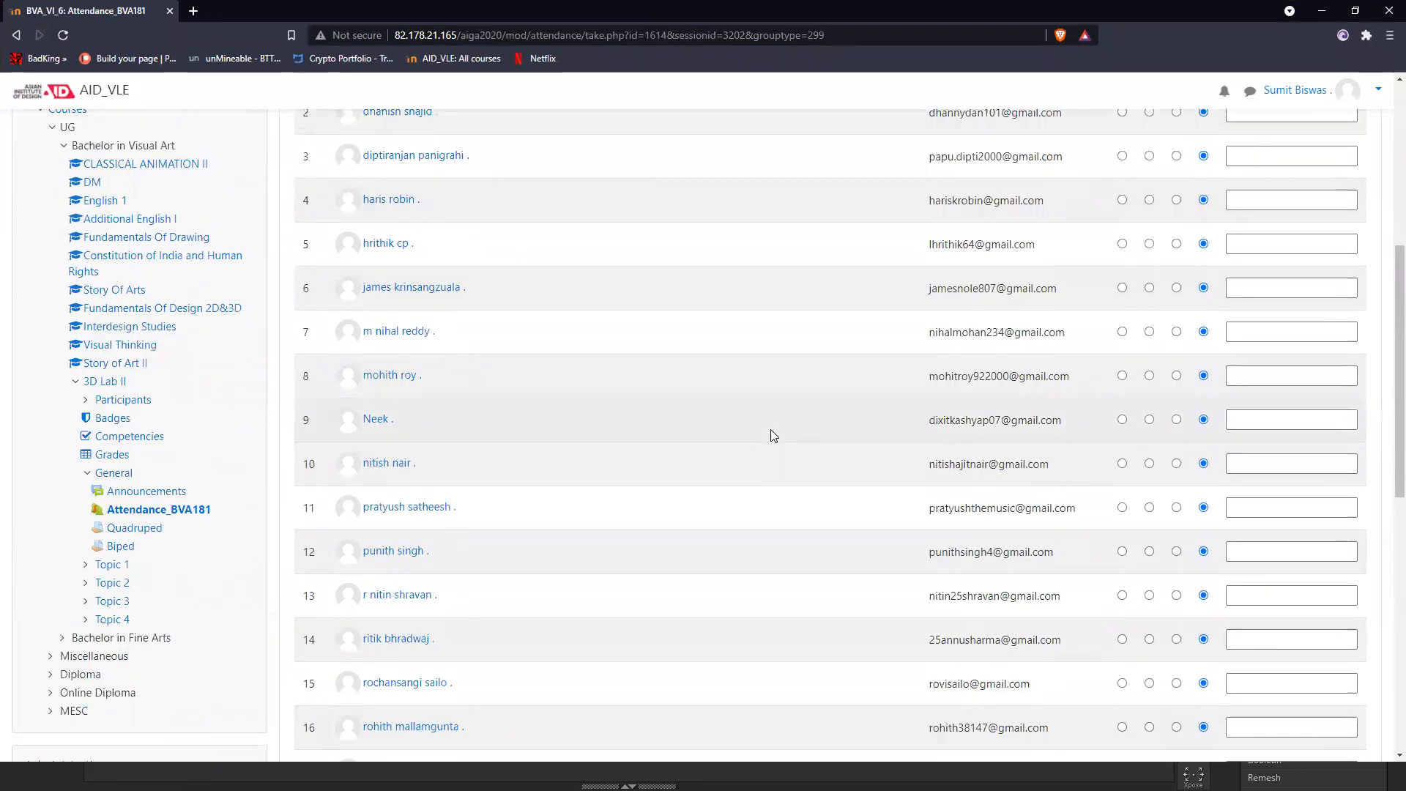
scroll(692, 406, up, 4)
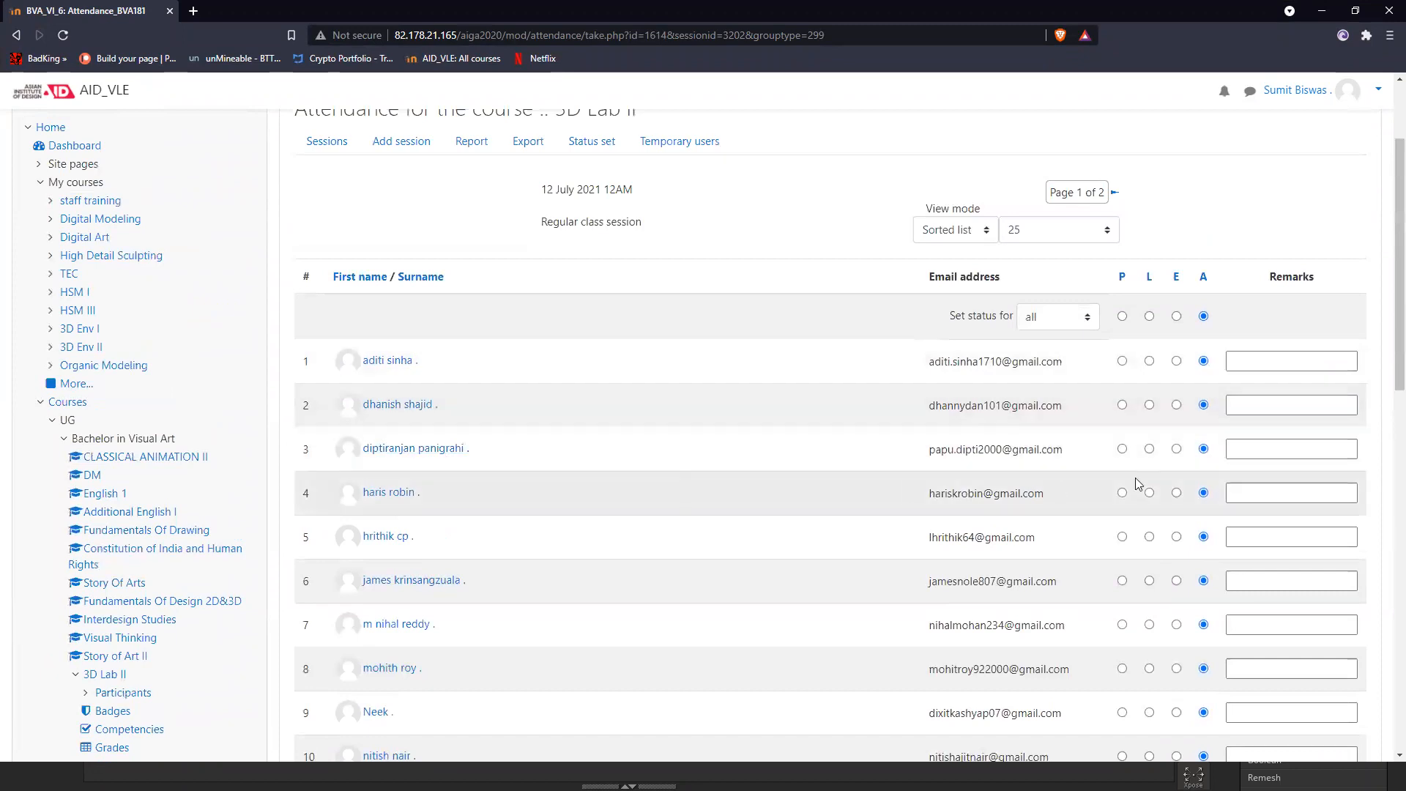
click(1122, 450)
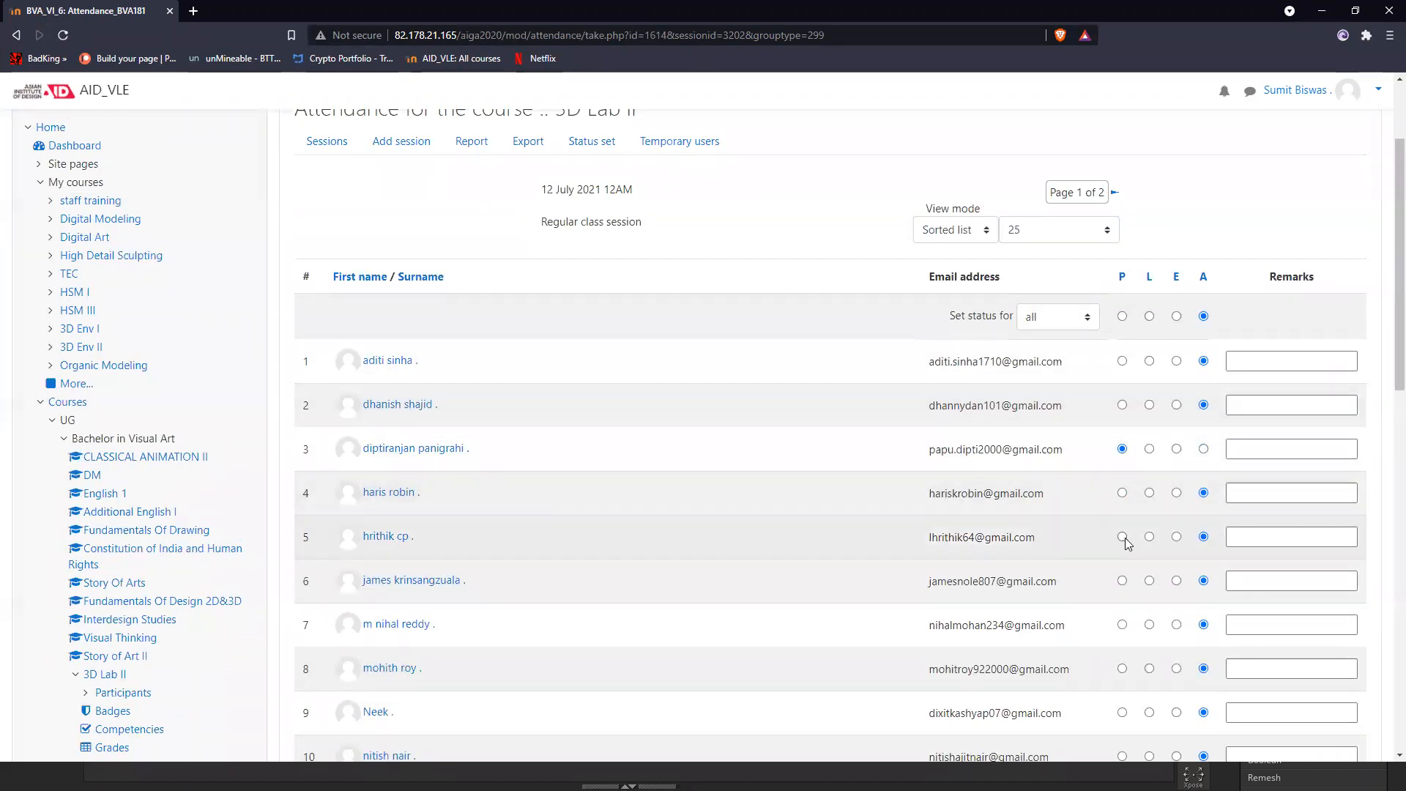
scroll(675, 531, down, 2)
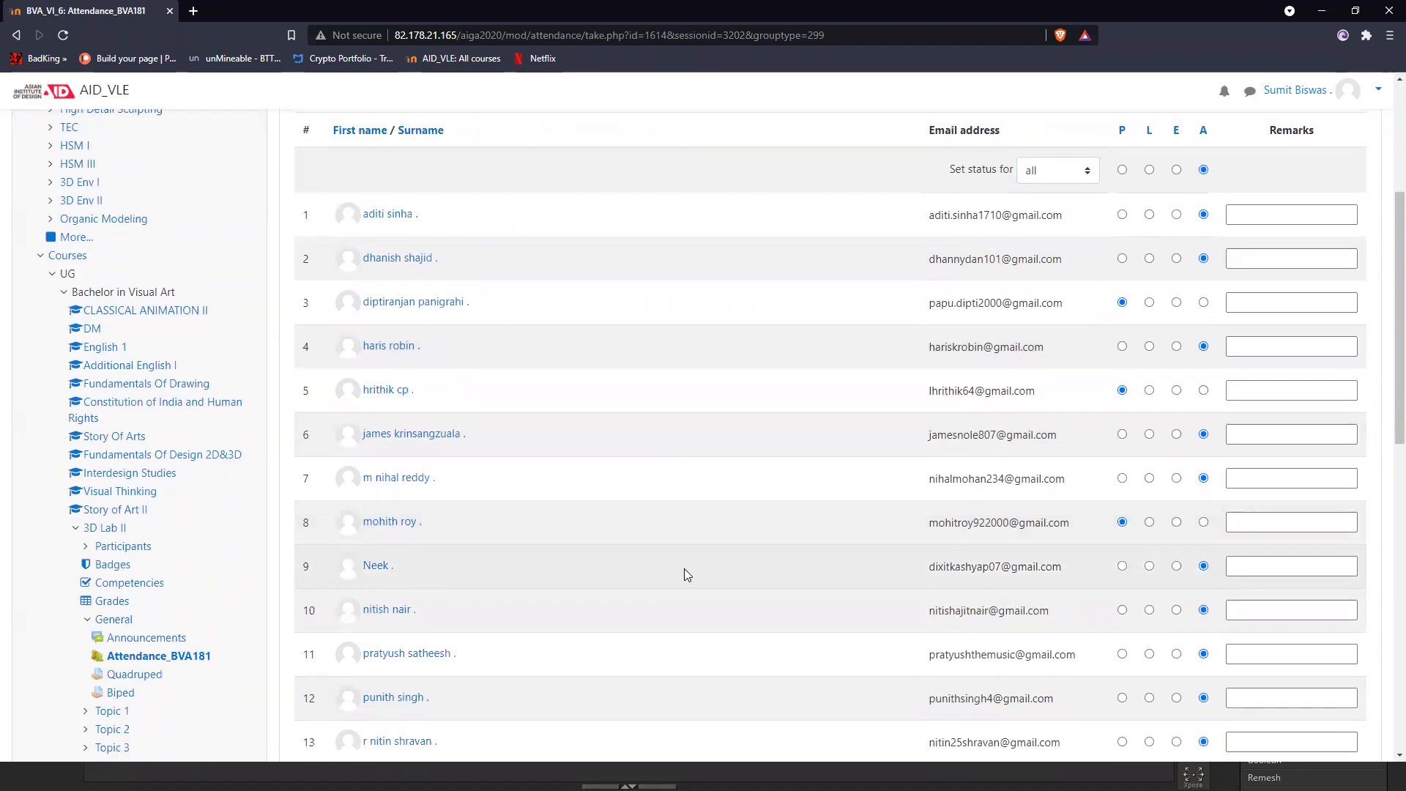
scroll(684, 568, down, 1)
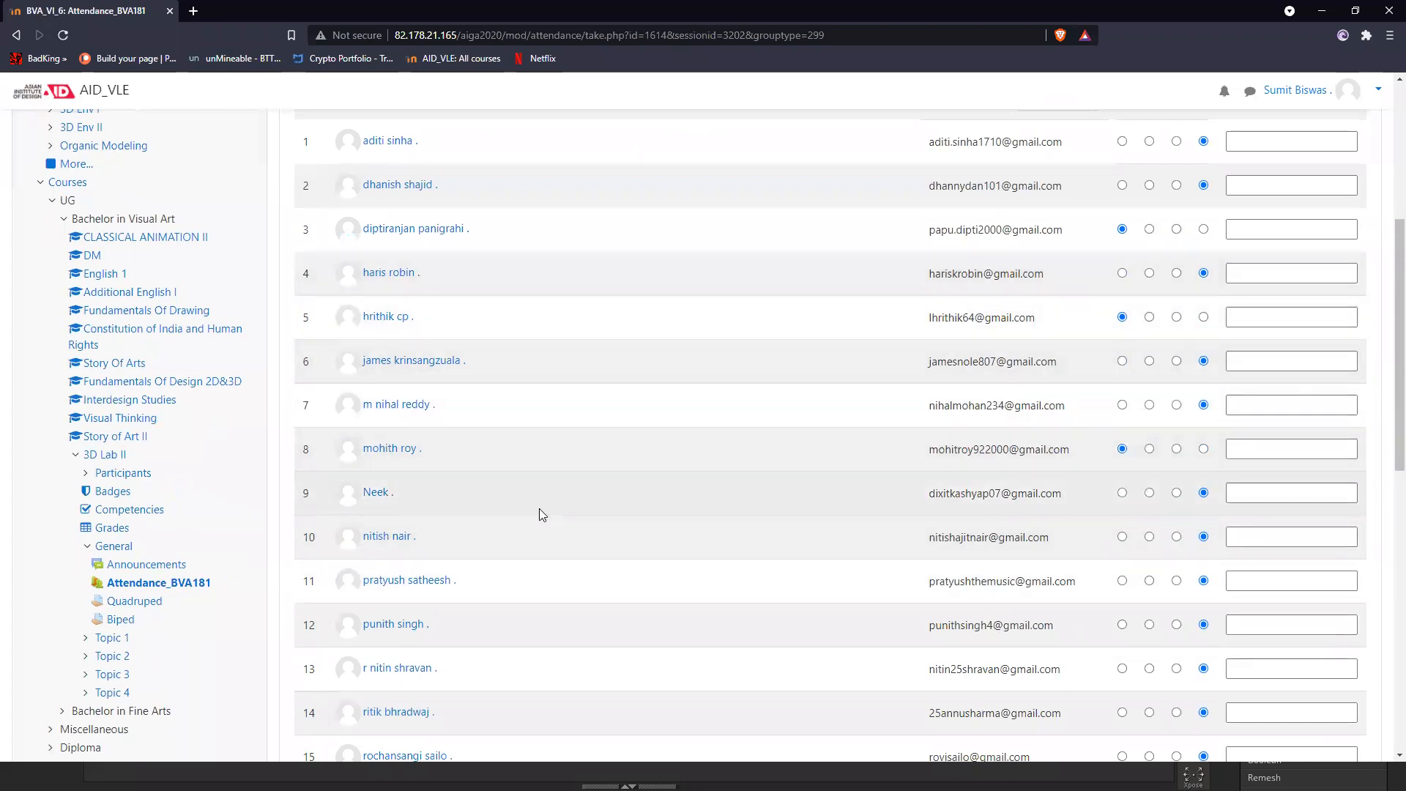
scroll(540, 513, down, 1)
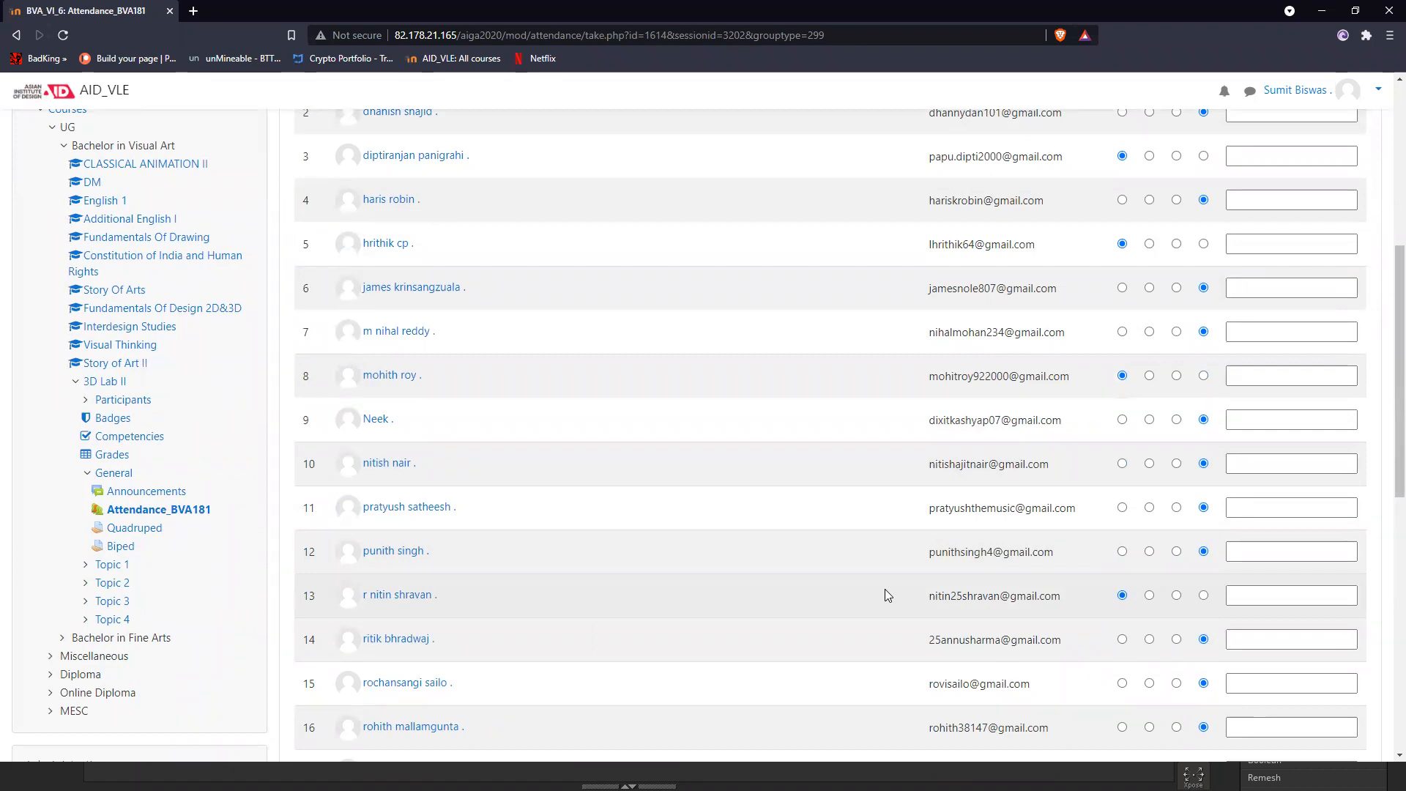
Mark the students in rows 11, 12, 15, 16, 20, 21 and 22 as present
click(1122, 507)
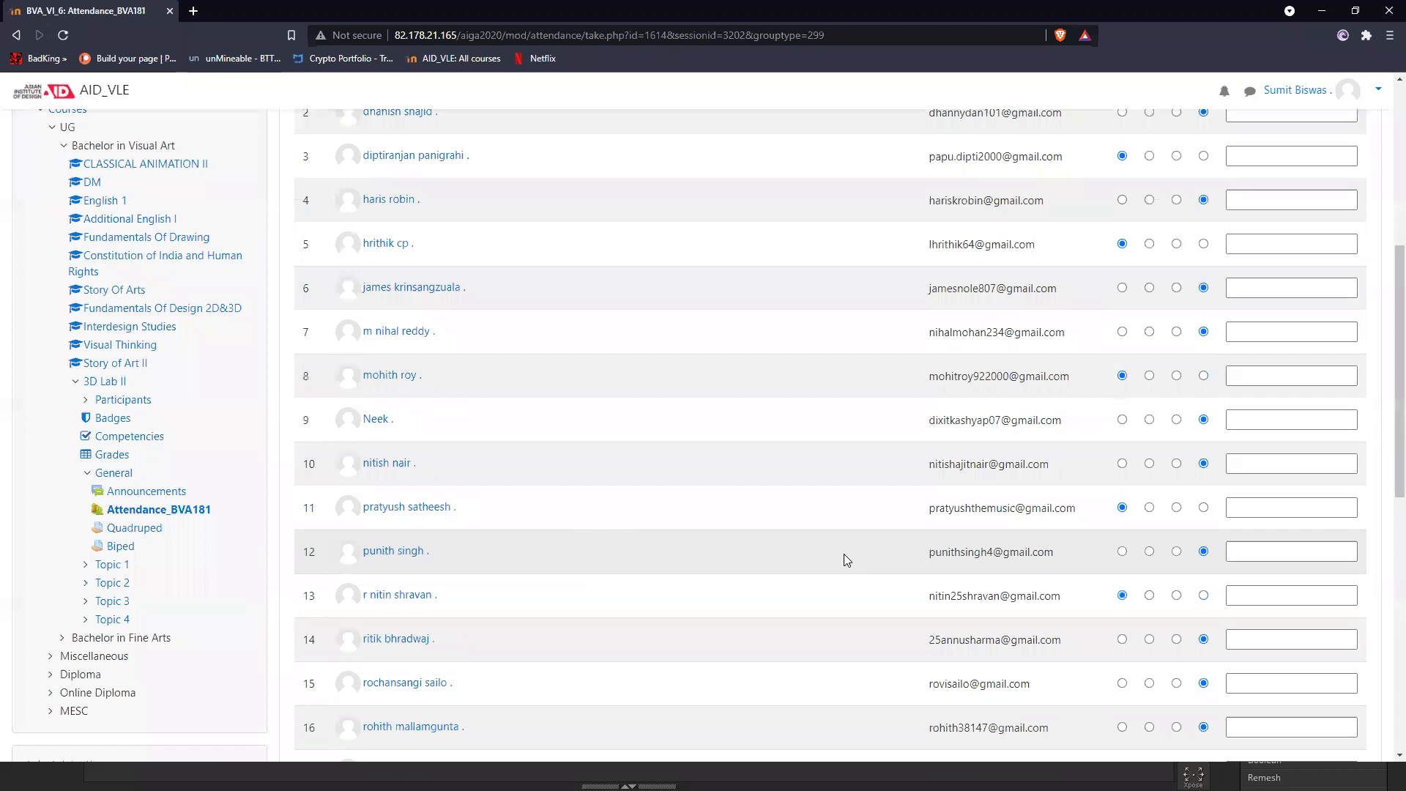
click(1122, 553)
scroll(773, 563, down, 1)
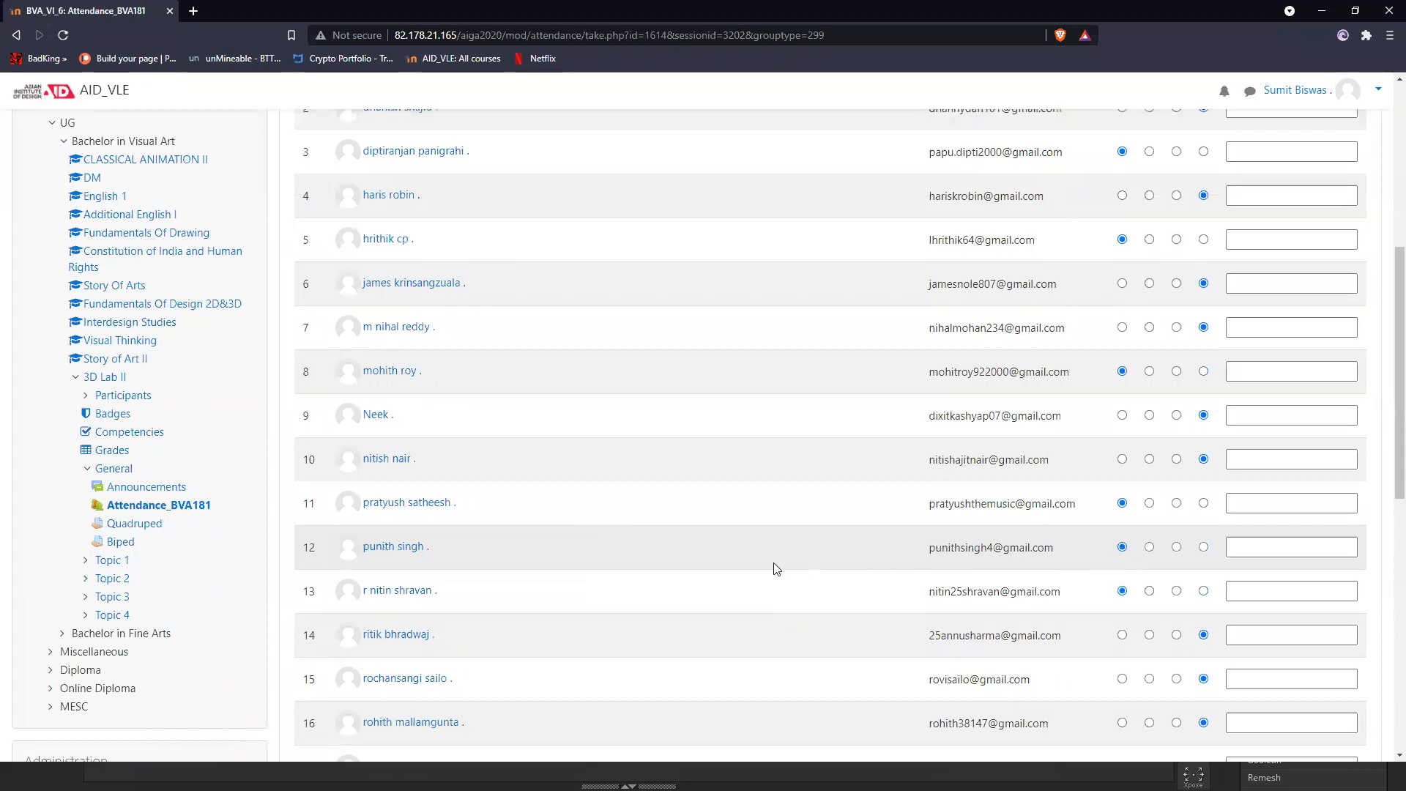
click(1122, 654)
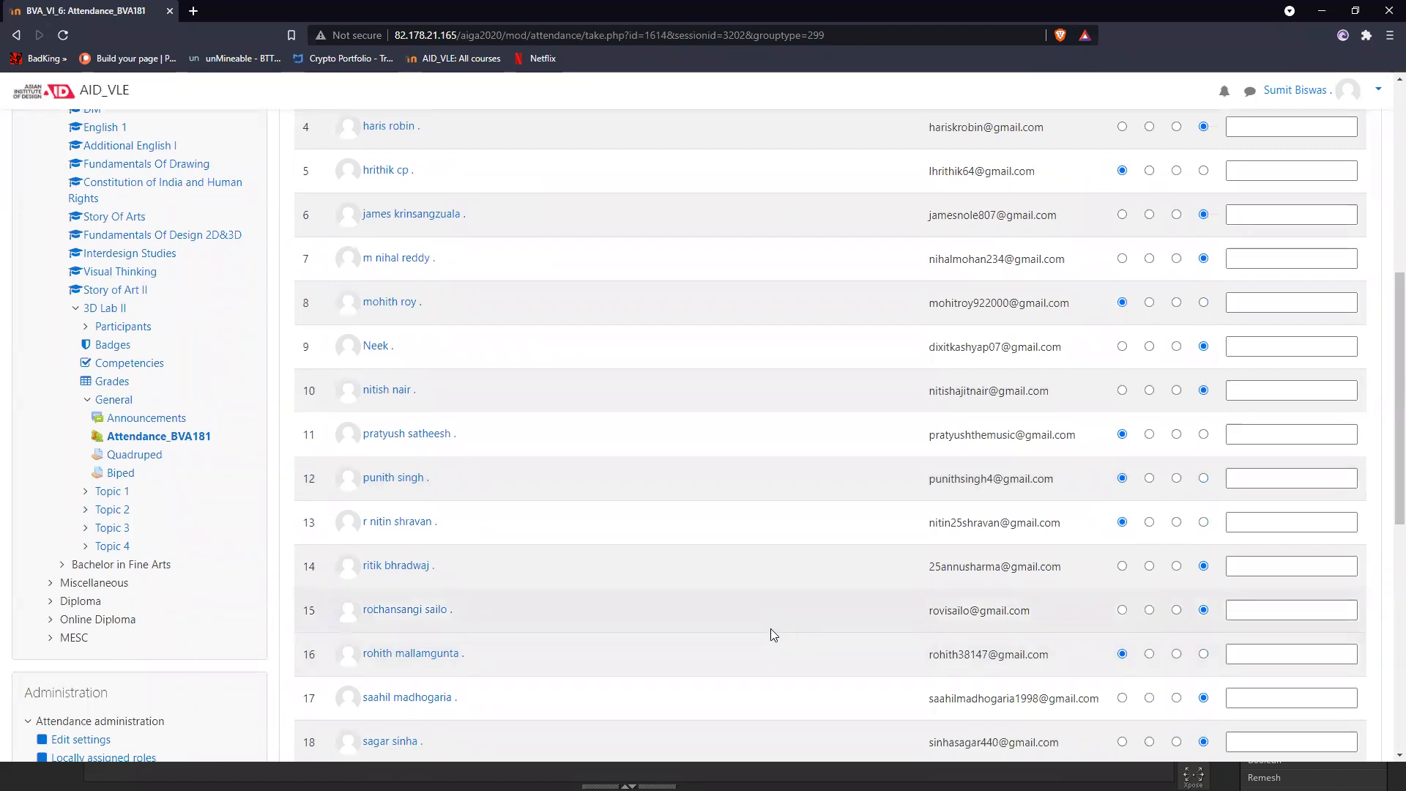
scroll(770, 628, down, 6)
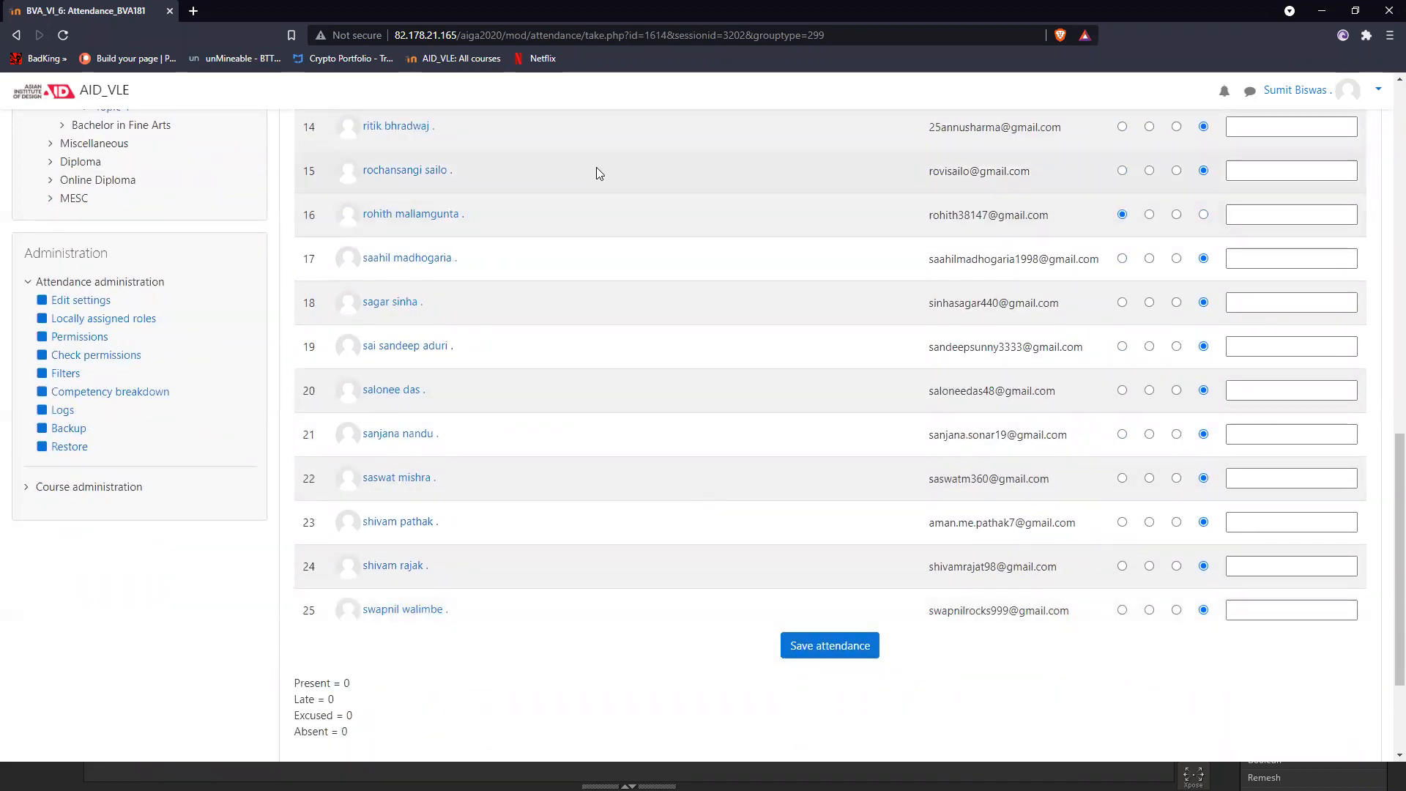
click(1122, 171)
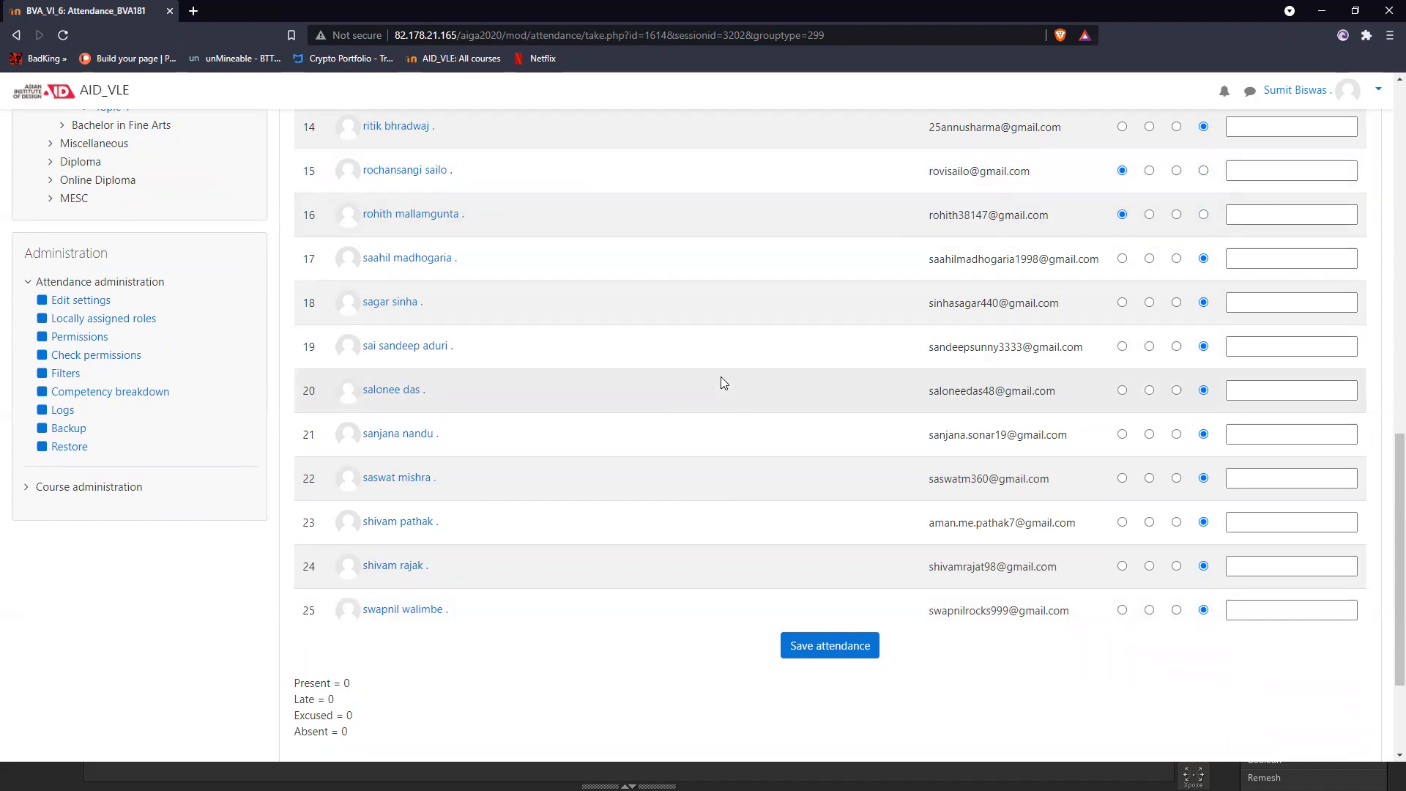
click(1121, 391)
click(1122, 434)
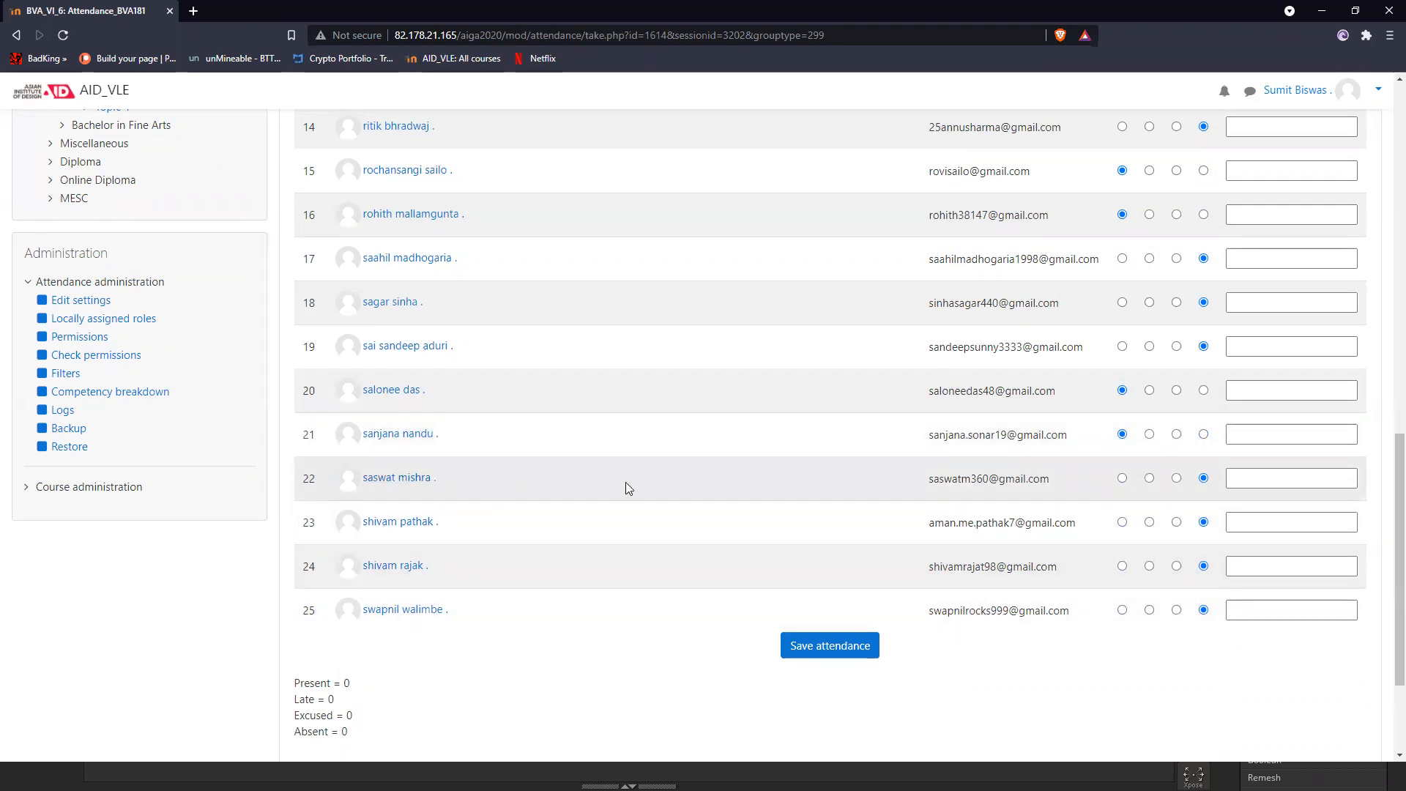
click(1122, 478)
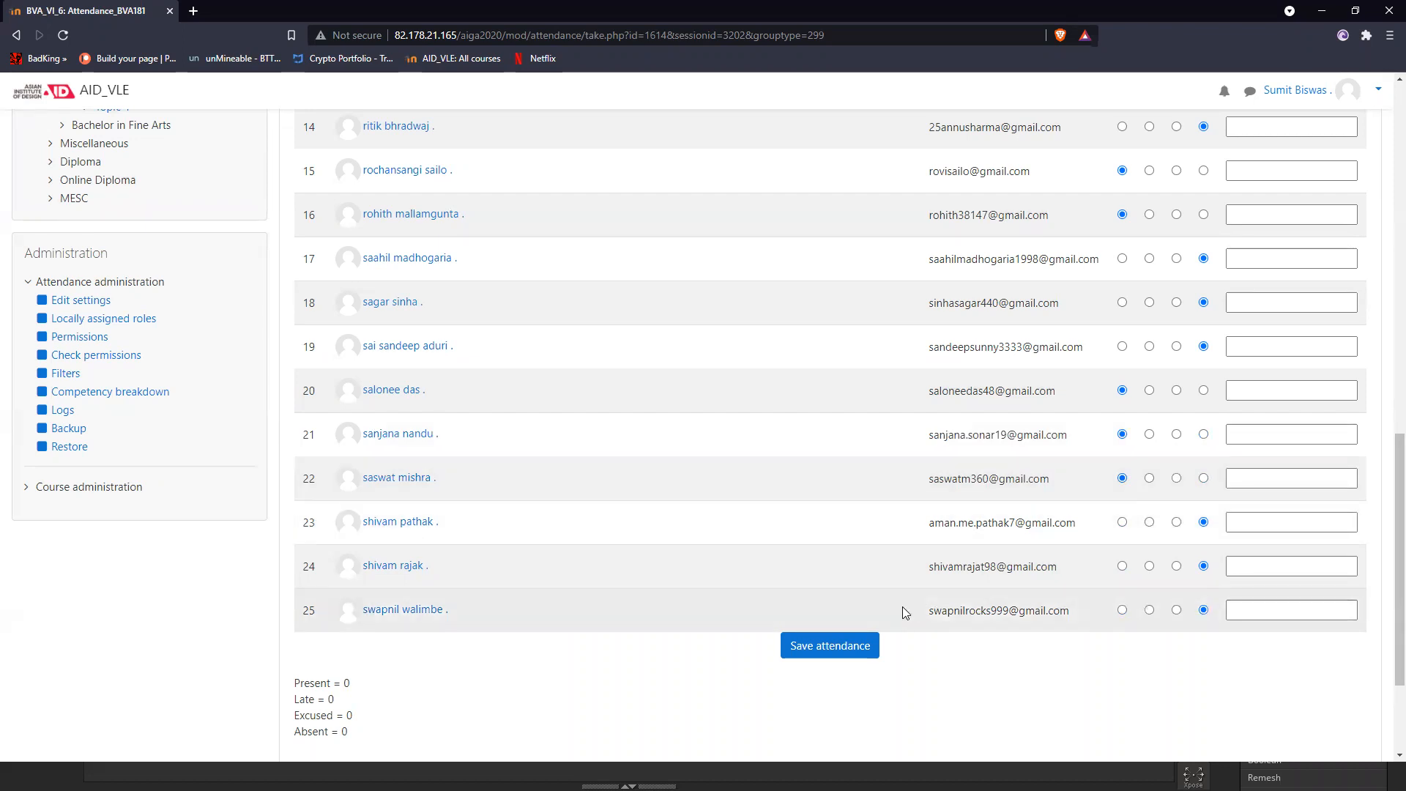
Save the first page of attendance and close the browser to return to ZBrush
click(863, 650)
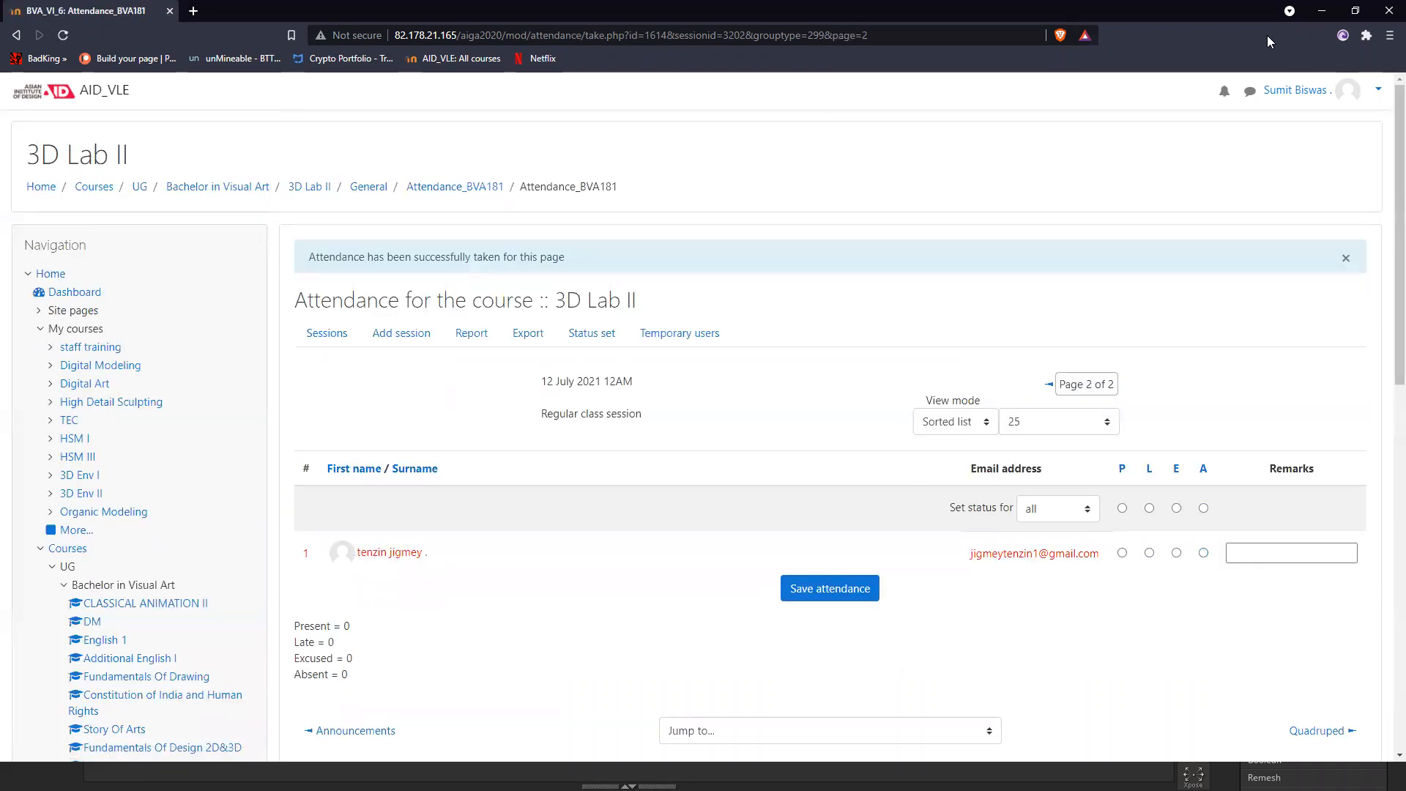
click(1389, 10)
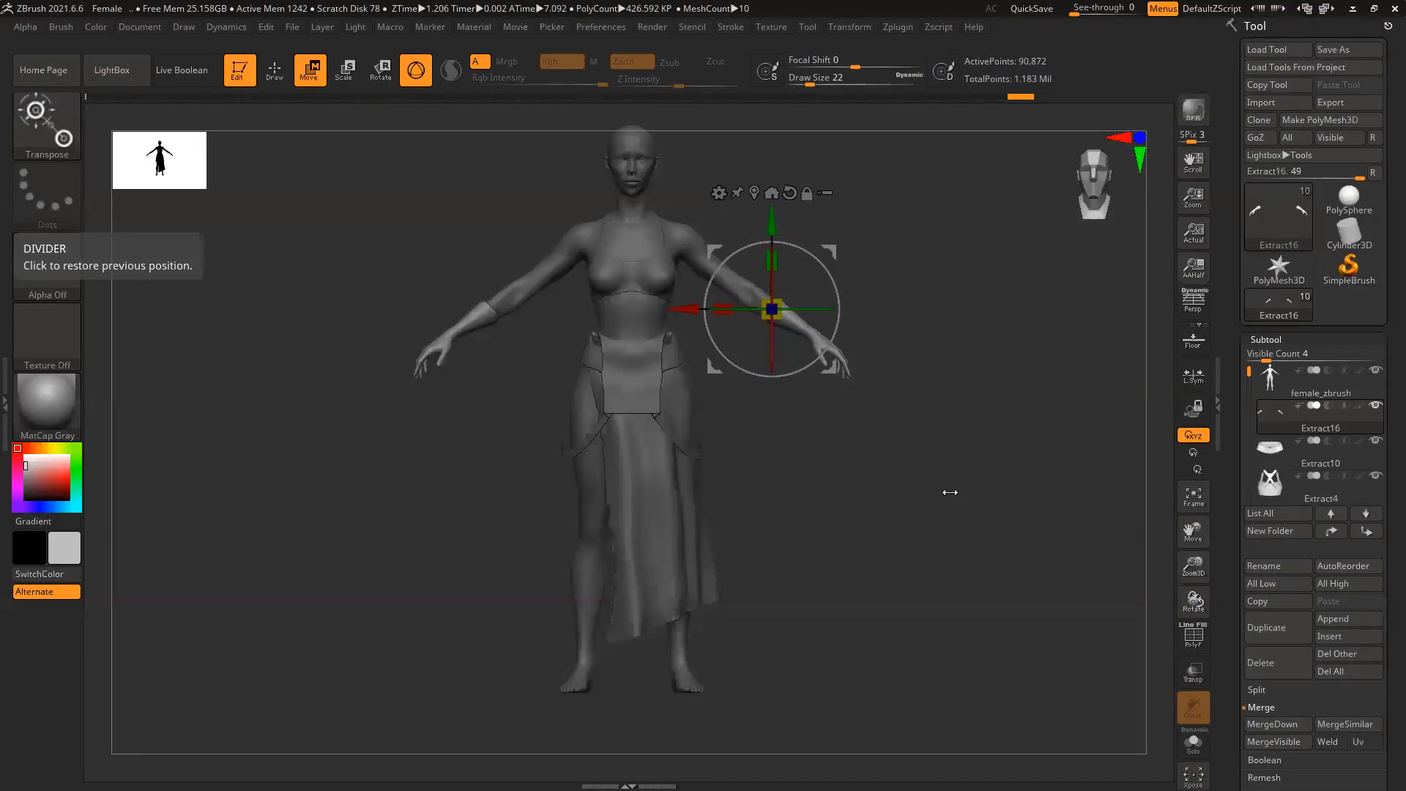